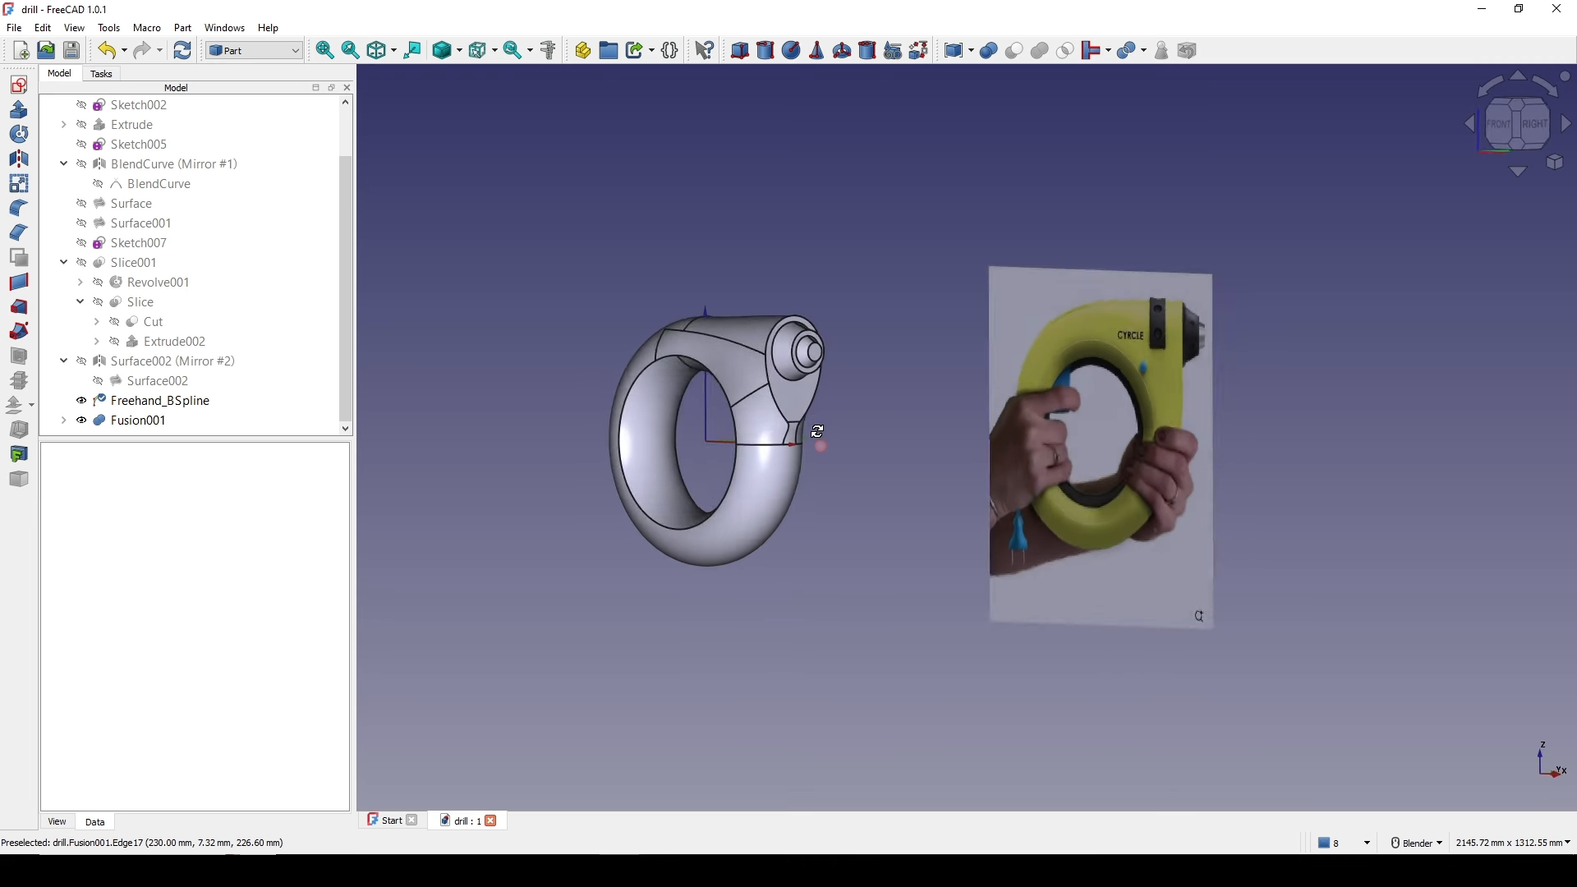
- Examine the front face of the finished drill body around the chuck and the narrow transition face below it
scroll(820, 436, up, 3)
scroll(781, 490, up, 5)
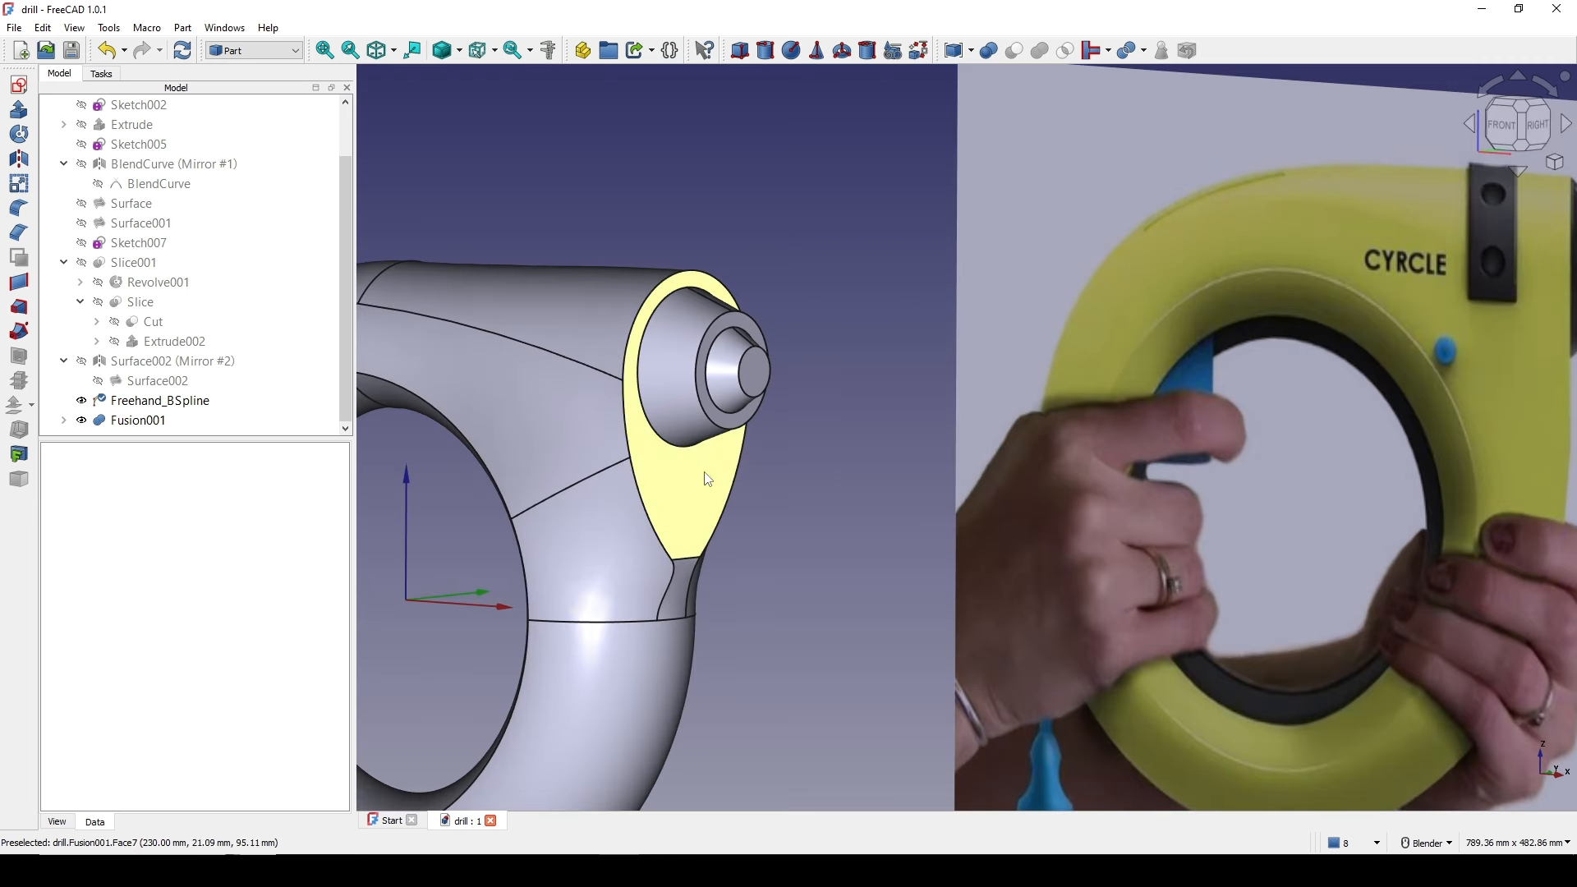
click(707, 480)
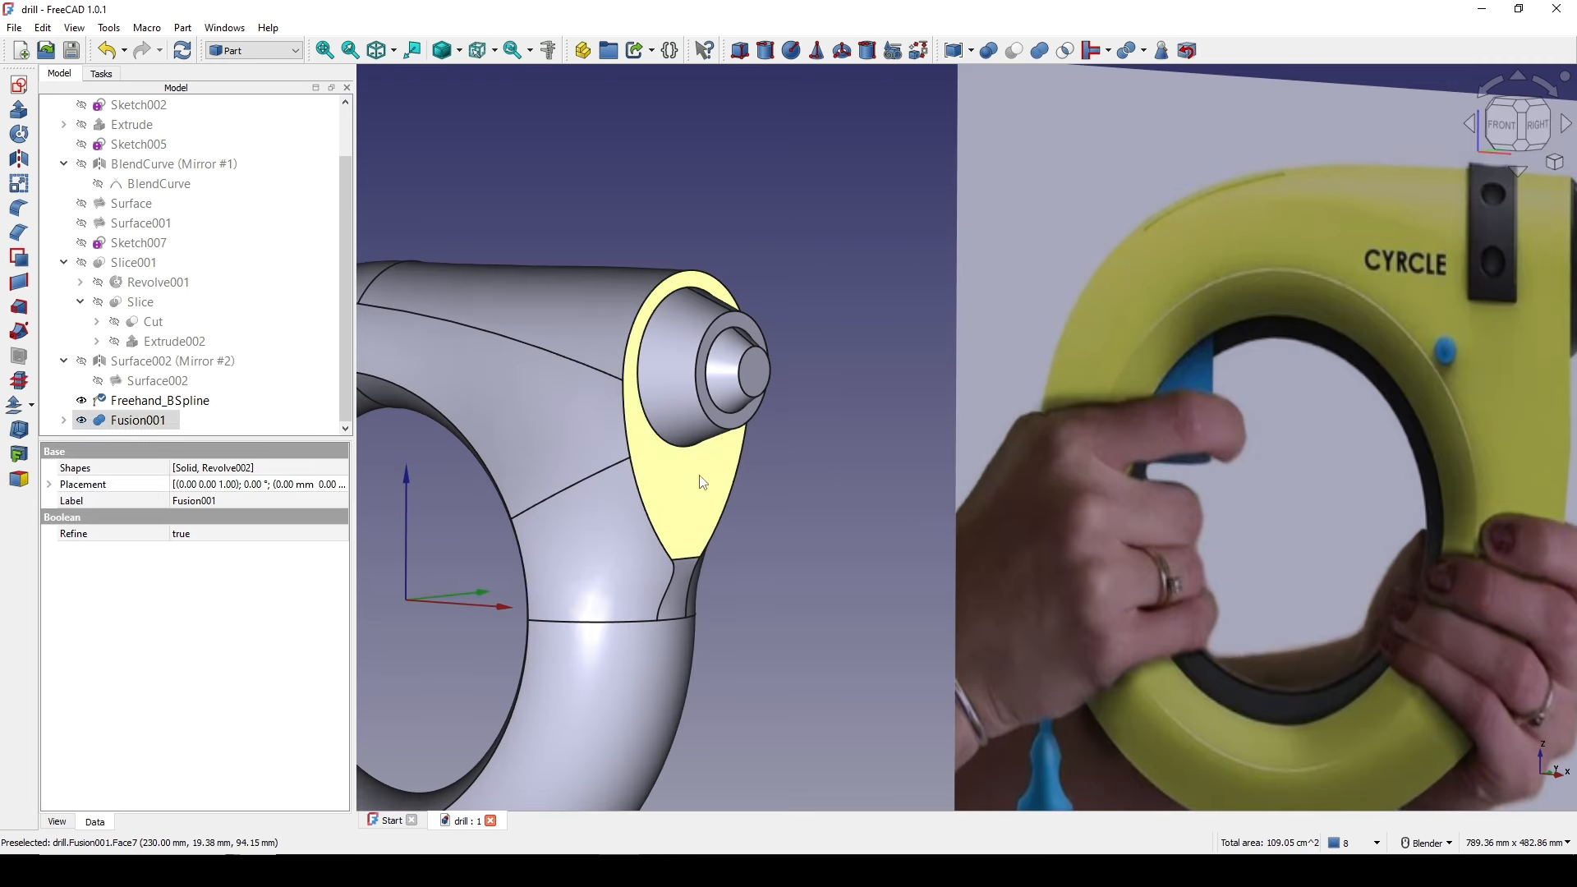
shift+middle_drag(696, 486, 832, 354)
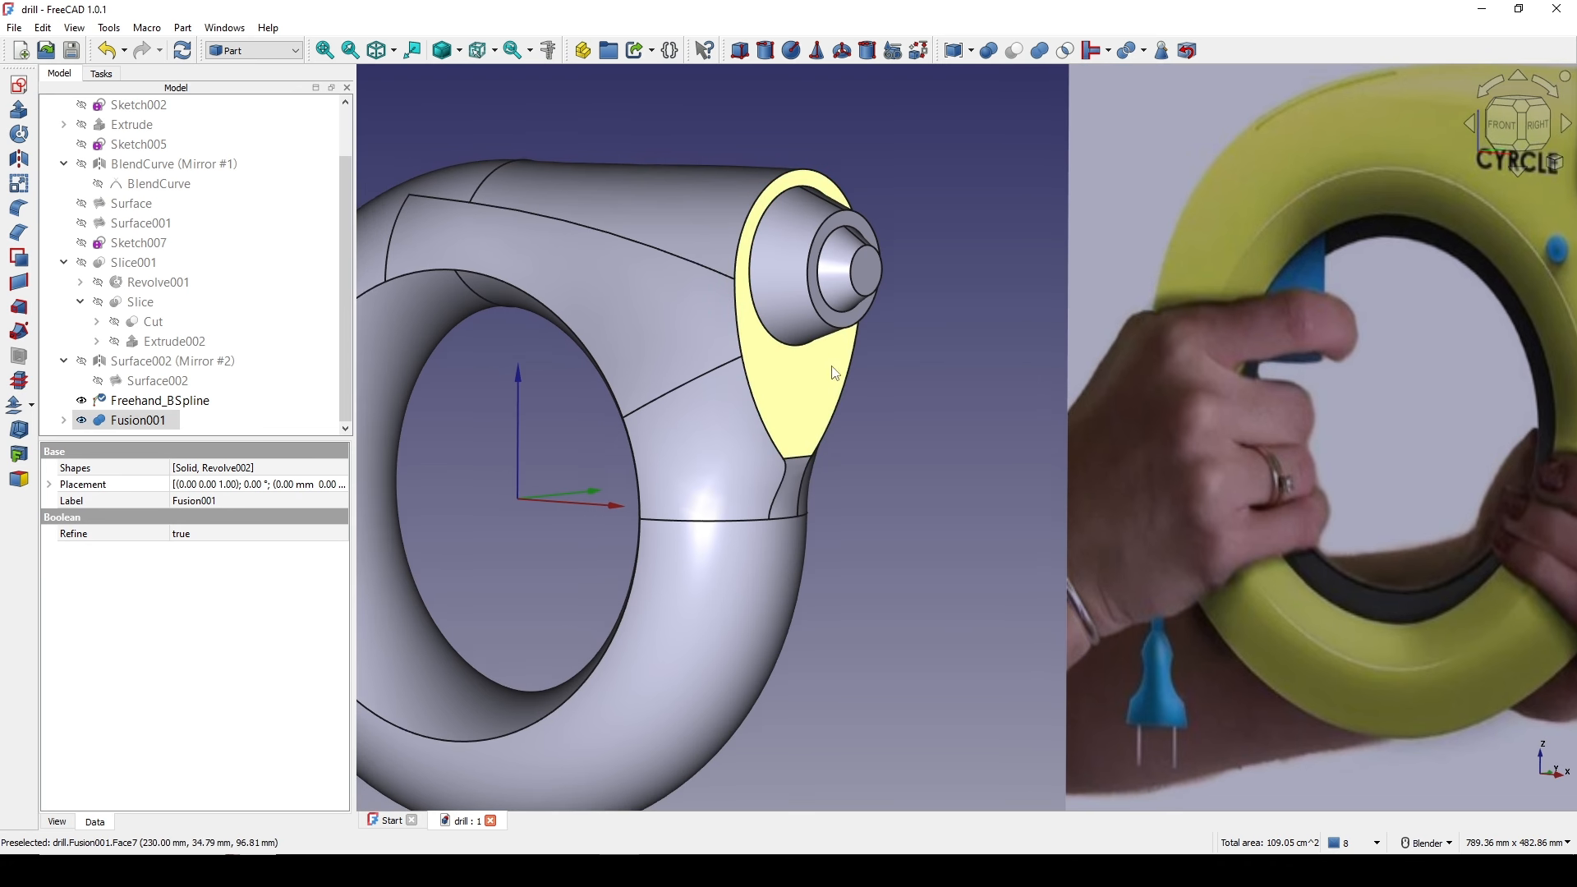
click(831, 353)
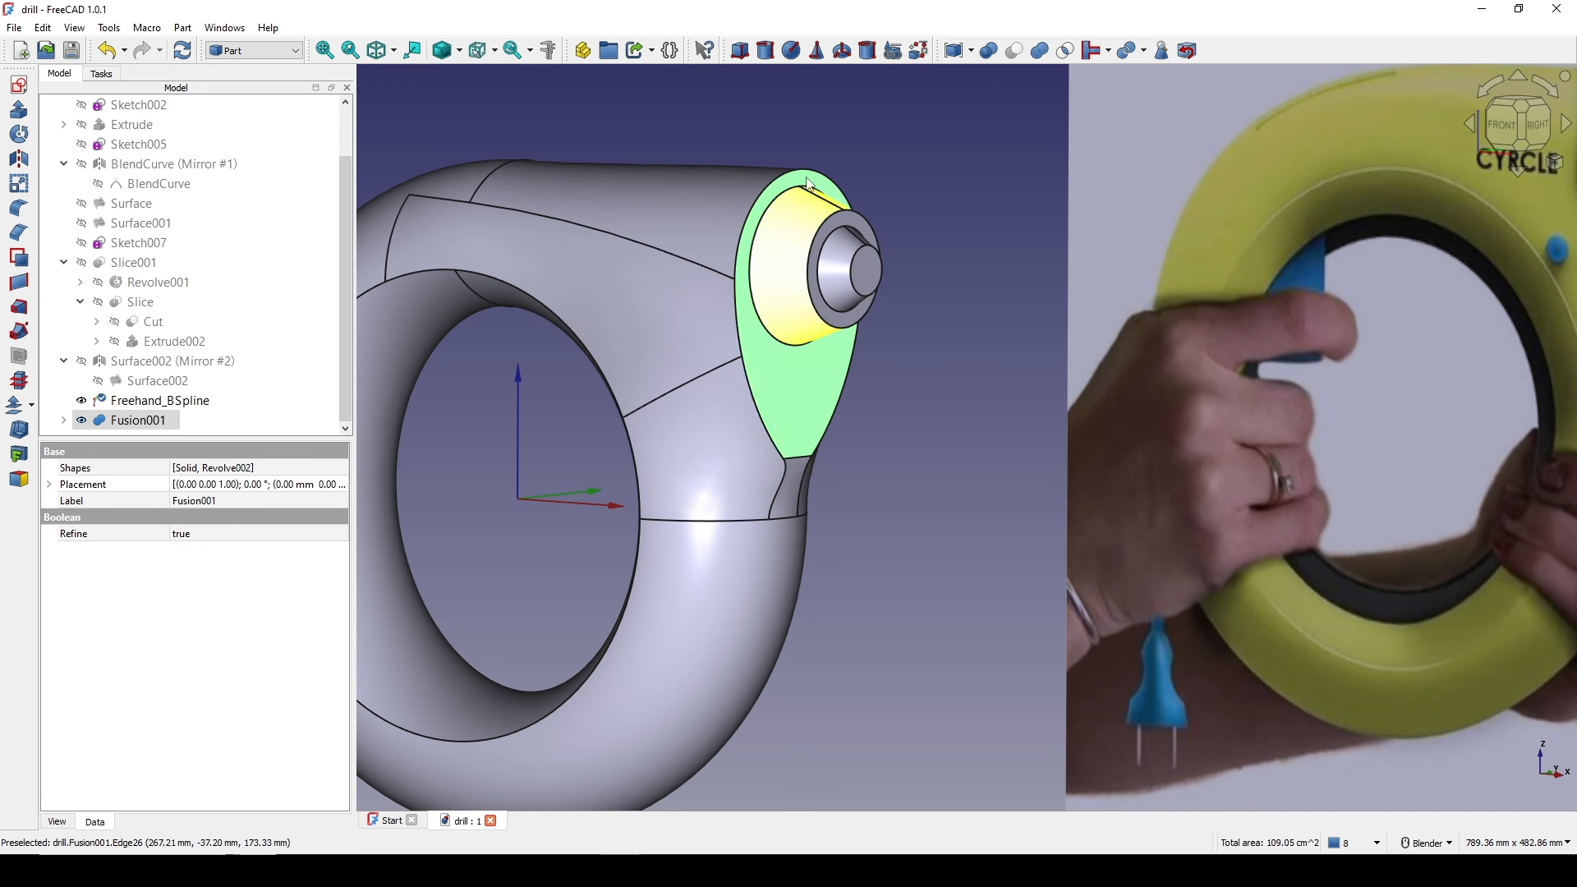
scroll(820, 353, down, 3)
shift+middle_drag(825, 417, 825, 310)
middle_drag(826, 310, 835, 353)
scroll(849, 284, up, 1)
scroll(838, 388, up, 2)
scroll(822, 373, up, 1)
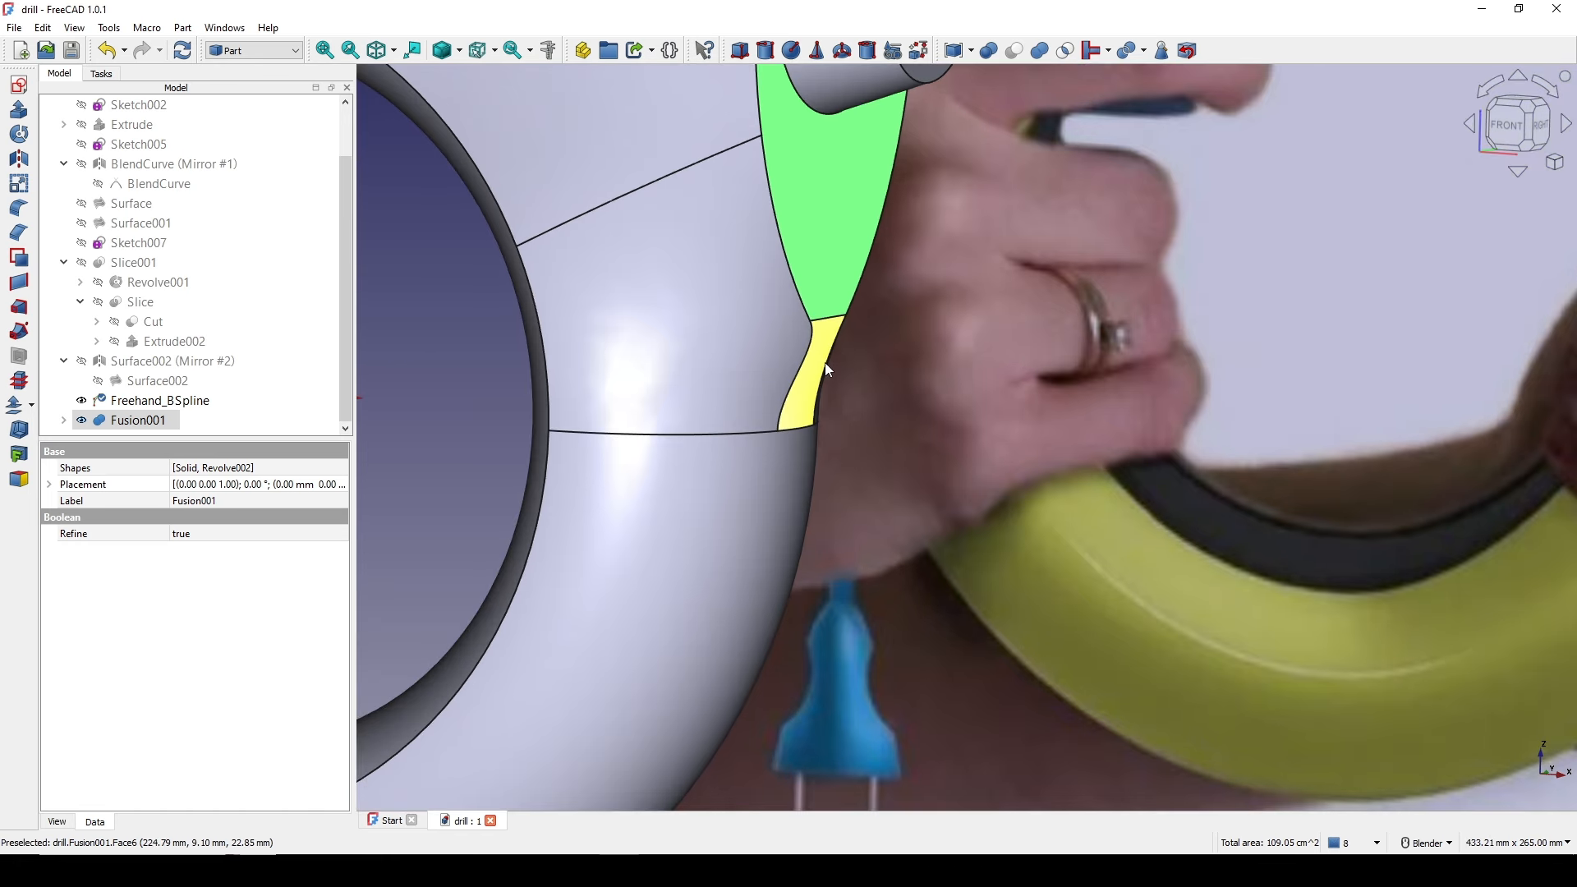
click(826, 366)
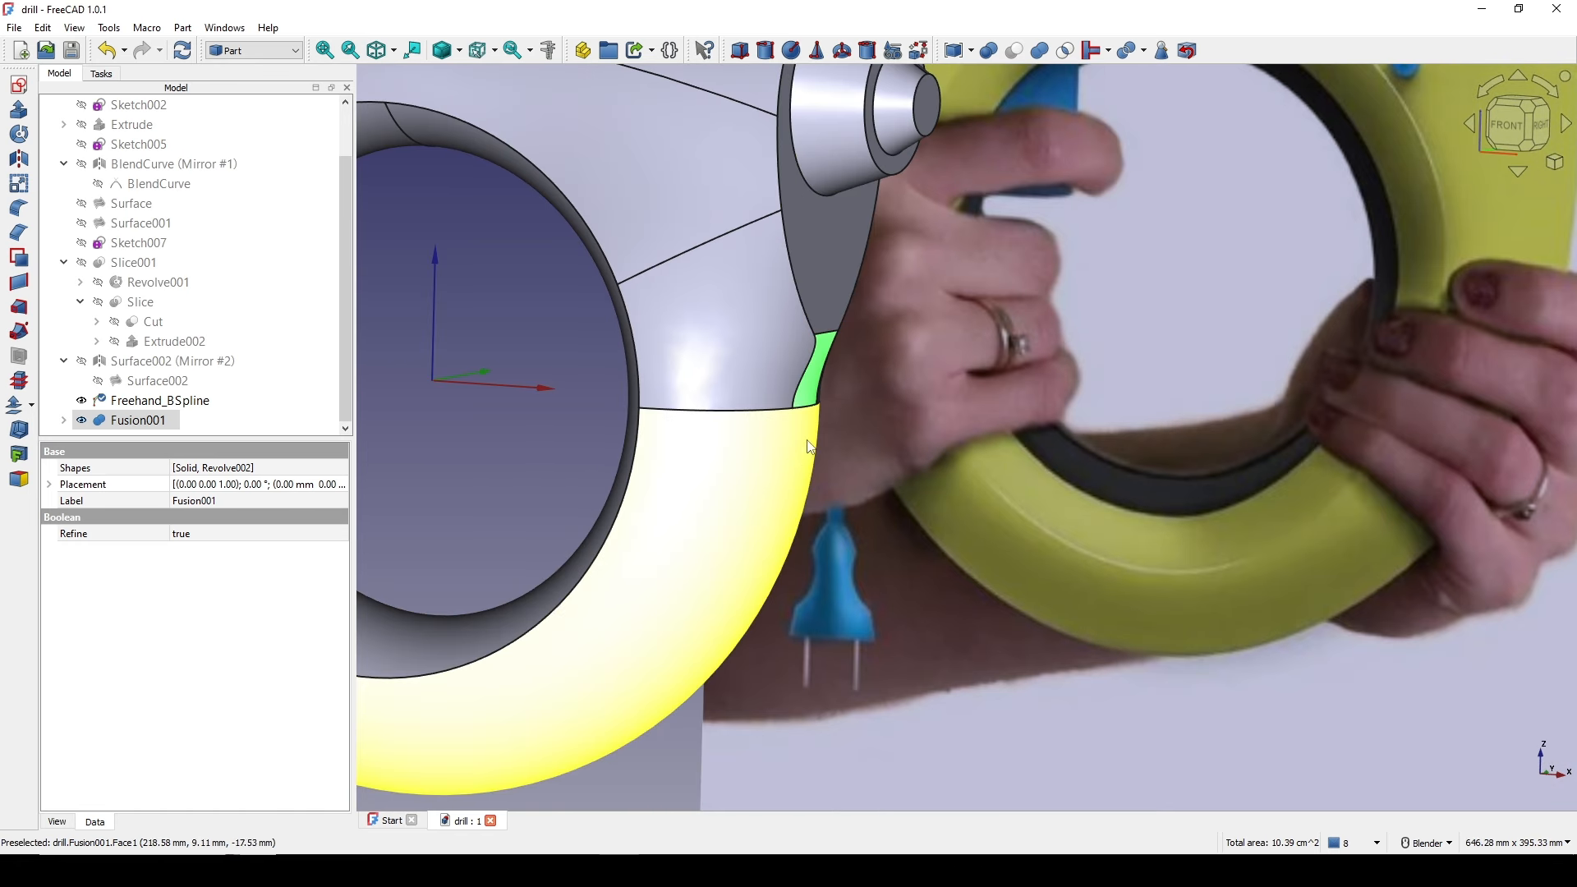
- Examine the side transition surfaces linking the ring handle to the chuck end of the finished drill body
scroll(800, 453, down, 5)
middle_drag(800, 453, 903, 267)
click(718, 438)
click(805, 470)
ctrl+click(602, 363)
click(746, 466)
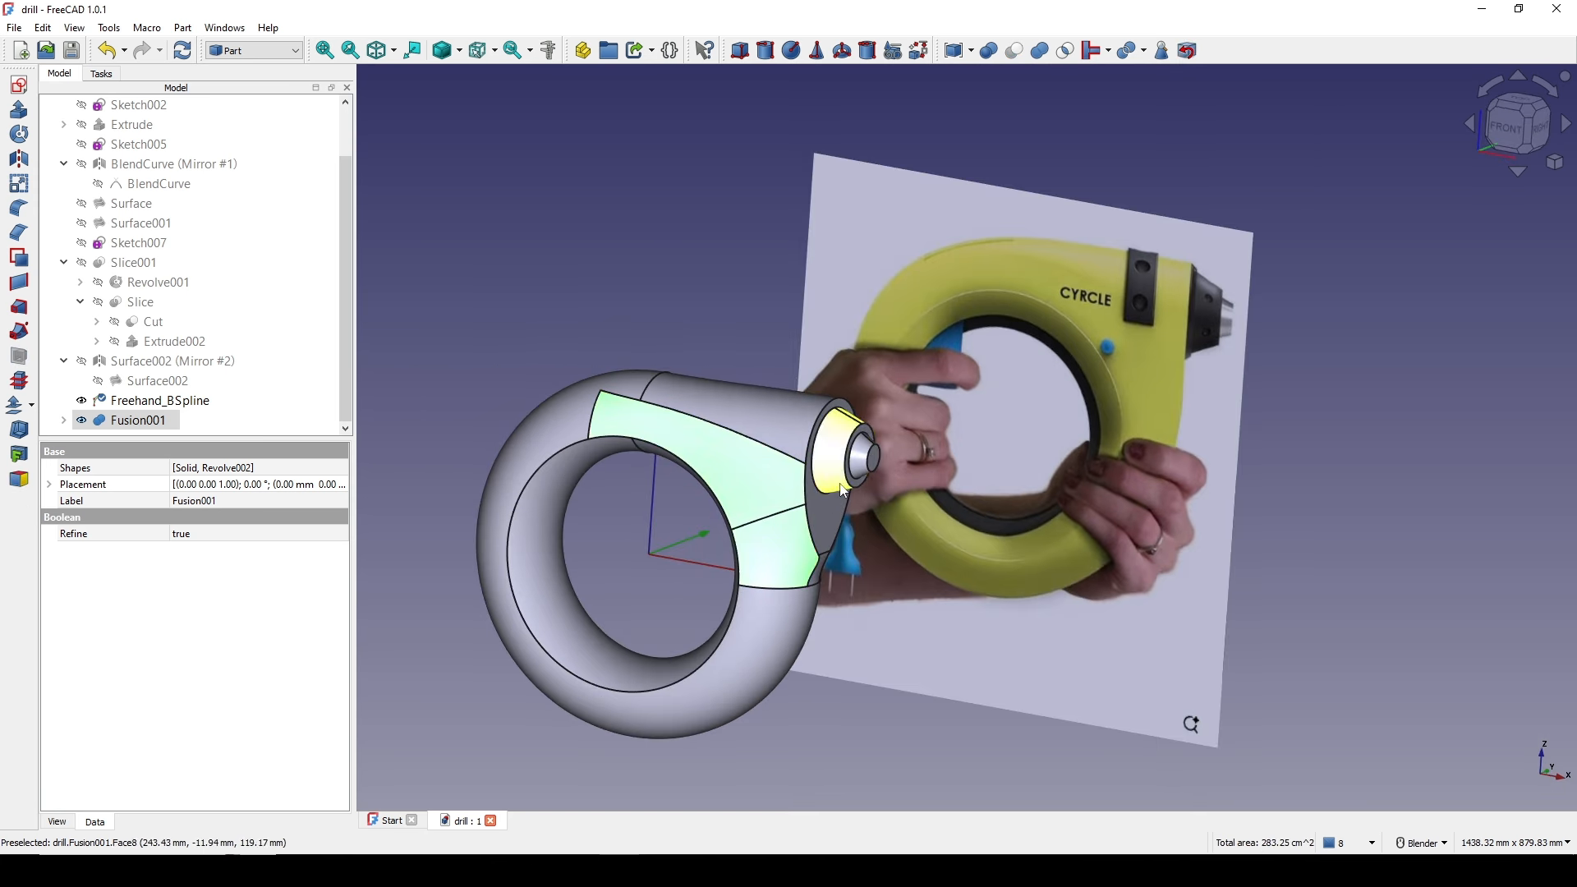
middle_drag(825, 466, 741, 383)
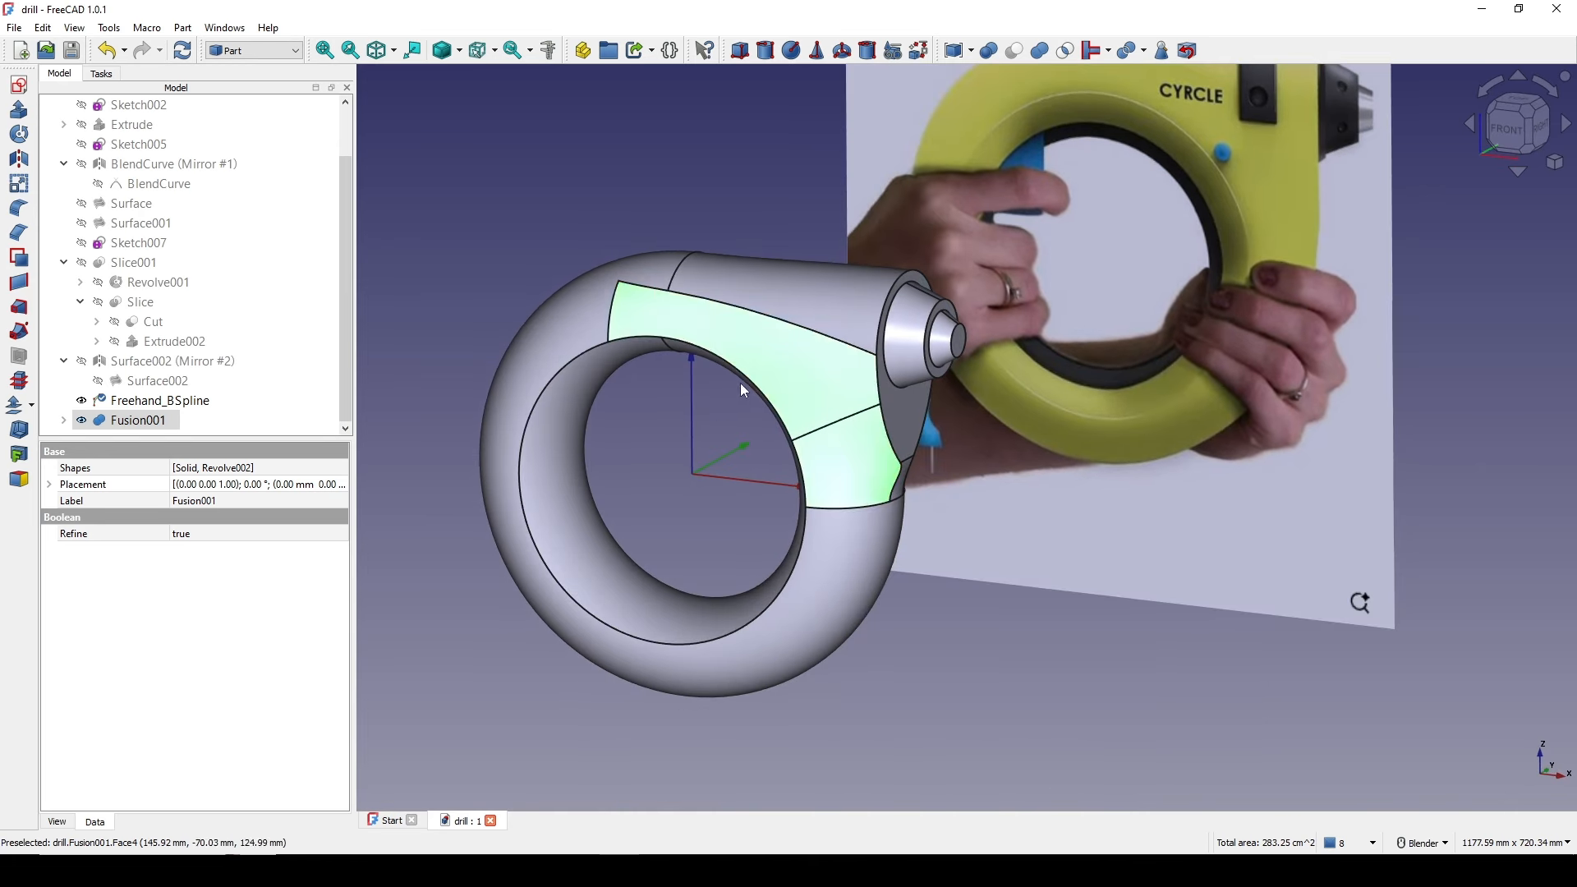
shift+middle_drag(739, 441, 683, 395)
click(684, 396)
scroll(684, 396, down, 2)
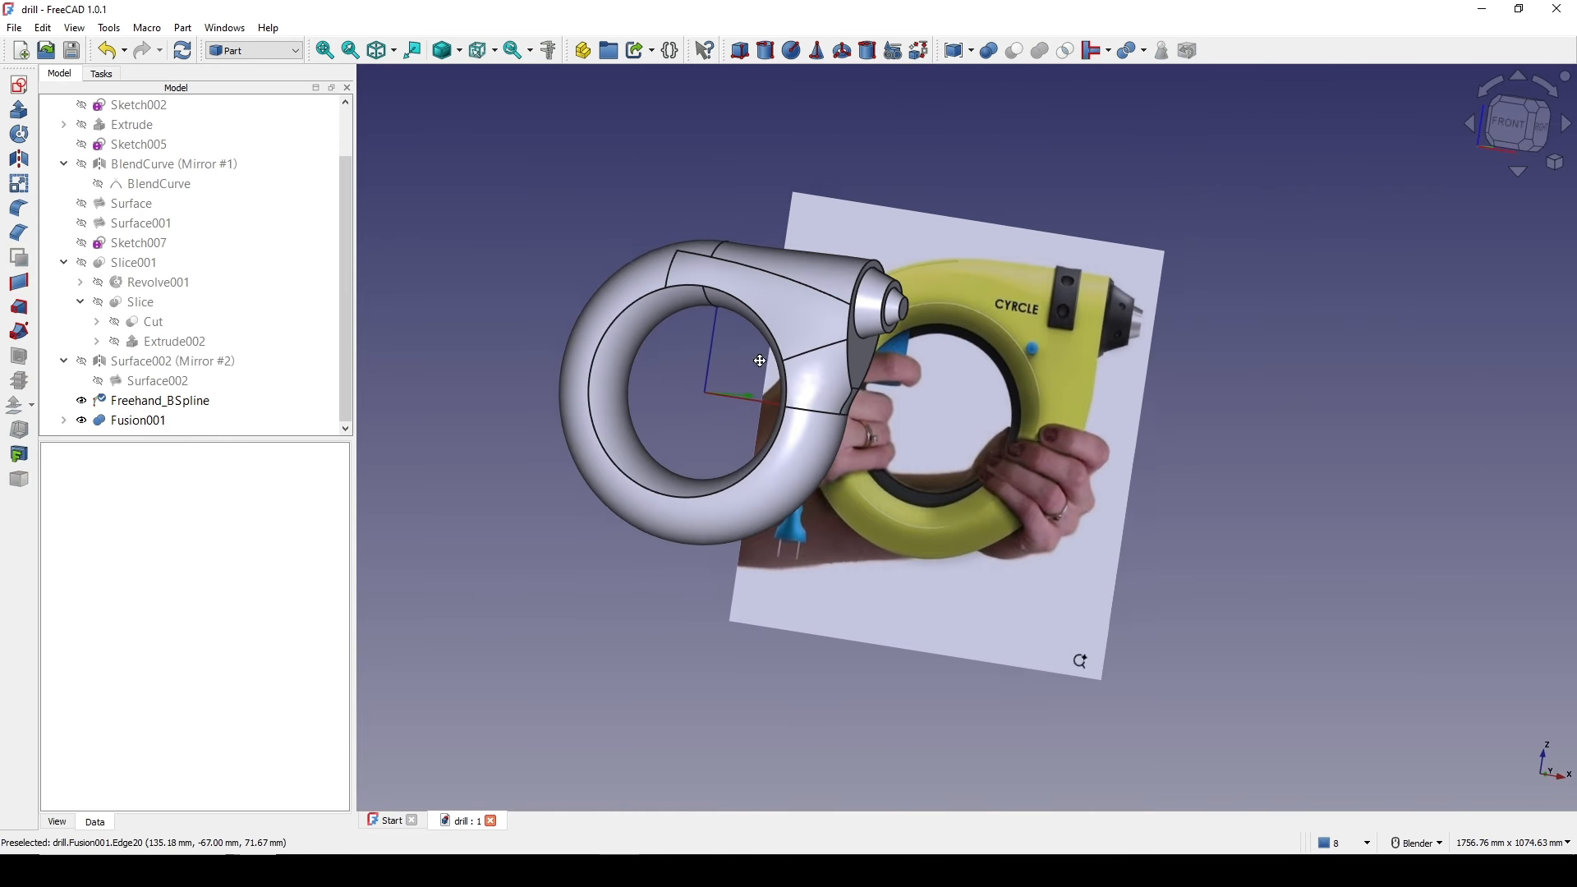
middle_drag(756, 359, 667, 406)
shift+middle_drag(887, 387, 887, 365)
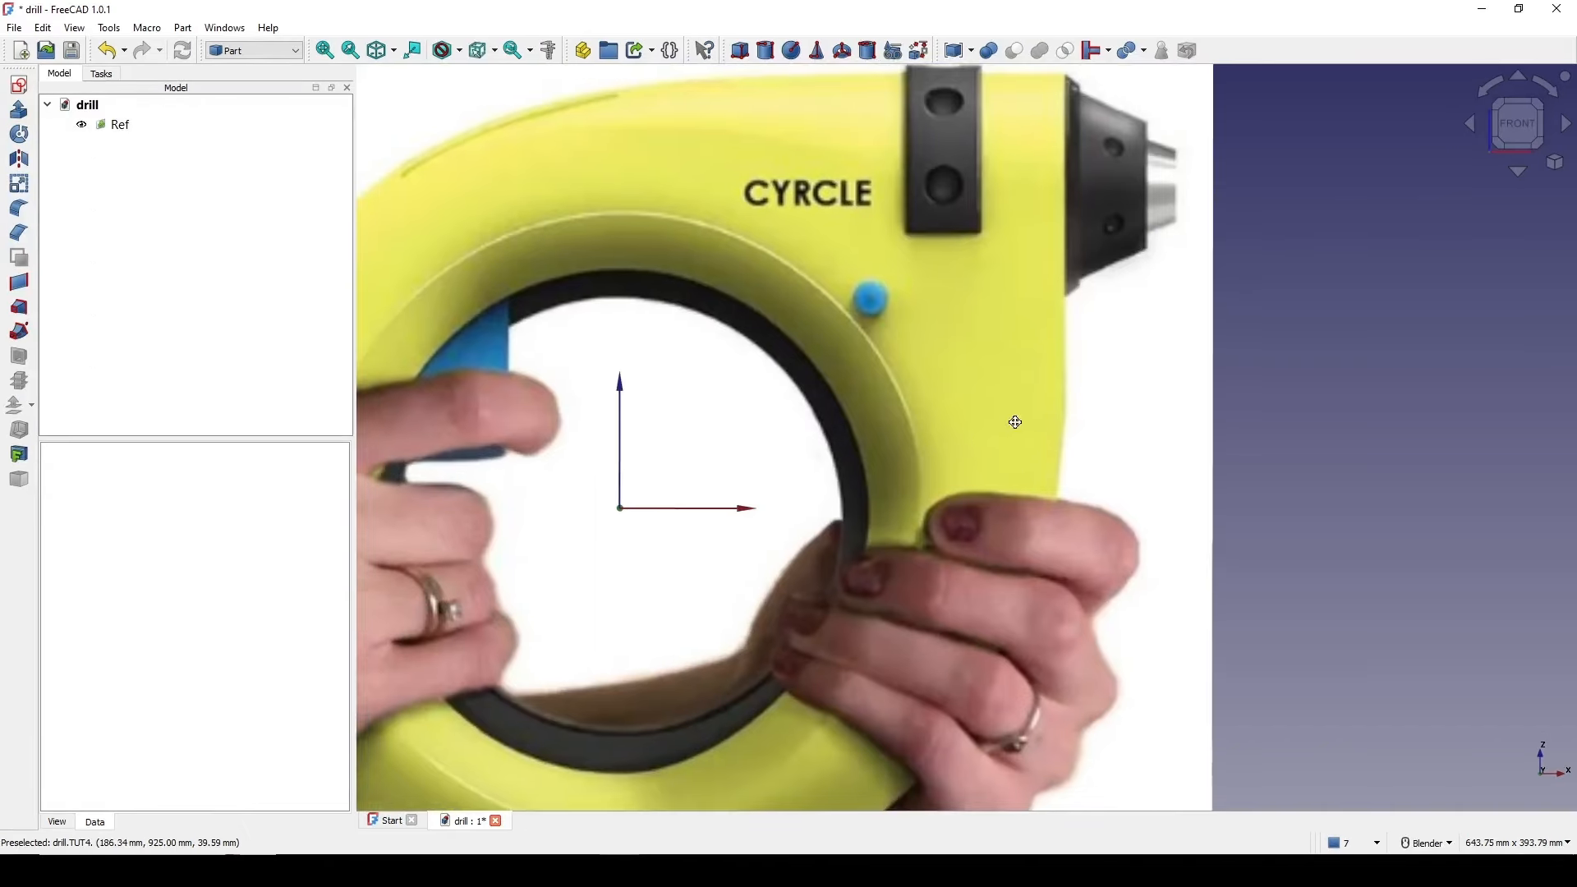
scroll(1085, 416, down, 3)
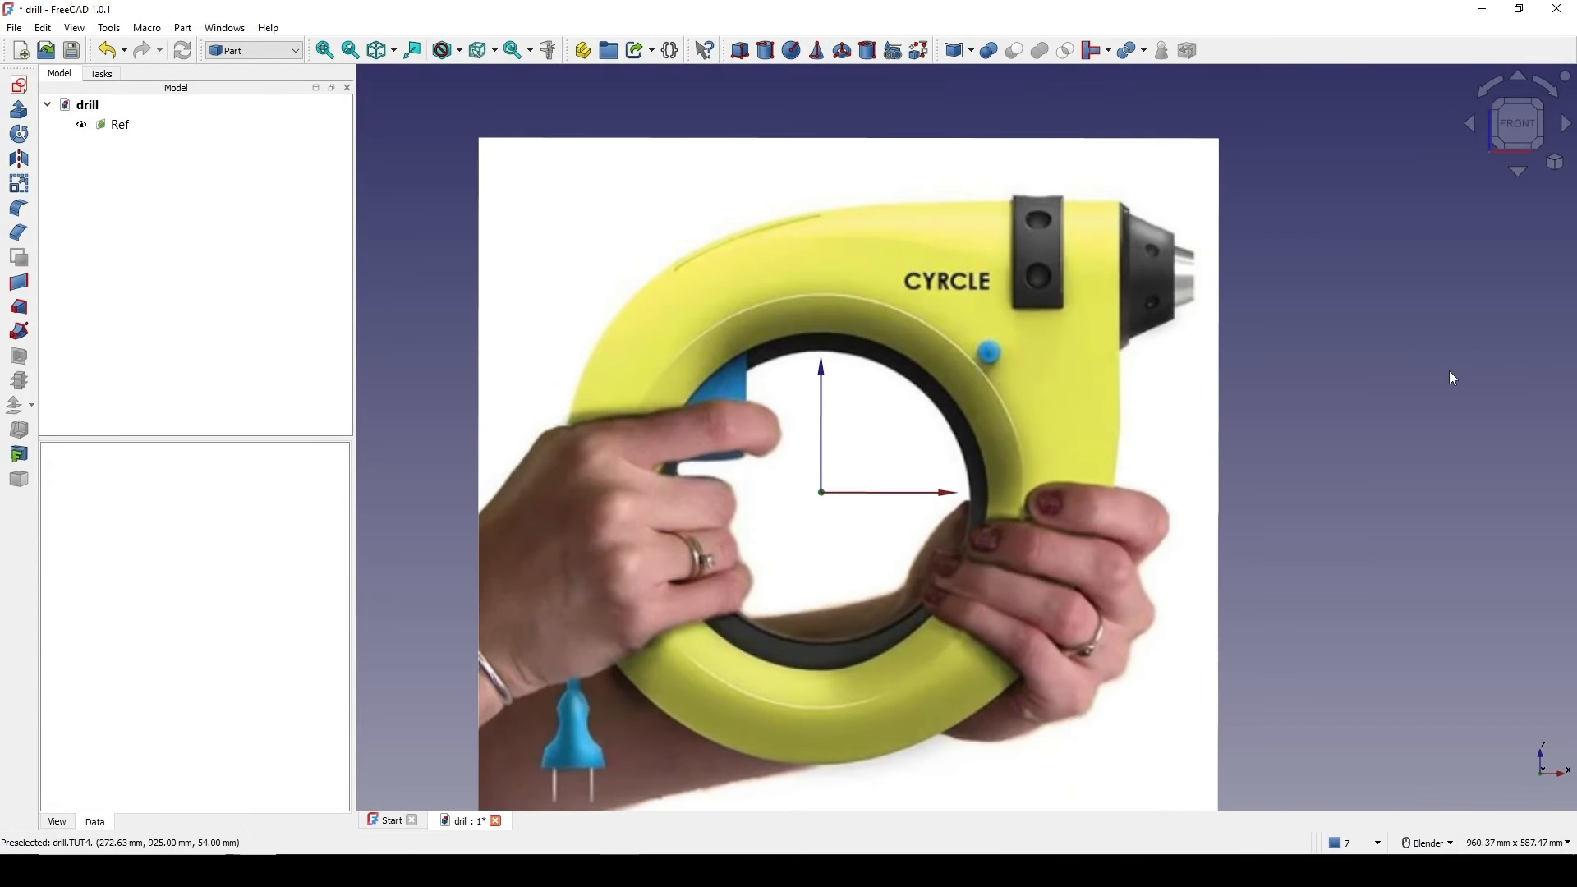
scroll(1280, 337, down, 1)
scroll(1279, 338, up, 1)
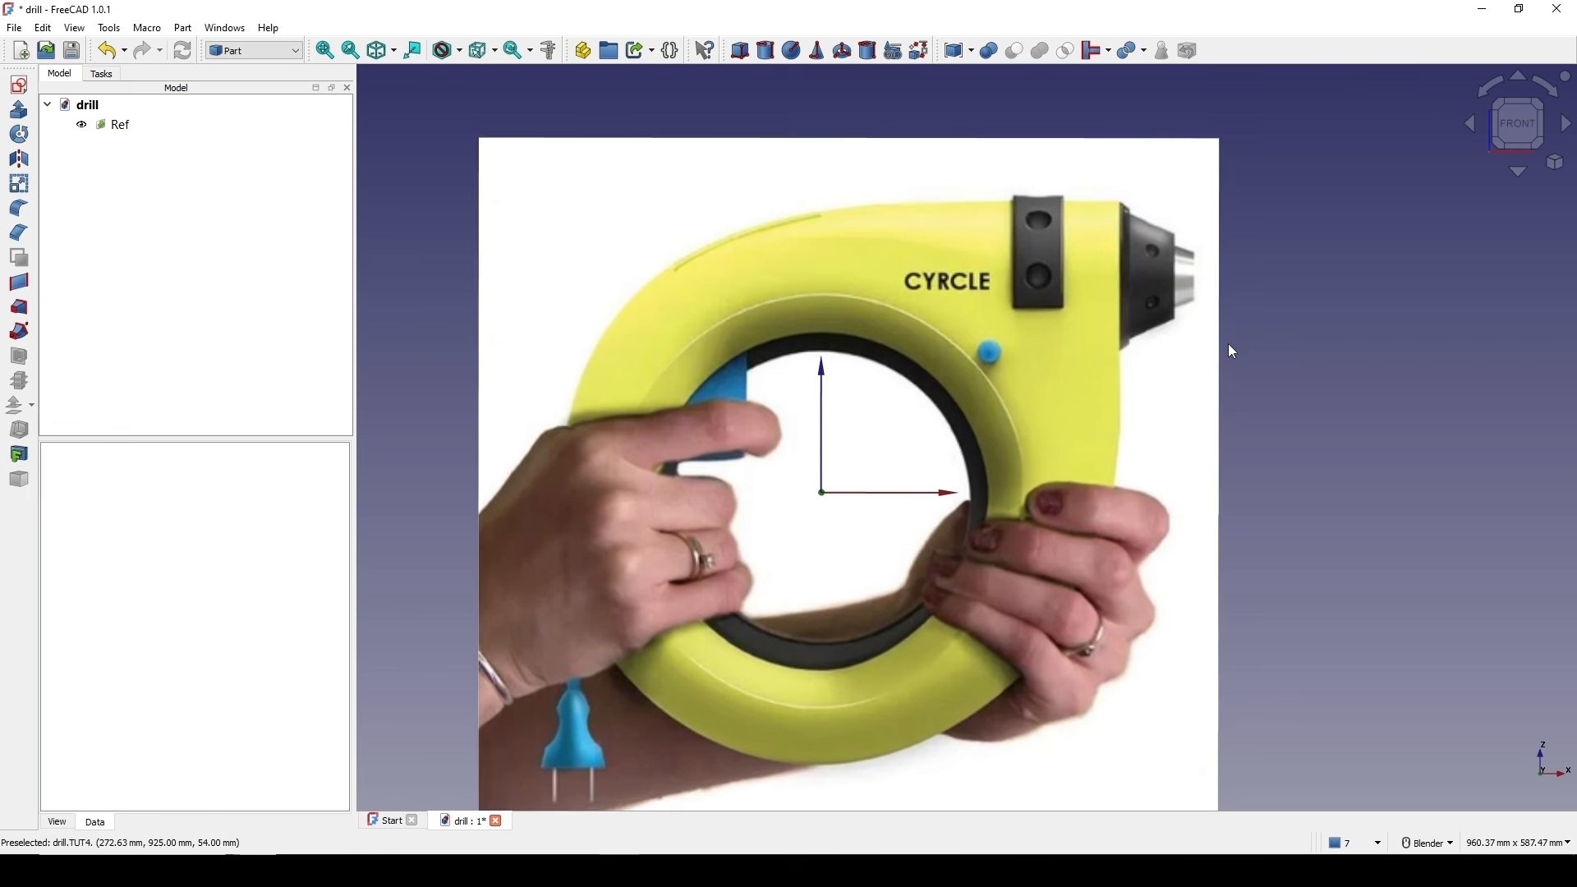
shift+middle_drag(1215, 346, 1198, 325)
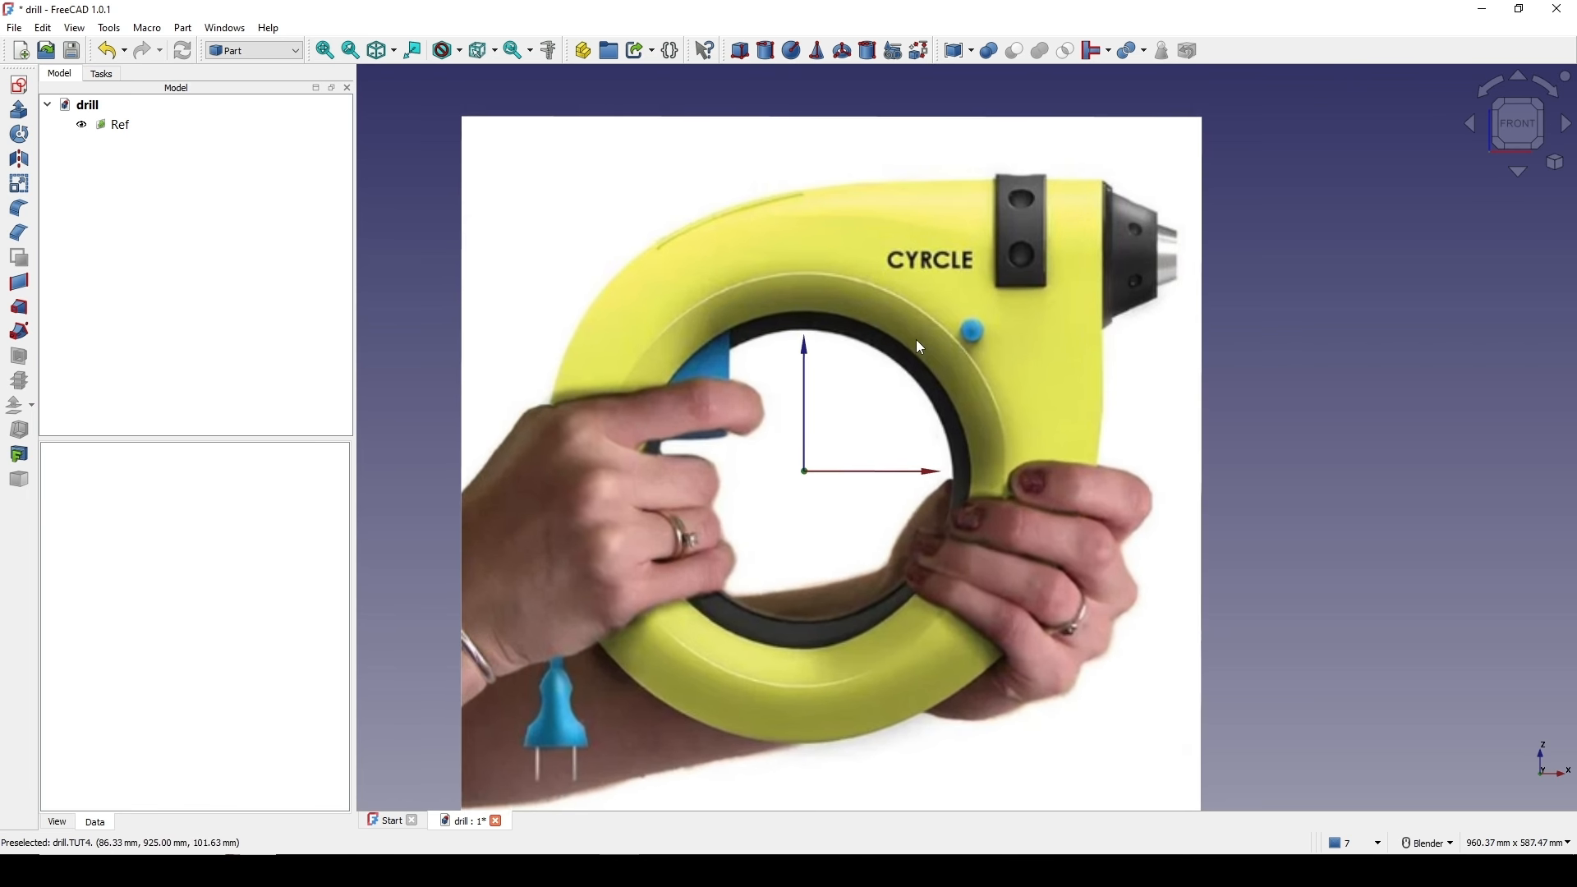
shift+middle_drag(906, 328, 896, 322)
shift+middle_drag(1038, 331, 1038, 319)
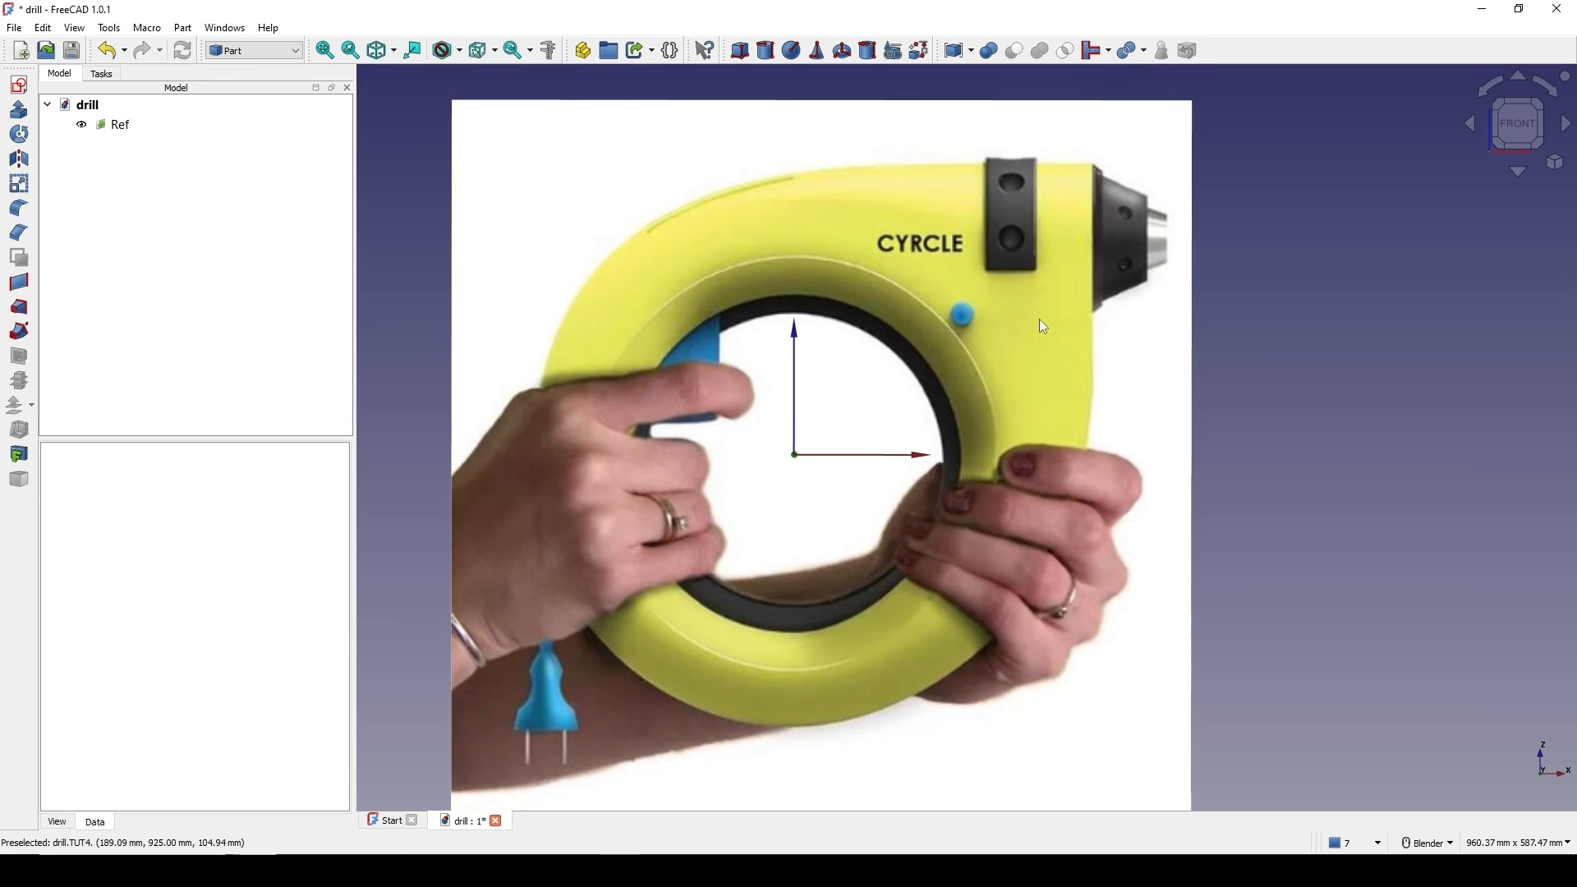
- Capture the reference image area and mark in red the ring section limits and the handle portion around the lower loop
key(Print)
mouse_move(327, 7)
mouse_down()
mouse_move(961, 477)
mouse_move(1195, 781)
mouse_move(1275, 787)
mouse_up()
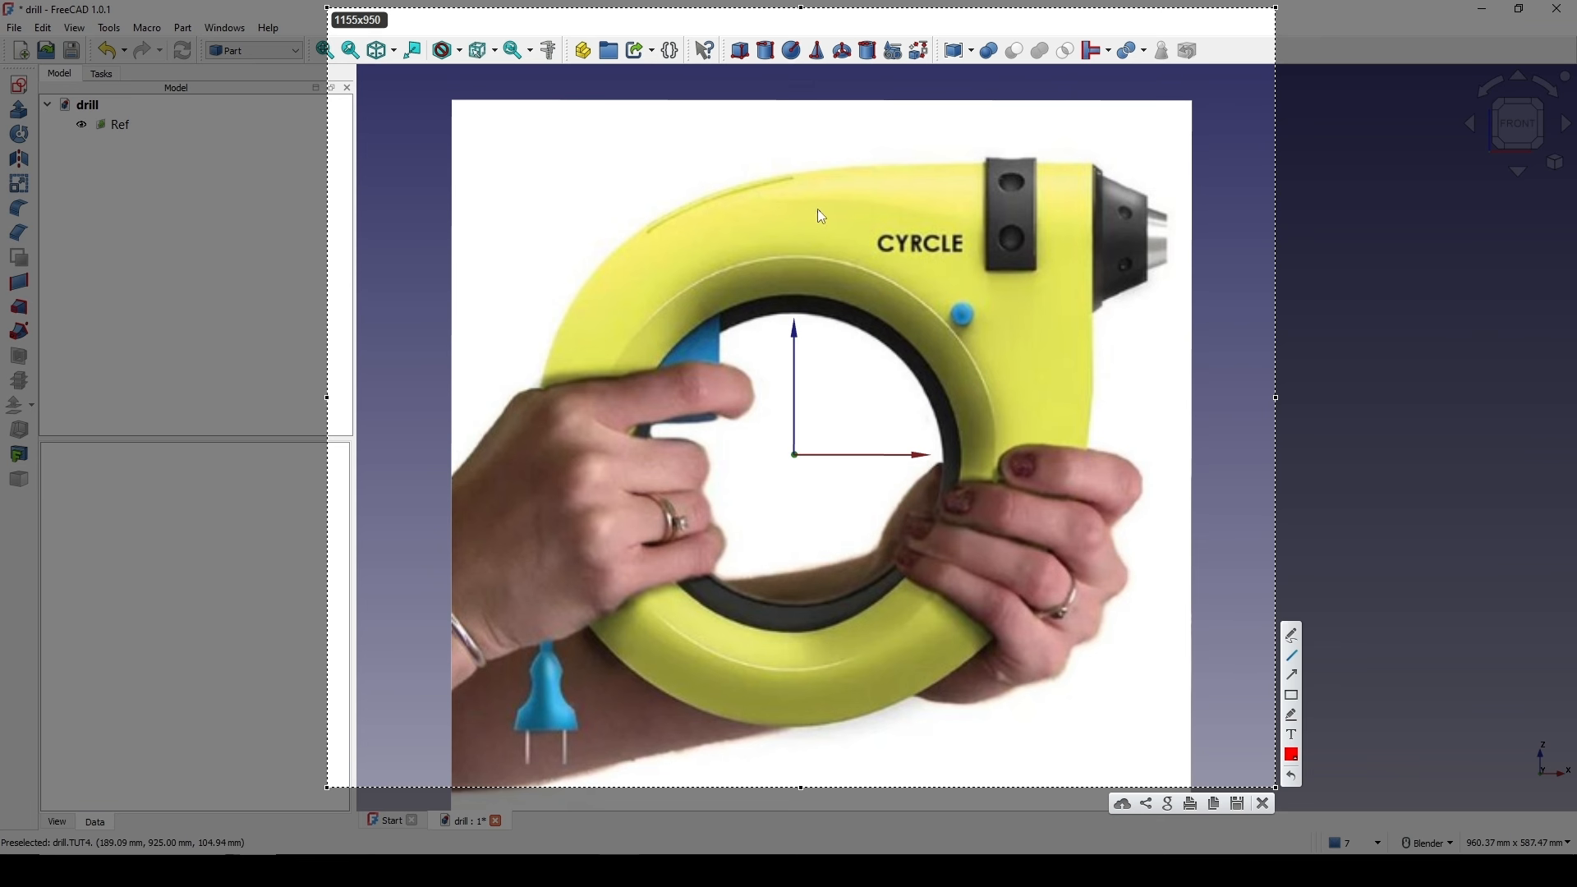
drag(796, 175, 796, 258)
mouse_move(746, 230)
mouse_down()
mouse_move(771, 242)
mouse_move(739, 246)
mouse_up()
drag(657, 286, 630, 307)
mouse_move(564, 482)
mouse_down()
mouse_move(579, 507)
mouse_move(550, 506)
mouse_up()
mouse_move(998, 465)
mouse_down()
mouse_move(1093, 463)
mouse_move(1043, 519)
mouse_move(1013, 515)
mouse_move(1003, 594)
mouse_up()
drag(1011, 565, 962, 606)
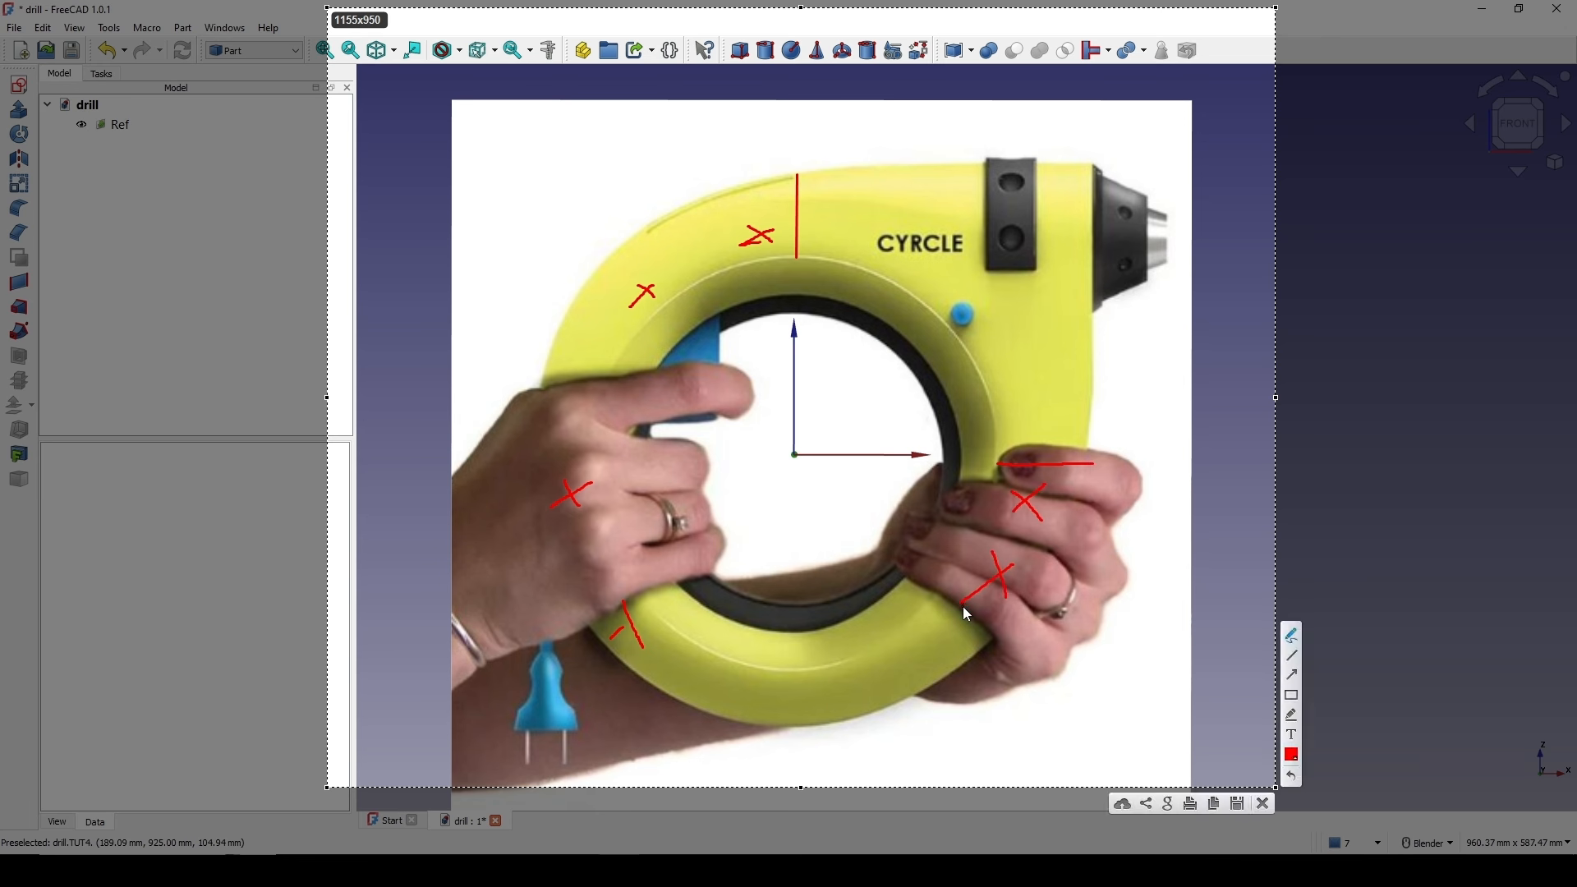
drag(898, 663, 941, 647)
mouse_move(920, 643)
mouse_down()
mouse_move(927, 672)
mouse_move(852, 701)
mouse_up()
drag(813, 695, 850, 682)
drag(698, 694, 717, 687)
drag(709, 684, 720, 705)
click(1261, 803)
- Create a new sketch on the XZ plane with zero offset
scroll(614, 352, down, 2)
scroll(614, 351, up, 1)
mouse_move(761, 345)
shift+middle_down()
mouse_move(720, 406)
mouse_move(724, 392)
shift+middle_up()
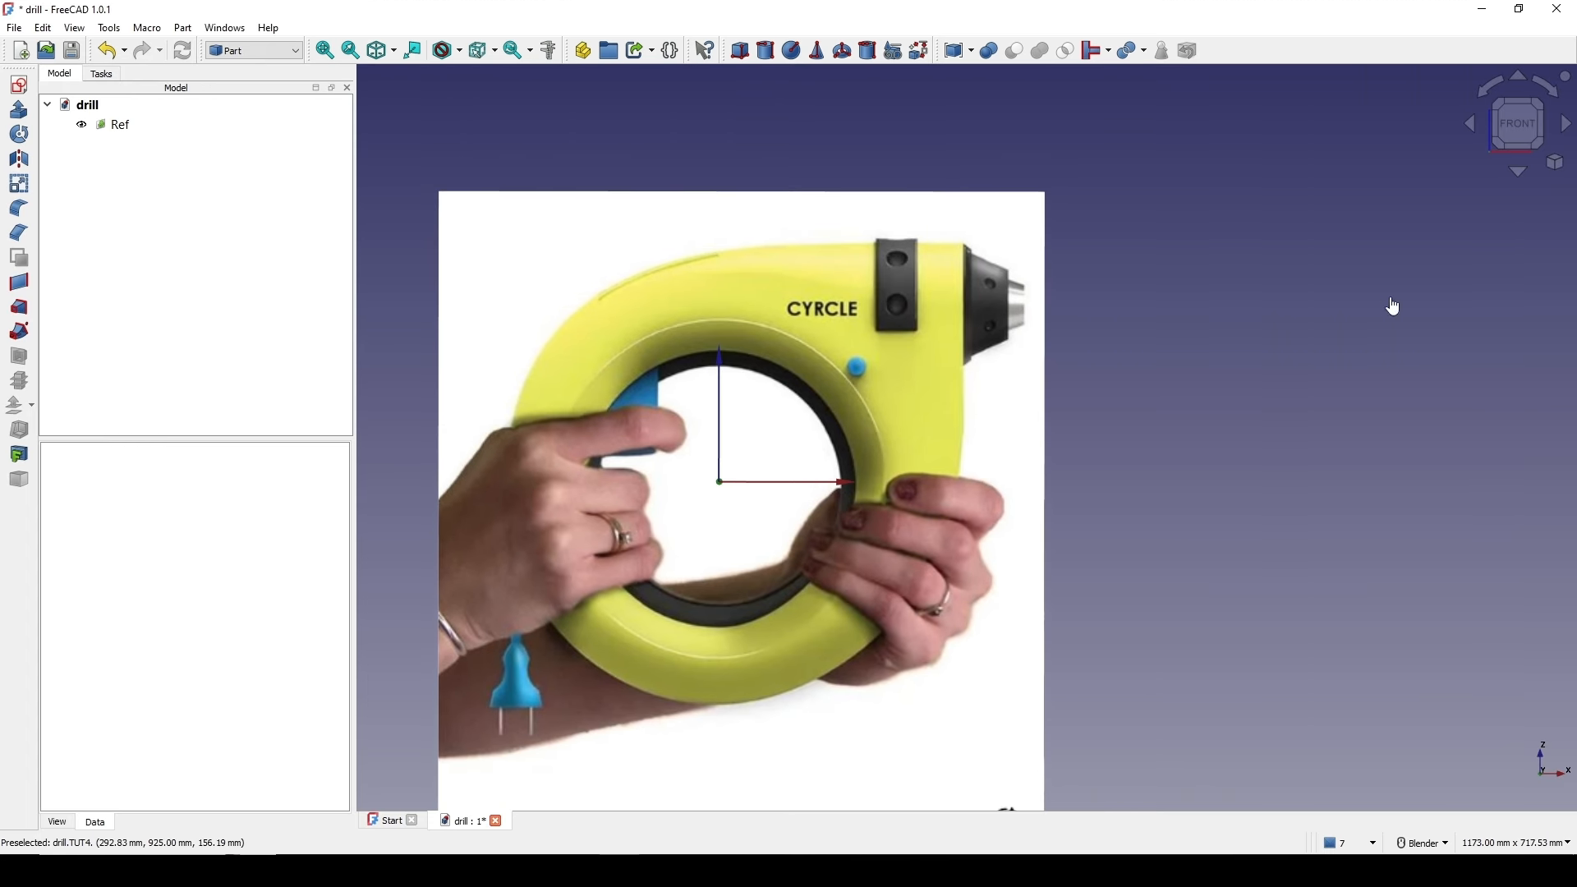
click(18, 87)
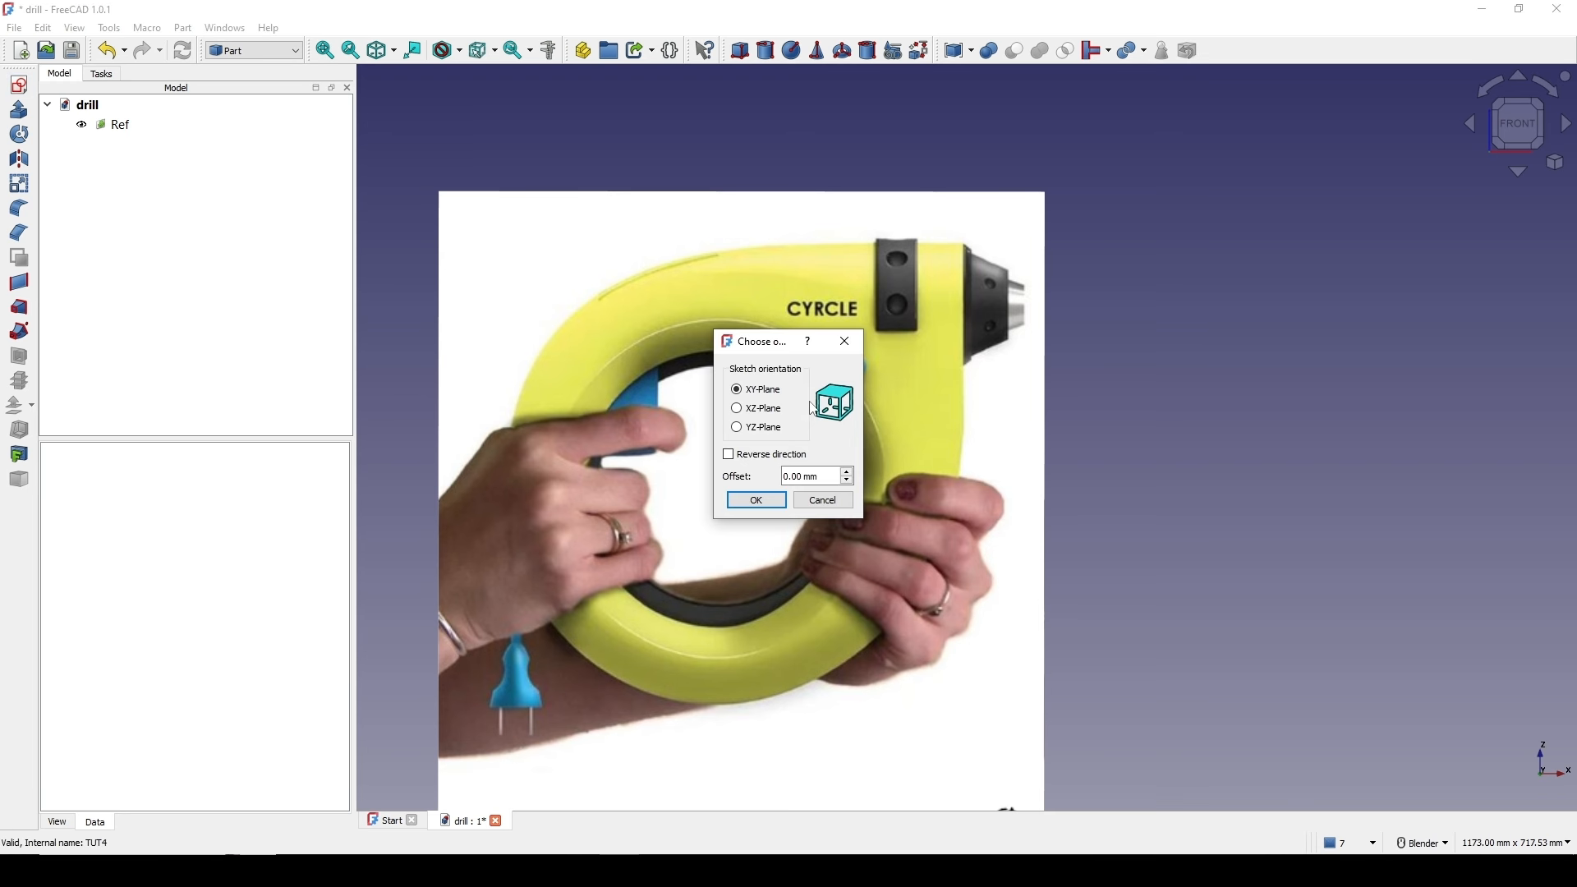
click(759, 409)
click(756, 500)
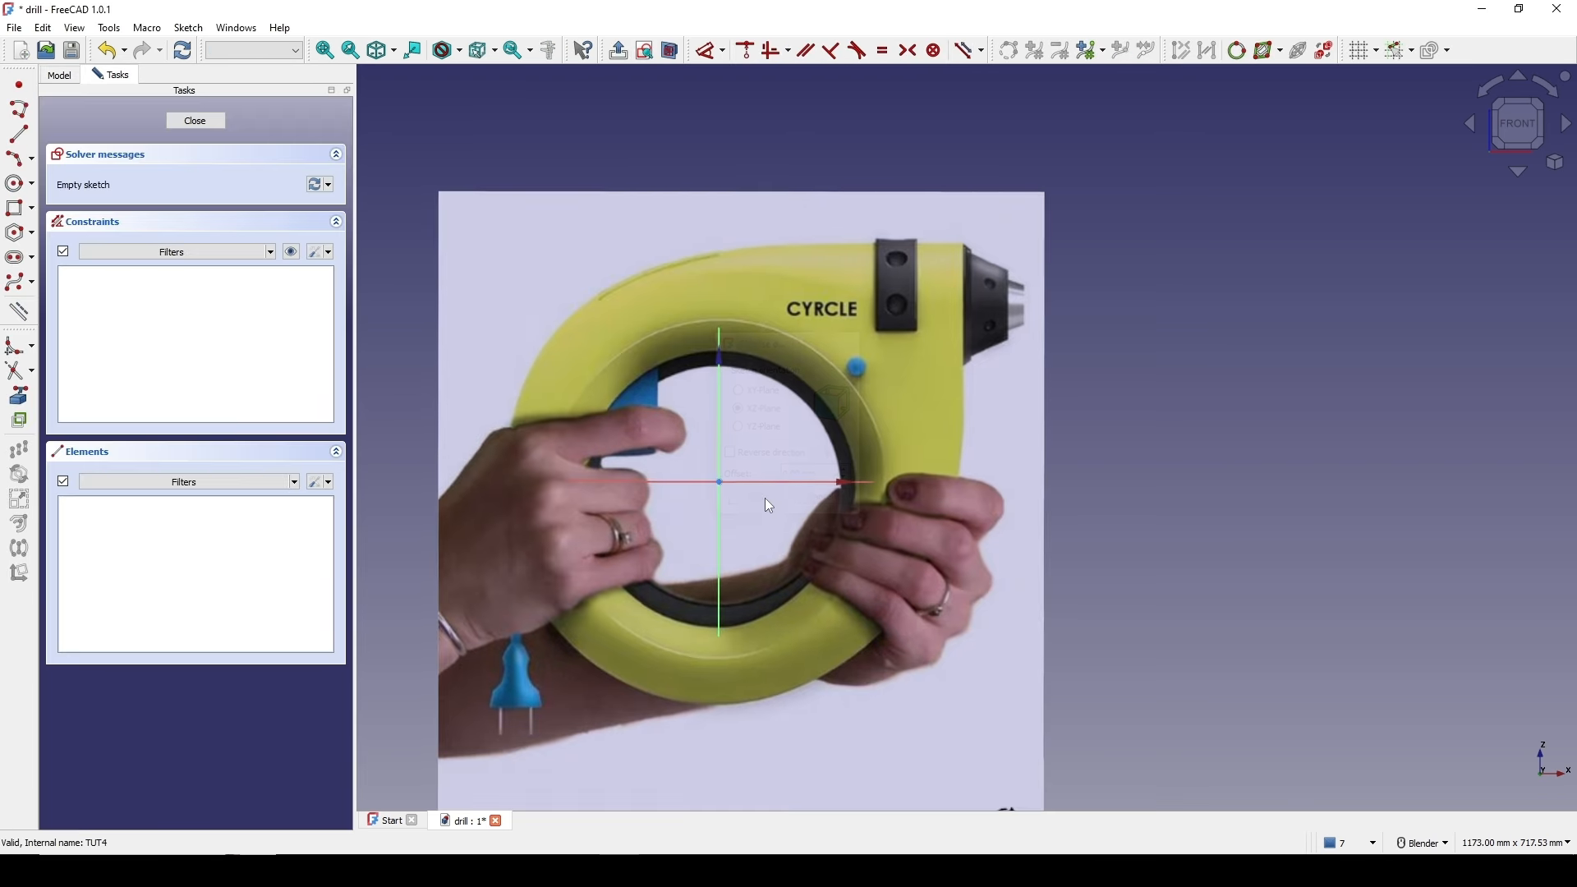
- Draw a vertical line on the sketch's vertical axis across the yellow upper section of the ring handle
scroll(735, 246, up, 5)
shift+middle_drag(858, 268, 866, 226)
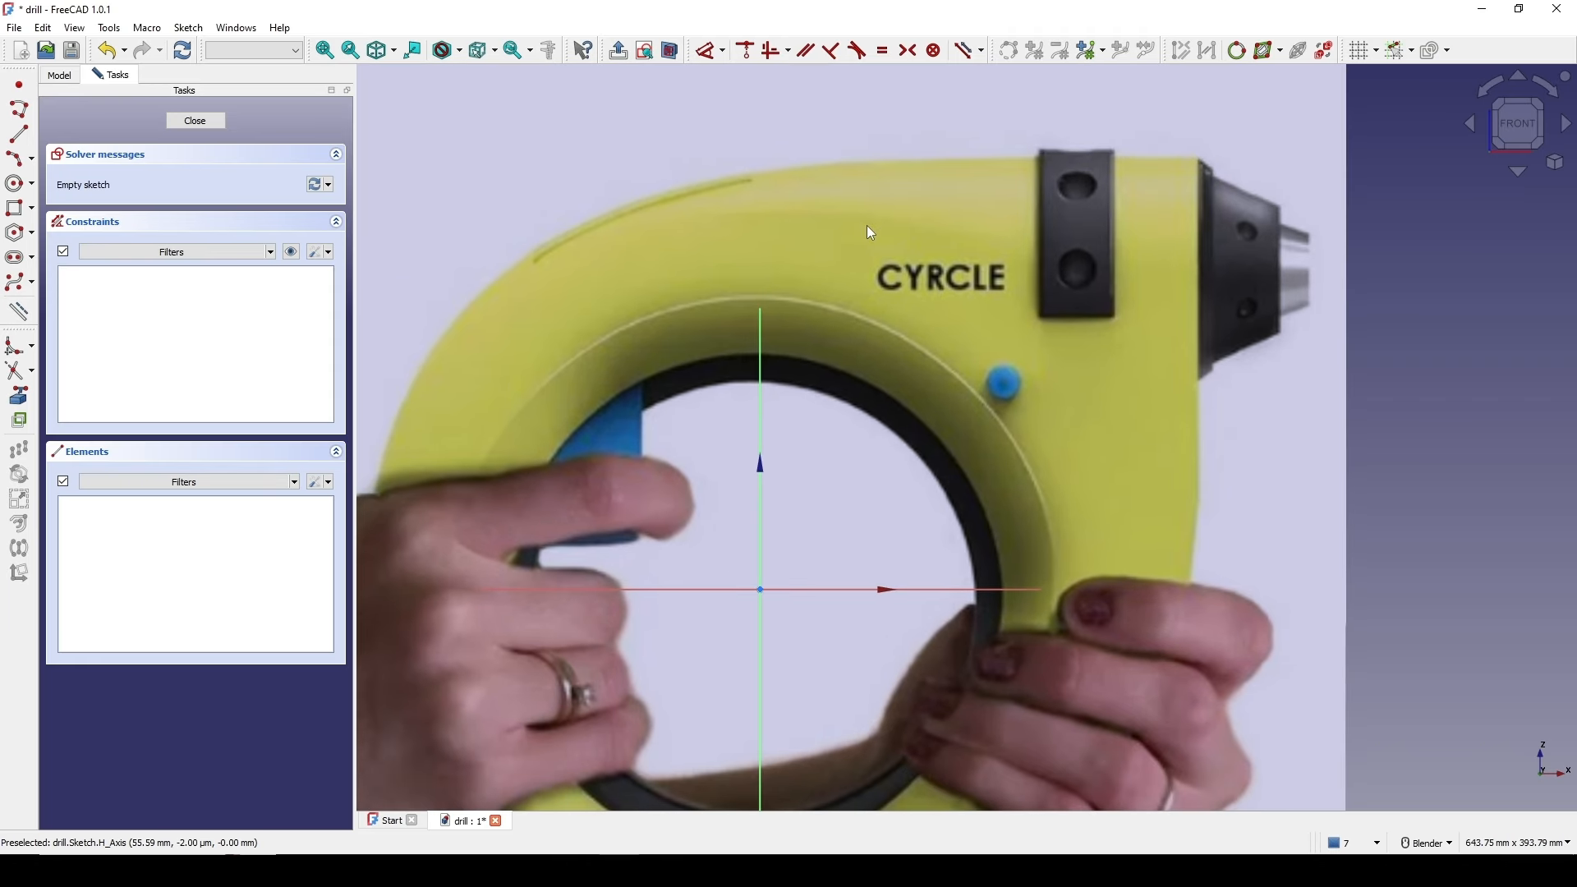
click(18, 133)
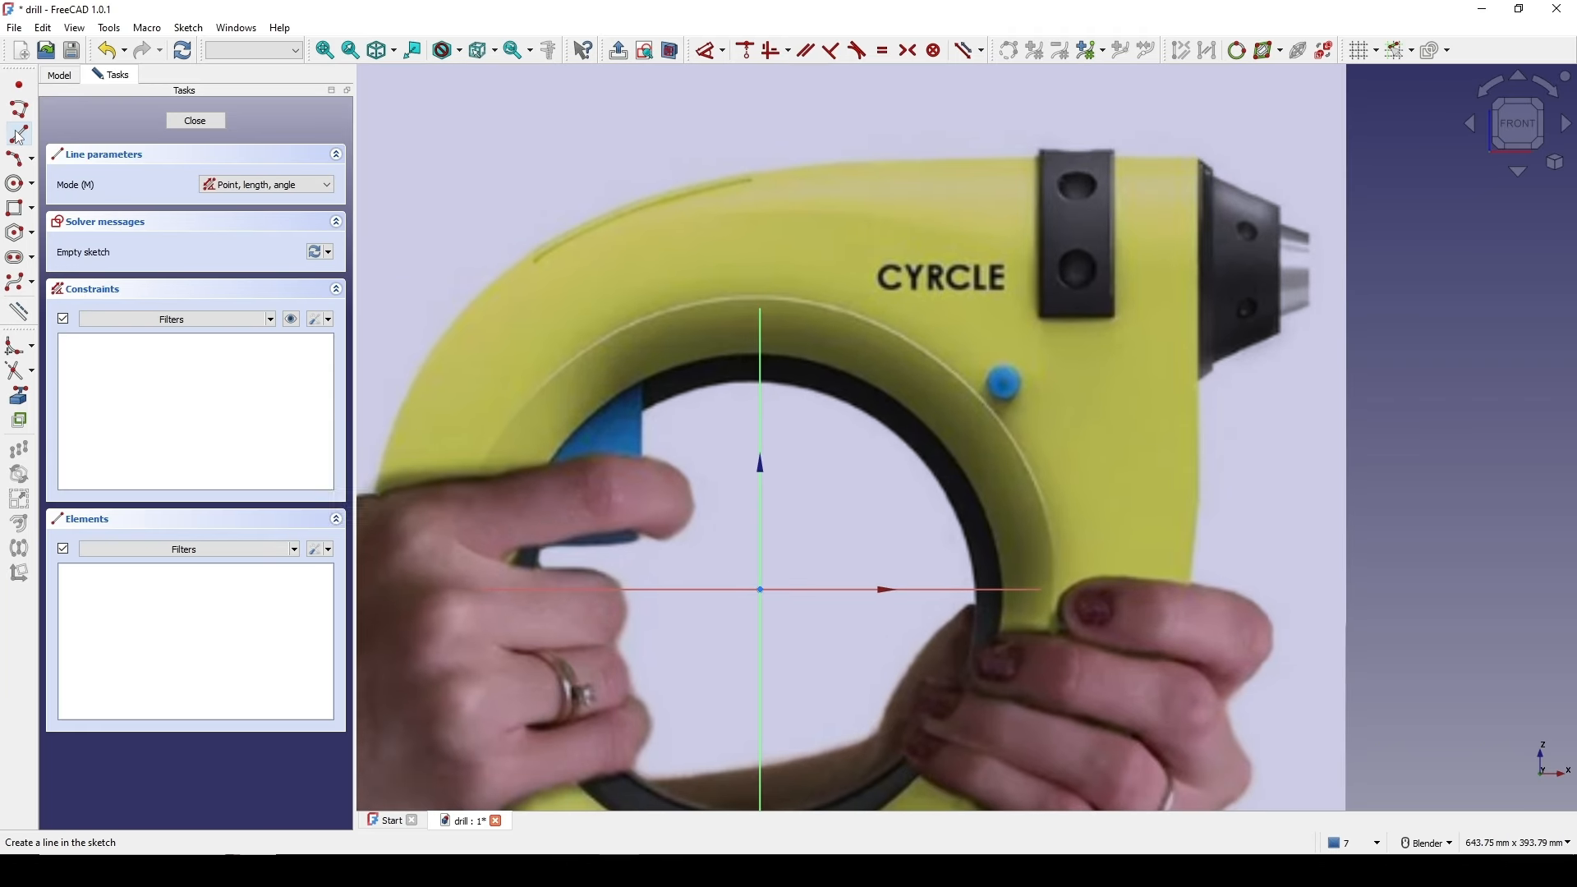
scroll(834, 229, up, 2)
click(725, 342)
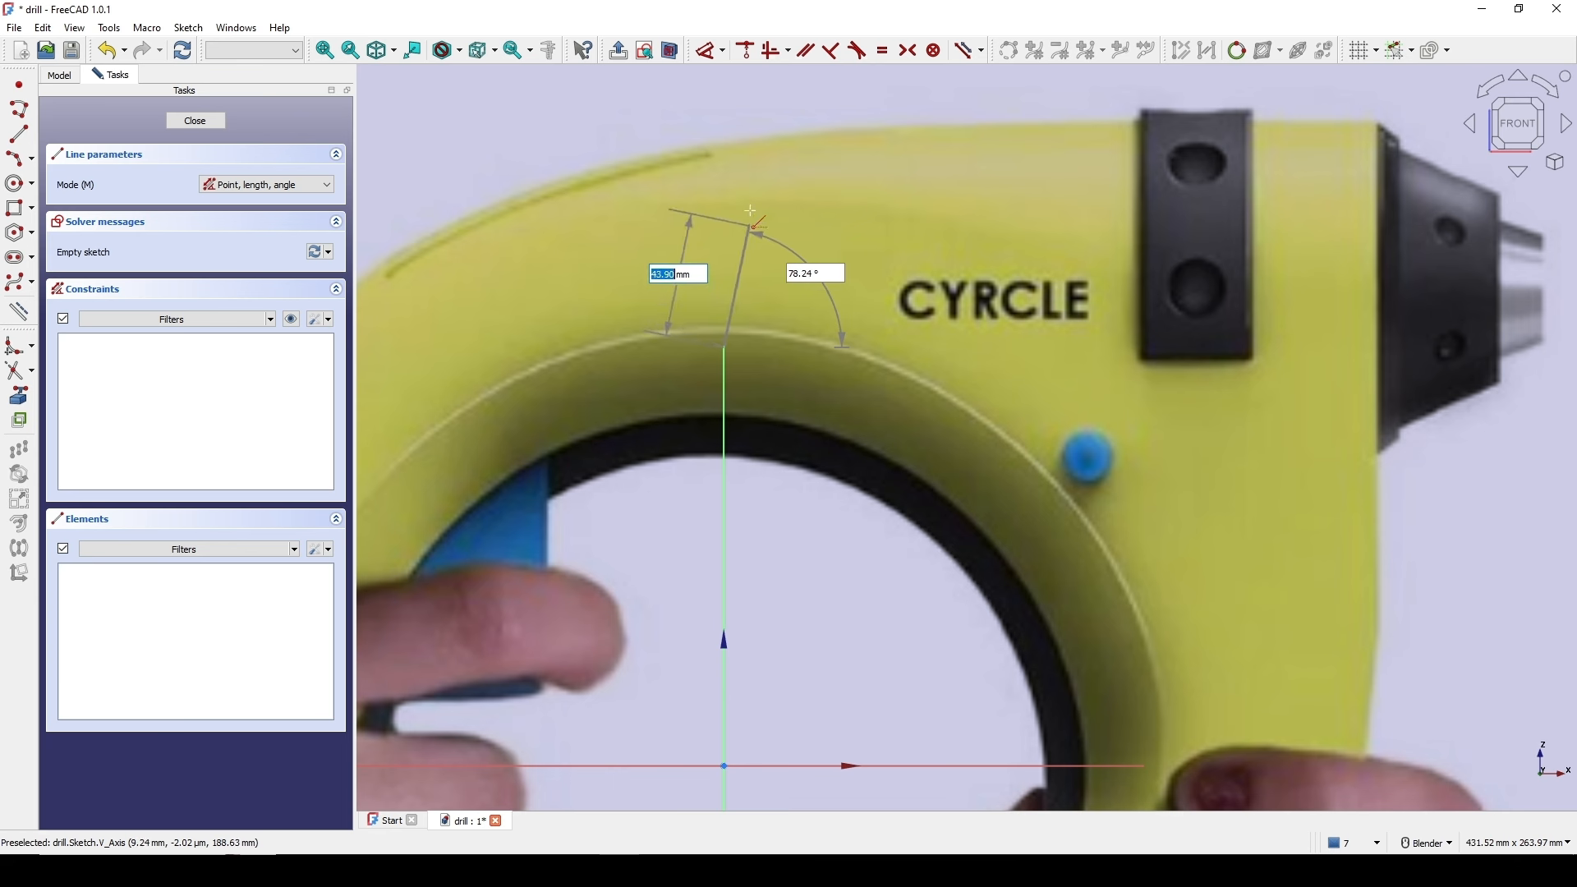
click(722, 148)
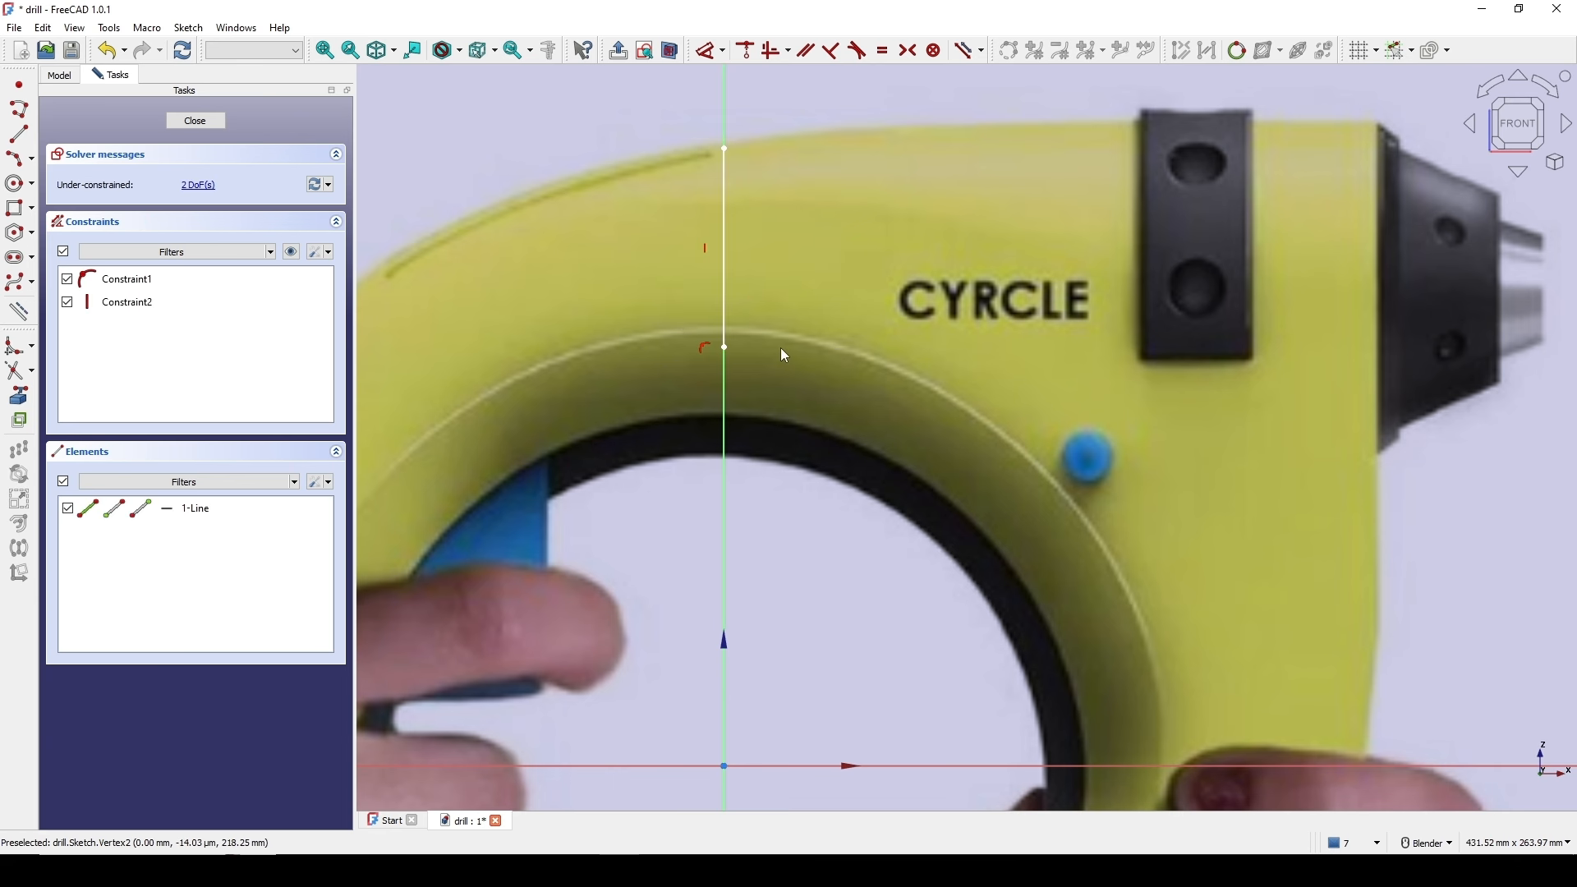
- Align the line's endpoints with the light inner seam and the outer edge of the handle, about 66 mm apart
shift+middle_drag(789, 310, 796, 324)
scroll(801, 345, up, 2)
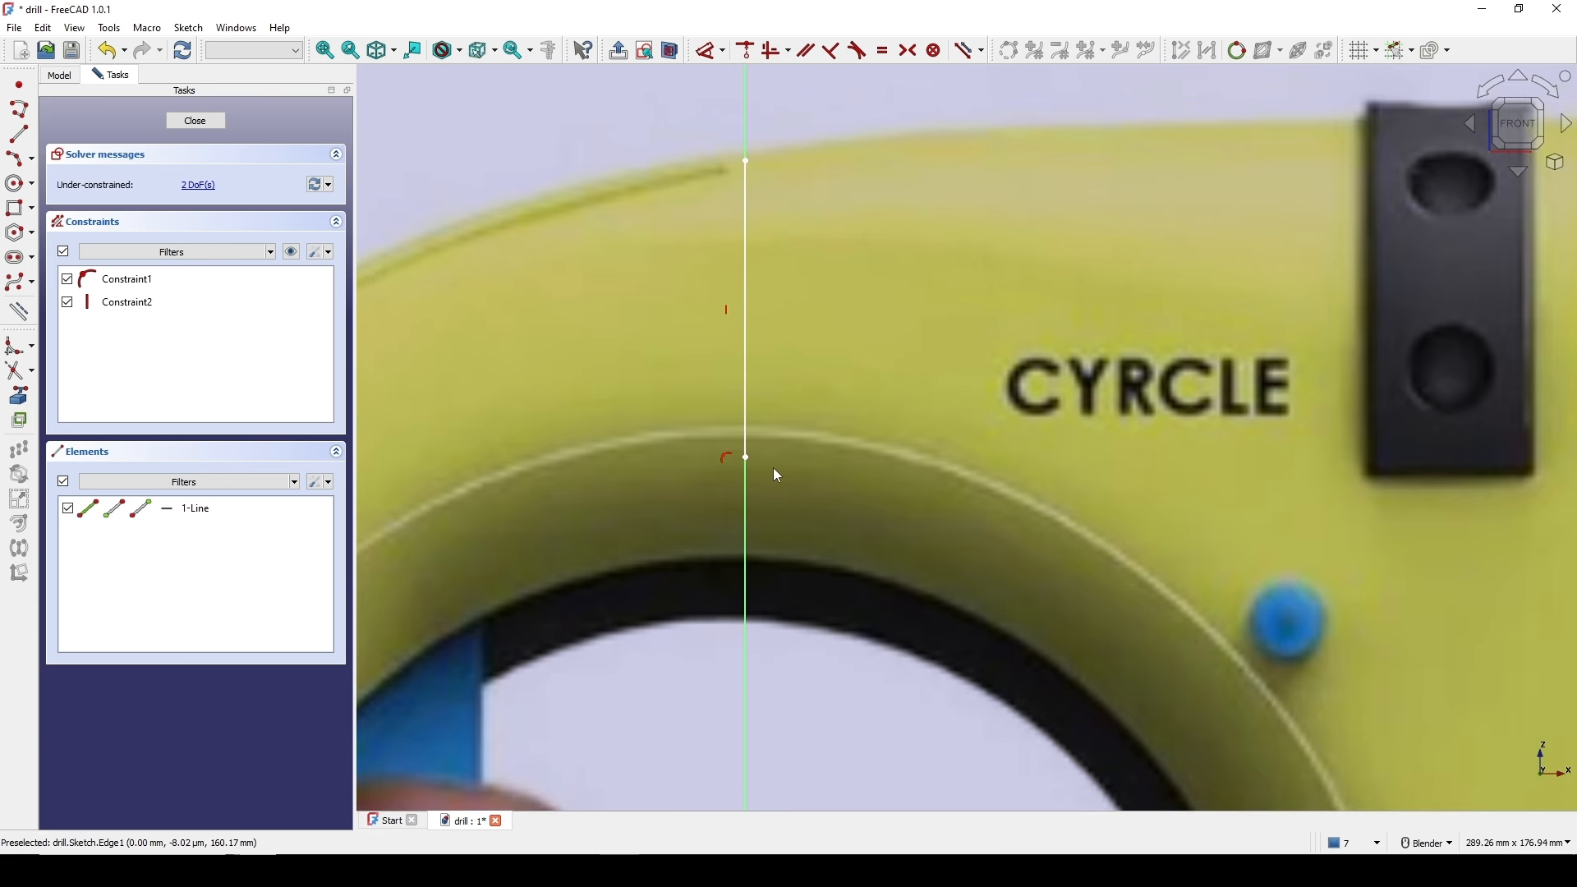
drag(755, 465, 754, 435)
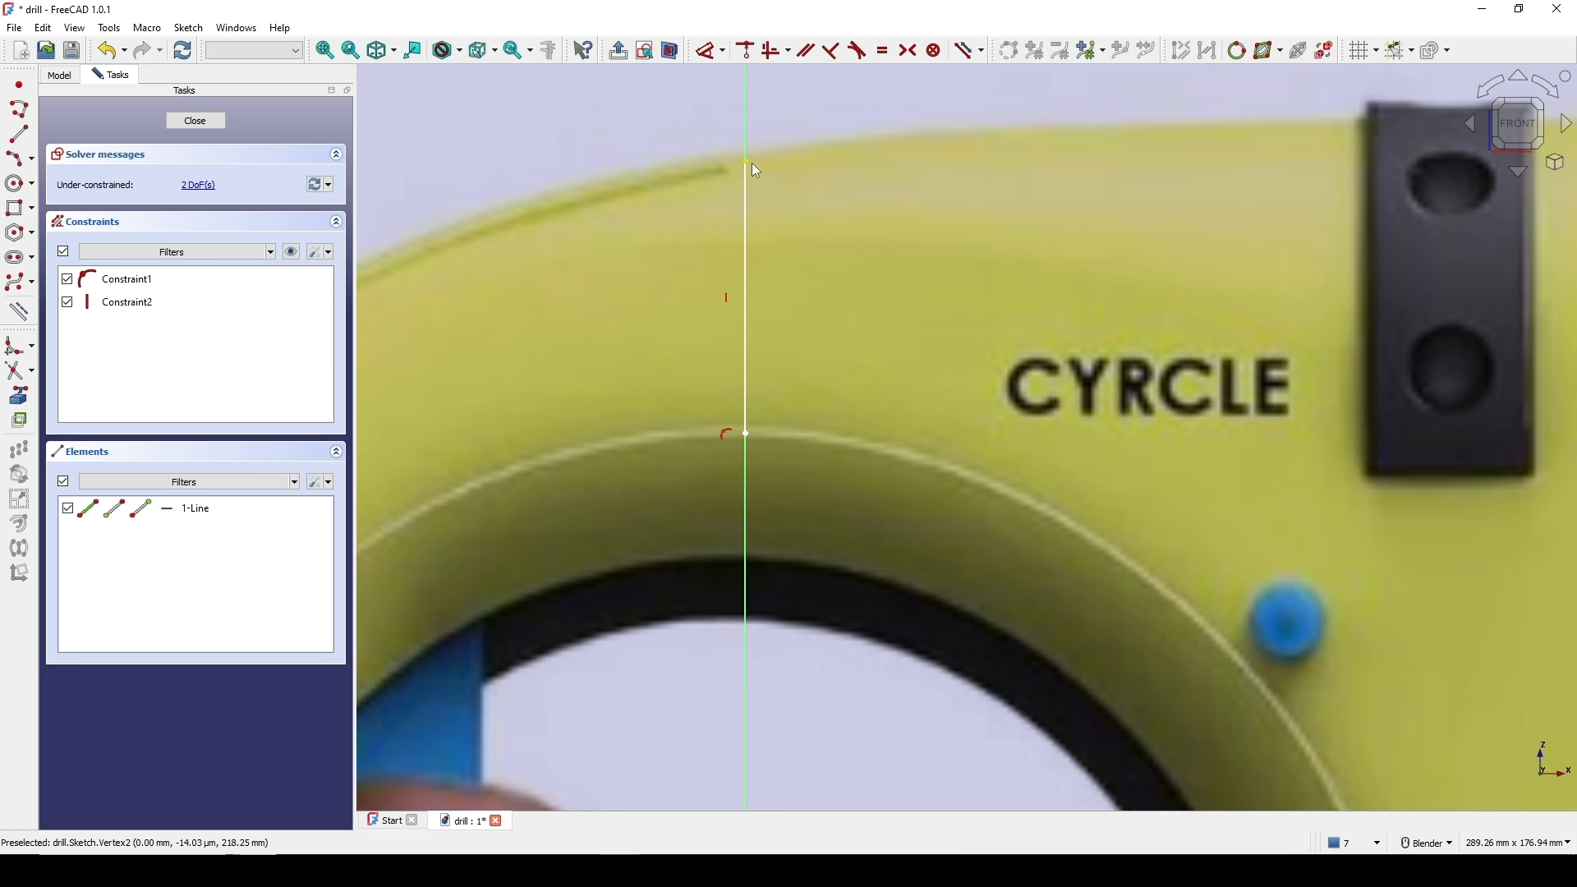
drag(752, 163, 755, 162)
- Dimension the line's upper endpoint vertically at 220 mm from the origin
scroll(826, 189, down, 4)
shift+middle_drag(860, 208, 870, 253)
key(d)
click(795, 219)
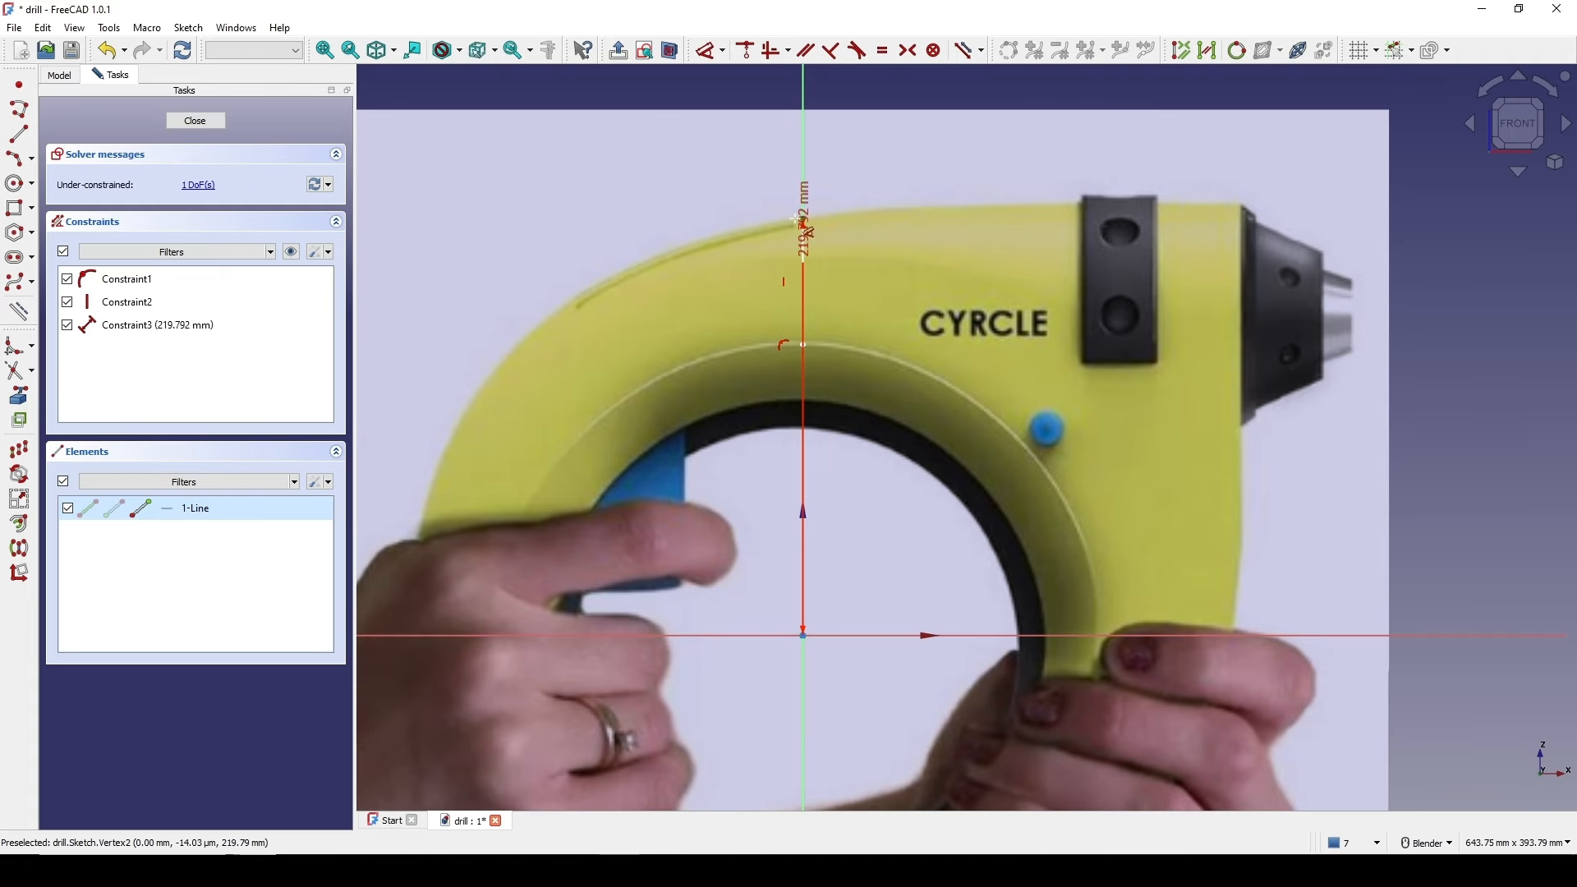
click(679, 293)
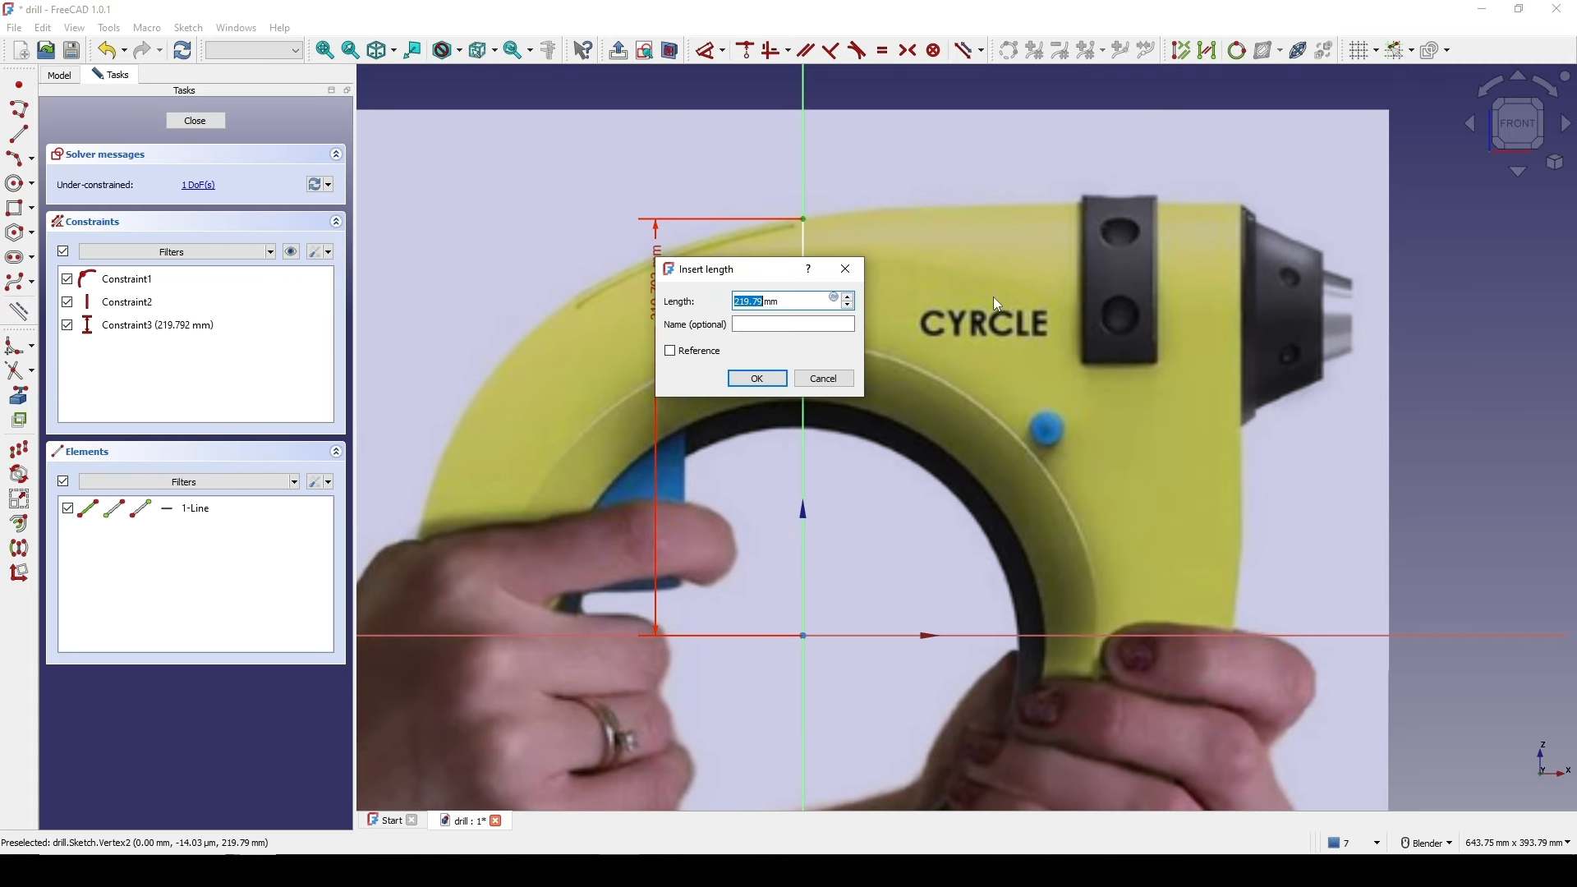
text(220)
key(Return)
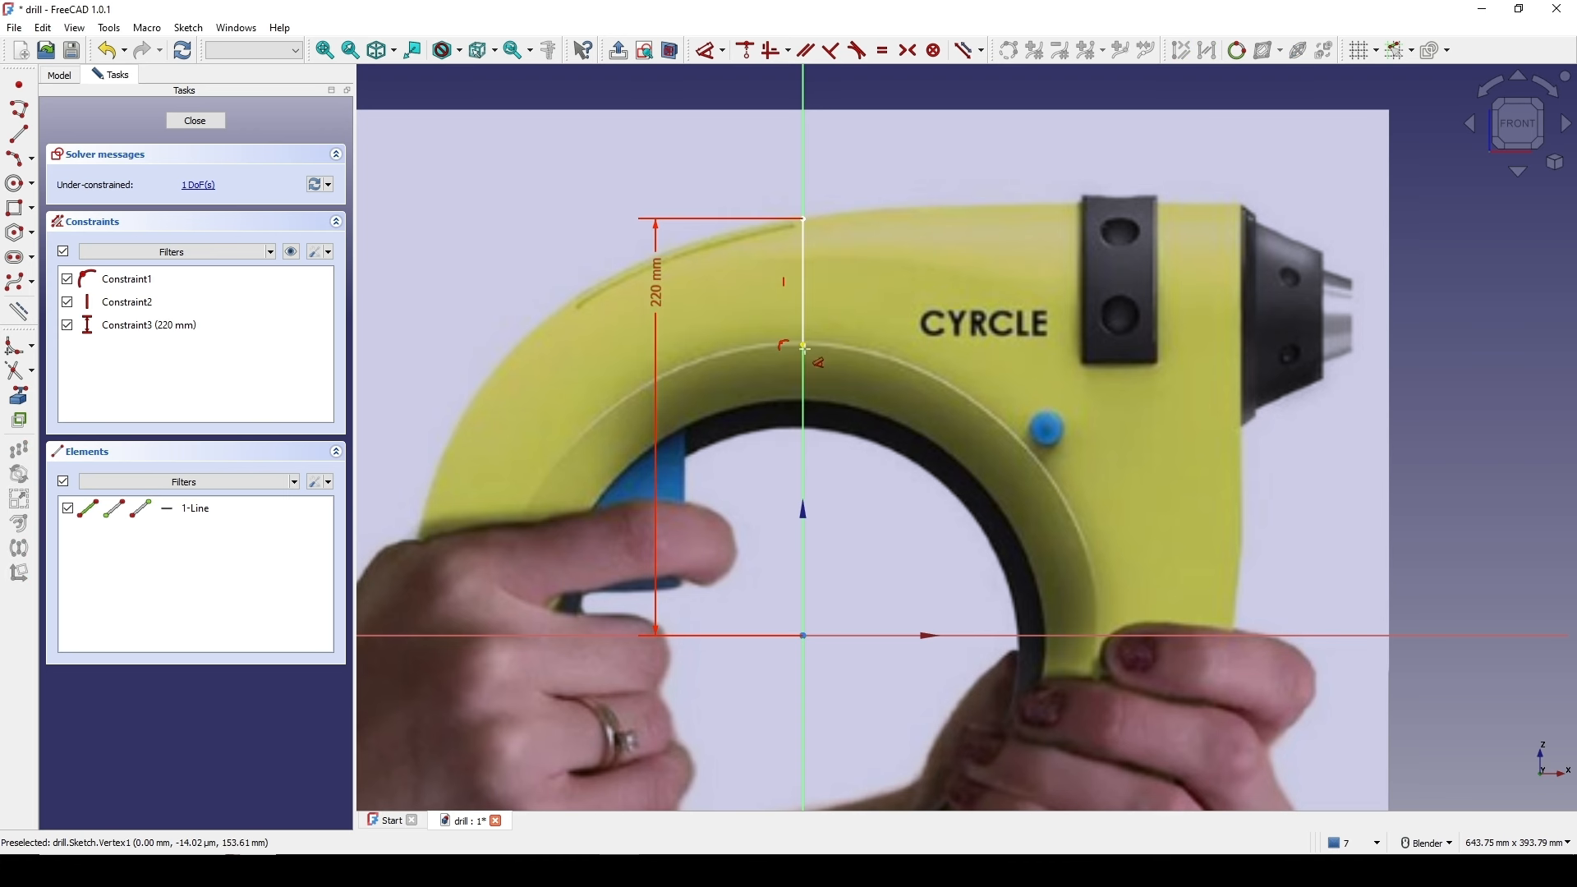
- Dimension the line's lower endpoint vertically at 153 mm from the origin
click(824, 345)
click(733, 444)
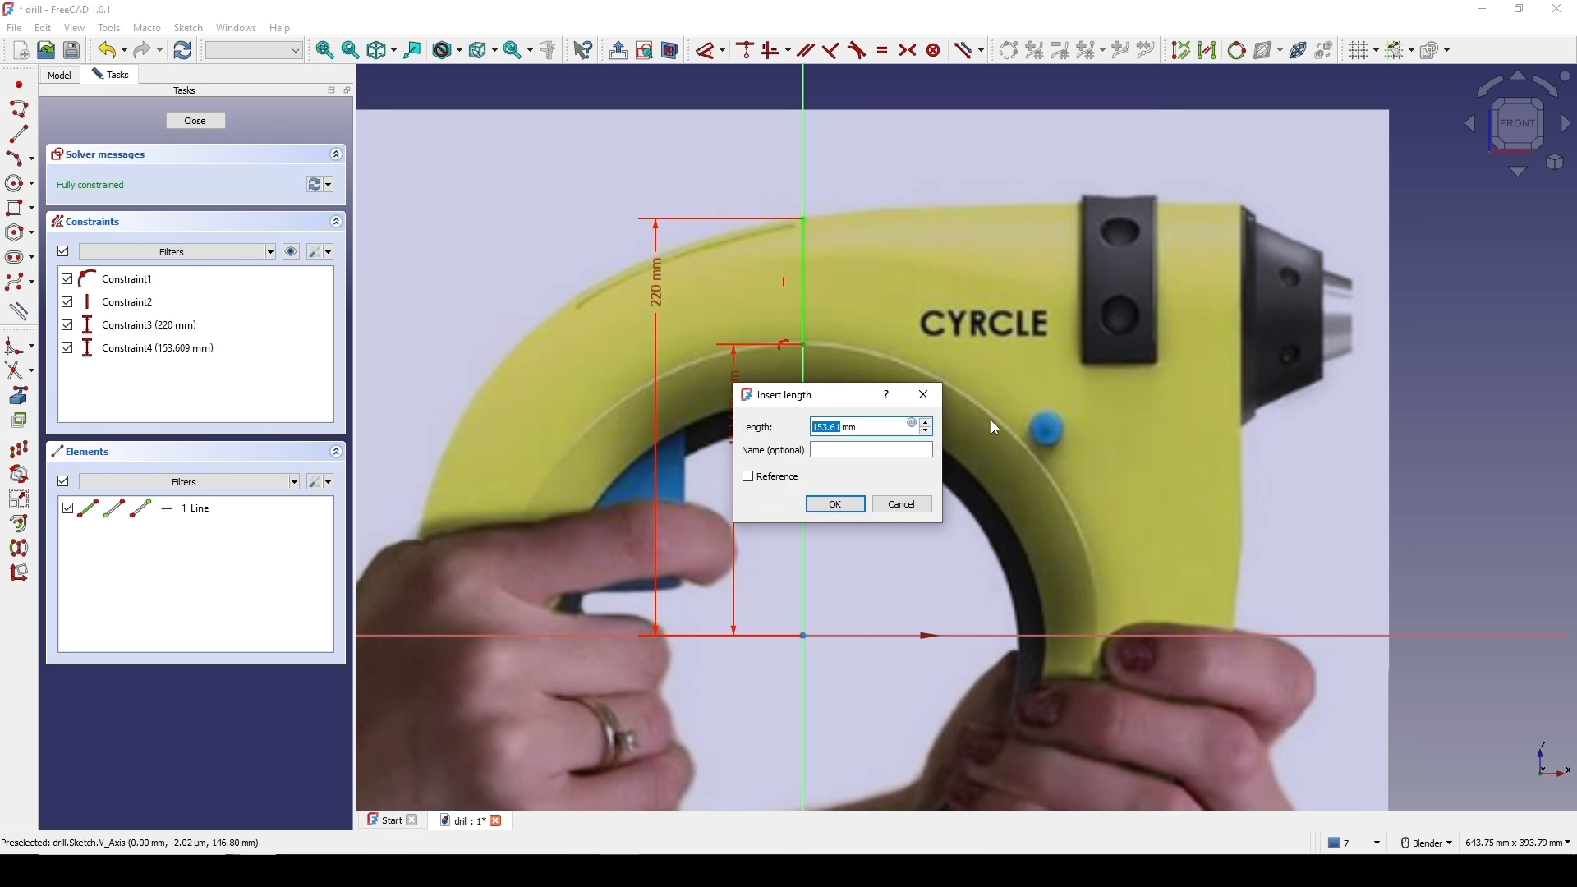
text(153)
click(835, 503)
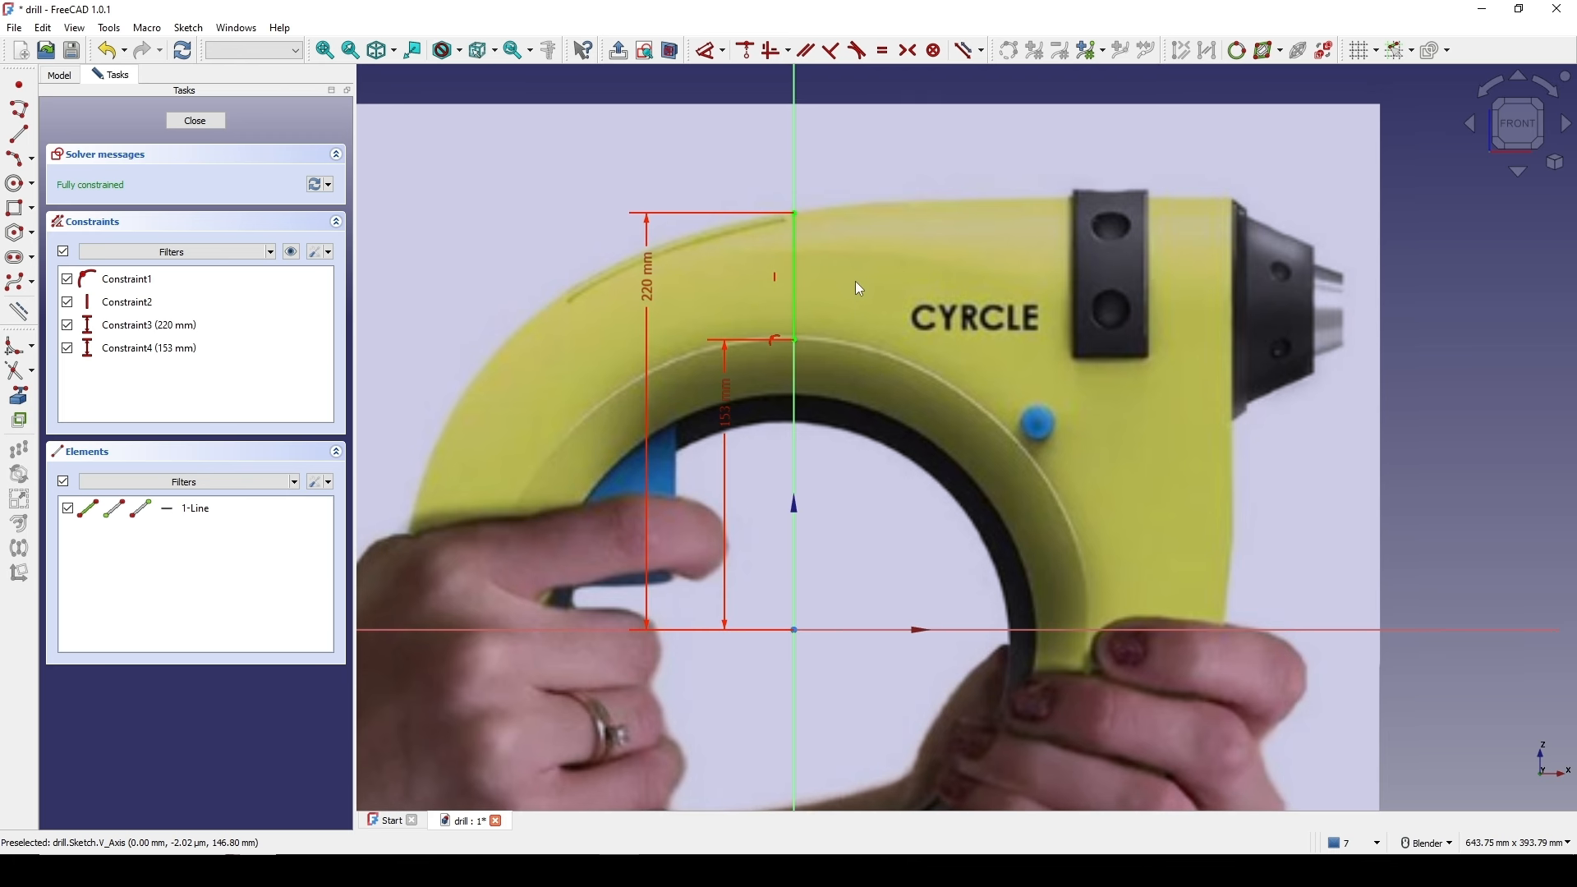
- Add the line's own length as a reference dimension and place it beside the line
key(d)
click(794, 269)
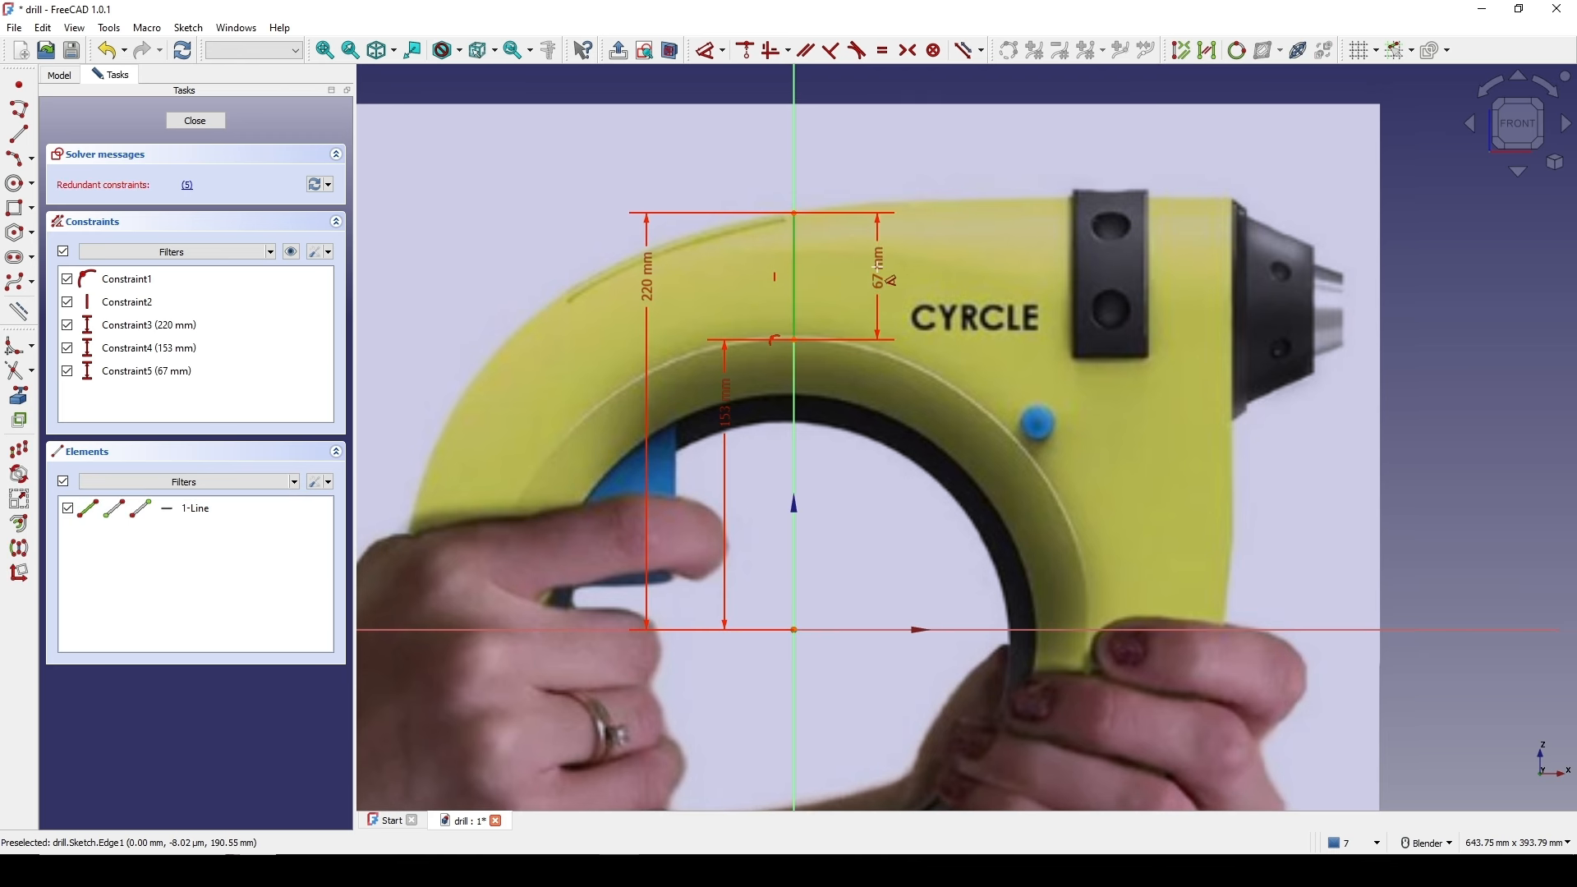
click(878, 271)
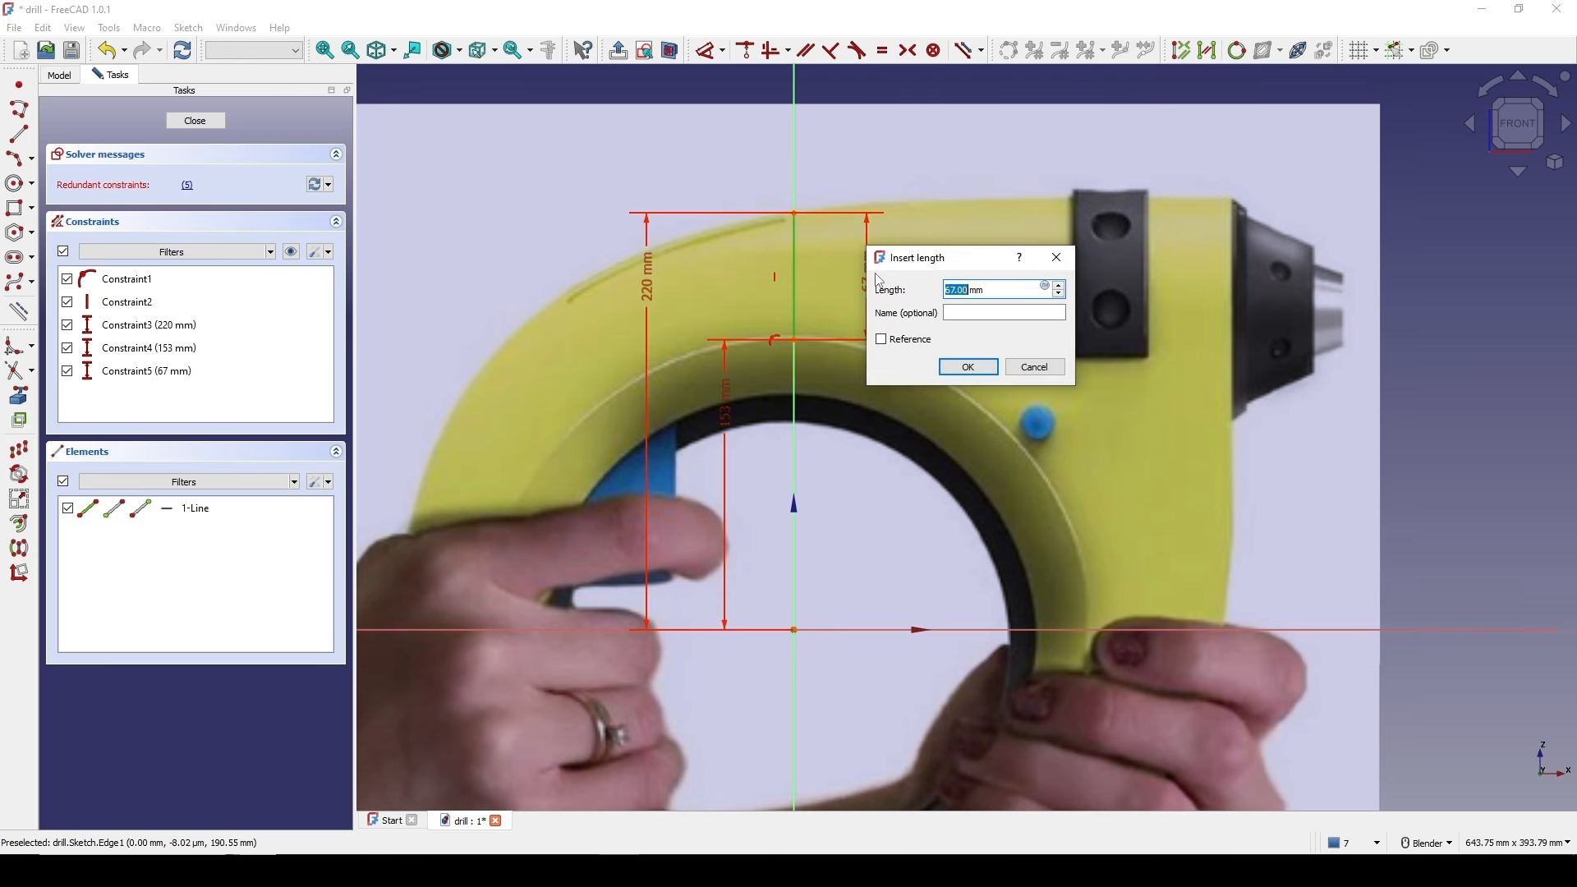
click(911, 339)
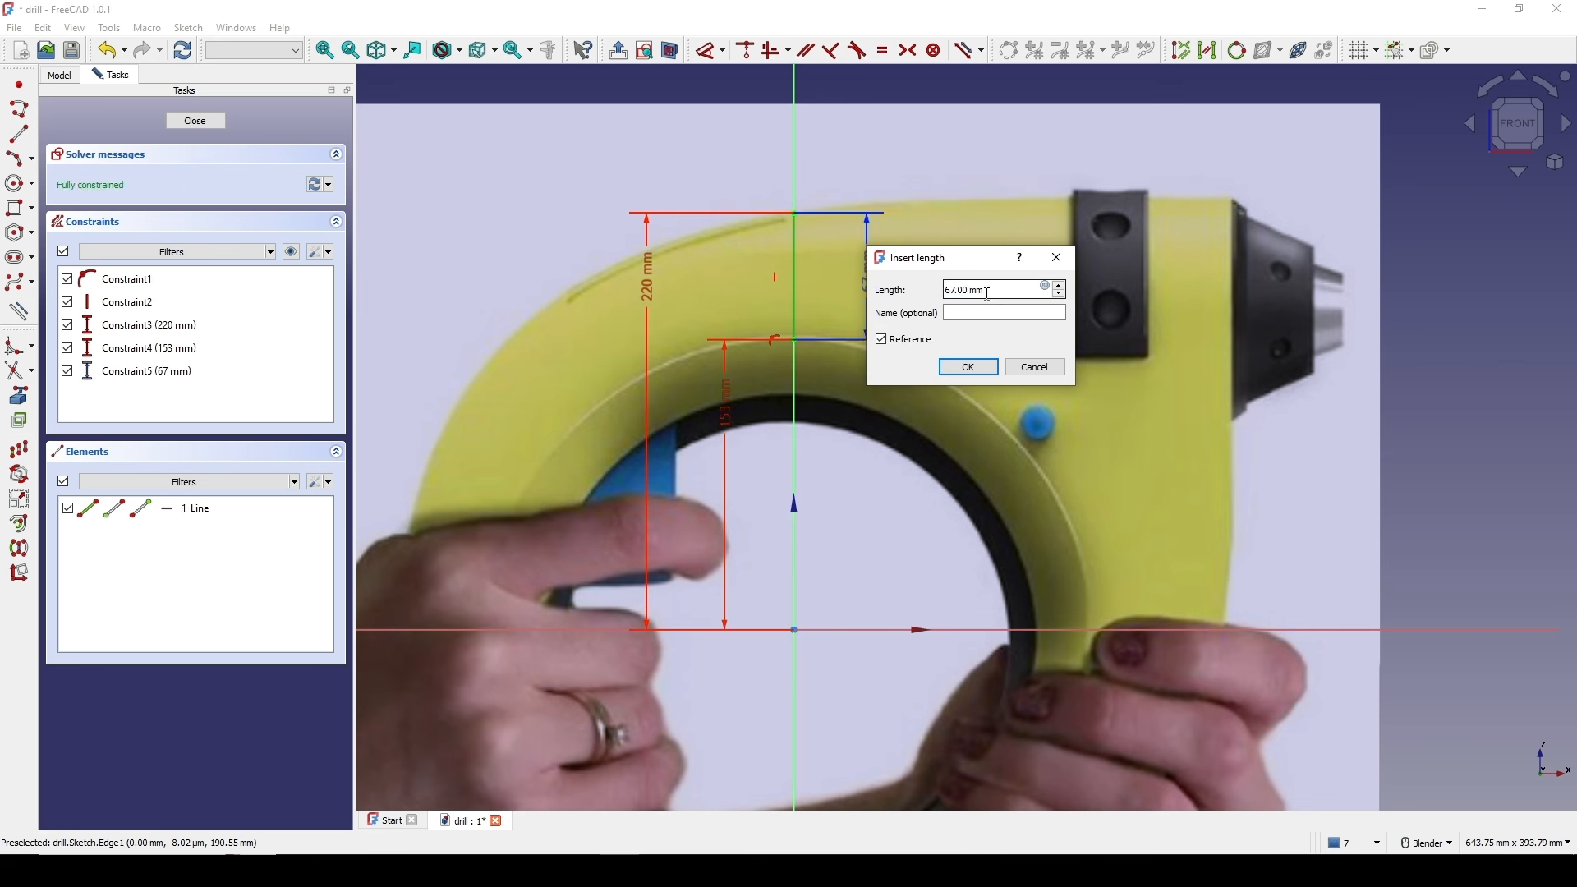
drag(985, 290, 944, 290)
click(969, 367)
scroll(1061, 294, down, 3)
scroll(1013, 295, up, 2)
shift+middle_drag(1035, 288, 990, 289)
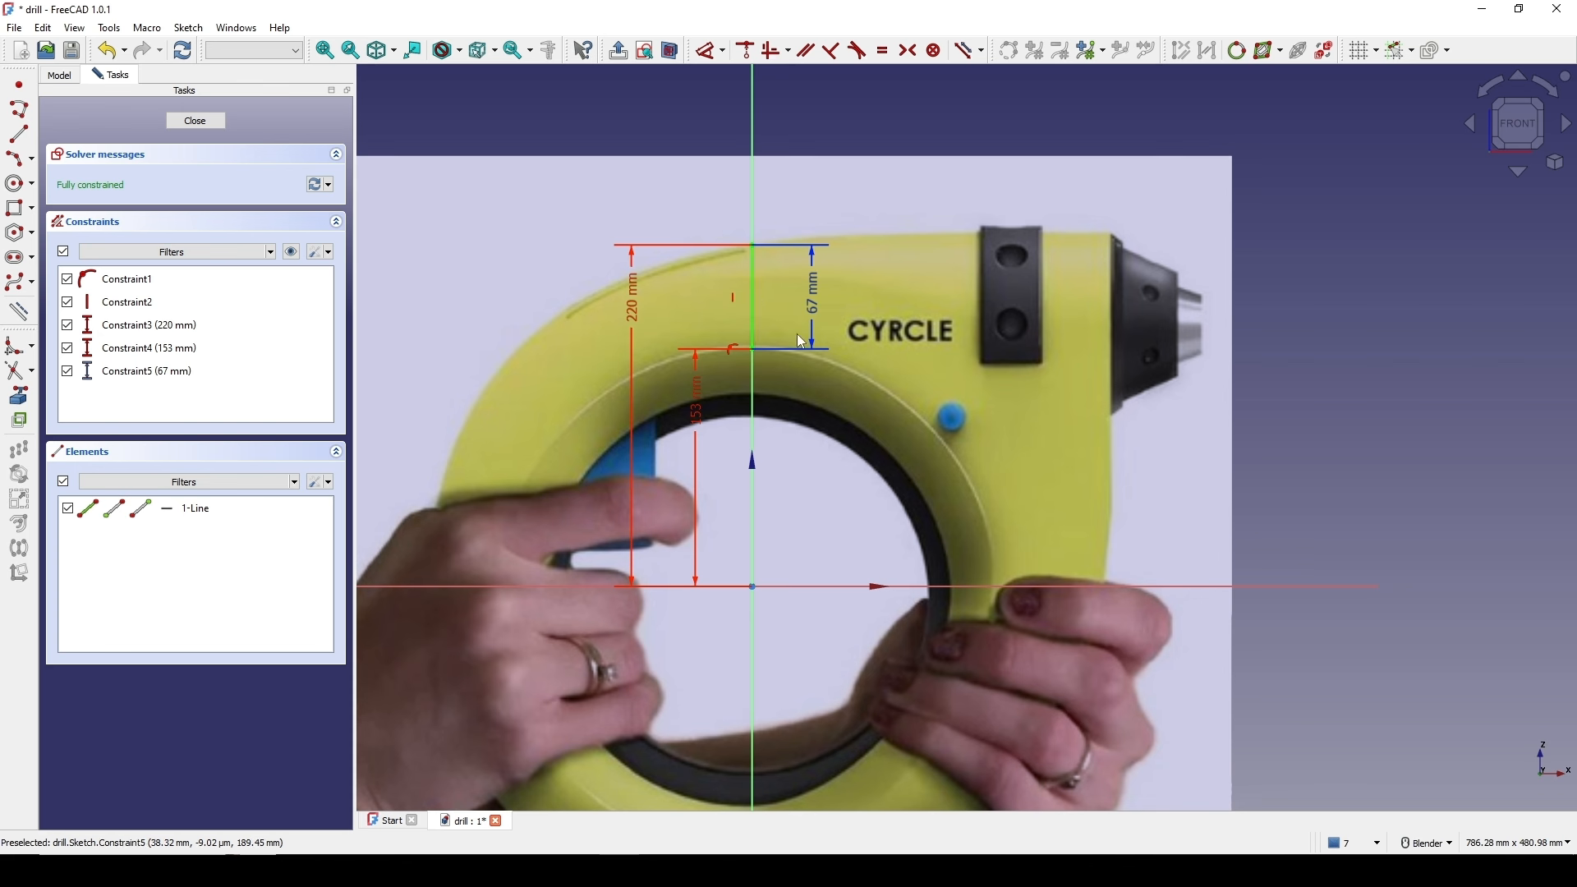
drag(816, 310, 833, 315)
scroll(832, 315, down, 2)
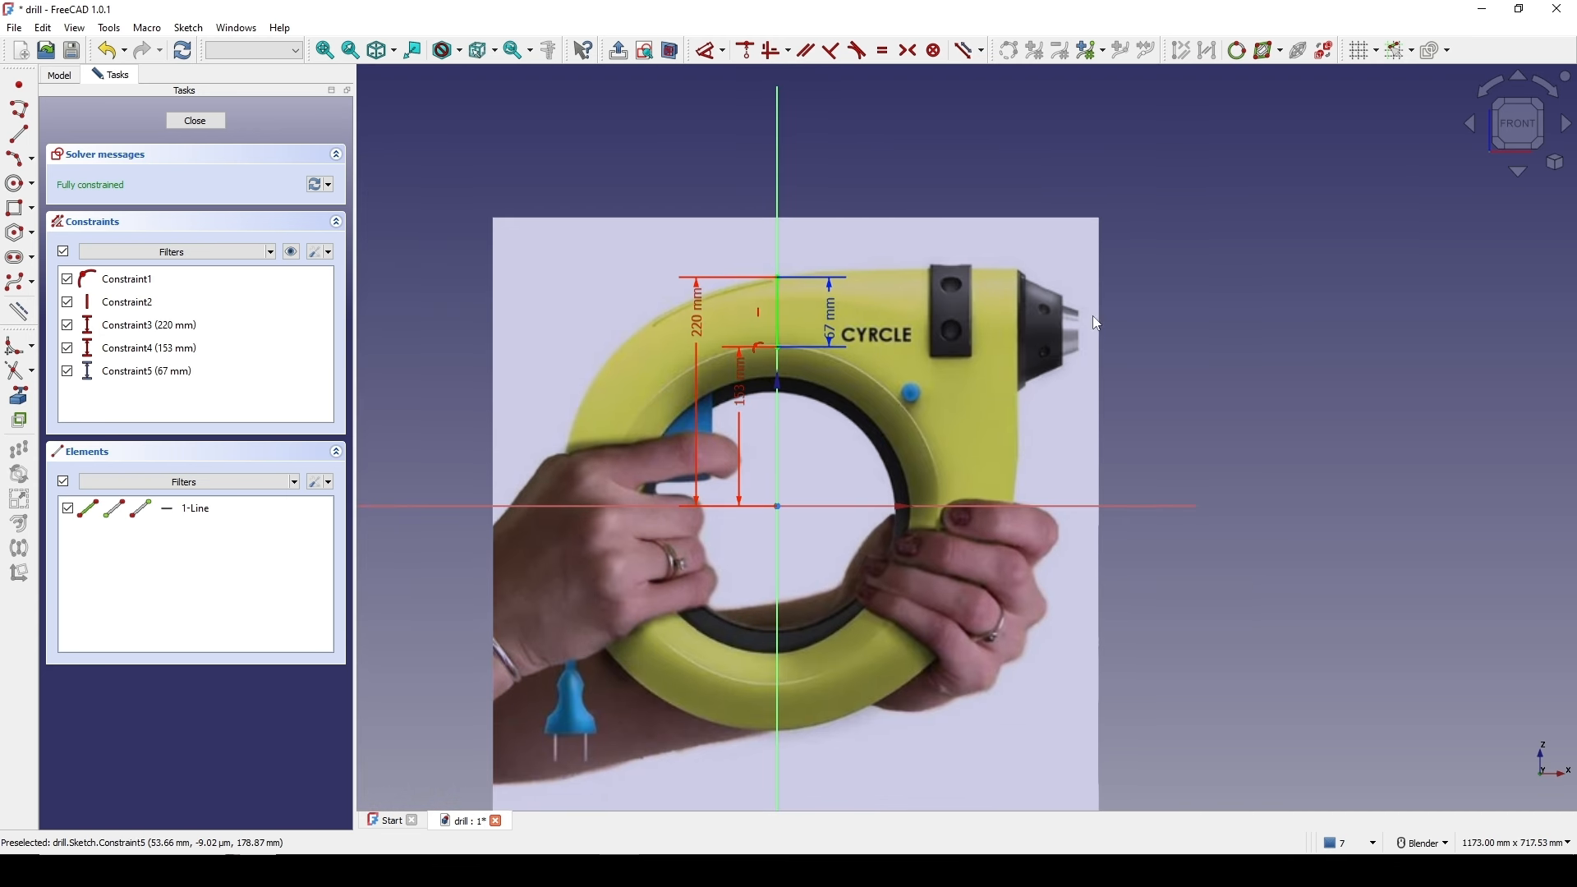
- Close the finished line sketch and create a new sketch on the YZ plane with zero offset
click(194, 121)
scroll(772, 328, down, 2)
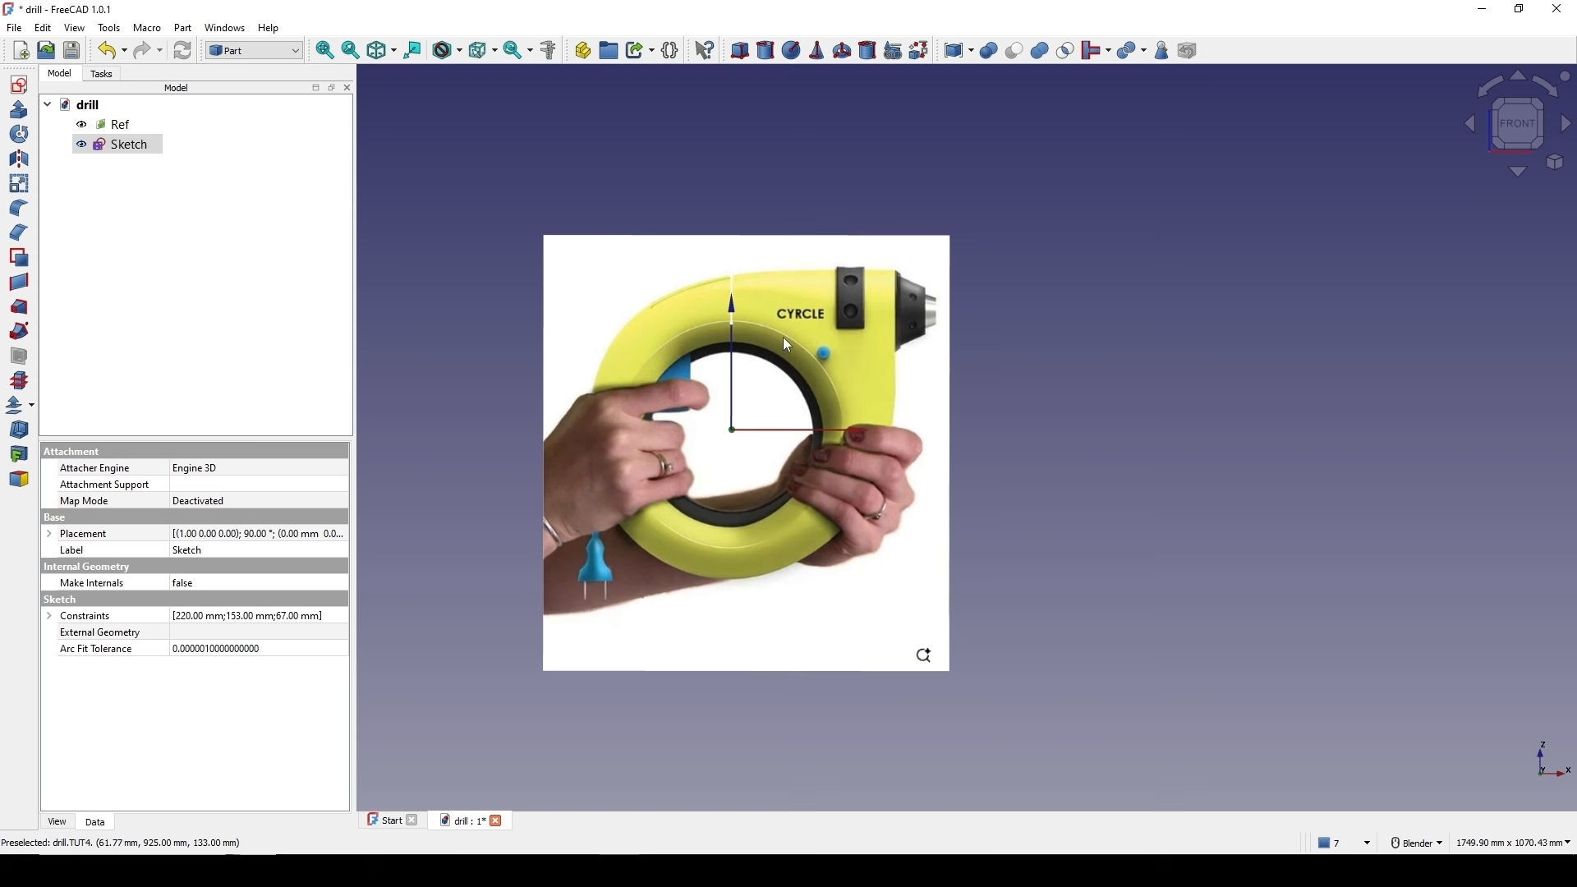
middle_drag(782, 337, 629, 292)
click(629, 292)
shift+middle_drag(675, 344, 726, 319)
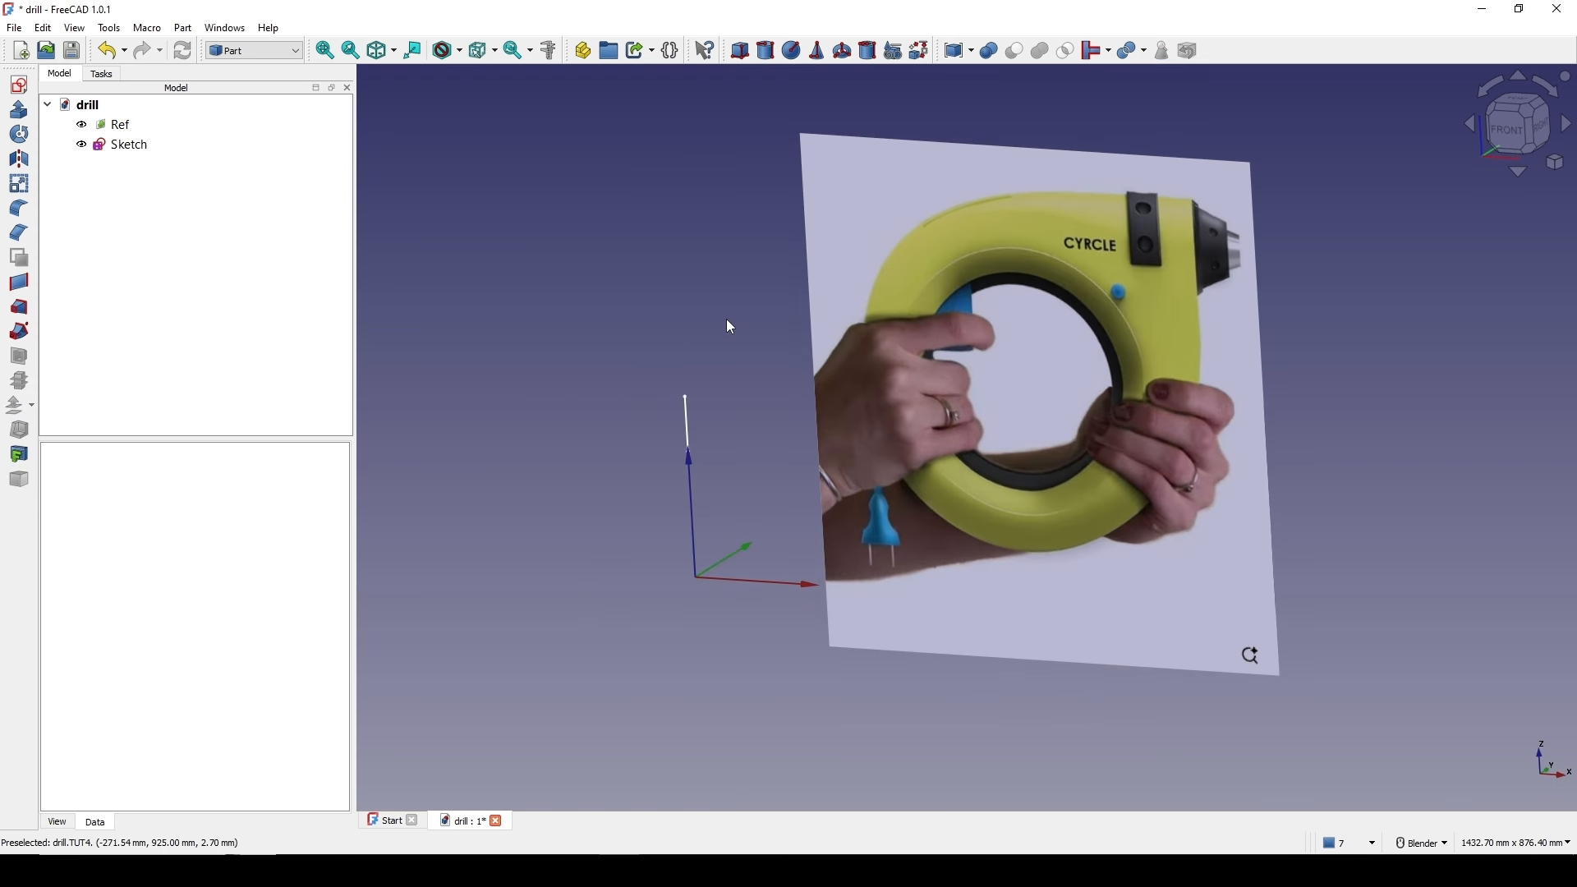
click(20, 85)
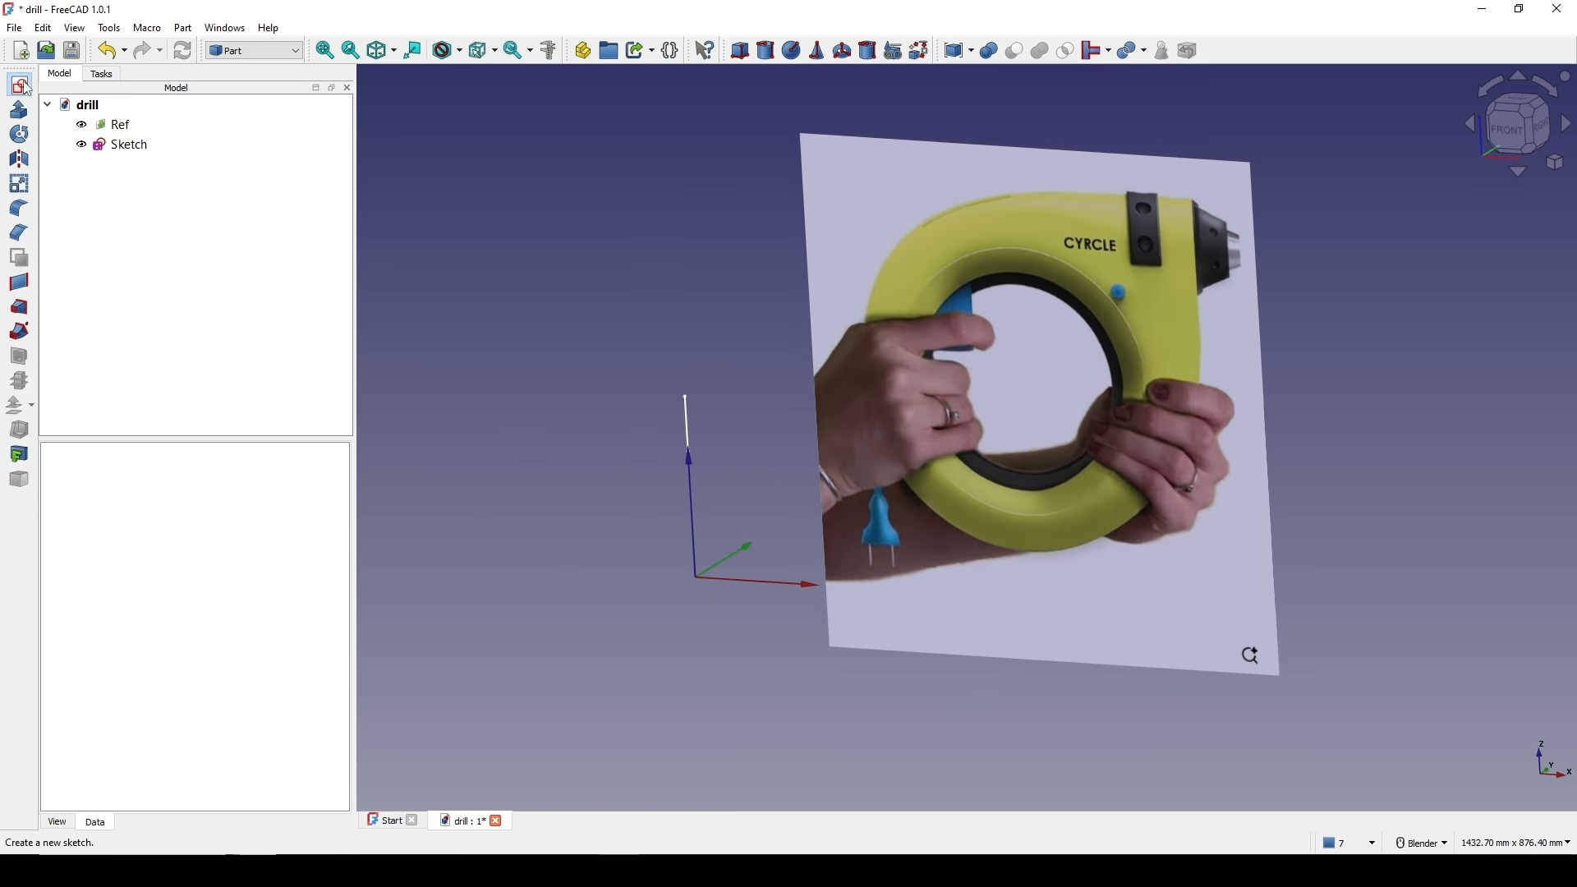
click(767, 428)
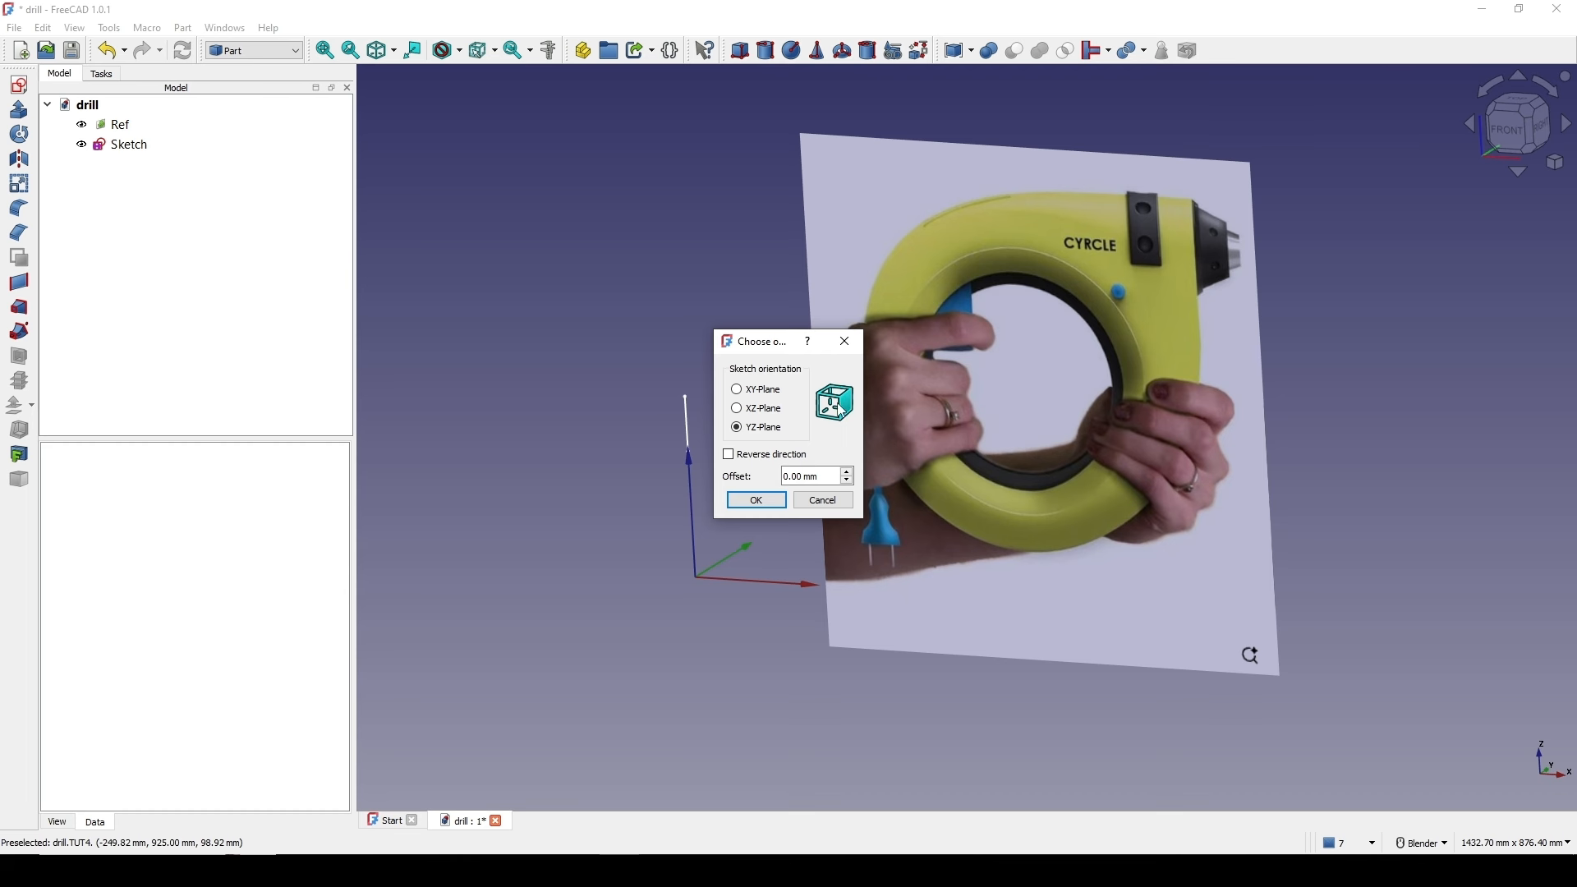
click(760, 500)
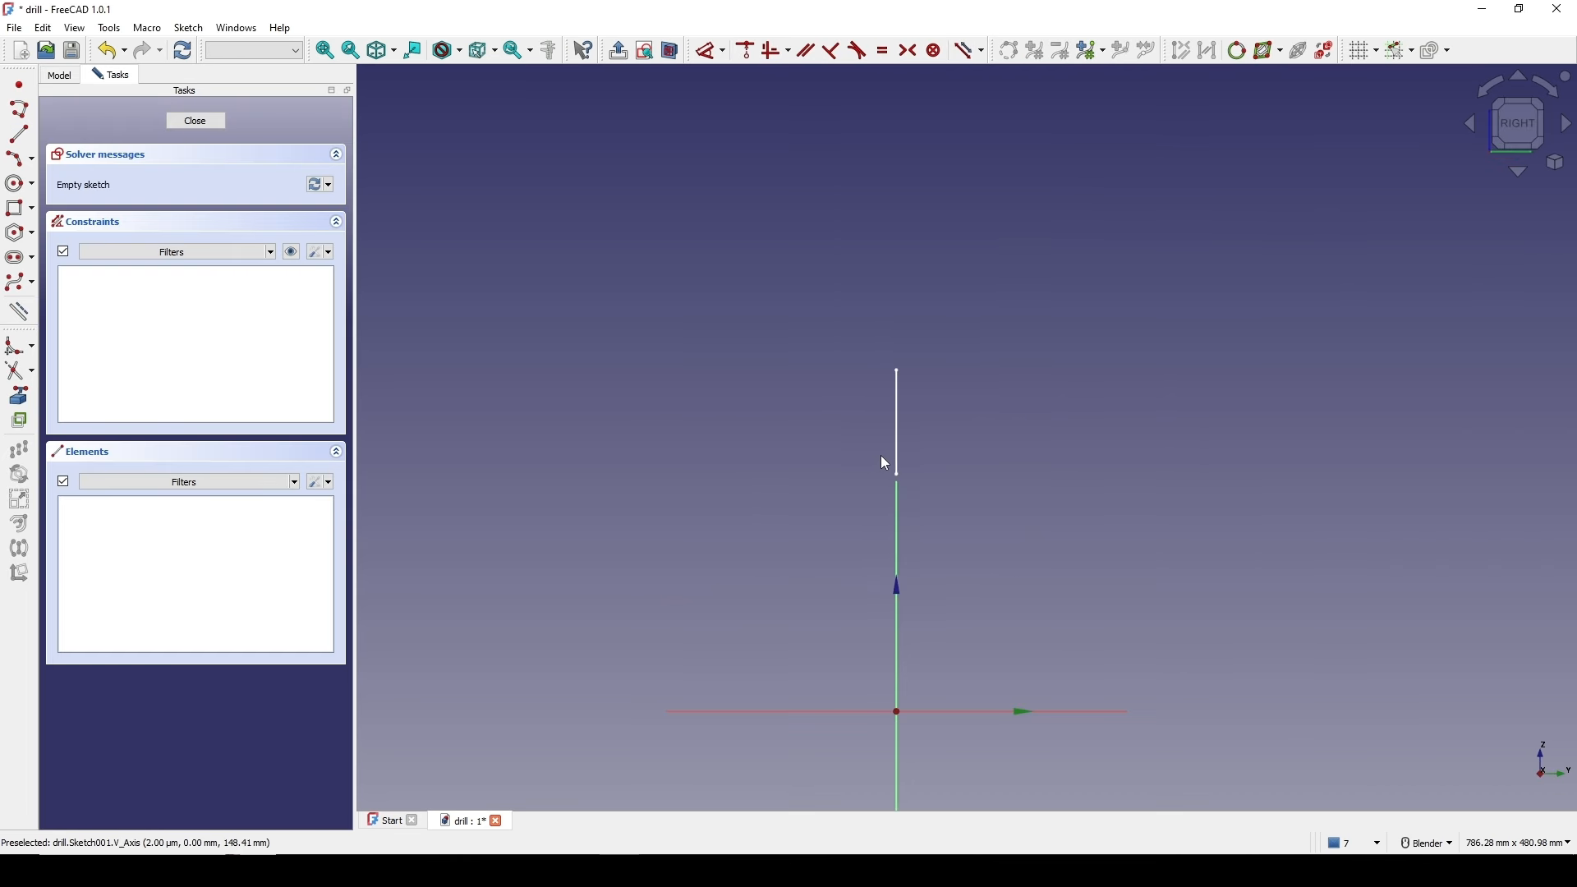
- Bring the vertical line from the first sketch into the new sketch as external geometry
scroll(880, 443, up, 3)
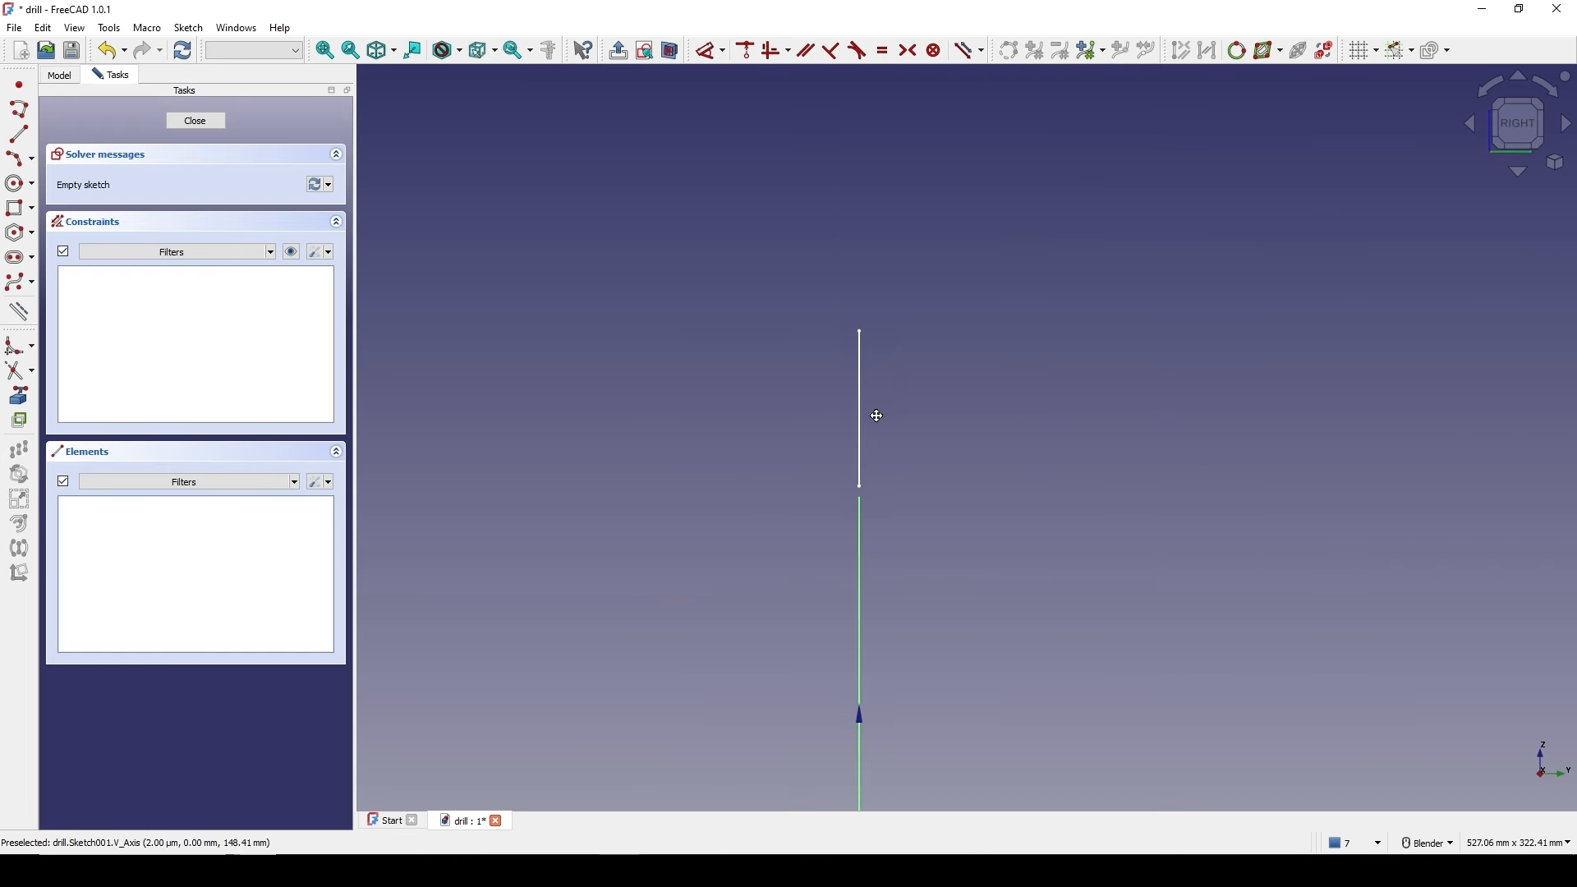
click(19, 399)
click(807, 383)
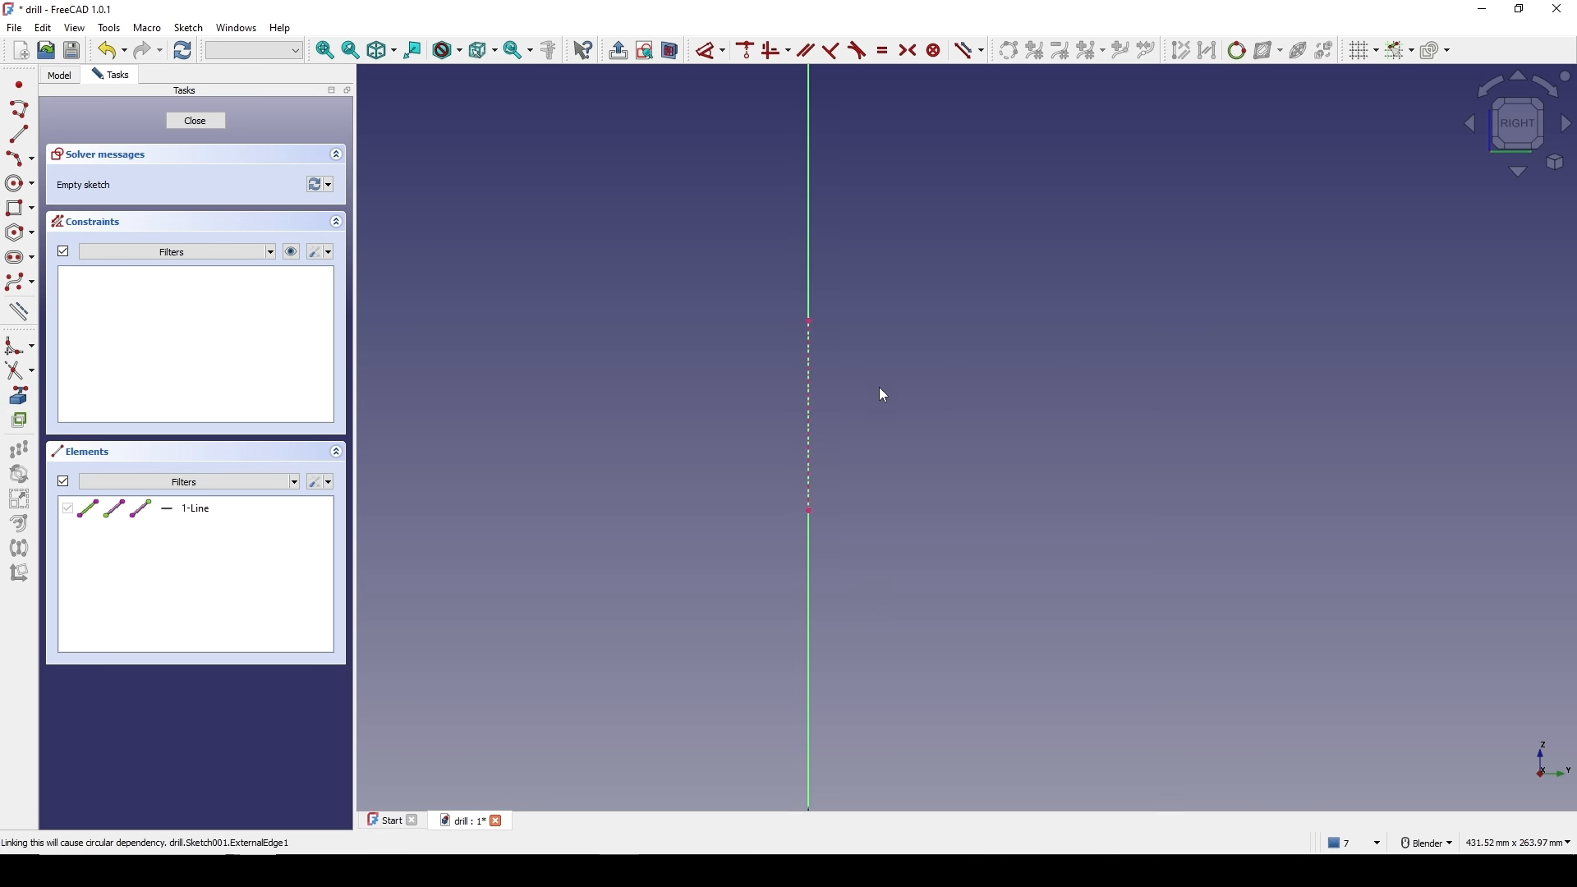
shift+middle_drag(878, 387, 884, 377)
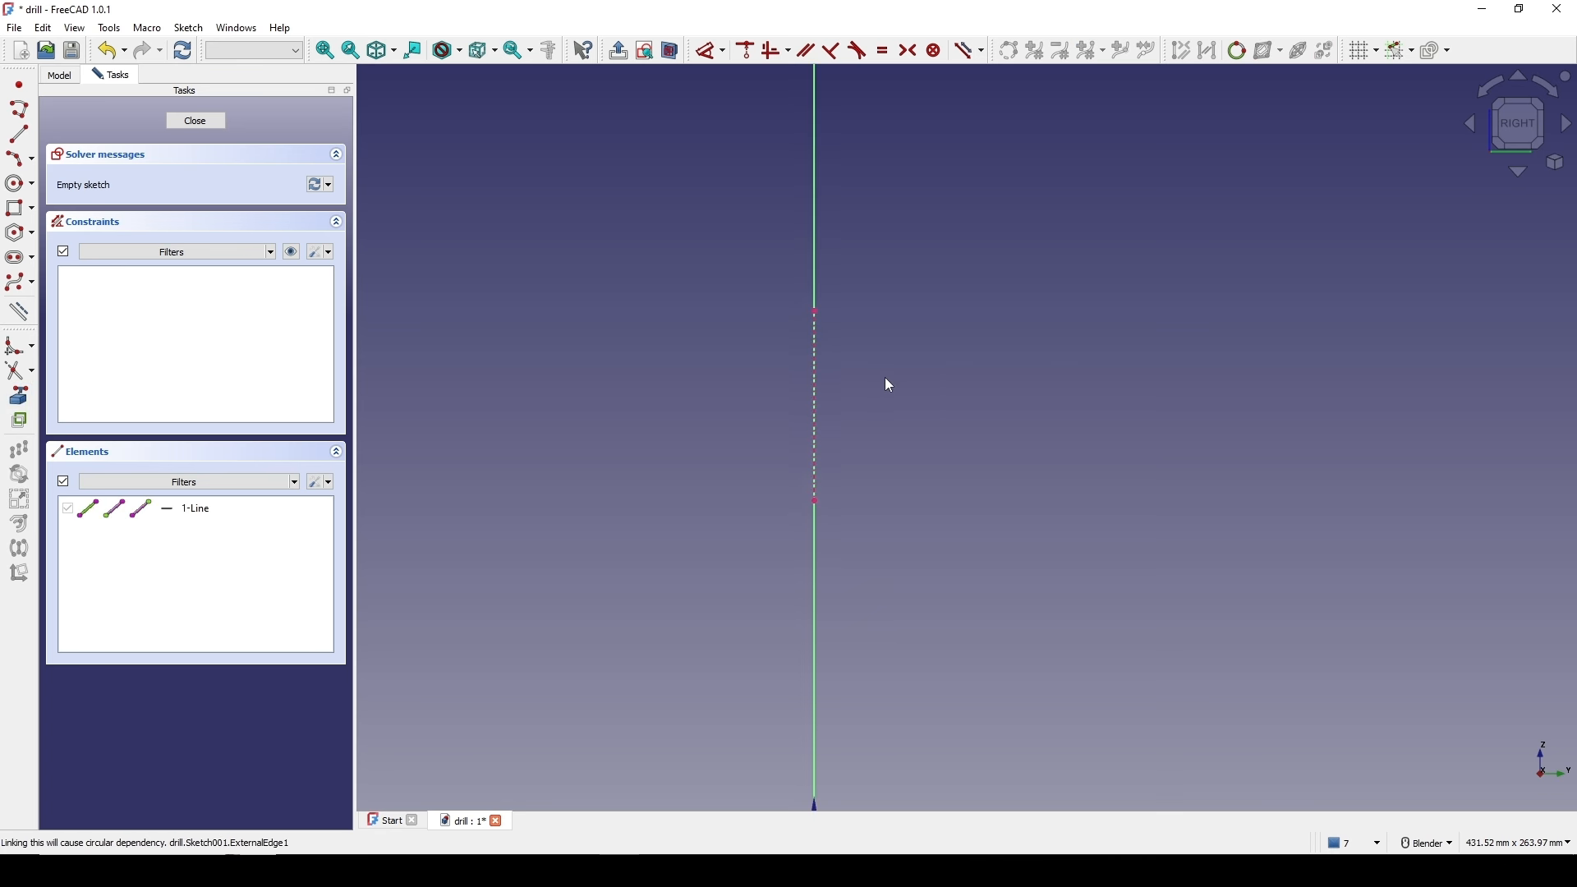
- Draw a roughly semicircular arc by center, centered on the reference line's lower endpoint and opening downward
click(33, 160)
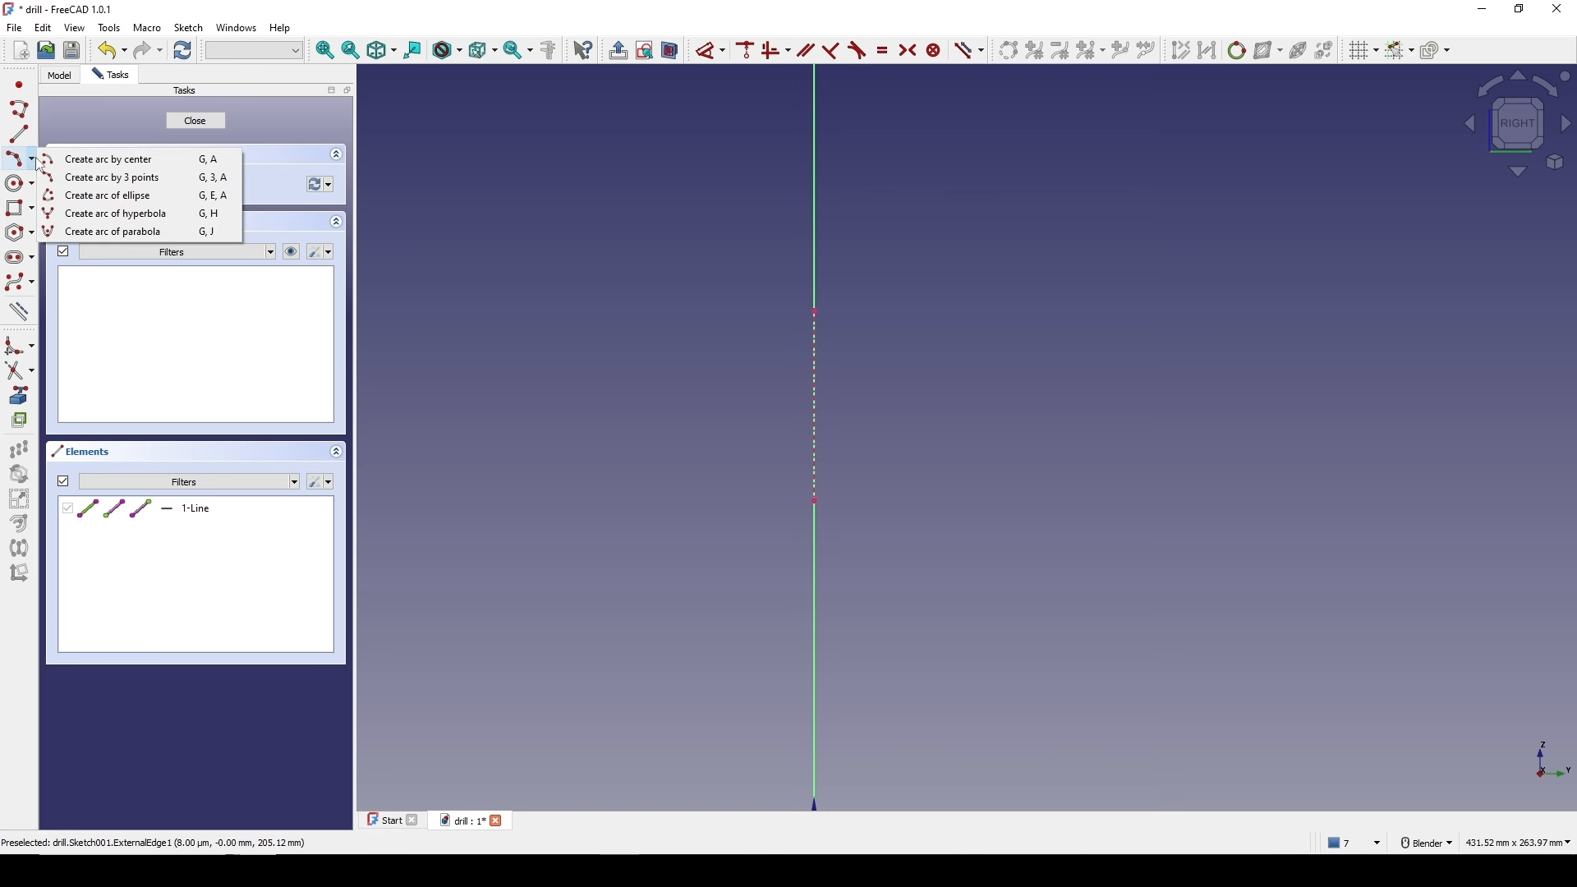
click(108, 161)
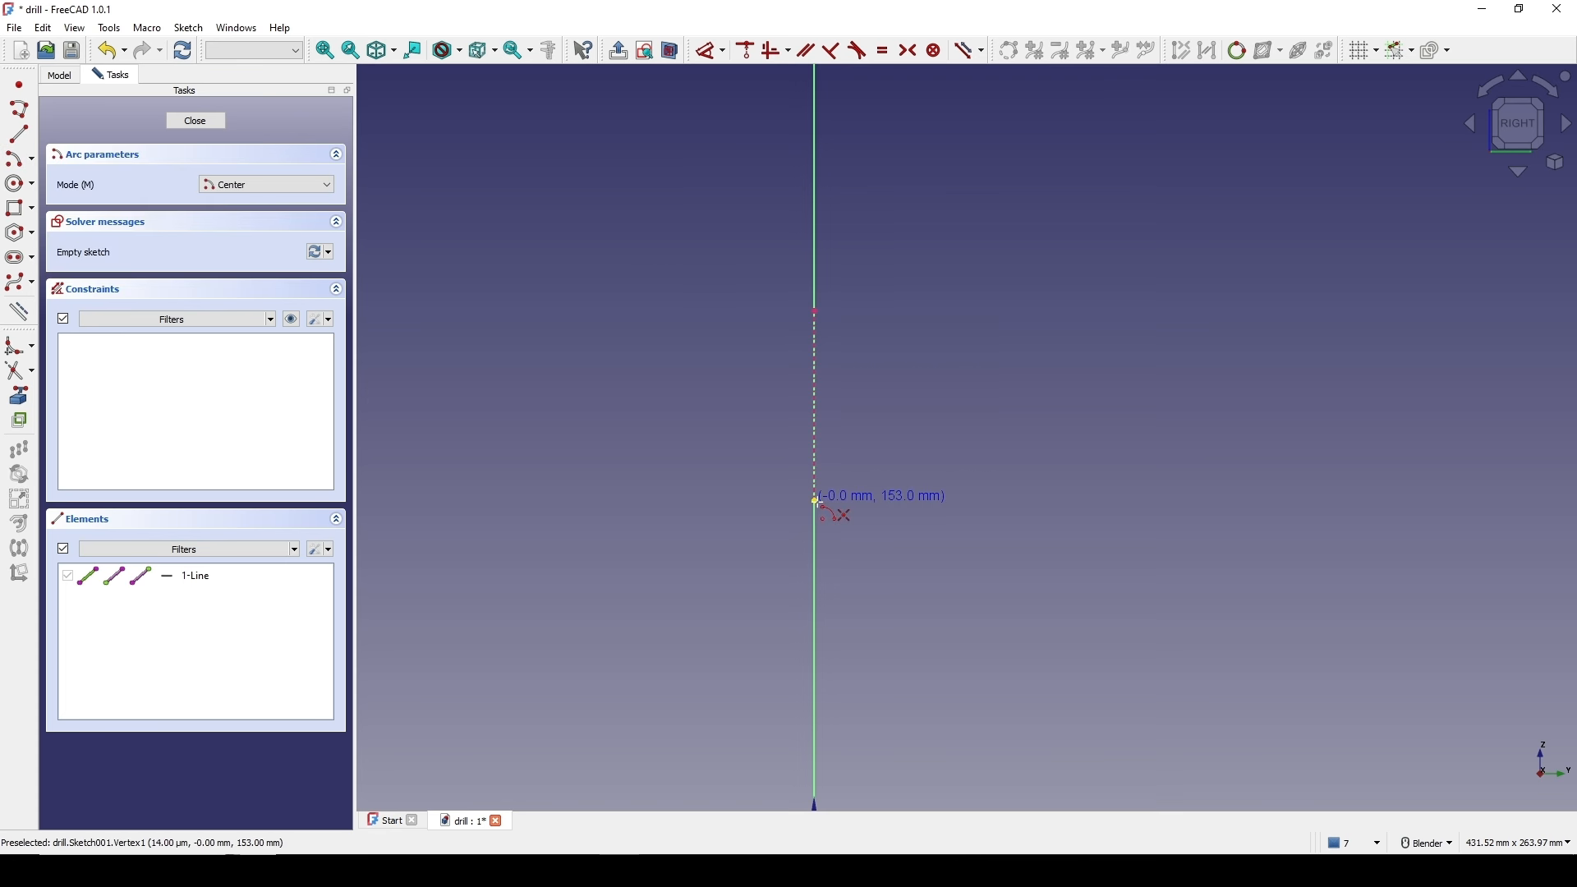
click(815, 501)
click(691, 497)
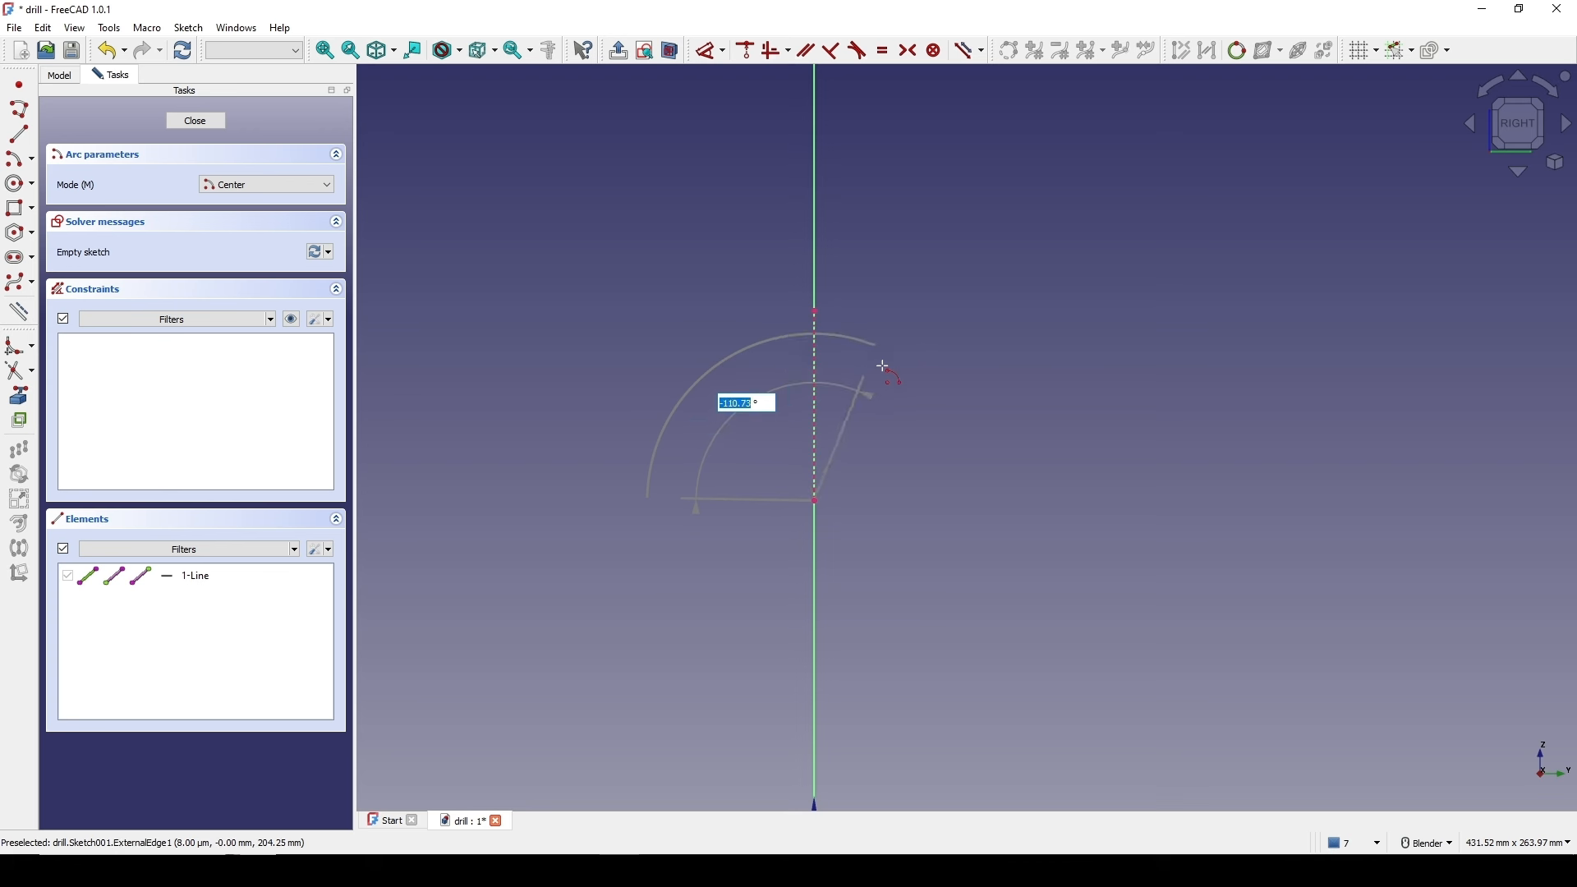
click(982, 496)
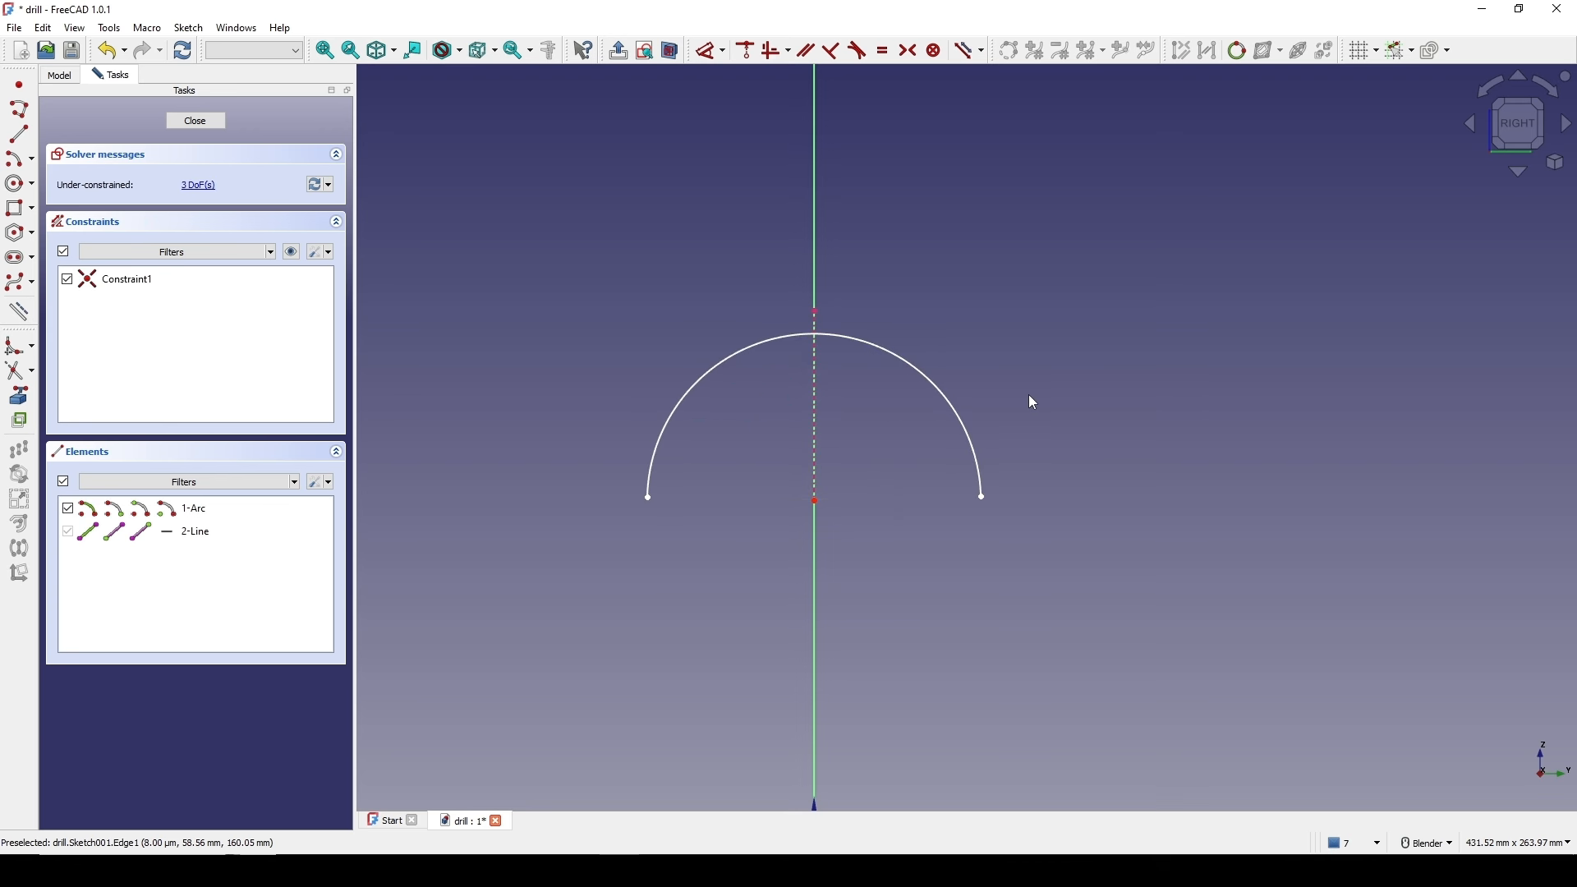
- Constrain the arc to pass through the reference line's upper endpoint
scroll(990, 399, up, 2)
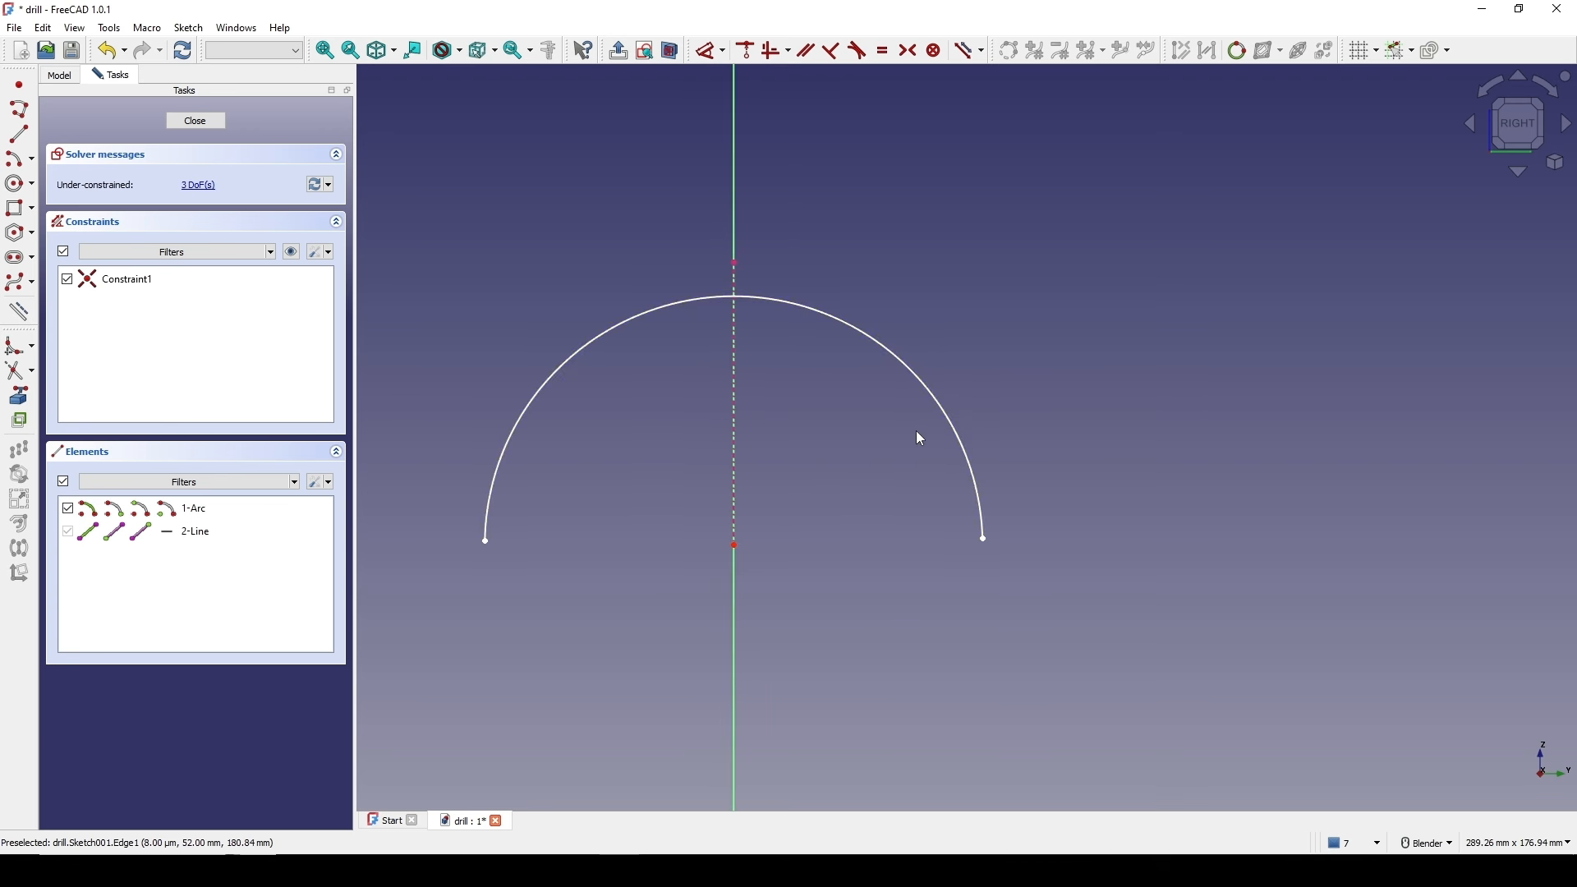
click(845, 325)
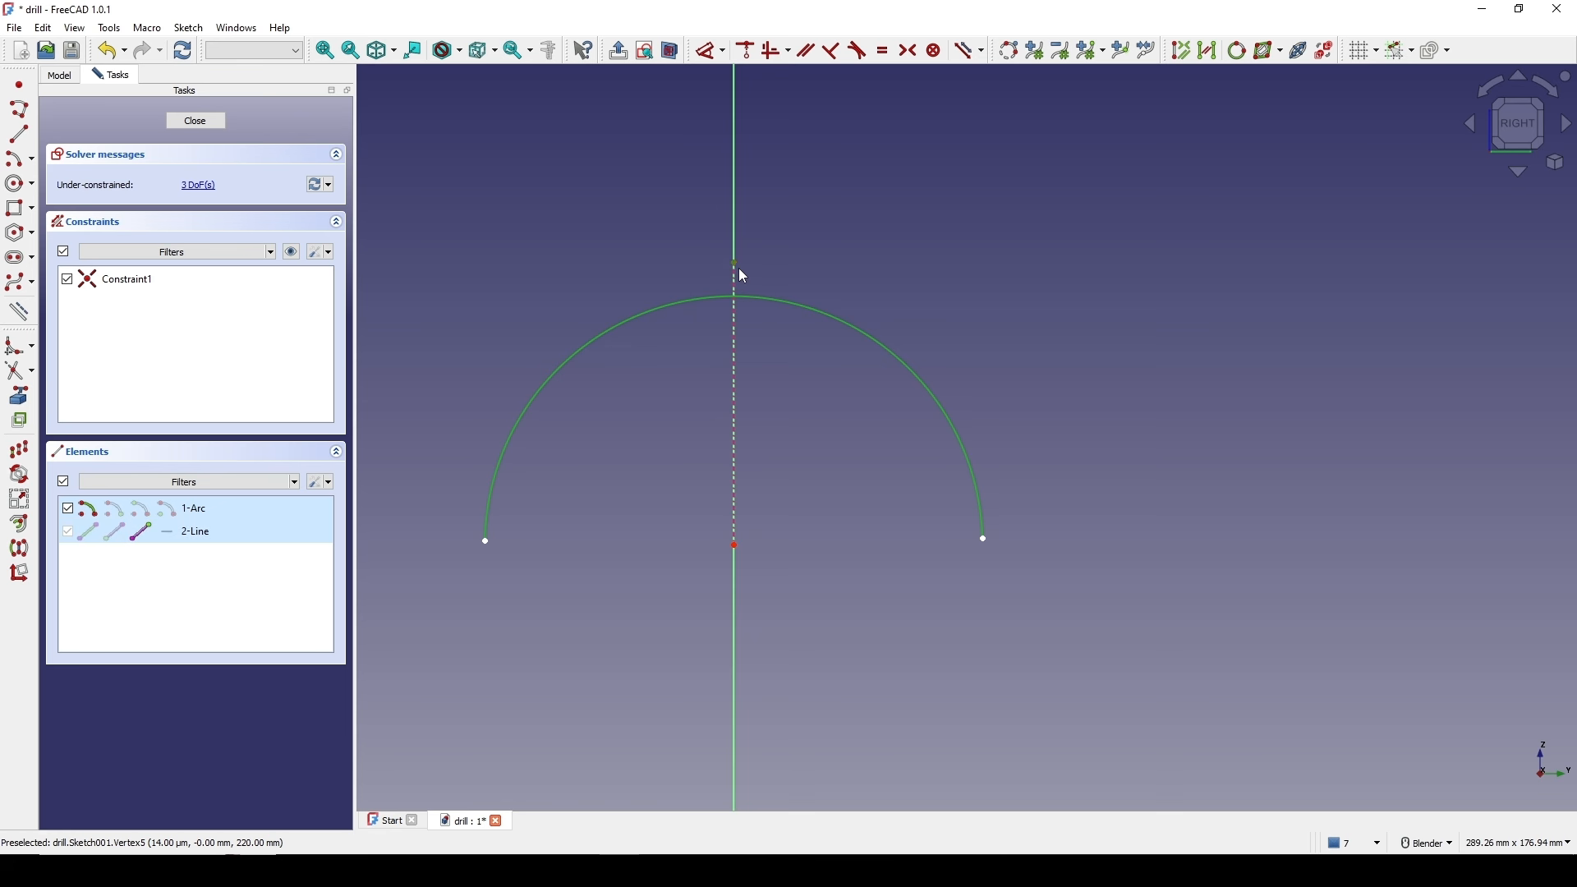
key(c)
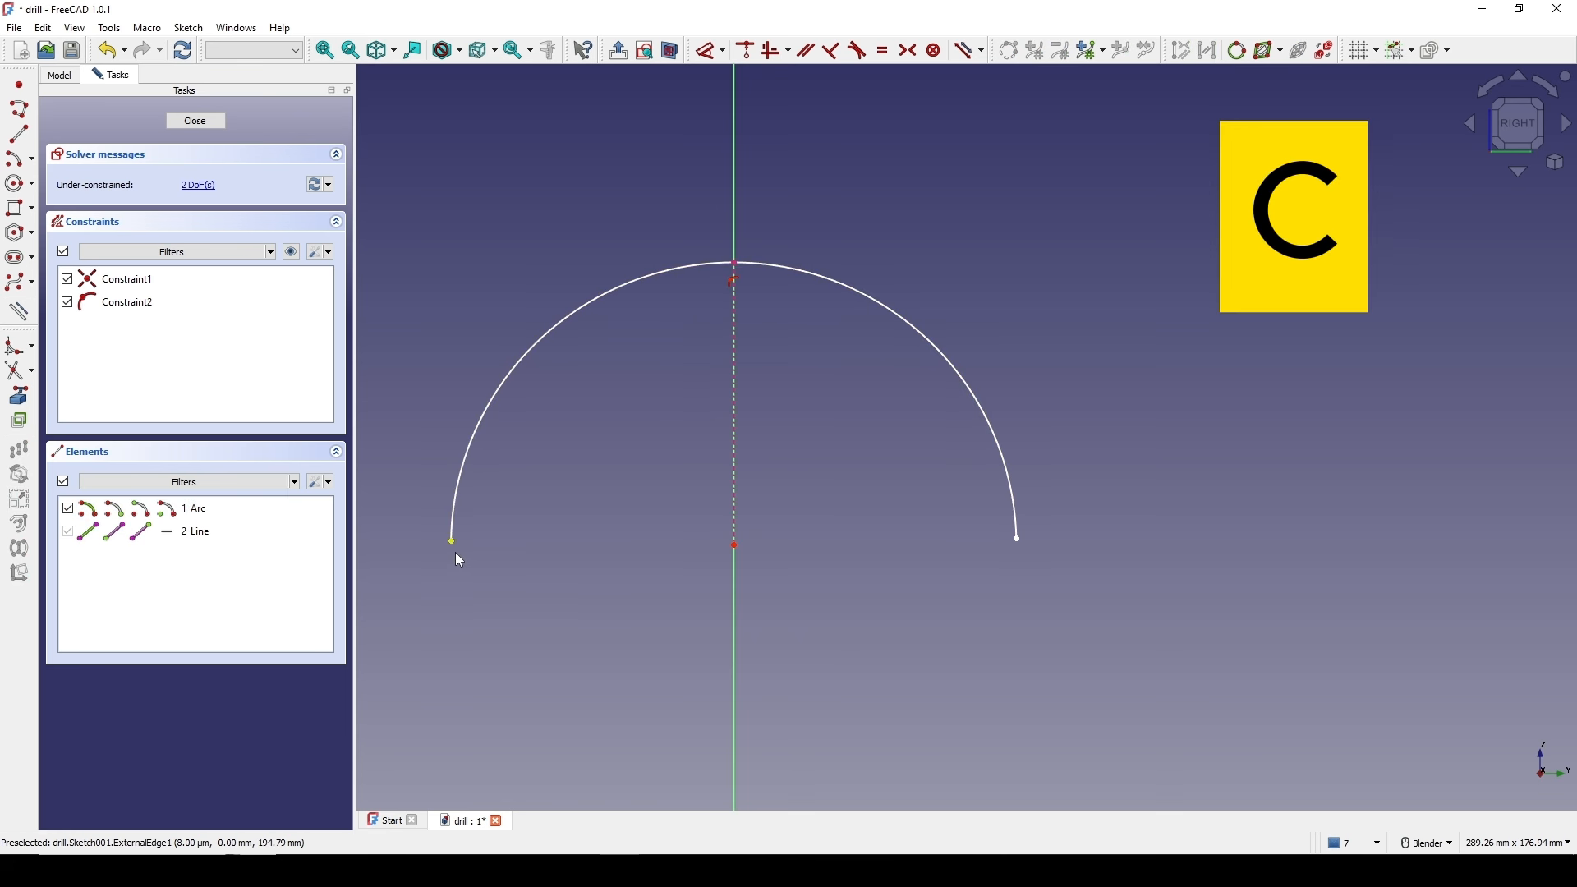
- Align both arc endpoints horizontally with the arc's center, and close the sketch
click(454, 551)
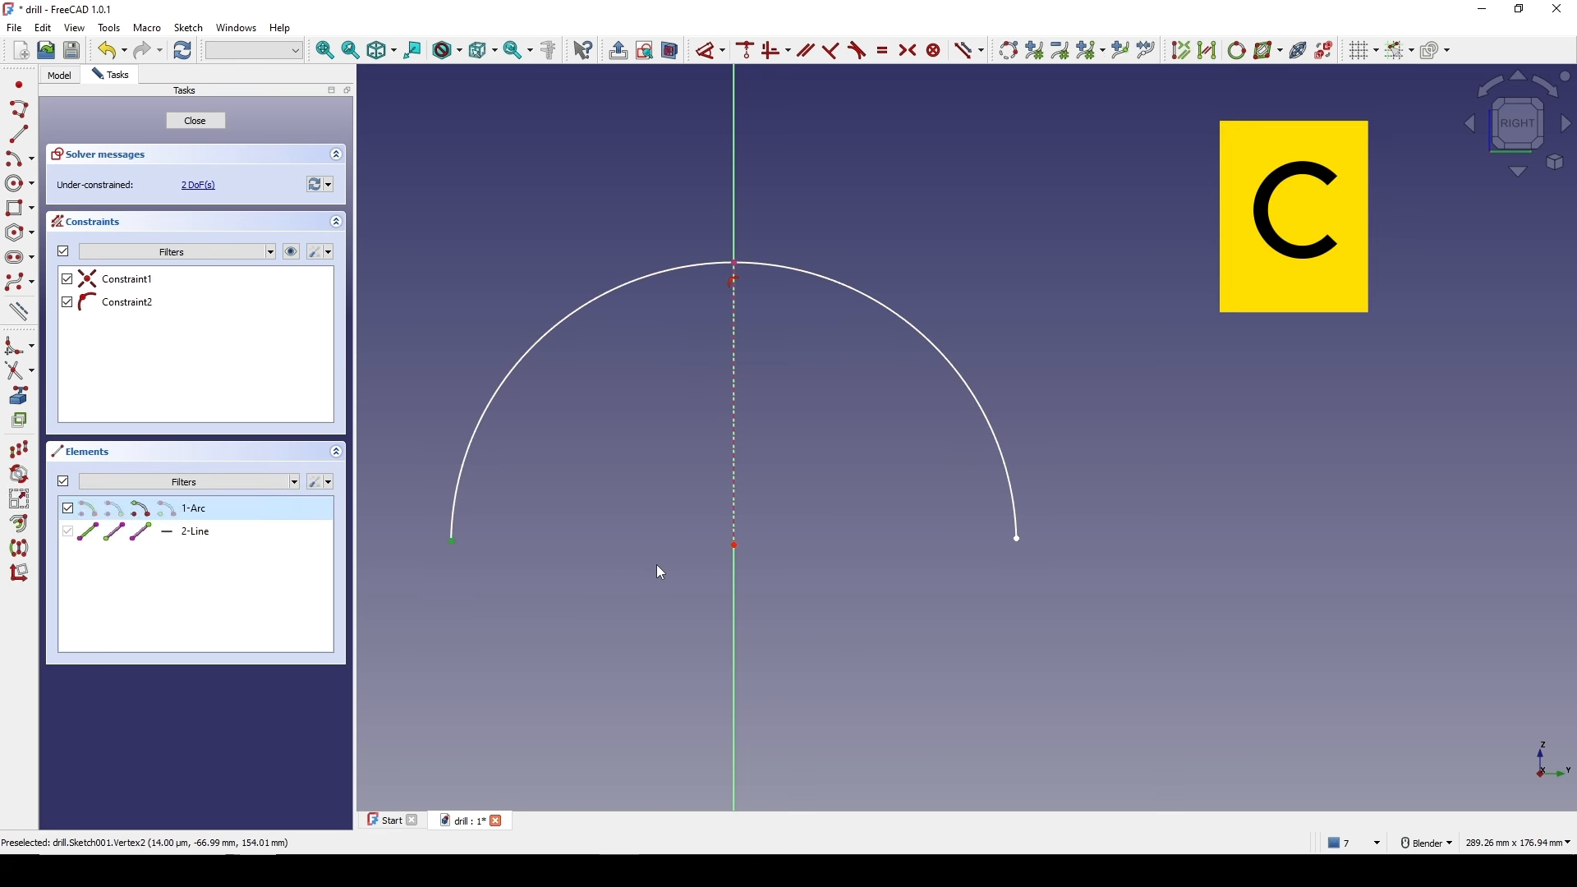
click(735, 552)
click(1020, 541)
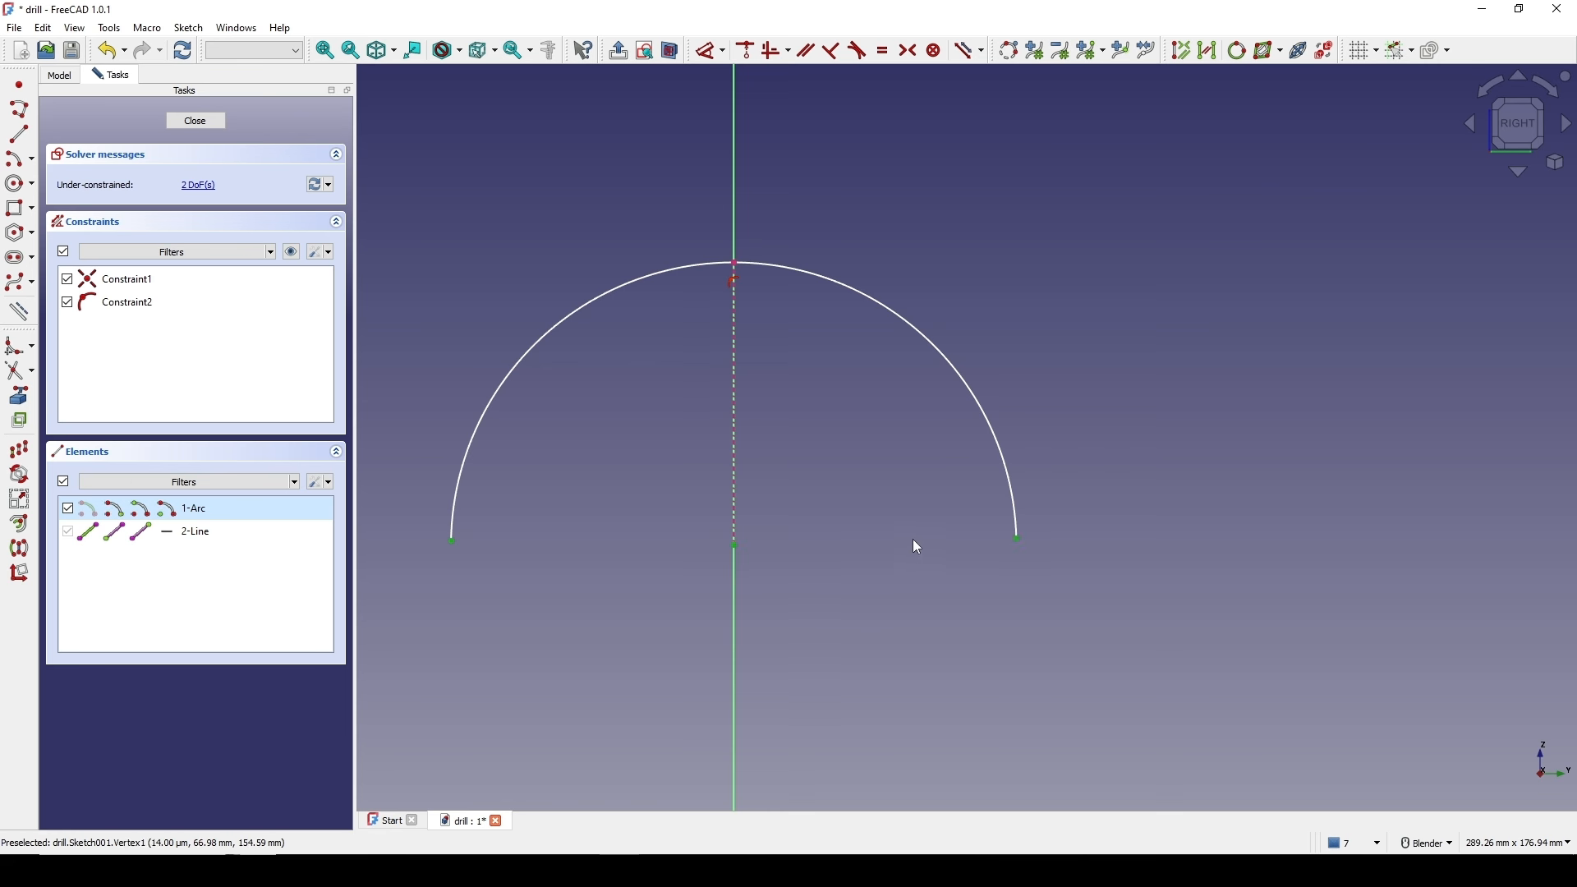
key(h)
scroll(877, 503, down, 4)
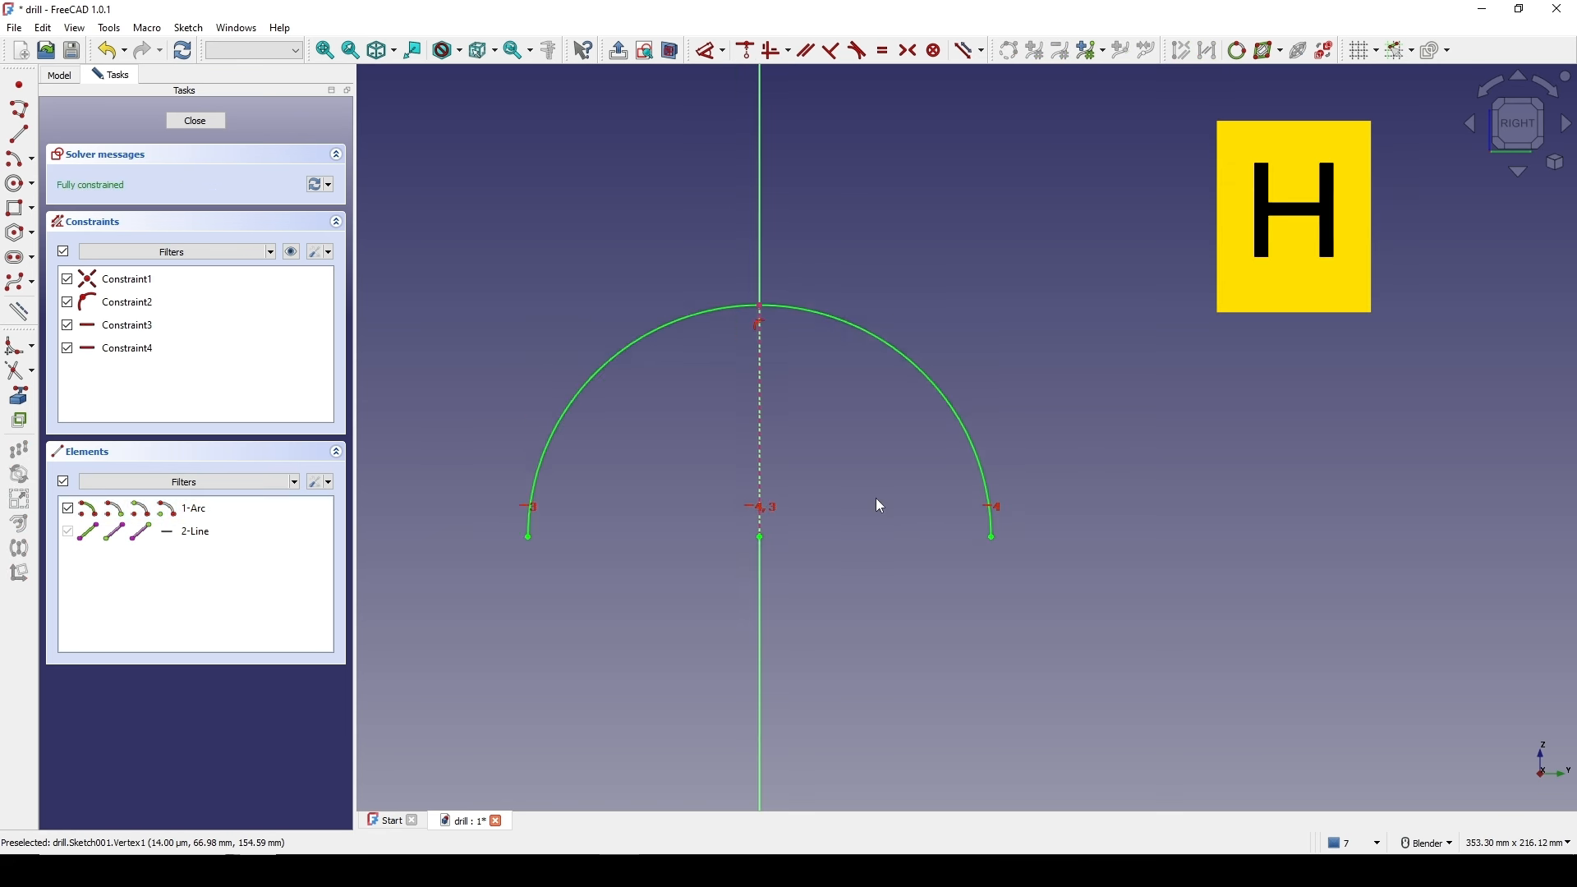
shift+middle_drag(878, 431, 882, 408)
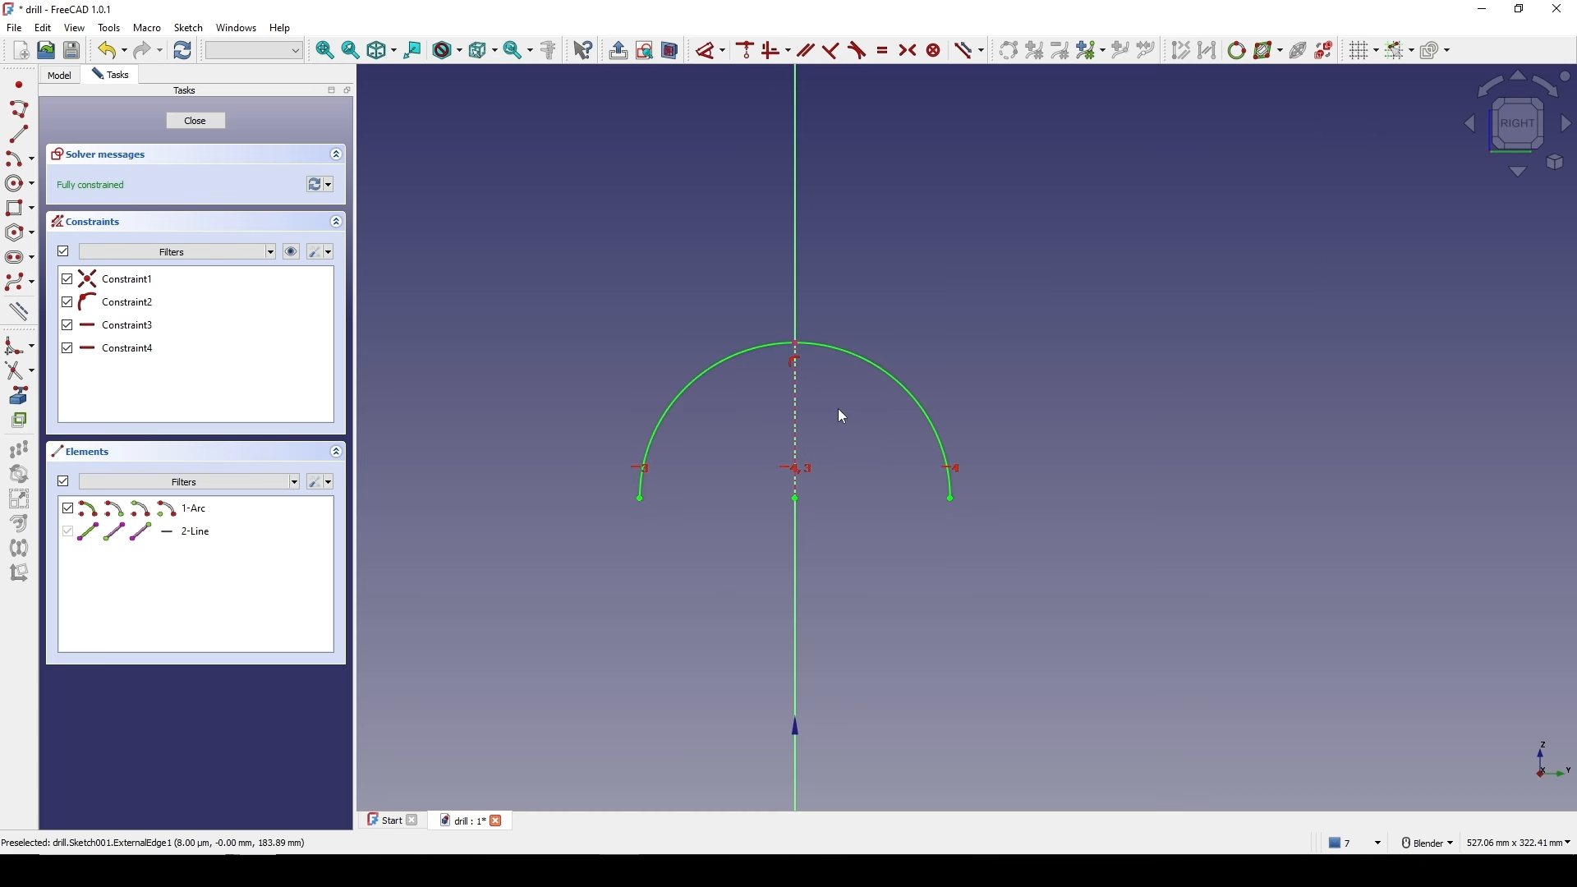
click(201, 121)
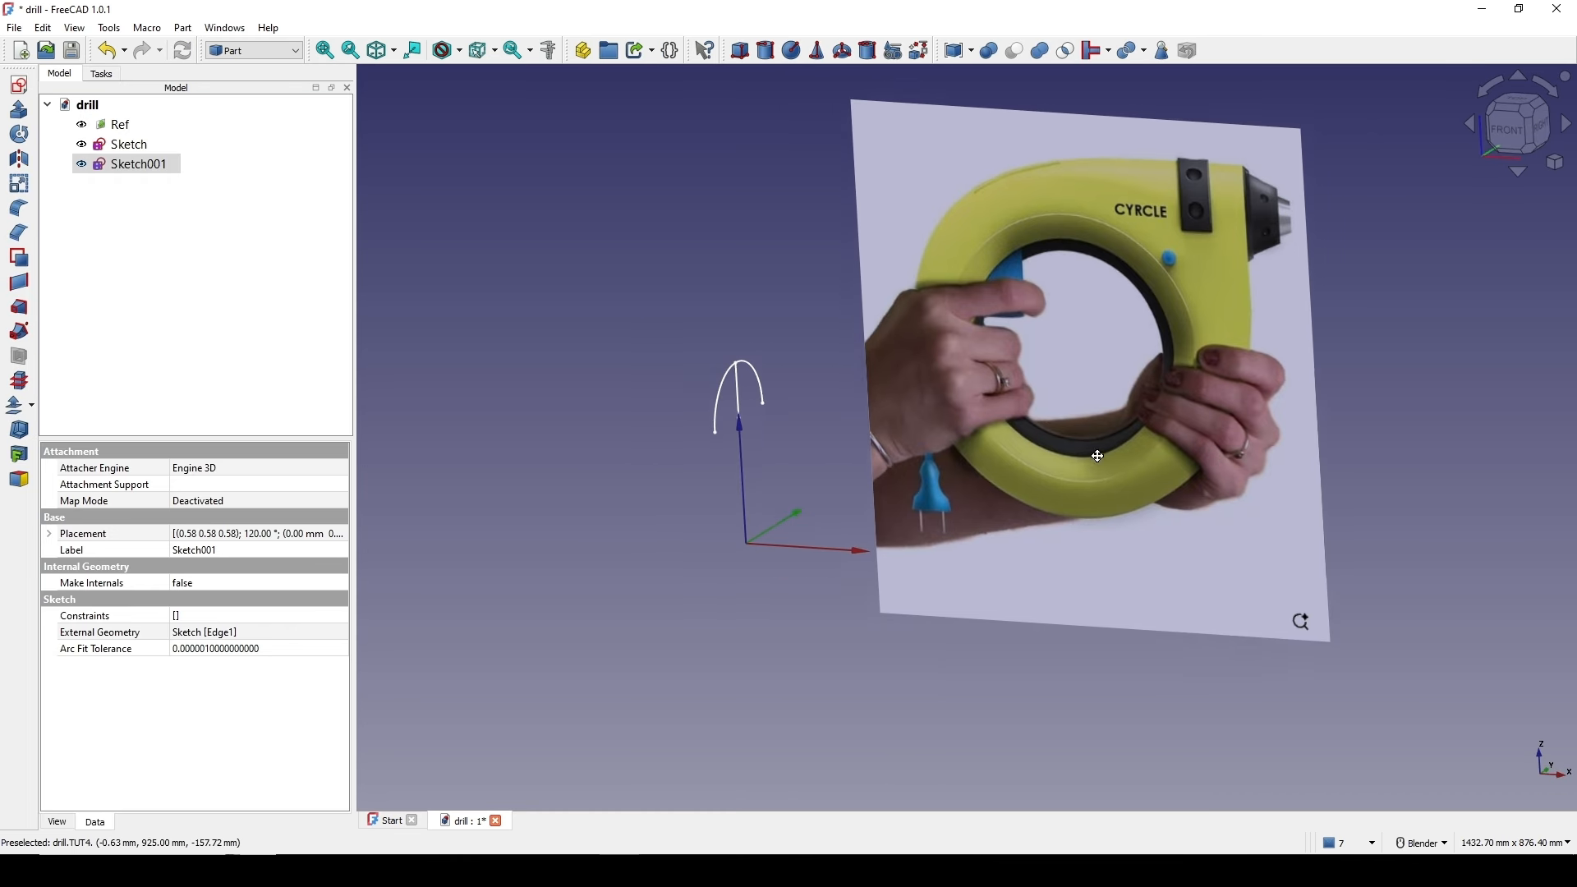
- Revolve the arc sketch by 270° around the Y axis through the origin, without creating a solid
click(1504, 133)
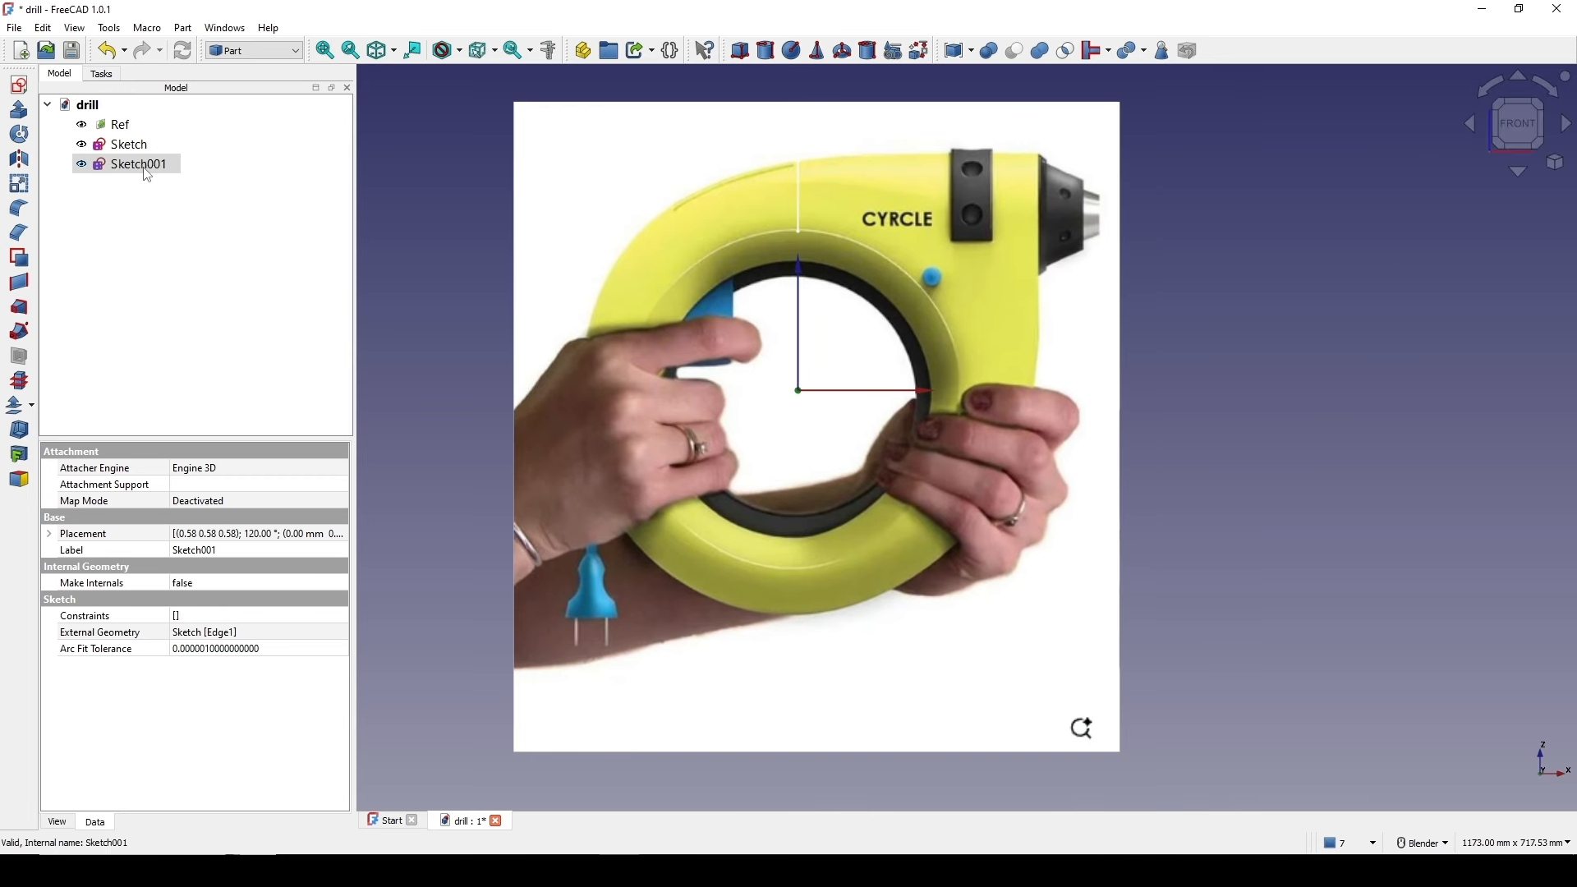
click(20, 134)
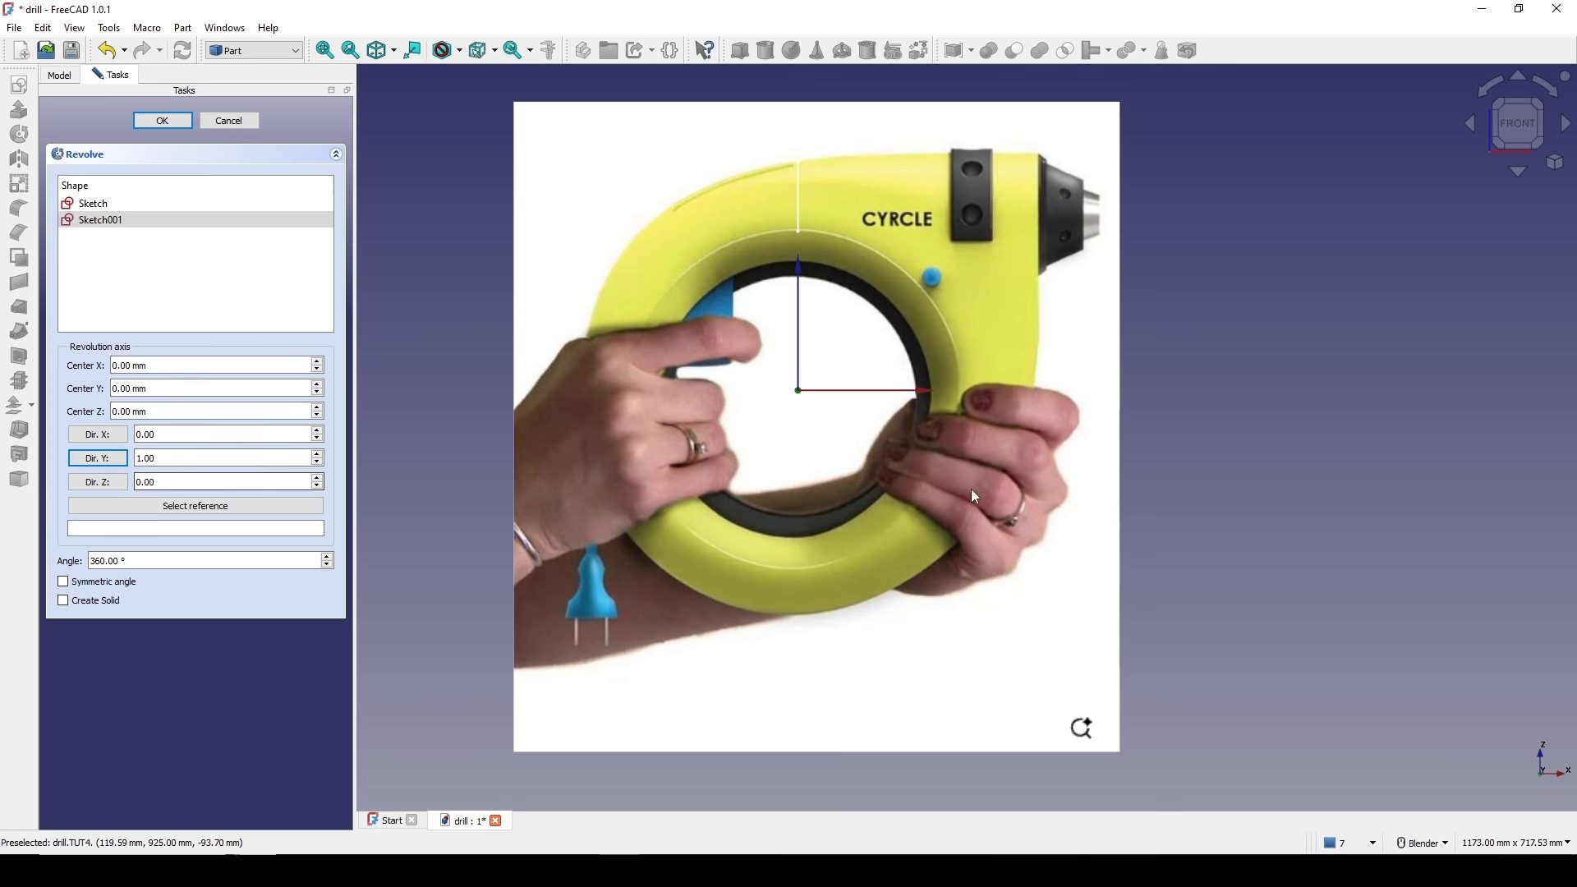
drag(152, 562, 3, 559)
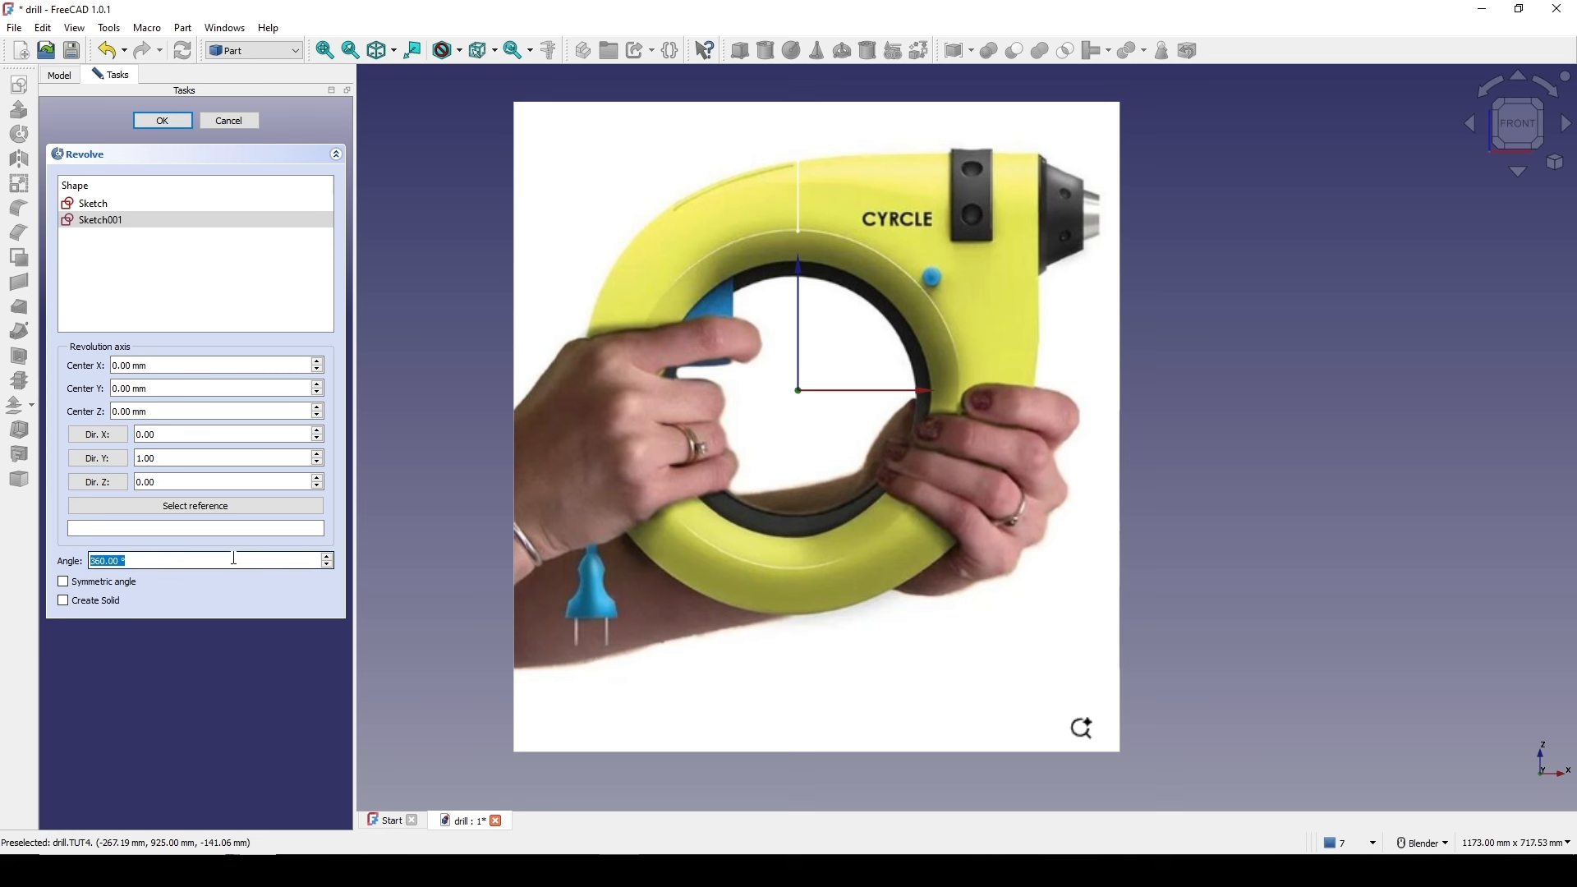
text(270)
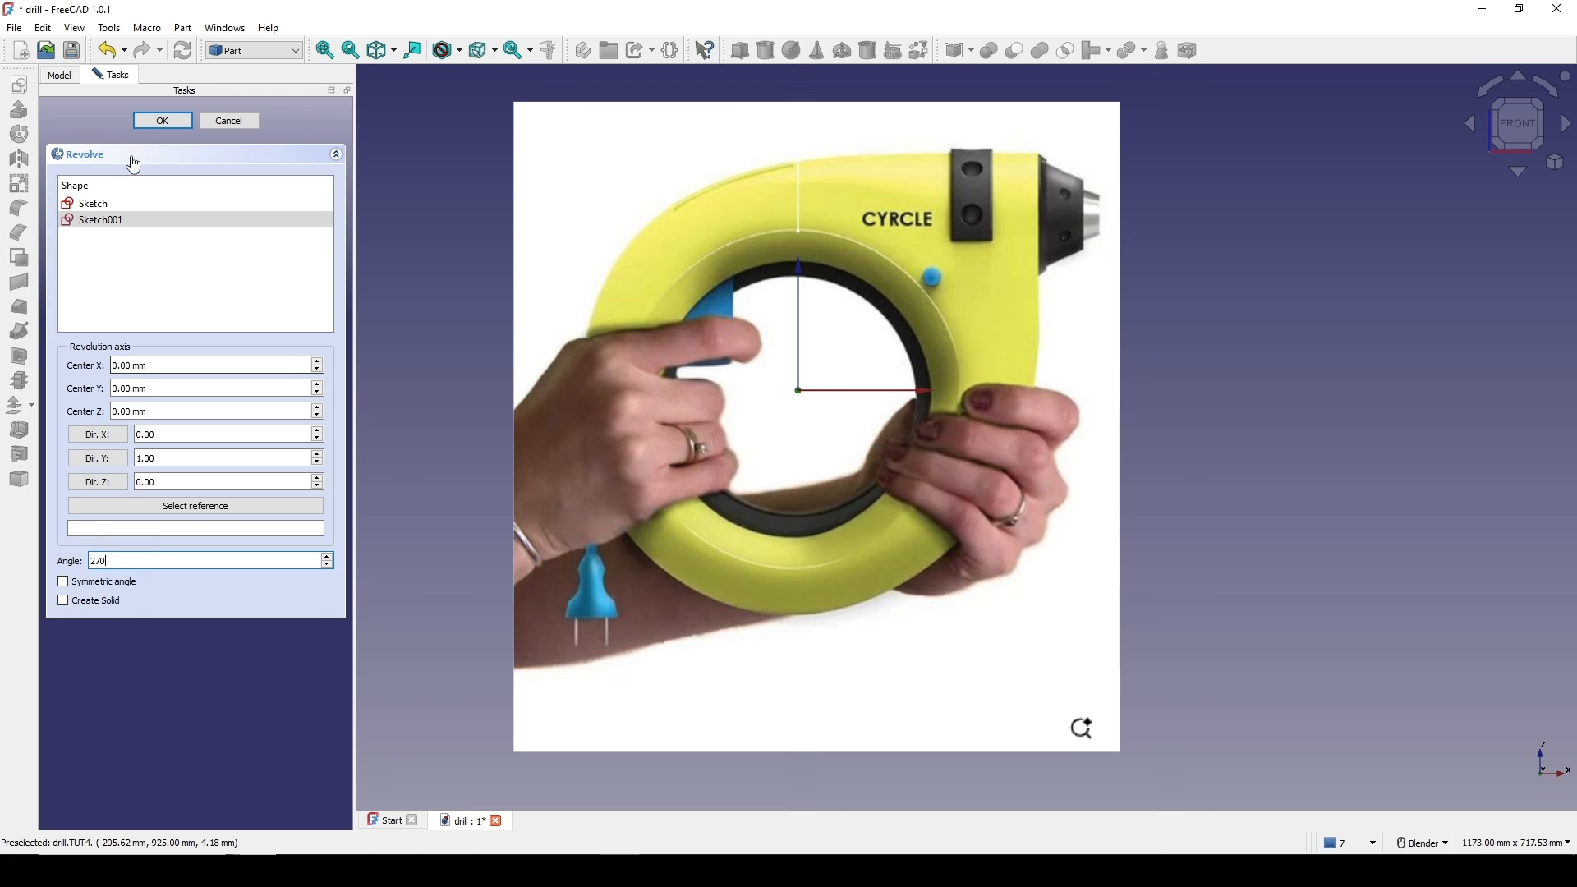
click(163, 121)
- Set the revolve's angle to -270° to reverse its direction so the opening lies on the drill's chuck side
scroll(829, 372, down, 1)
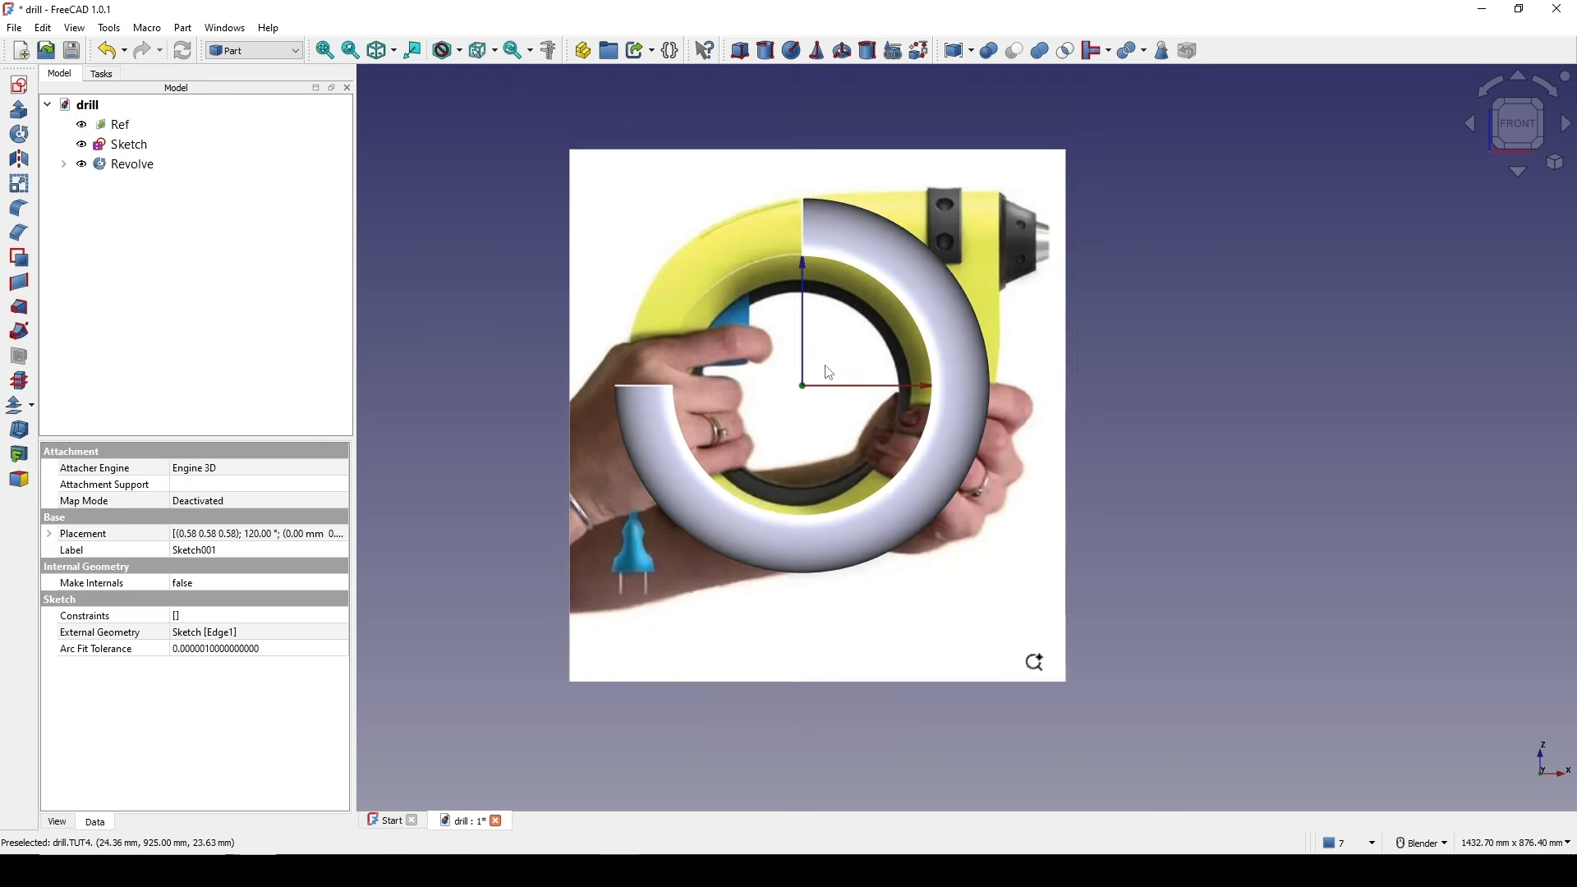
scroll(826, 369, up, 1)
shift+middle_drag(871, 354, 858, 342)
middle_drag(807, 363, 845, 374)
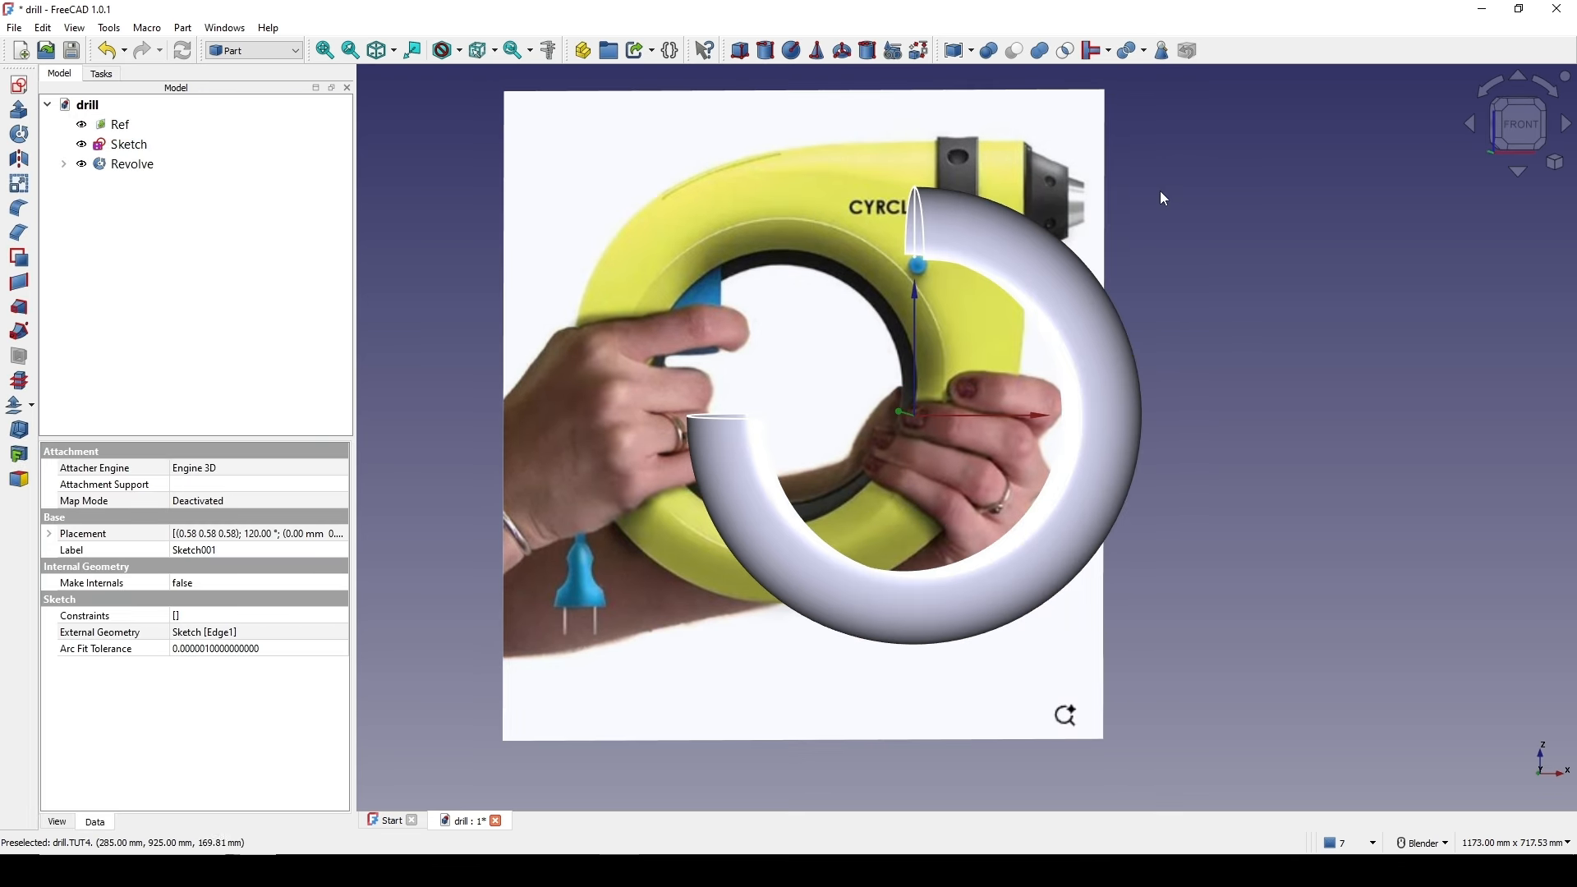
click(1519, 125)
shift+middle_drag(1193, 295, 1106, 291)
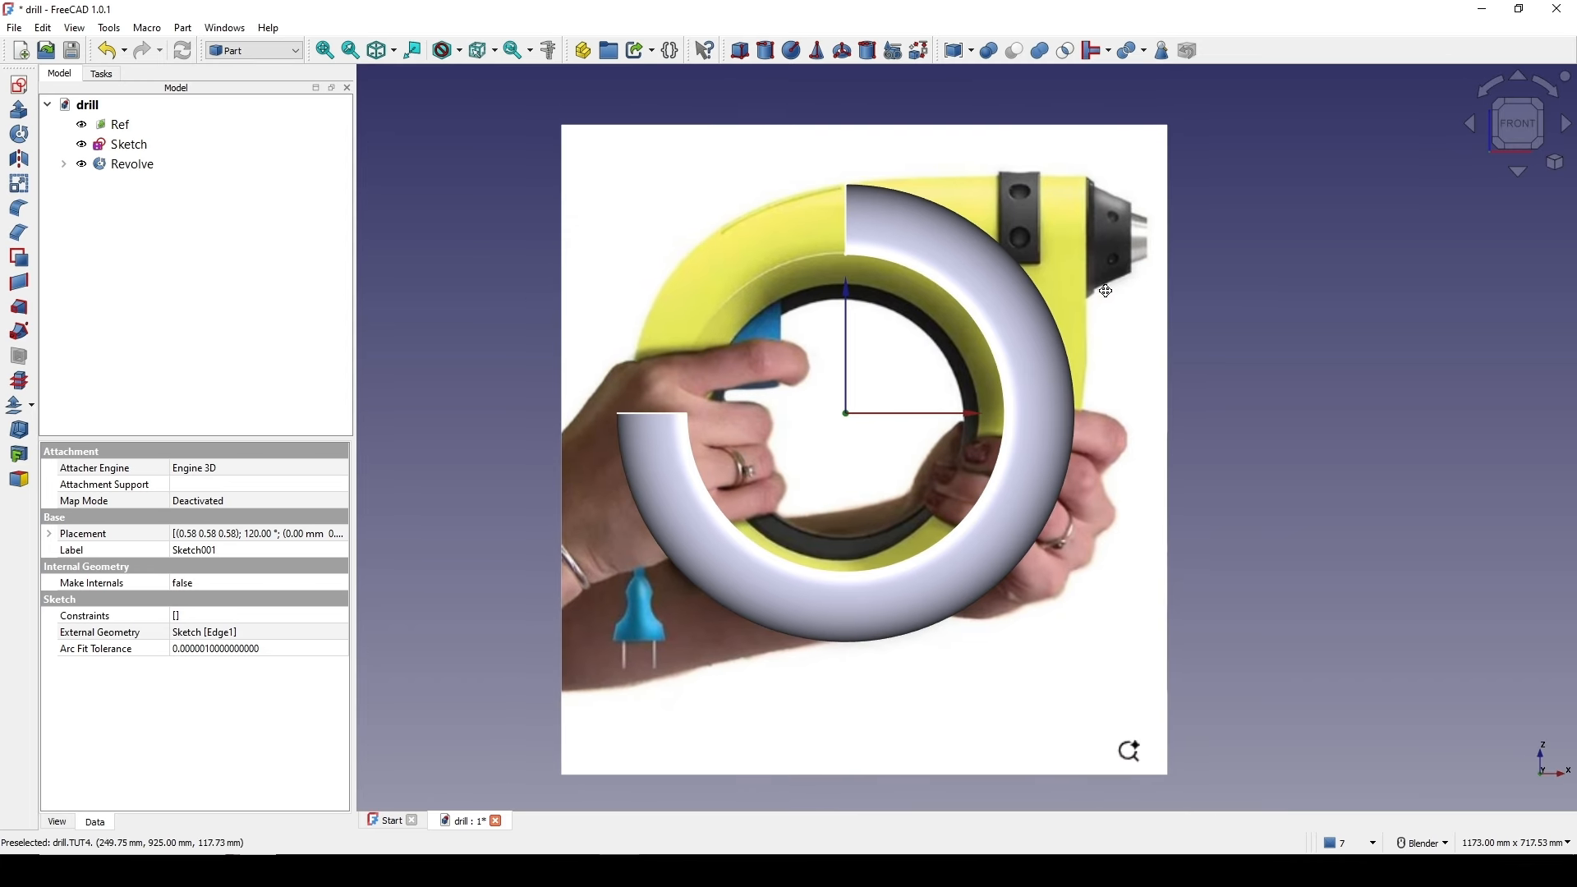
click(105, 166)
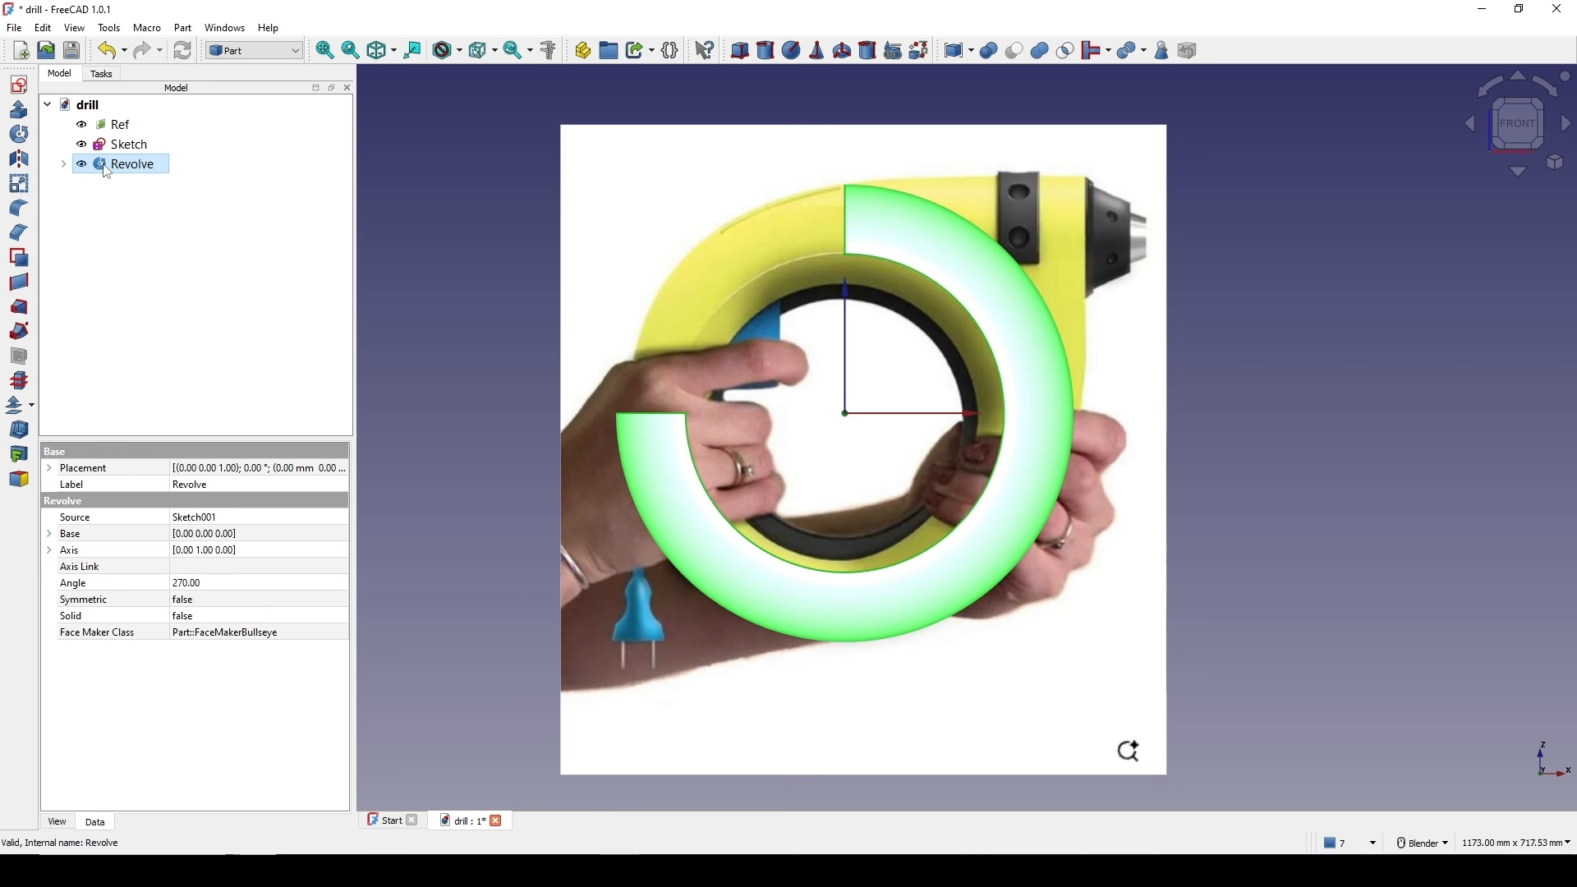
click(114, 588)
click(184, 583)
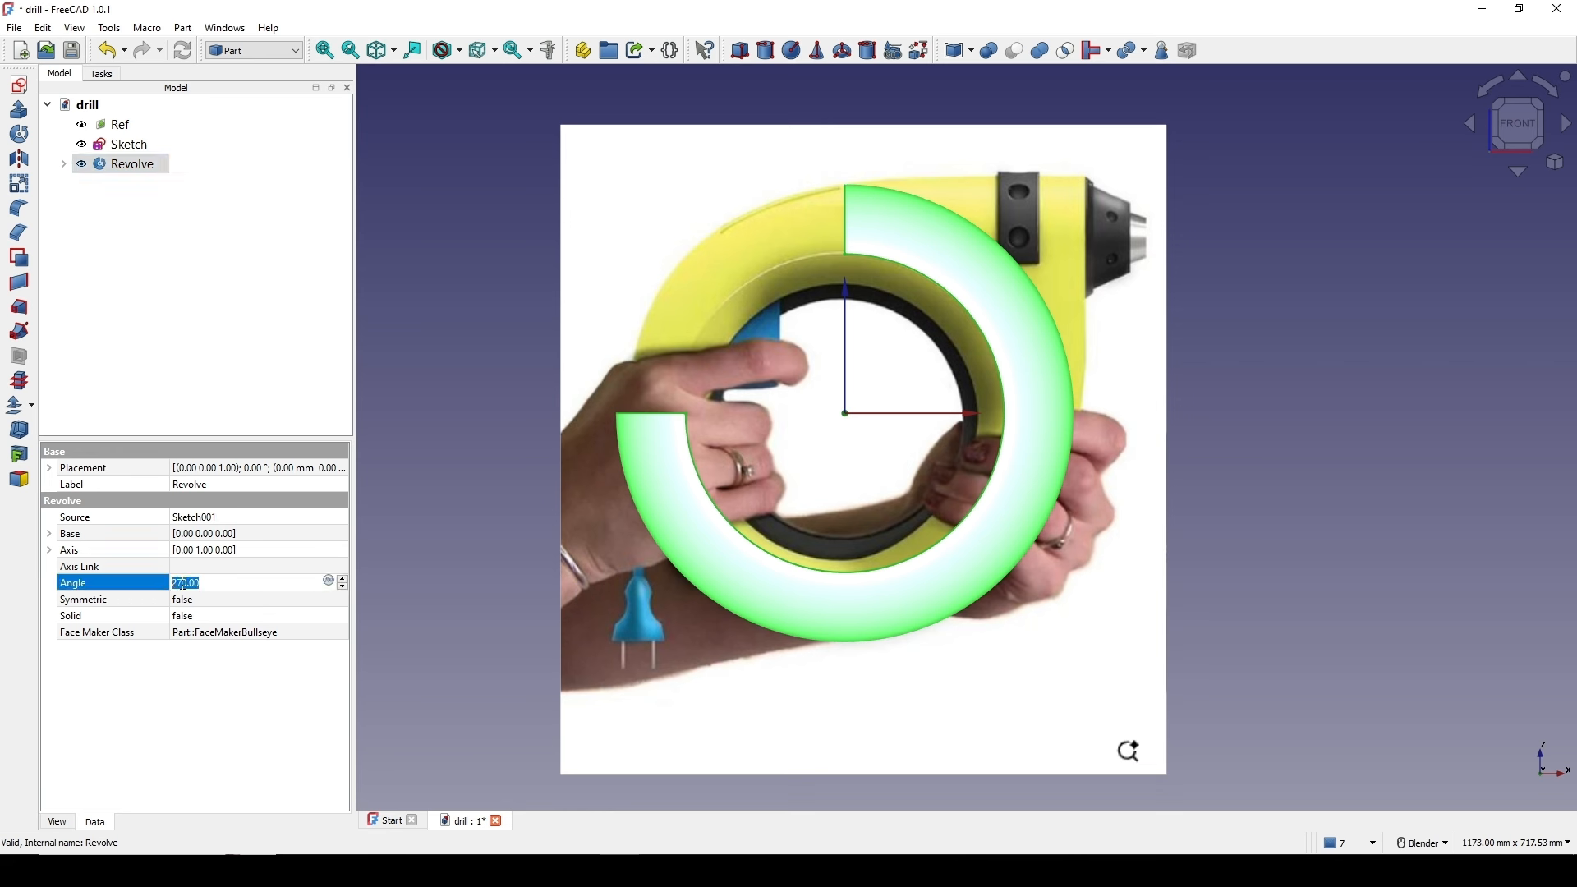
click(174, 584)
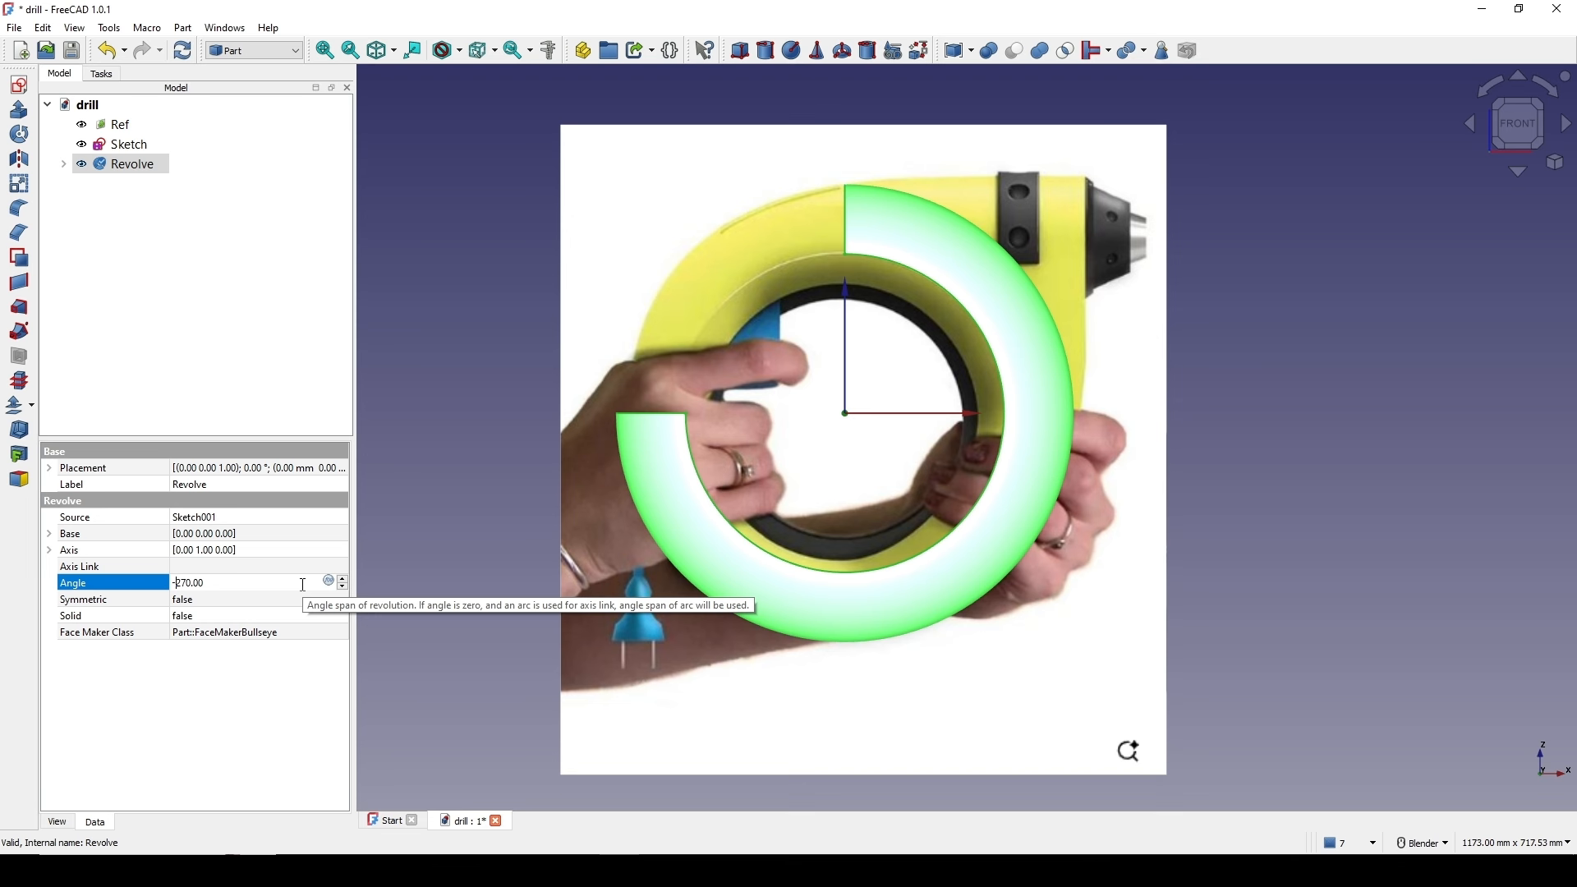
key(Return)
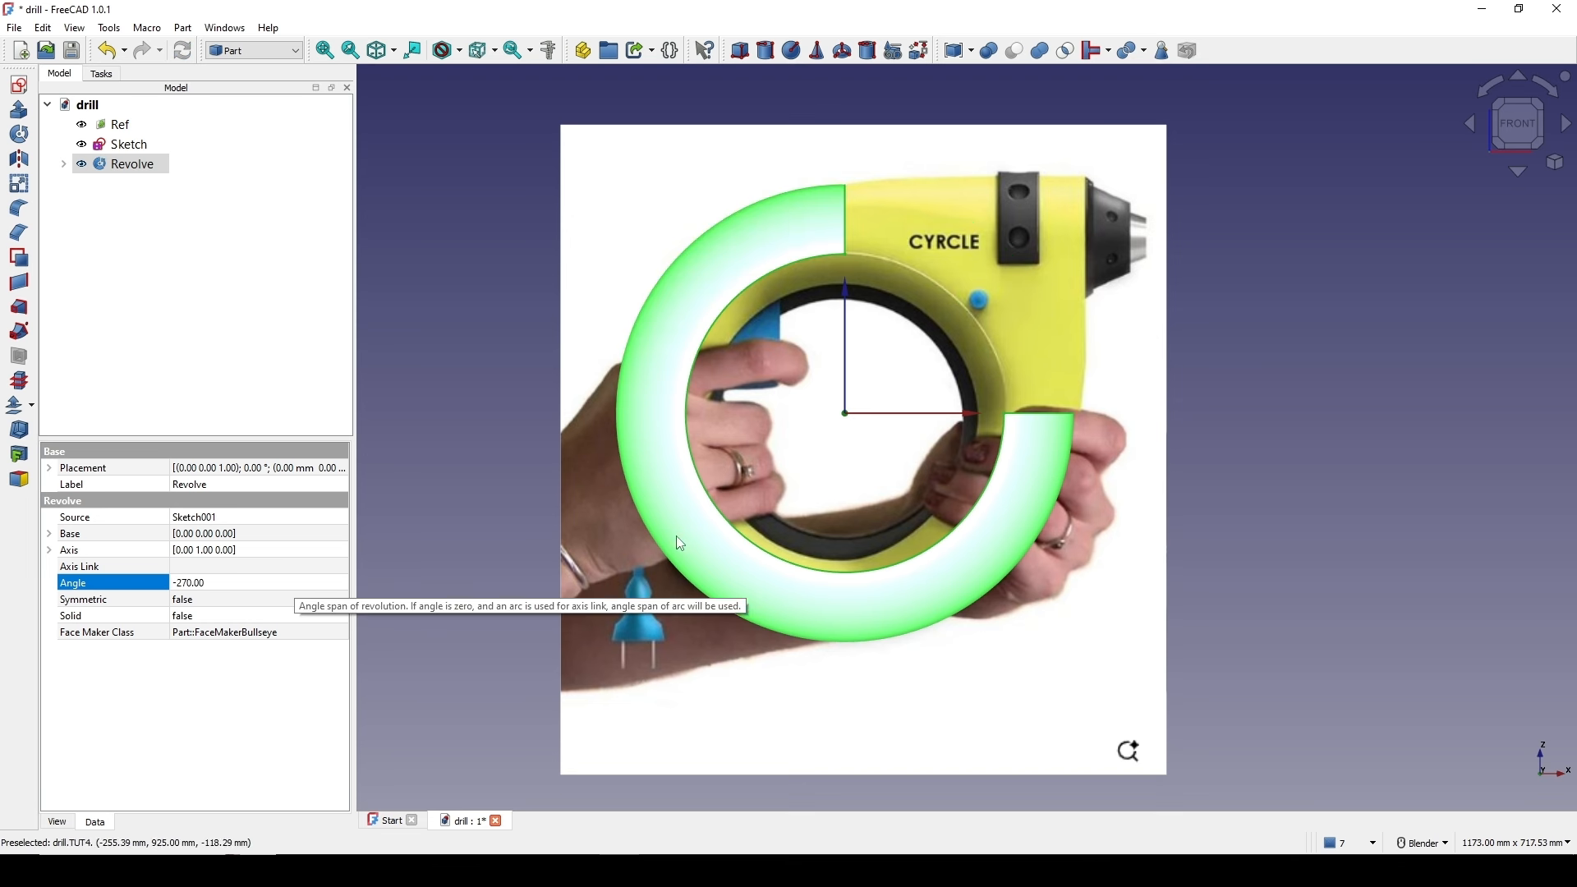
- Examine the open quarter between the revolved ring's ends against the chuck-side body in the reference image
scroll(701, 535, down, 2)
scroll(907, 543, up, 1)
click(897, 558)
scroll(897, 558, up, 3)
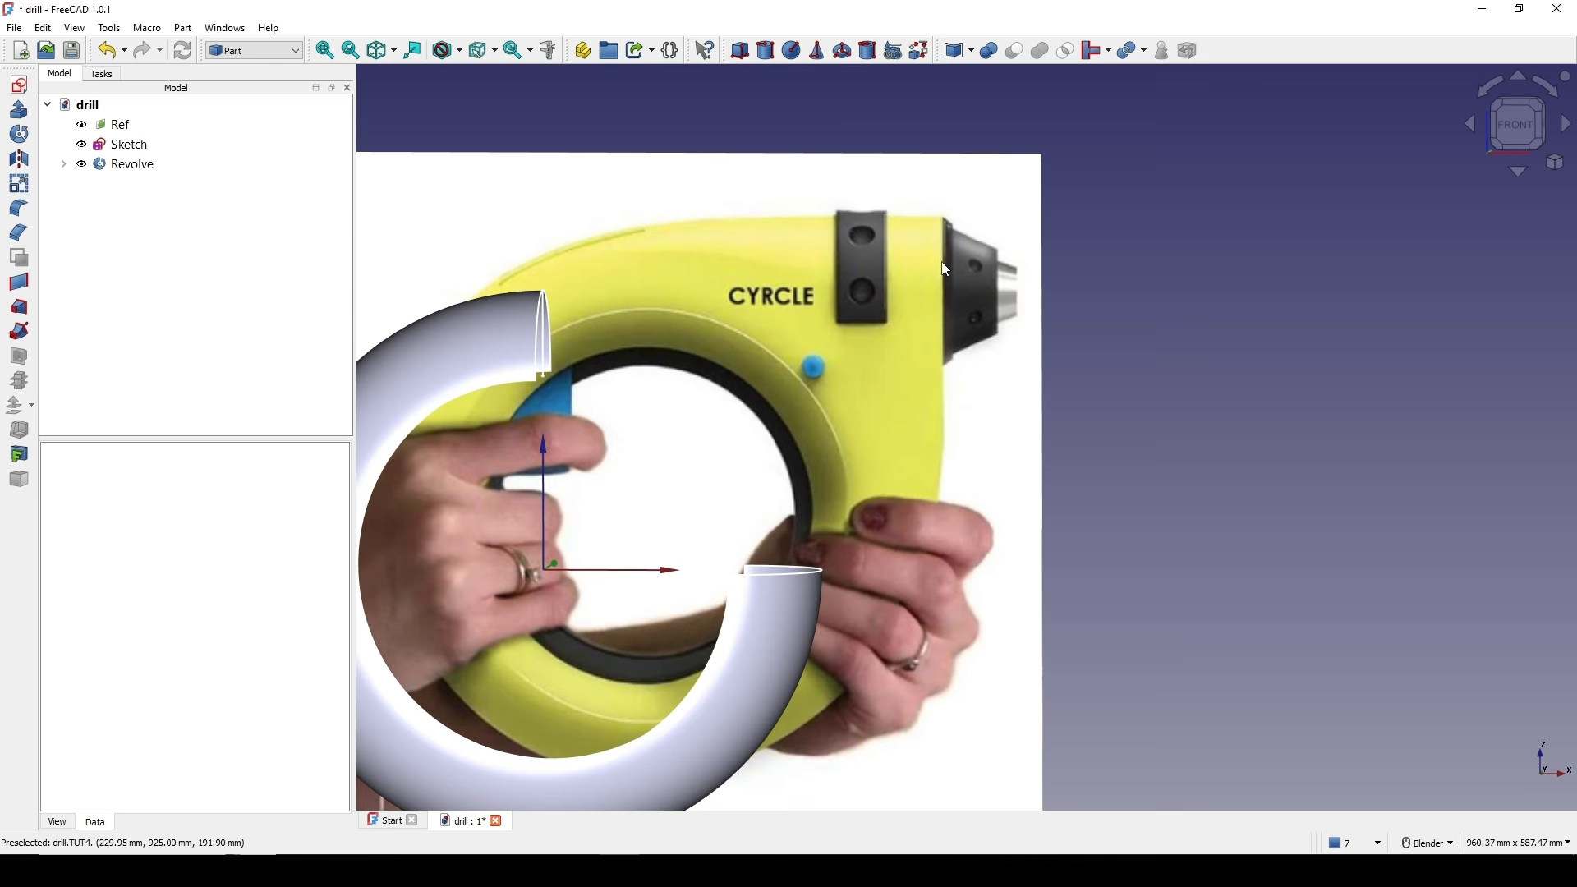
scroll(942, 275, down, 2)
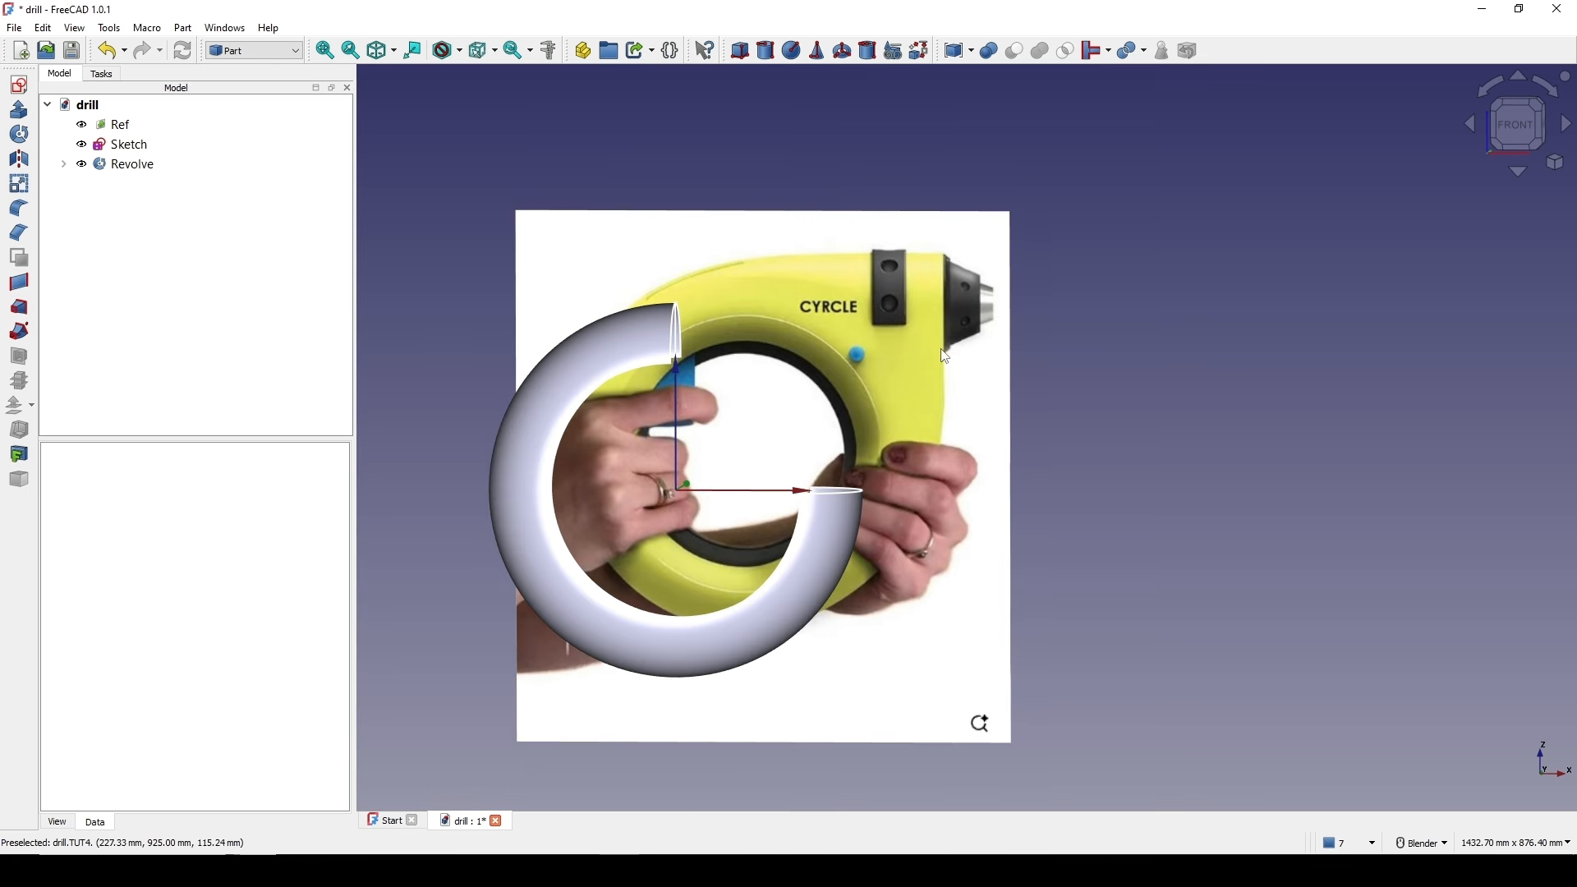
click(1494, 137)
scroll(944, 337, up, 3)
shift+middle_drag(943, 336, 1025, 324)
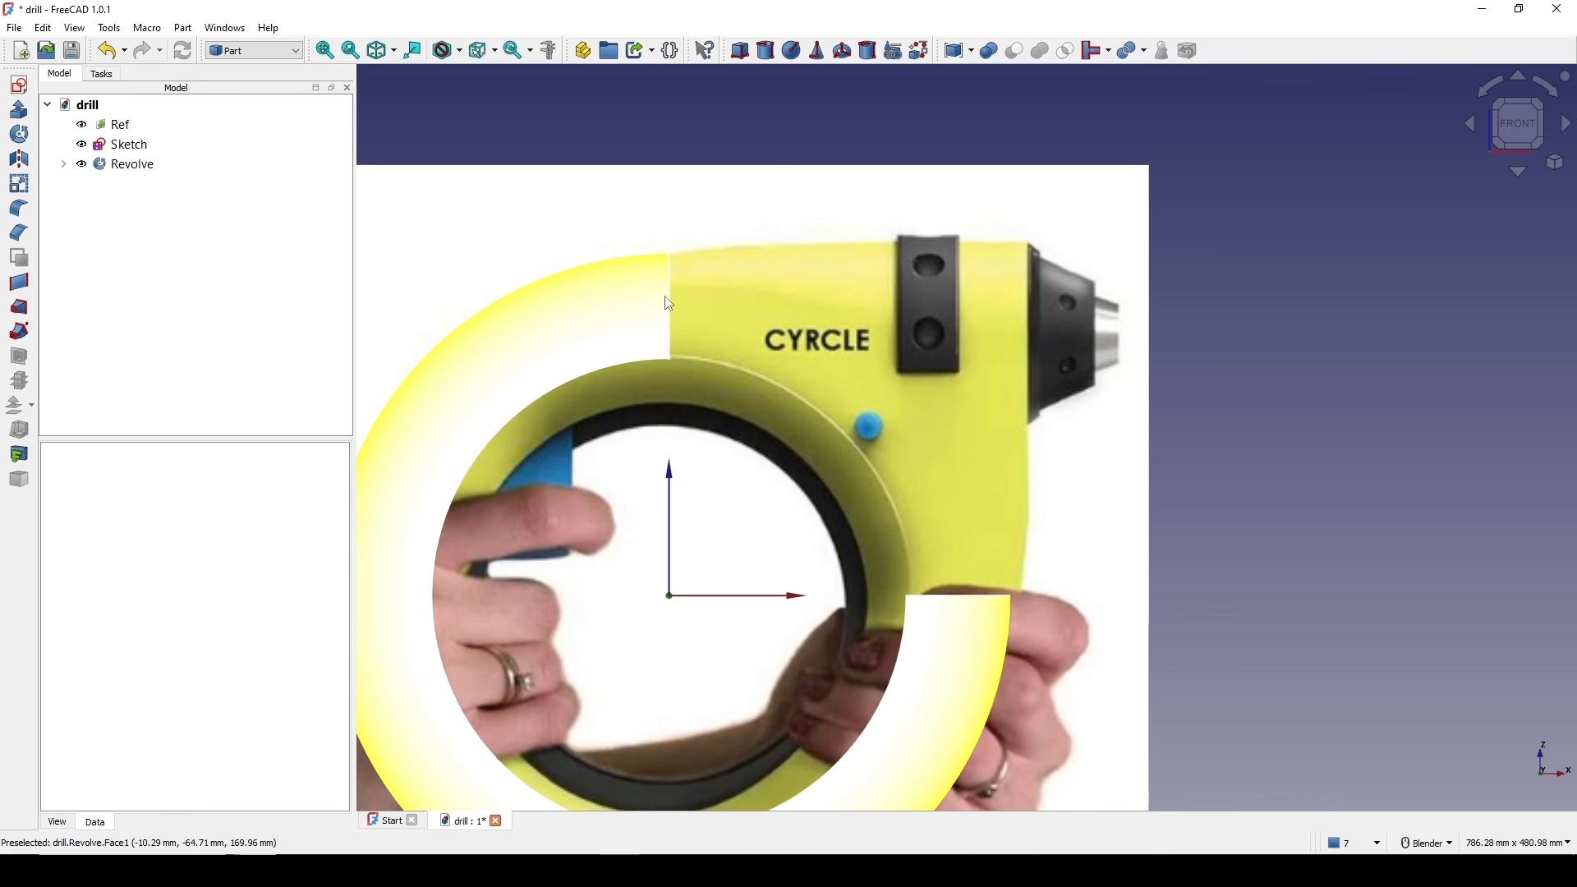
shift+middle_drag(885, 298, 789, 308)
shift+middle_drag(1120, 261, 1120, 224)
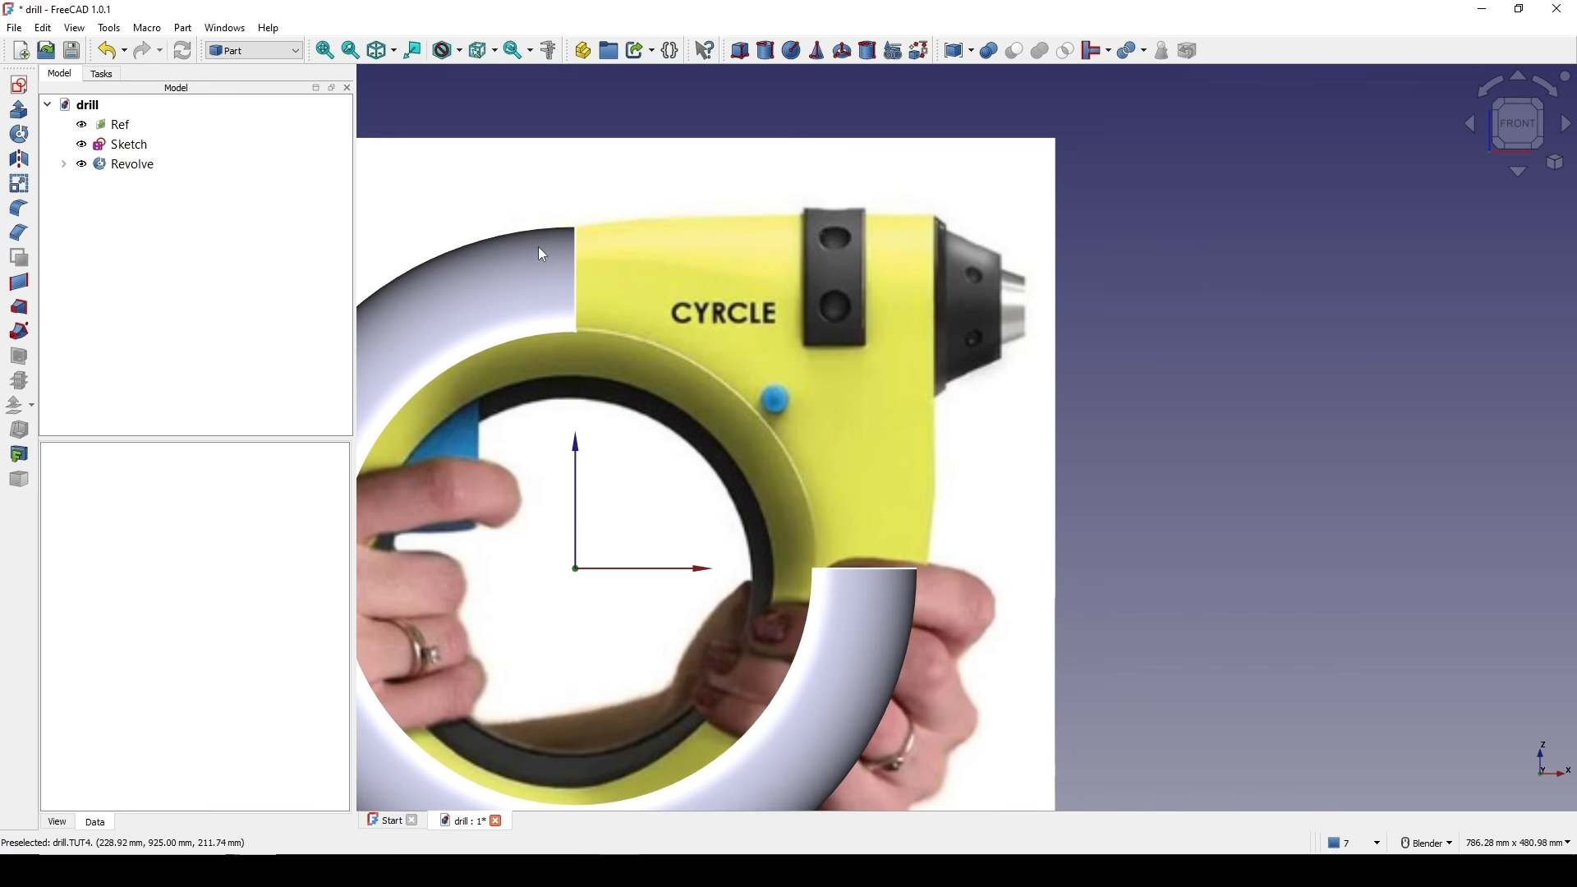
- Start a sketch on the XZ plane and draw a vertical line about 106 mm long down the body's chuck-side edge
click(19, 85)
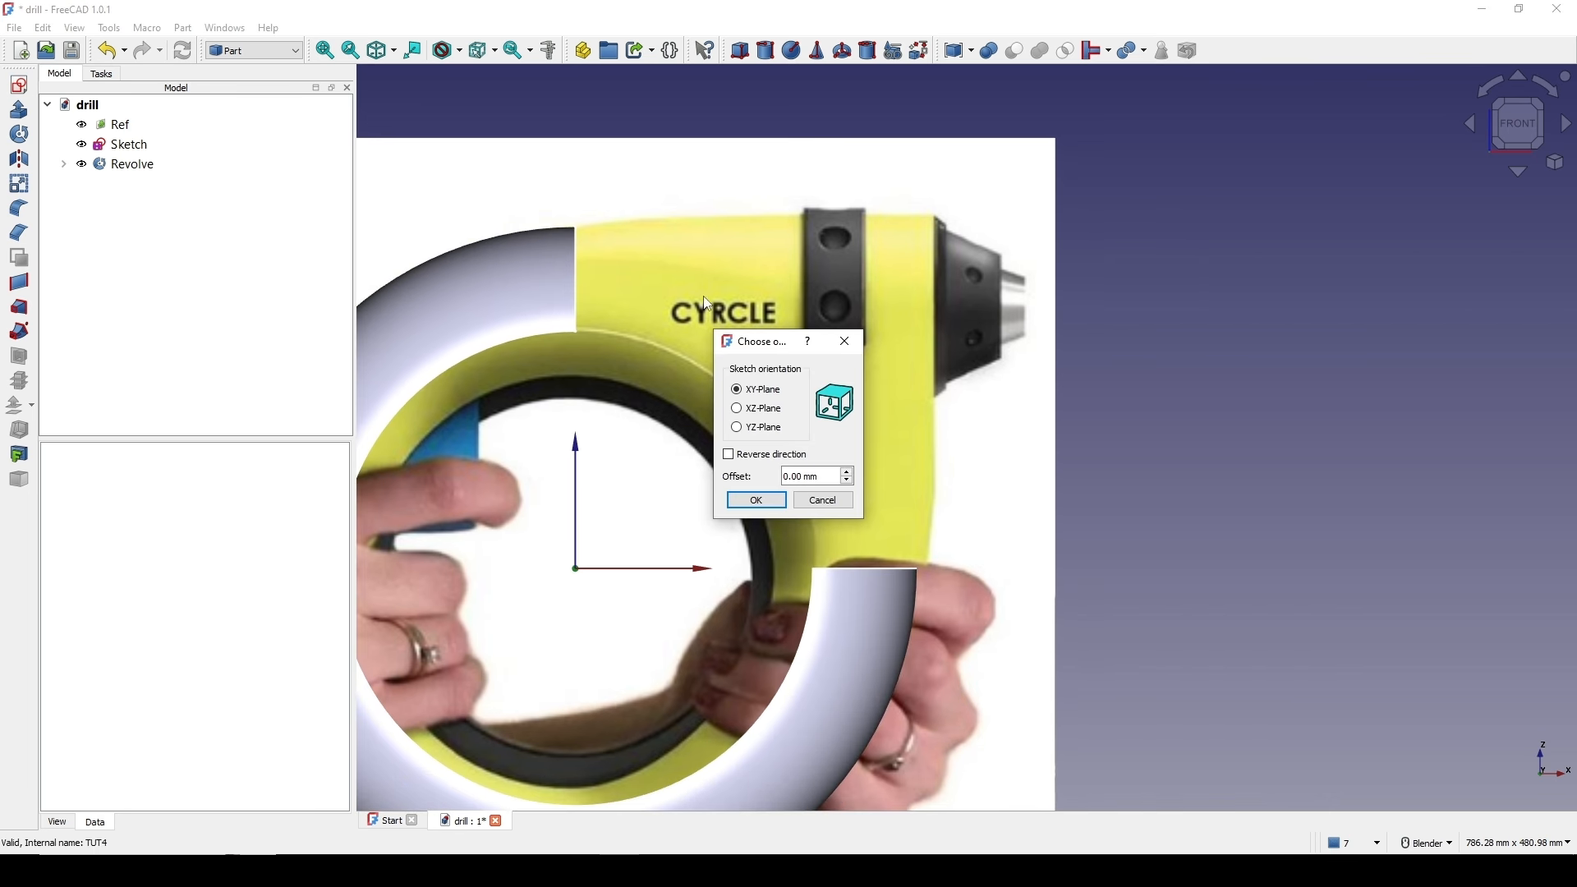
click(756, 415)
click(756, 500)
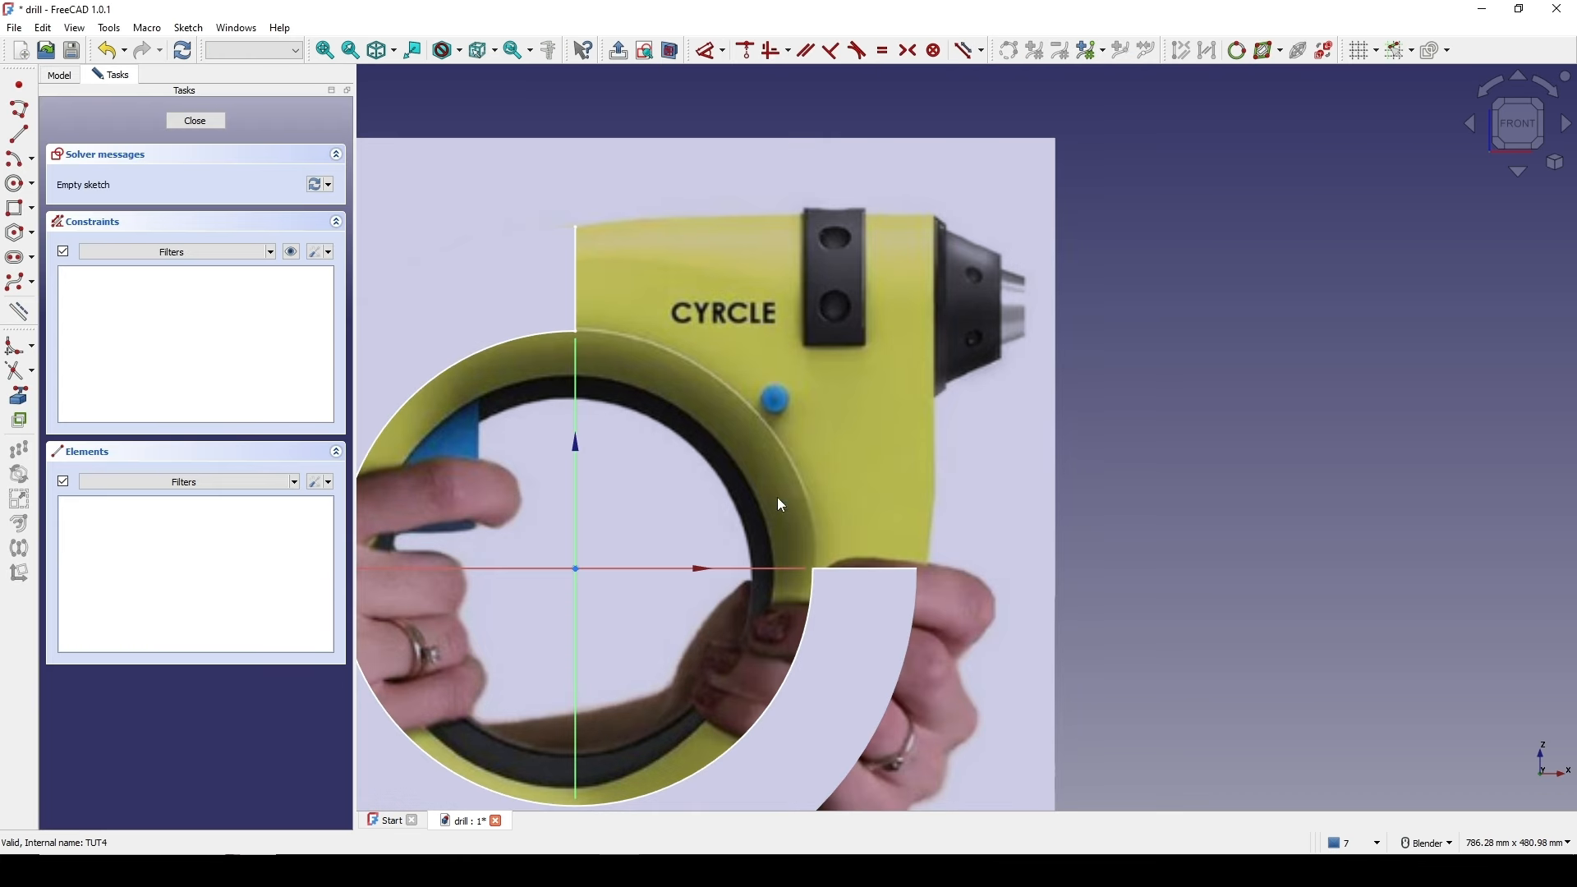
scroll(1027, 246, up, 2)
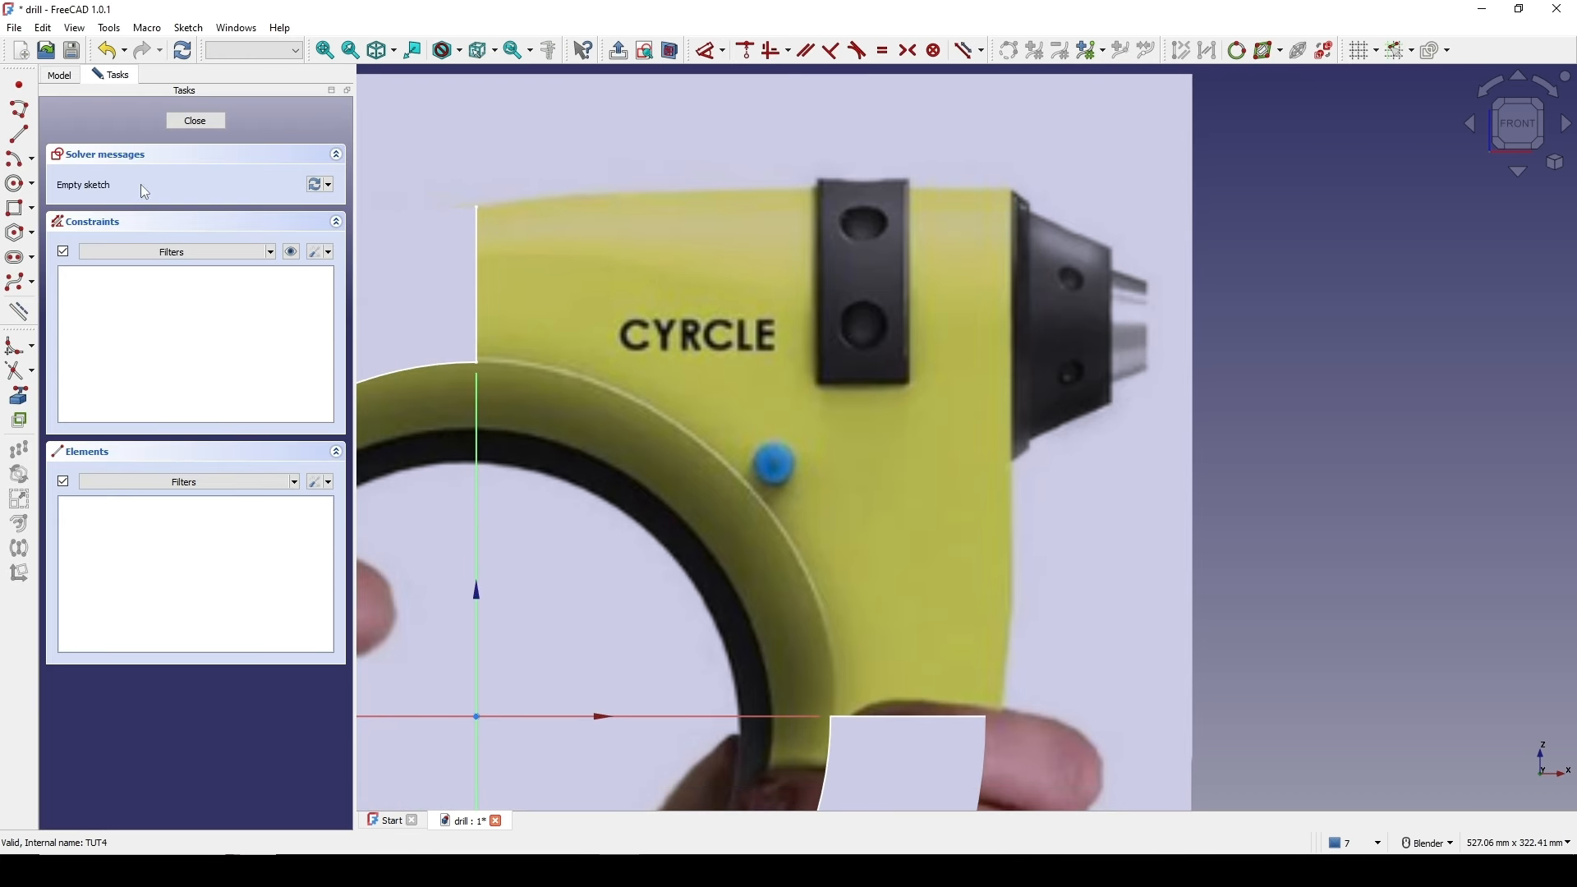
click(18, 134)
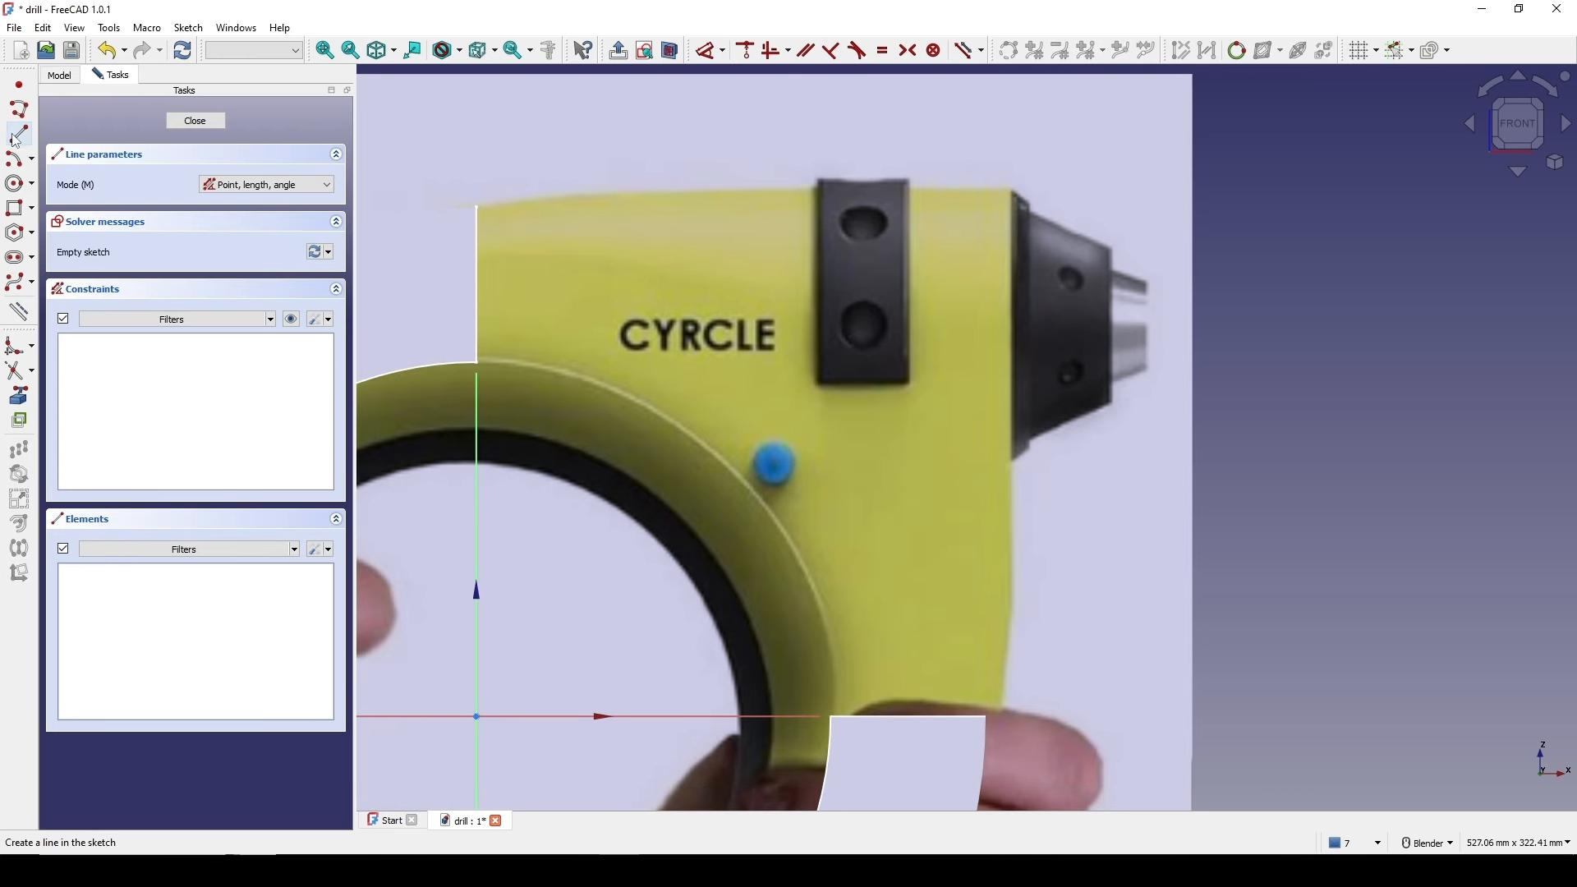
click(1015, 188)
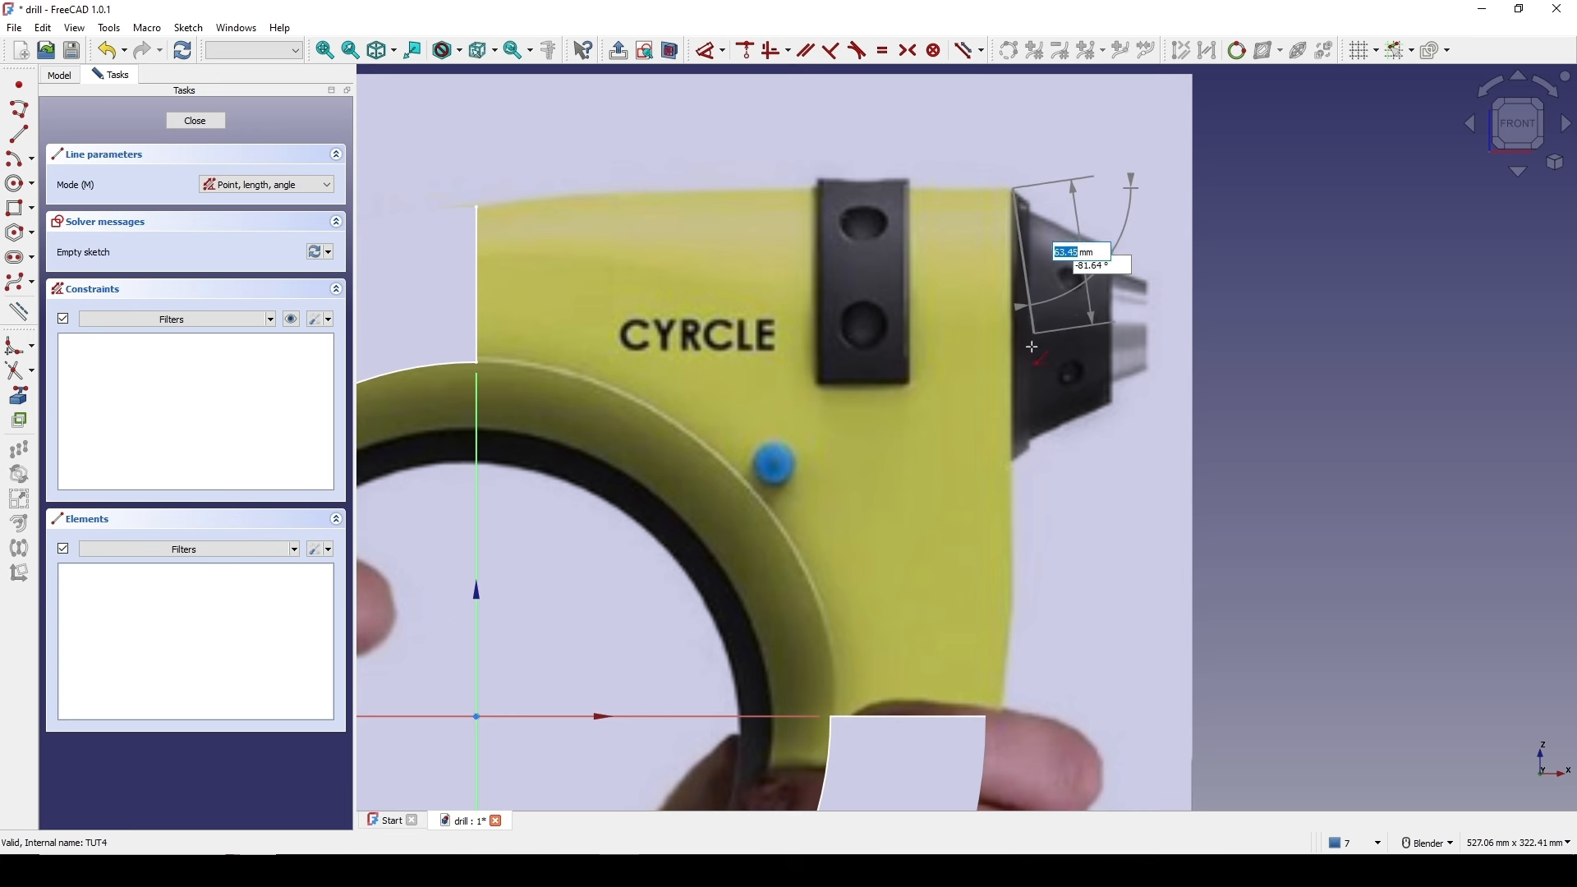
click(1014, 433)
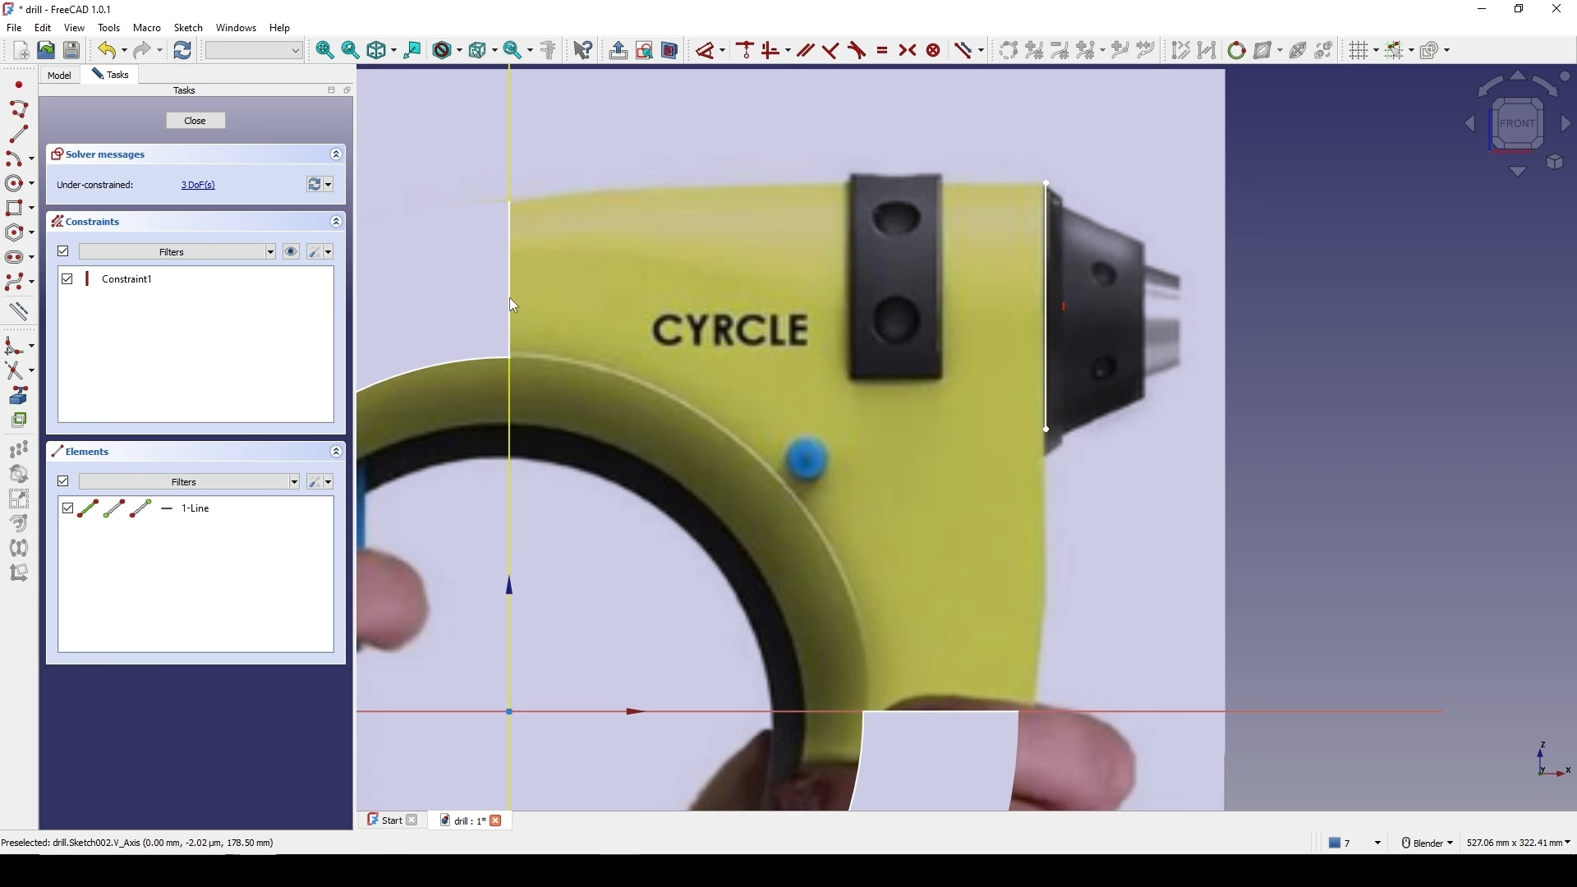
- Constrain the vertical line at the chuck-side edge to a length of 67 mm
shift+middle_drag(972, 273, 913, 273)
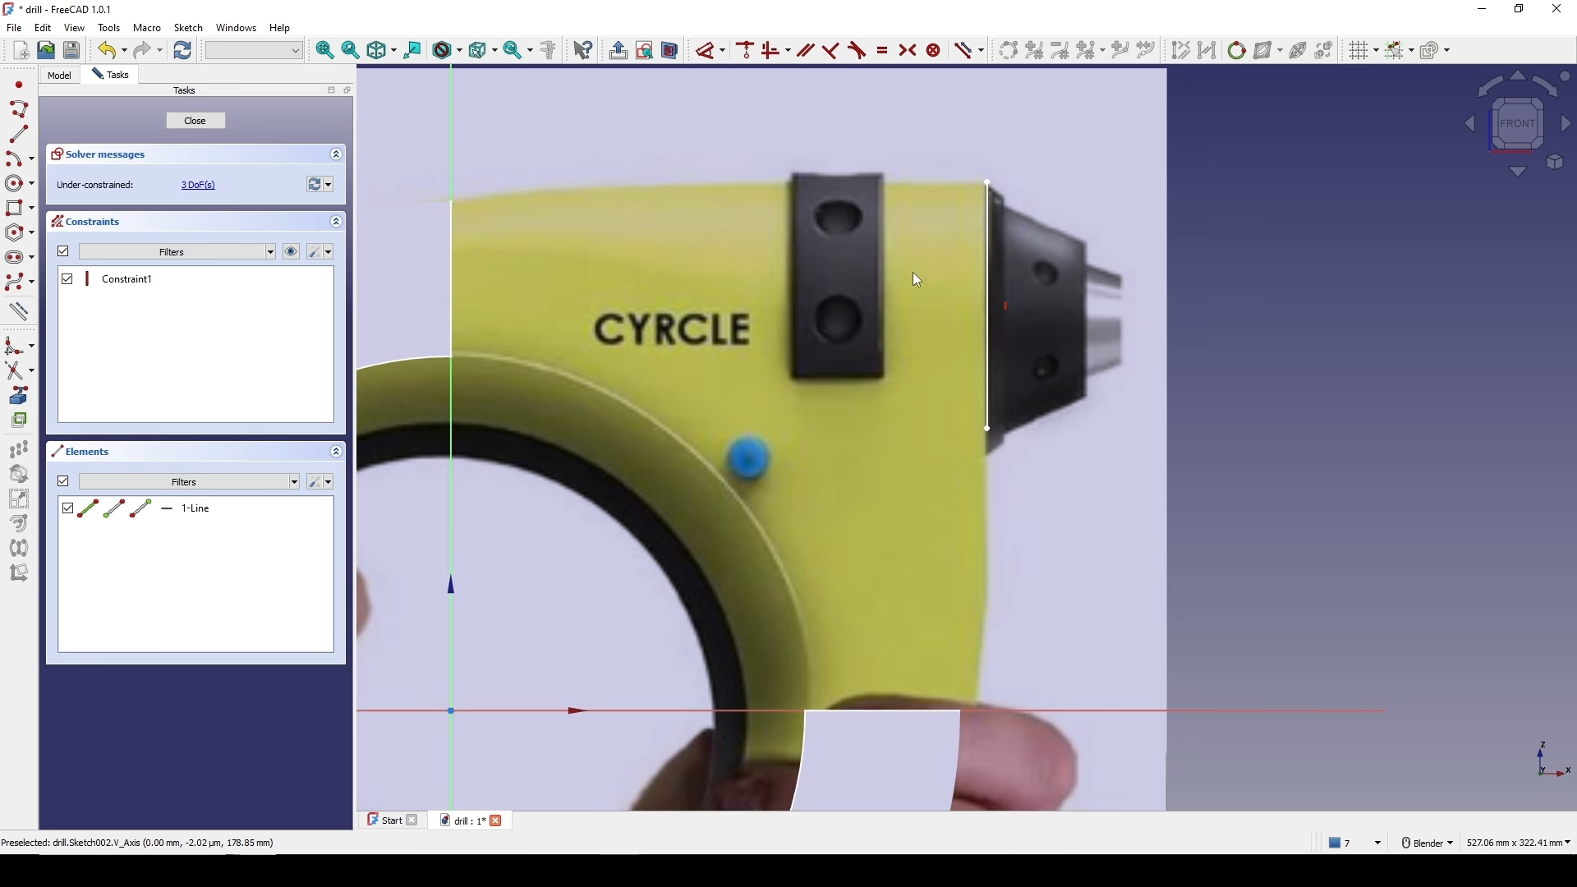
click(986, 270)
key(d)
click(1104, 275)
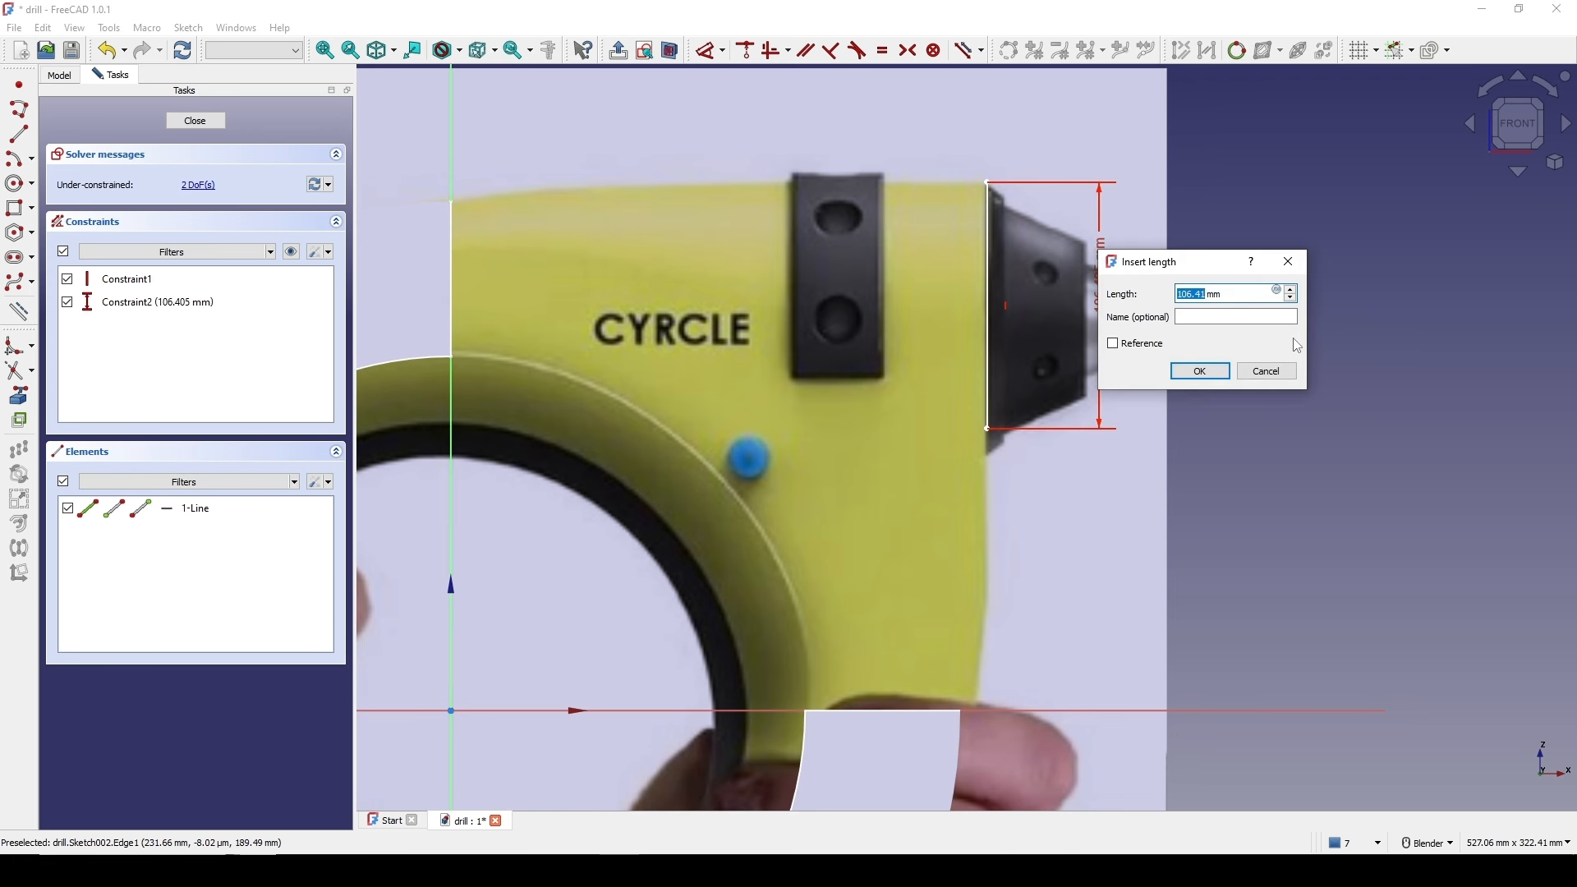
text(67)
key(Return)
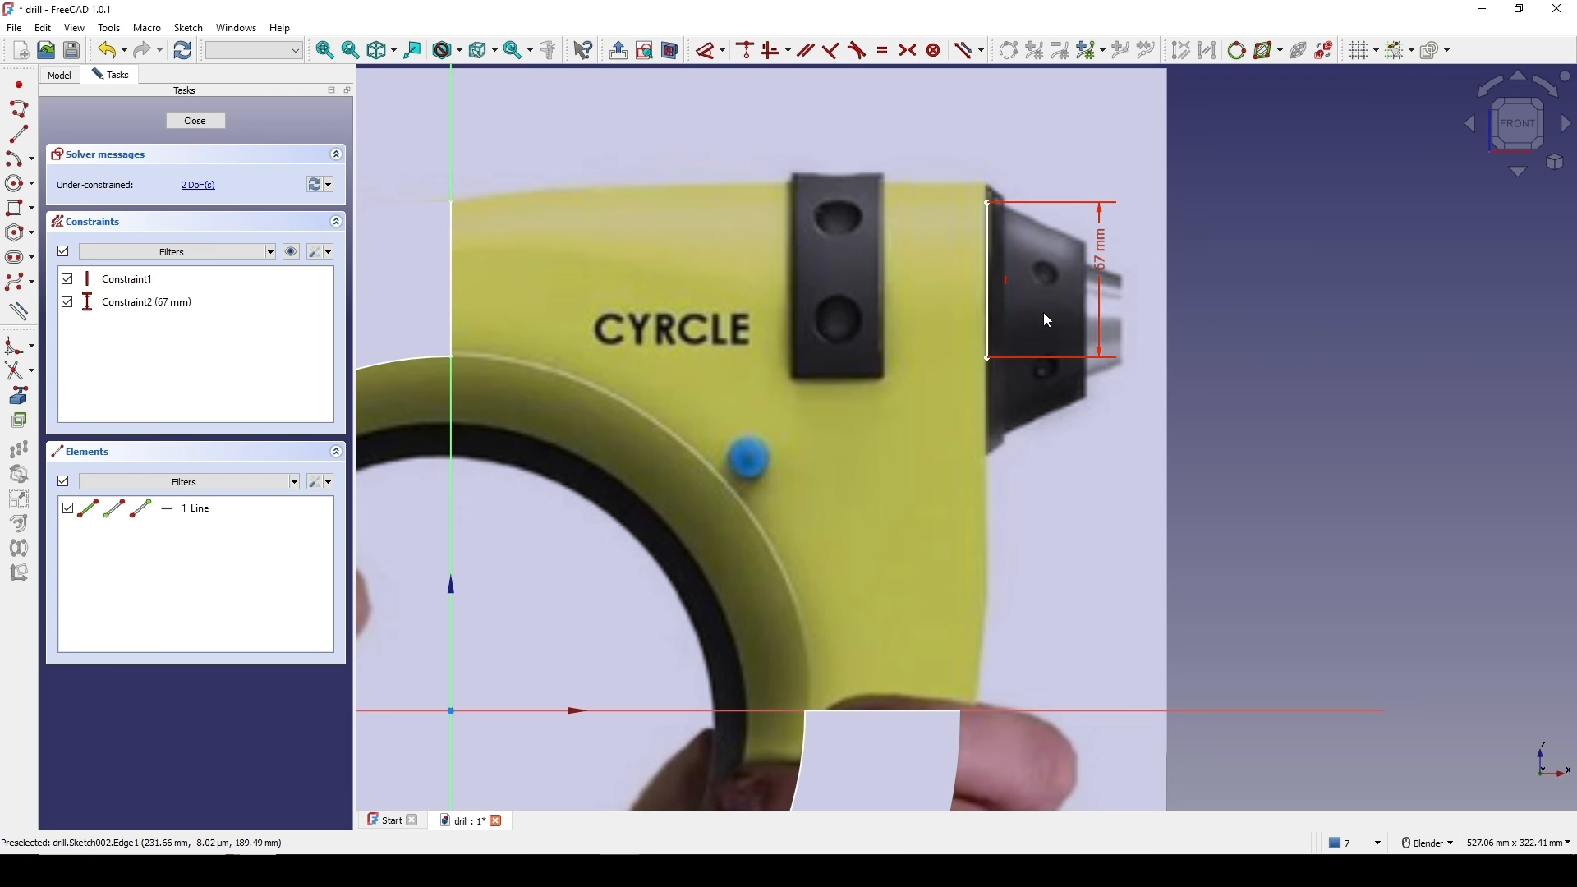
- Move the line's upper endpoint to the body's top corner and set its vertical distance from the origin to 227 mm
shift+middle_drag(978, 339, 974, 360)
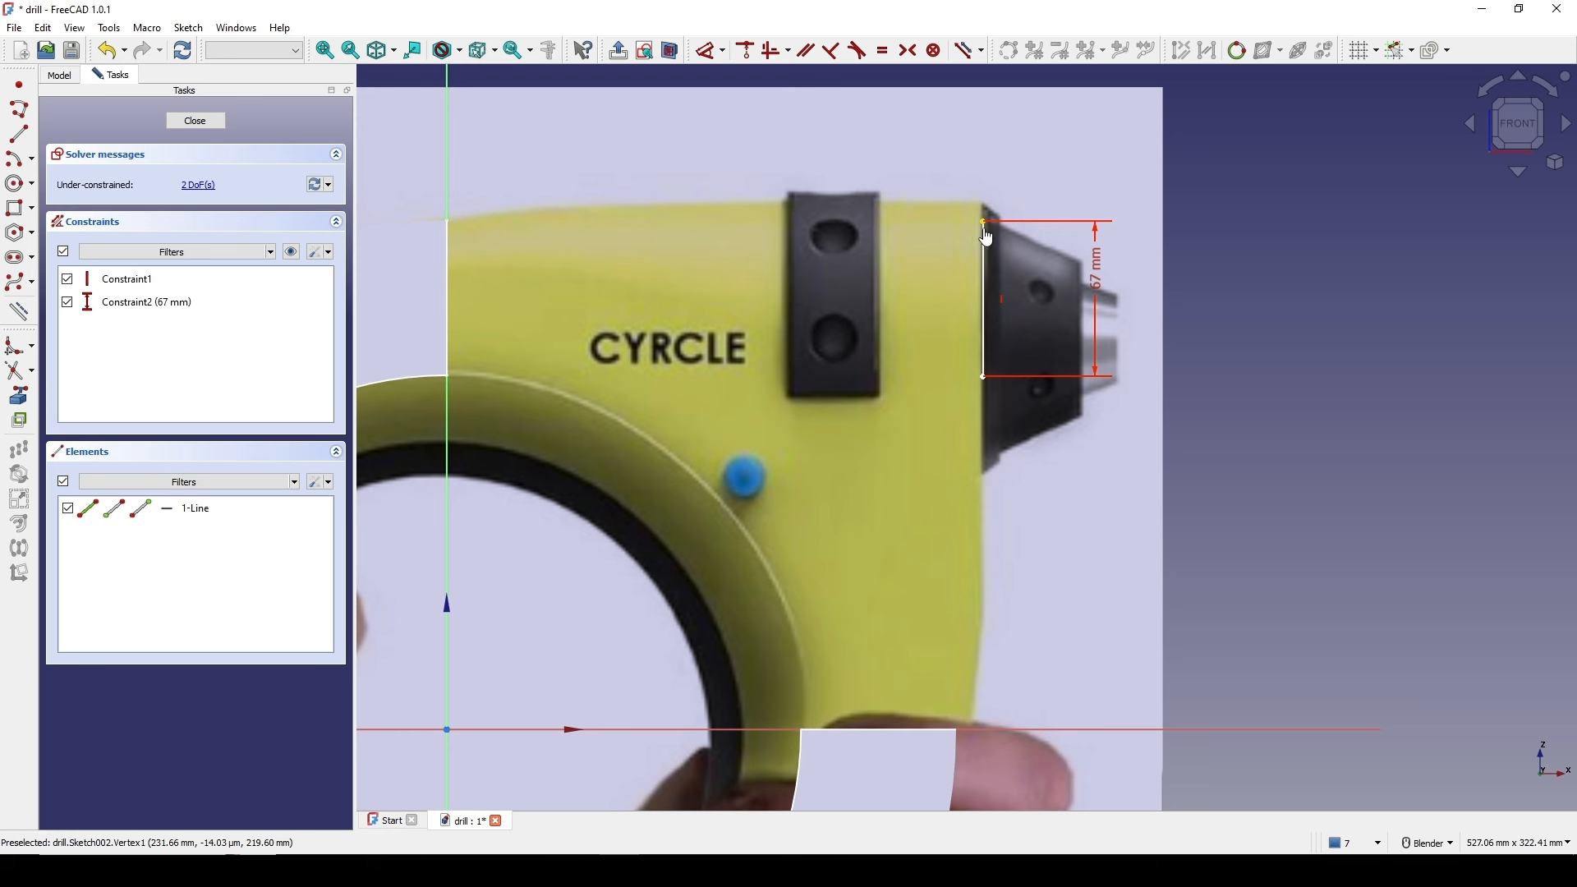
drag(983, 221, 982, 202)
click(983, 202)
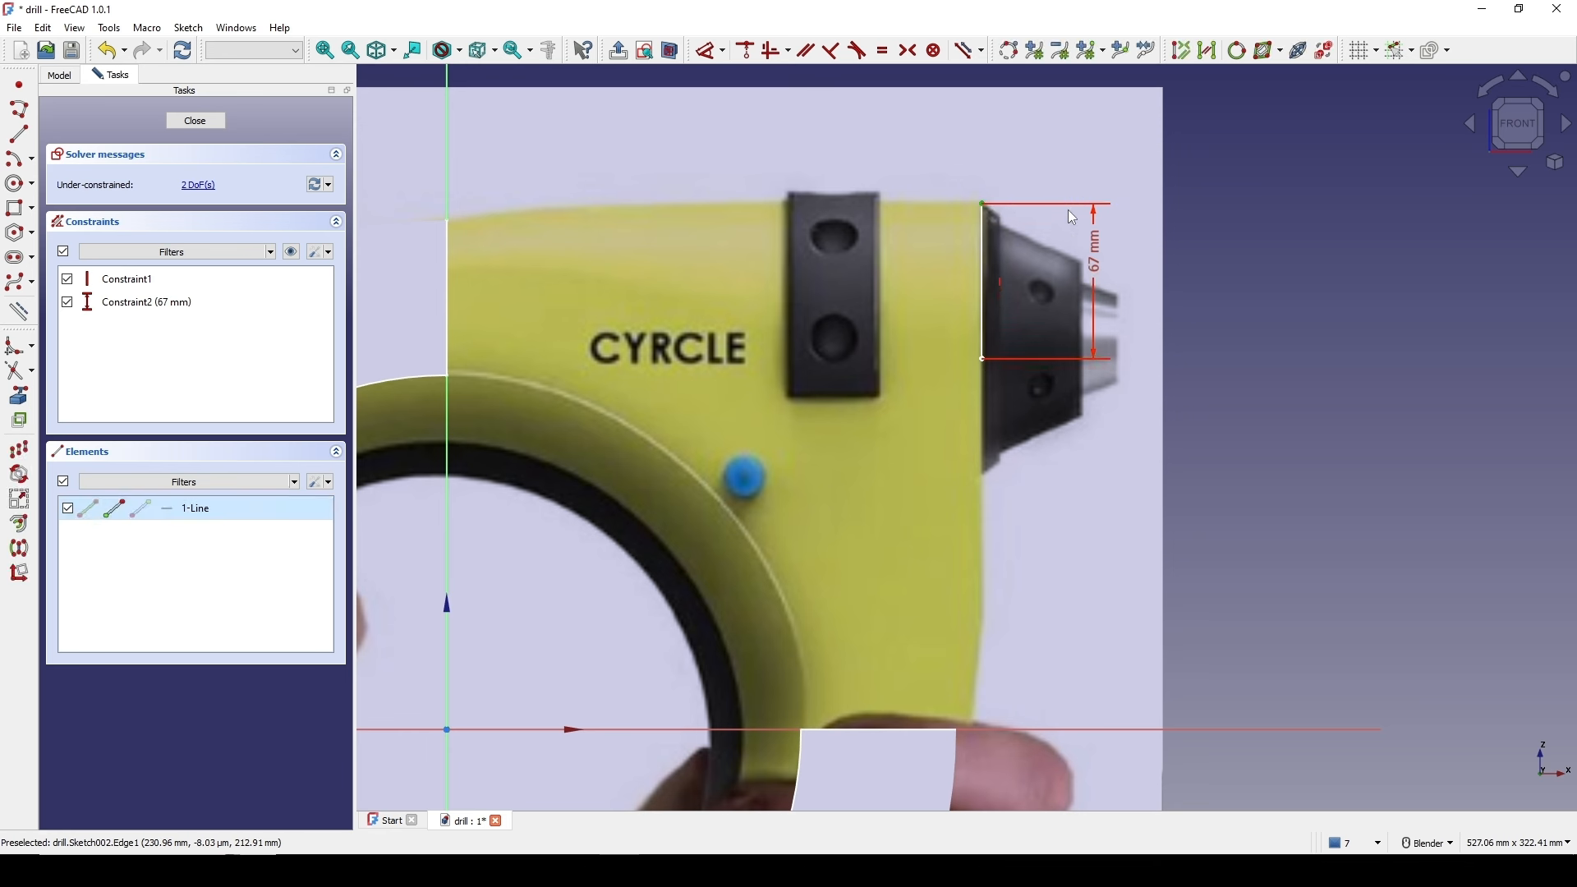
key(i)
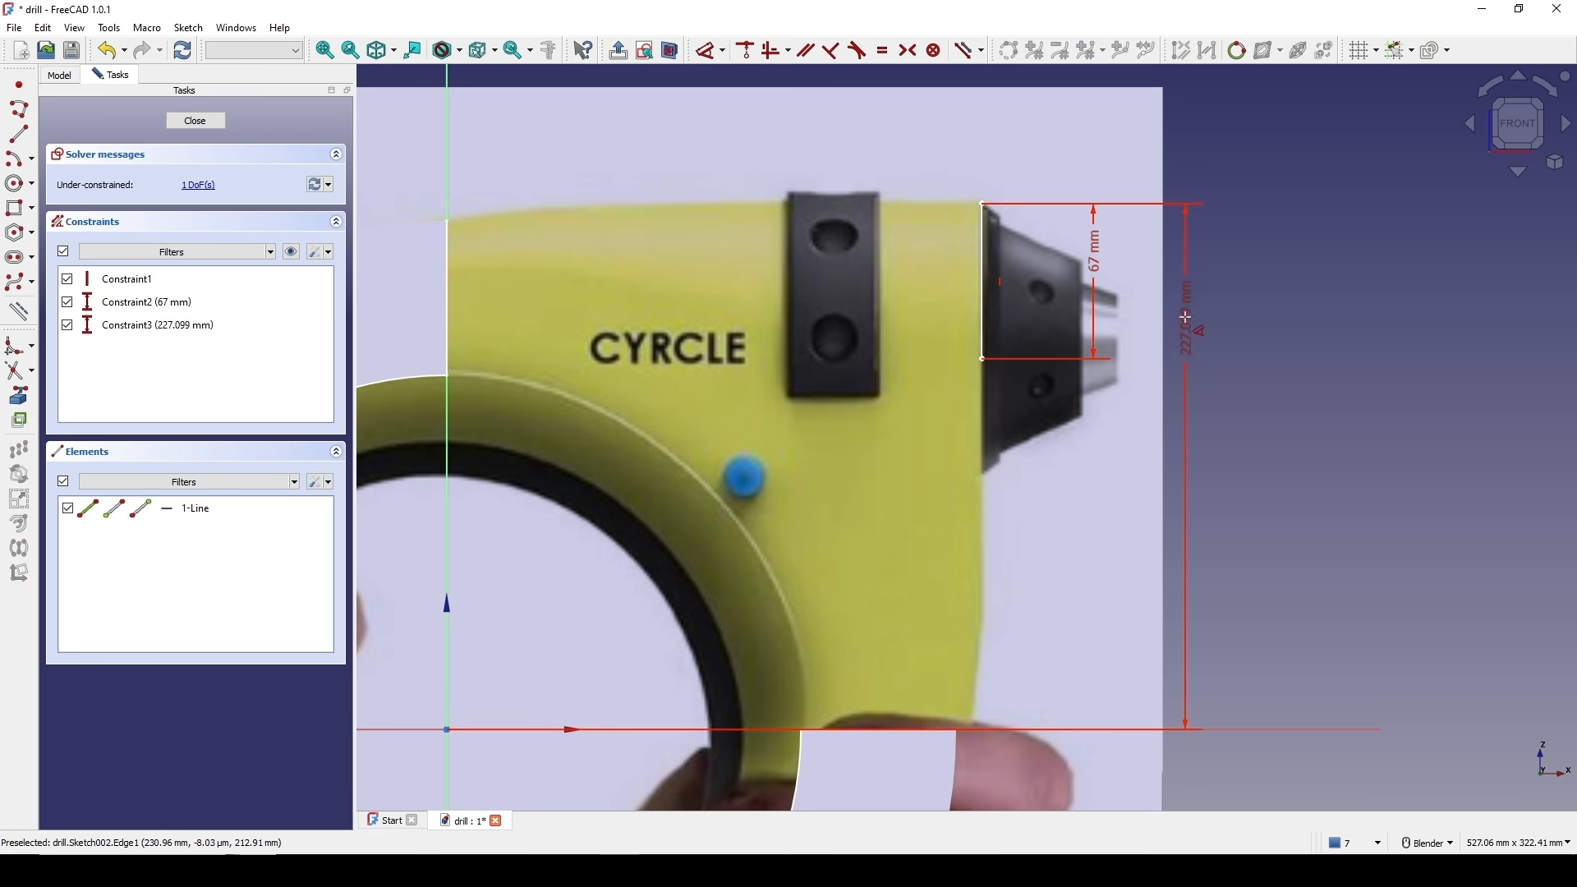
click(1186, 324)
text(227)
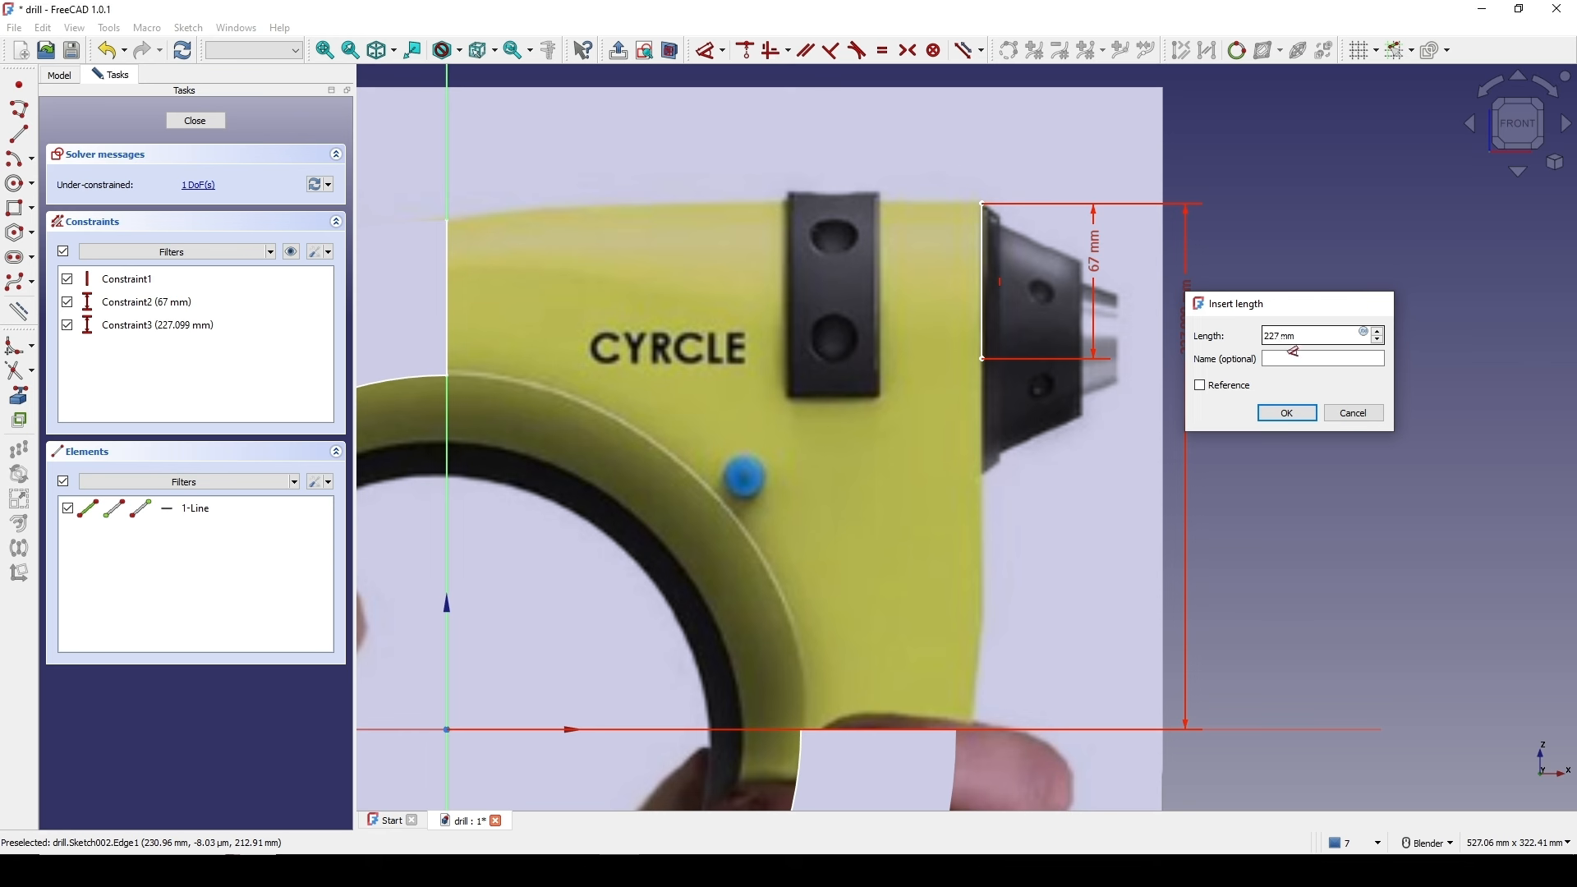
key(Return)
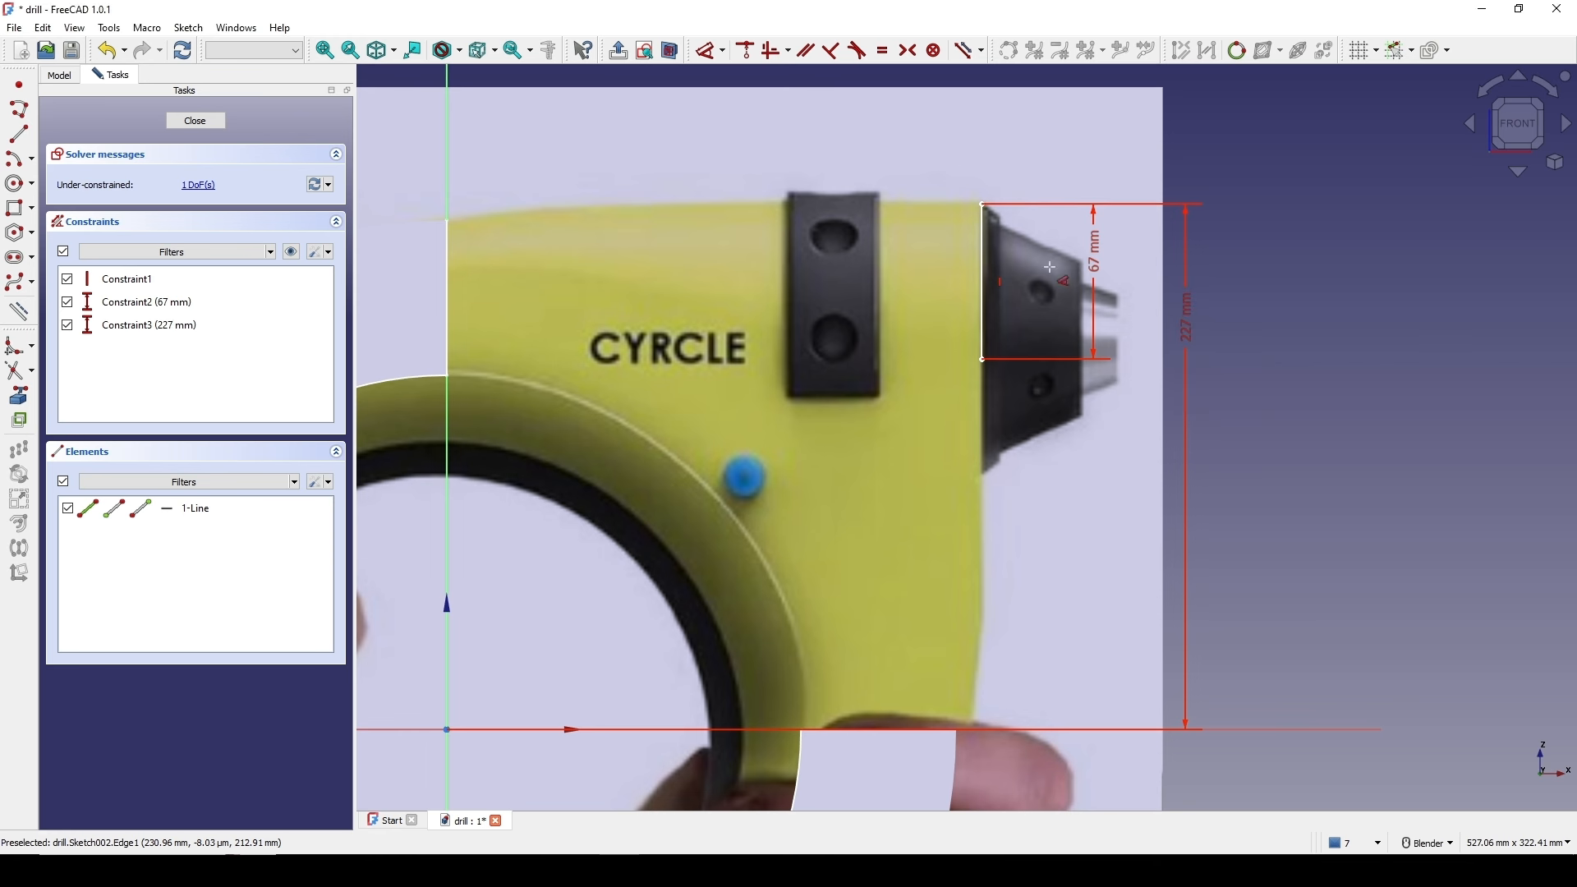
- Constrain the horizontal distance from the origin to the line's upper endpoint to 230 mm
click(971, 201)
scroll(972, 200, down, 5)
scroll(890, 204, up, 1)
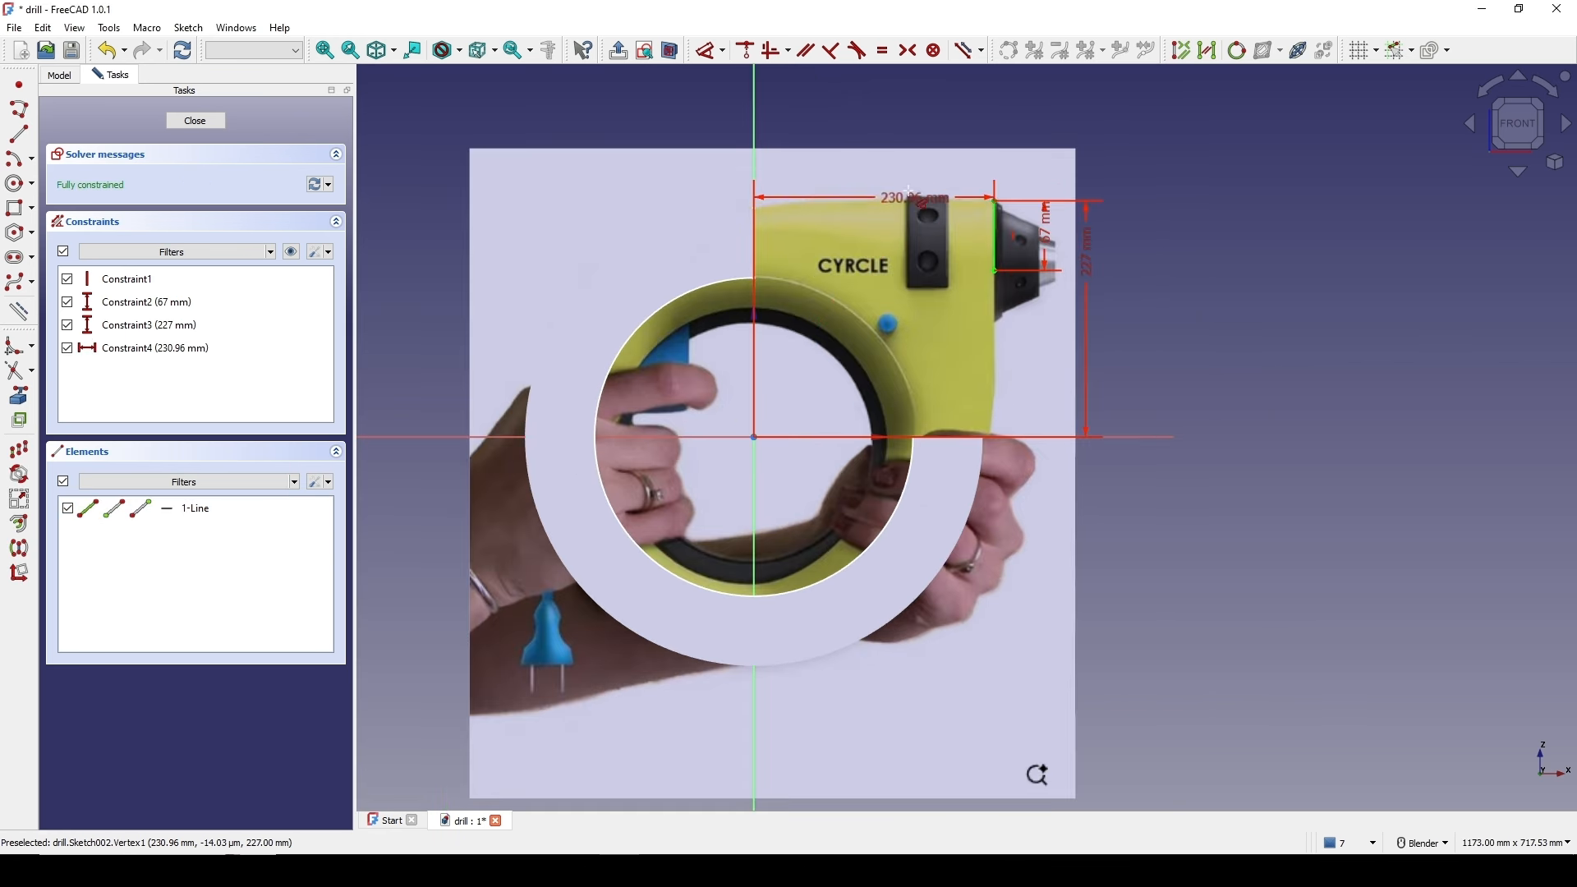
click(892, 112)
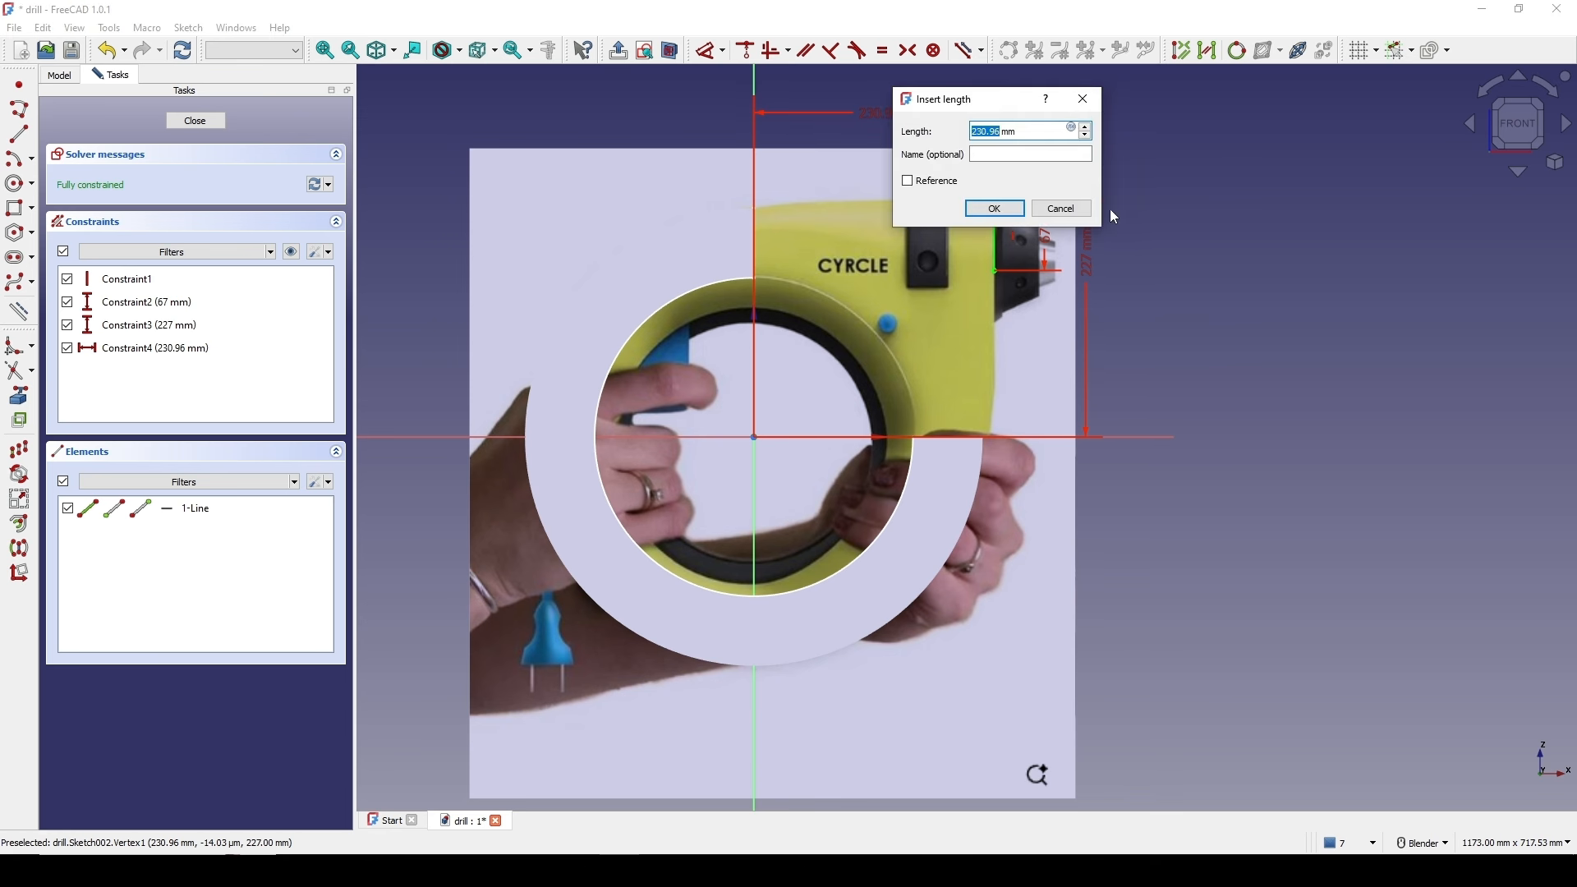
text(23)
text(0)
key(Return)
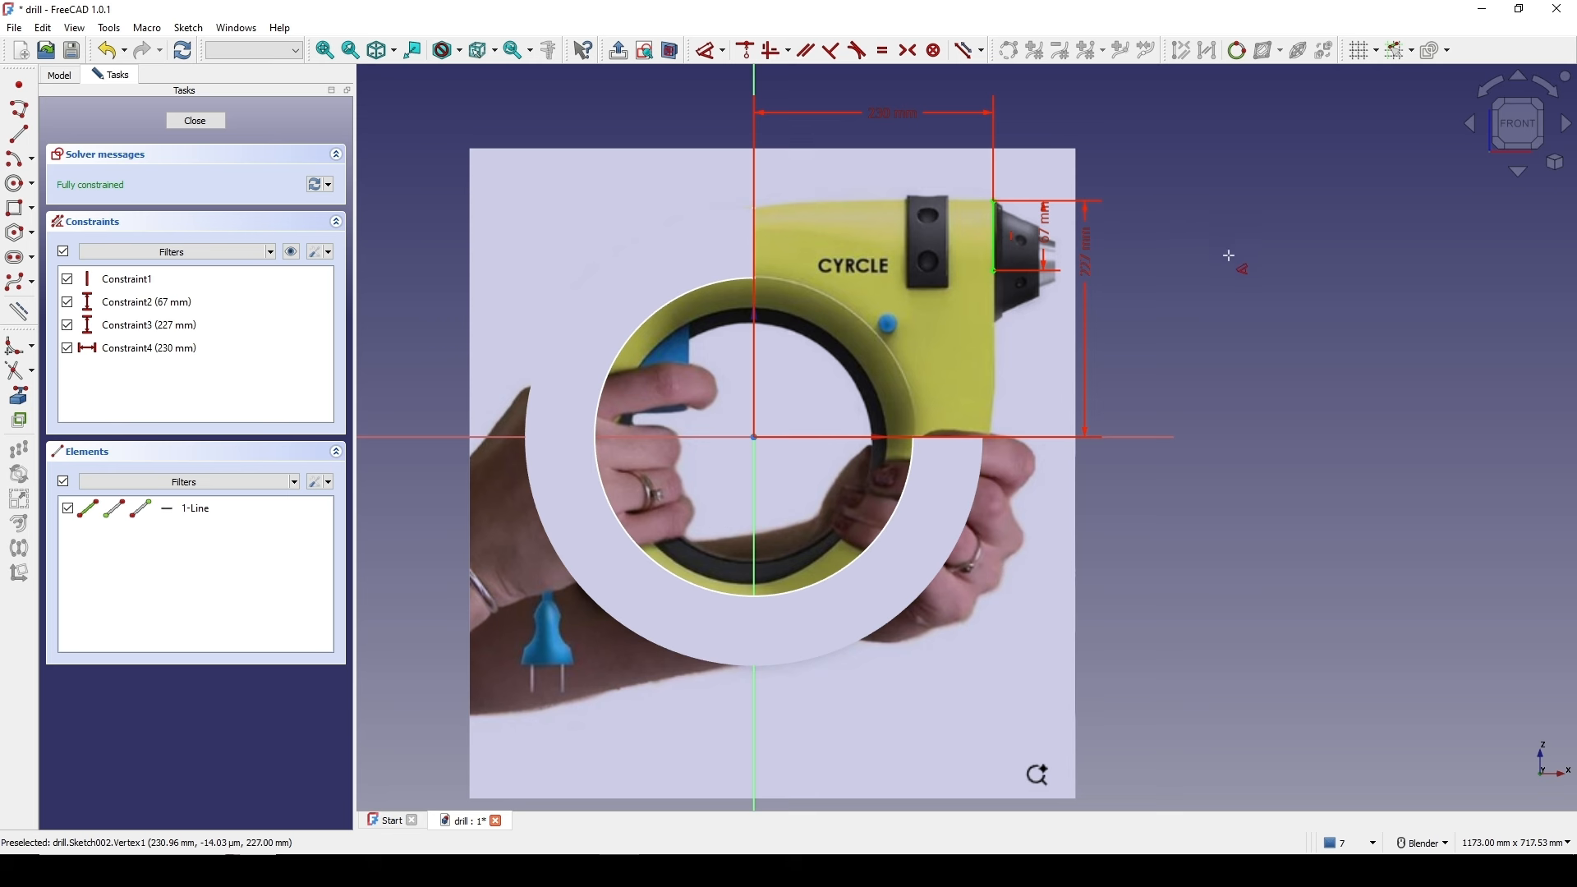
- Reposition the 230 mm horizontal dimension closer to the drill body, and close the sketch
scroll(1158, 258, up, 1)
scroll(1158, 258, up, 1)
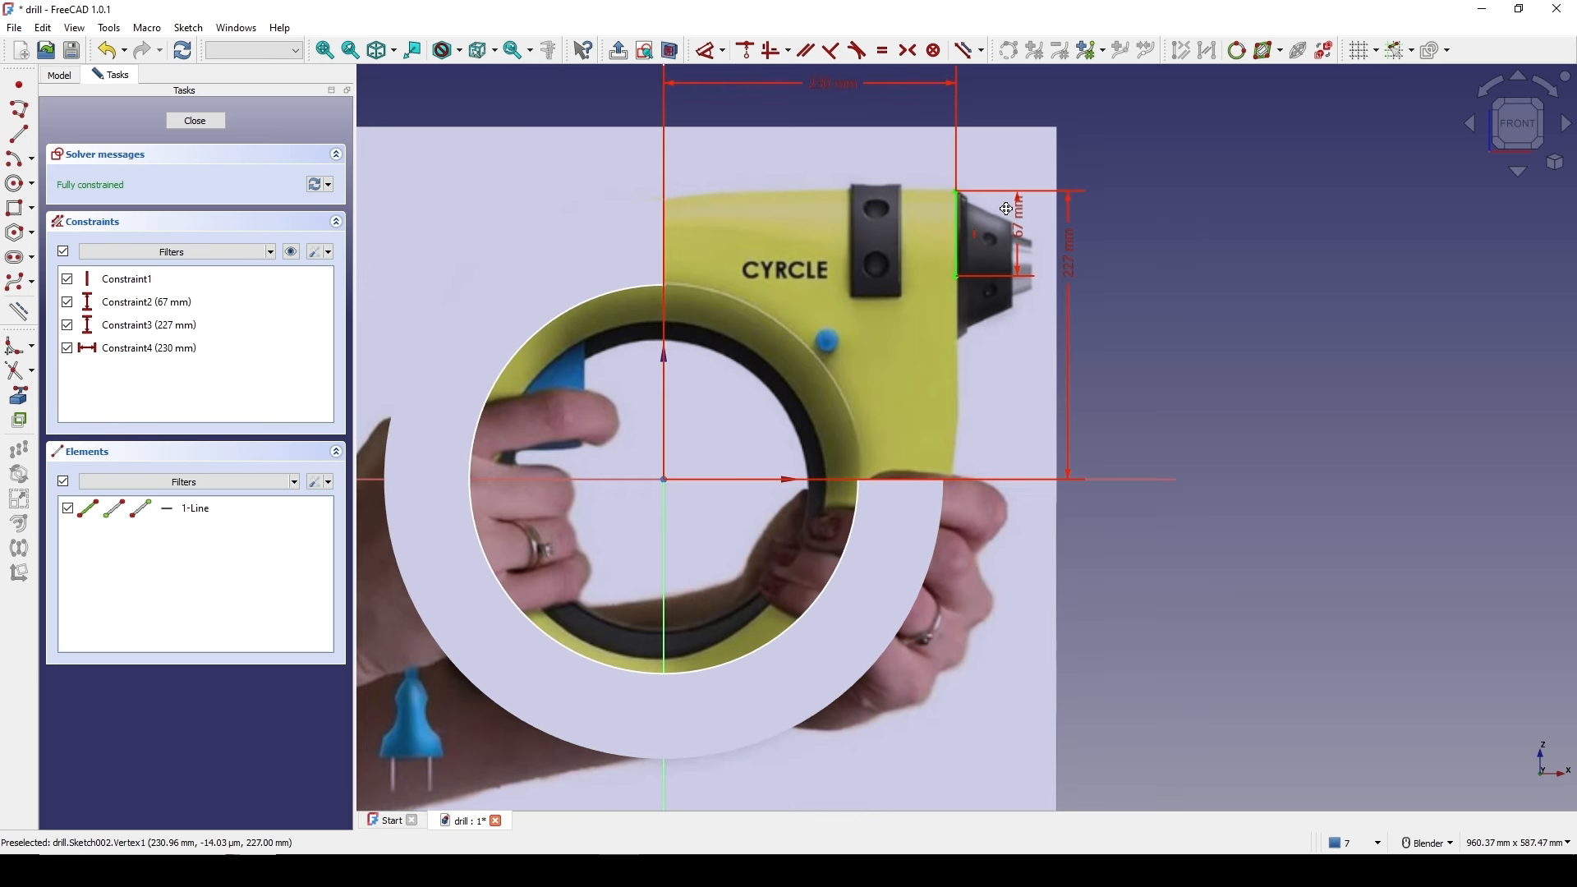
shift+middle_drag(1006, 208, 1049, 332)
scroll(1049, 331, up, 1)
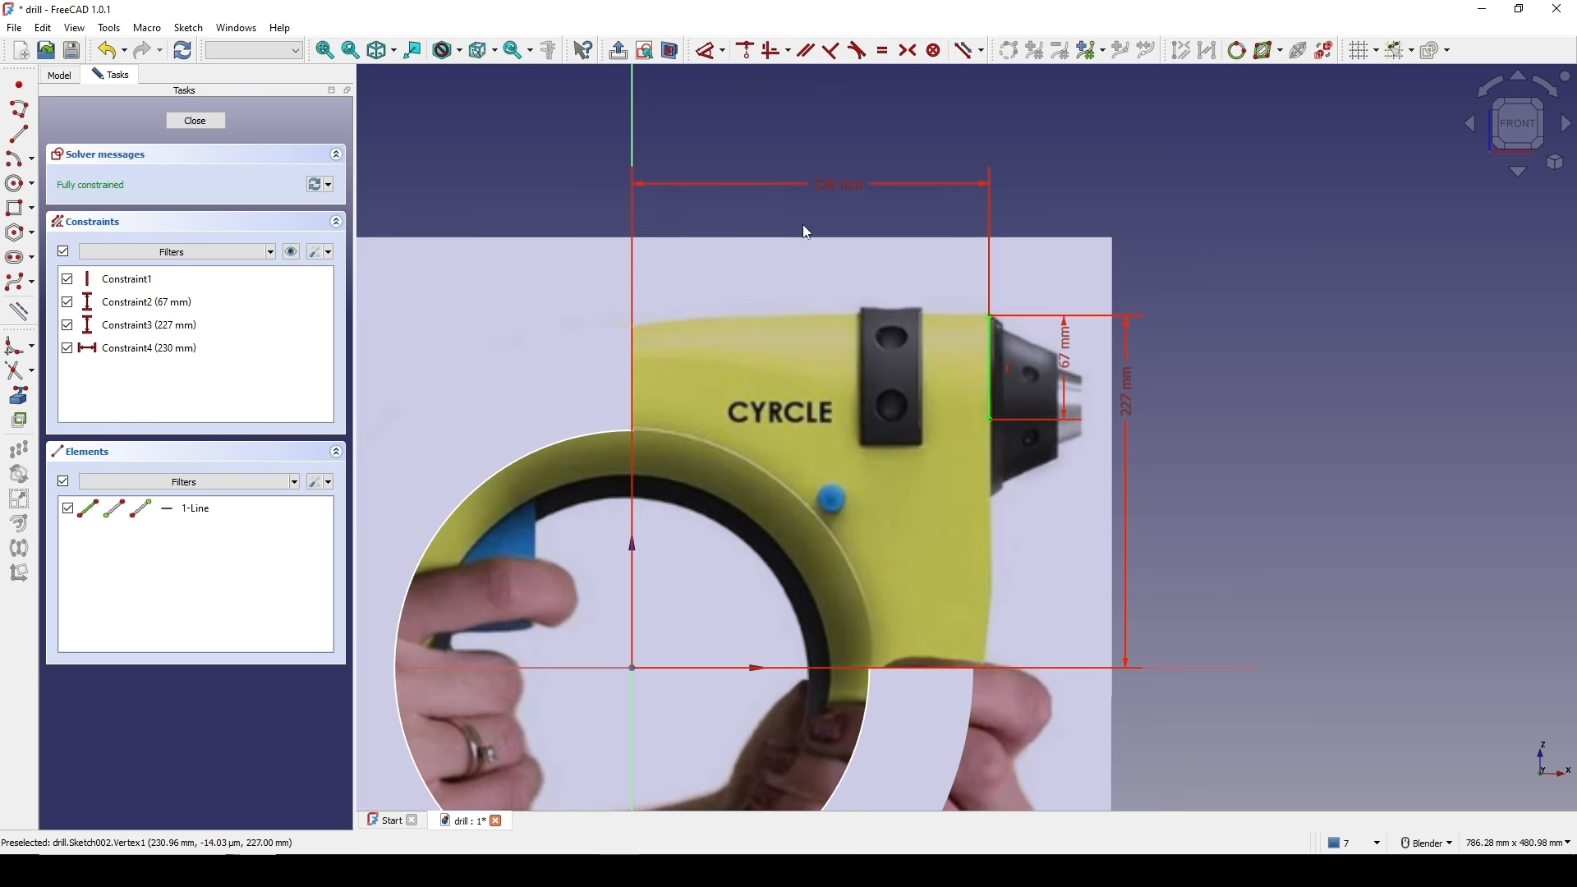
drag(830, 194, 820, 204)
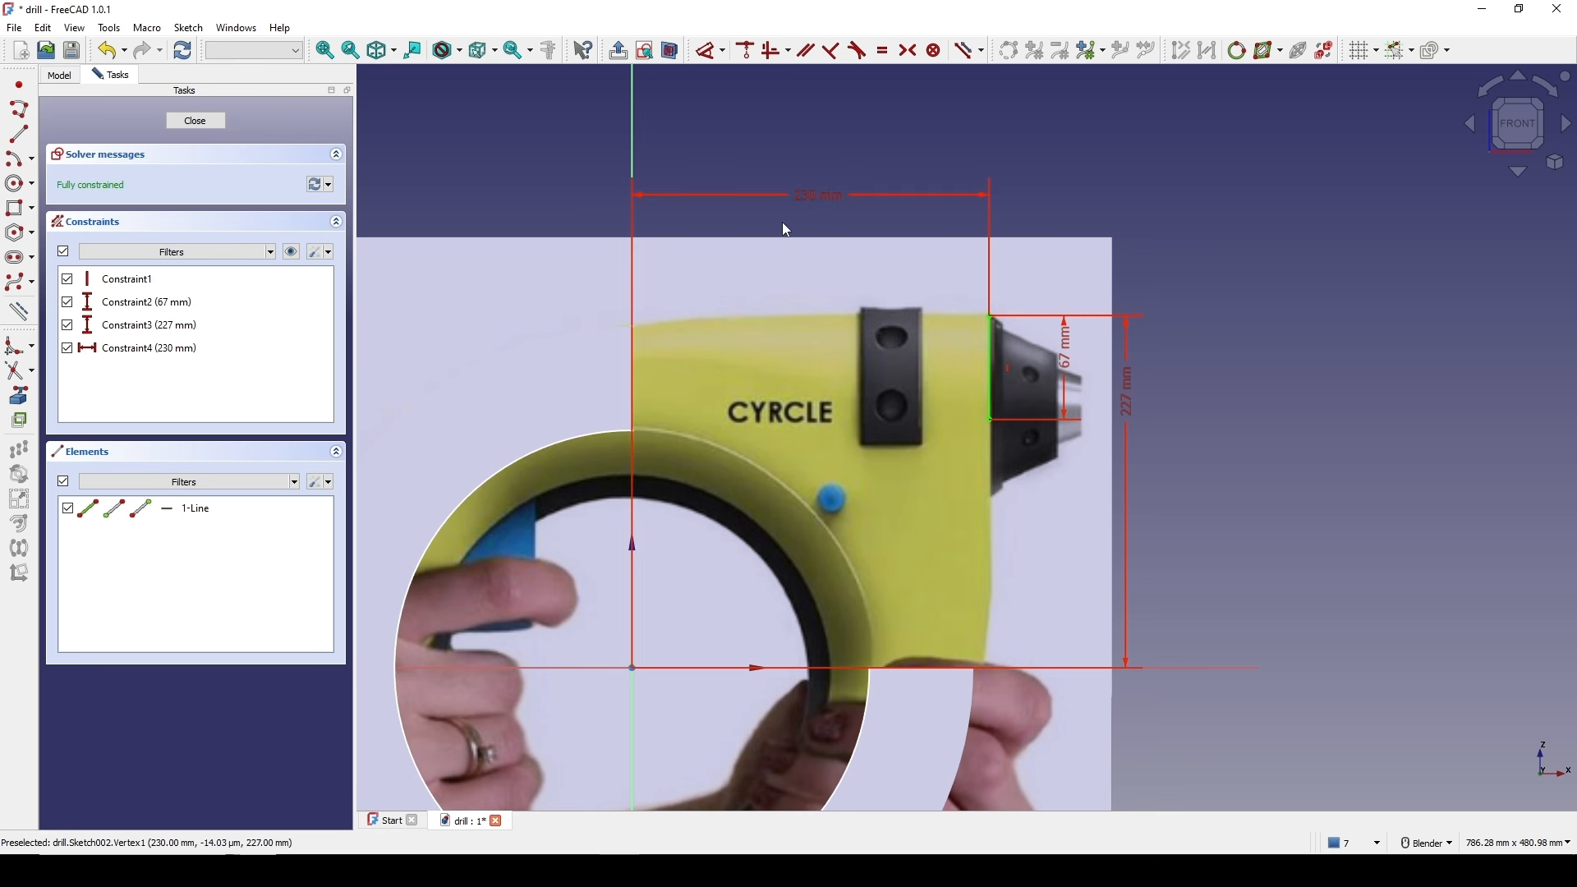
drag(811, 200, 803, 212)
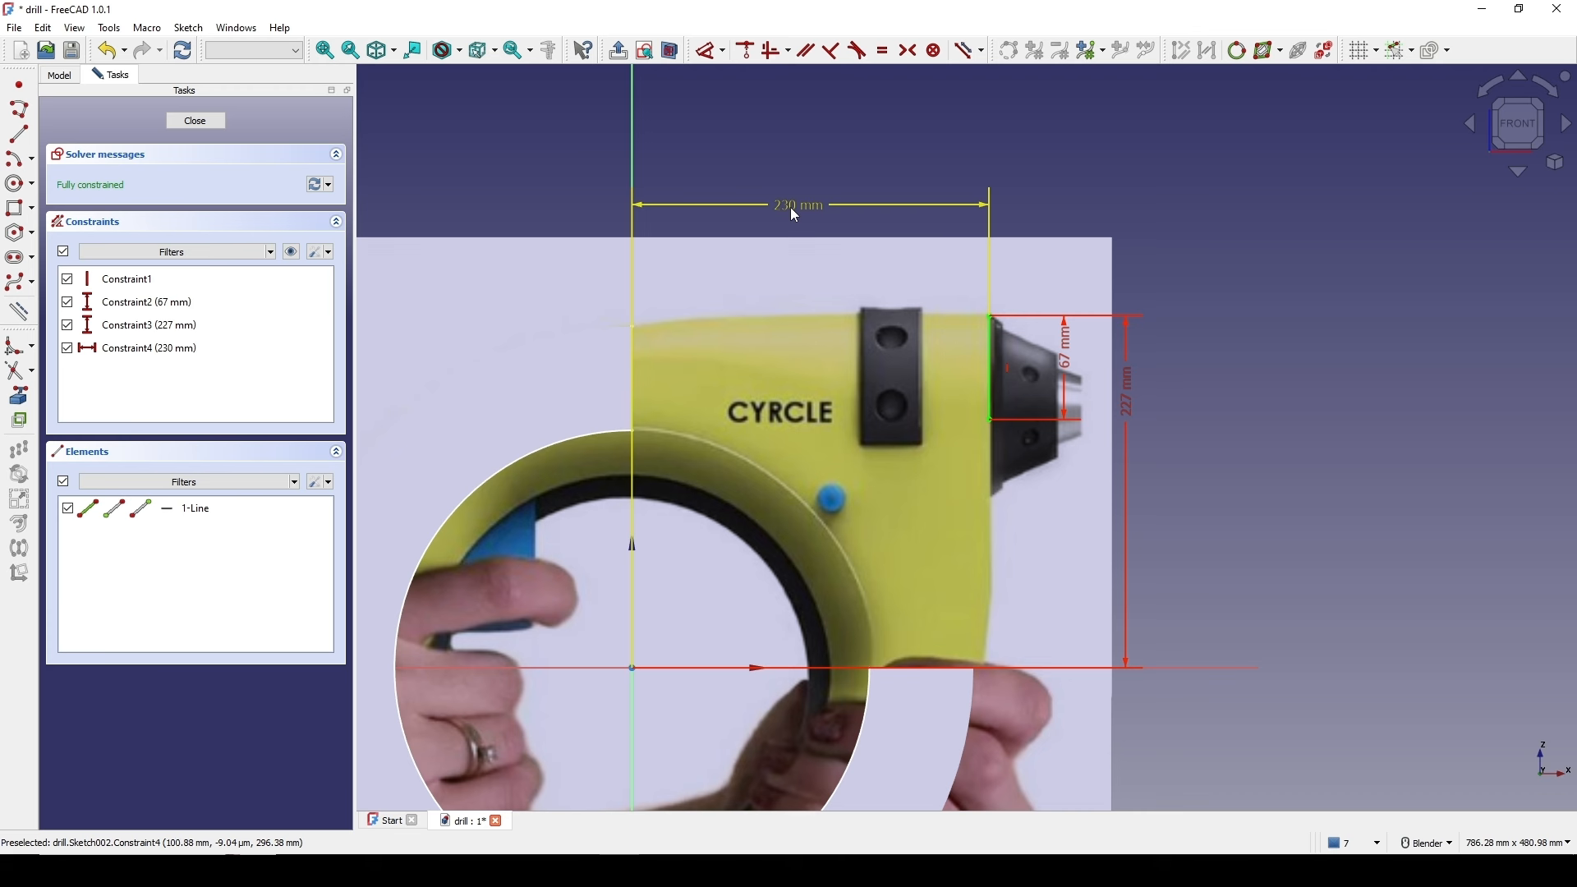
scroll(898, 284, down, 3)
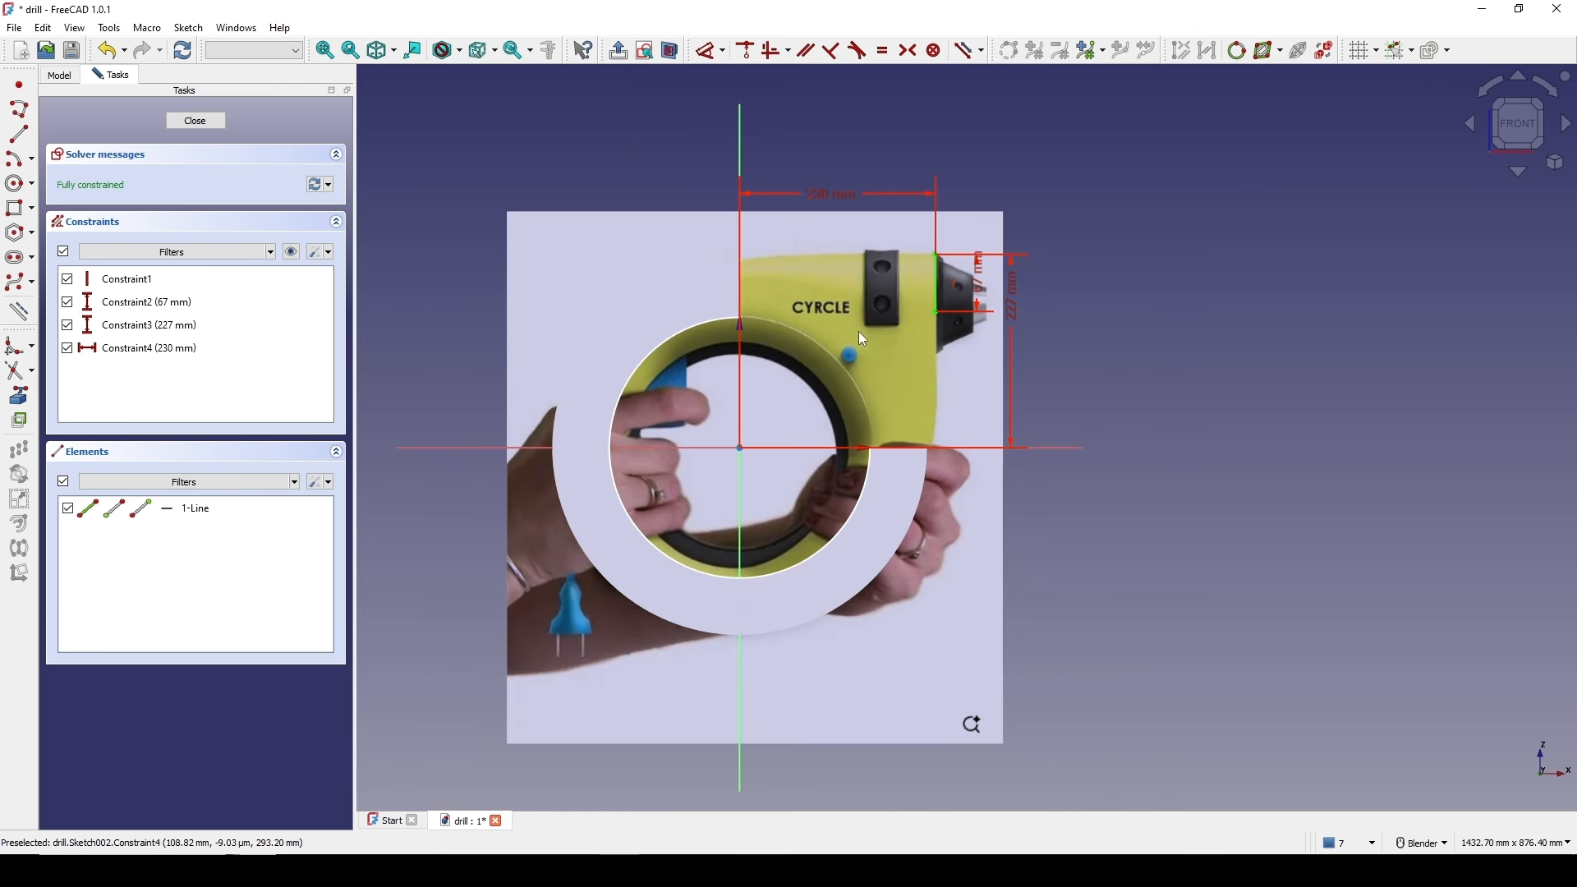
click(194, 121)
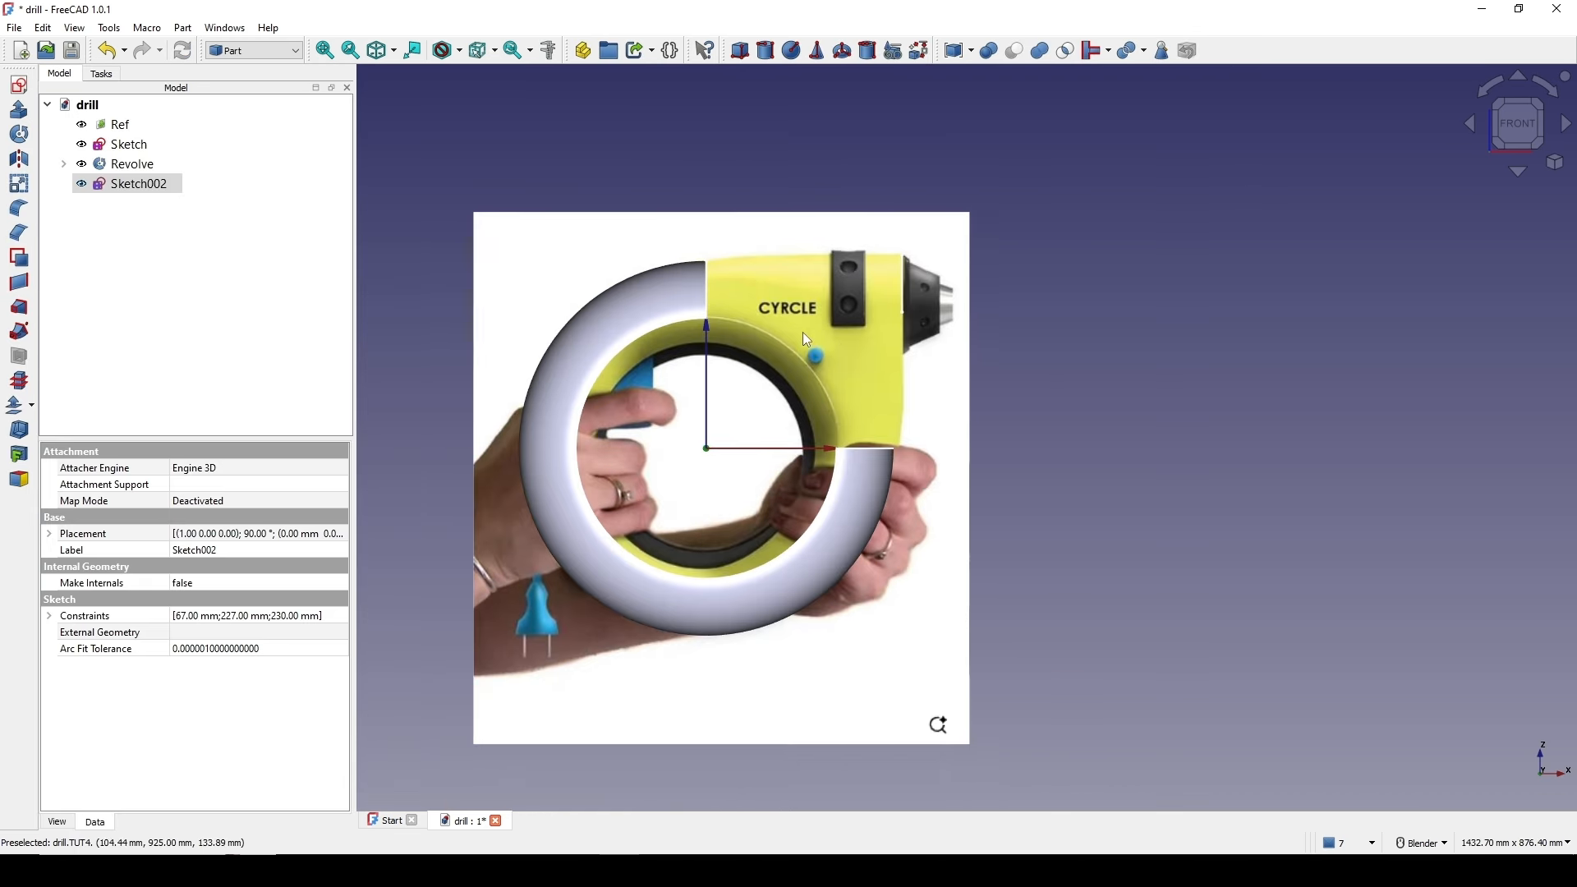
- Create a sketch on the YZ plane with an offset of 230 mm, in line with the chuck-side vertical line
click(752, 255)
scroll(955, 449, down, 3)
middle_drag(943, 500, 821, 563)
scroll(821, 564, up, 2)
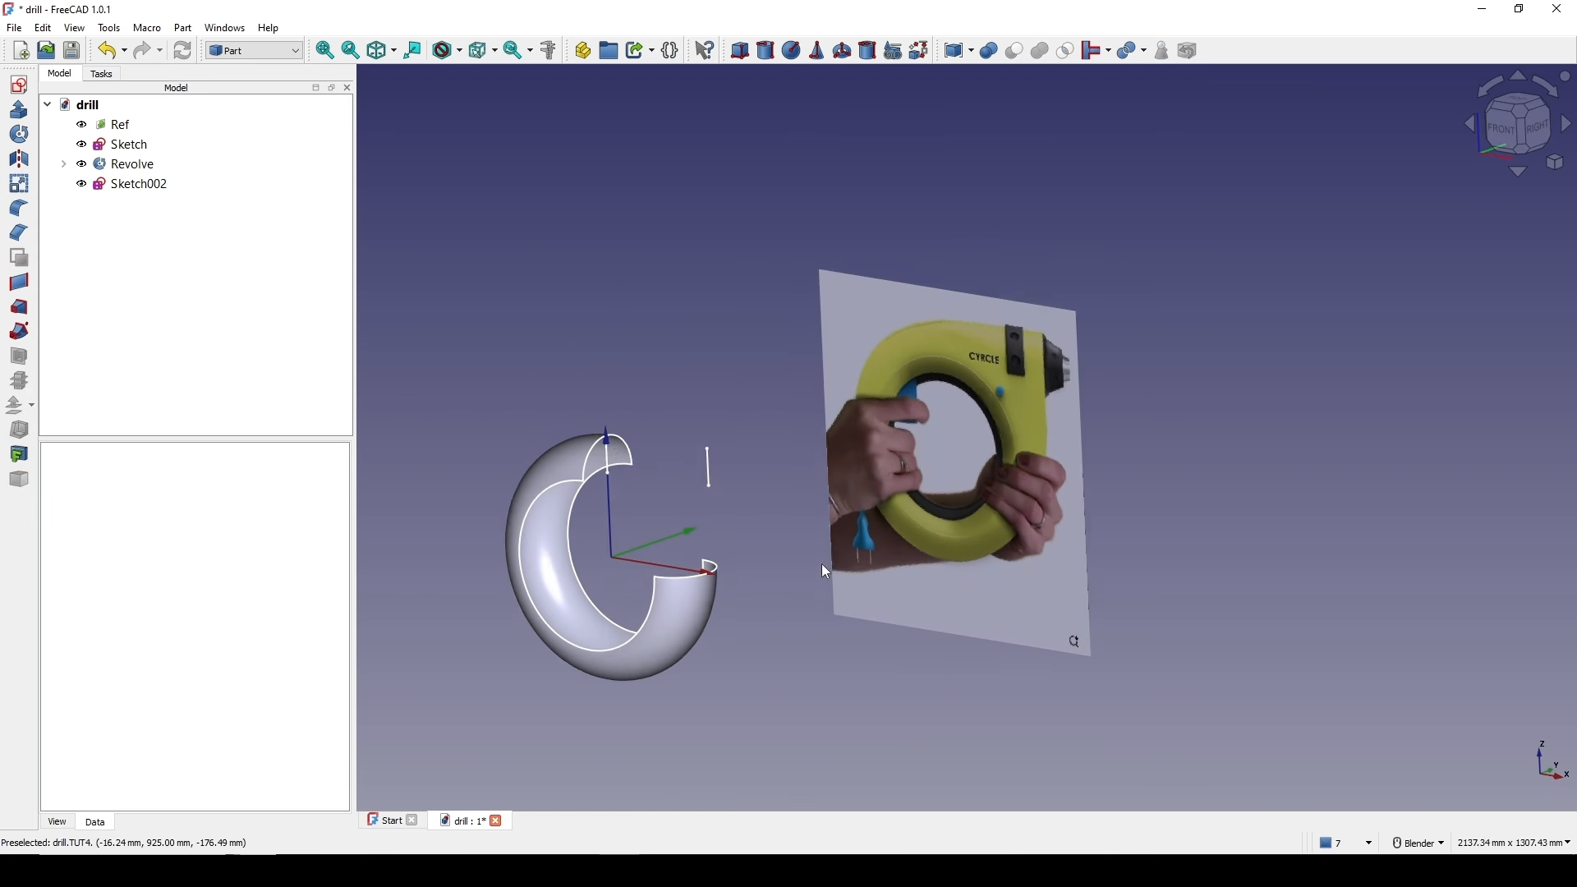
shift+middle_drag(625, 320, 694, 283)
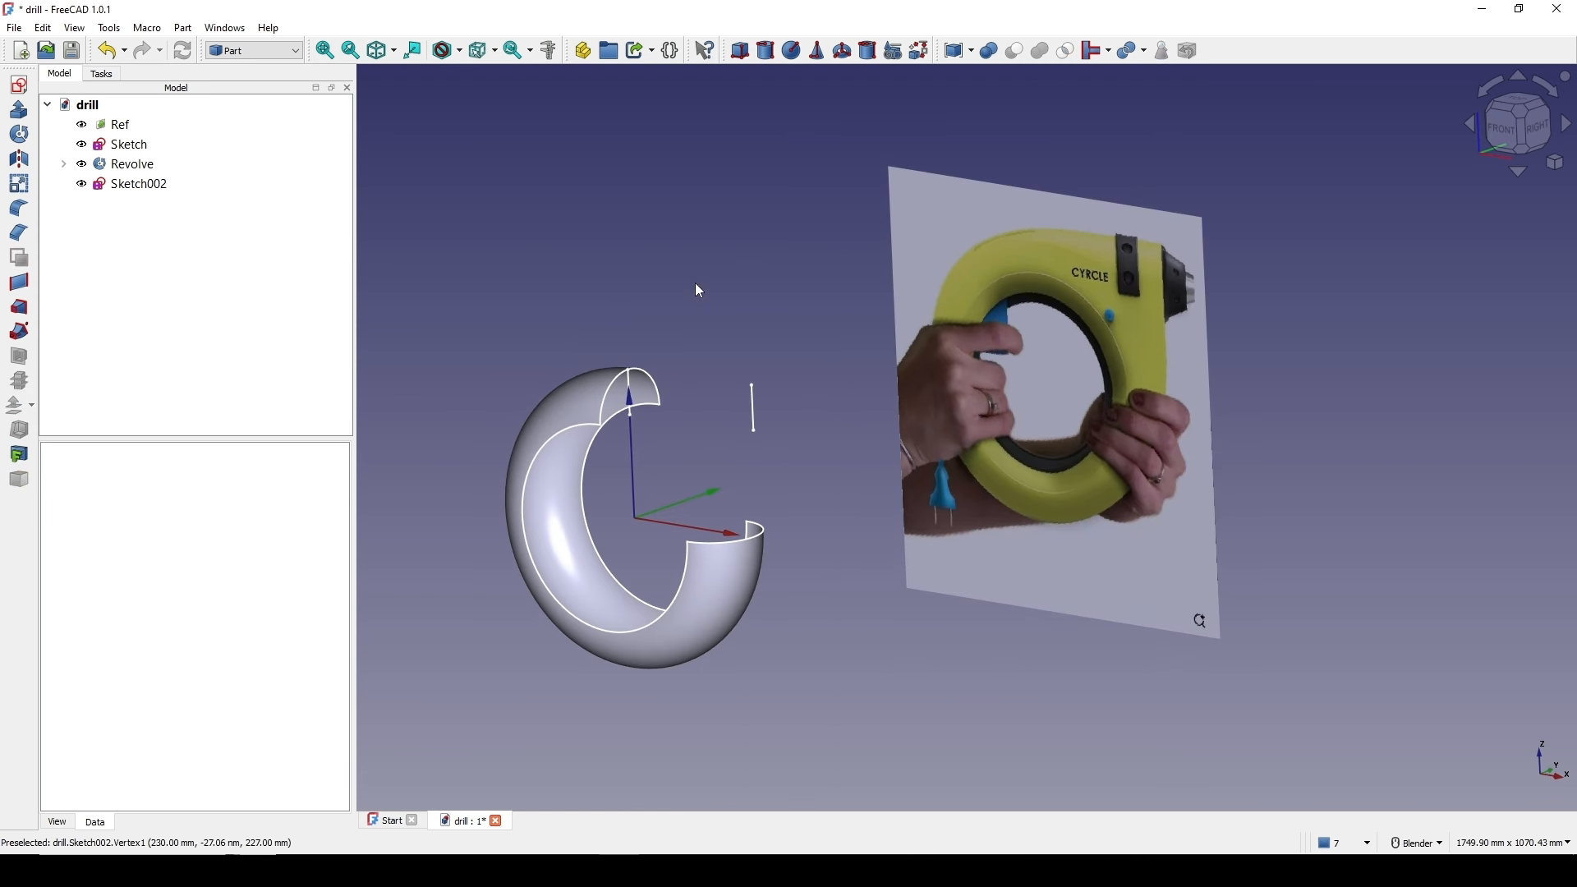
click(19, 85)
click(737, 427)
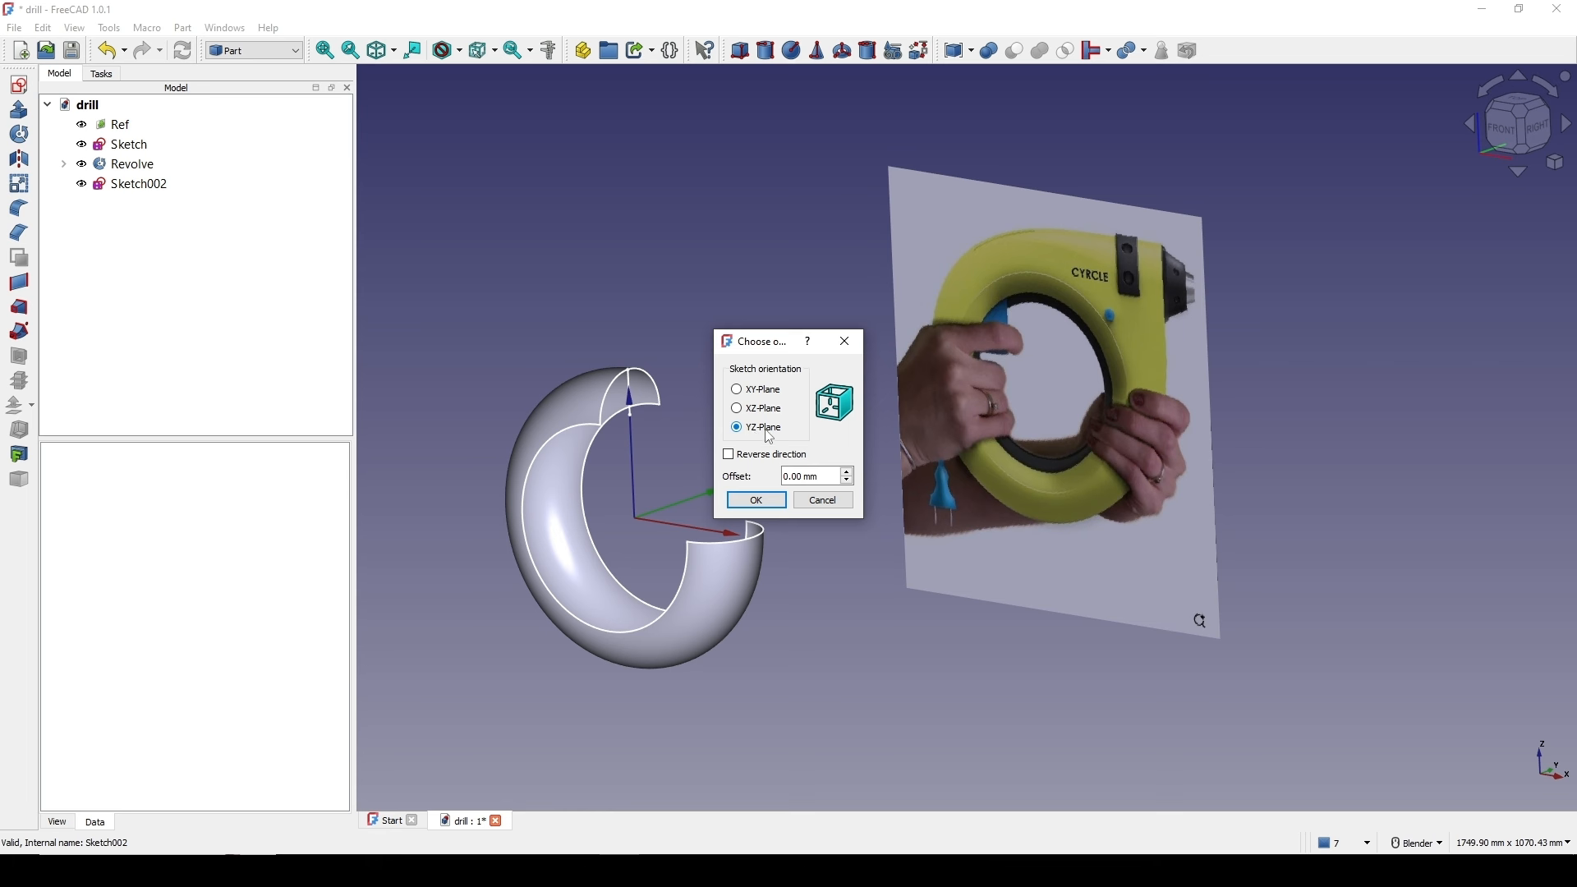
triple_click(825, 478)
text(230)
click(759, 497)
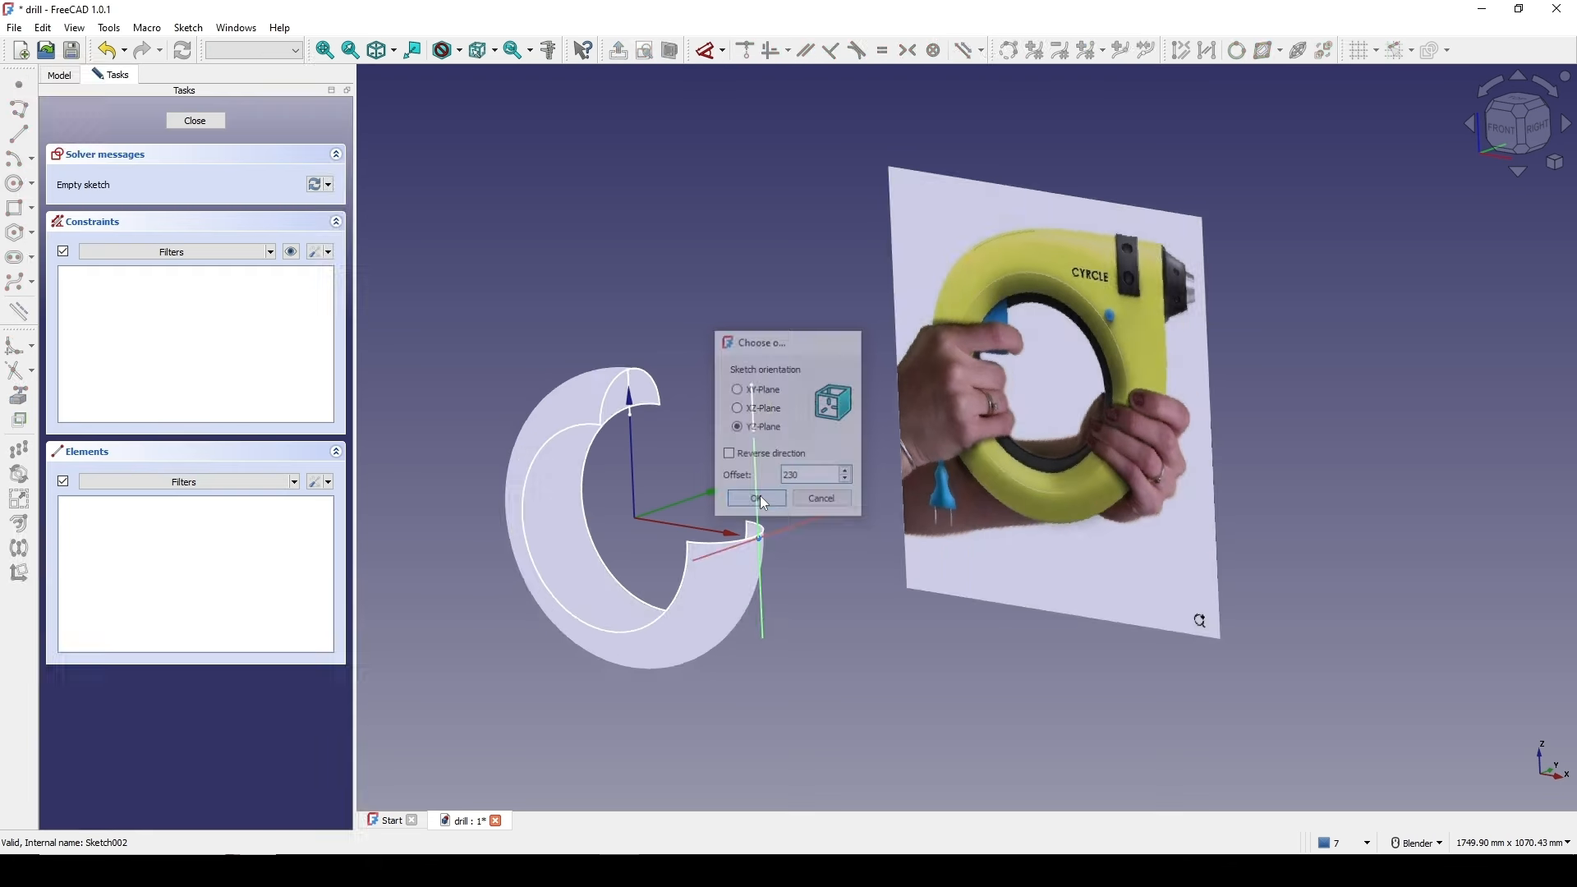
- Bring the 67 mm vertical line into the new sketch as external geometry
scroll(929, 466, up, 3)
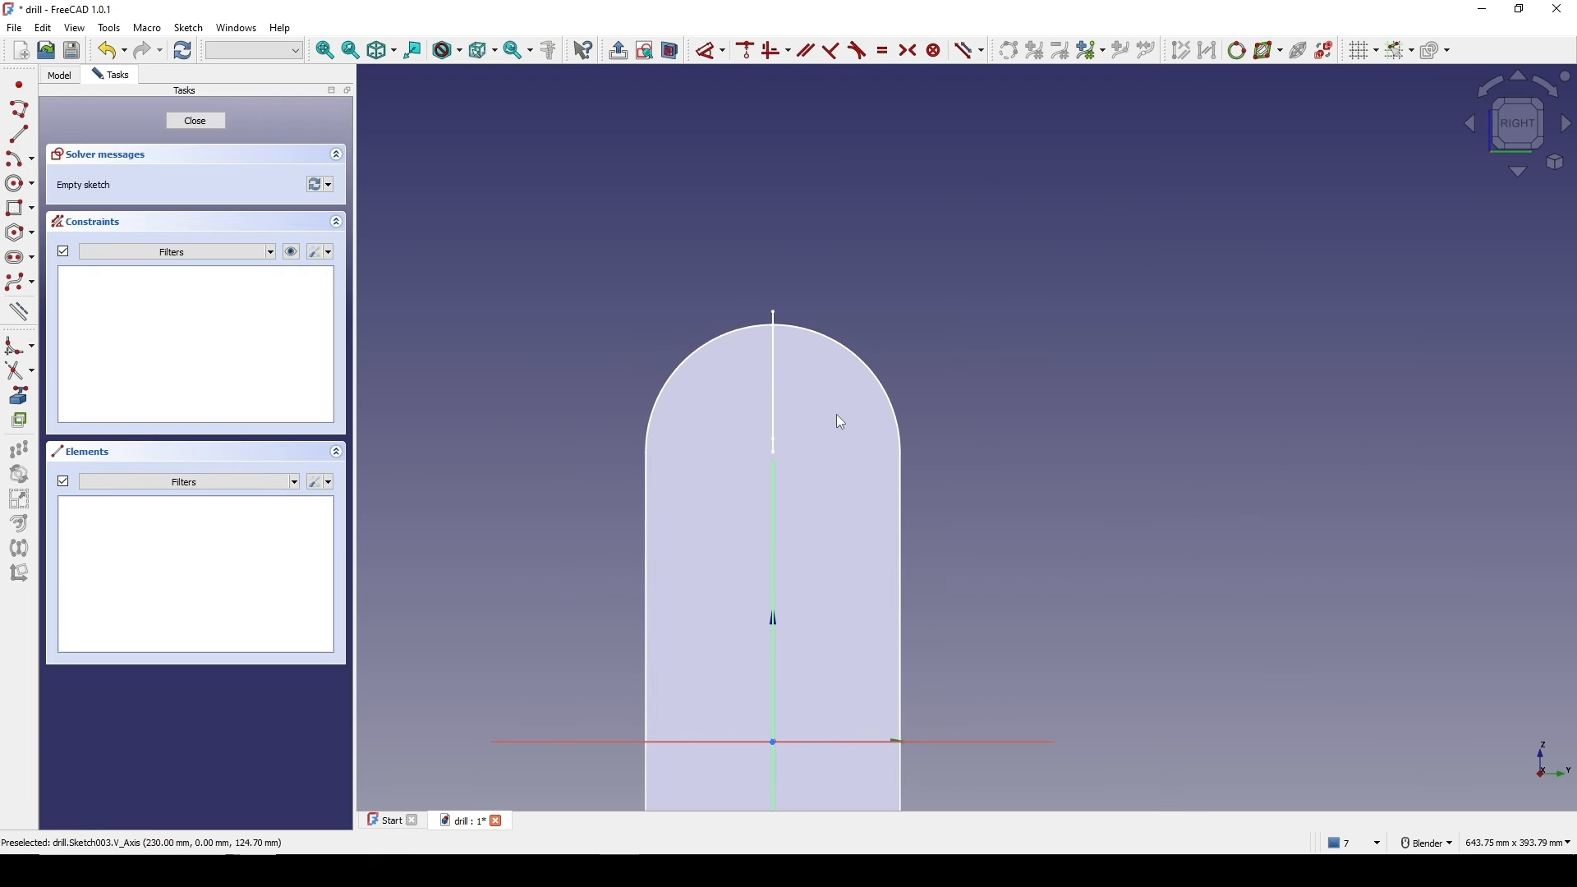
scroll(788, 398, down, 1)
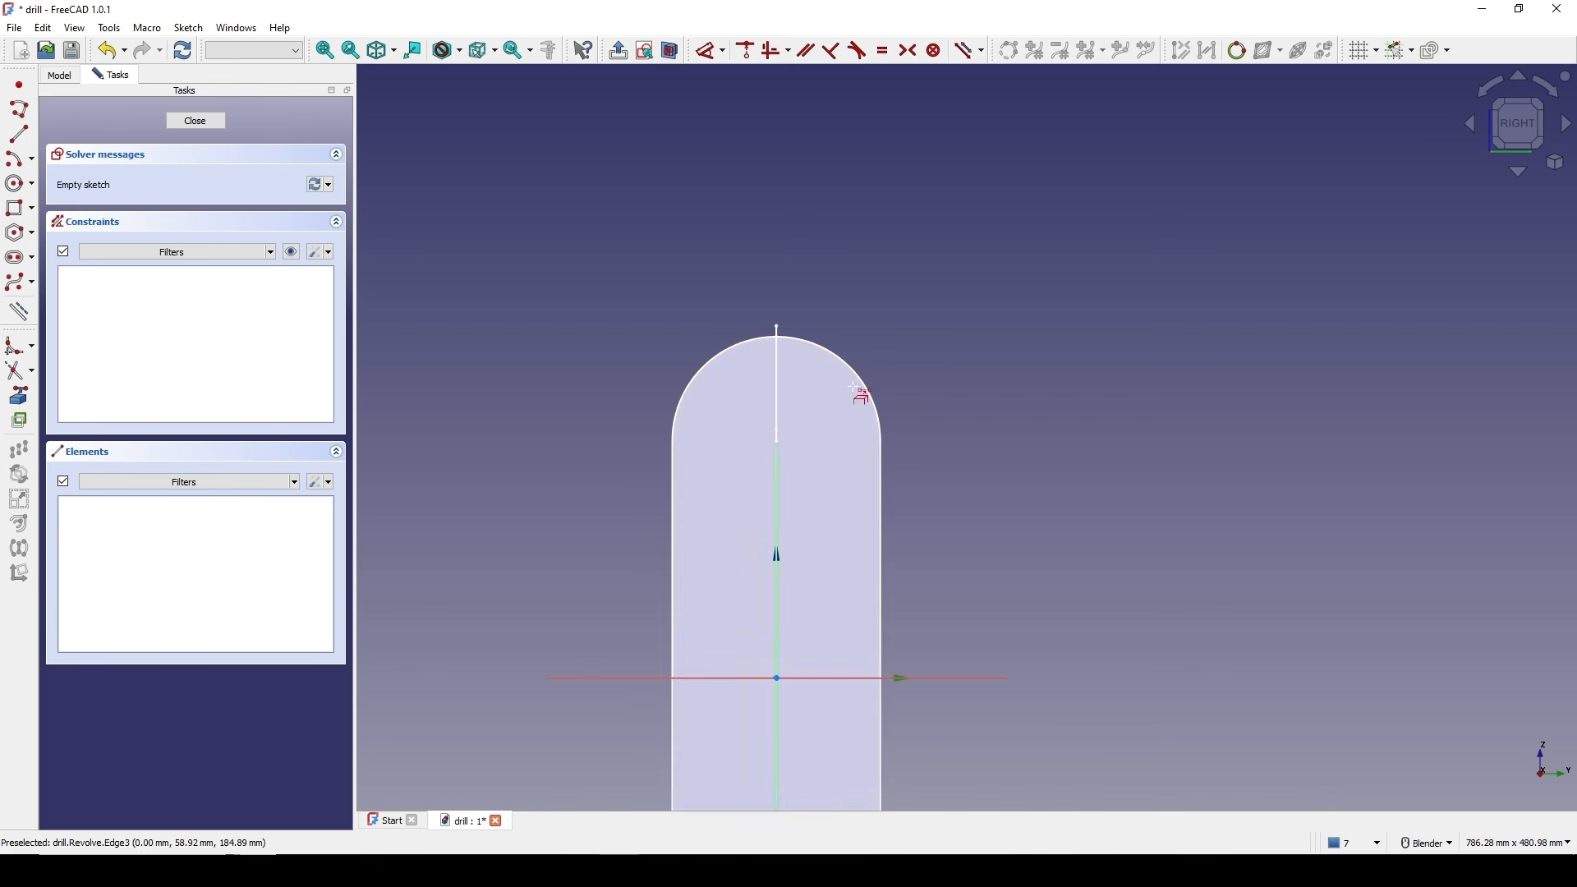
mouse_move(780, 400)
middle_down()
mouse_move(887, 404)
mouse_move(936, 426)
mouse_move(880, 371)
middle_up()
click(829, 354)
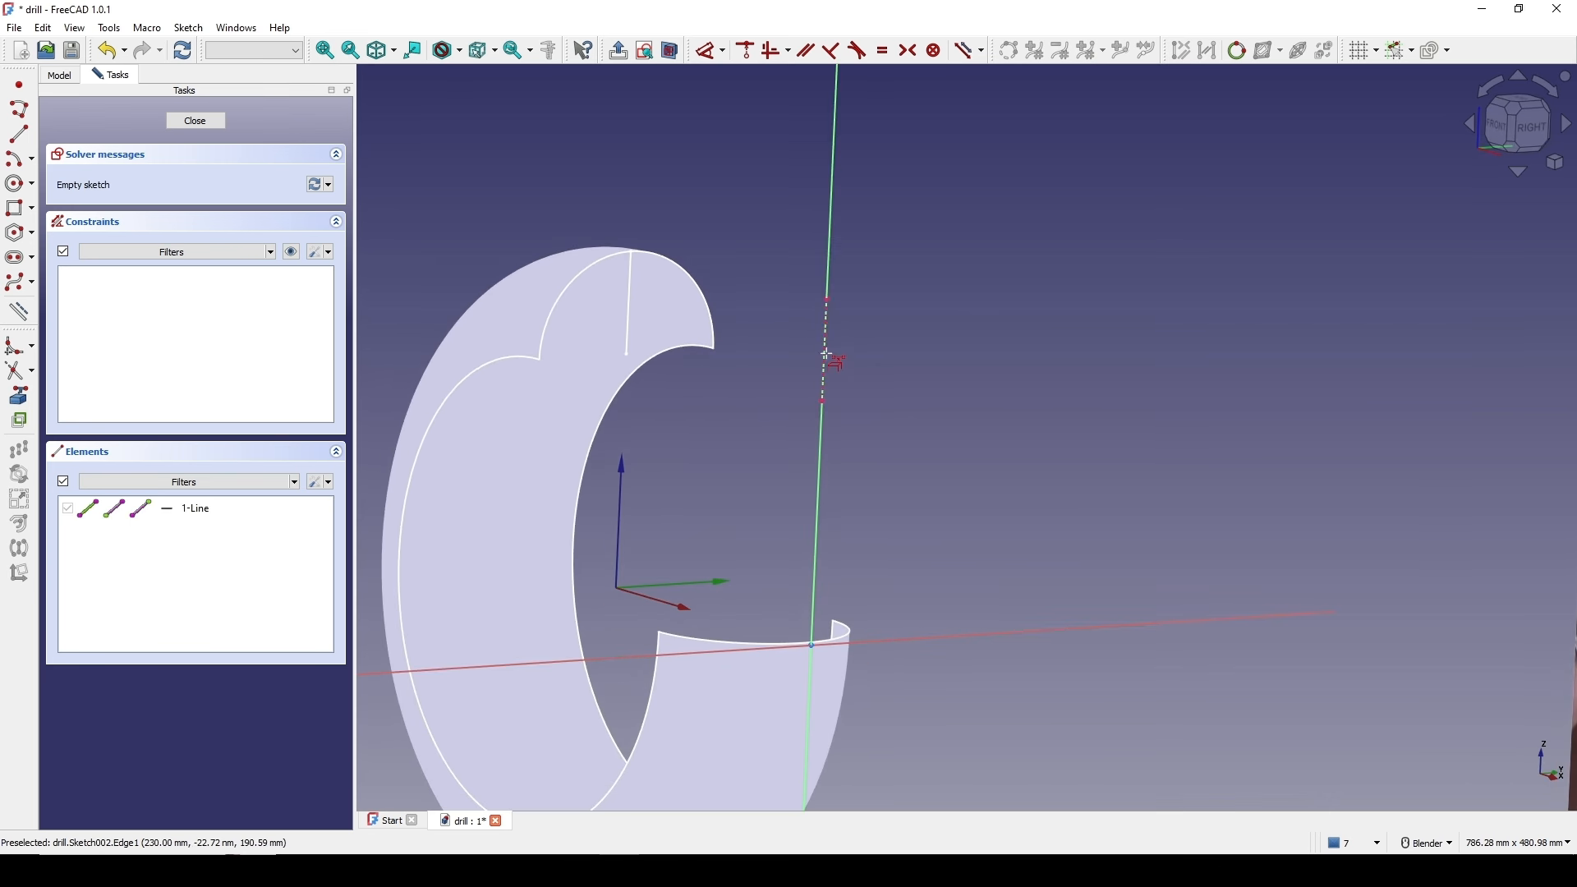
shift+middle_drag(897, 354, 906, 317)
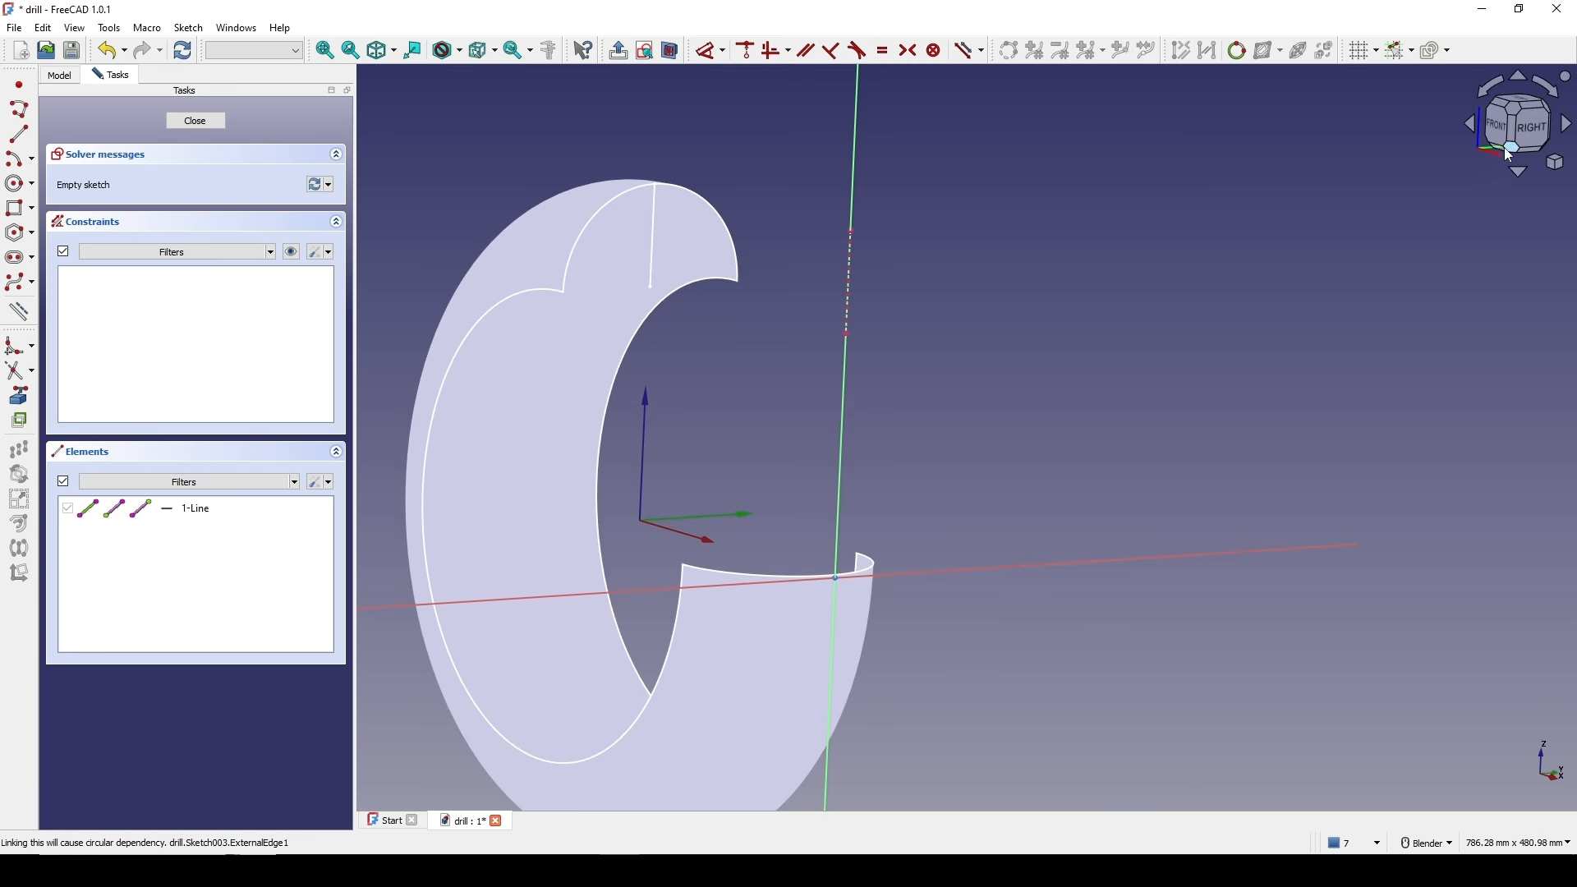
- Draw a centre-point arc of about 63 mm radius centred on the external line's lower endpoint, sweeping over the body's rounded top
click(1529, 140)
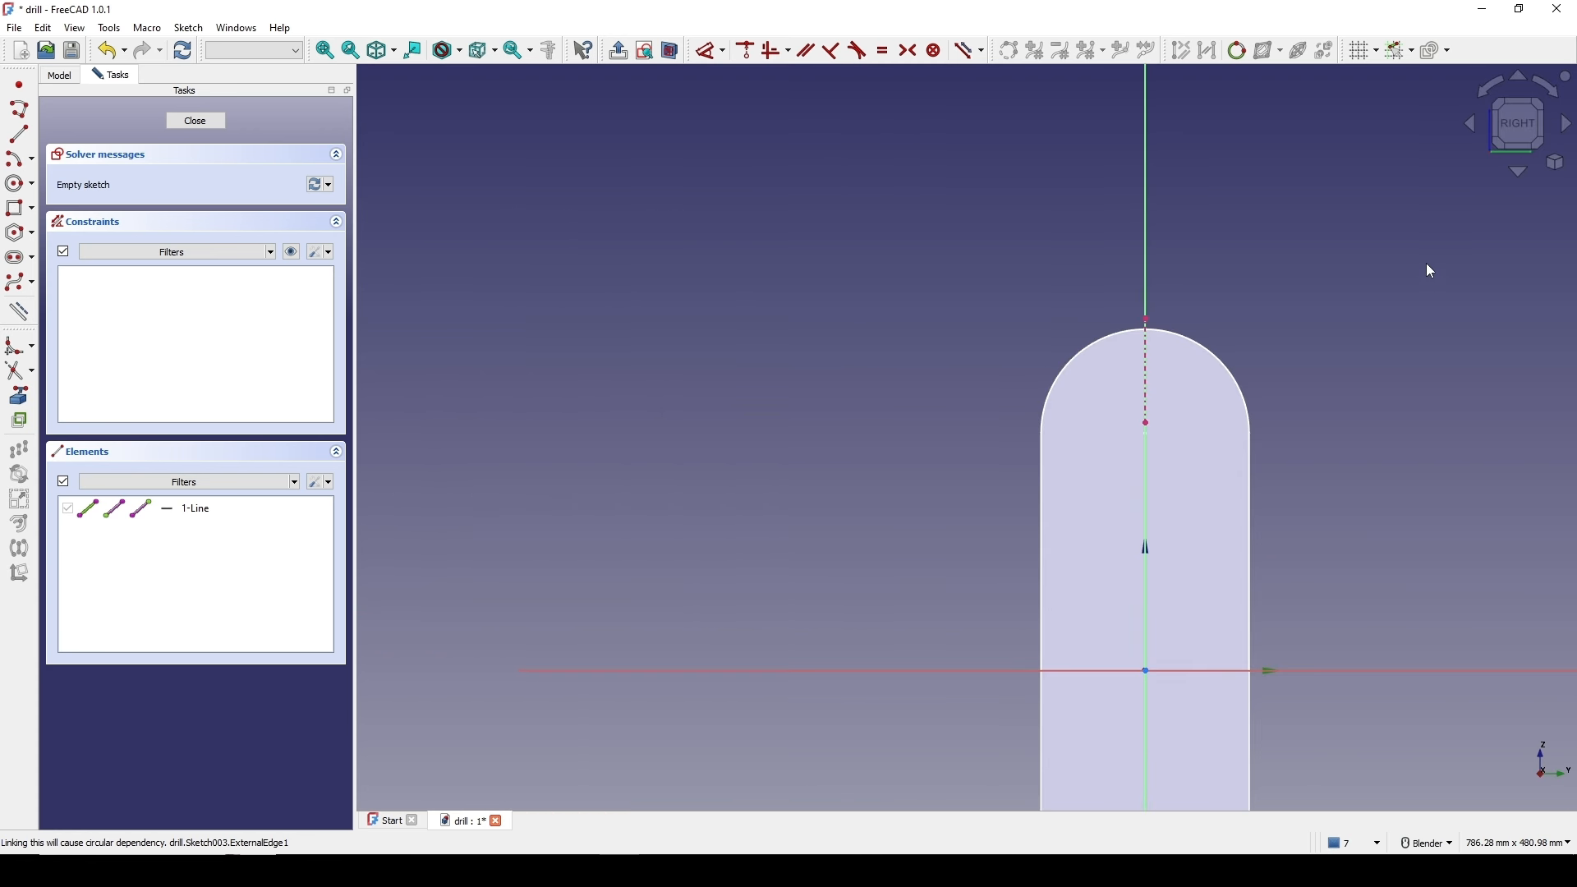
shift+middle_drag(1408, 299, 1101, 222)
scroll(1083, 234, up, 2)
shift+middle_drag(978, 266, 1054, 205)
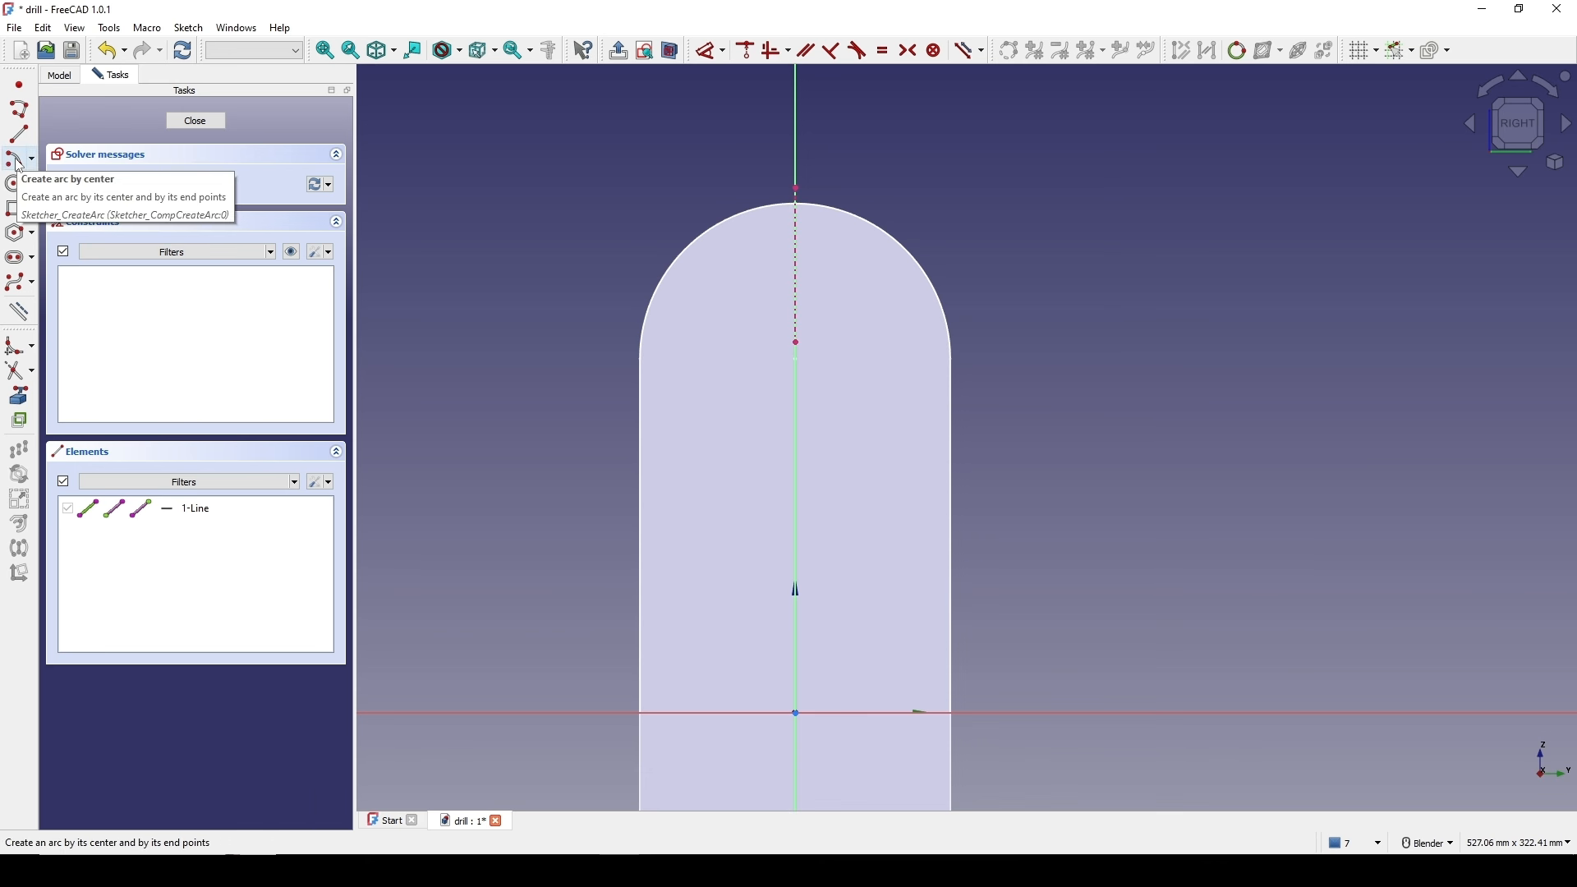
click(18, 161)
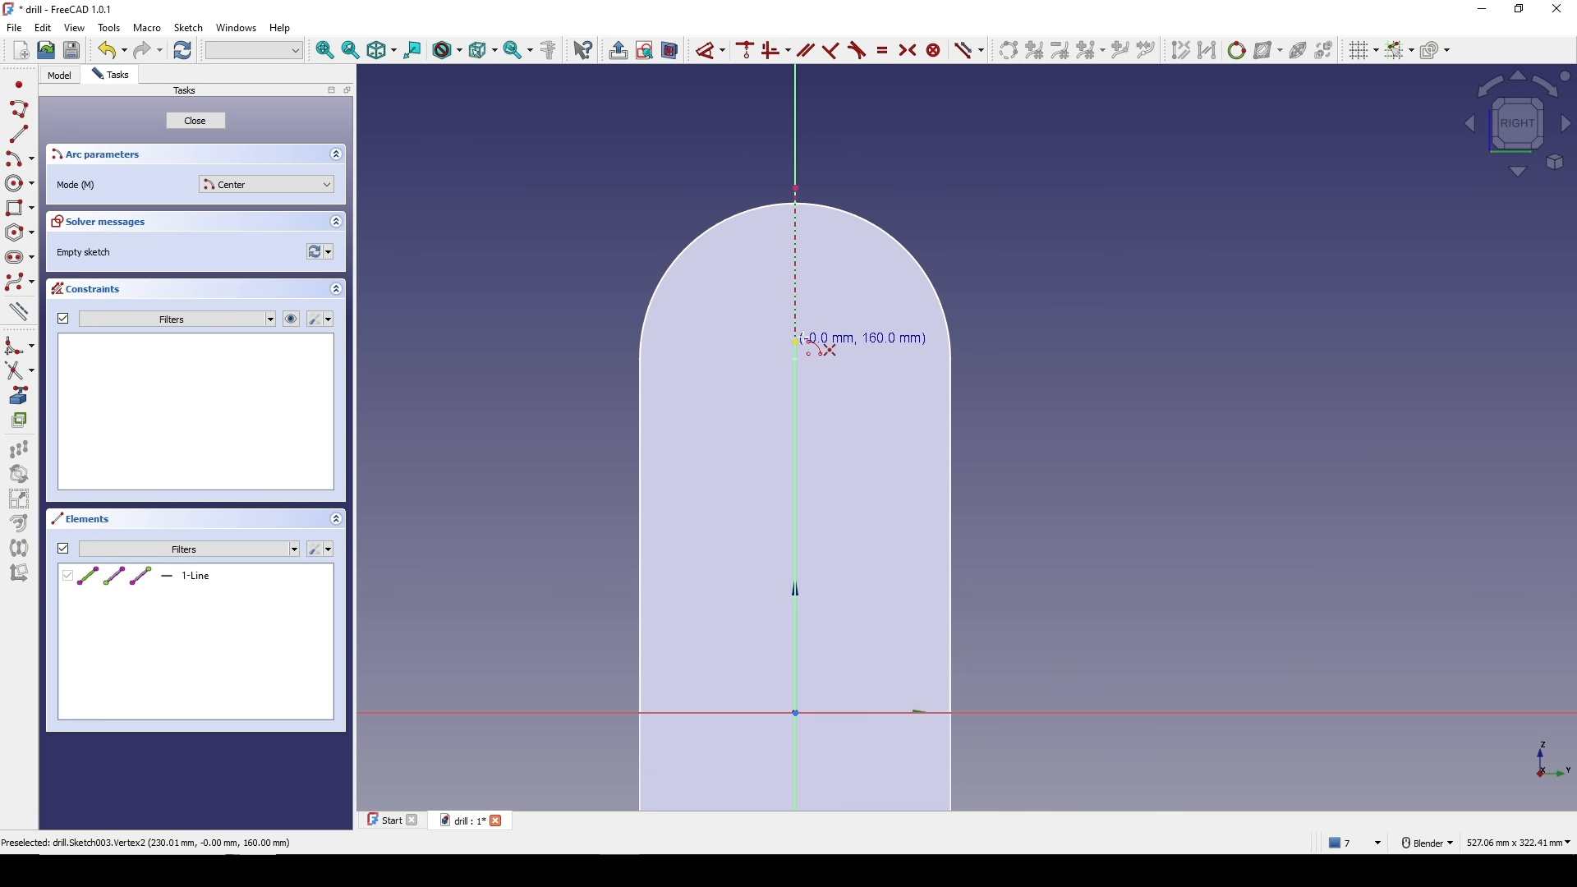
click(796, 341)
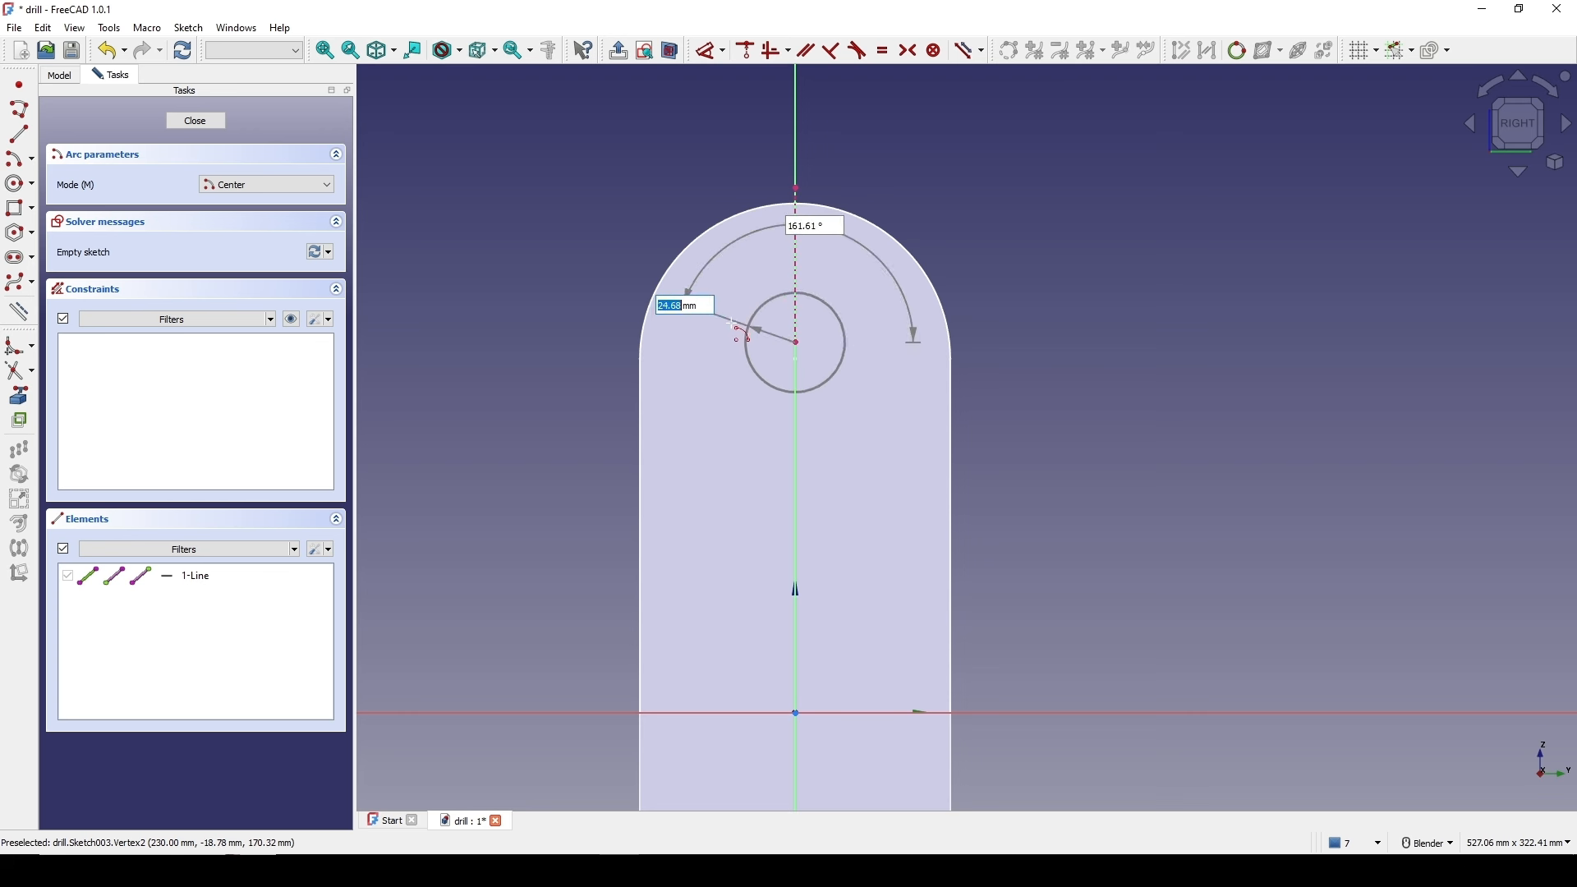
click(647, 319)
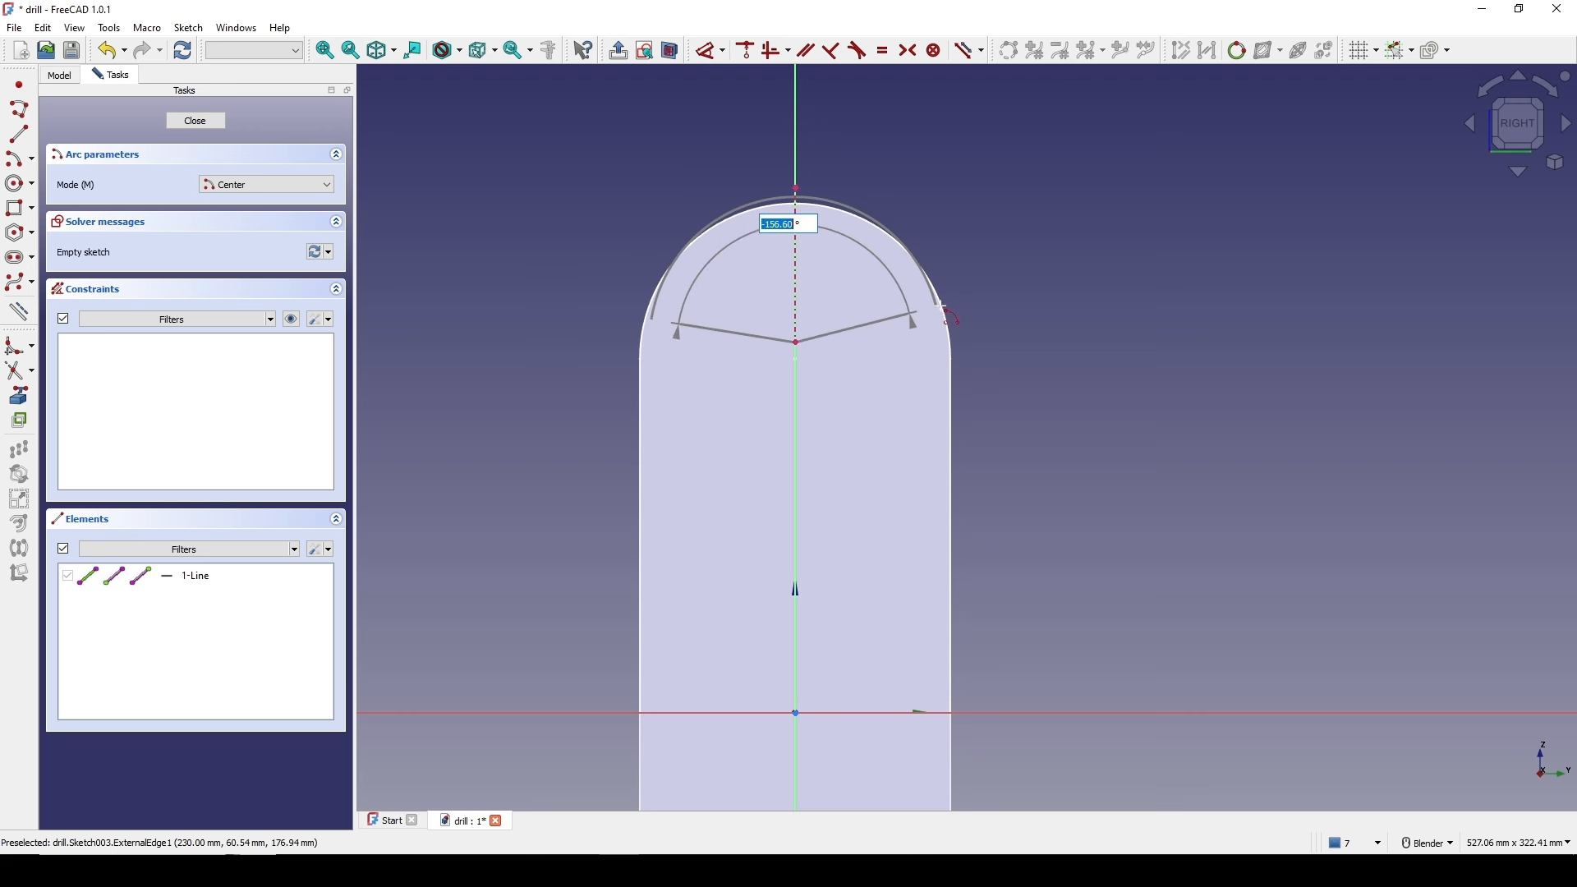
click(942, 332)
shift+middle_drag(966, 192, 965, 232)
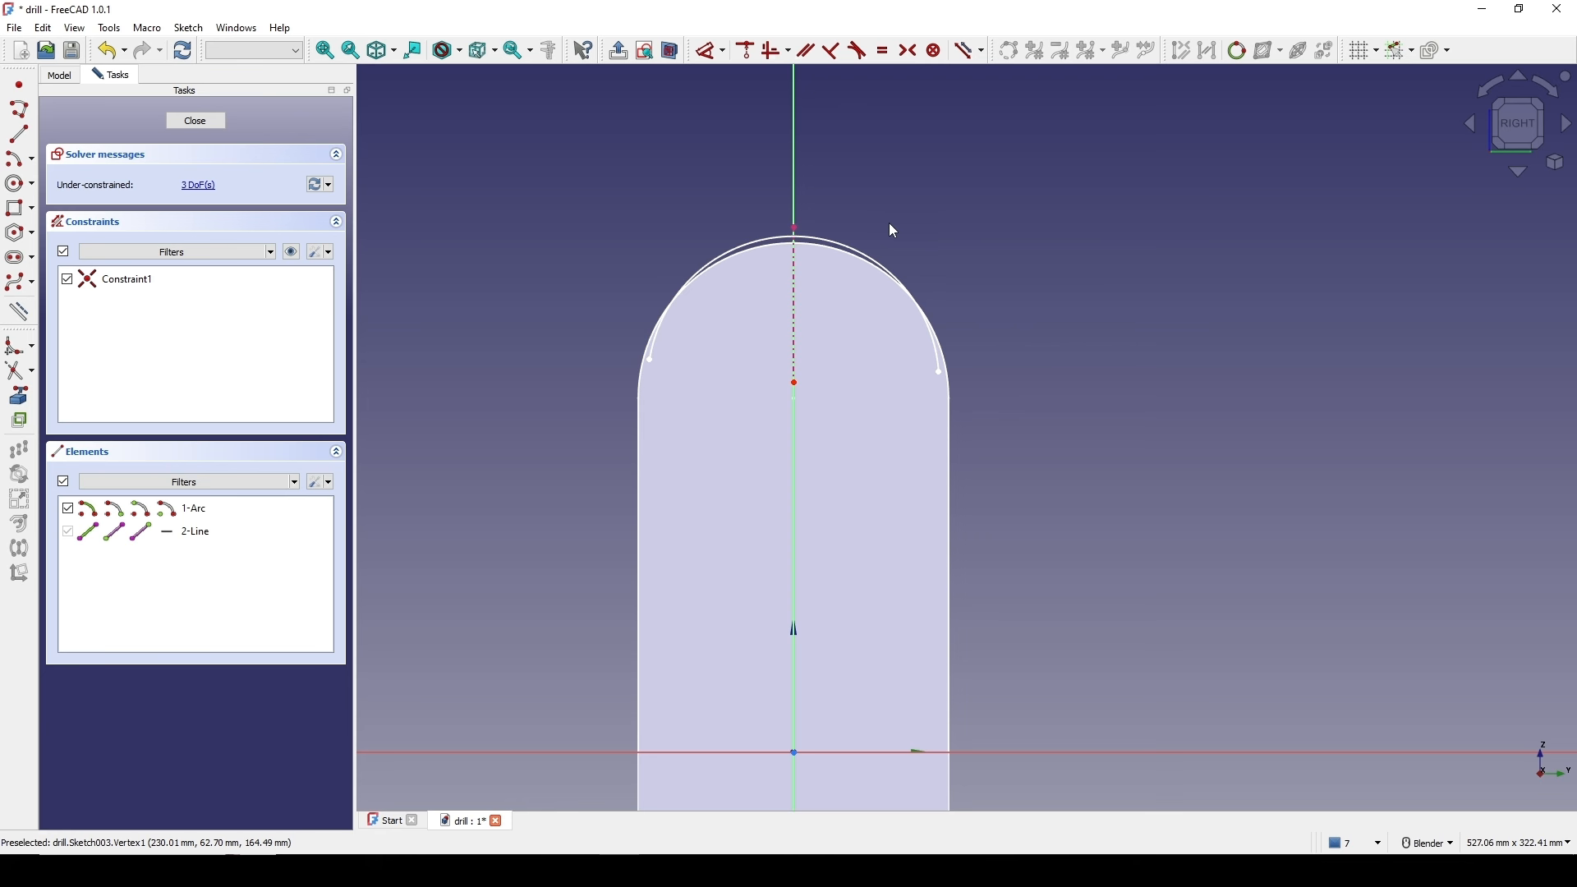
- Constrain the arc to pass through the upper endpoint of the external vertical line
click(833, 238)
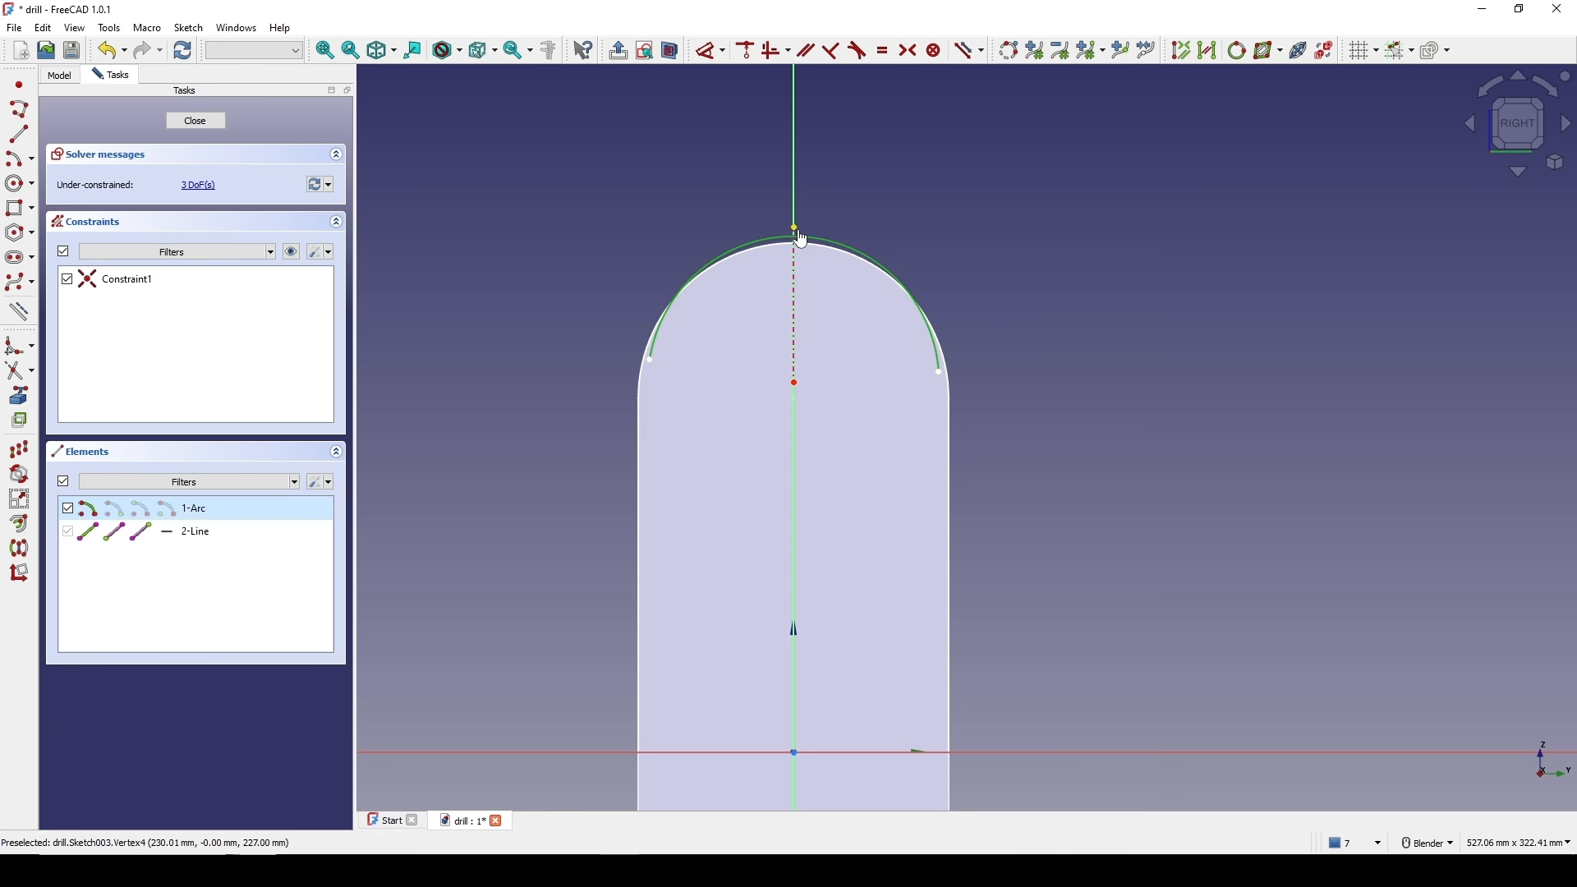
click(800, 234)
key(c)
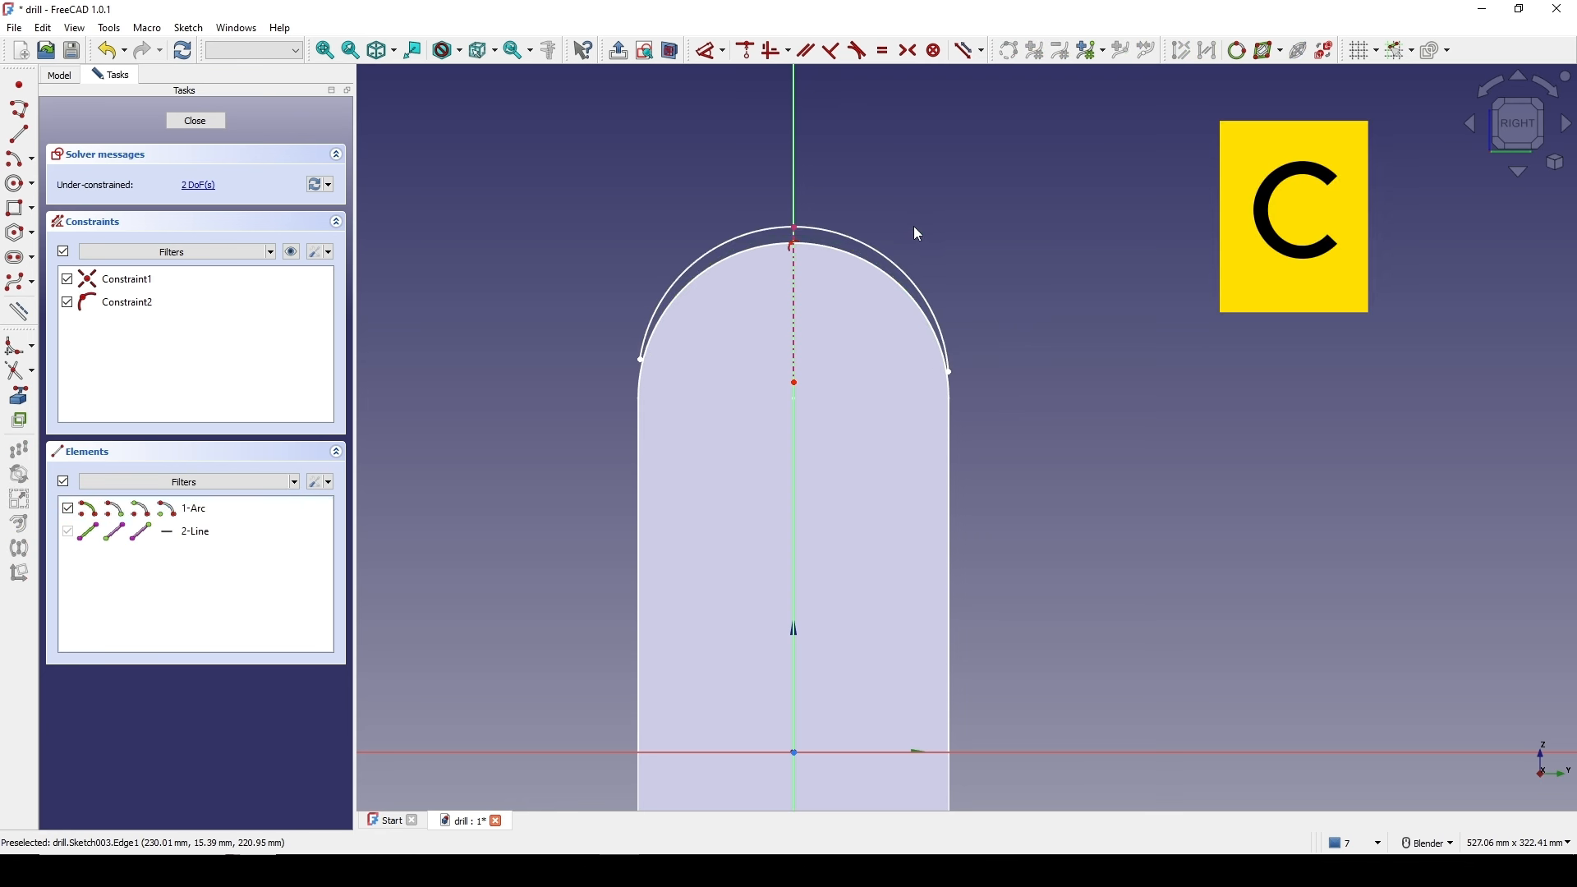
- Constrain both arc endpoints horizontally level with the arc's centre, and close the sketch
click(642, 361)
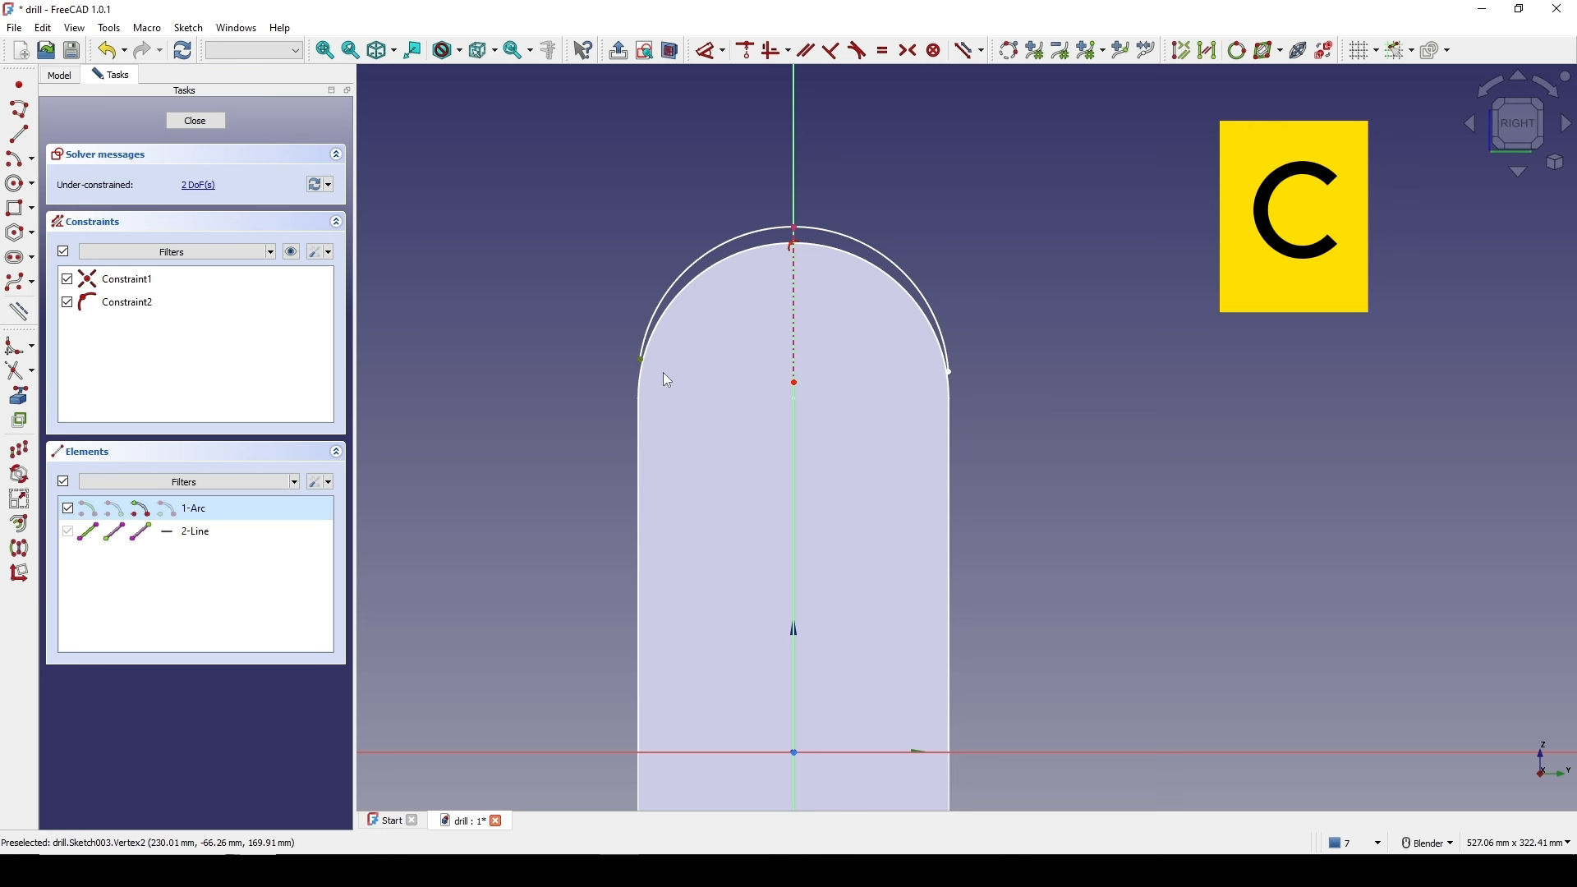
click(792, 386)
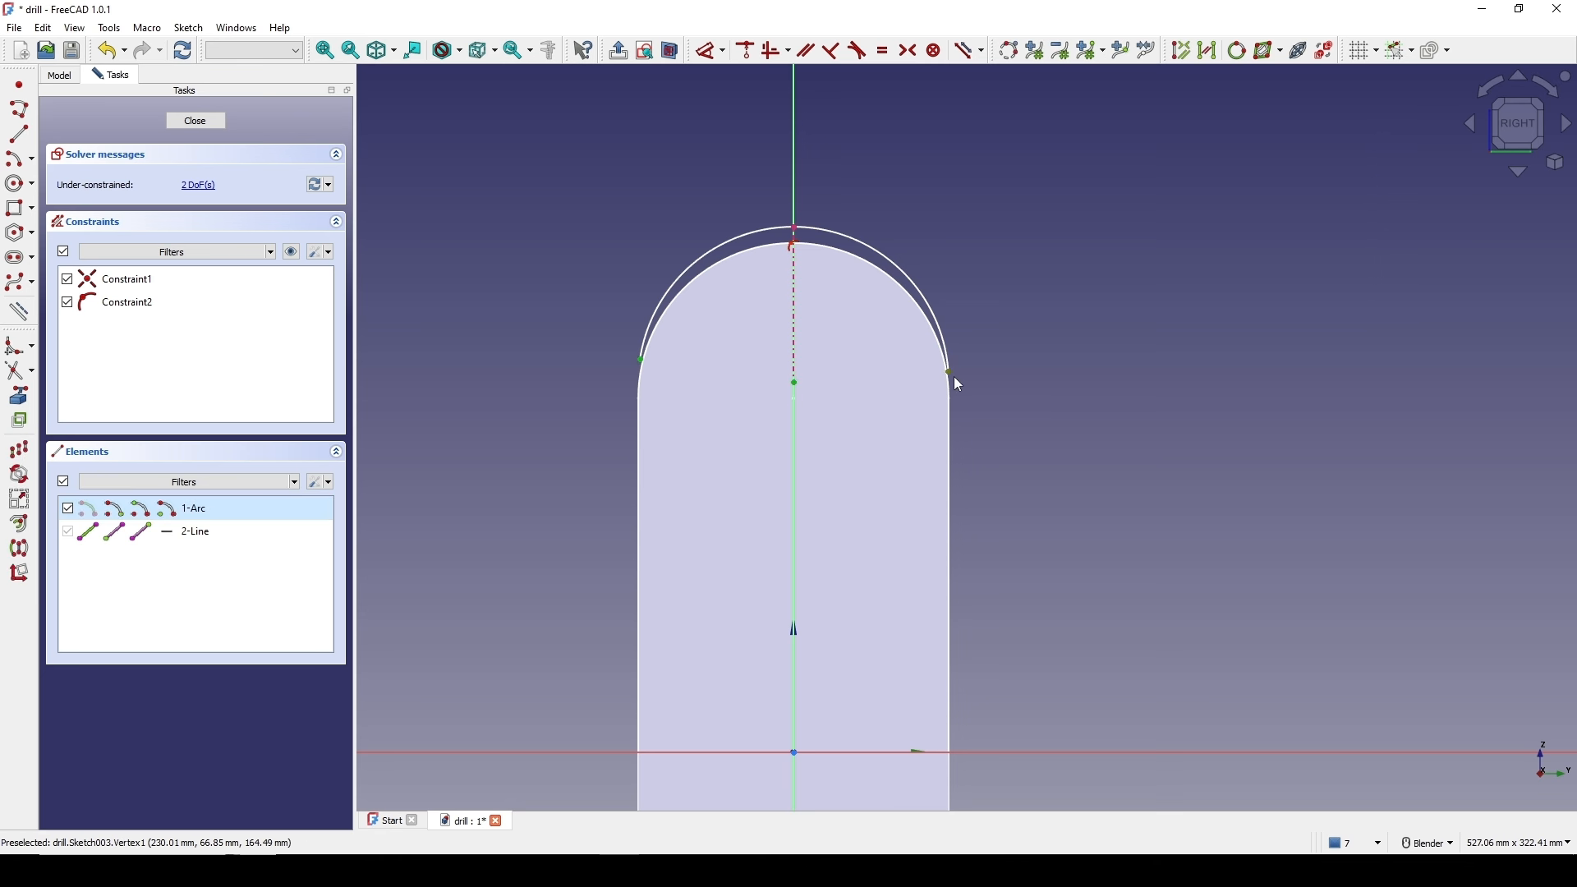
key(h)
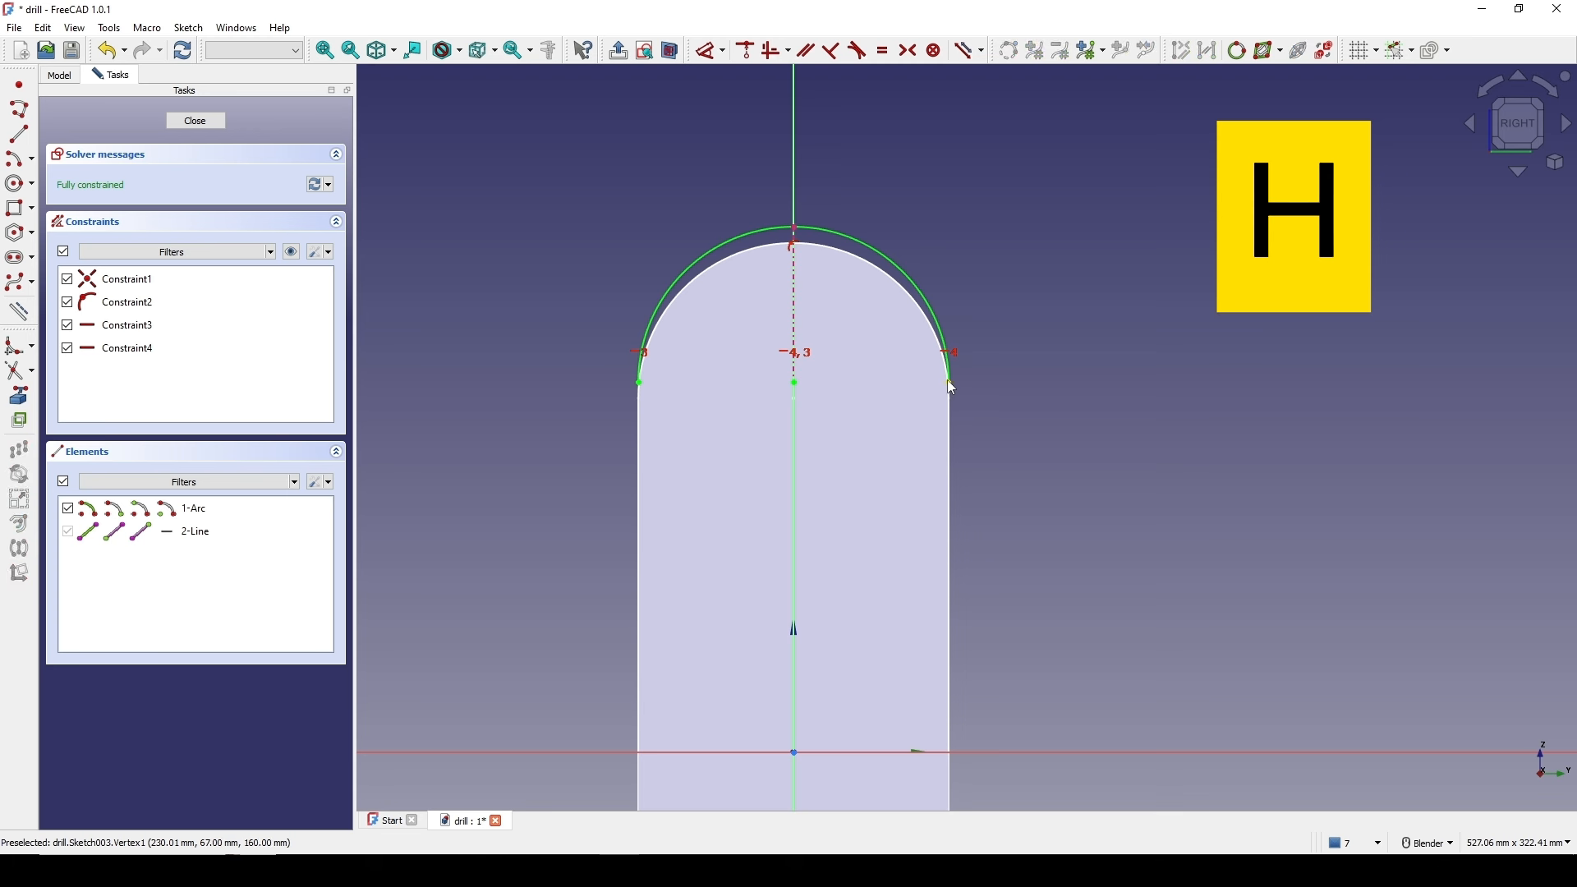
scroll(957, 378, down, 1)
shift+middle_drag(1088, 298, 1092, 273)
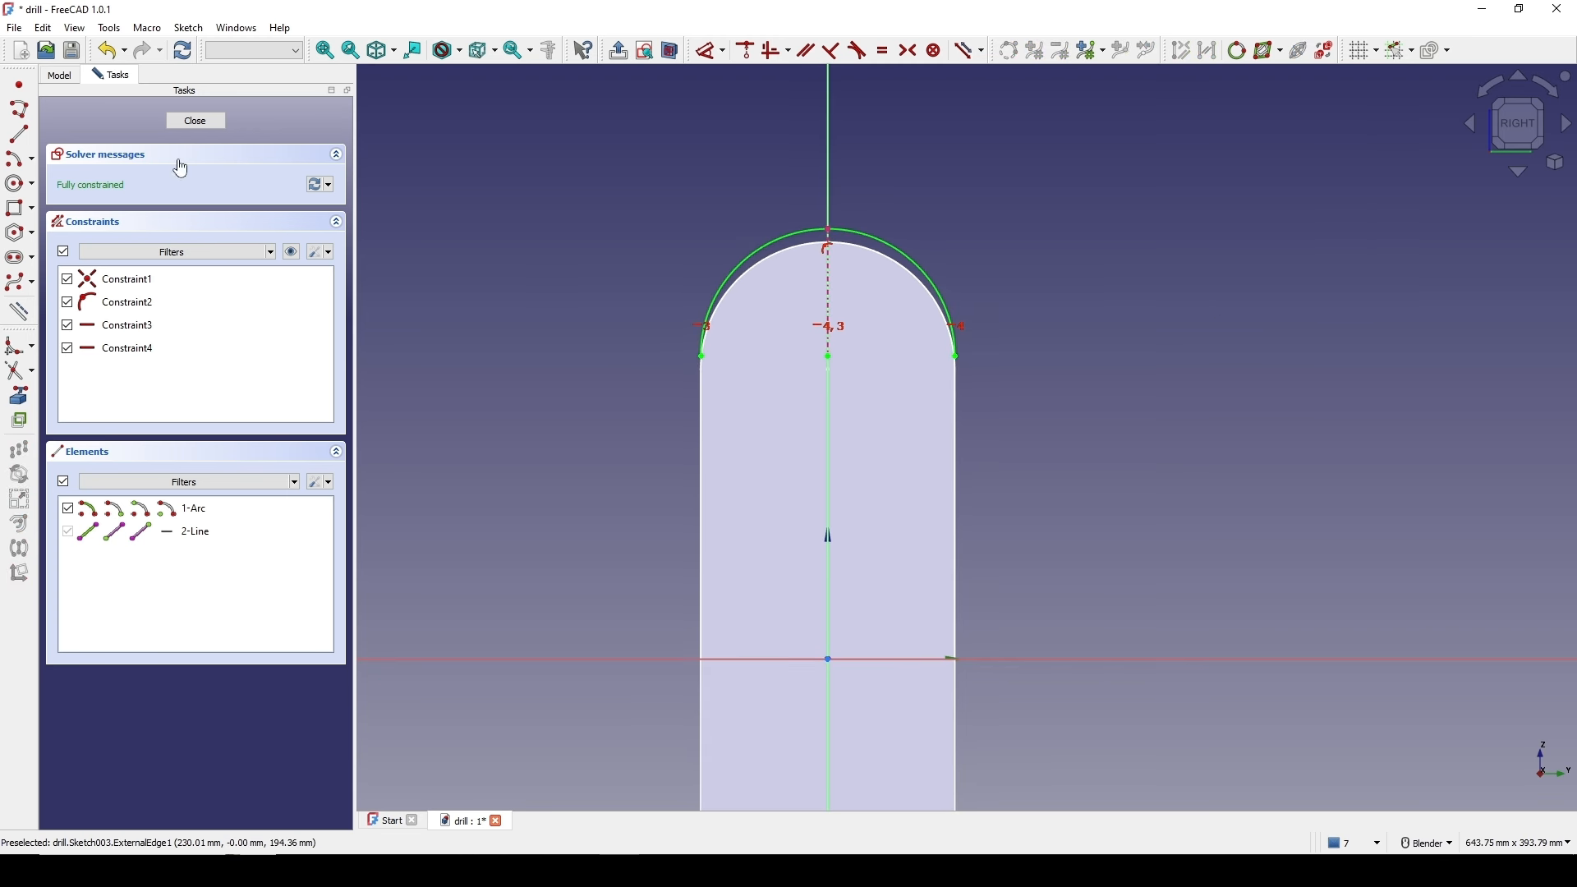
click(194, 121)
- Examine the gap between the revolved handle's open upper end and the new arc profile from an angled view
middle_drag(898, 412, 941, 491)
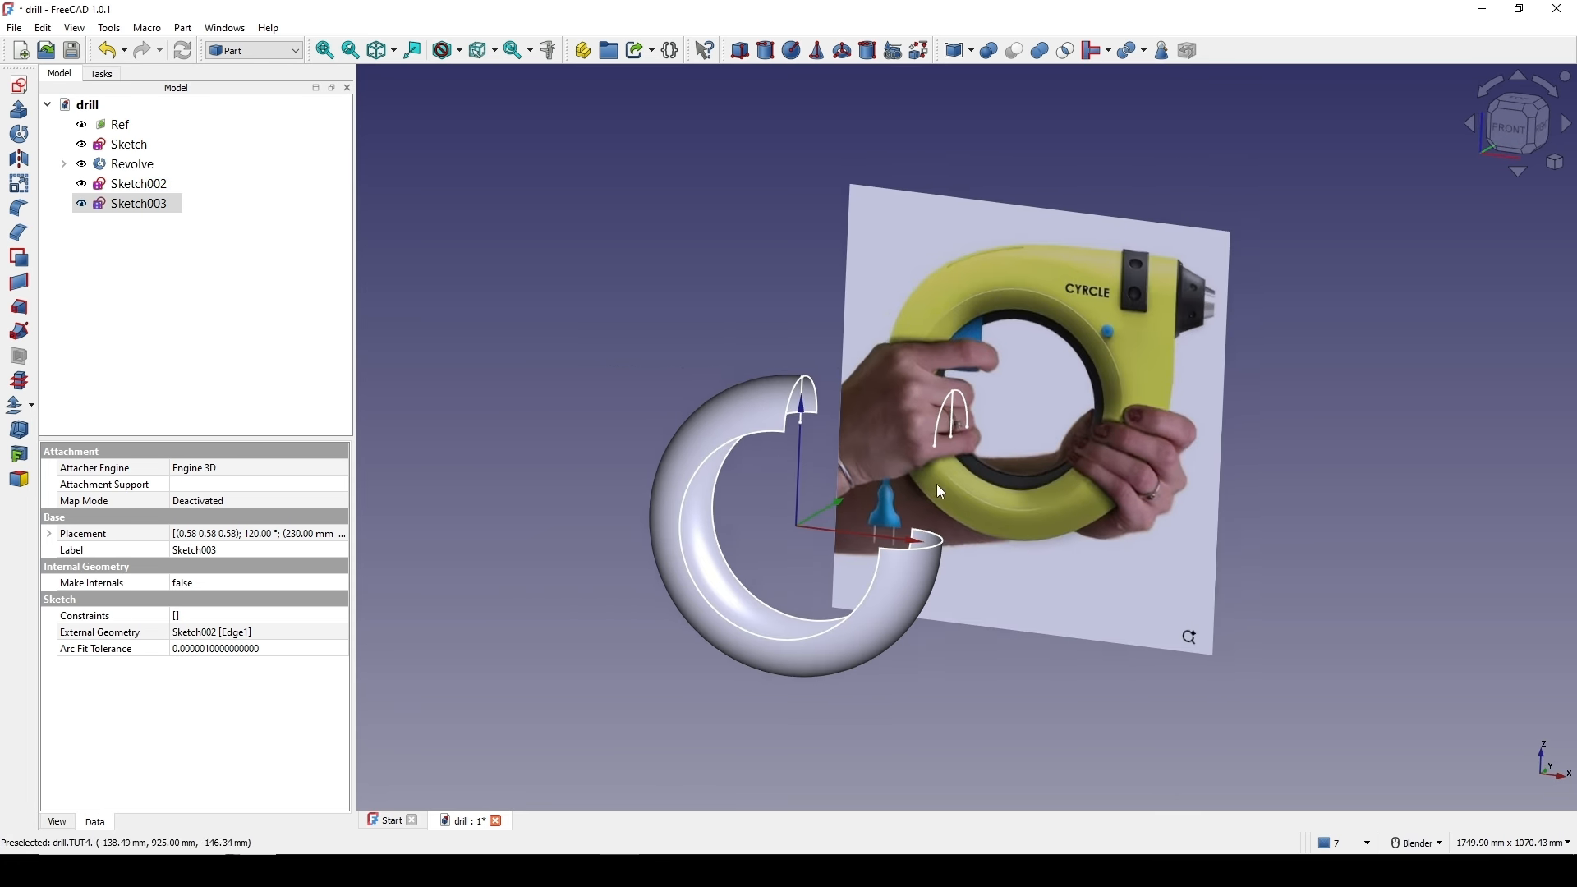
scroll(936, 491, up, 1)
mouse_move(1048, 494)
shift+middle_down()
mouse_move(1071, 457)
mouse_move(1145, 421)
mouse_move(1041, 486)
shift+middle_up()
scroll(1041, 486, up, 1)
shift+middle_drag(852, 456, 966, 426)
scroll(874, 447, up, 2)
scroll(862, 431, down, 3)
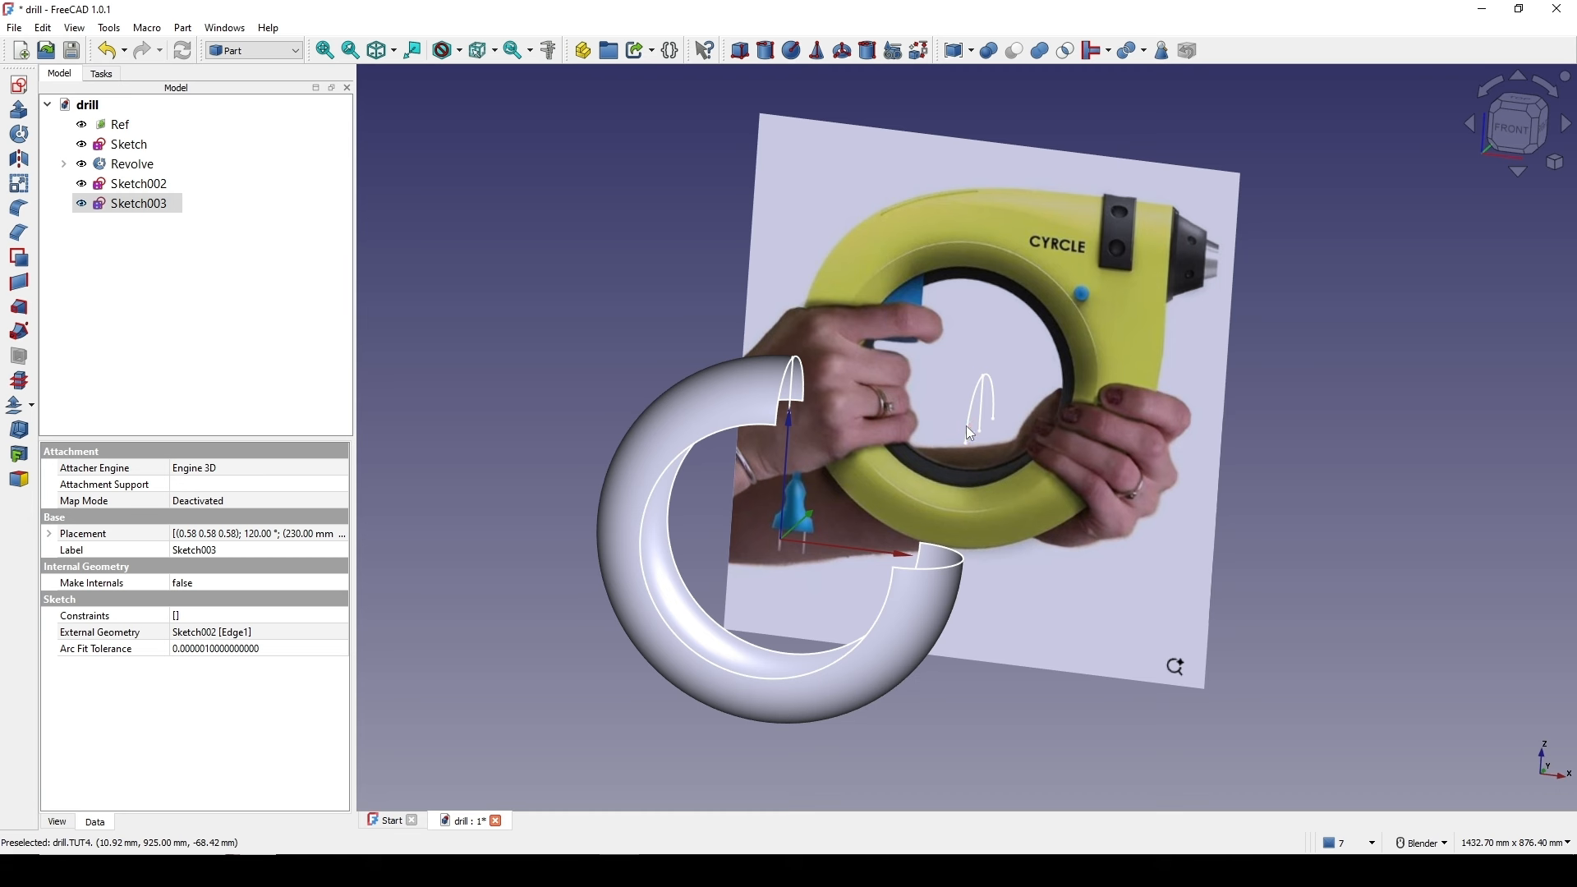
scroll(816, 401, up, 1)
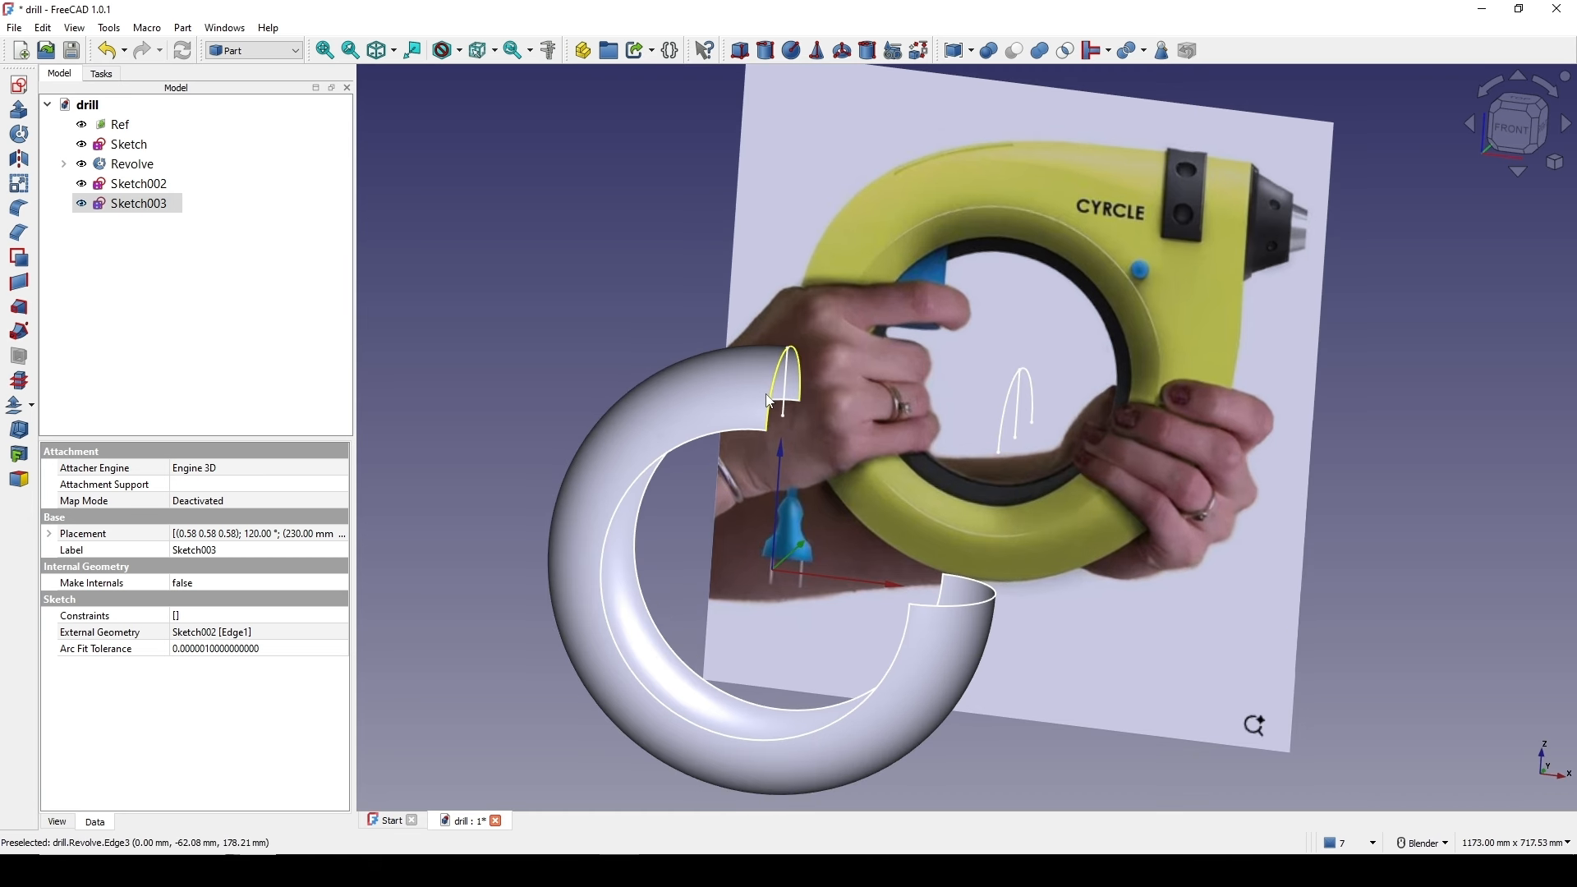
scroll(767, 397, up, 2)
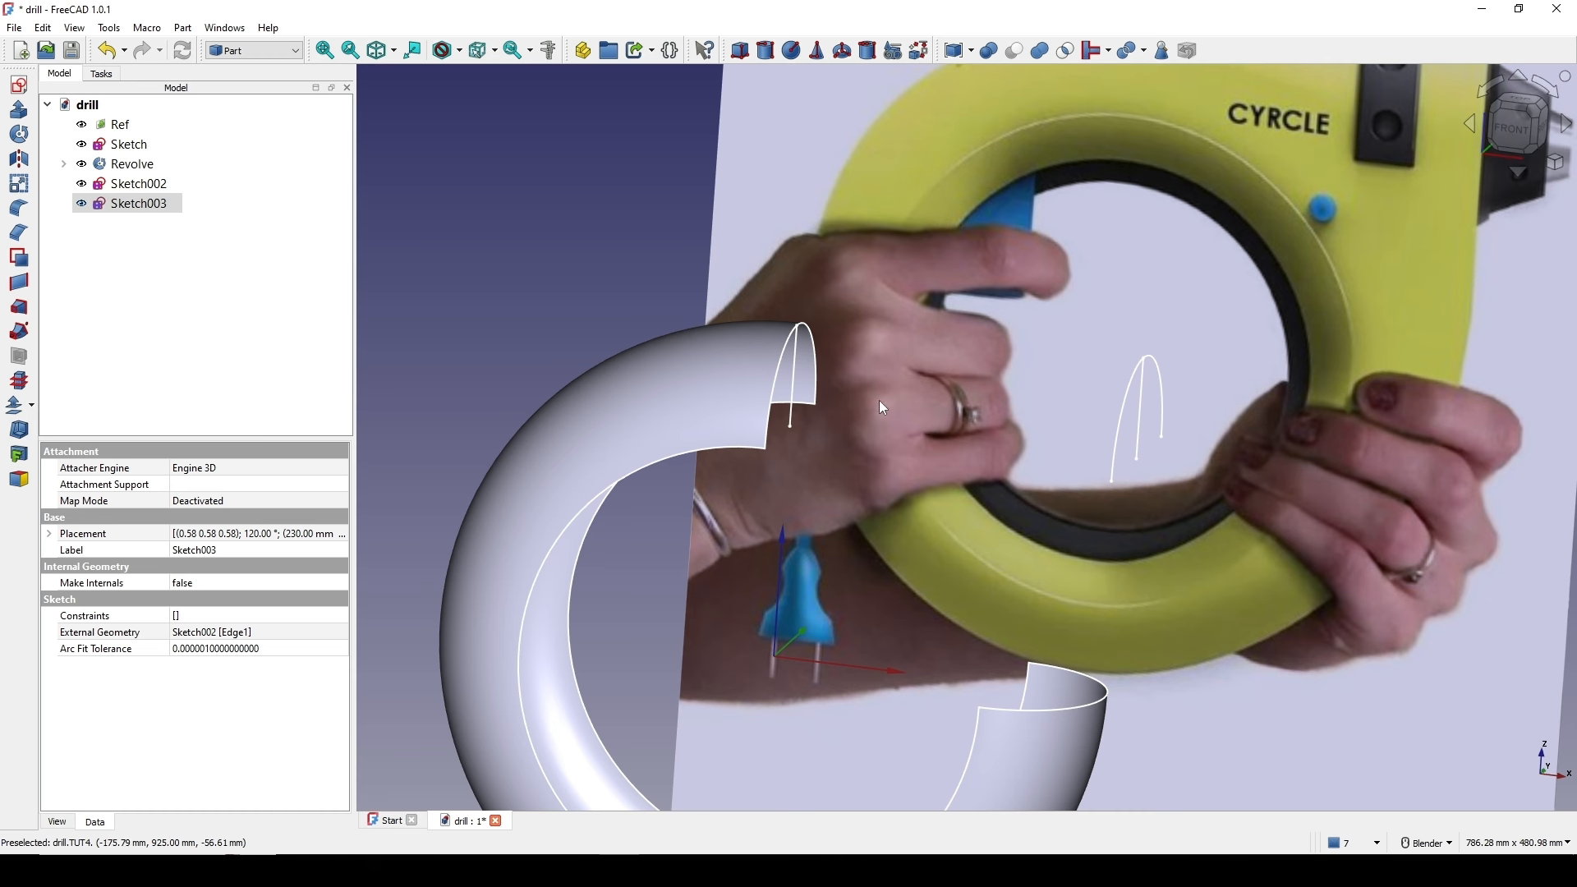
mouse_move(879, 401)
middle_down()
mouse_move(1028, 450)
mouse_move(1100, 453)
mouse_move(1054, 475)
mouse_move(1068, 411)
mouse_move(1013, 416)
middle_up()
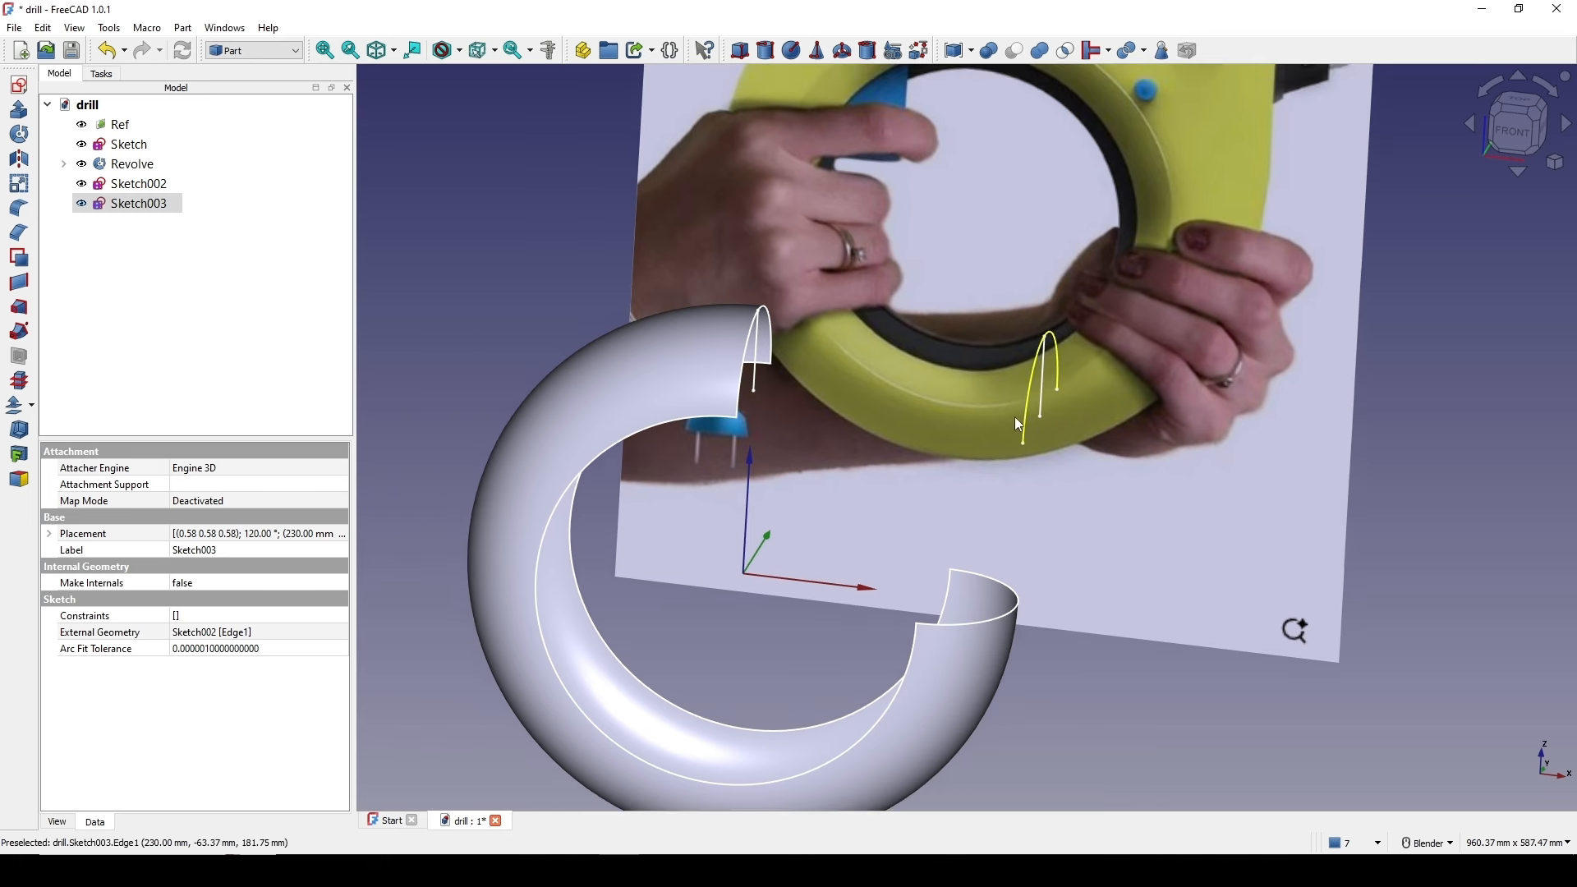
- Extrude the new arc sketch 10 mm along its normal as a surface strip, without creating a solid
click(140, 204)
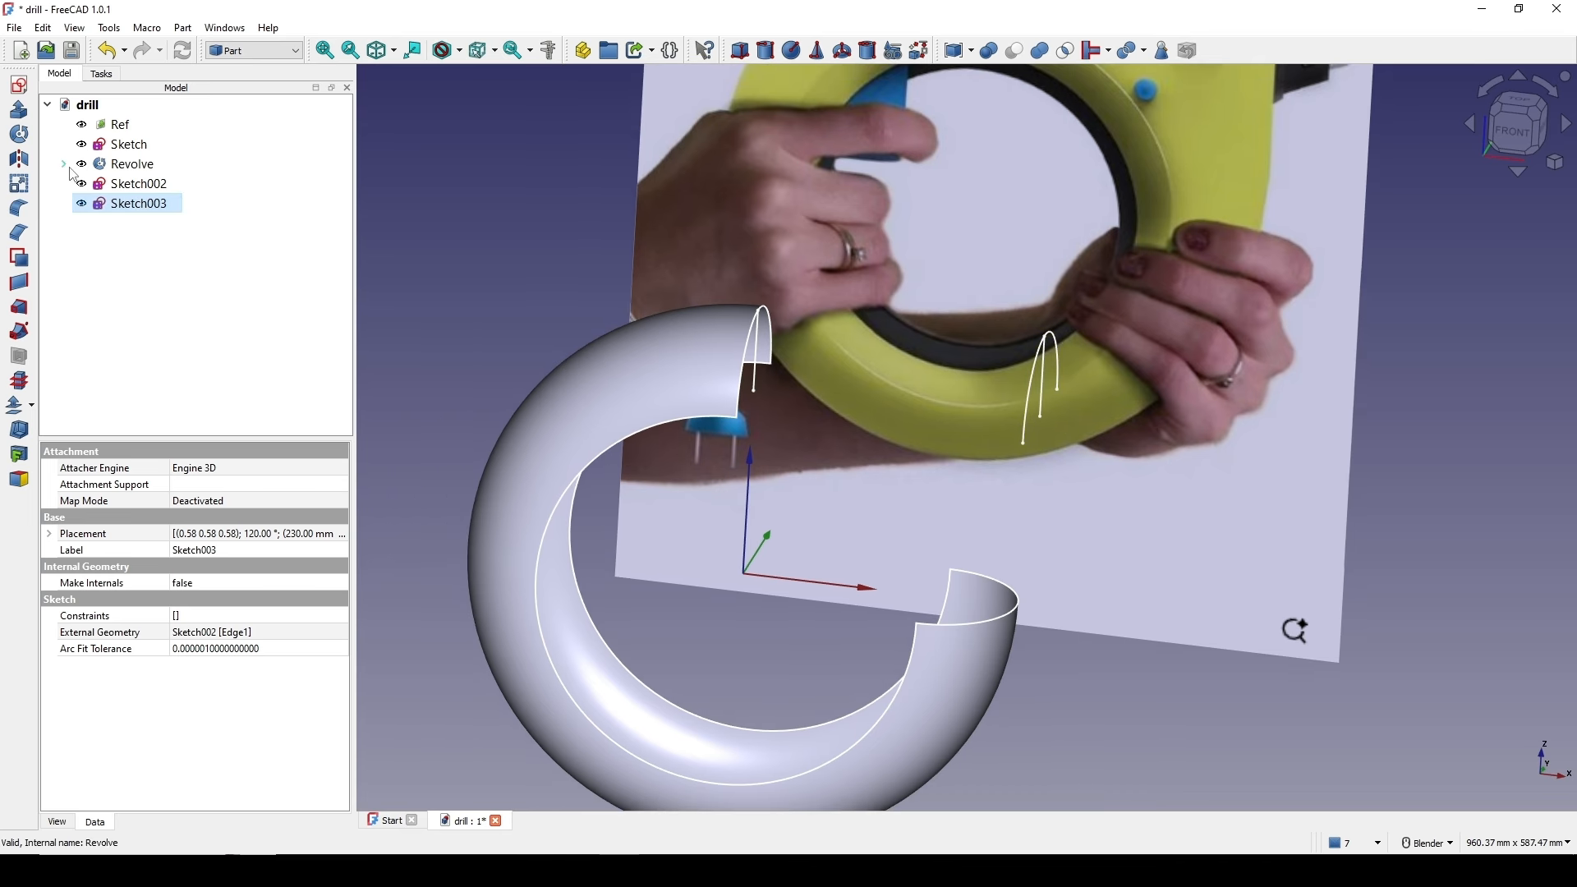
click(19, 109)
scroll(1051, 343, down, 2)
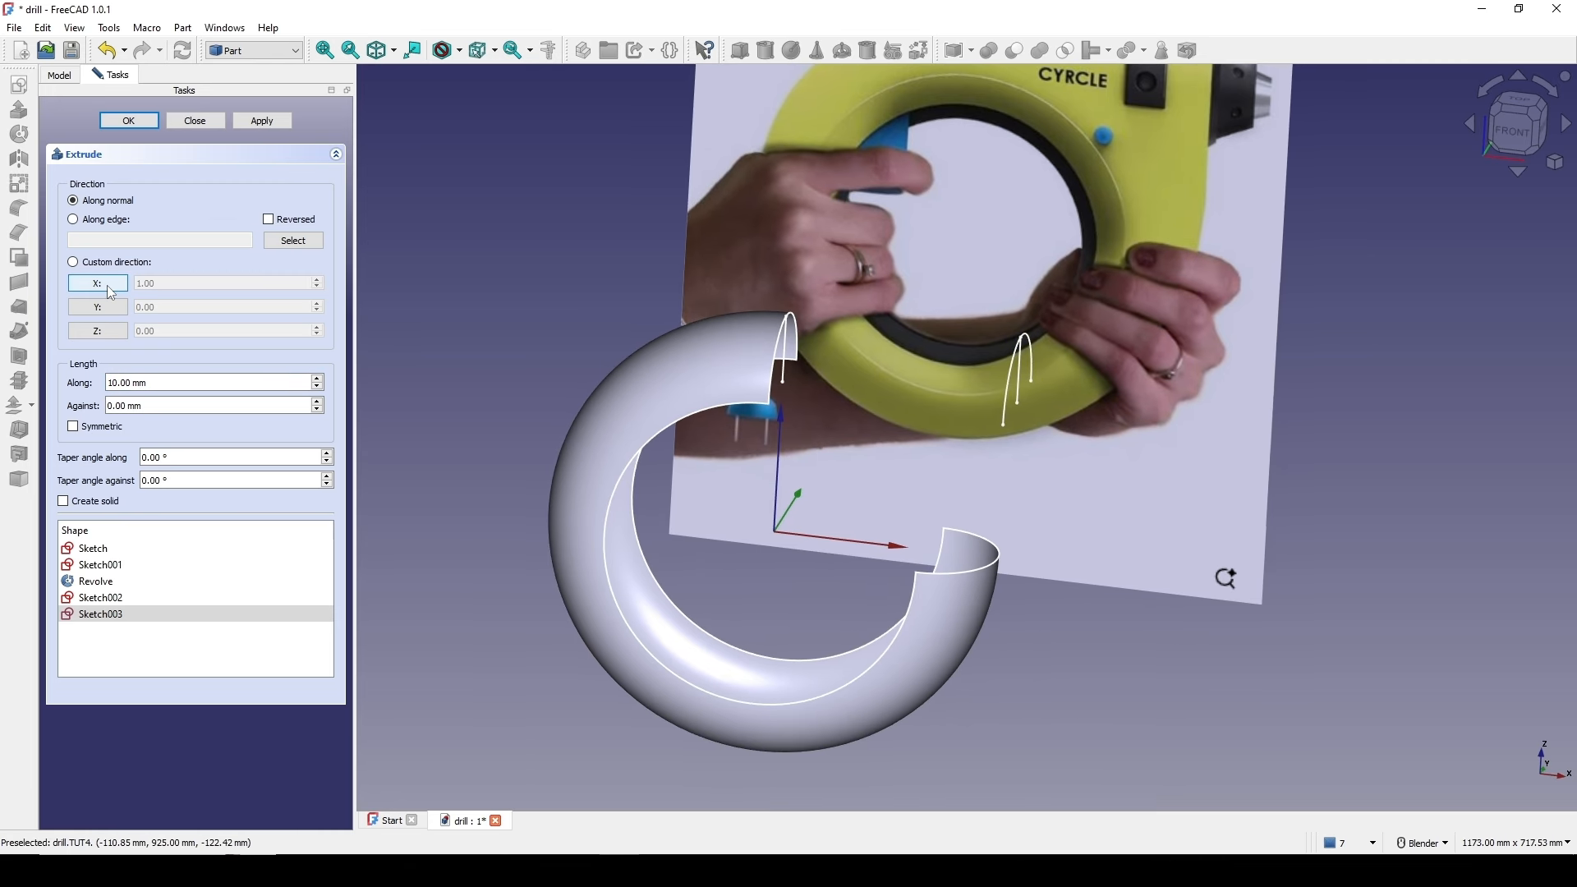
click(129, 121)
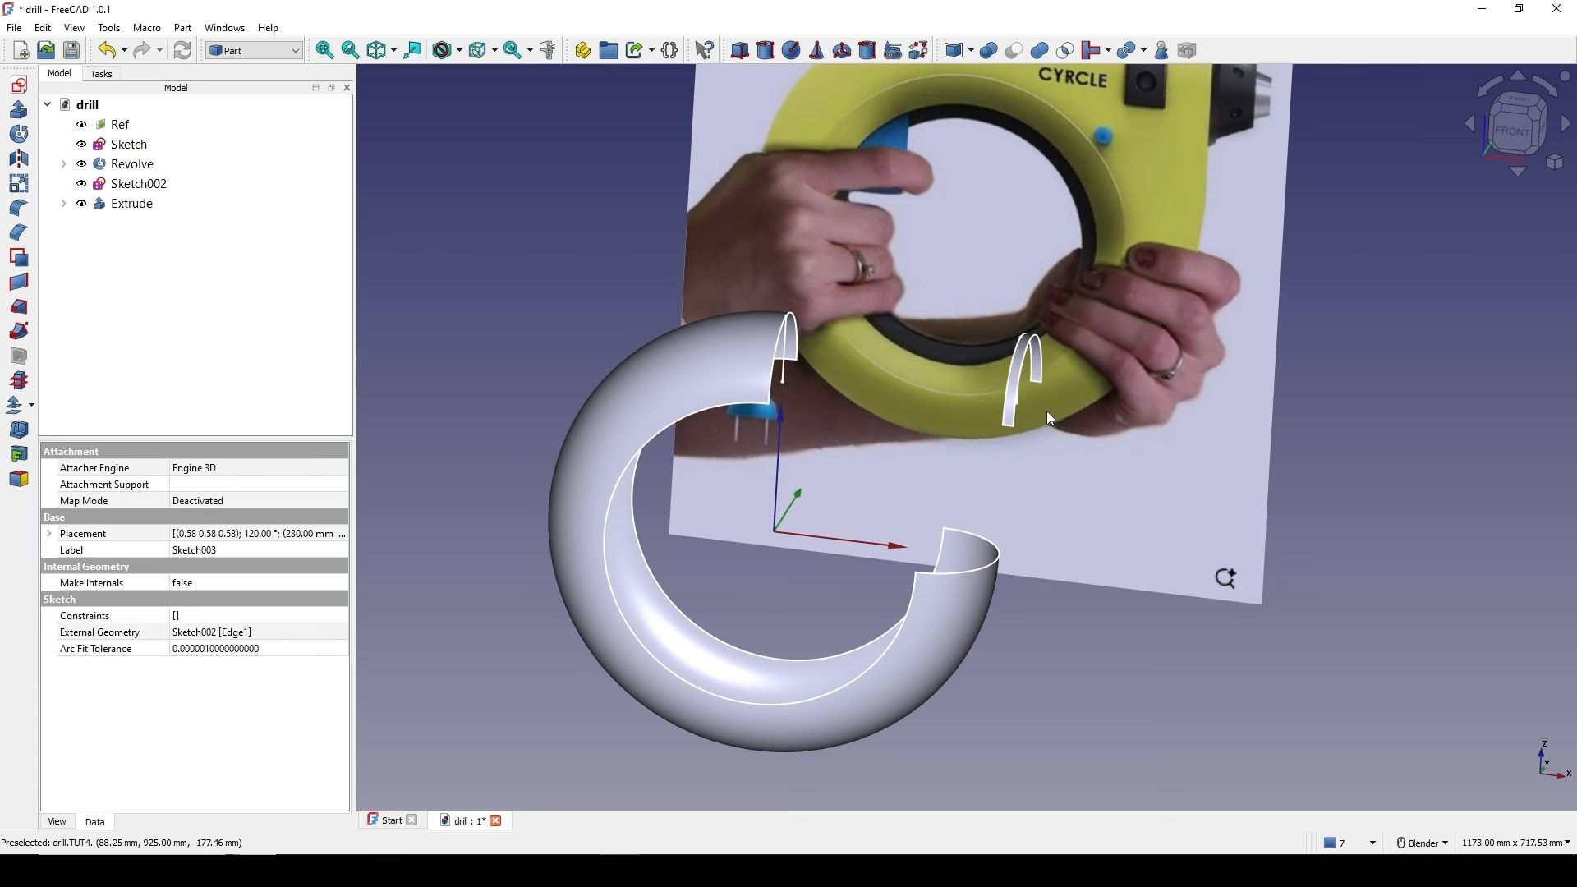
- Using the Curves workbench, create a blend surface between the revolved handle's upper arc edge and the extruded strip's near arc edge, including their faces
scroll(1046, 411, up, 3)
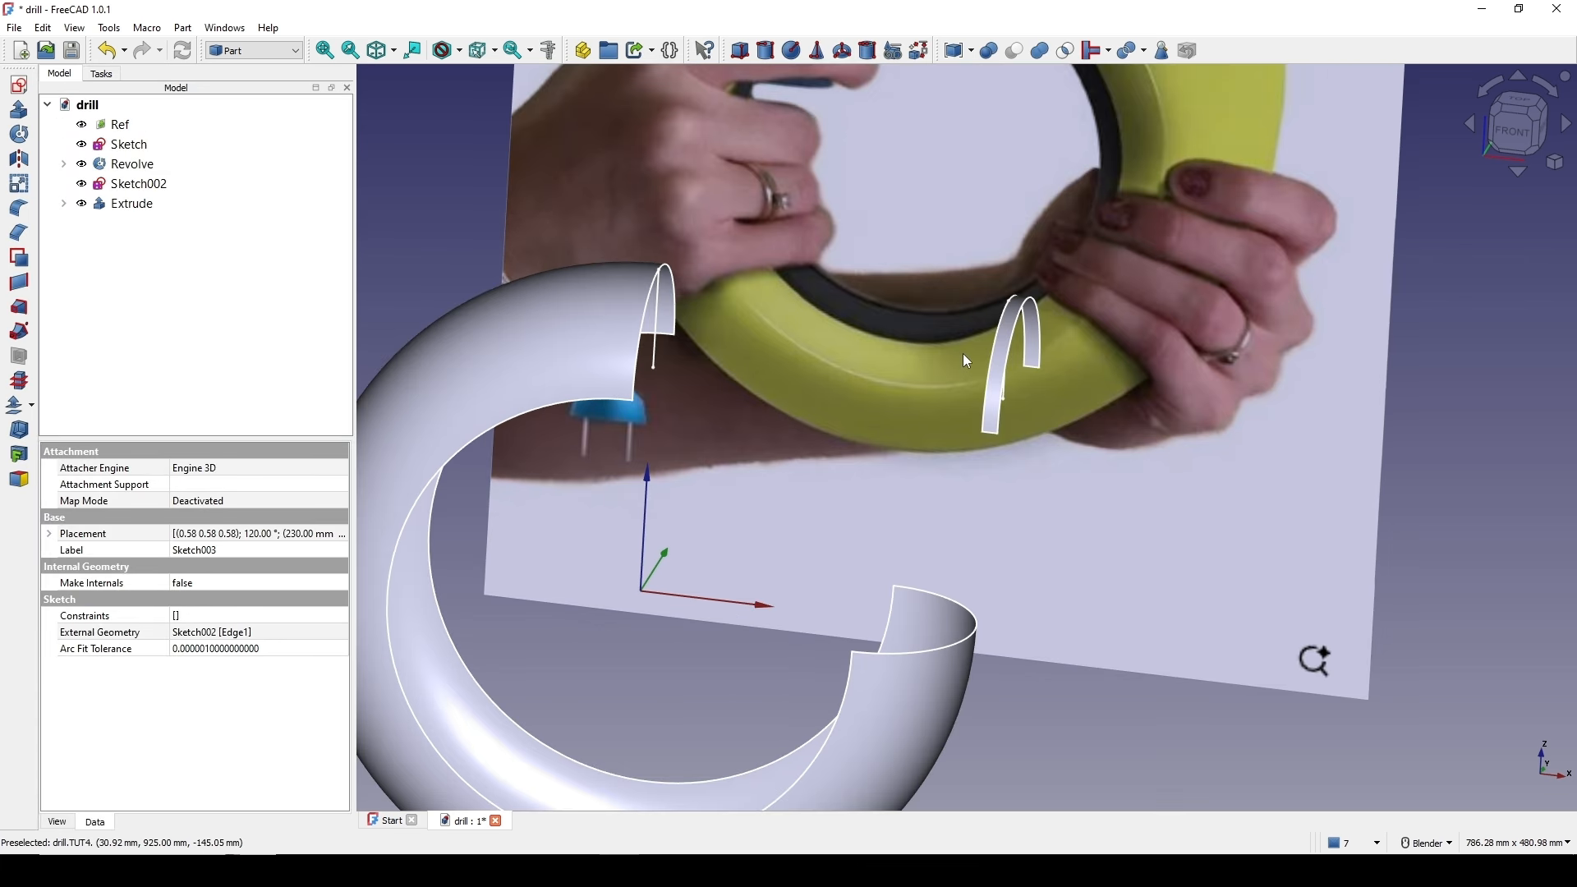
click(250, 51)
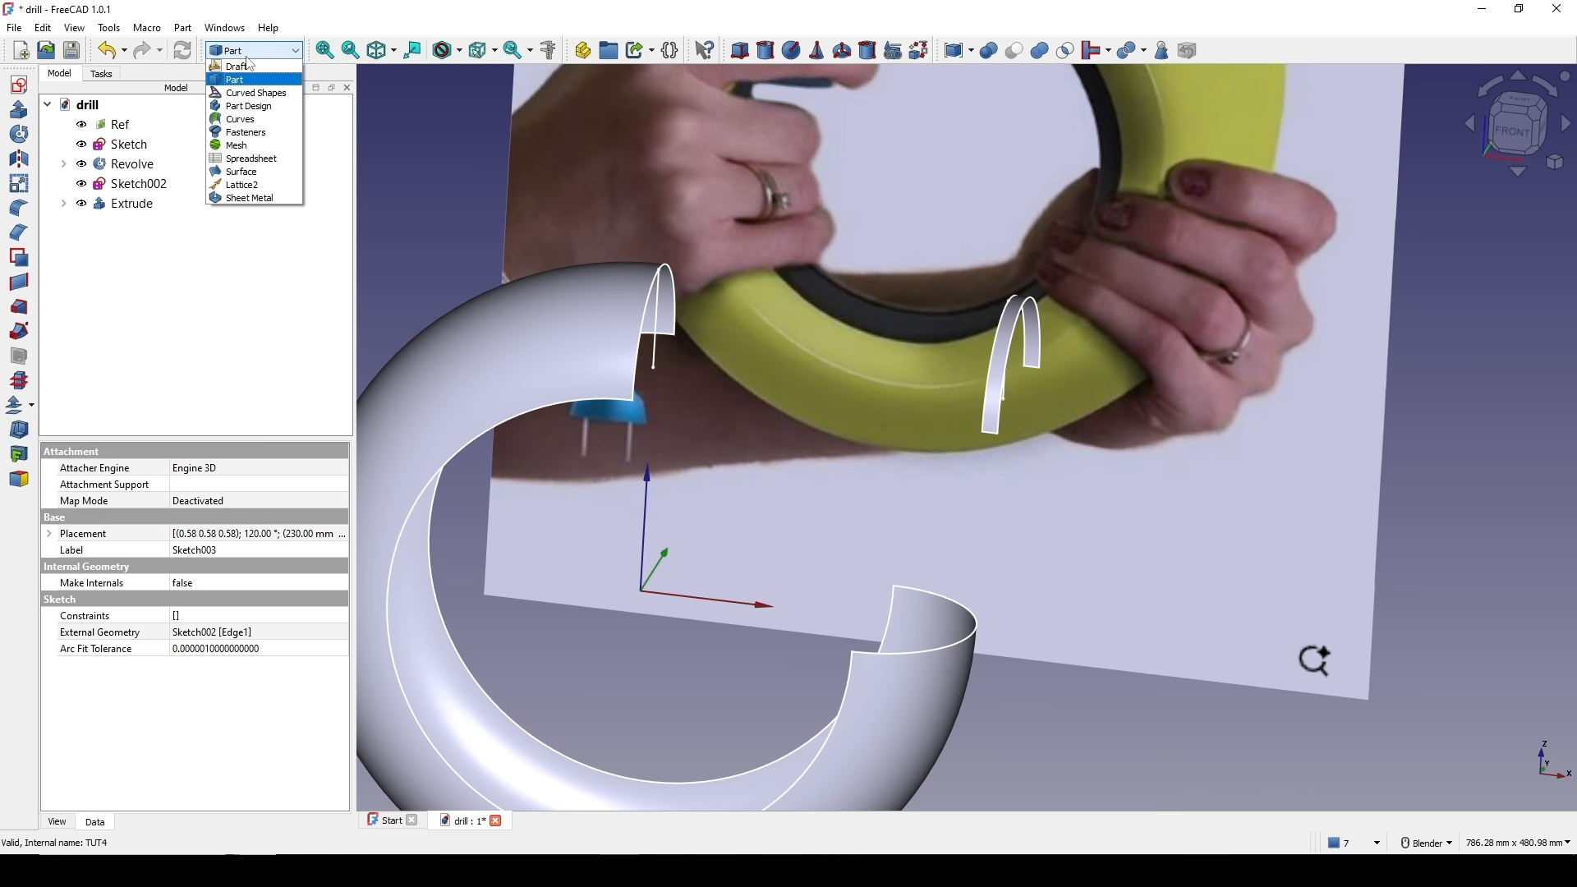
click(246, 119)
scroll(882, 414, up, 1)
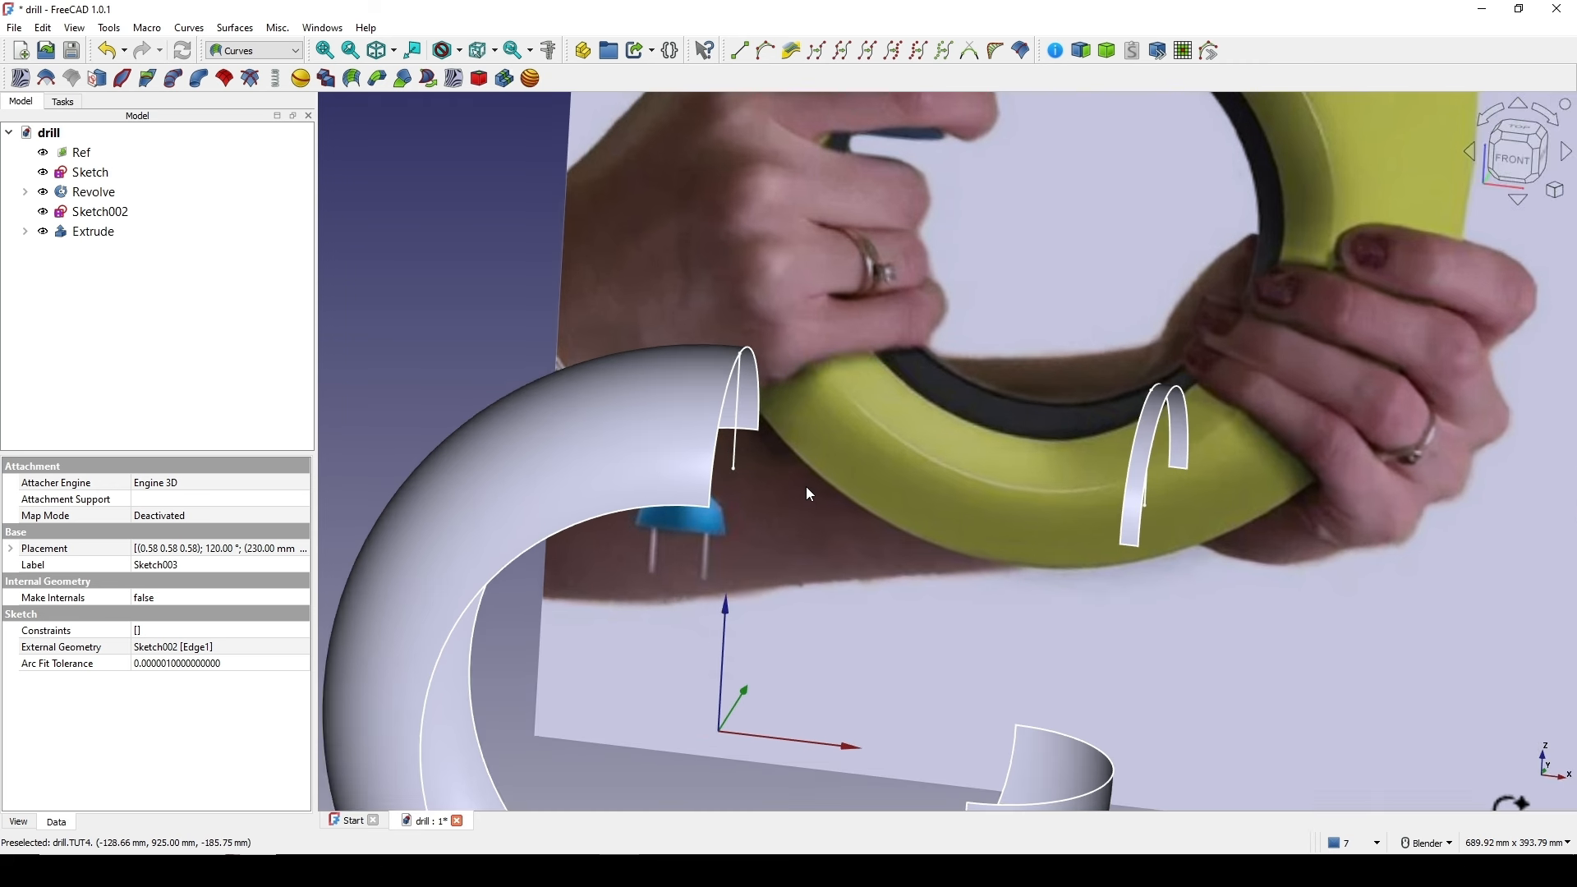
click(726, 464)
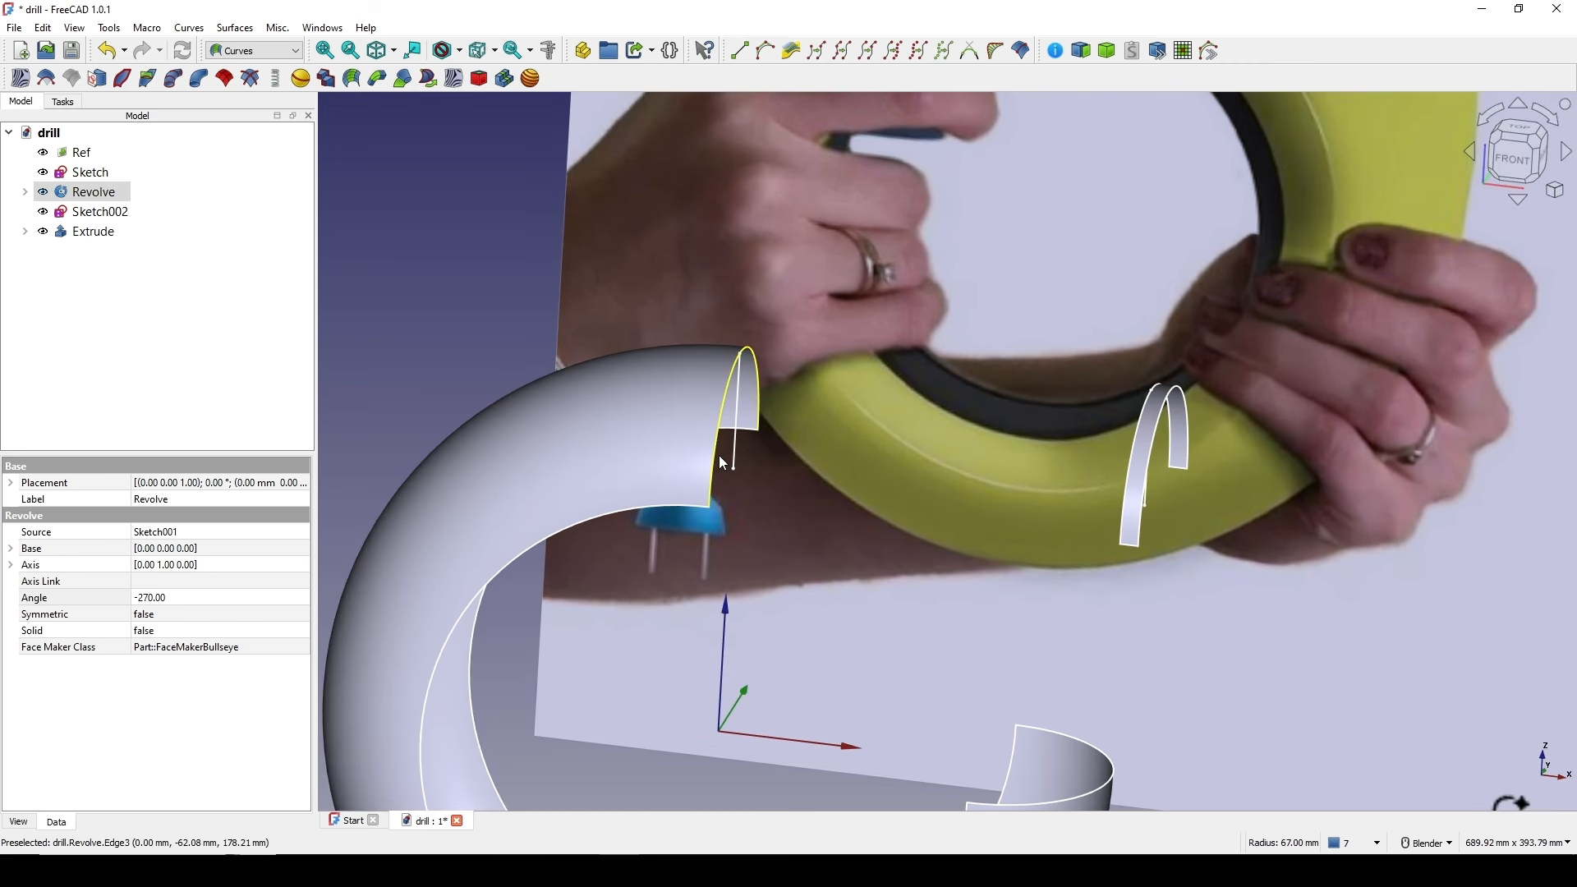
ctrl+click(1126, 464)
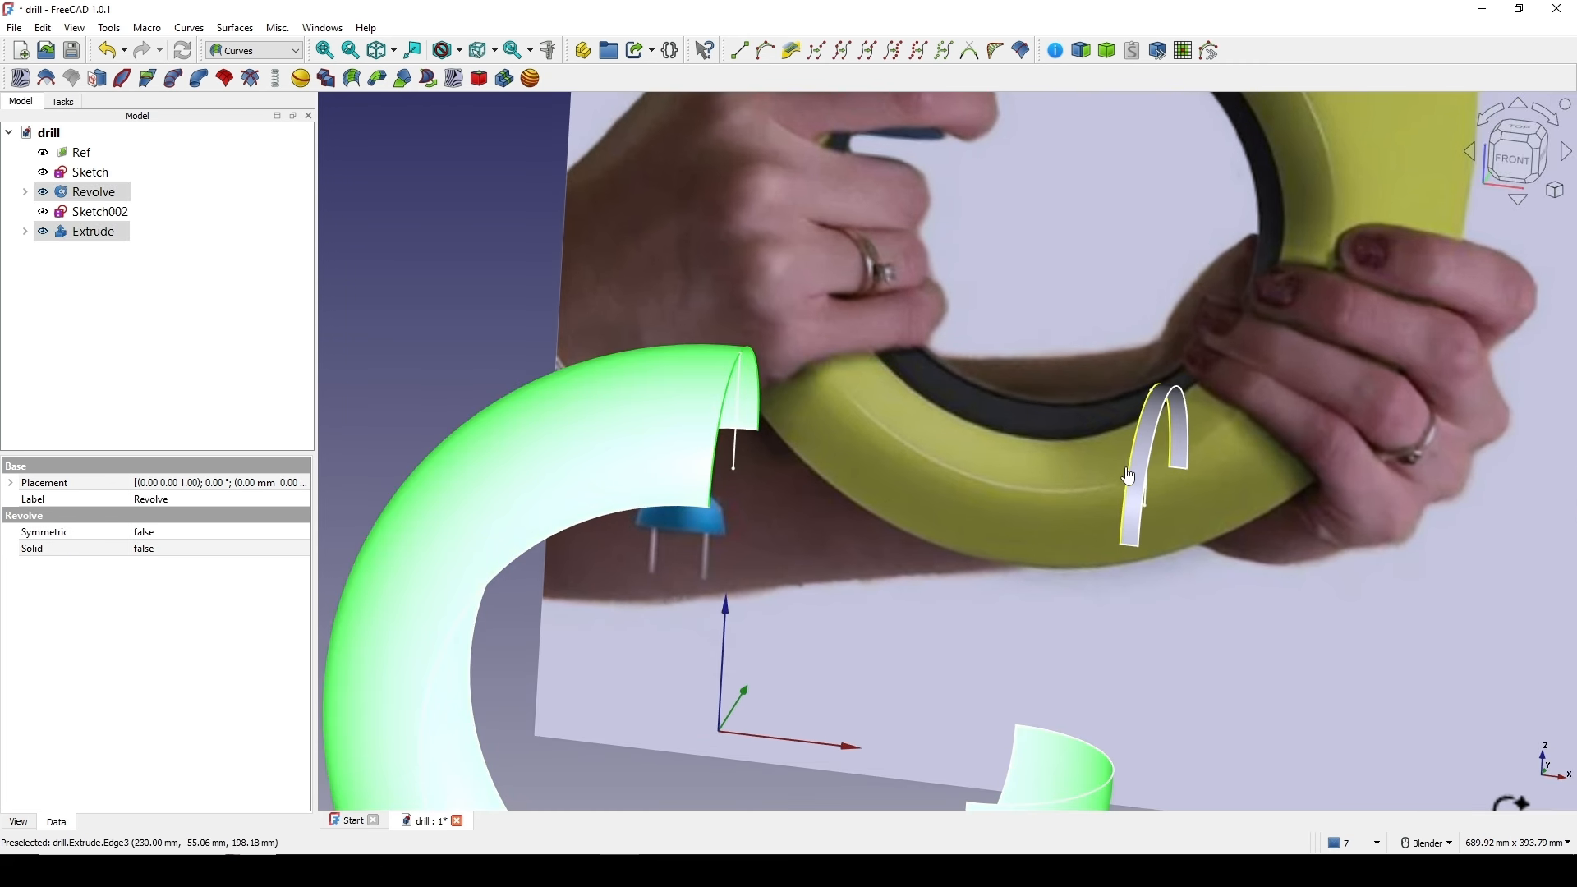
scroll(1138, 490, up, 3)
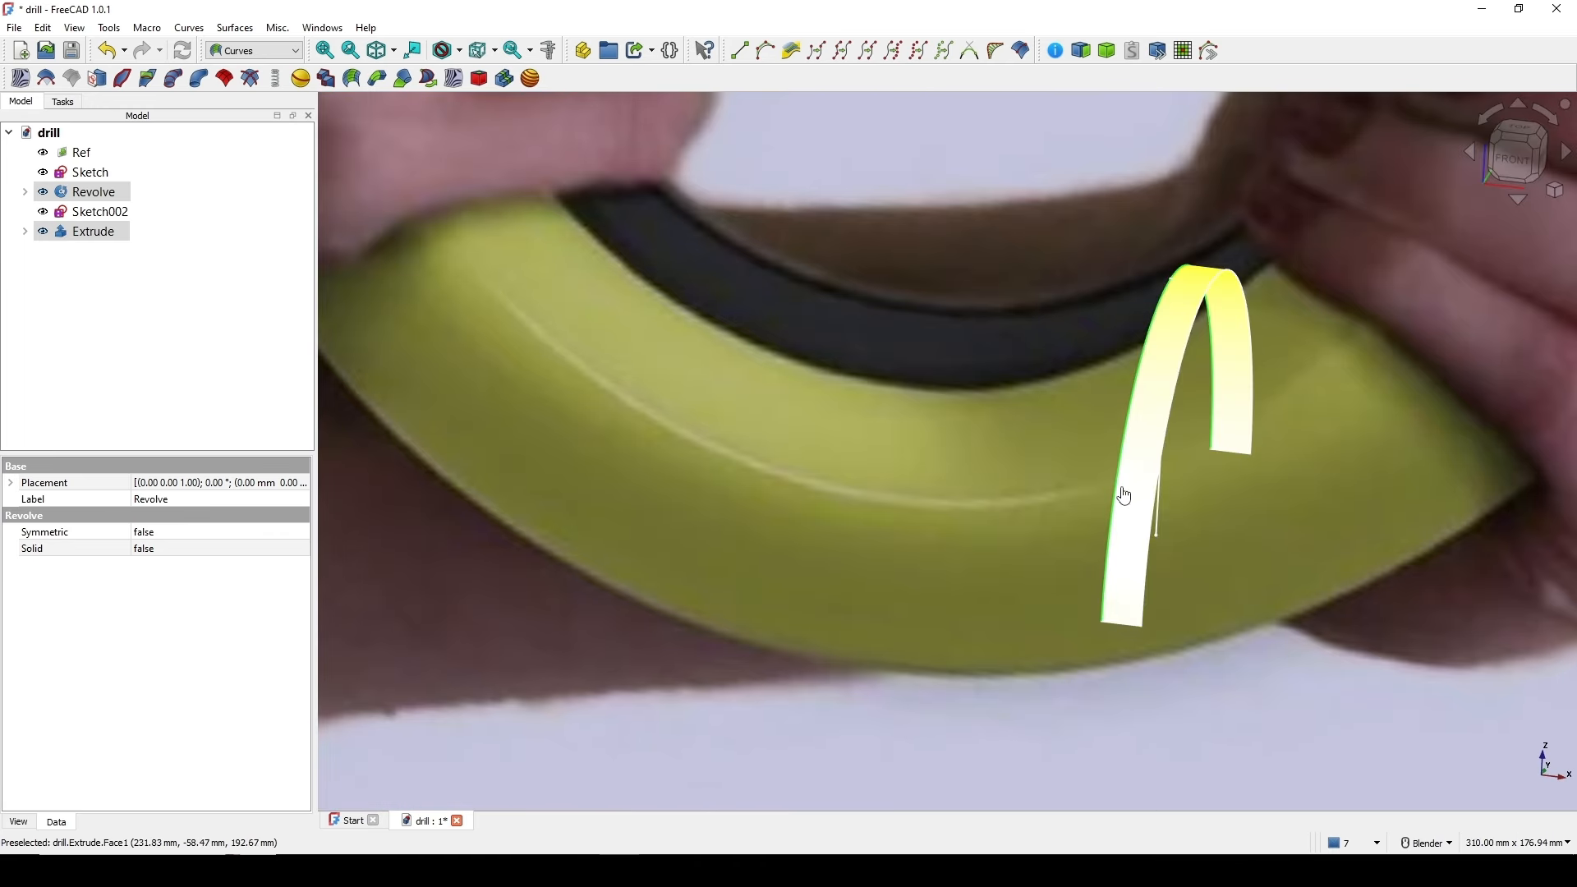
scroll(1138, 491, down, 4)
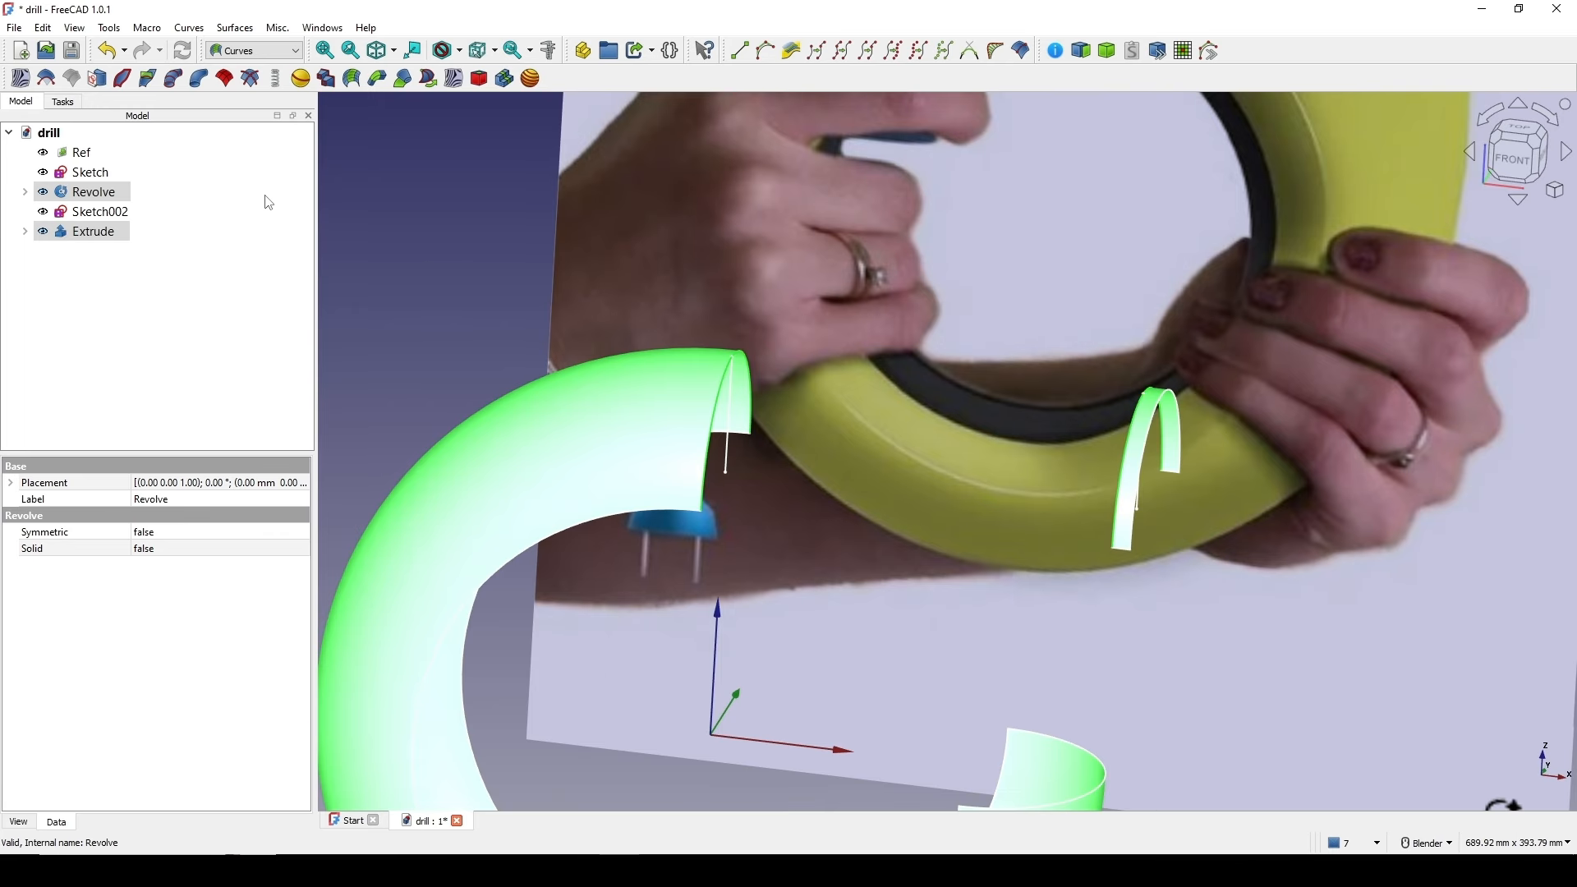
click(352, 76)
scroll(1074, 503, down, 1)
shift+middle_drag(1060, 475, 1038, 420)
- Set both Continuity1 and Continuity2 of the blend surface to 1
click(115, 254)
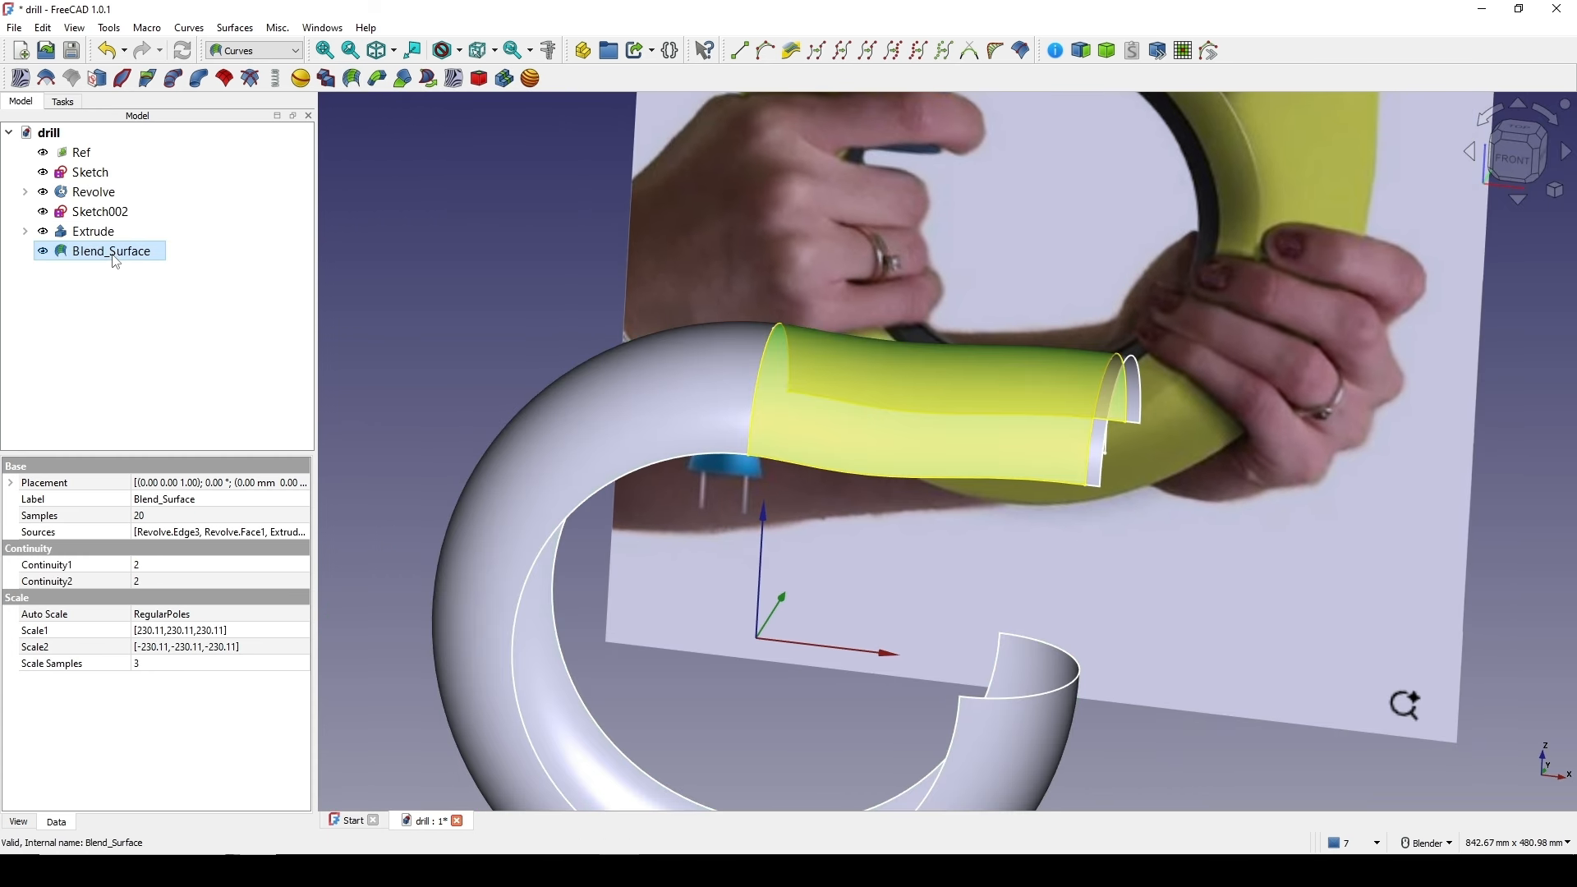
click(176, 568)
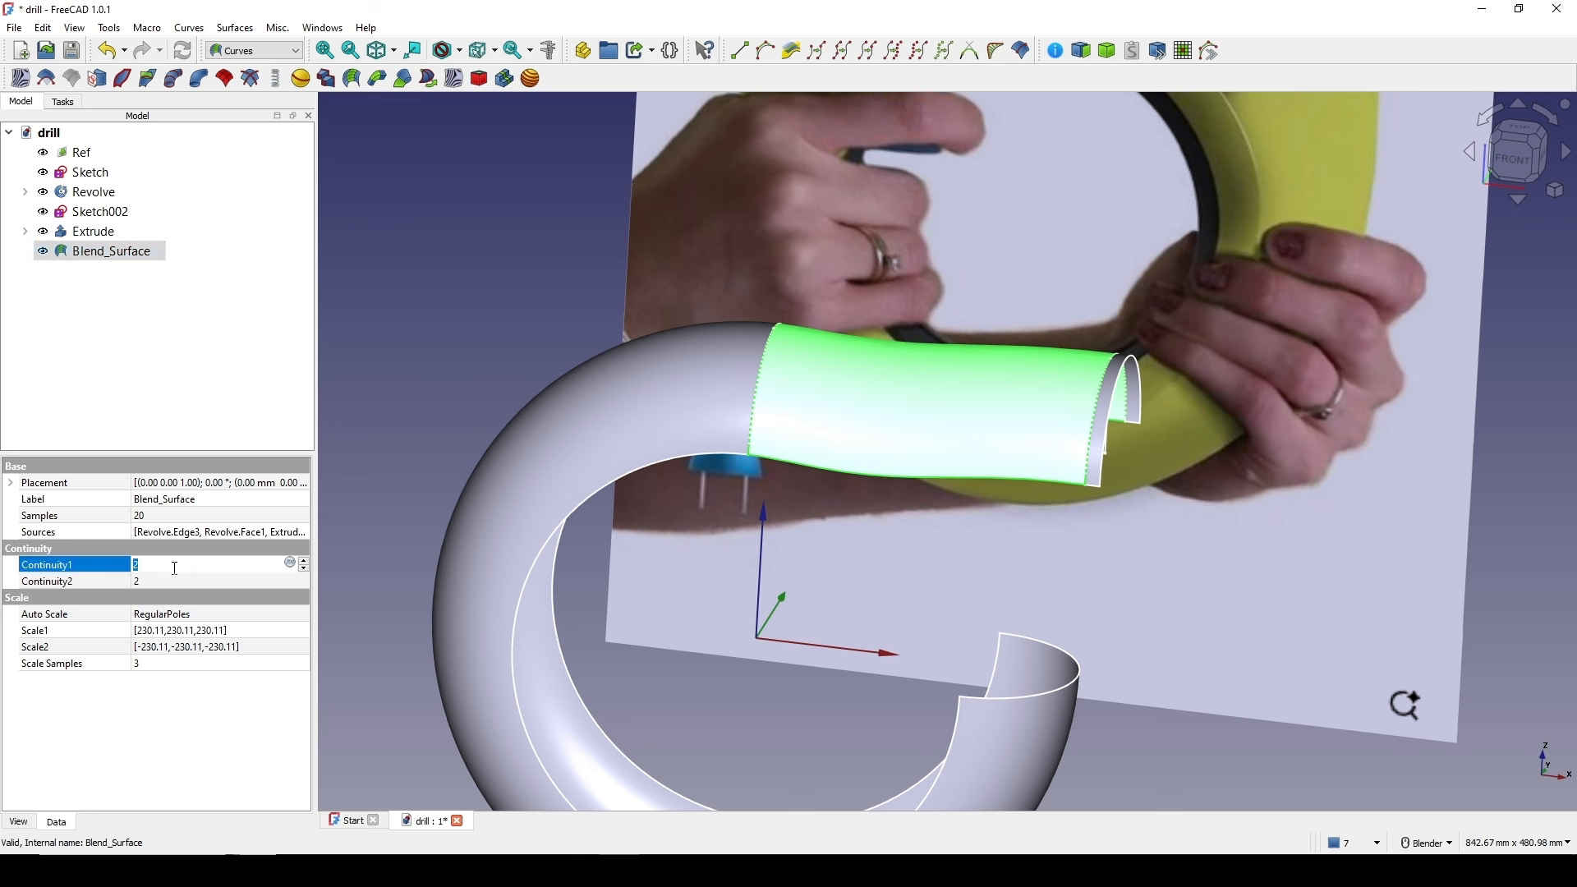
click(101, 581)
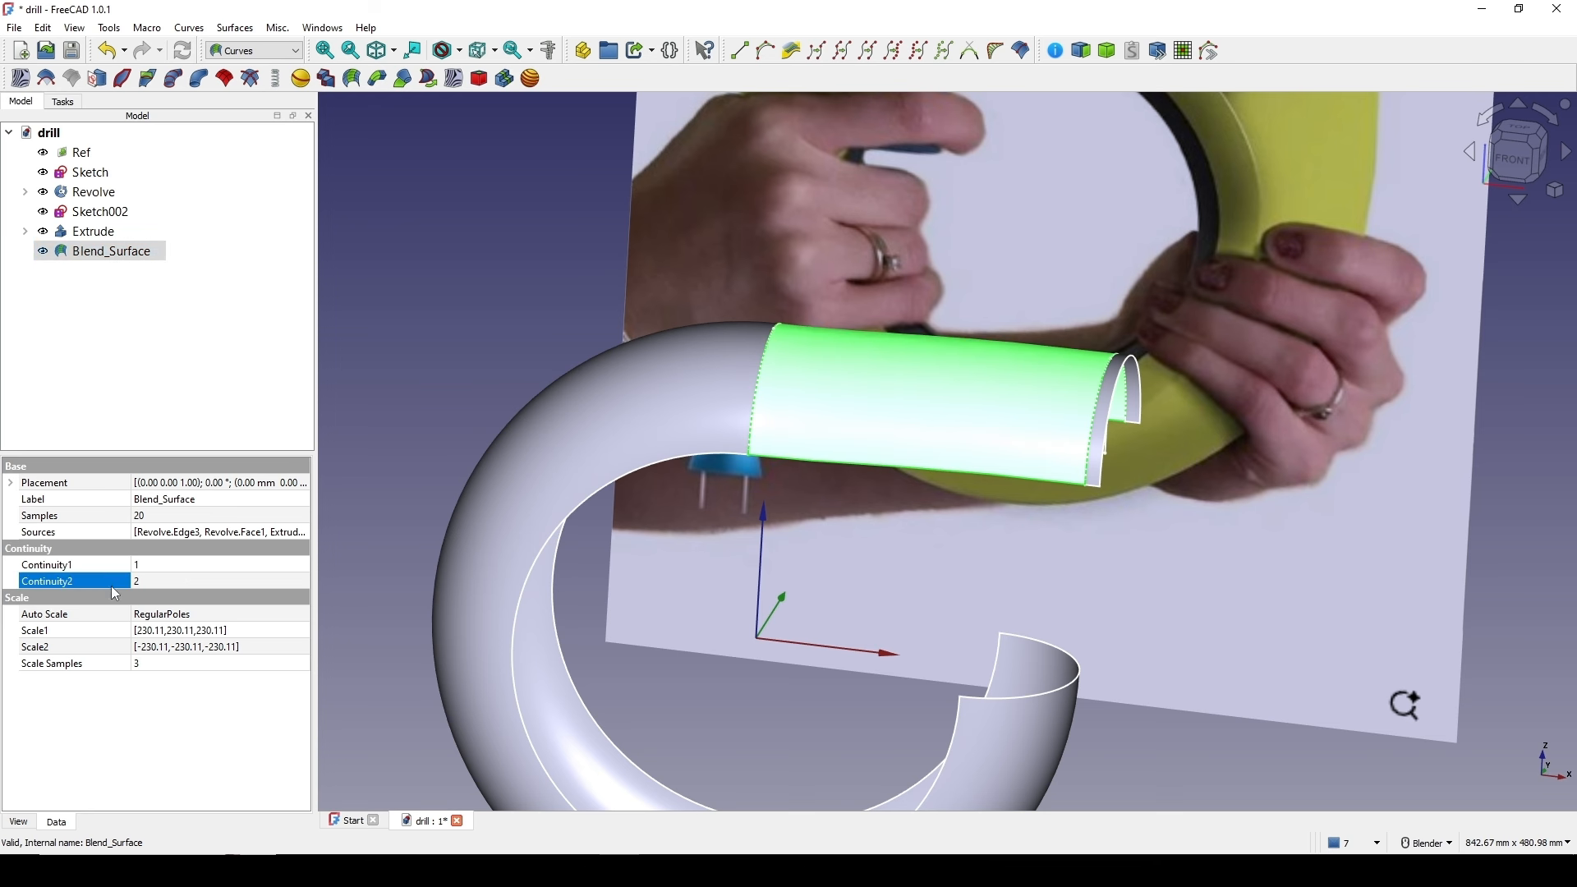
click(166, 586)
text(1)
click(113, 576)
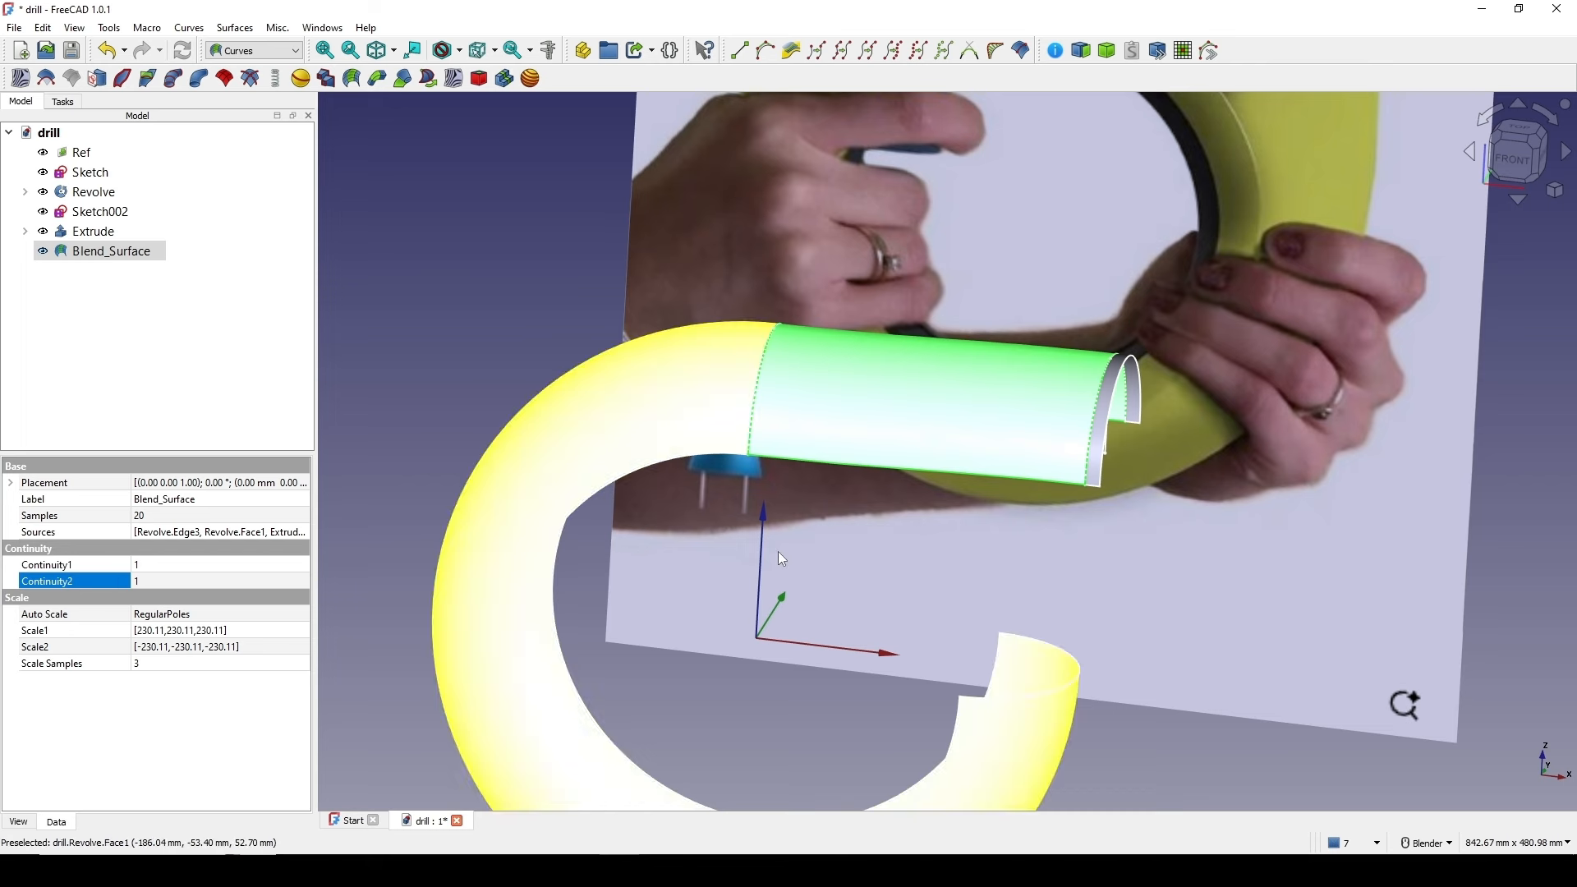
- Compare the blend surface with the drill body in the reference image from the front view
scroll(900, 545, down, 4)
shift+middle_drag(1280, 415, 1320, 313)
click(1324, 320)
mouse_move(1145, 374)
middle_down()
mouse_move(1118, 316)
mouse_move(1145, 343)
middle_up()
click(1516, 164)
scroll(1303, 307, up, 2)
shift+middle_drag(1049, 353, 1130, 384)
scroll(1107, 308, up, 1)
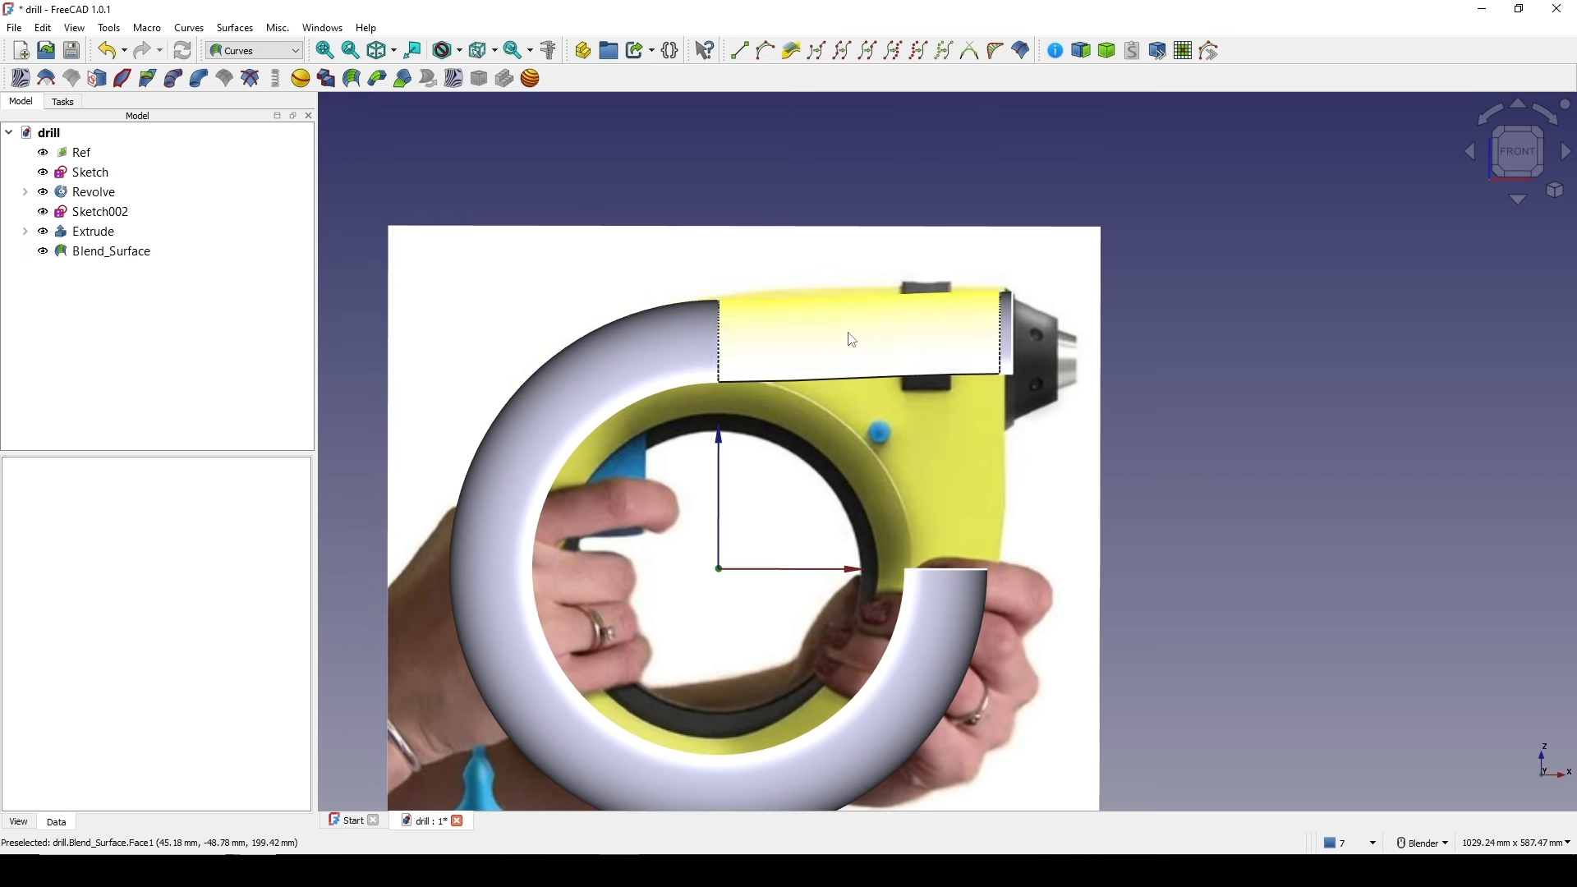
- Hide the extruded strip at the chuck-side end of the blend surface
middle_drag(904, 344, 920, 313)
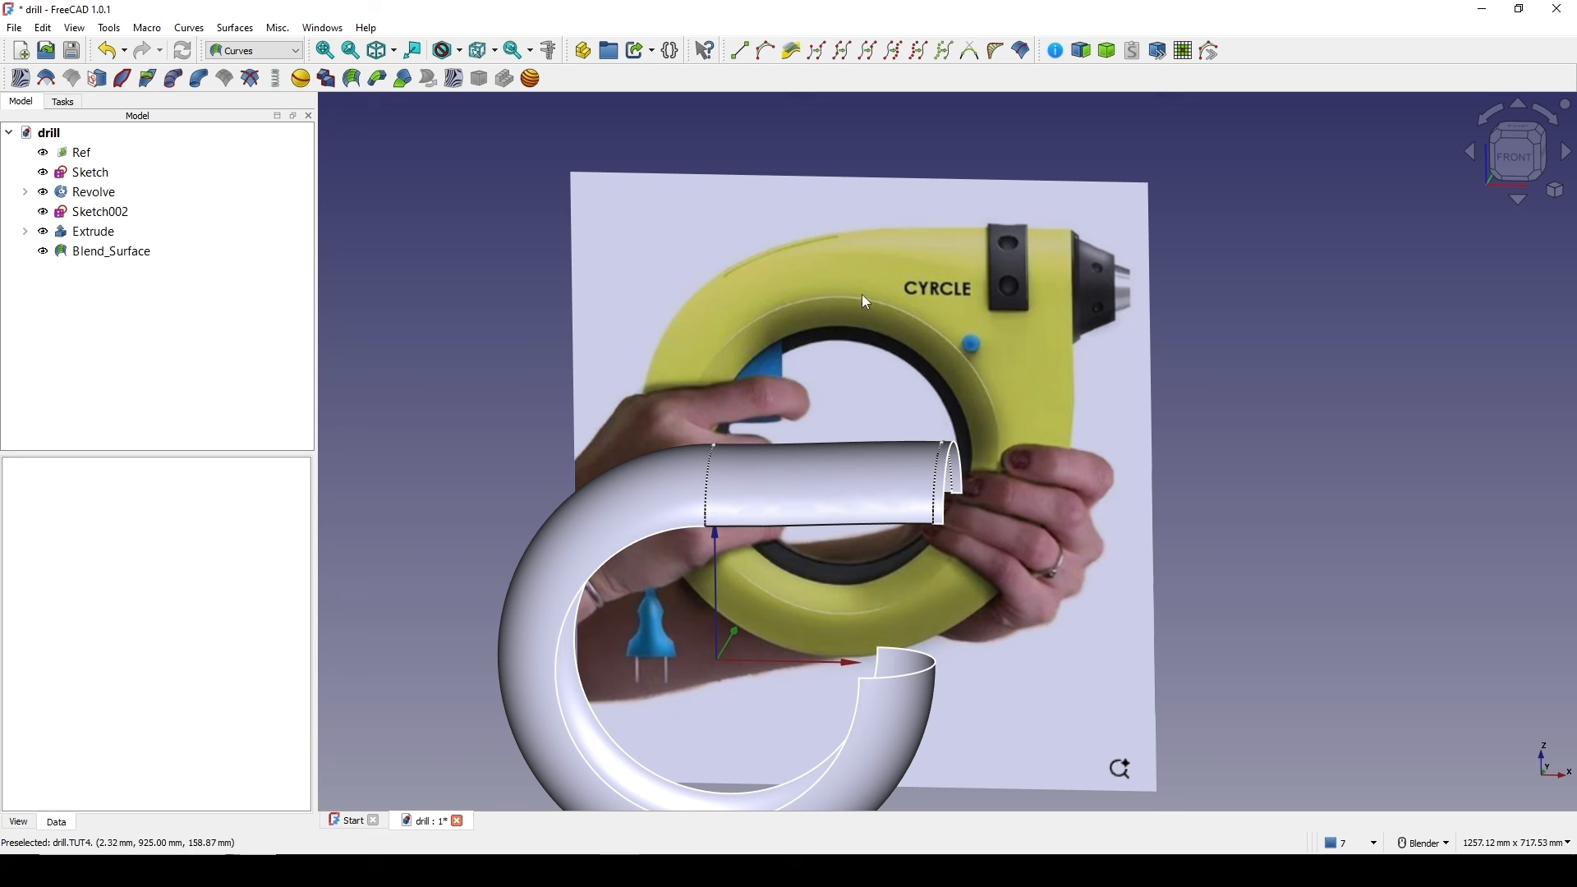
scroll(860, 294, up, 2)
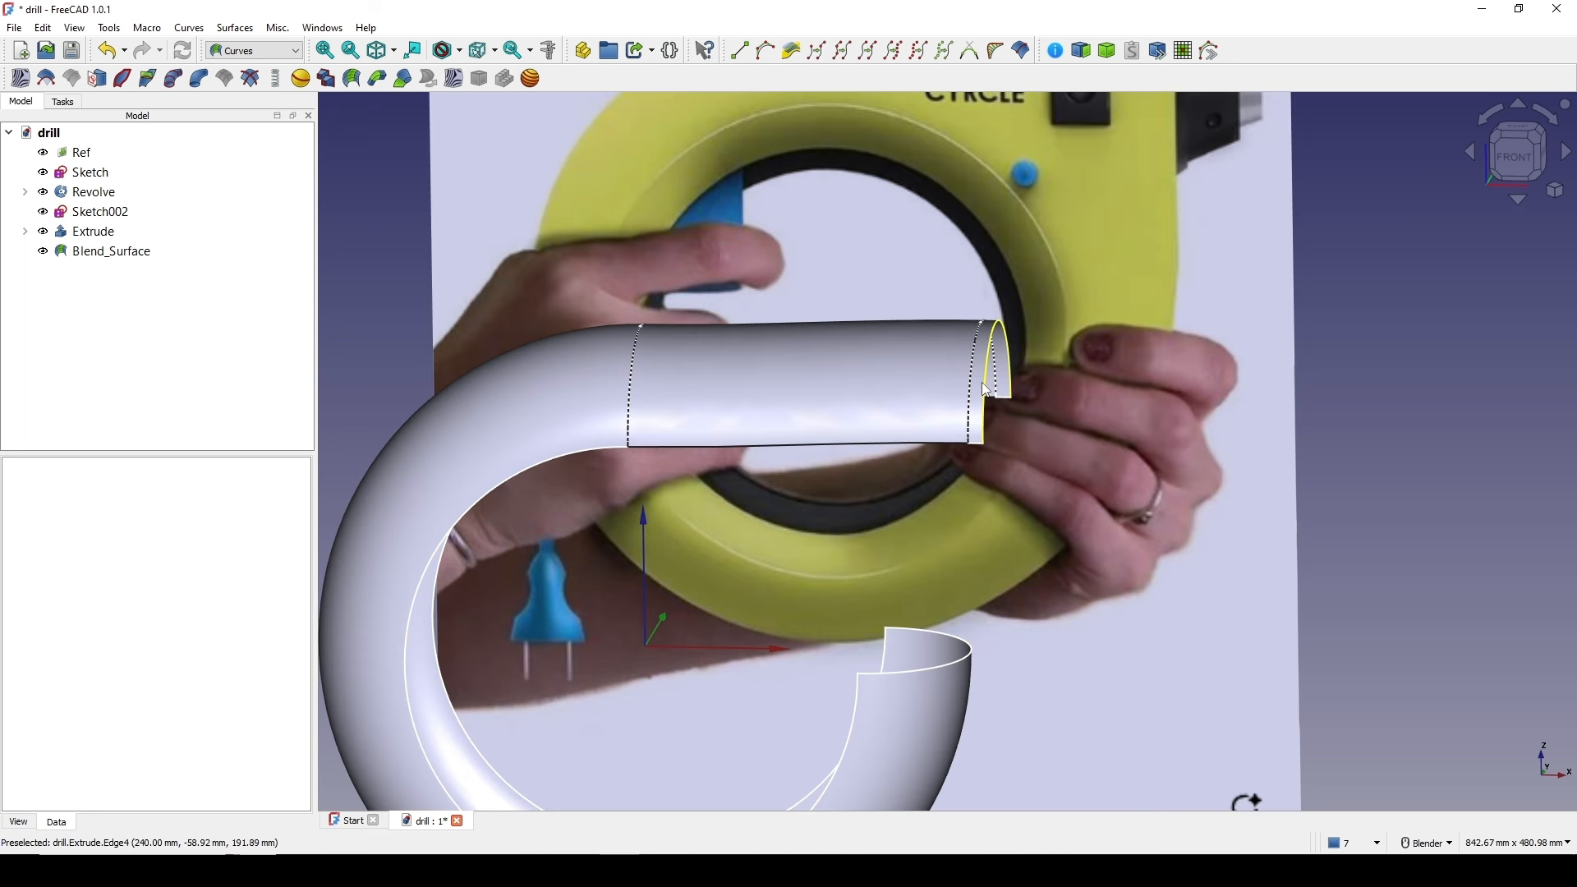
click(986, 389)
key(space)
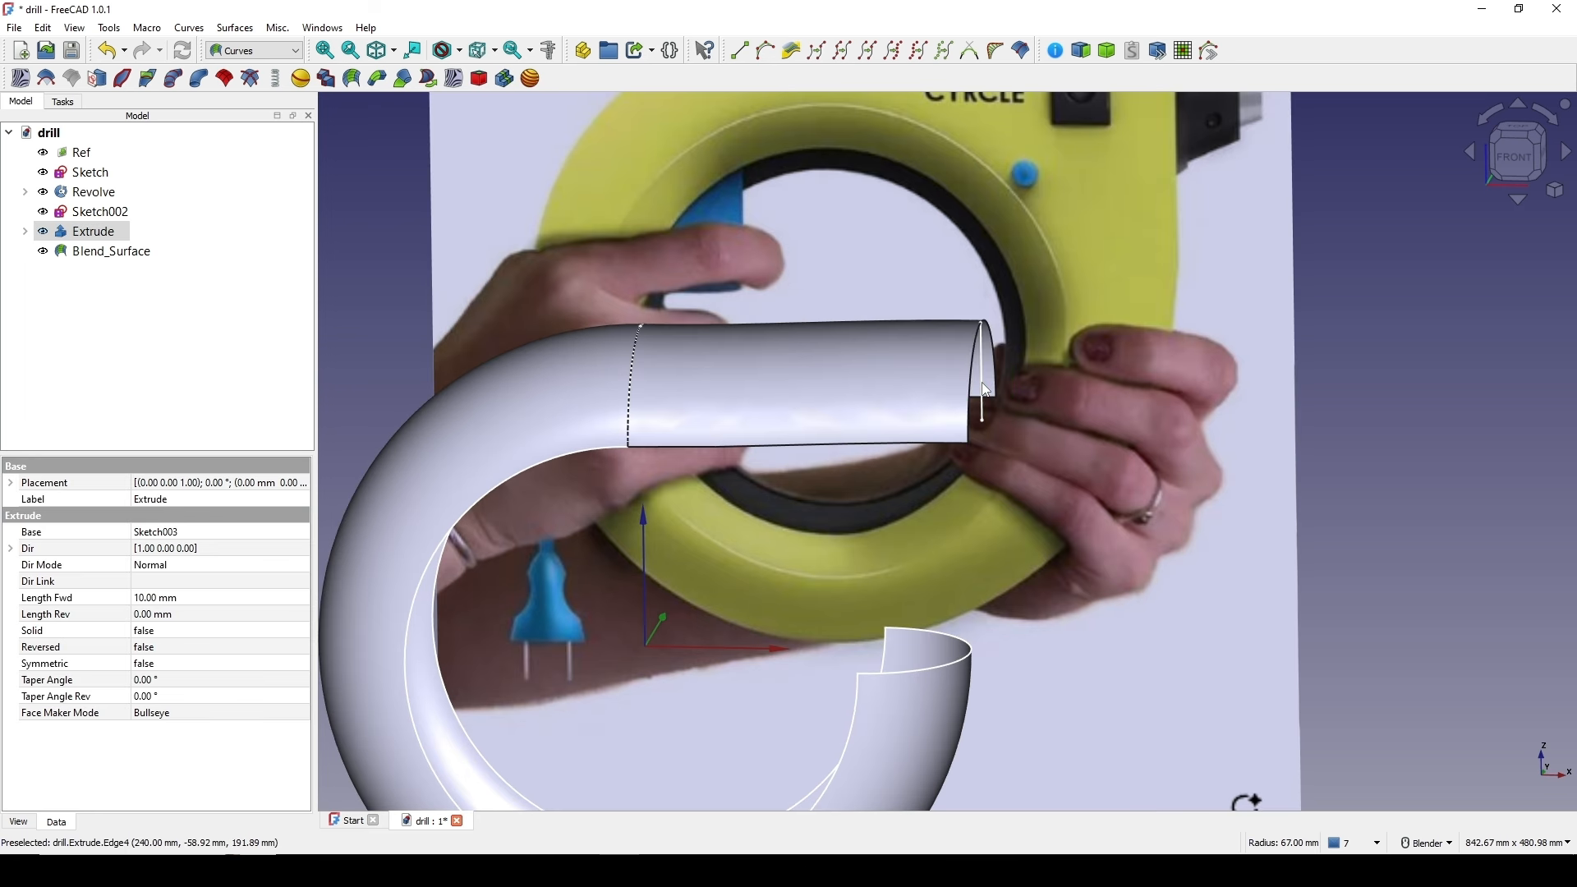
- Hide the vertical line sketch at the open chuck-side end of the blend surface
scroll(993, 387, down, 4)
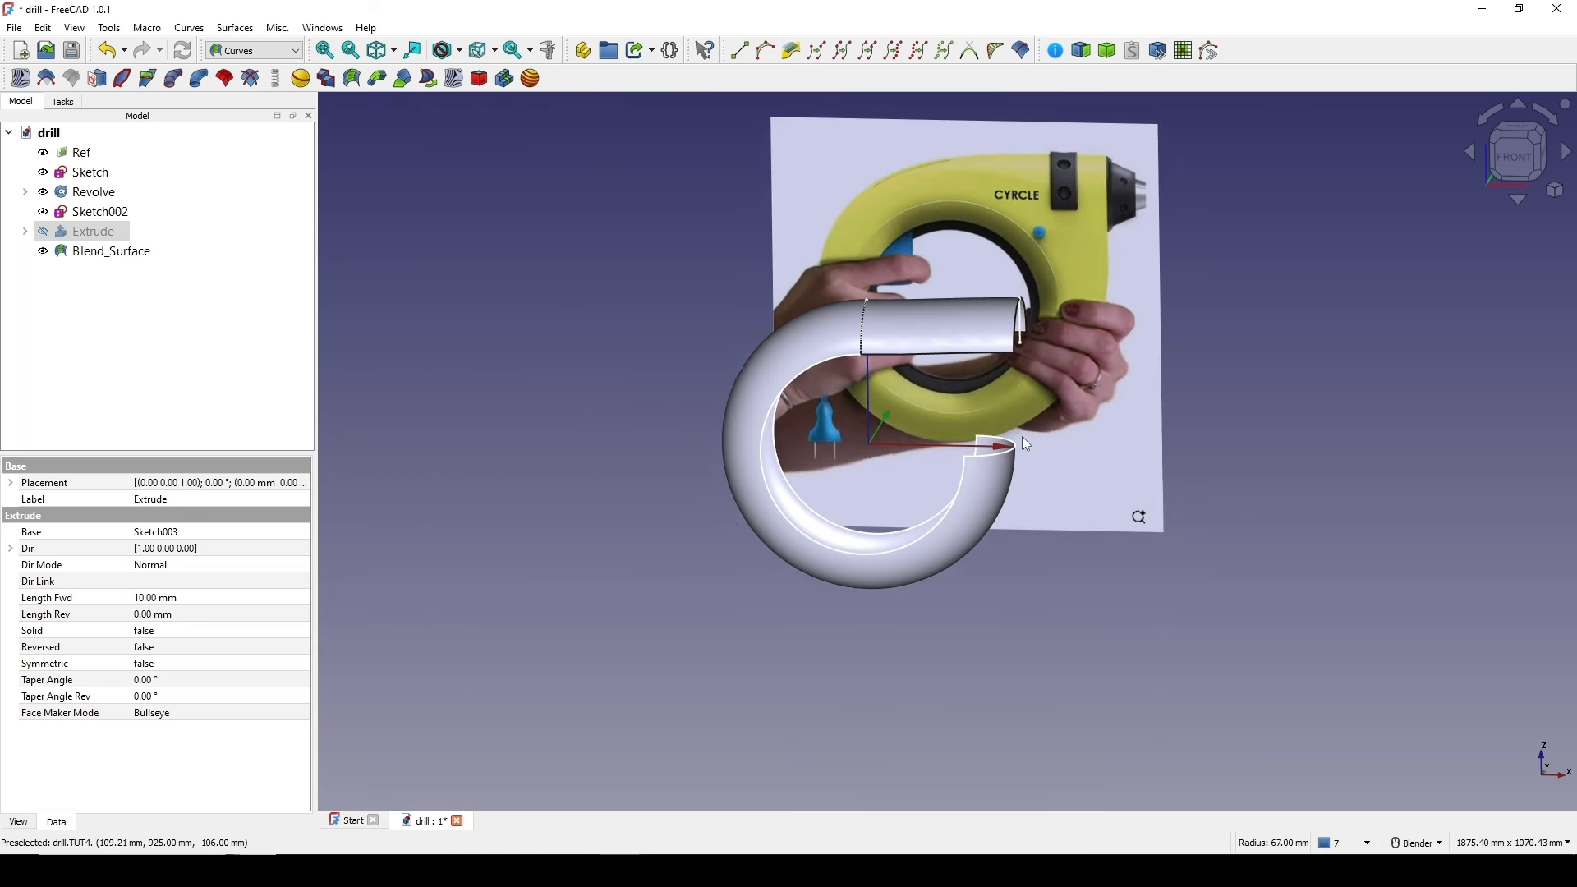
mouse_move(1021, 436)
middle_down()
mouse_move(938, 411)
mouse_move(896, 457)
mouse_move(936, 469)
middle_up()
scroll(953, 470, up, 2)
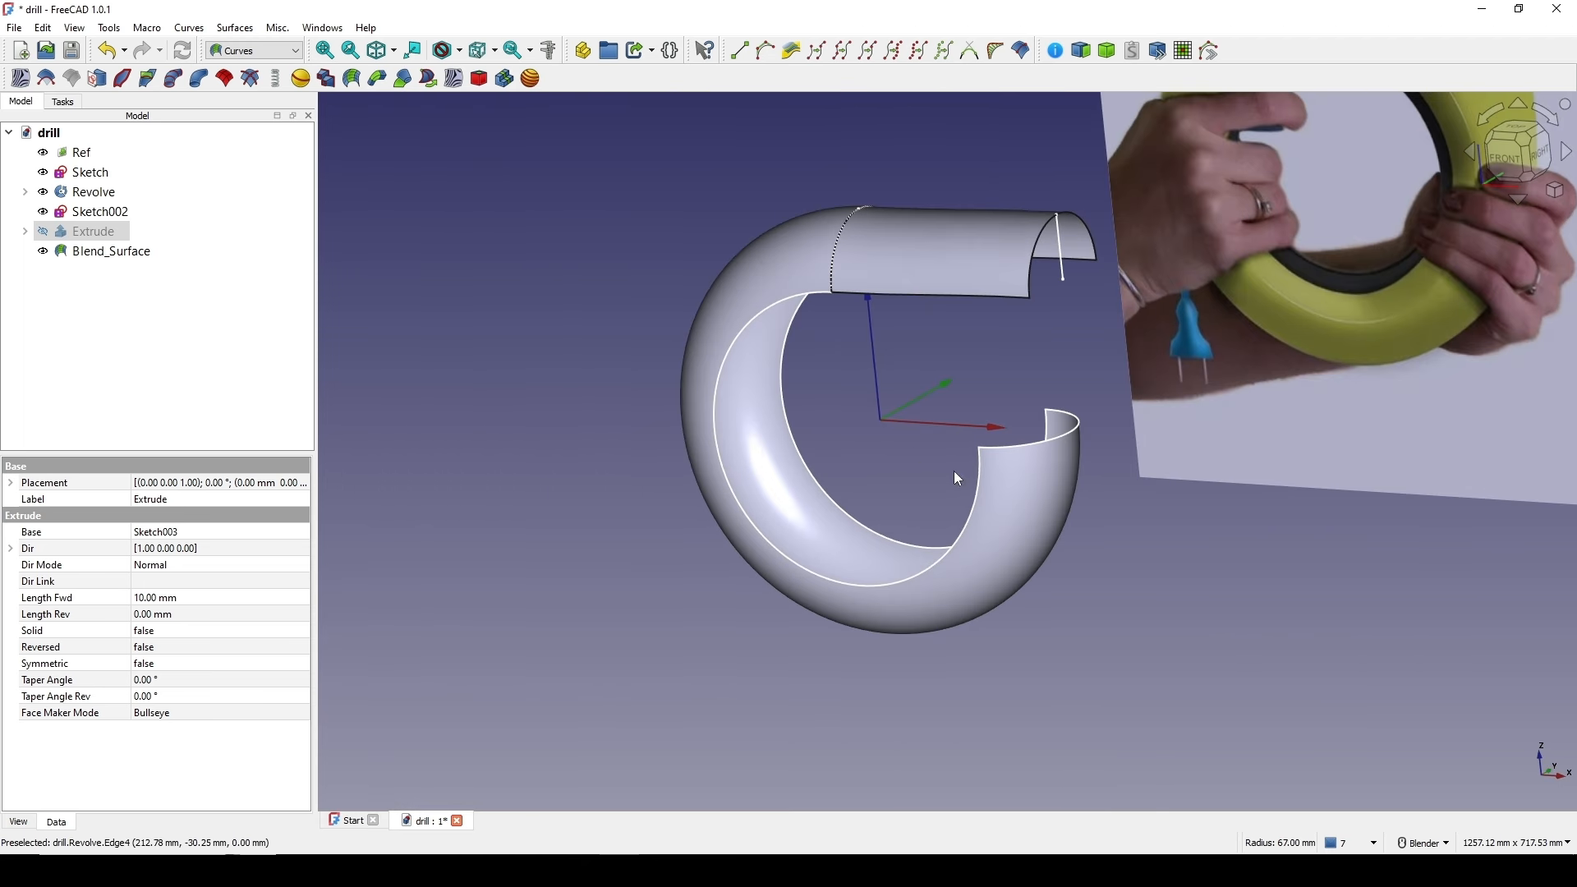
shift+middle_drag(1042, 374, 989, 447)
click(1017, 337)
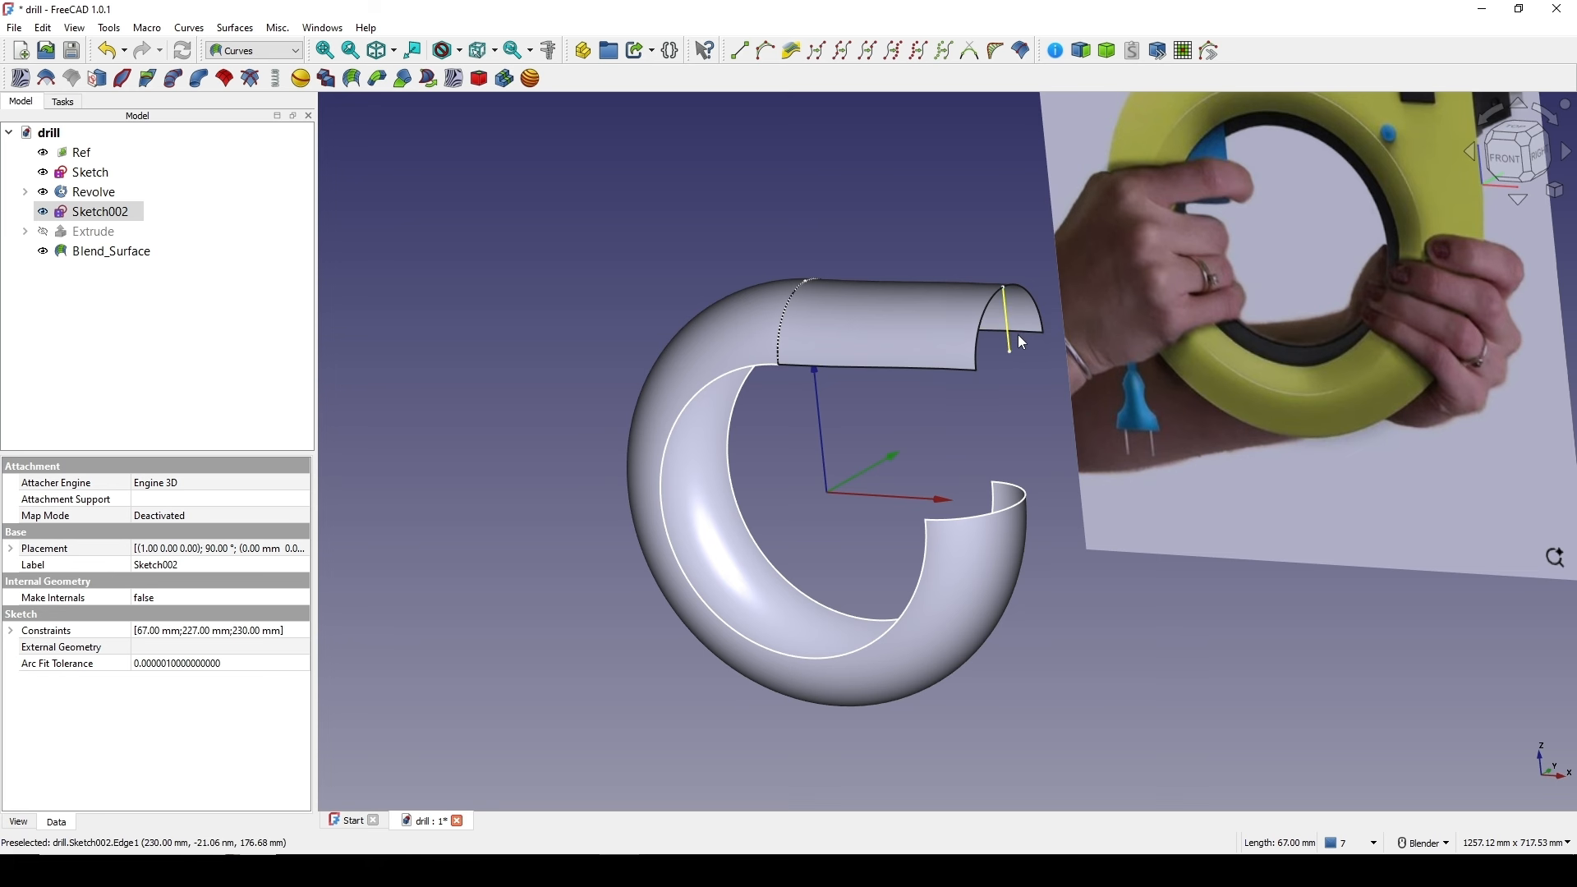
key(space)
- View the model from the front in Wireframe style to examine the blend surface outline against the reference drill body
mouse_move(1184, 367)
middle_down()
mouse_move(1245, 327)
mouse_move(1234, 352)
middle_up()
click(1506, 156)
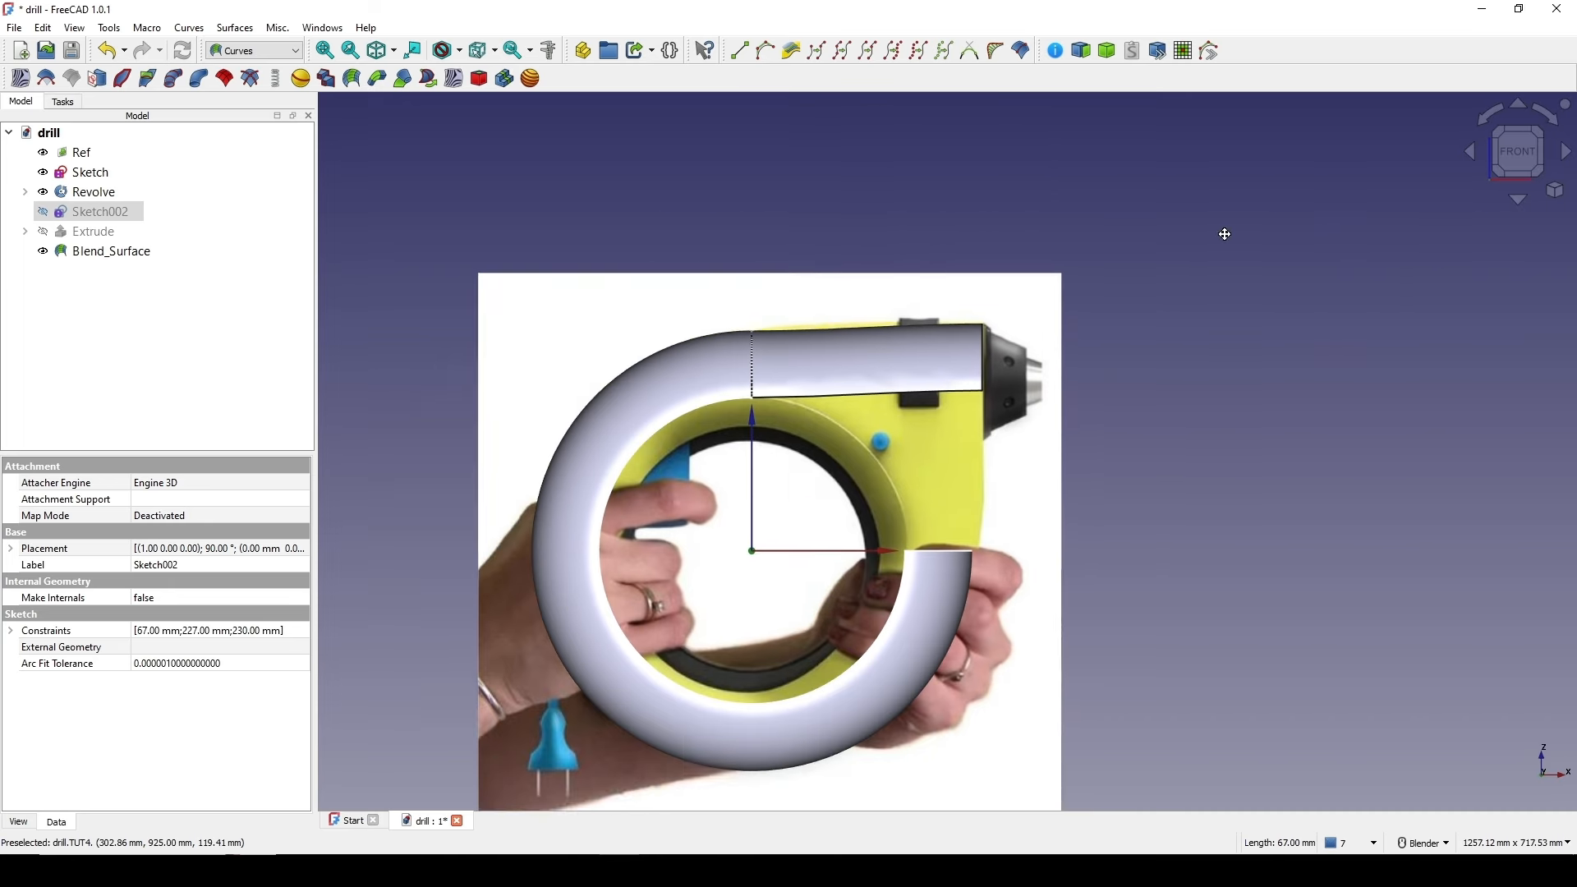
shift+middle_drag(1051, 326, 1160, 258)
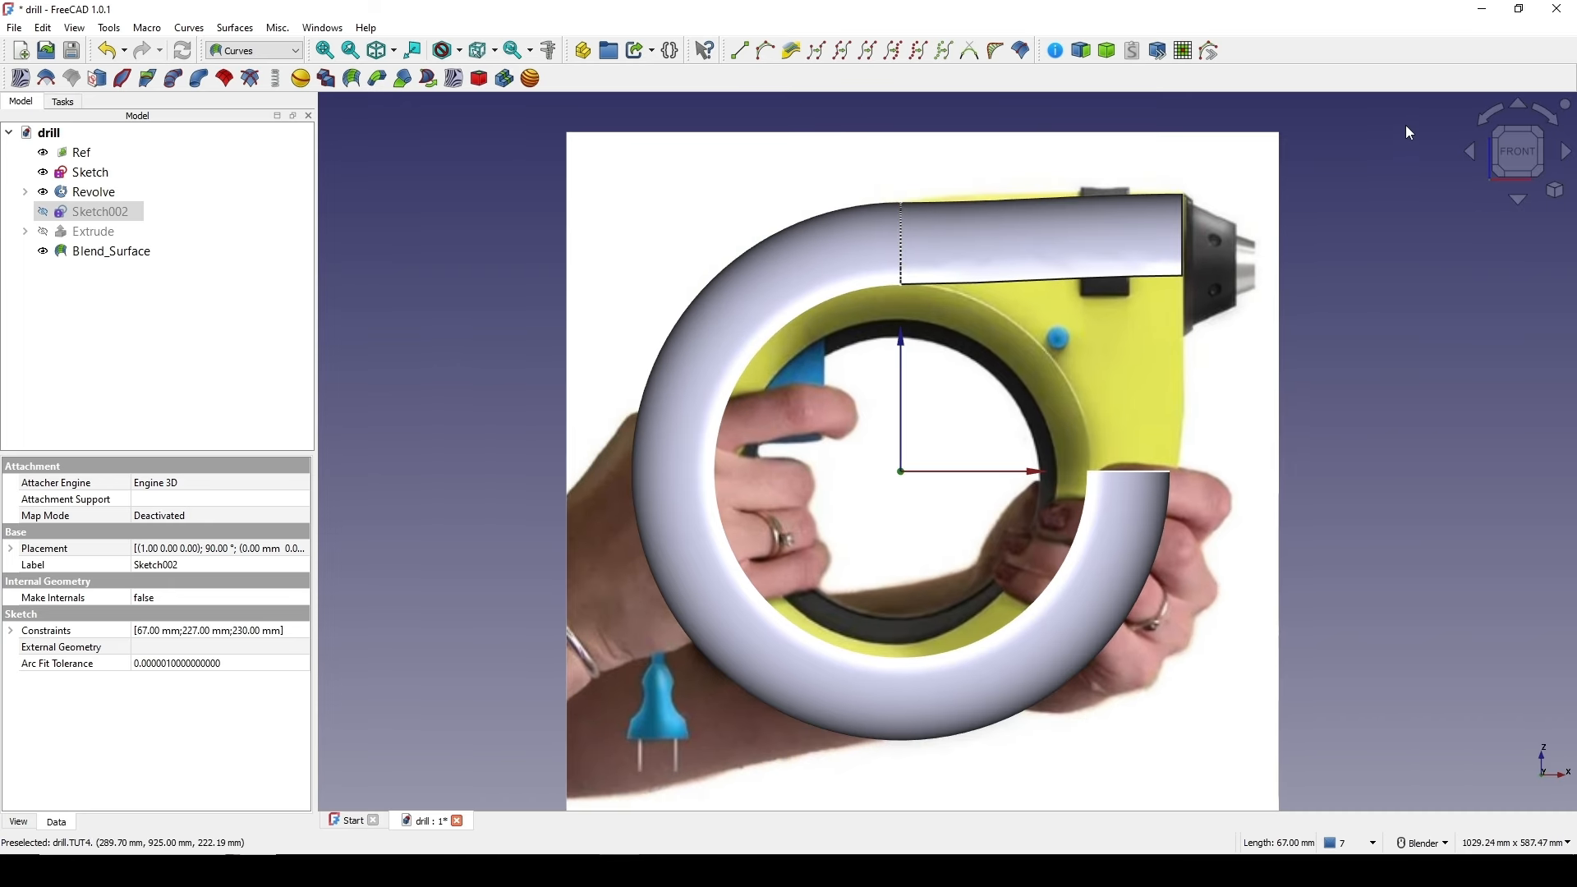
click(461, 52)
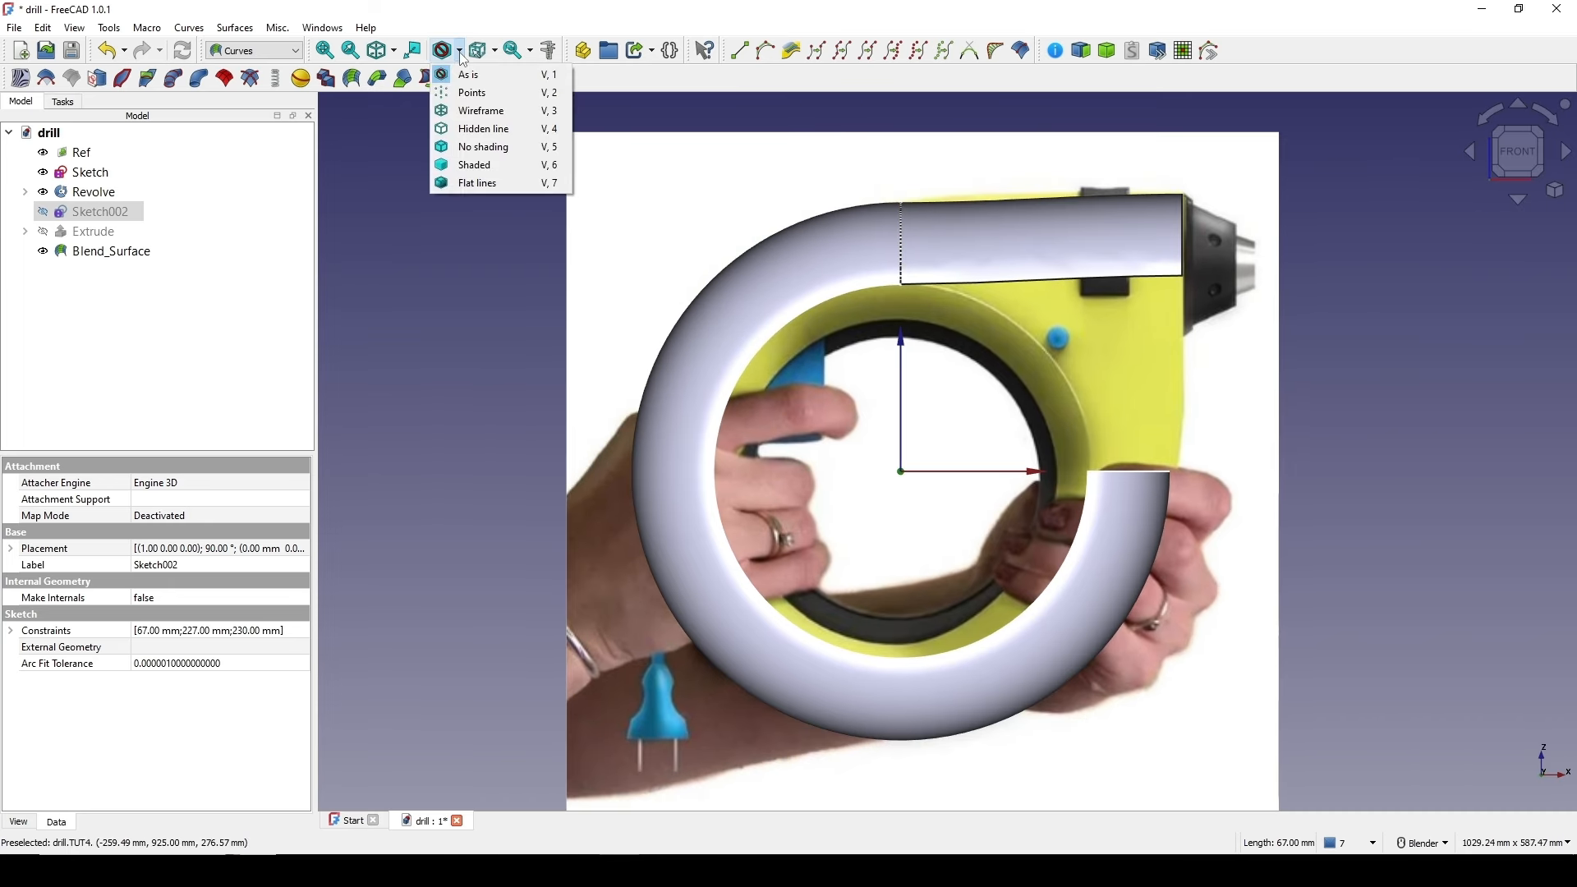
click(464, 112)
scroll(1126, 278, up, 1)
shift+middle_drag(1126, 279, 1077, 347)
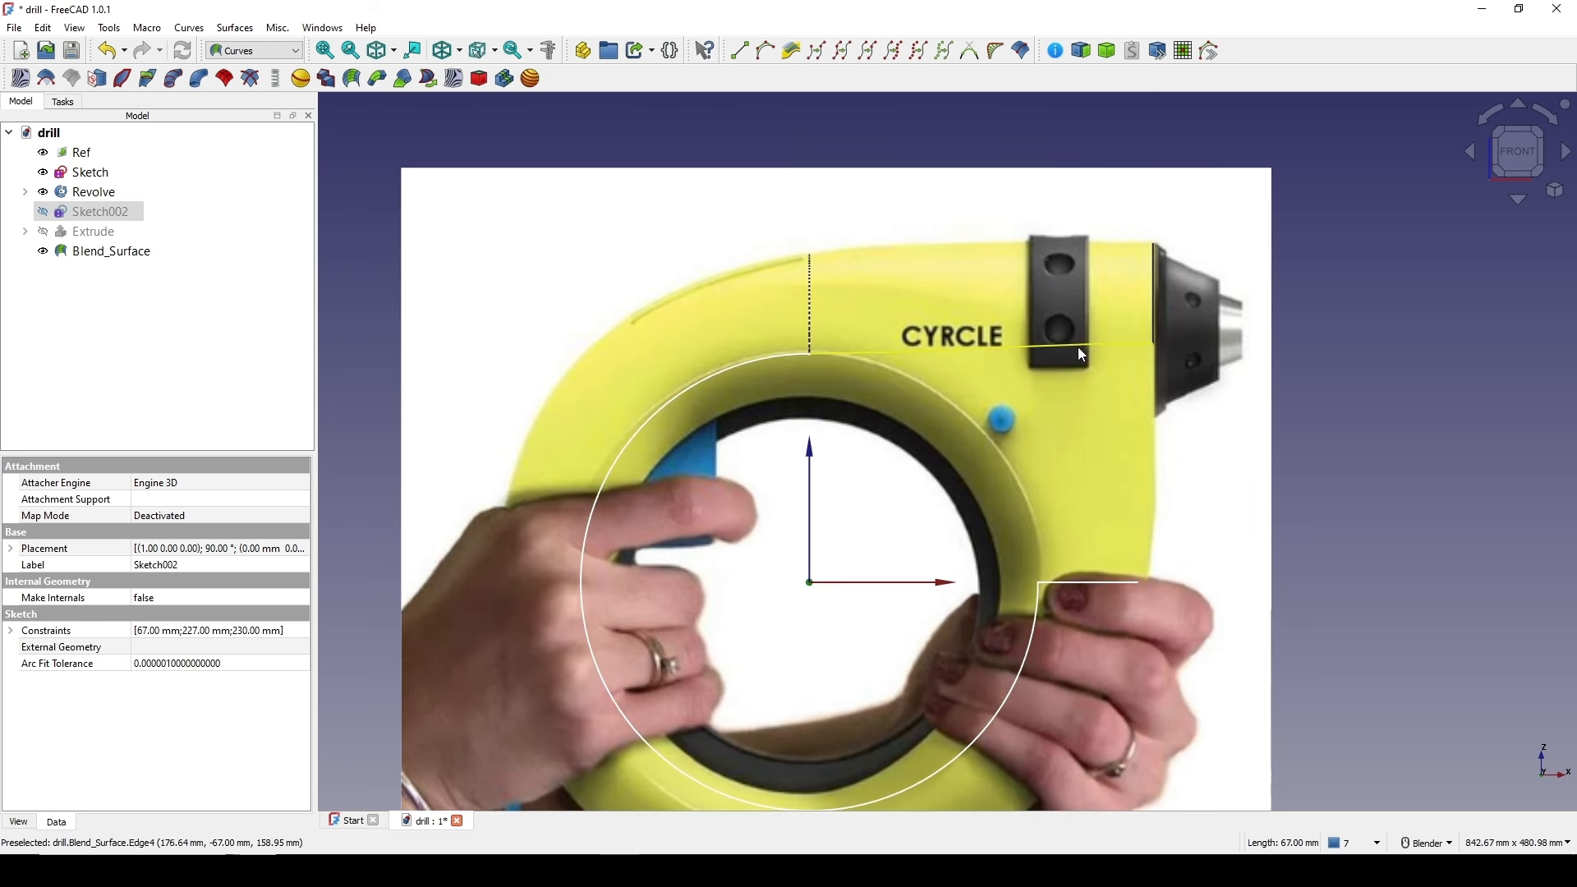
- Mark the planned cutting curve and hatch the area below it on a temporary screen capture of the drill's upper body, then discard it
key(Print)
mouse_move(404, 126)
mouse_down()
mouse_move(1324, 624)
mouse_move(1373, 667)
mouse_up()
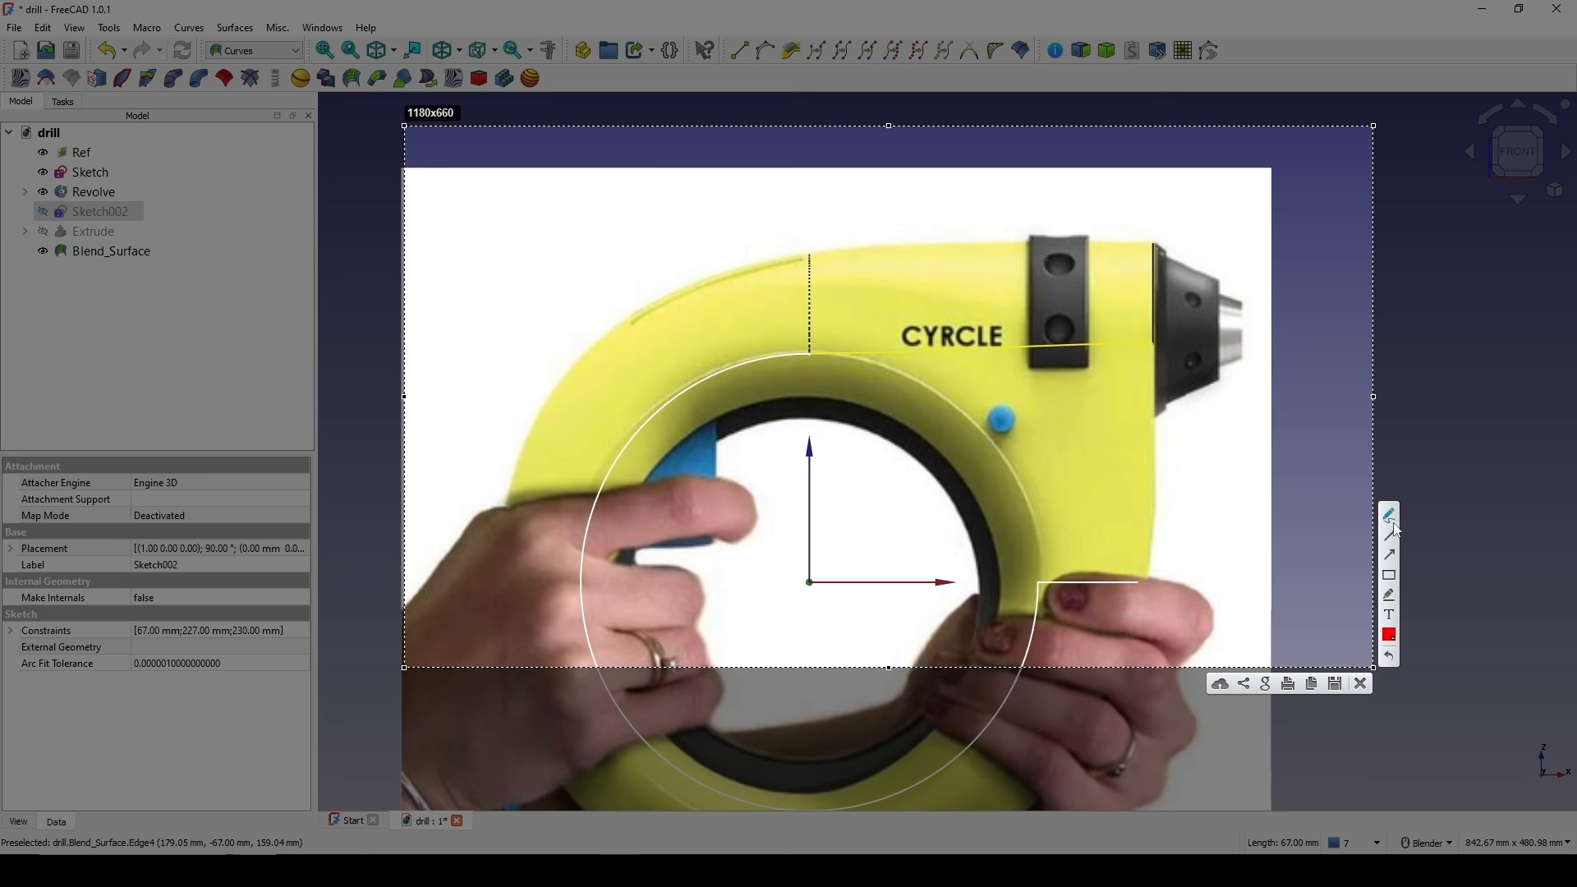
drag(744, 286, 746, 286)
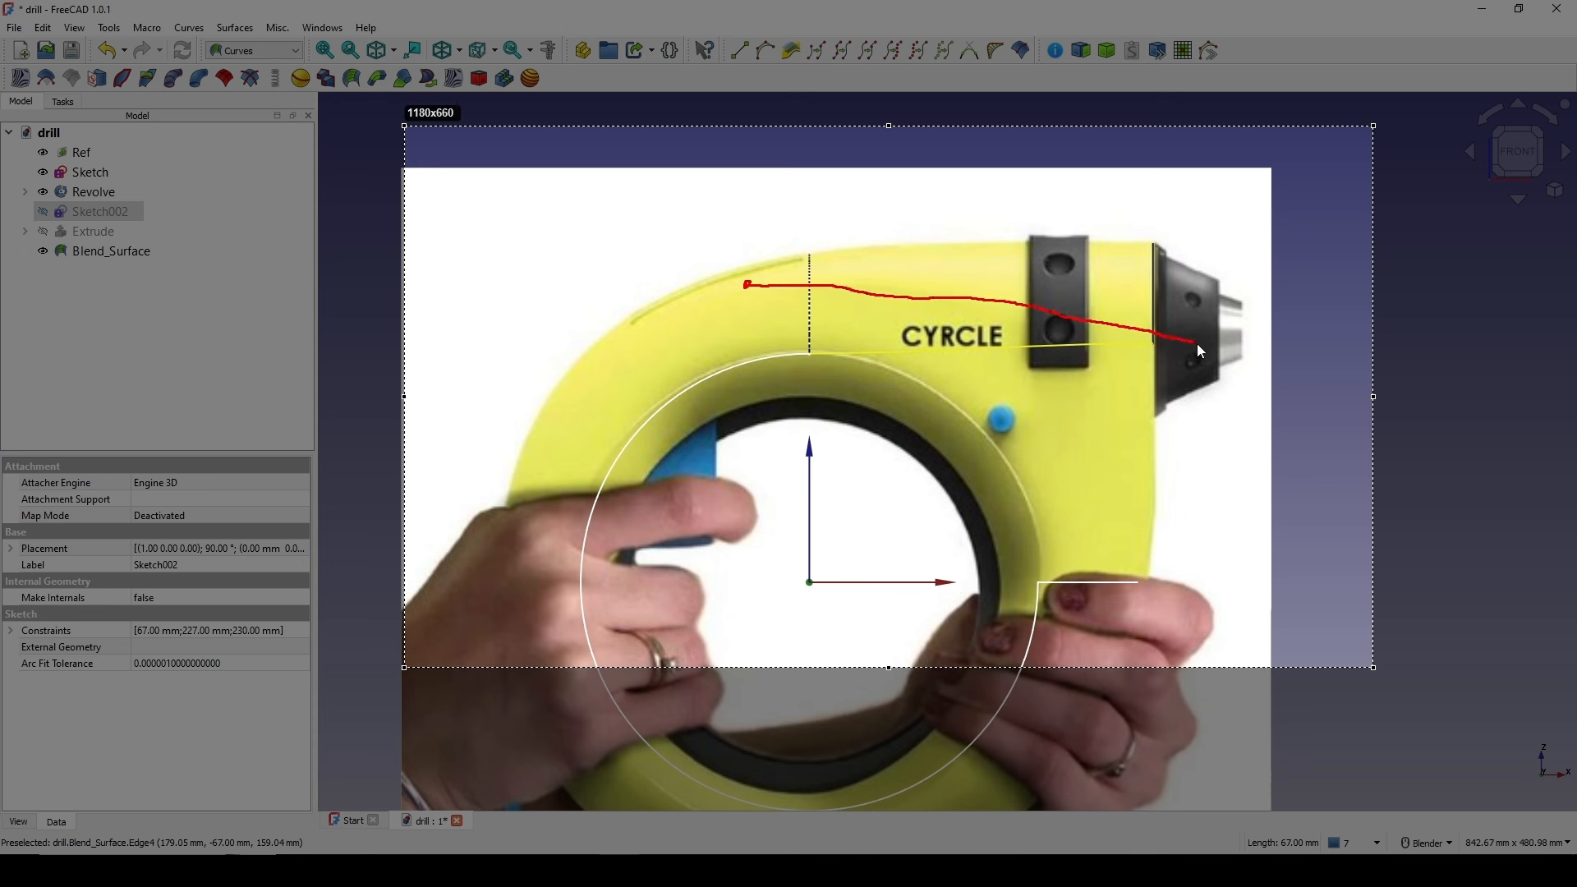
drag(1196, 345, 971, 312)
drag(779, 289, 744, 285)
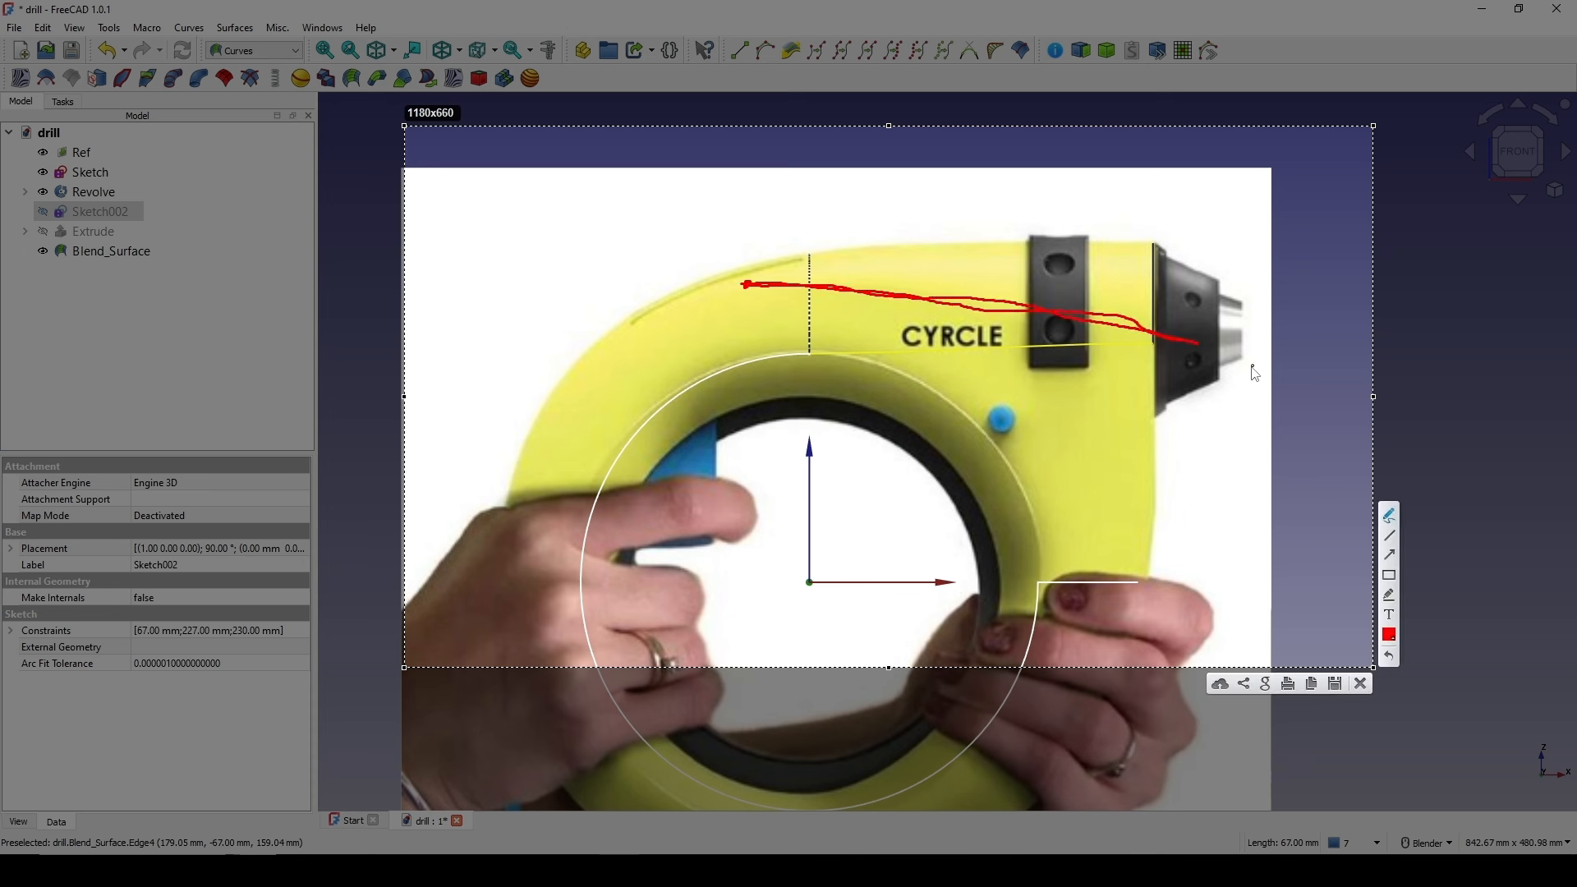
mouse_move(1160, 342)
mouse_down()
mouse_move(1169, 332)
mouse_move(1160, 347)
mouse_up()
drag(752, 291, 752, 291)
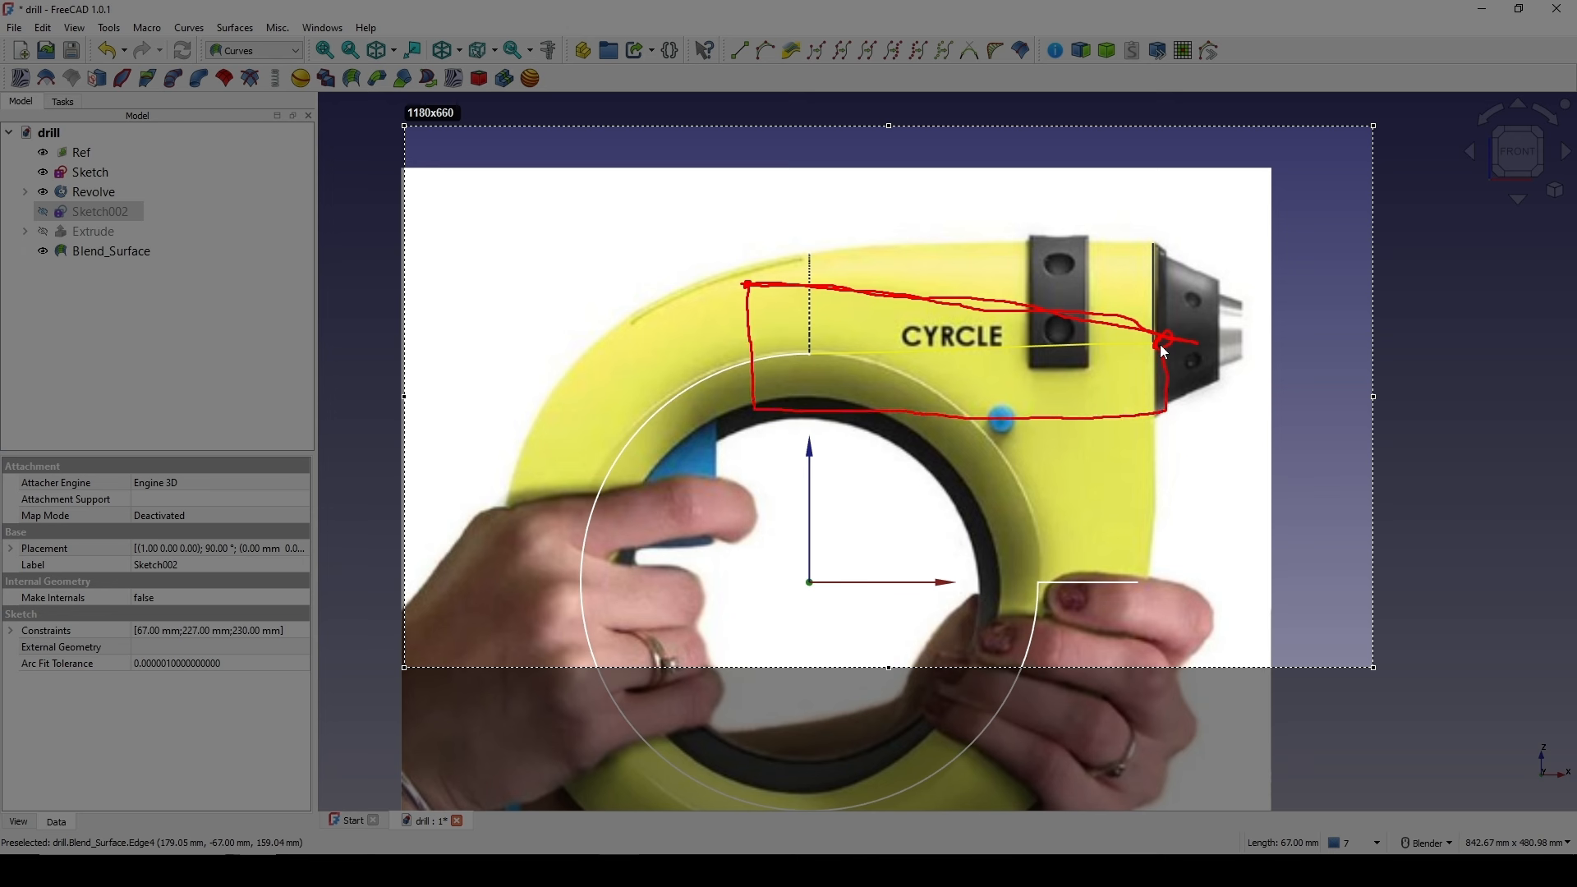
drag(1162, 350, 1163, 351)
drag(892, 315, 855, 363)
drag(982, 326, 947, 371)
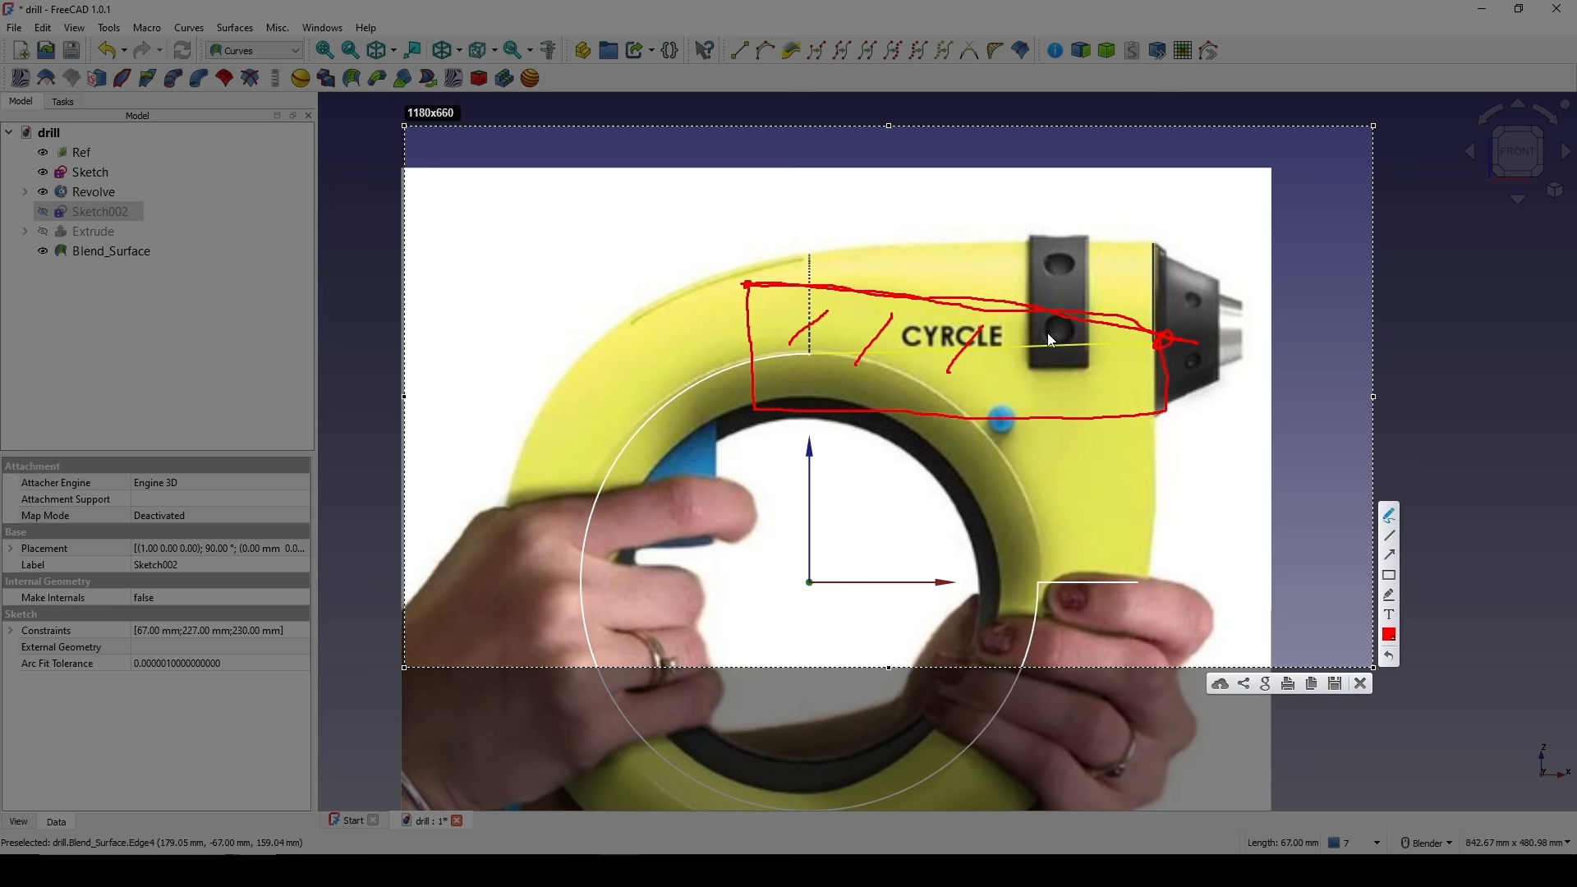
drag(1049, 334, 998, 398)
drag(1125, 347, 1095, 390)
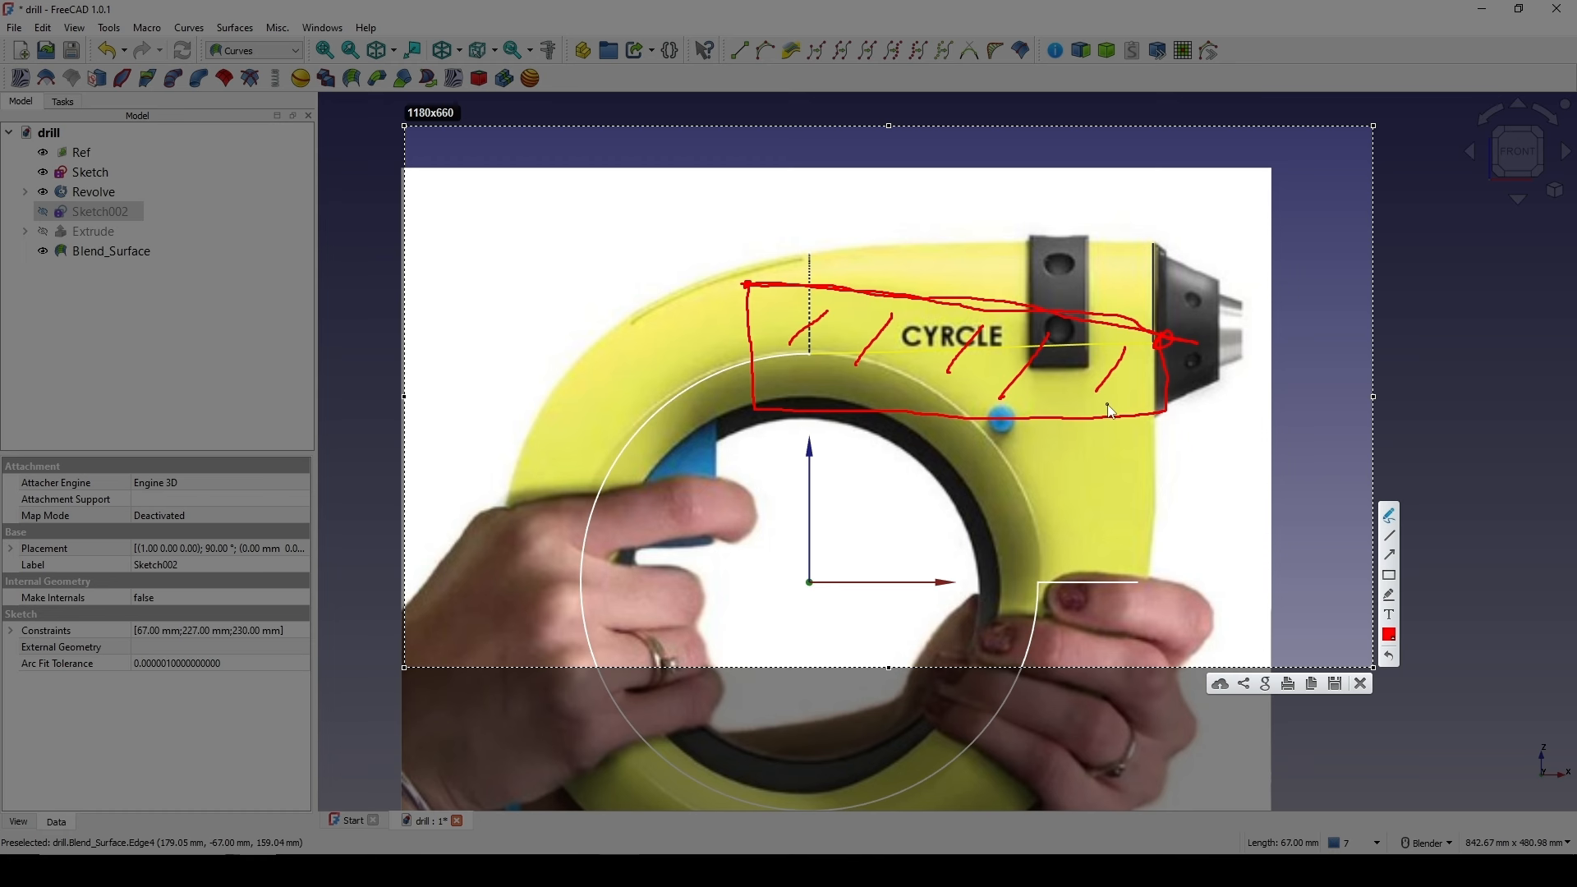
click(1364, 684)
- Clear the selection and set the model's draw style to Flat lines
scroll(1118, 453, down, 3)
scroll(1200, 478, up, 2)
click(390, 156)
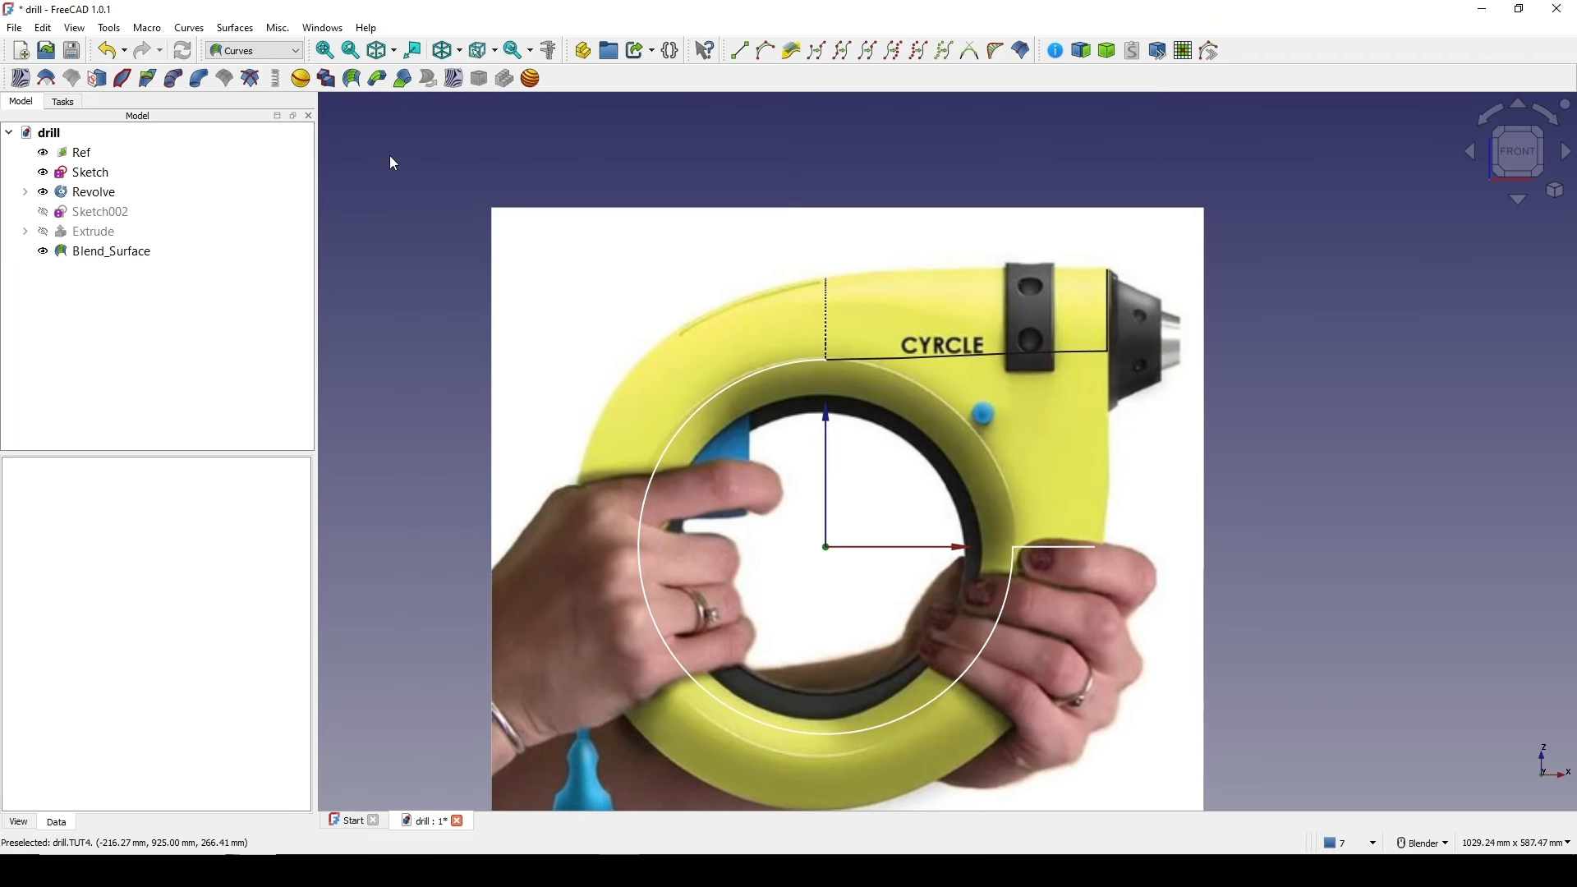
click(394, 52)
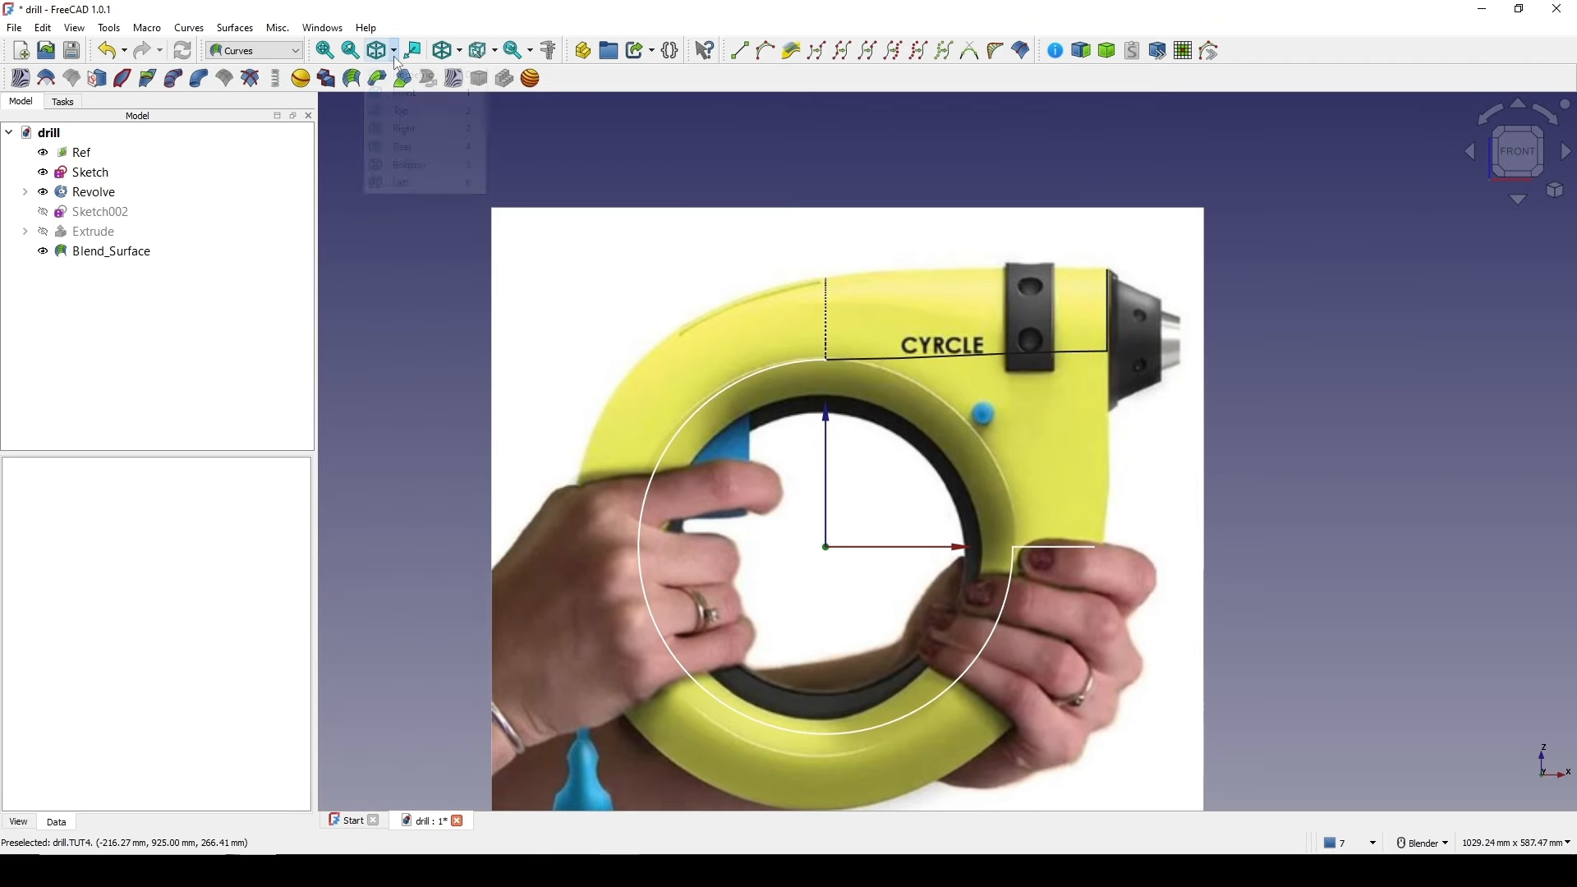
click(462, 54)
click(464, 184)
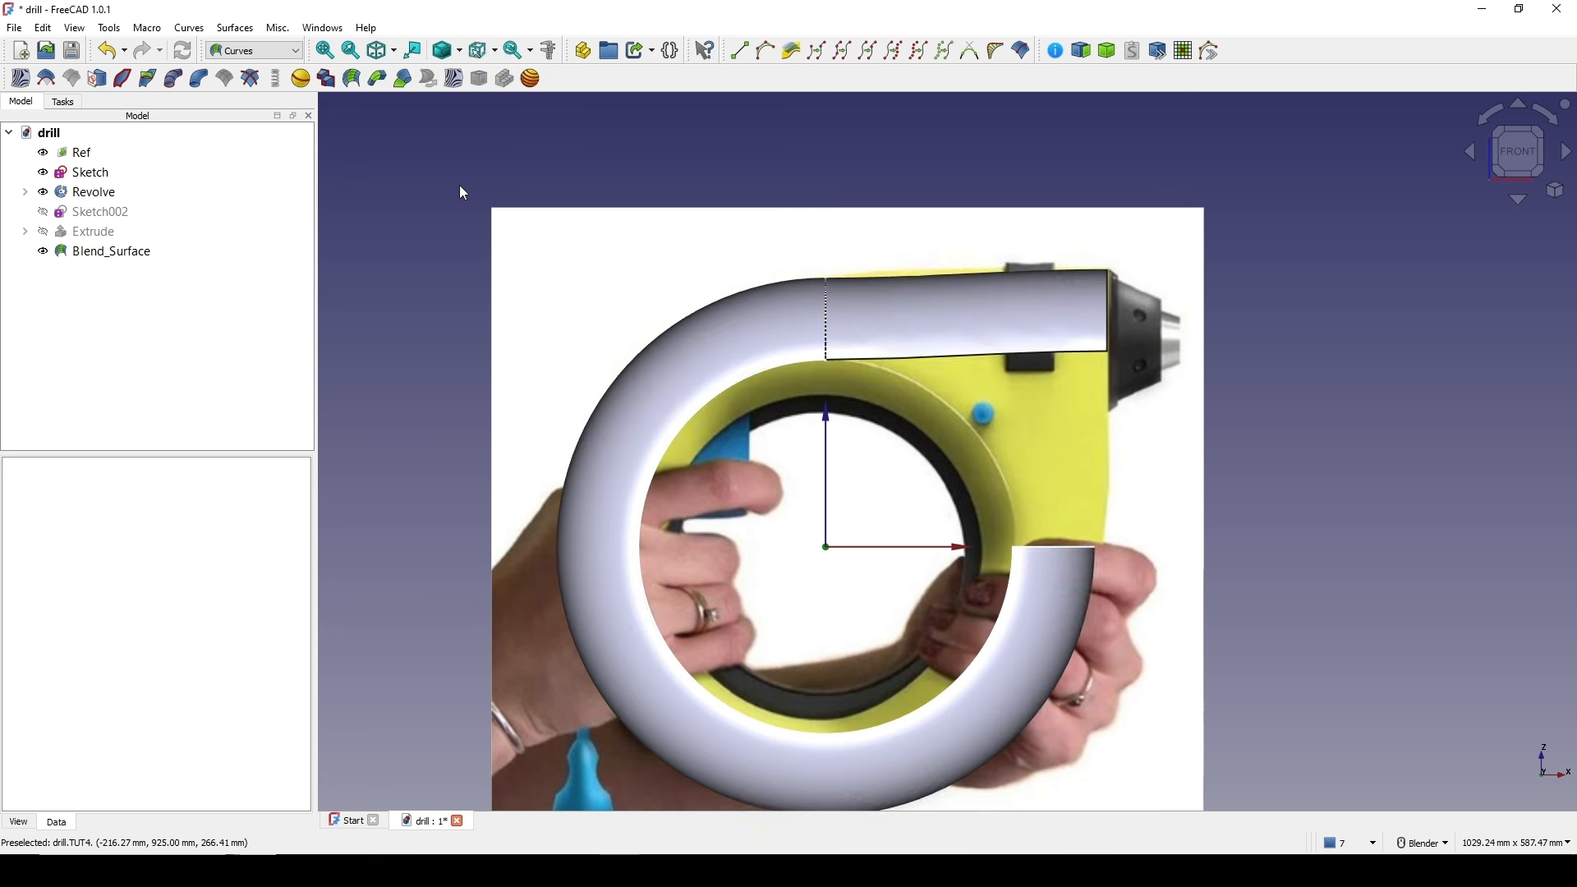
- In the Part workbench, fuse the revolved handle with the blend surface using a Boolean union, accepting the use of non-solids
scroll(1118, 460, down, 2)
middle_drag(1022, 420, 1076, 415)
click(775, 451)
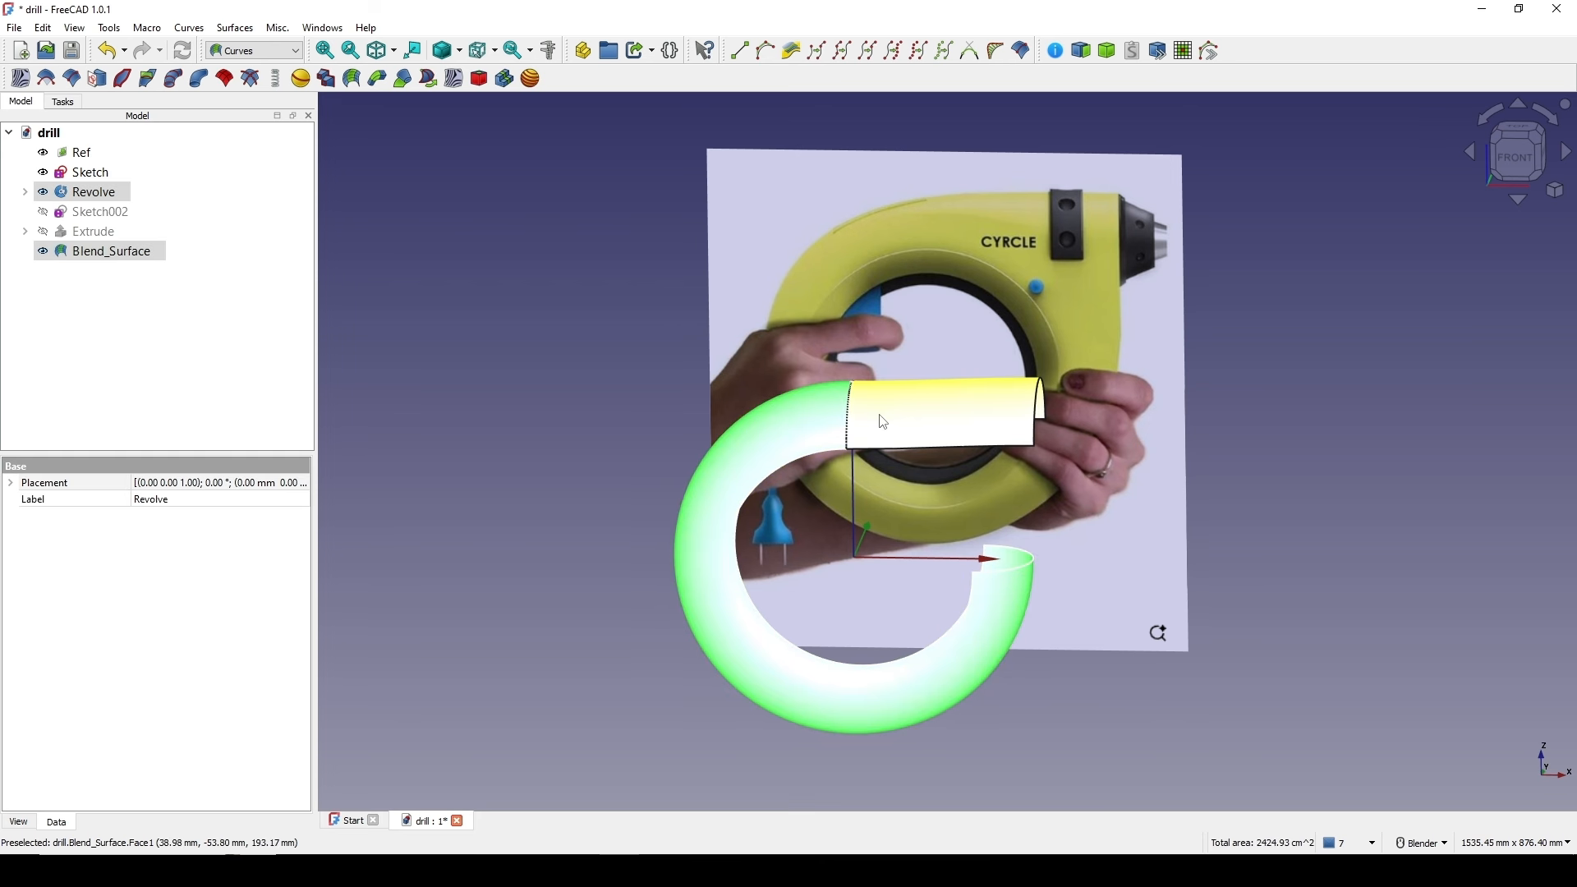
click(271, 52)
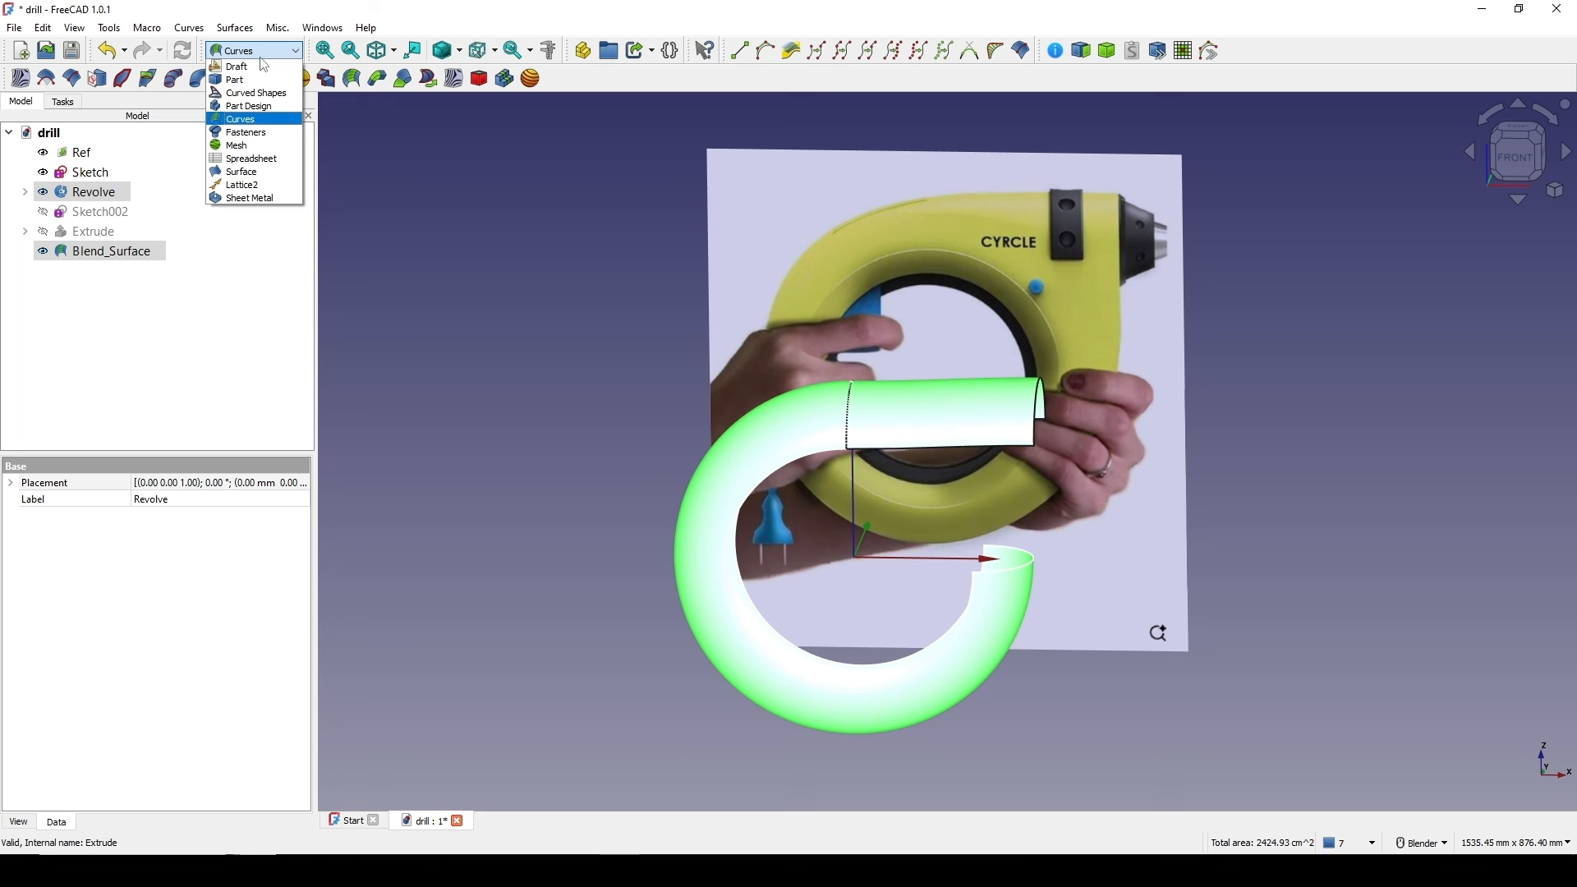
click(234, 79)
shift+middle_drag(933, 311, 922, 241)
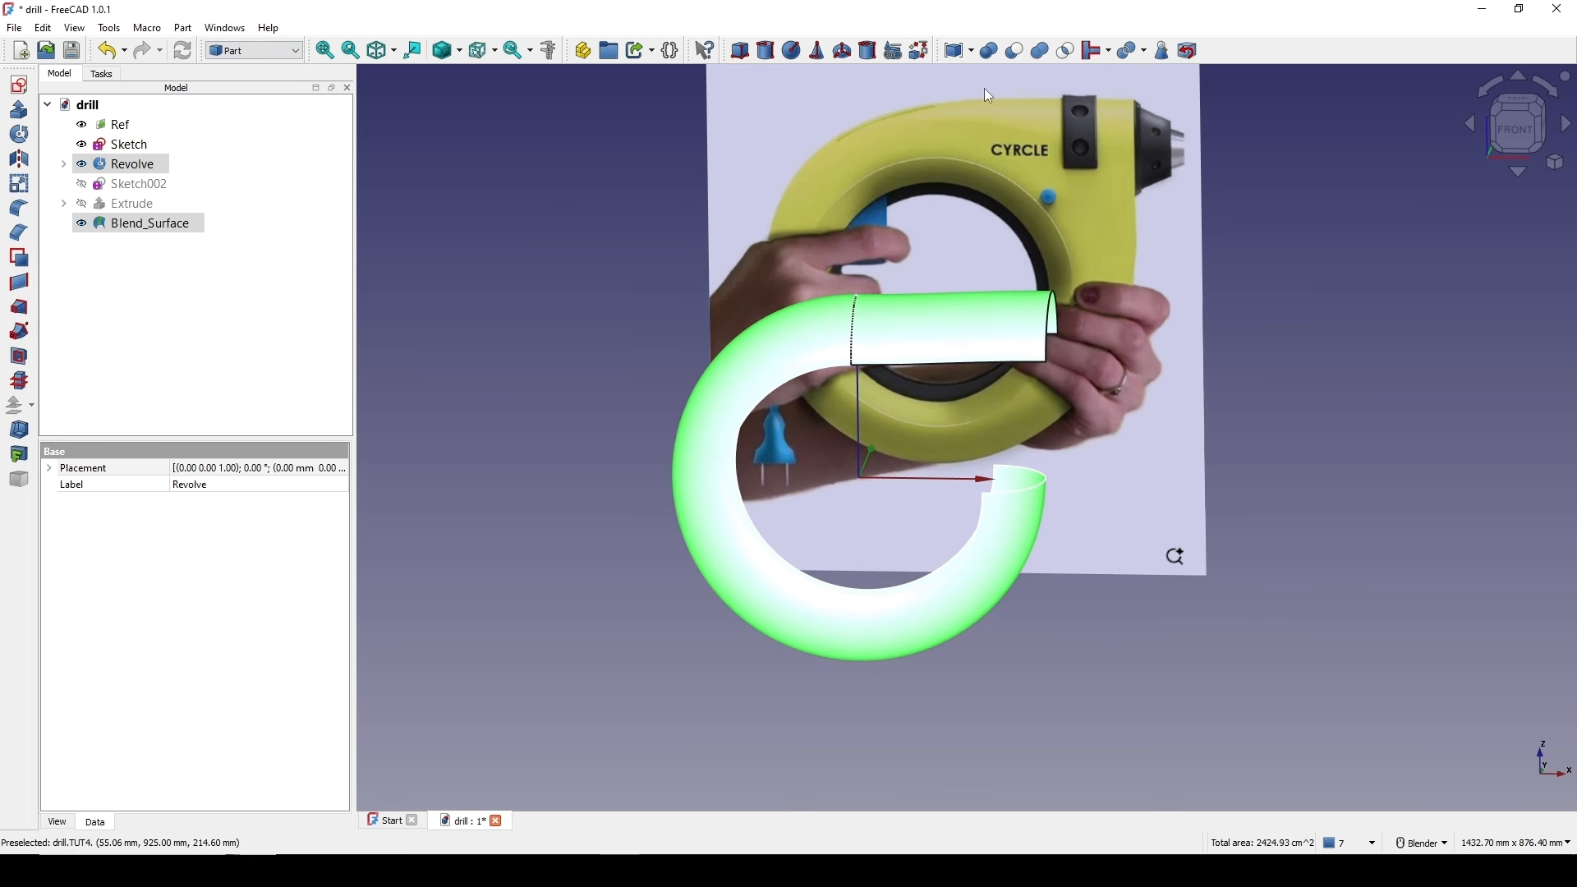
click(1044, 54)
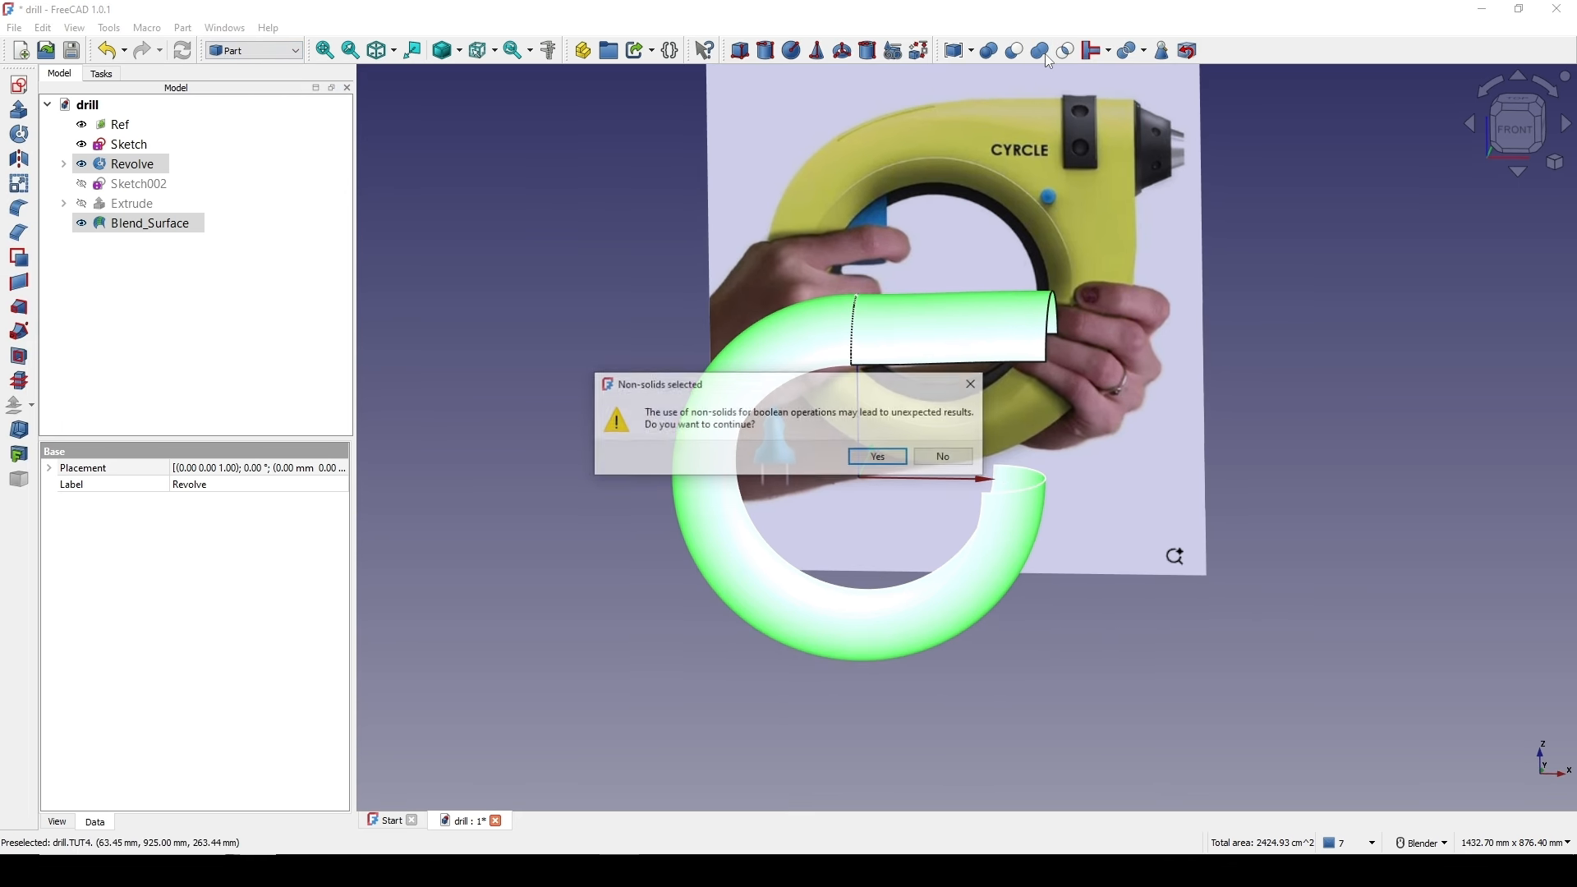
click(879, 457)
scroll(903, 452, up, 3)
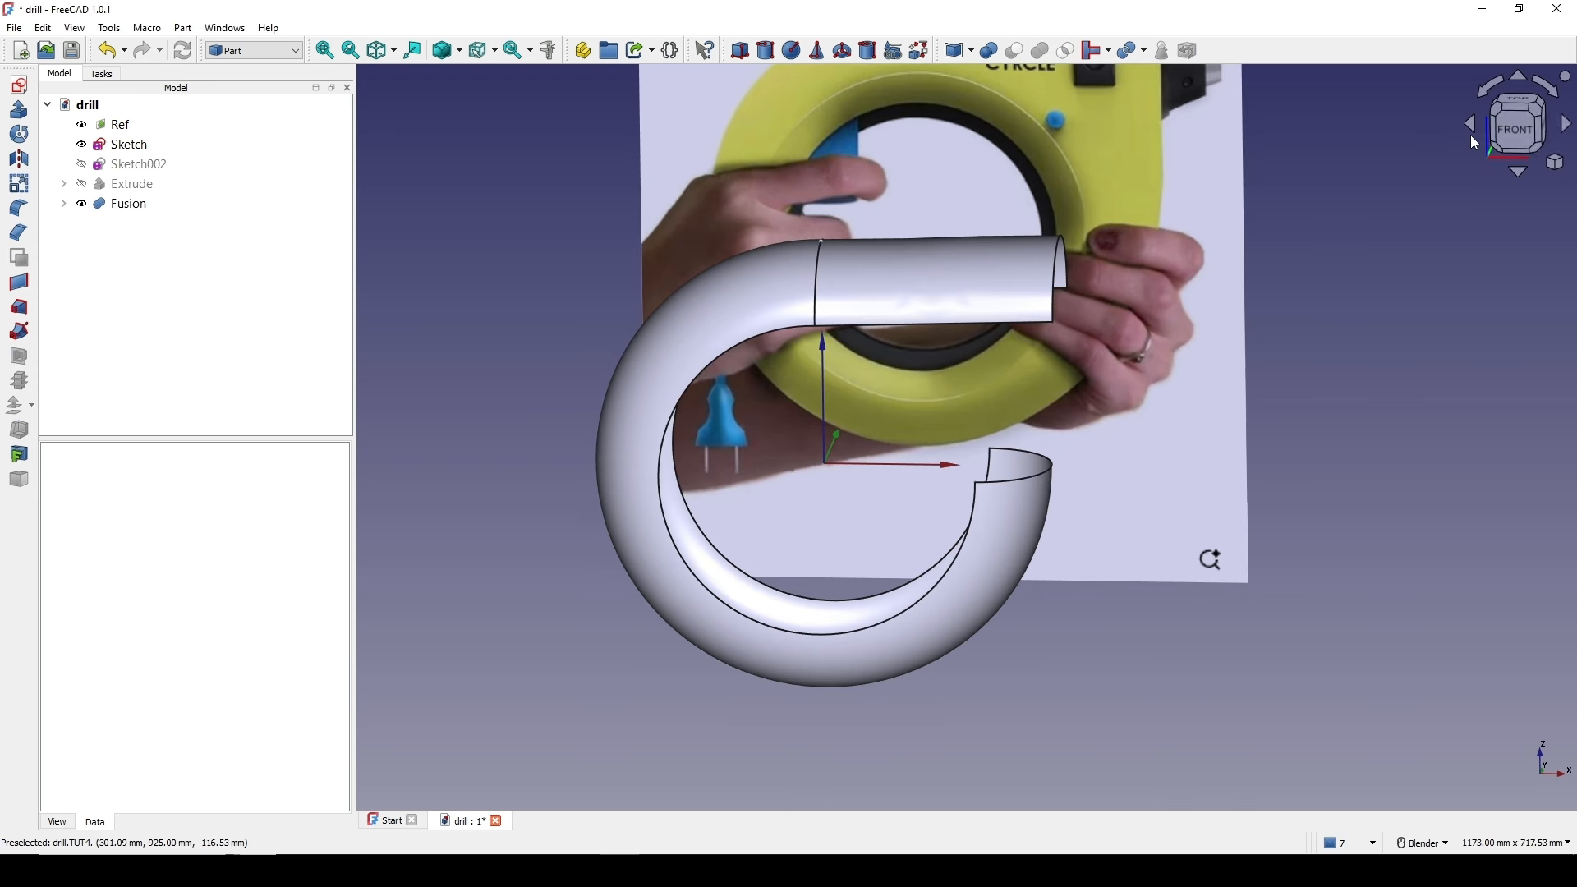
- Create a new sketch on the front XZ plane and show the model in Wireframe style over the reference image
click(20, 87)
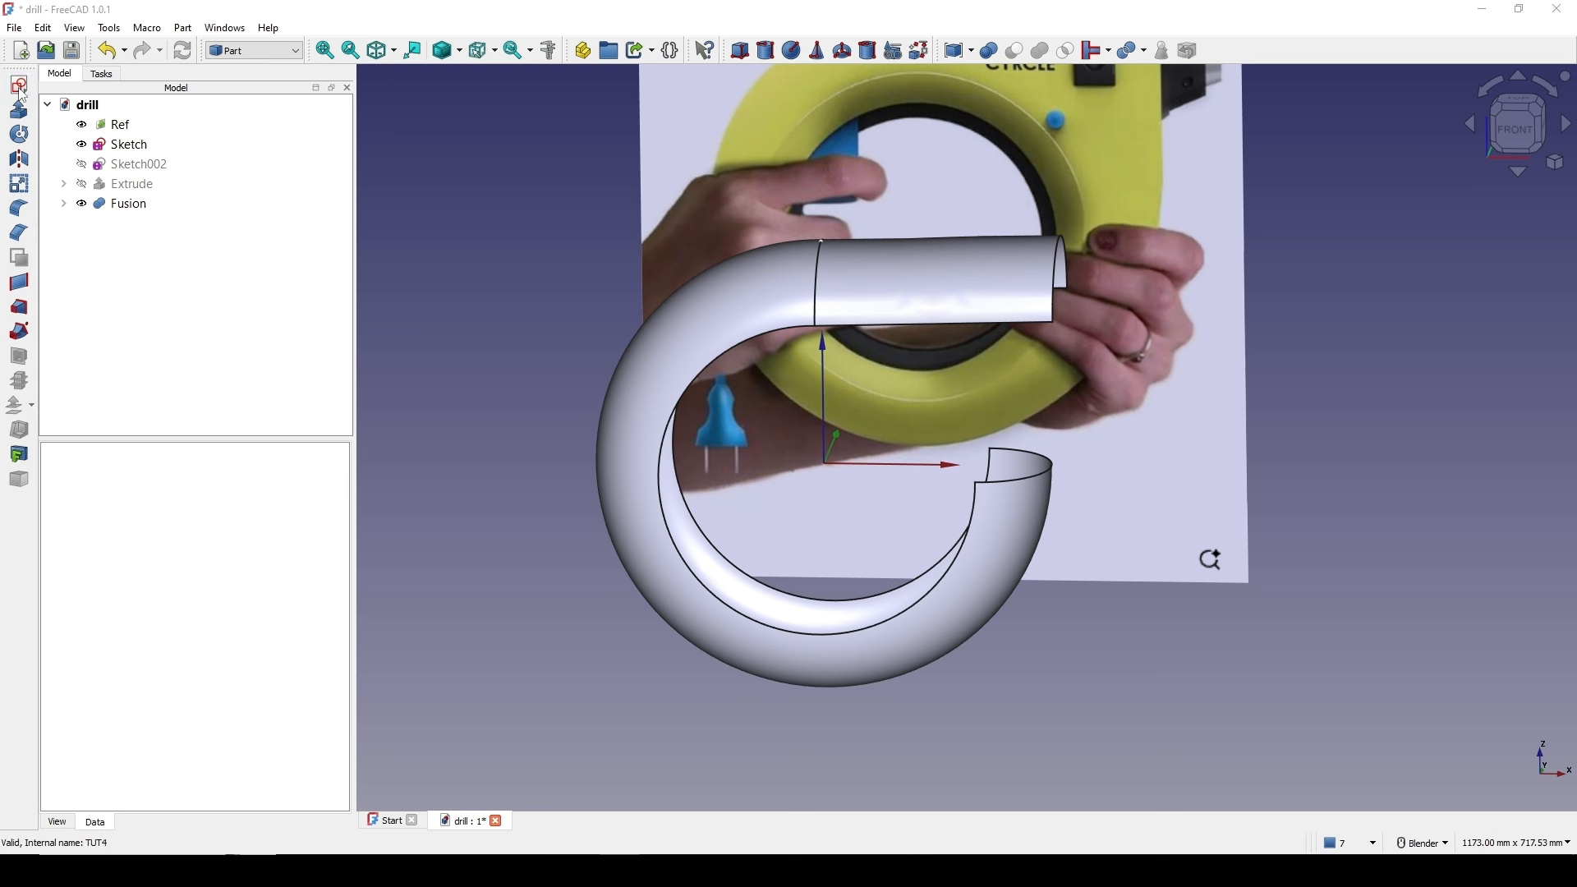
click(737, 408)
click(756, 500)
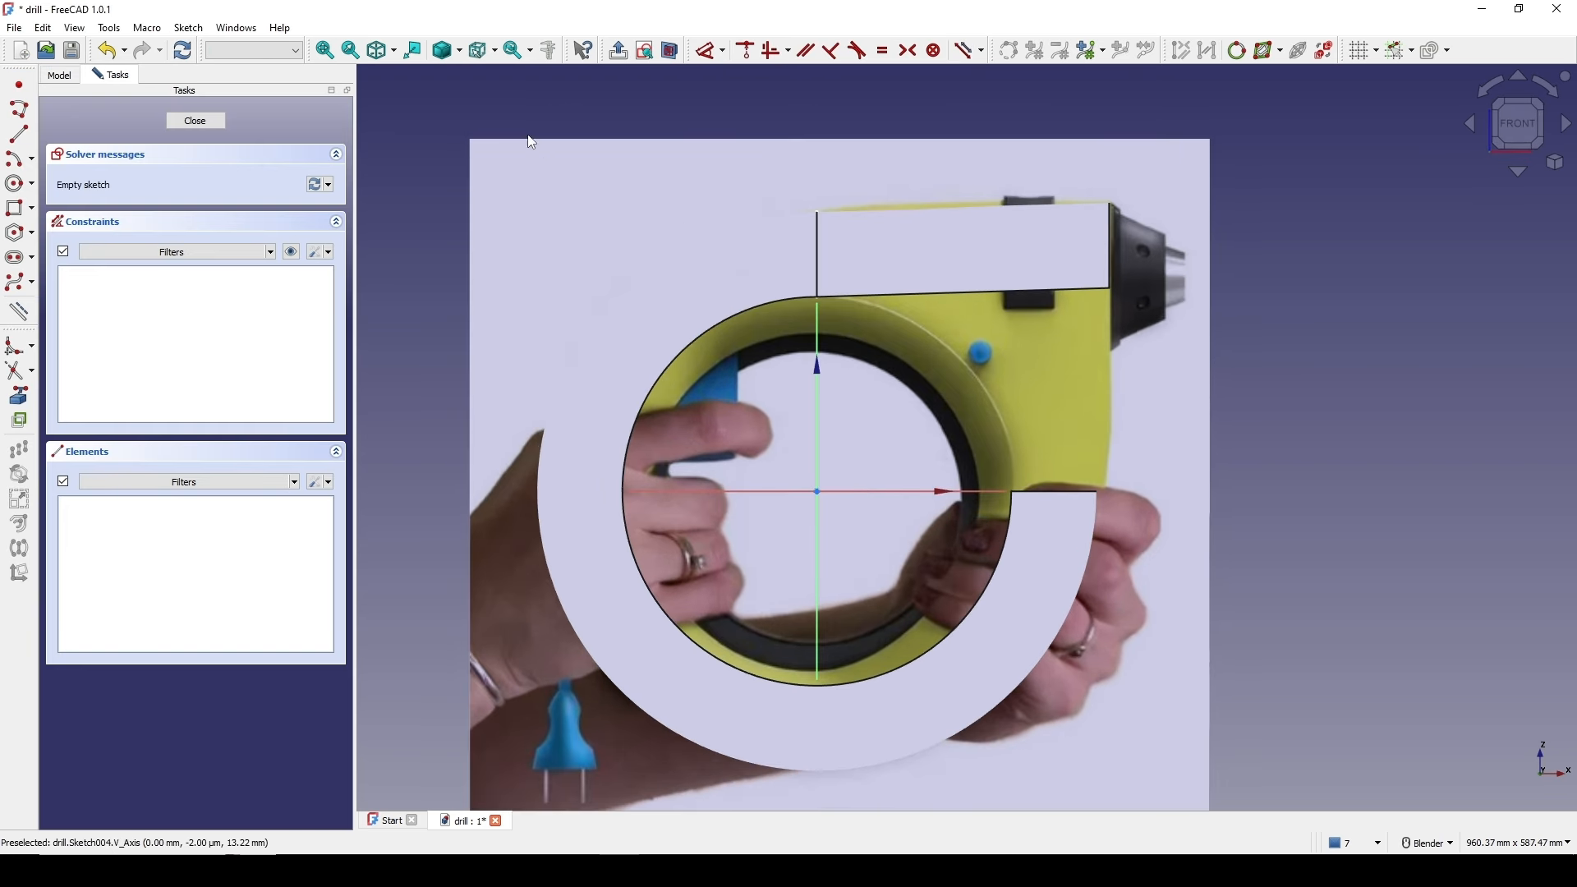
click(460, 51)
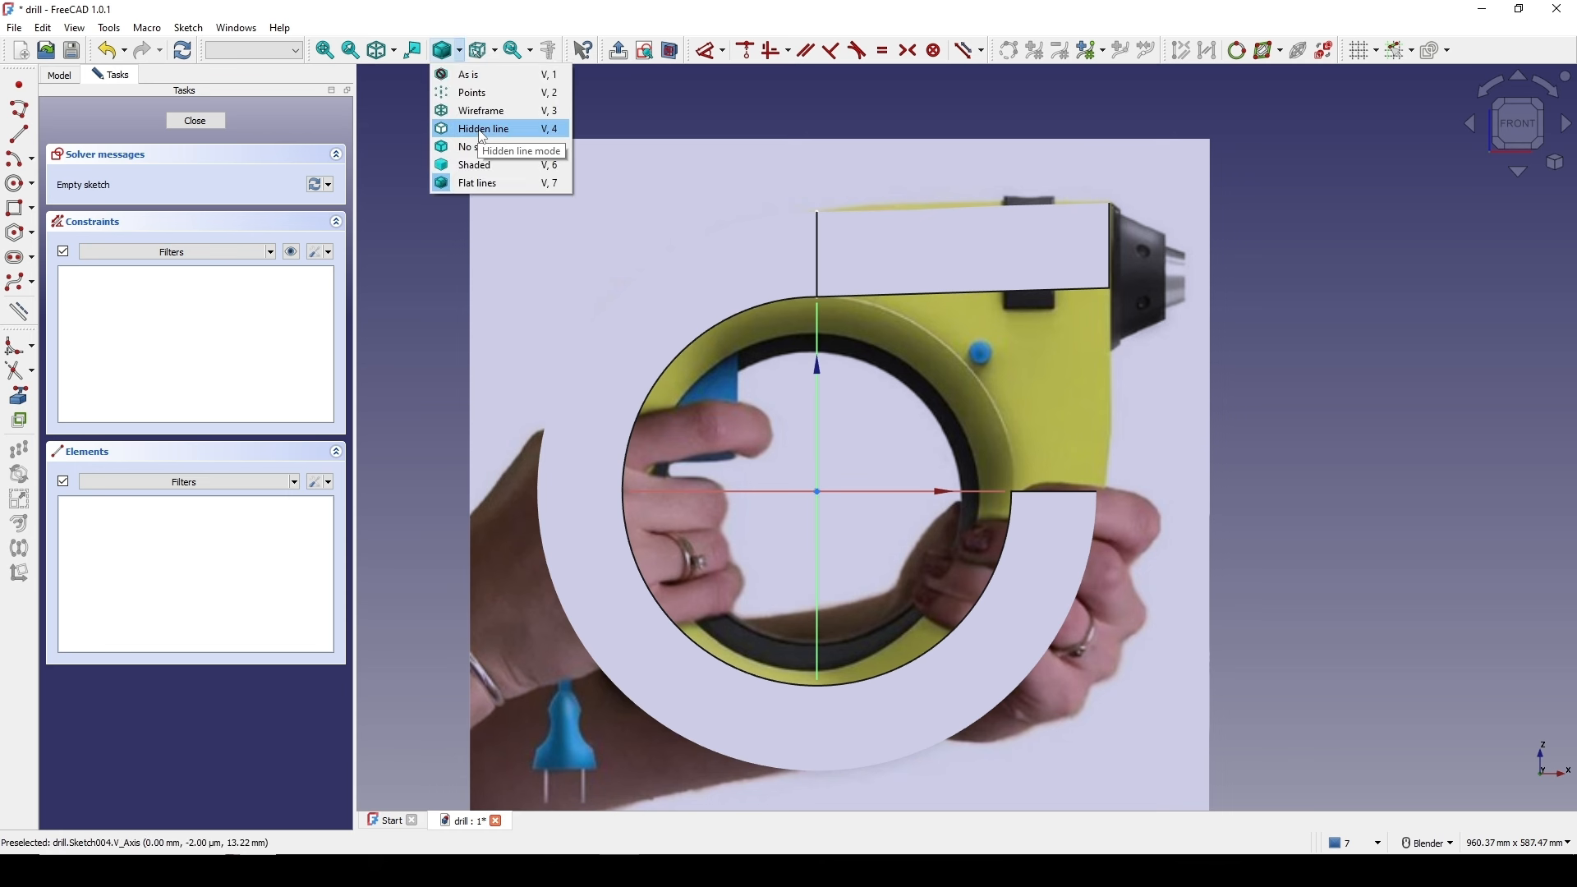
click(489, 112)
scroll(1042, 274, up, 5)
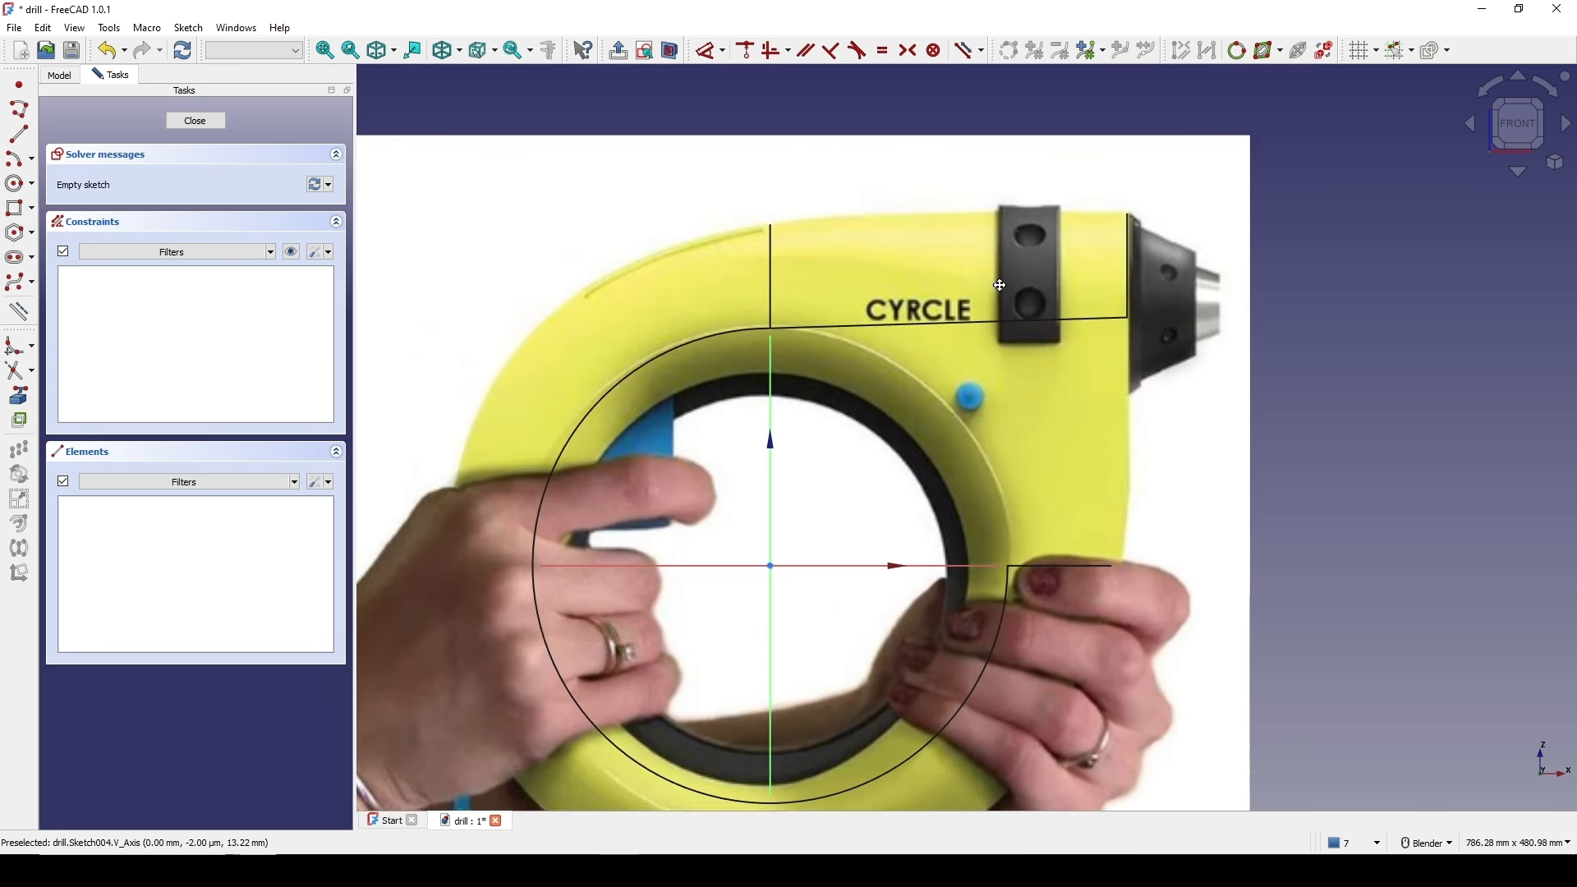
scroll(999, 285, up, 2)
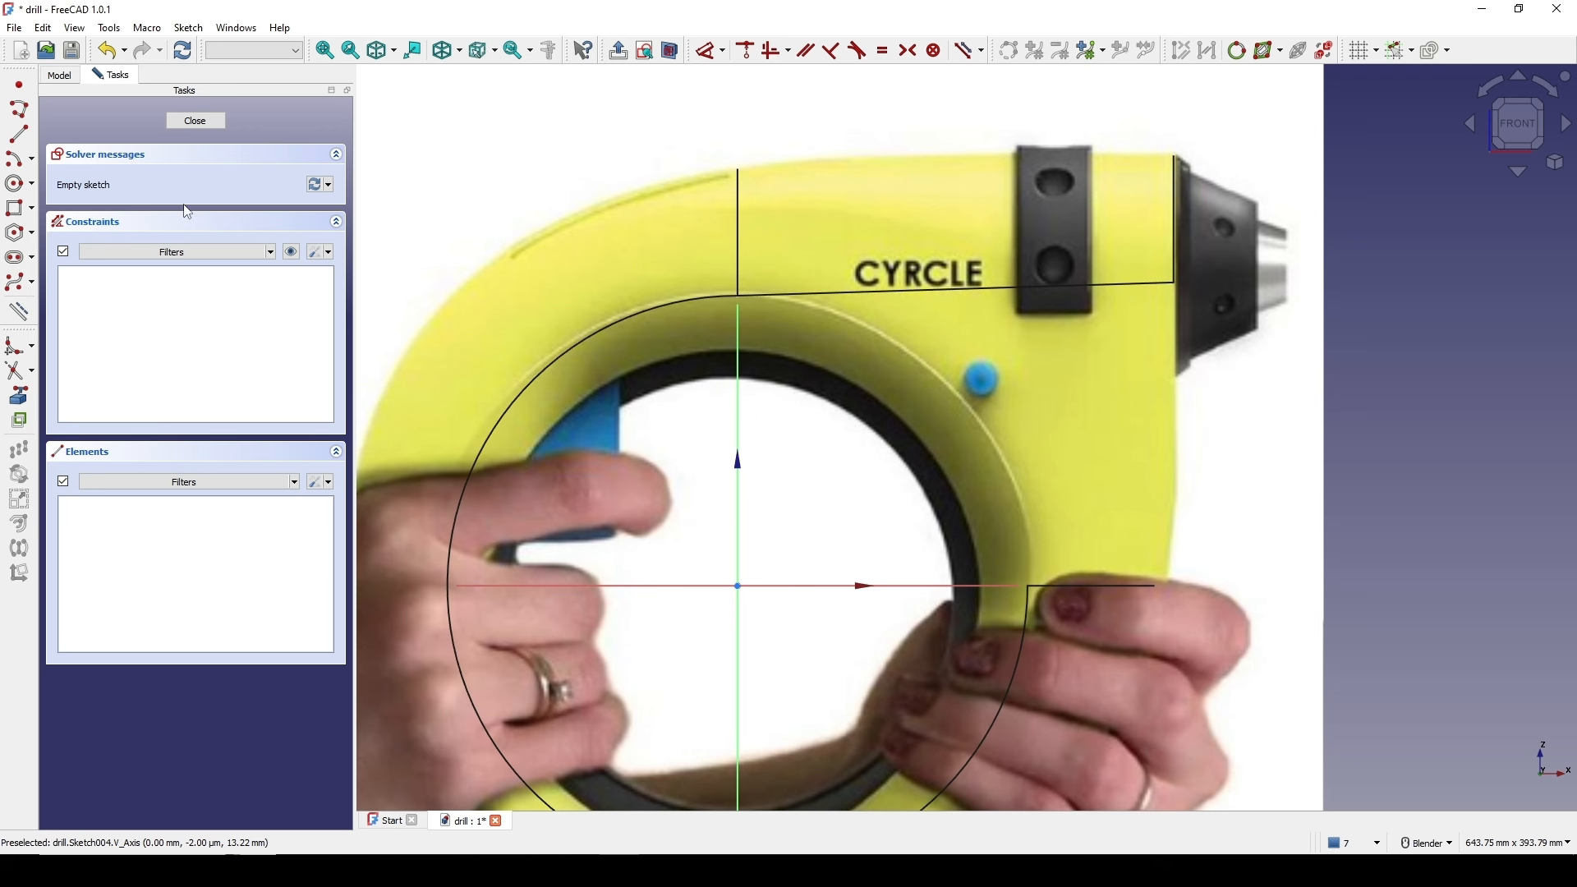
- Draw a three-point B-spline by control points from the upper handle, above the CYRCLE lettering, down to the body's chuck-side edge
click(21, 282)
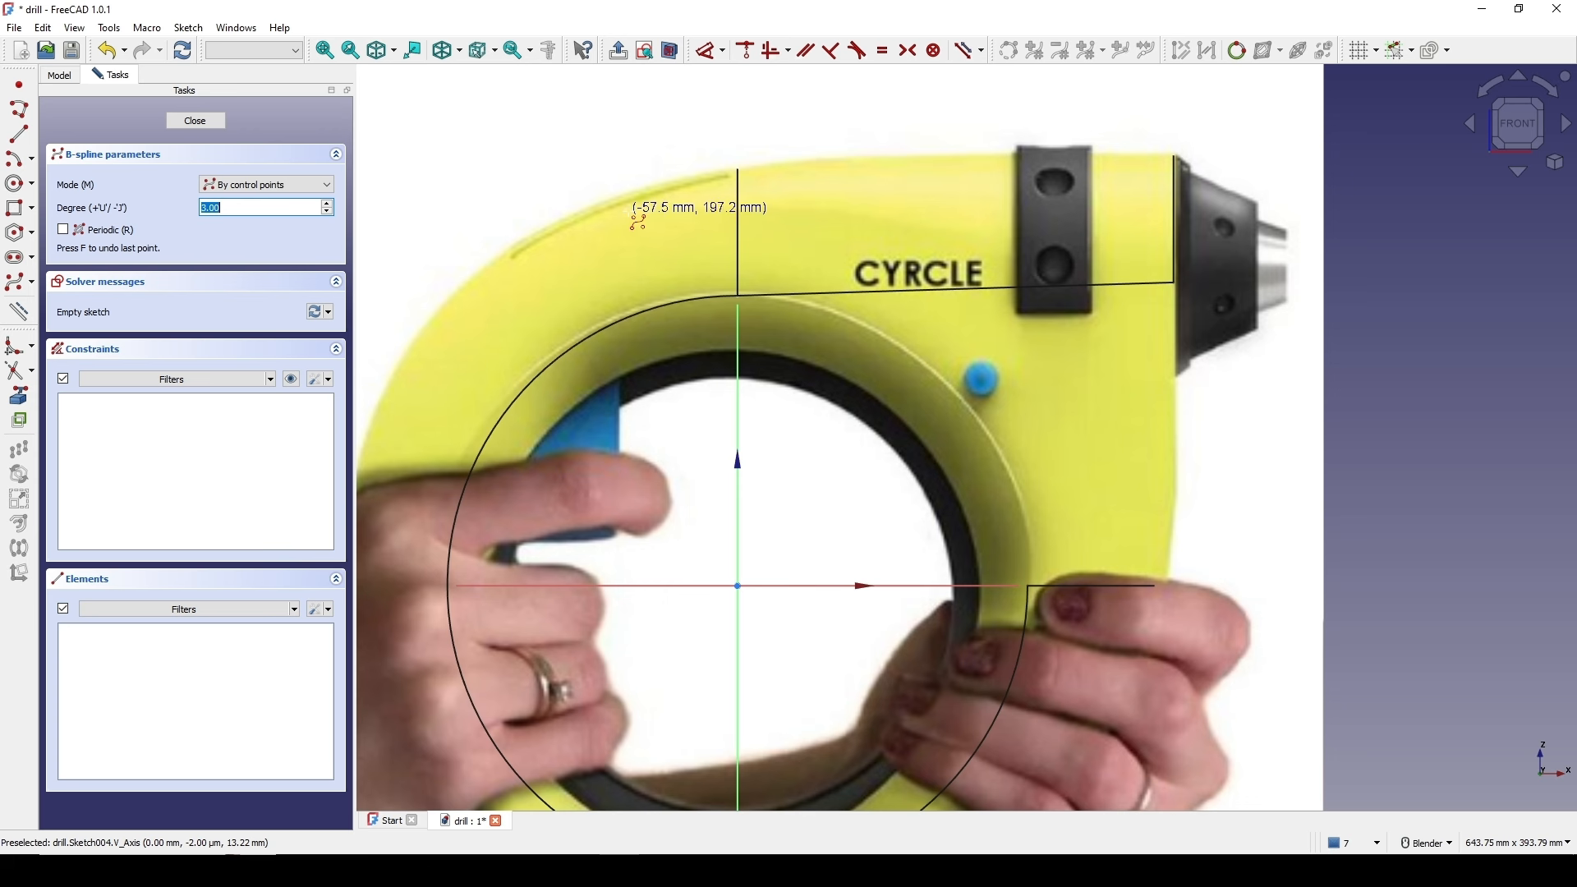
click(630, 212)
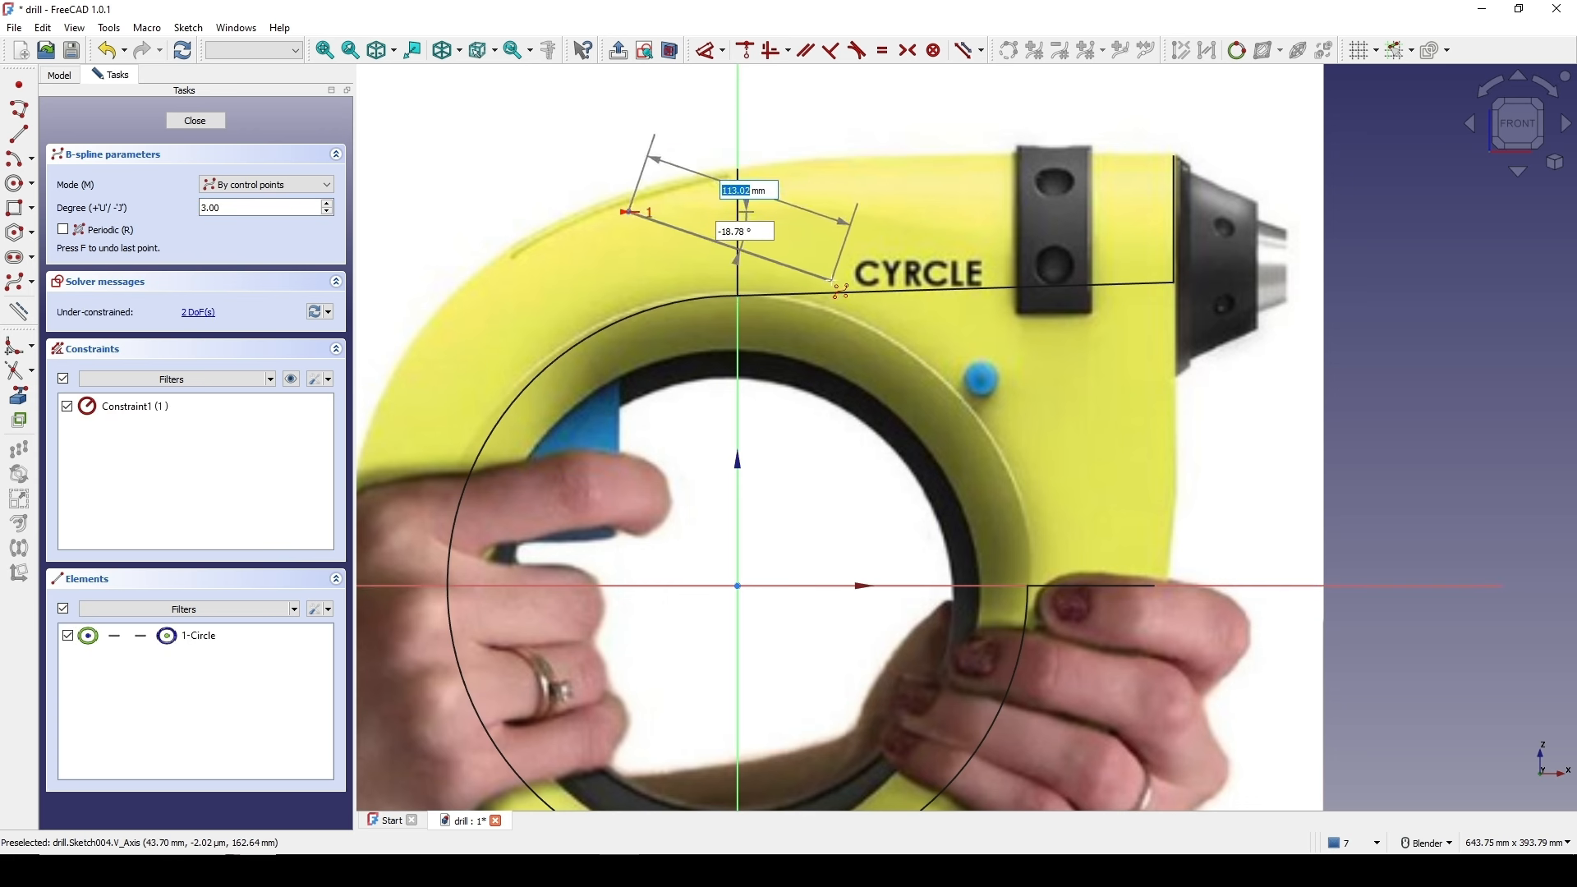
click(941, 215)
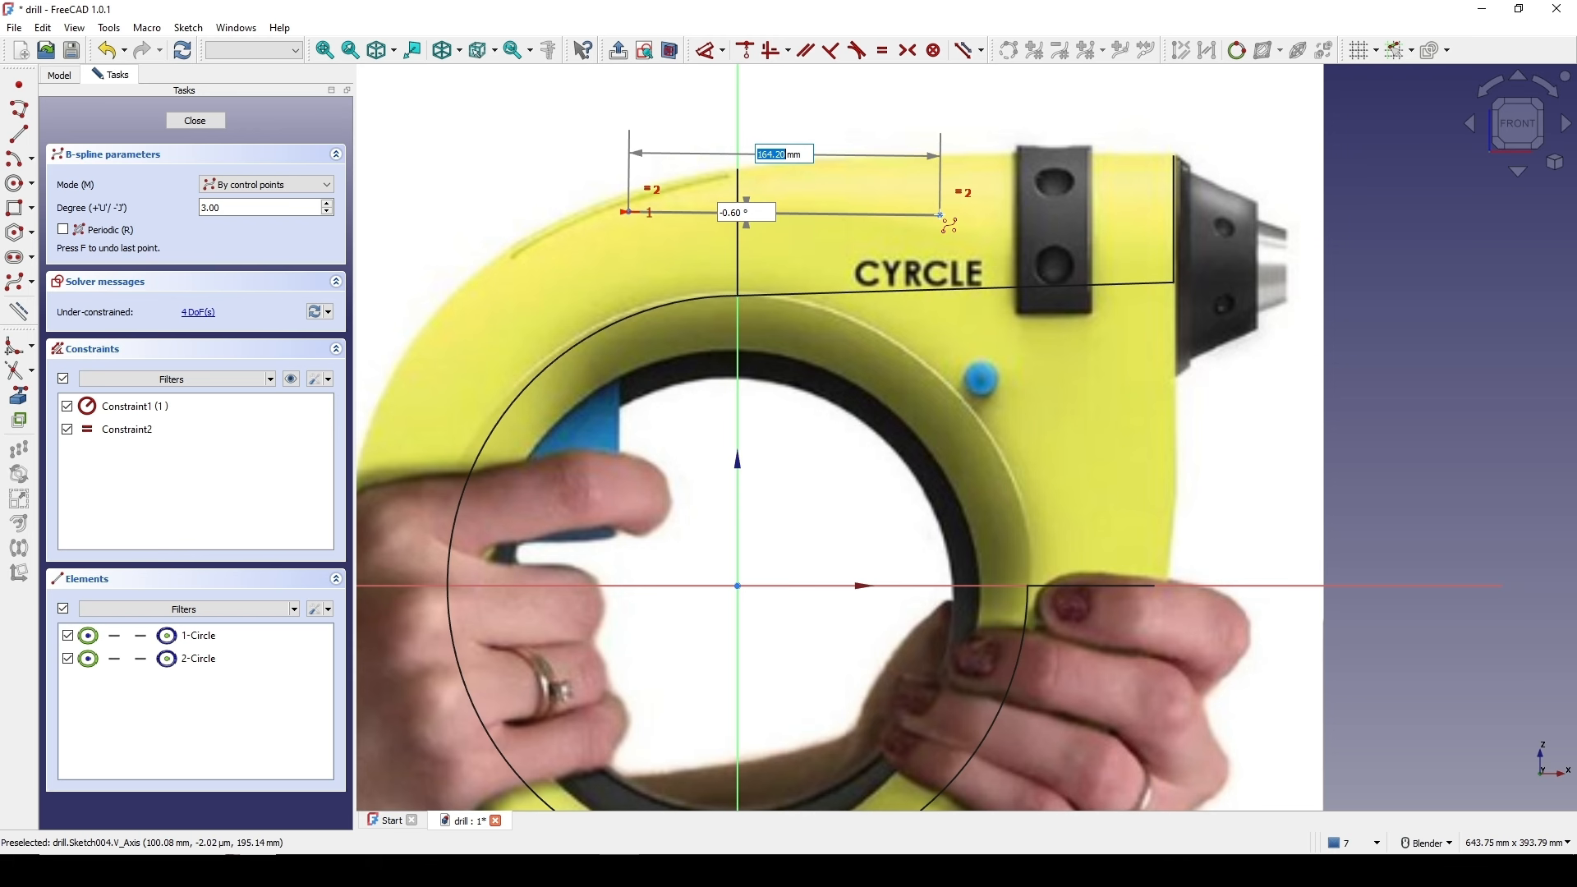
click(1174, 312)
right_click(1174, 312)
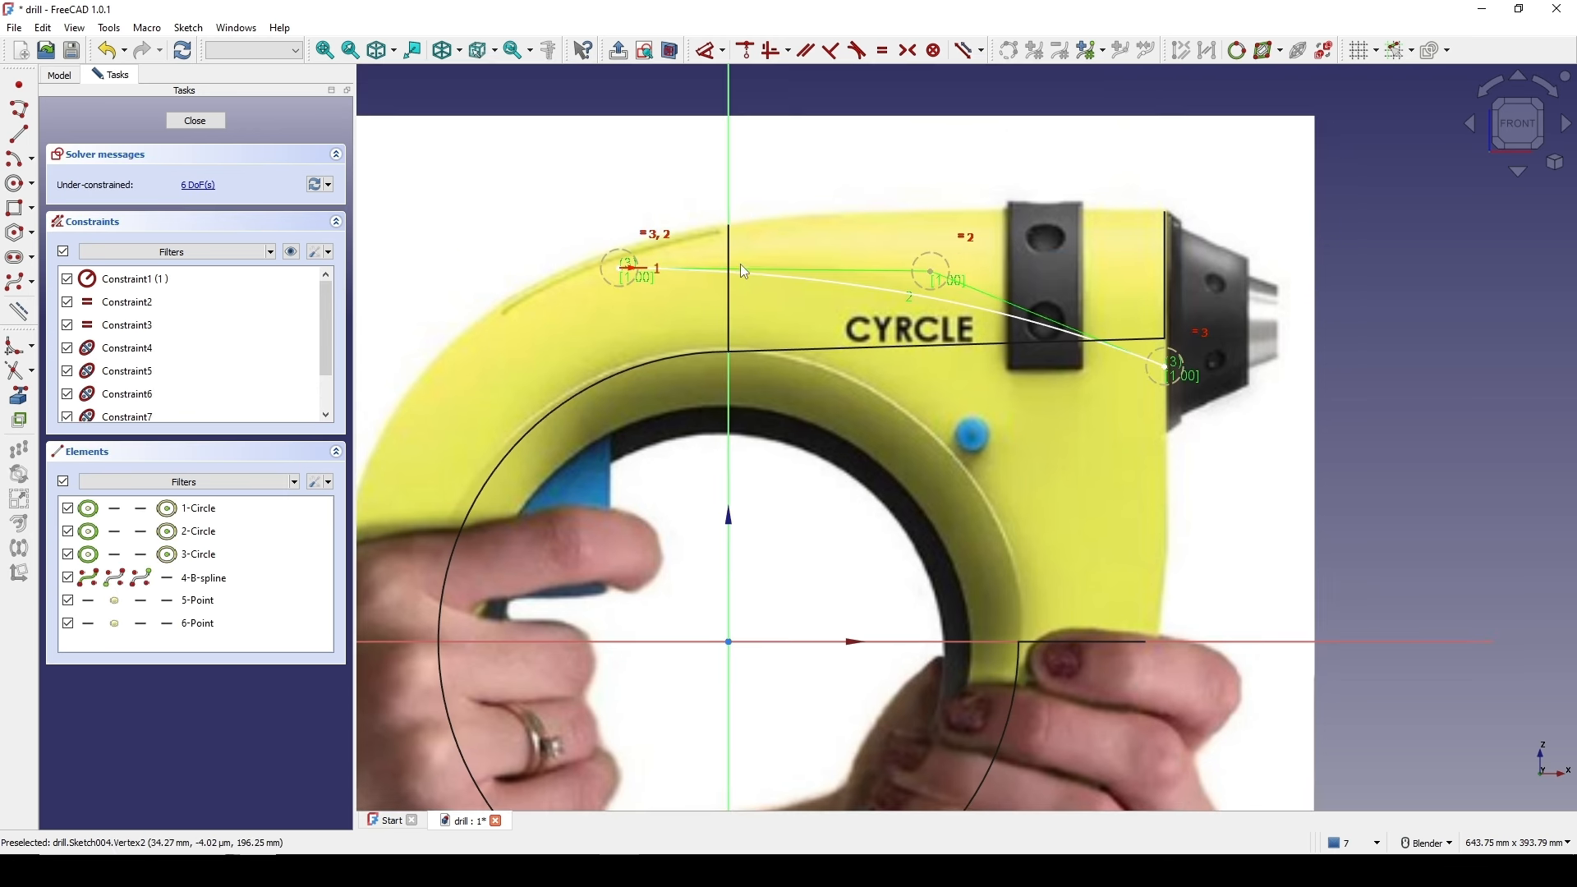
scroll(1016, 269, up, 1)
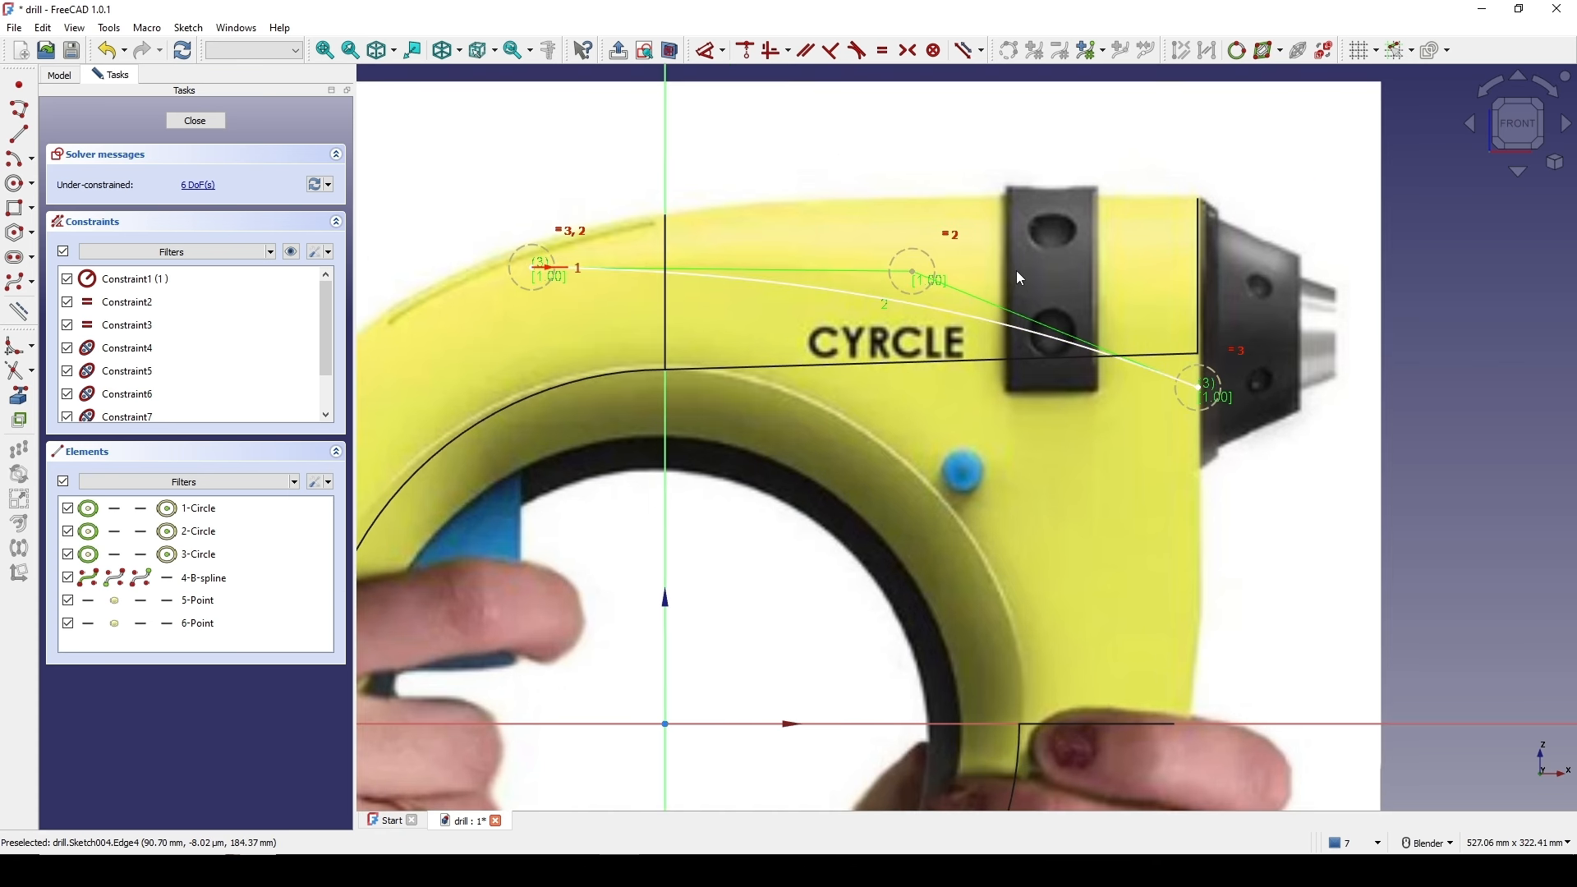
scroll(992, 284, up, 1)
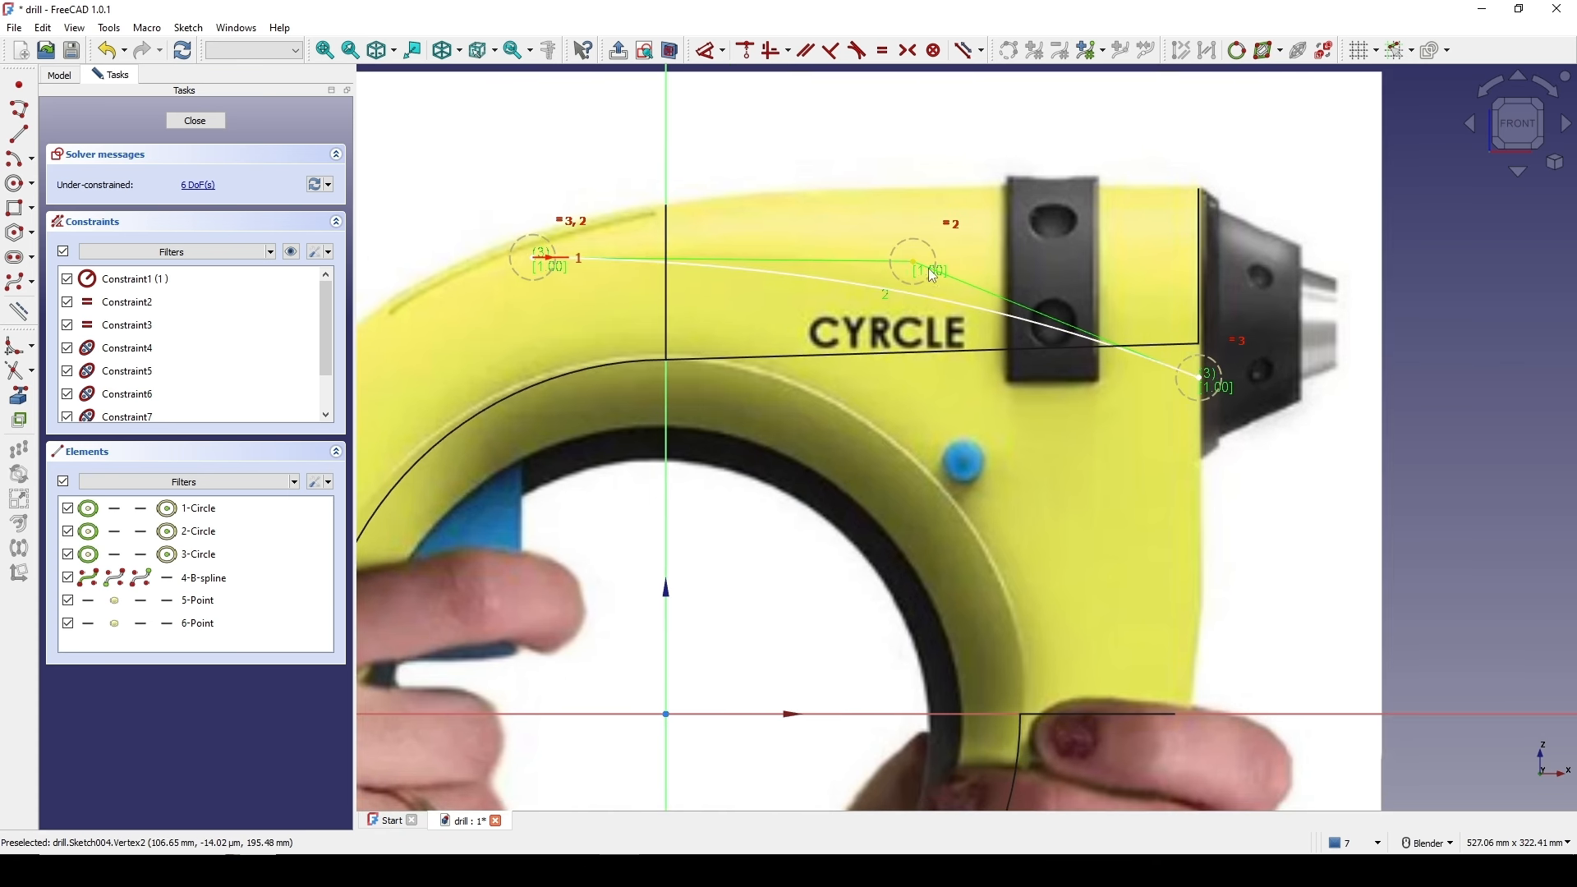
- Bring the fused surface's chuck-side end edge into the sketch as external geometry
shift+middle_drag(903, 243, 750, 212)
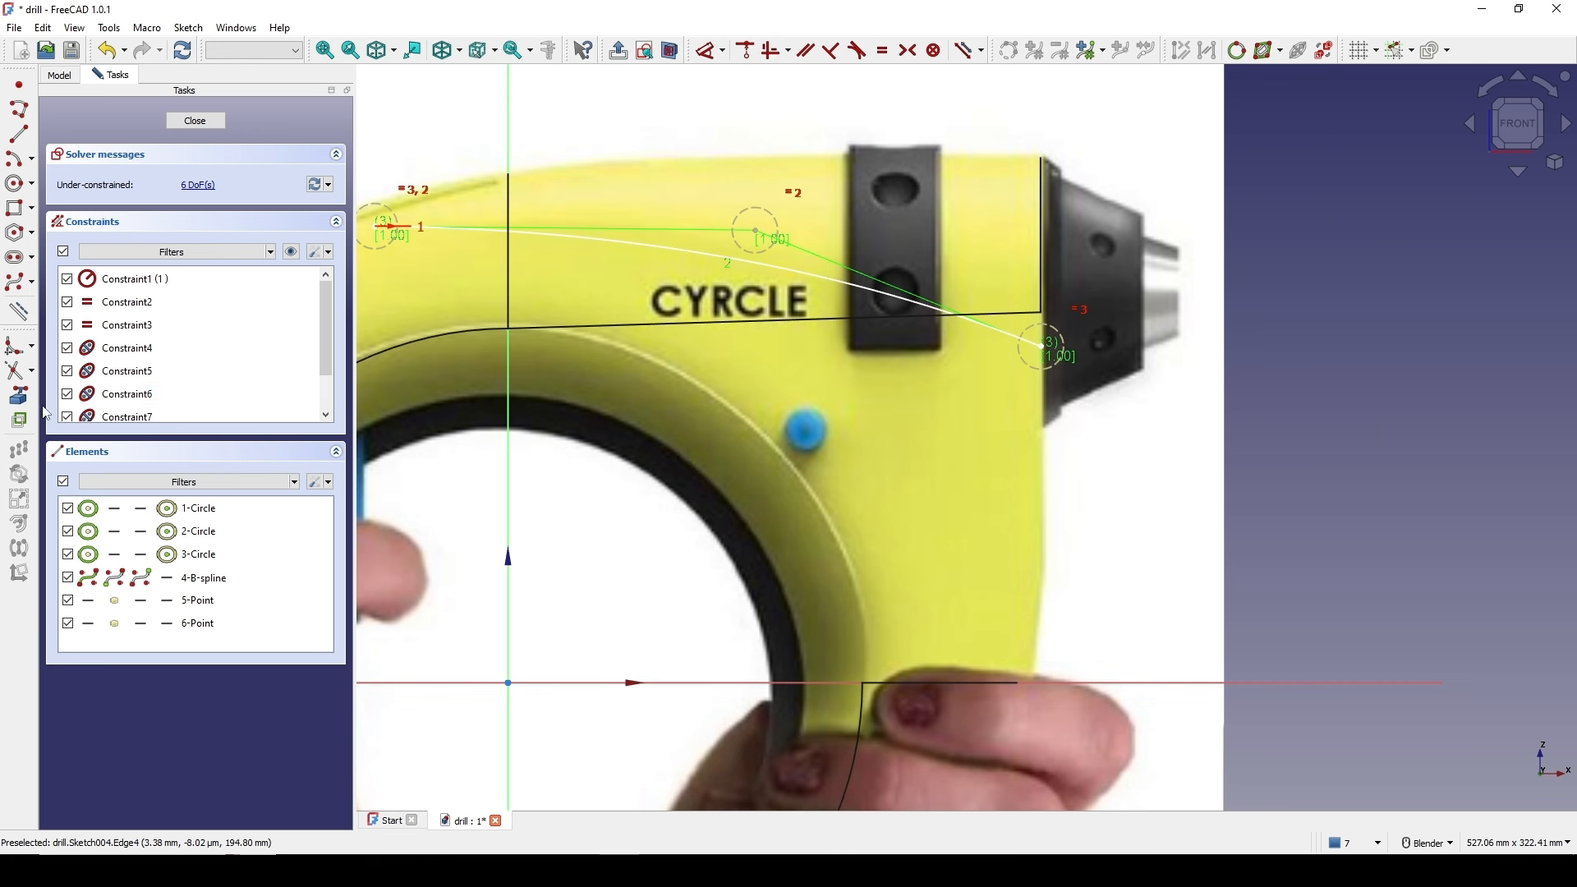
scroll(1149, 369, up, 6)
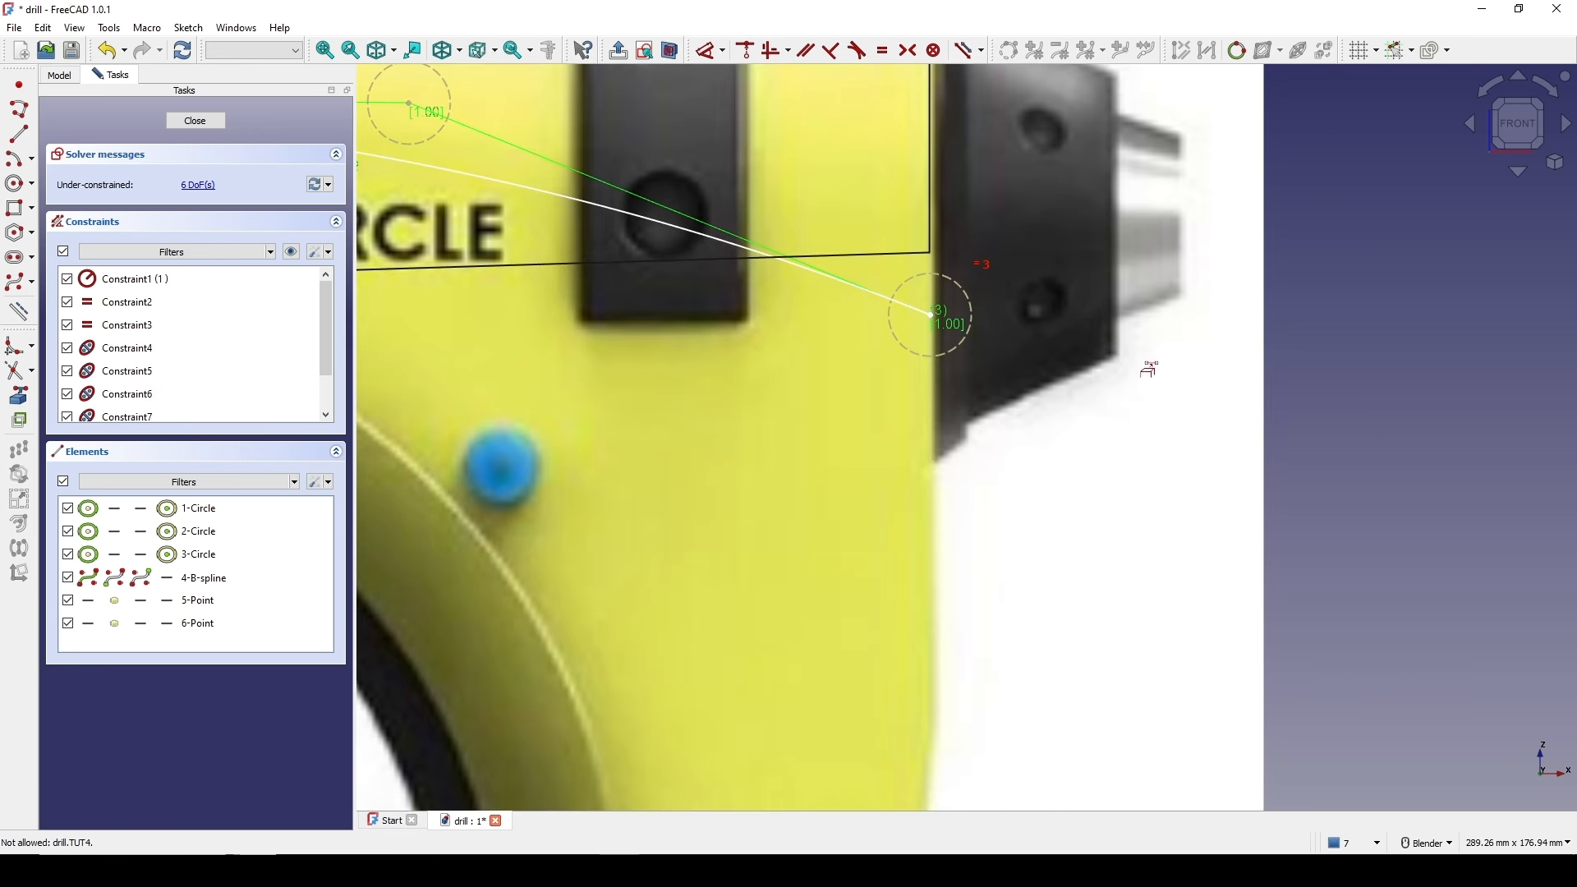
click(935, 229)
scroll(1088, 246, down, 2)
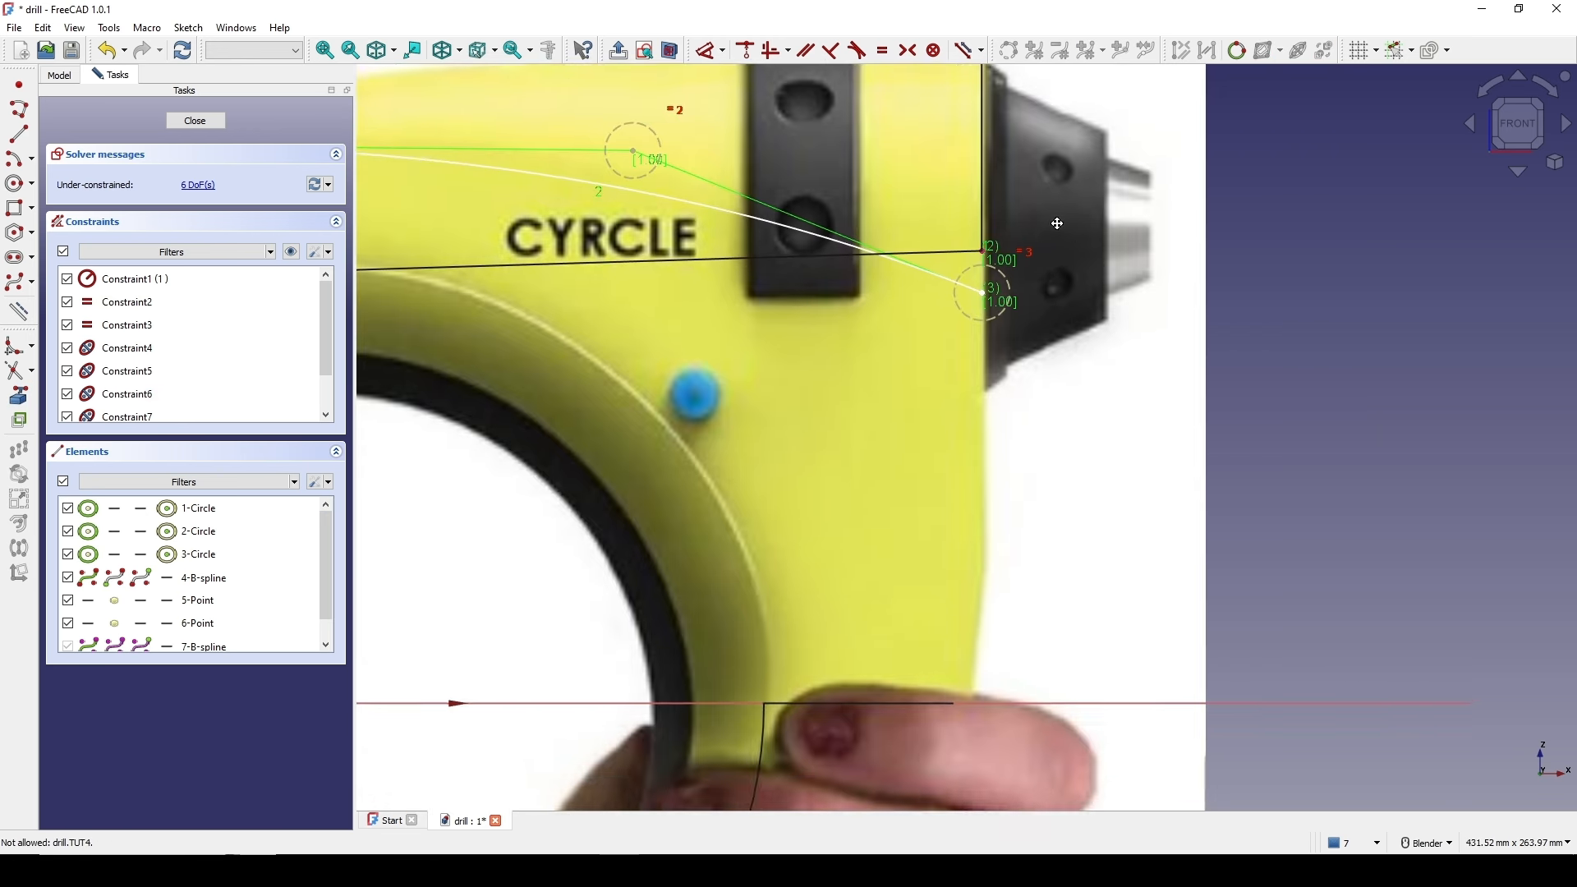
- Make the B-spline's chuck-side end point coincident with the lower endpoint of the projected end edge
scroll(1057, 224, up, 3)
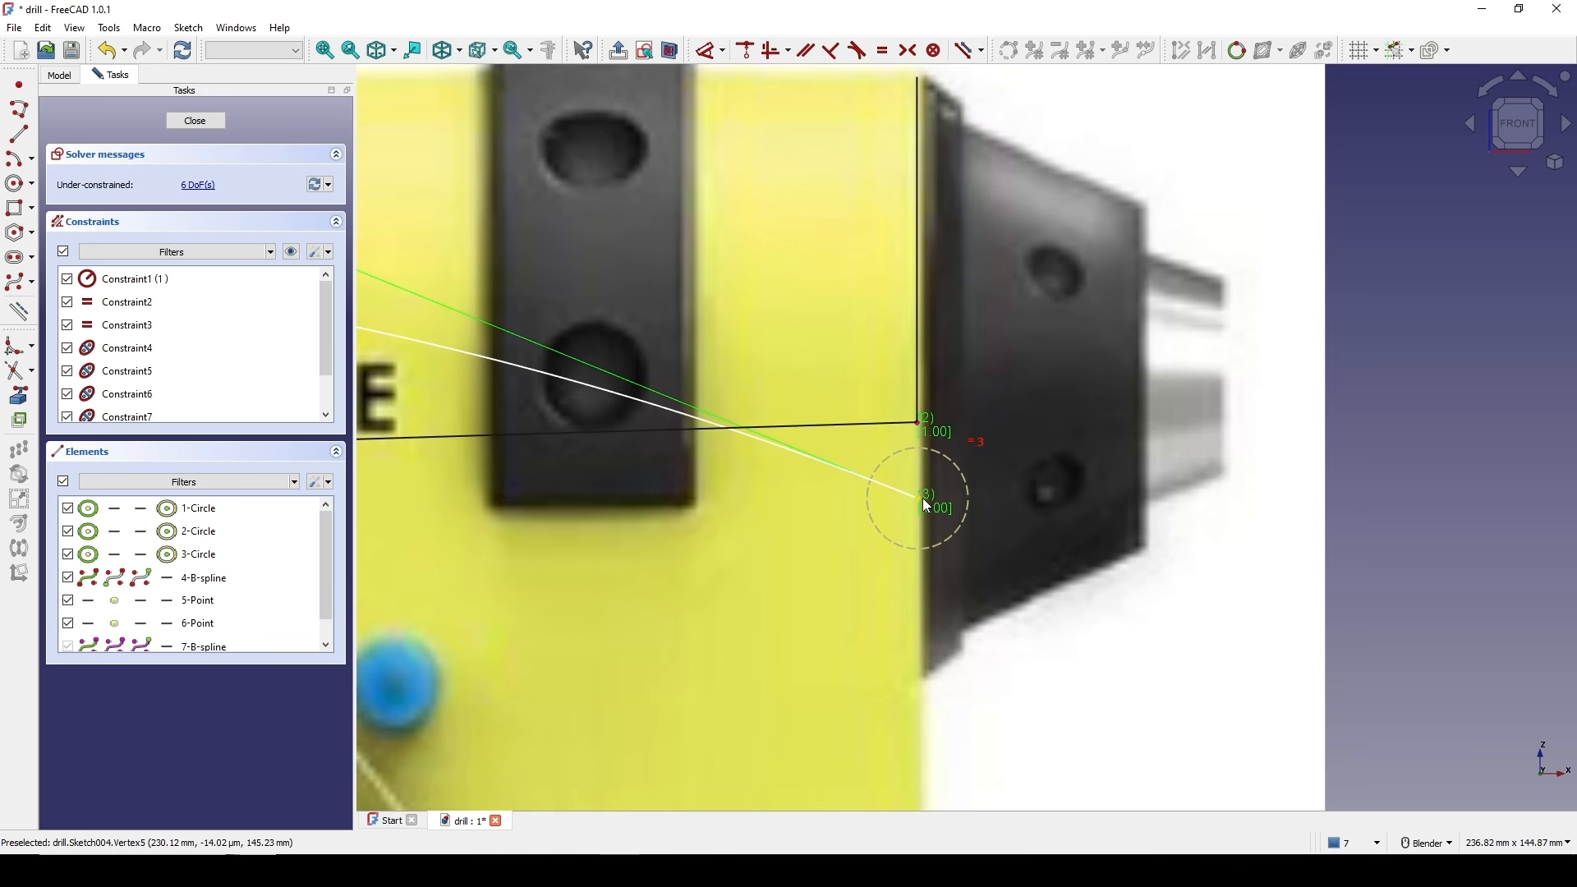
click(922, 498)
scroll(925, 493, up, 2)
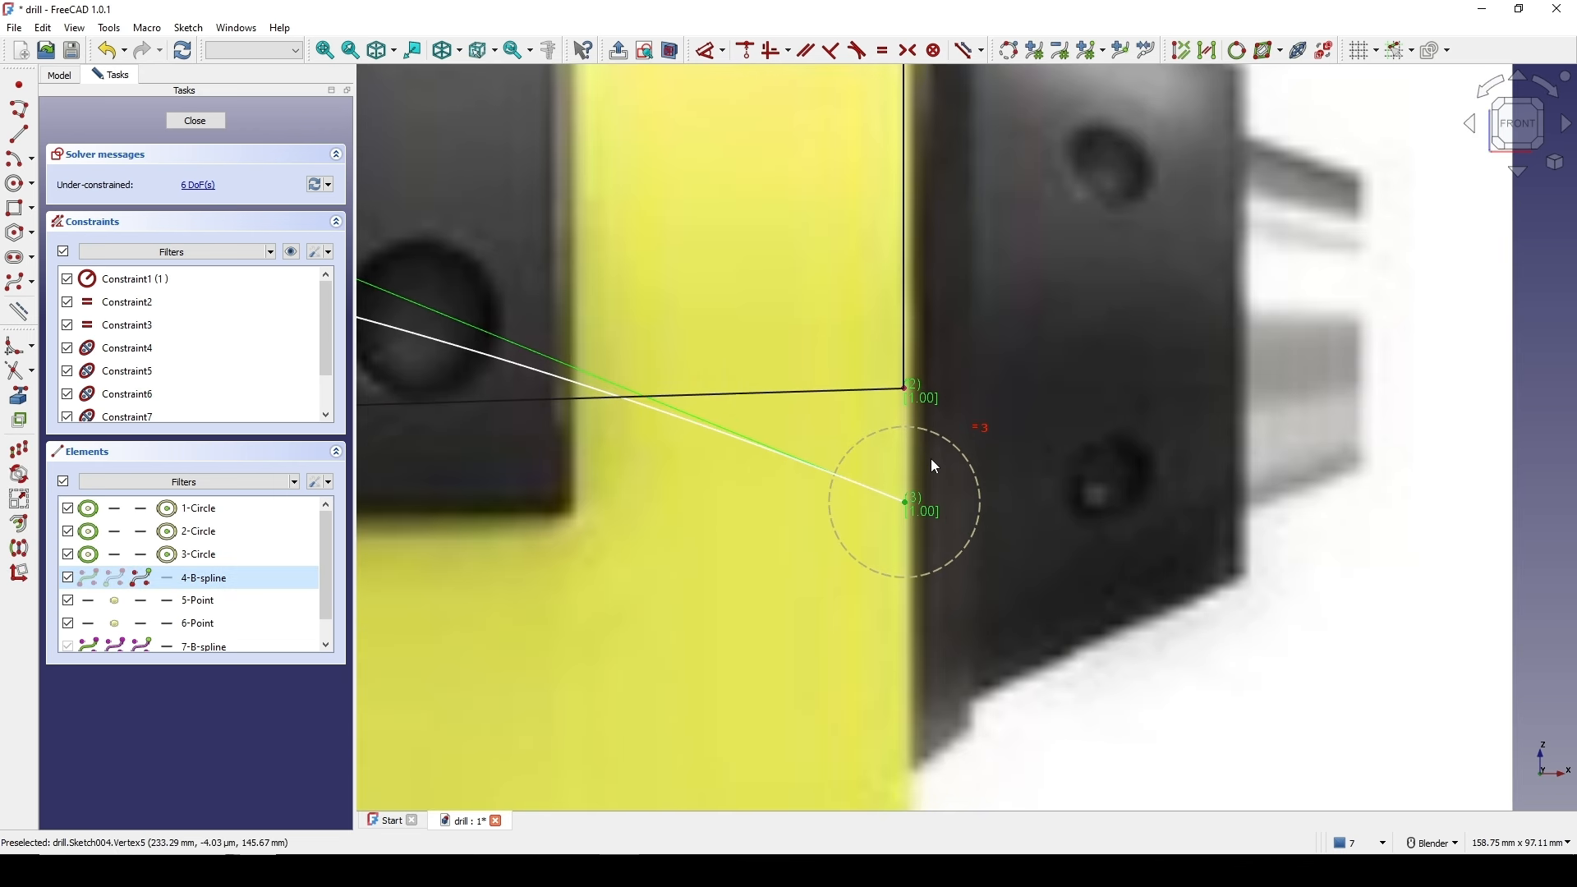
click(907, 401)
scroll(1051, 421, down, 4)
key(c)
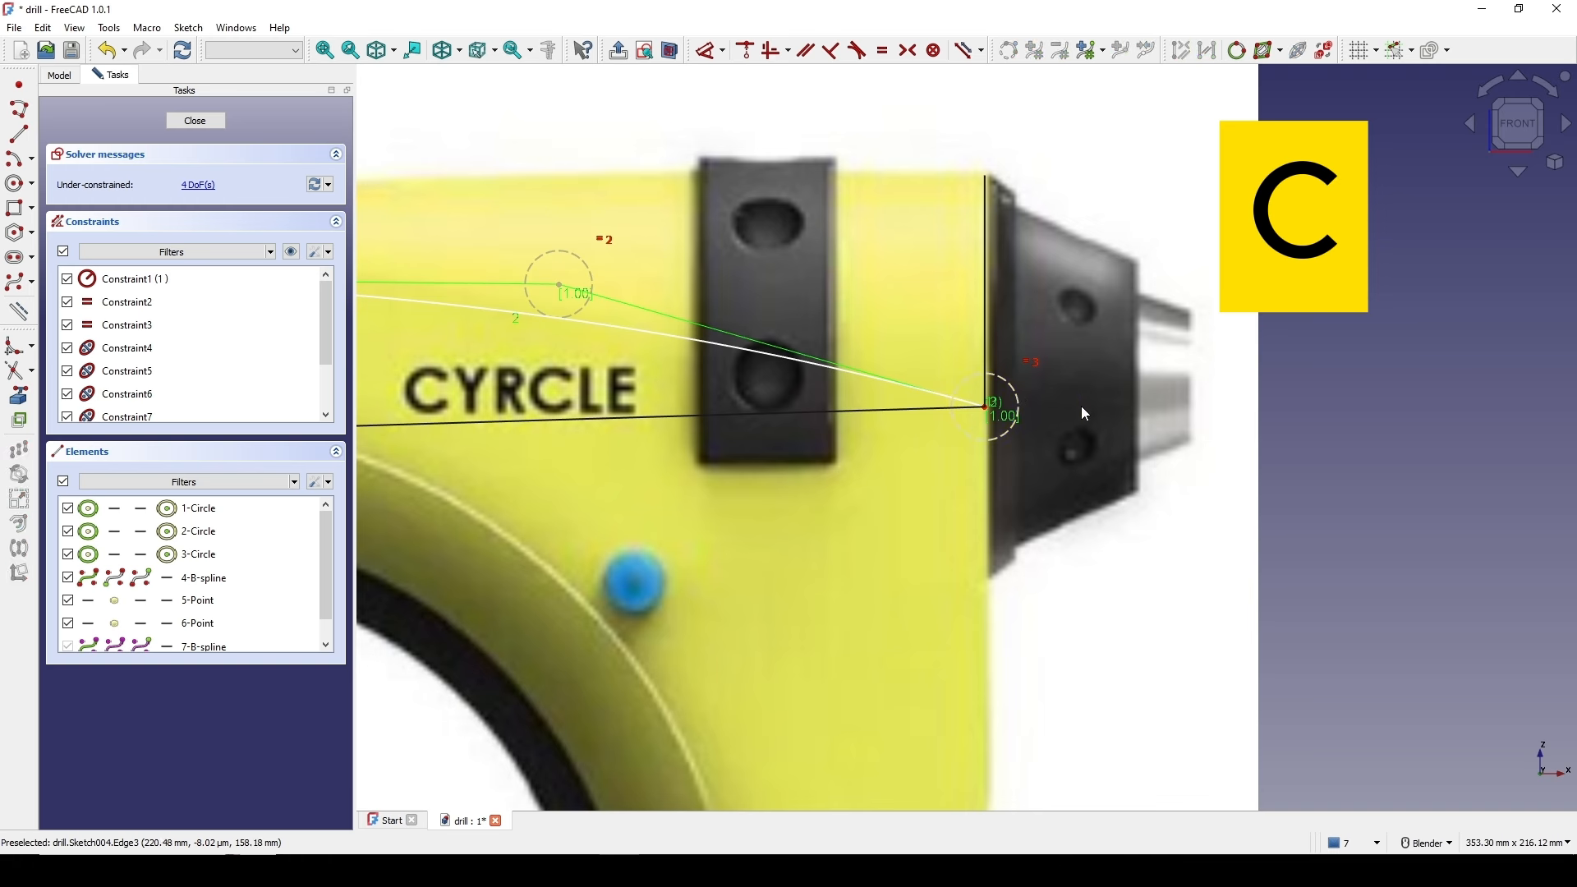
- Constrain the B-spline's handle-side end point and its middle control point to be horizontally aligned
scroll(1060, 411, down, 3)
scroll(1019, 359, up, 2)
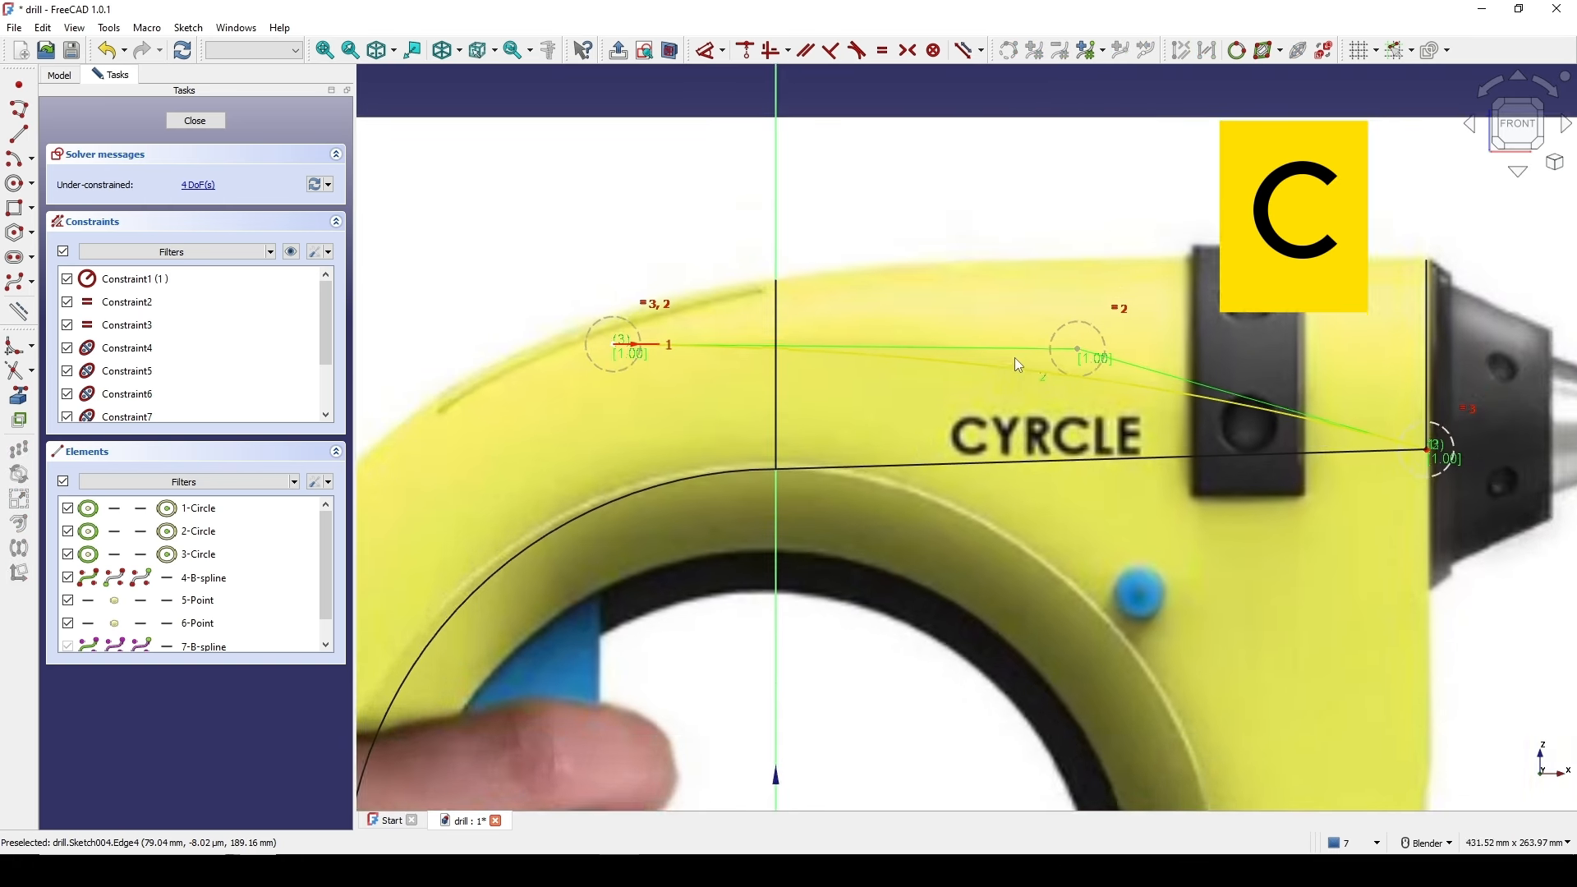
scroll(1013, 357, up, 2)
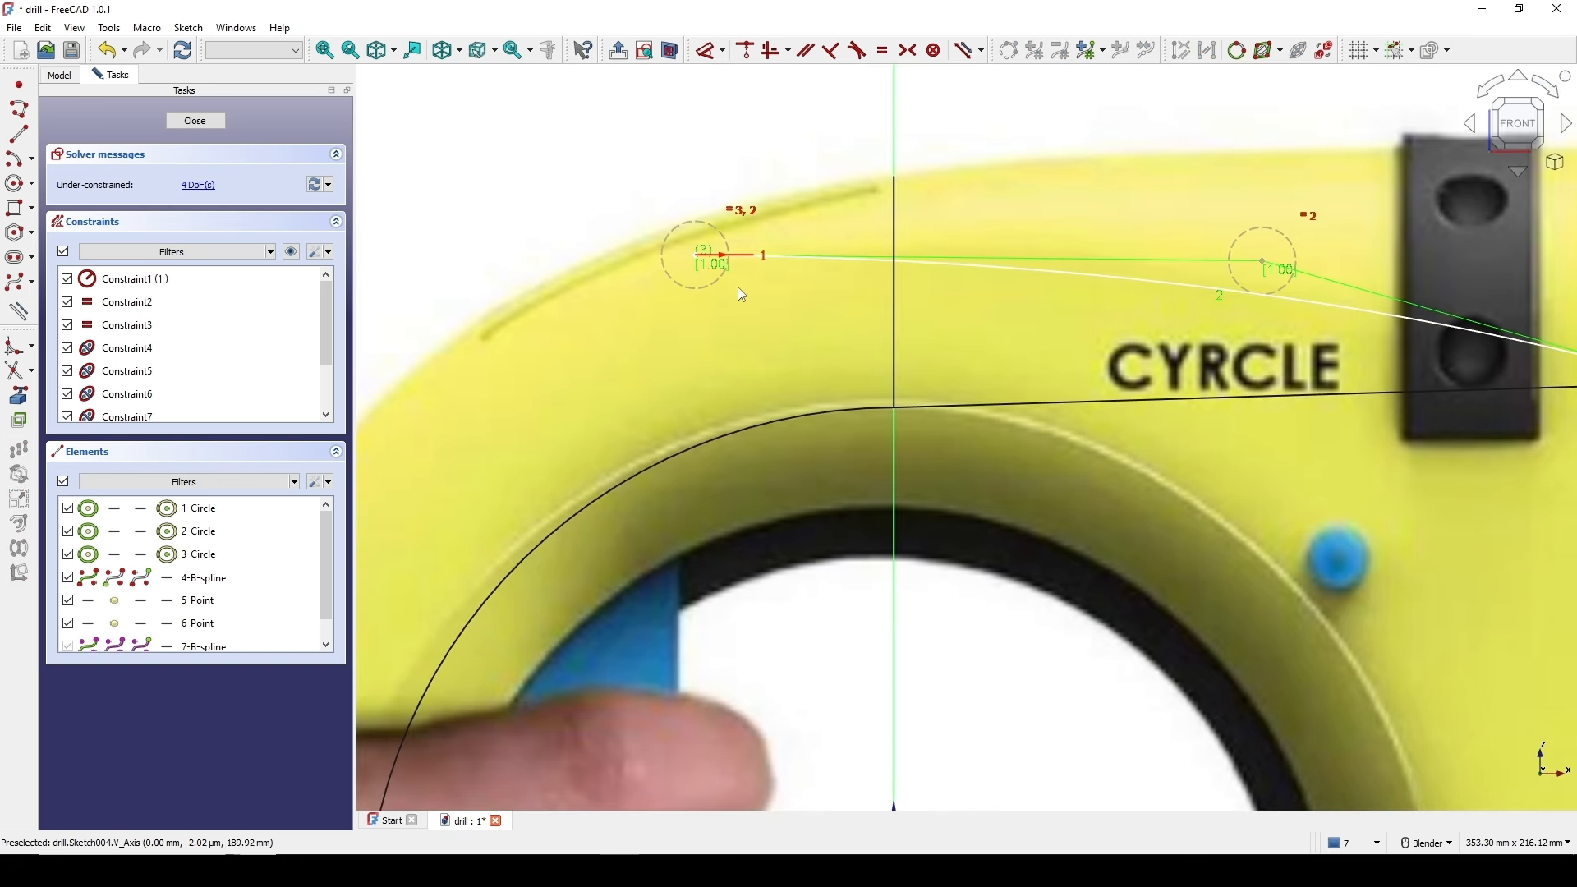
click(700, 265)
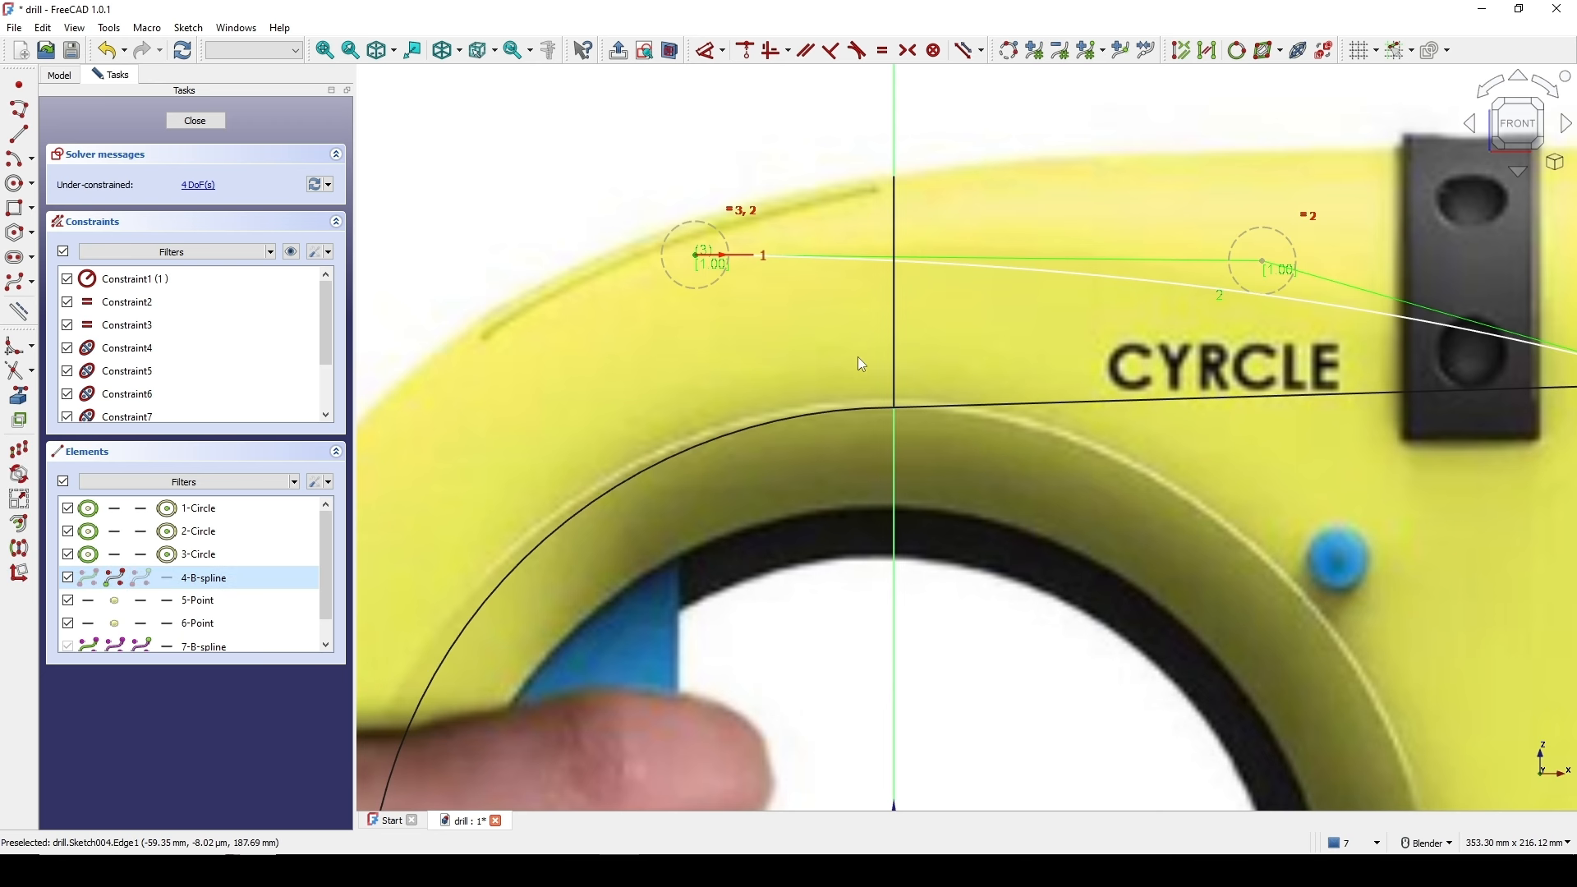
scroll(1248, 296, down, 5)
shift+middle_drag(1249, 295, 1056, 286)
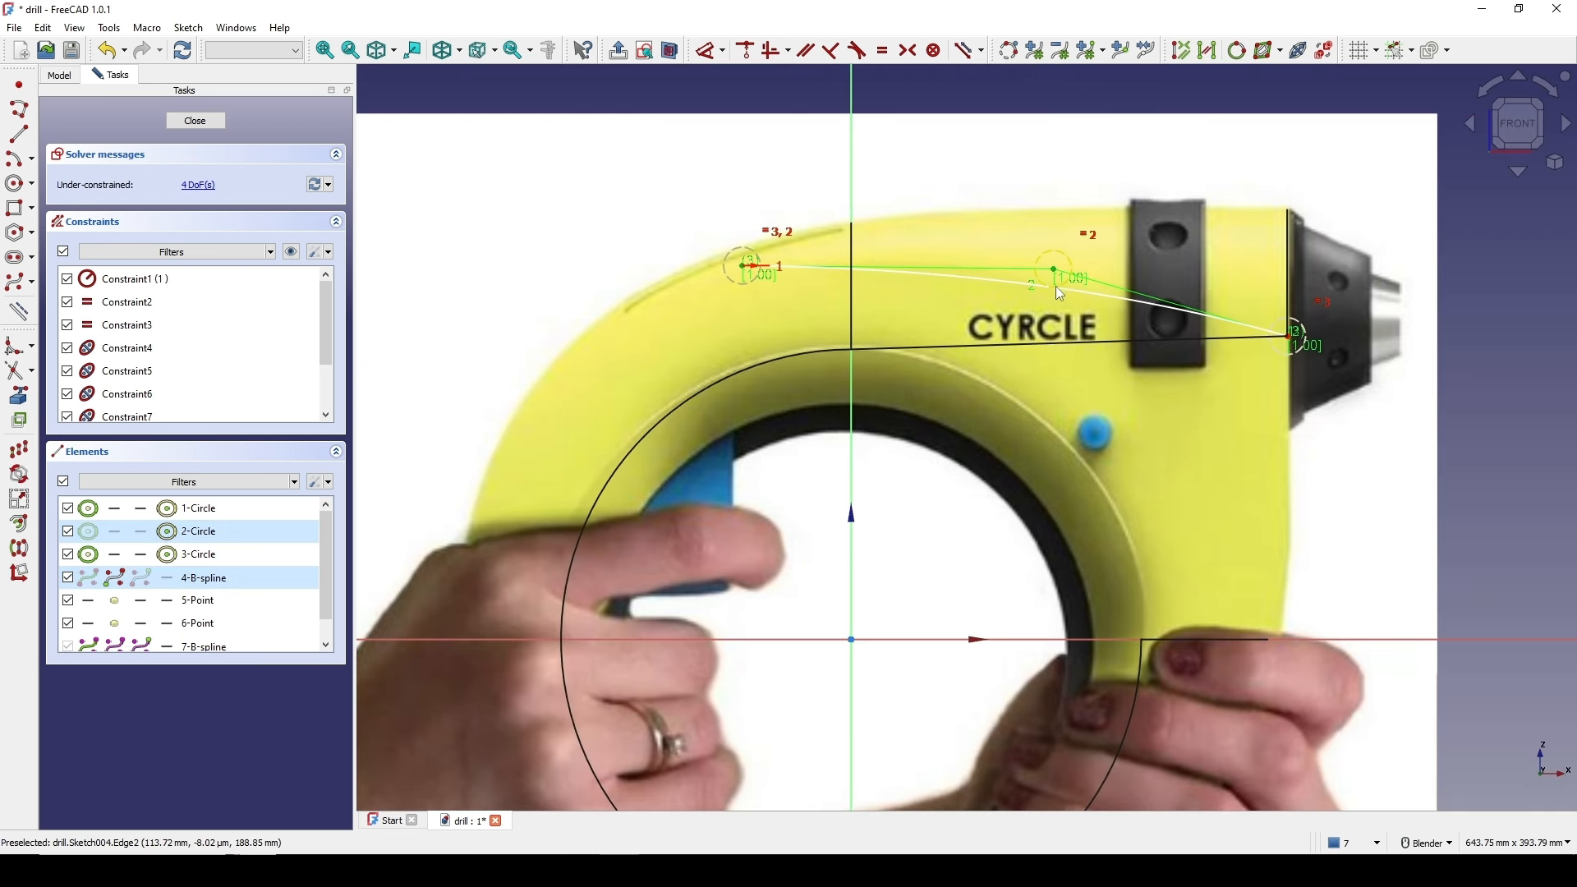
key(h)
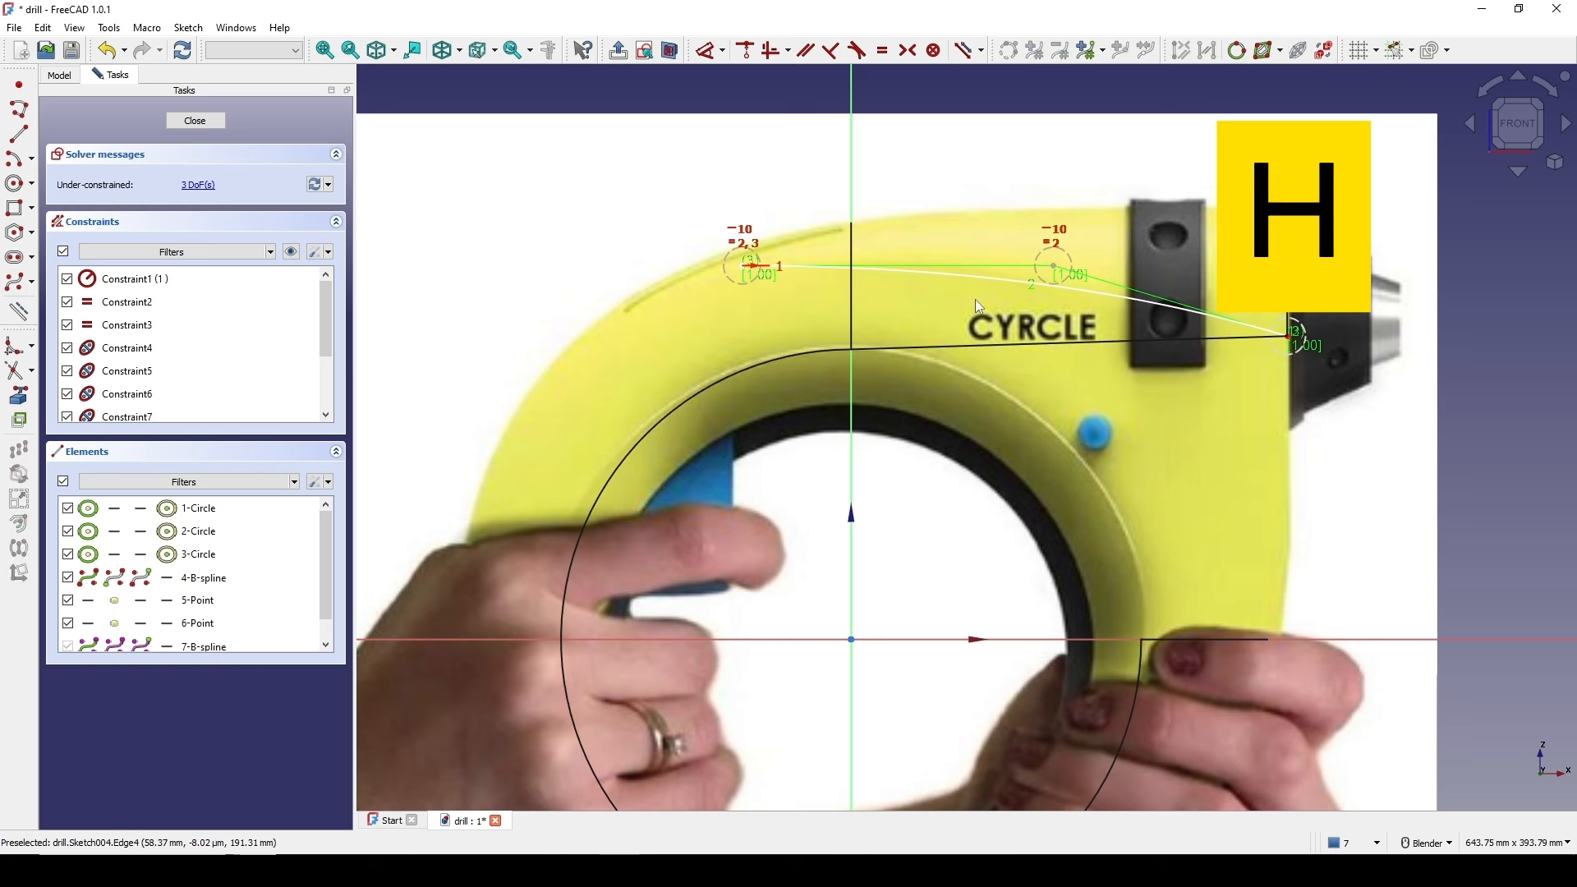
- Dimension the horizontal distance from the B-spline's handle-side end point to the vertical axis as 57 mm
scroll(975, 304, up, 2)
shift+middle_drag(975, 304, 1054, 333)
scroll(1053, 327, up, 1)
shift+middle_drag(958, 343, 978, 306)
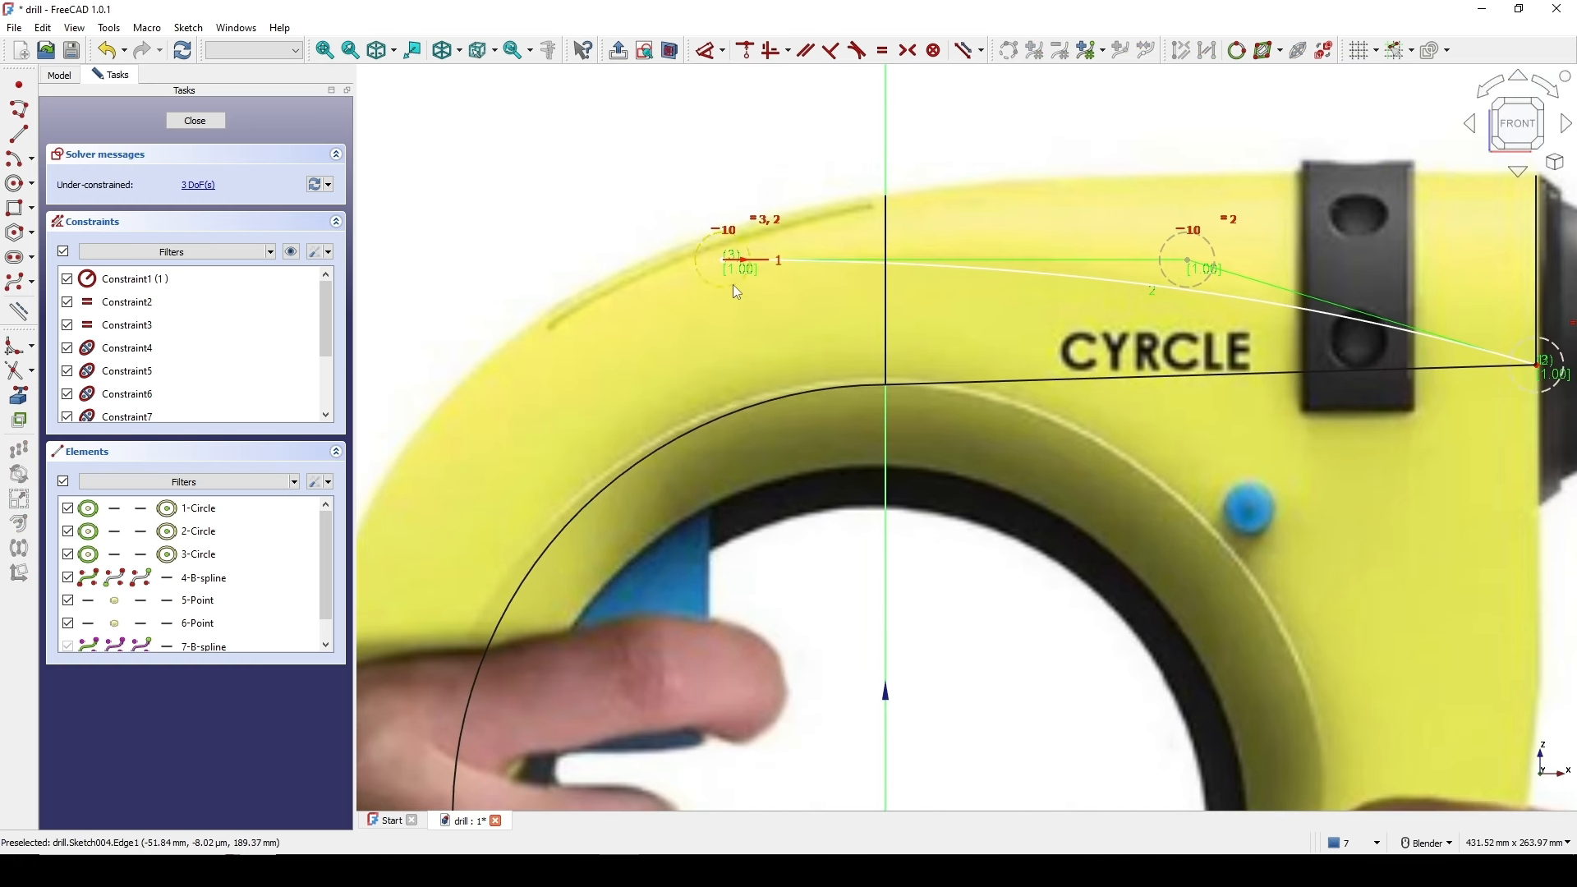
click(722, 264)
scroll(819, 317, down, 3)
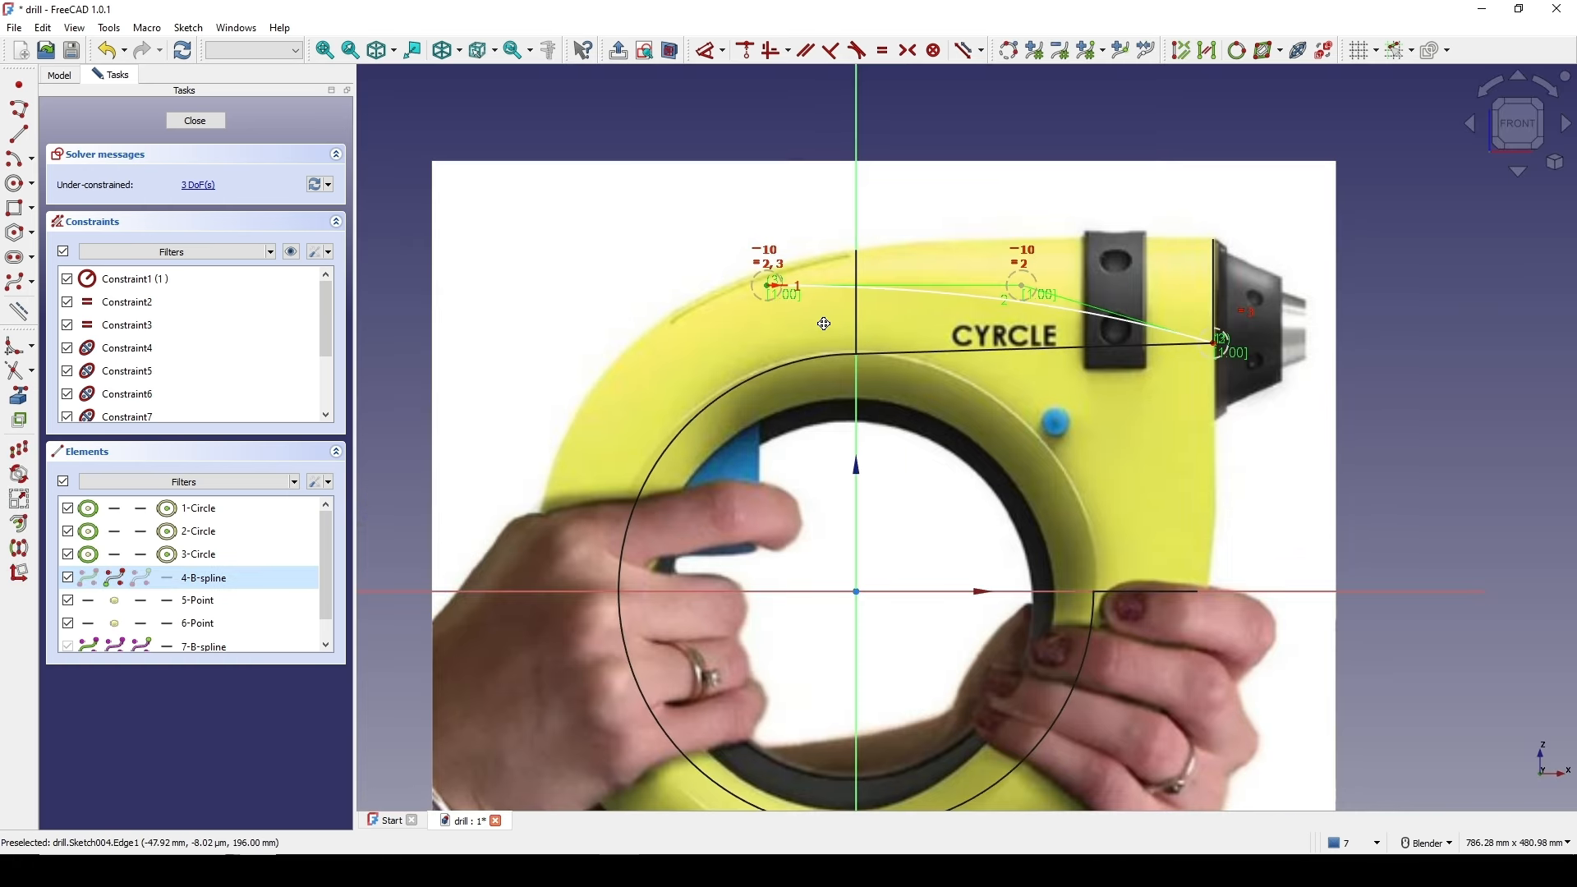
shift+middle_drag(822, 322, 808, 340)
key(d)
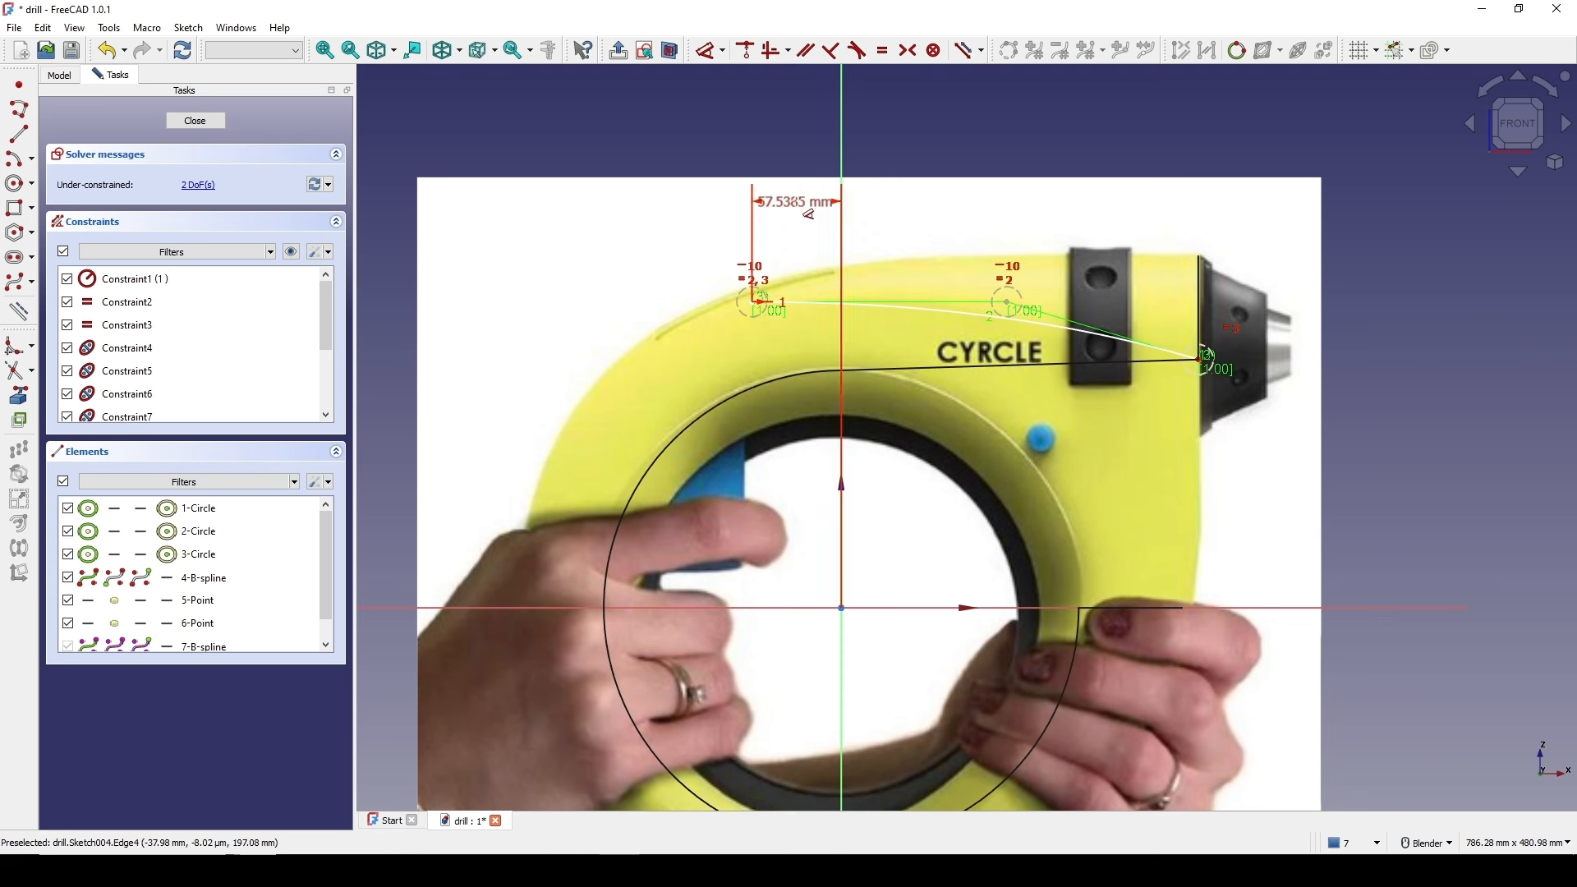
click(822, 212)
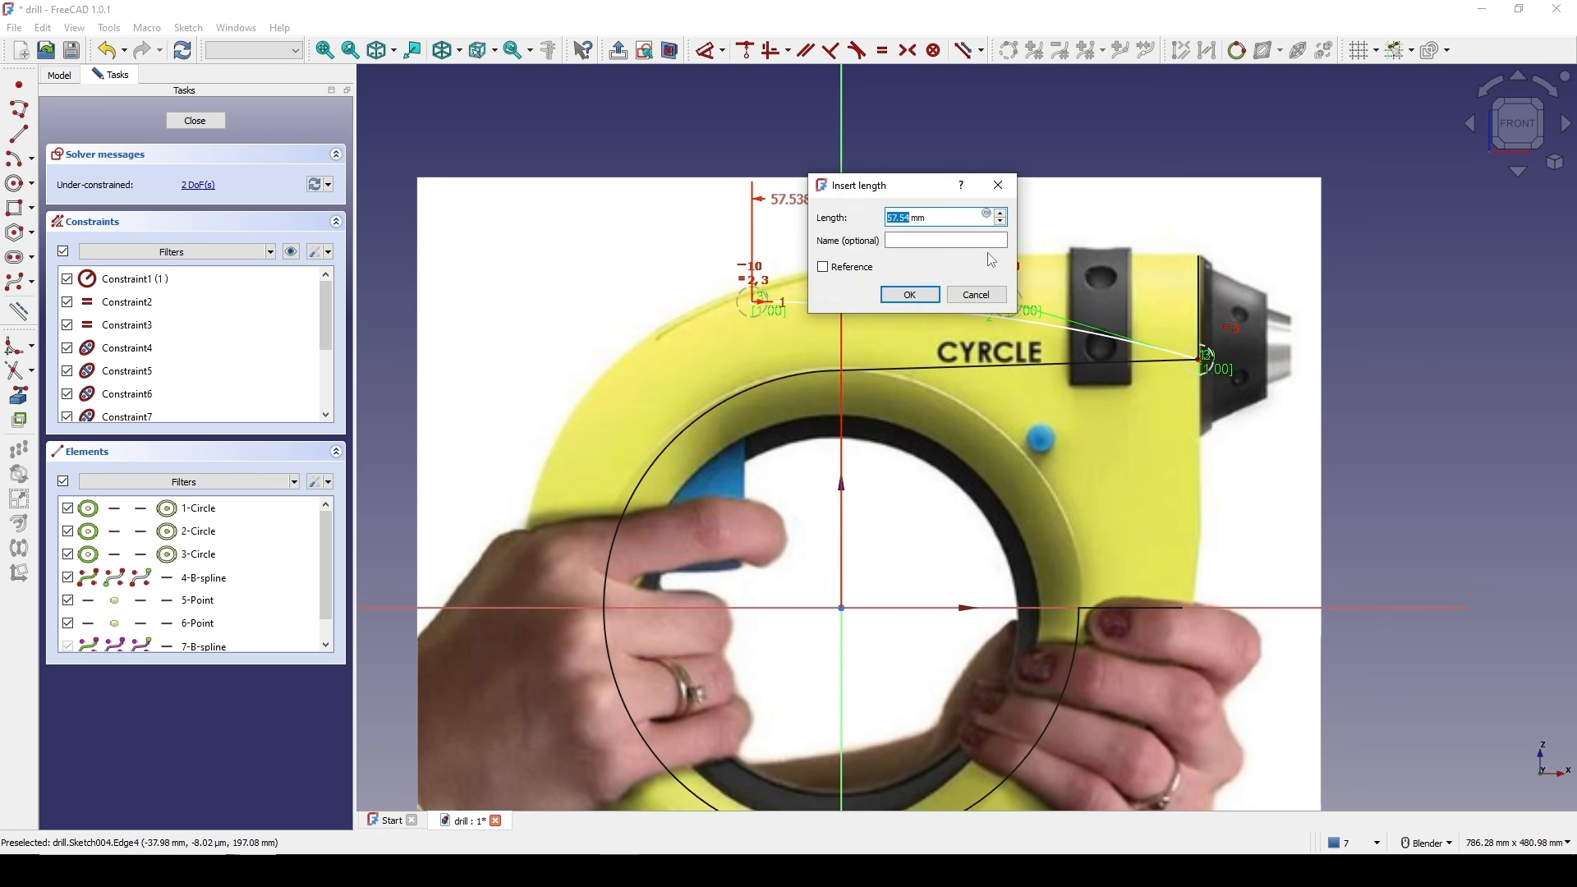
text(57)
key(Return)
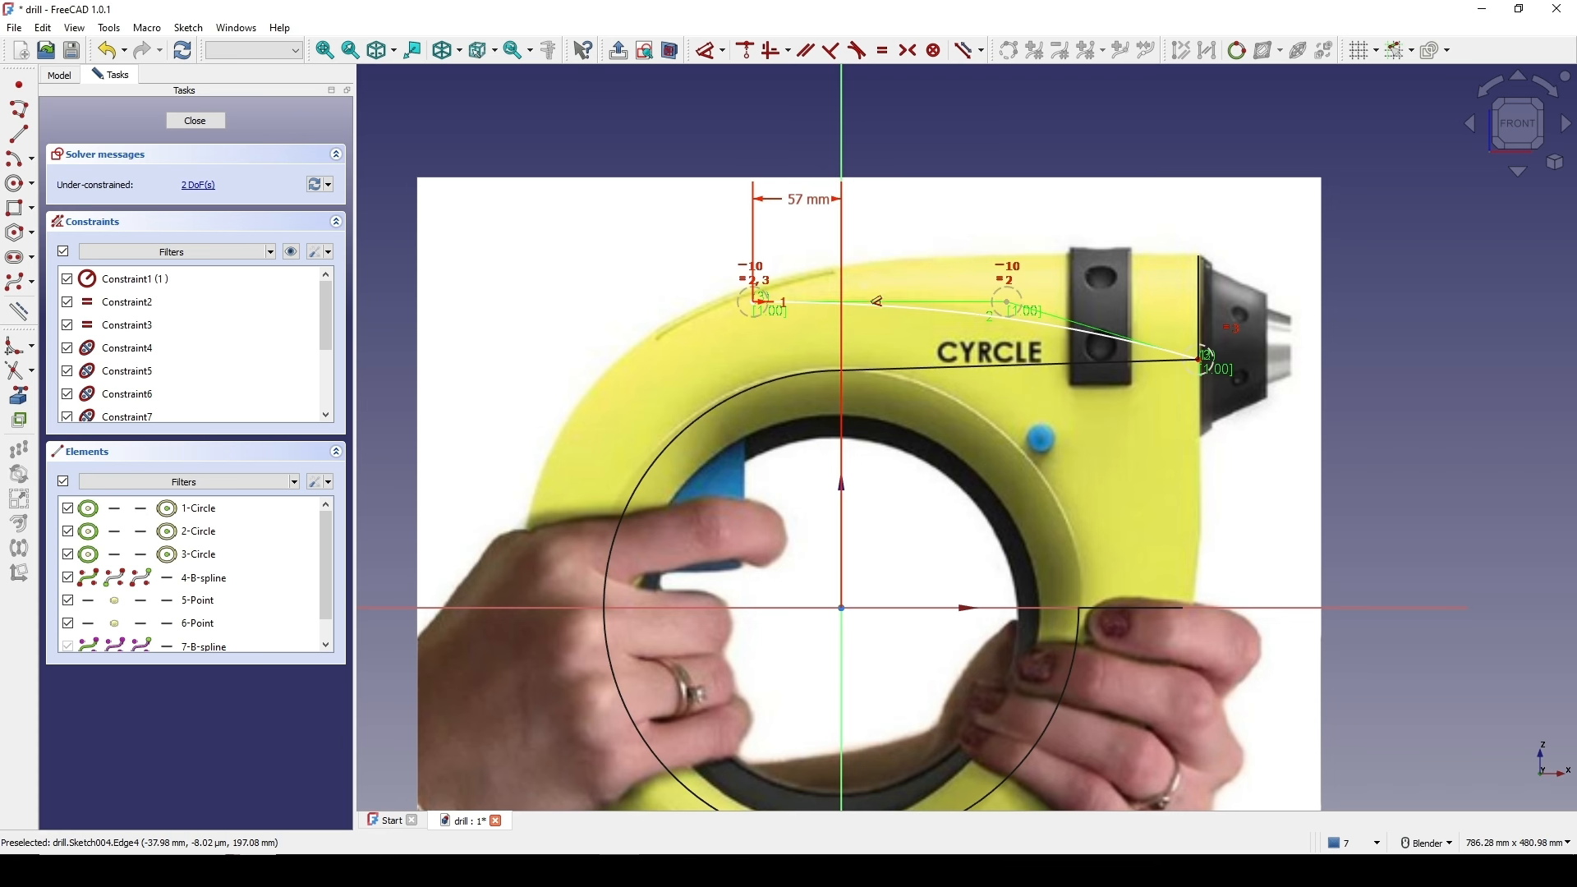
- Set the vertical distance from the B-spline's handle-side end point to the horizontal axis to 197 mm
click(749, 304)
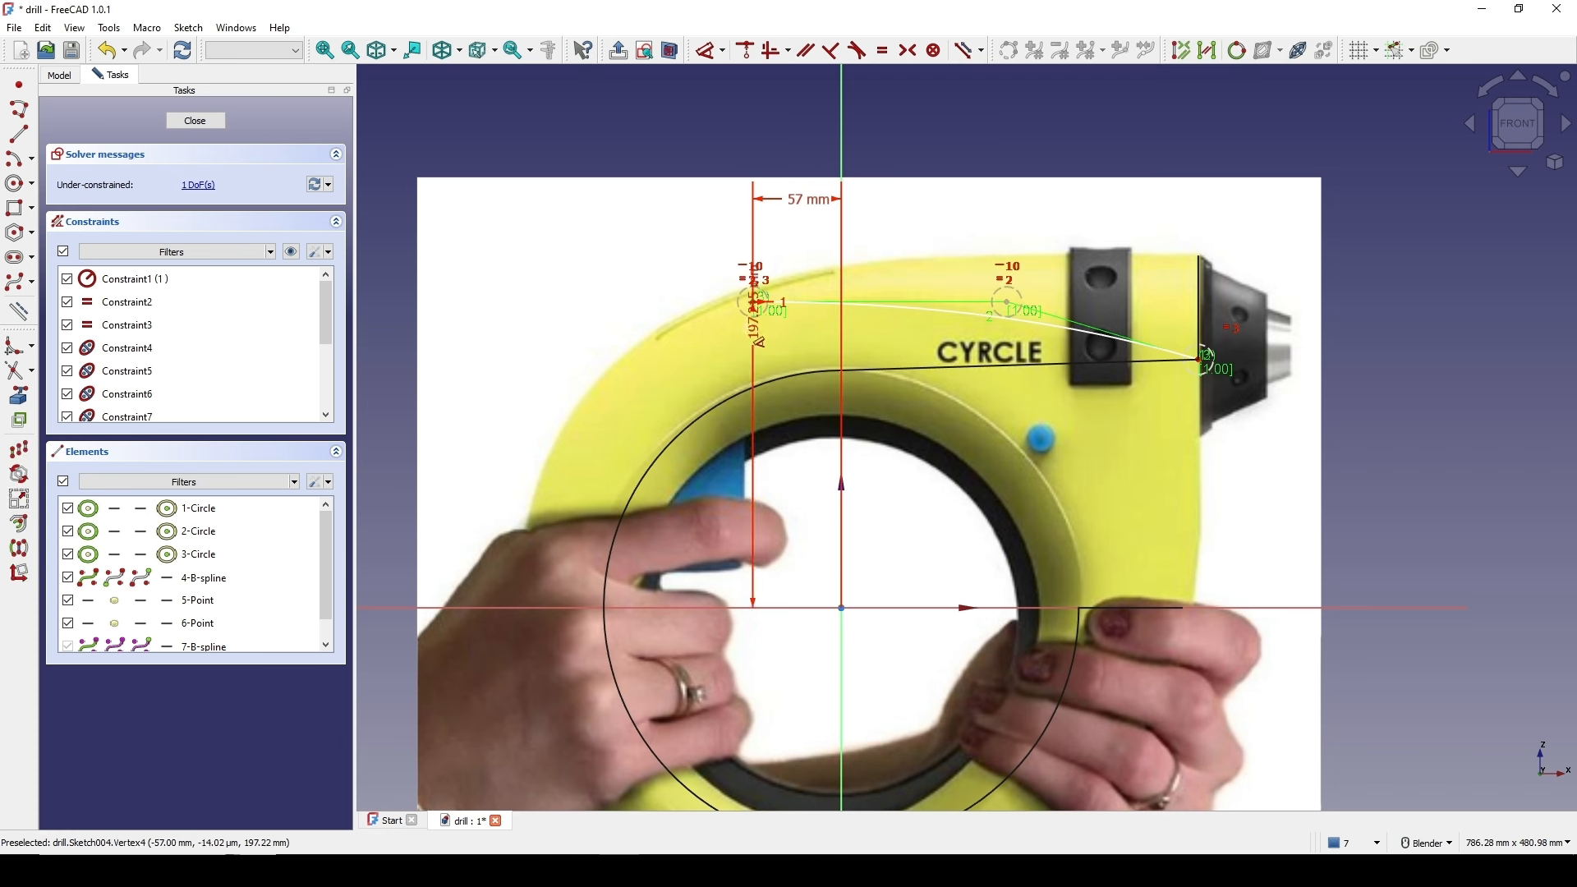
click(629, 417)
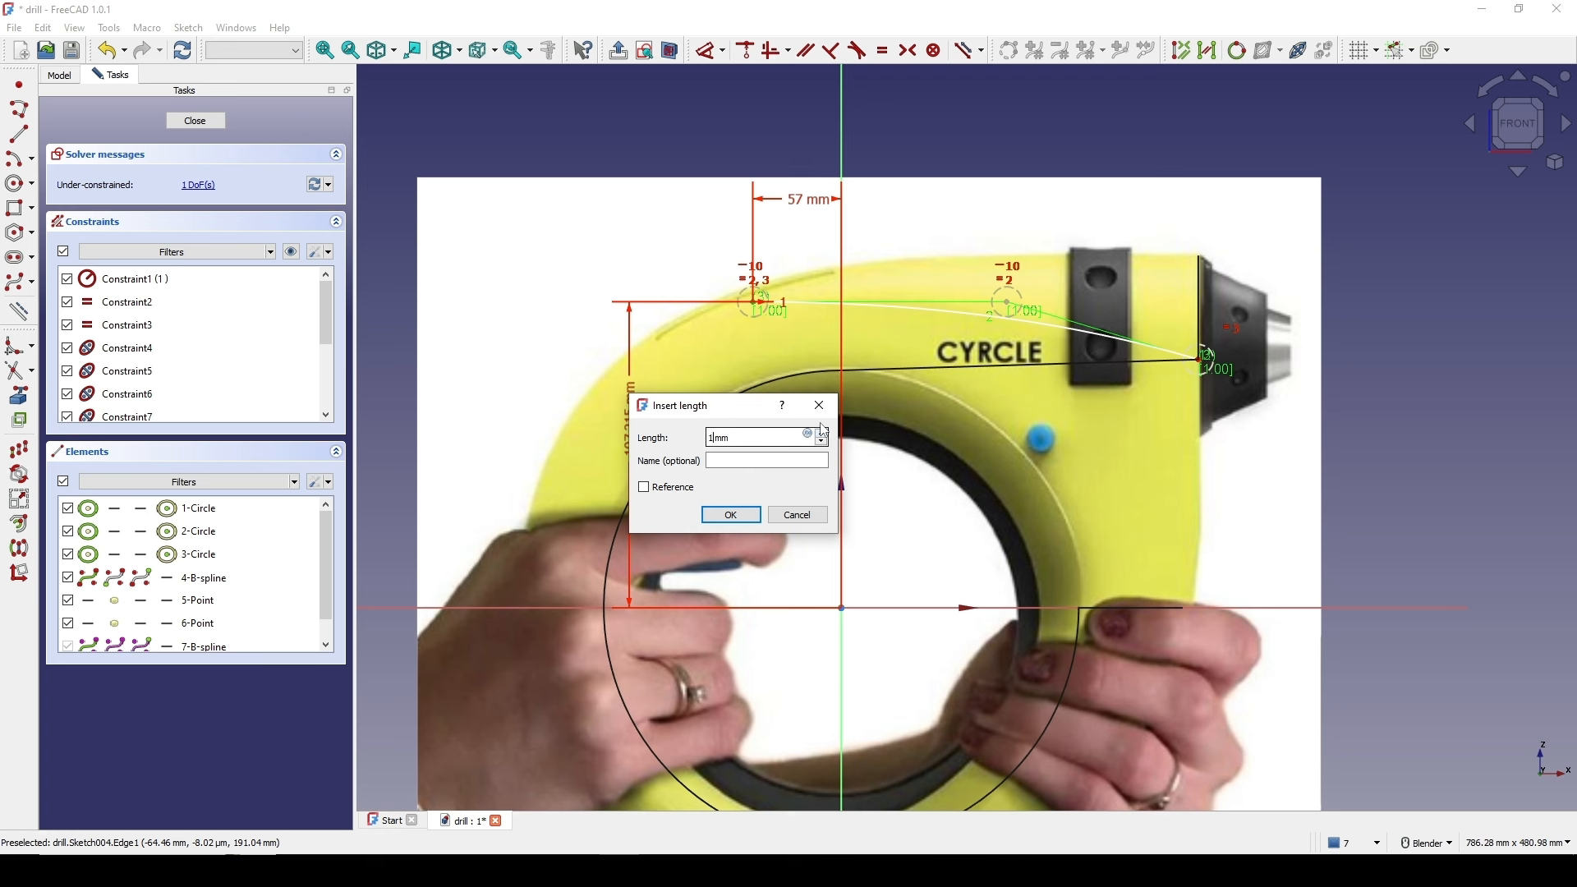
text(197)
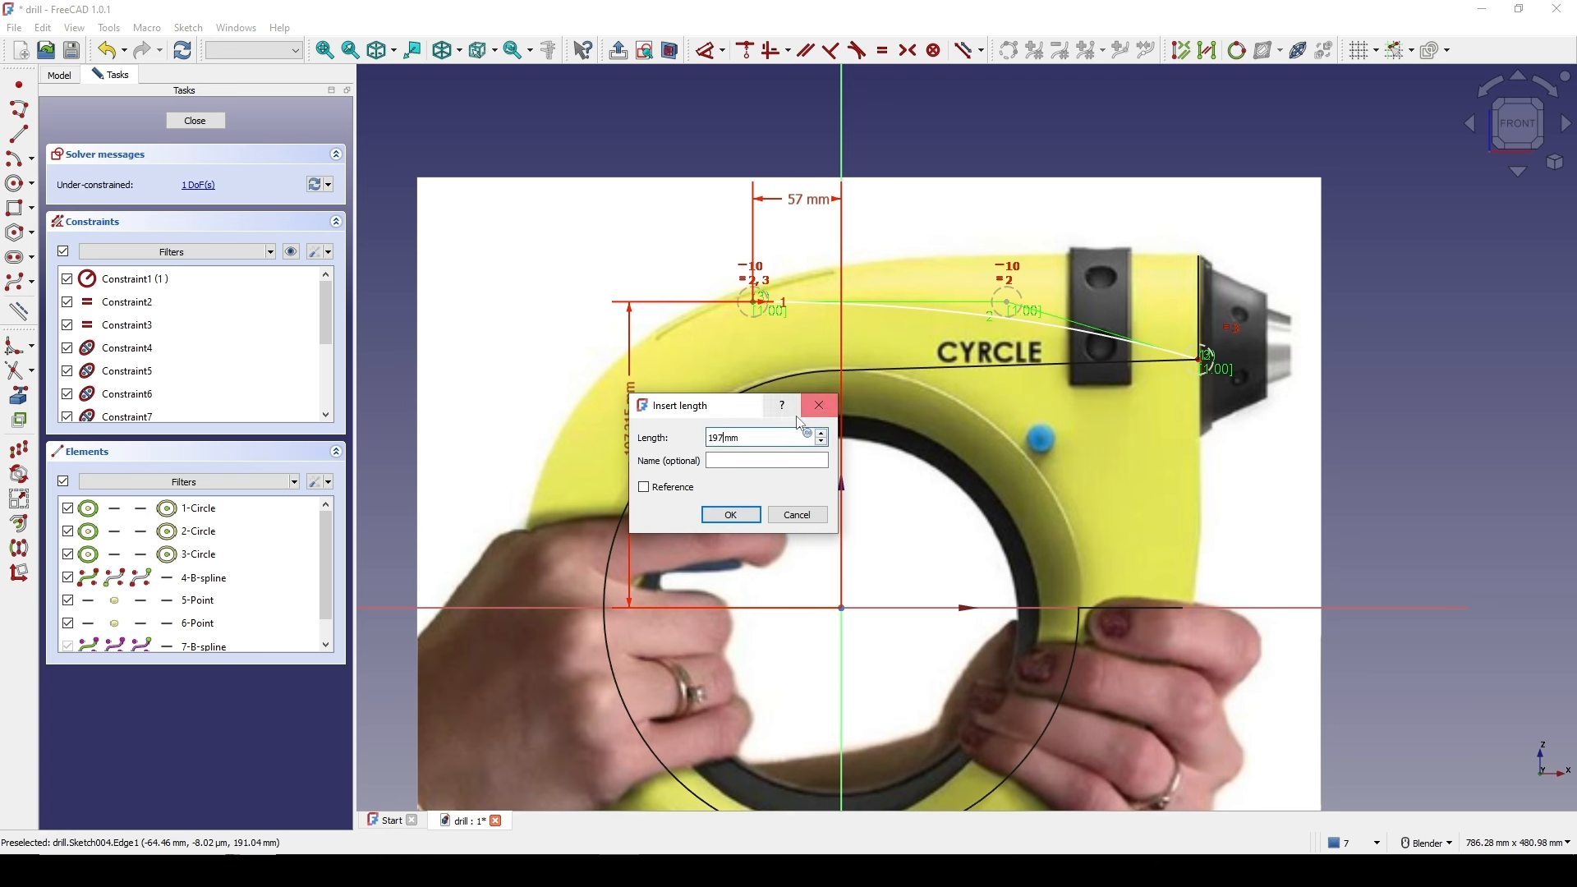
key(Return)
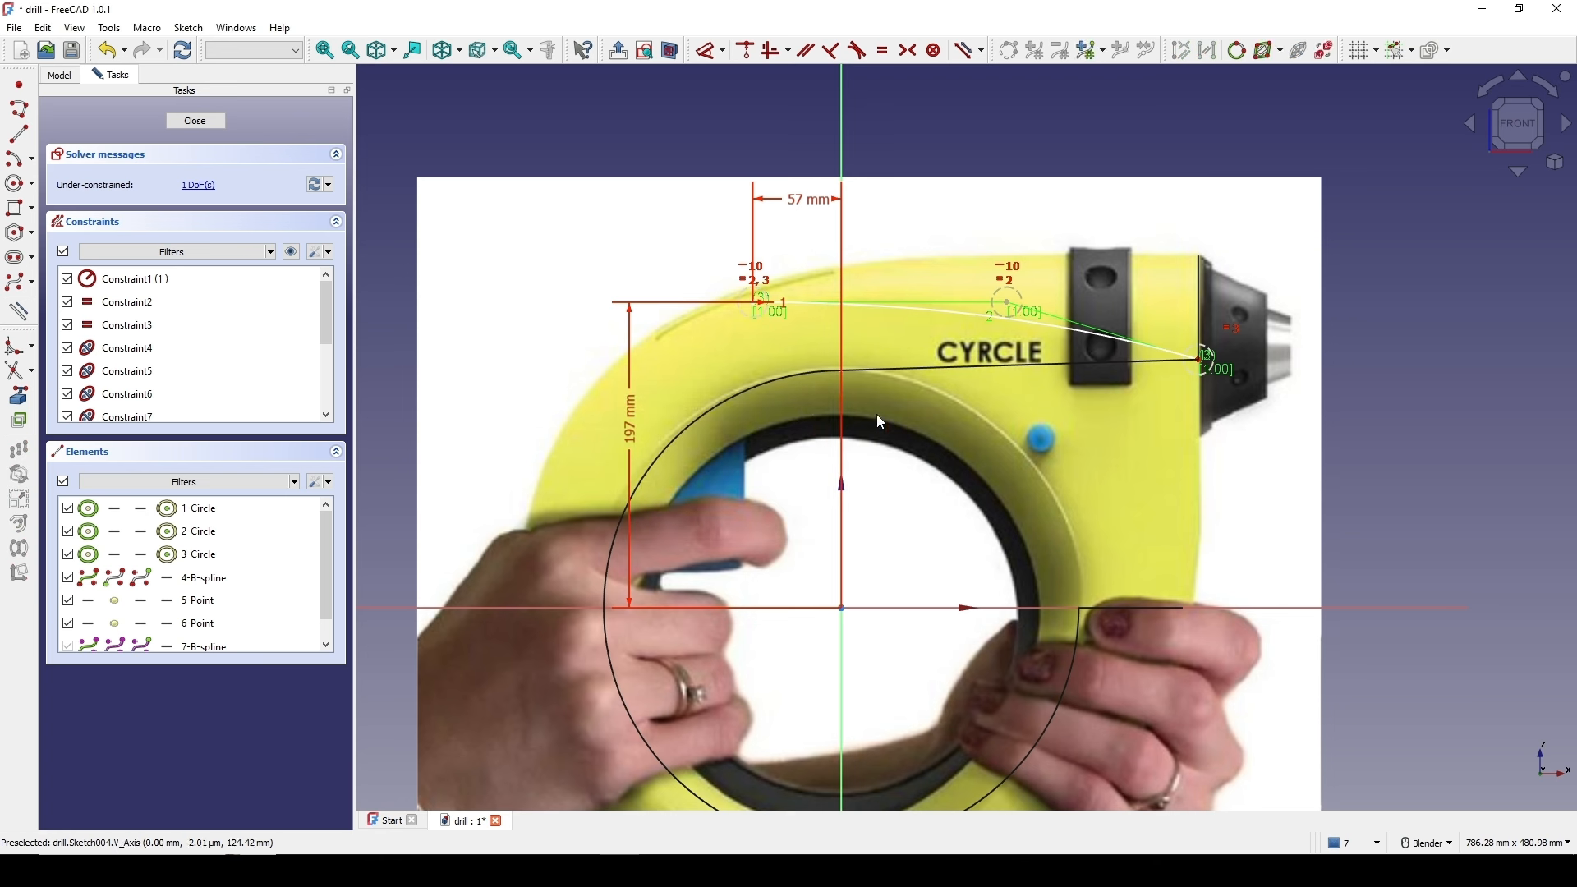
- Set the horizontal distance from the vertical axis to the B-spline's middle control point to 100 mm
click(1009, 303)
key(d)
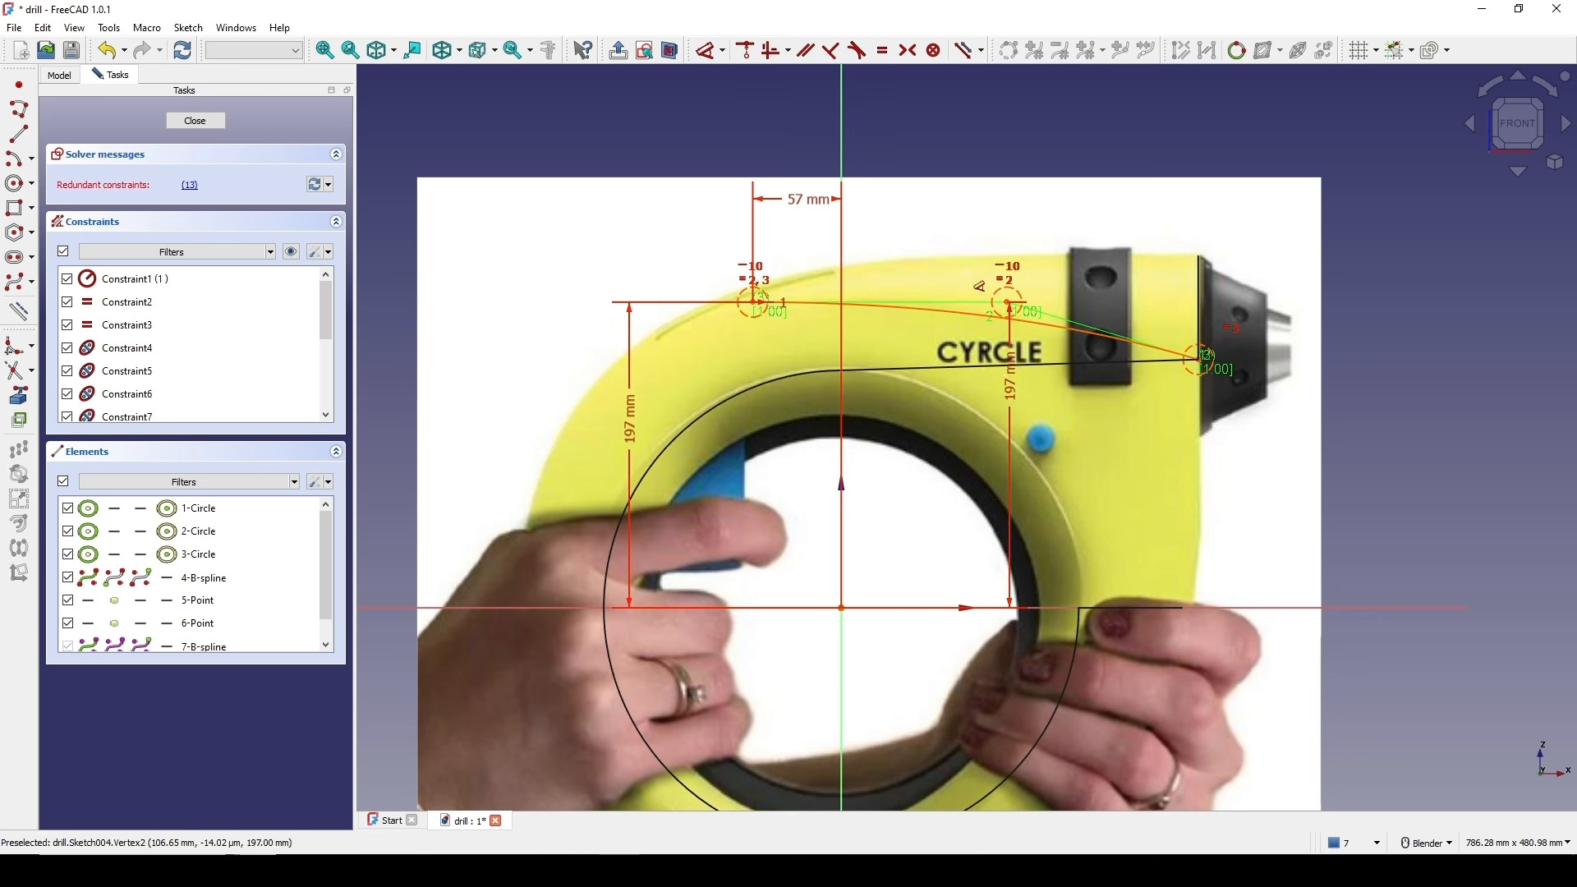
click(950, 133)
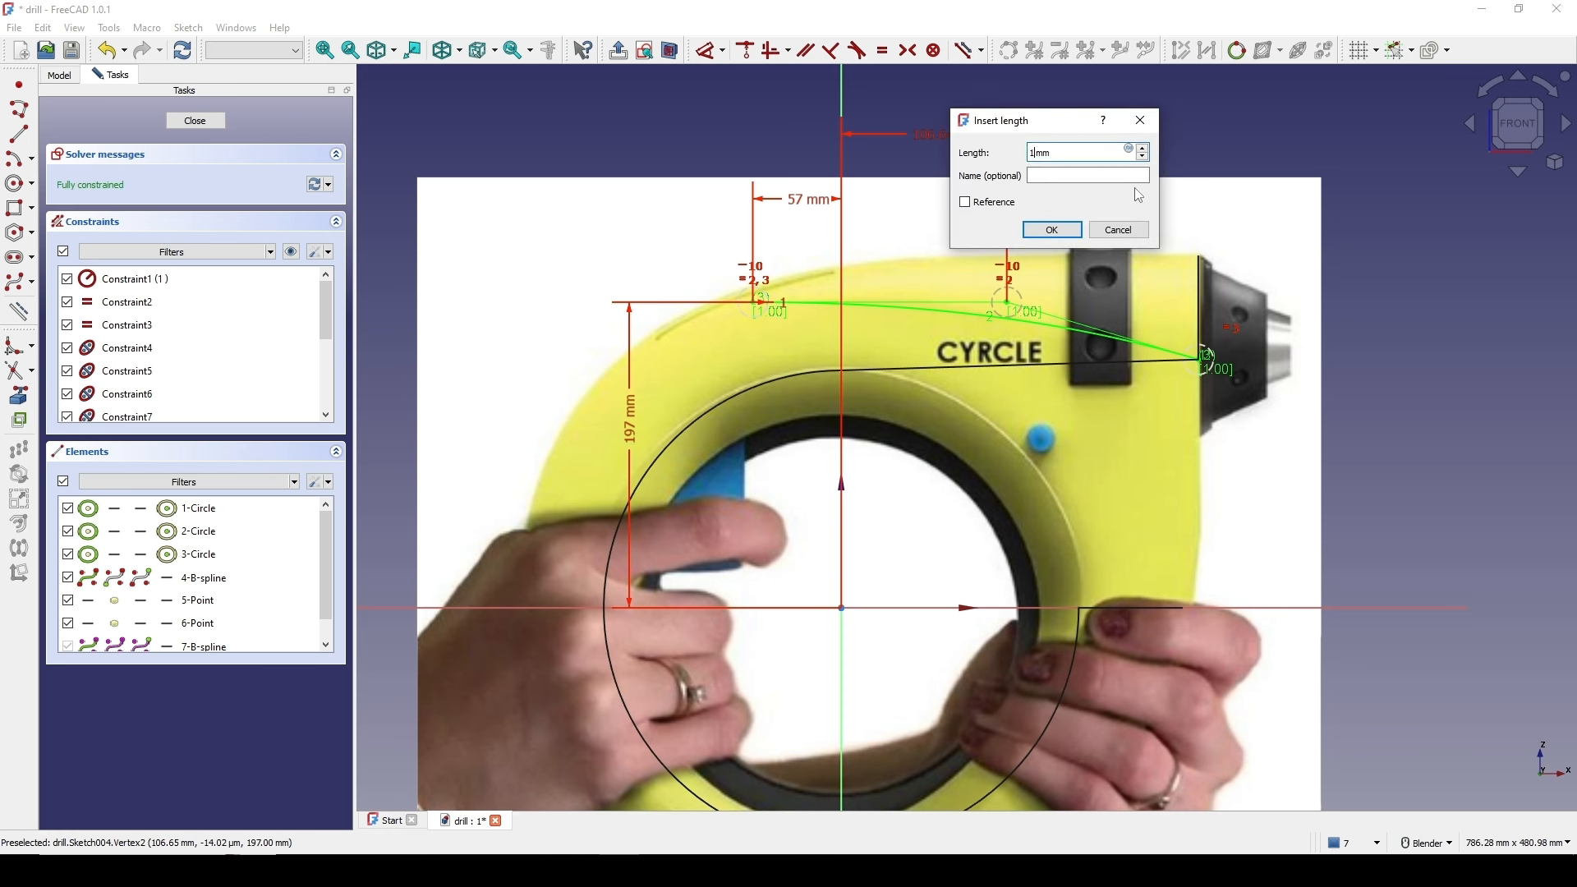
key(Return)
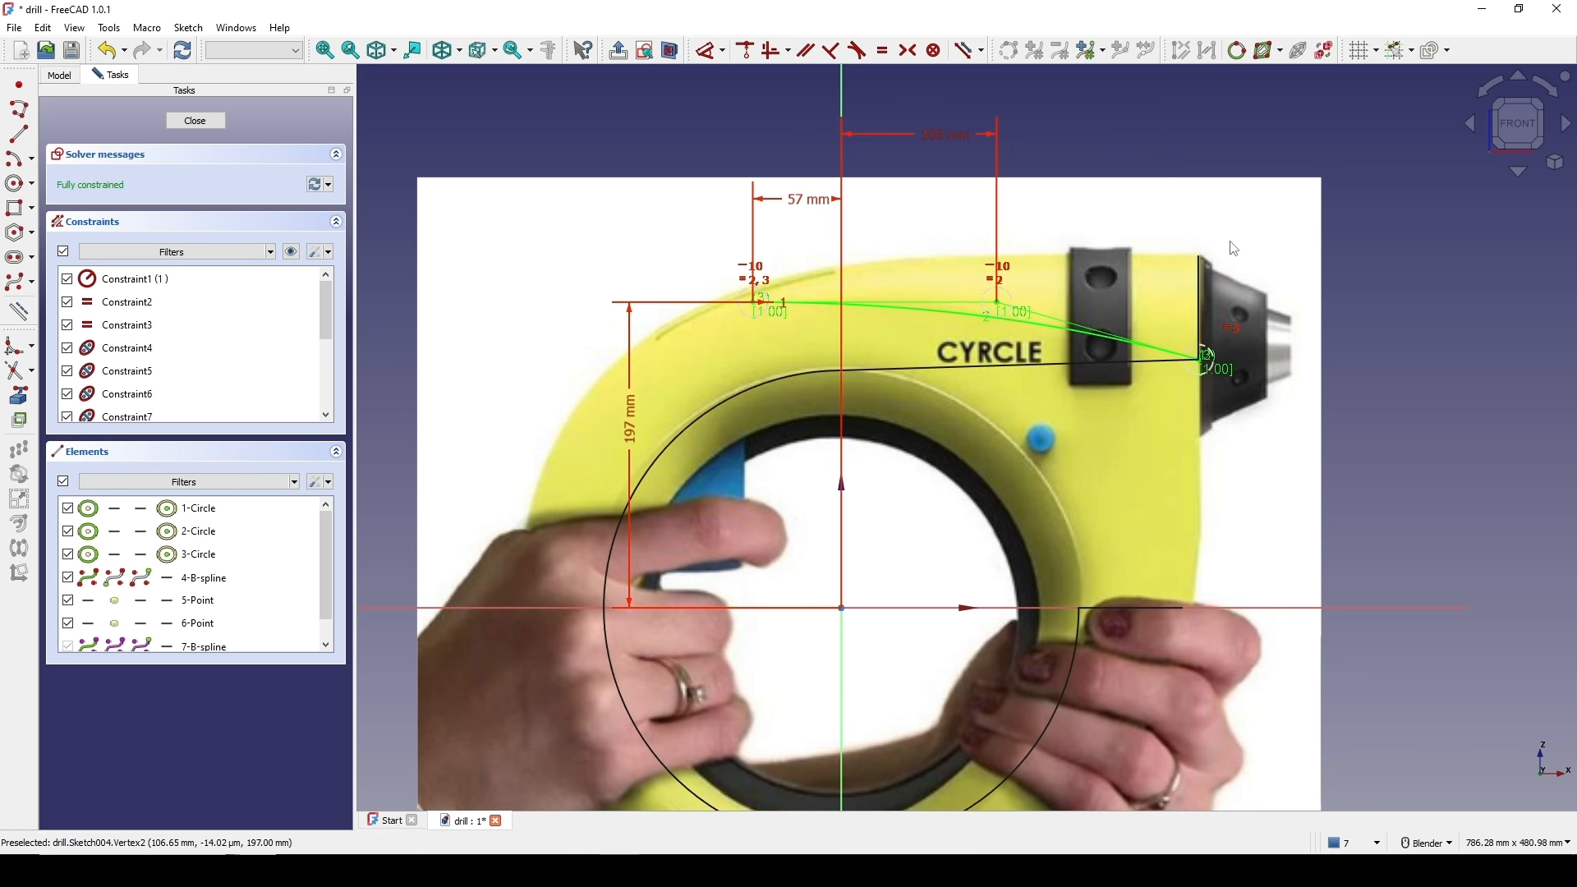
scroll(1028, 274, up, 3)
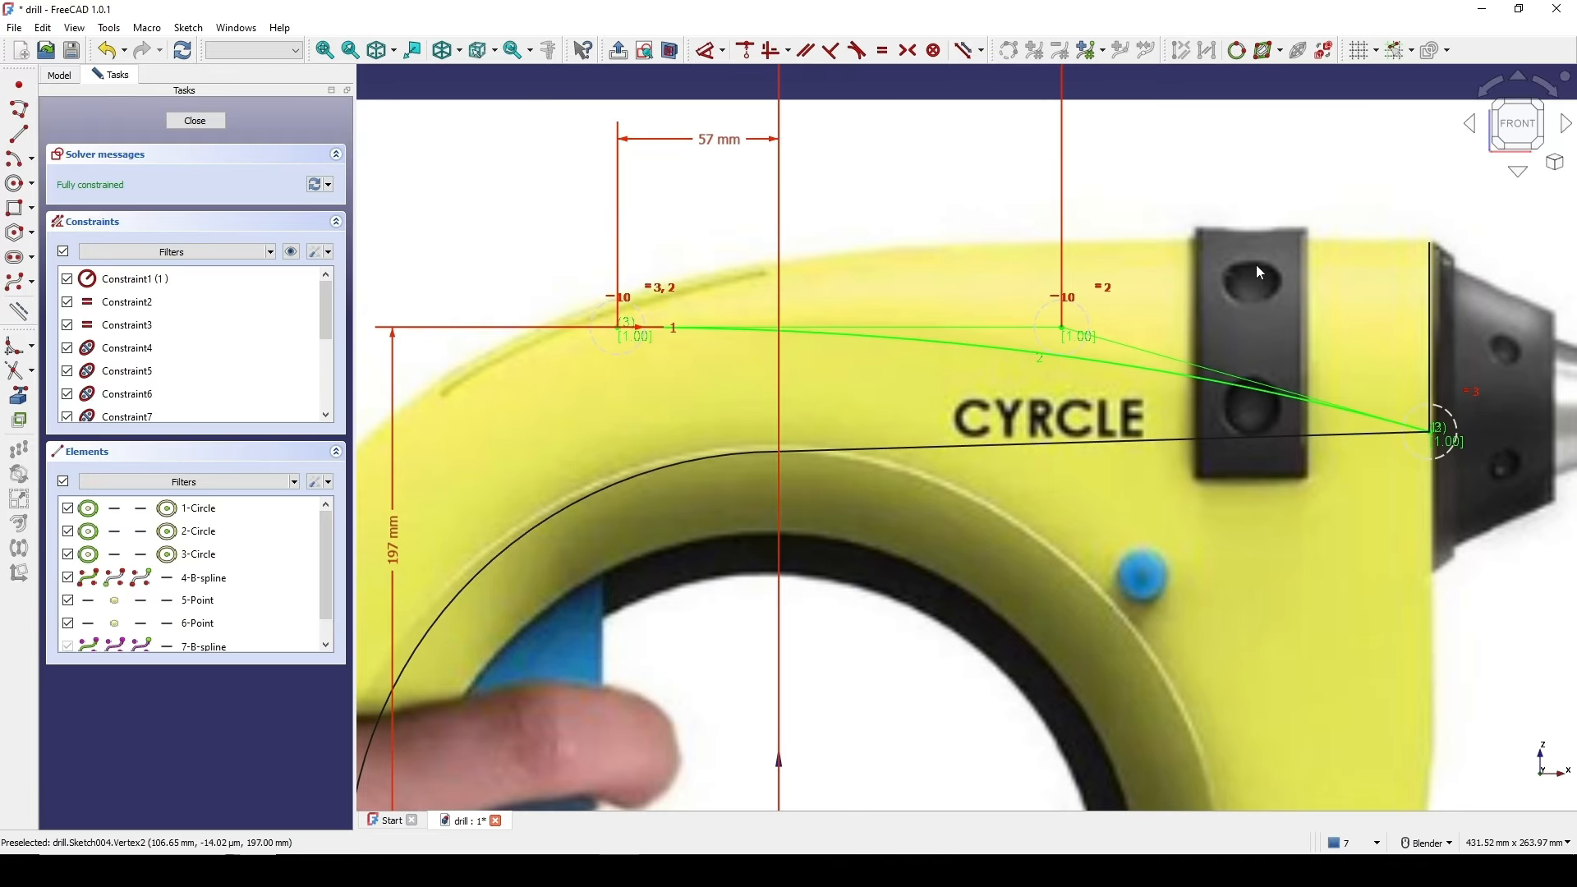
scroll(1254, 265, down, 2)
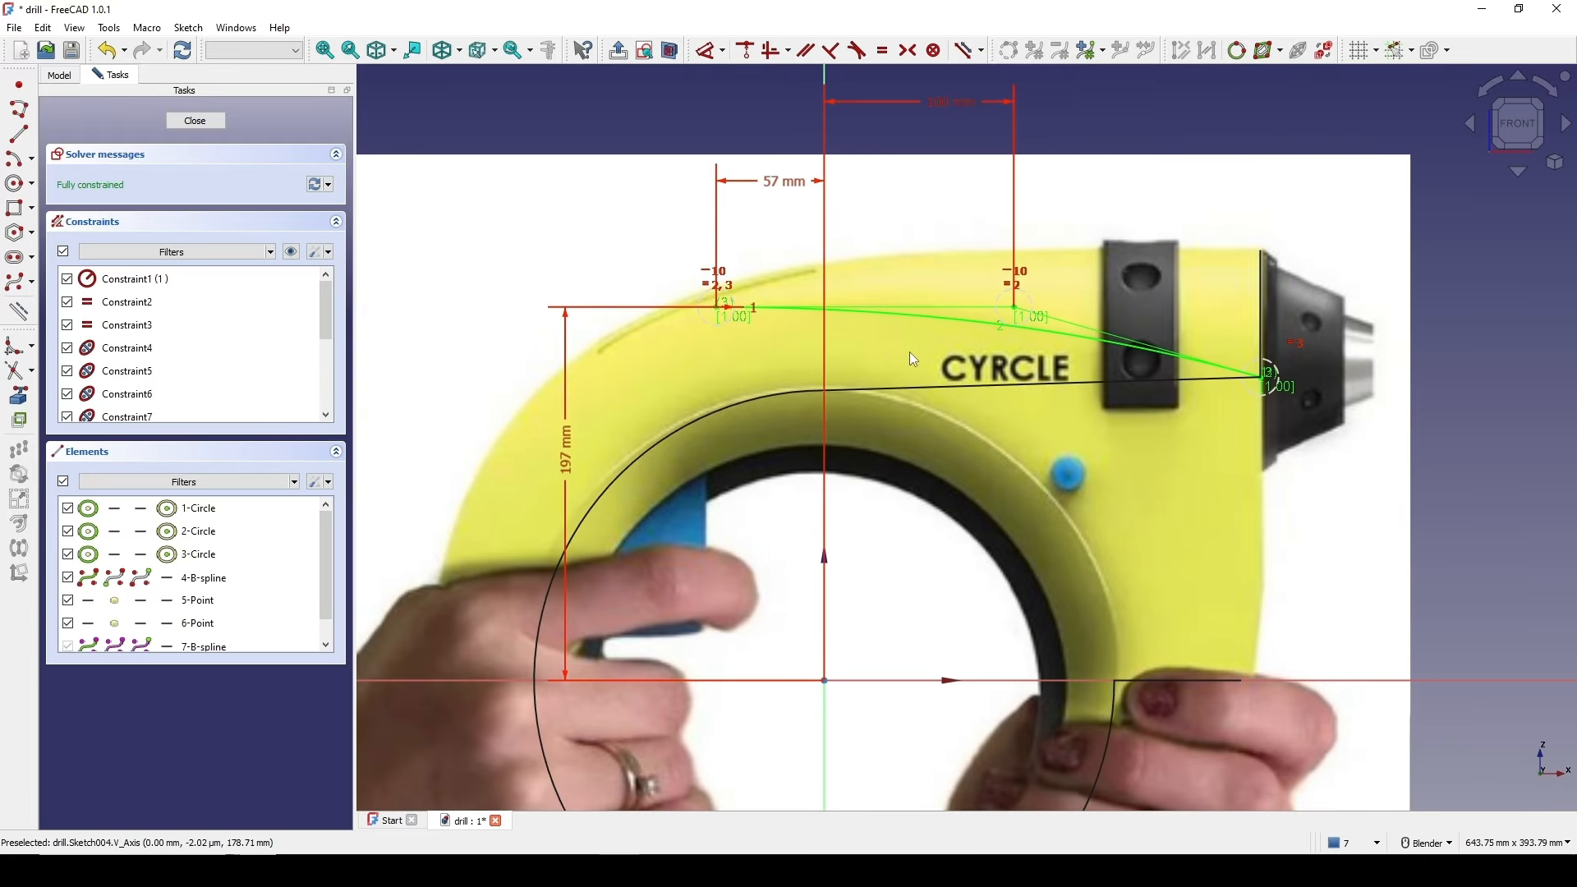
shift+middle_drag(852, 324, 820, 320)
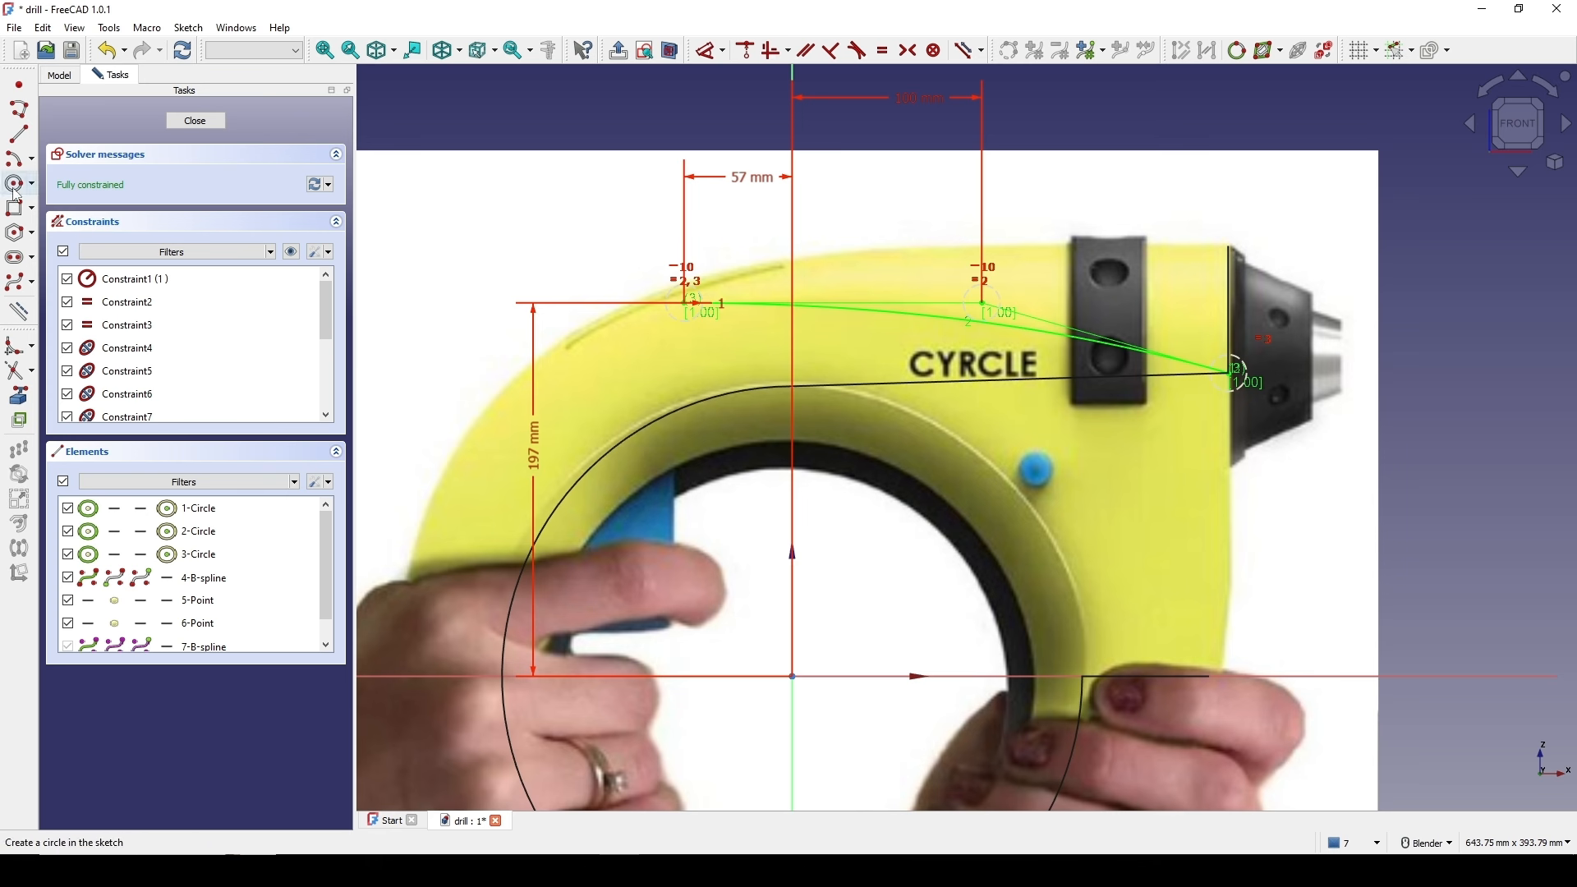
click(19, 109)
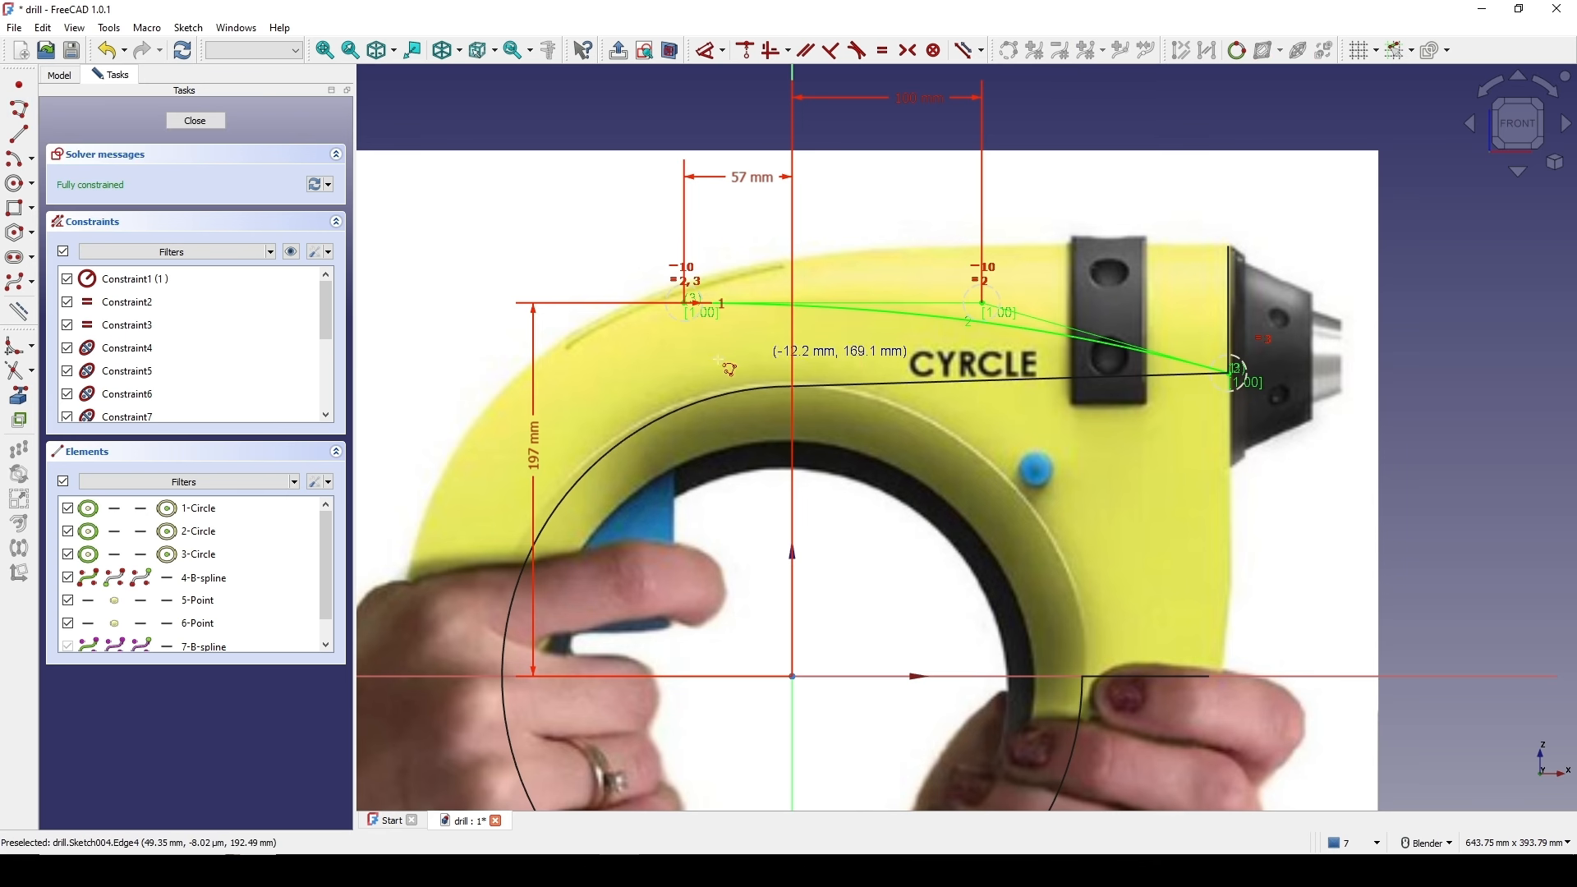
scroll(698, 306, up, 3)
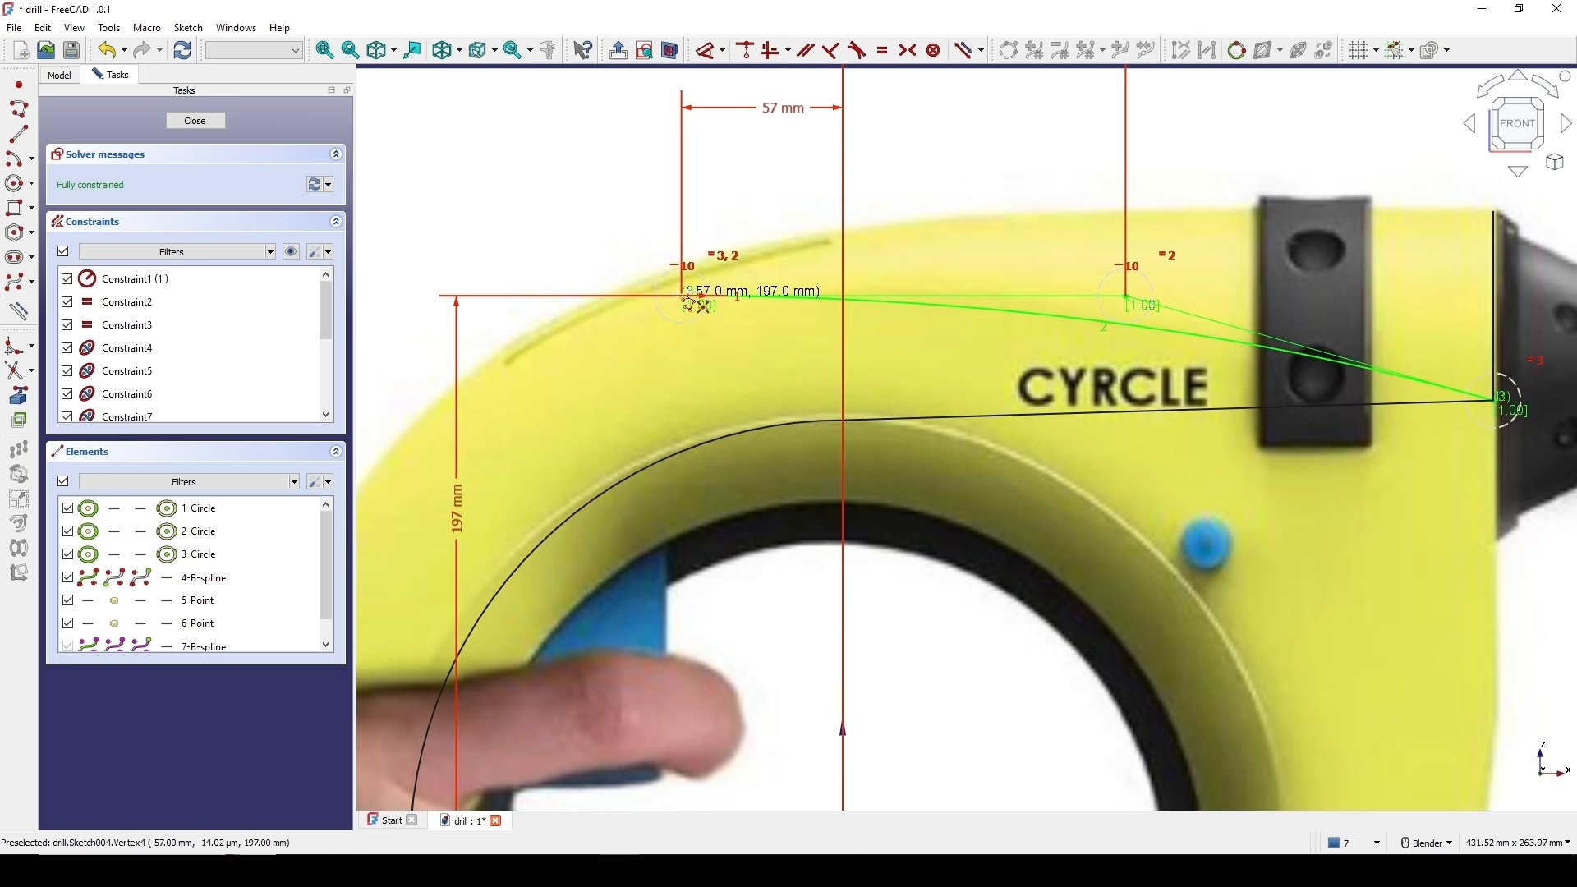
click(698, 306)
scroll(697, 311, down, 3)
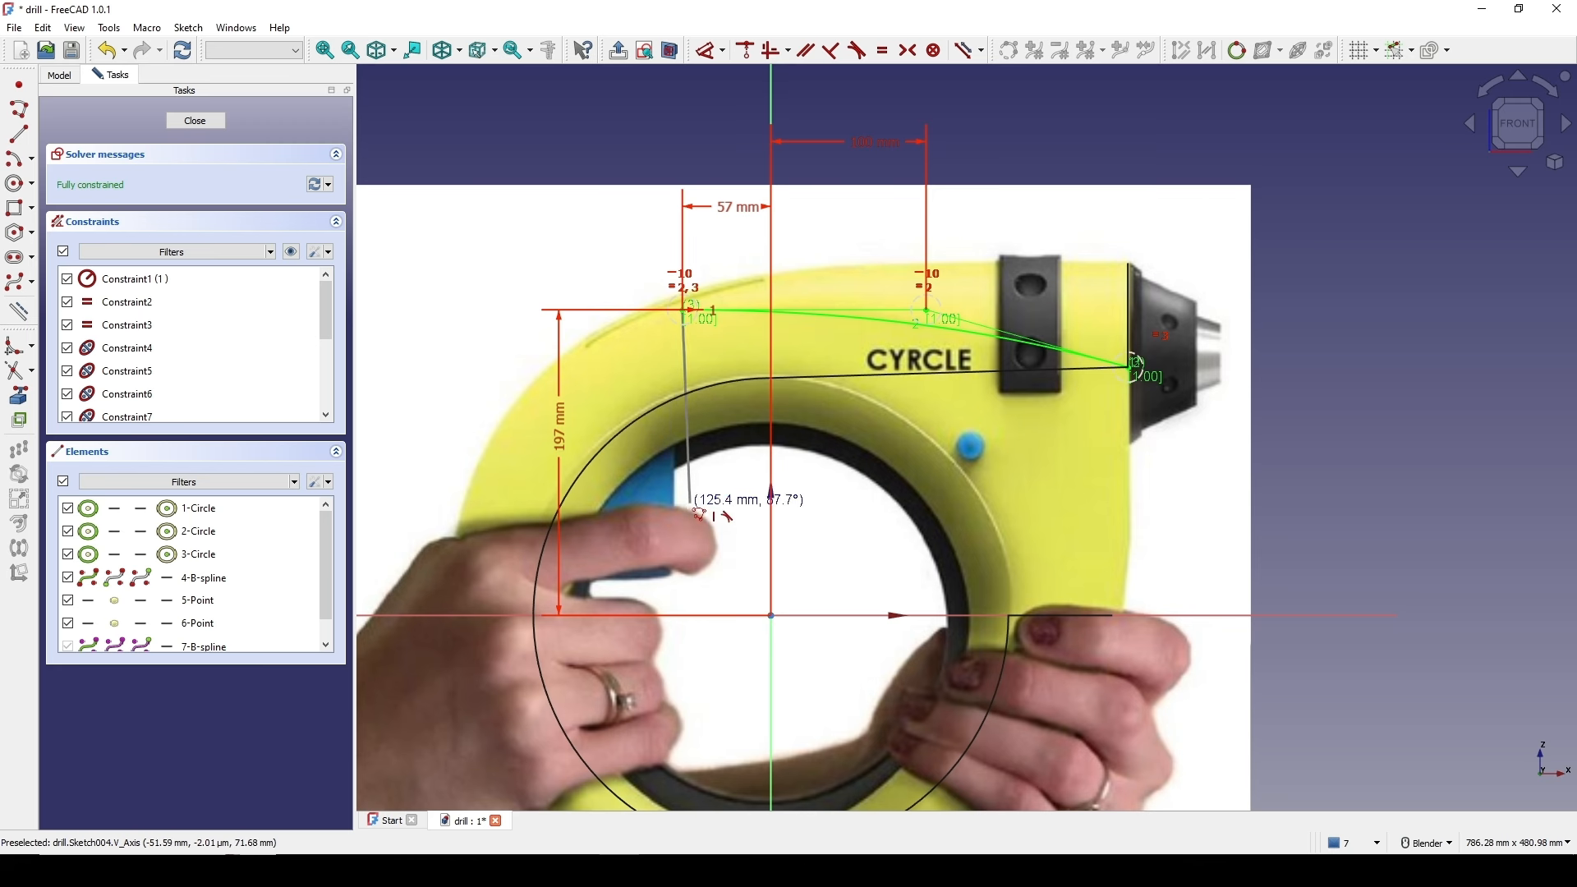
key(Escape)
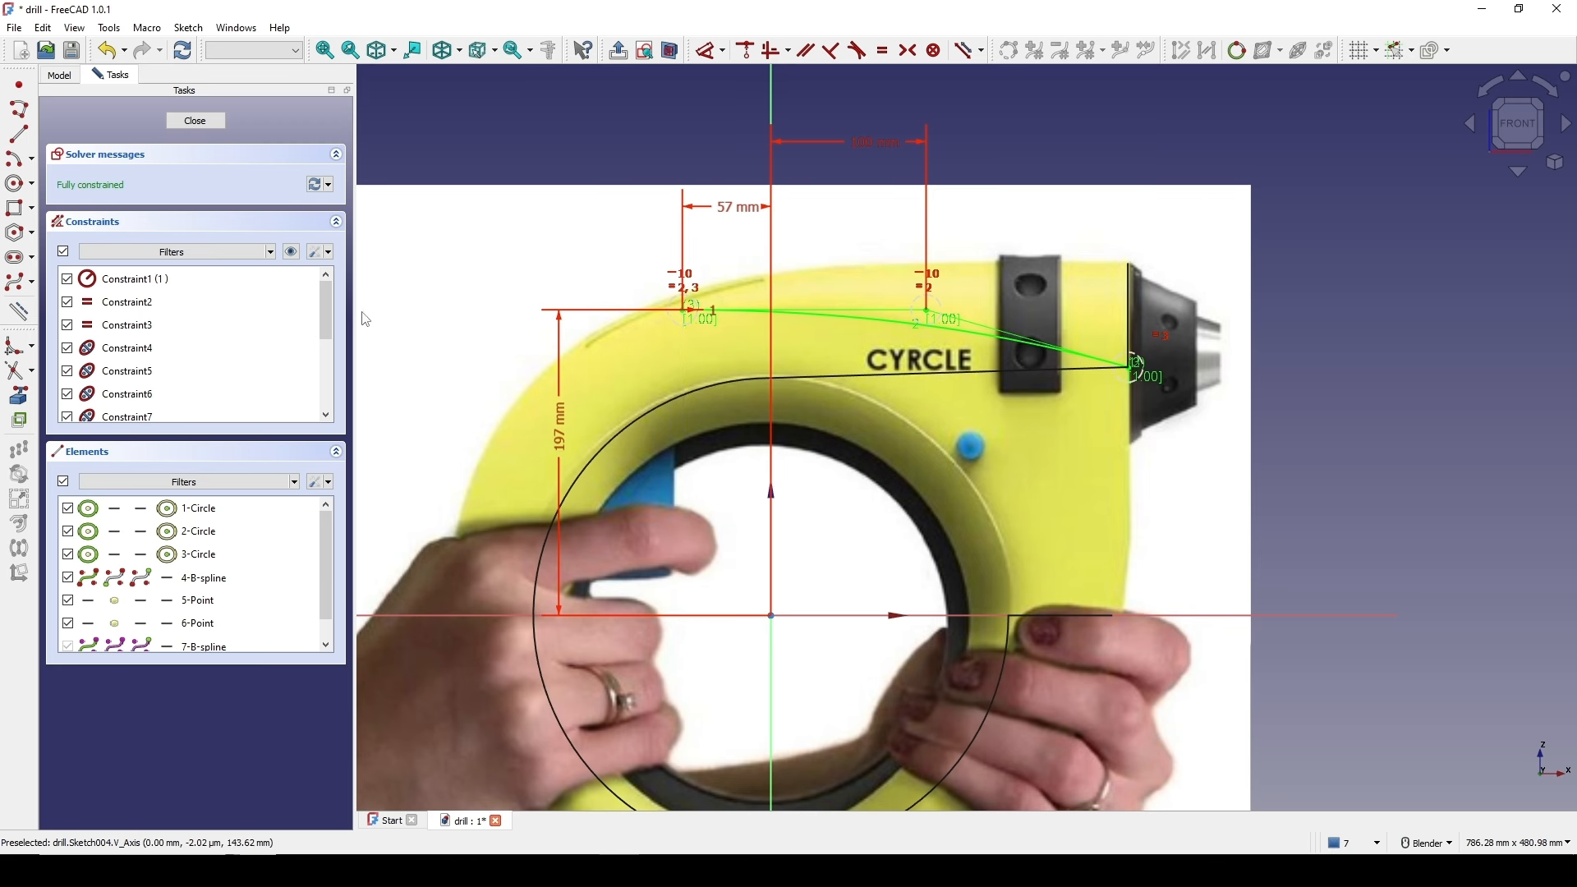
- Turn off Auto constraints and draw an open three-segment polyline from below the B-spline's start, down across the ring opening, then up near the body's chuck-side edge
click(329, 253)
click(19, 118)
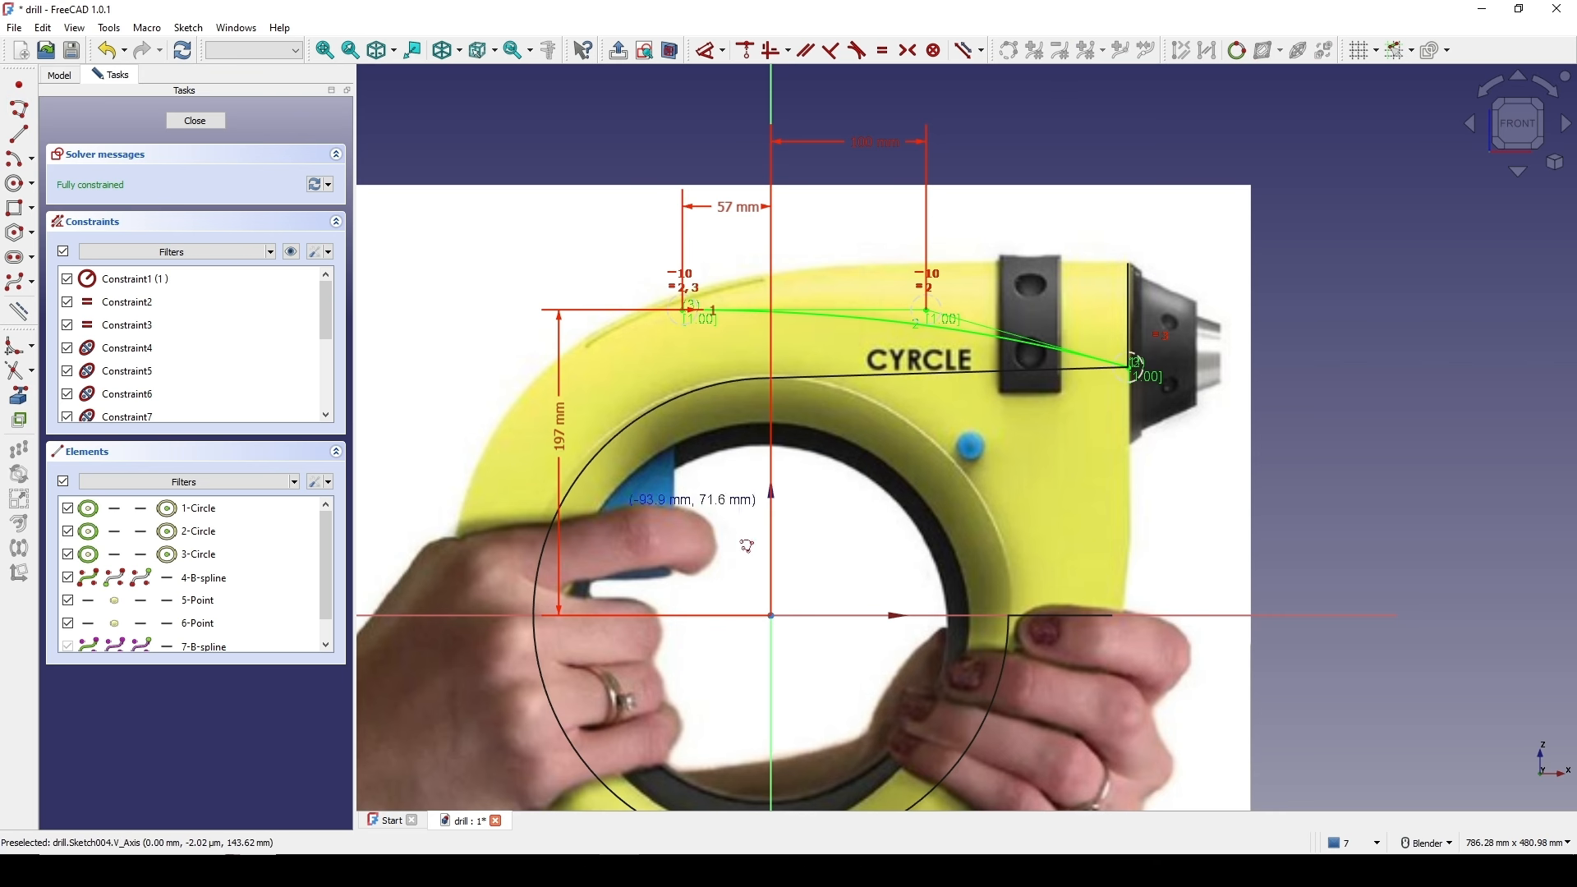
click(674, 359)
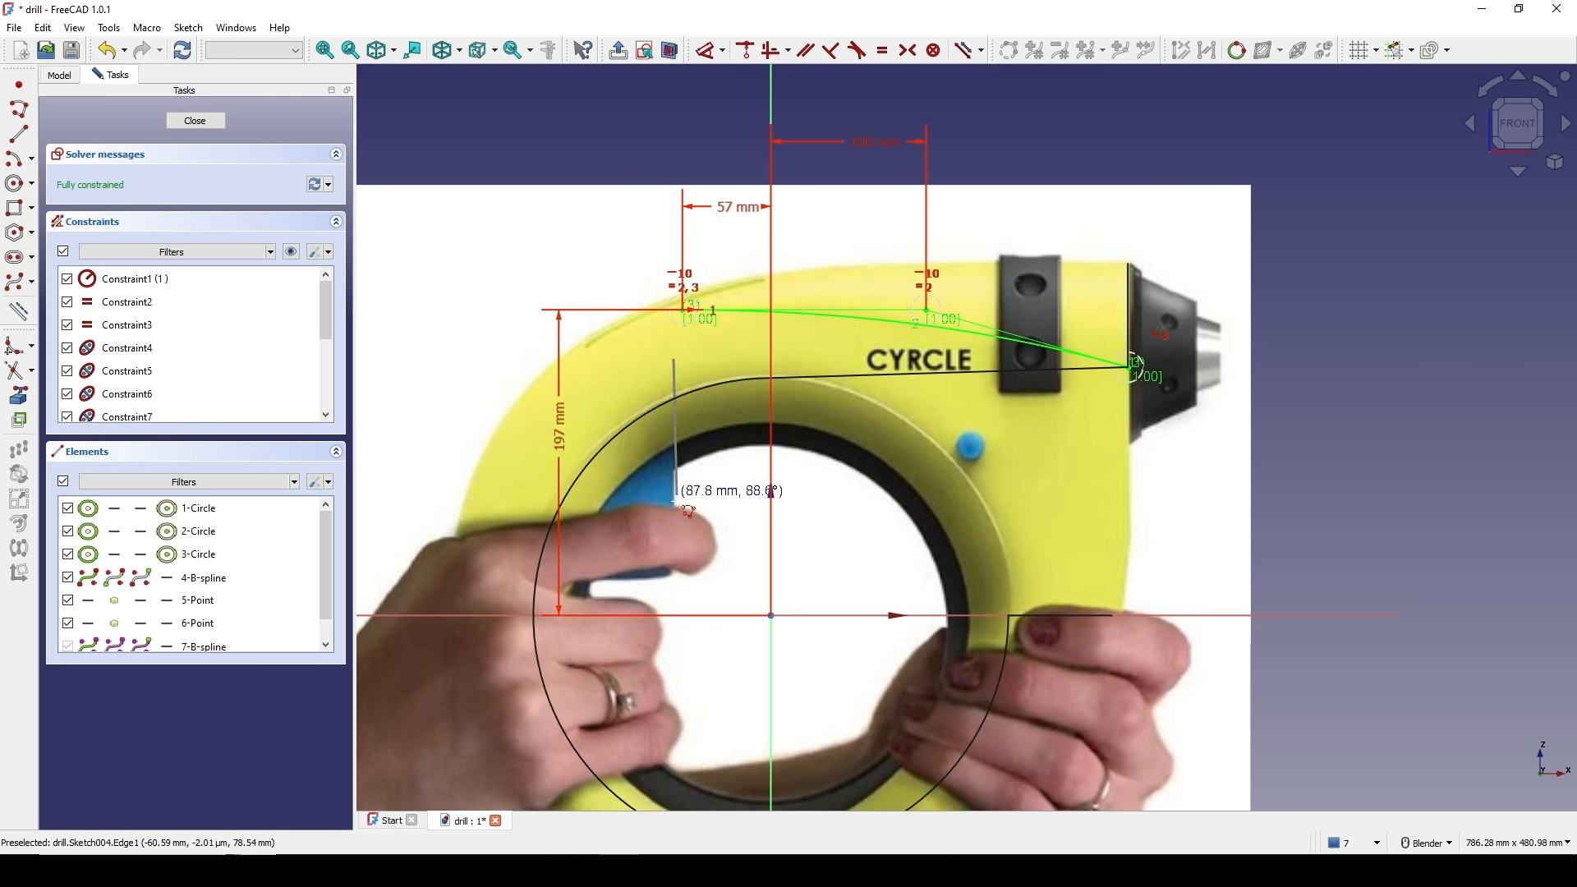
click(676, 539)
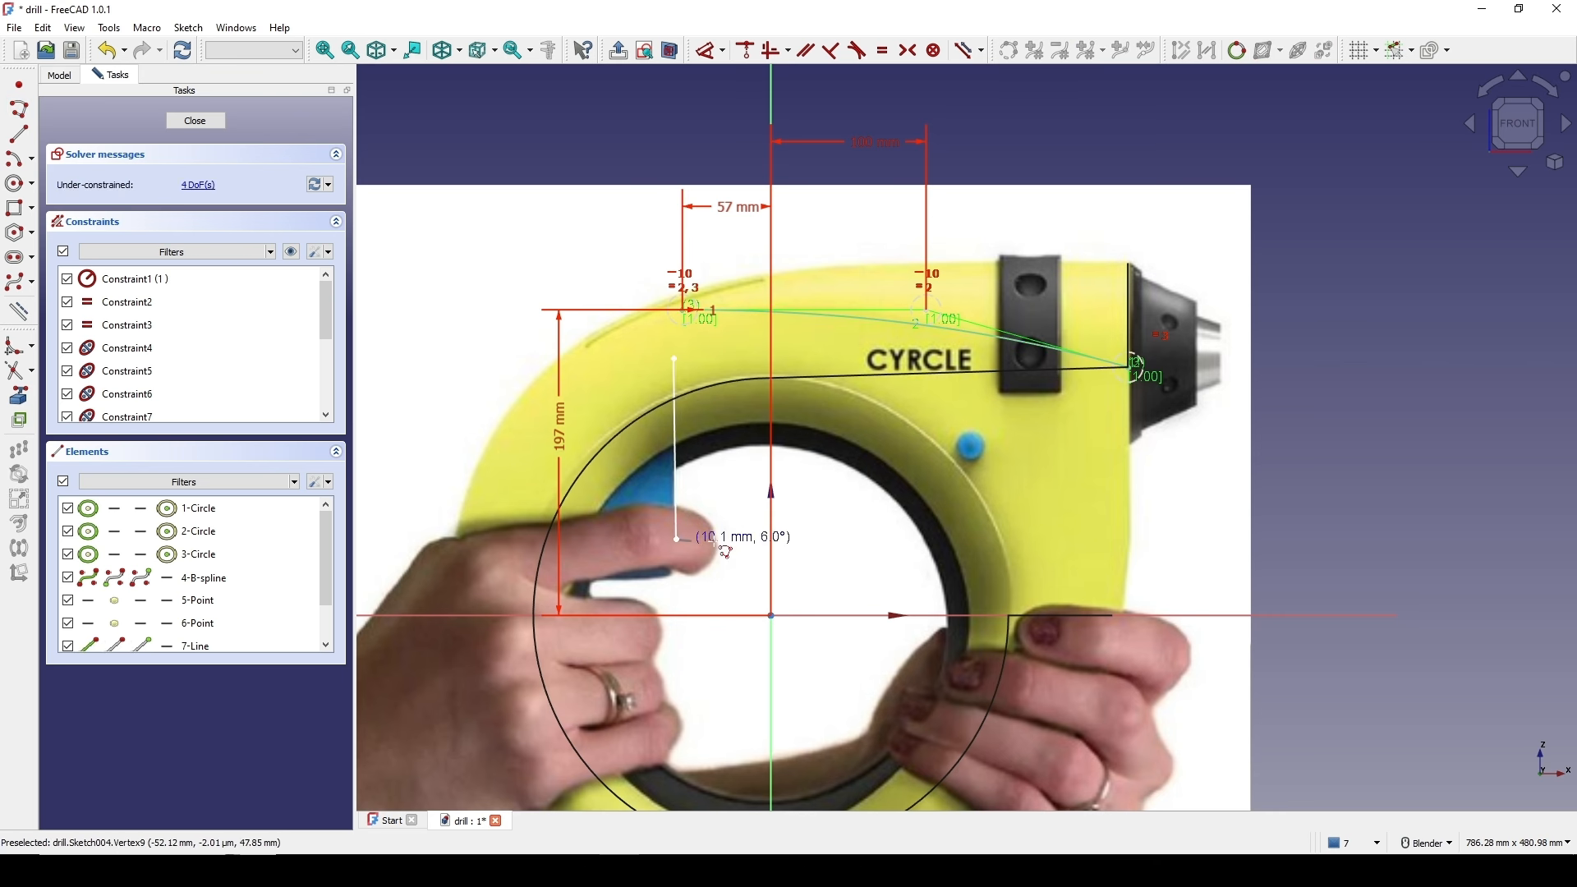
click(1088, 536)
click(1103, 443)
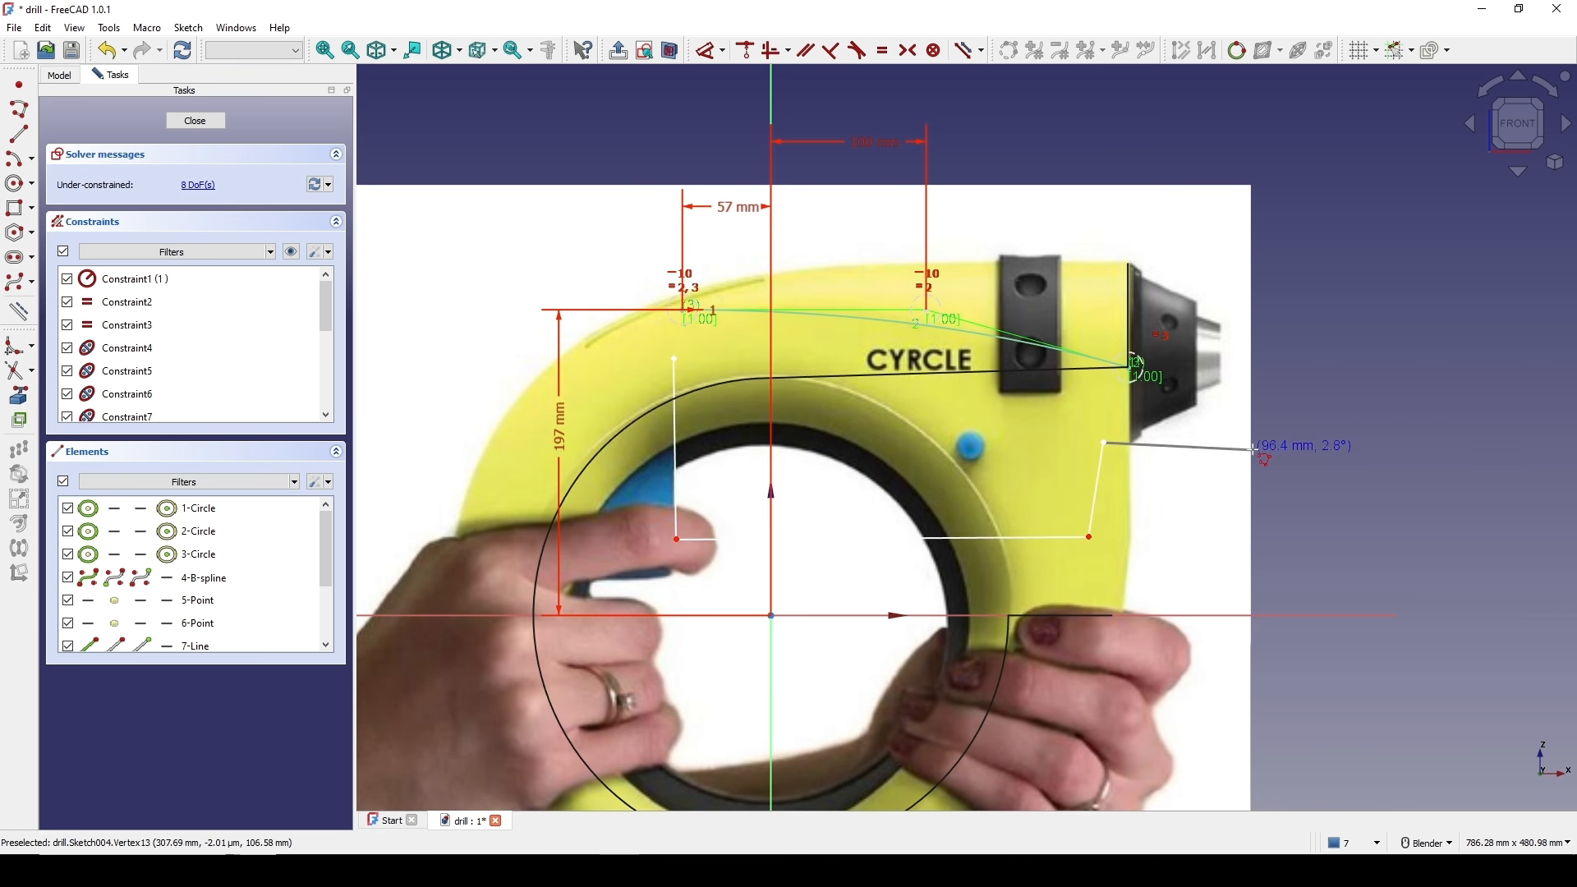
right_click(1252, 450)
right_click(1253, 450)
- Turn Auto constraints back on for the sketch
scroll(1158, 456, up, 2)
shift+middle_drag(917, 432, 1073, 447)
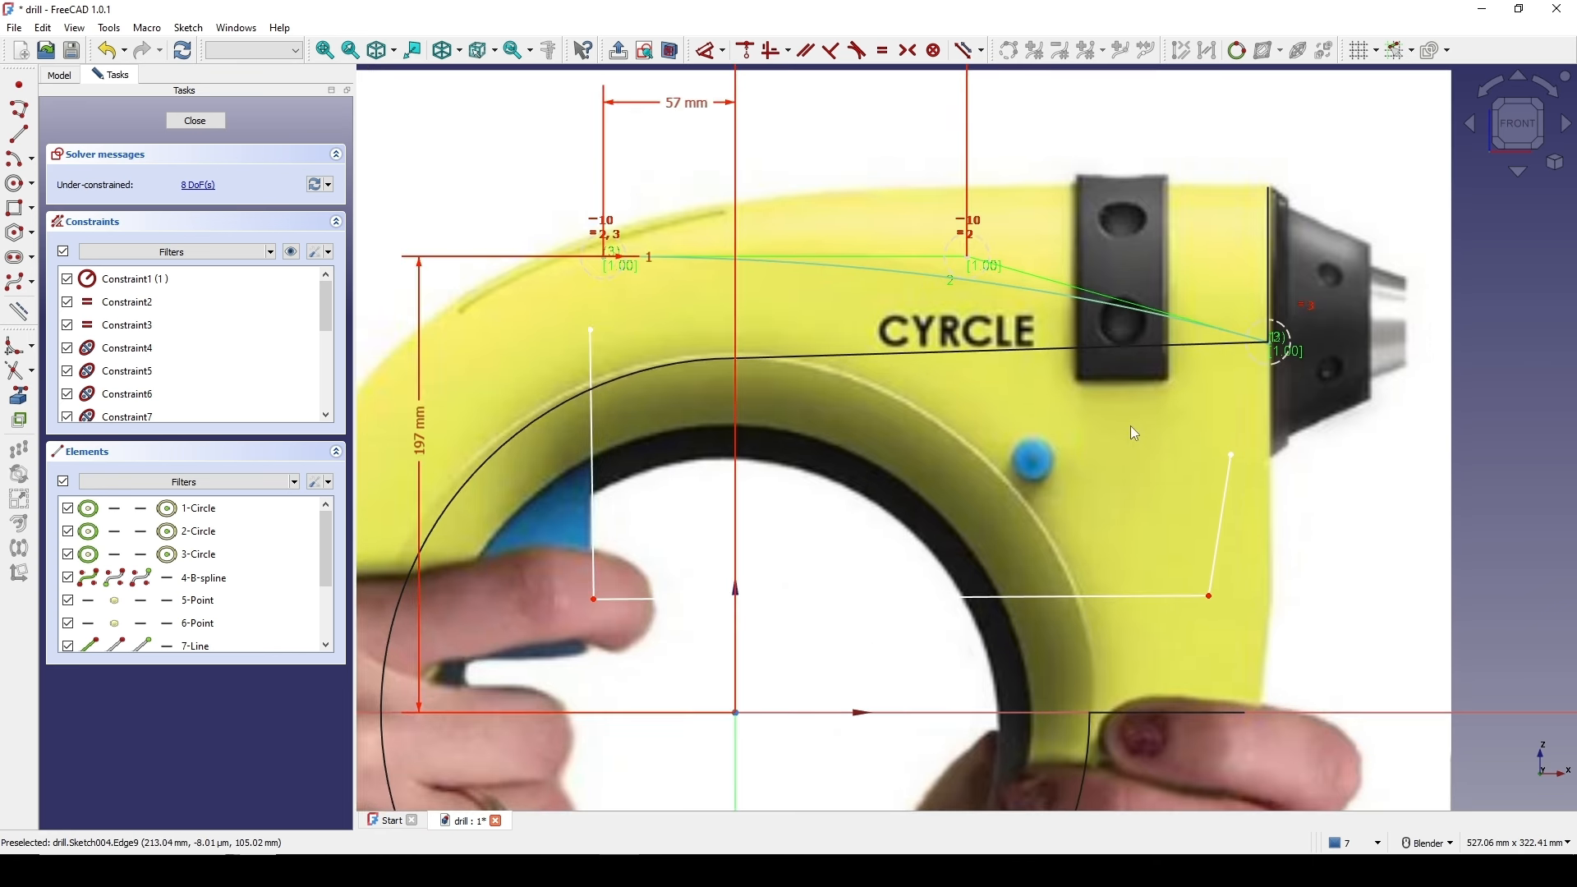
click(327, 252)
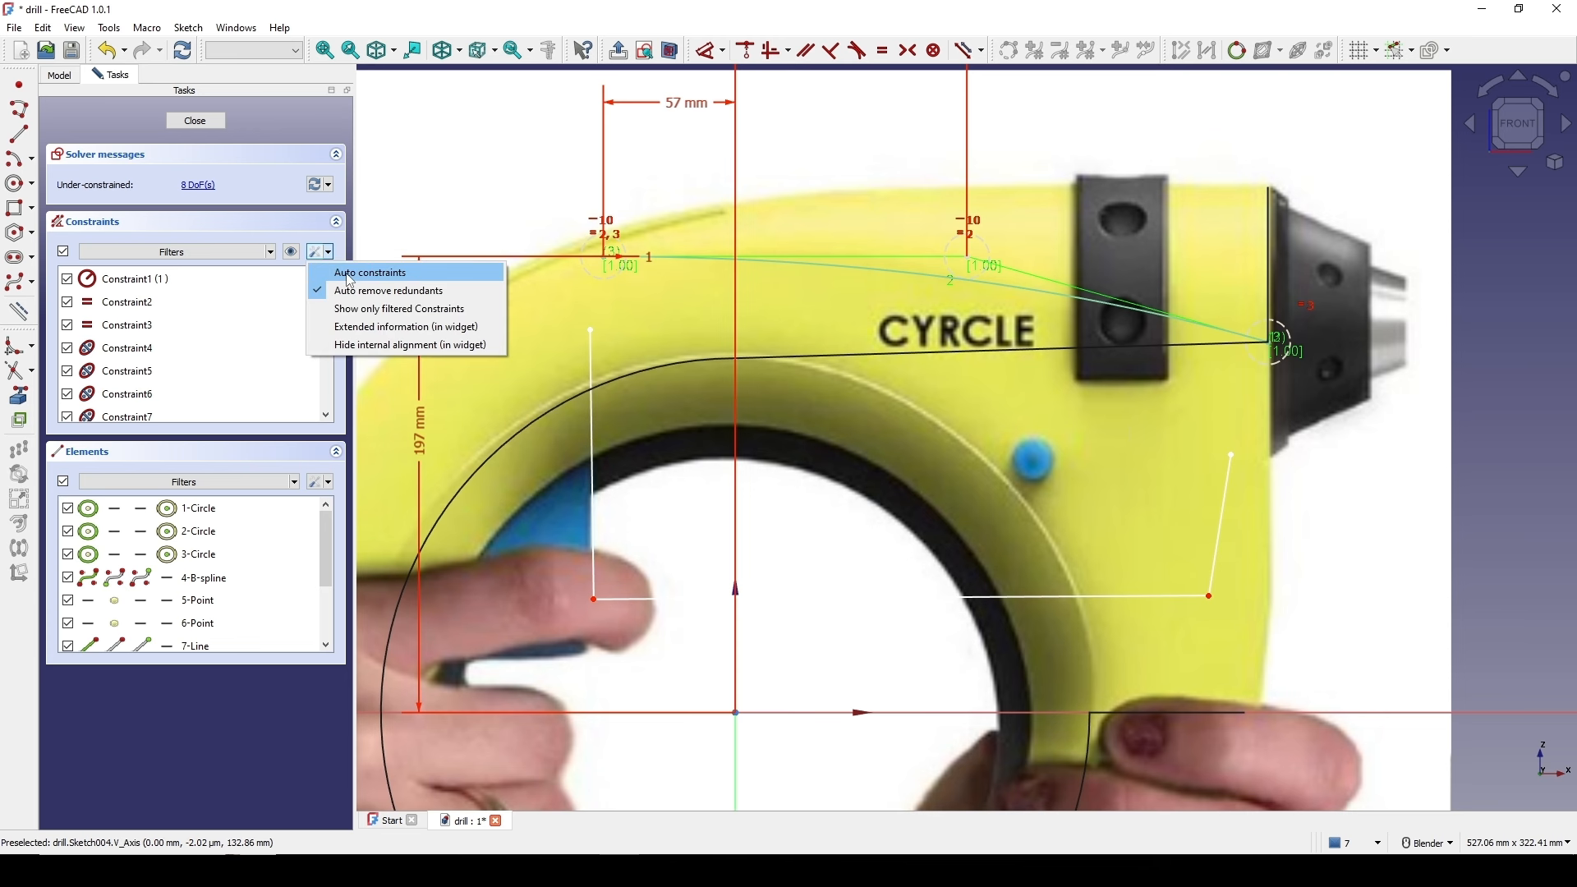
click(375, 276)
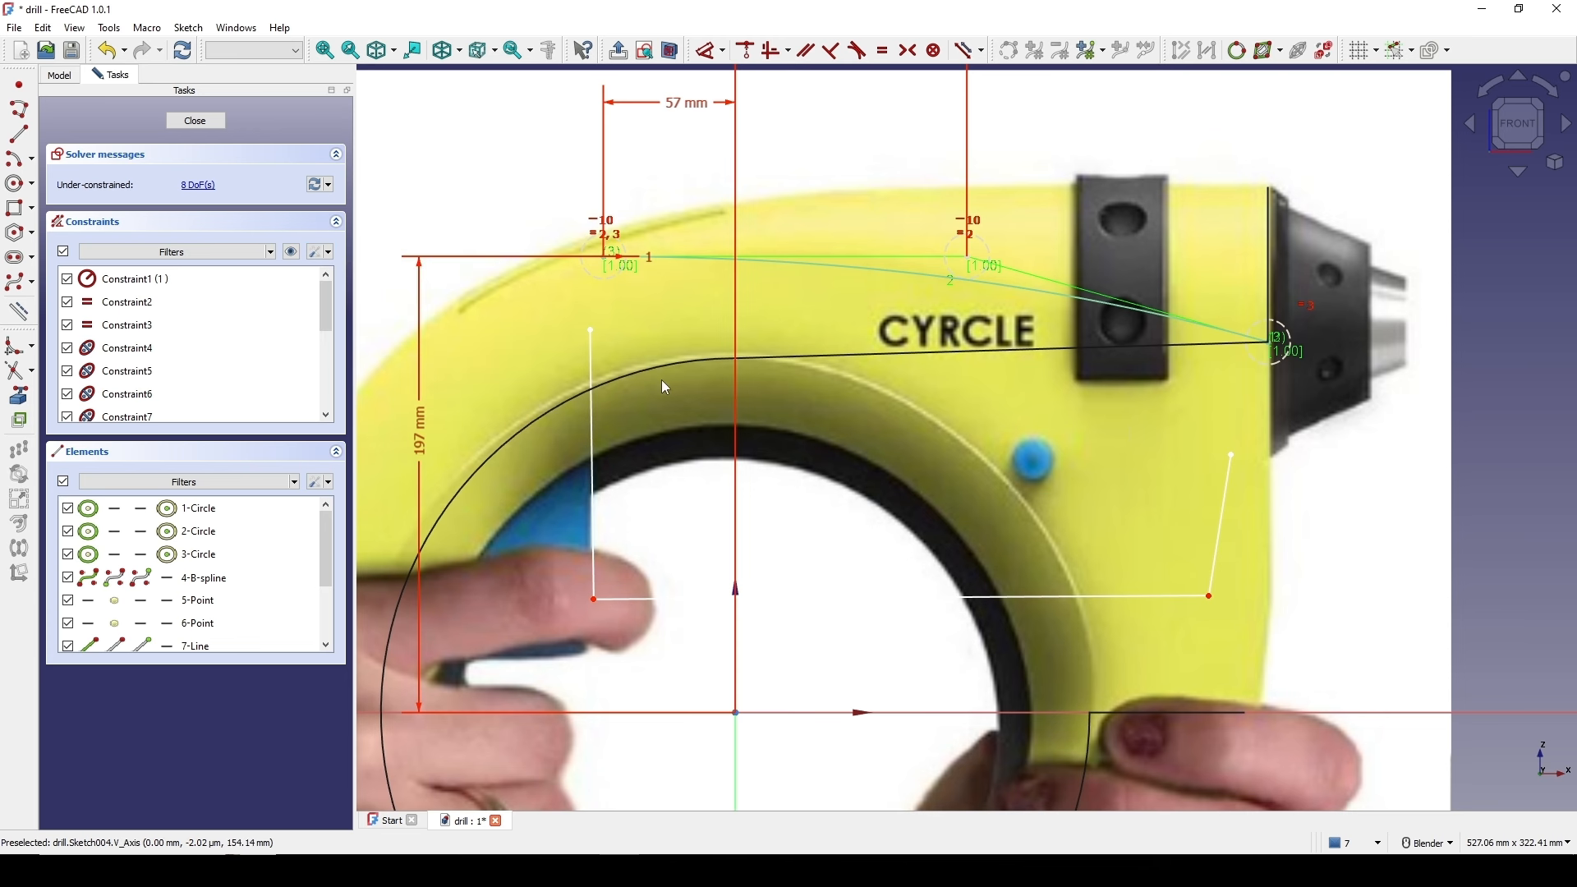
shift+middle_drag(665, 387, 653, 410)
scroll(599, 368, up, 3)
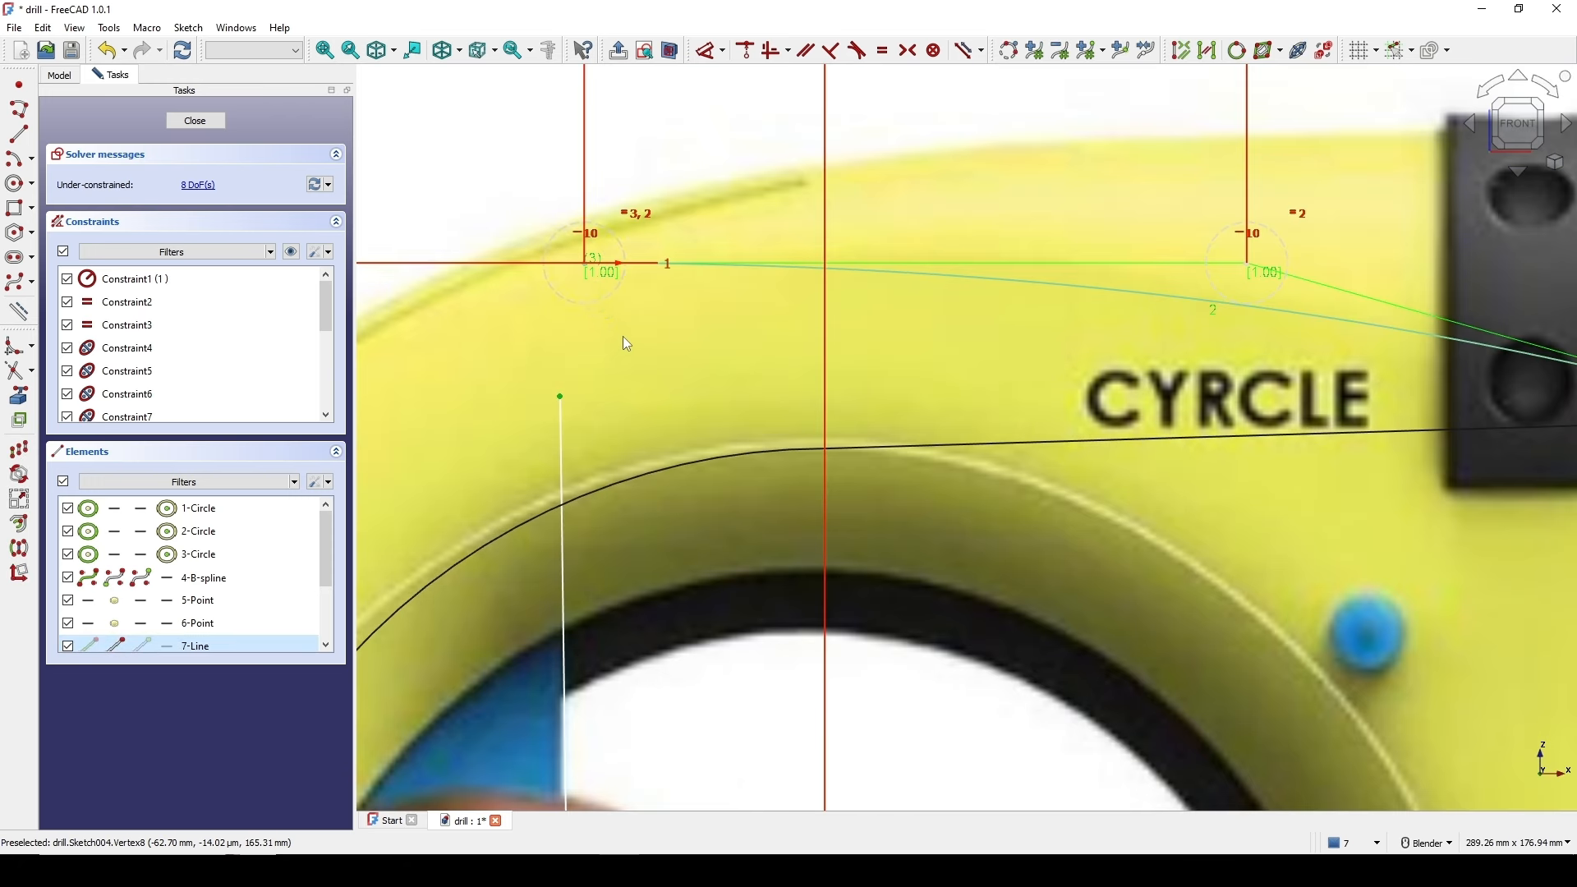
- Make the polyline's two open ends coincident with the corresponding end points of the B-spline
scroll(583, 269, down, 4)
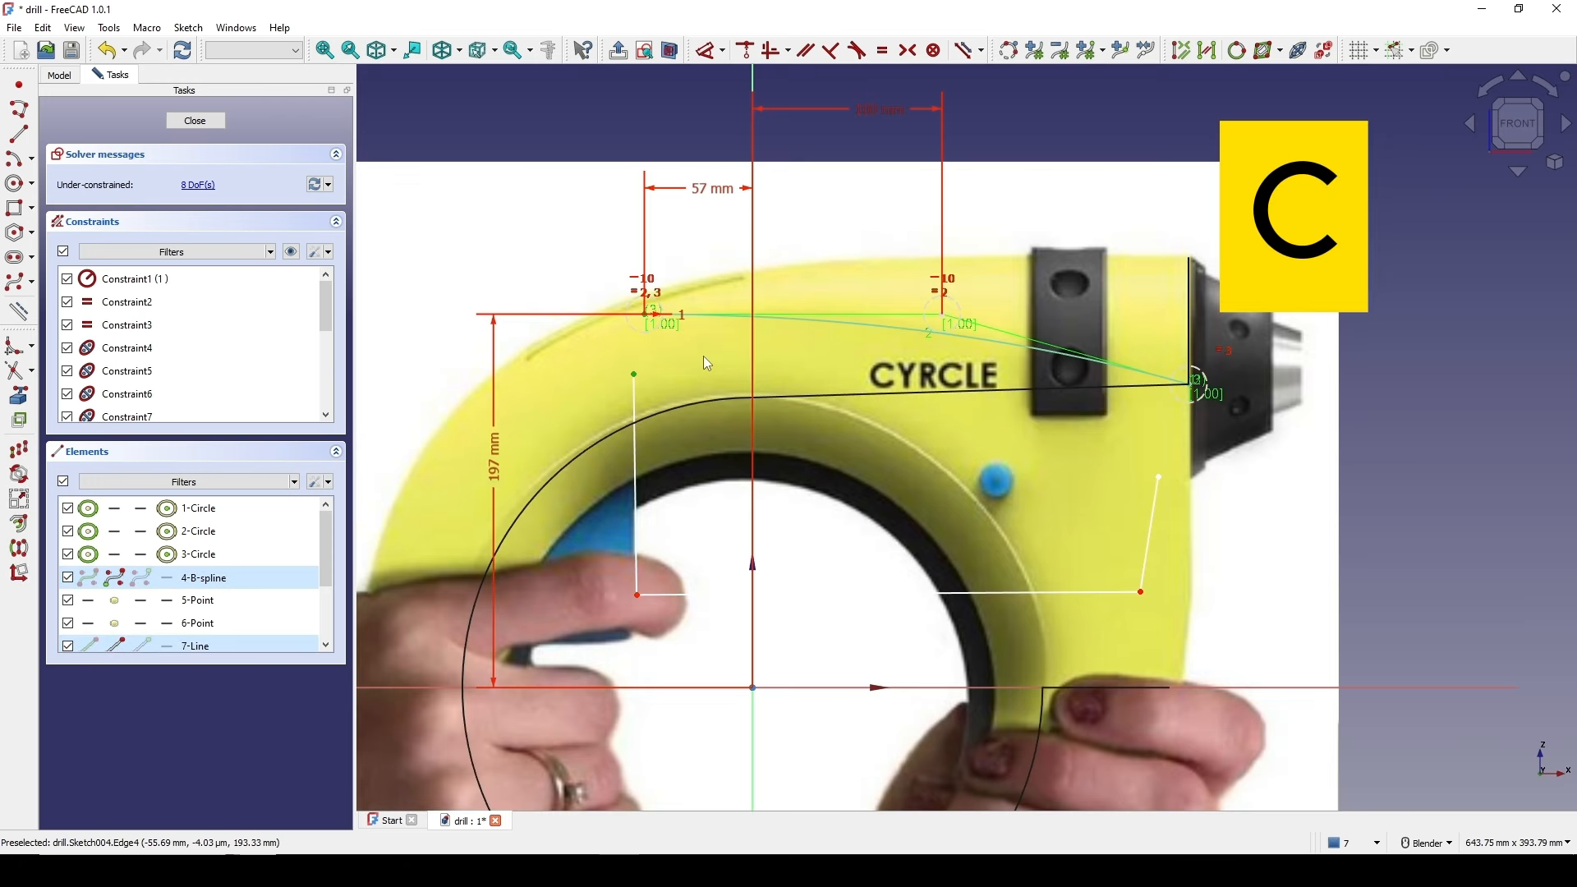
scroll(812, 533, up, 2)
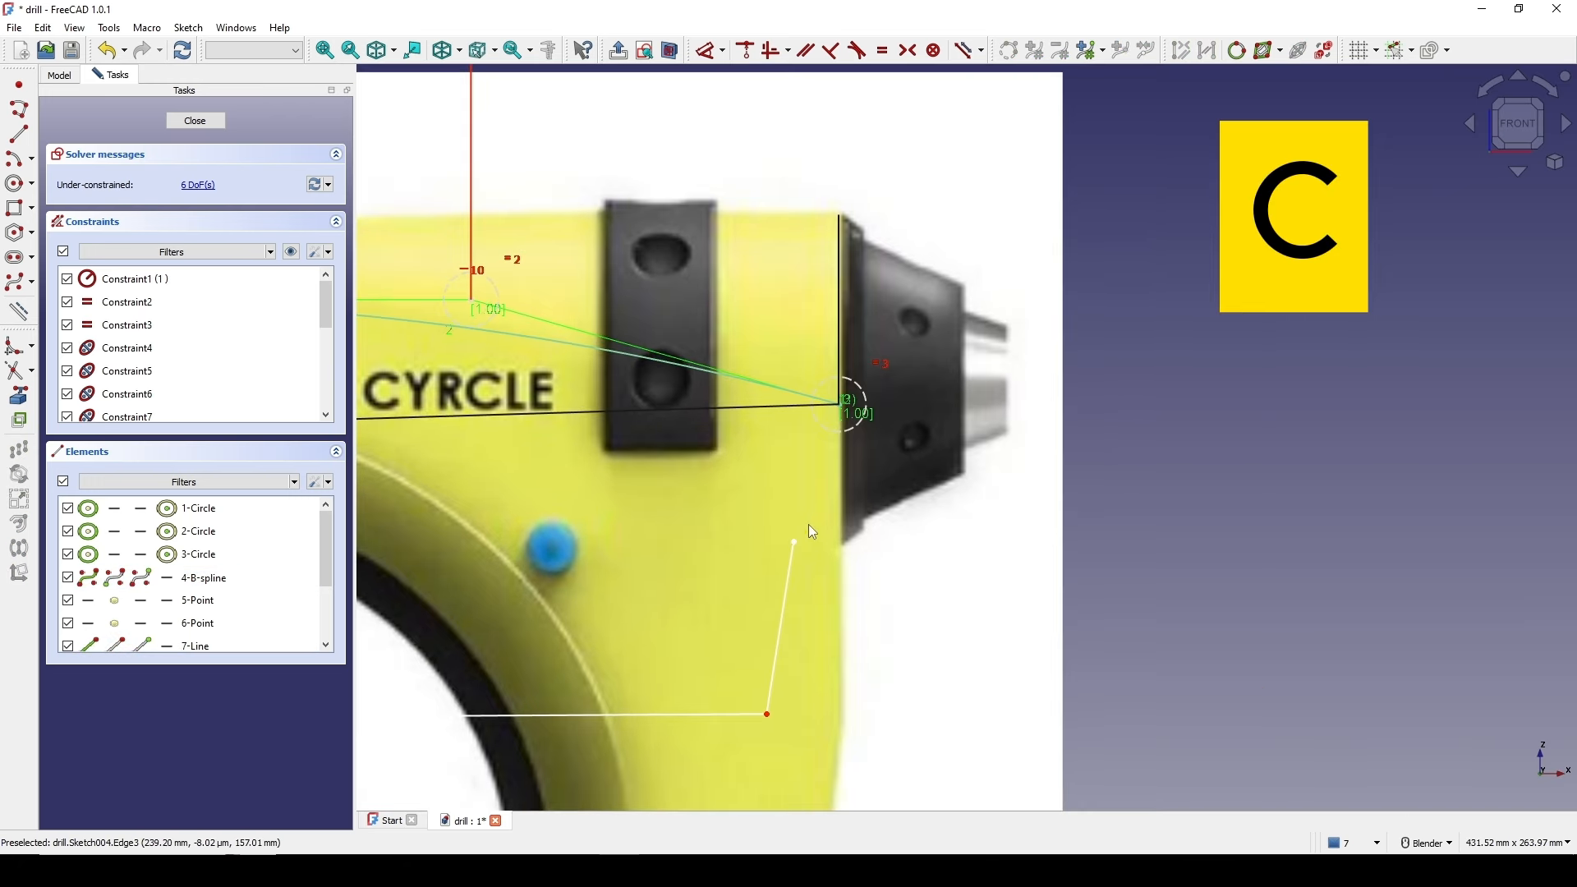
click(796, 540)
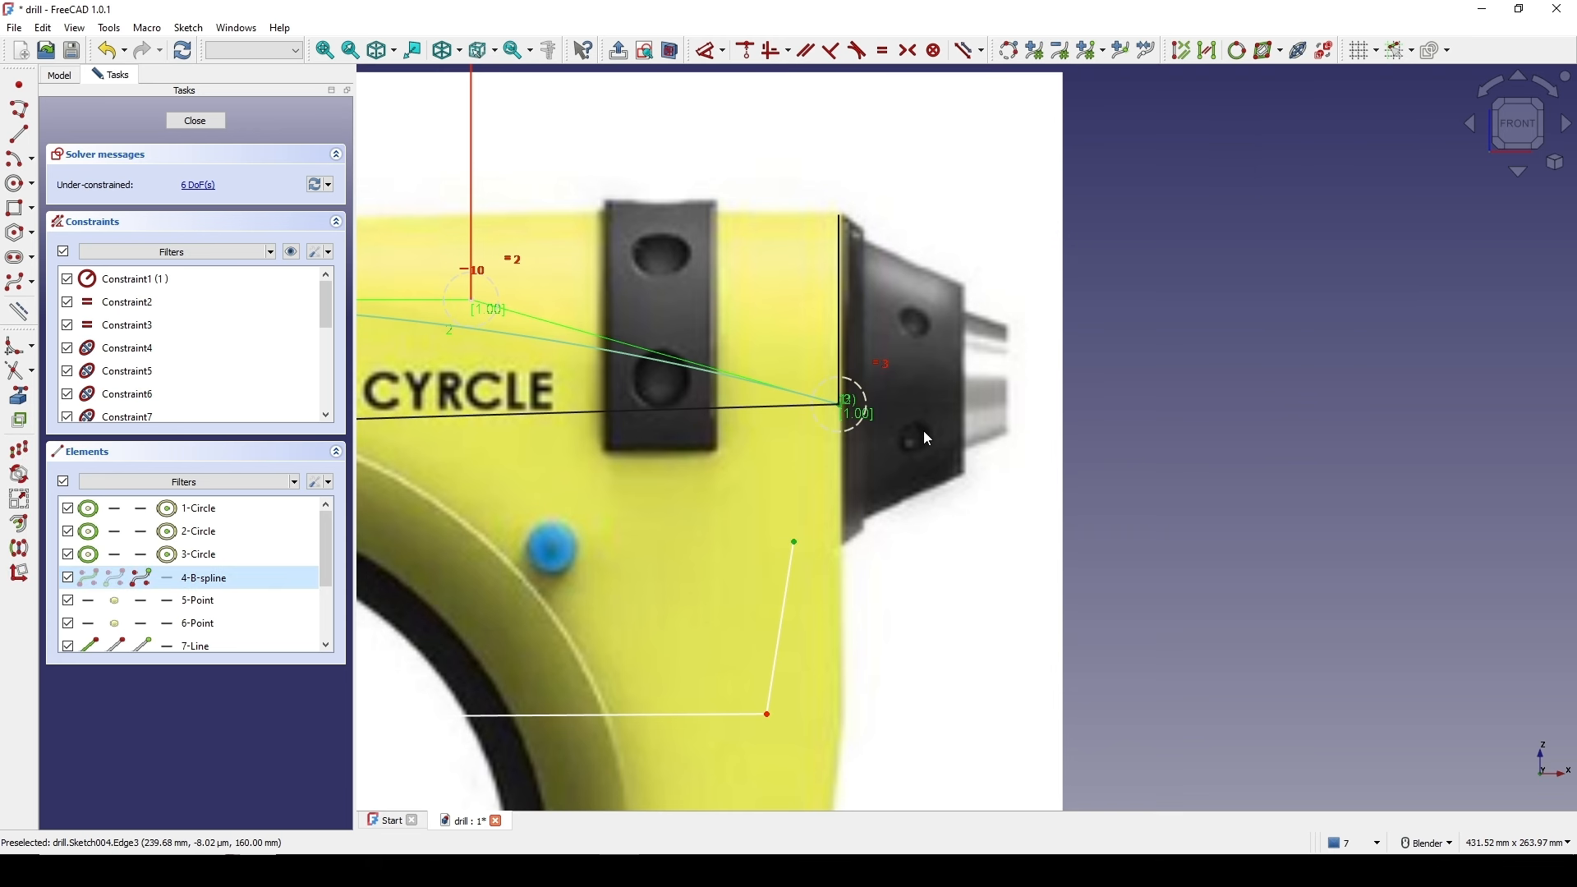
key(c)
scroll(903, 445, down, 4)
shift+middle_drag(836, 445, 1002, 348)
scroll(1002, 348, up, 1)
shift+middle_drag(912, 371, 878, 382)
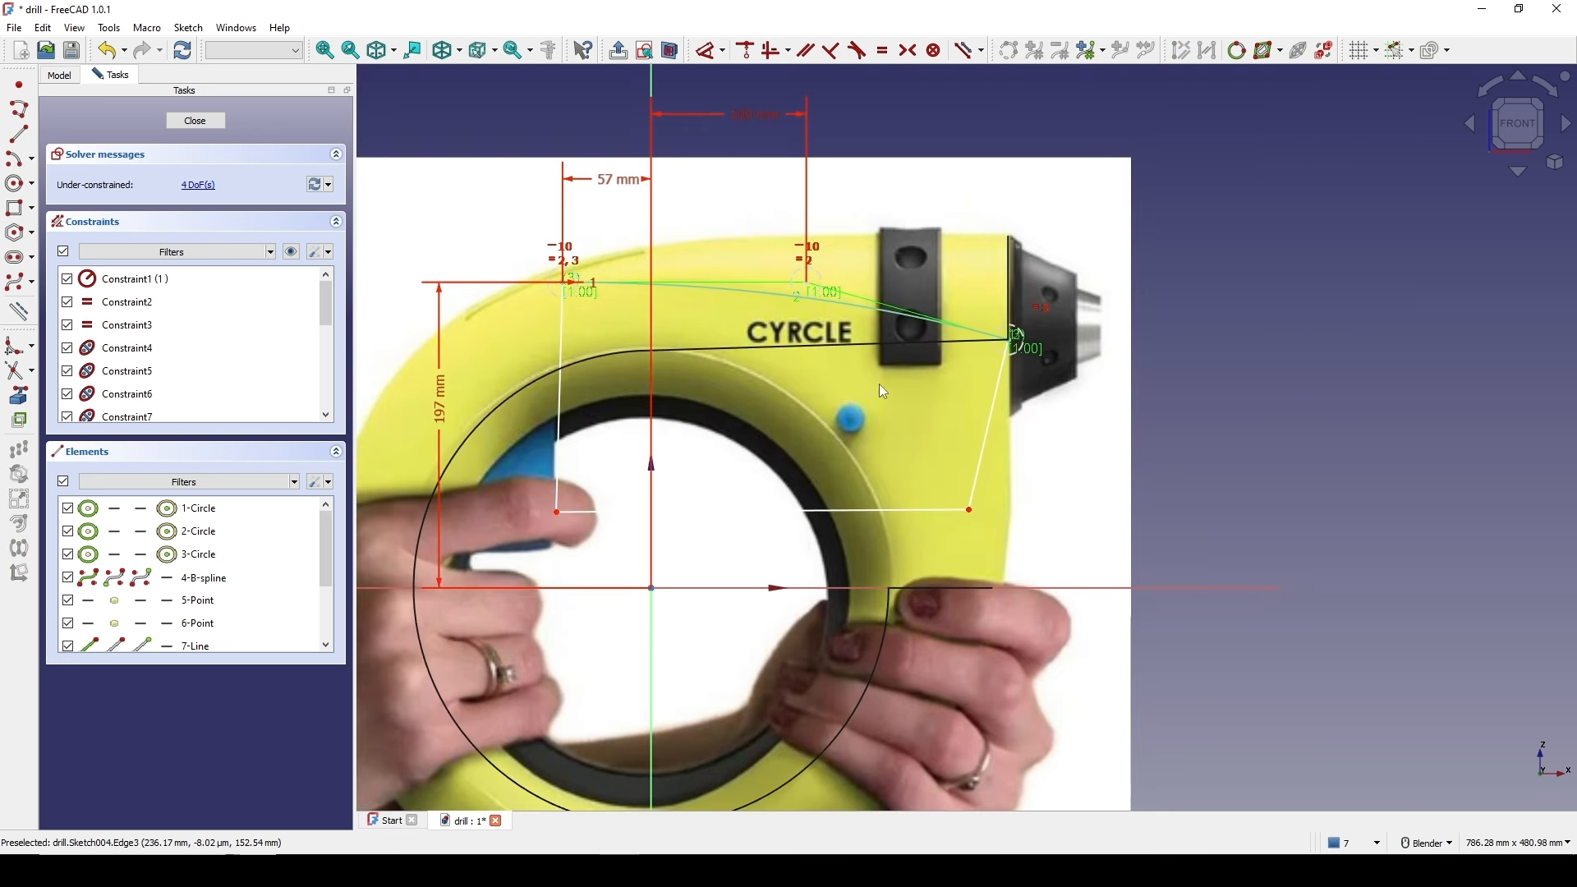
- Constrain the polyline's side segments as vertical and its base as horizontal, and move the base up slightly to finish the sketch
click(558, 456)
key(a)
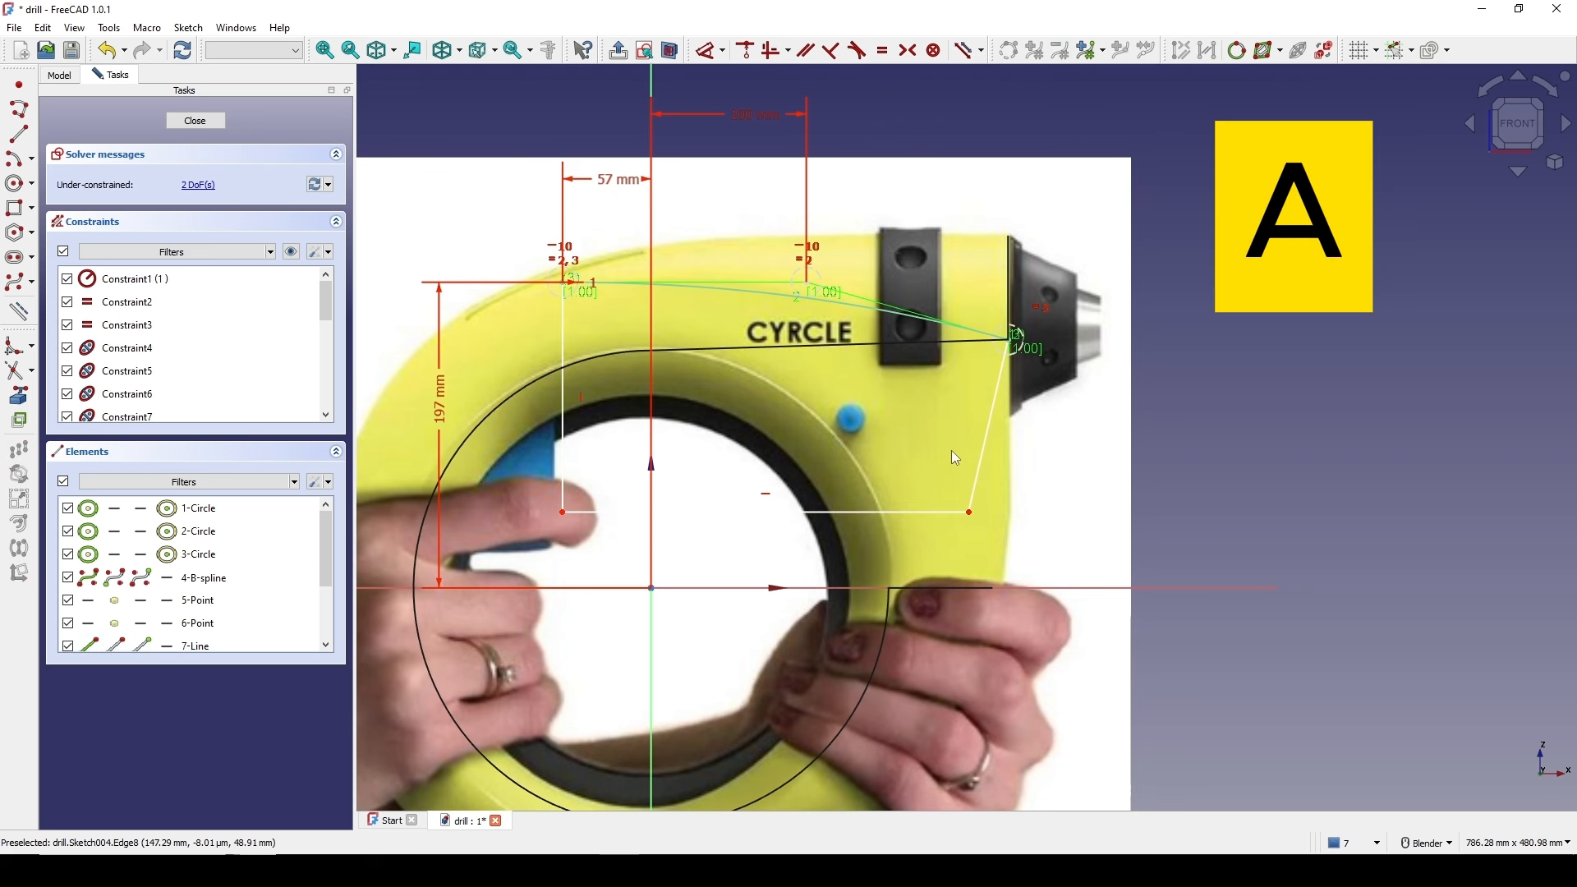
click(987, 455)
key(a)
shift+middle_drag(1026, 455, 1003, 462)
drag(573, 518, 562, 483)
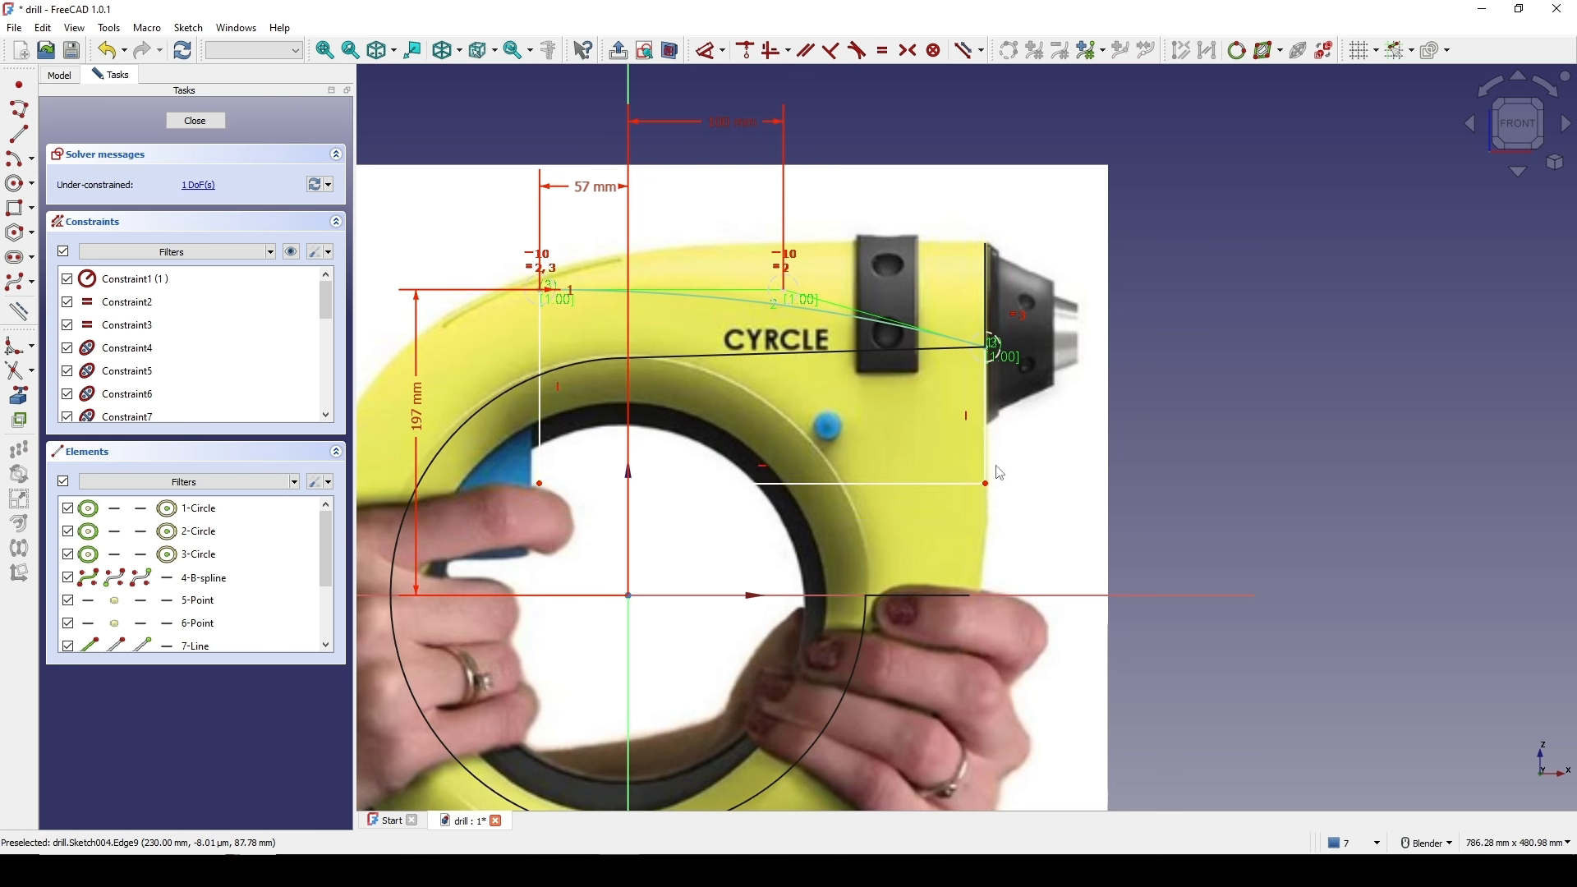
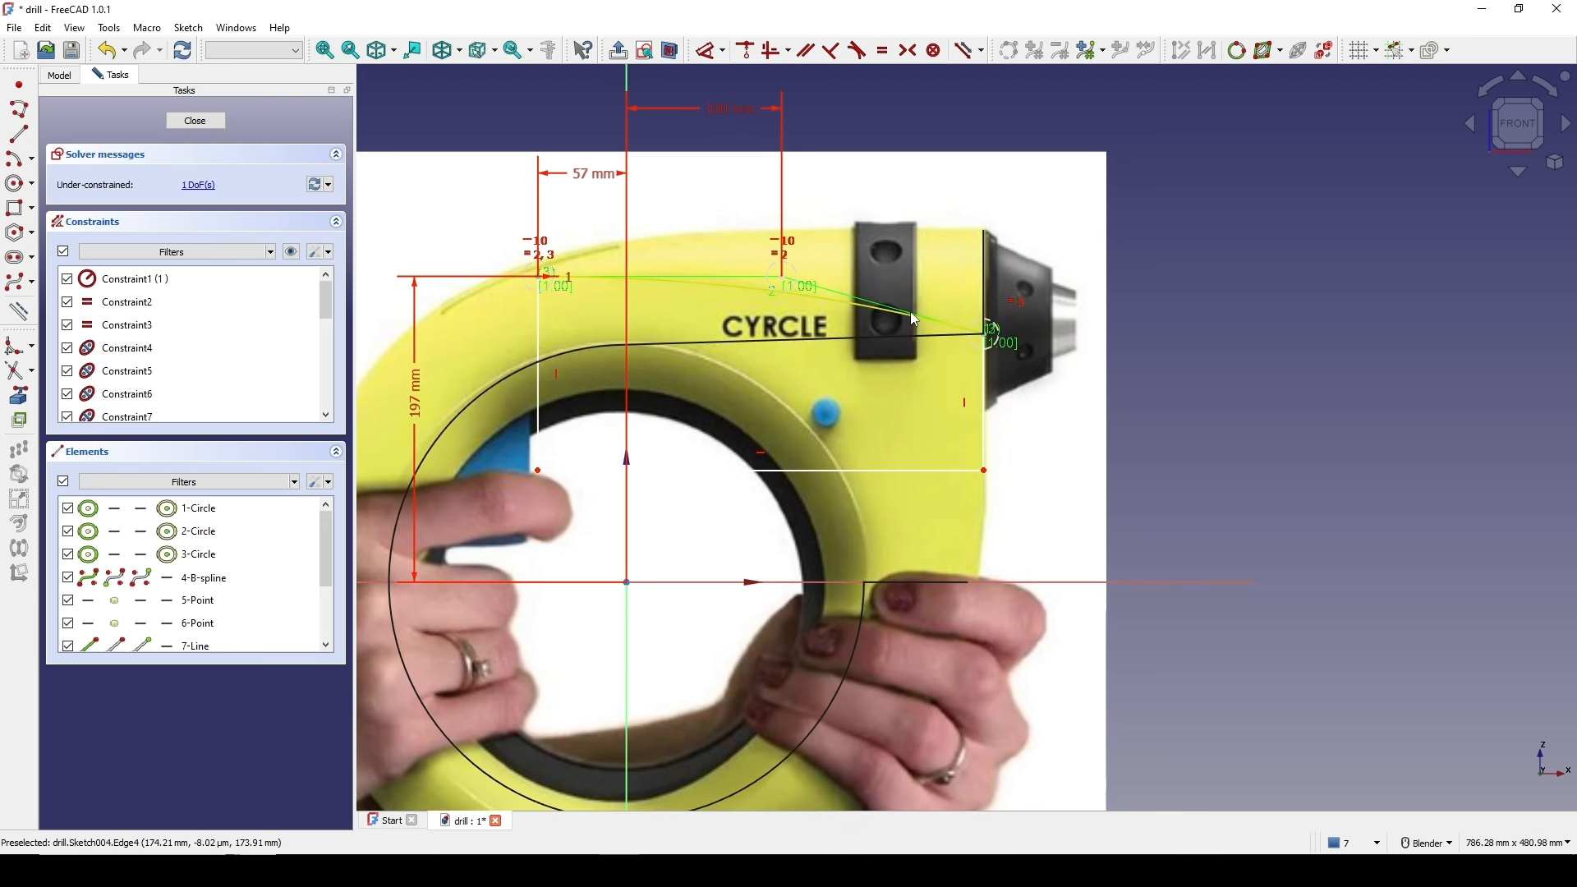
scroll(990, 339, up, 2)
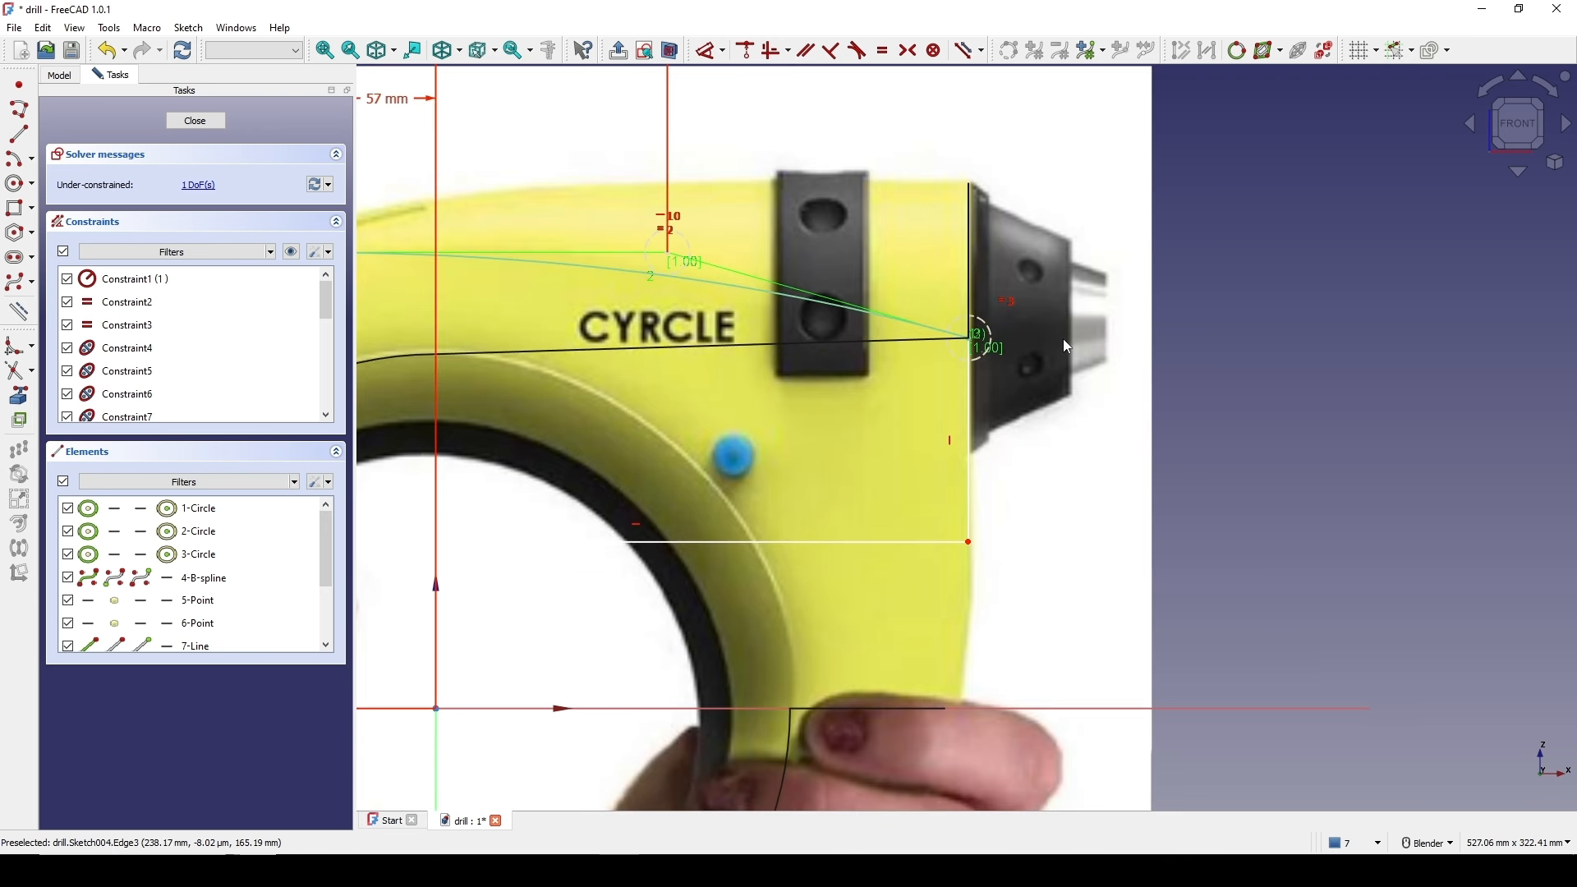
scroll(1051, 353, down, 2)
click(218, 127)
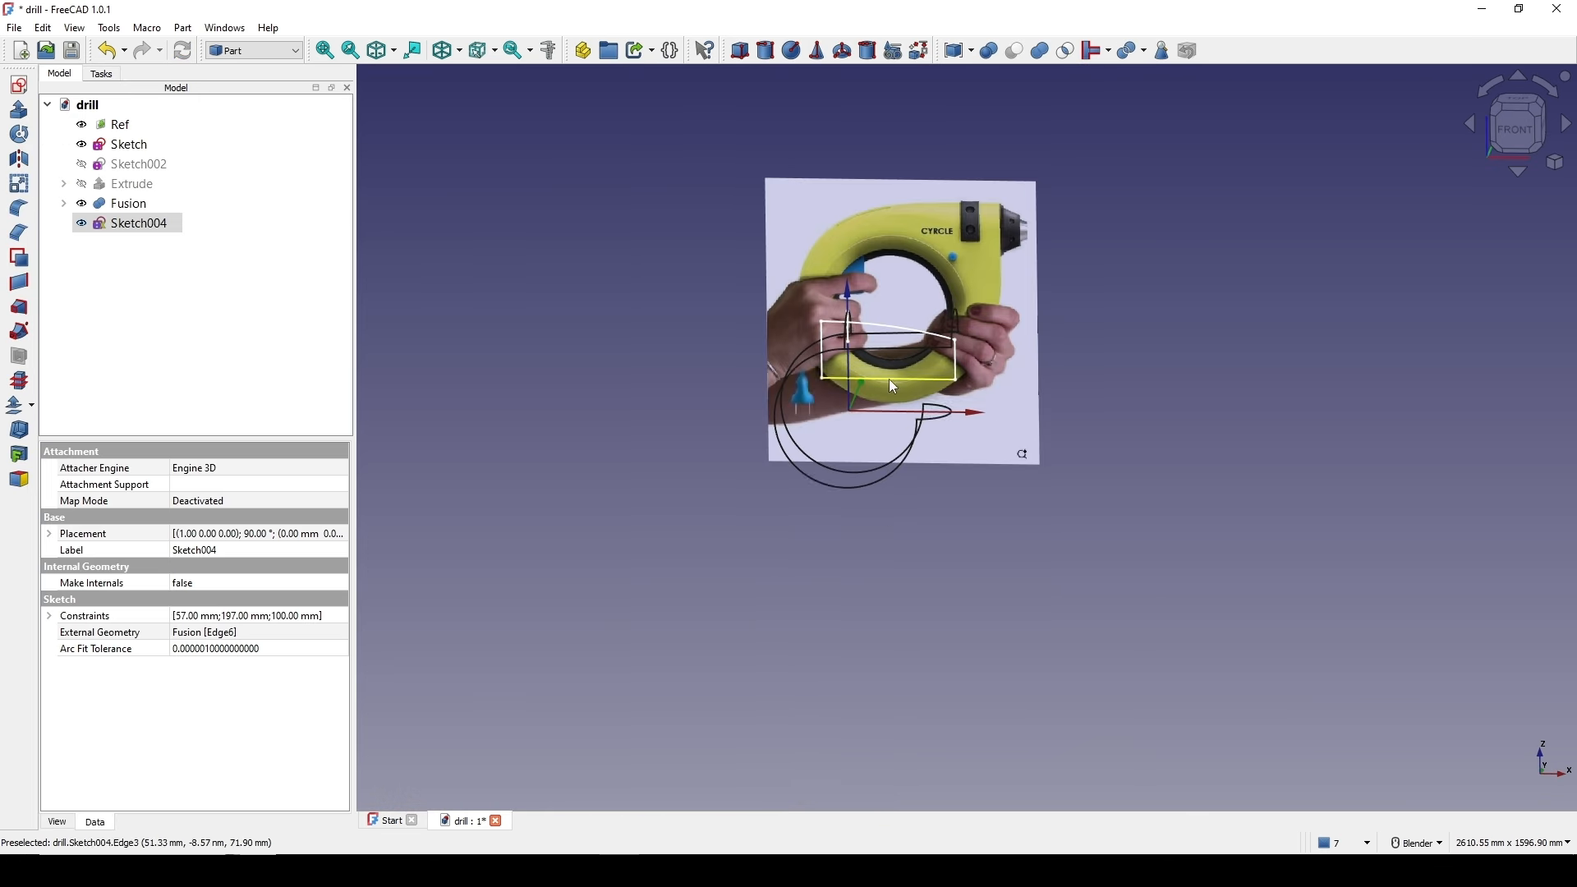
- Change the 3D view's draw style to shaded surfaces with visible edges
click(450, 51)
click(468, 201)
scroll(831, 462, down, 3)
middle_drag(846, 498, 759, 493)
scroll(760, 493, up, 4)
shift+middle_drag(828, 365, 753, 422)
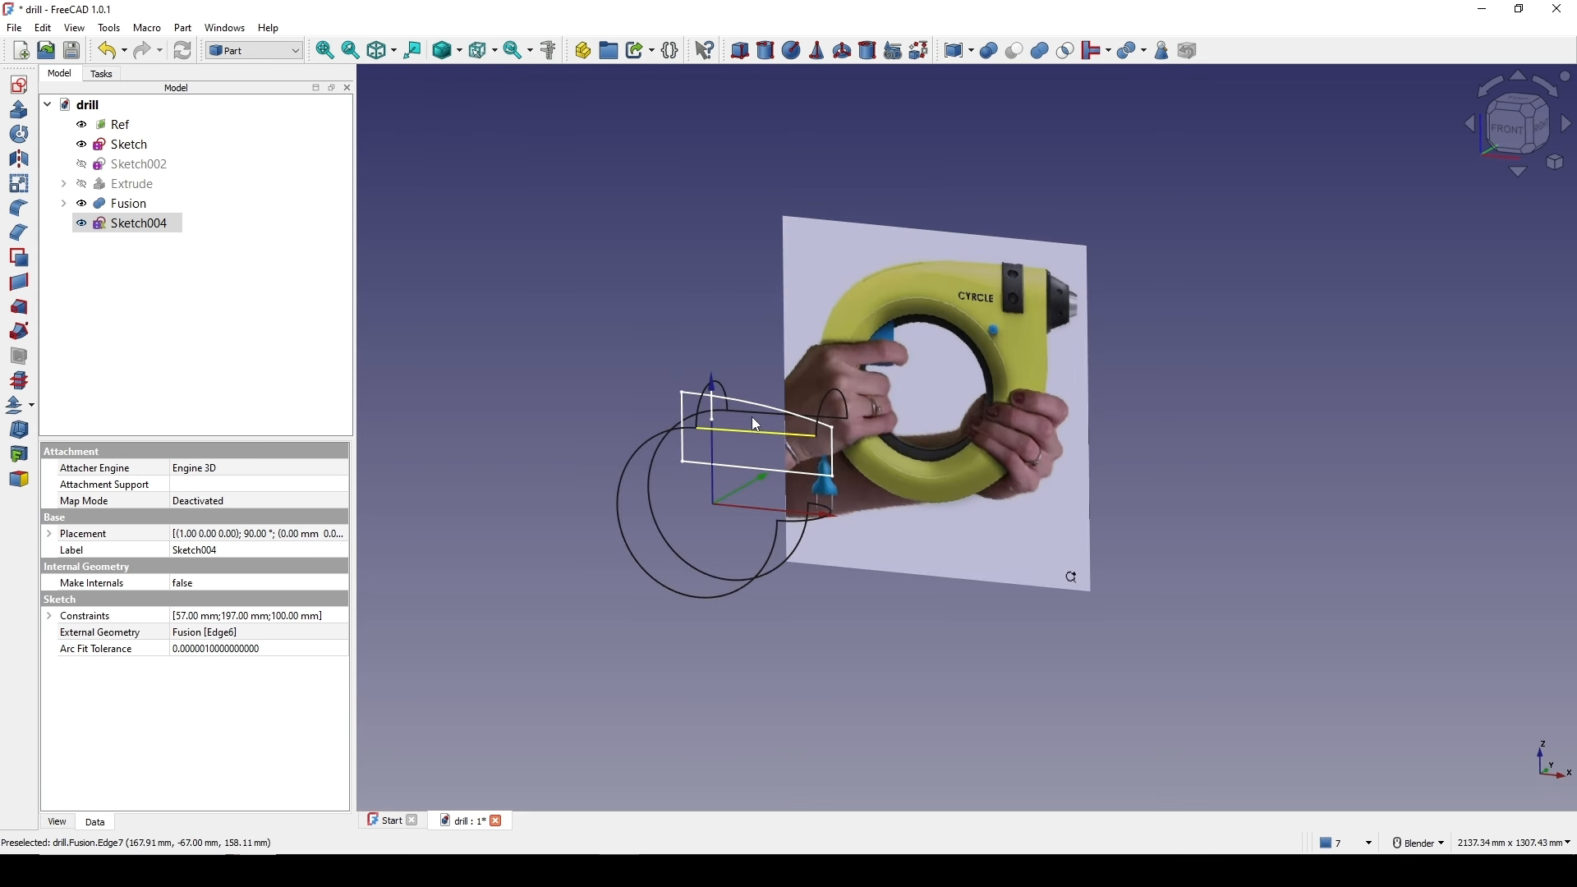
click(450, 51)
click(480, 172)
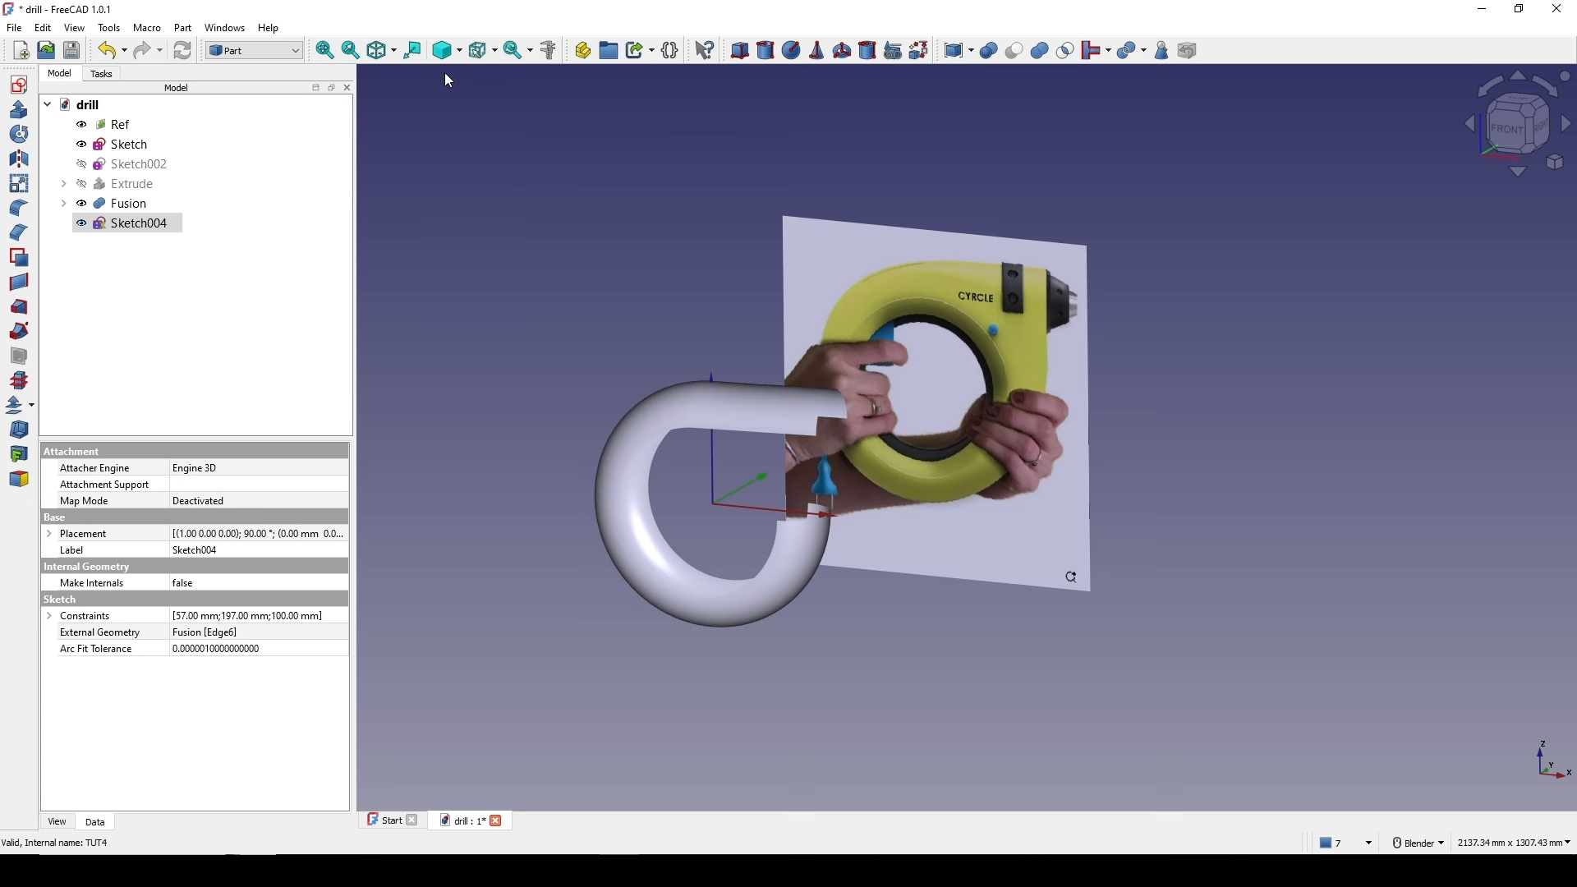
click(450, 51)
click(468, 189)
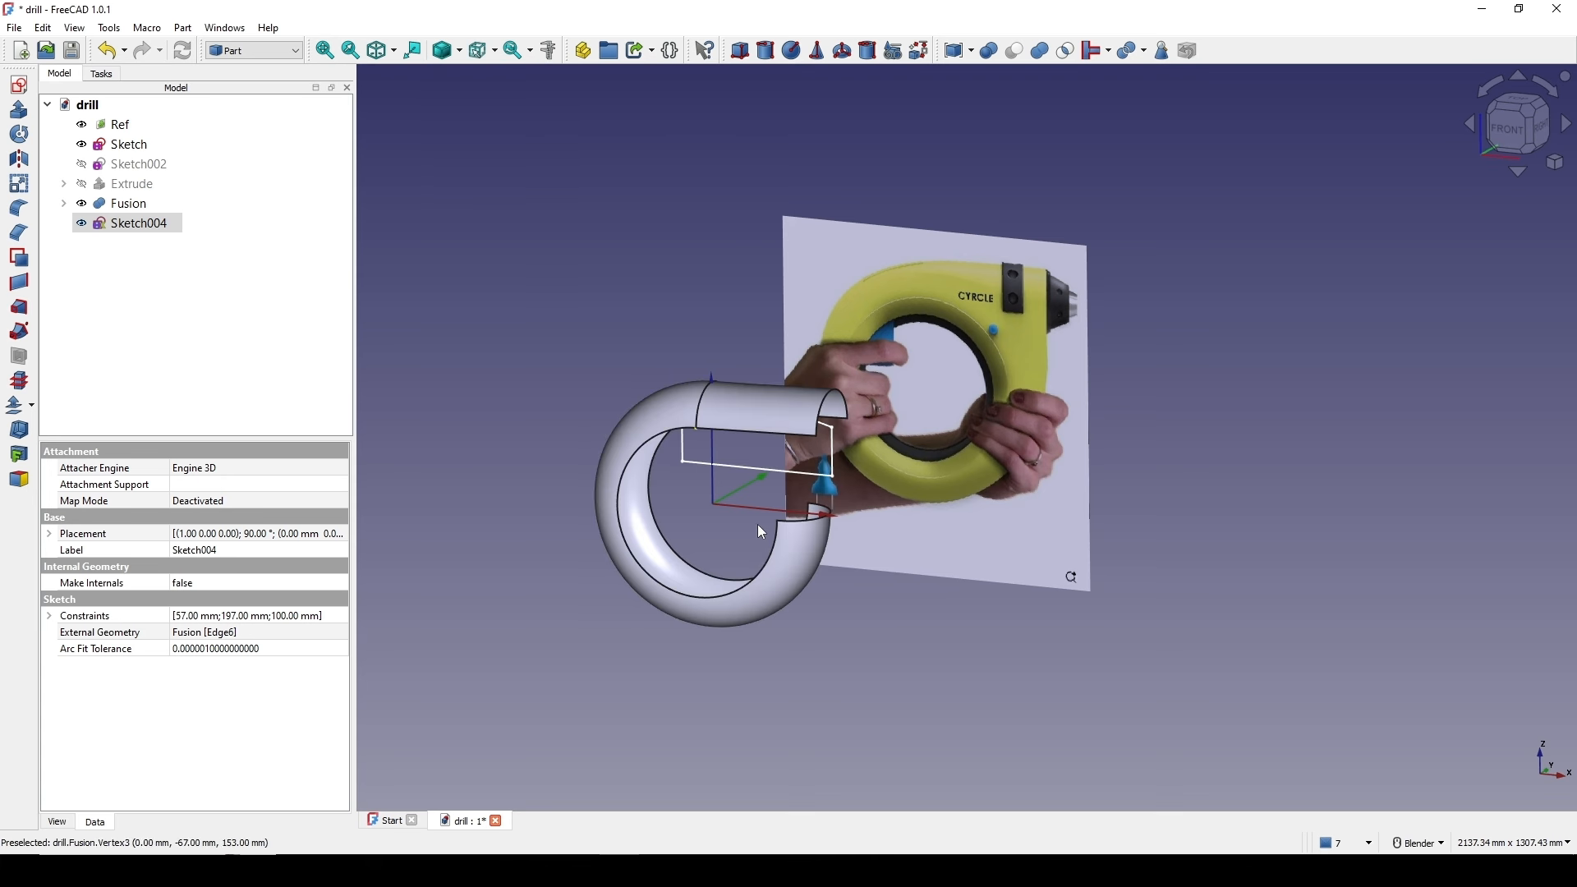
- Extrude Sketch004 along its normal as a solid, 200 mm long and symmetric
middle_drag(772, 558, 728, 601)
scroll(723, 598, up, 2)
shift+middle_drag(732, 500, 743, 487)
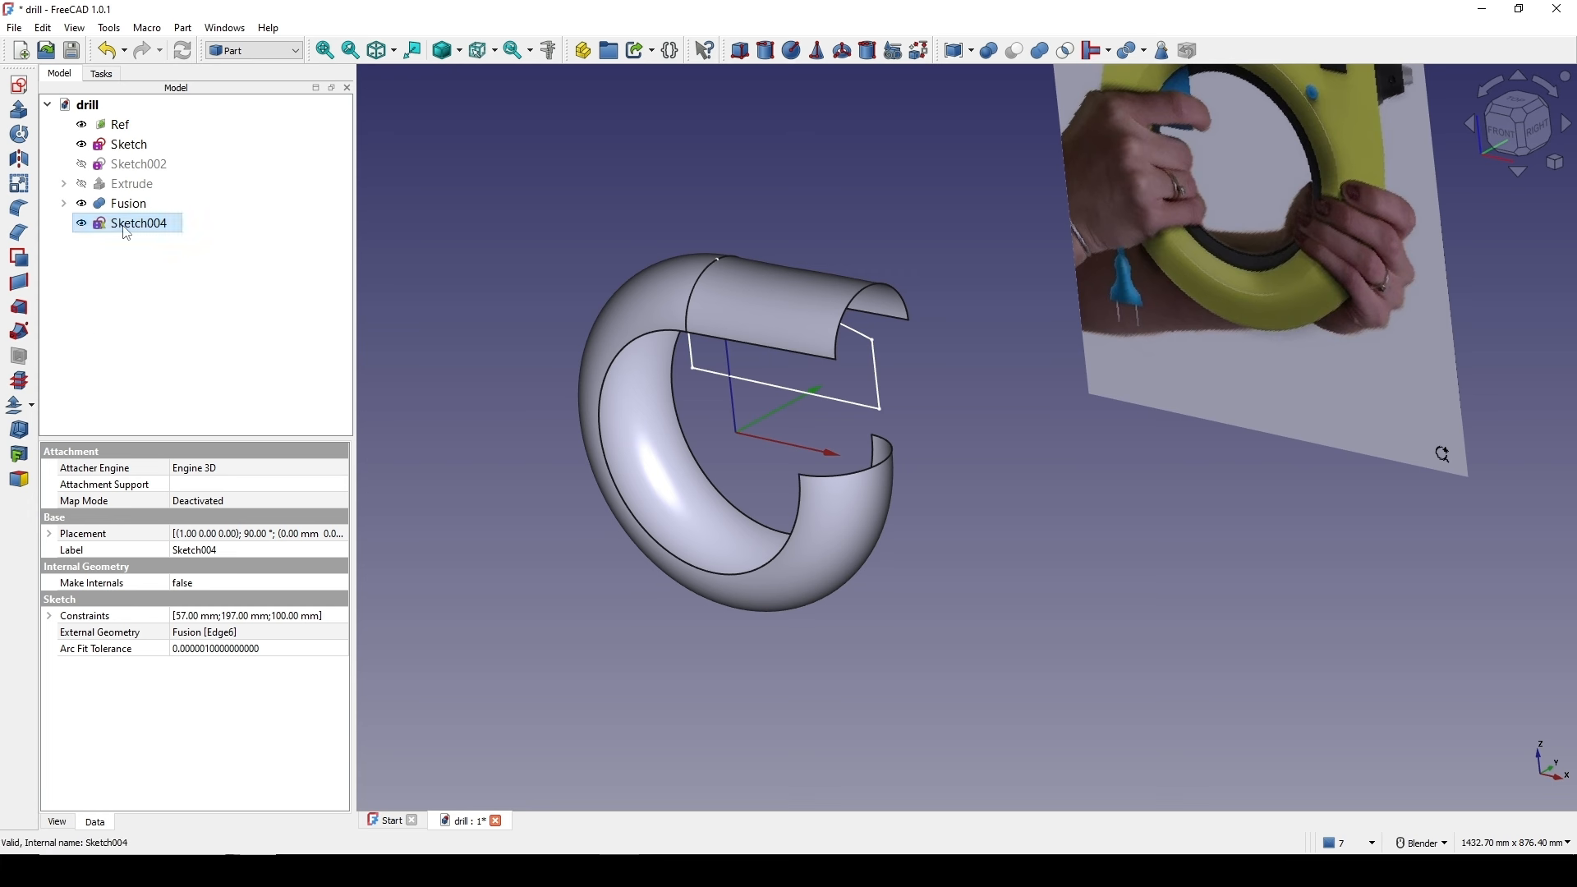
click(19, 109)
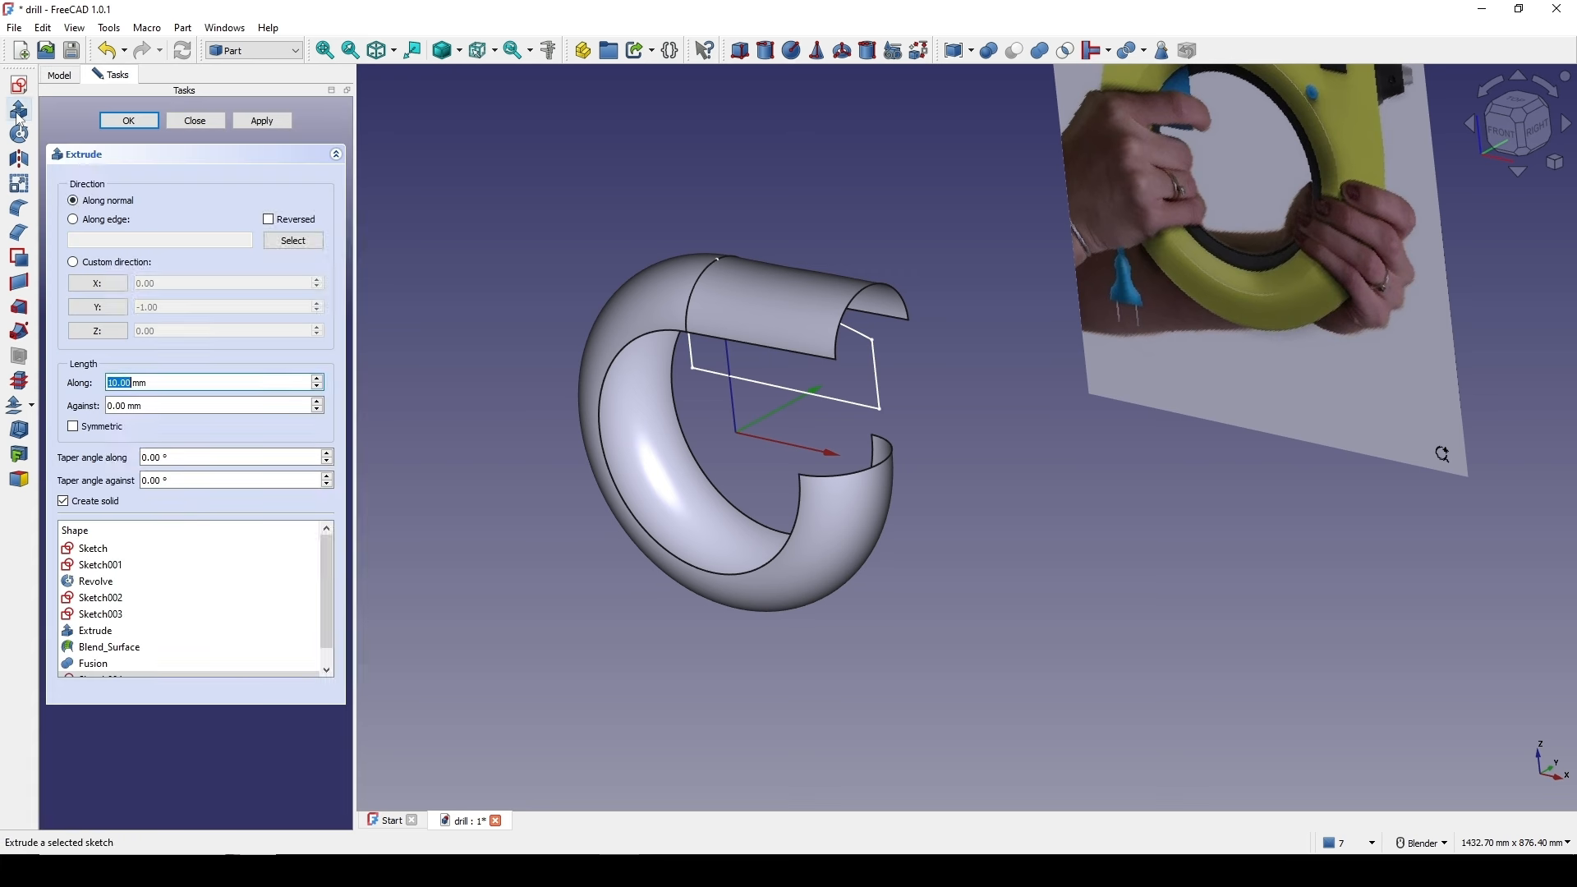
triple_click(182, 384)
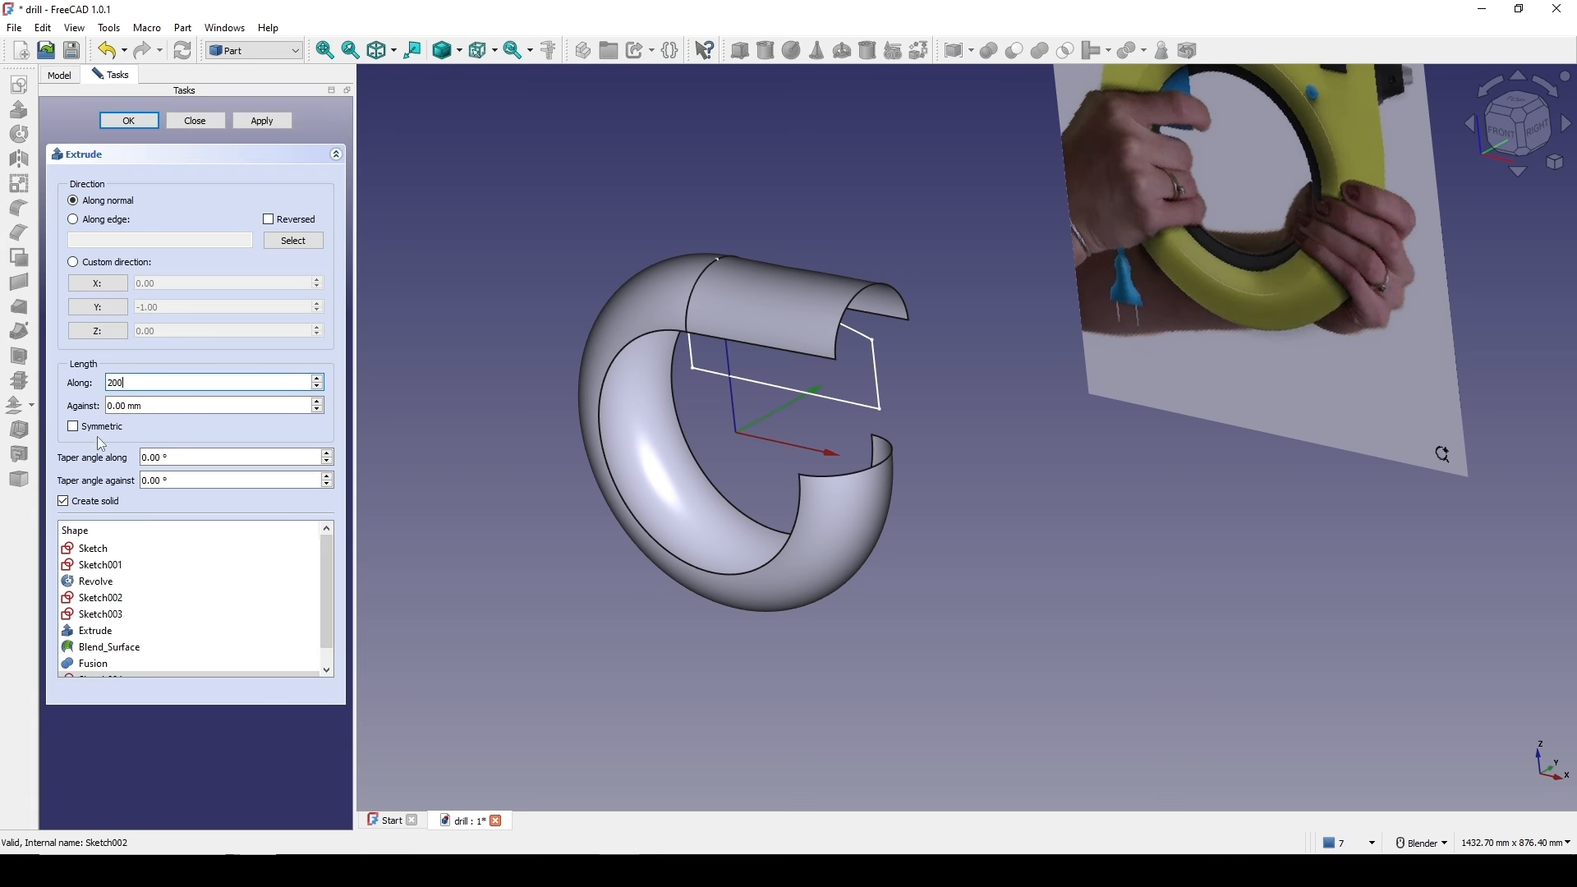
click(109, 429)
click(132, 121)
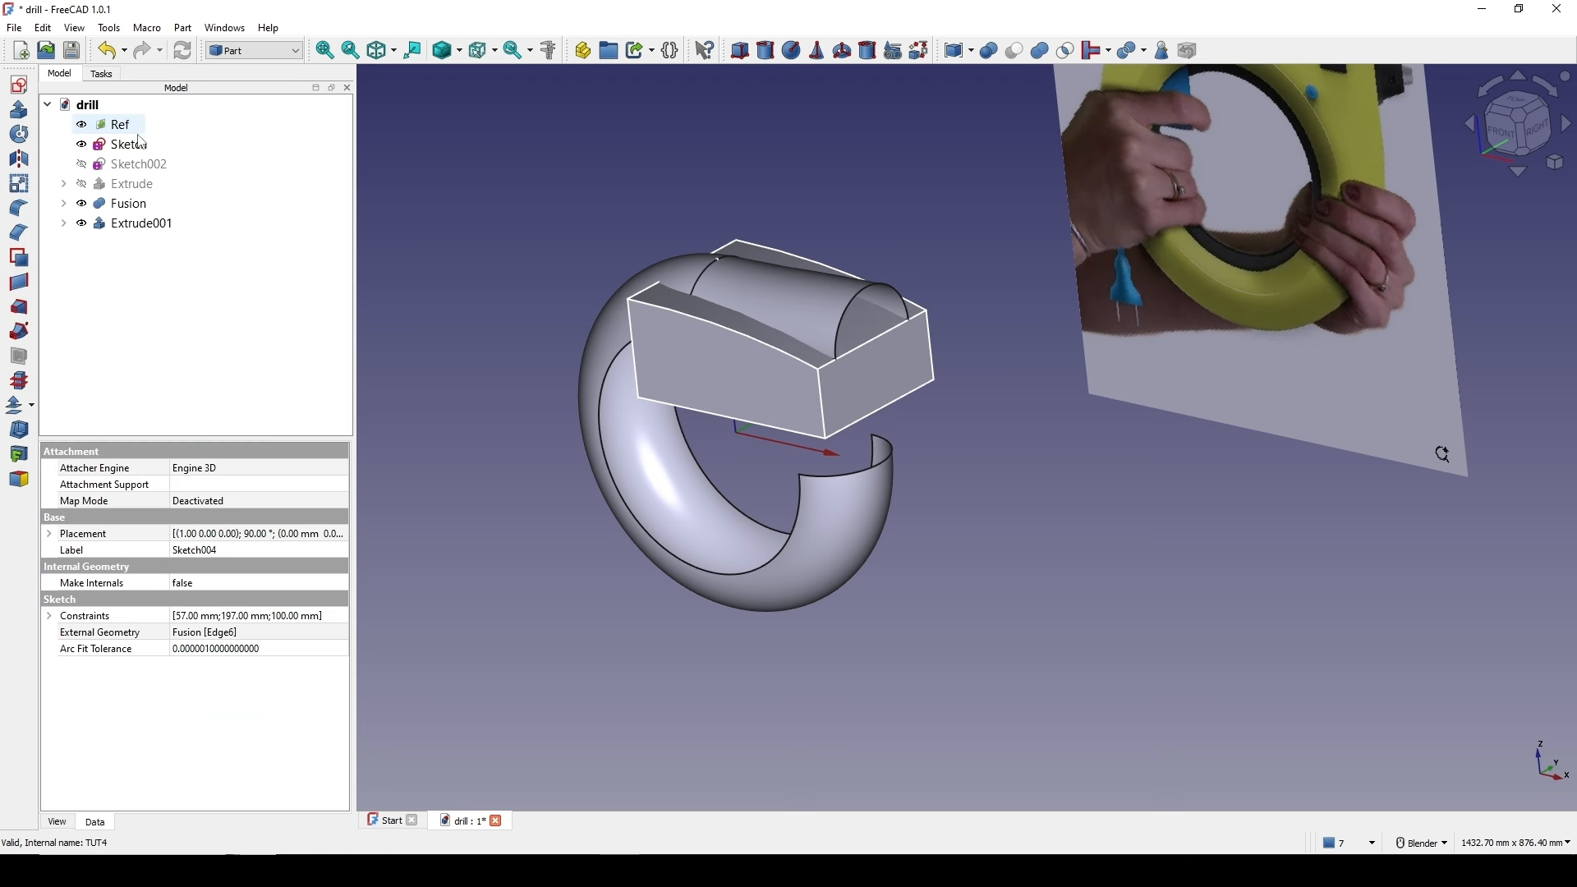
- Cut the extruded block from the fused surface, accepting the use of non-solids
scroll(813, 370, up, 4)
click(760, 312)
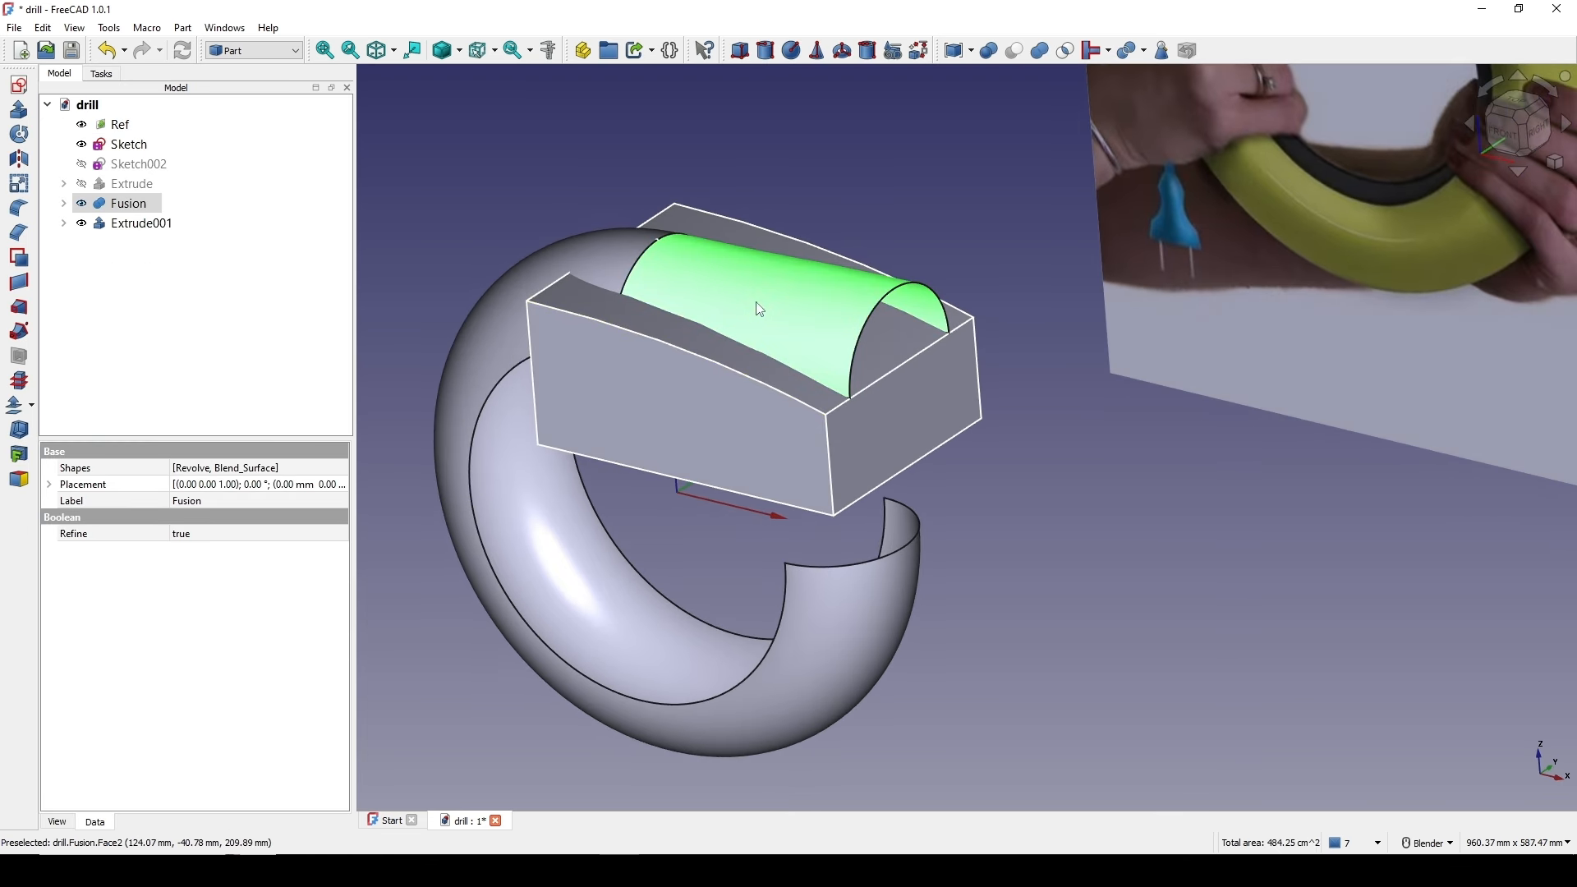
ctrl+click(704, 418)
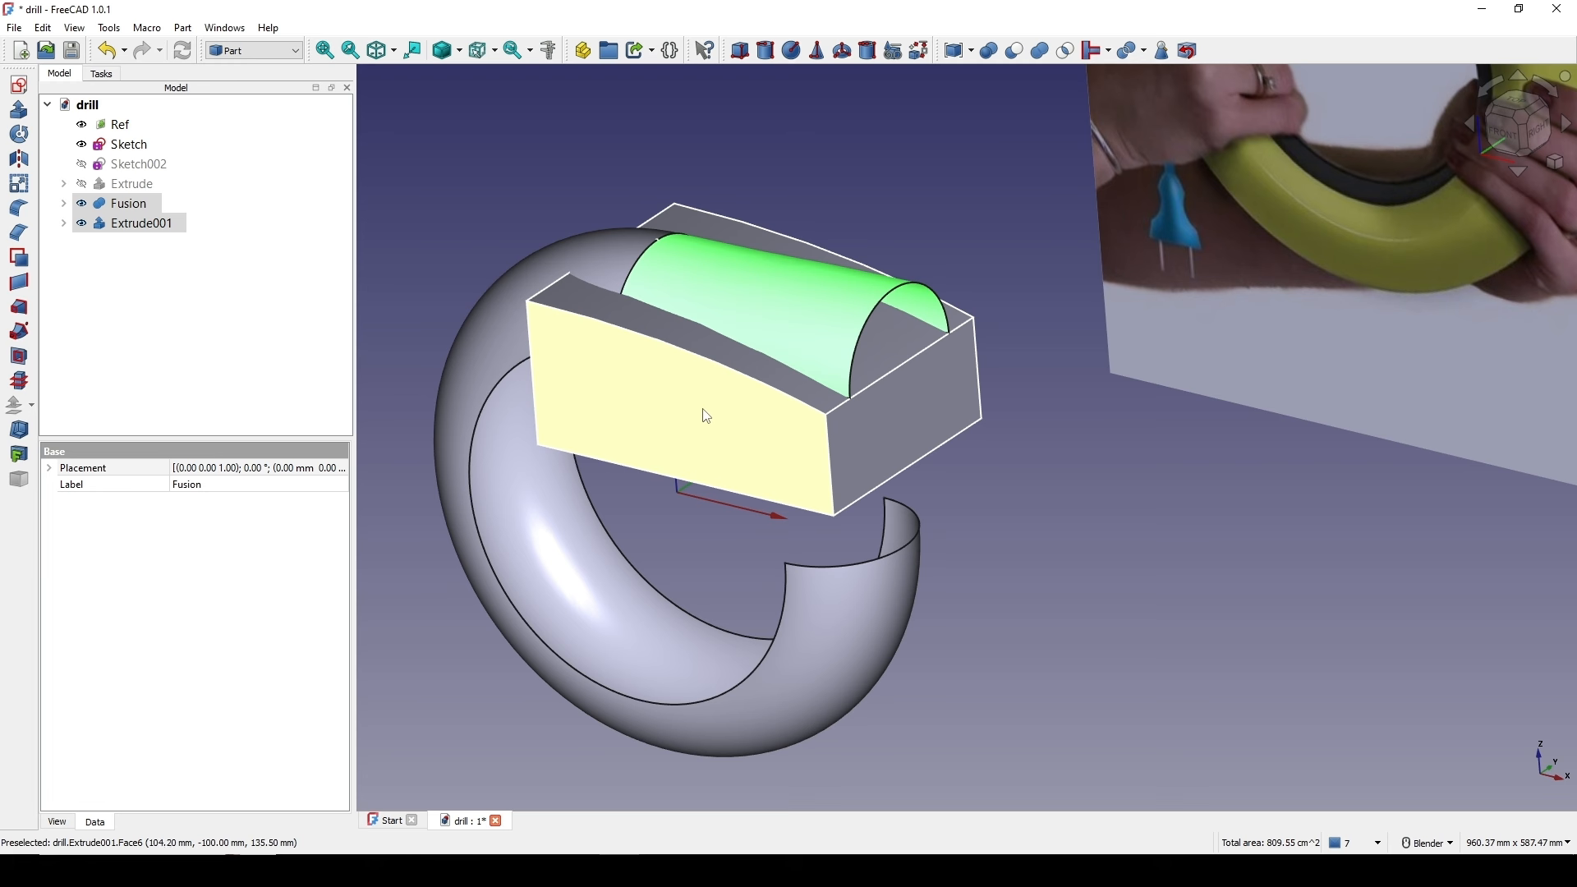
click(1015, 50)
click(895, 454)
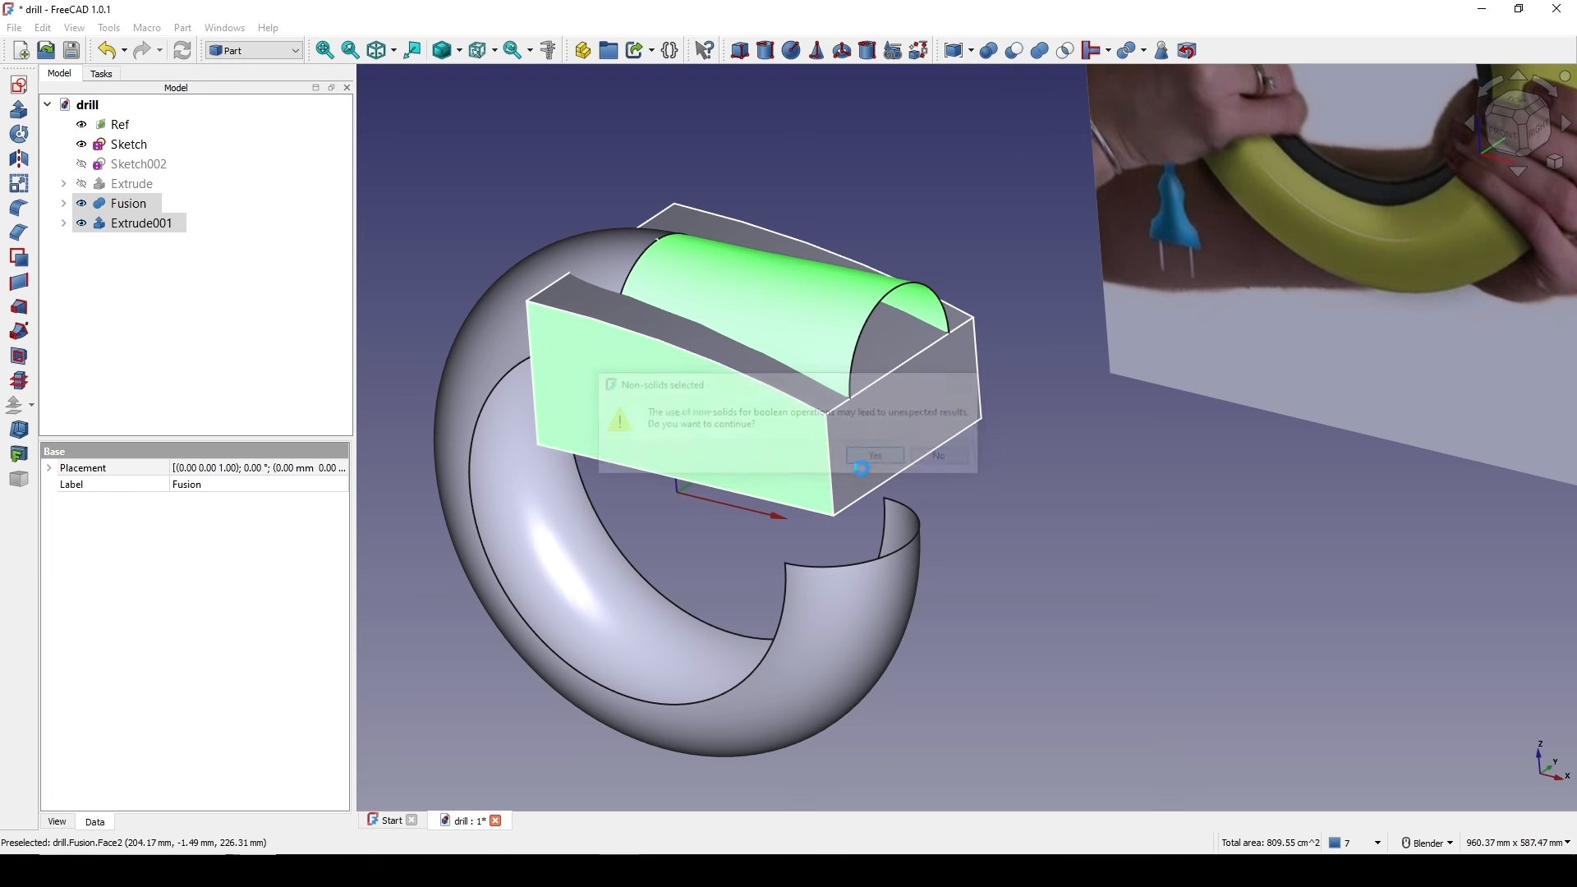
- Examine the trimmed surface from several angles and compare its open end with the chuck side in the reference image
mouse_move(835, 483)
middle_down()
mouse_move(819, 451)
mouse_move(984, 470)
mouse_move(942, 463)
mouse_move(964, 510)
mouse_move(949, 519)
middle_up()
scroll(1062, 594, up, 2)
shift+middle_drag(1061, 595, 949, 432)
scroll(992, 514, down, 2)
middle_drag(919, 427, 834, 411)
shift+middle_drag(1026, 528, 976, 518)
middle_drag(936, 591, 846, 558)
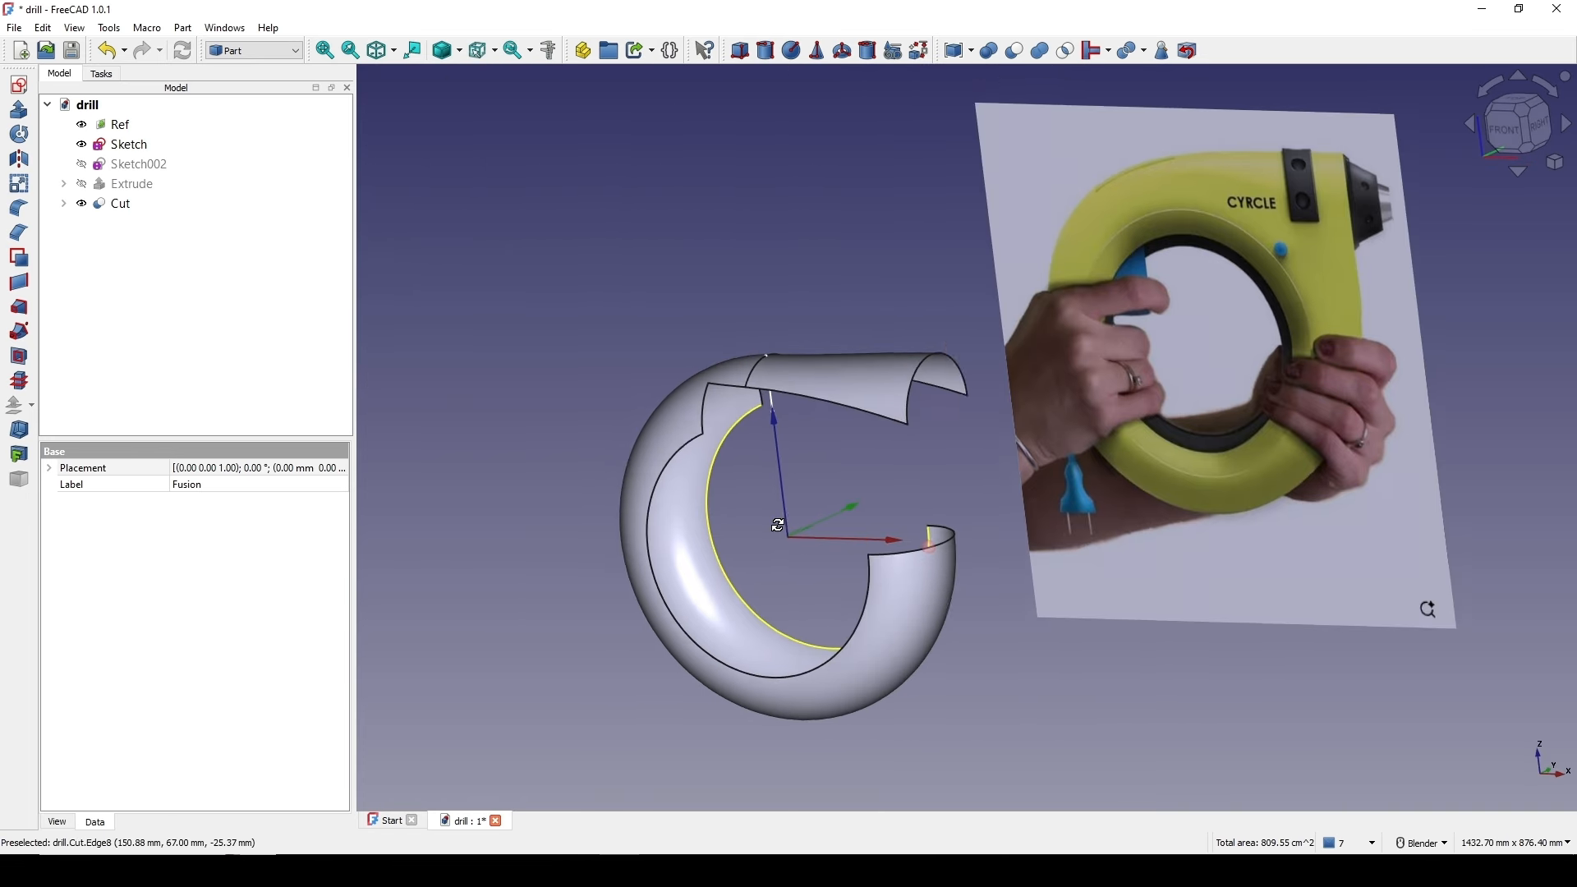
shift+middle_drag(930, 523, 880, 549)
click(969, 724)
shift+middle_drag(937, 656, 915, 673)
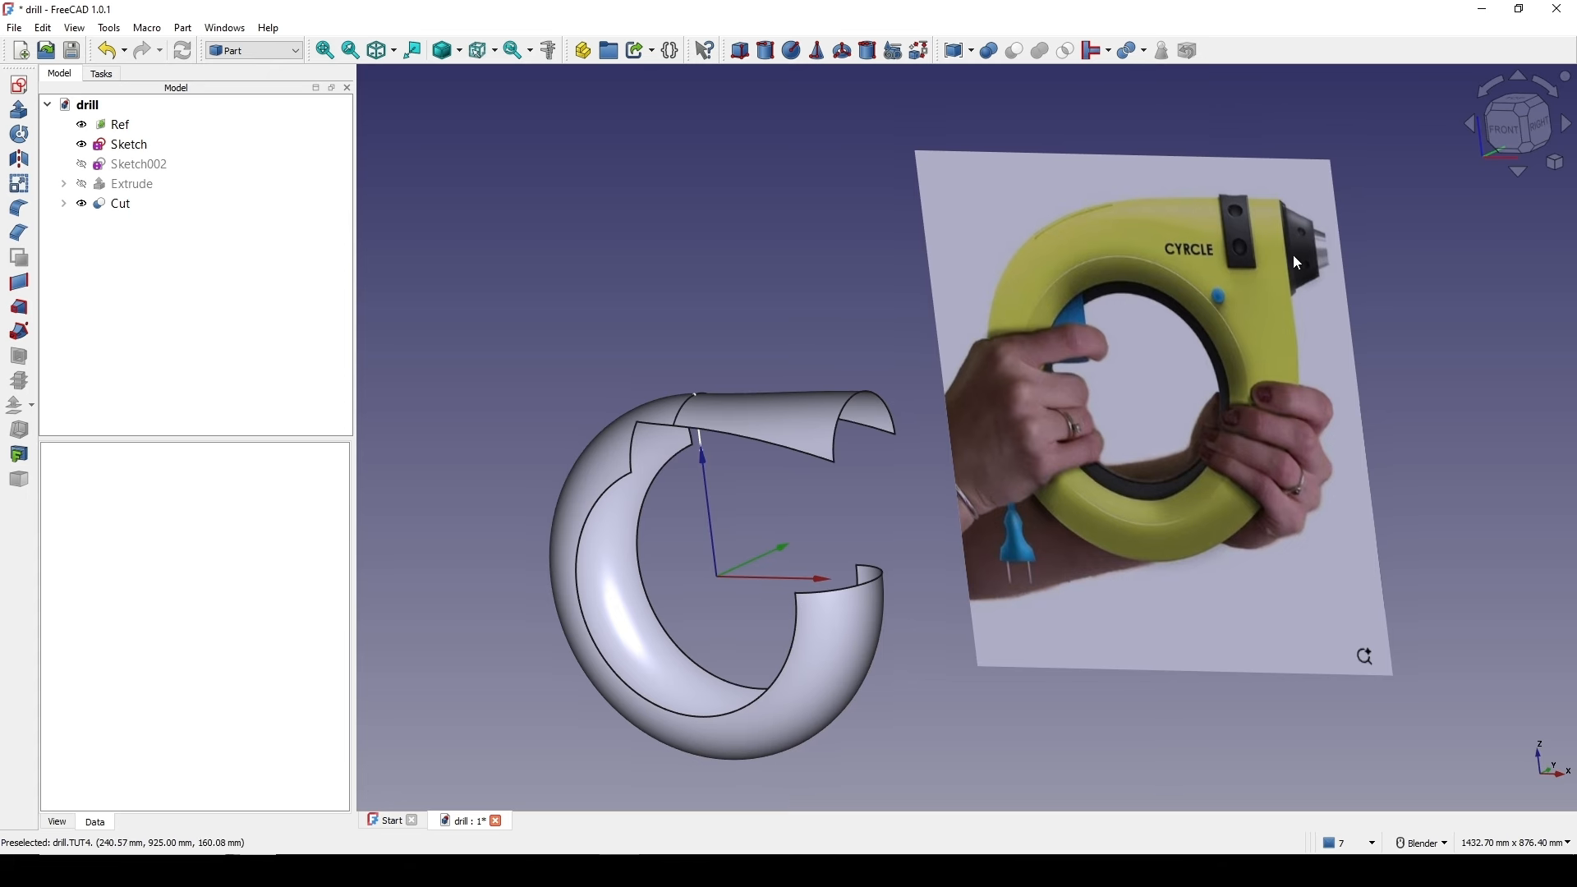
scroll(1292, 254, up, 2)
shift+middle_drag(1293, 254, 1279, 206)
scroll(1243, 278, down, 2)
shift+middle_drag(1243, 278, 1233, 258)
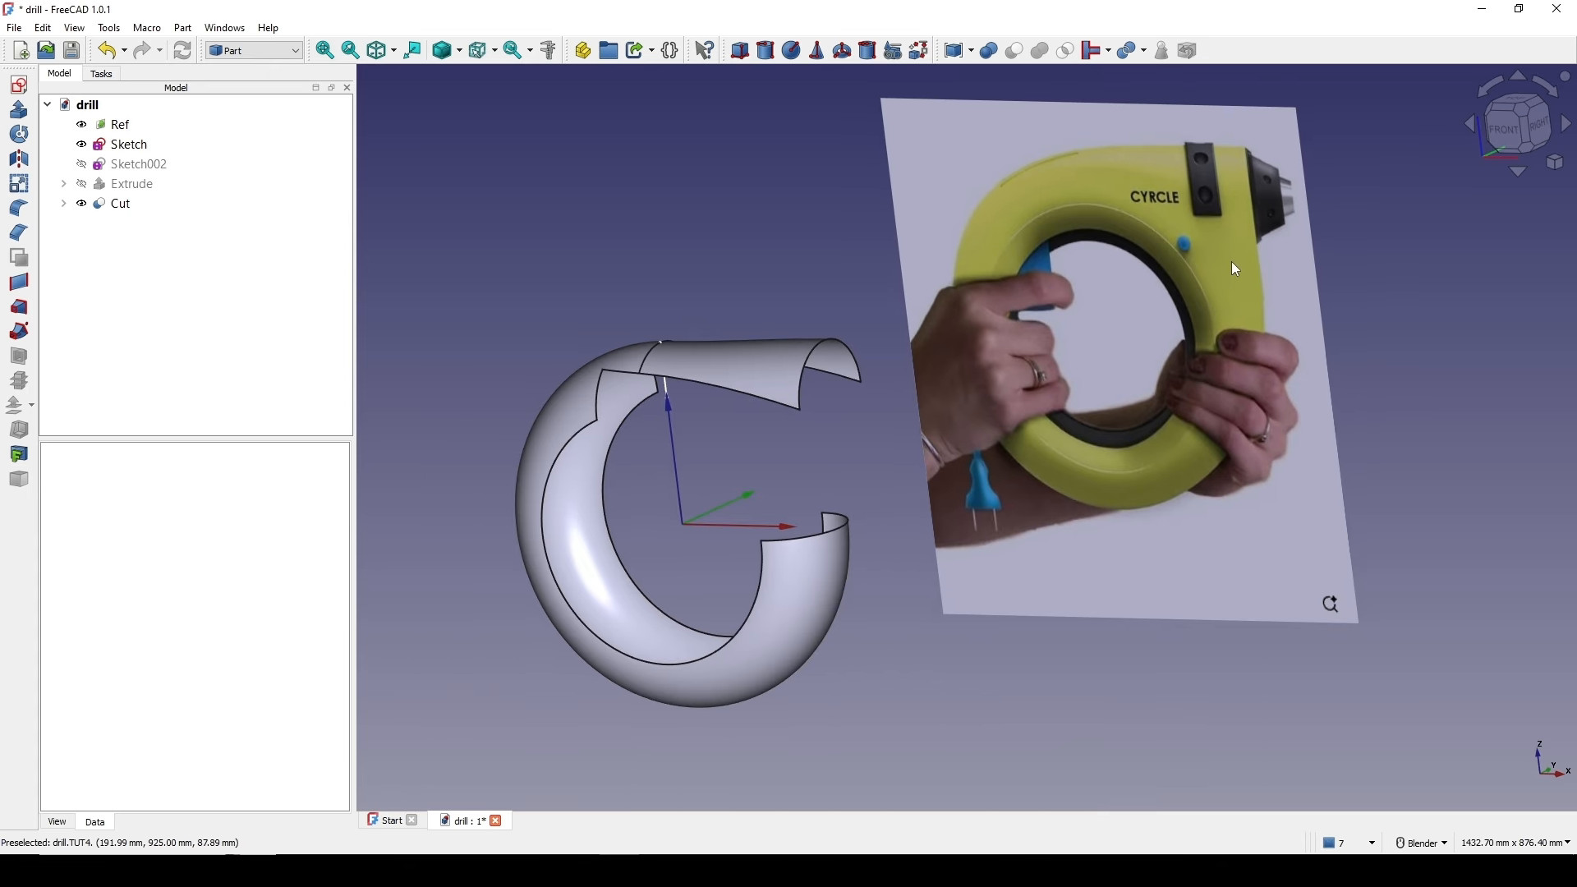
- Capture a screen region around the reference drill and mark the body's chuck-side edge with red pen strokes
key(Print)
drag(996, 43, 1424, 589)
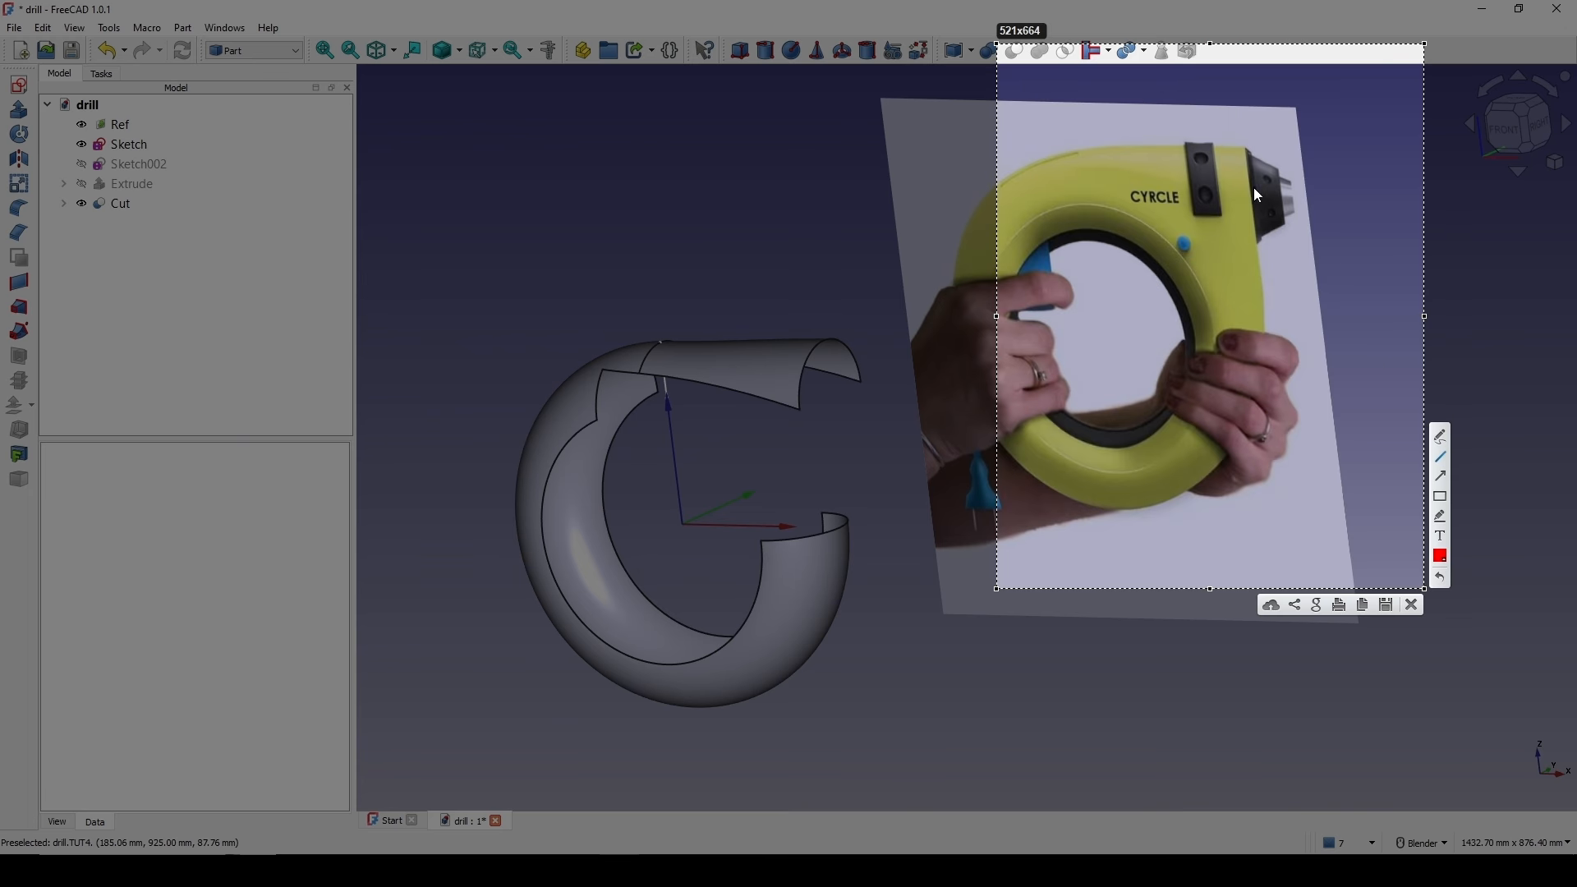
drag(1248, 149, 1265, 311)
drag(1252, 201, 1258, 145)
mouse_move(1240, 202)
mouse_down()
mouse_move(1266, 206)
mouse_move(1256, 229)
mouse_up()
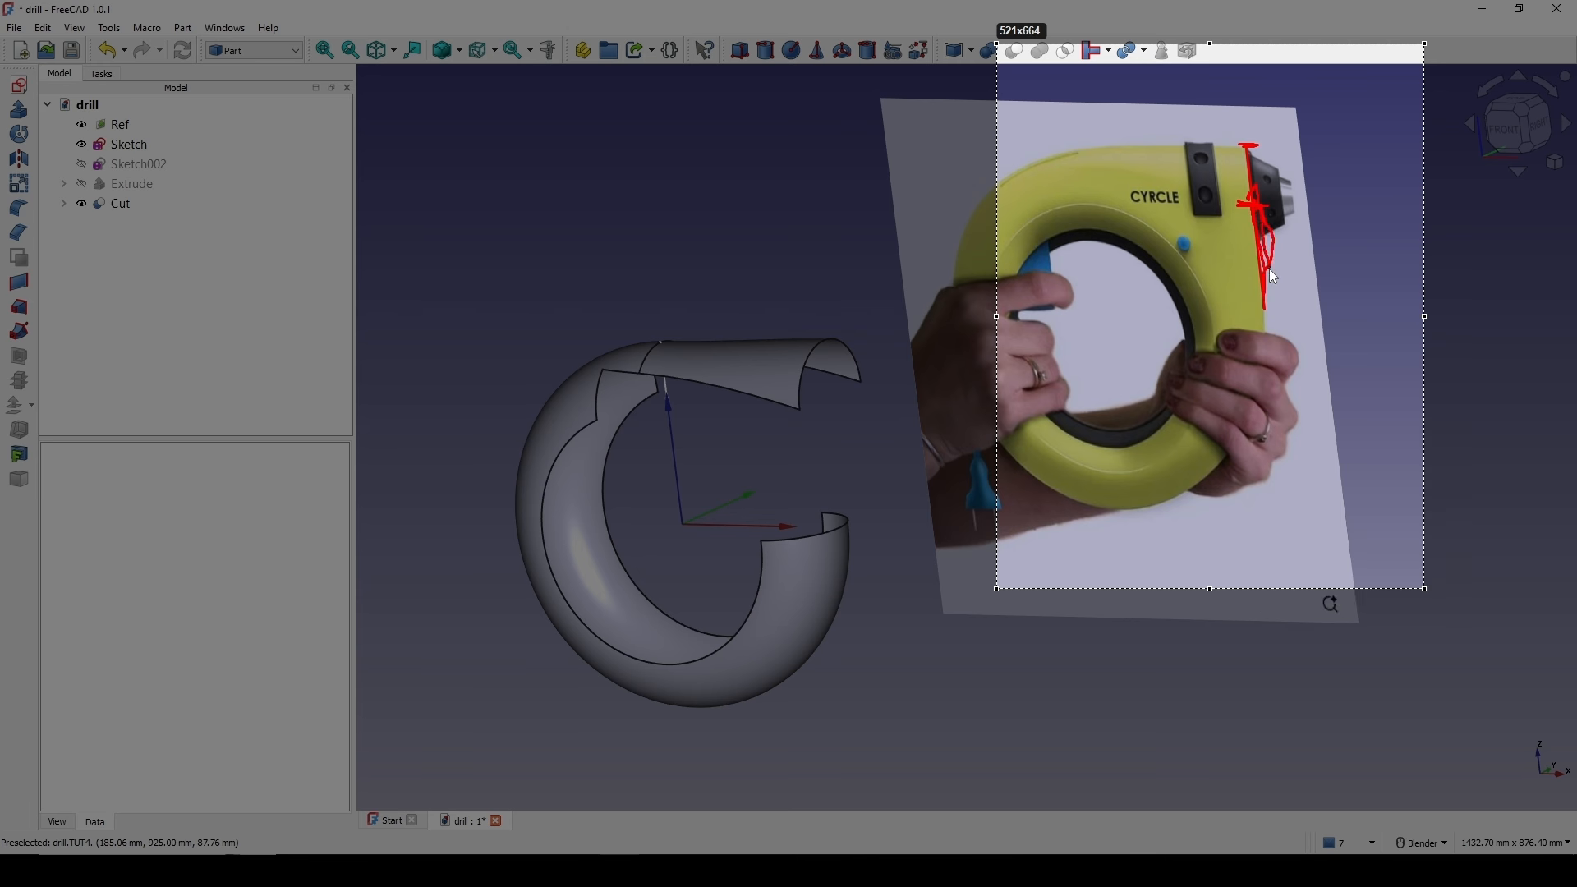
mouse_move(1271, 255)
mouse_down()
mouse_move(1270, 314)
mouse_move(1266, 302)
mouse_up()
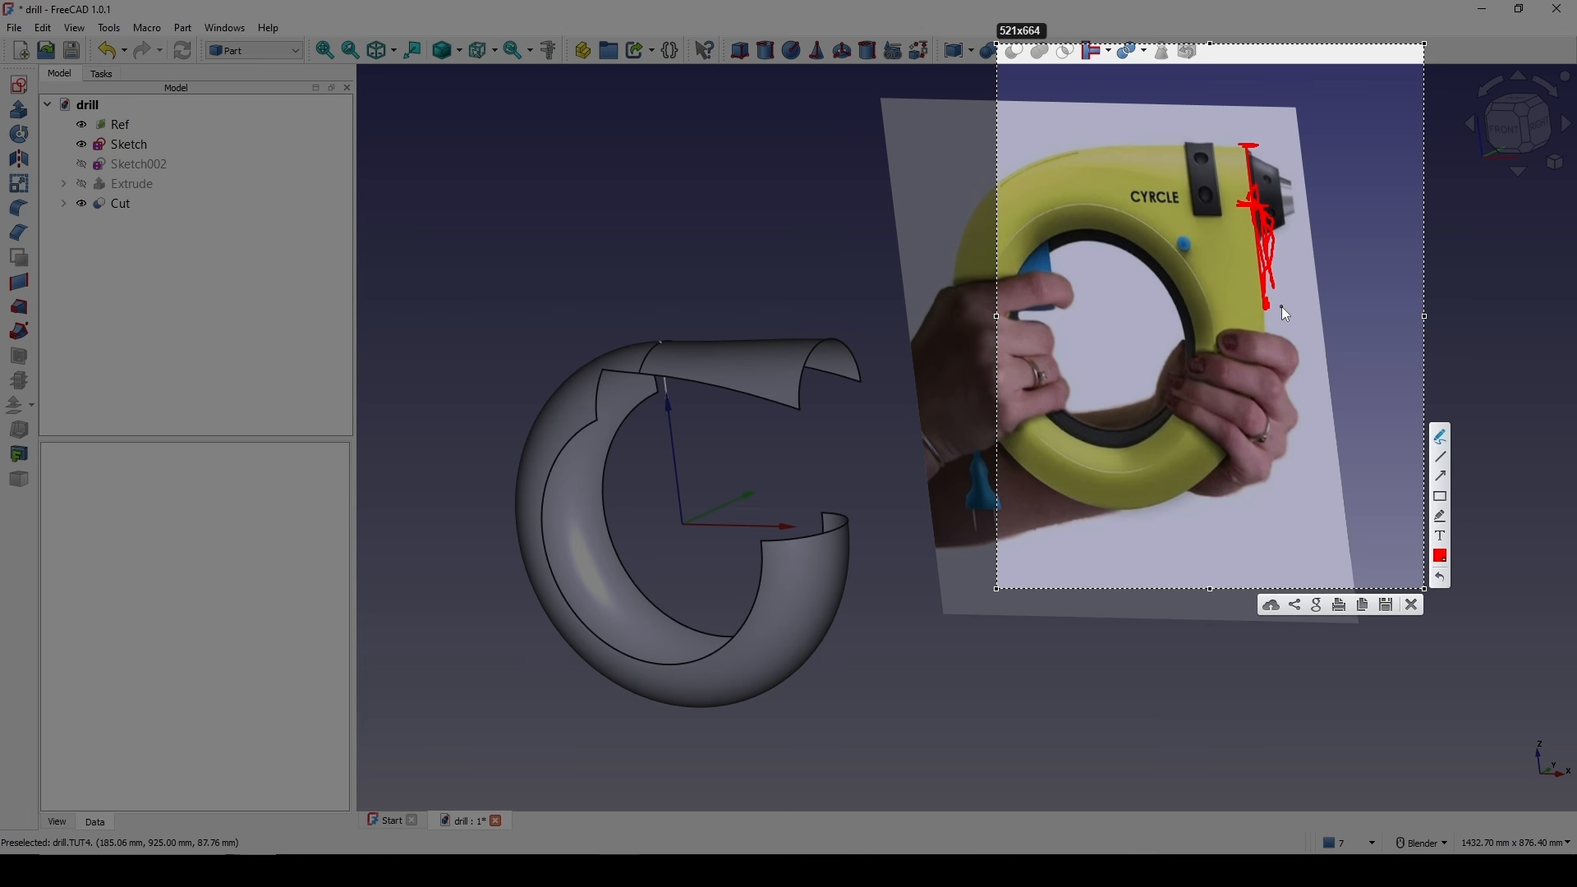
- Mark the stretch below the red strokes in light green, and discard the annotated screen capture
click(1437, 559)
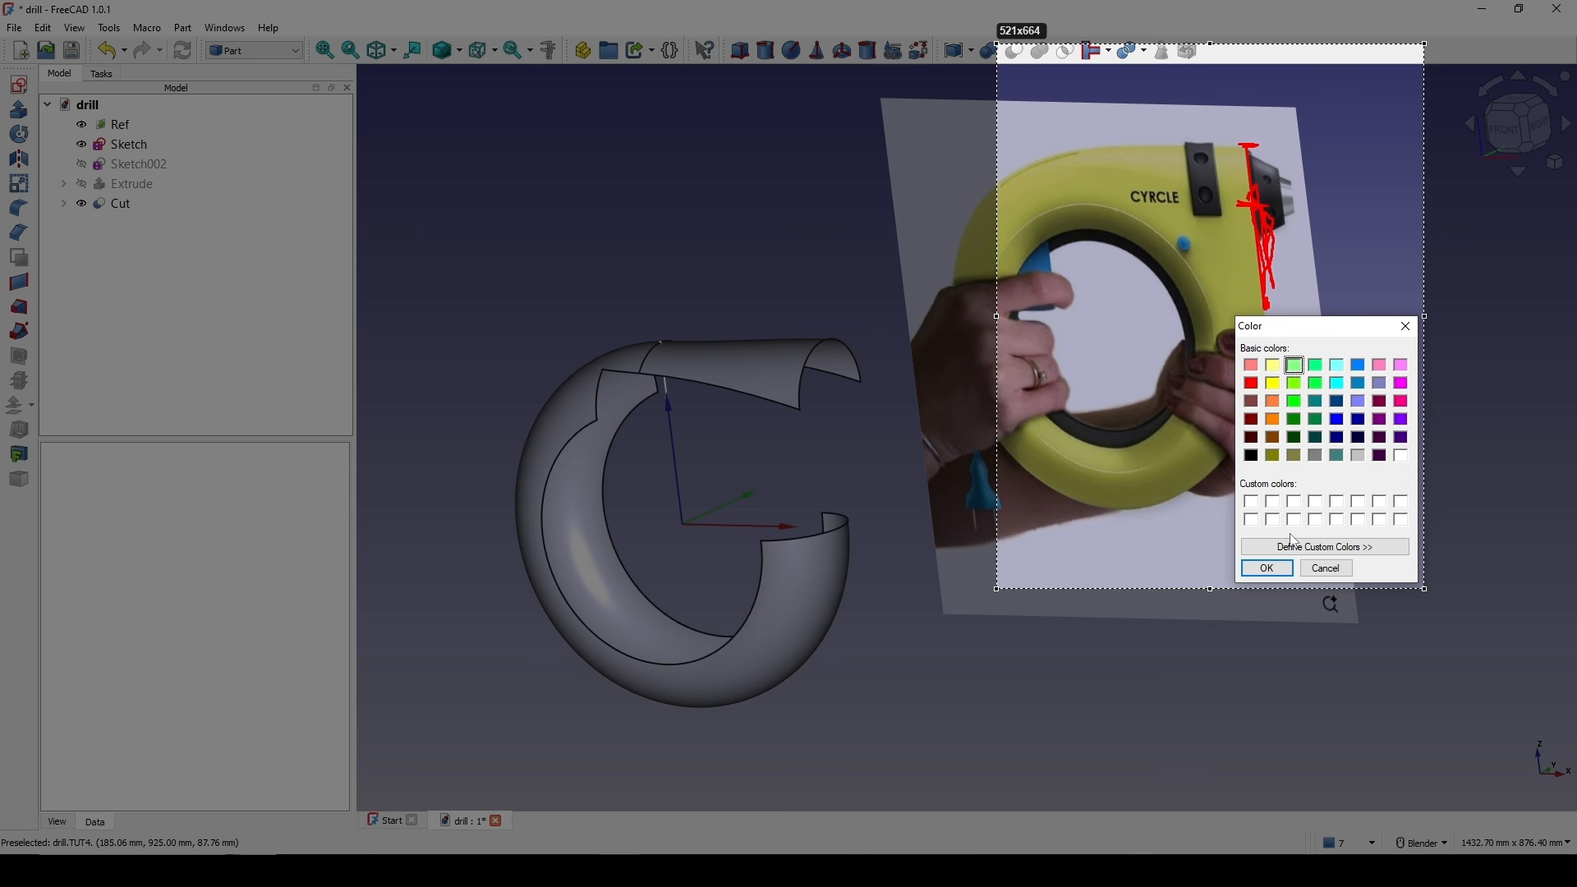
click(1266, 568)
mouse_move(1265, 306)
mouse_down()
mouse_move(1270, 338)
mouse_move(1268, 312)
mouse_up()
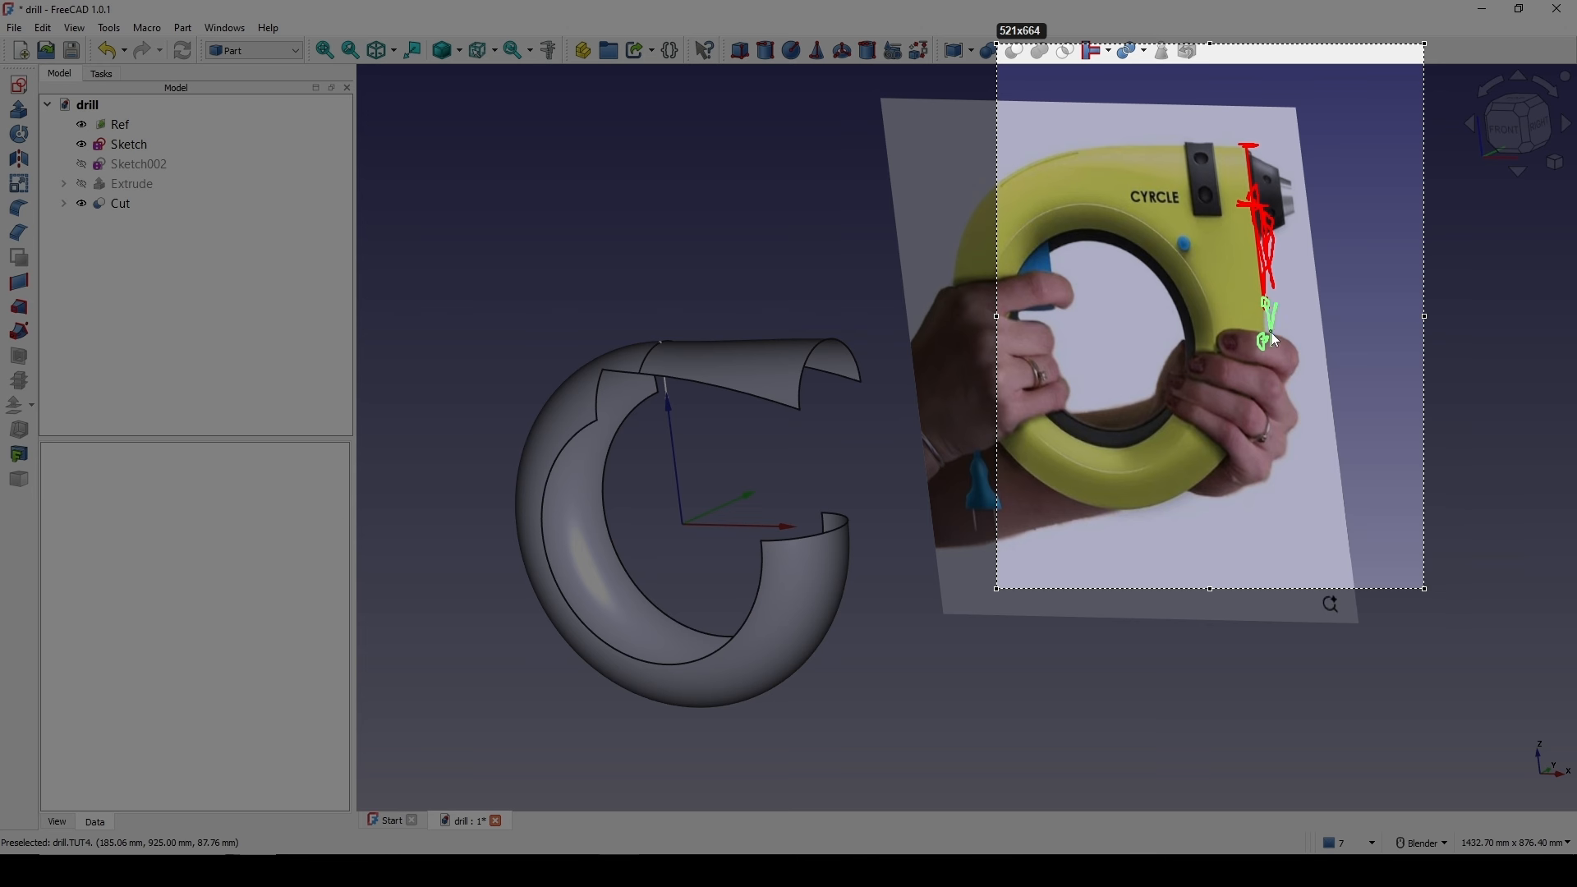
mouse_move(1272, 313)
mouse_down()
mouse_move(1269, 338)
mouse_move(1274, 314)
mouse_up()
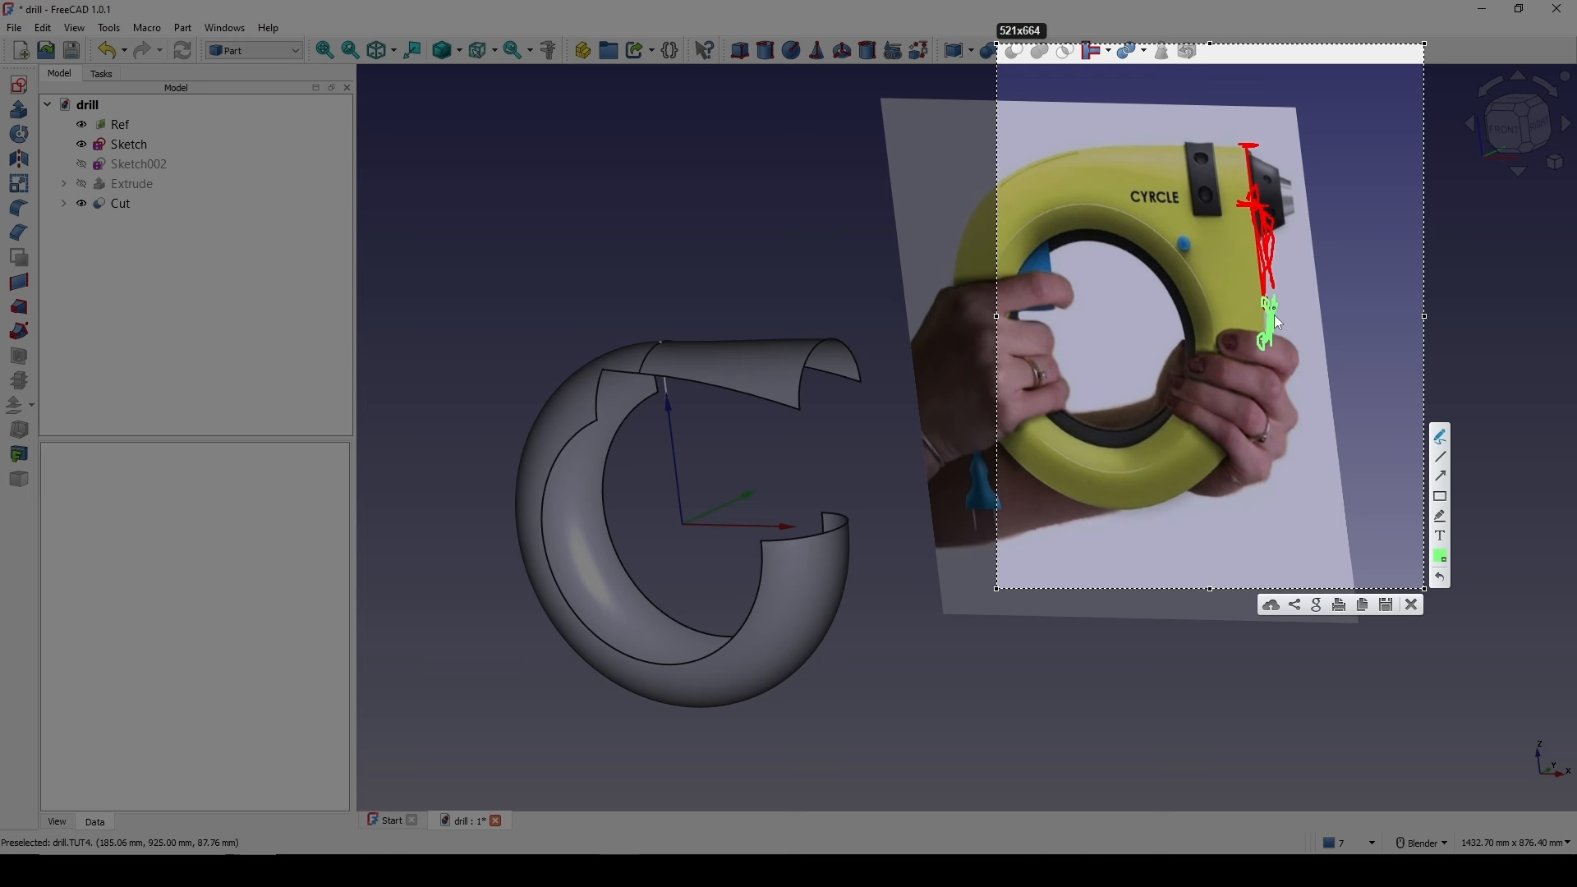
click(1414, 602)
- Create a new sketch on the YZ-Plane with an offset of 230 mm
shift+middle_drag(838, 496, 848, 444)
middle_drag(851, 681, 689, 416)
click(803, 386)
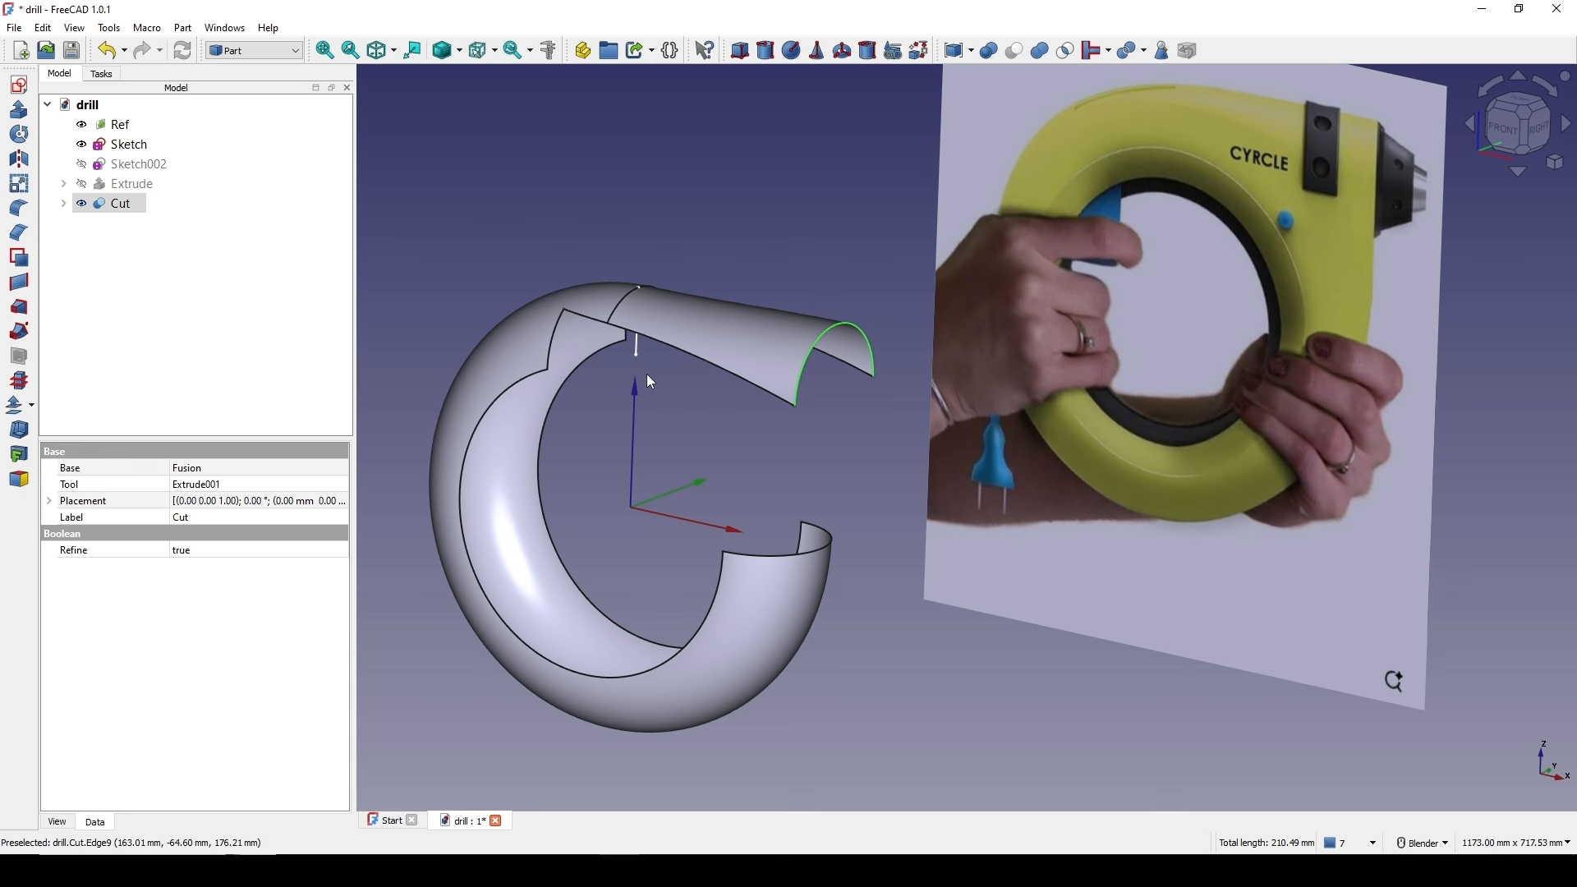
scroll(650, 377, down, 2)
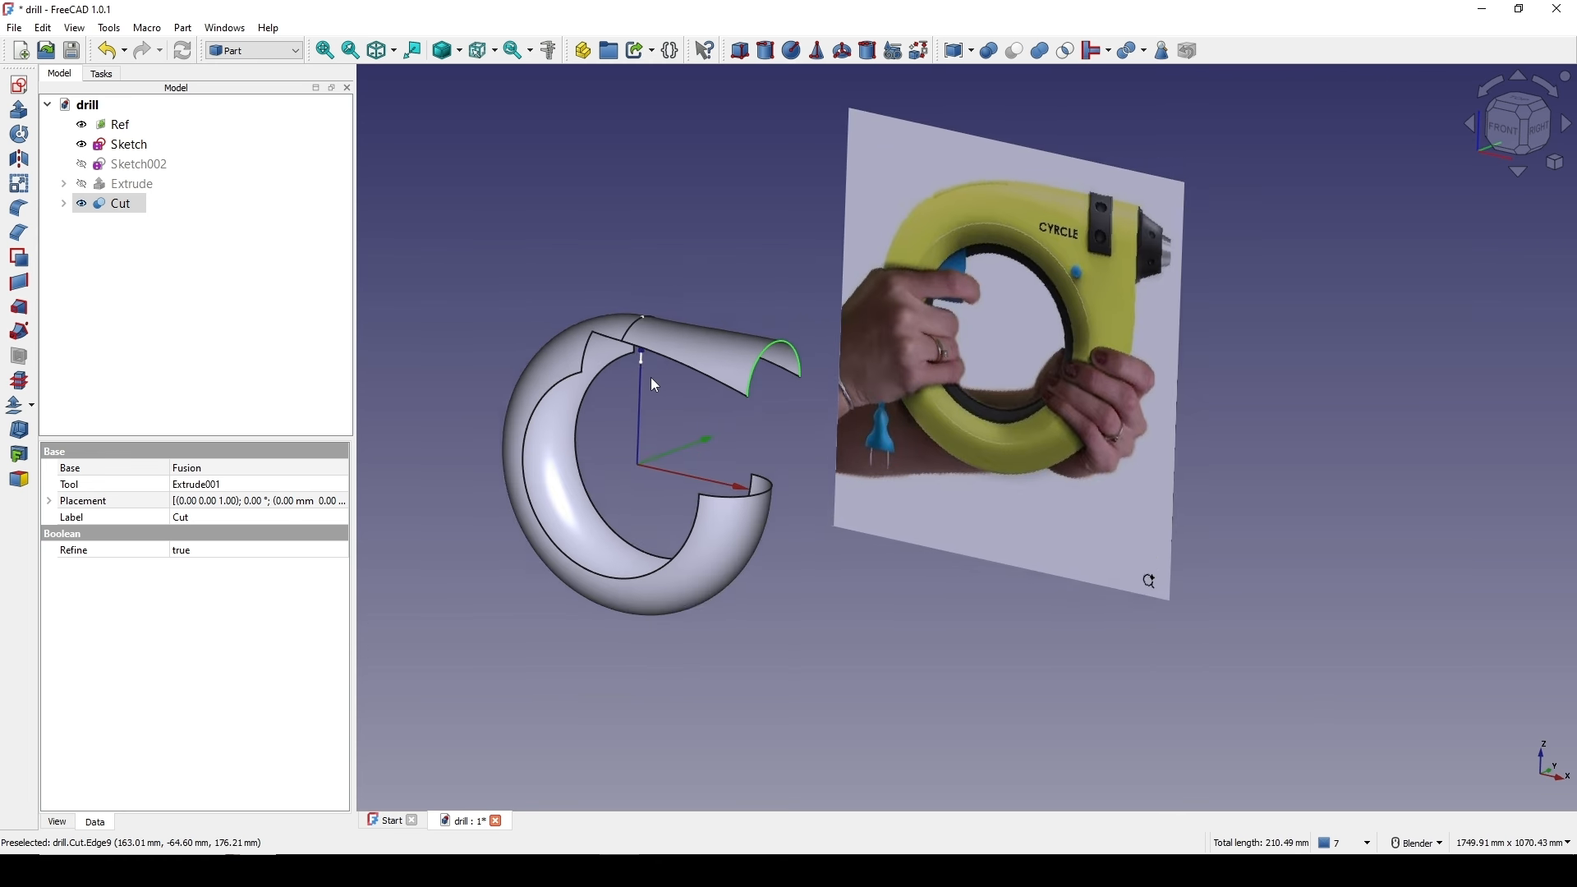
click(741, 226)
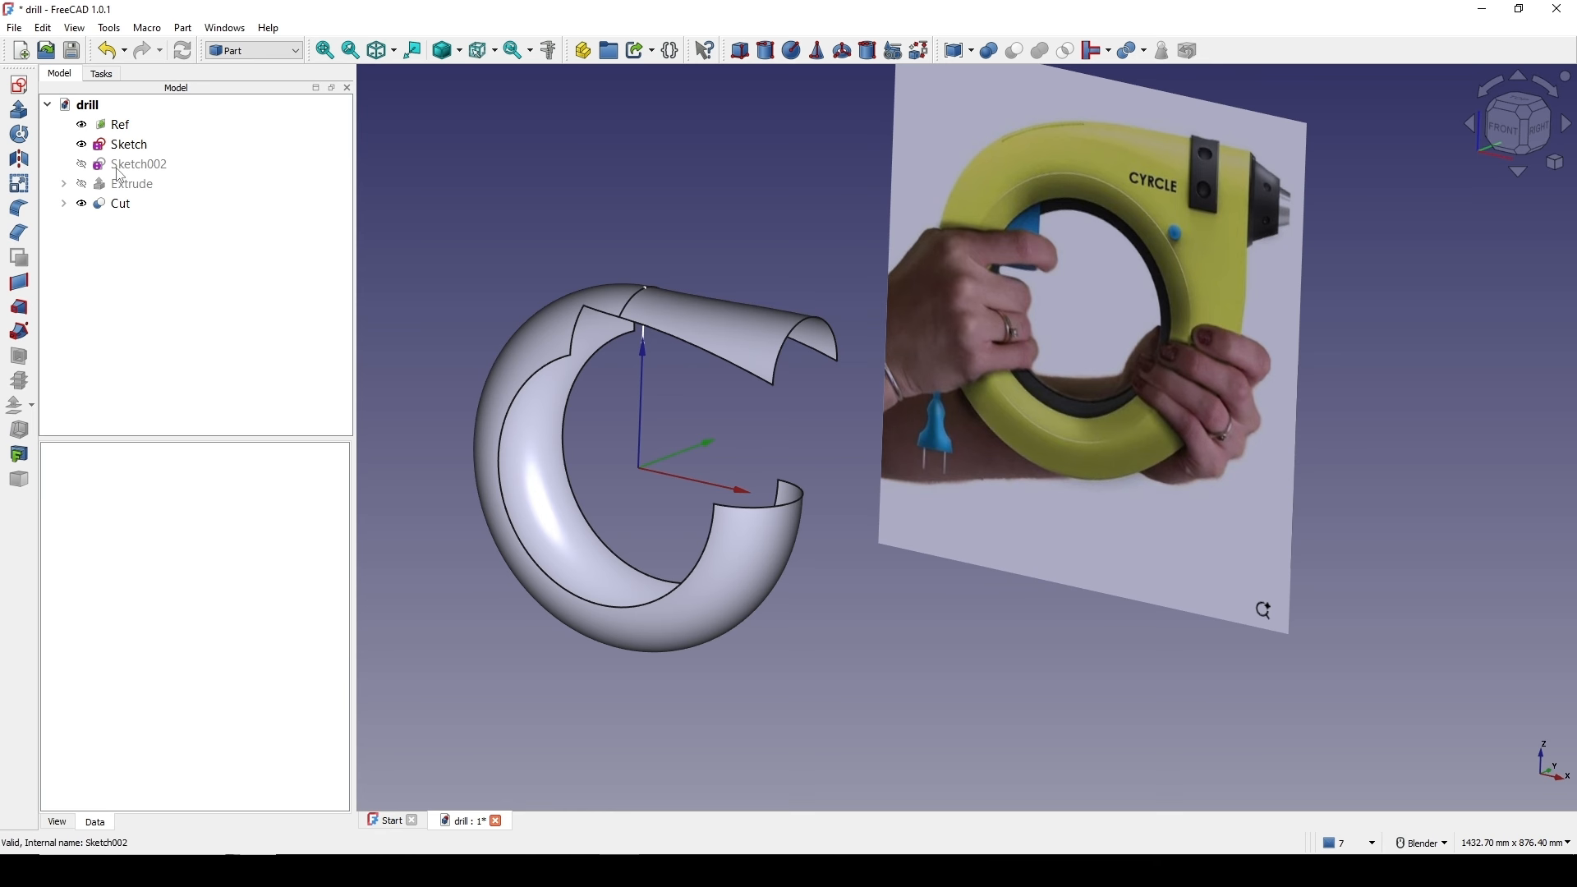
click(19, 84)
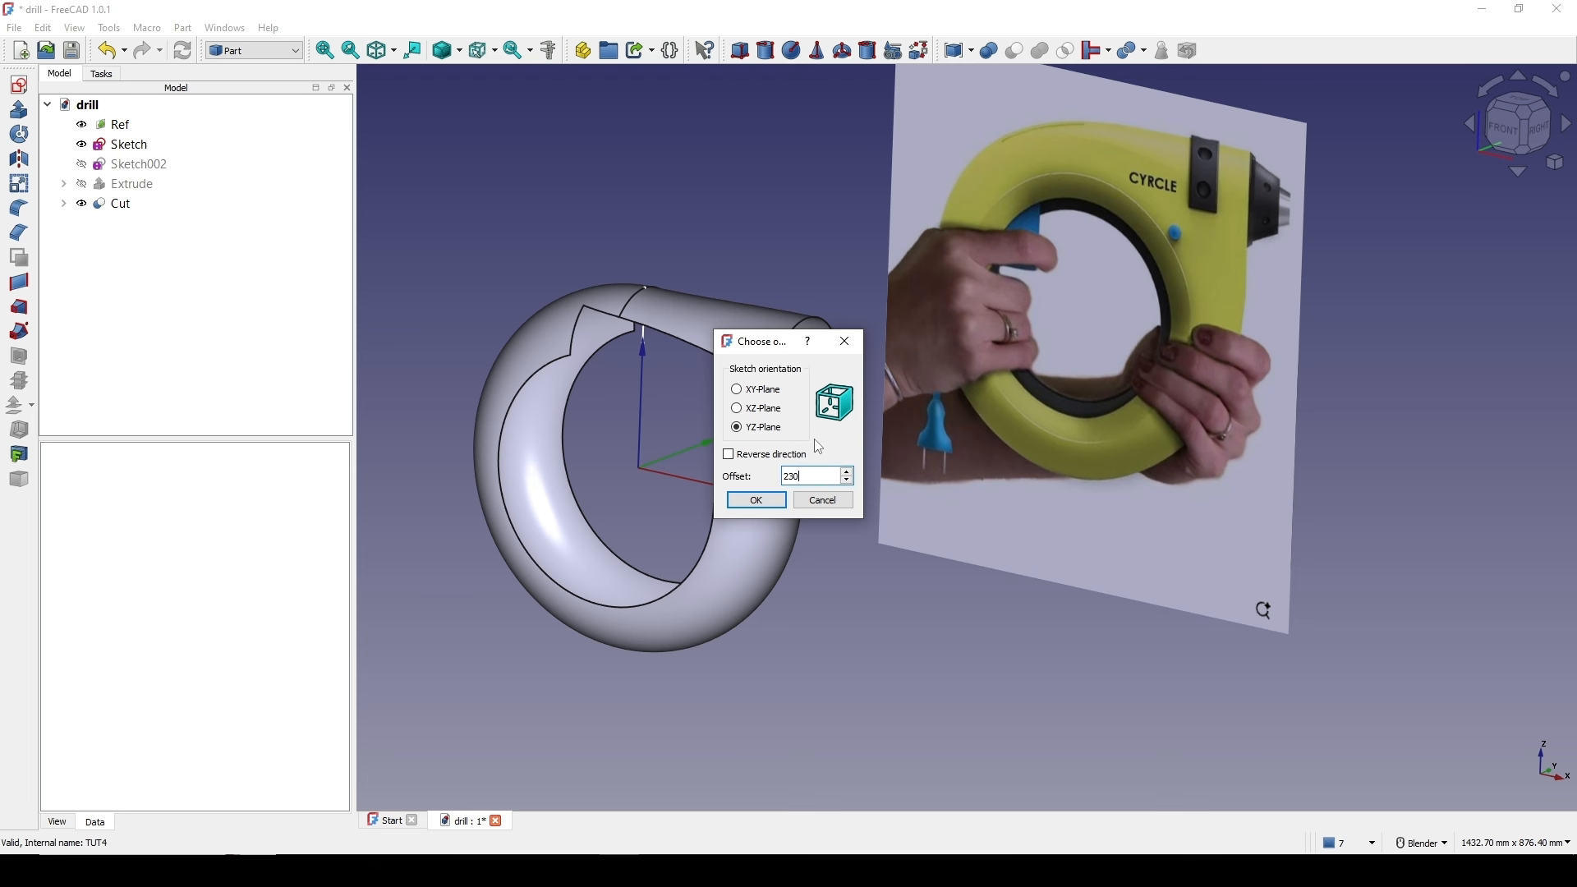
key(Return)
- Add the arched chuck-side end edge of the cut surface to the sketch as external geometry
shift+middle_drag(890, 388, 834, 332)
click(19, 396)
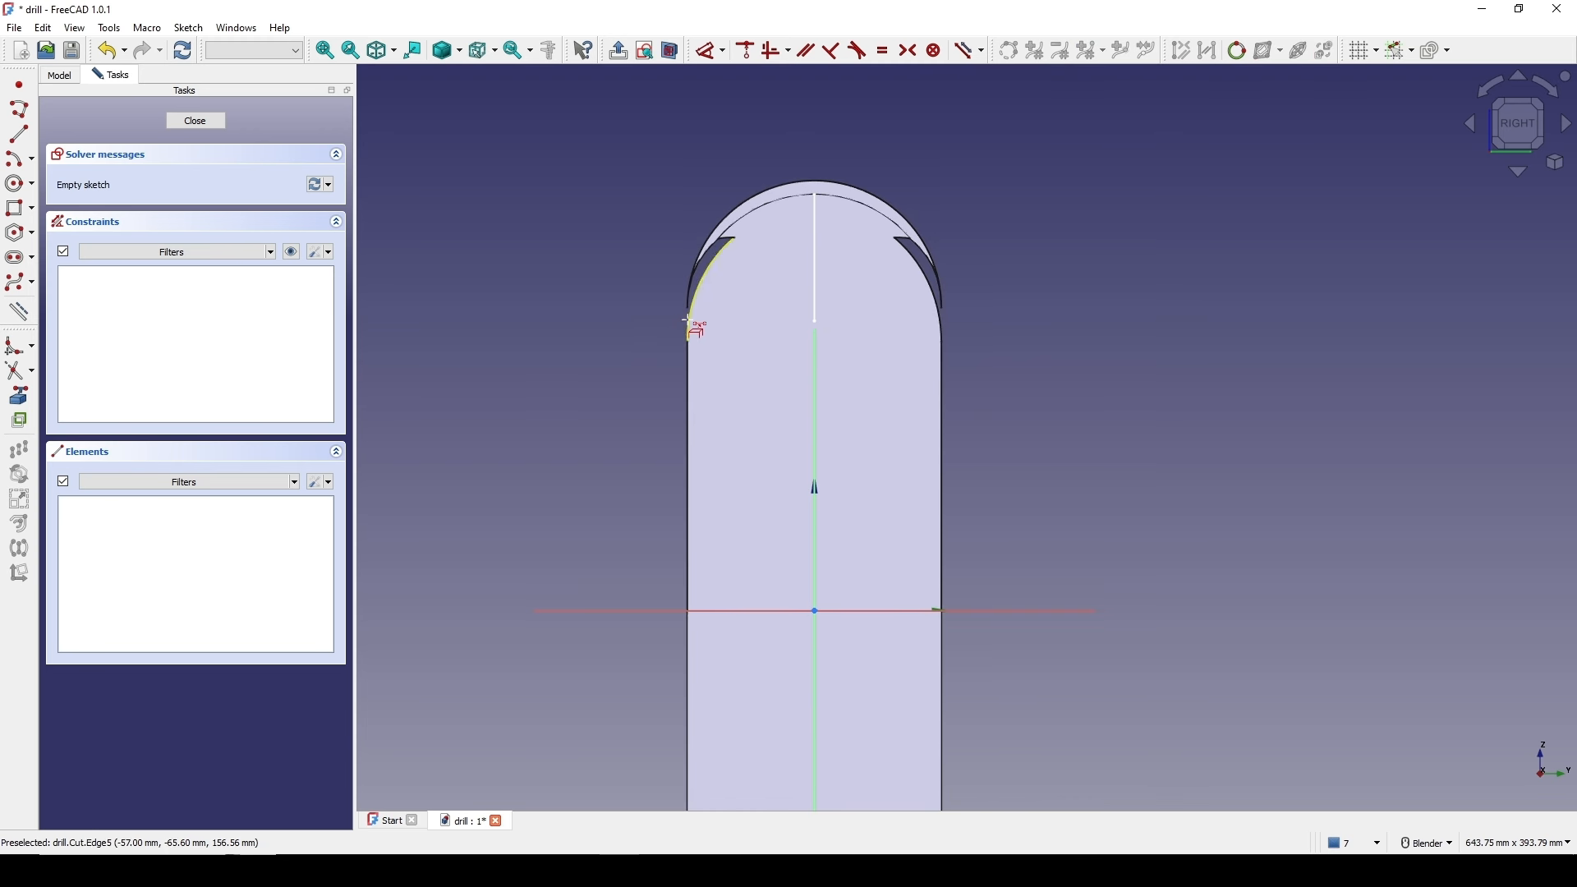
click(690, 287)
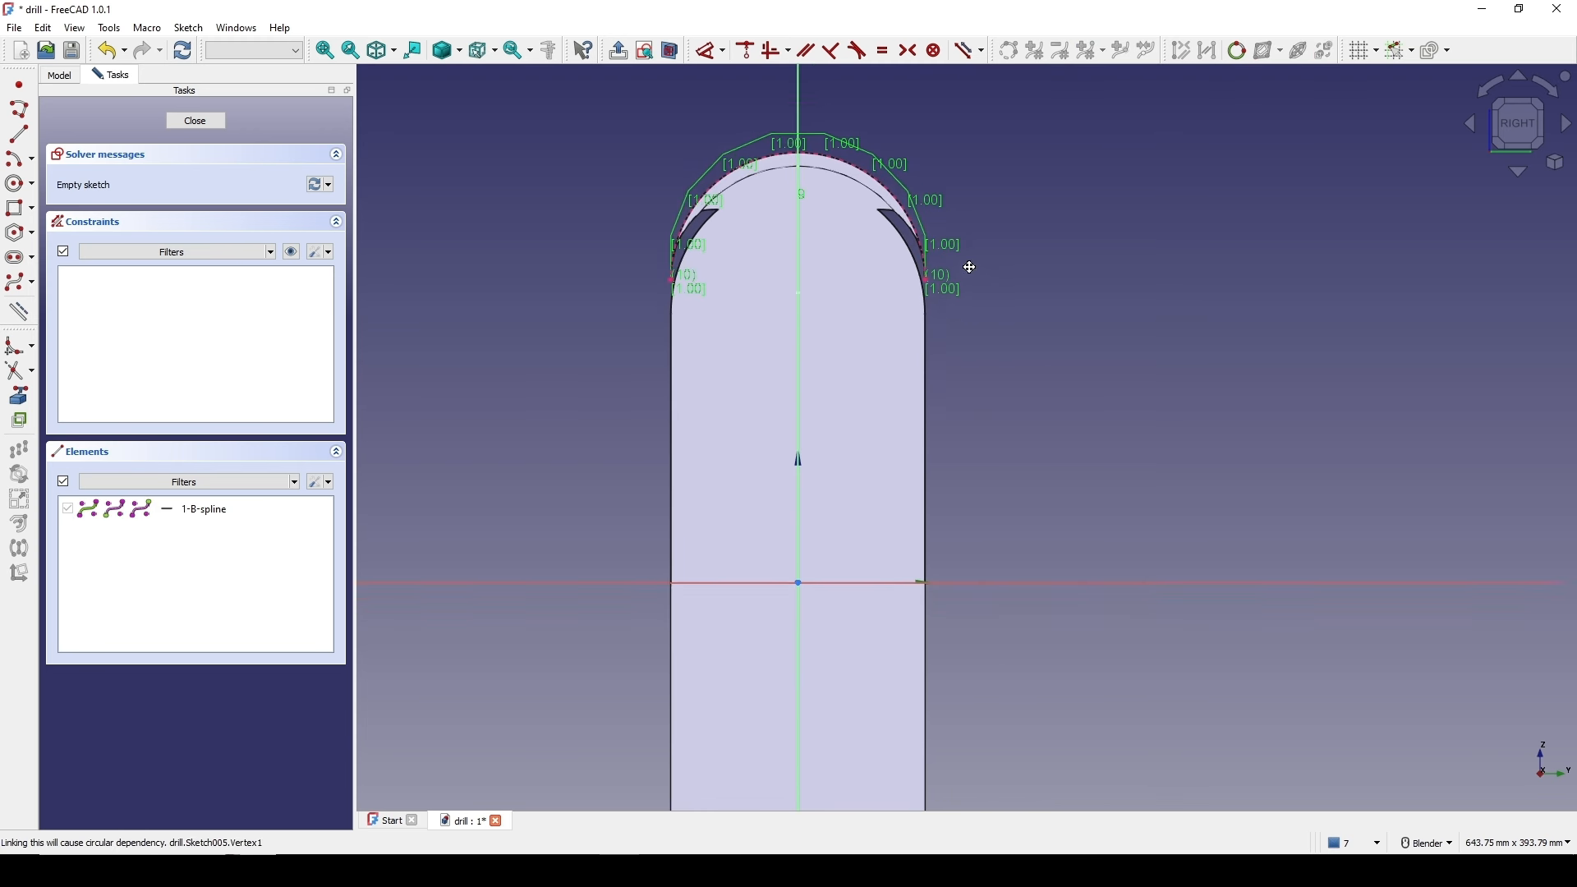
- Draw two three-point arcs running down and inward from the two ends of the arched external edge
click(33, 162)
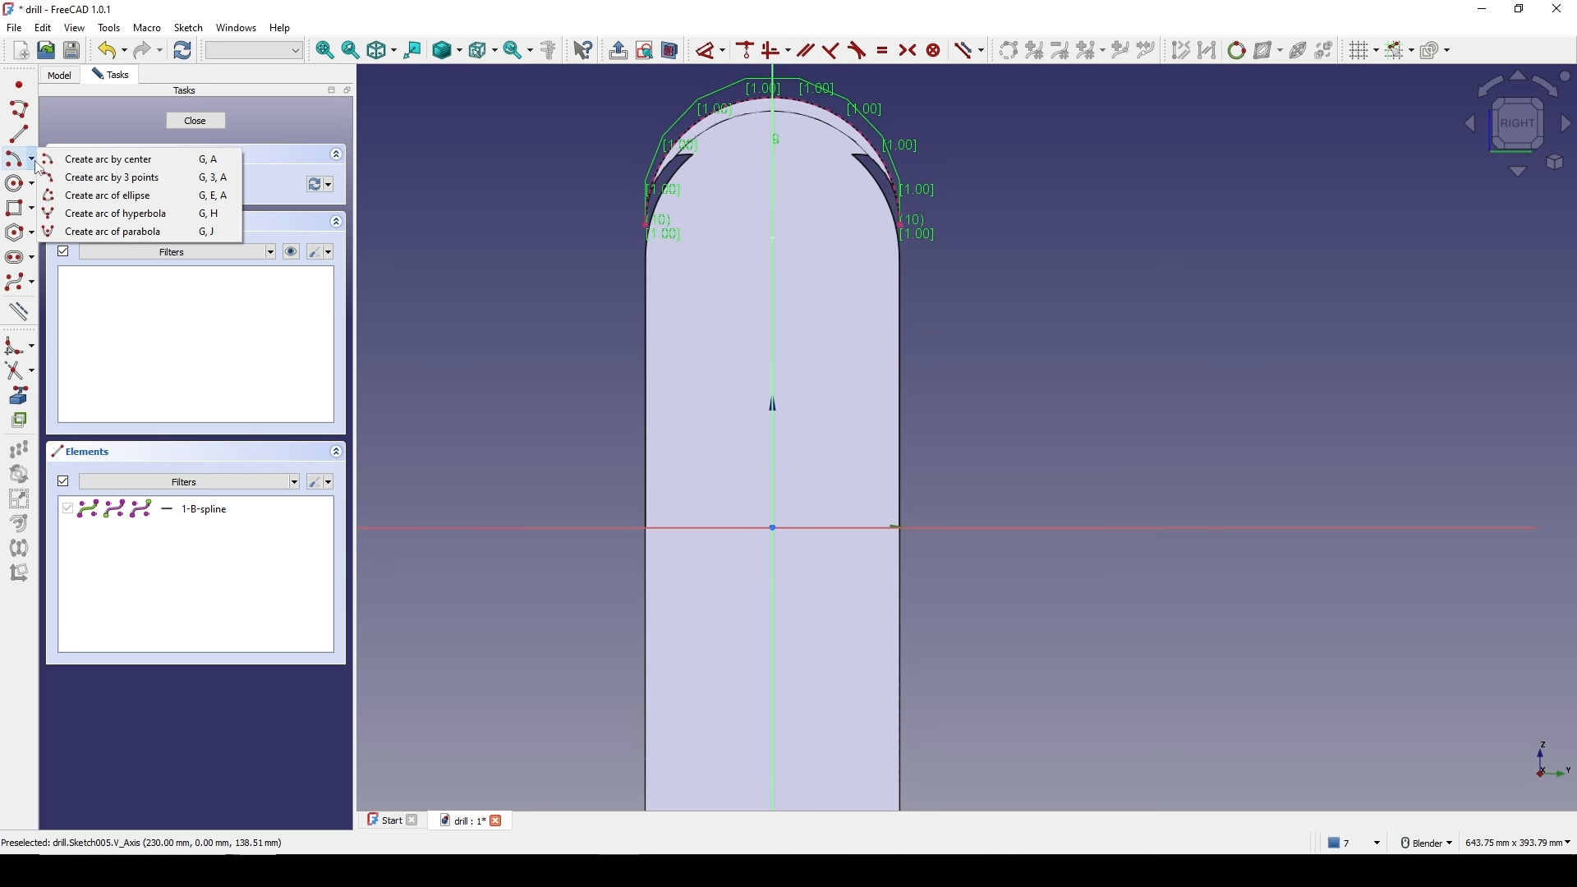
click(164, 179)
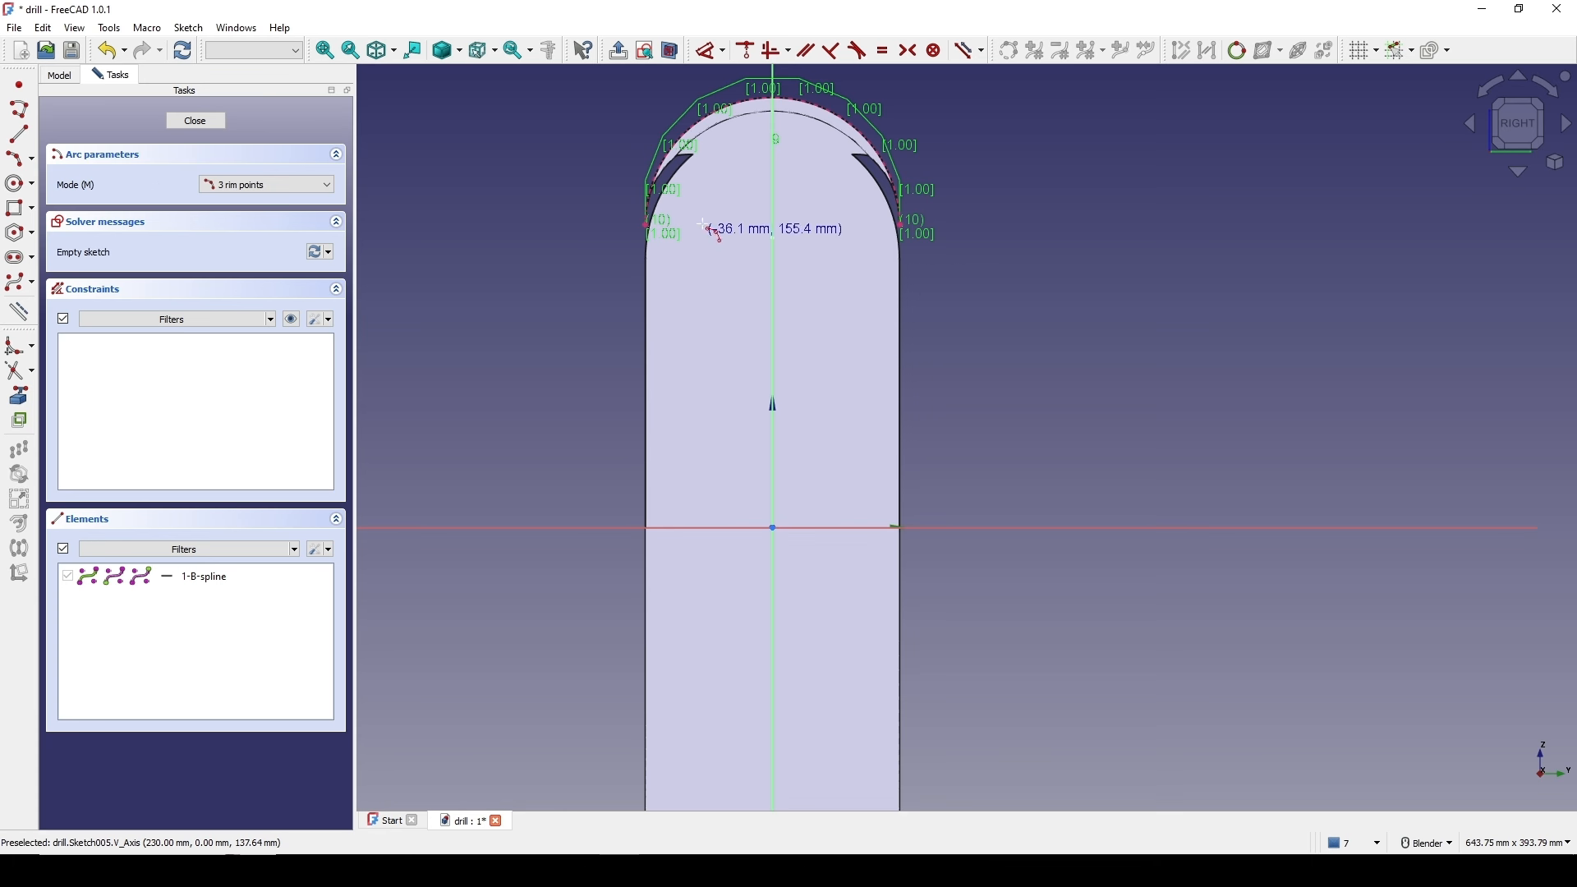
click(646, 225)
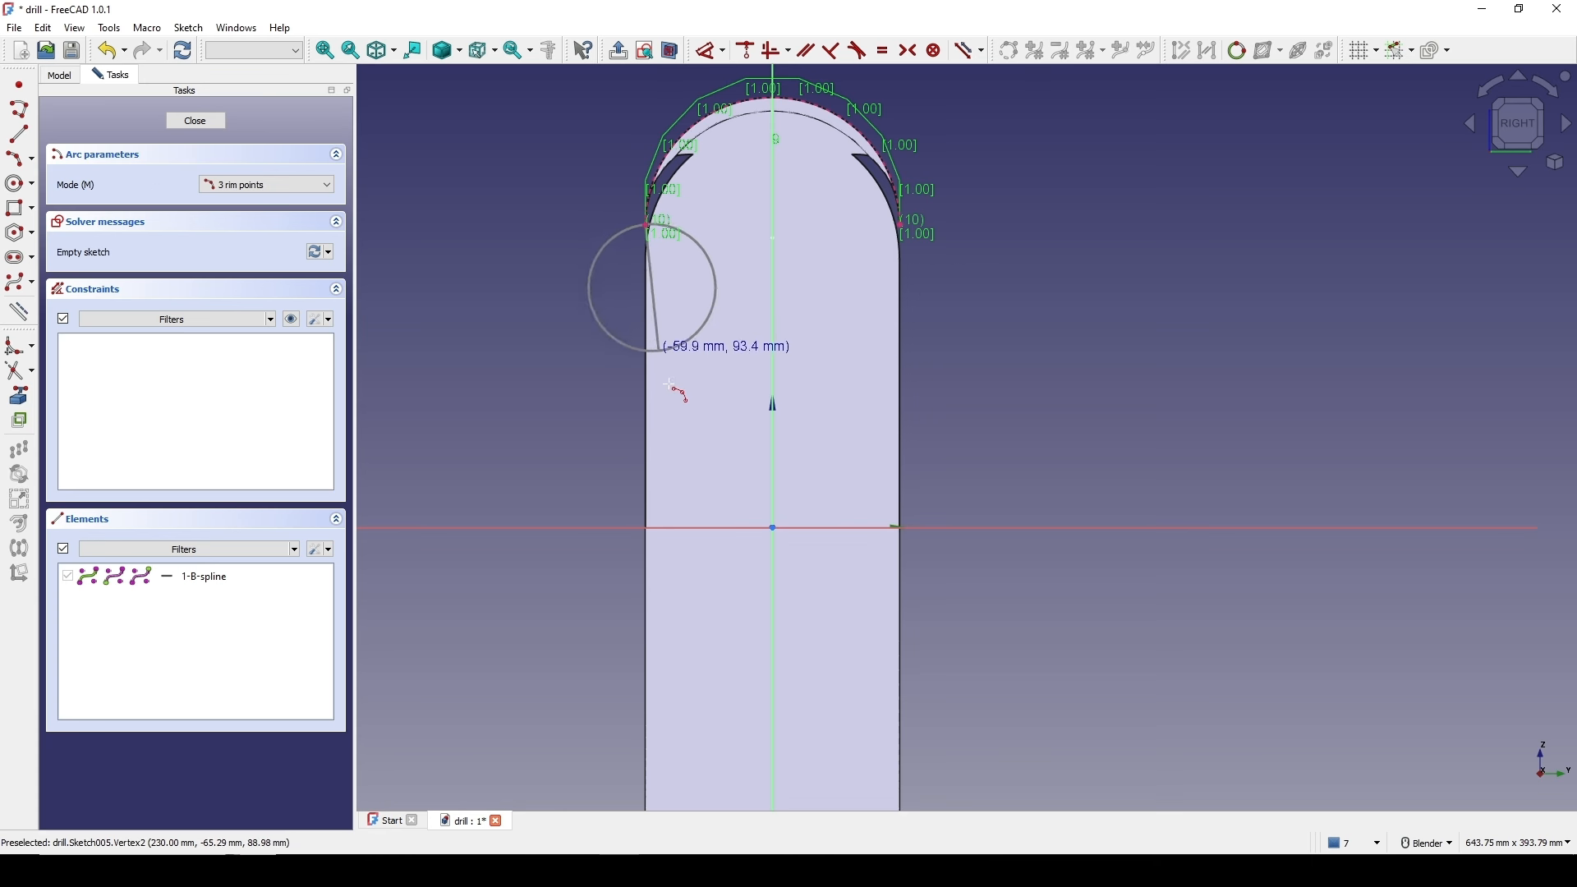
click(697, 474)
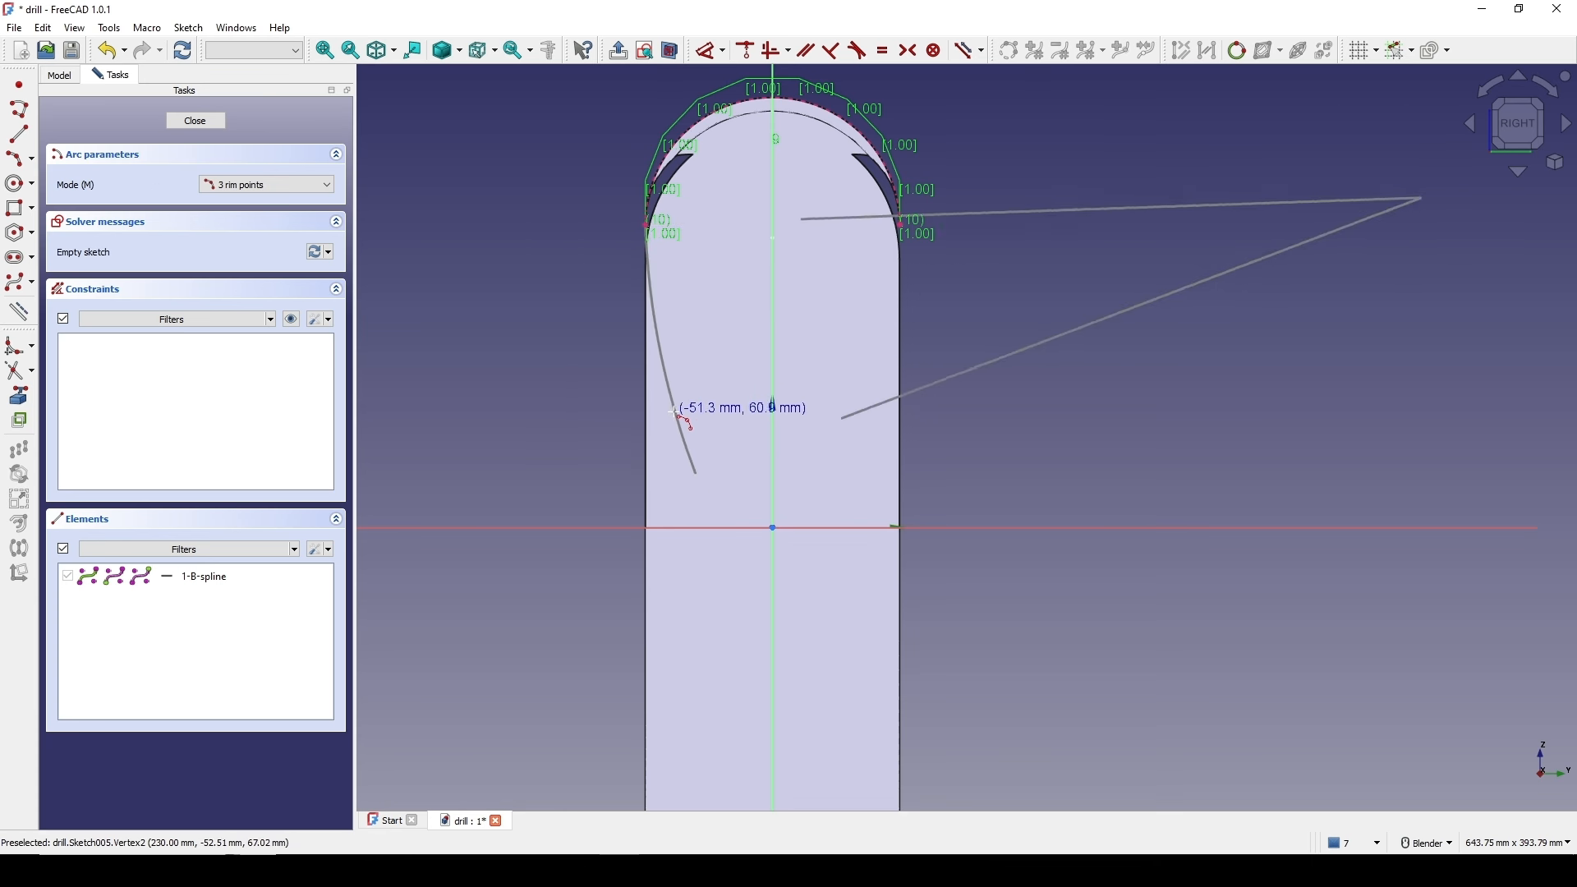
click(674, 407)
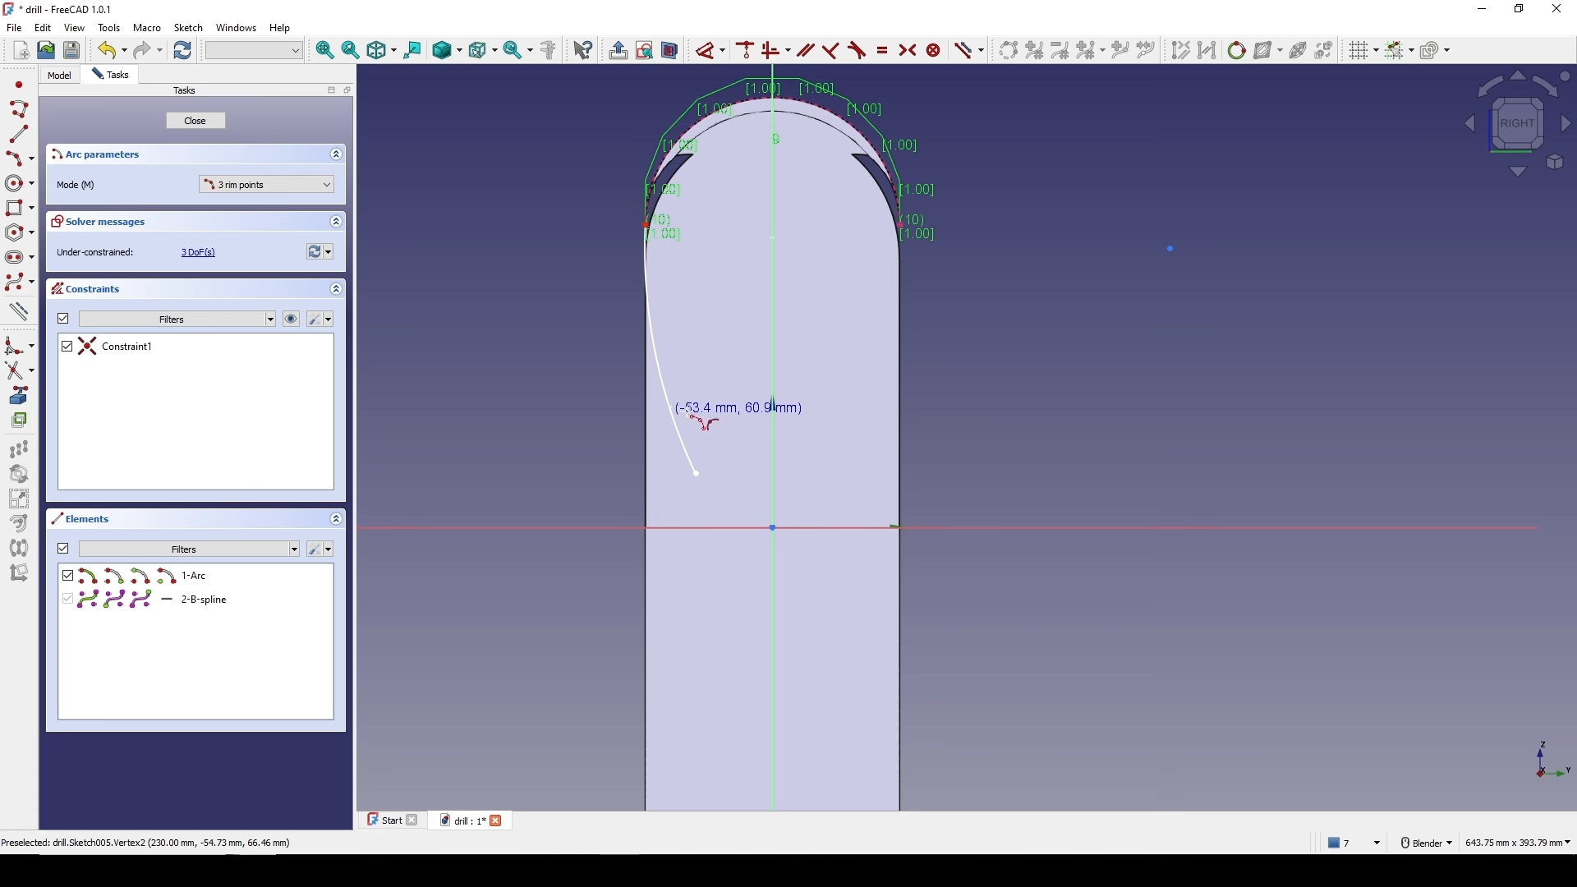
click(895, 226)
click(836, 468)
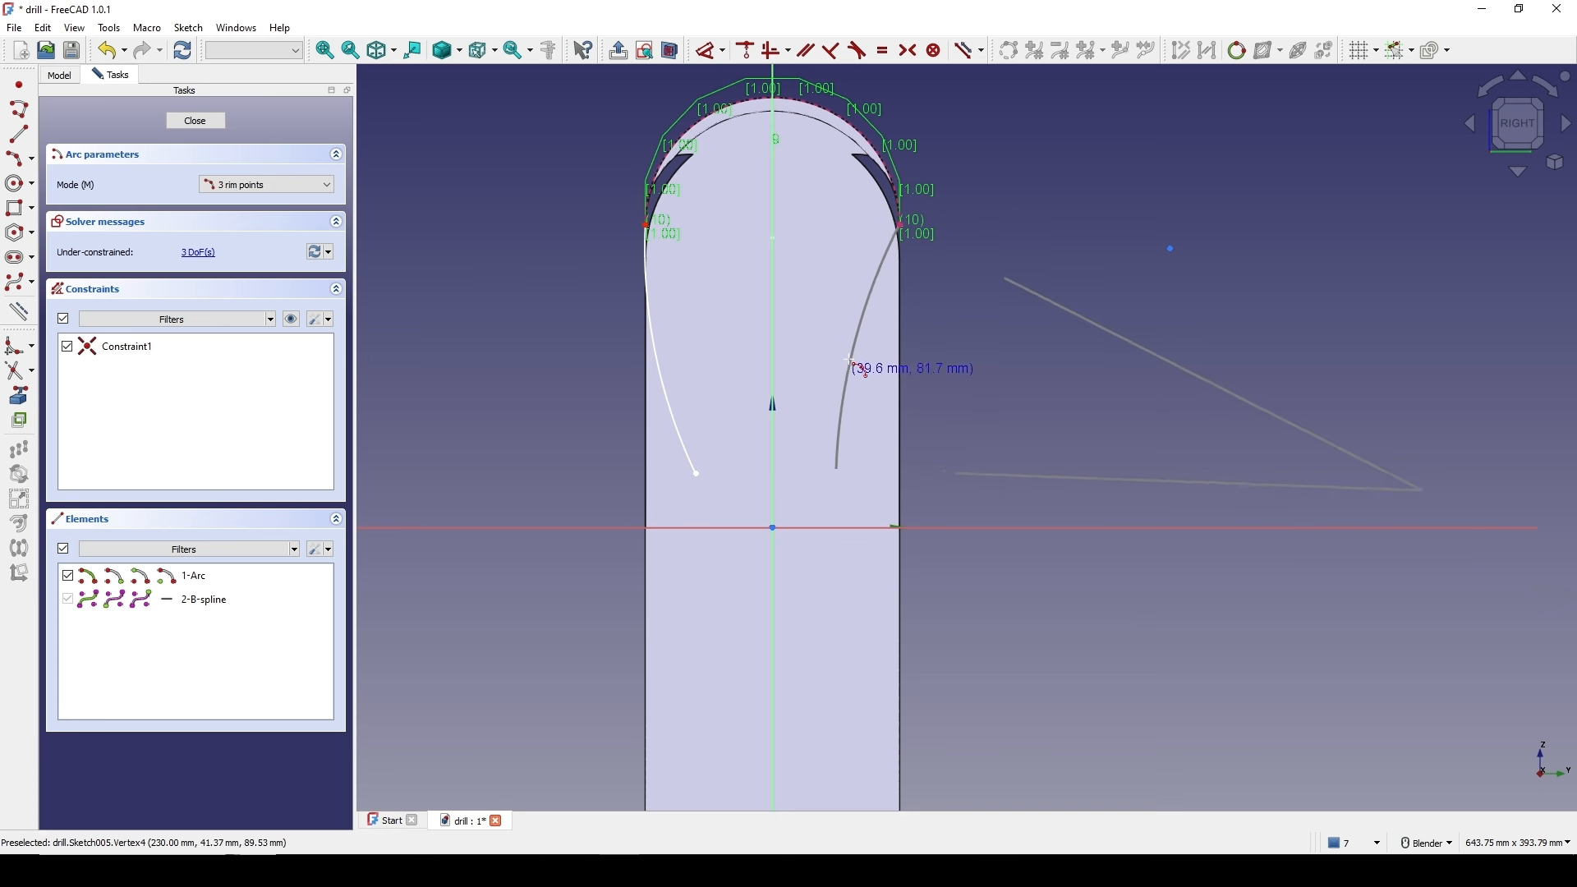
click(887, 343)
right_click(985, 306)
- Constrain the lower endpoints of the two arcs symmetric about the vertical axis
shift+middle_drag(811, 228, 795, 307)
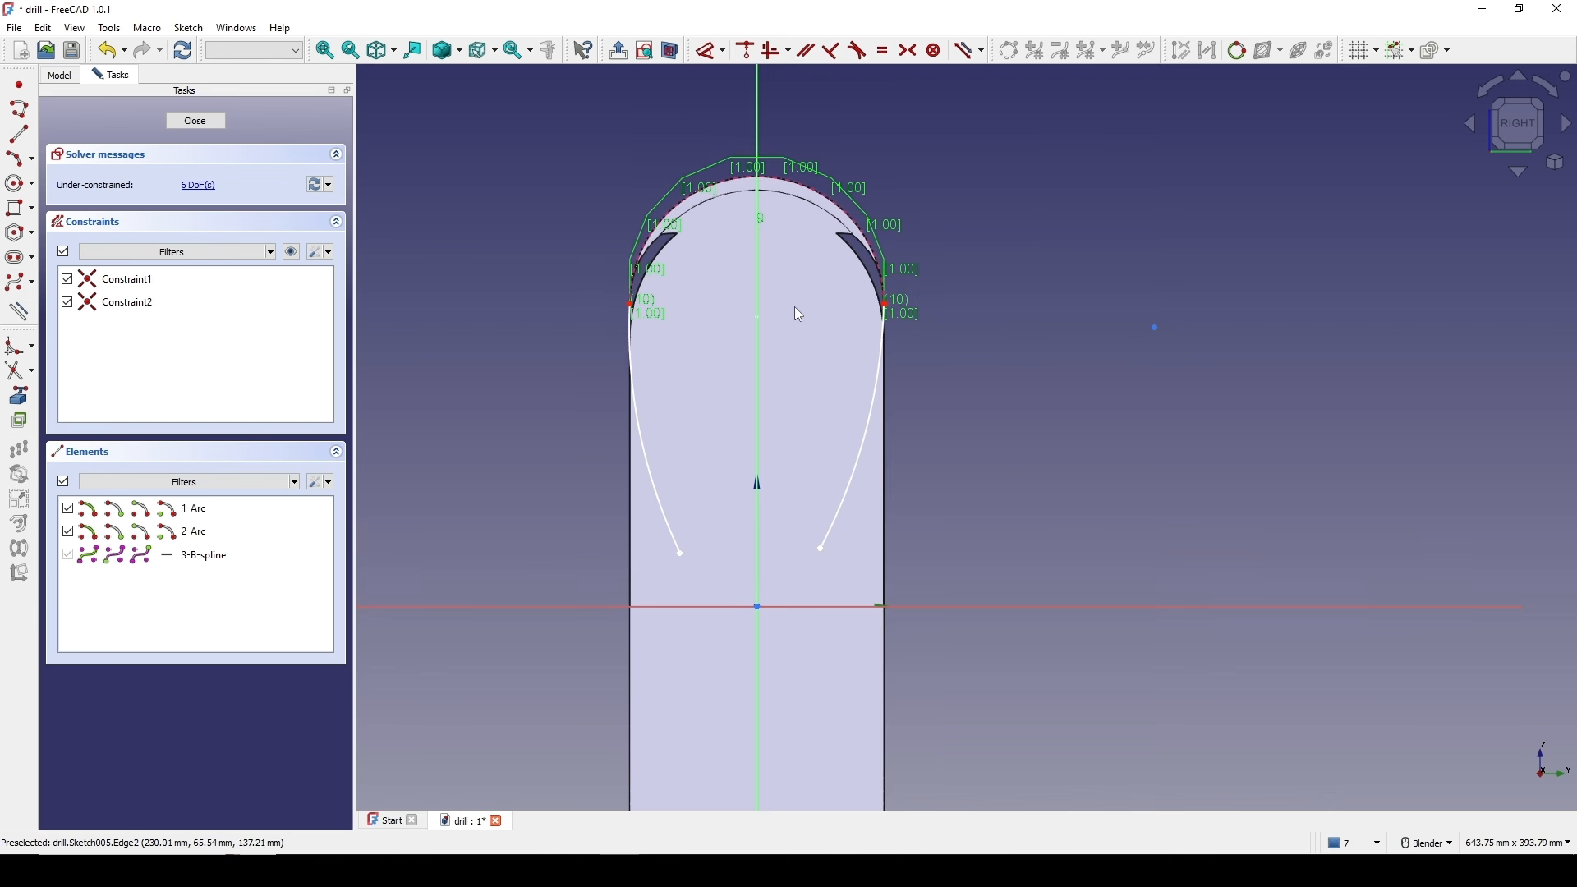
click(682, 550)
click(813, 549)
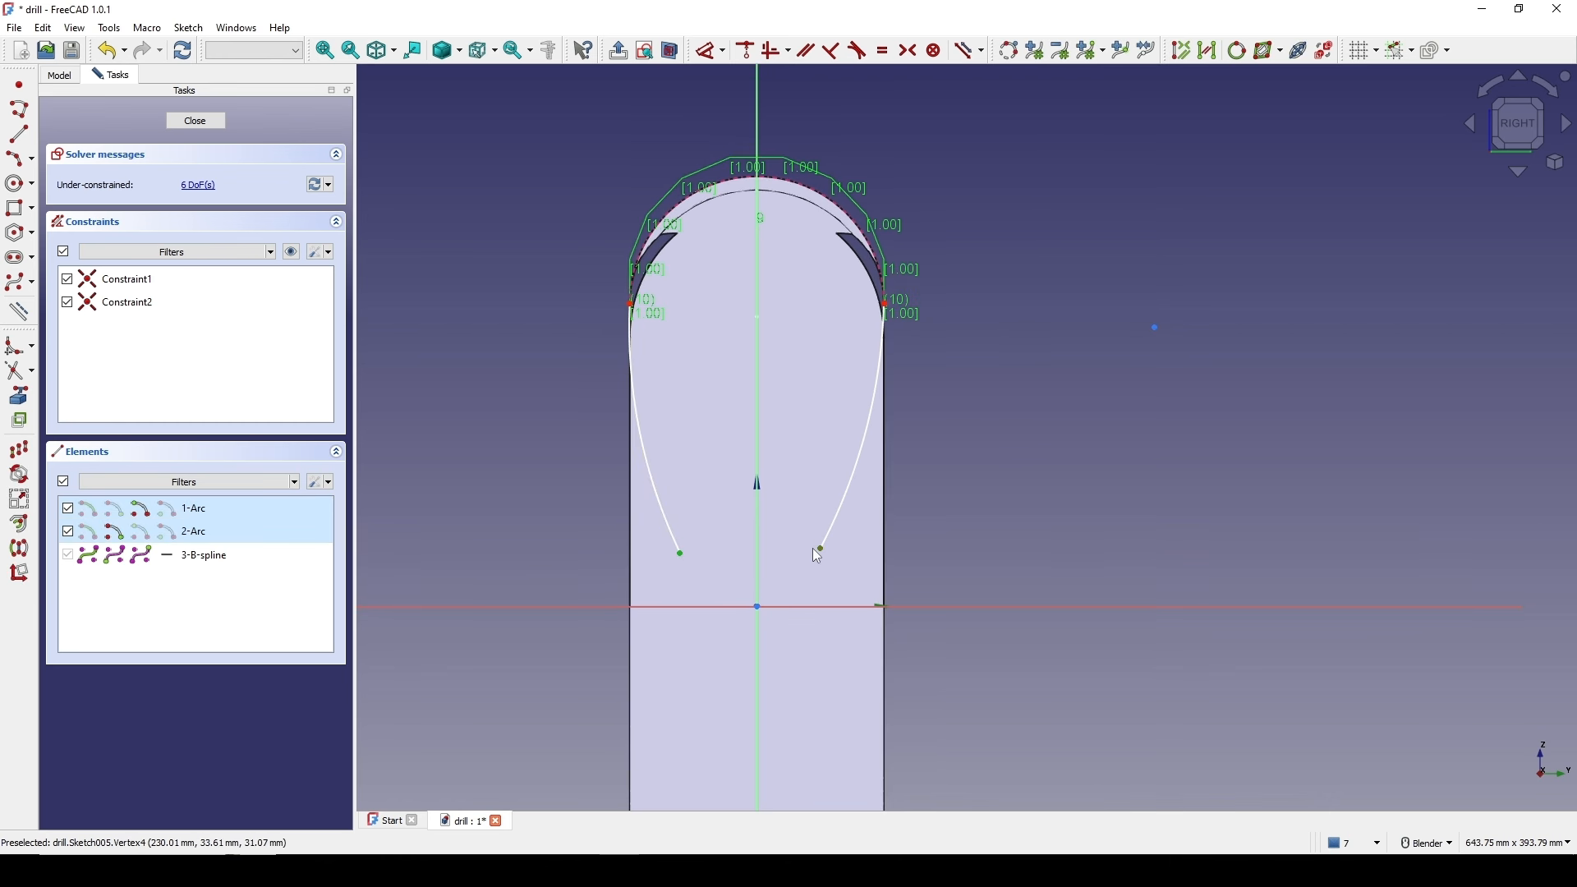
click(758, 567)
key(s)
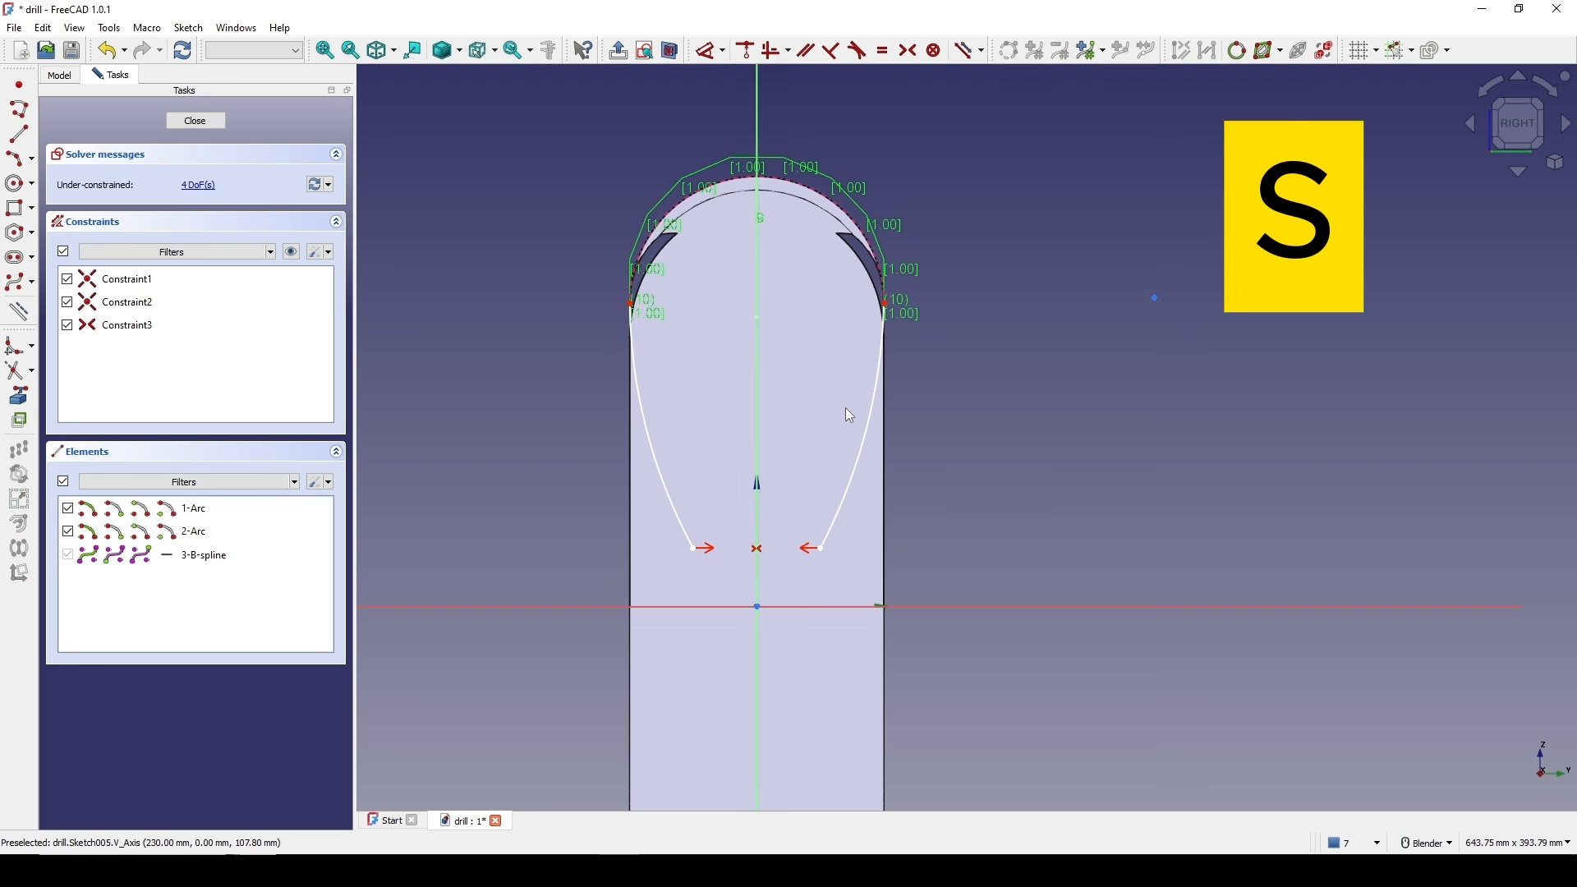
- Set the distance between the arcs' lower endpoints to 30 mm and move those endpoints above the horizontal axis
shift+middle_drag(775, 540, 777, 444)
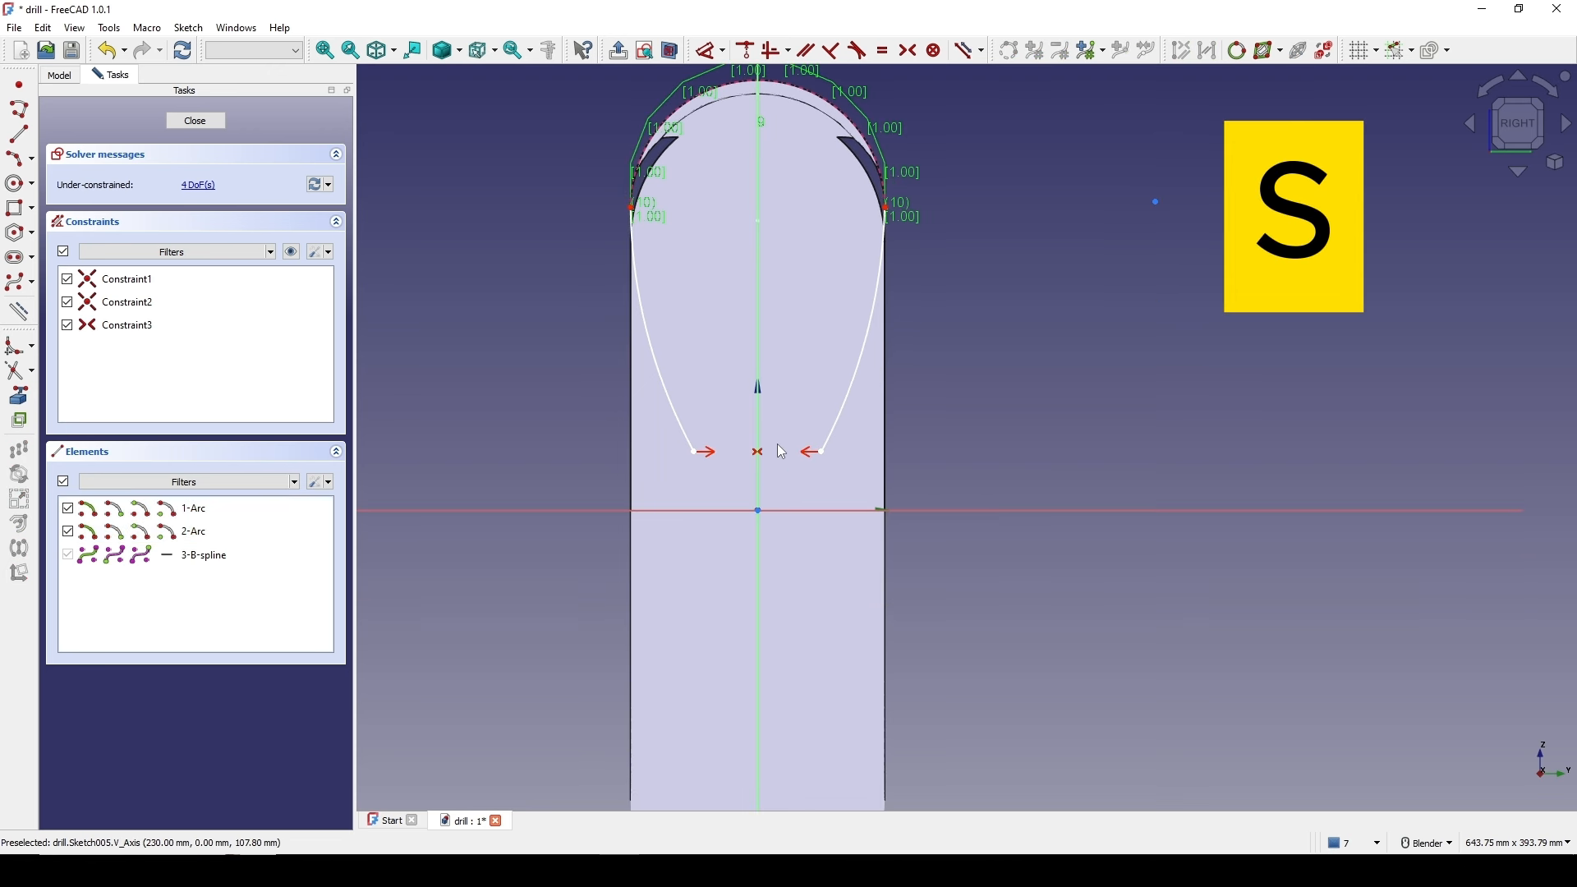
click(692, 451)
click(822, 452)
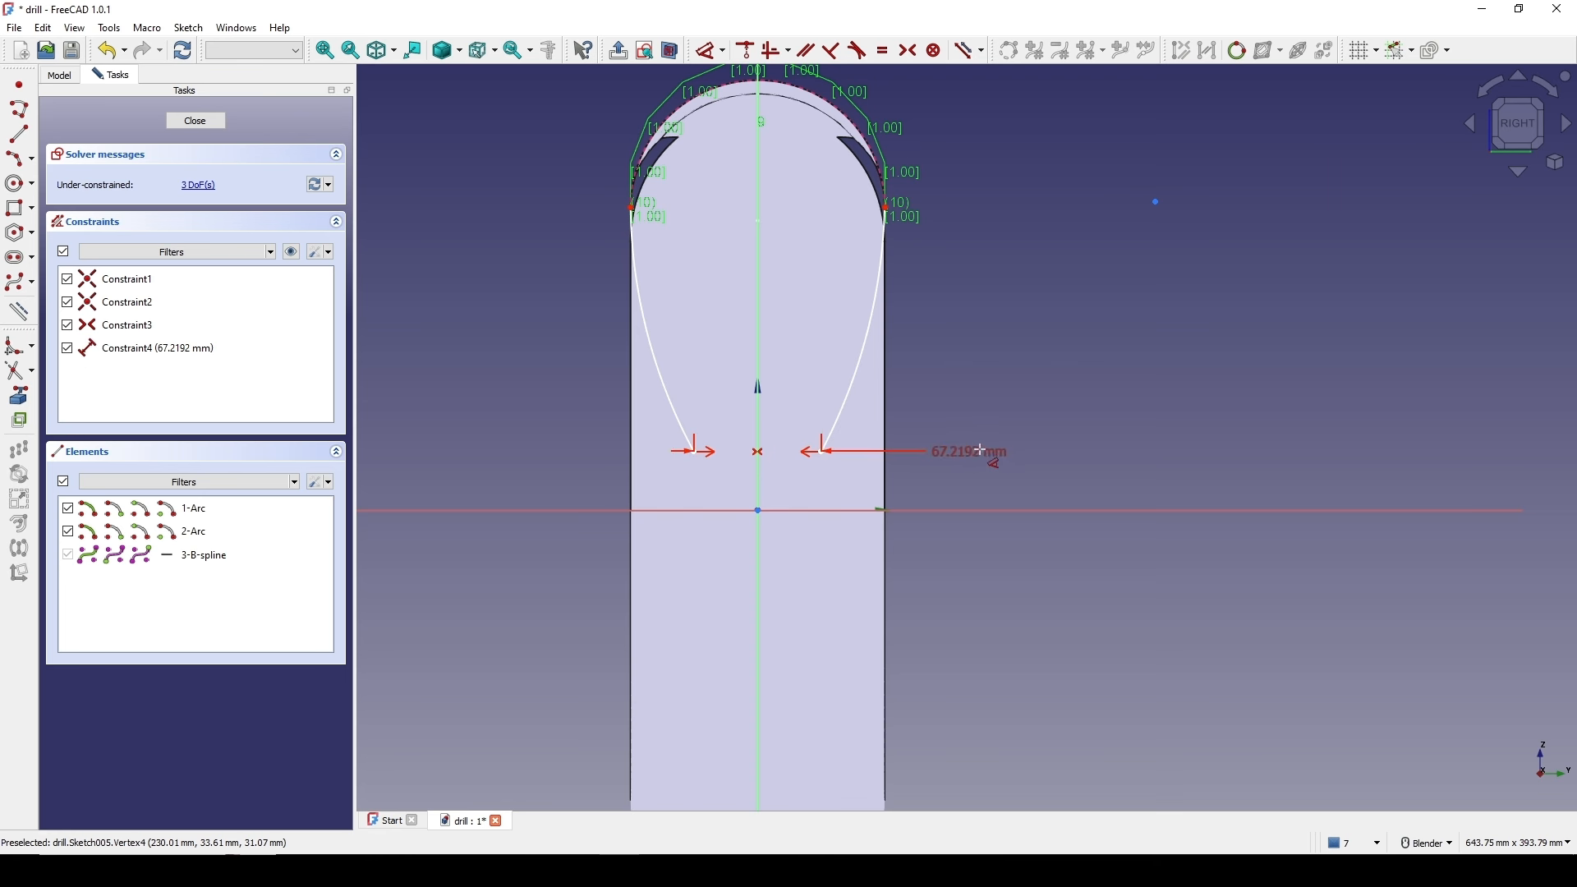
click(992, 462)
text(3)
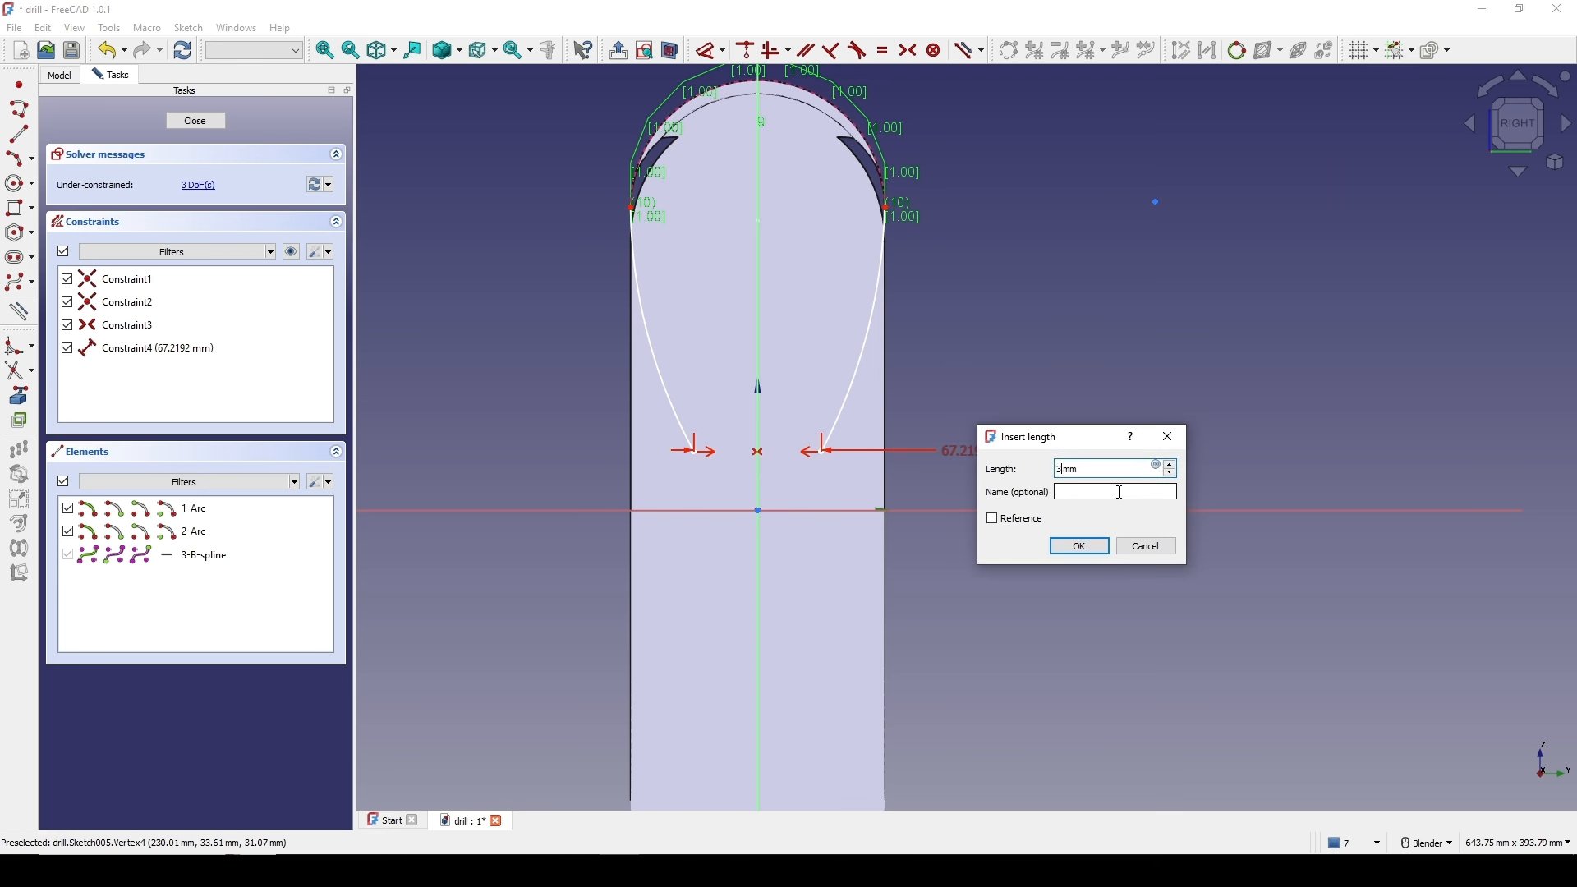
text(0)
key(Return)
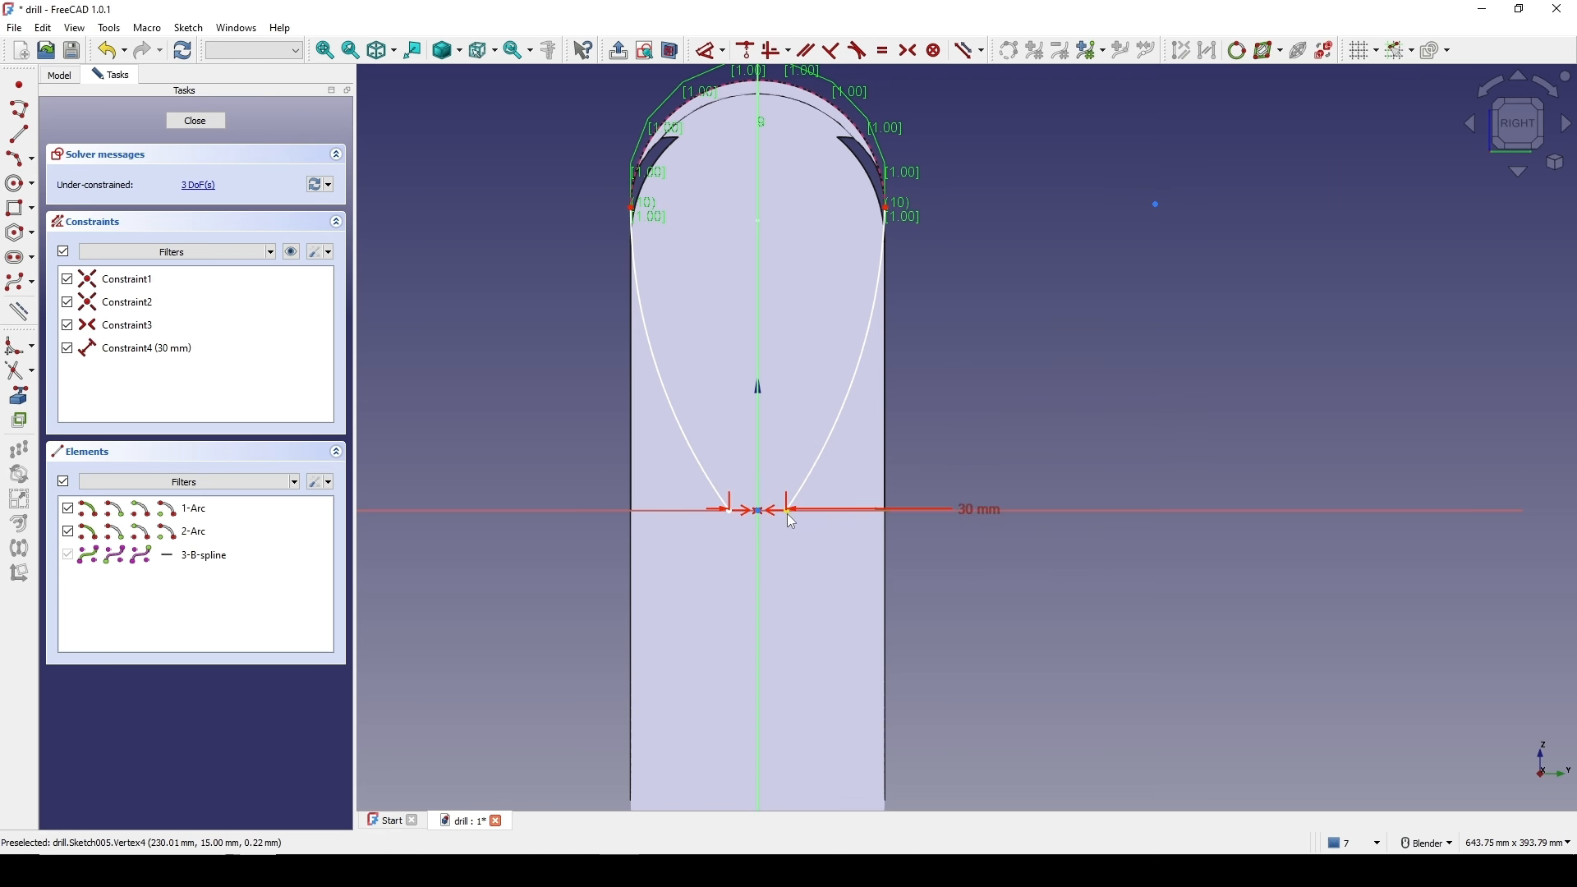
drag(786, 512, 809, 454)
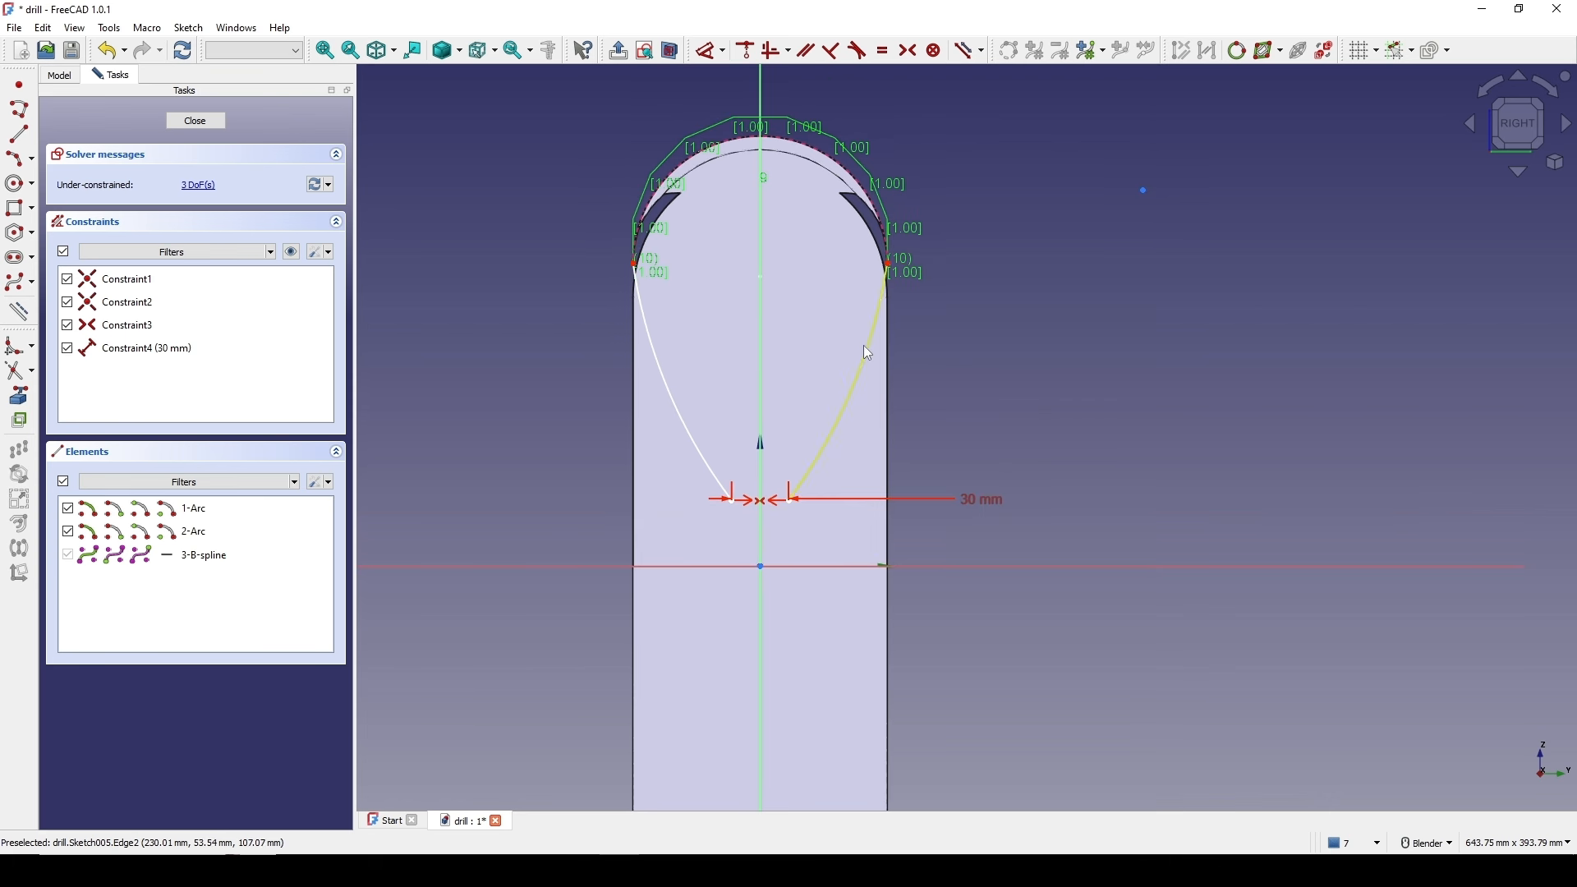
- Make both arcs tangent to the arched external edge and raise their lower endpoints to about 42 mm above the horizontal axis
click(662, 396)
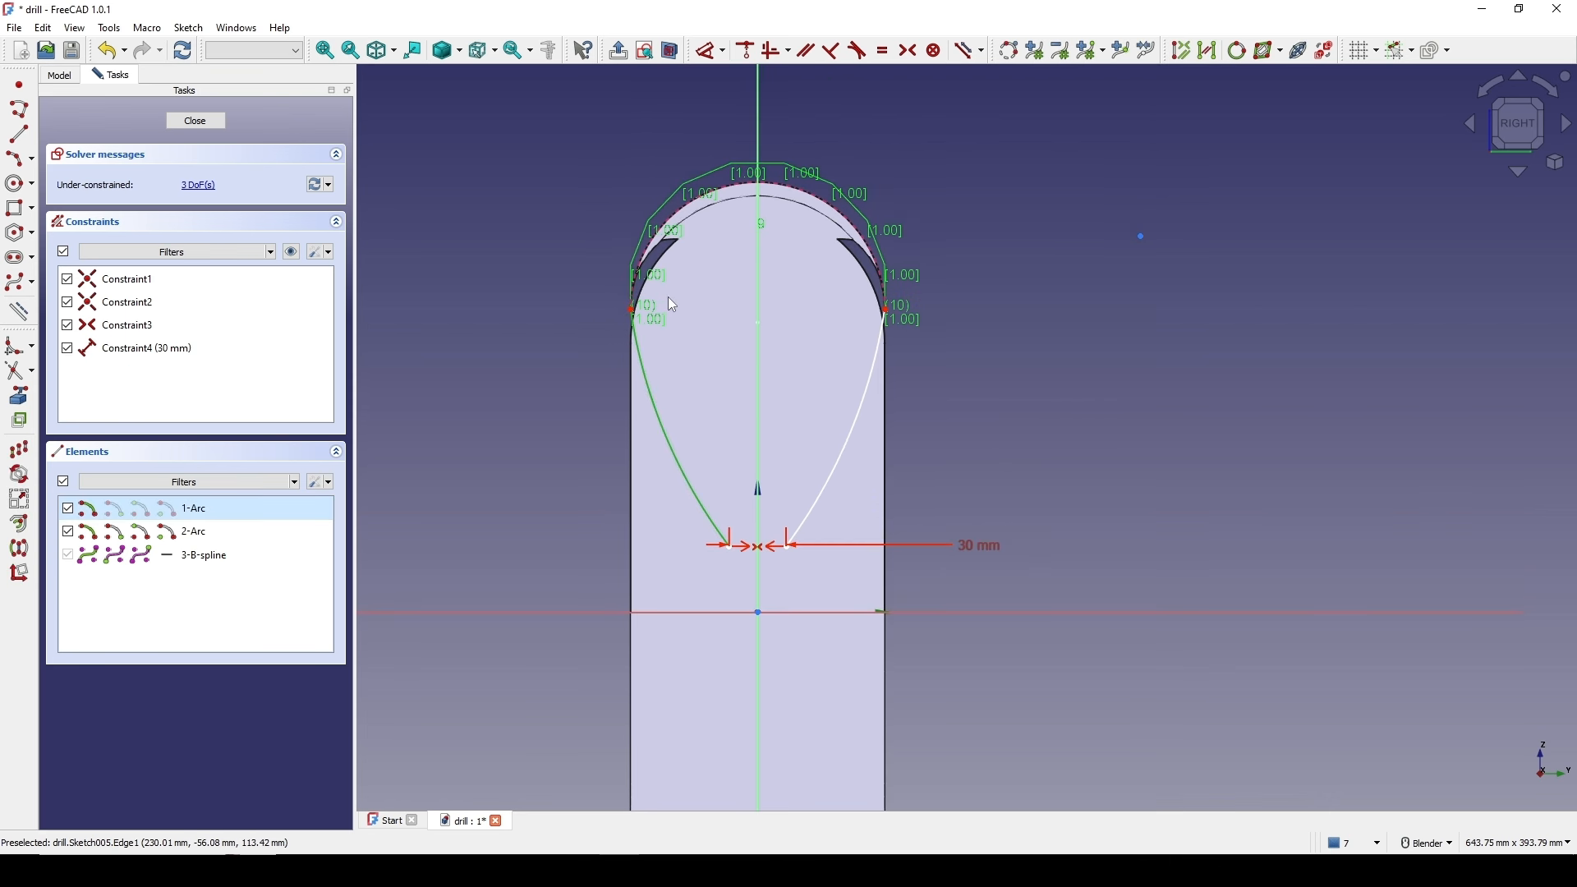
click(647, 244)
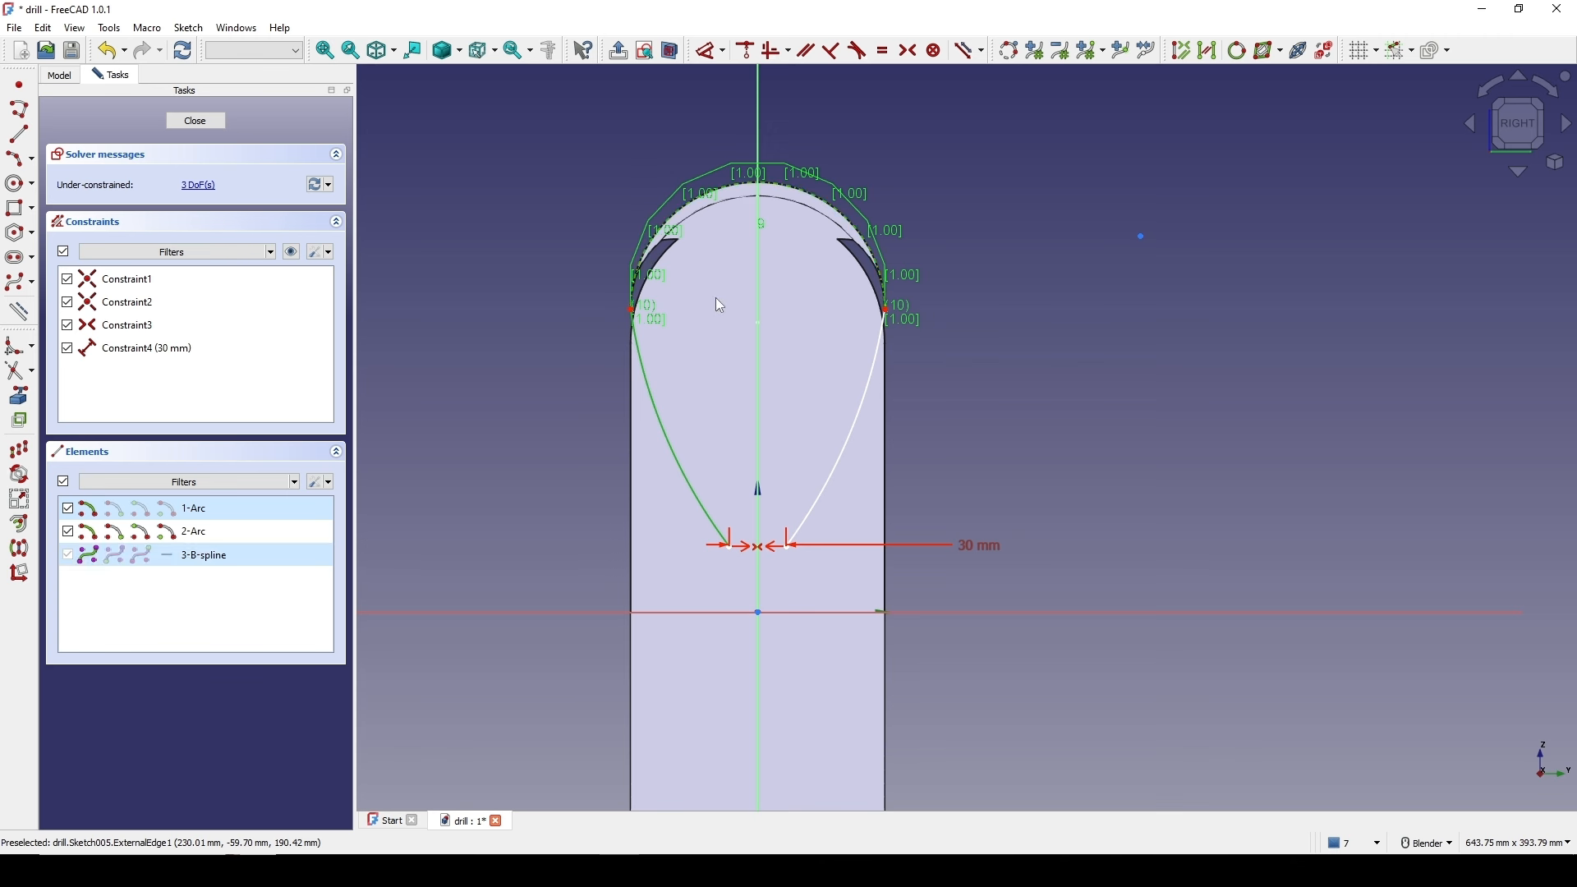
key(t)
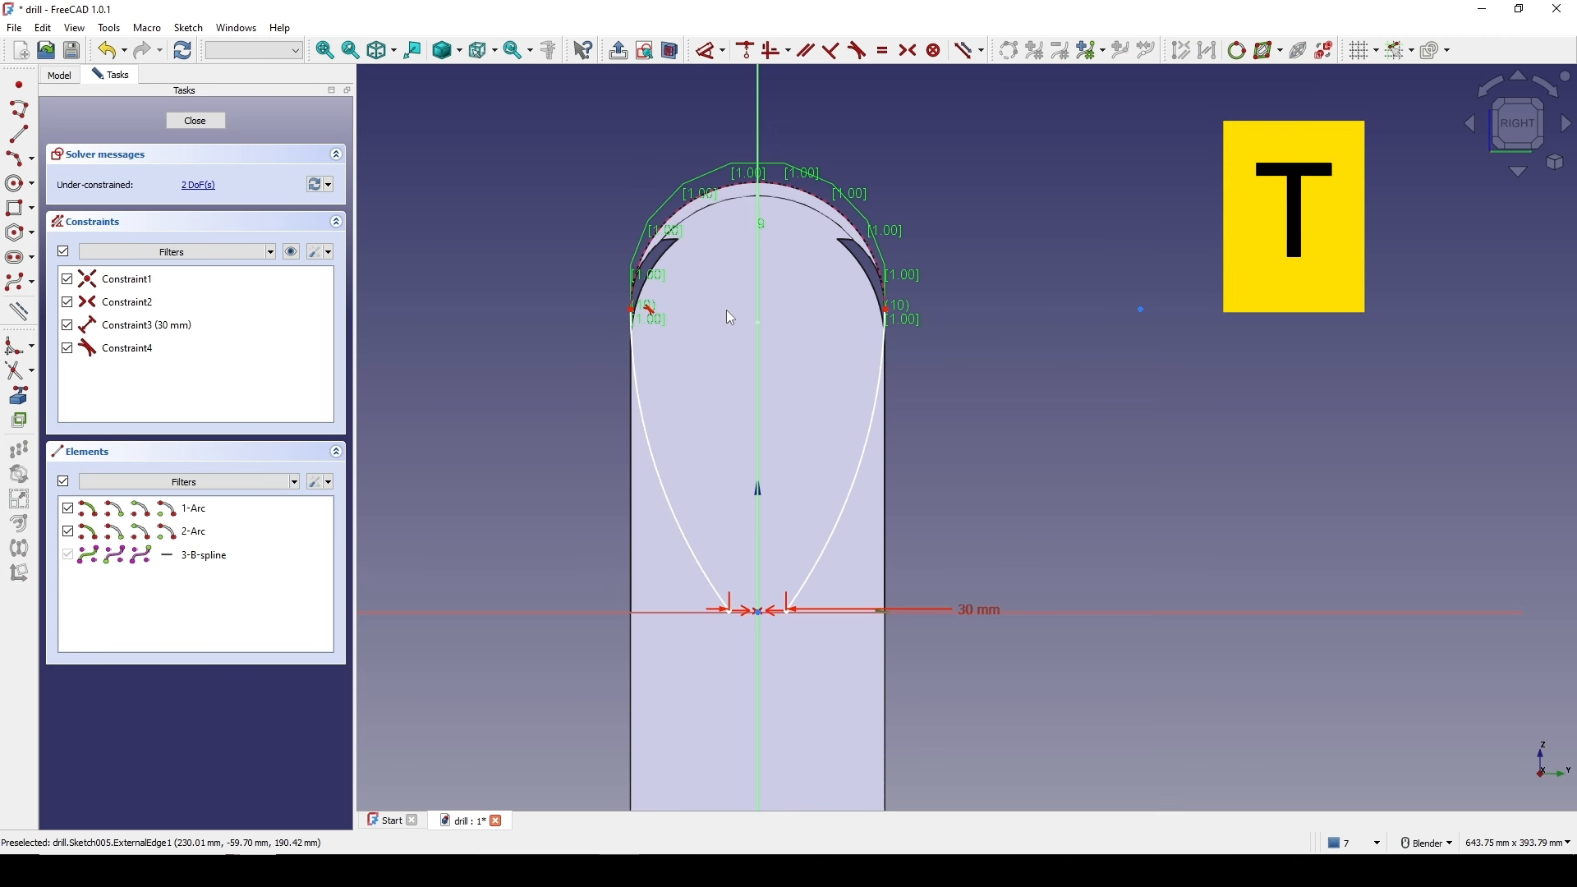
click(882, 377)
click(879, 273)
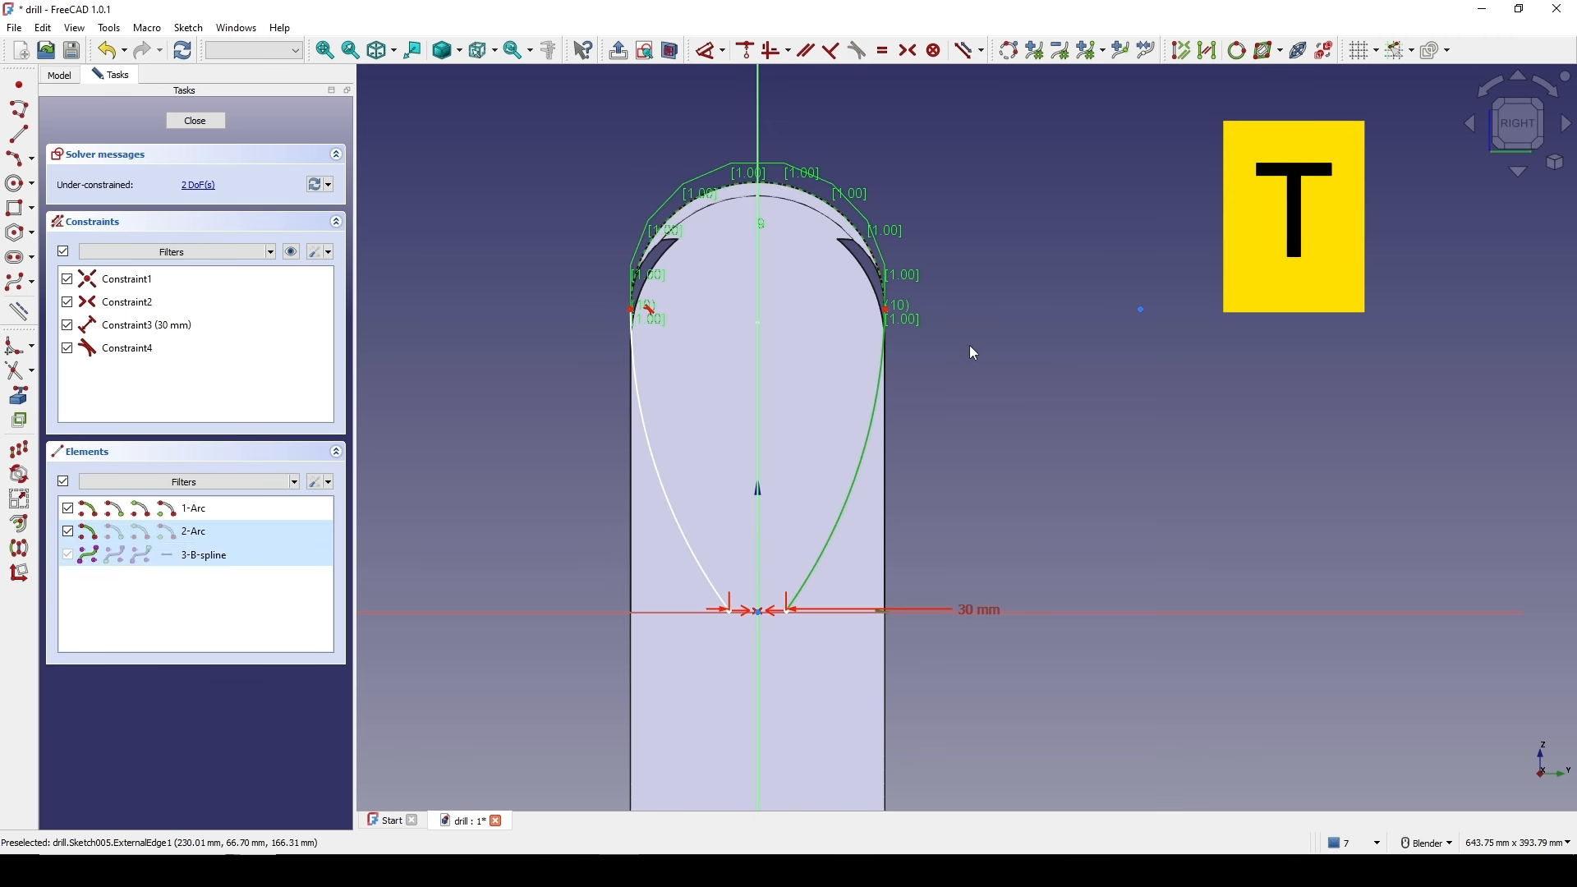
key(t)
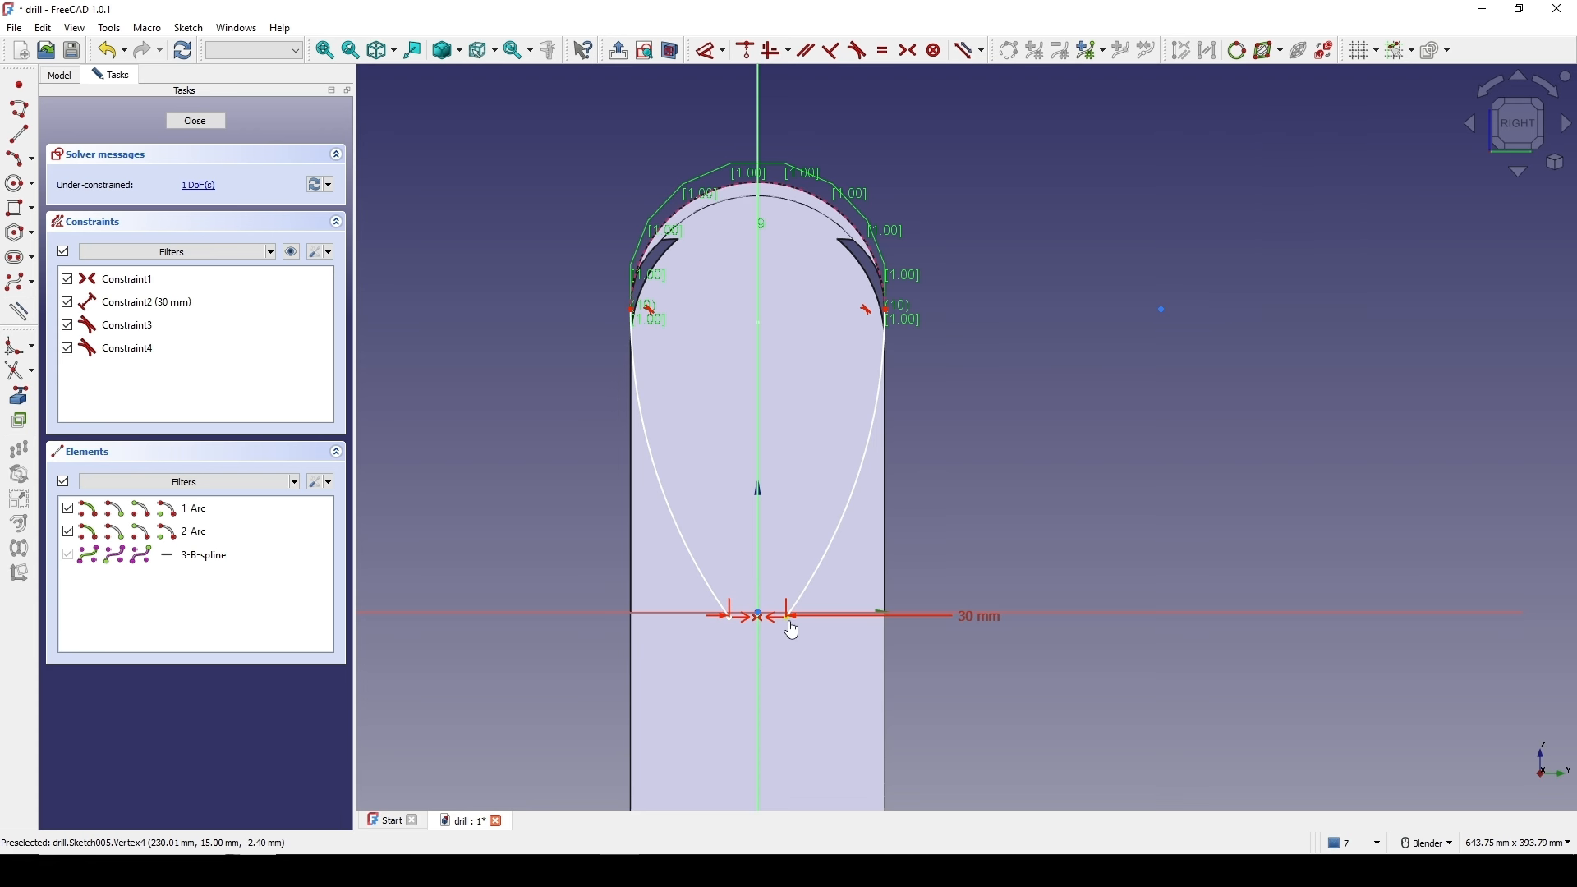
drag(789, 620, 818, 543)
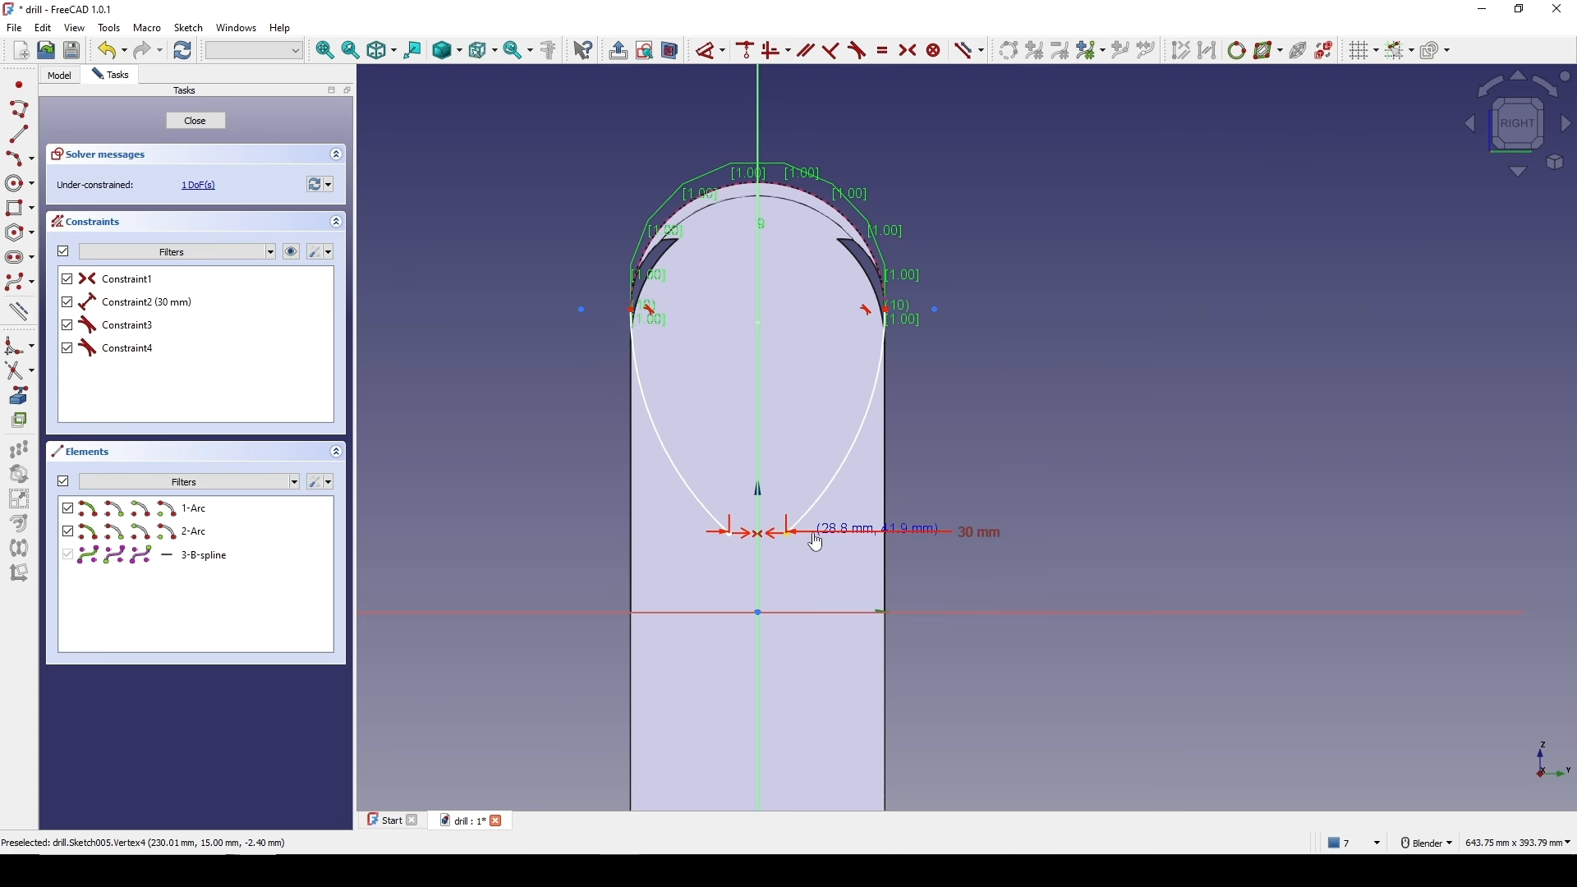
- Close the sketch and compare the arcs' lower ends with the reference drill's chuck-side edge in the front view
shift+middle_drag(889, 499, 915, 407)
click(212, 124)
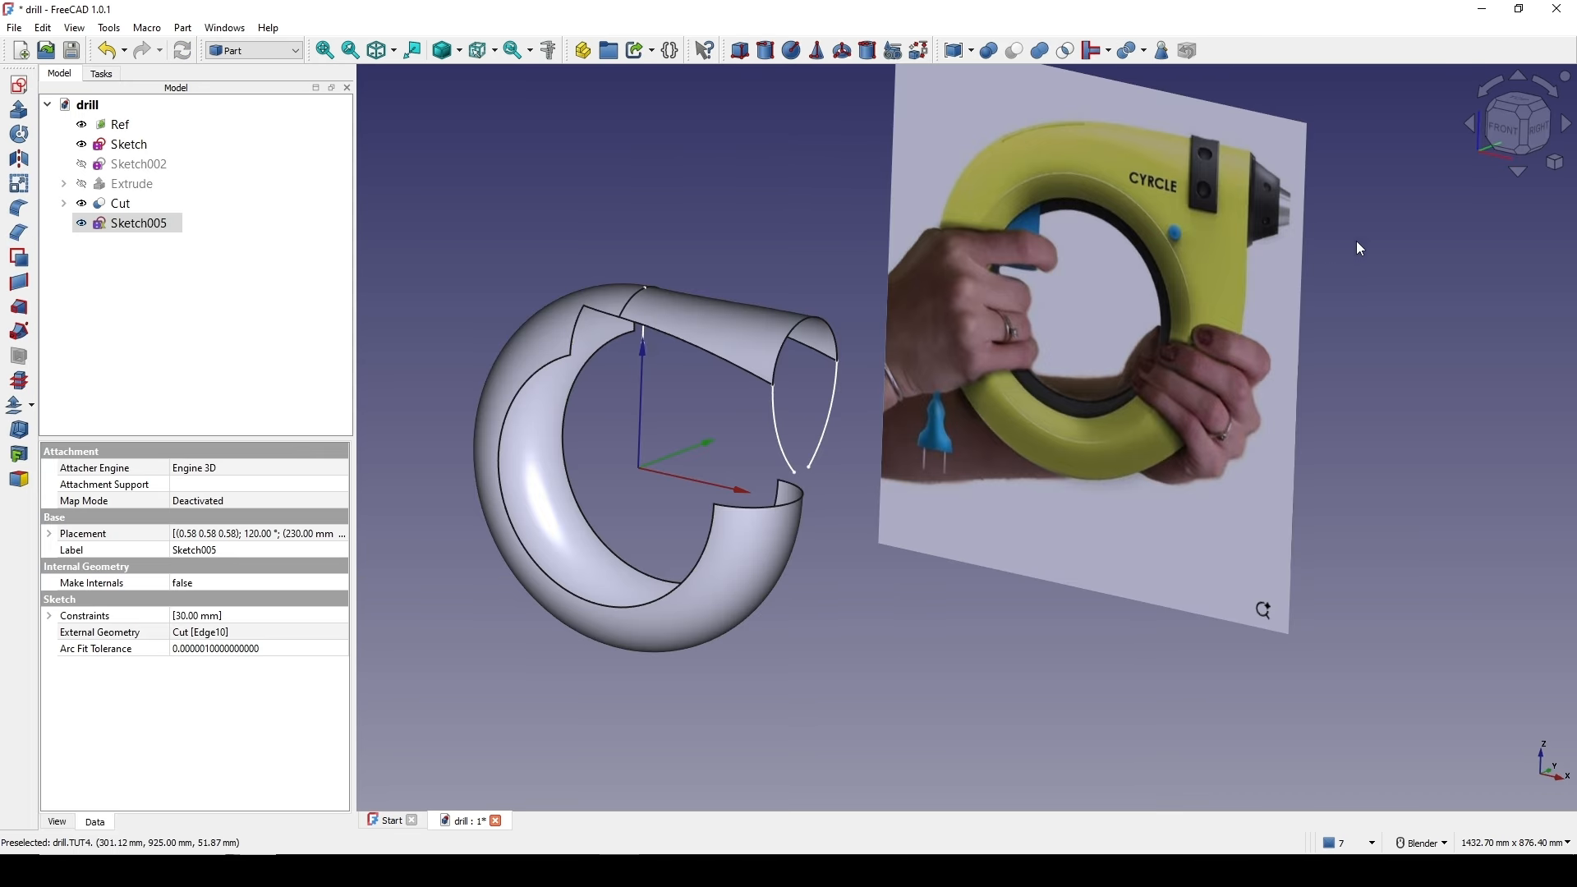
click(1499, 131)
scroll(961, 440, up, 5)
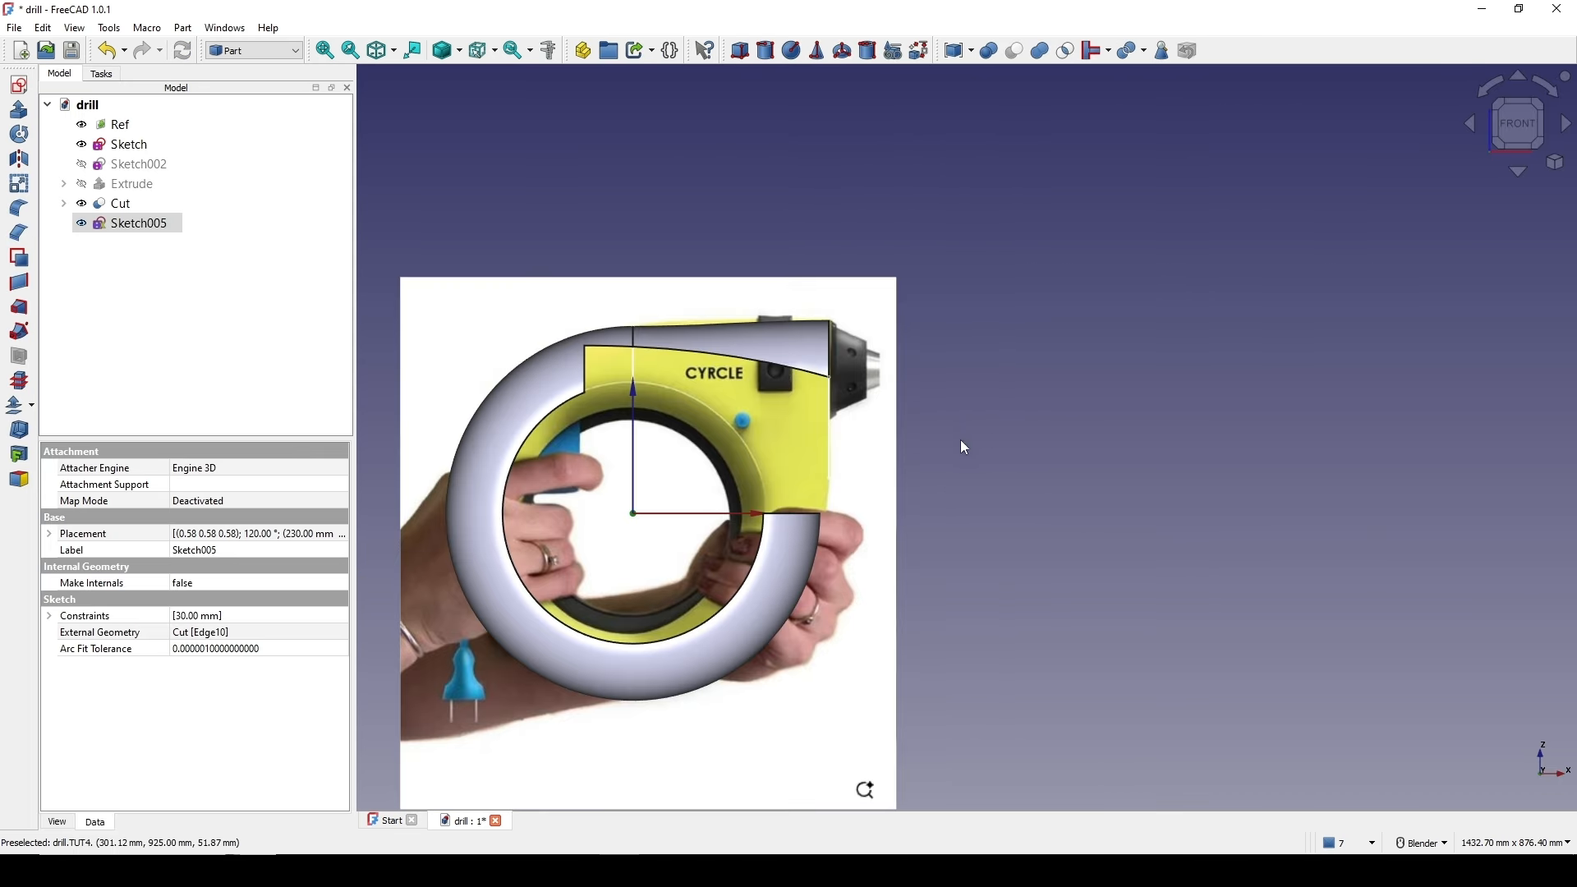
key(Print)
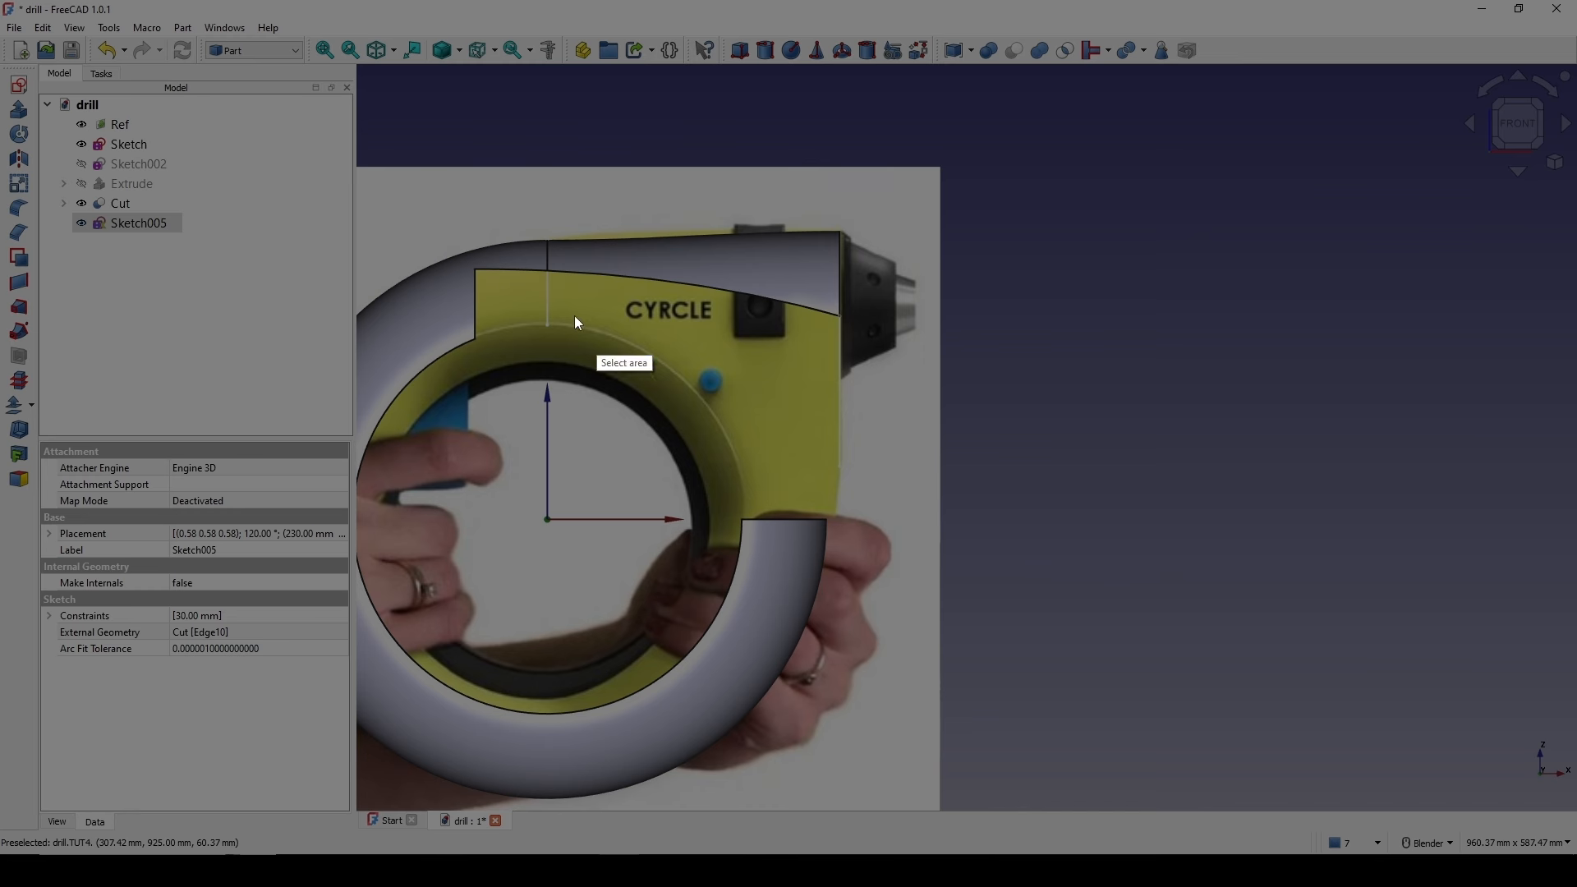
drag(483, 150, 1078, 654)
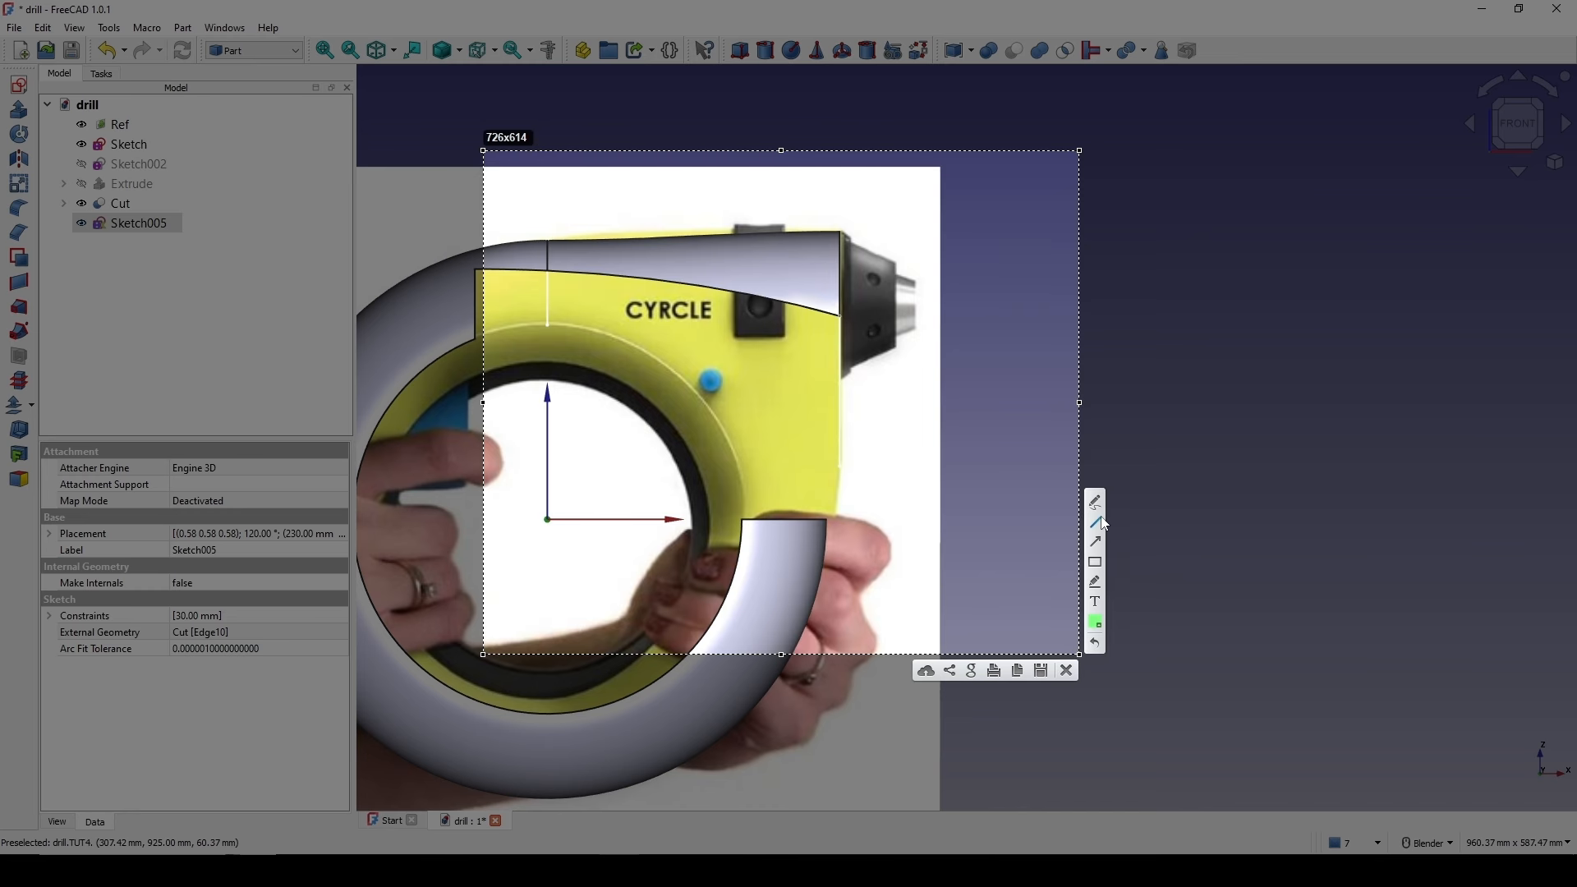
click(1065, 670)
scroll(962, 490, up, 4)
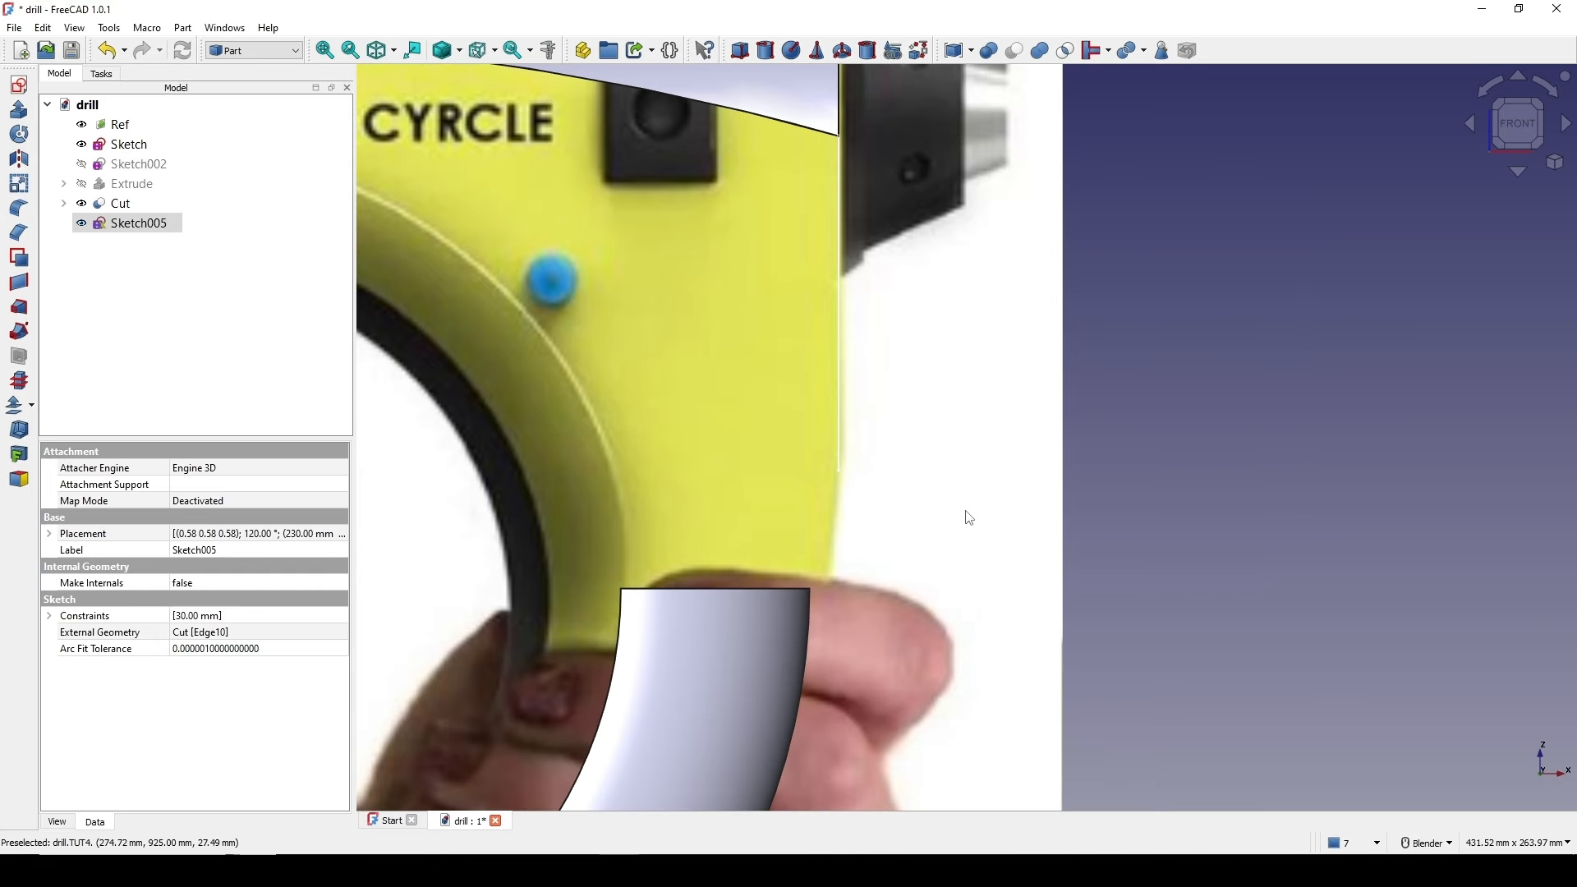
scroll(968, 517, down, 5)
- Capture a screen region around the reference drill, mark the chuck-side edge just below the arcs' lower ends, and discard the capture
key(Print)
drag(503, 266, 1272, 752)
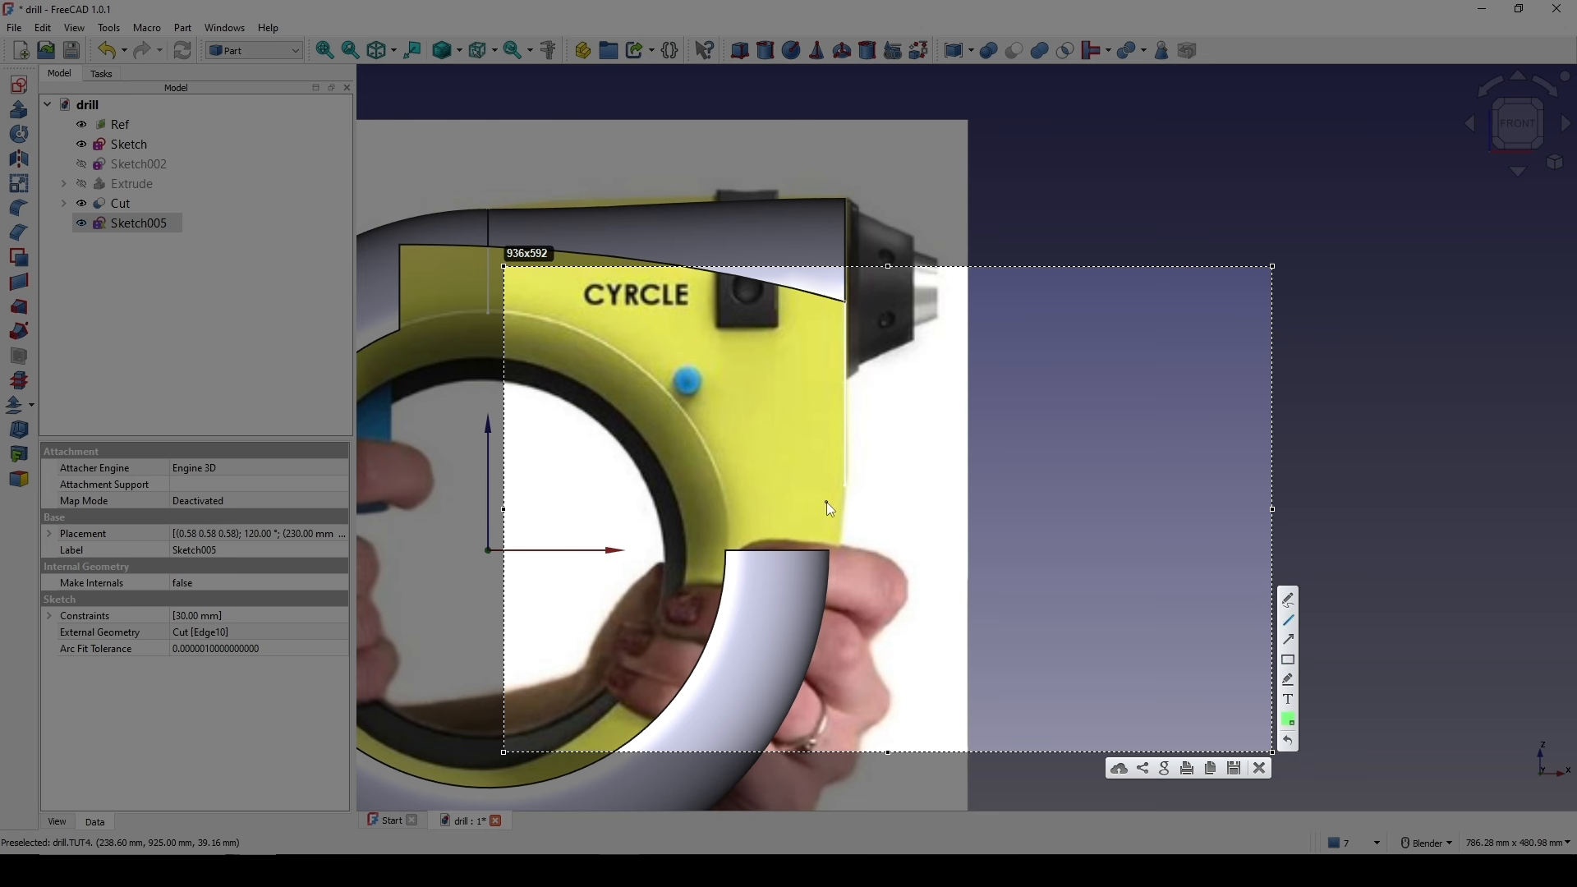
drag(826, 504, 834, 497)
key(Escape)
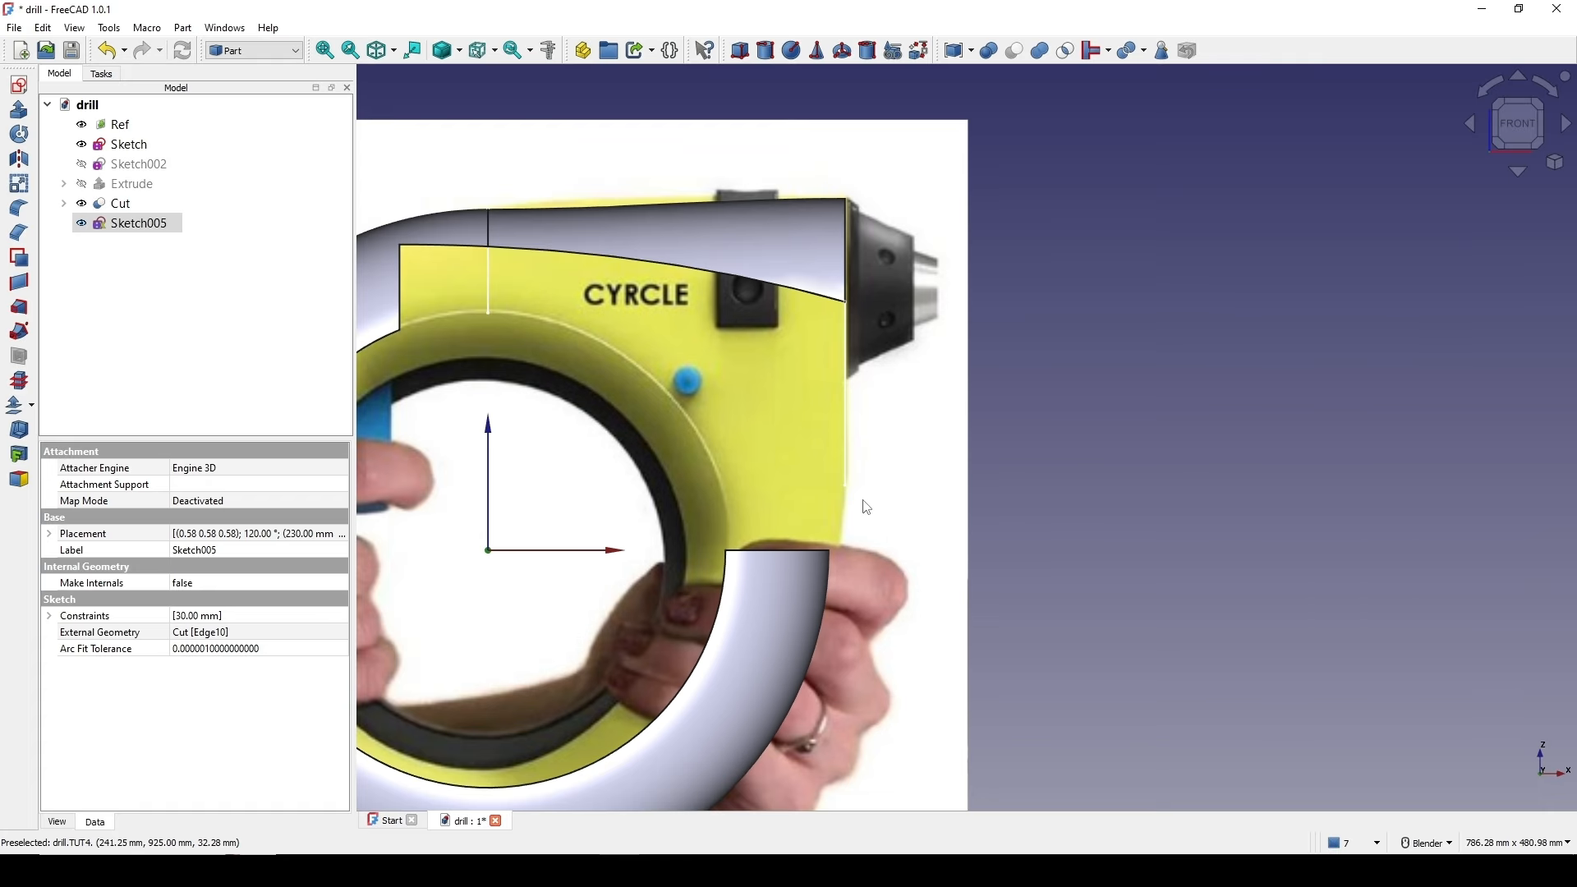
- Examine in close-up where the reference body's chuck-side edge bends inward relative to the arcs' lower ends
scroll(865, 507, up, 1)
shift+middle_drag(872, 505, 884, 532)
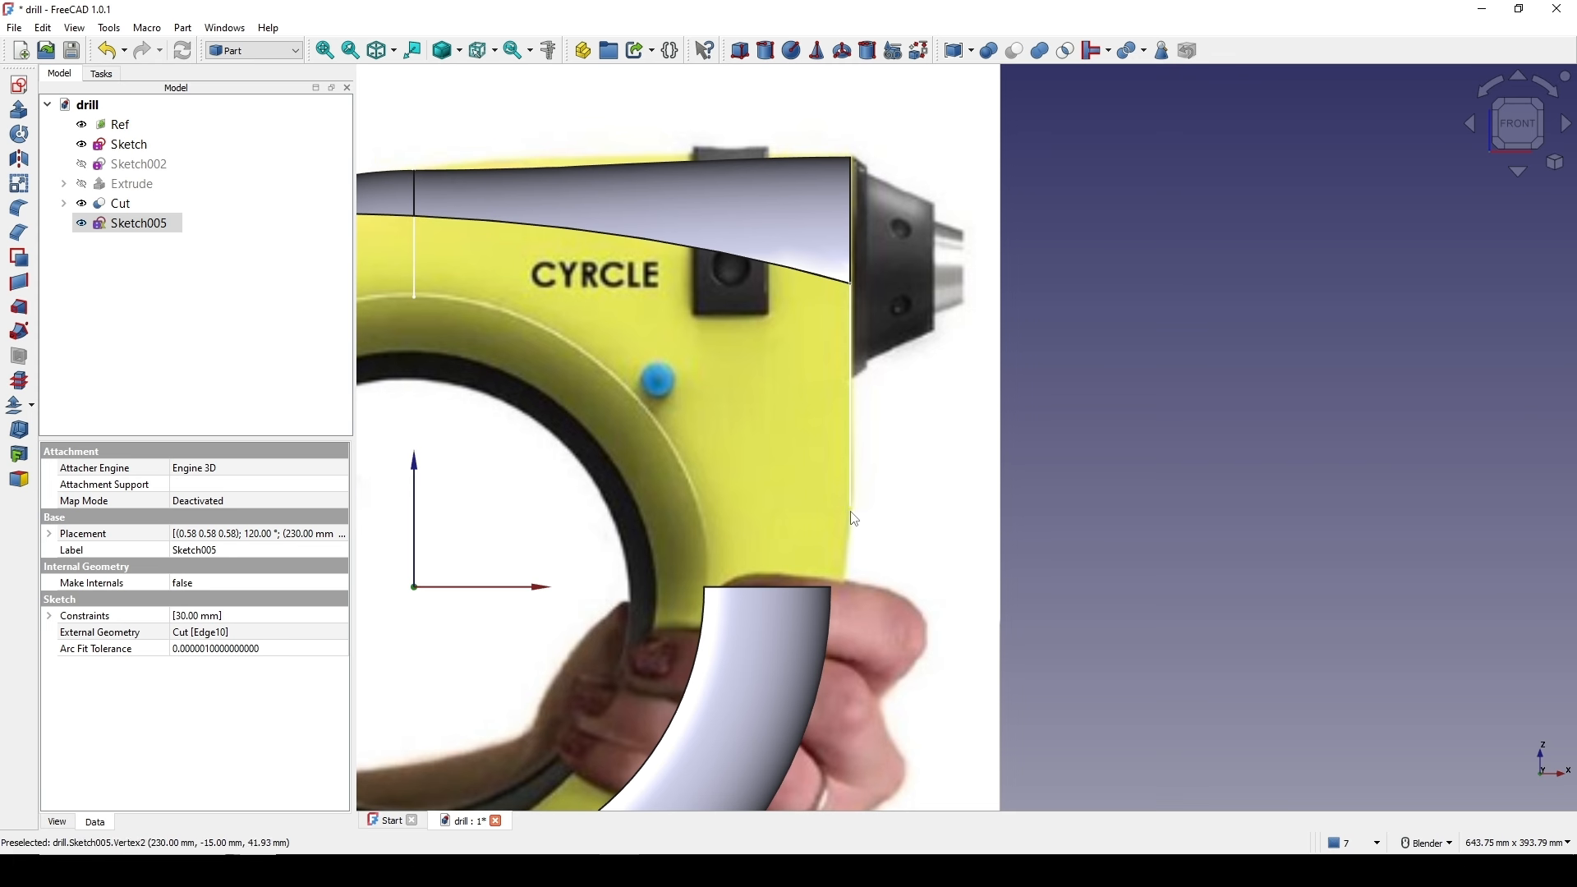
scroll(854, 538, up, 2)
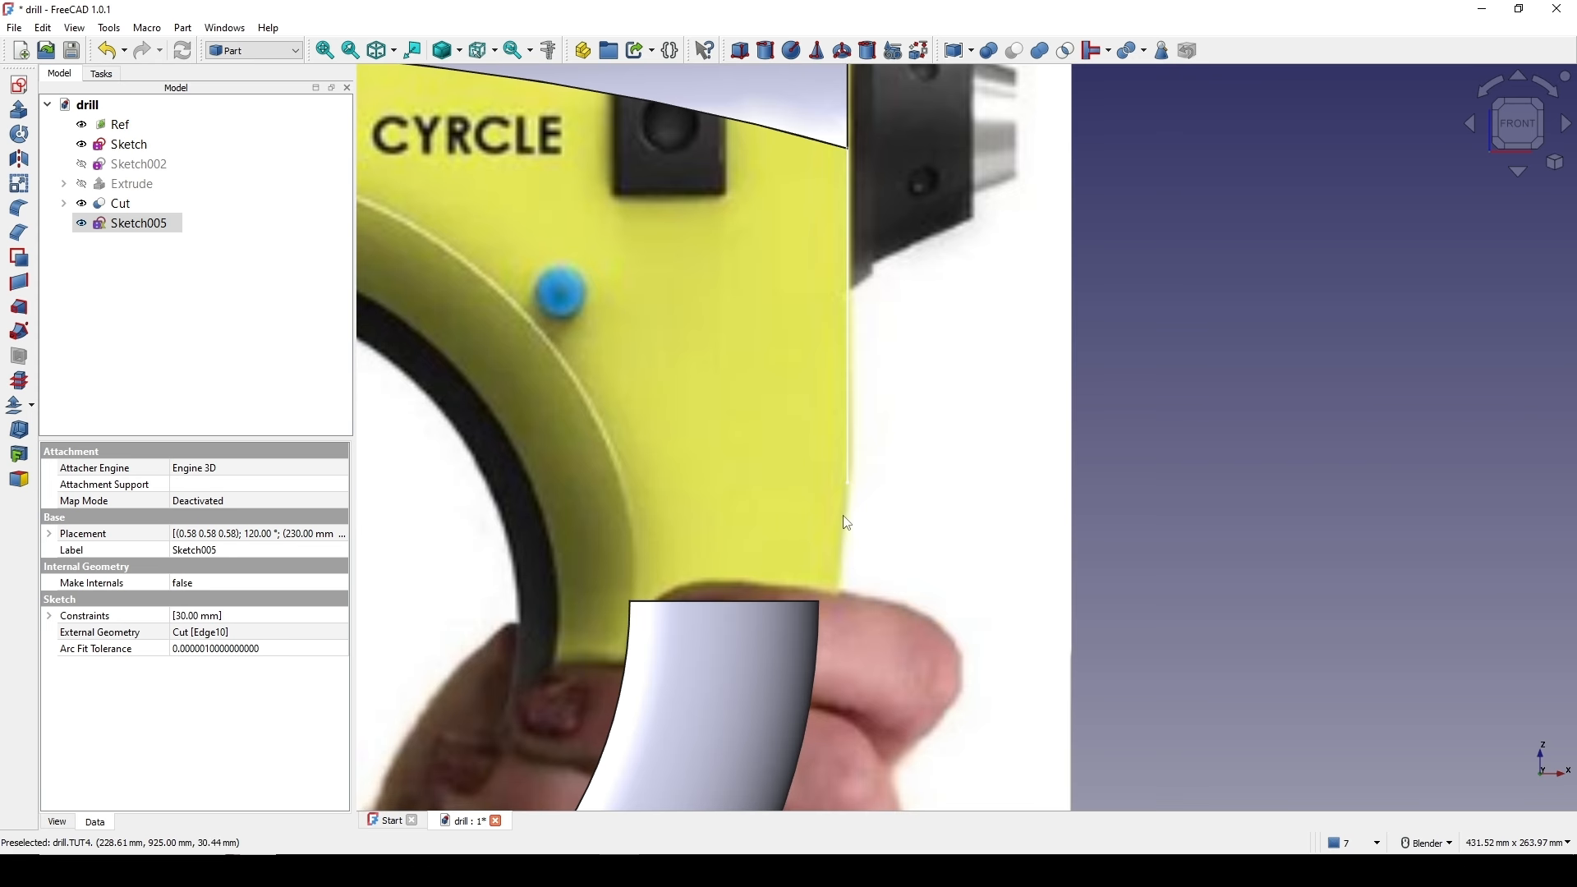
scroll(842, 516, down, 4)
shift+middle_drag(838, 513, 801, 510)
click(1086, 479)
shift+middle_drag(897, 499, 997, 477)
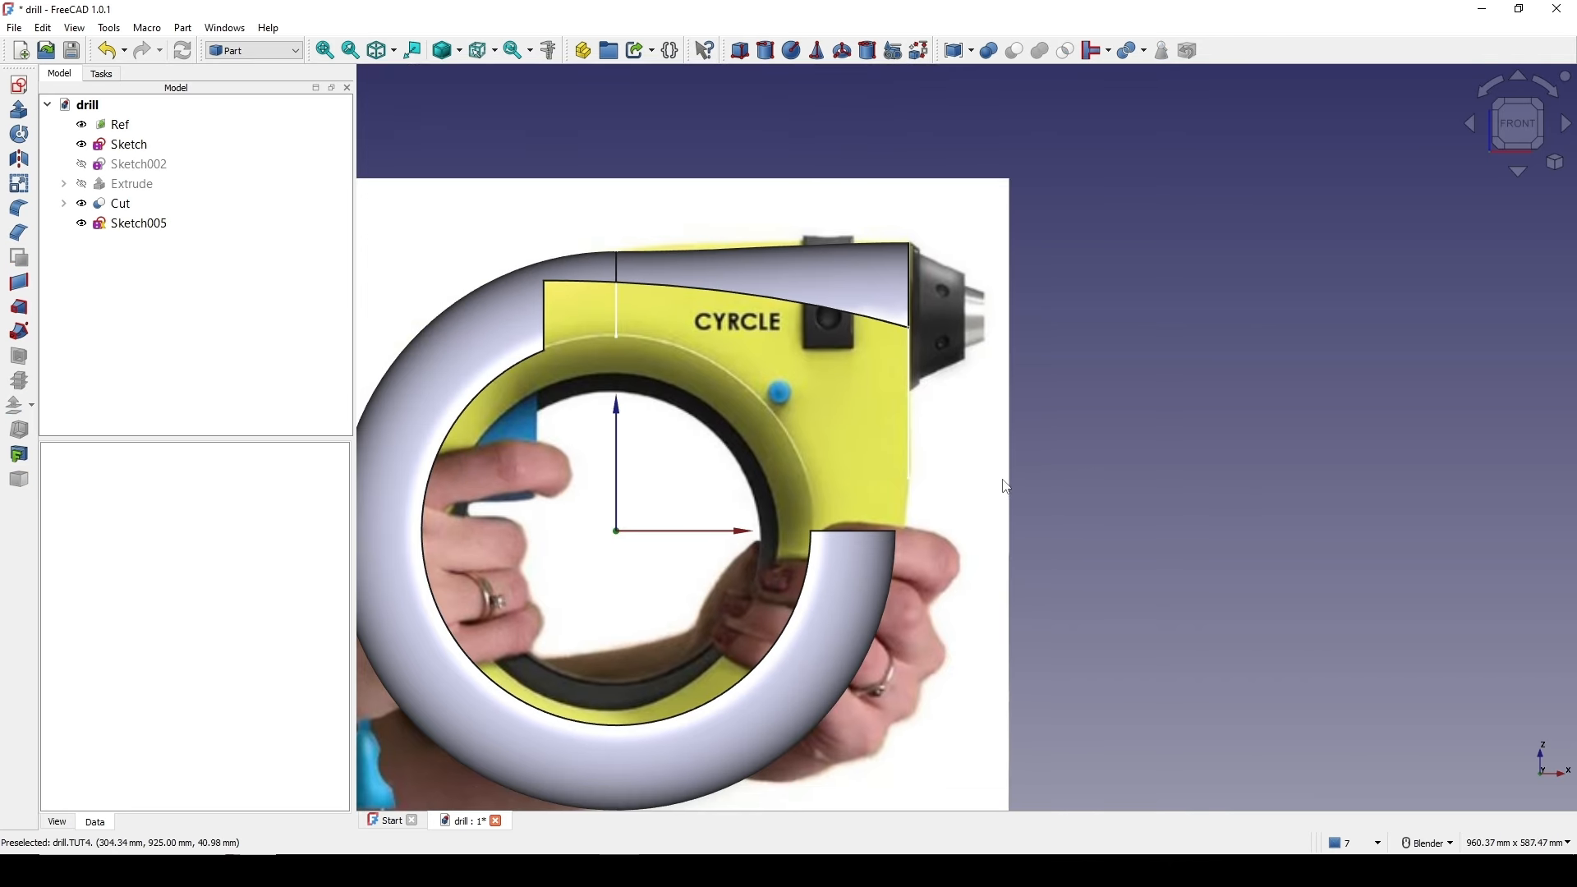
- Reopen the end profile sketch, lower the arcs' endpoints, and set their vertical distance from the horizontal axis to 30 mm
double_click(138, 223)
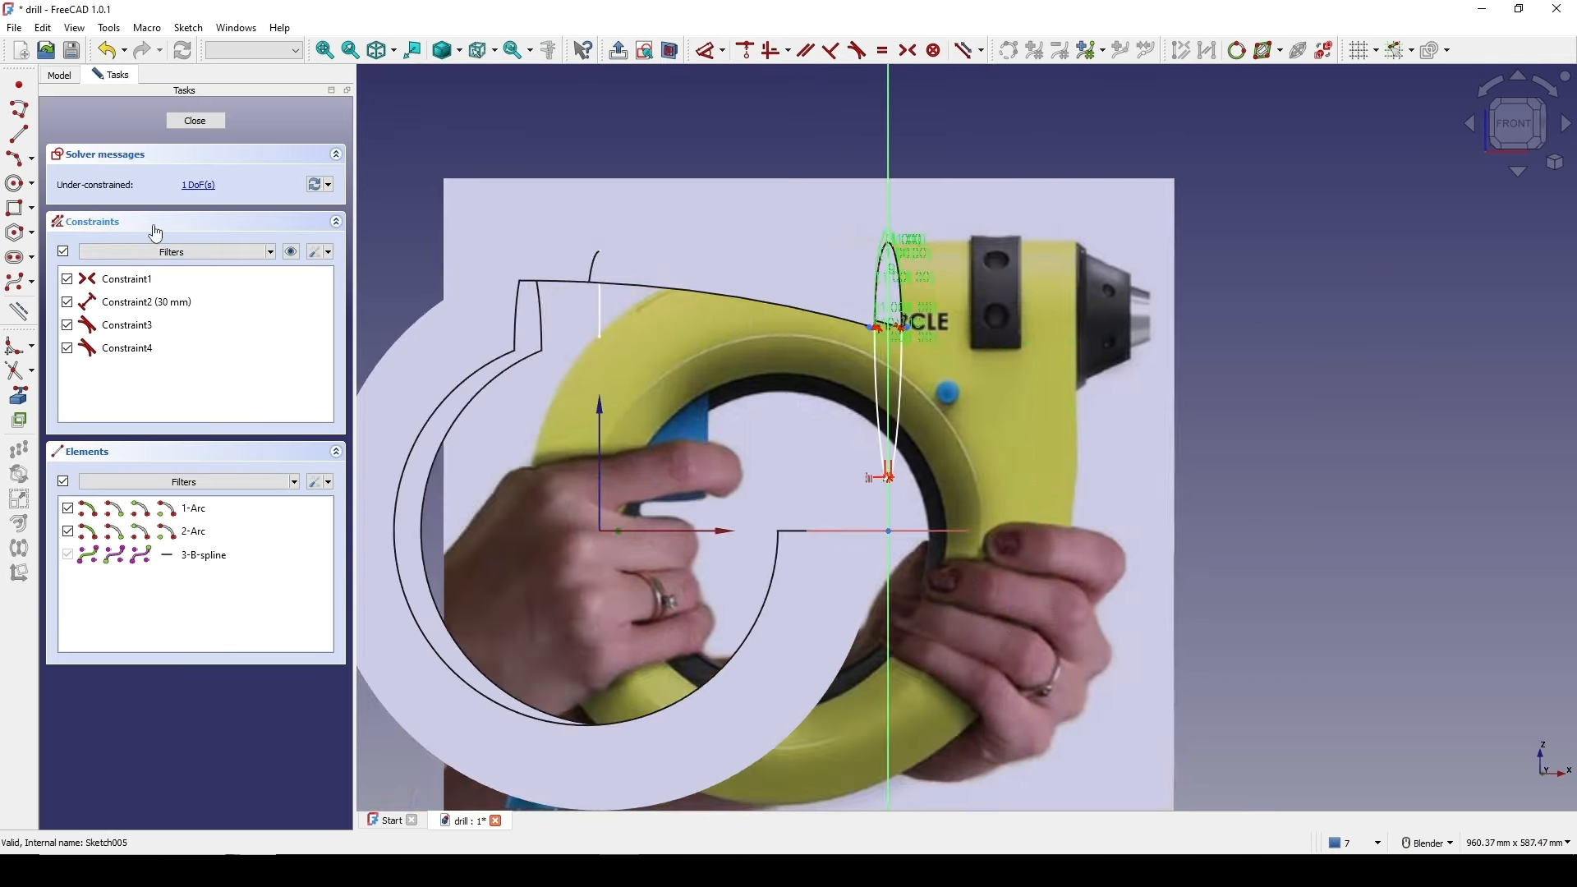
scroll(825, 532, up, 3)
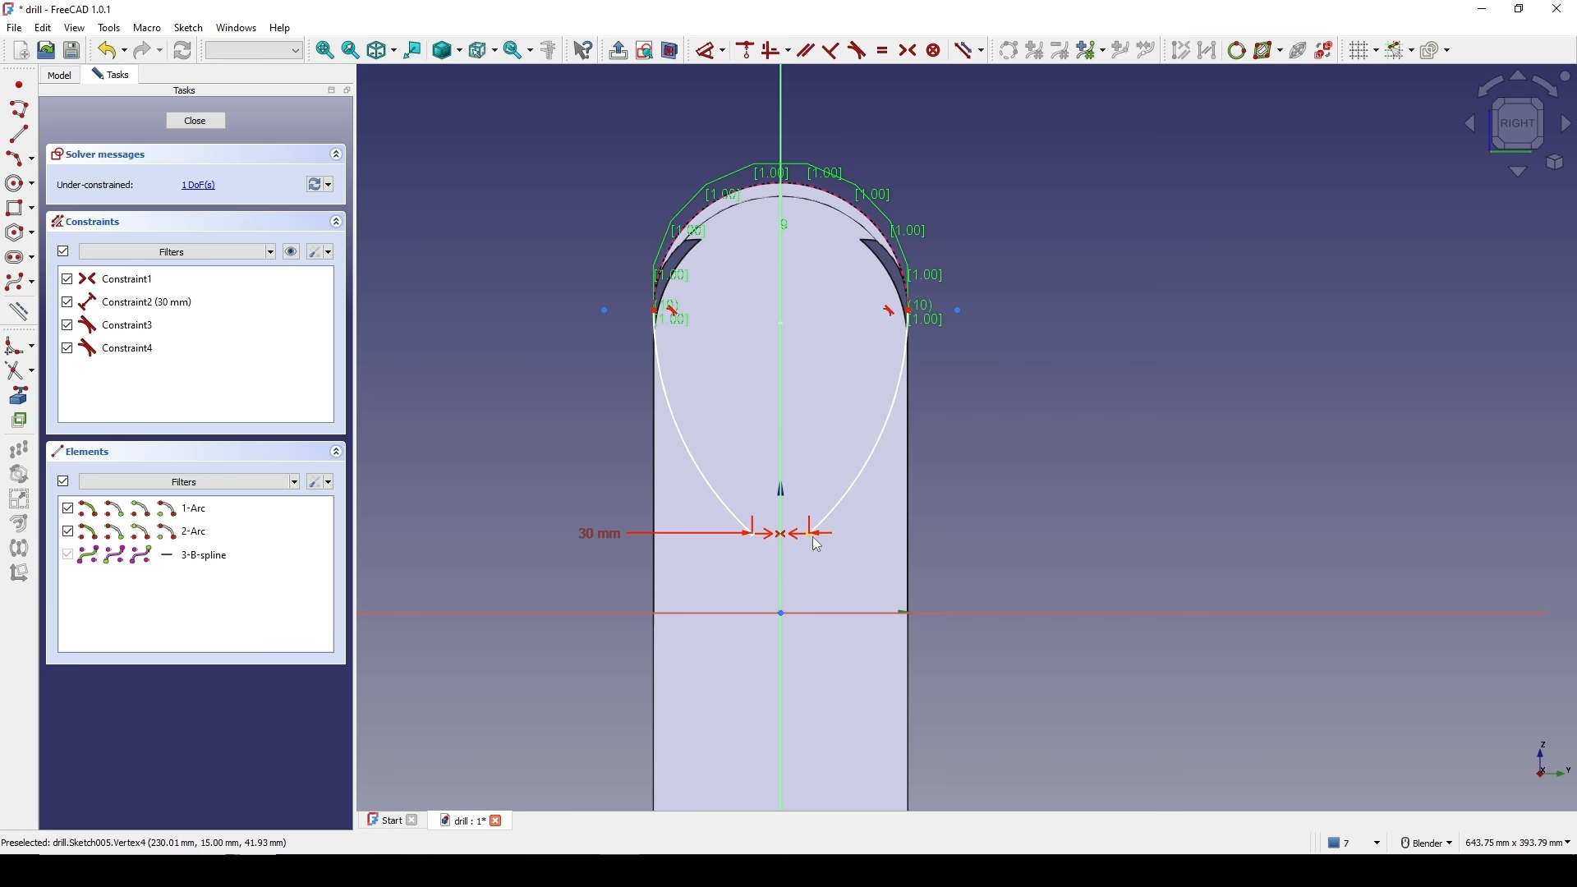
drag(811, 536, 813, 562)
key(d)
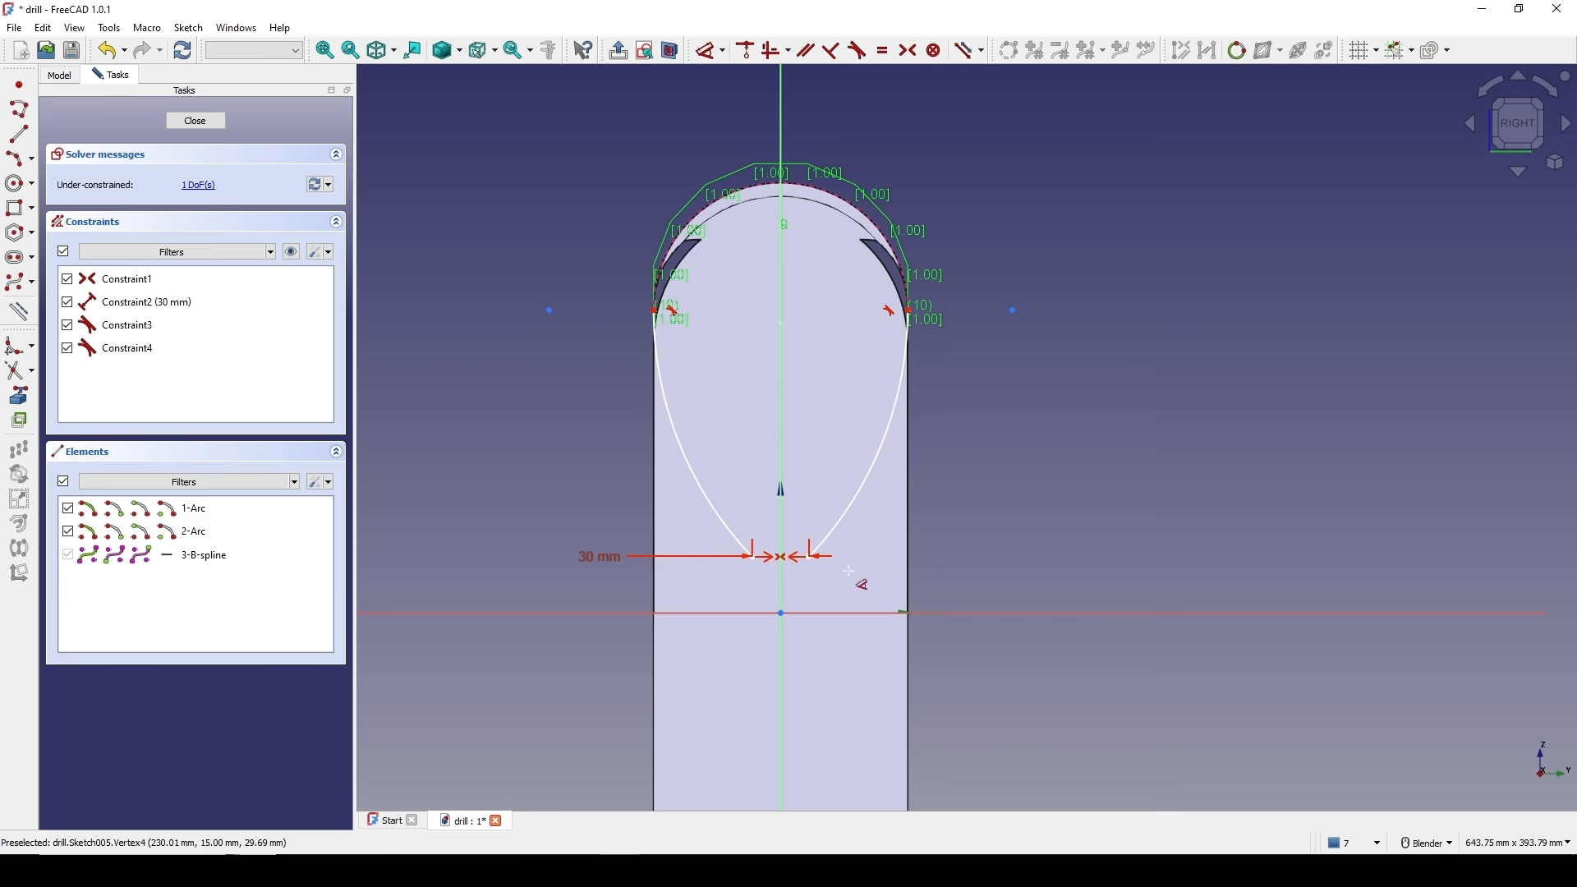
click(811, 558)
click(874, 574)
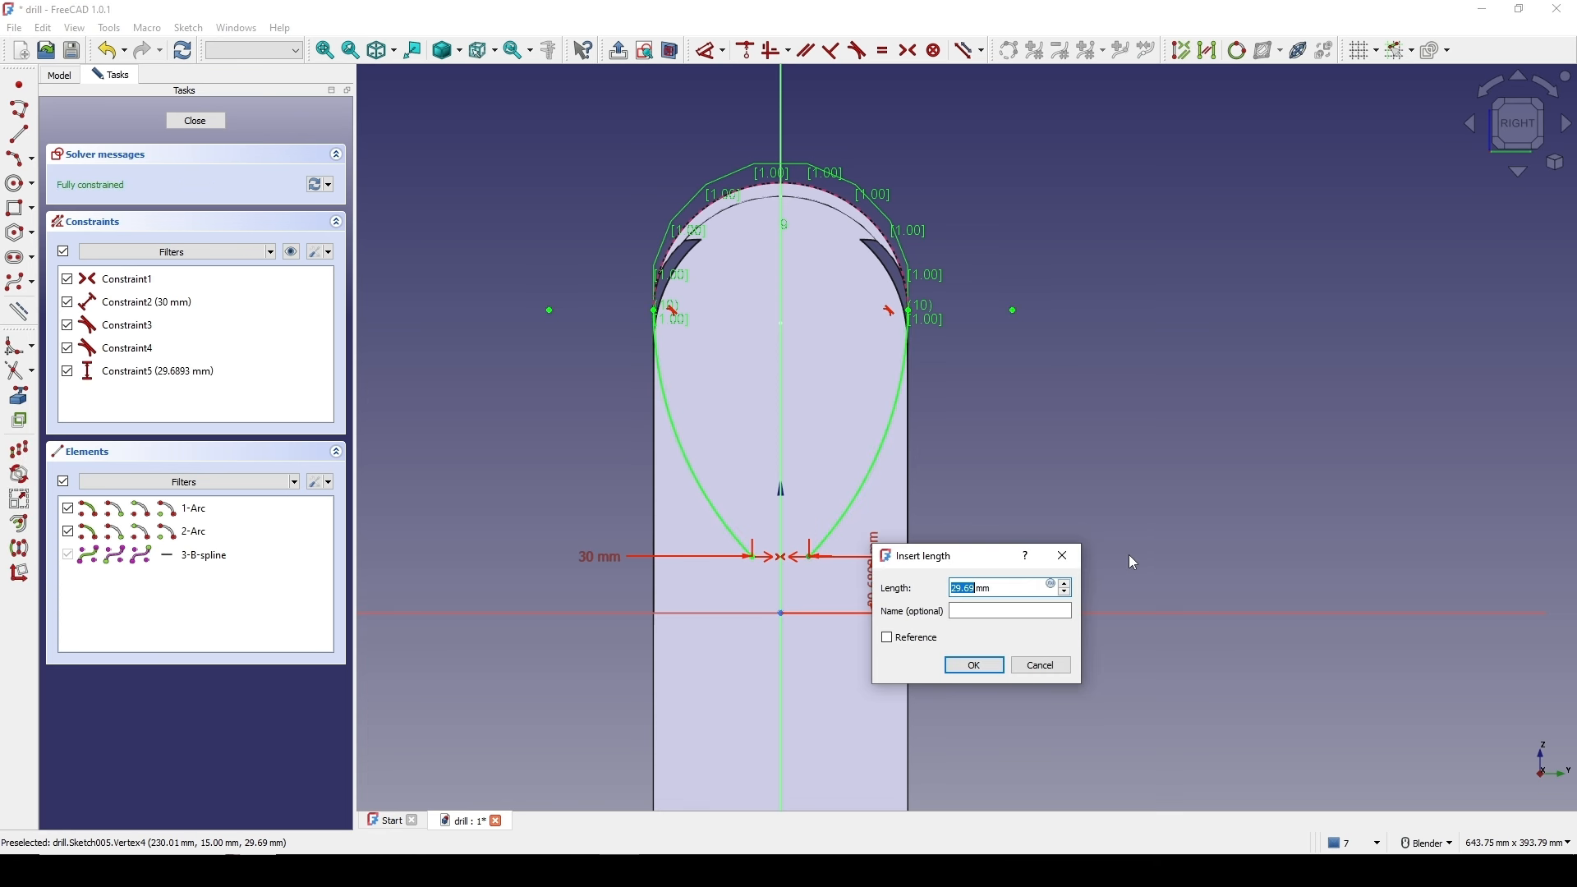
text(30)
key(Return)
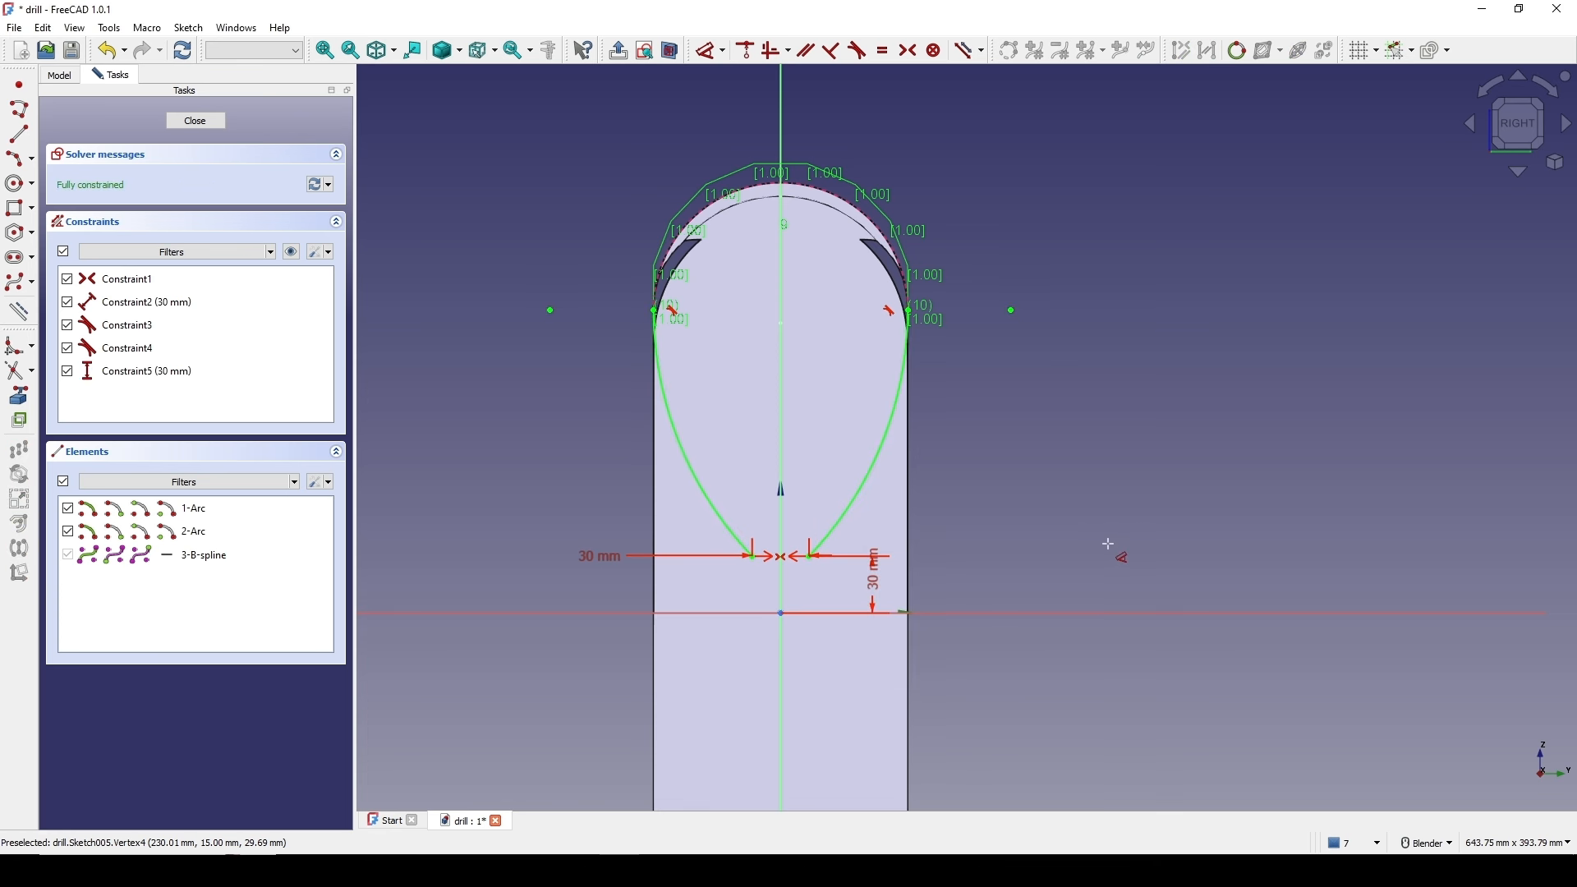
- Set the vertical distance of the end profile arcs' lower endpoints from the horizontal axis to 40 mm and close the sketch
click(204, 126)
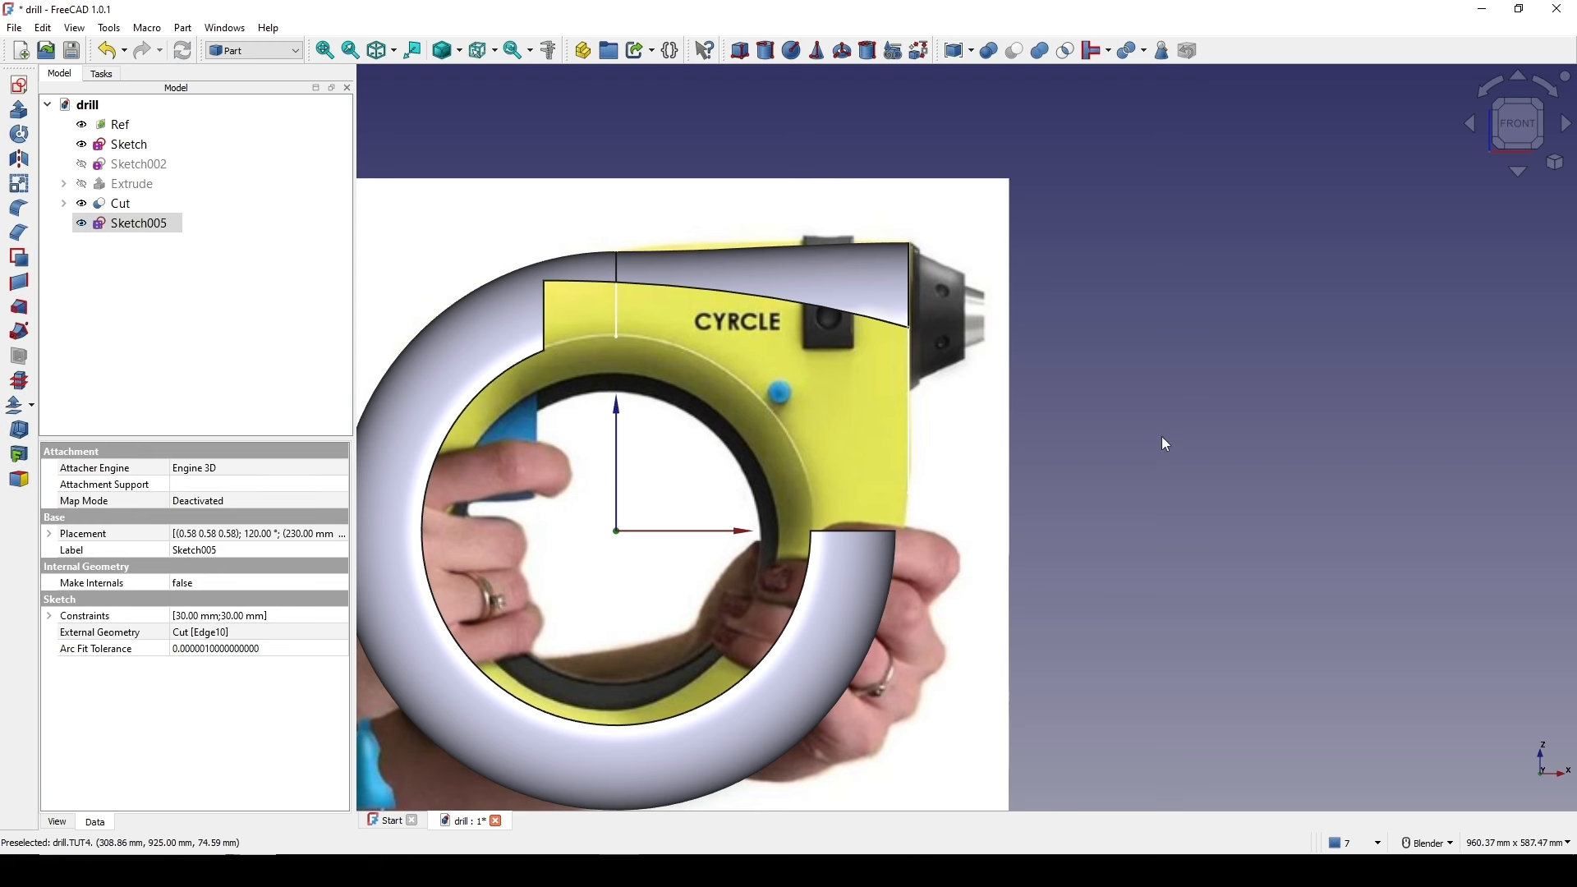
scroll(895, 530, up, 6)
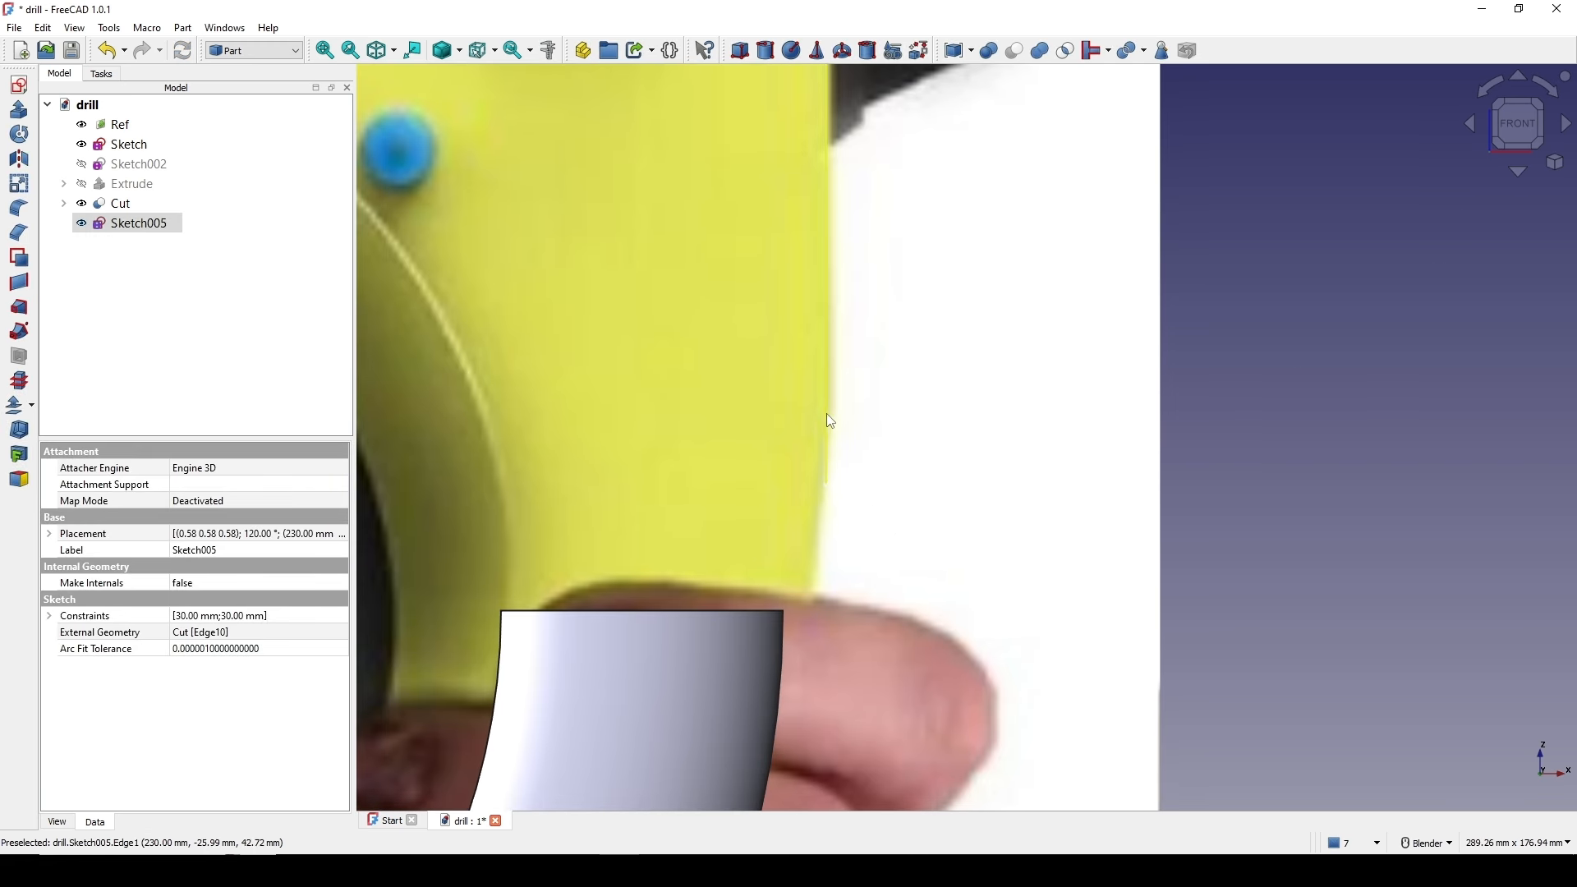
scroll(837, 455, down, 6)
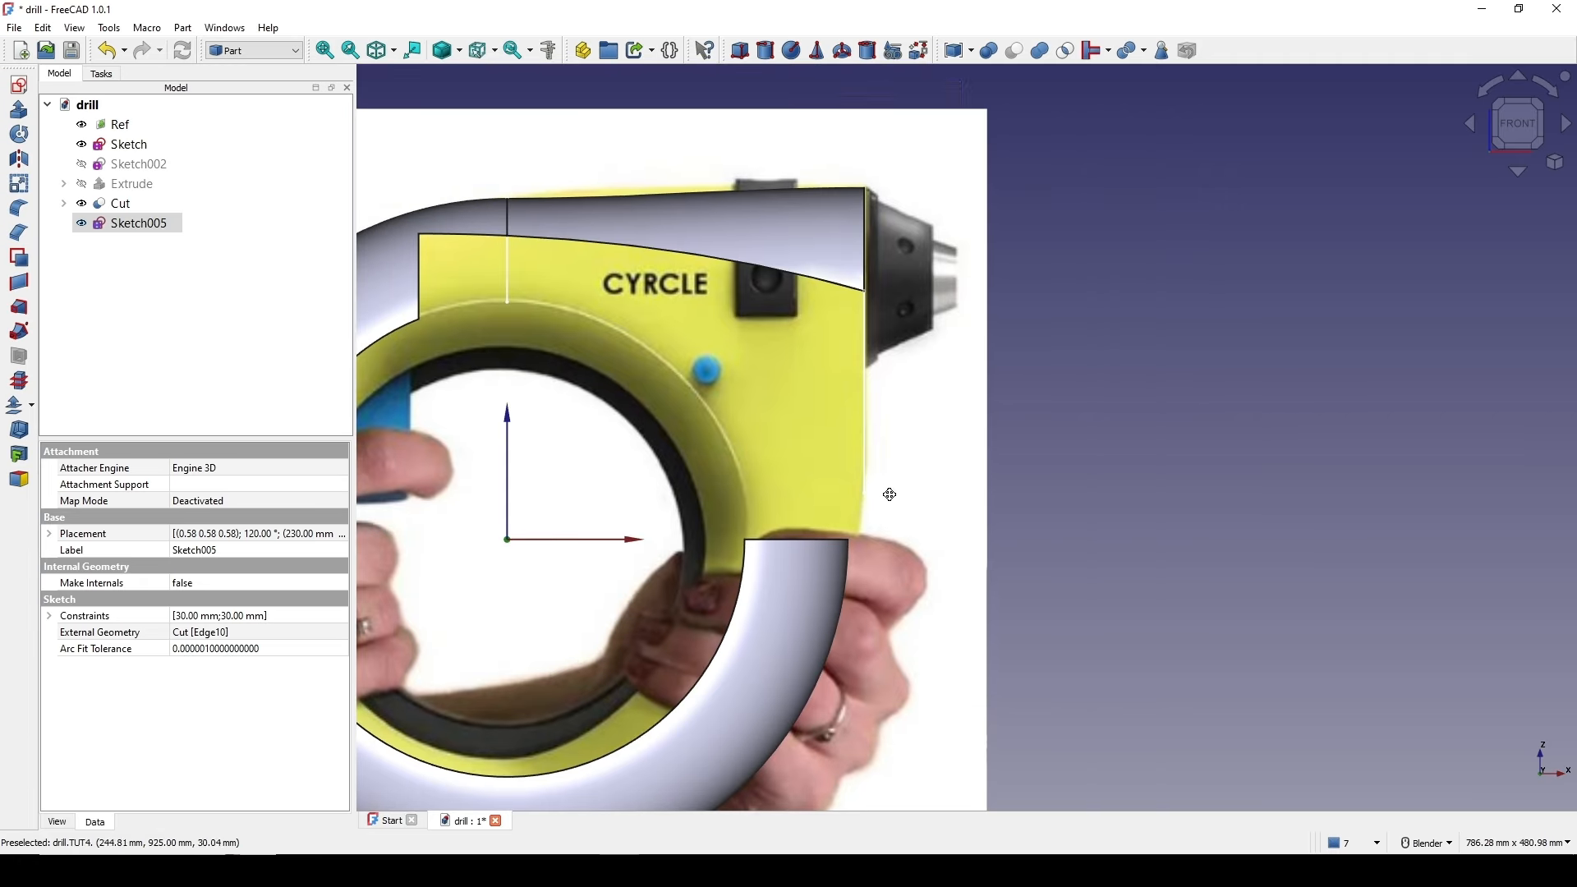
double_click(136, 223)
double_click(835, 526)
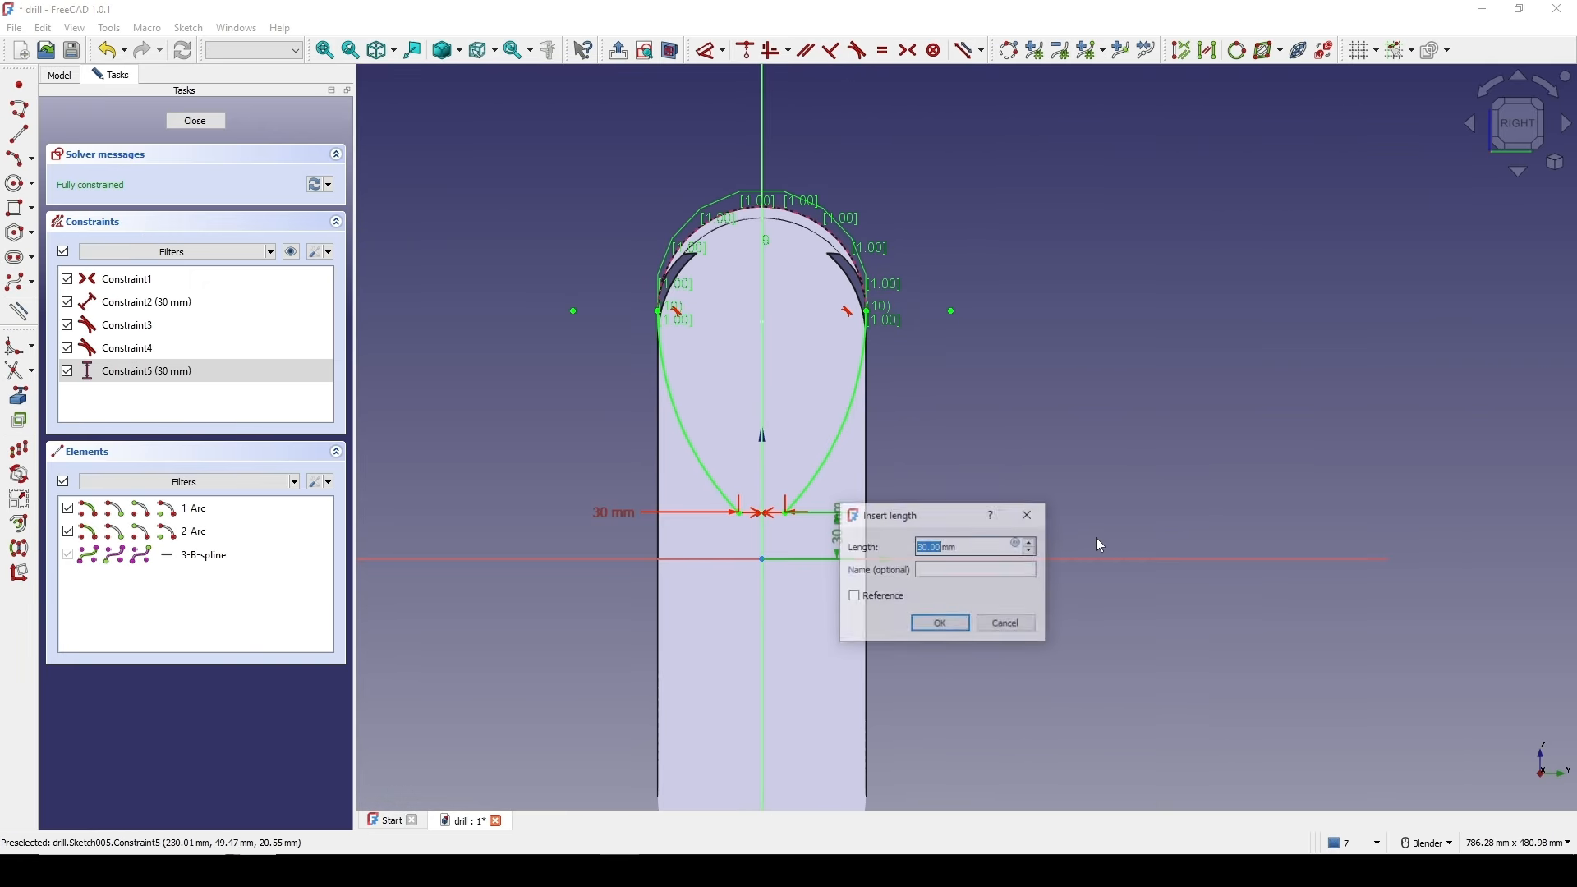
text(40)
key(Return)
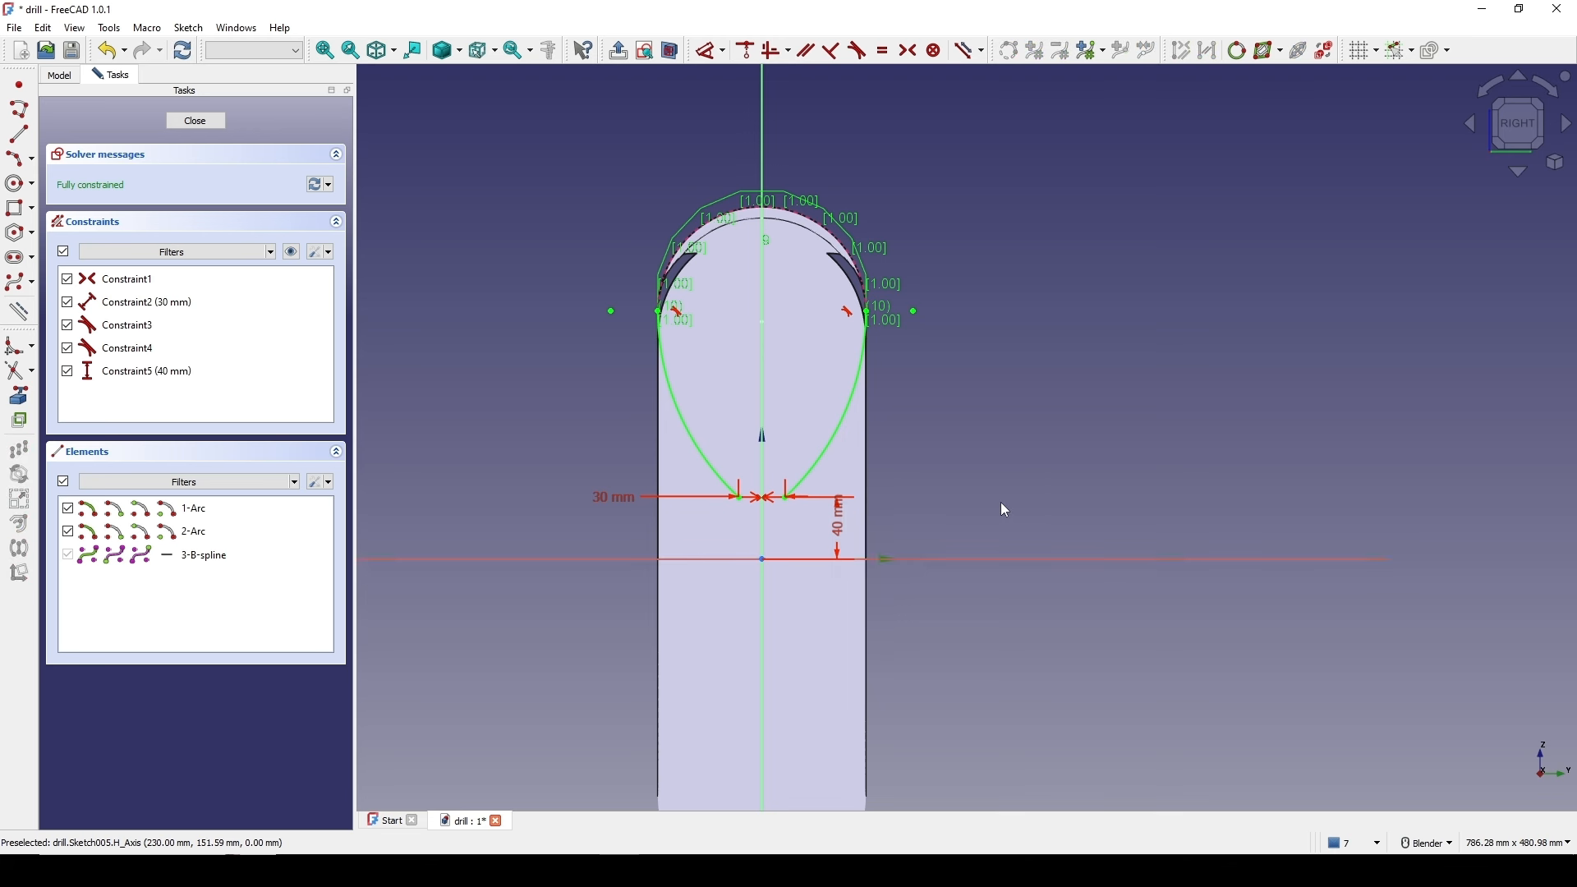
click(182, 119)
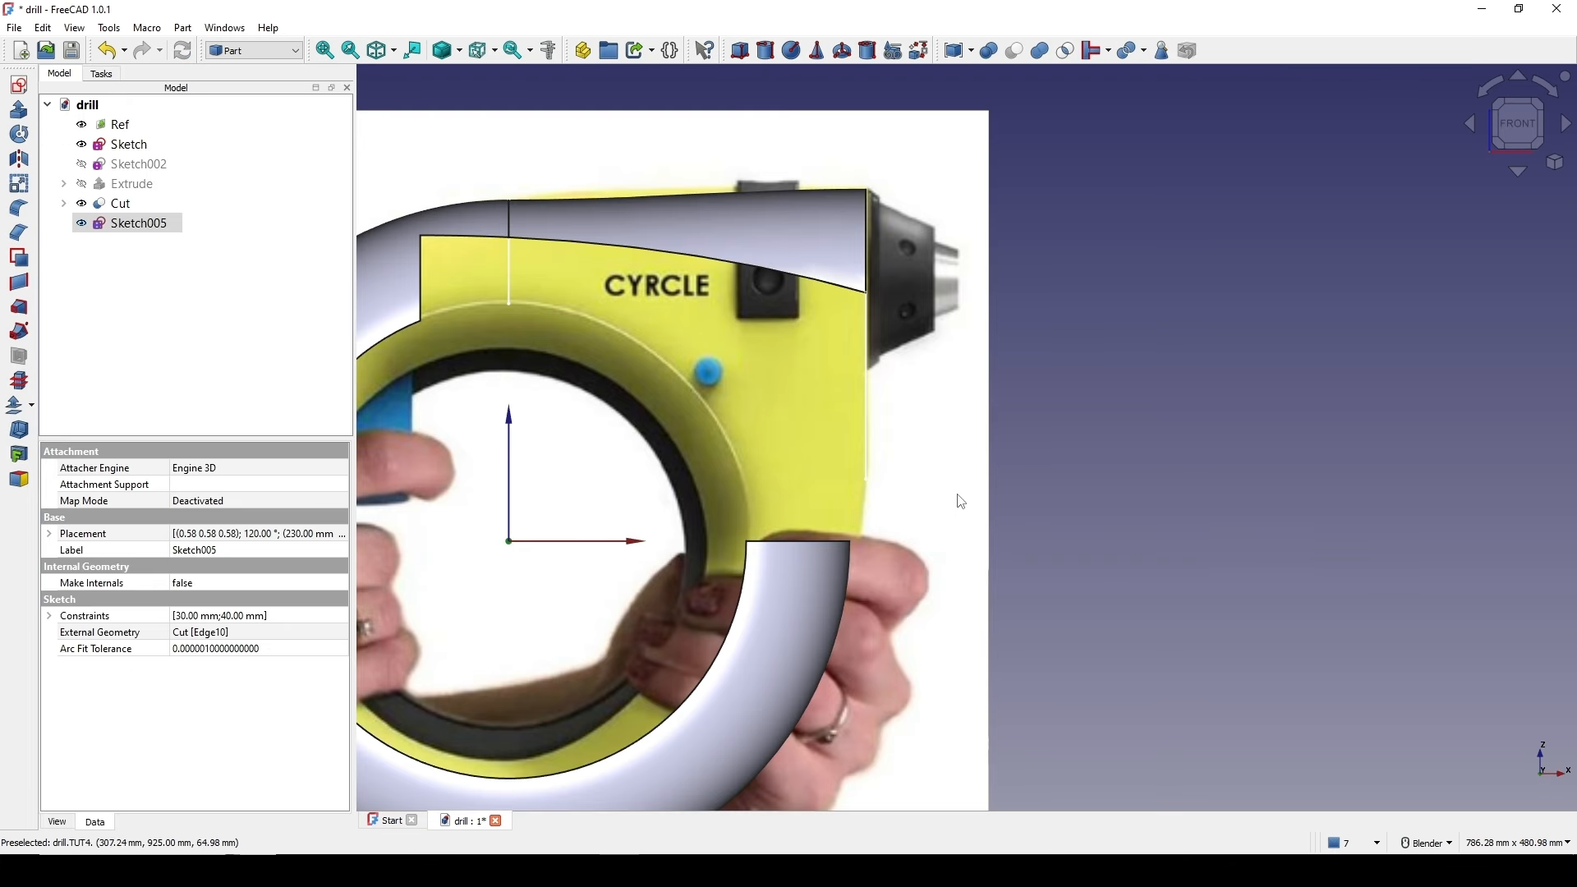
- Compare the arcs' lower ends with the inward bend of the reference drill's chuck-side edge, from the front and at an angle
scroll(889, 507, up, 5)
shift+middle_drag(873, 462, 873, 492)
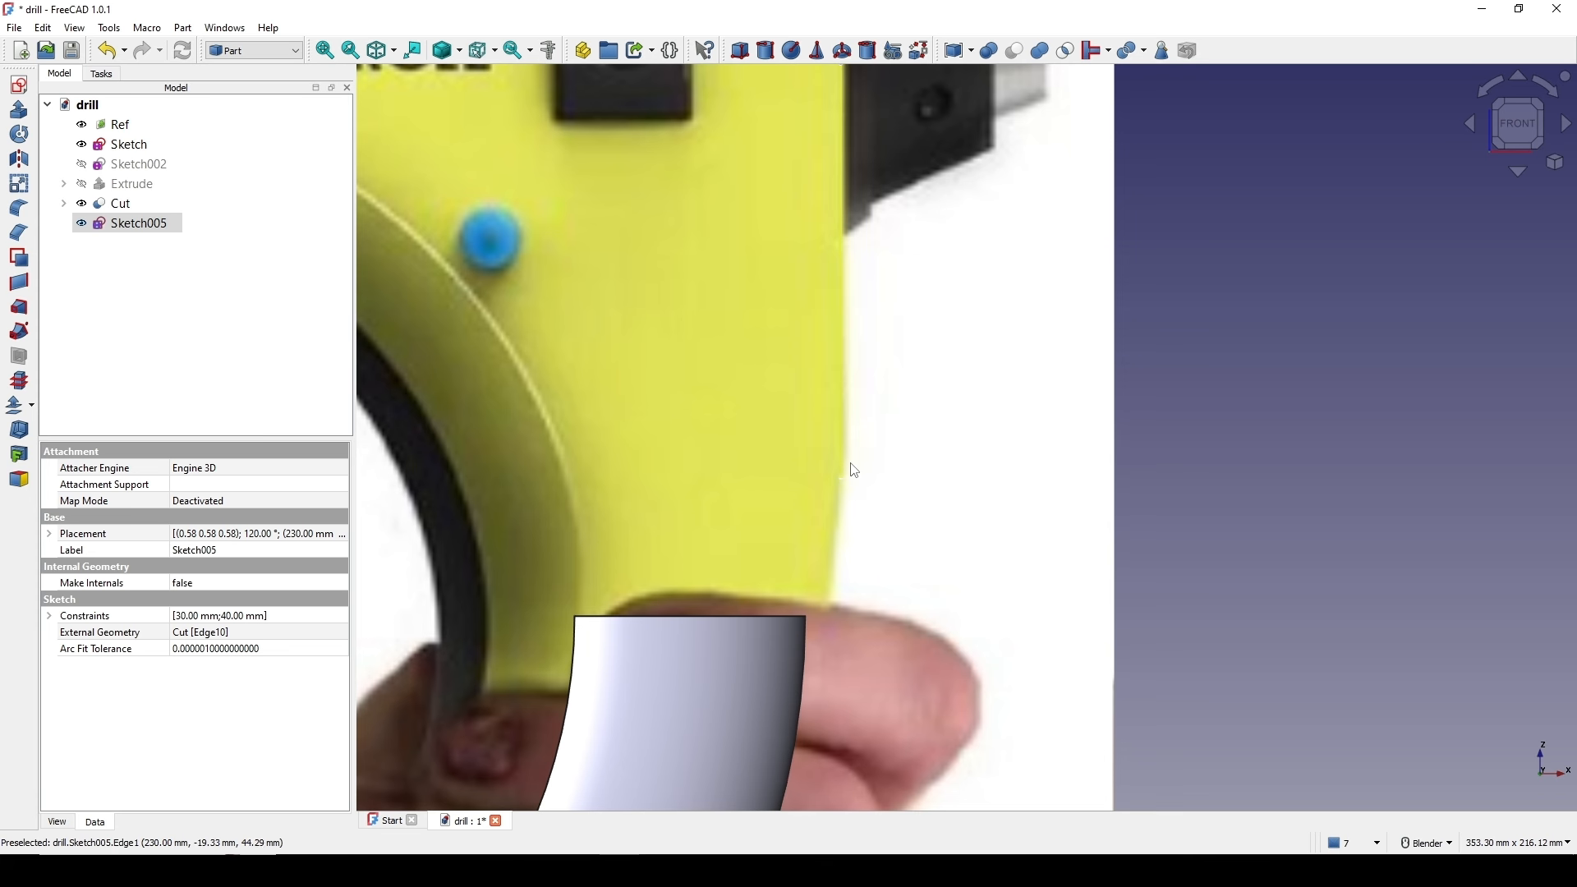
scroll(844, 465, down, 6)
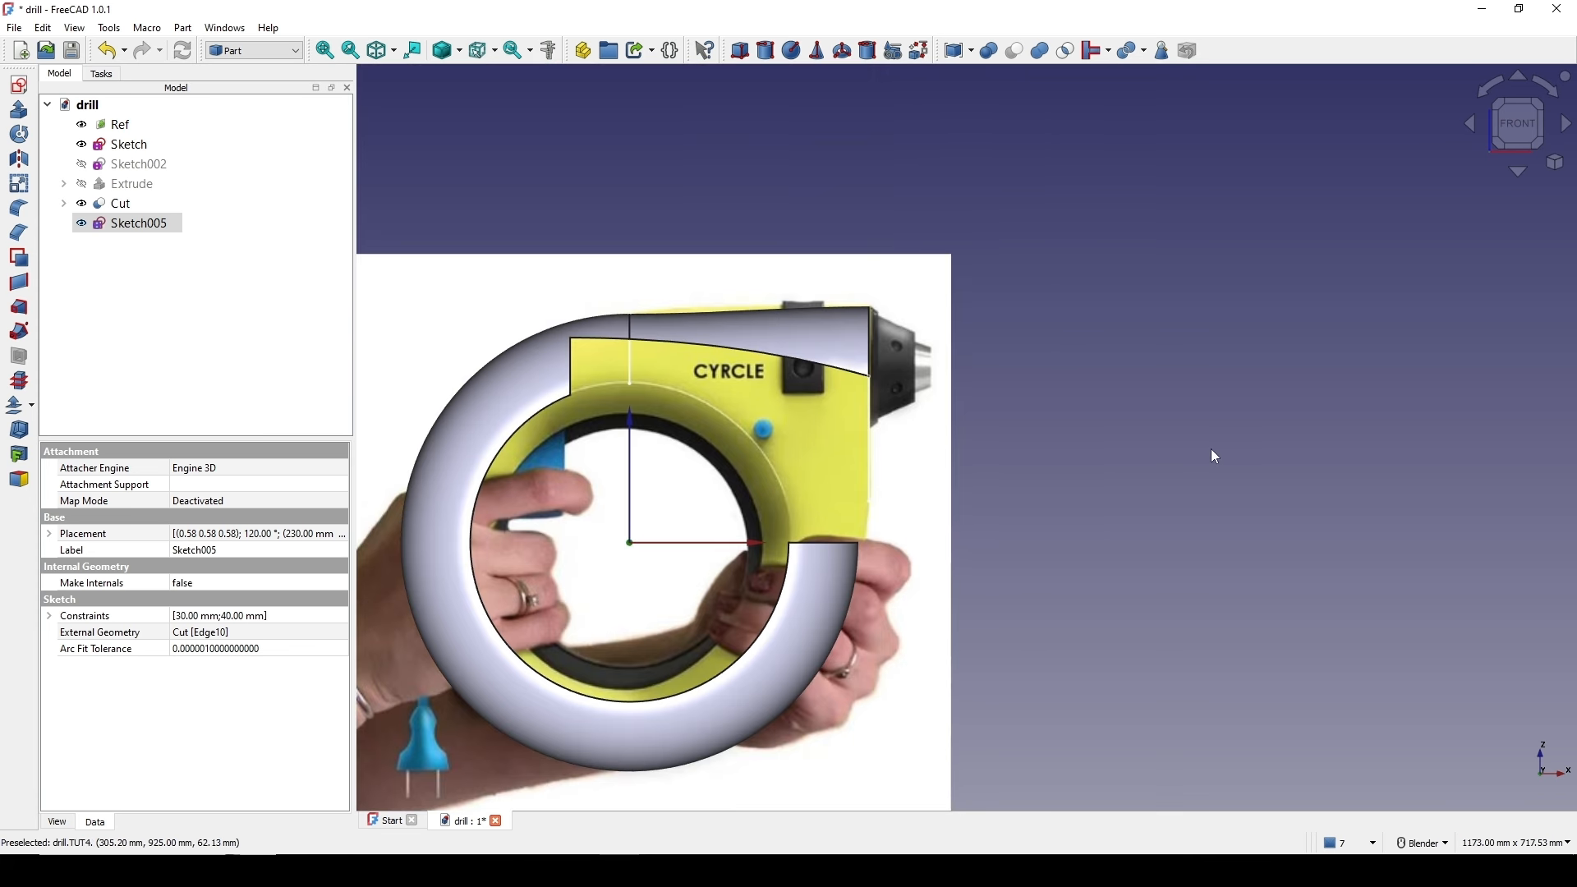
click(1210, 450)
shift+middle_drag(981, 487, 998, 455)
middle_drag(965, 537, 892, 555)
shift+middle_drag(674, 588, 895, 504)
scroll(895, 504, up, 1)
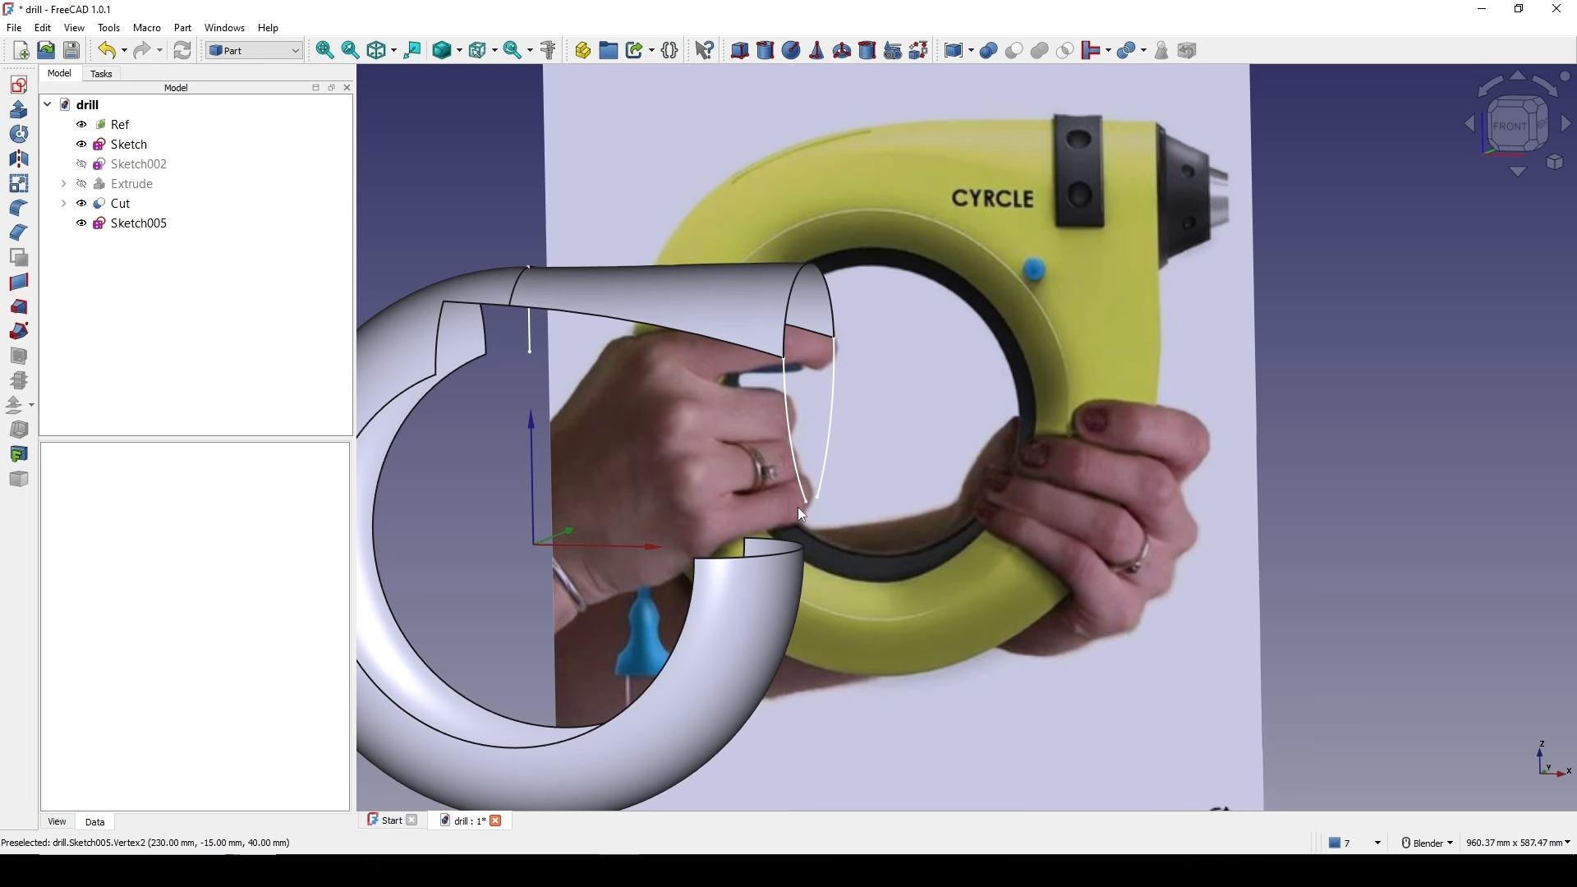
- Reopen the end profile sketch, join the two arcs' lower endpoints with a straight line, and close the sketch
double_click(136, 223)
scroll(940, 392, up, 4)
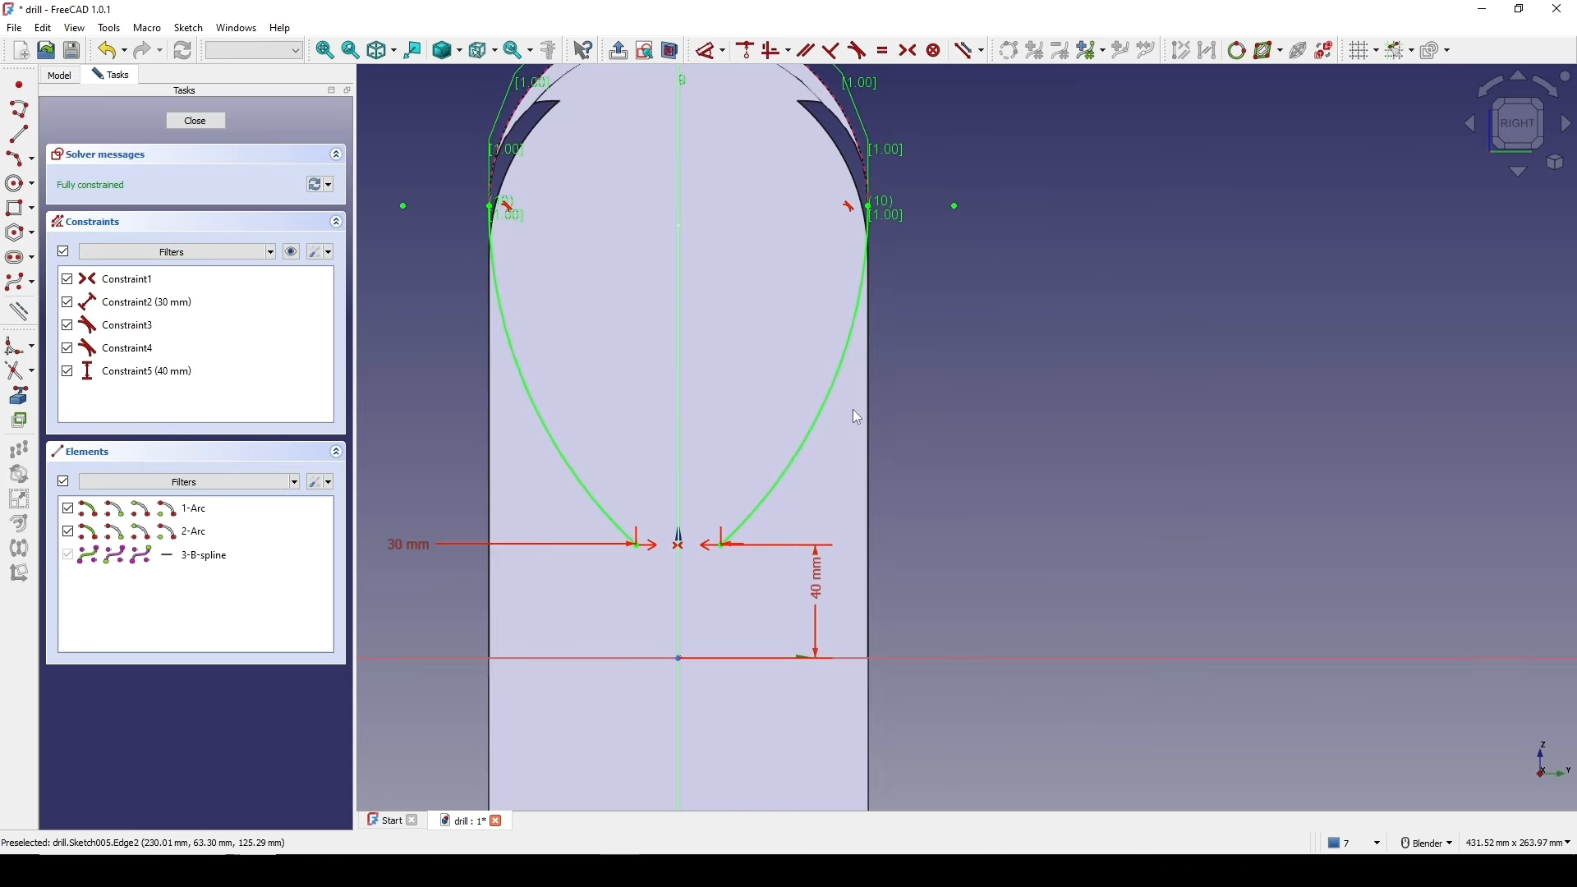
click(19, 134)
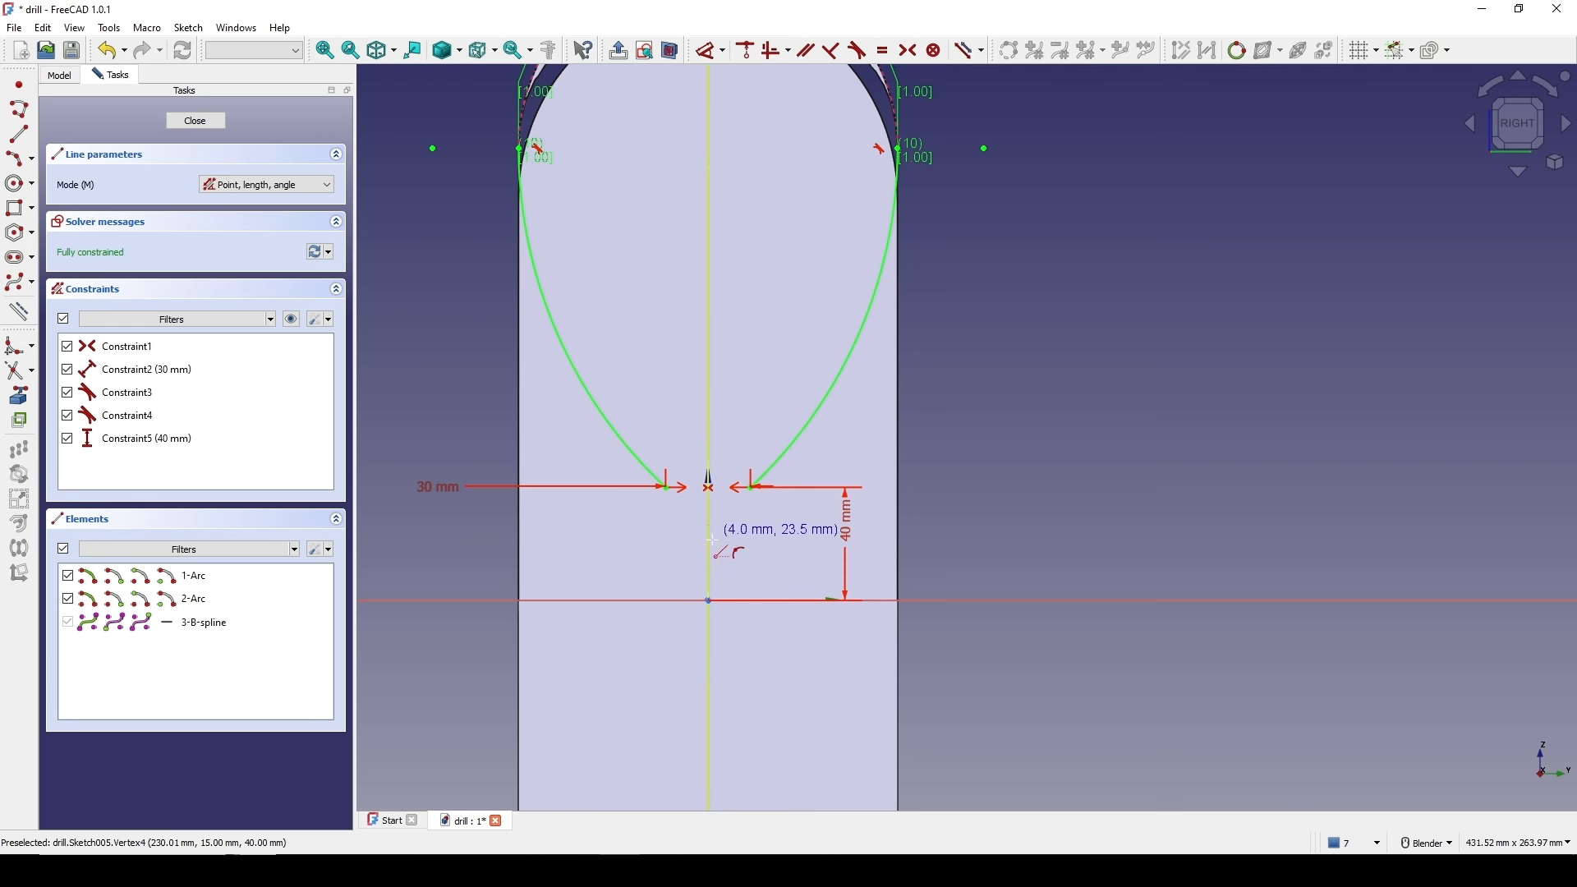
scroll(706, 534, up, 2)
click(644, 460)
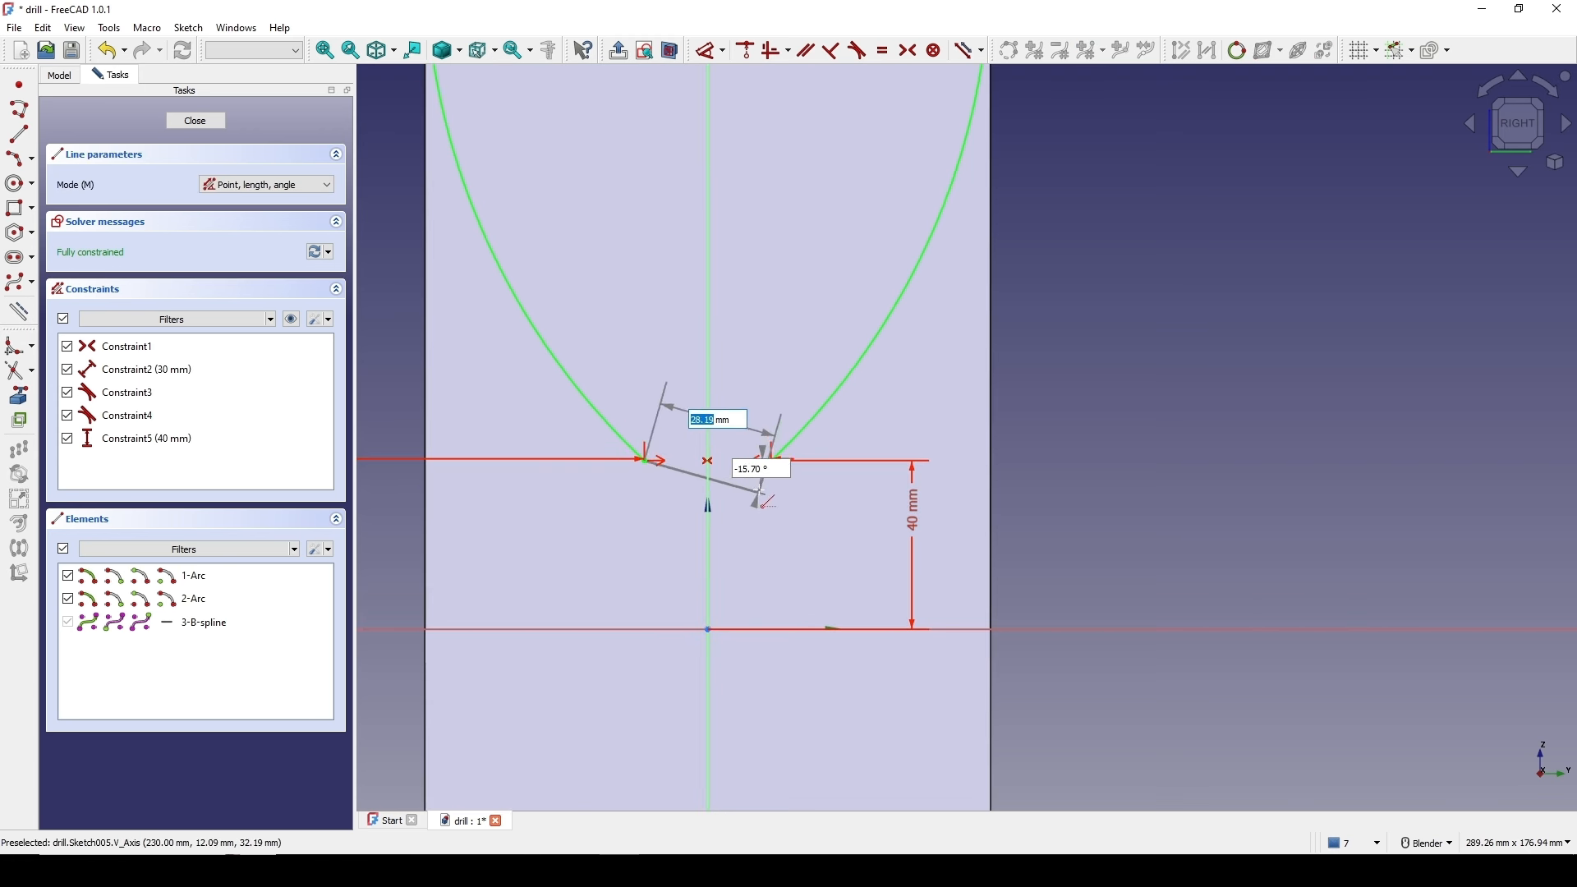
click(772, 460)
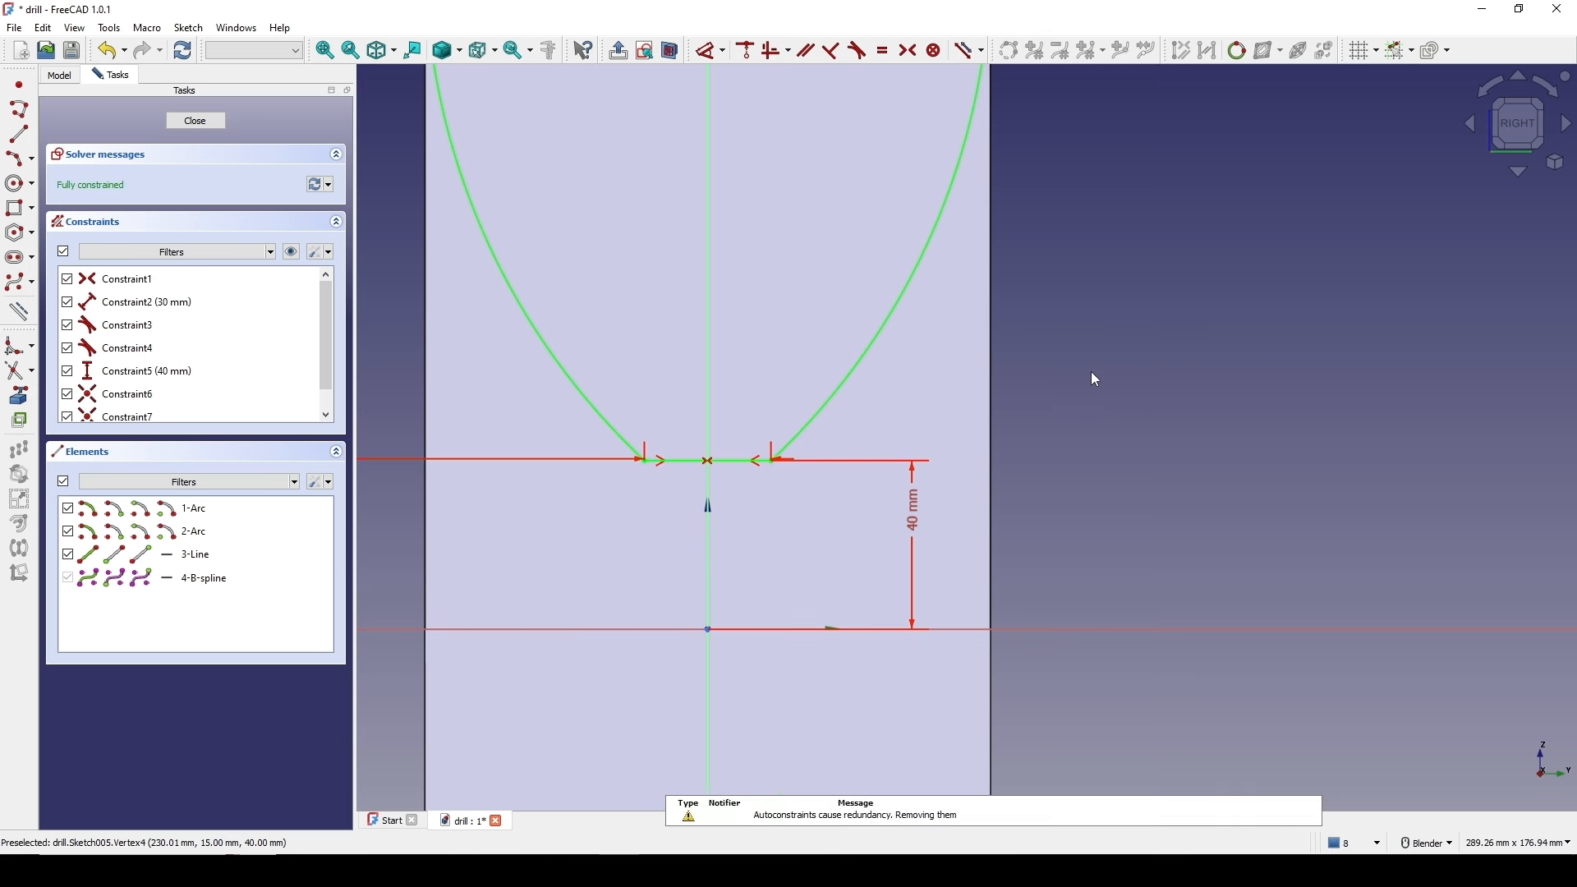
scroll(1043, 417, down, 2)
shift+middle_drag(1042, 417, 973, 453)
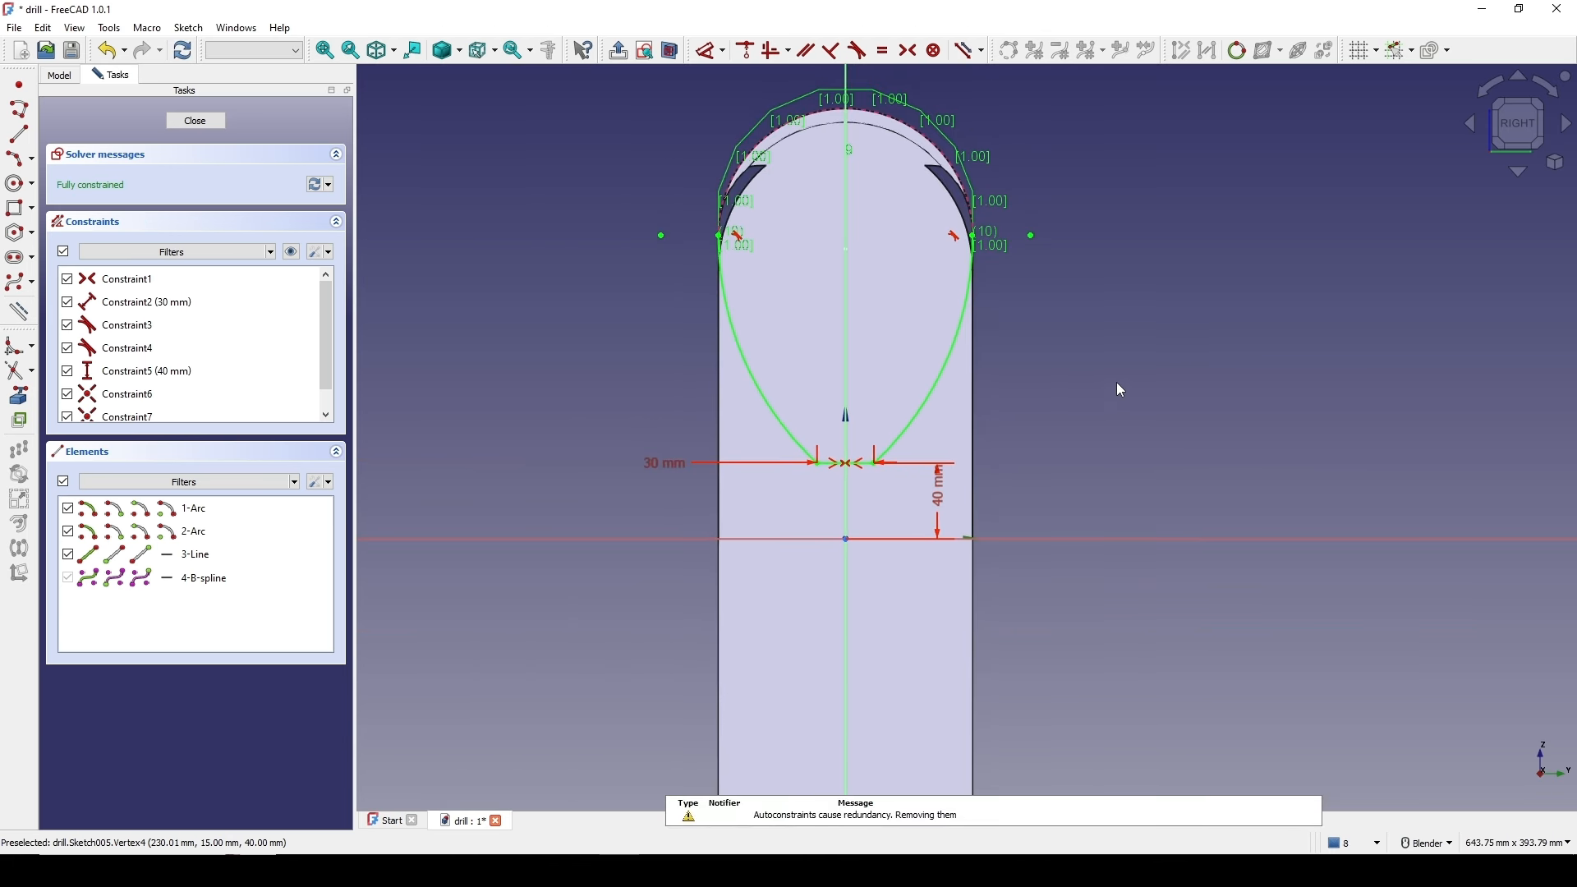
click(196, 121)
- Capture a screen region around the model, mark two green guide lines down the lower ring below the profile, and discard the capture
mouse_move(844, 378)
middle_down()
mouse_move(1198, 377)
mouse_move(1225, 524)
mouse_move(914, 596)
mouse_move(961, 575)
mouse_move(919, 591)
mouse_move(897, 556)
mouse_move(999, 497)
middle_up()
key(Print)
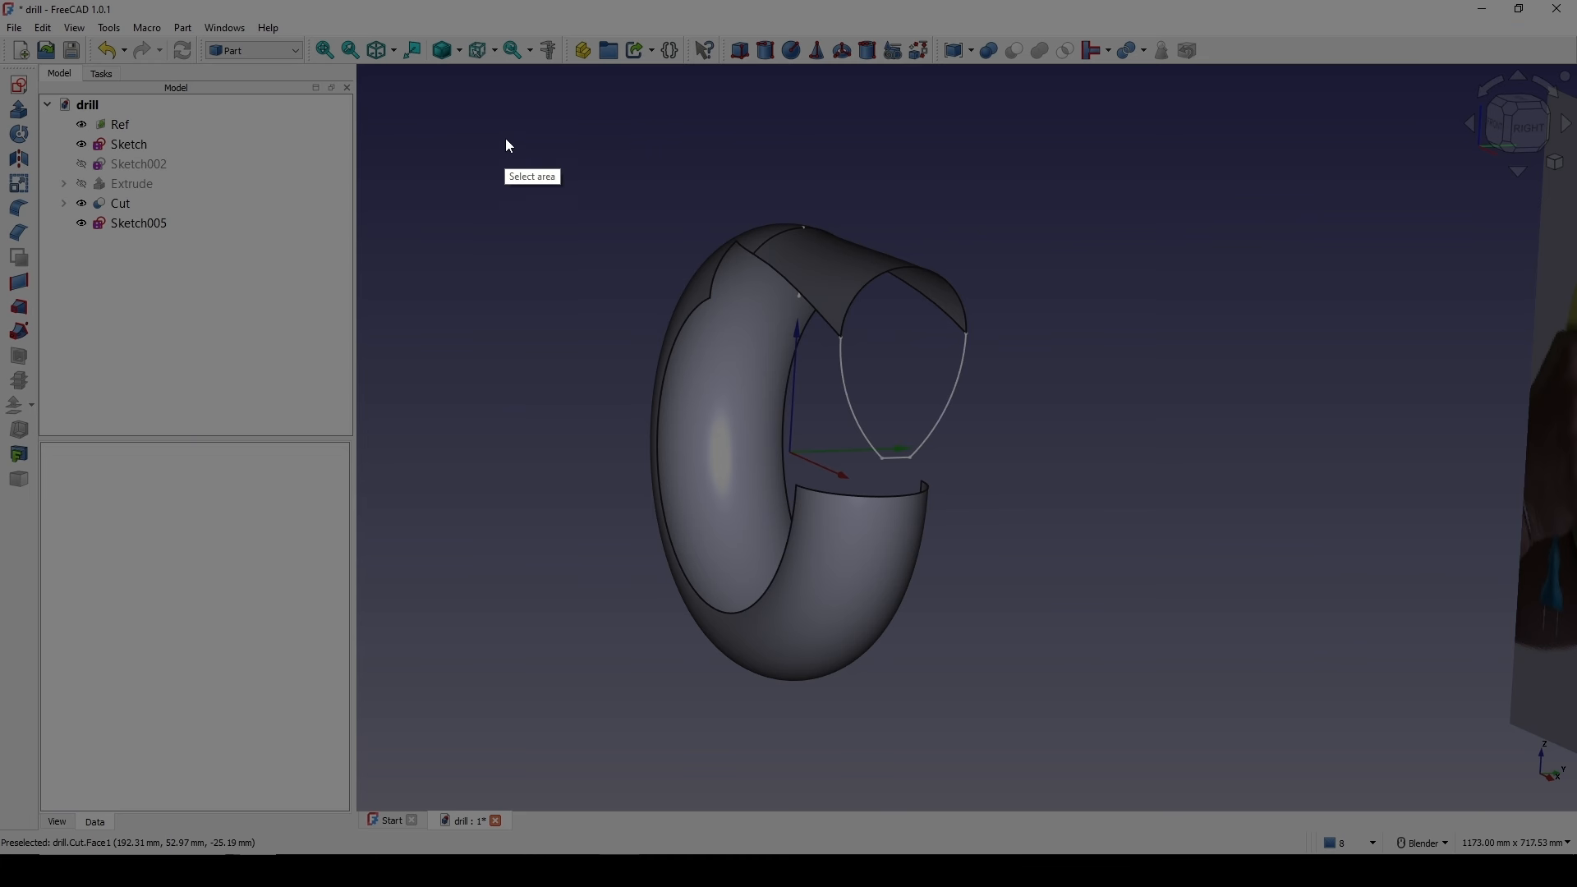
drag(505, 128, 1193, 751)
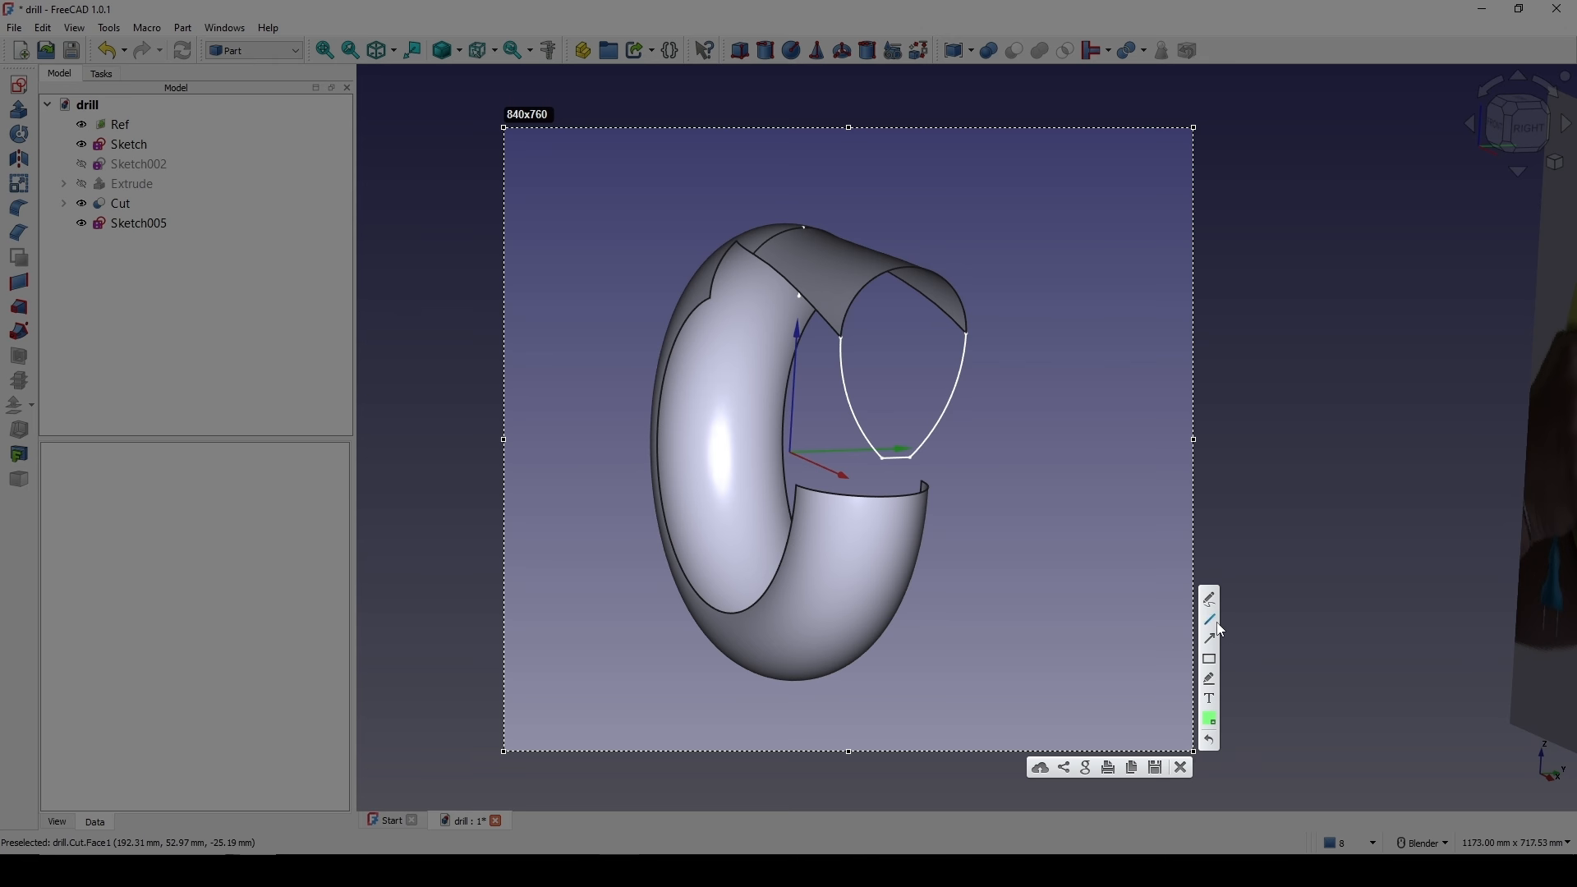
drag(877, 485, 877, 486)
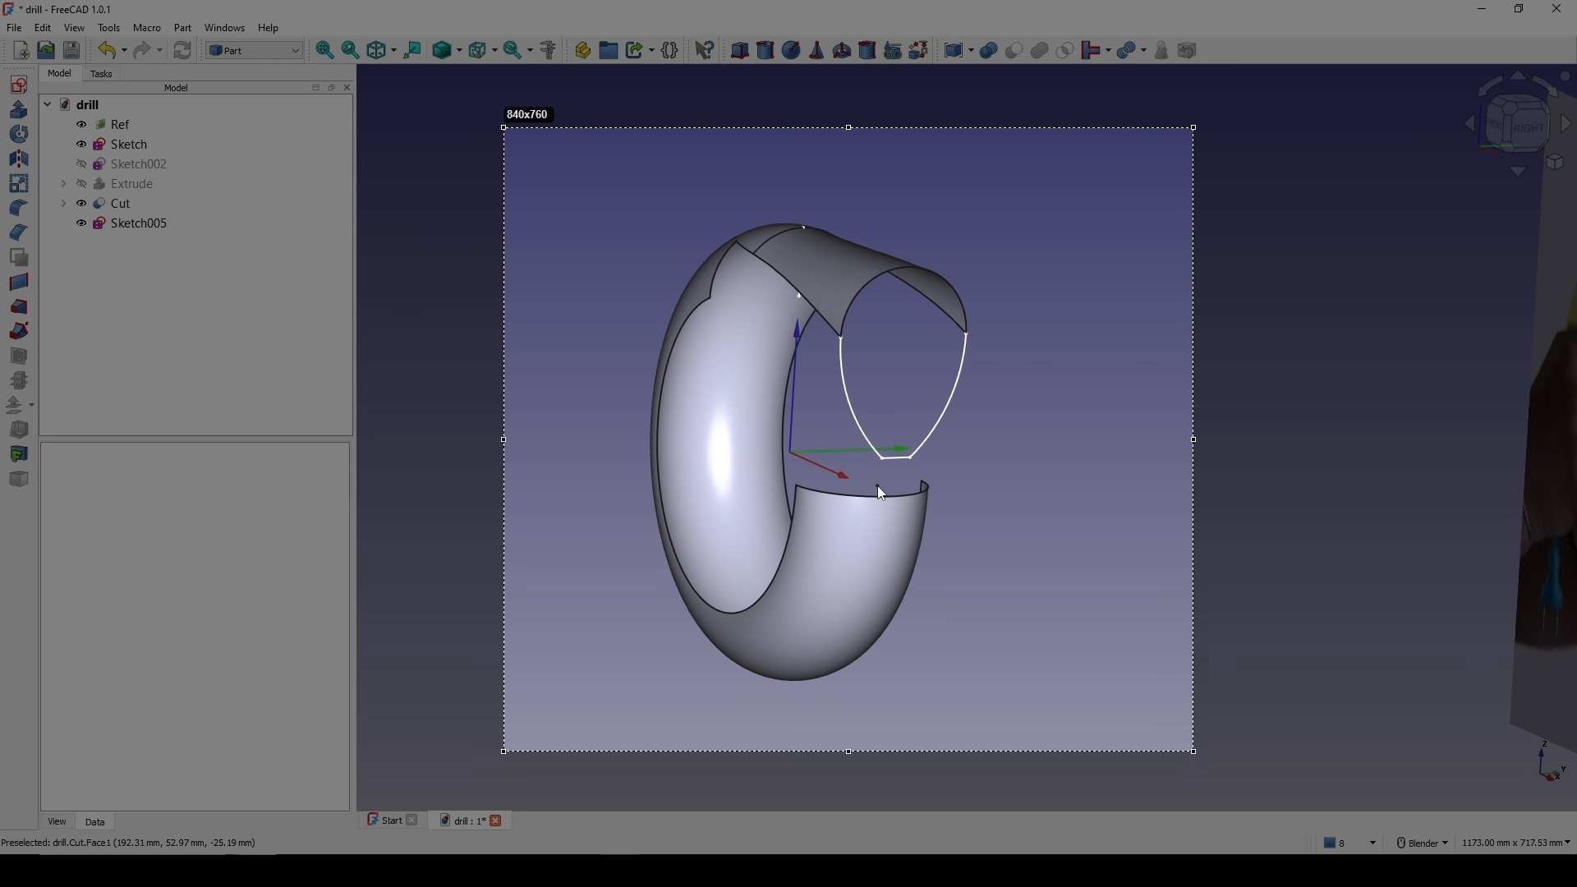
drag(873, 549, 874, 550)
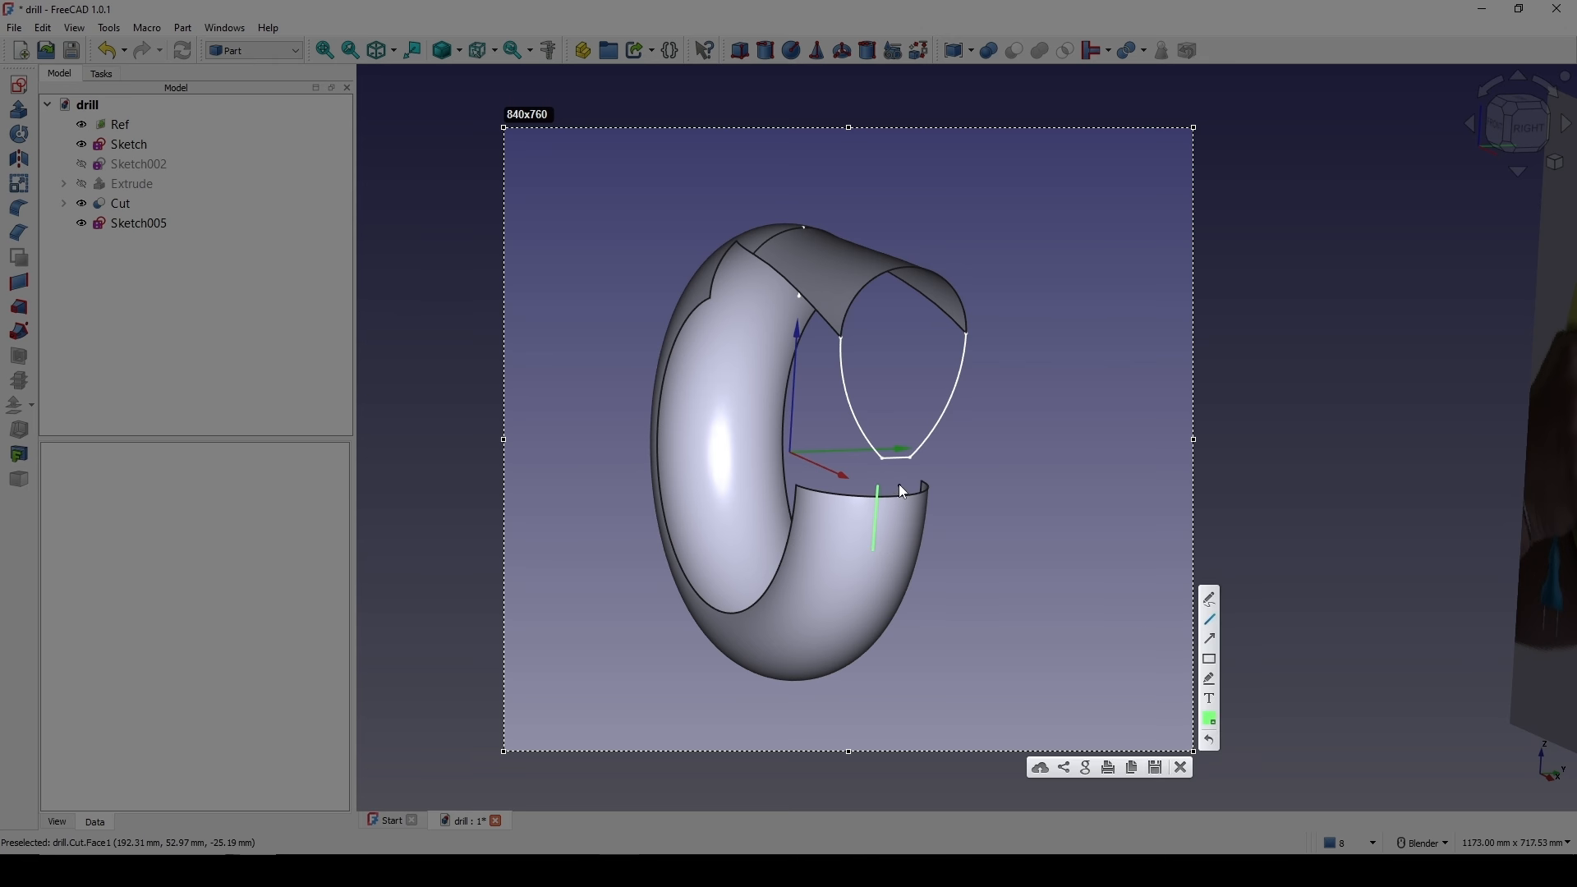
drag(899, 485, 896, 558)
drag(870, 448, 878, 519)
click(1206, 722)
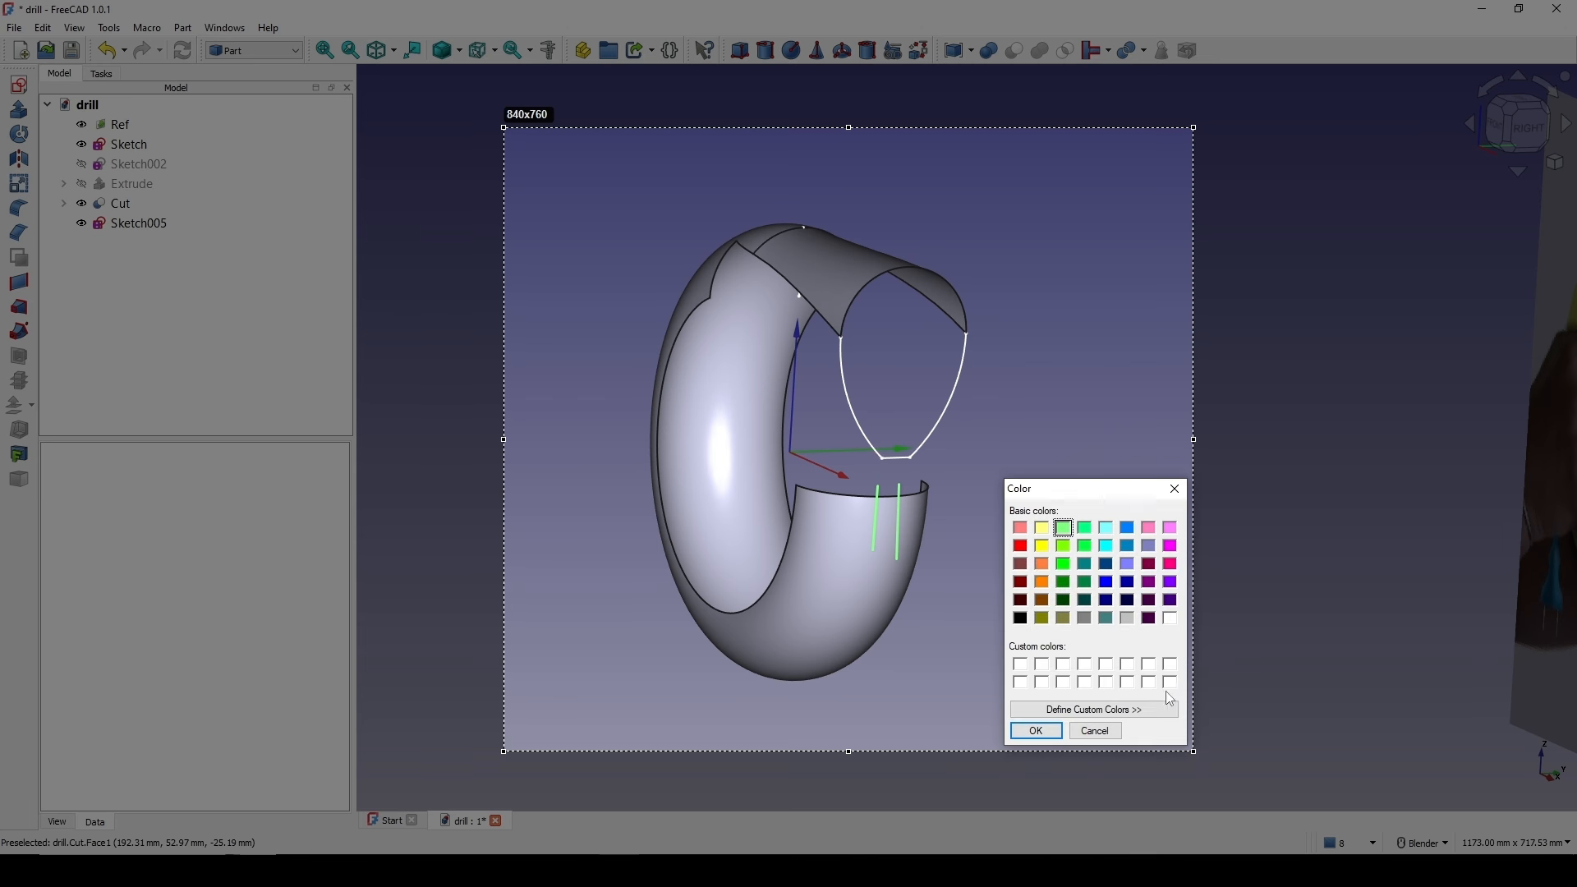
click(1036, 731)
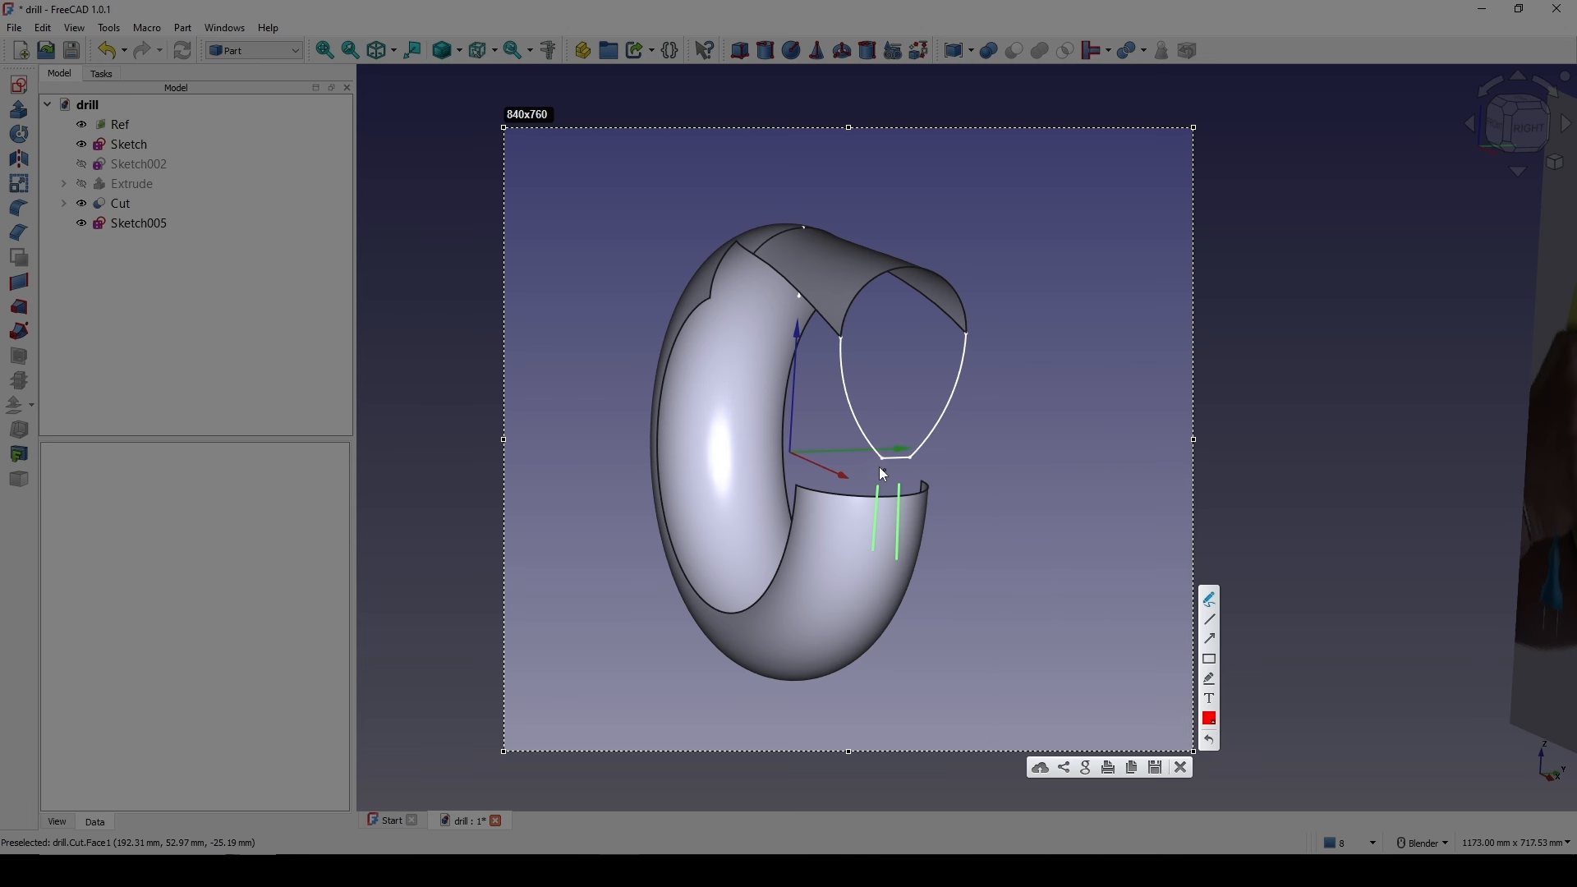
mouse_move(871, 443)
mouse_down()
mouse_move(880, 497)
mouse_move(917, 451)
mouse_move(879, 482)
mouse_up()
key(ctrl+z)
click(1181, 765)
- Create a new sketch on the YZ plane with a 230 mm offset
mouse_move(1175, 729)
middle_down()
mouse_move(922, 474)
mouse_move(1045, 510)
mouse_move(973, 474)
mouse_move(945, 431)
middle_up()
middle_drag(870, 482, 853, 481)
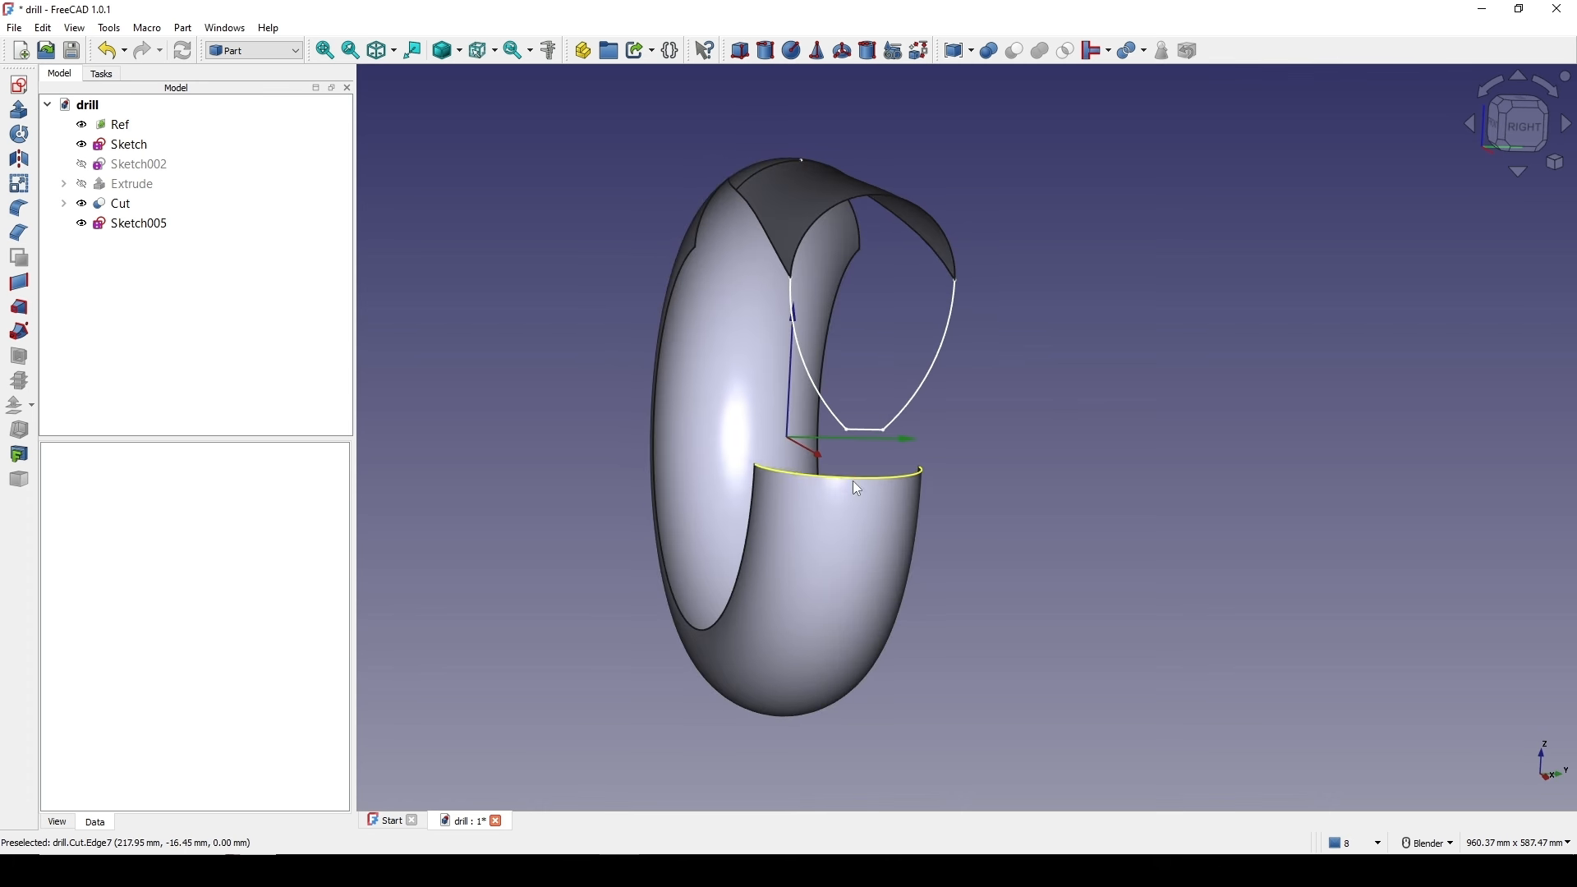
shift+middle_drag(1098, 422, 1079, 394)
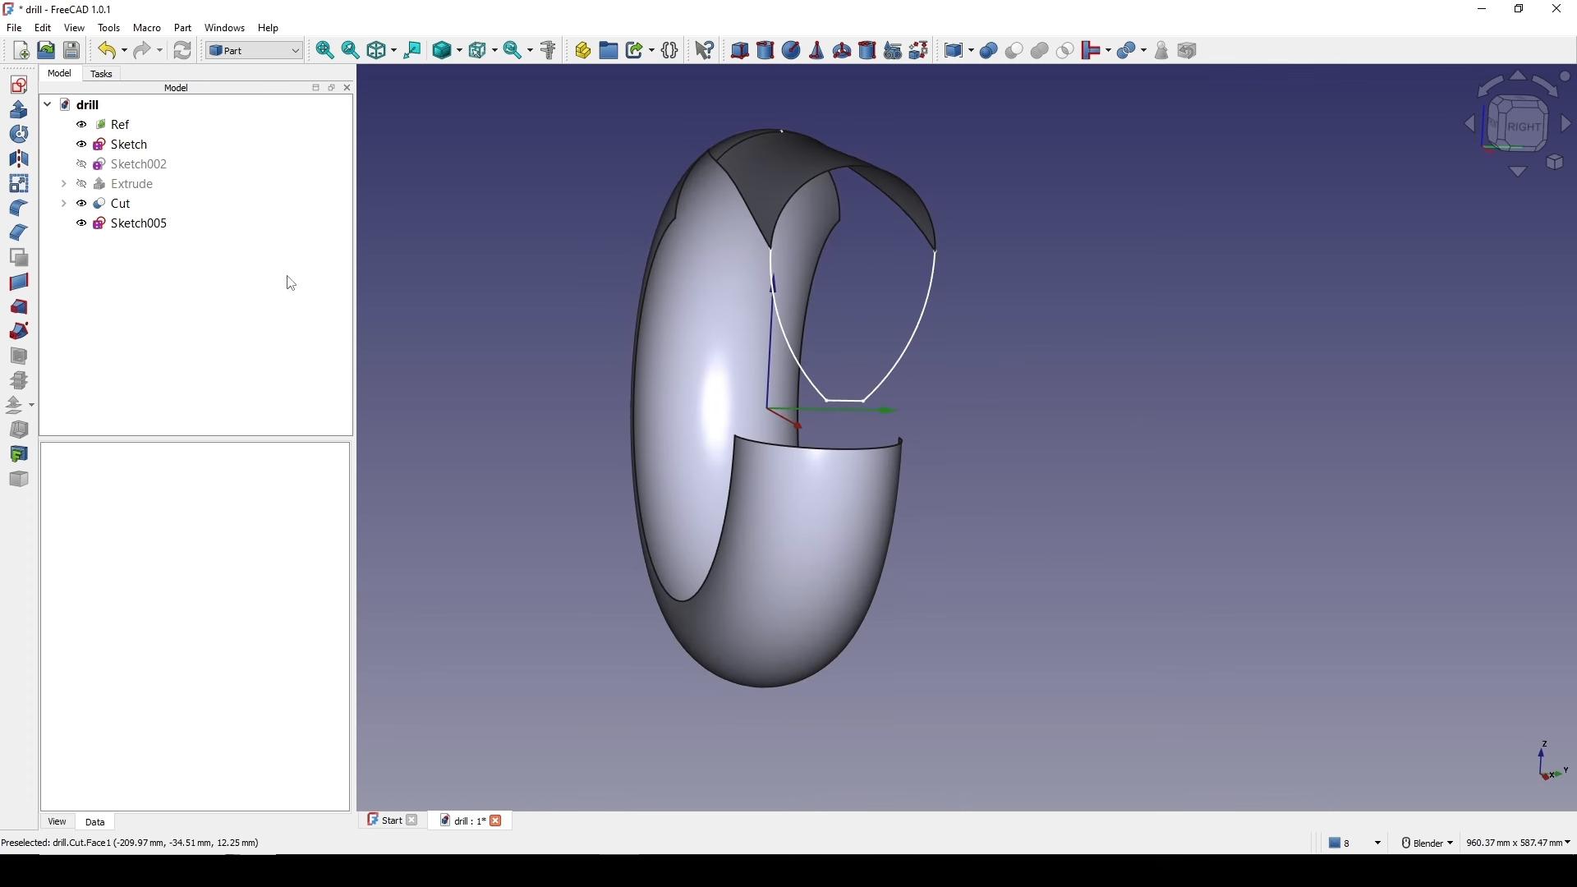
click(19, 85)
click(762, 428)
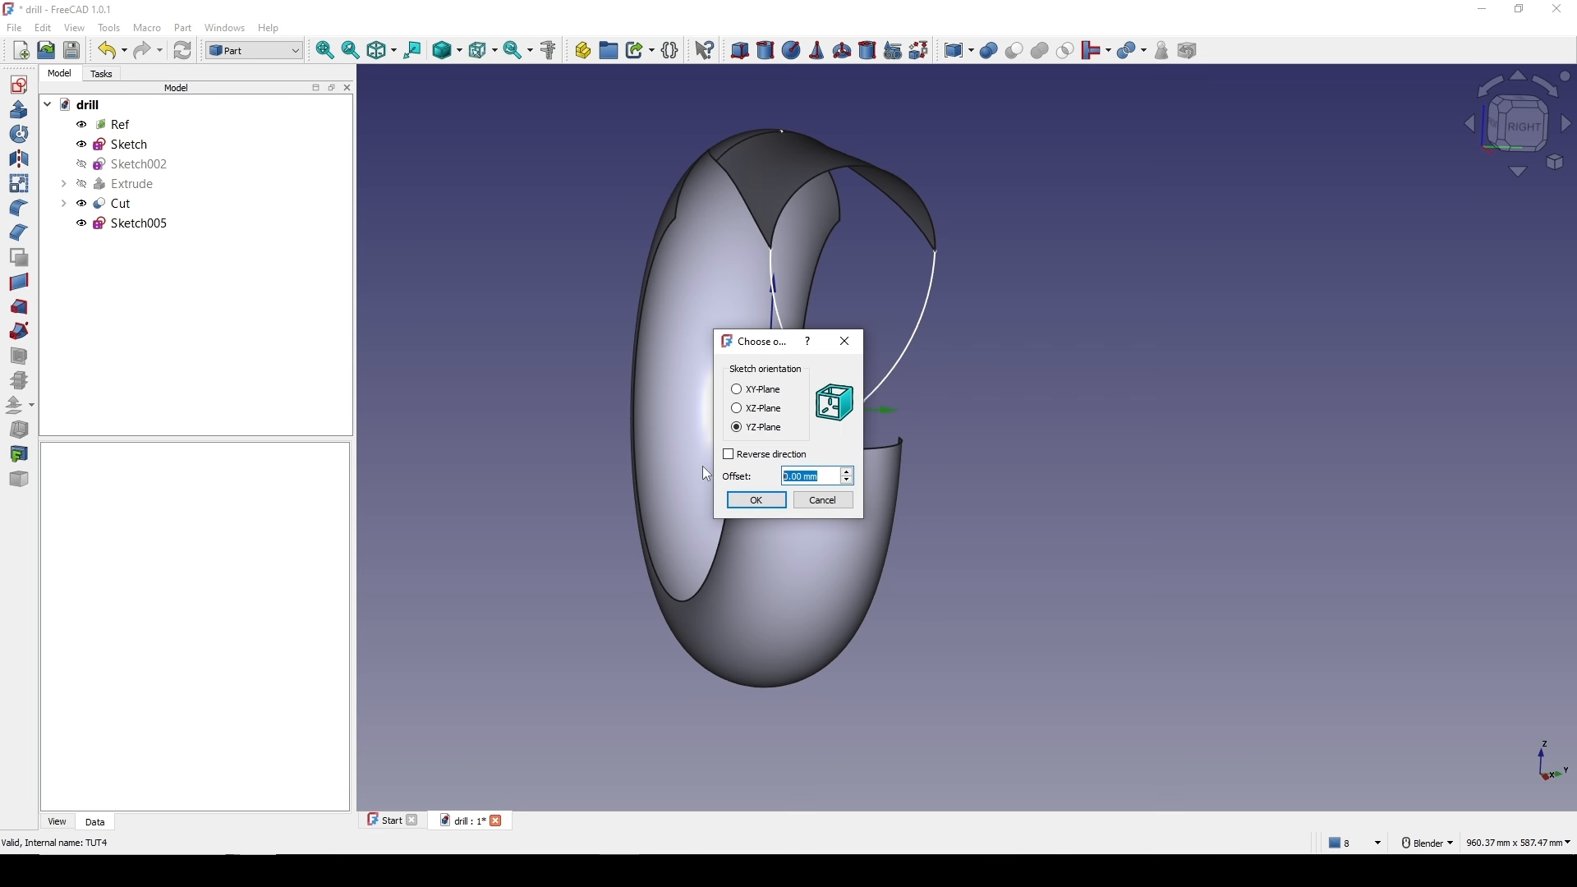
text(263)
text(230)
click(756, 500)
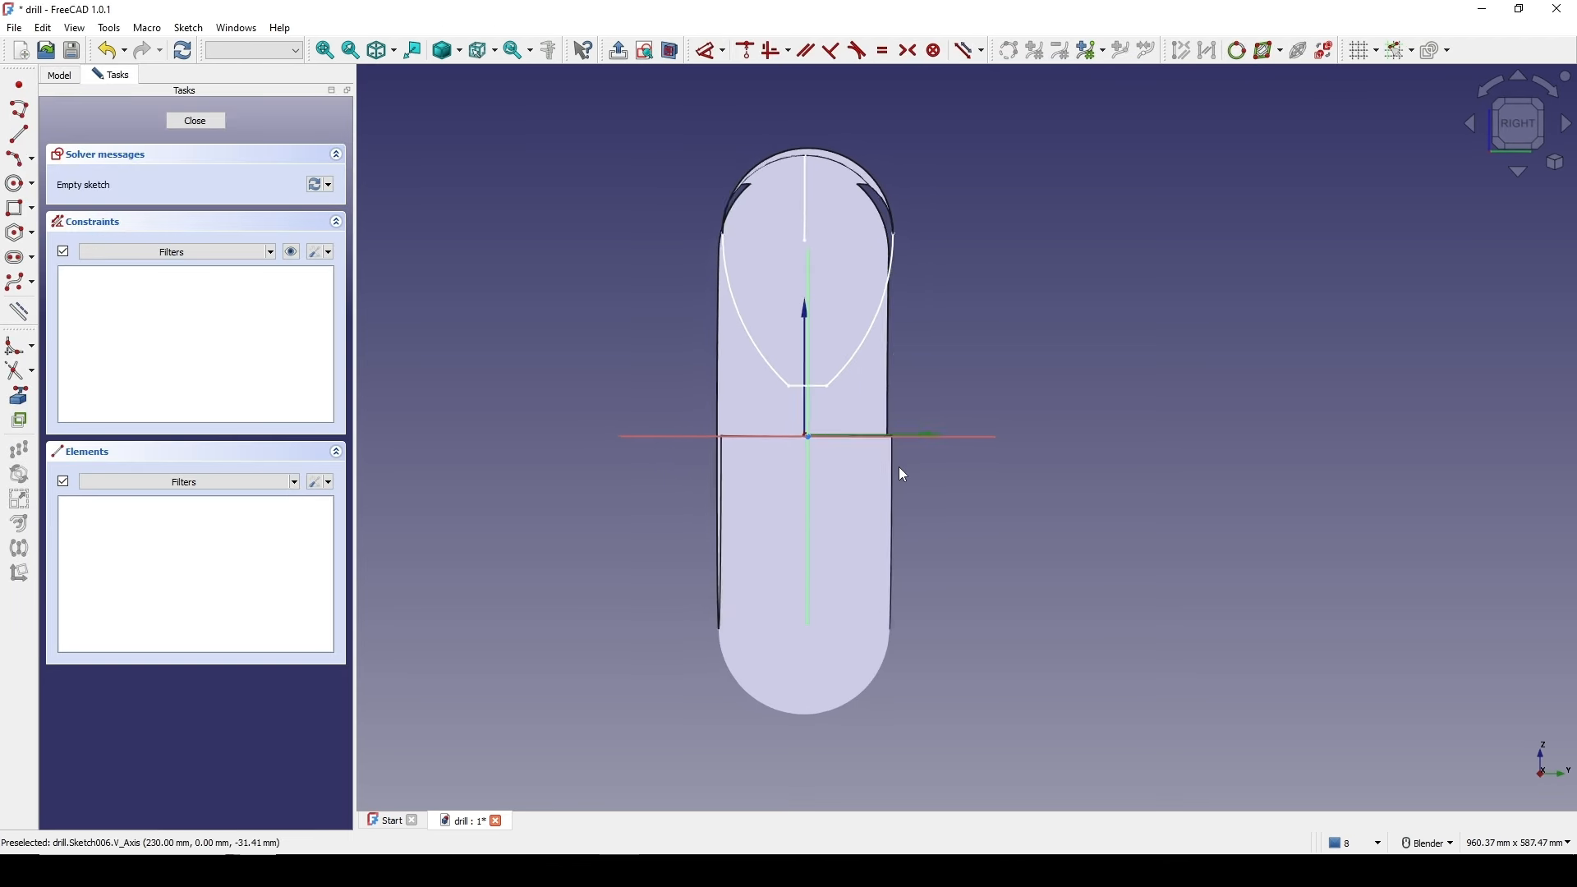
- Sketch two vertical lines about 30 mm apart, one on each side of the vertical axis, both crossing the horizontal axis
scroll(898, 466, up, 4)
scroll(652, 431, down, 3)
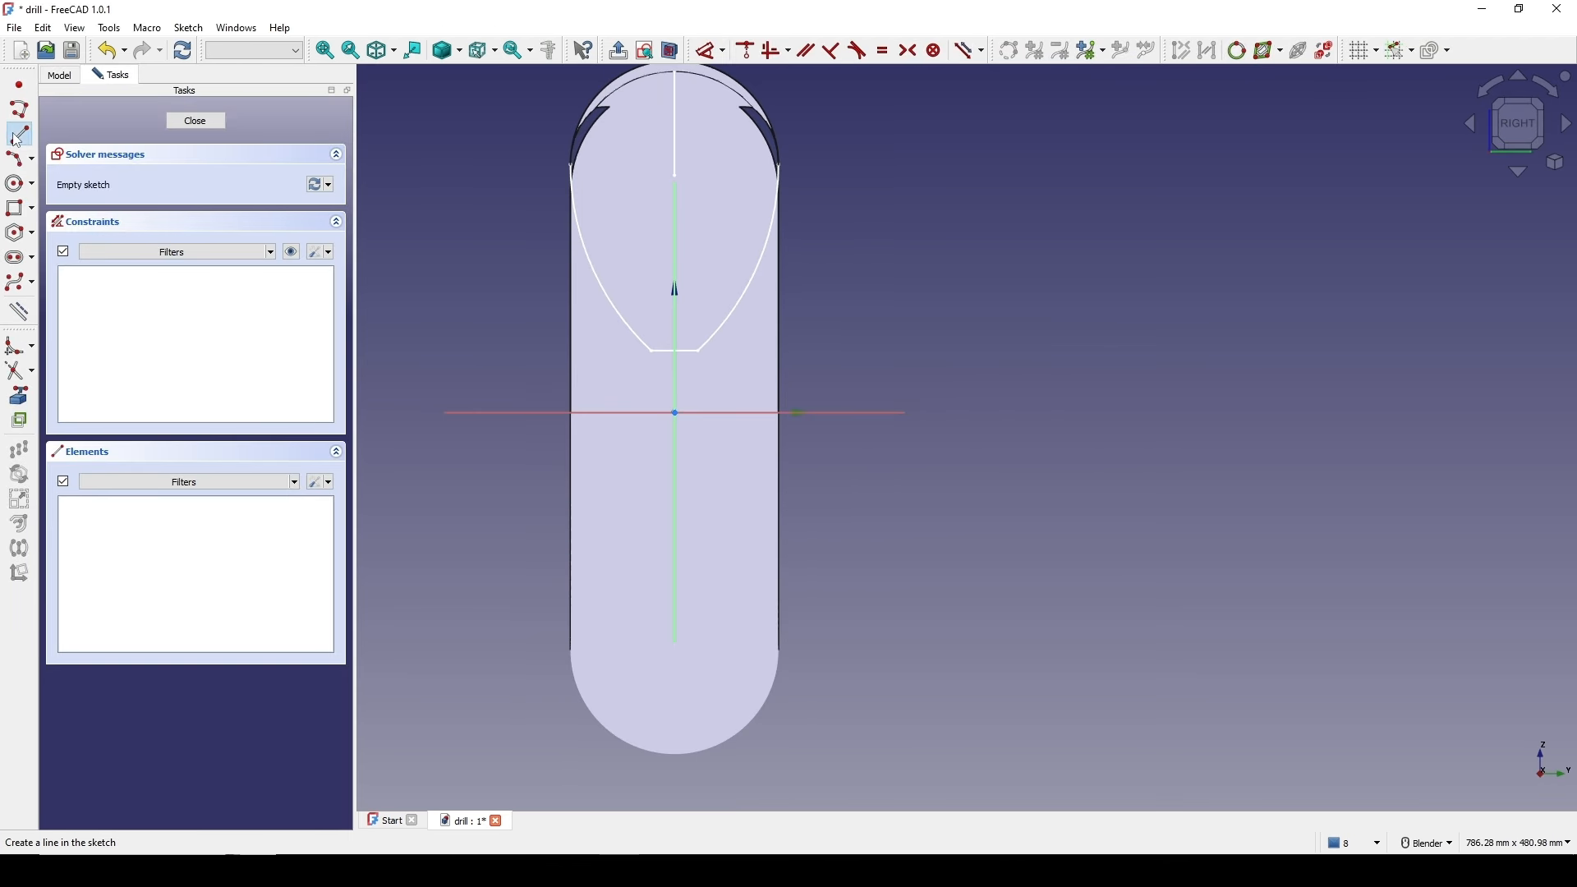
click(18, 134)
scroll(649, 378, up, 3)
click(662, 400)
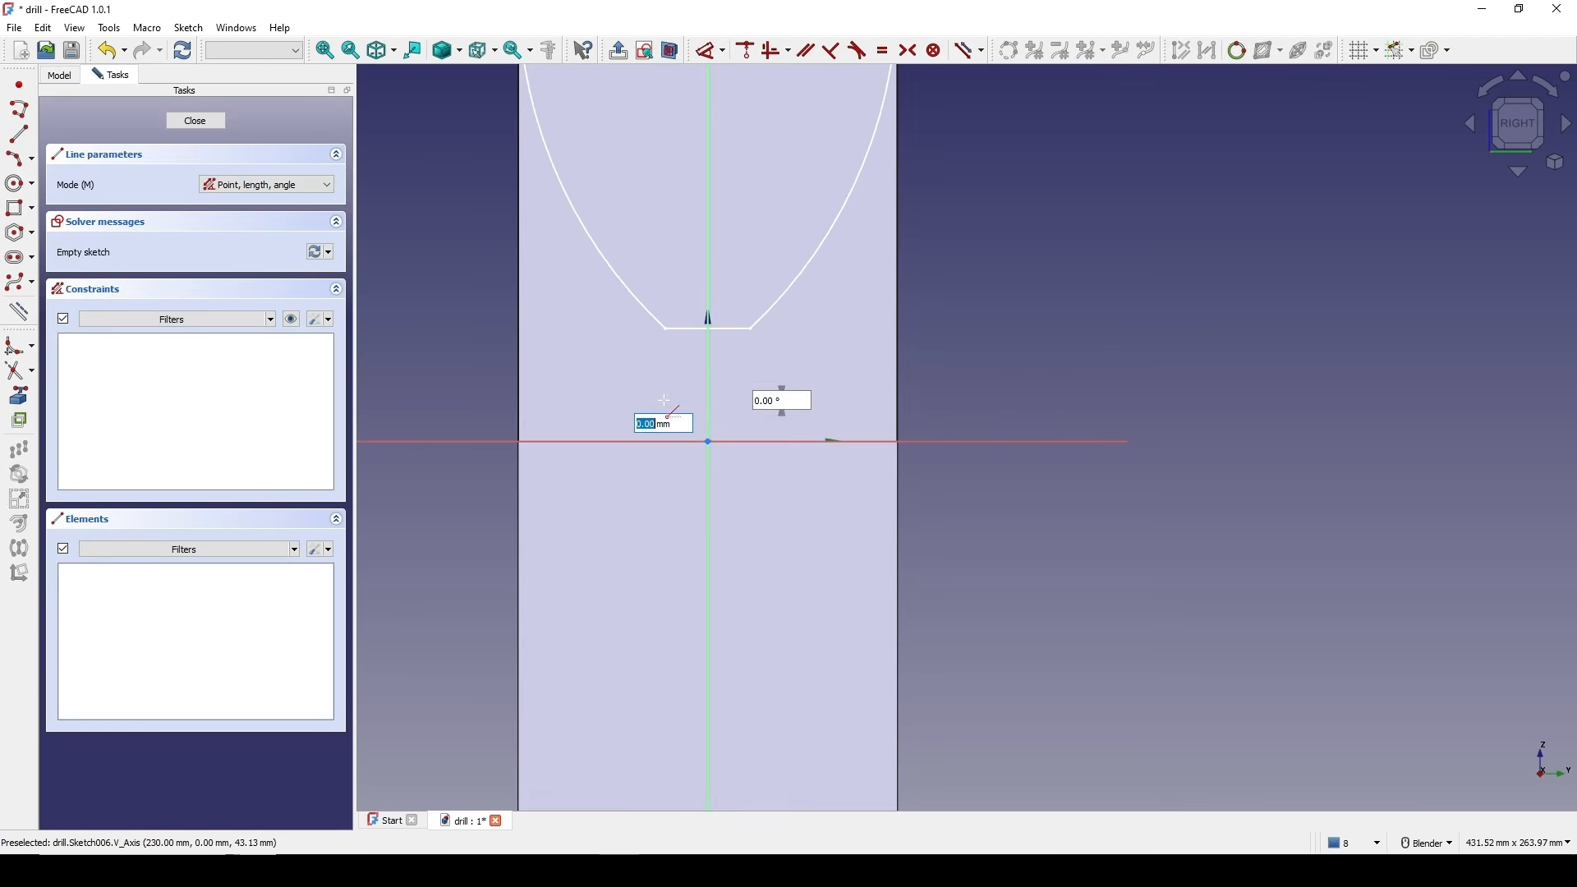
click(665, 514)
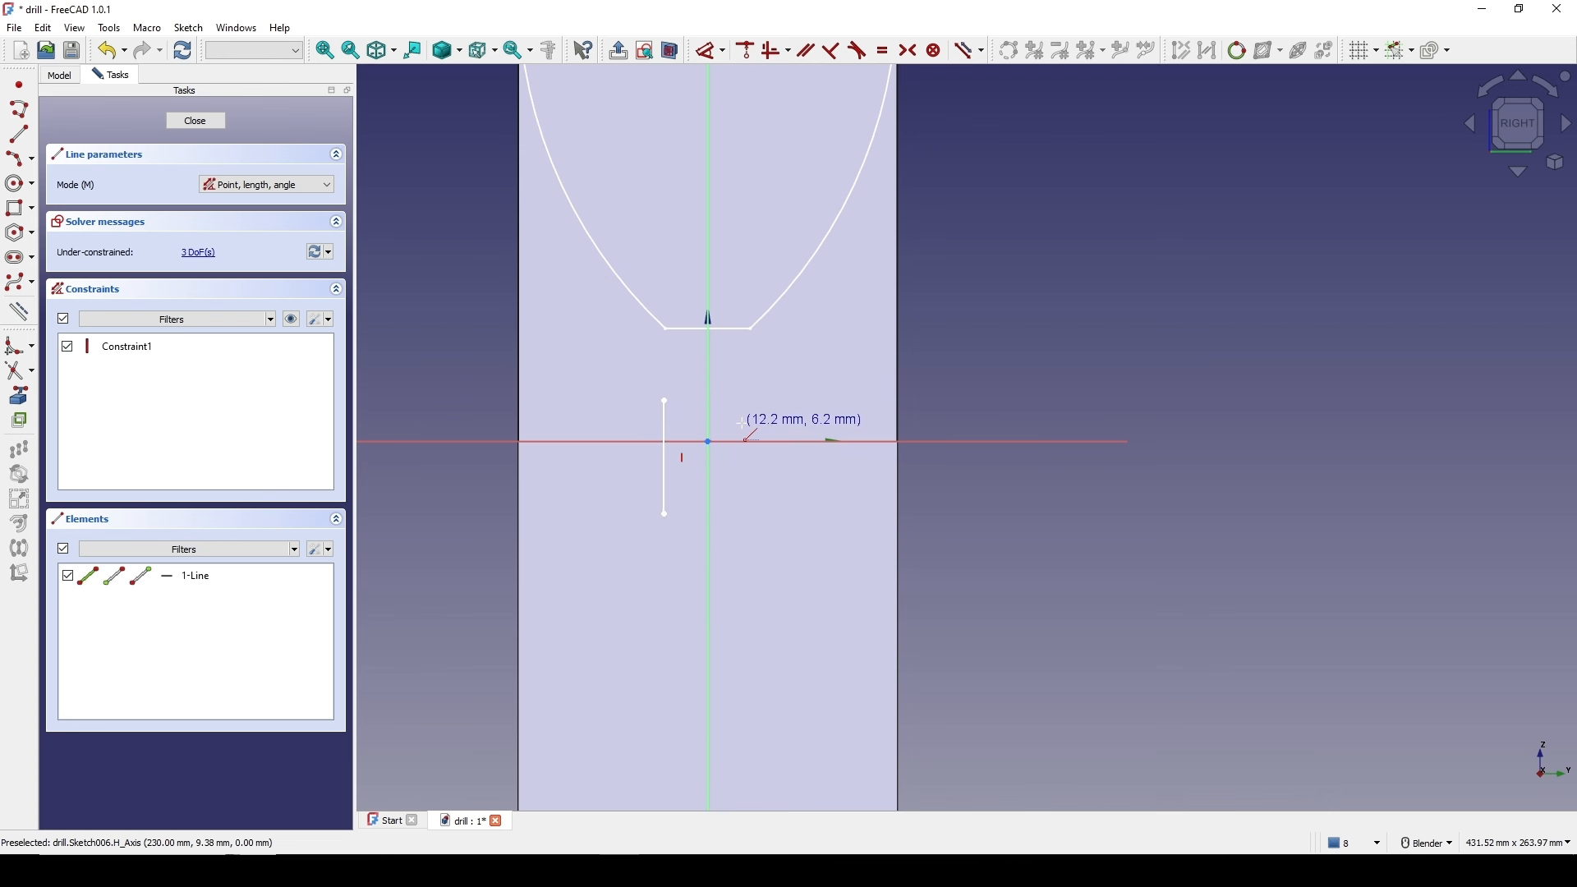
click(749, 405)
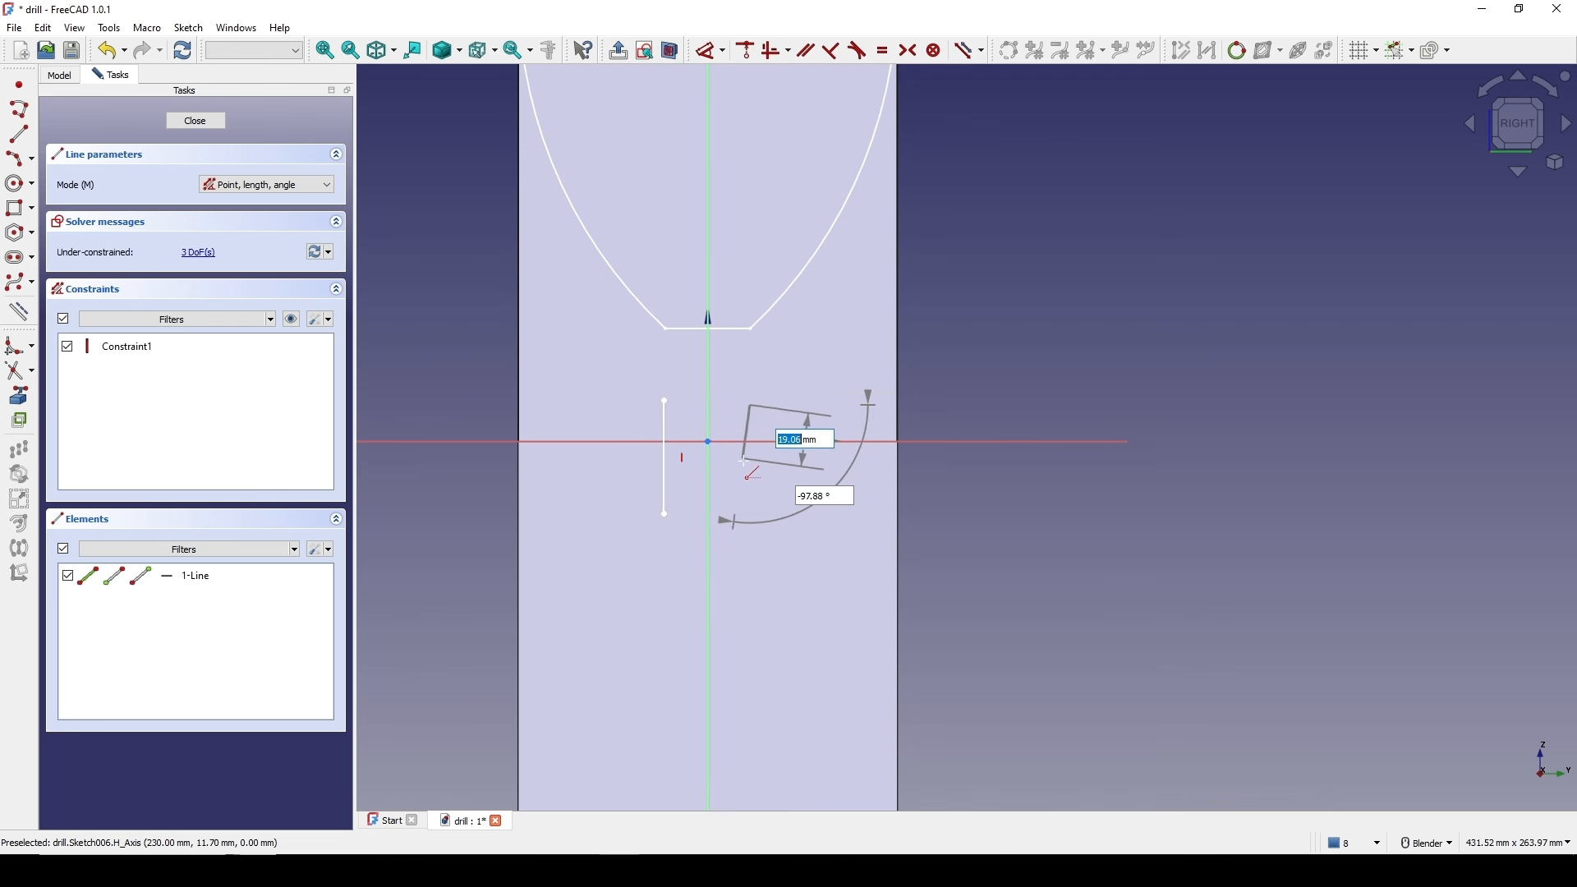
click(747, 519)
scroll(792, 448, up, 2)
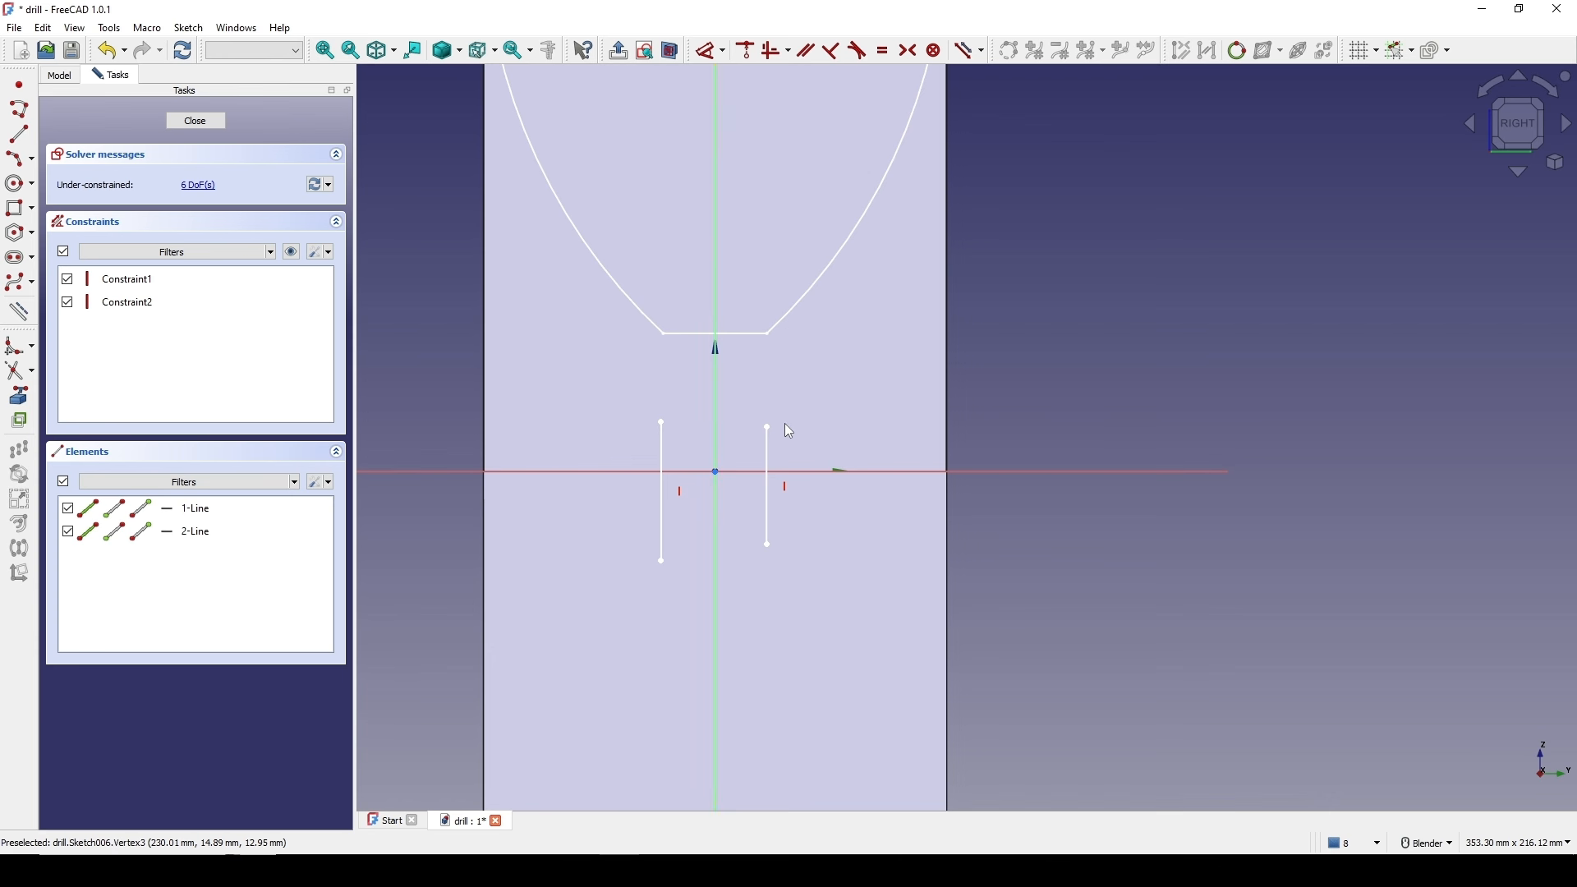
- Constrain the upper endpoints of the two vertical lines symmetrically about the vertical axis
shift+middle_drag(785, 423, 779, 444)
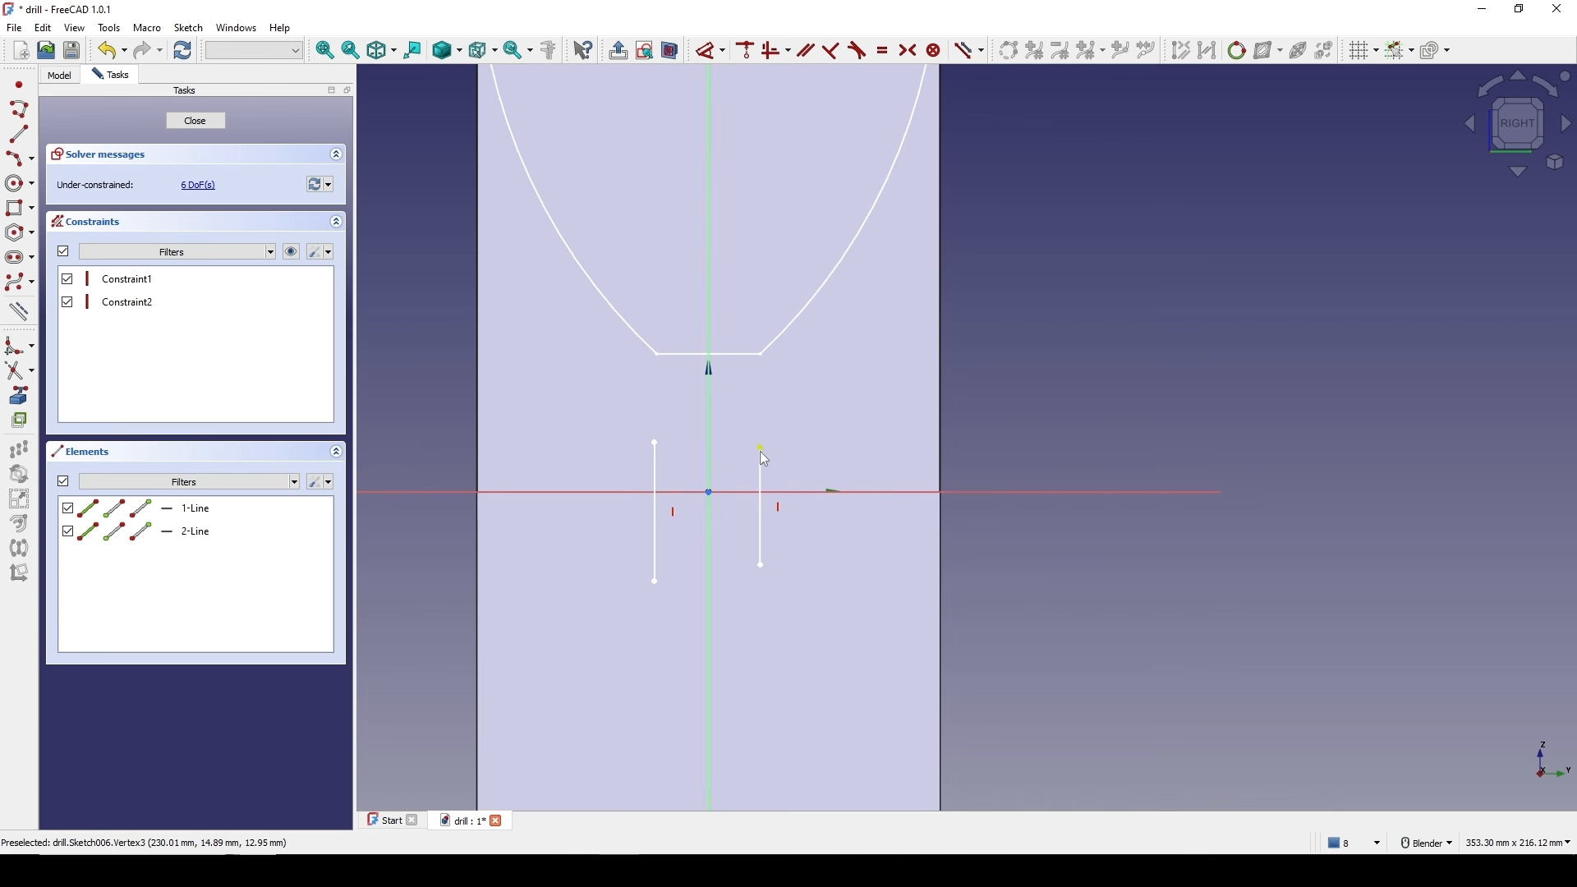
click(664, 444)
click(757, 449)
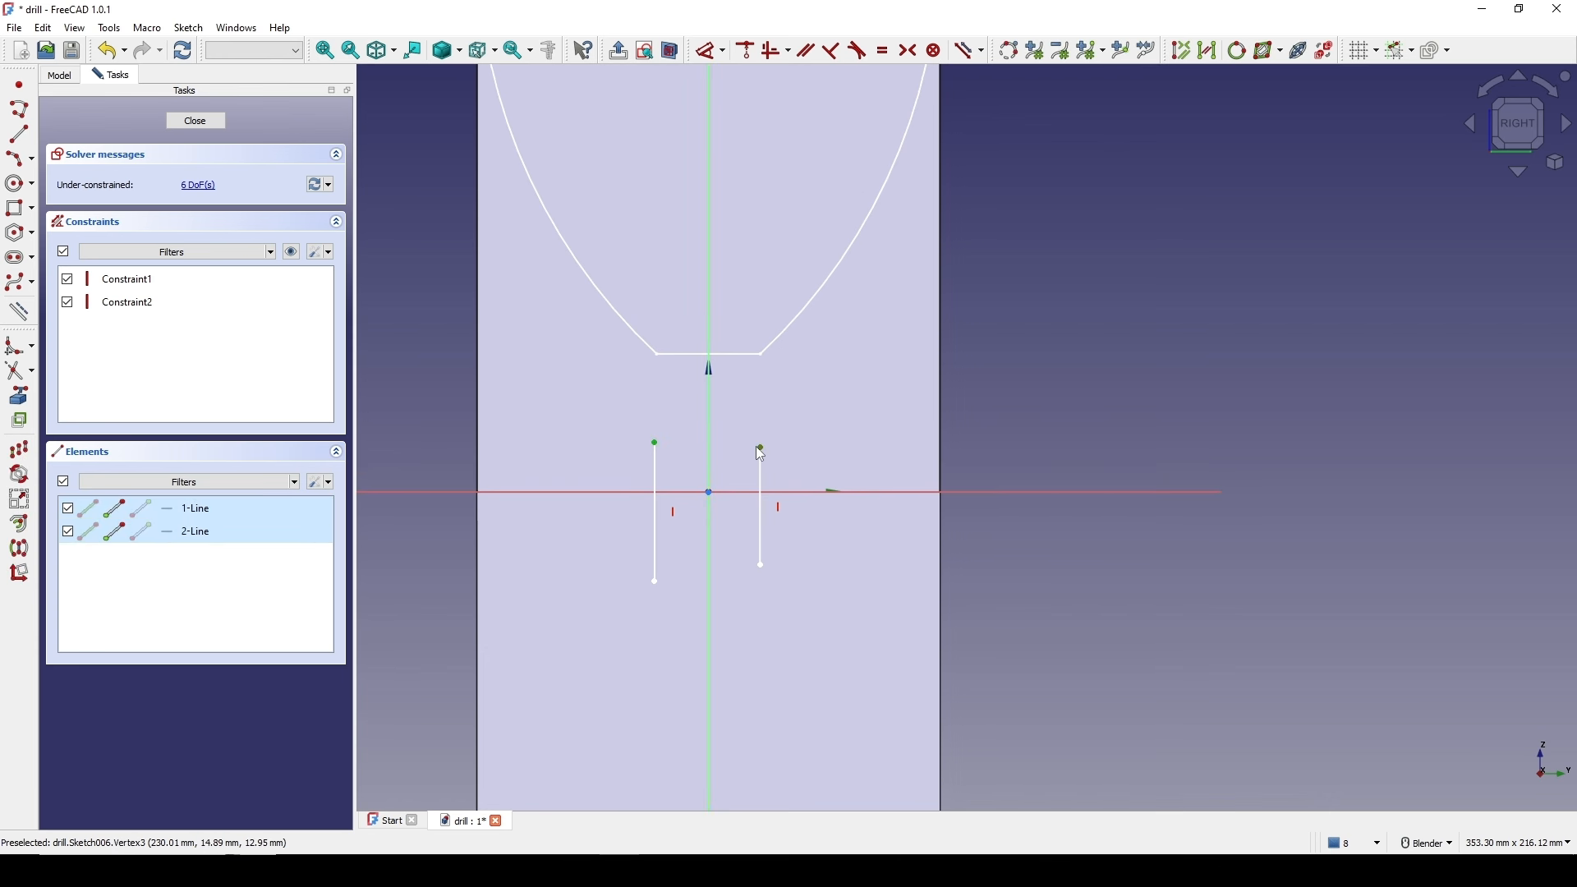
click(711, 441)
key(s)
- Dimension the distance between the upper endpoints of the two lines as 30 mm
scroll(746, 451, up, 2)
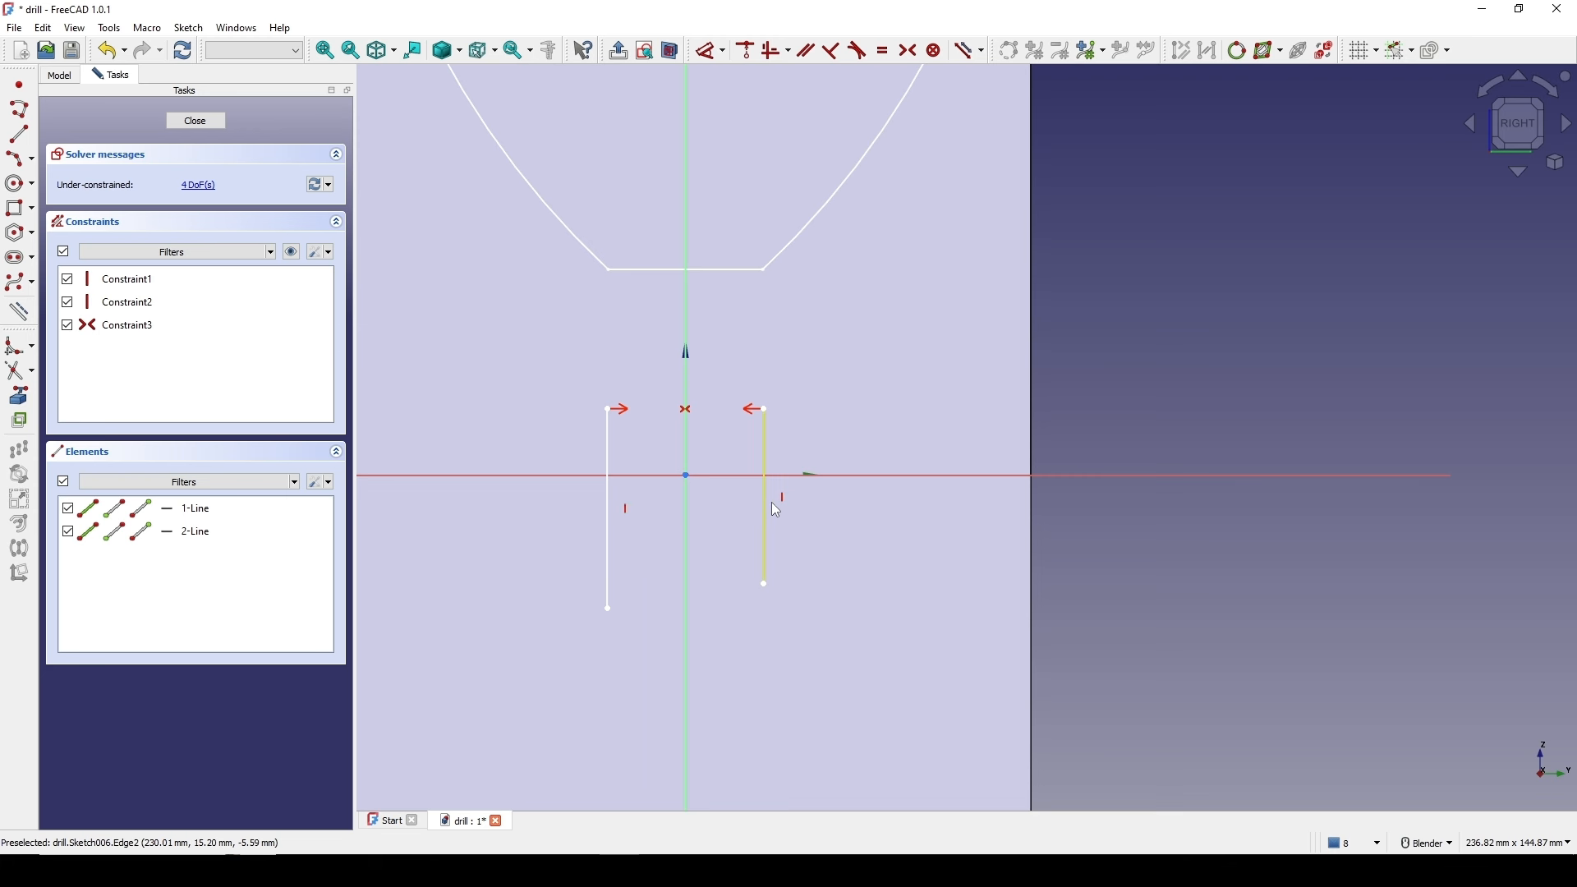
shift+middle_drag(701, 481, 701, 482)
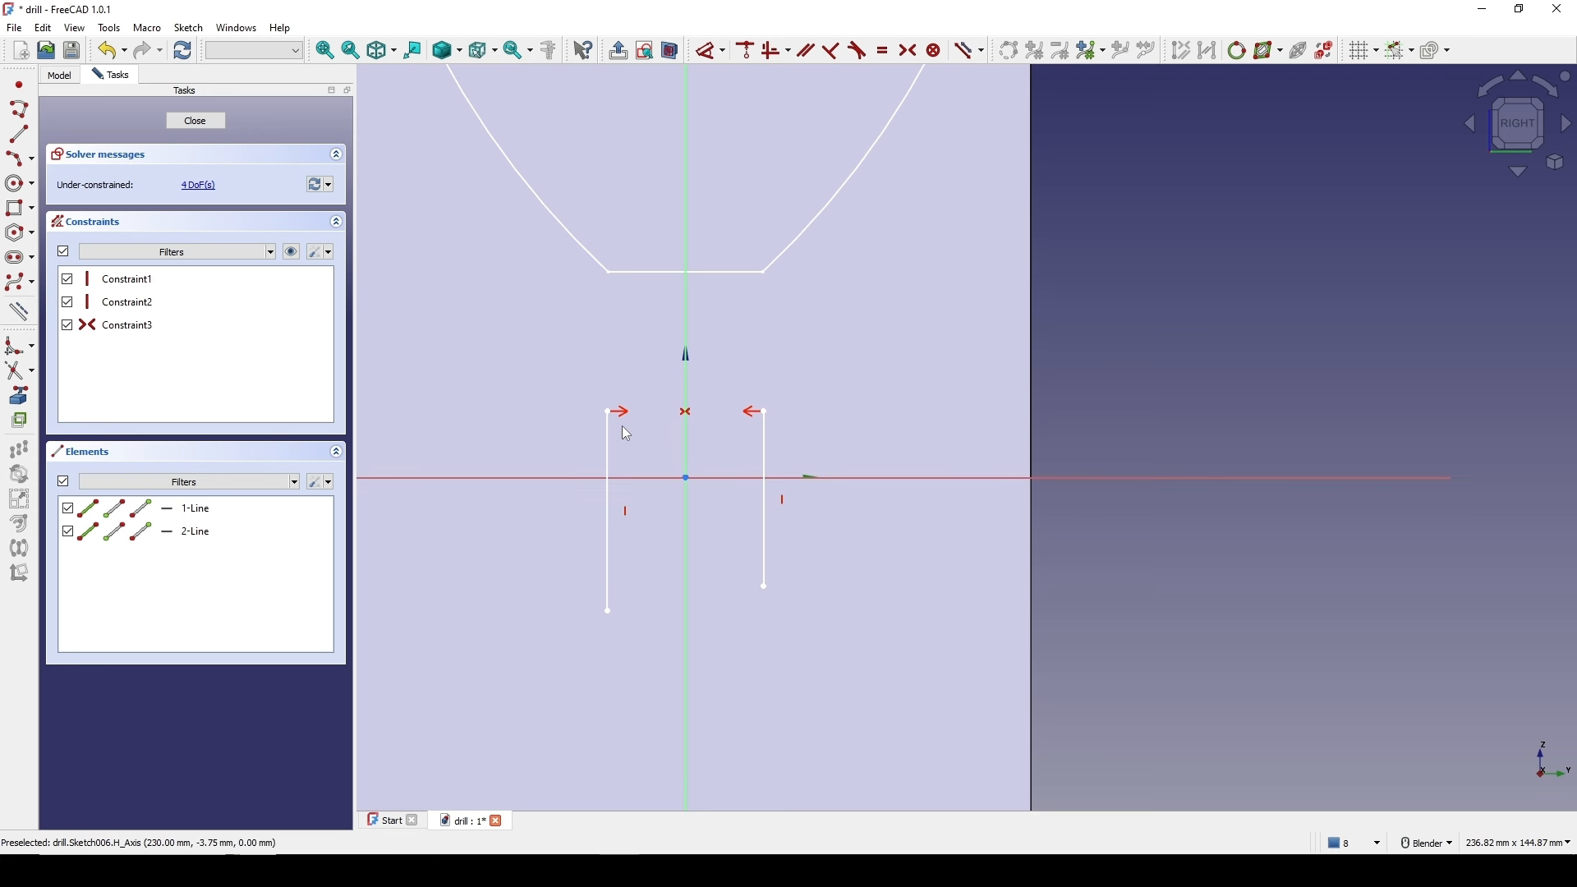
click(608, 412)
click(763, 412)
key(d)
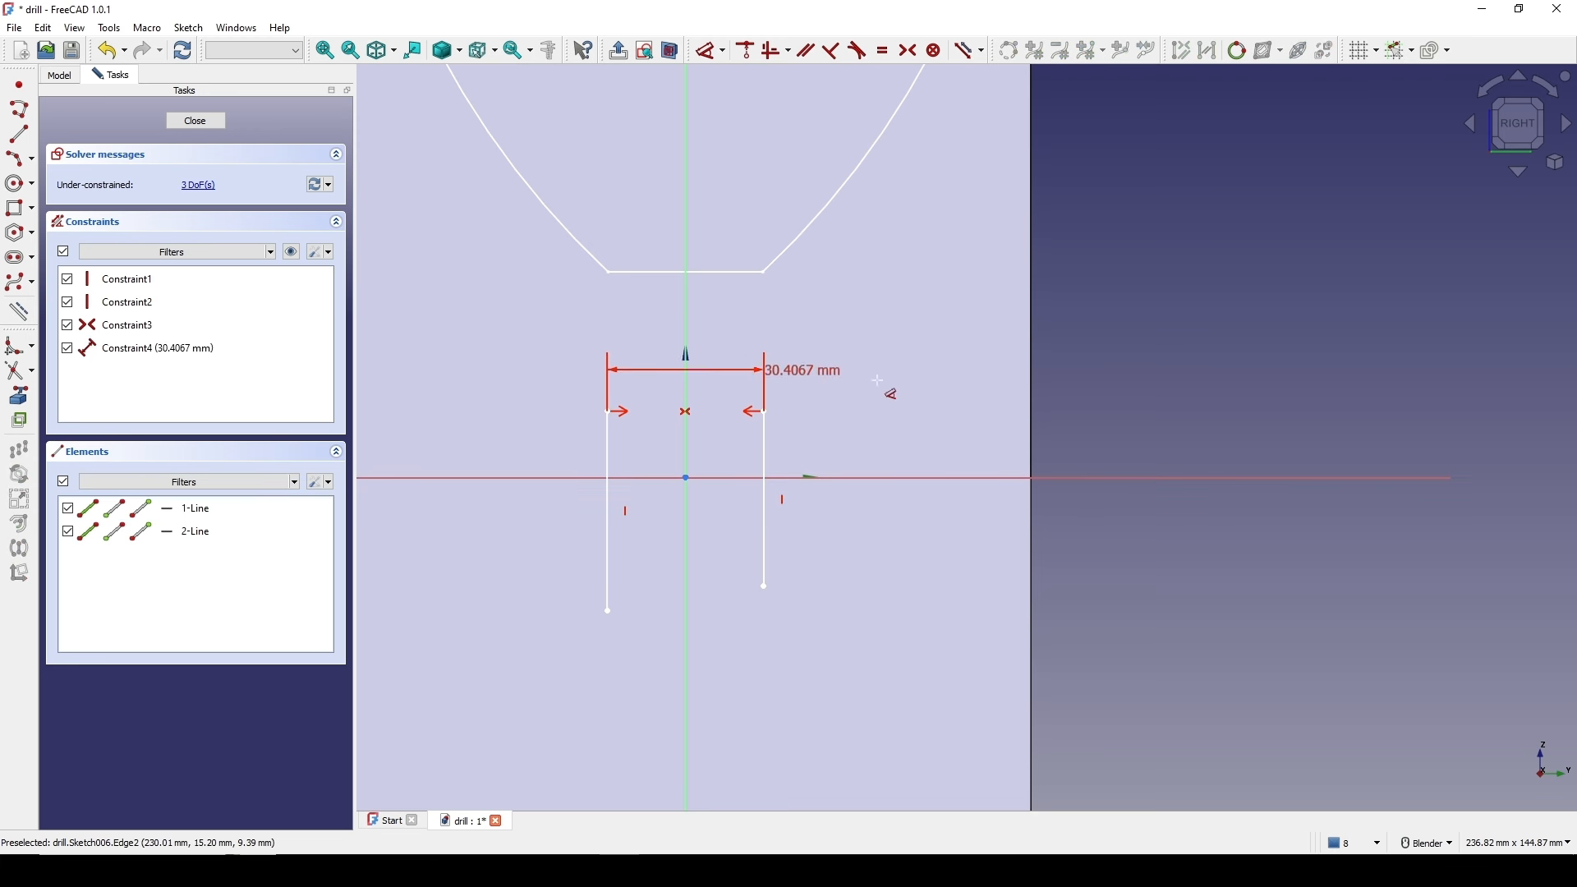
click(895, 393)
drag(970, 375, 941, 391)
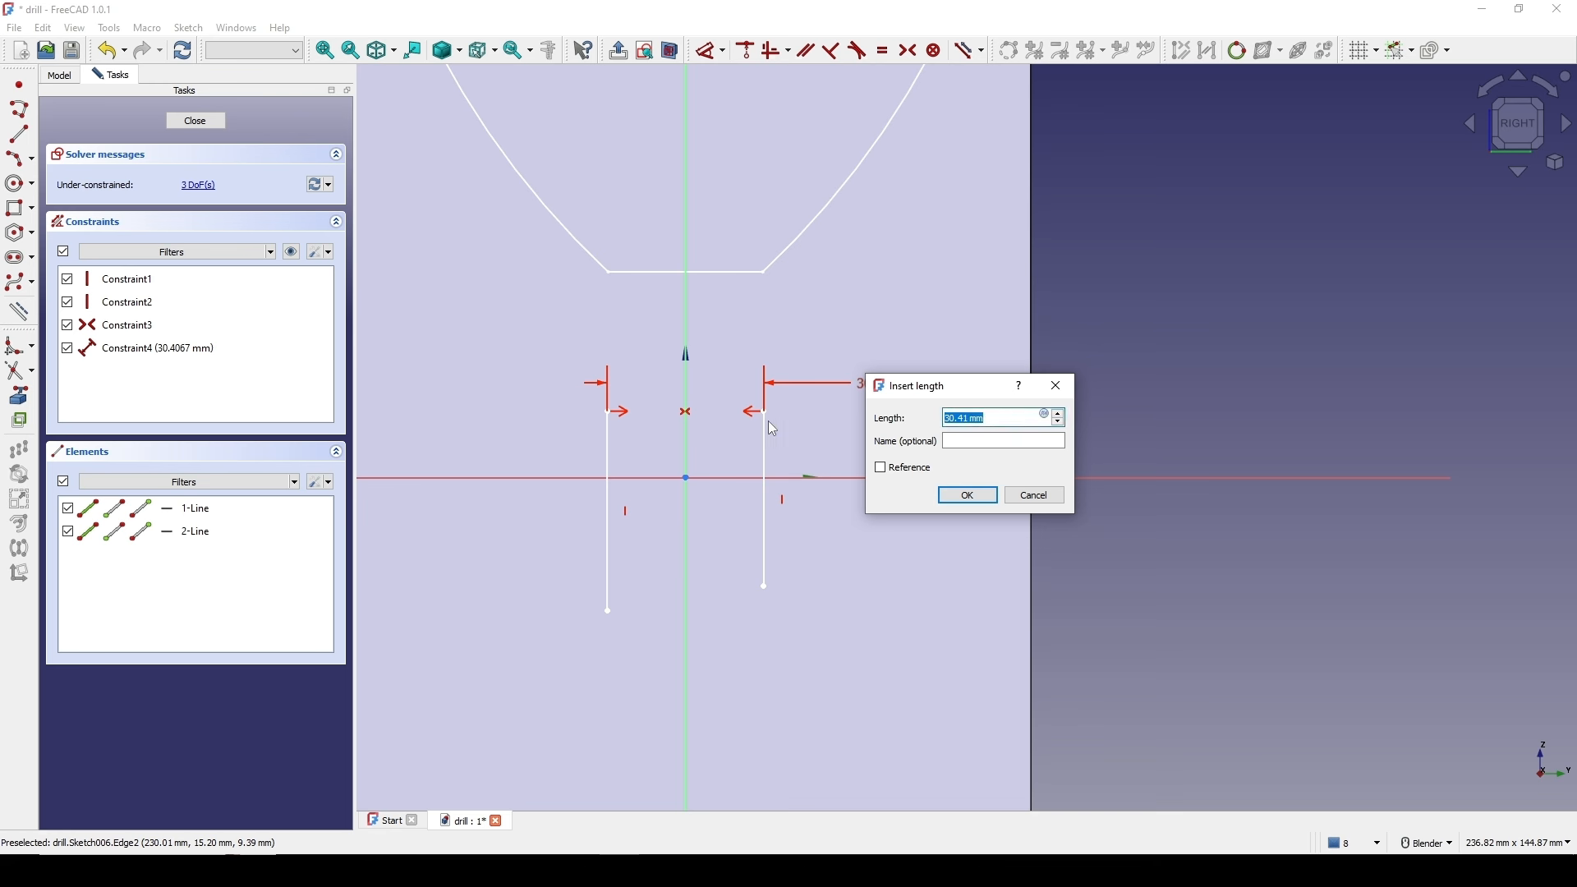
text(30)
click(971, 494)
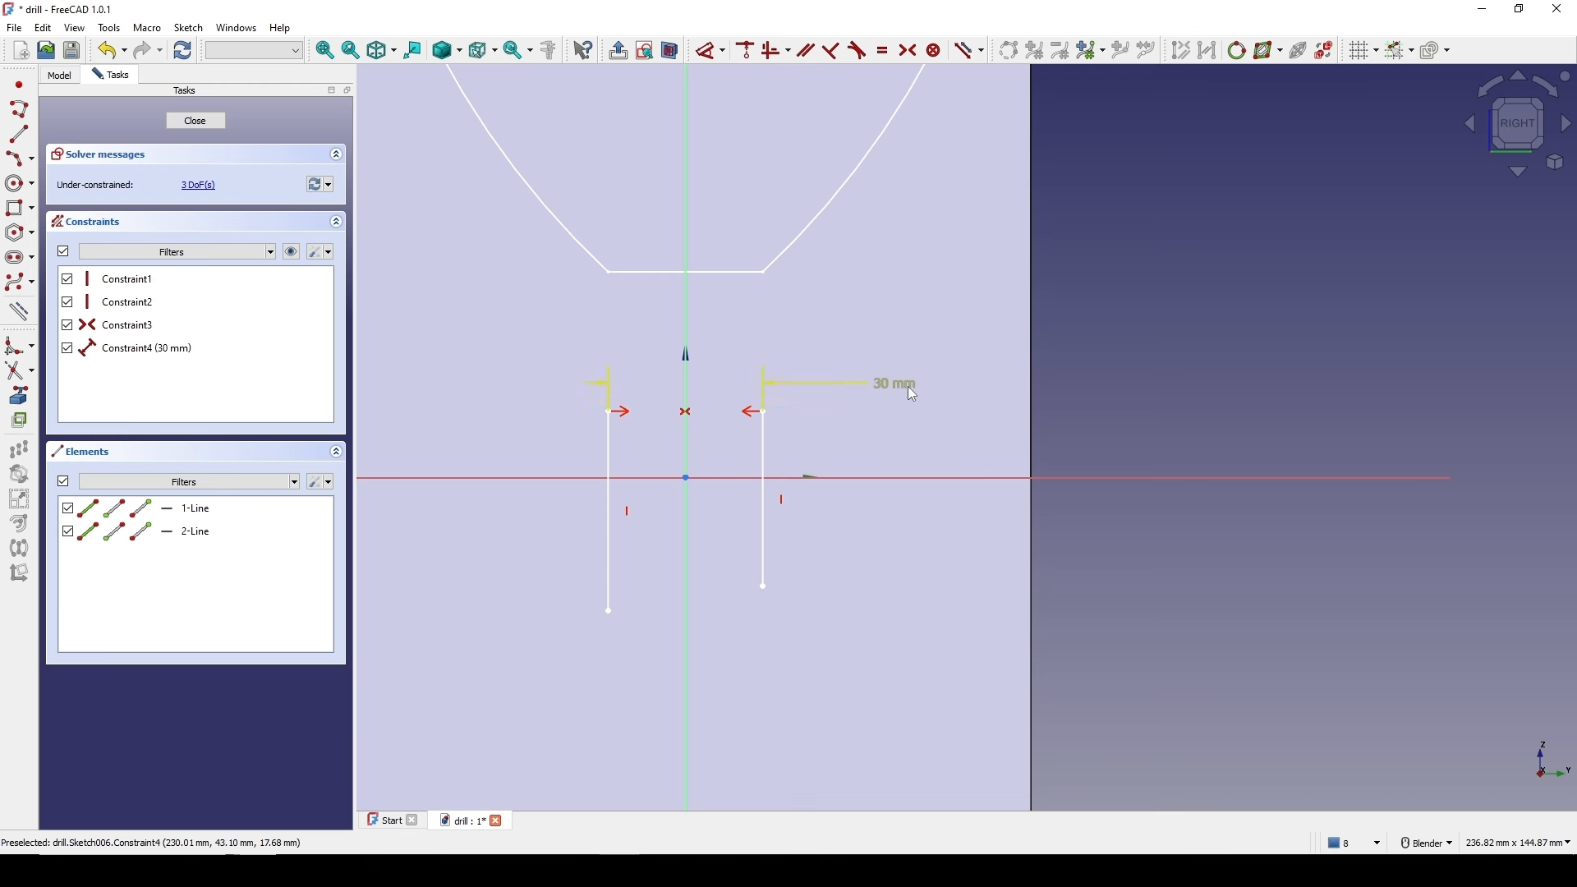
- Close the sketch and extrude its two lines symmetrically along the normal with a length of 100 mm
scroll(887, 417, down, 3)
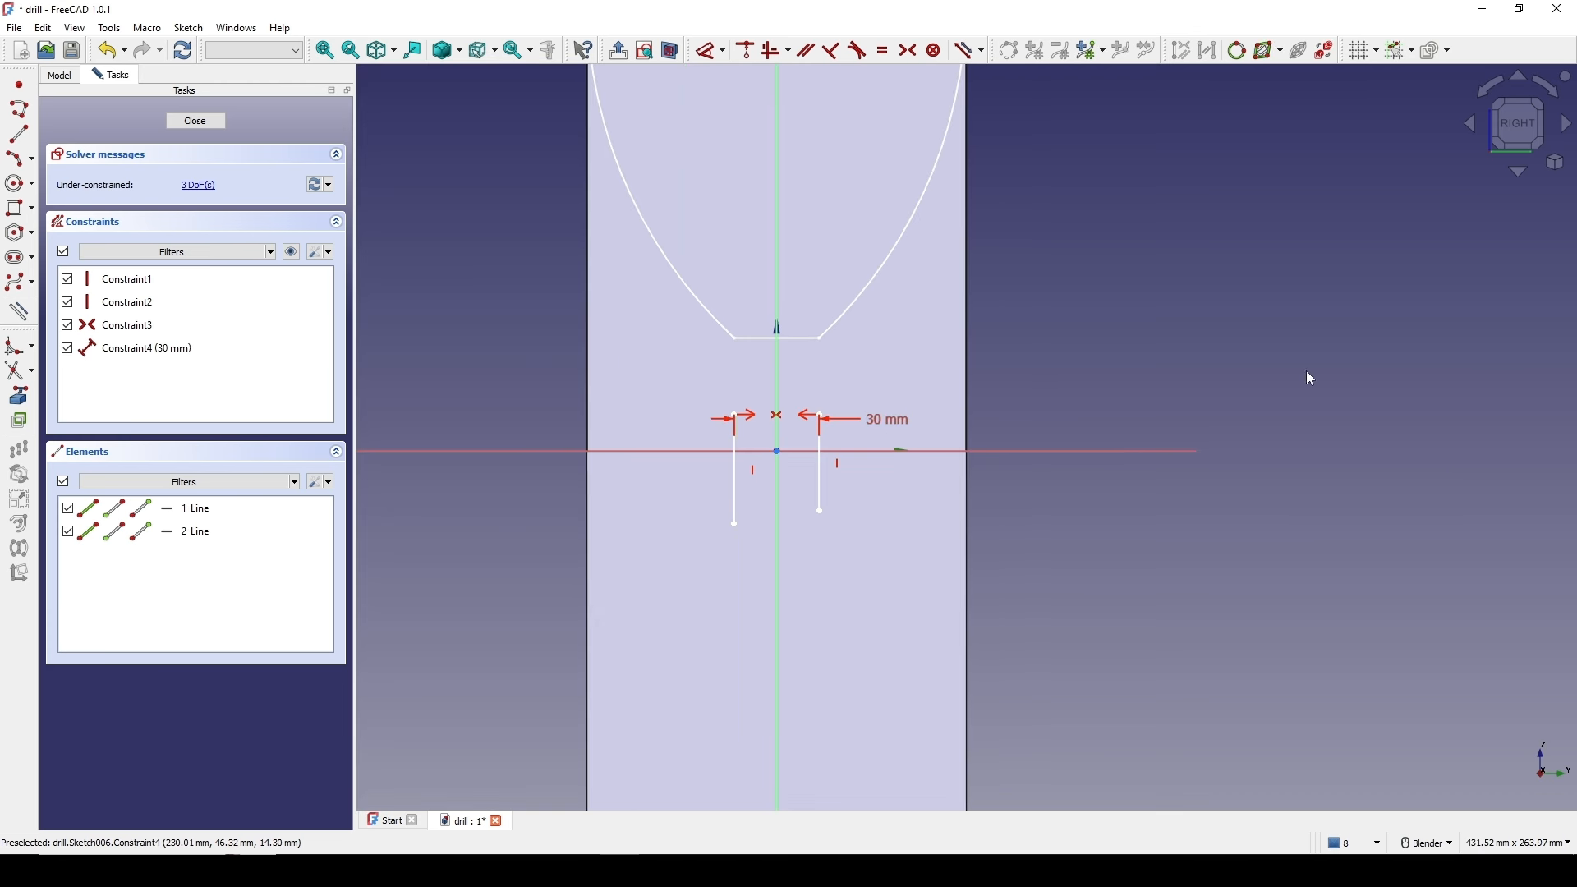
click(189, 123)
mouse_move(904, 528)
middle_down()
mouse_move(1027, 545)
mouse_move(977, 558)
middle_up()
scroll(977, 558, up, 4)
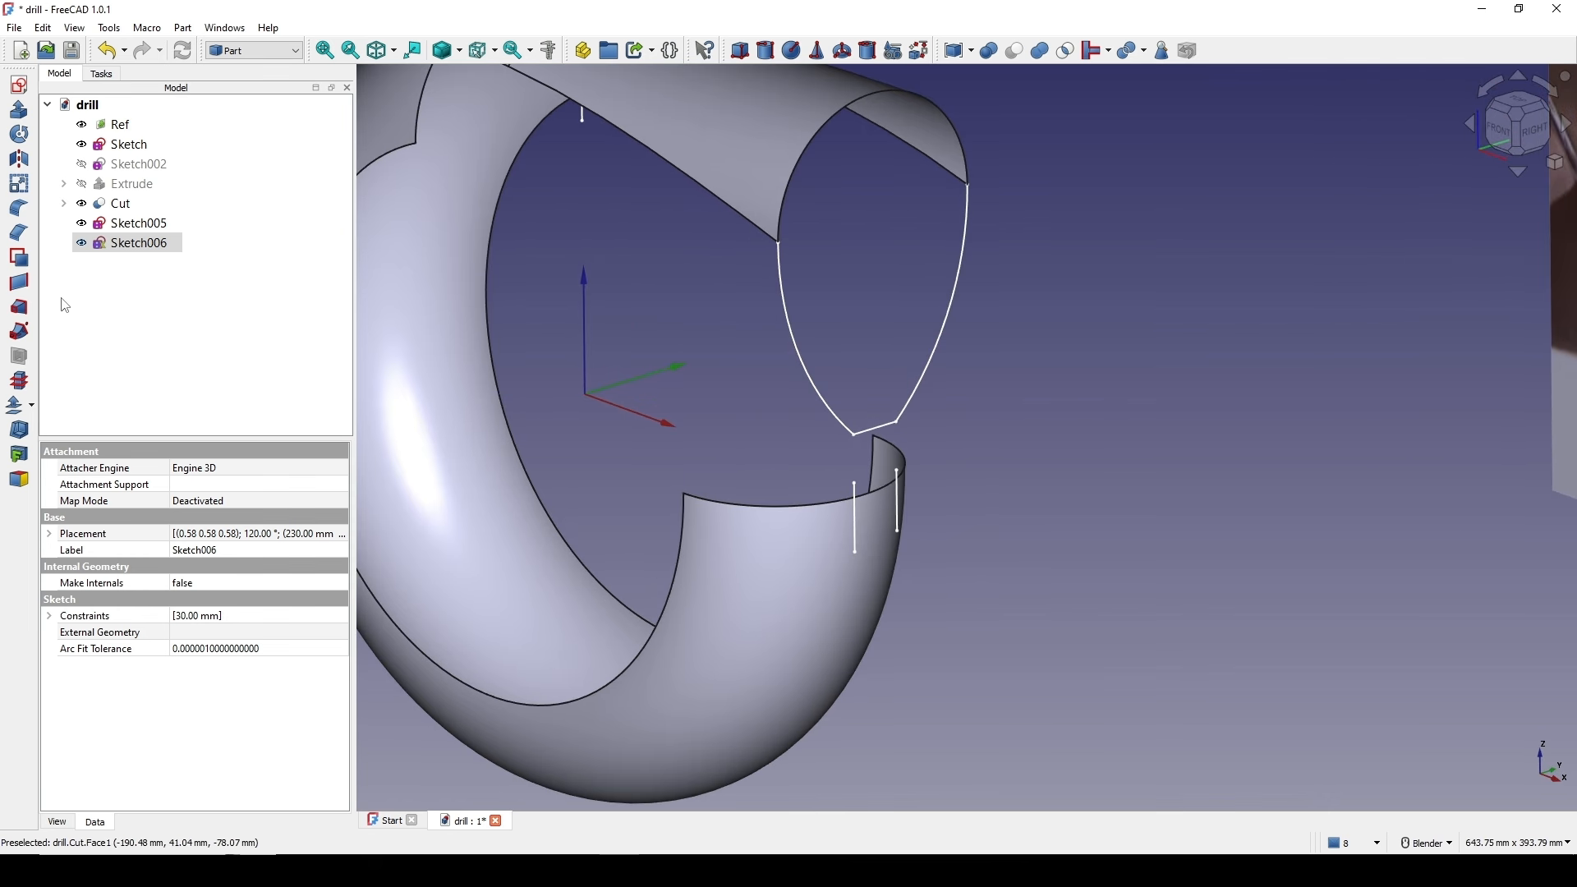
click(20, 111)
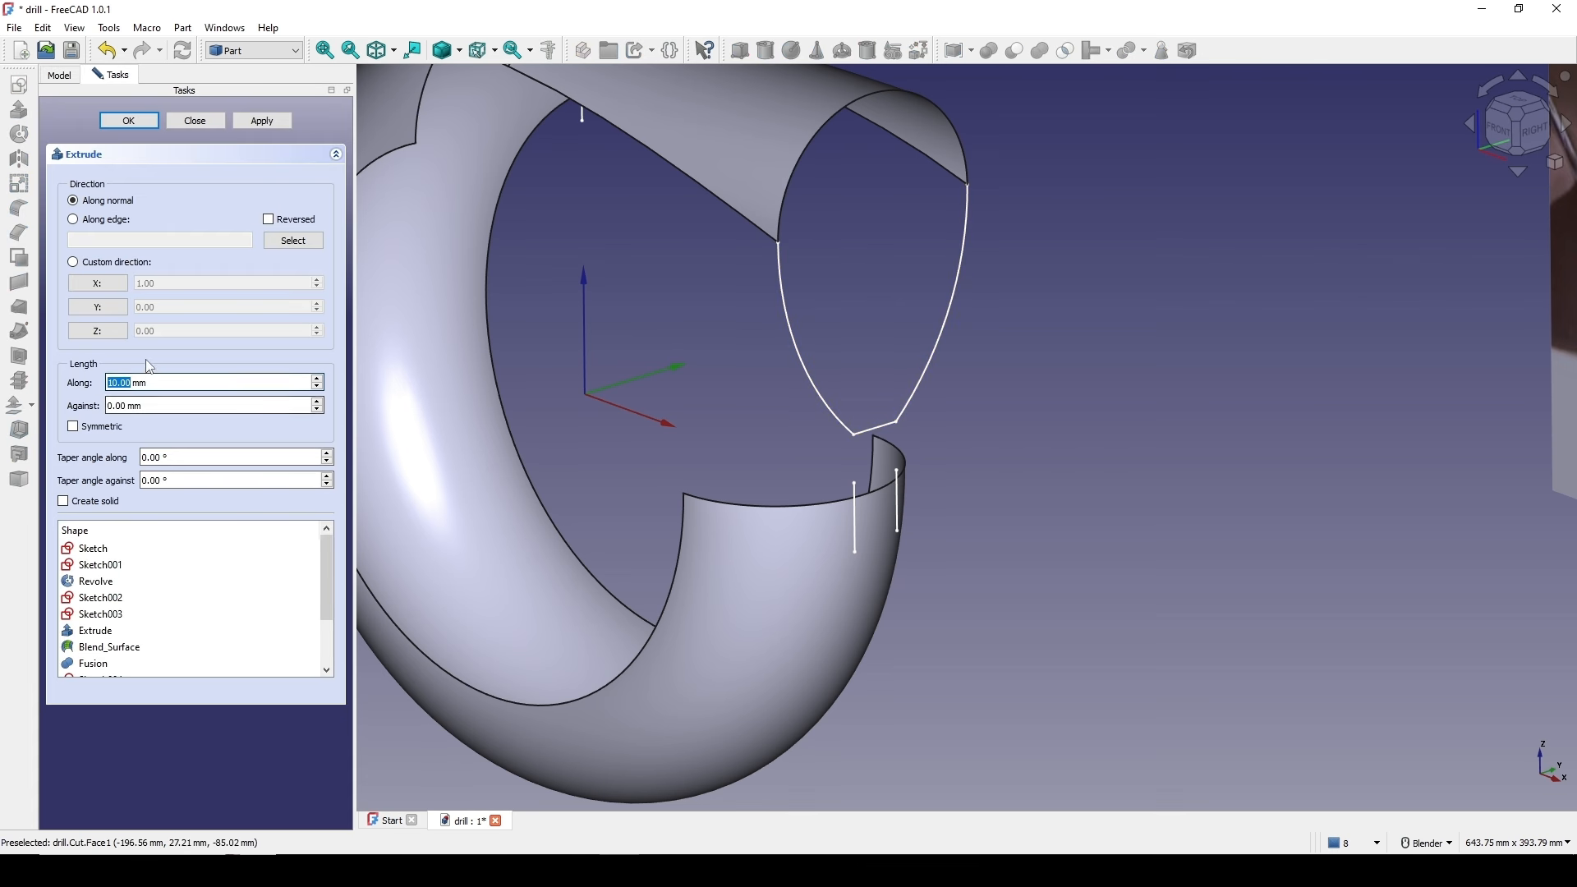
drag(159, 383, 18, 382)
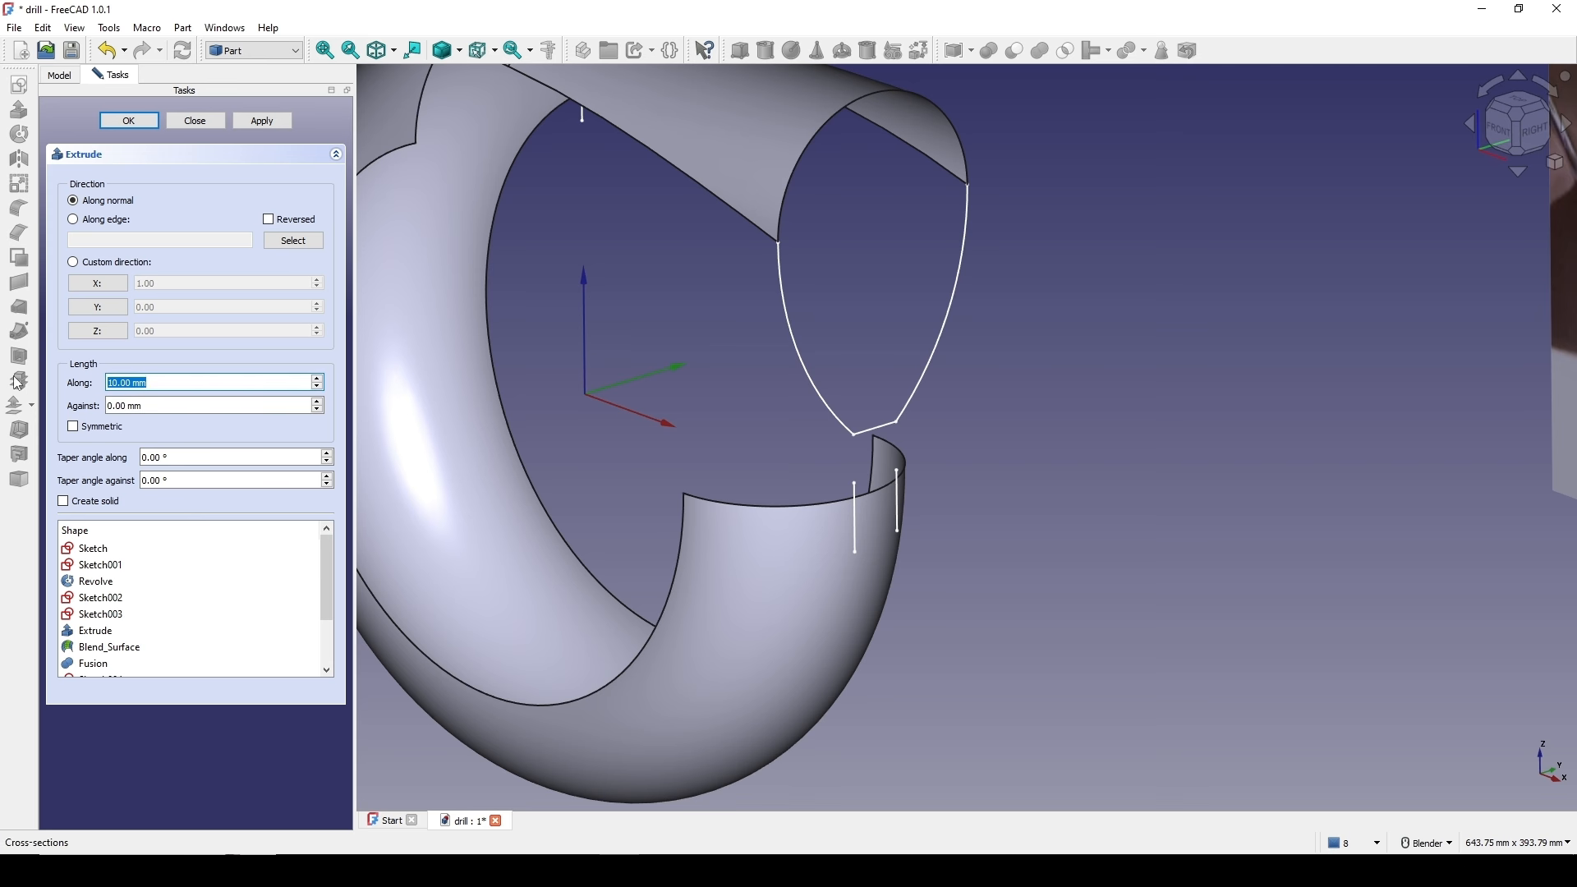
text(100)
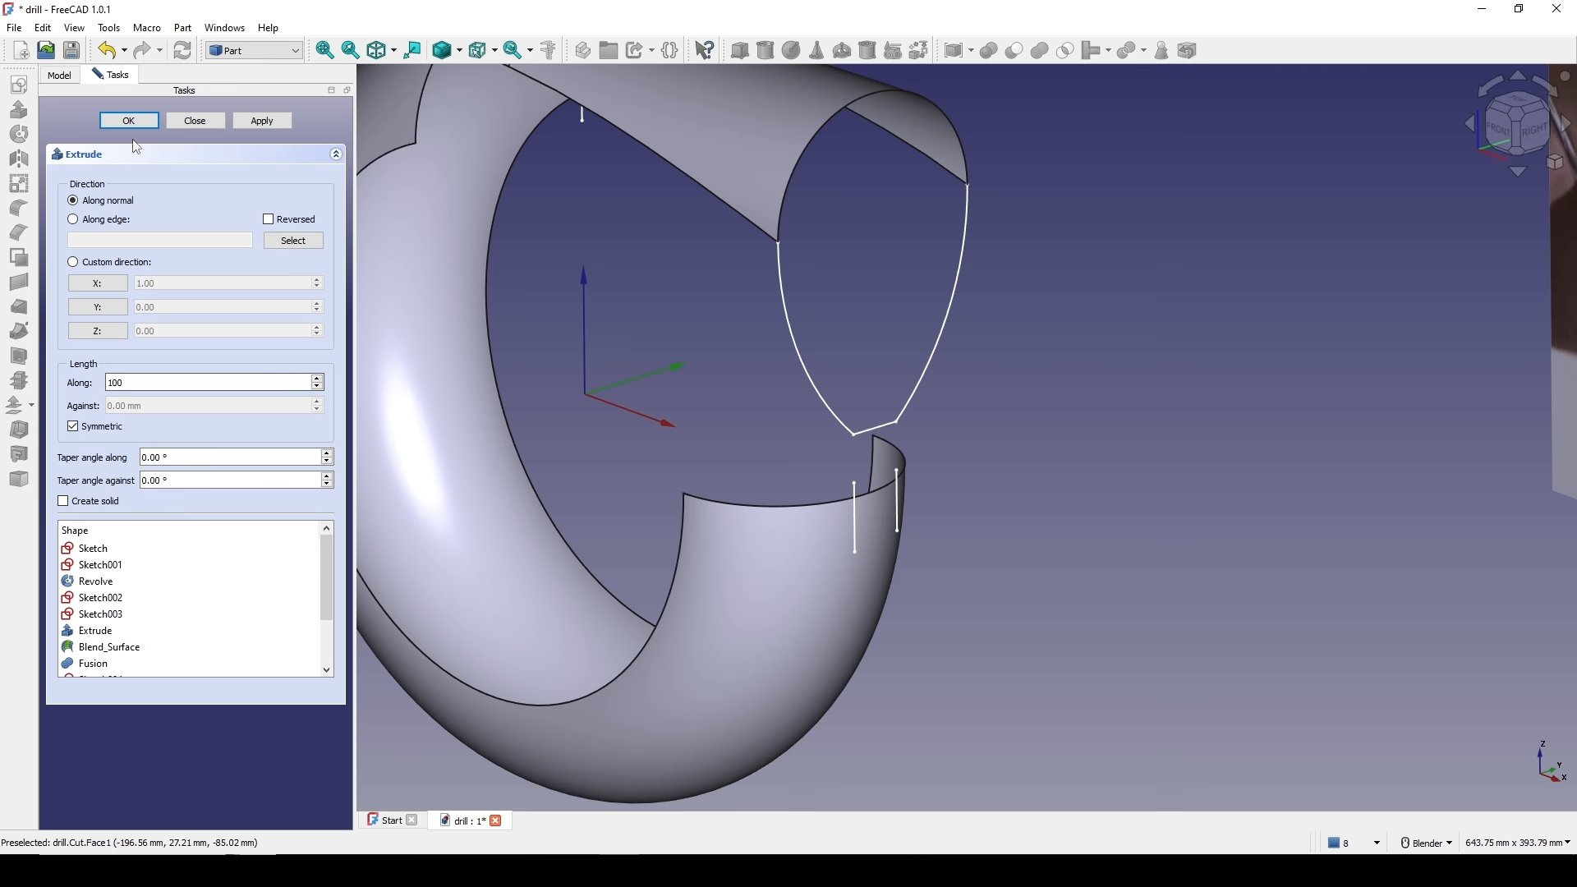
click(129, 121)
- Split the curved Cut body with the extruded surfaces using Slice to compound
scroll(856, 490, up, 2)
scroll(856, 490, up, 2)
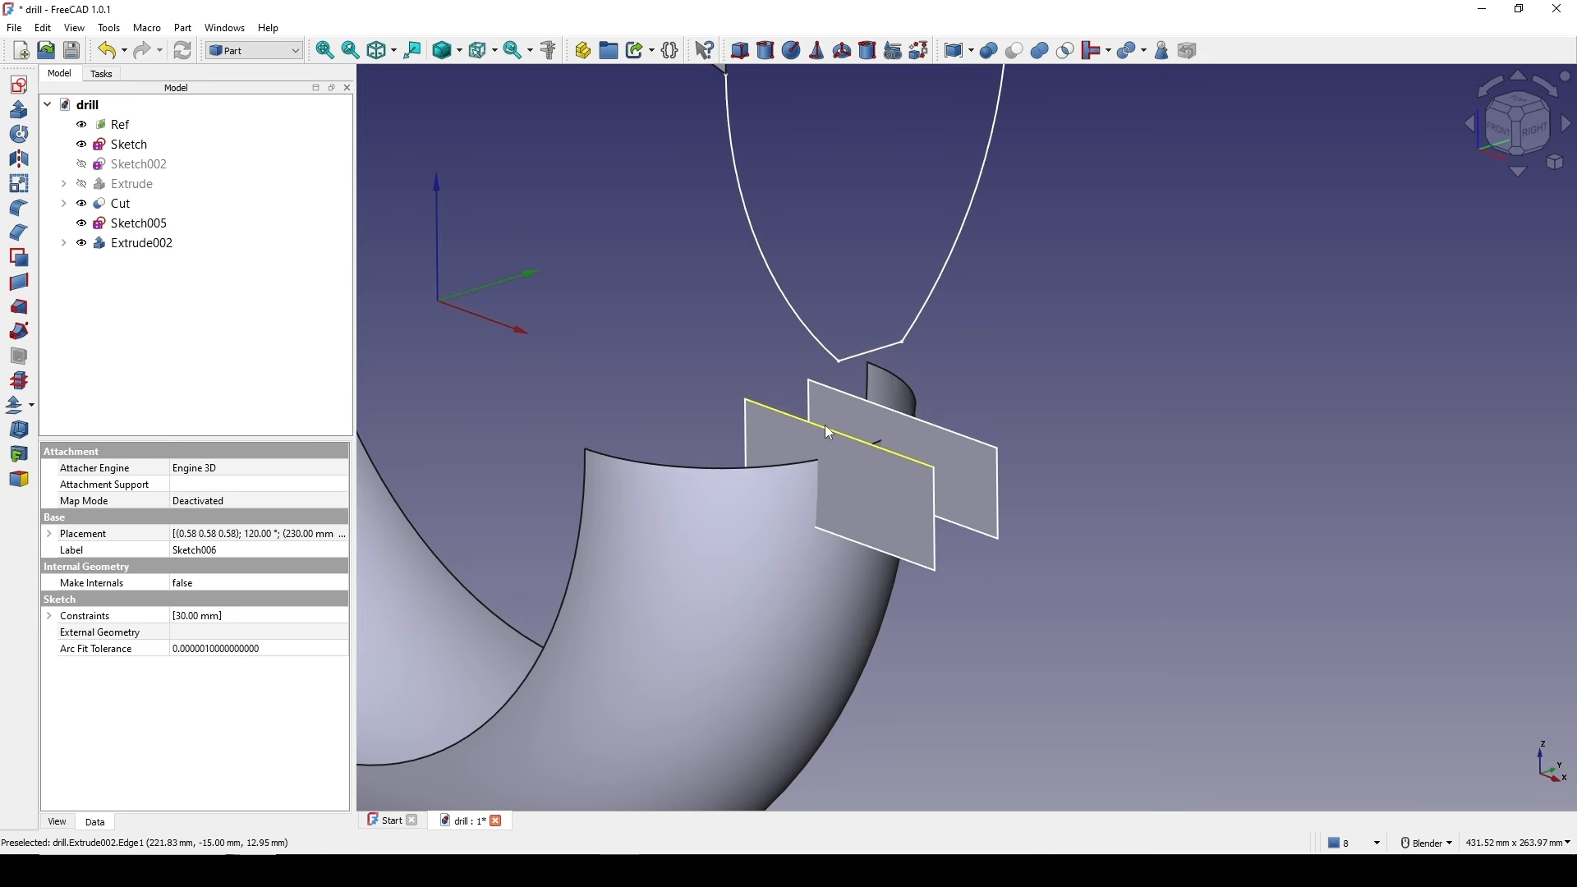
click(765, 526)
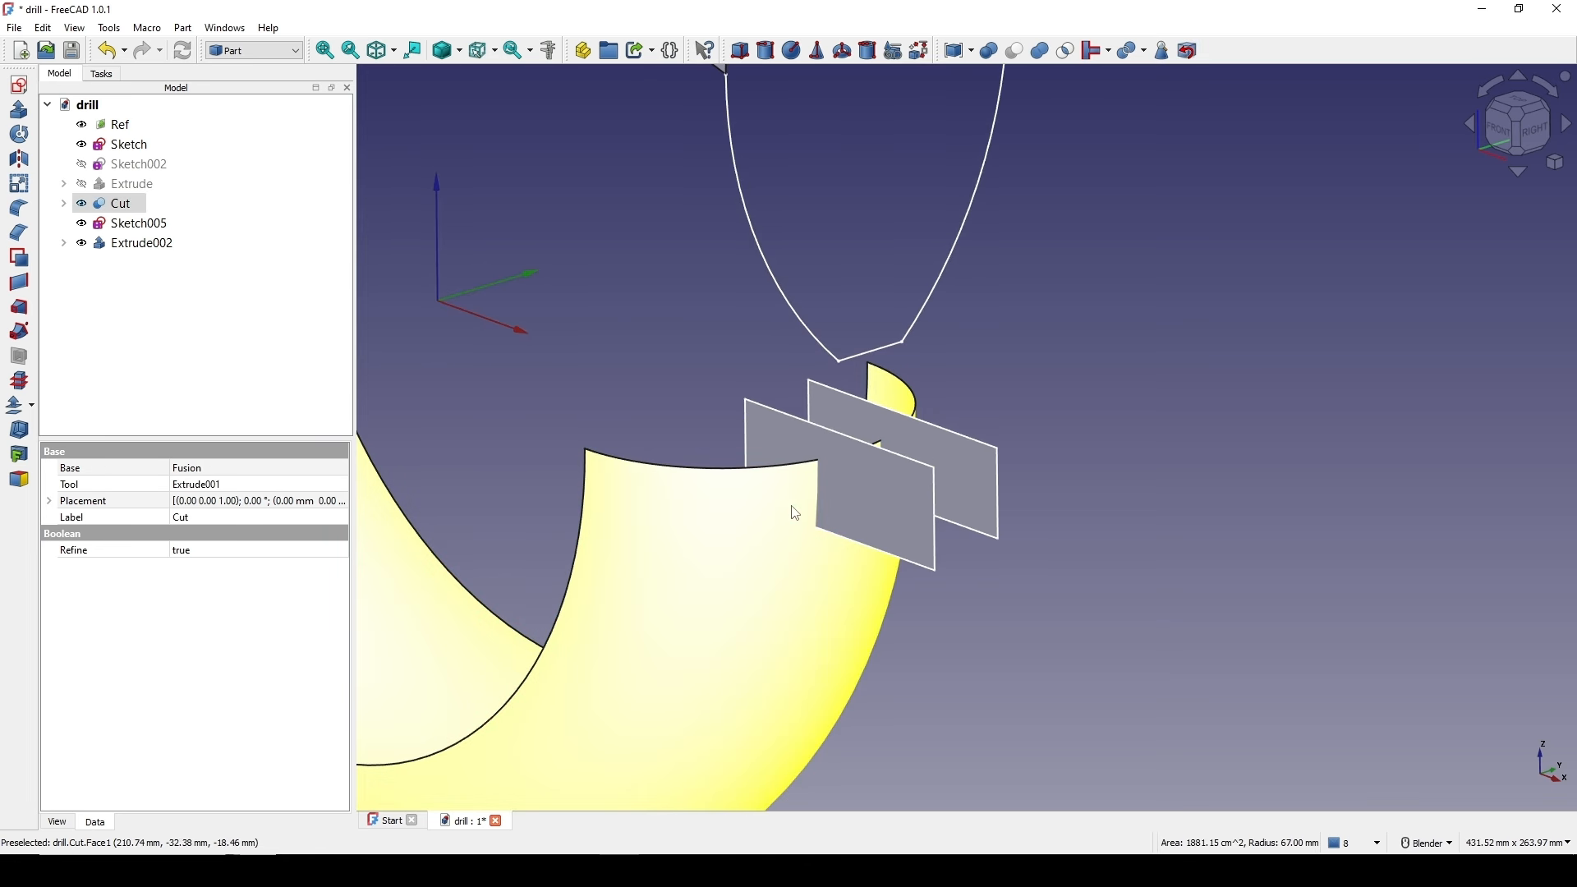
ctrl+click(891, 494)
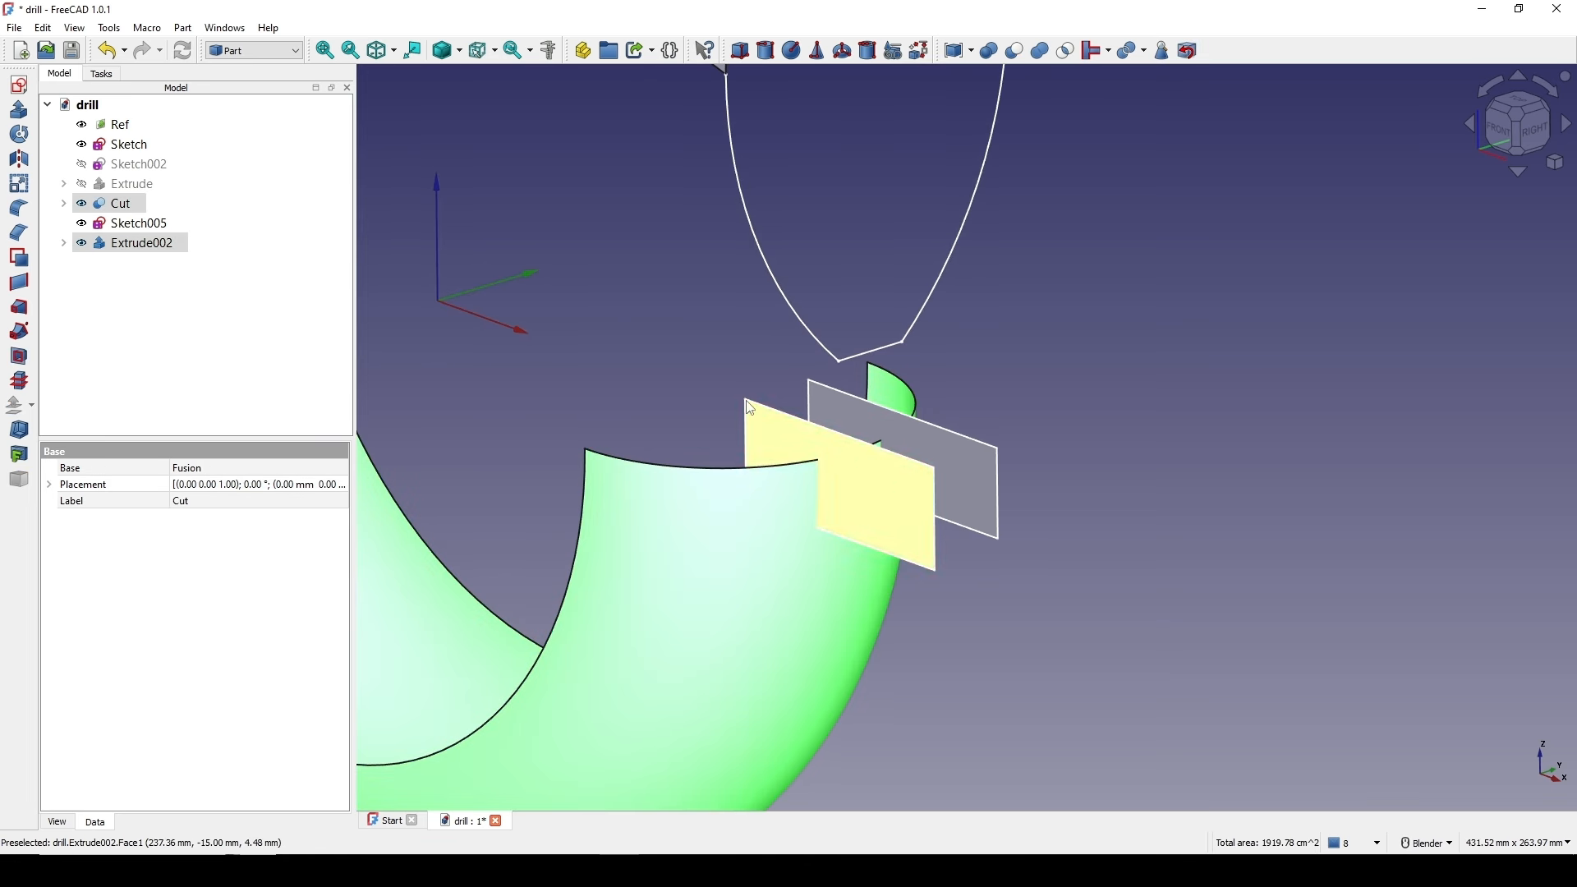
click(182, 28)
mouse_move(266, 383)
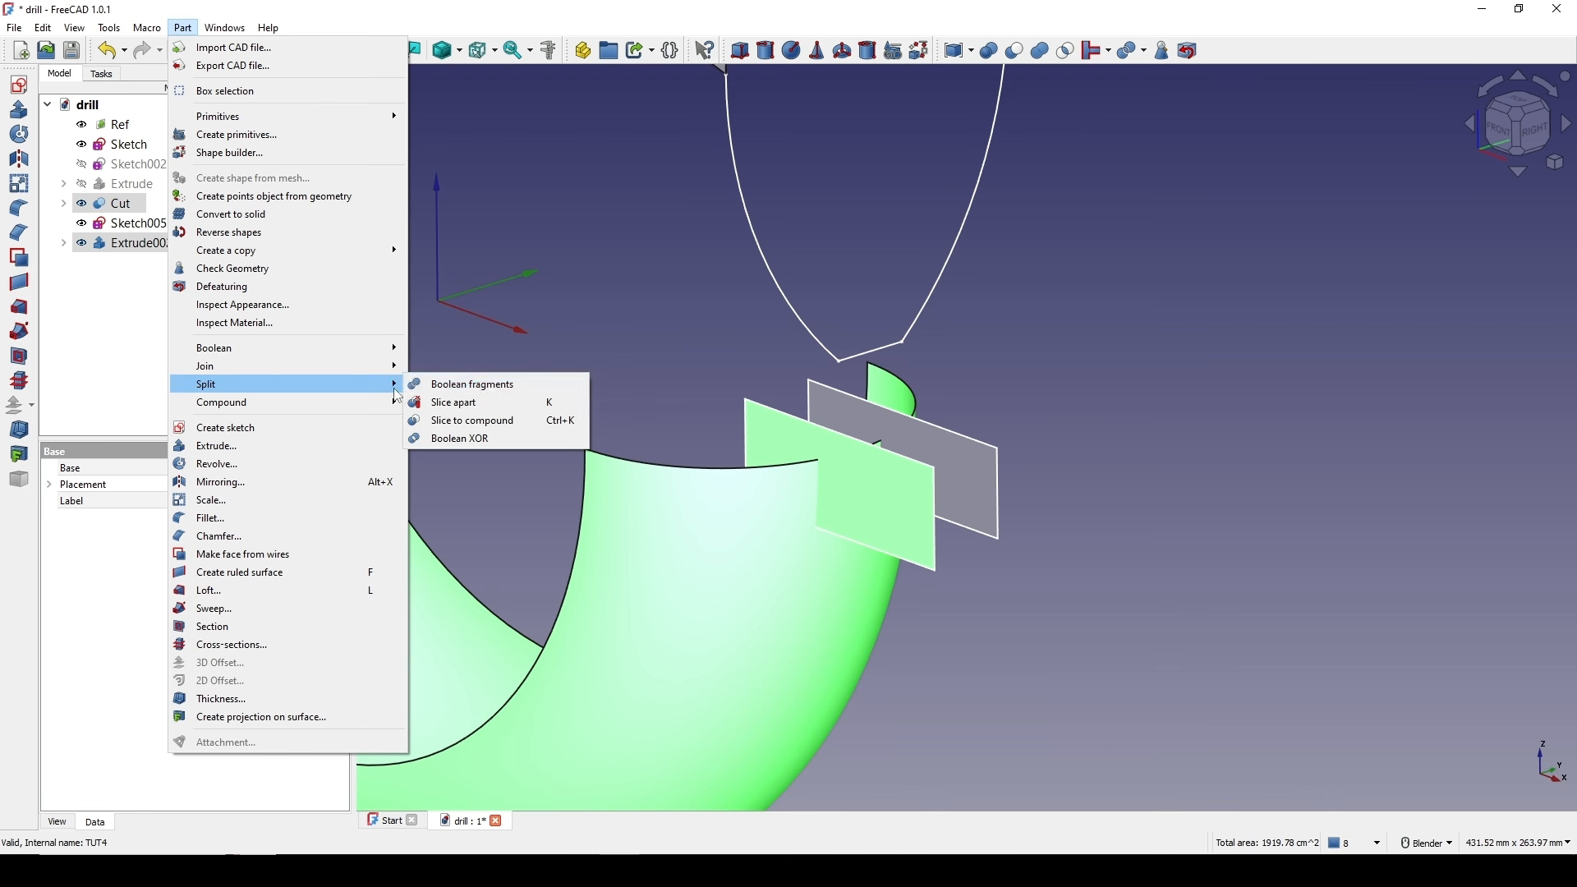
click(518, 419)
- Examine the two slit edges on the lower curved end and their position relative to the profile sketch above
scroll(979, 482, down, 3)
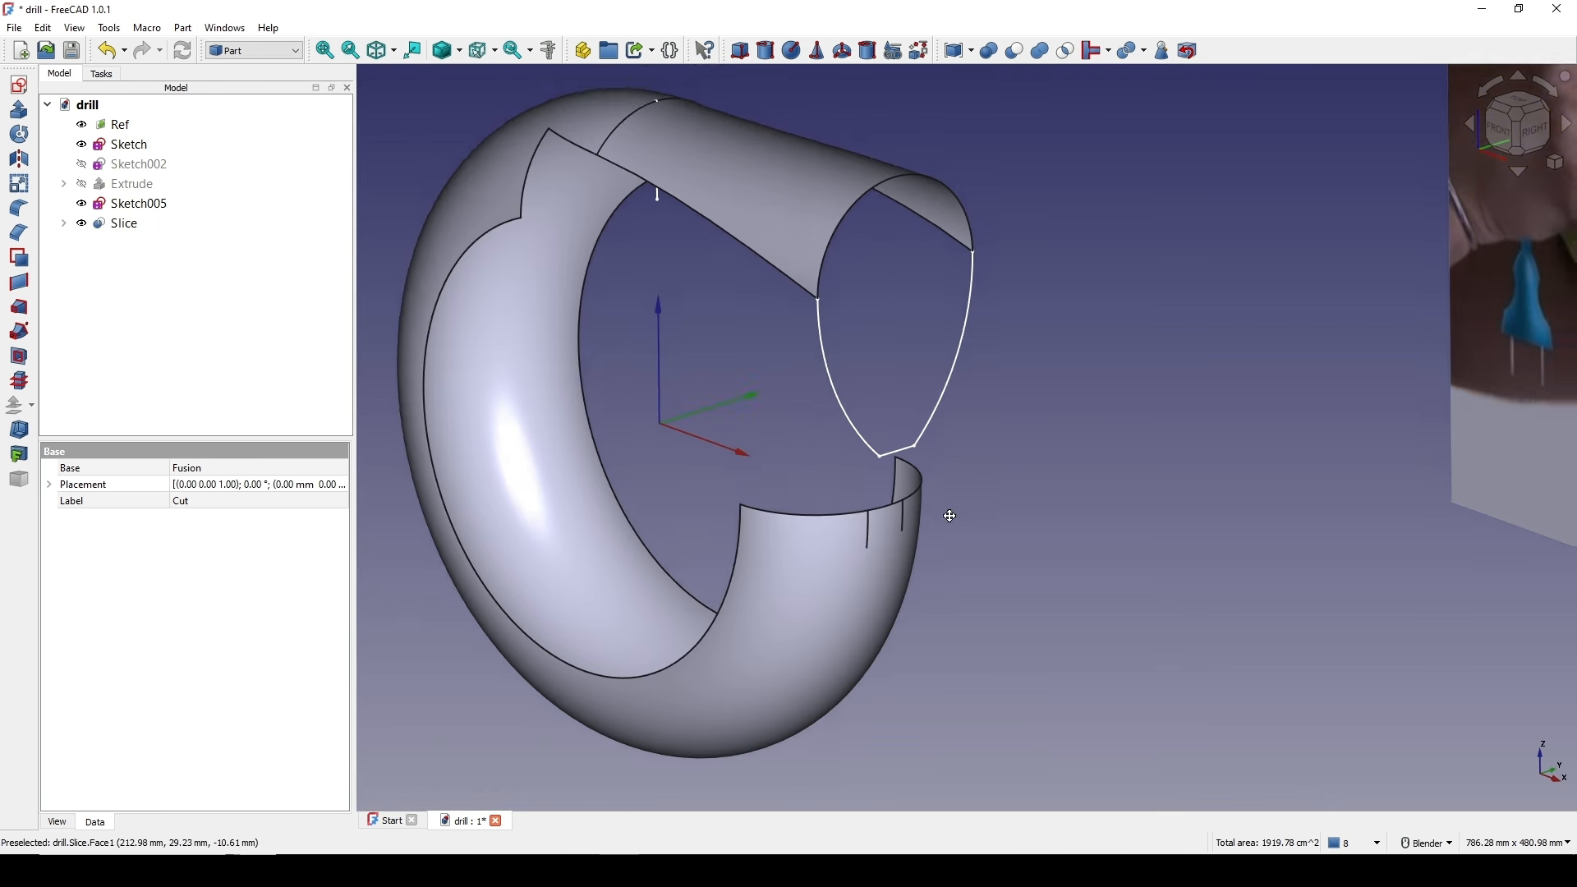
scroll(837, 514, up, 4)
scroll(832, 523, up, 2)
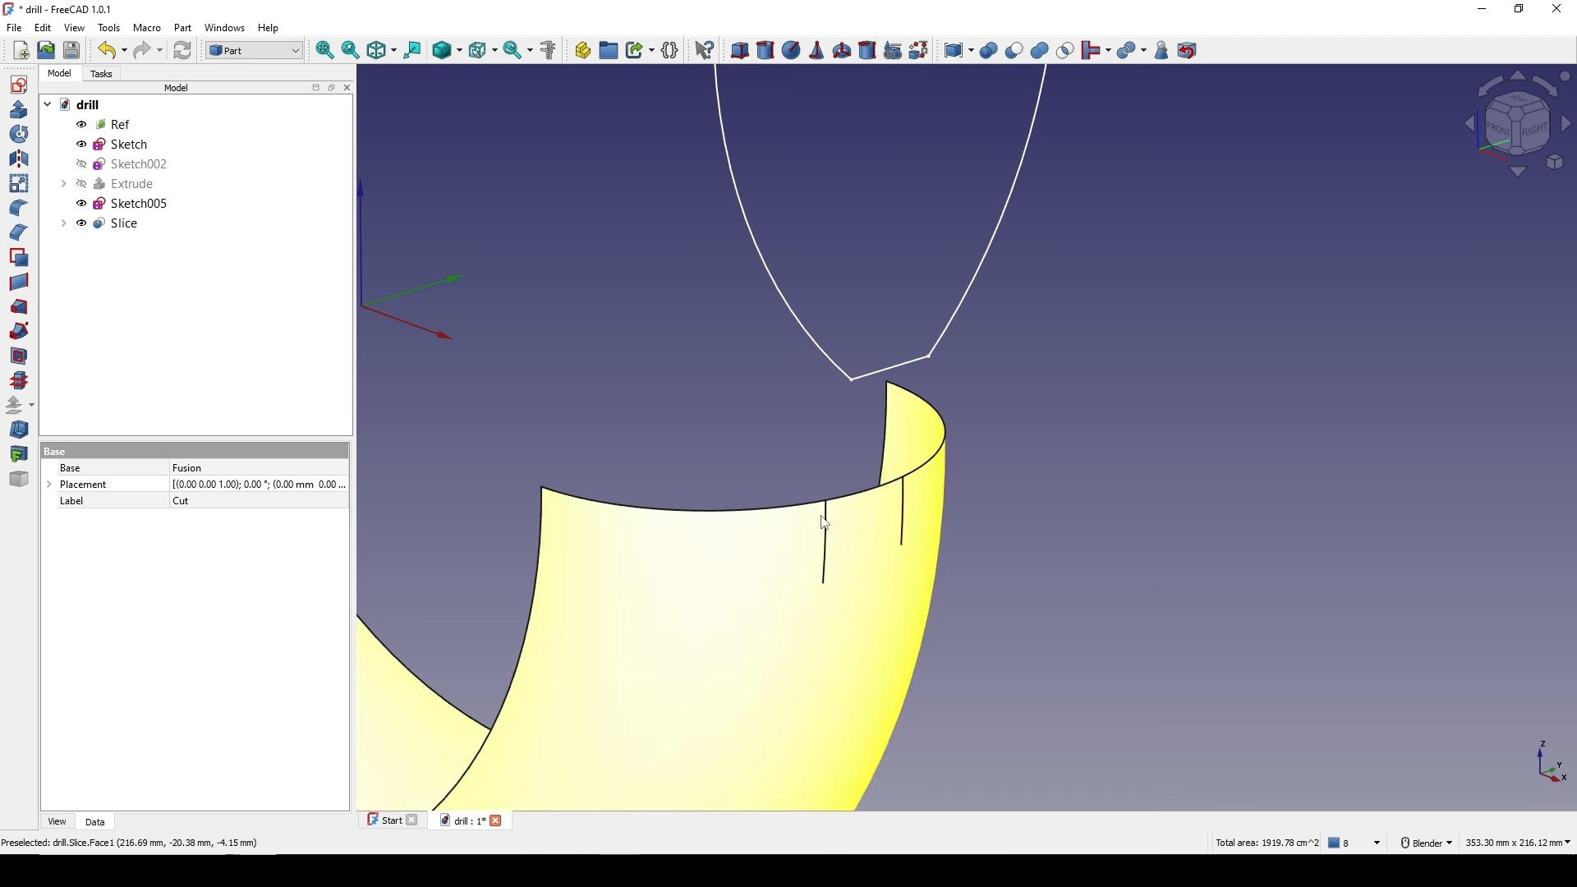
scroll(903, 500, down, 4)
shift+middle_drag(915, 491, 893, 521)
scroll(931, 498, up, 1)
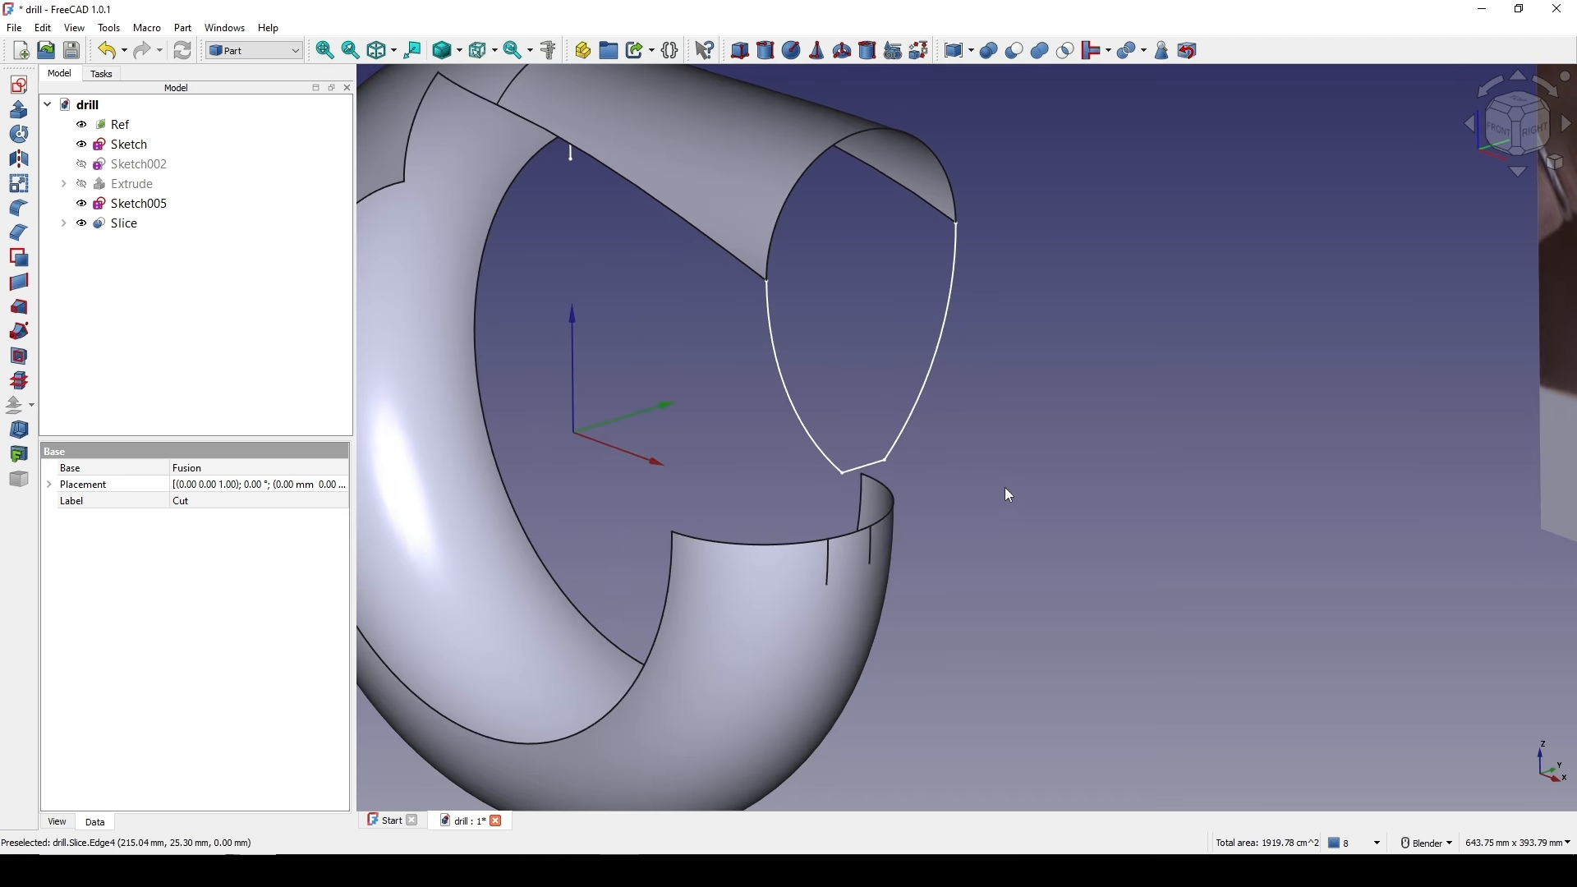
click(1004, 486)
scroll(892, 365, up, 1)
middle_drag(910, 426, 846, 394)
shift+middle_drag(1056, 422, 1038, 436)
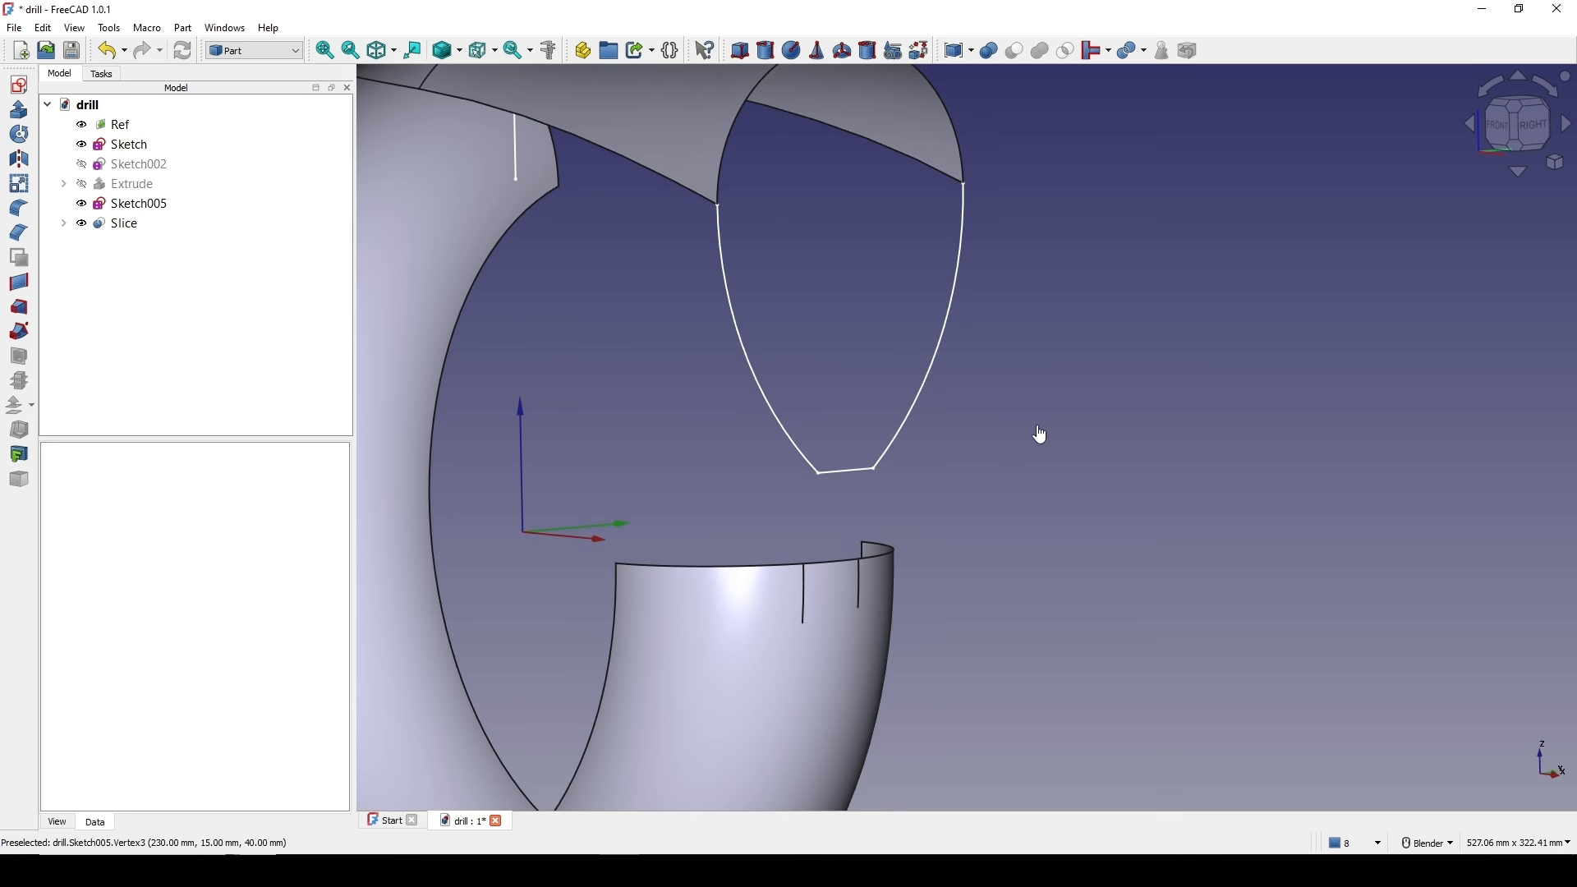
- In the Surface workbench, create a blend curve between the left arc of the profile sketch and the left slit edge below
click(251, 50)
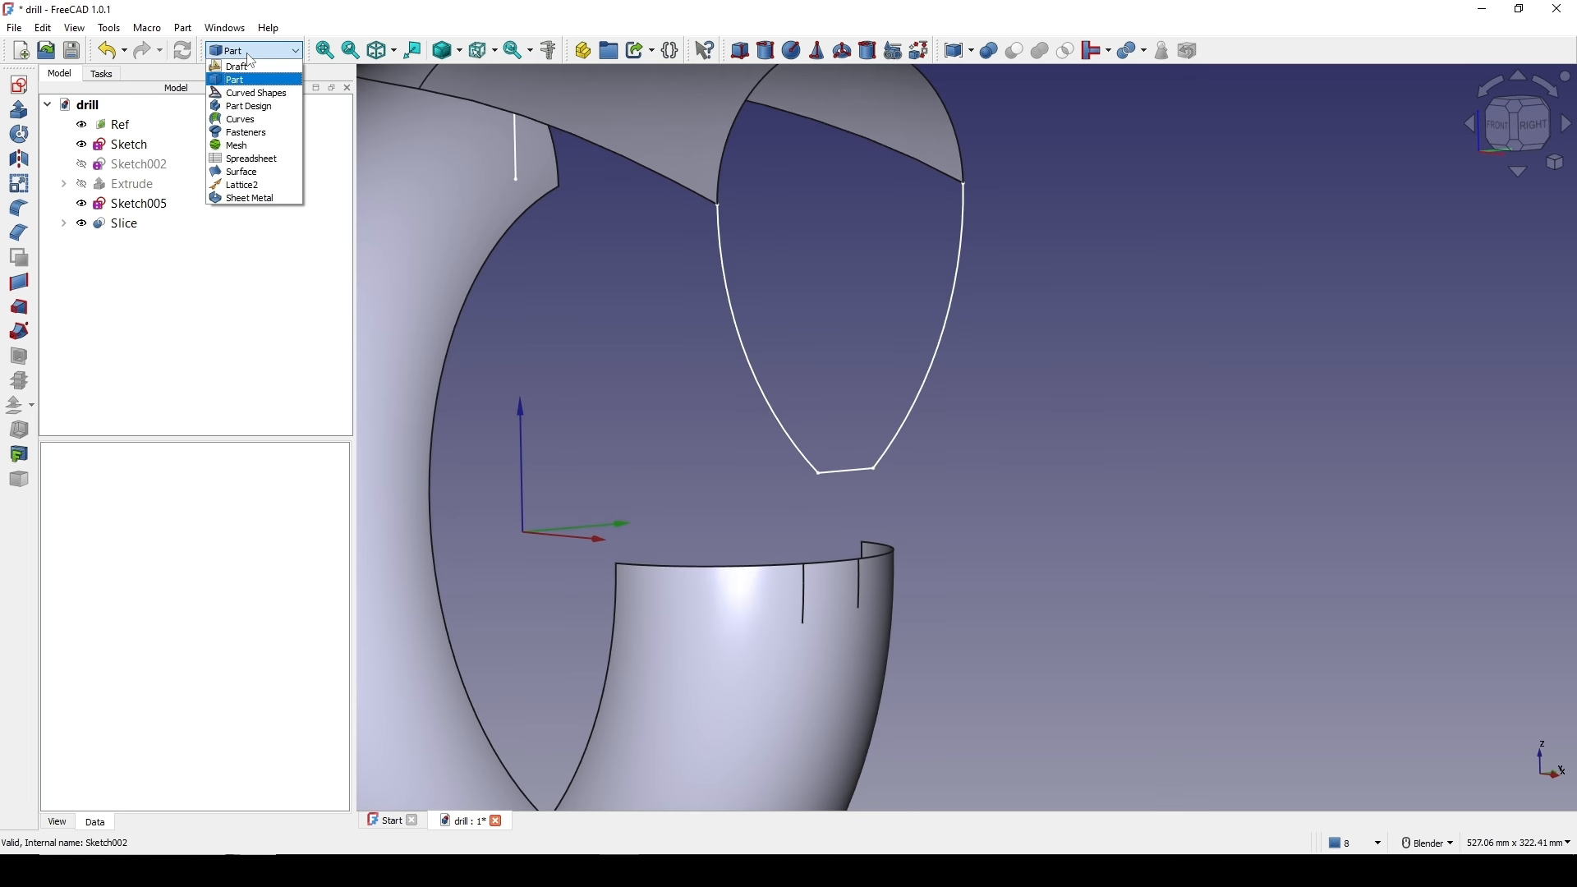
click(238, 171)
shift+middle_drag(702, 282, 692, 229)
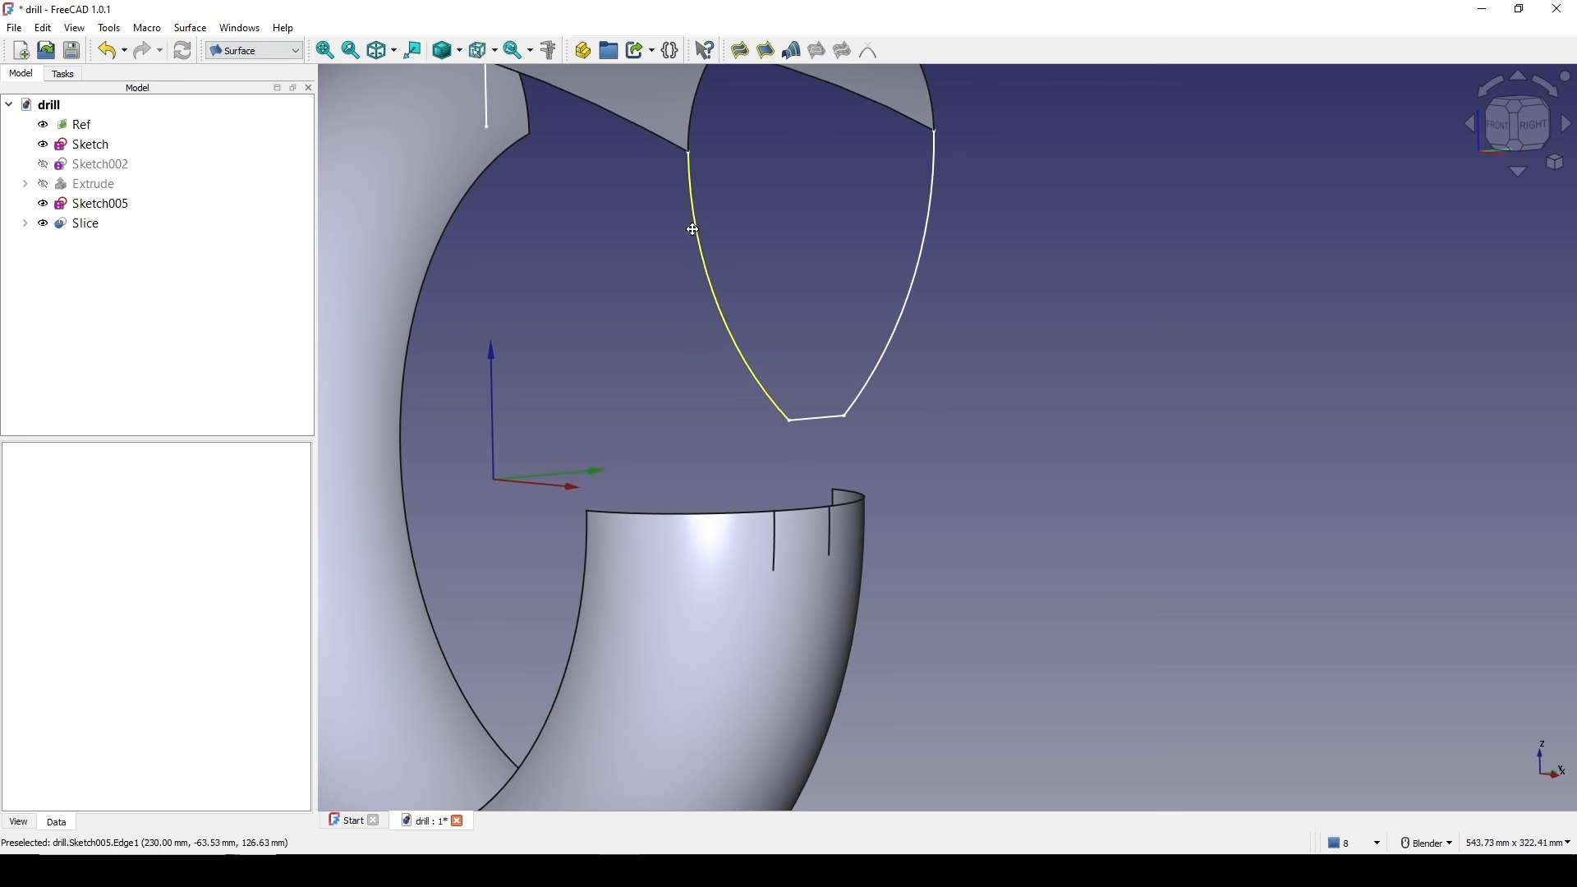
click(760, 387)
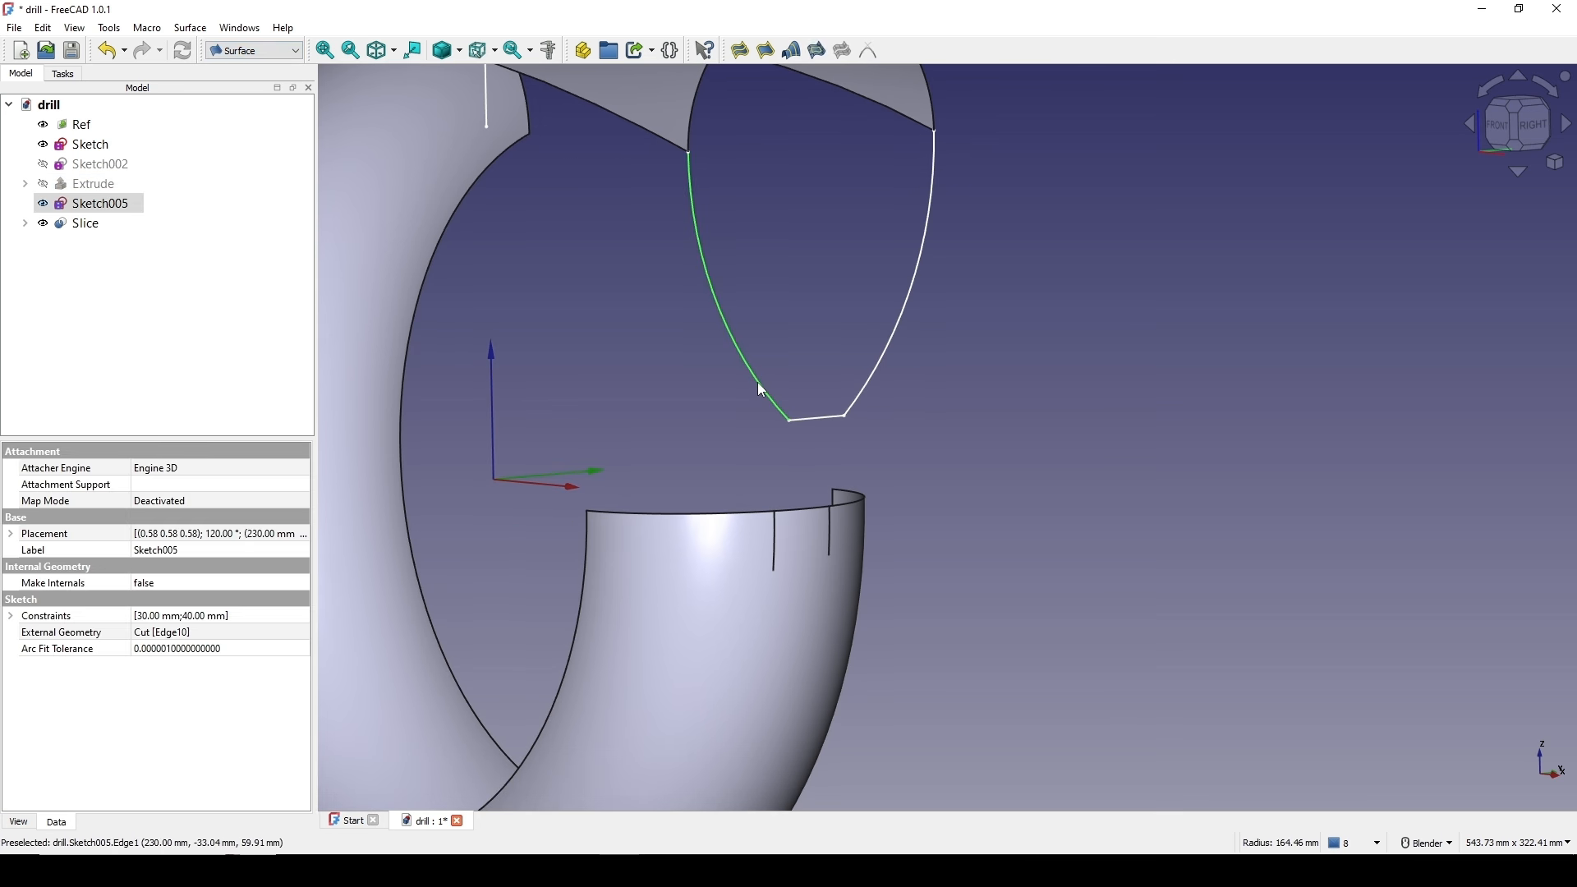
ctrl+click(776, 535)
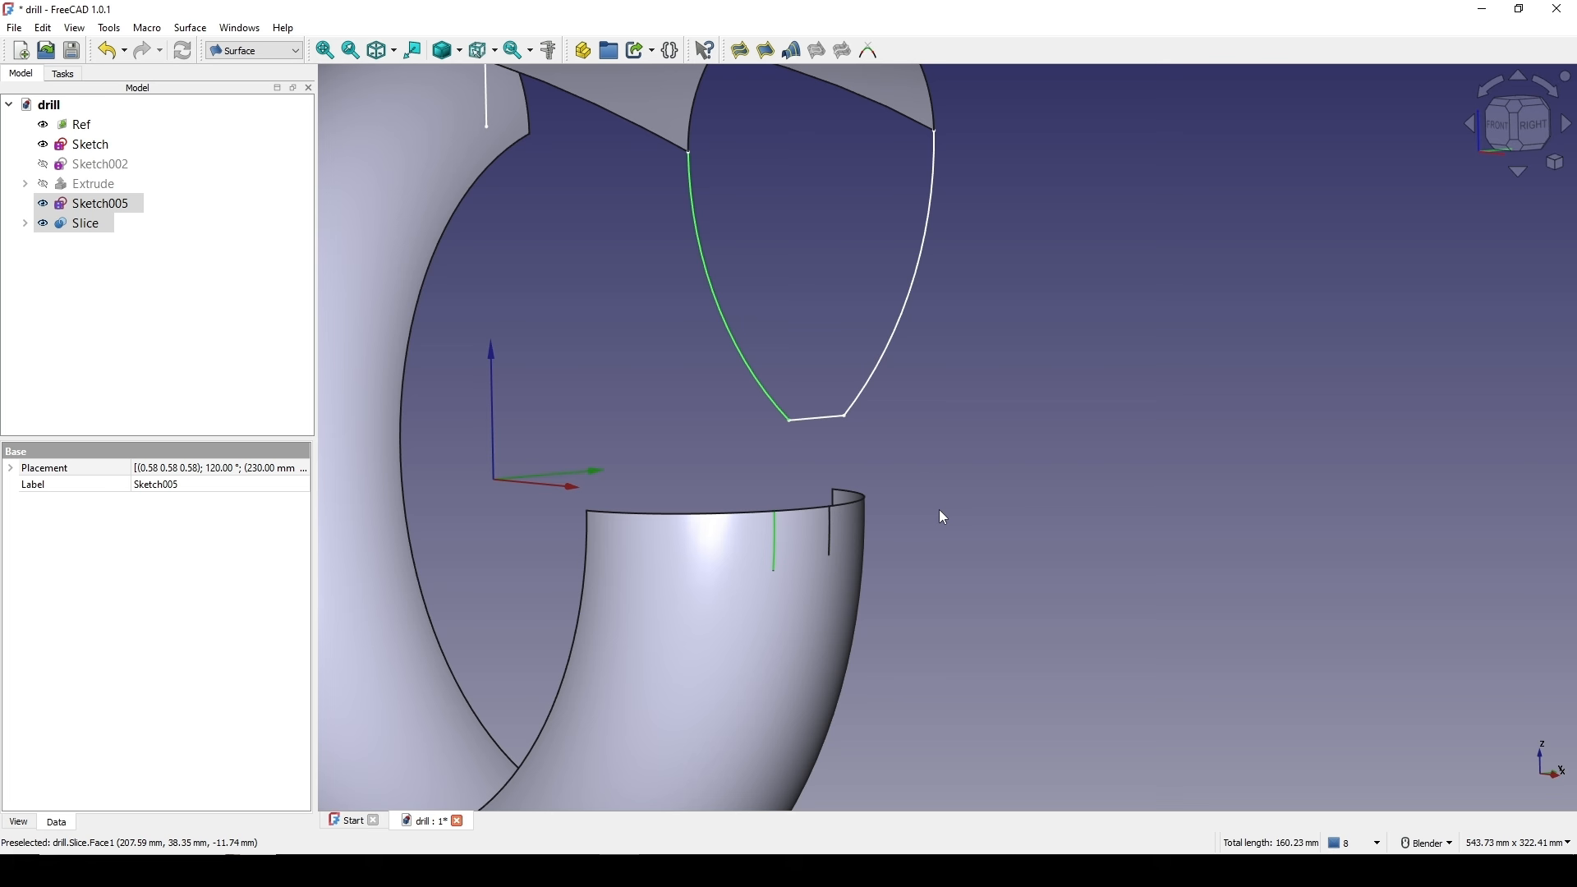
click(867, 51)
- Set both the start size and the end size of the blend curve to 0
click(97, 243)
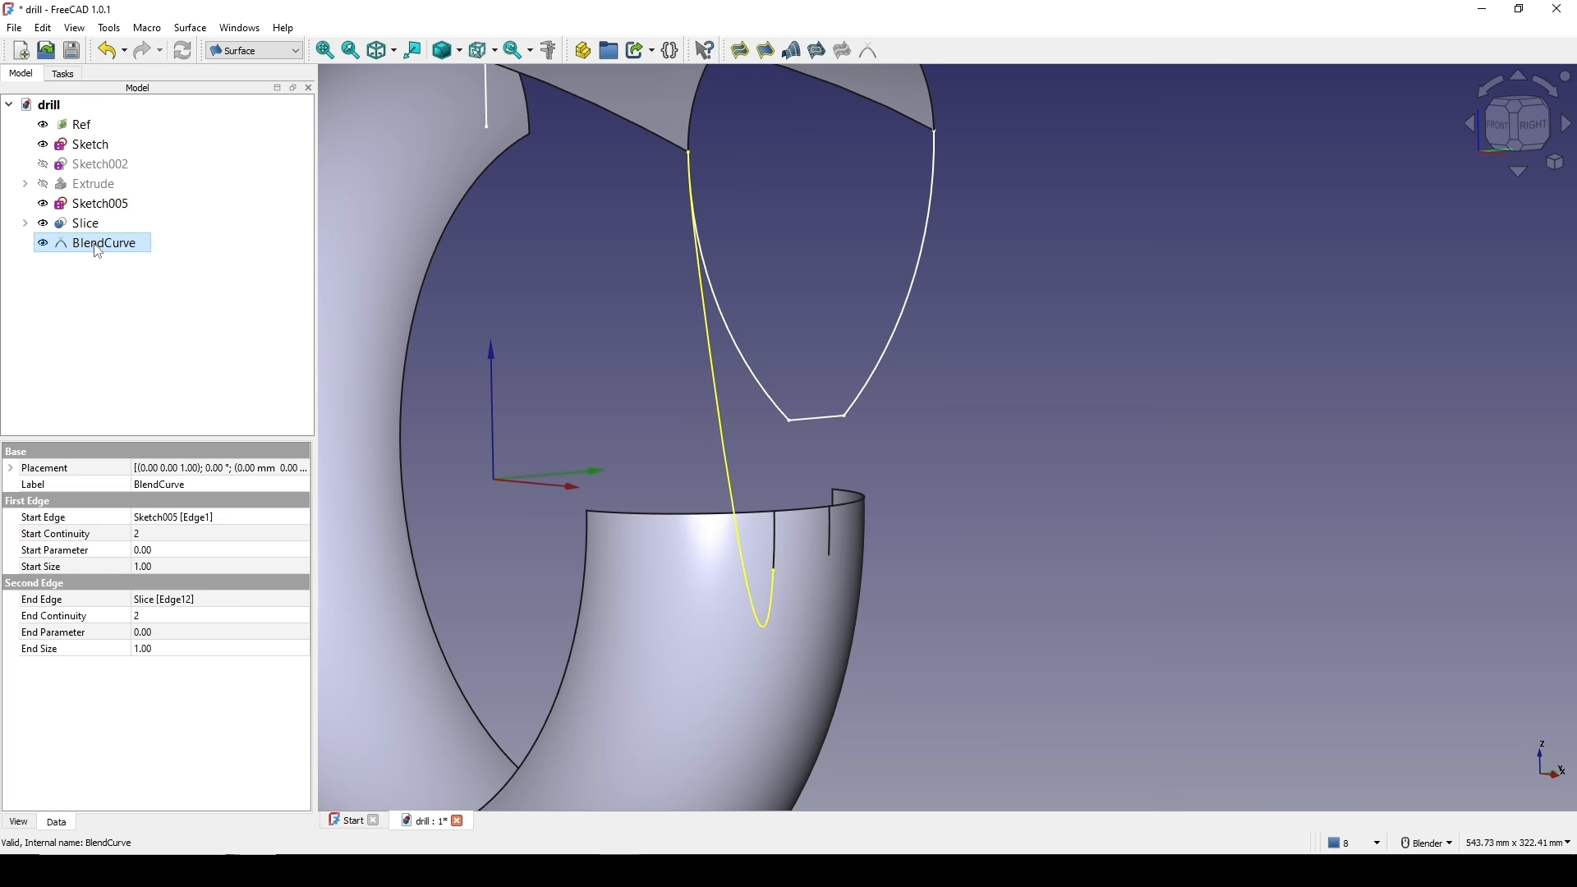
double_click(178, 568)
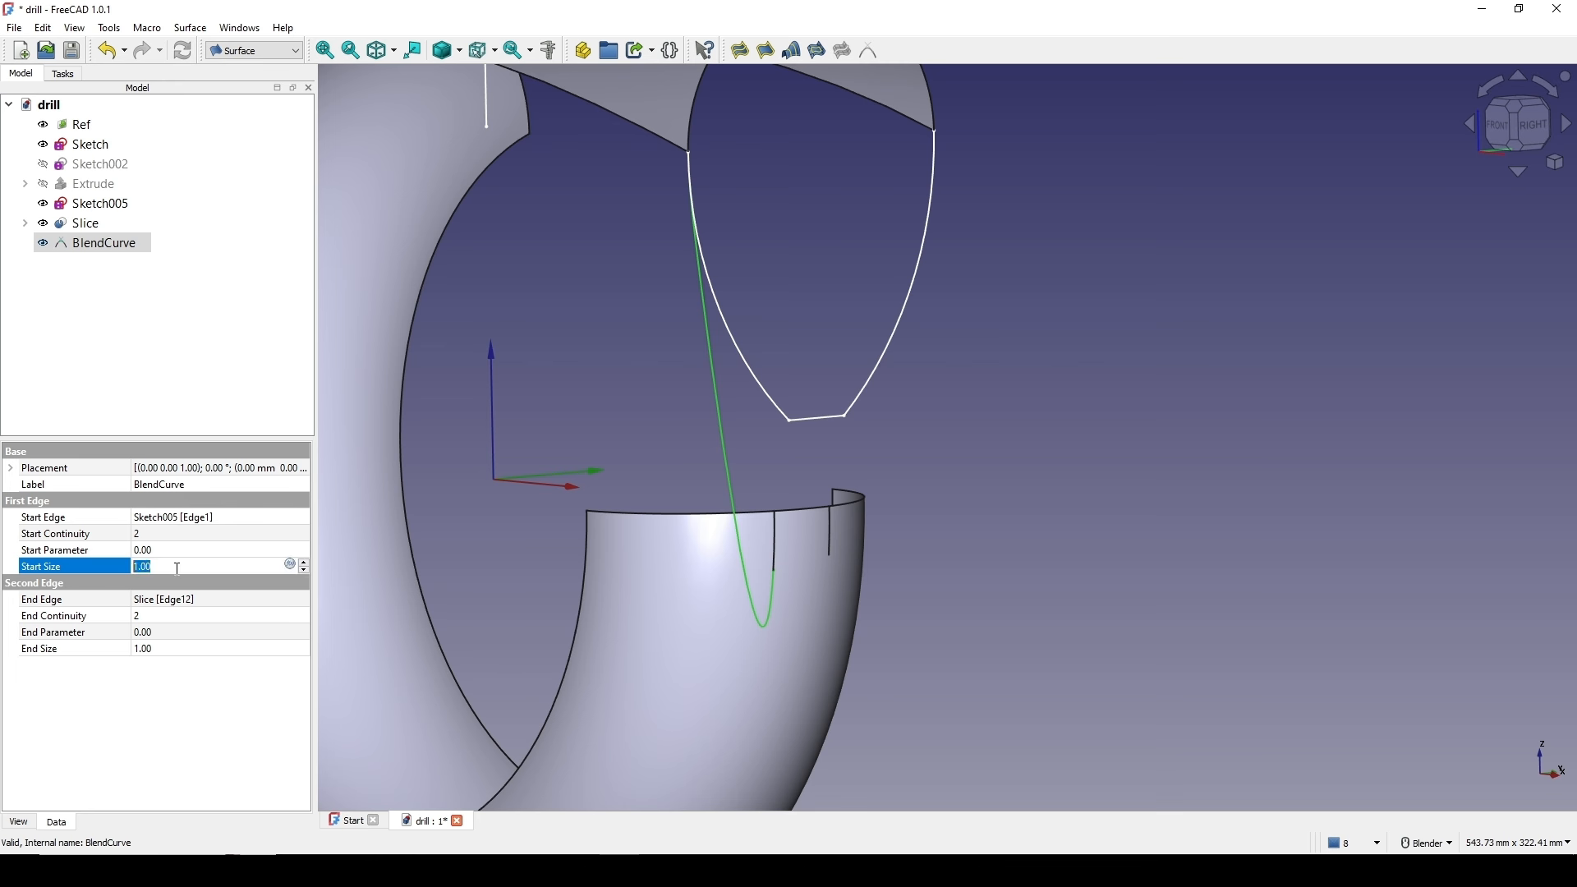
text(0)
key(Return)
double_click(178, 649)
text(0)
key(Return)
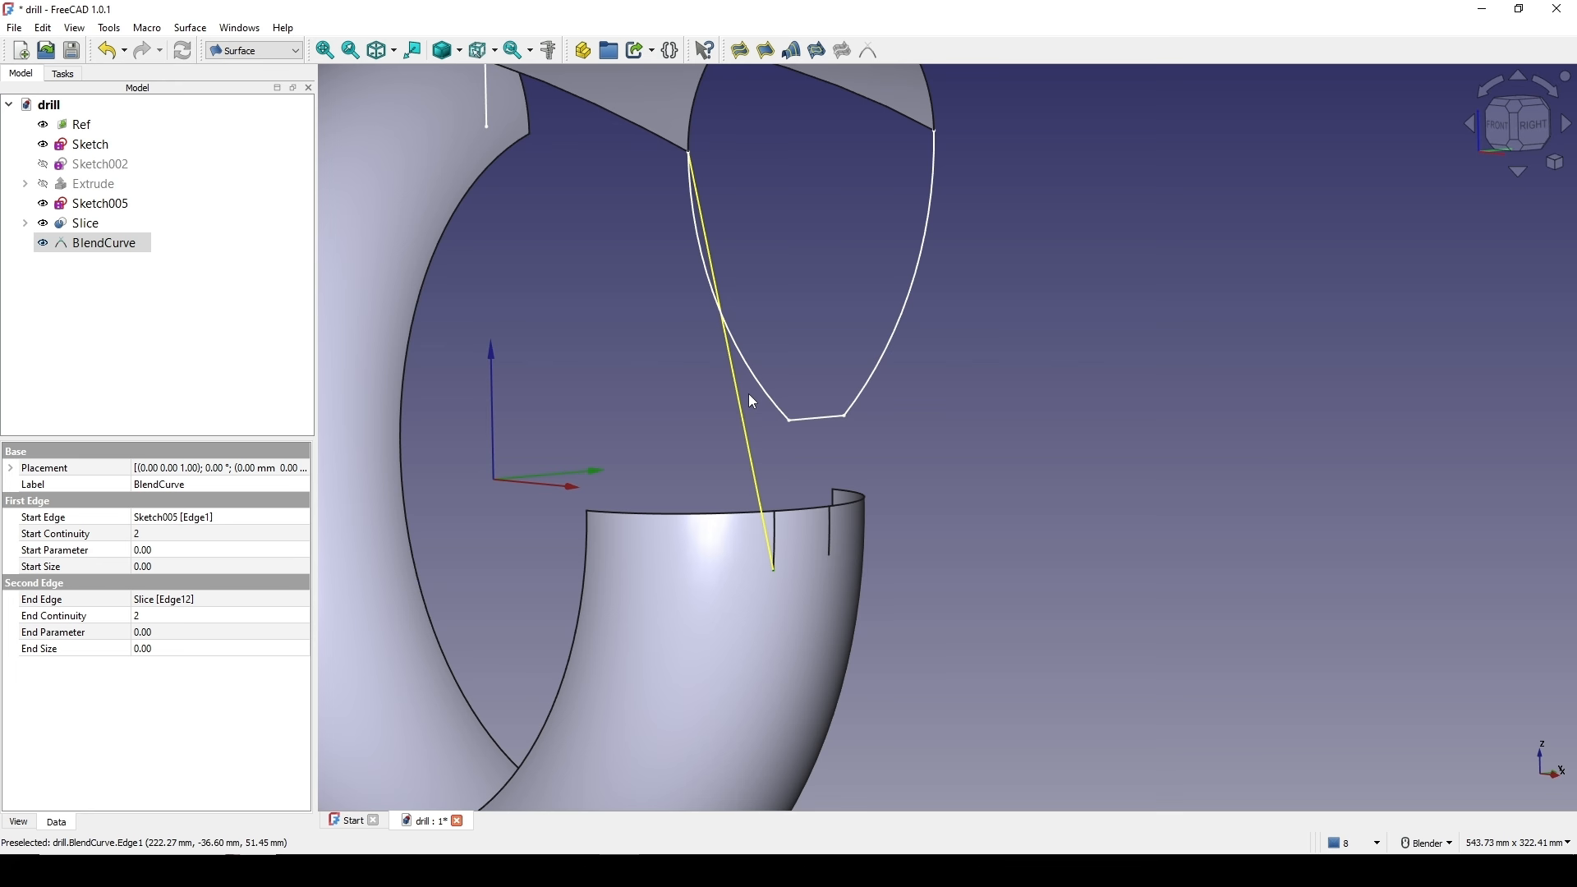
- Set both the start parameter and the end parameter of the blend curve to 1
click(42, 551)
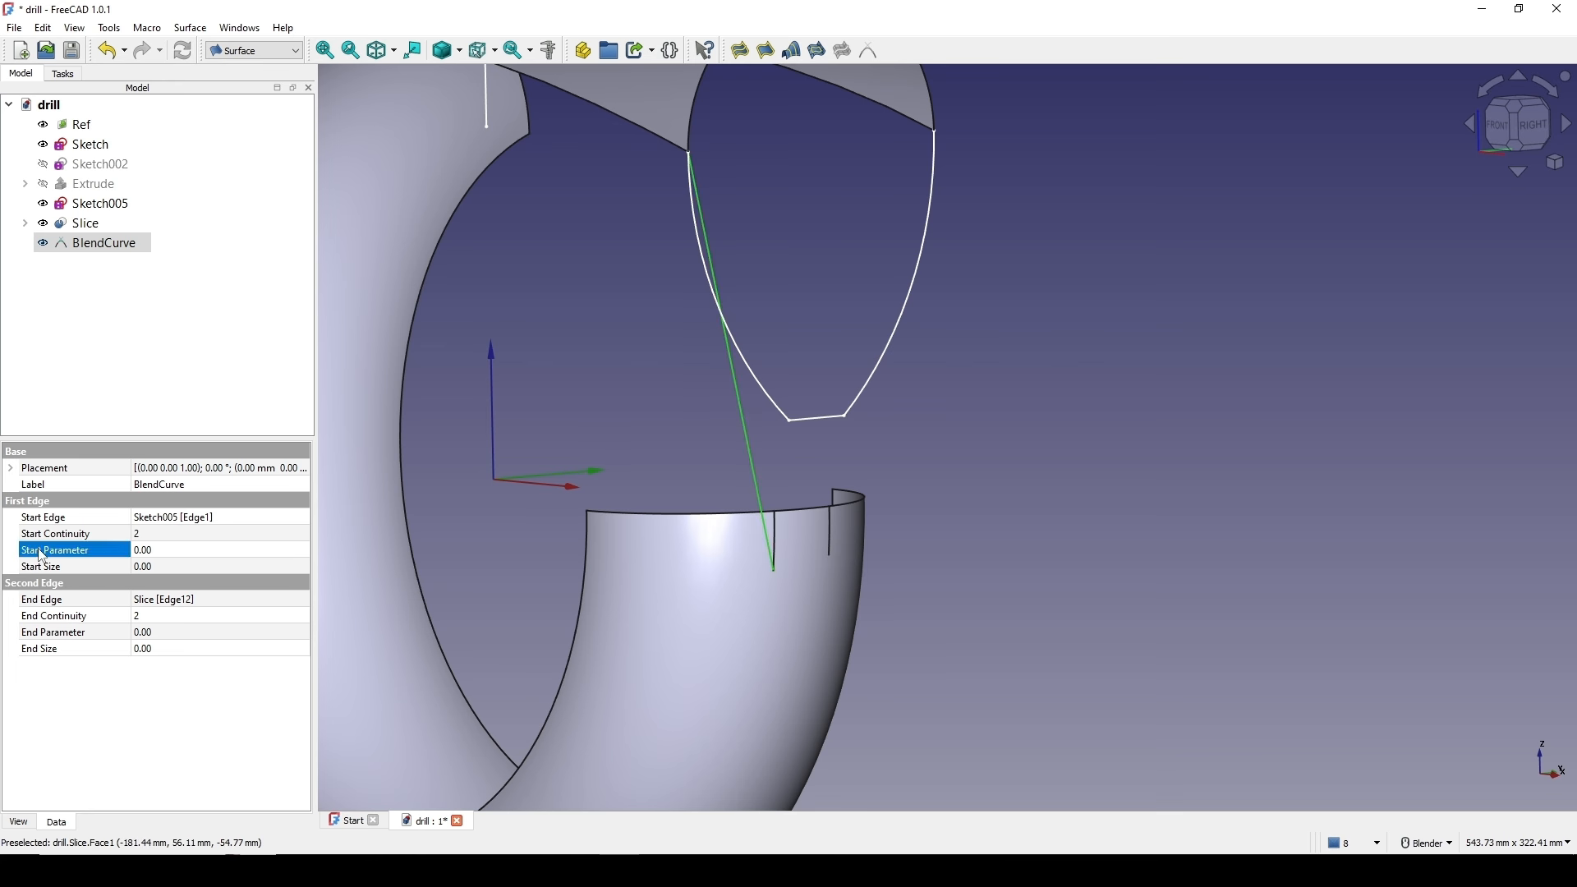
text(1)
click(99, 633)
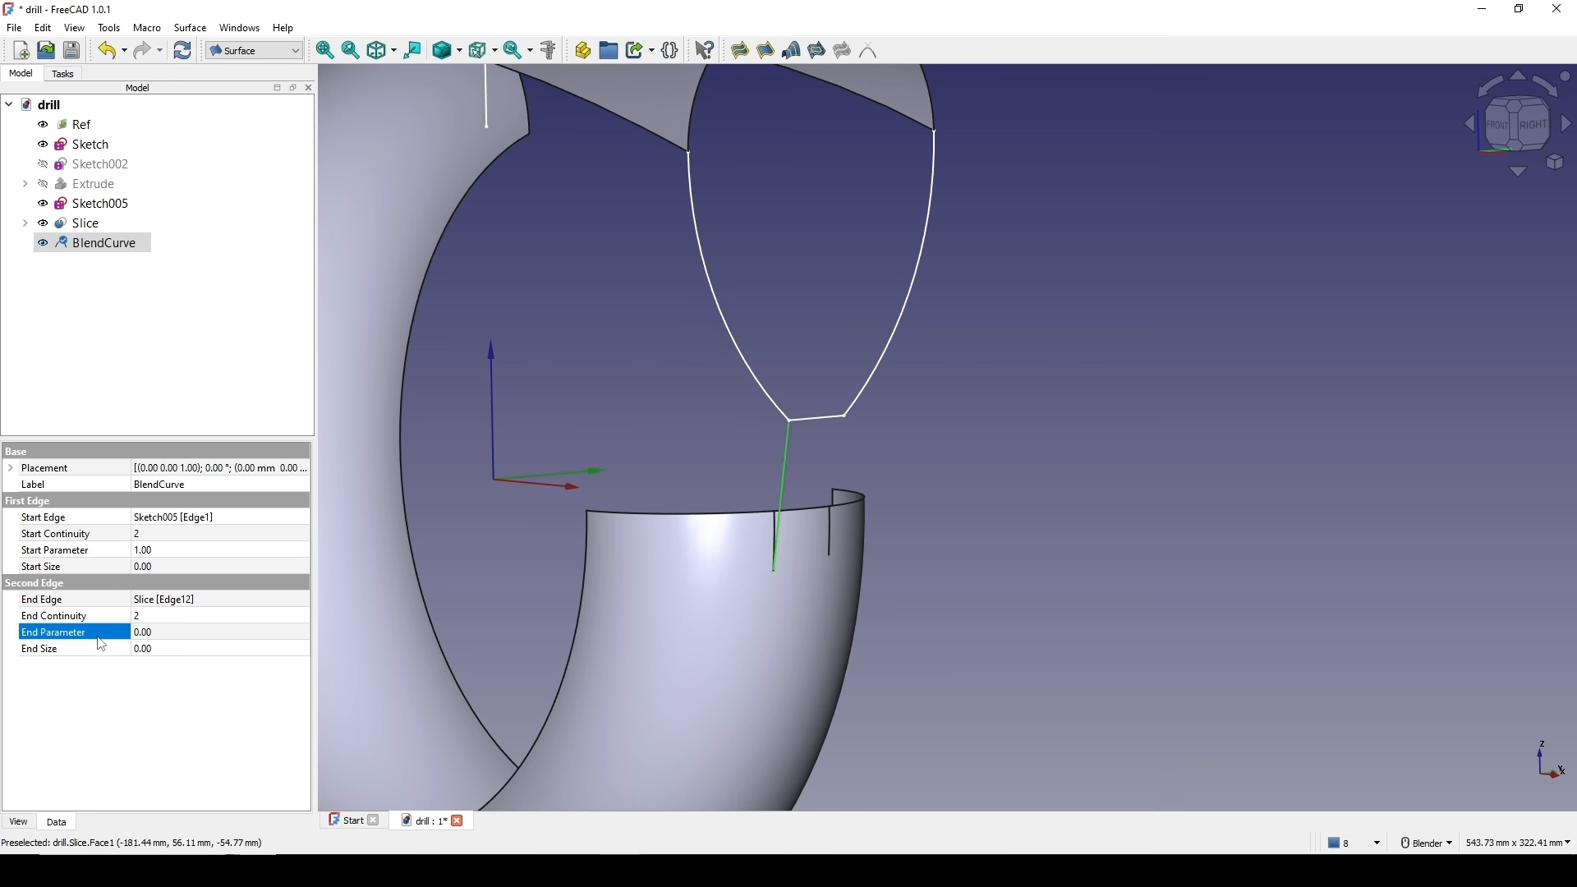
text(1)
key(Return)
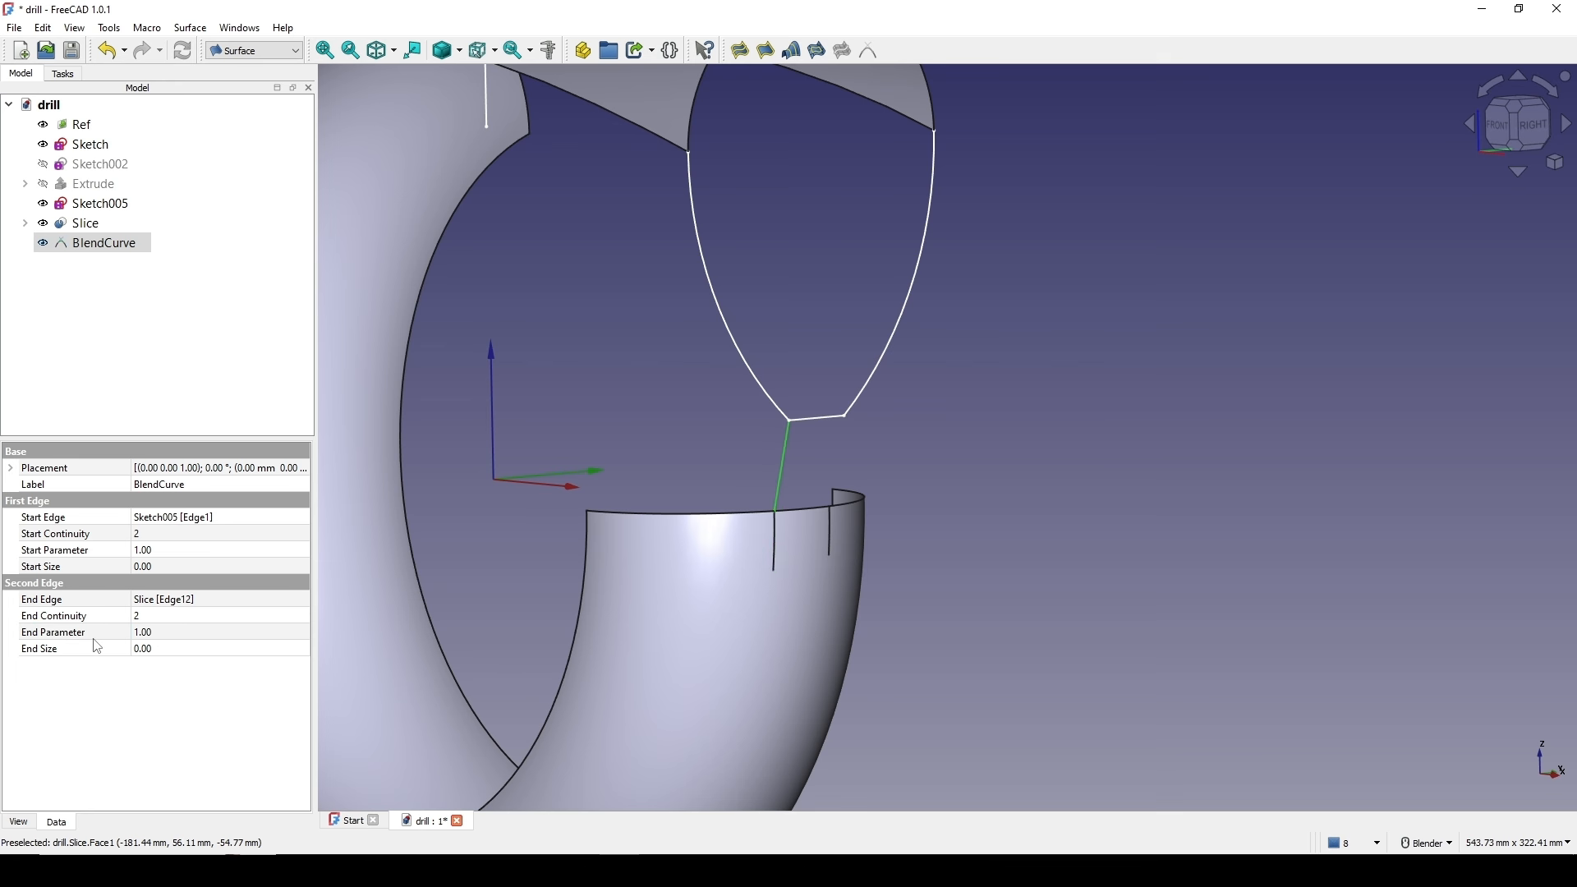
- Set both the start continuity and the end continuity of the blend curve to 1
click(62, 538)
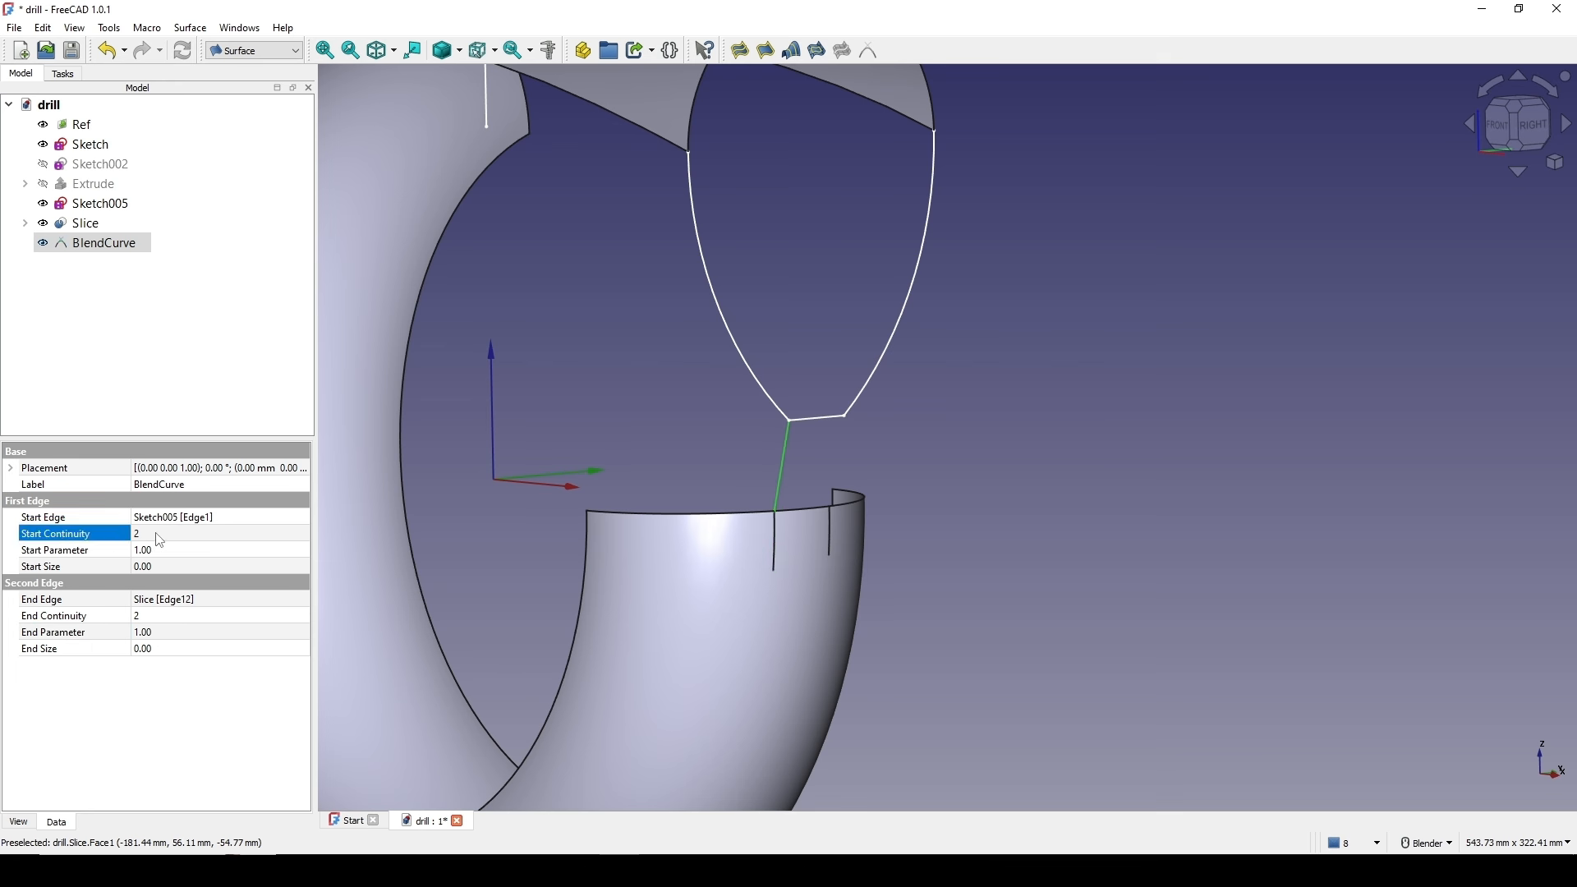
text(1)
key(Return)
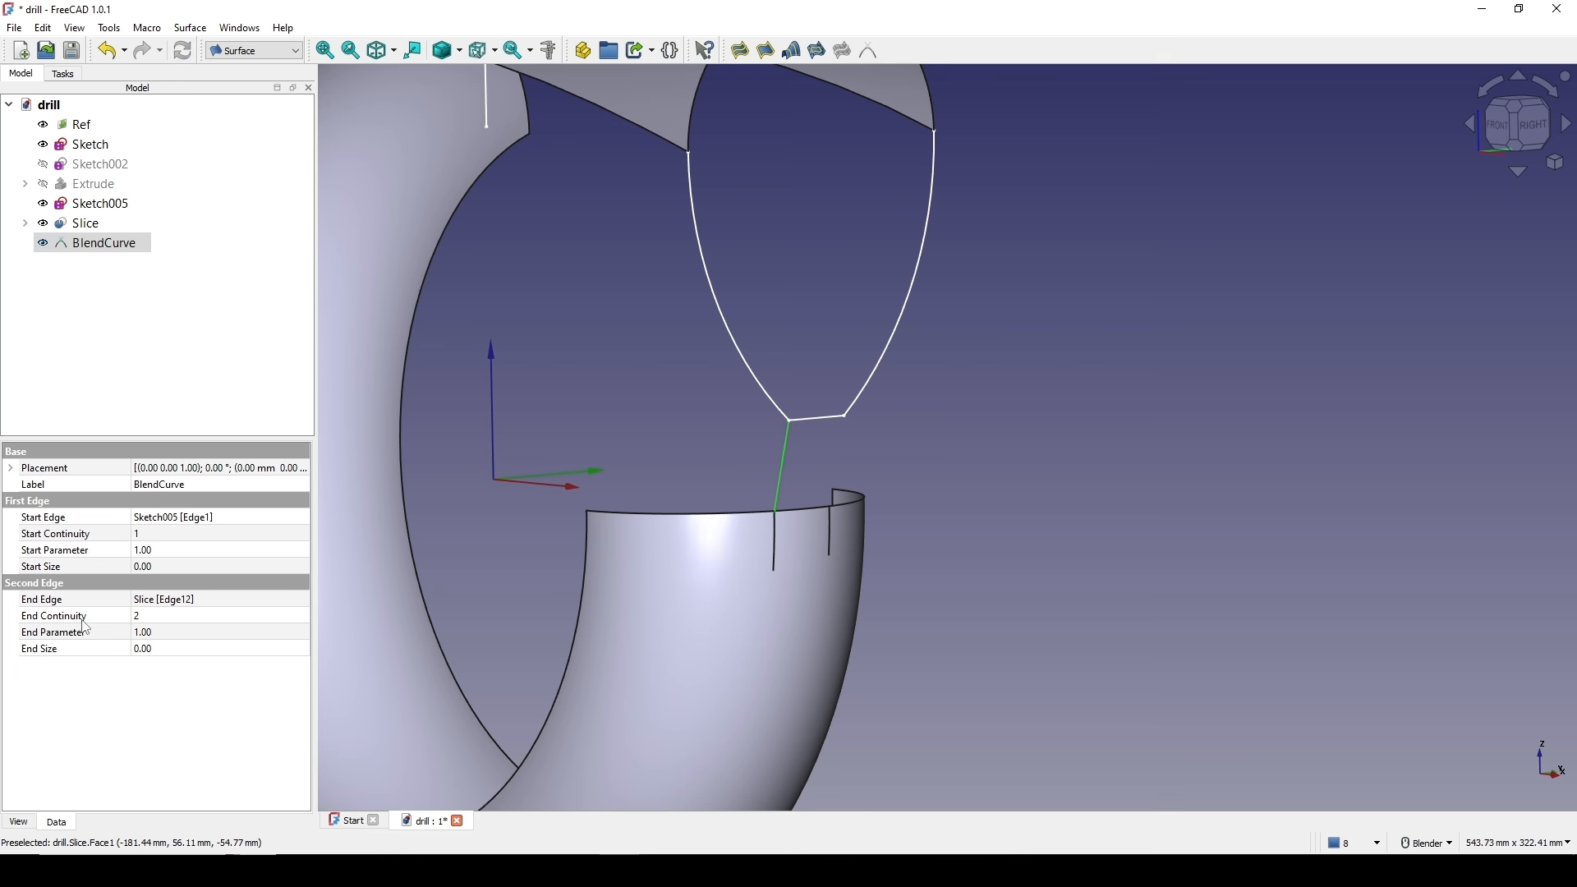
click(92, 617)
text(1)
- Set the blend curve's start size to 1 and its end size to -1
click(52, 569)
click(148, 566)
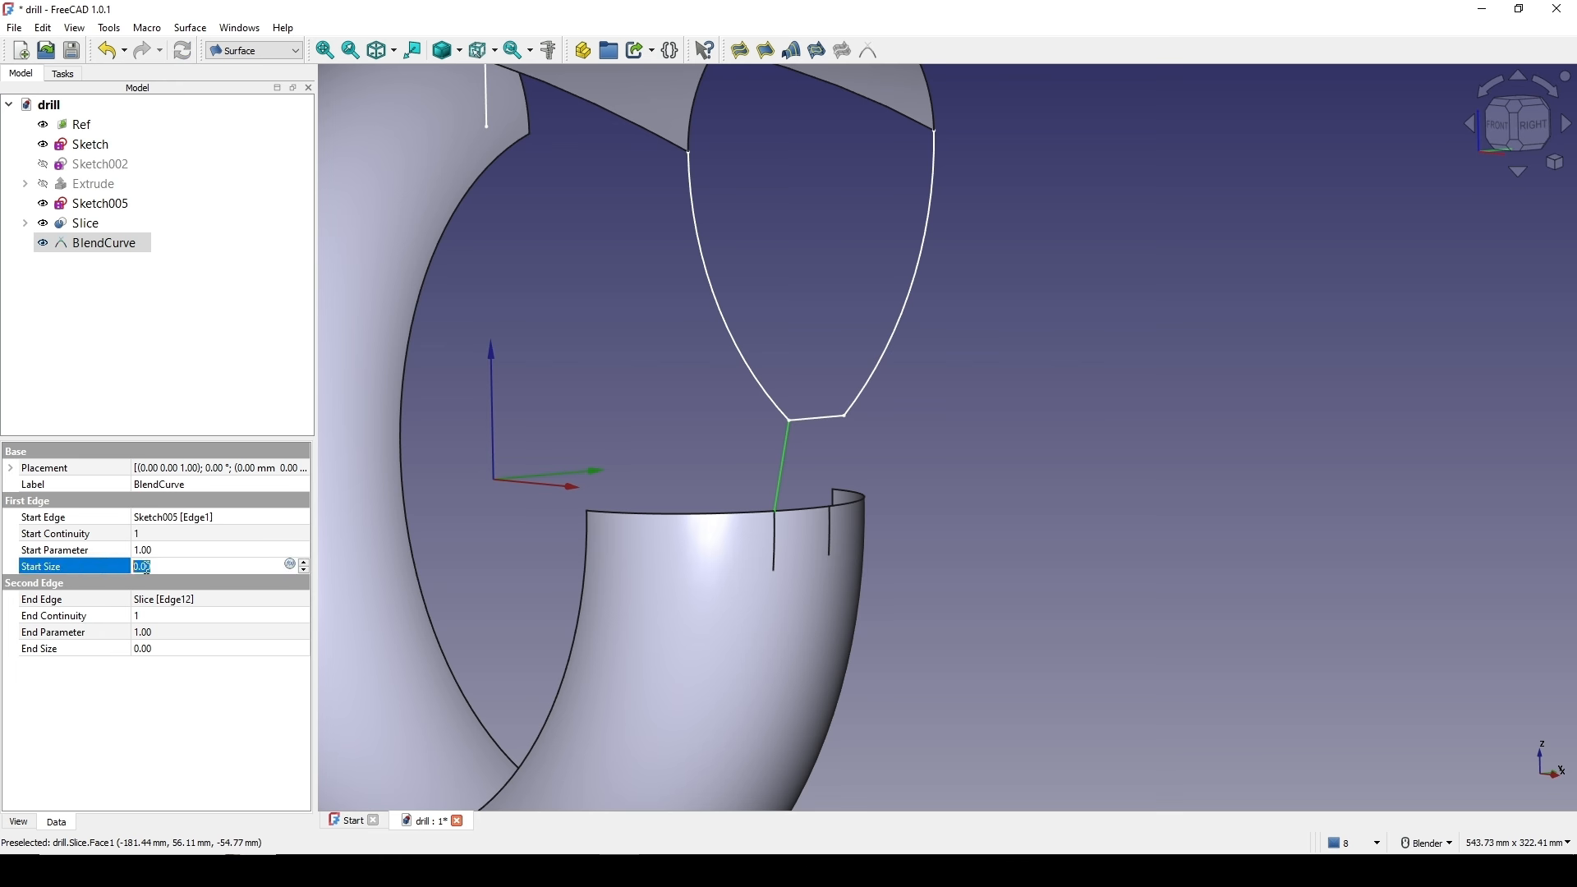
text(1)
key(Return)
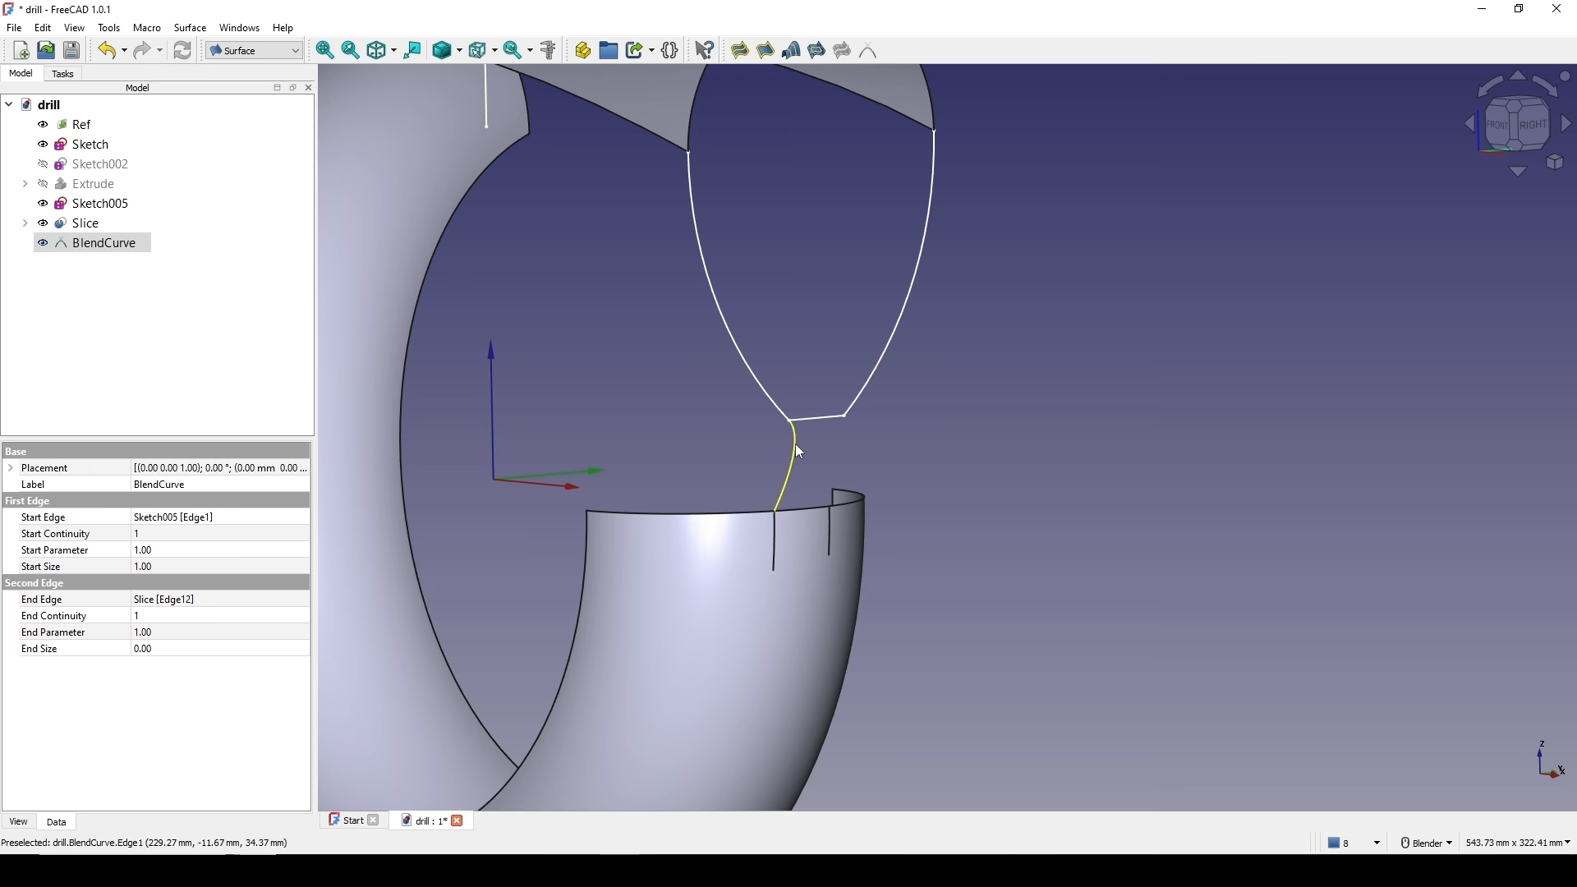
click(125, 653)
text(1)
click(149, 648)
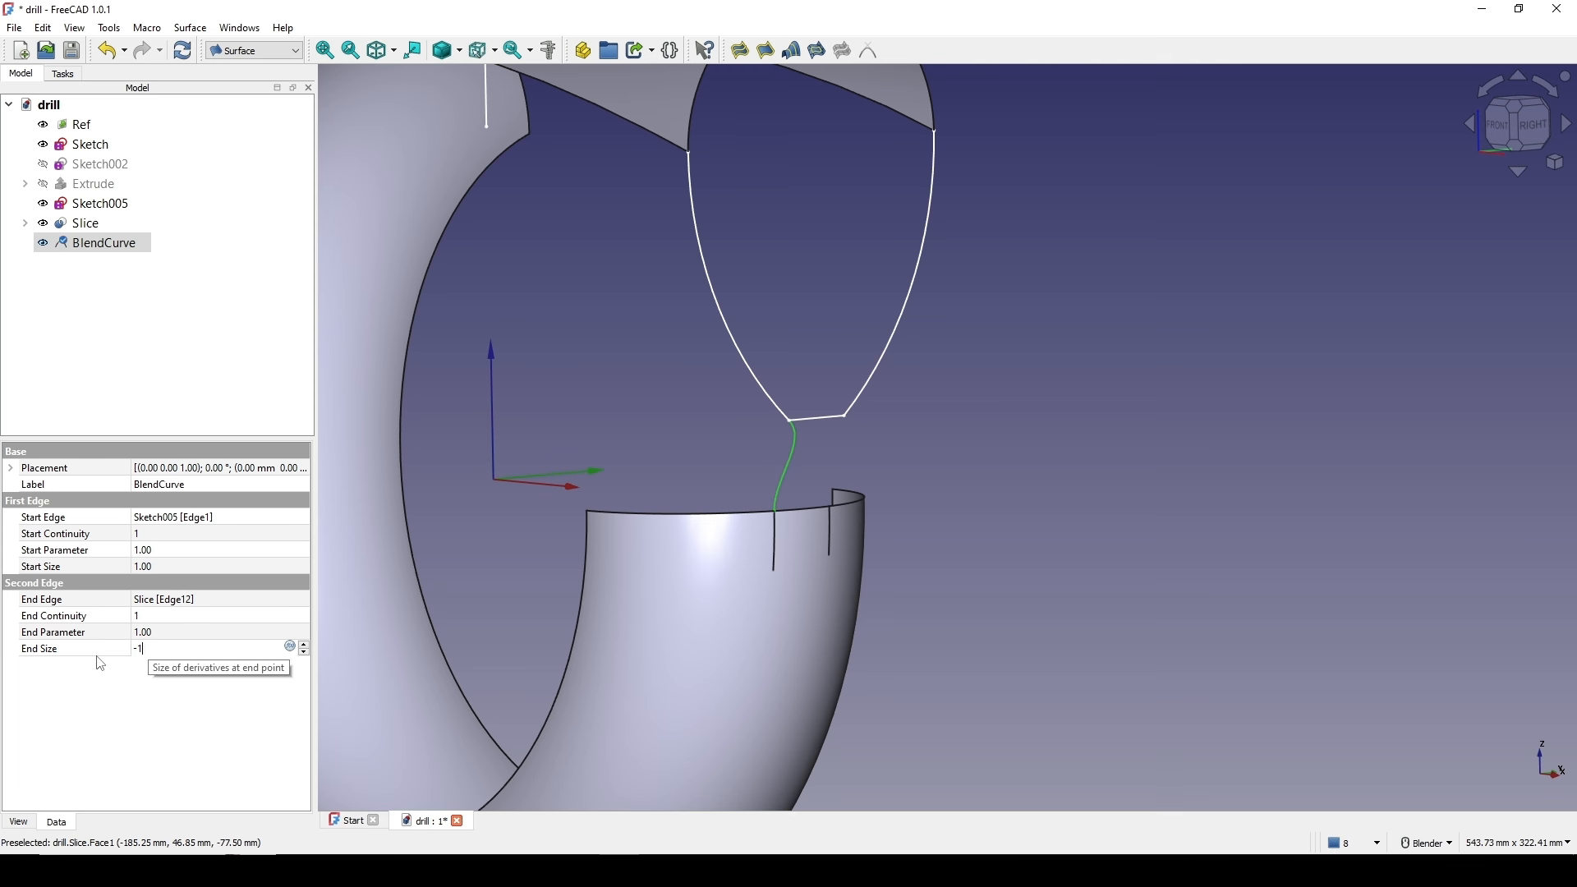
key(Return)
middle_drag(879, 391, 791, 495)
scroll(792, 495, up, 2)
shift+middle_drag(953, 356, 859, 468)
middle_drag(859, 468, 911, 444)
scroll(885, 515, up, 1)
scroll(885, 510, up, 1)
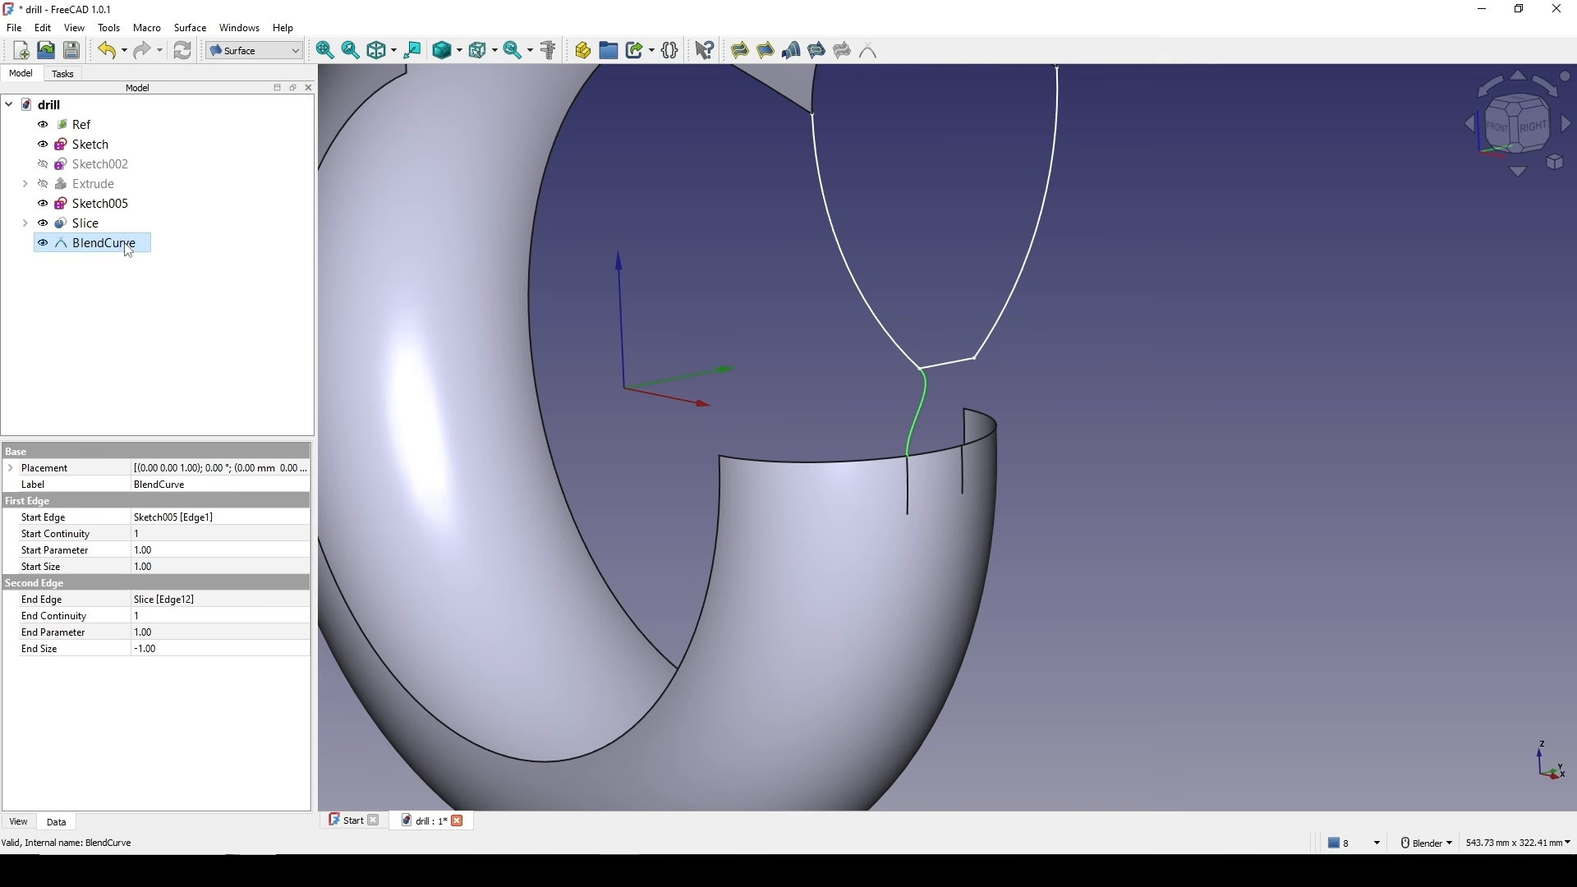
- In the Part workbench, mirror the blend curve across the XZ plane
click(255, 50)
click(252, 82)
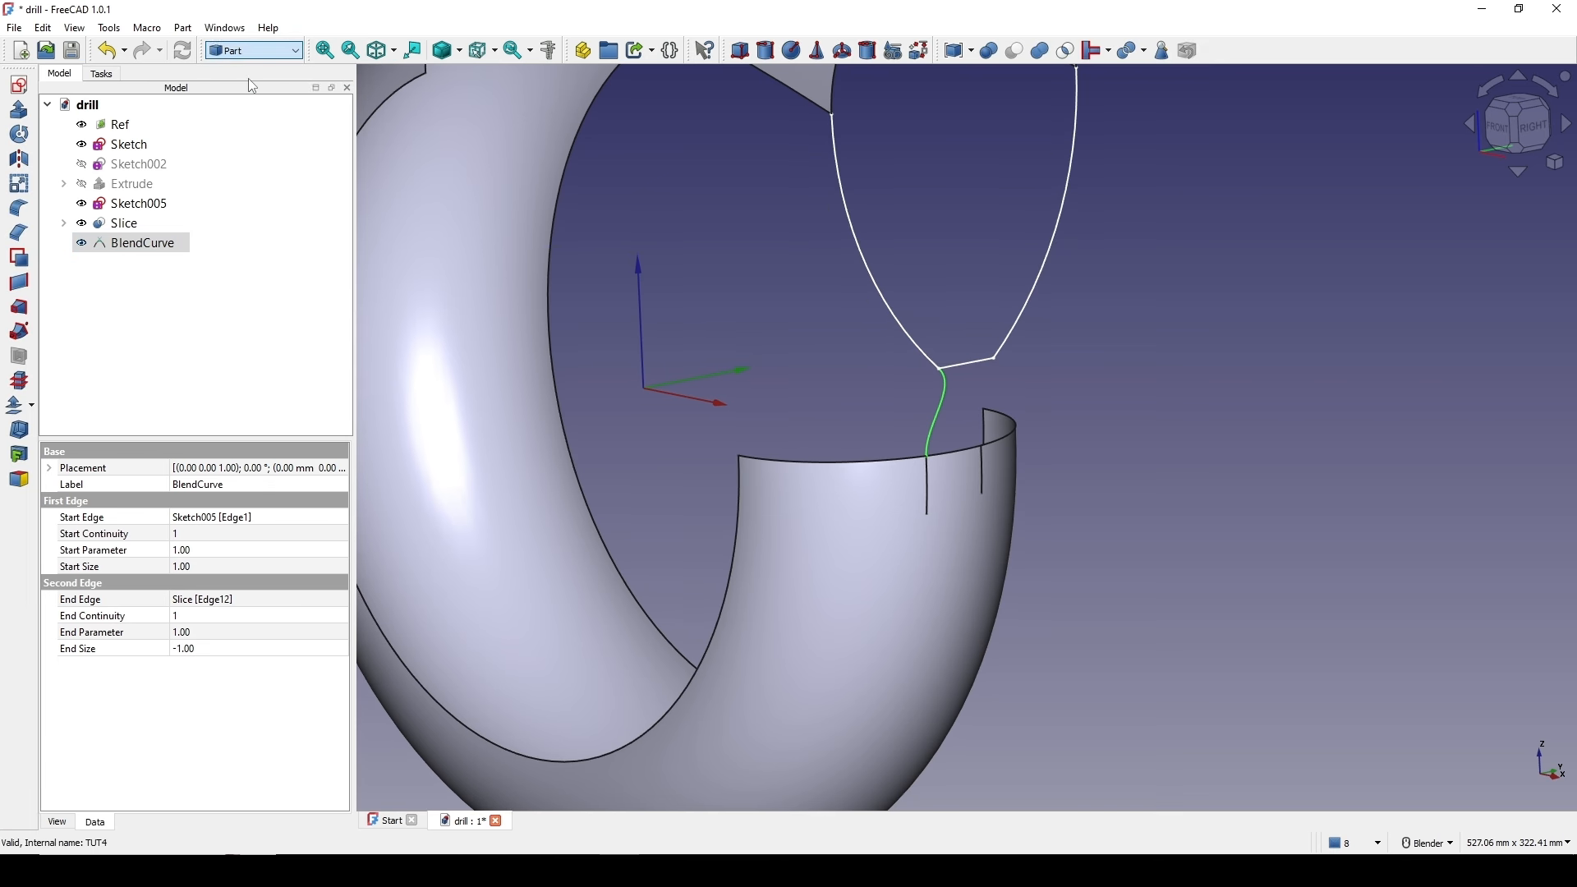
click(28, 165)
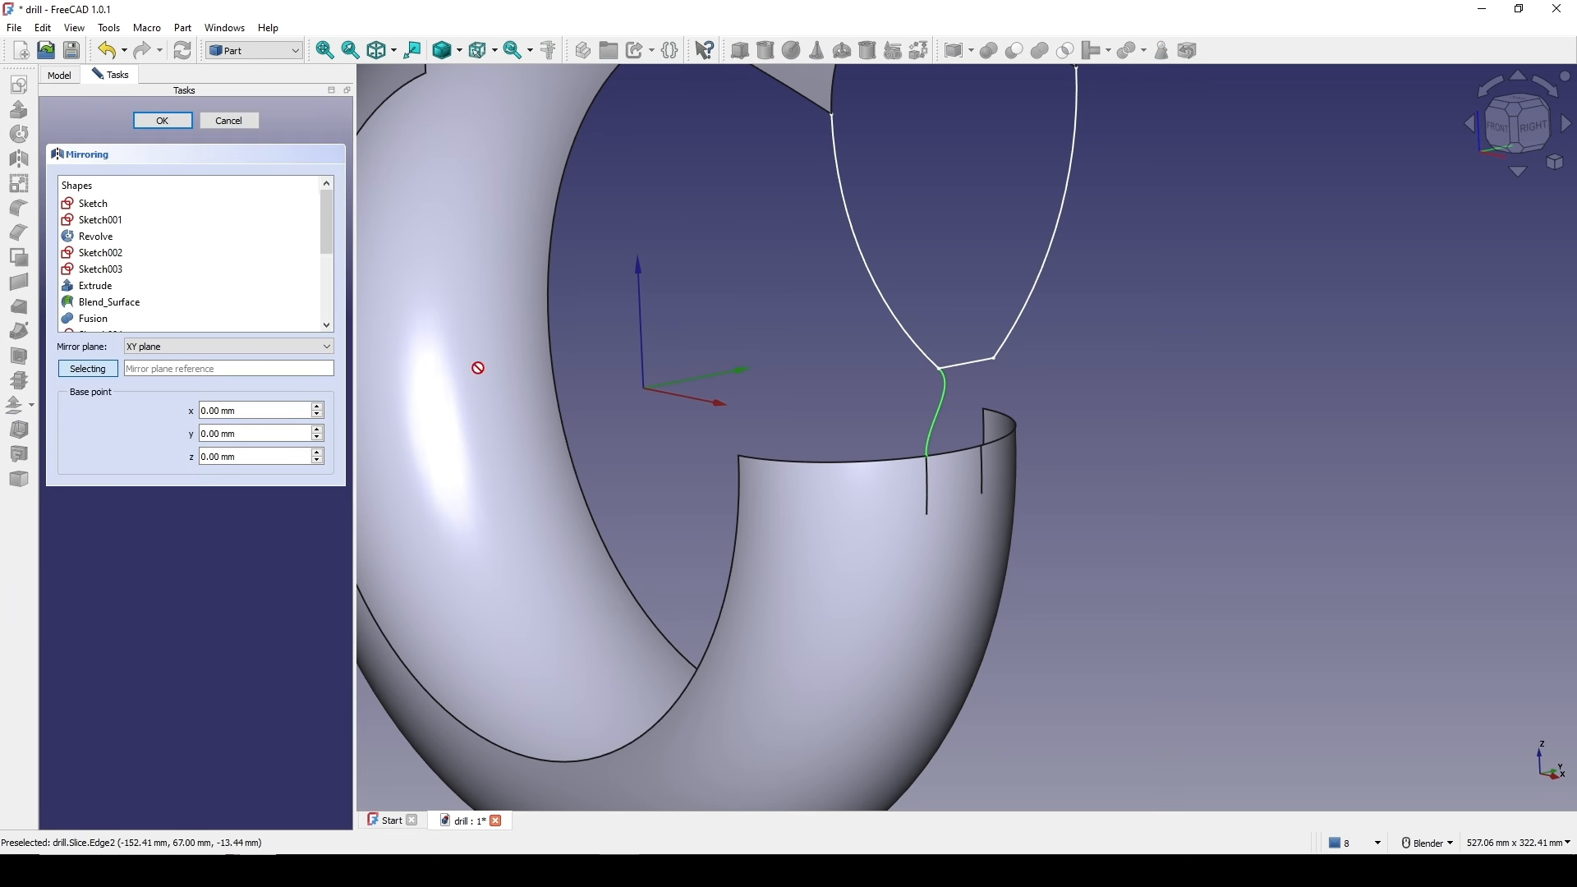
click(223, 351)
click(183, 371)
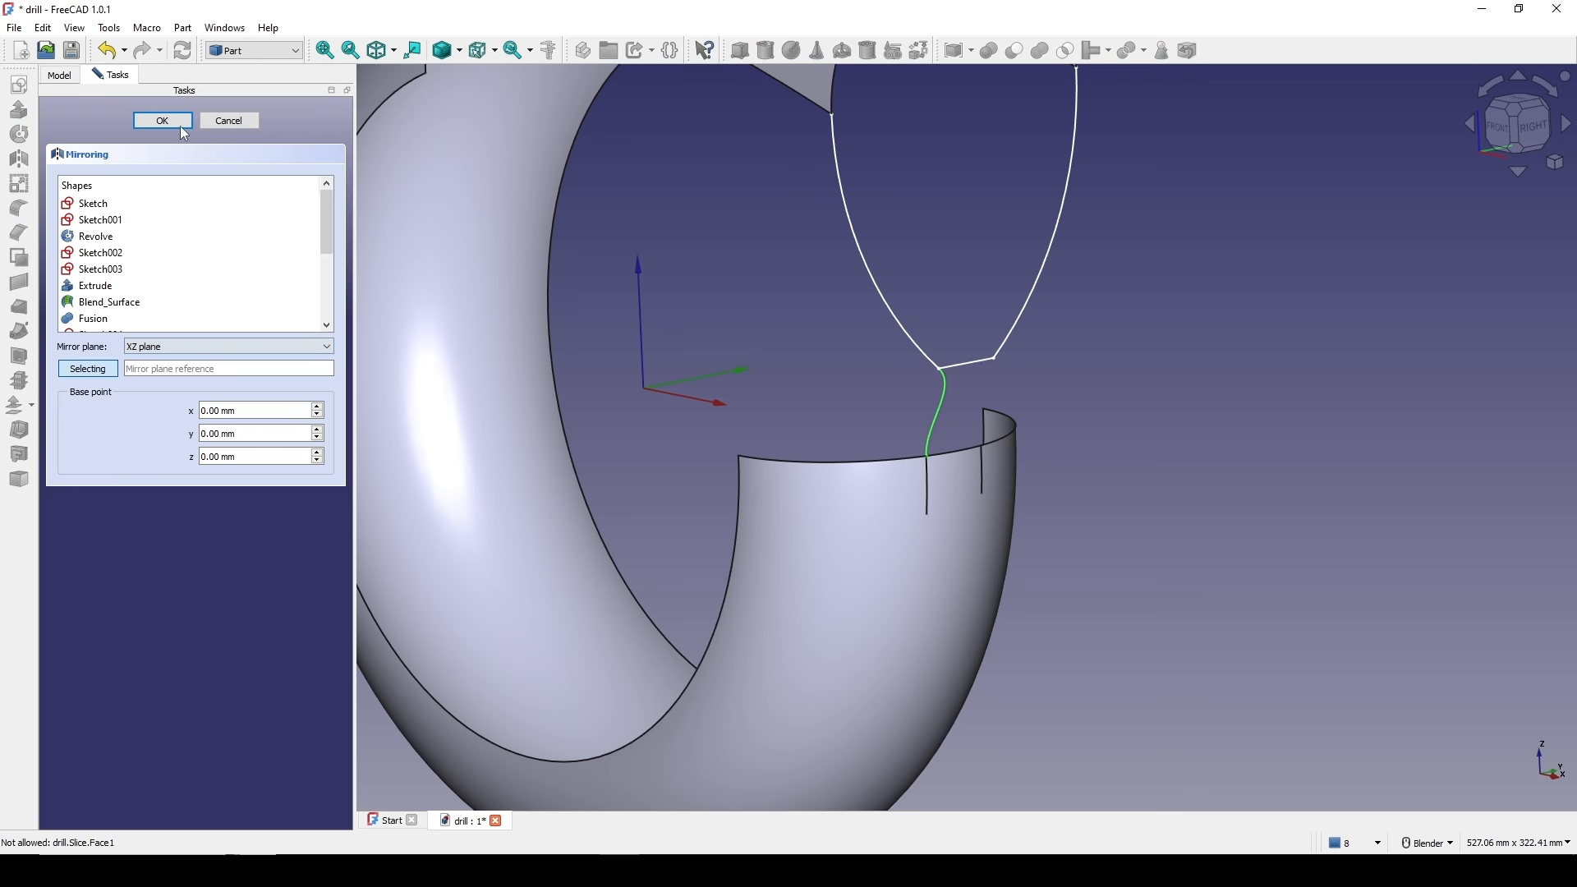
click(163, 120)
middle_drag(1027, 407, 1196, 395)
click(1193, 395)
middle_drag(920, 517, 988, 373)
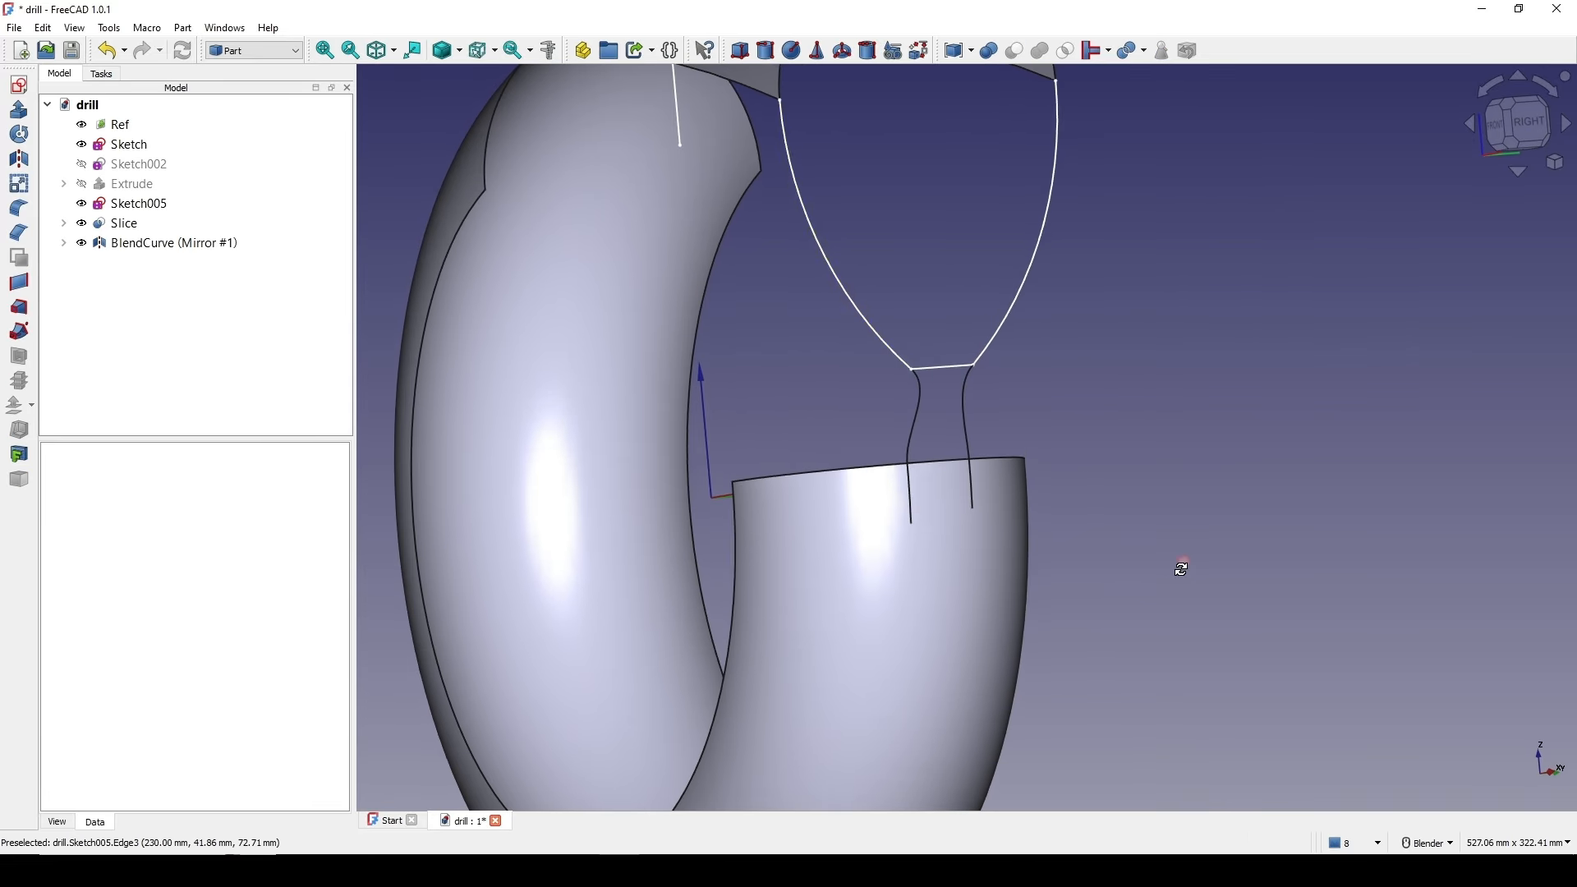
middle_drag(1179, 567, 1148, 610)
shift+middle_drag(1074, 453, 1003, 492)
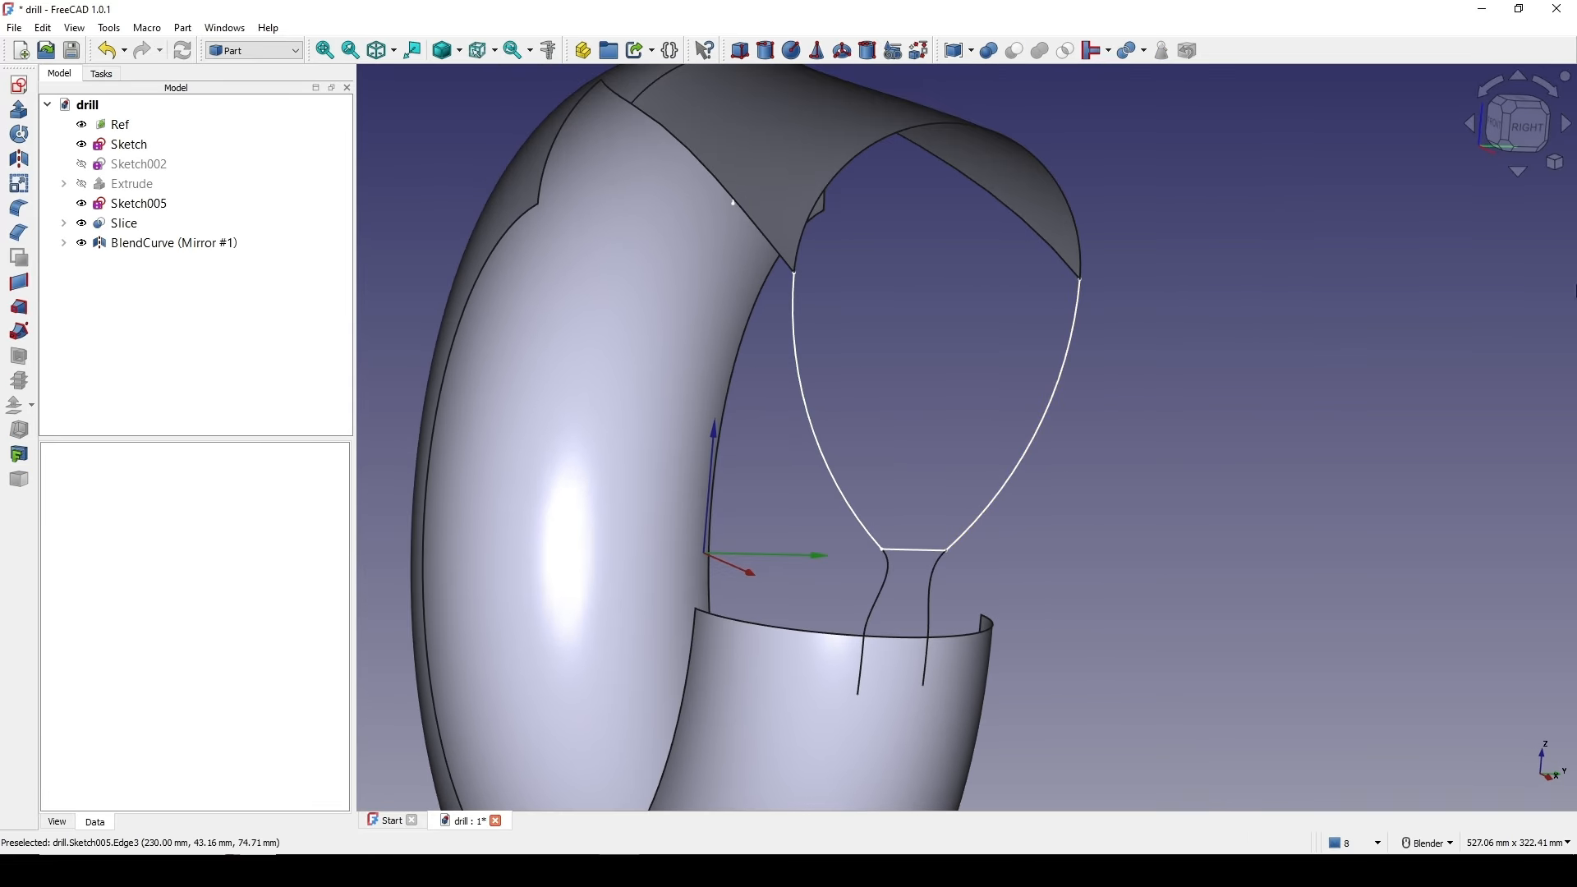
- In the Surface workbench, create a filling surface bounded by the three profile sketch edges and the curved front edge of the upper body
click(248, 51)
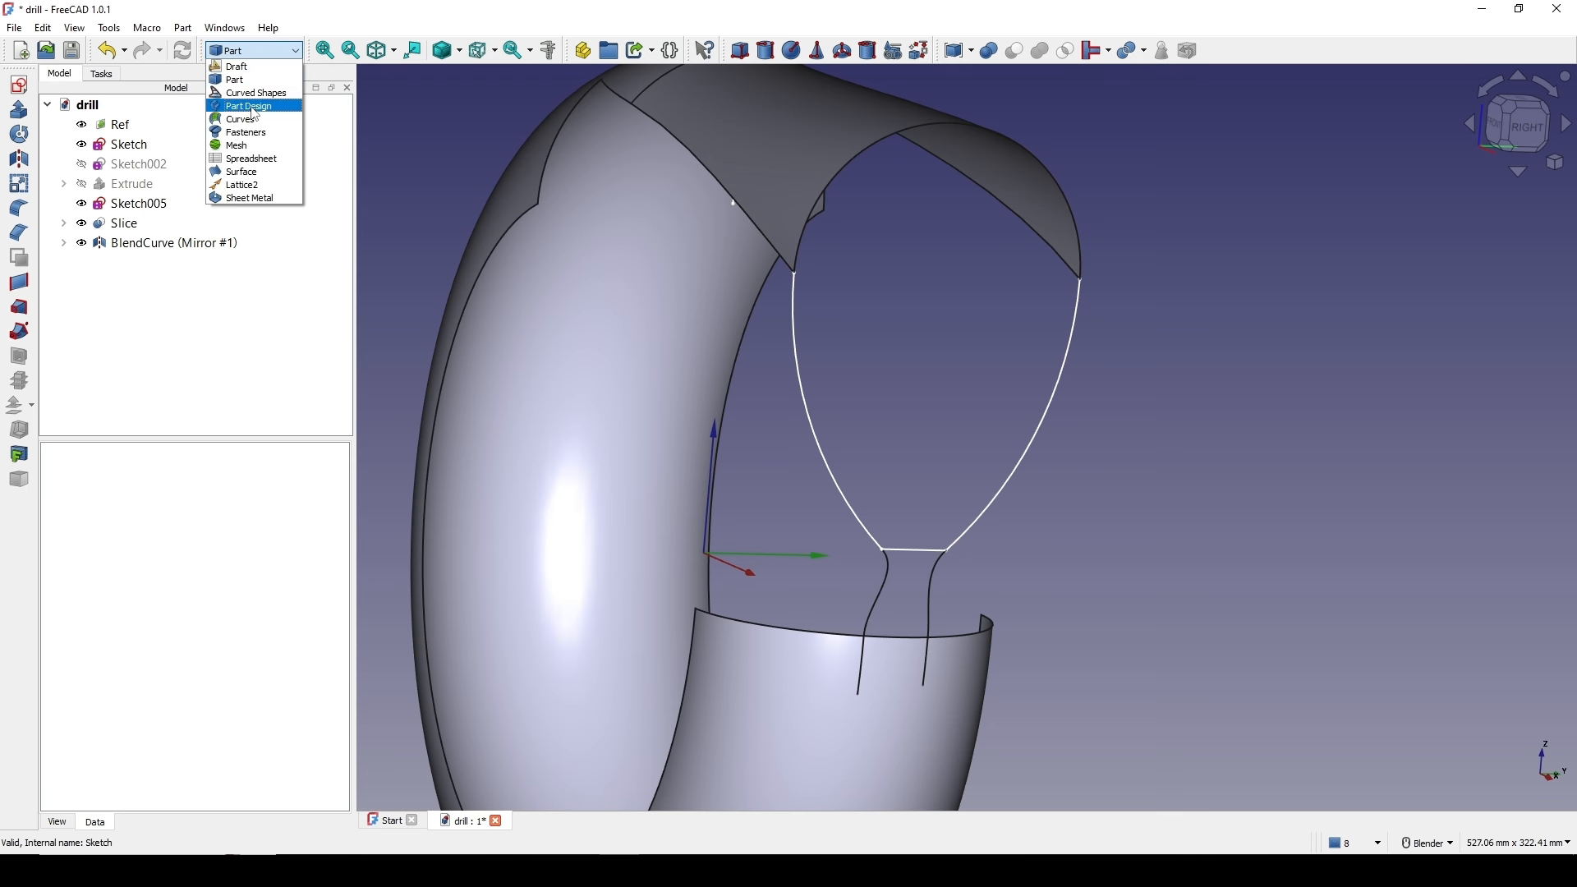
click(246, 172)
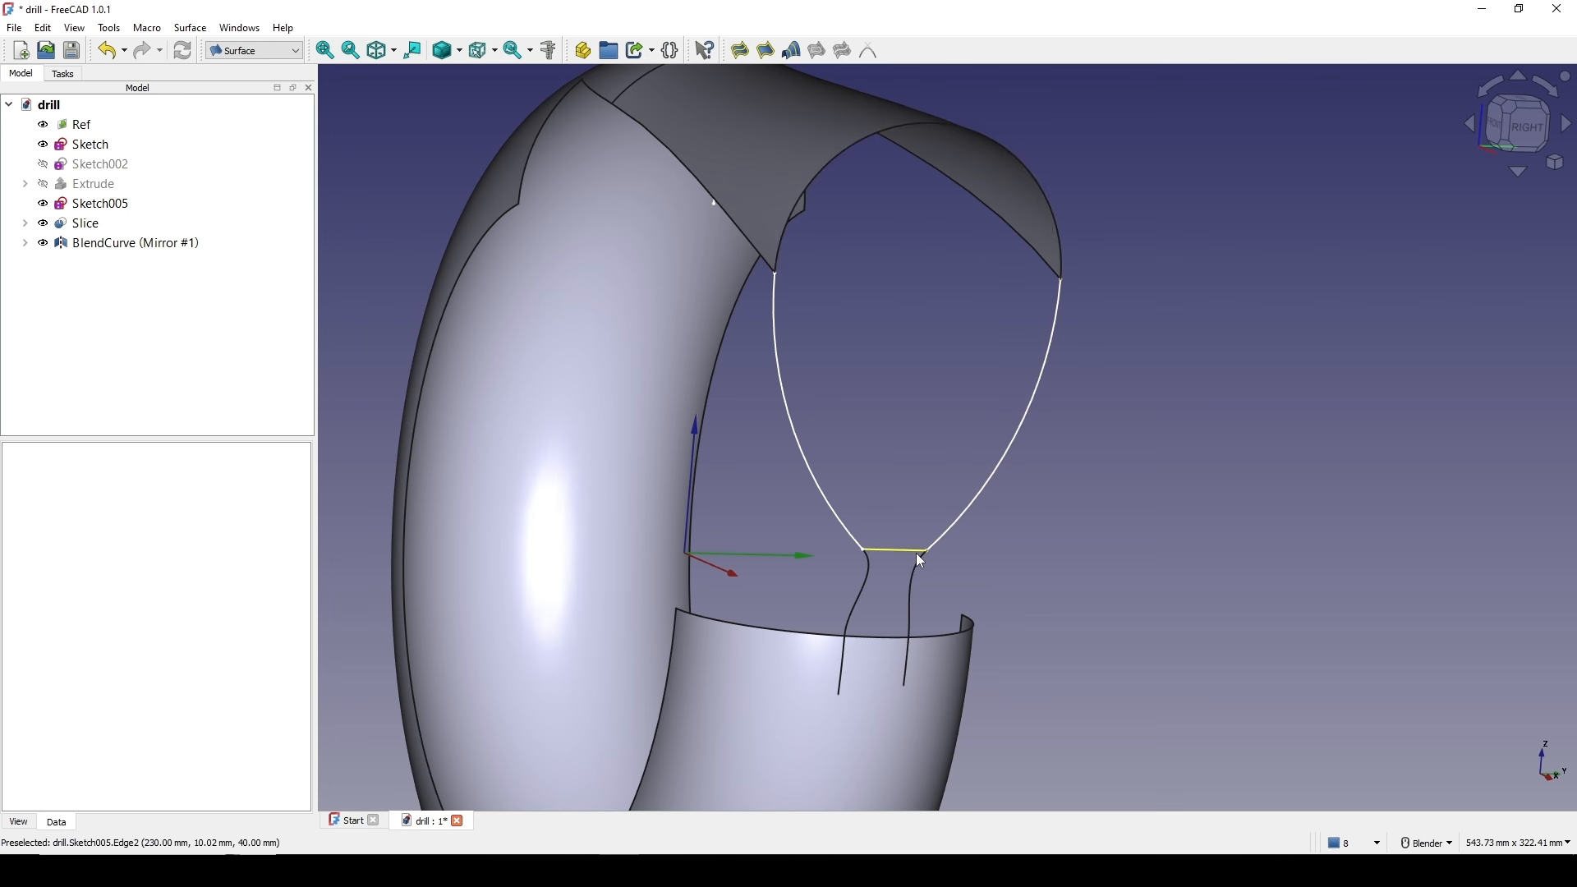
scroll(915, 553, up, 2)
scroll(879, 604, up, 1)
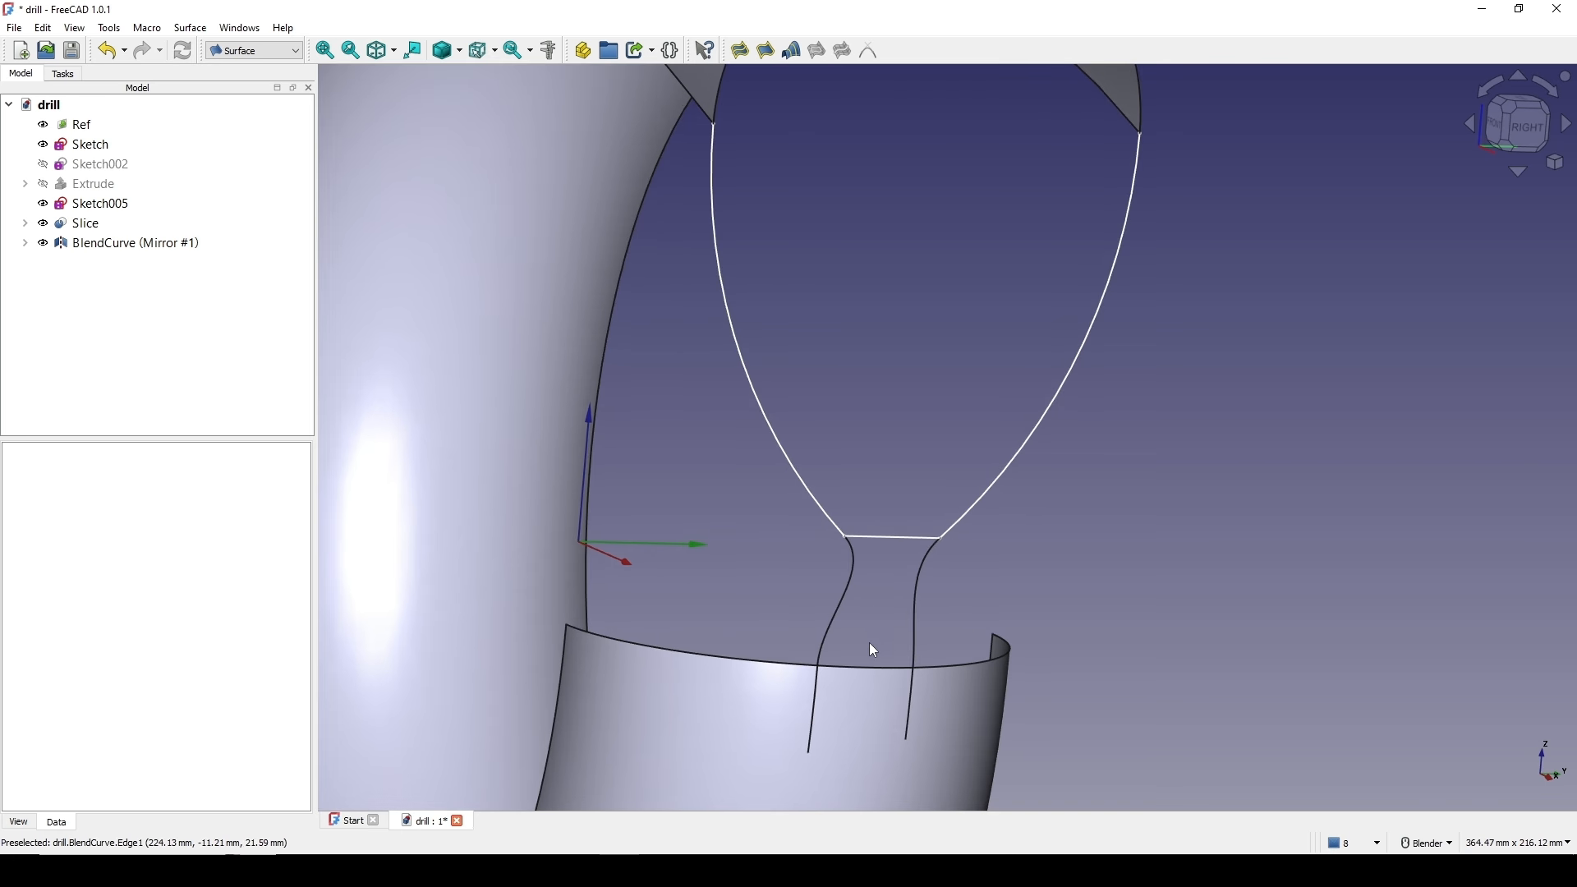
scroll(887, 608, down, 4)
scroll(898, 448, up, 2)
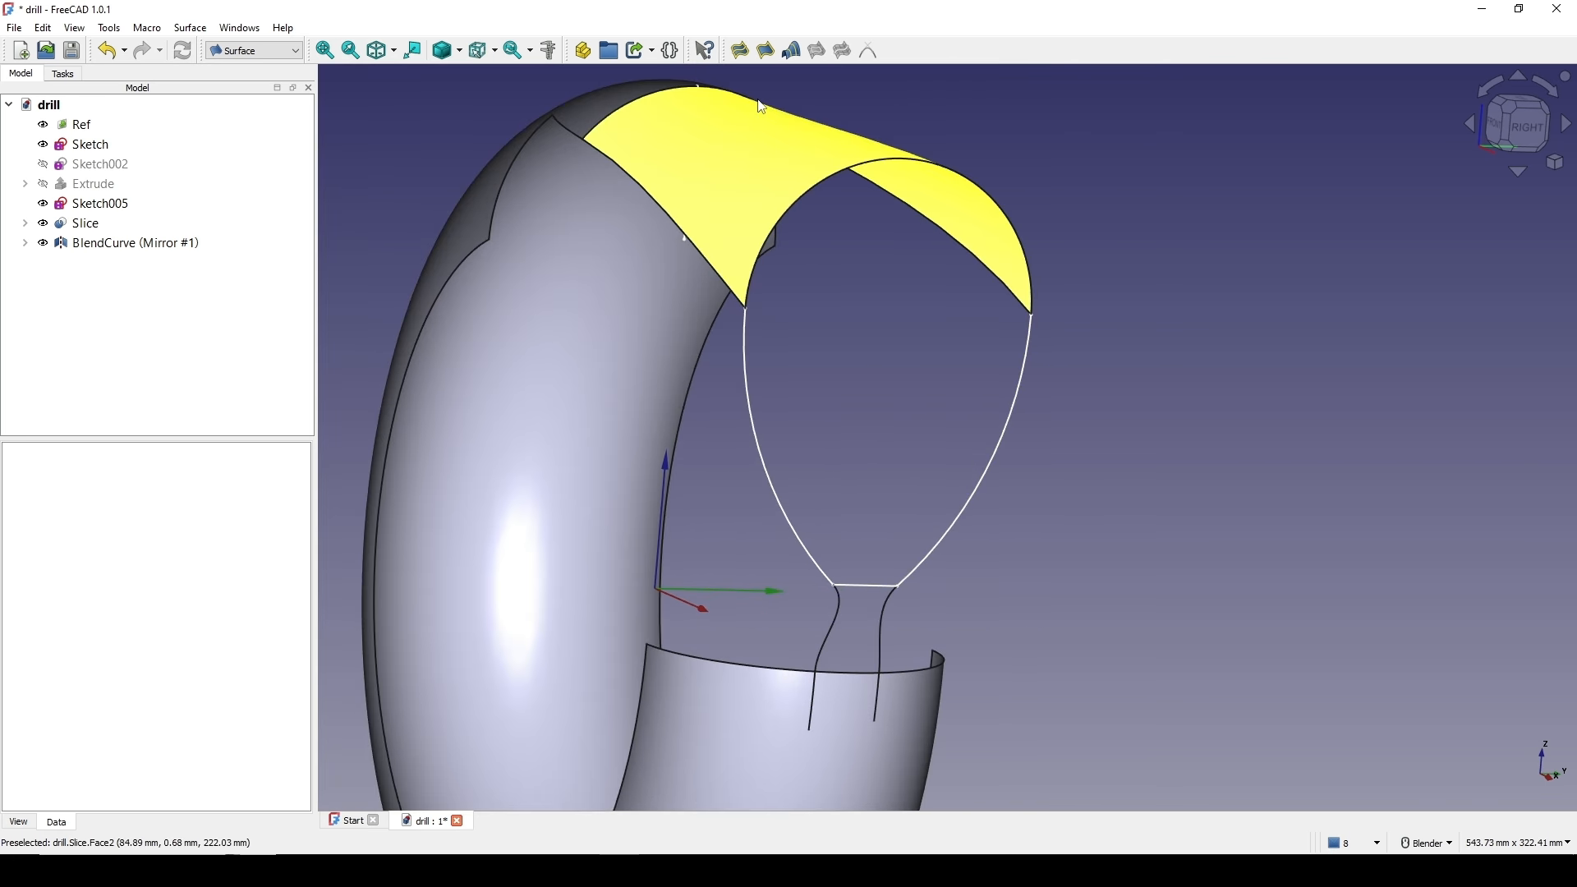
click(741, 51)
click(773, 465)
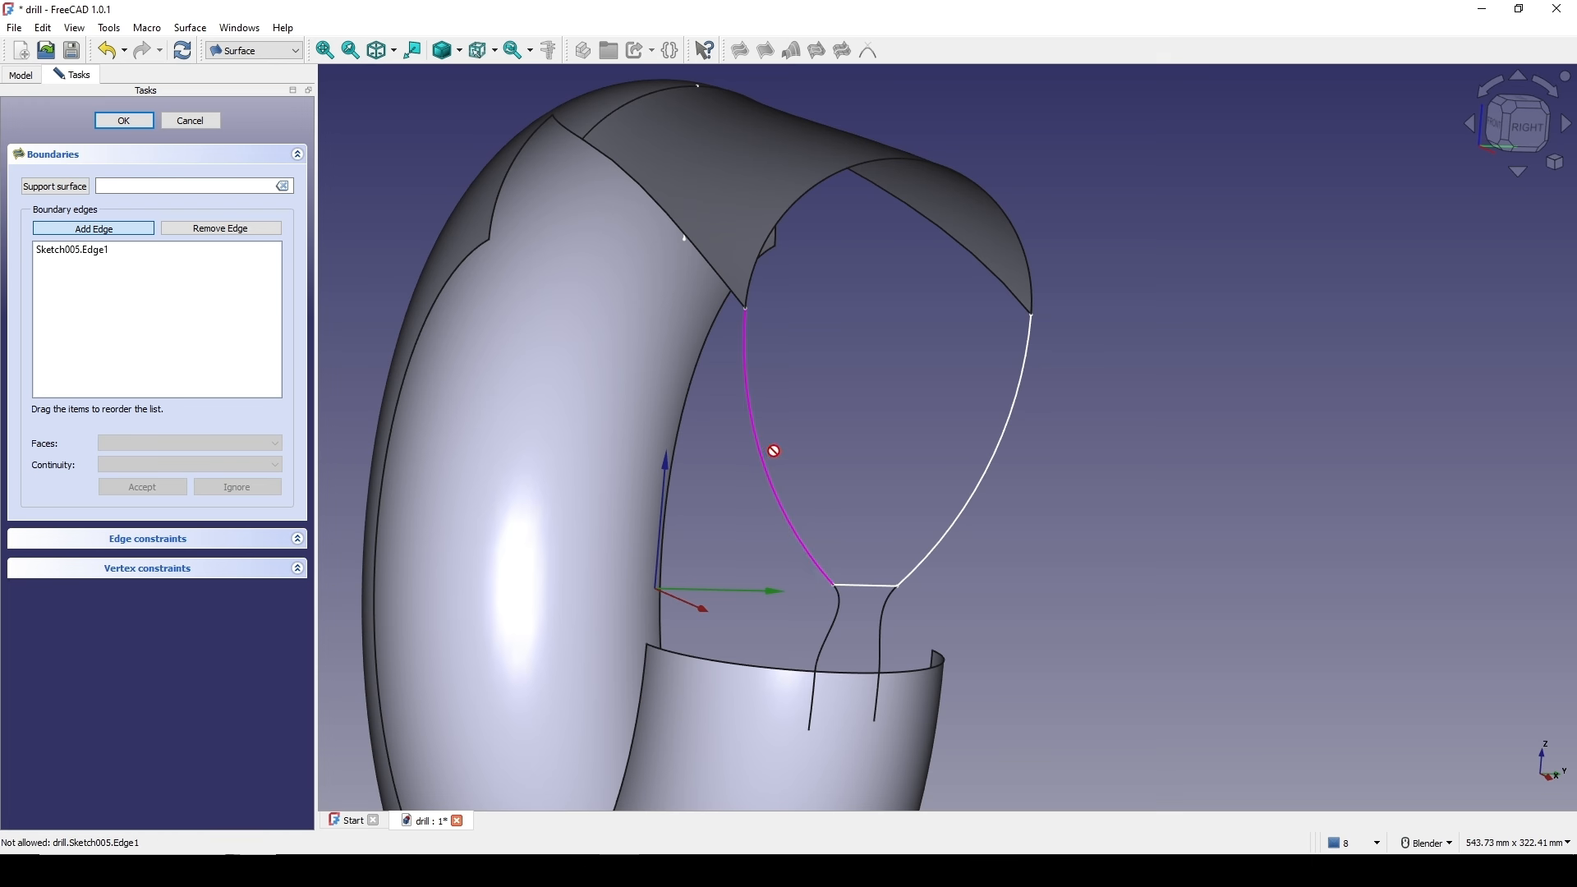
click(797, 220)
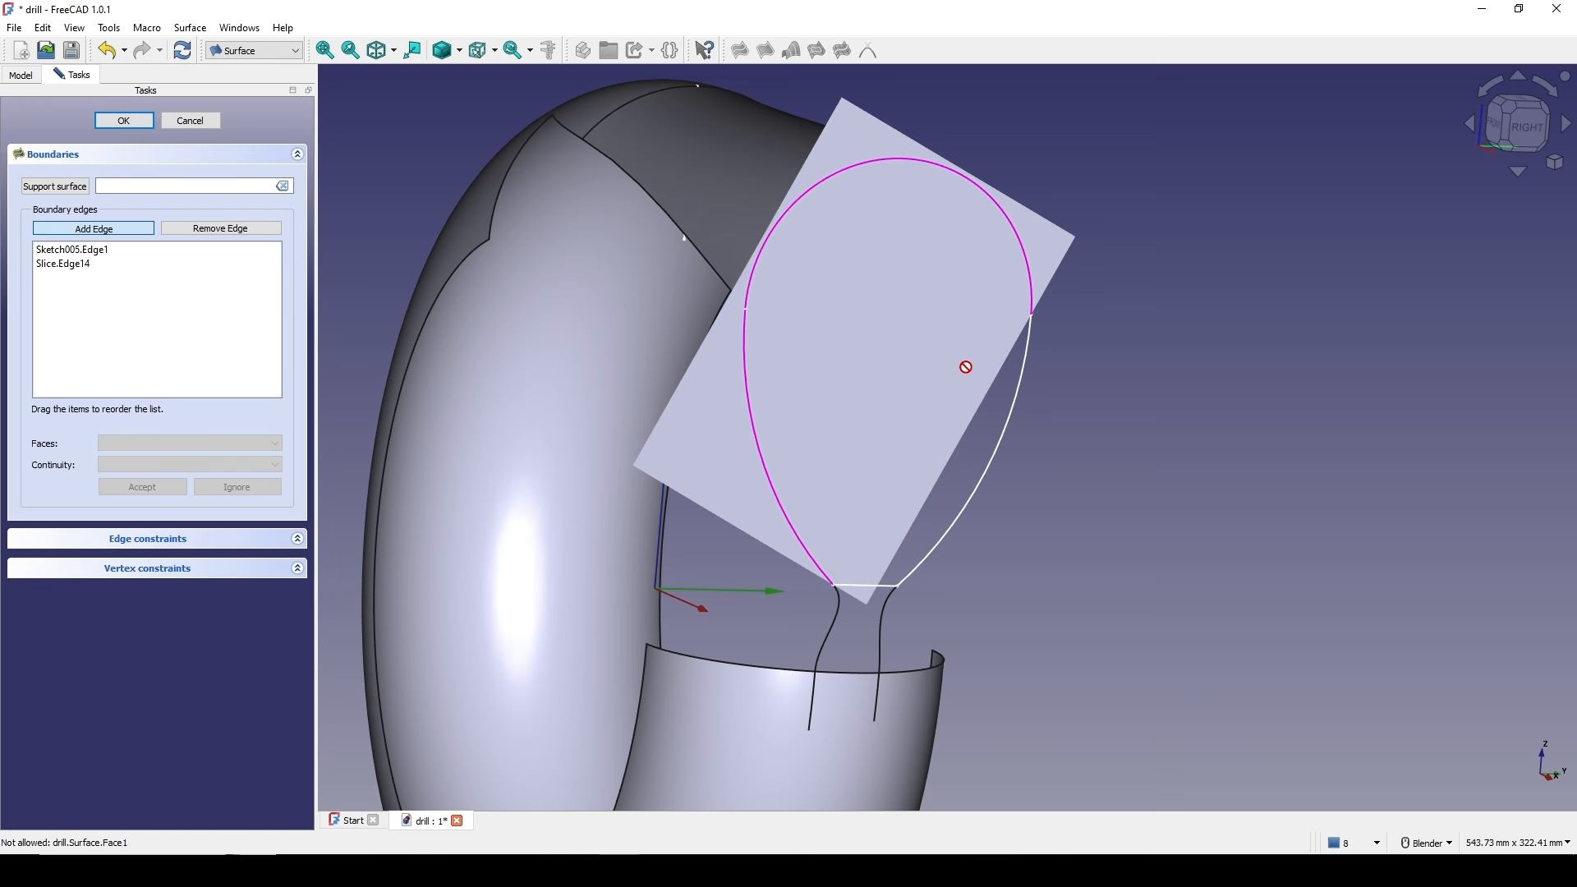
click(1015, 410)
click(869, 586)
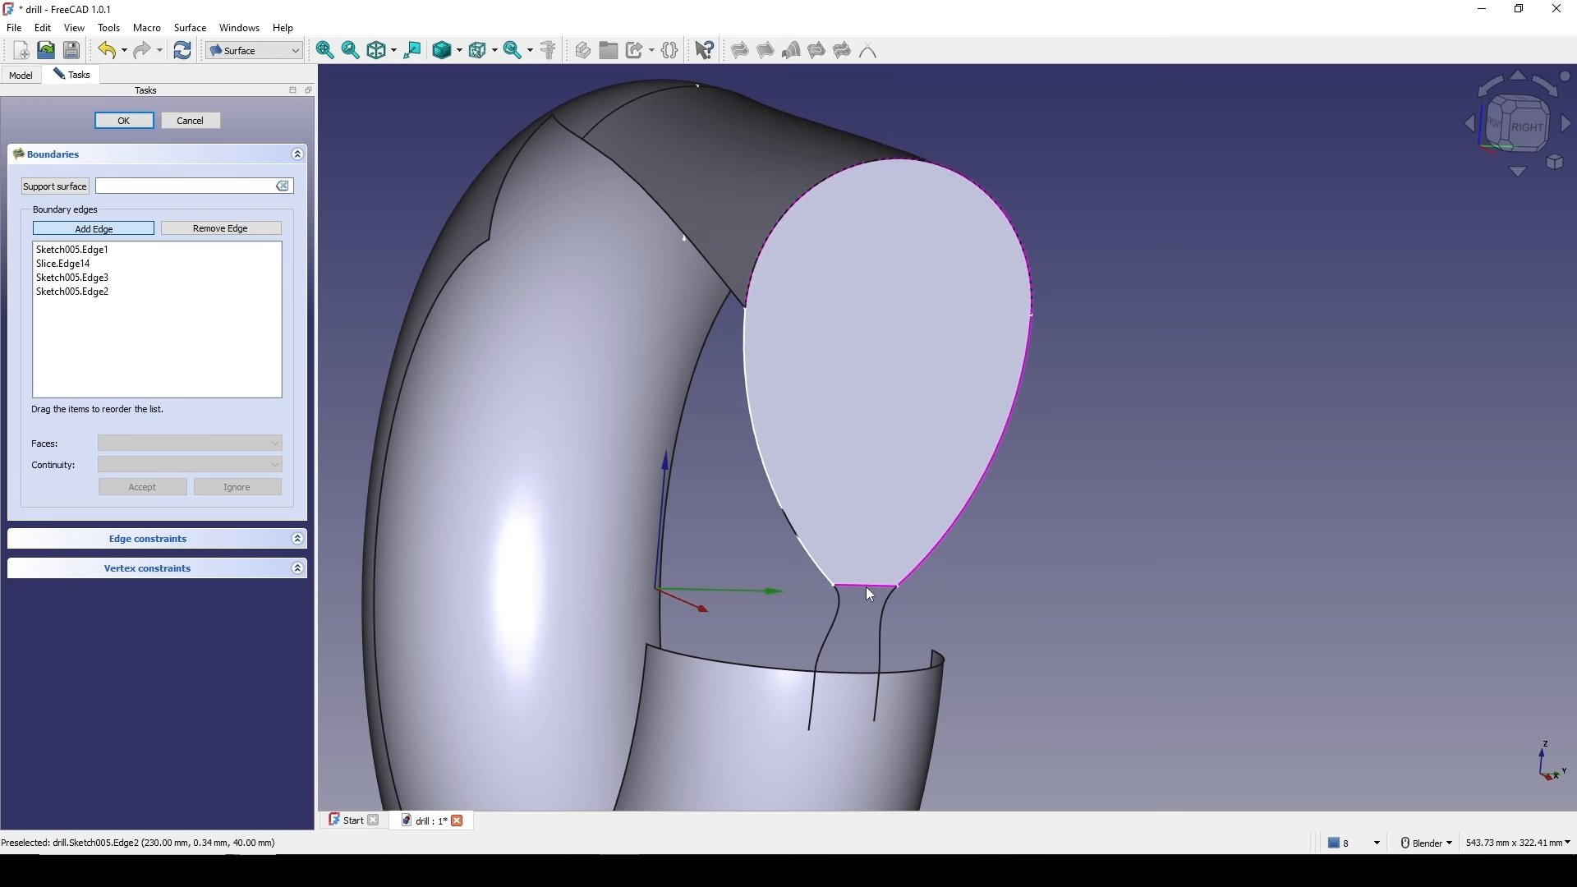
click(125, 121)
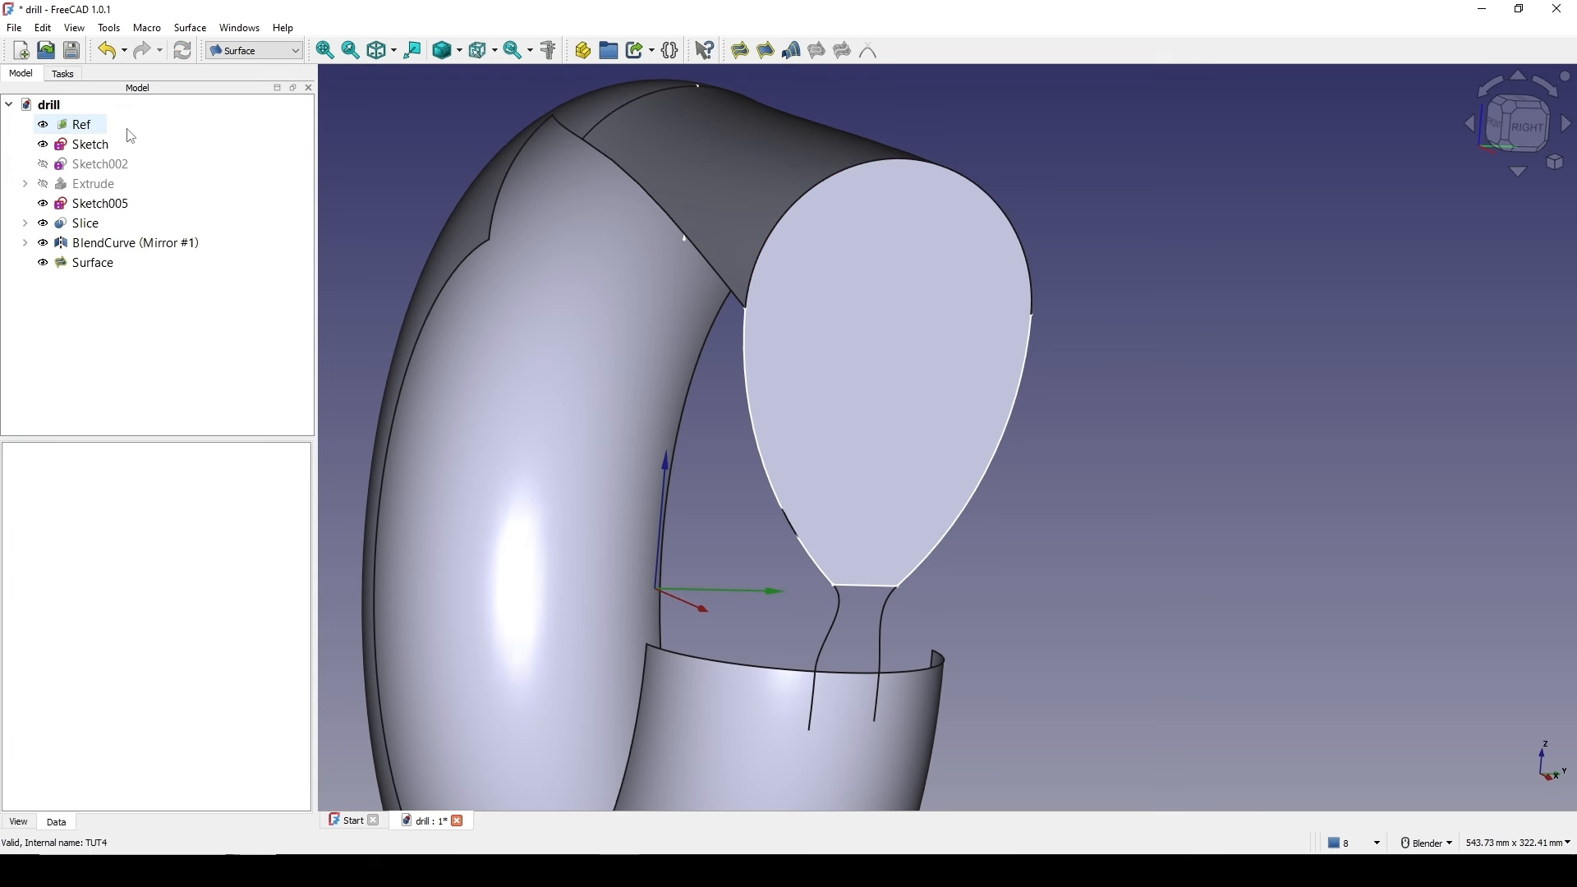
- Hide the profile sketch Sketch005
mouse_move(944, 394)
middle_down()
mouse_move(1027, 428)
mouse_move(925, 352)
mouse_move(842, 451)
mouse_move(868, 442)
middle_up()
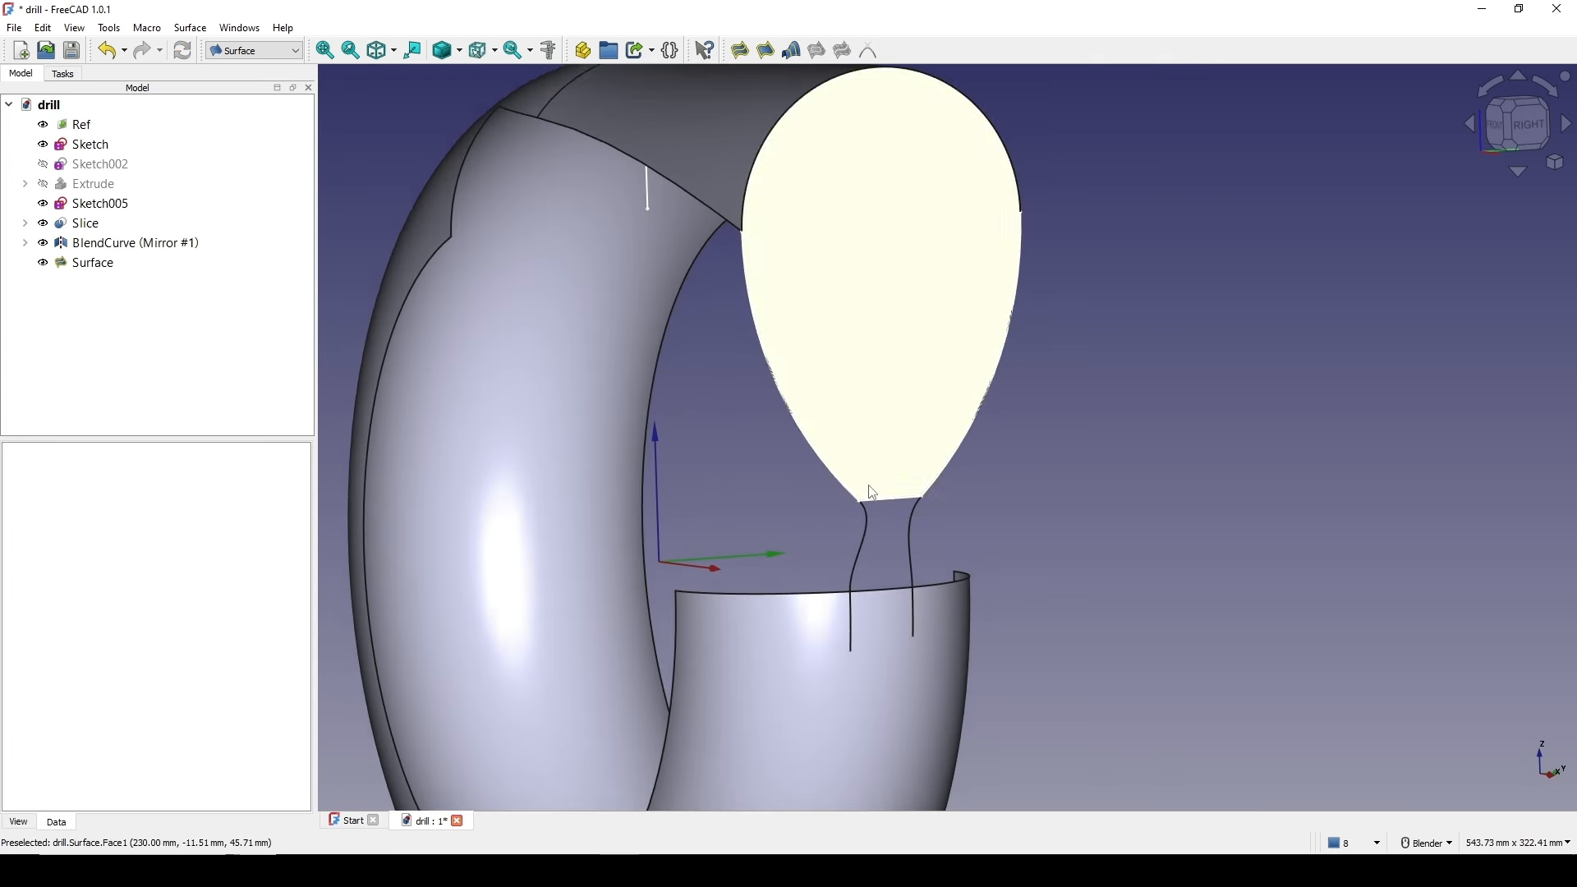
click(109, 205)
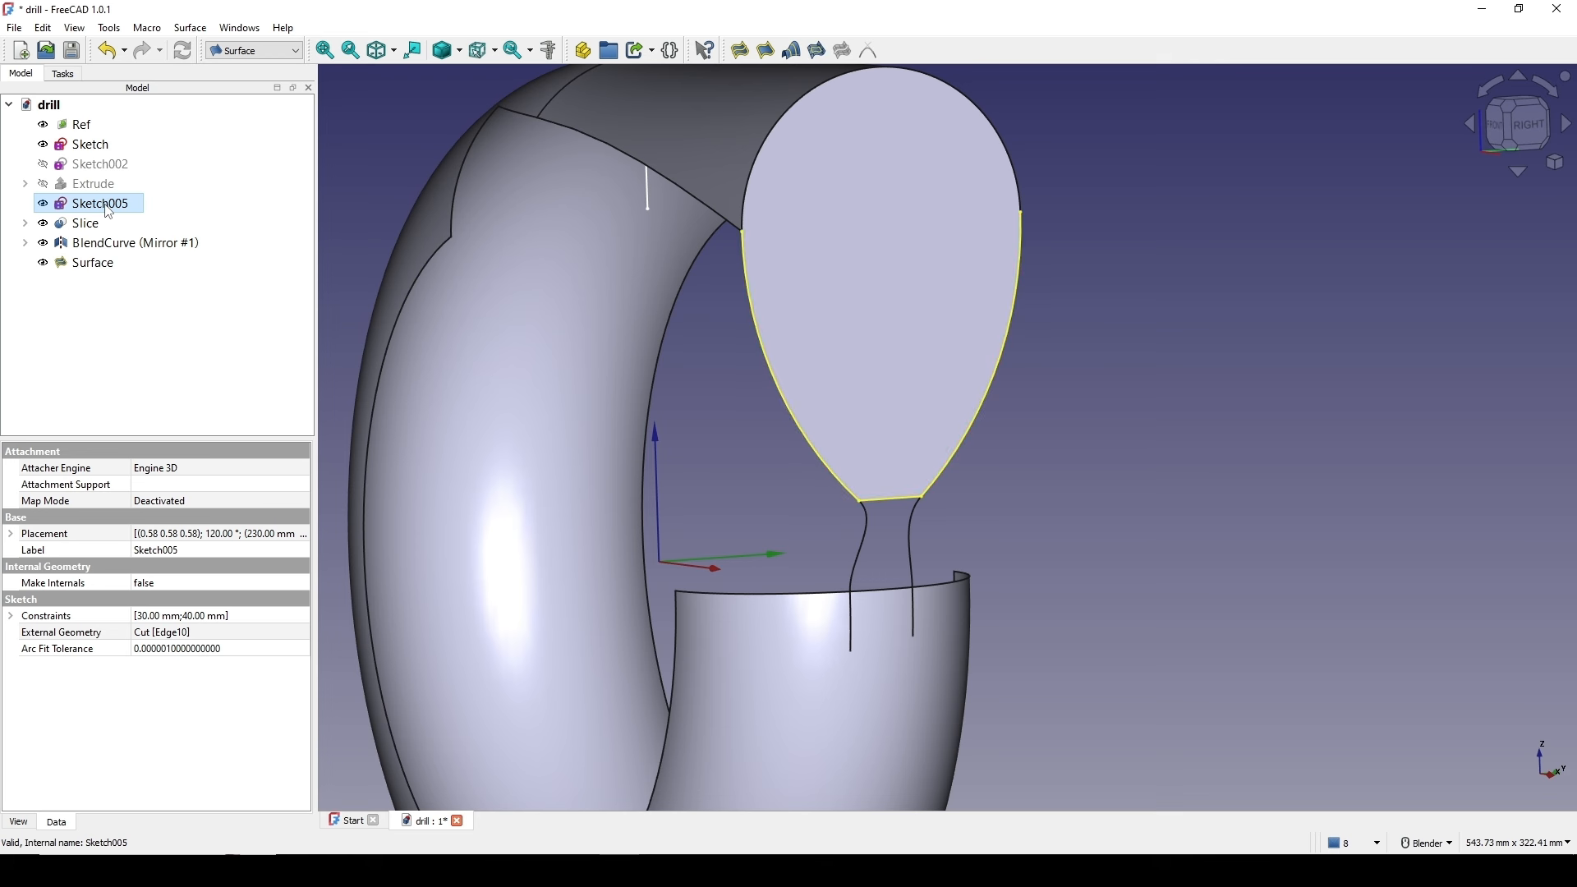
key(space)
scroll(953, 574, up, 2)
mouse_move(841, 522)
middle_down()
mouse_move(818, 494)
mouse_move(829, 462)
mouse_move(843, 520)
middle_up()
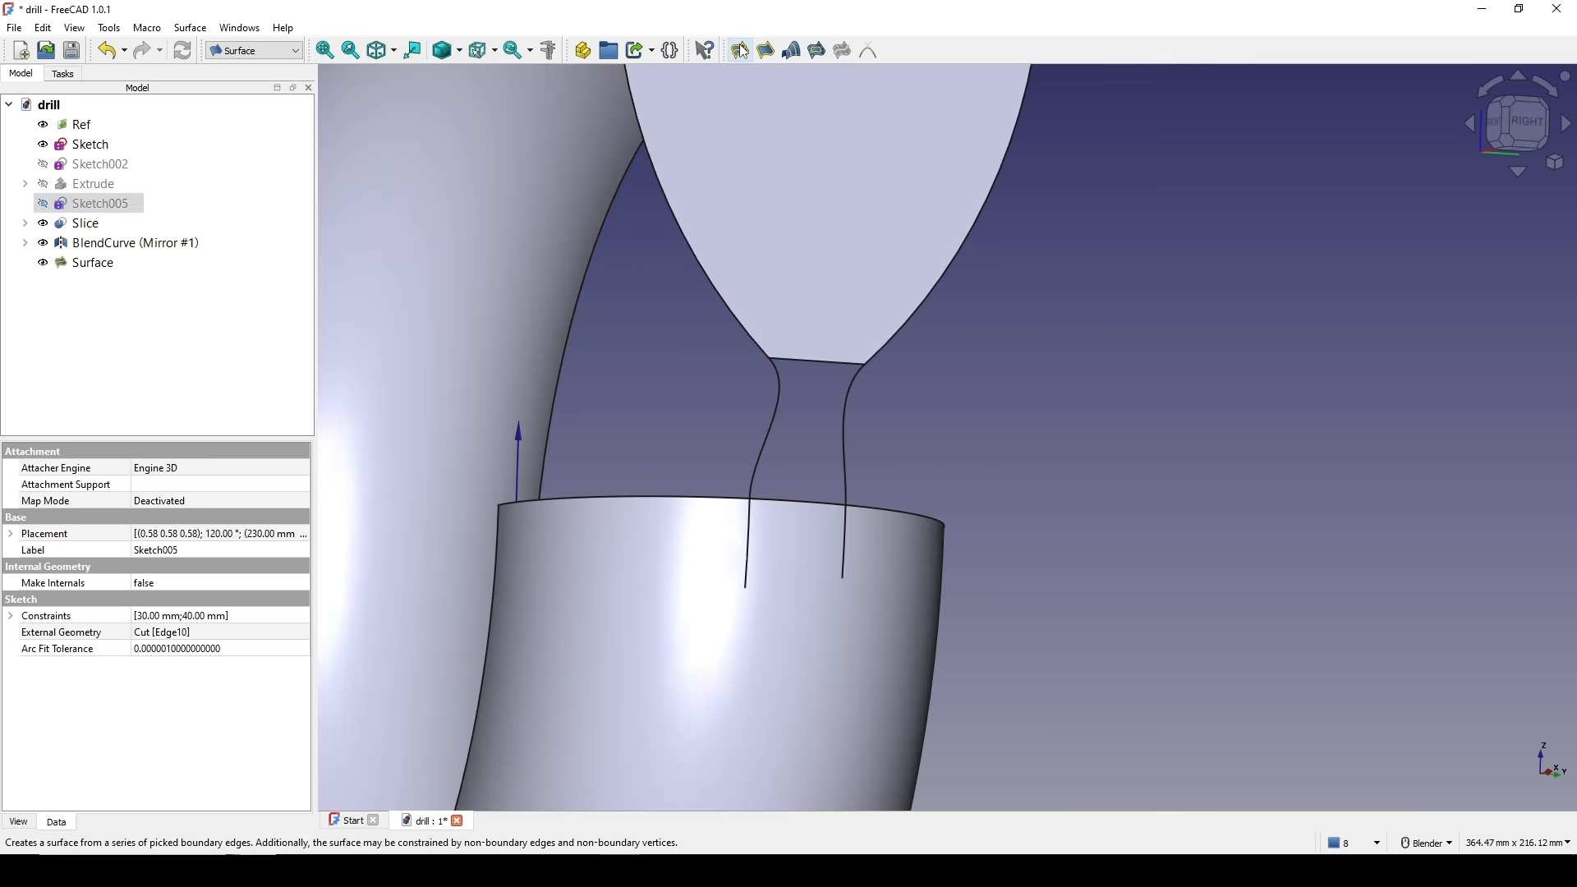
- Start a filling surface bounded by the slice edge between the slits, both blend curves and the short lower edge of the front surface
click(740, 51)
click(800, 502)
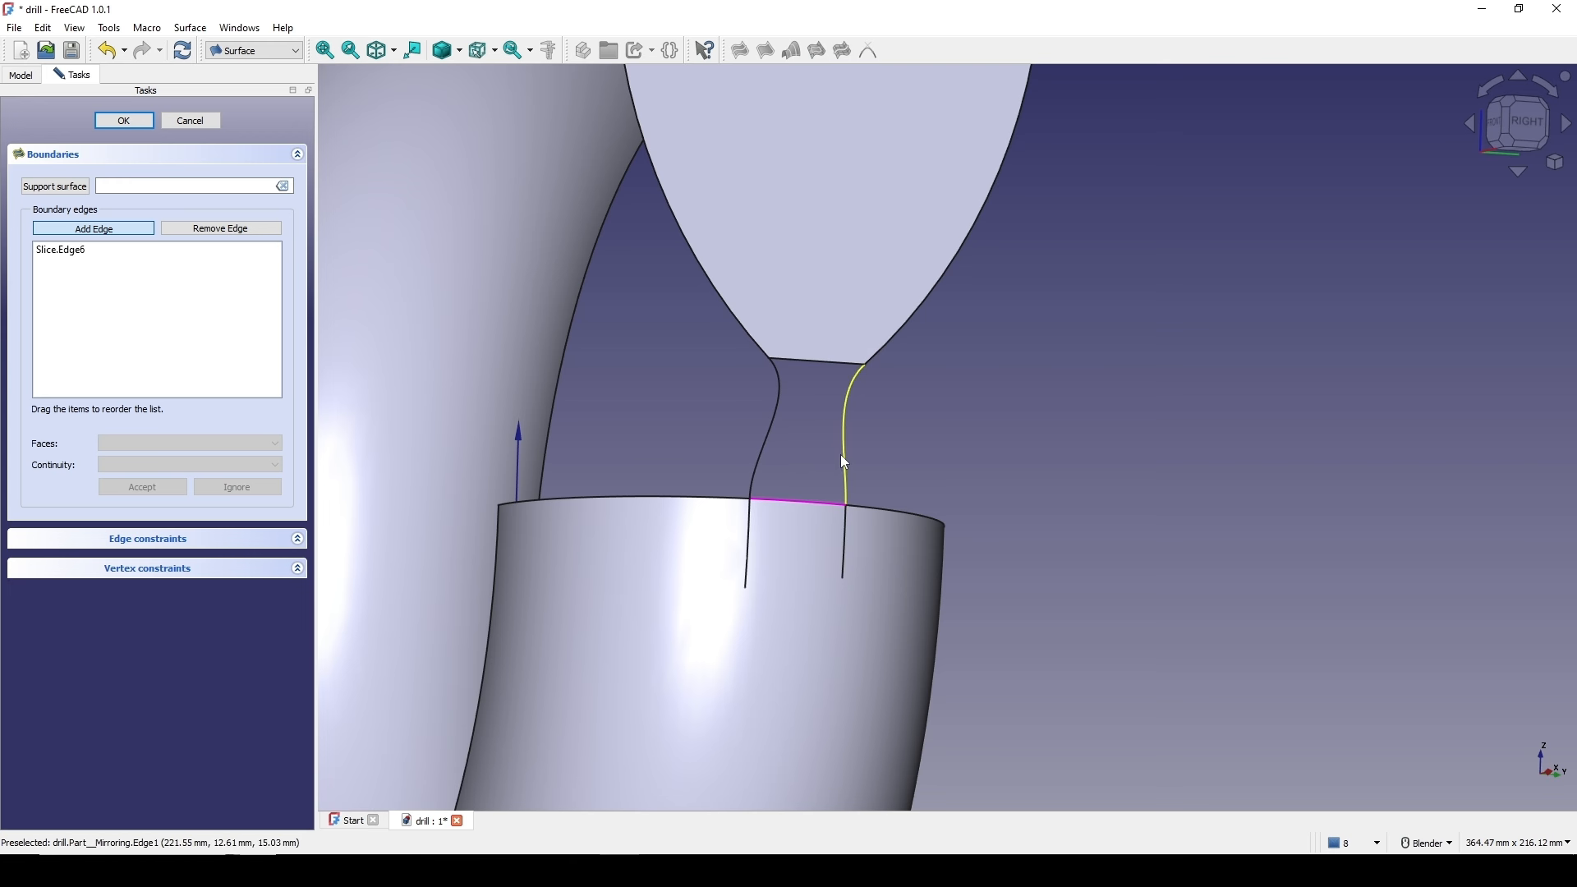
click(847, 460)
click(823, 361)
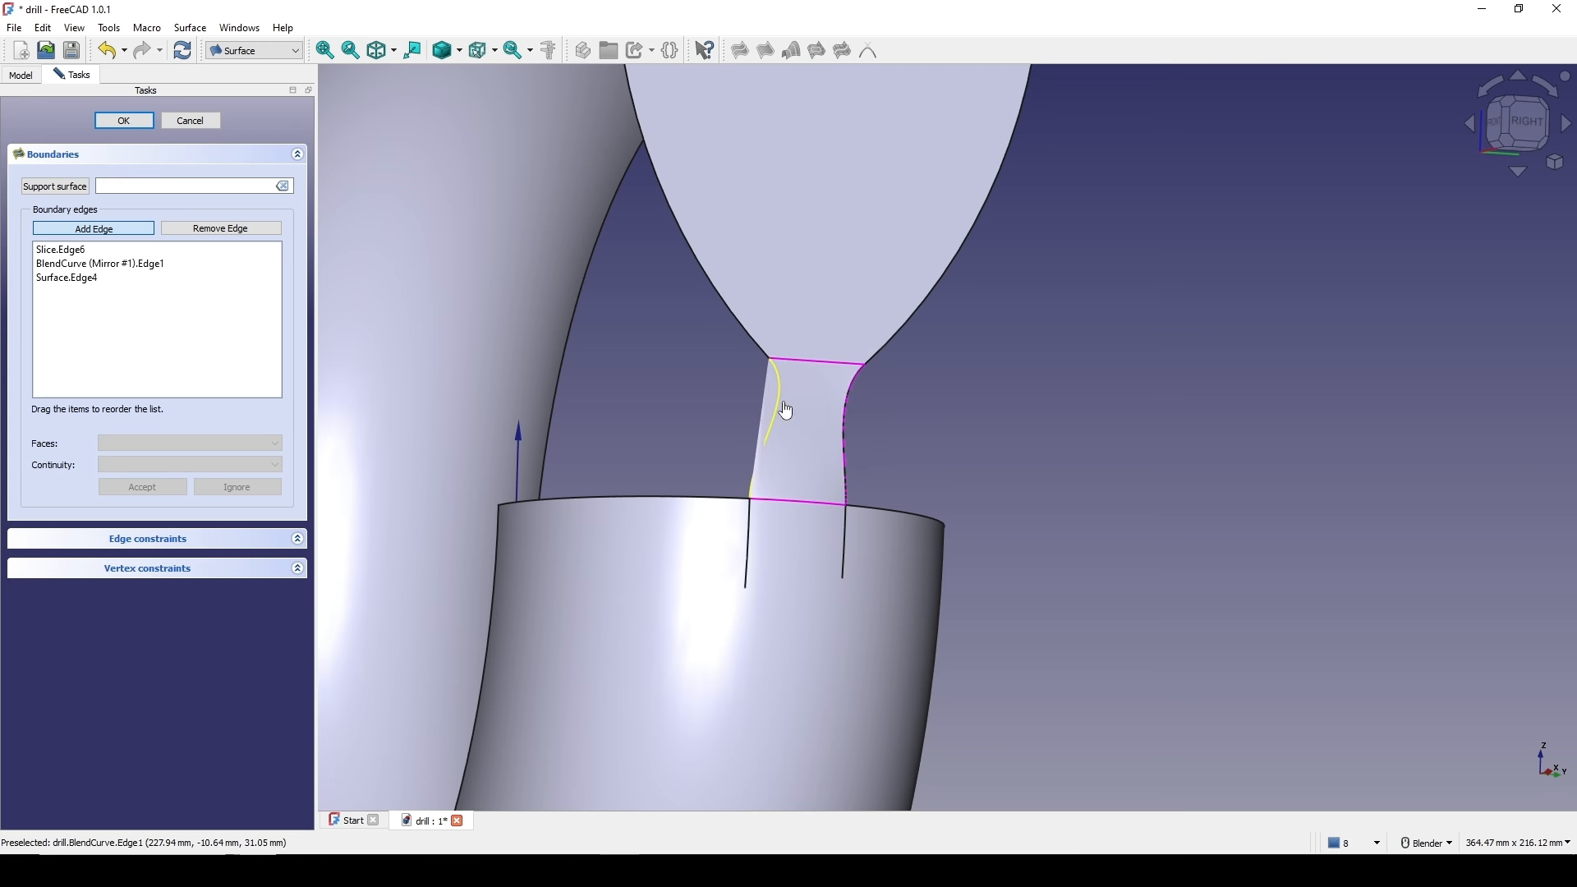
click(777, 408)
middle_drag(879, 430, 304, 408)
- For the boundary edge Slice.Edge6, set the adjacent face to Face1 and choose its continuity
click(72, 252)
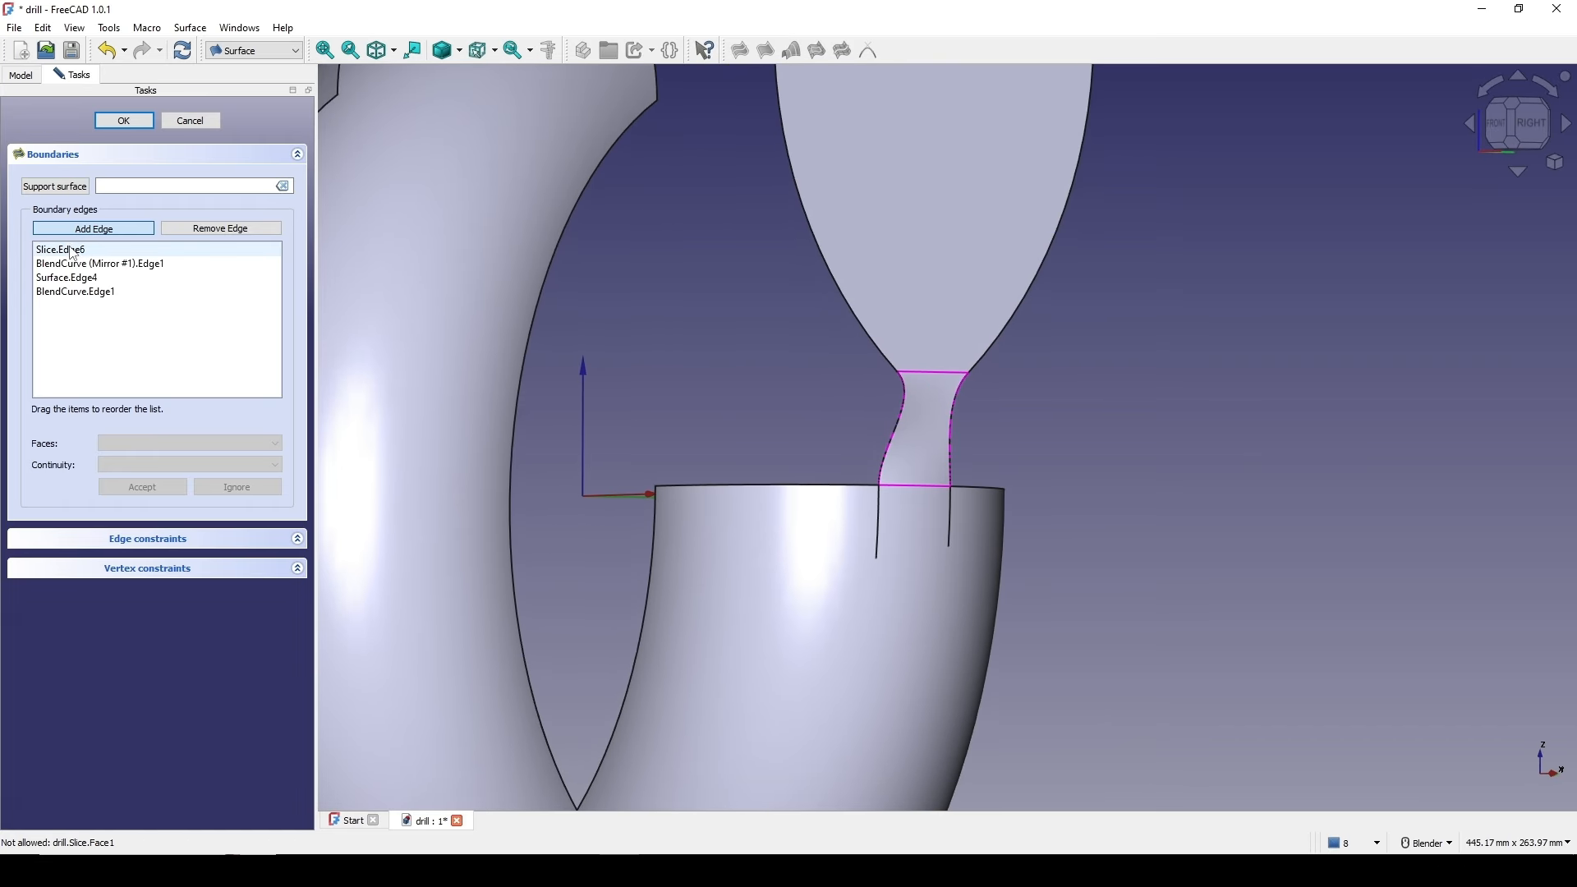
double_click(72, 252)
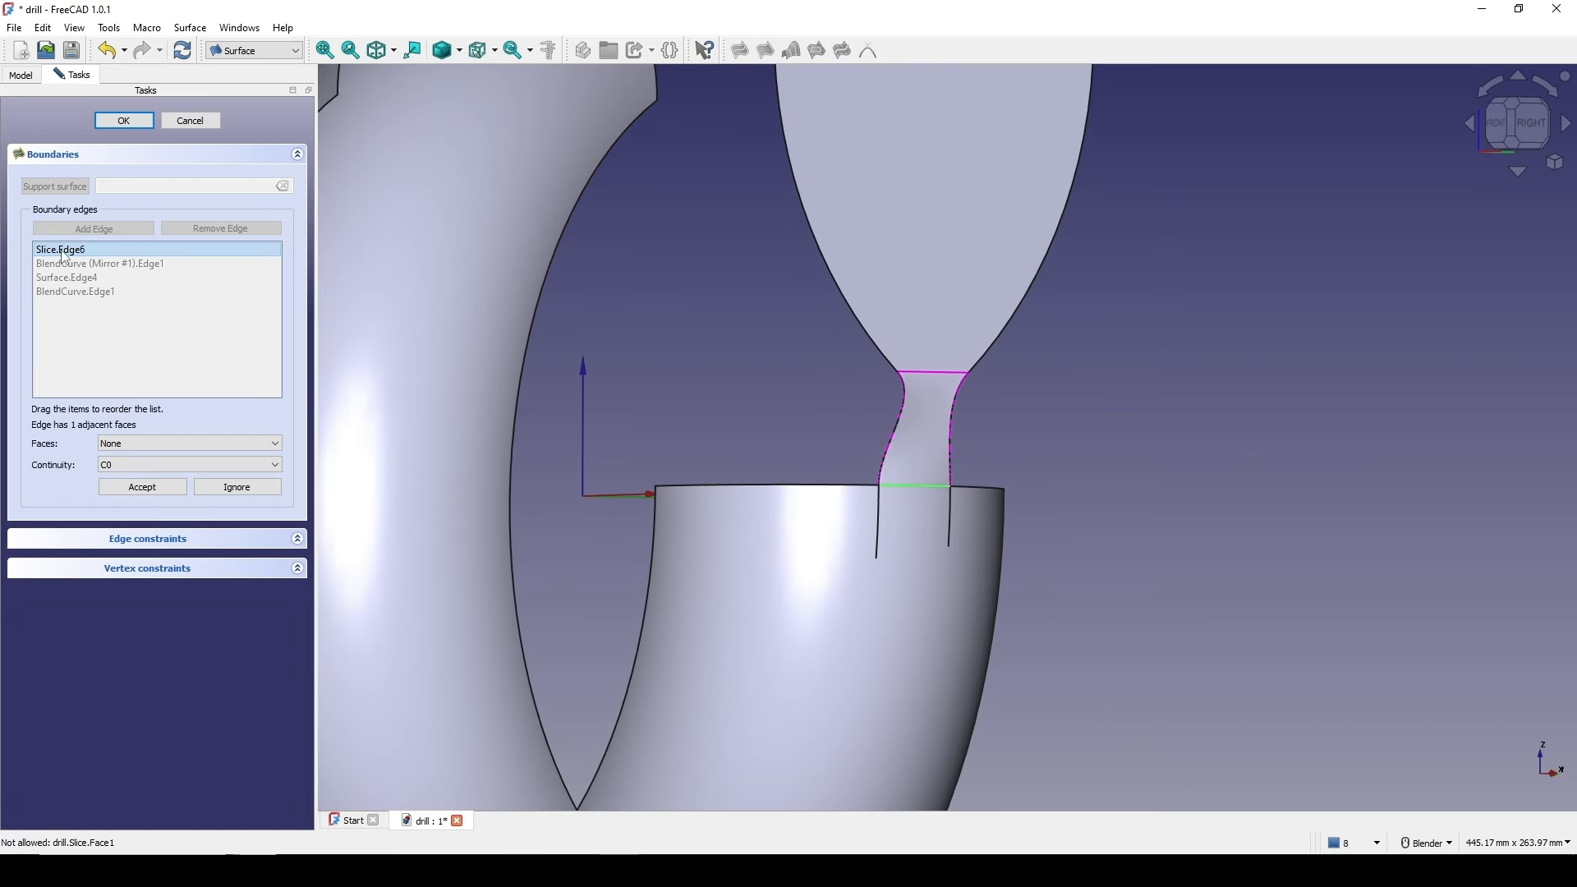
click(236, 454)
click(203, 464)
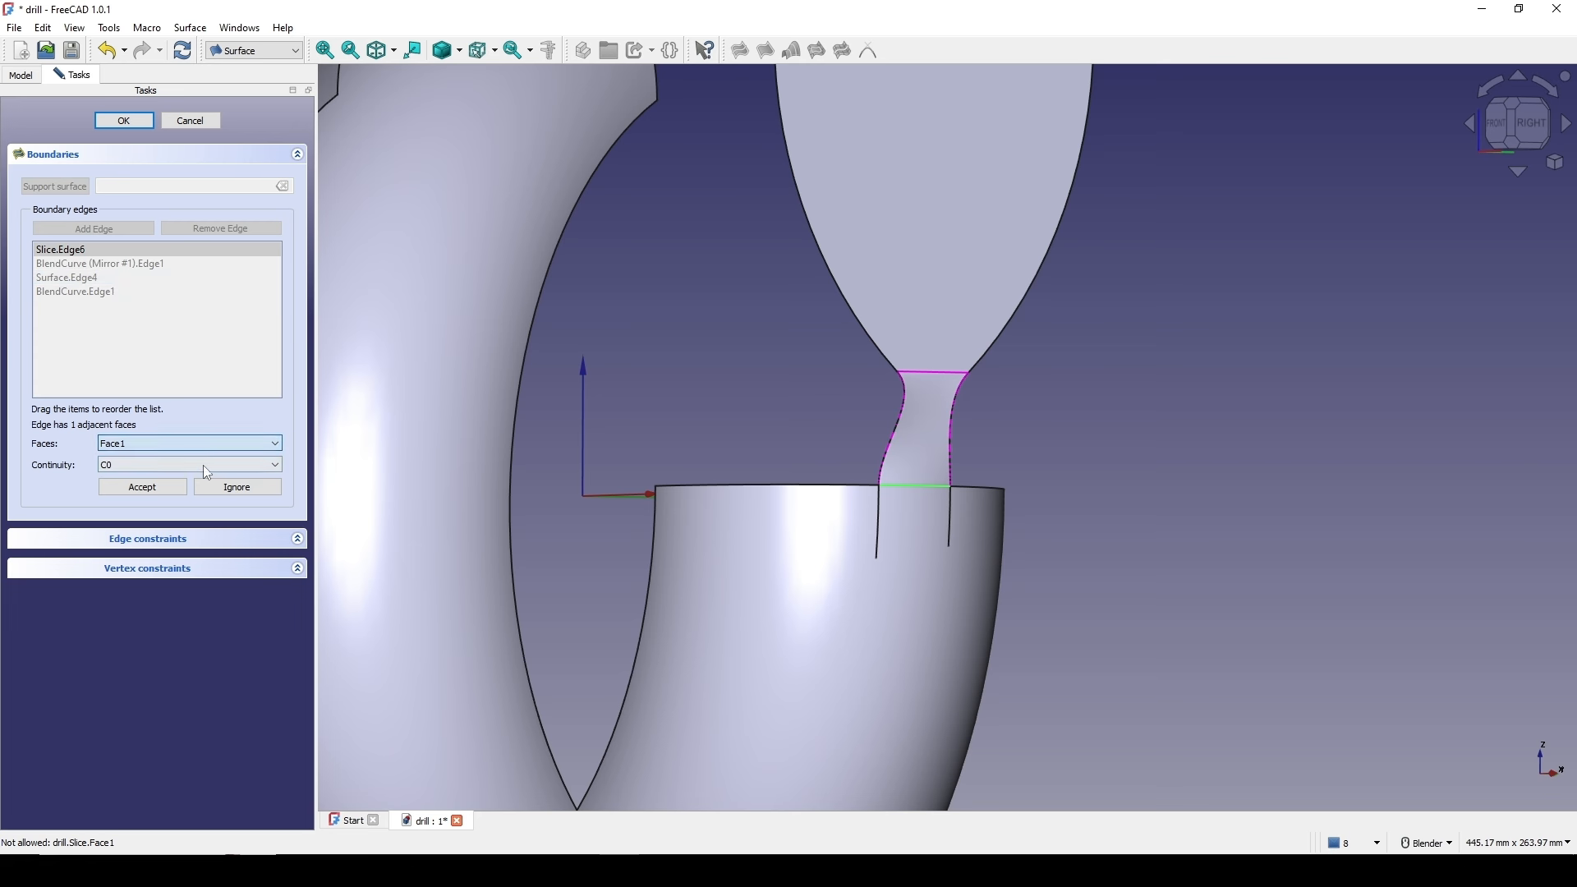
click(204, 465)
click(171, 491)
click(144, 486)
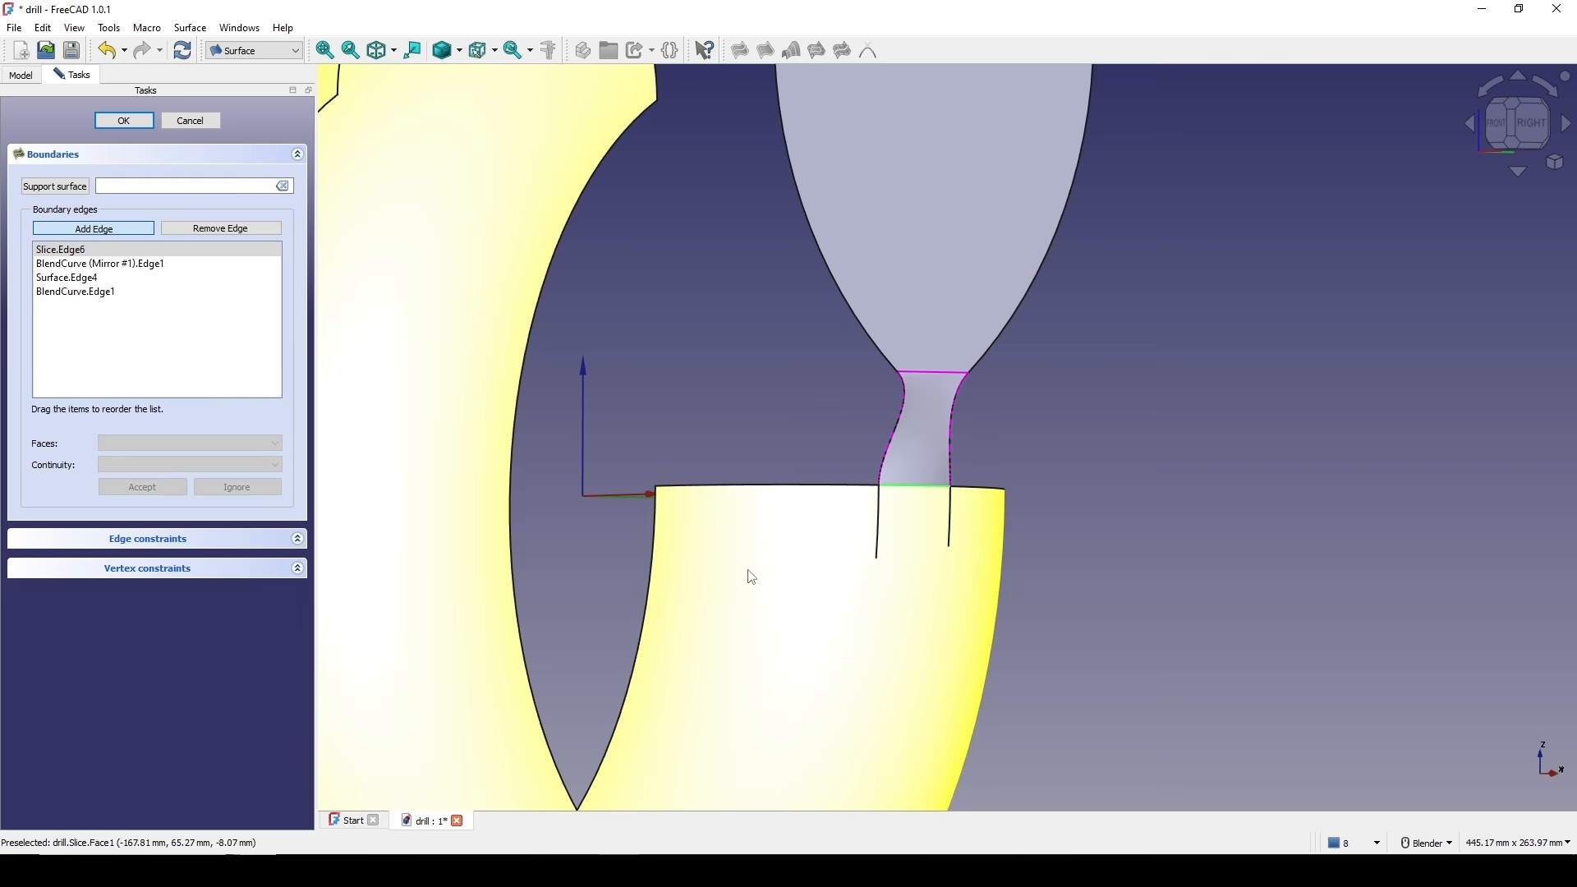
- Define the adjacent face and continuity for the boundary edge Surface.Edge4, and finish the filling surface
click(916, 495)
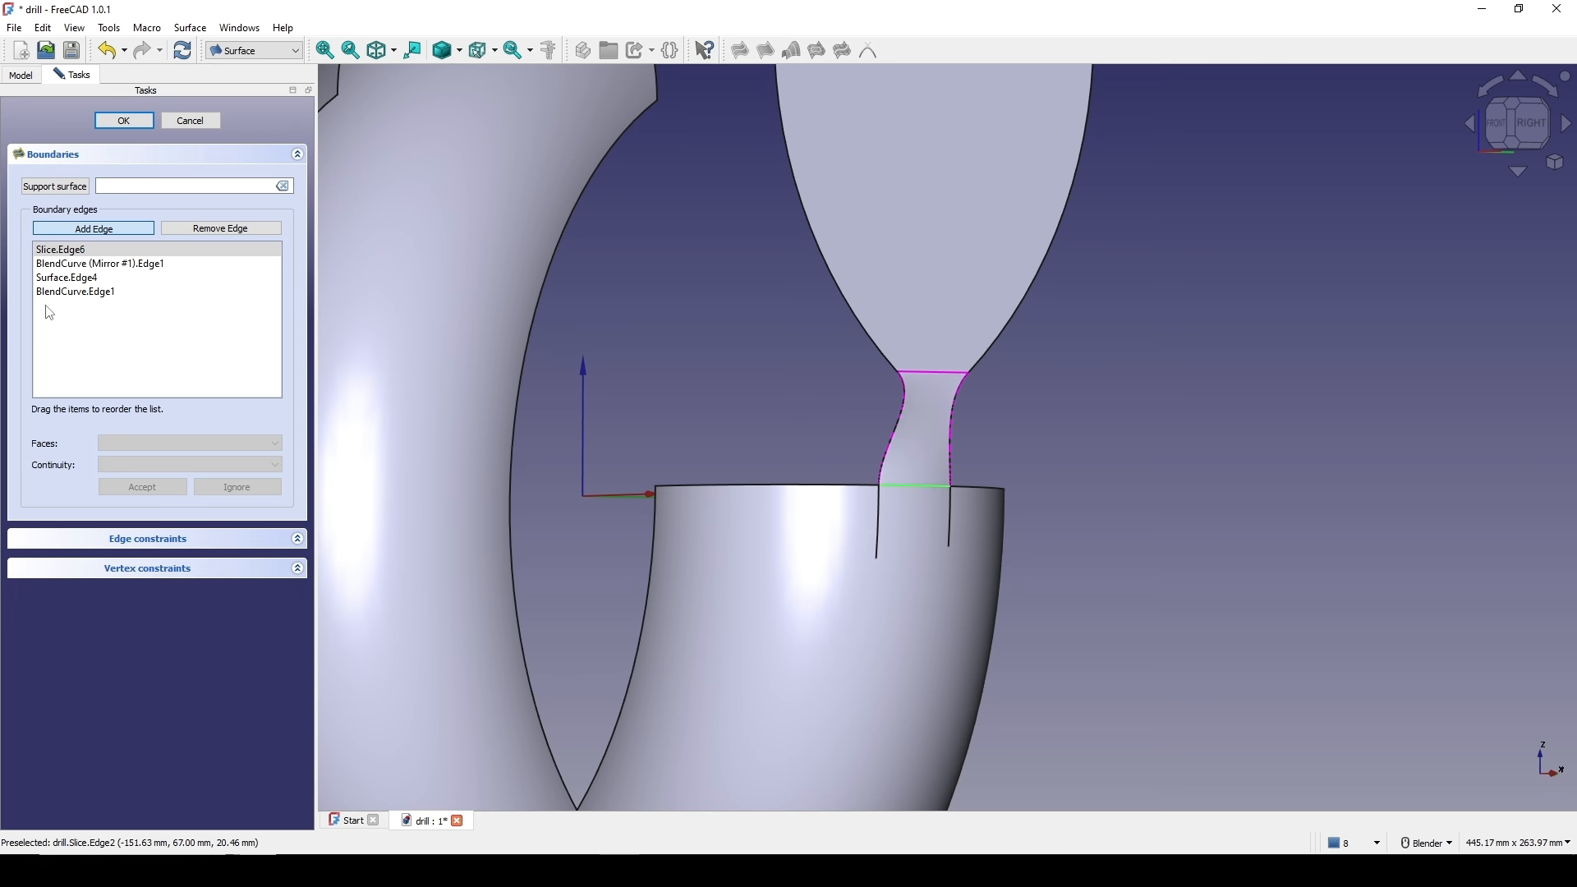
click(102, 285)
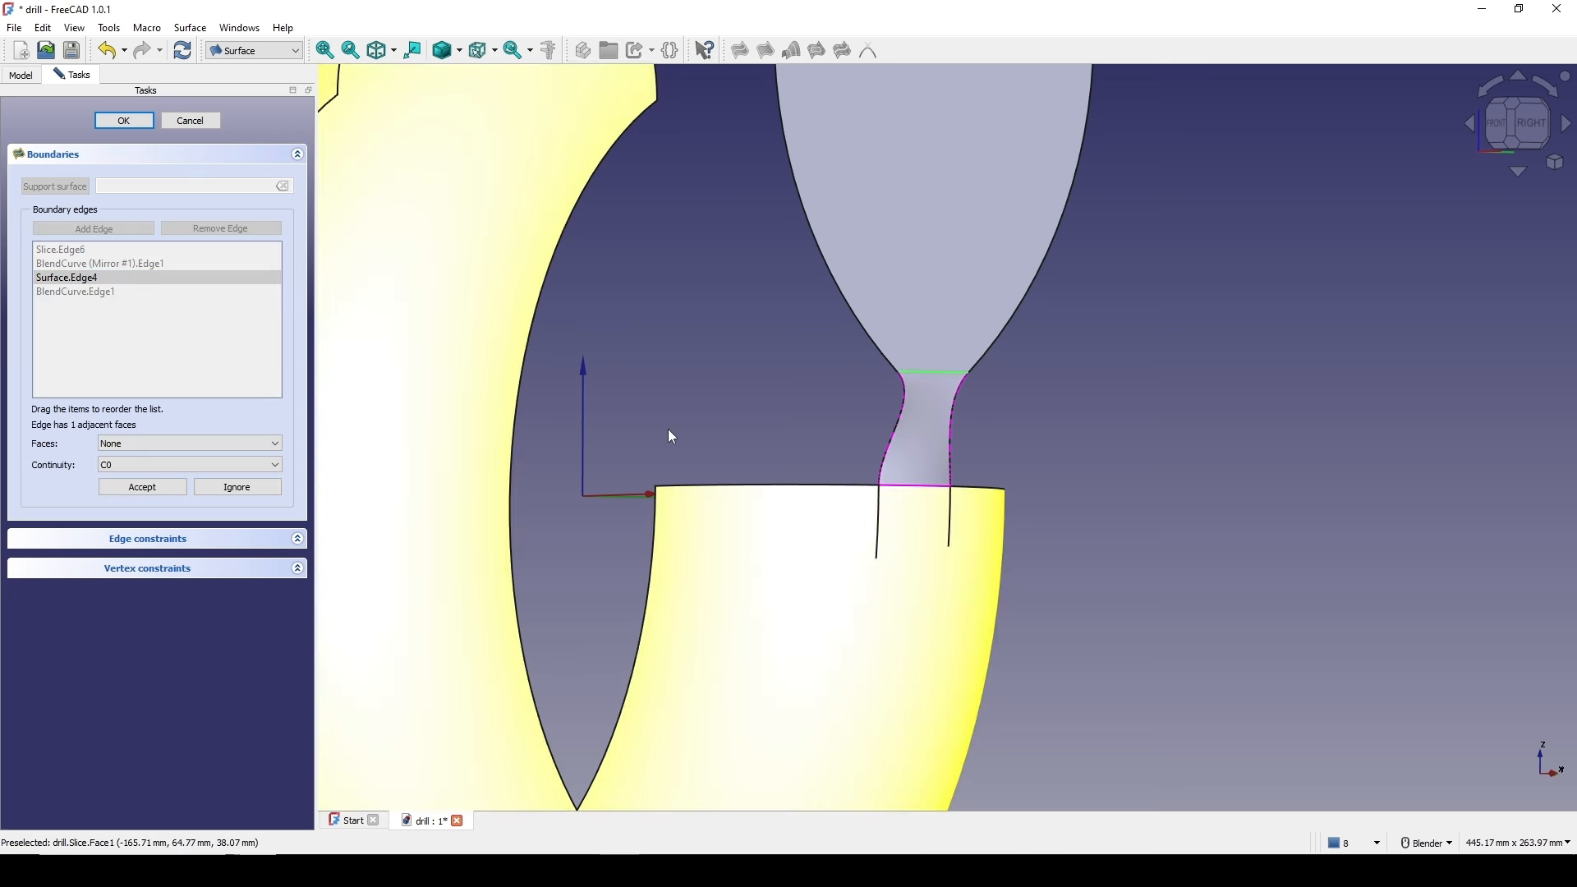
click(943, 377)
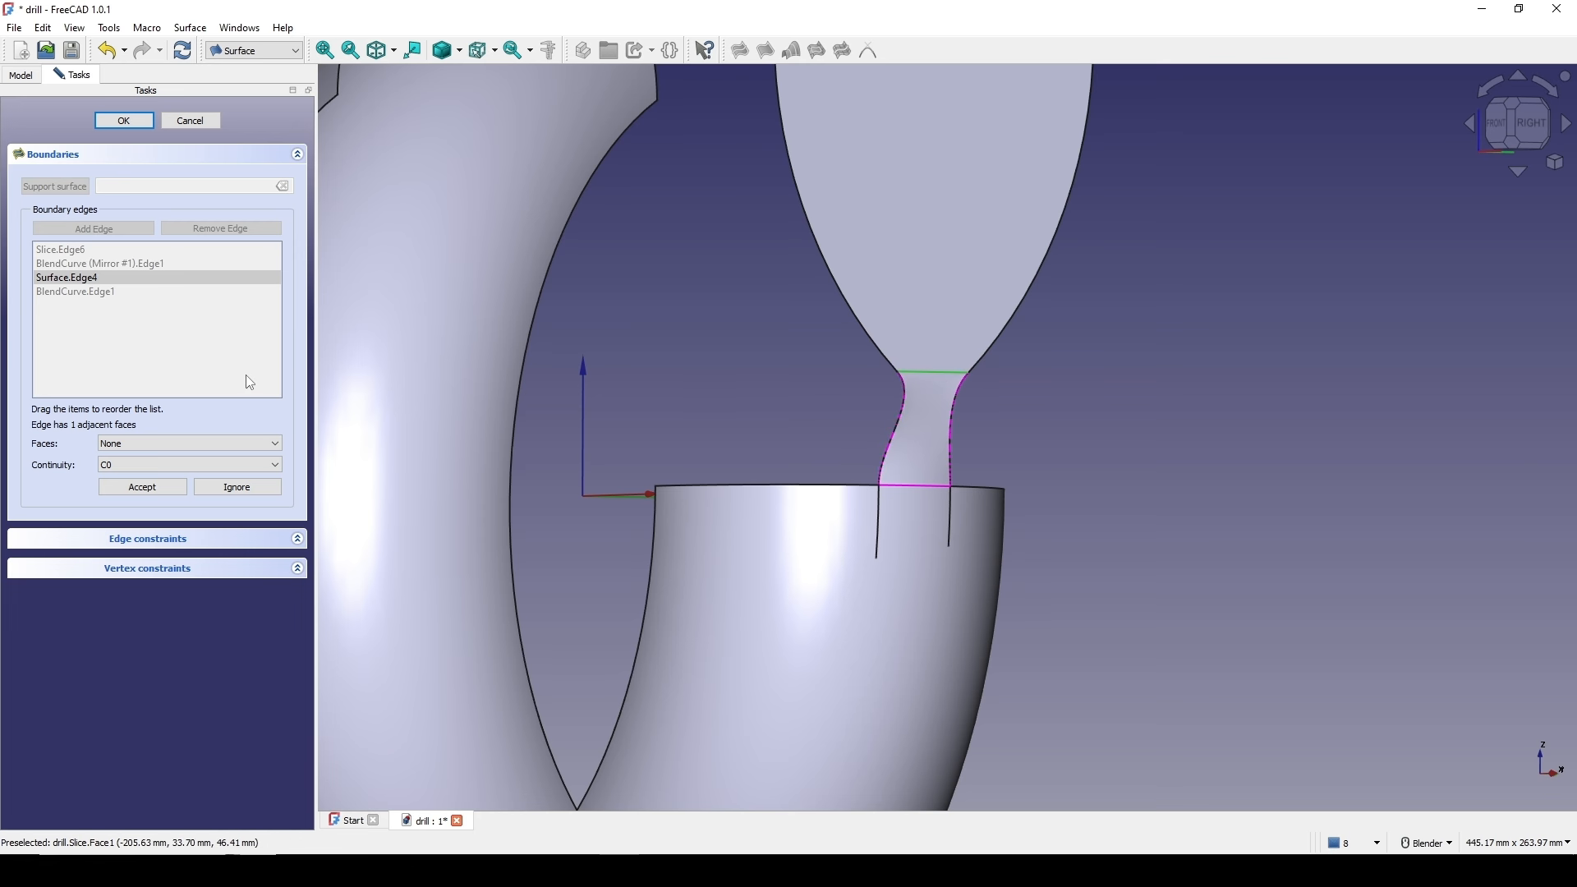
click(181, 445)
click(169, 472)
click(169, 472)
click(156, 485)
click(156, 486)
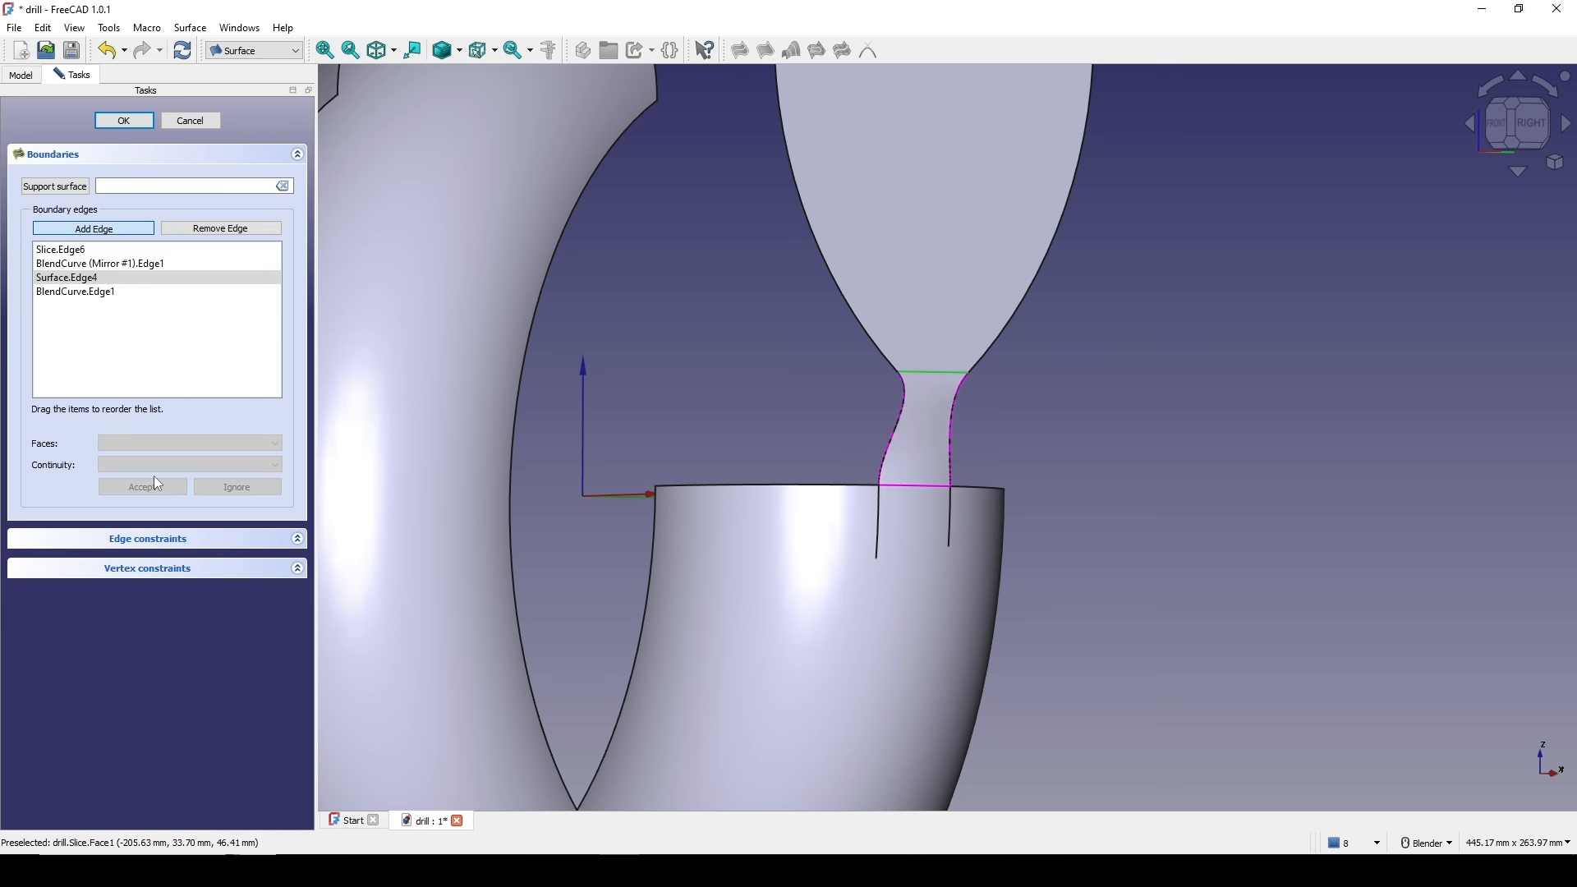
click(124, 120)
click(1101, 447)
scroll(1067, 438, down, 5)
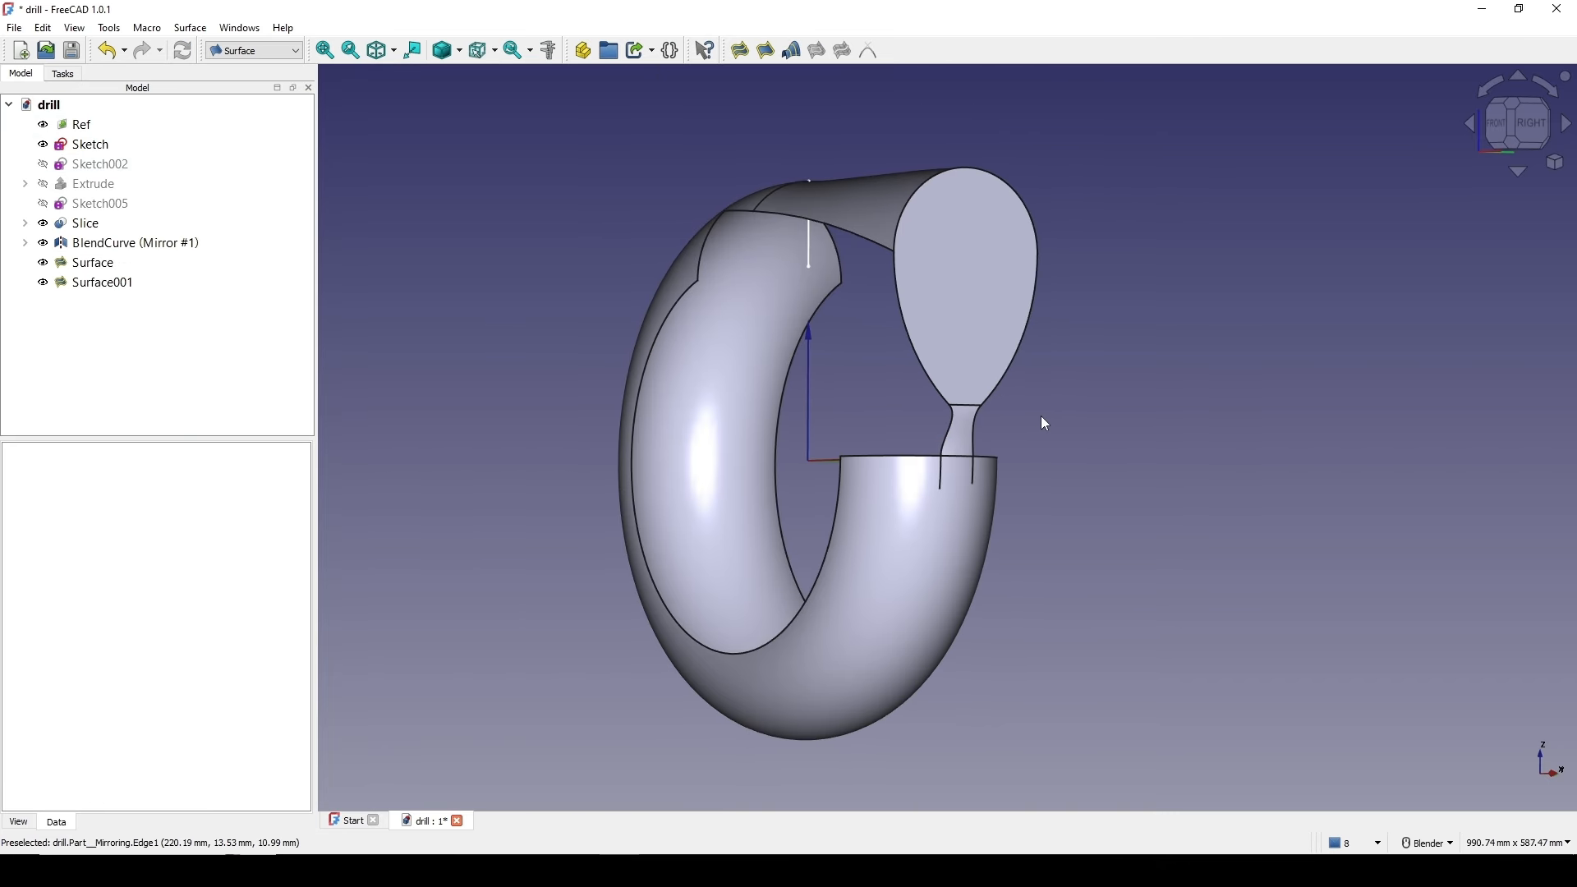
middle_drag(1041, 422, 1070, 578)
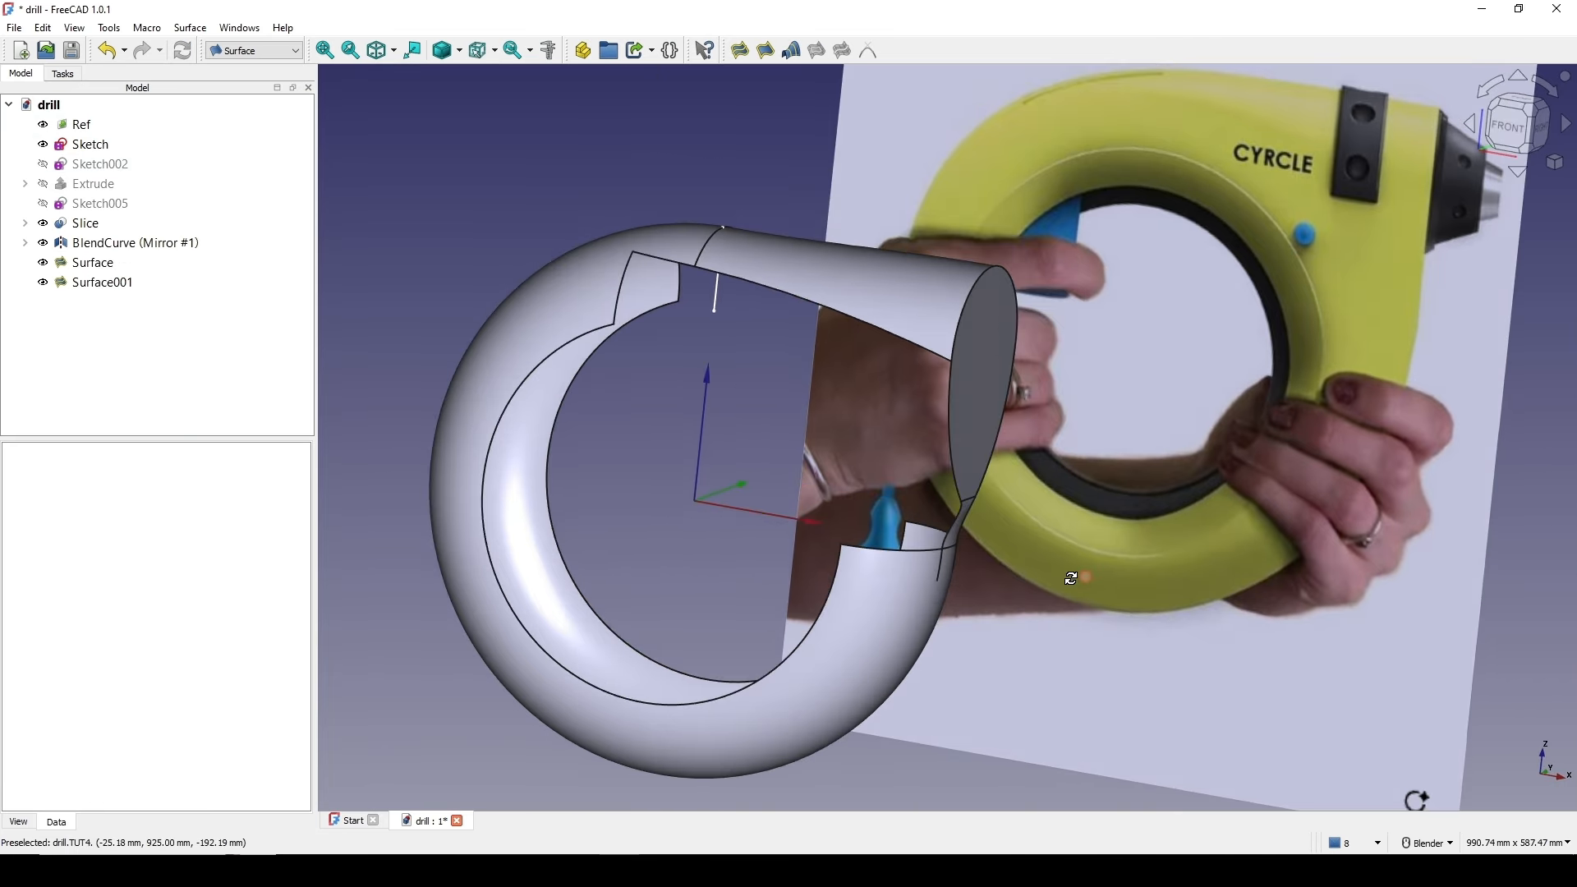
scroll(1026, 566, up, 3)
scroll(783, 345, down, 2)
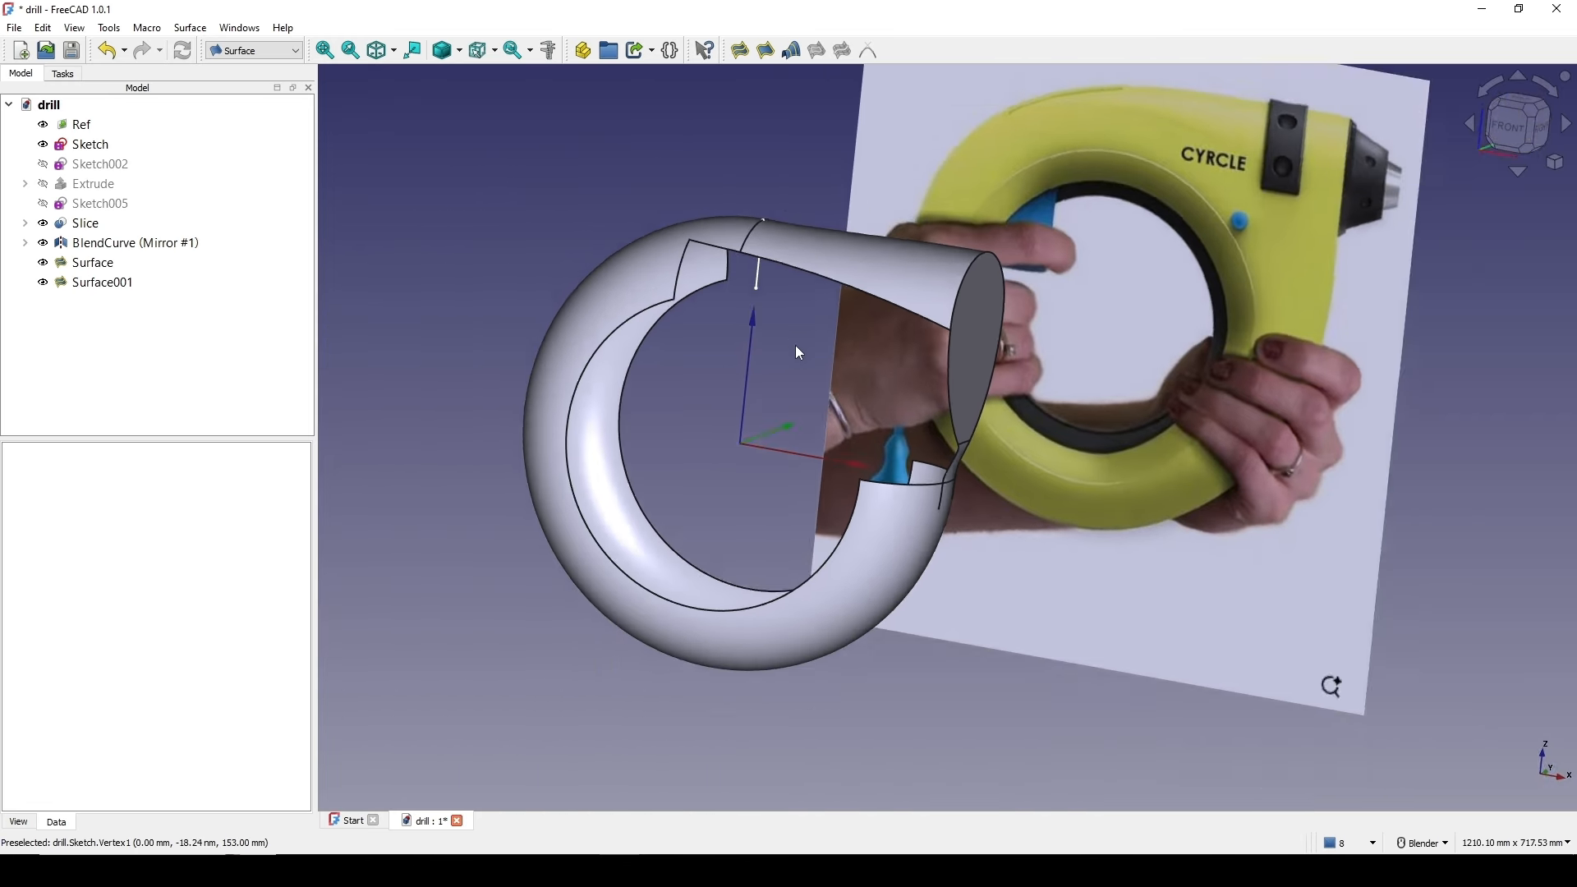
- Examine the open gap in the drill body from the front, marking the inner profile on a temporary screen capture
middle_drag(794, 345, 846, 355)
shift+middle_drag(936, 449, 940, 455)
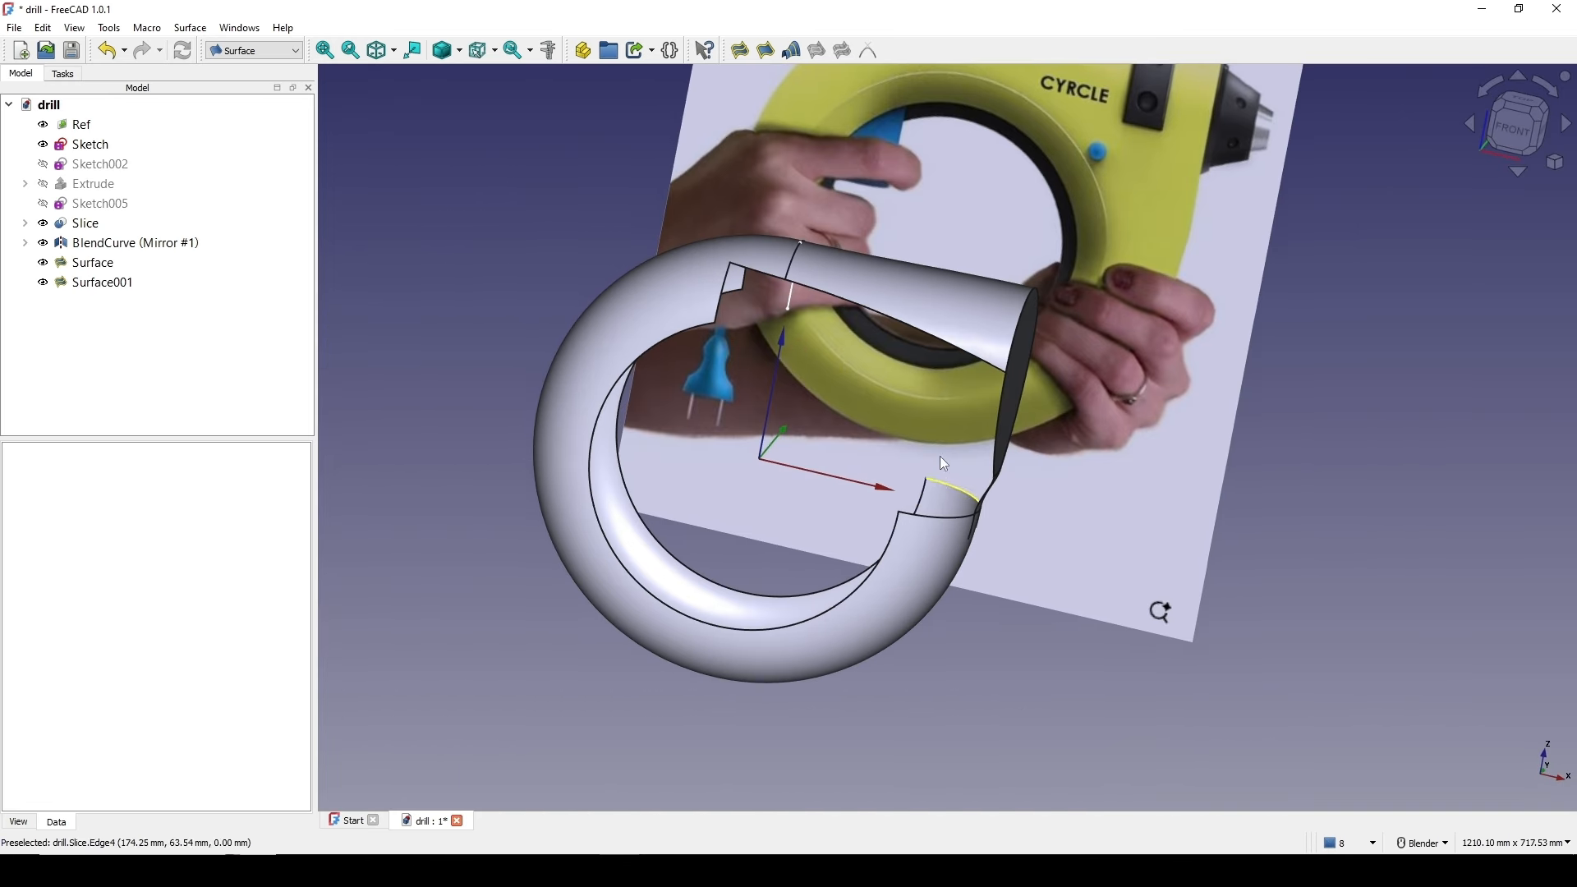
middle_drag(878, 394, 854, 339)
click(1506, 127)
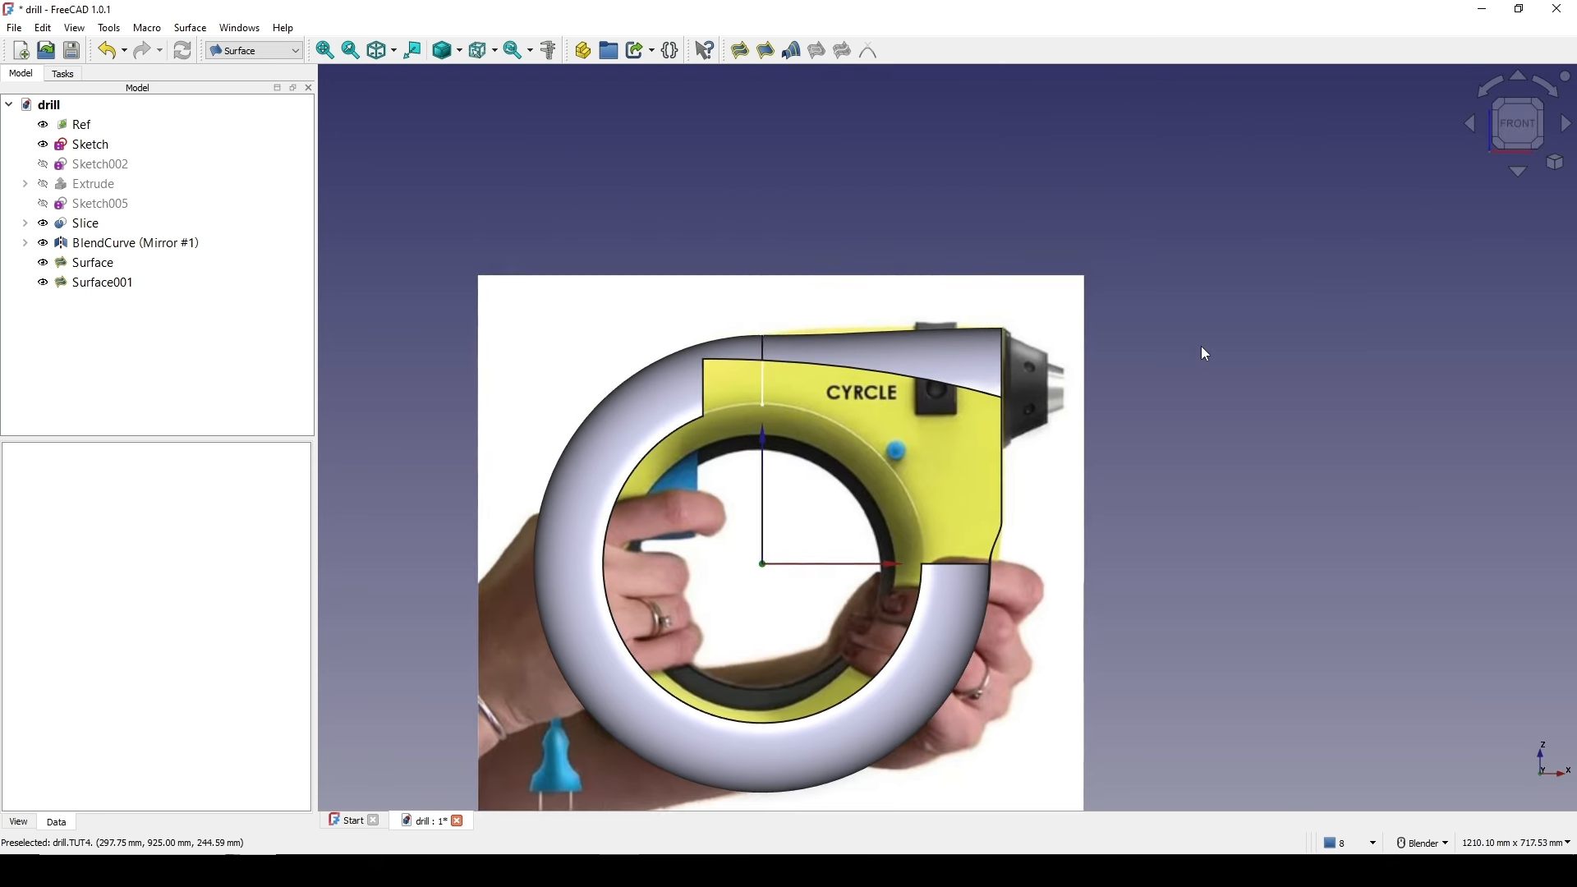
key(Print)
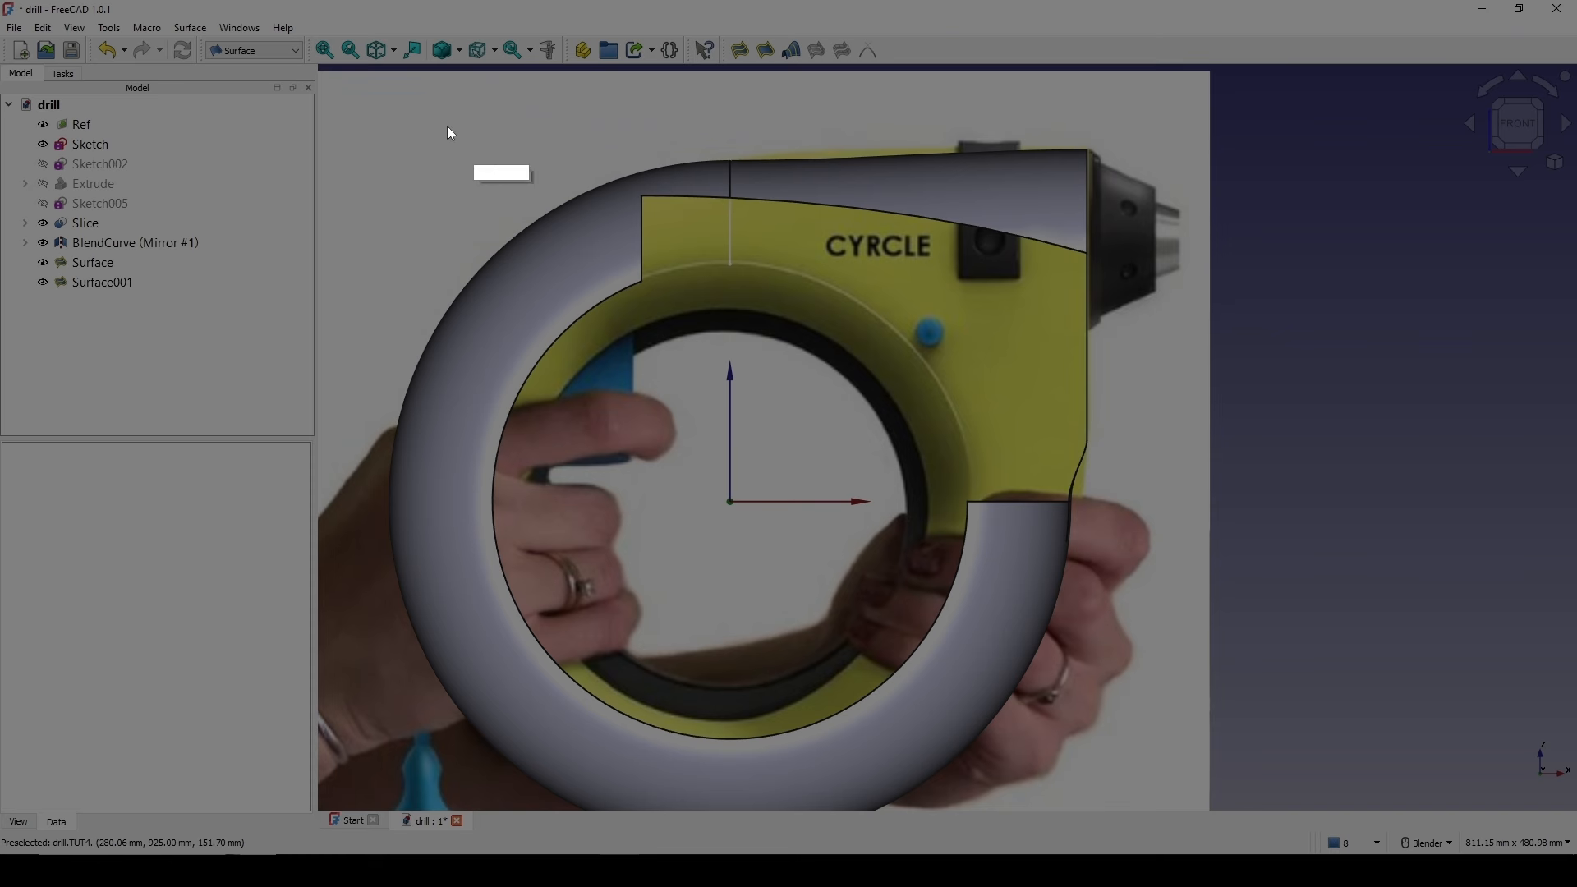
drag(428, 118, 1143, 640)
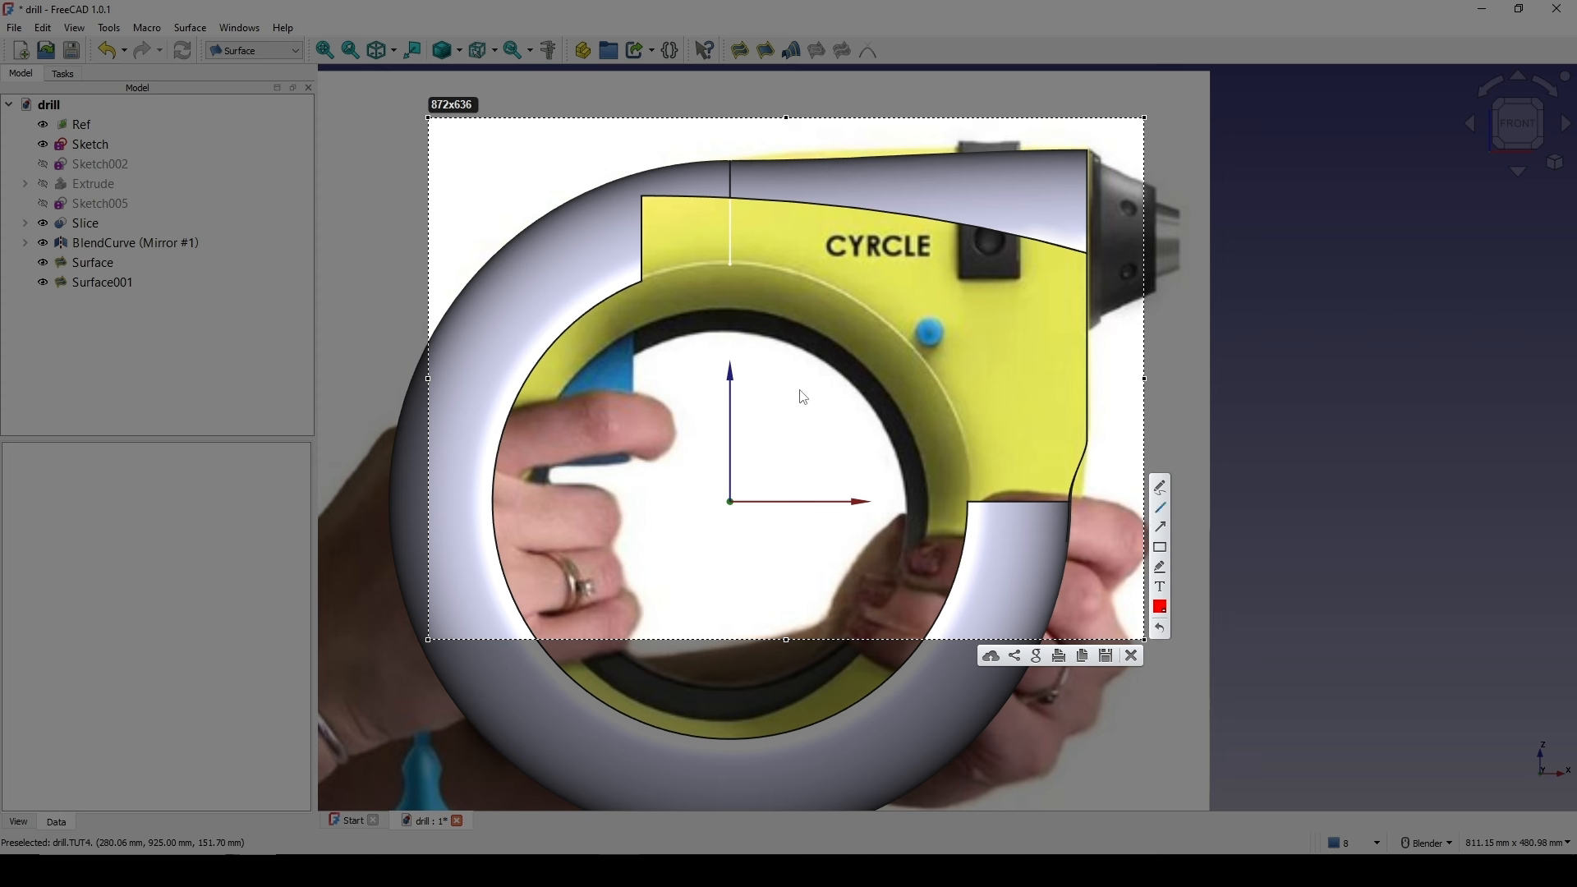
drag(733, 265, 729, 312)
click(1130, 655)
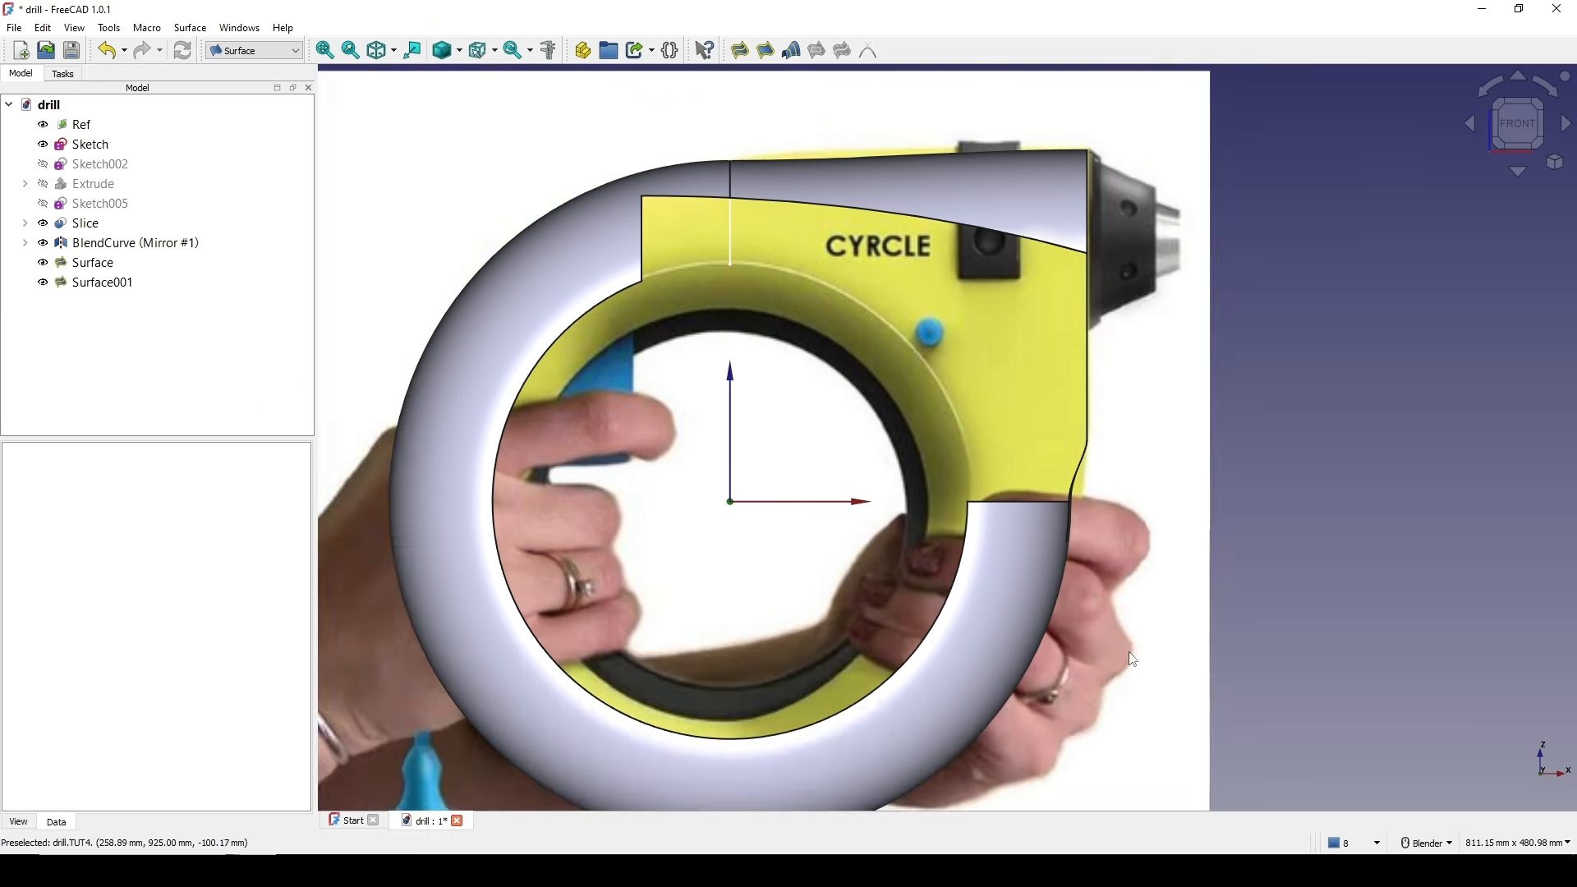
- Switch to the Part workbench and create a new sketch on the XZ plane
scroll(1121, 625, down, 2)
shift+middle_drag(1120, 626, 1063, 656)
shift+middle_drag(1031, 504, 1020, 427)
middle_drag(1182, 776, 1140, 792)
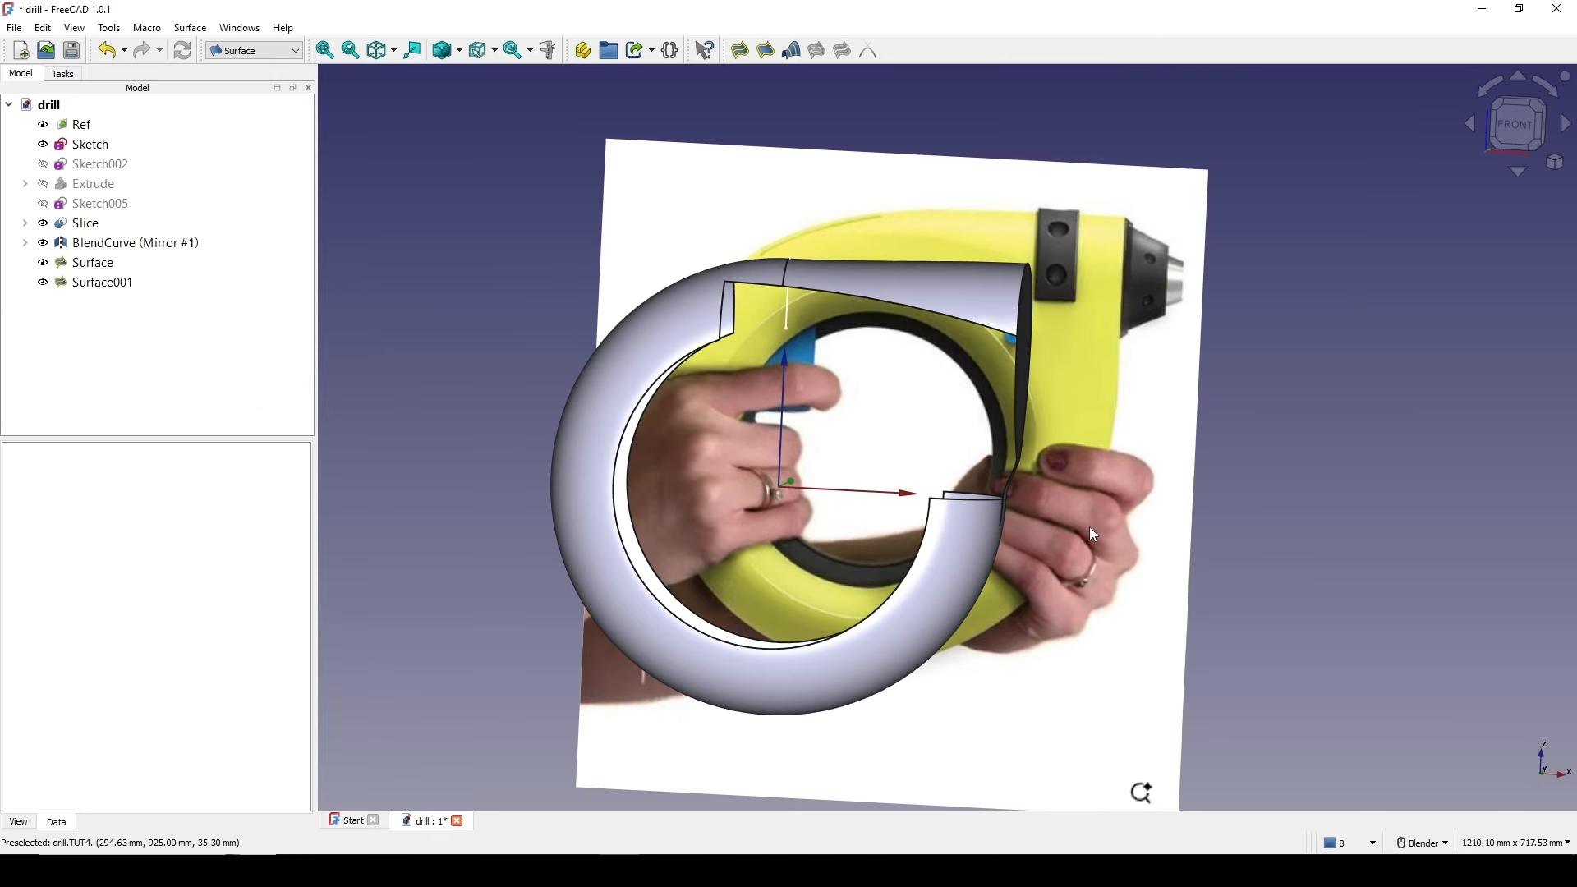
shift+middle_drag(1307, 443, 1332, 481)
scroll(1205, 492, up, 1)
shift+middle_drag(1206, 493, 1467, 488)
click(254, 50)
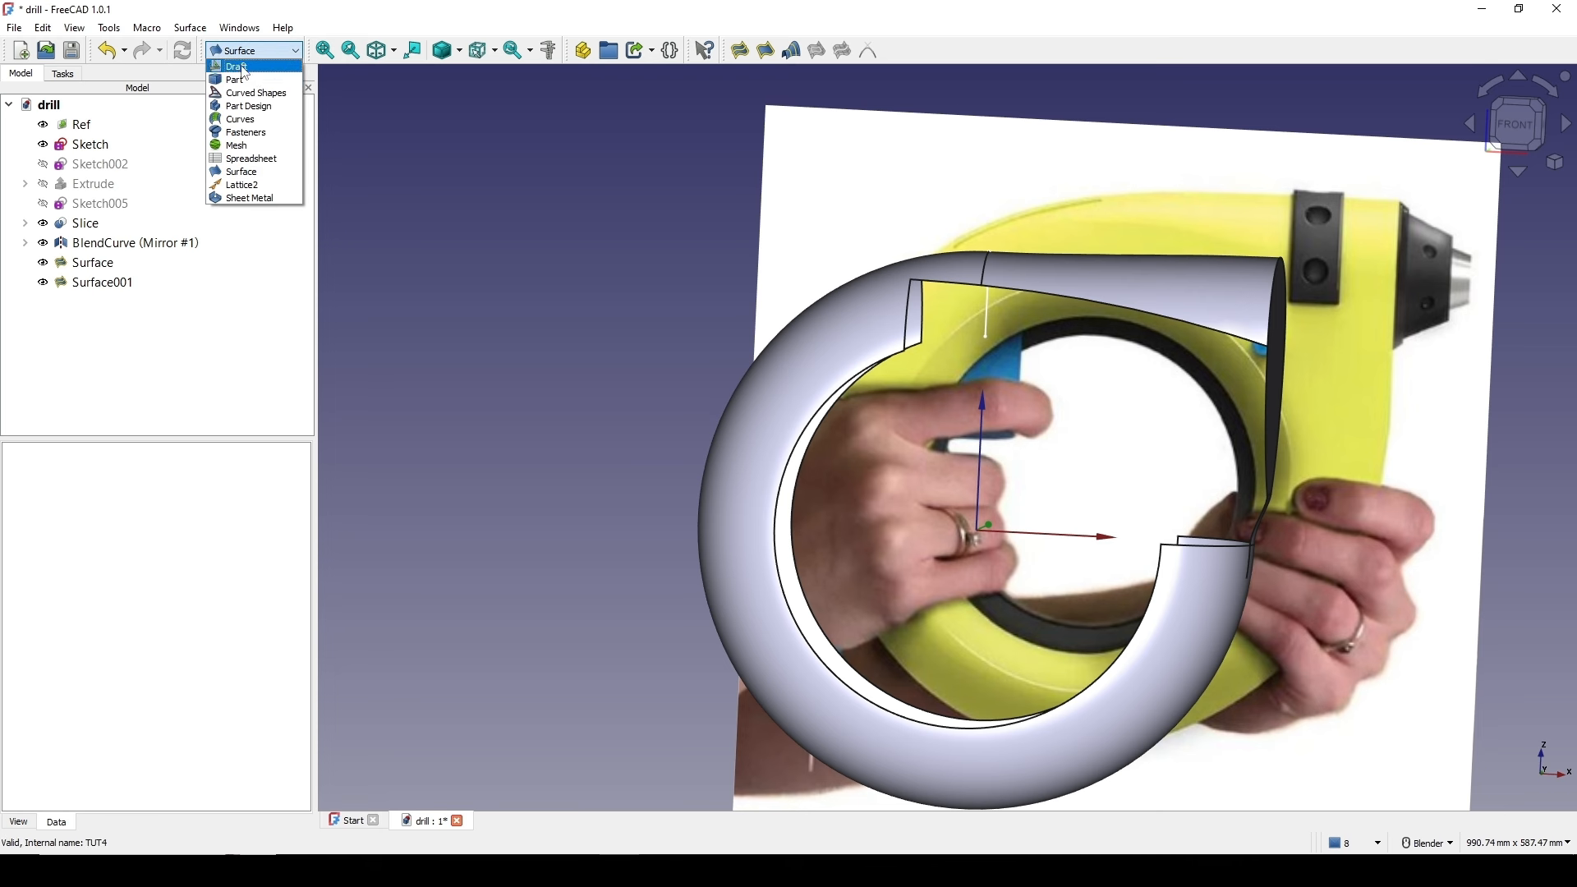
click(240, 80)
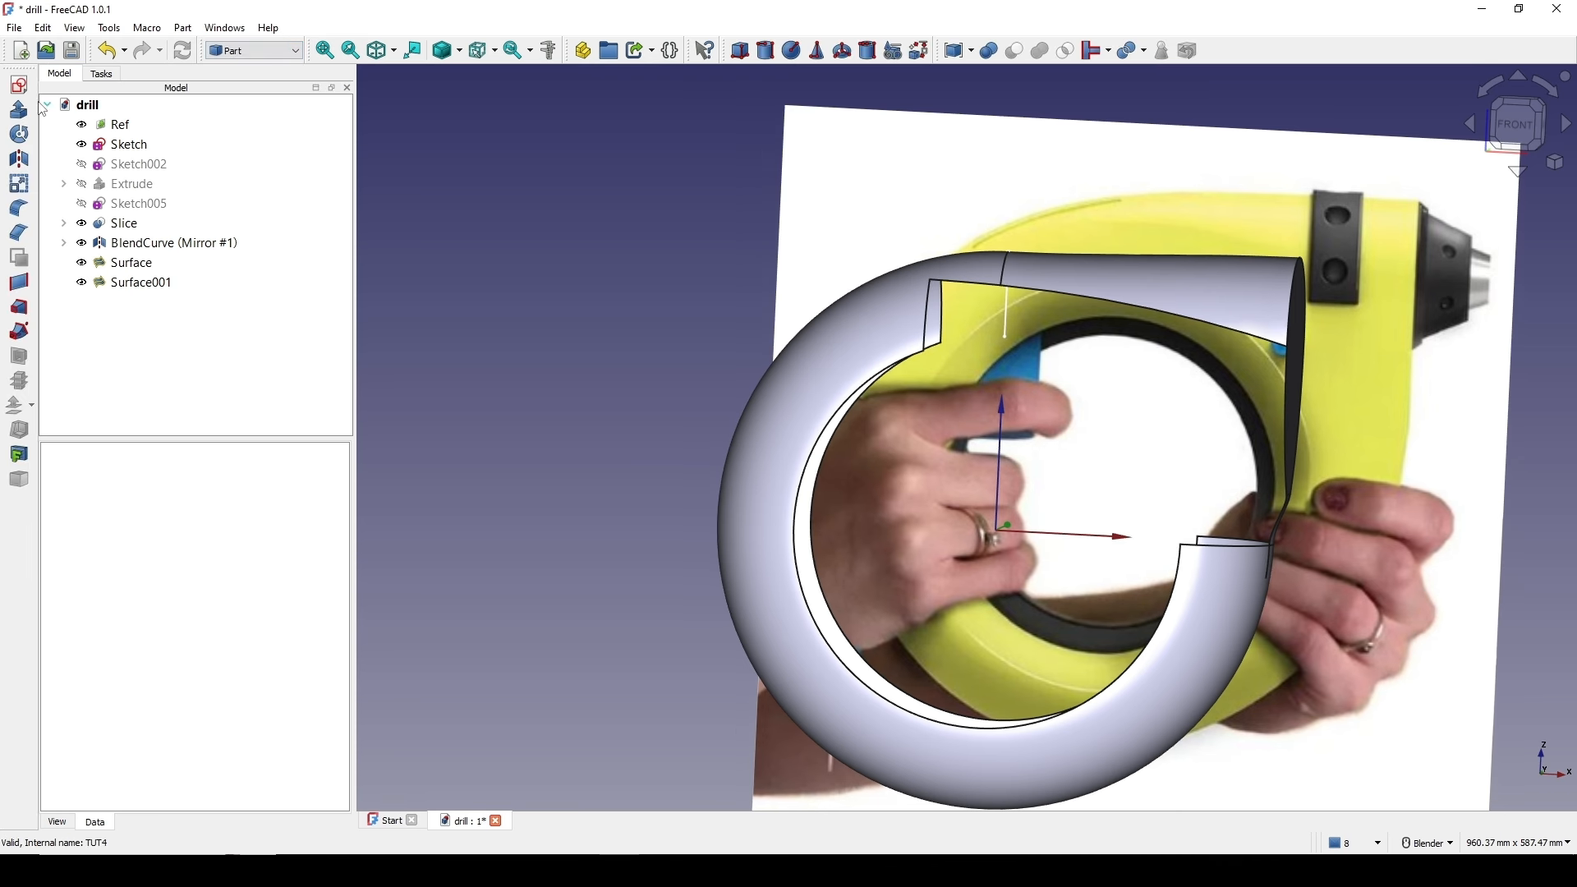
click(19, 85)
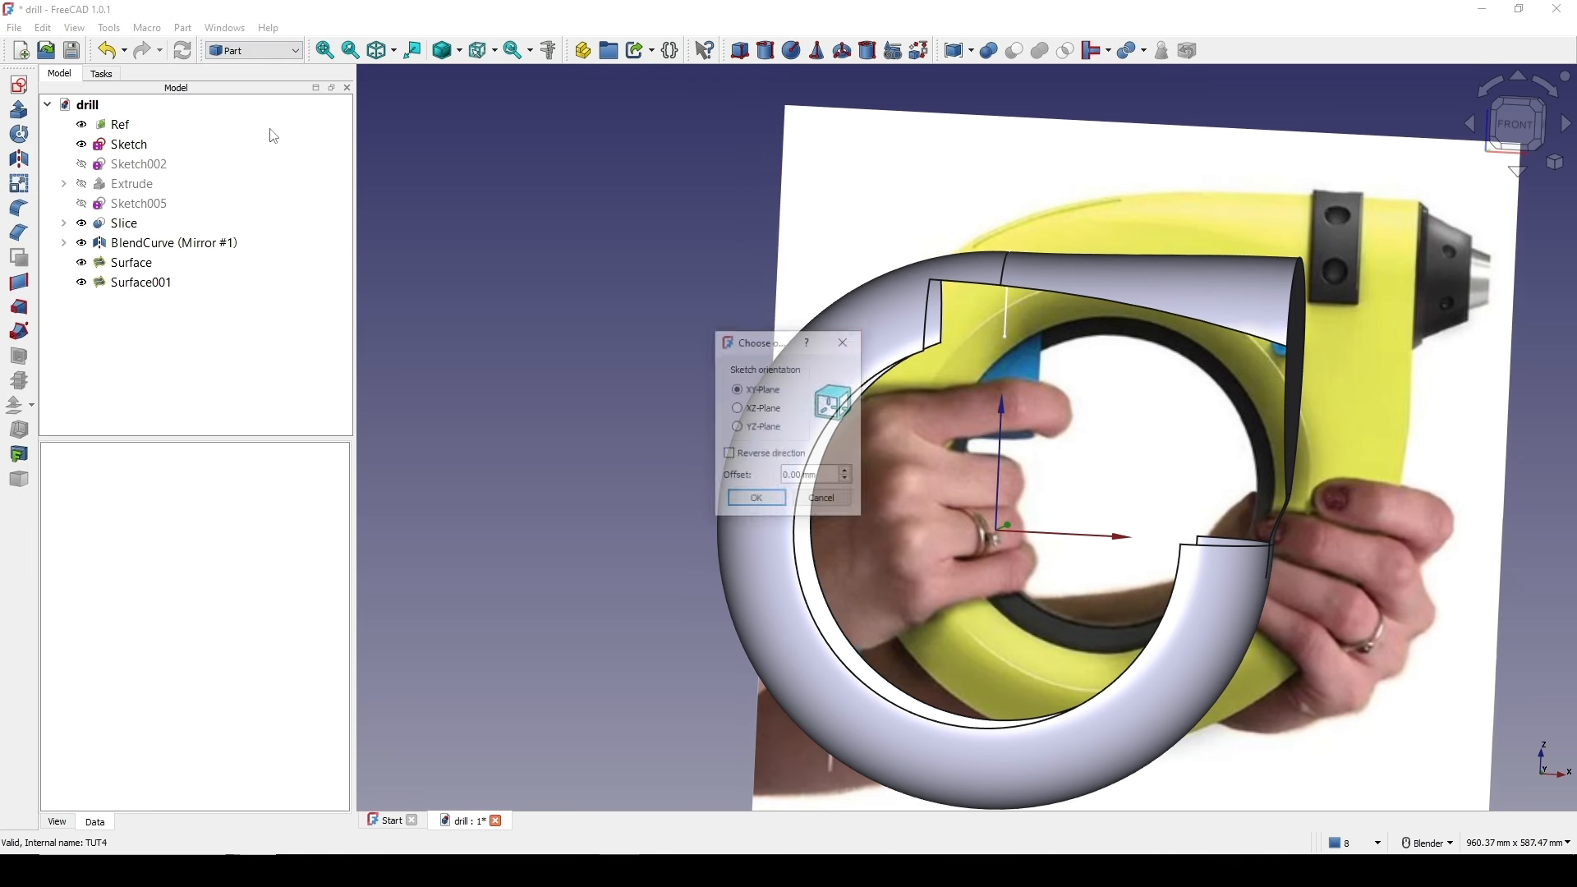
click(755, 500)
scroll(698, 355, up, 4)
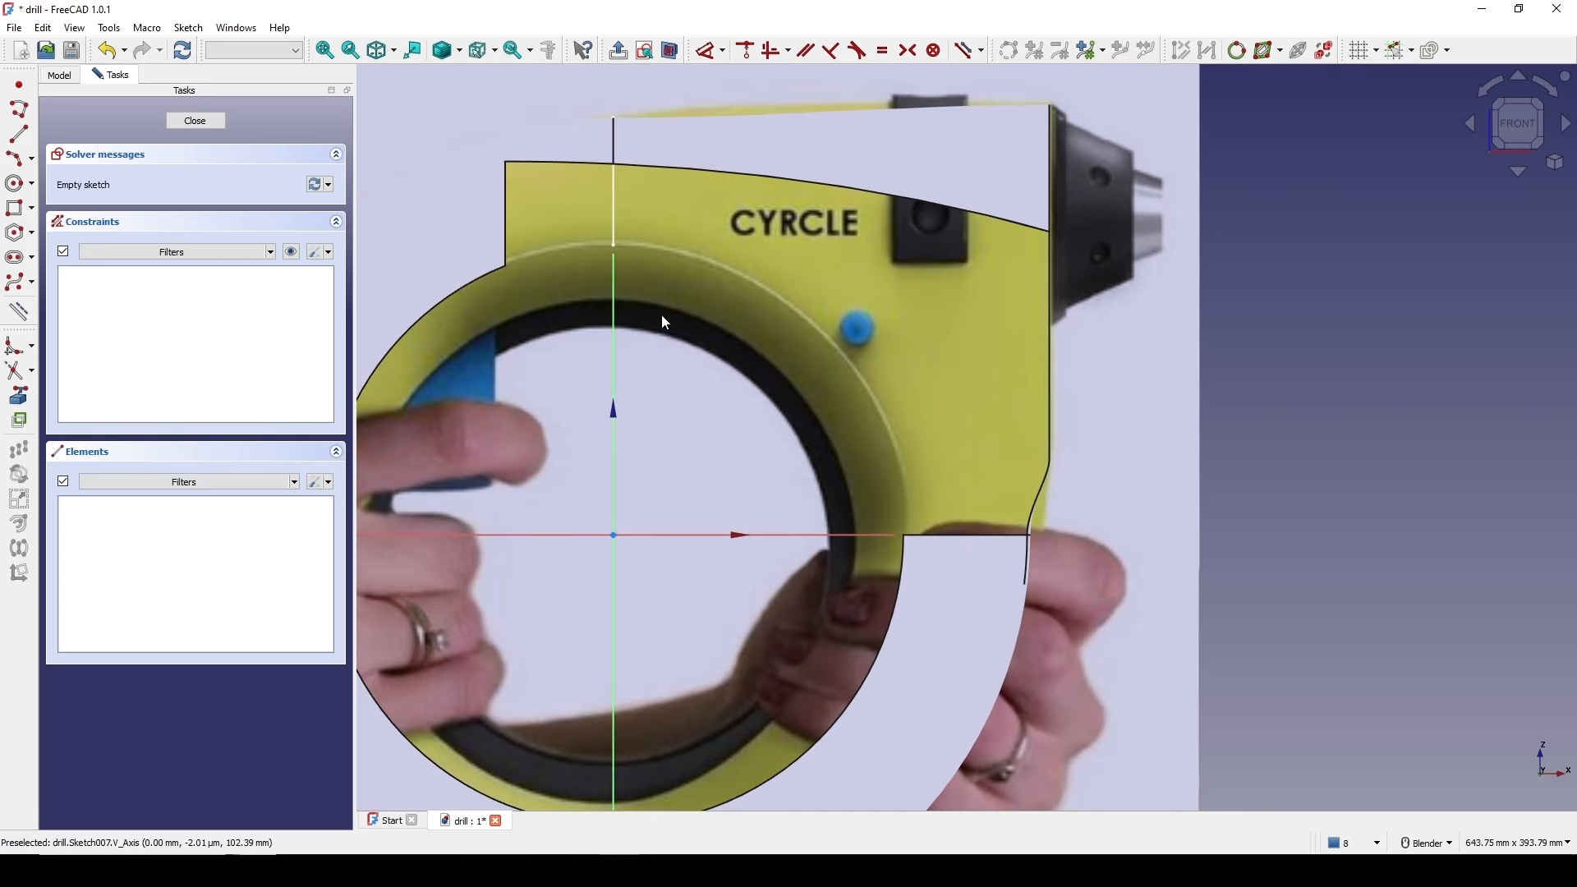
- Draw a vertical line about 37 mm long downward along the vertical axis, starting near the ring's inner profile
click(18, 134)
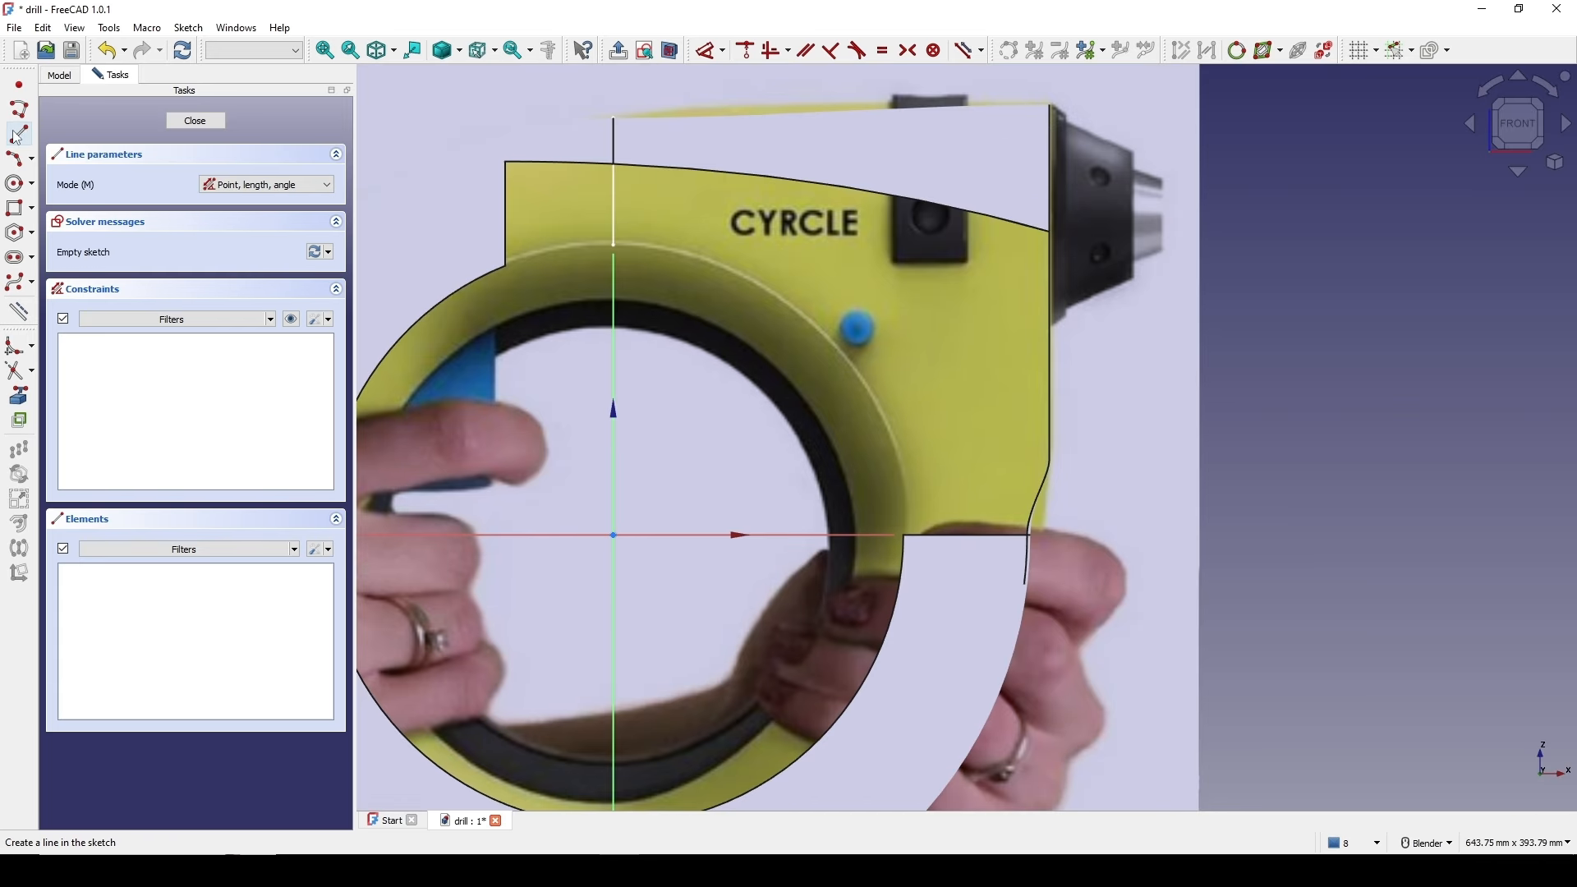
click(615, 244)
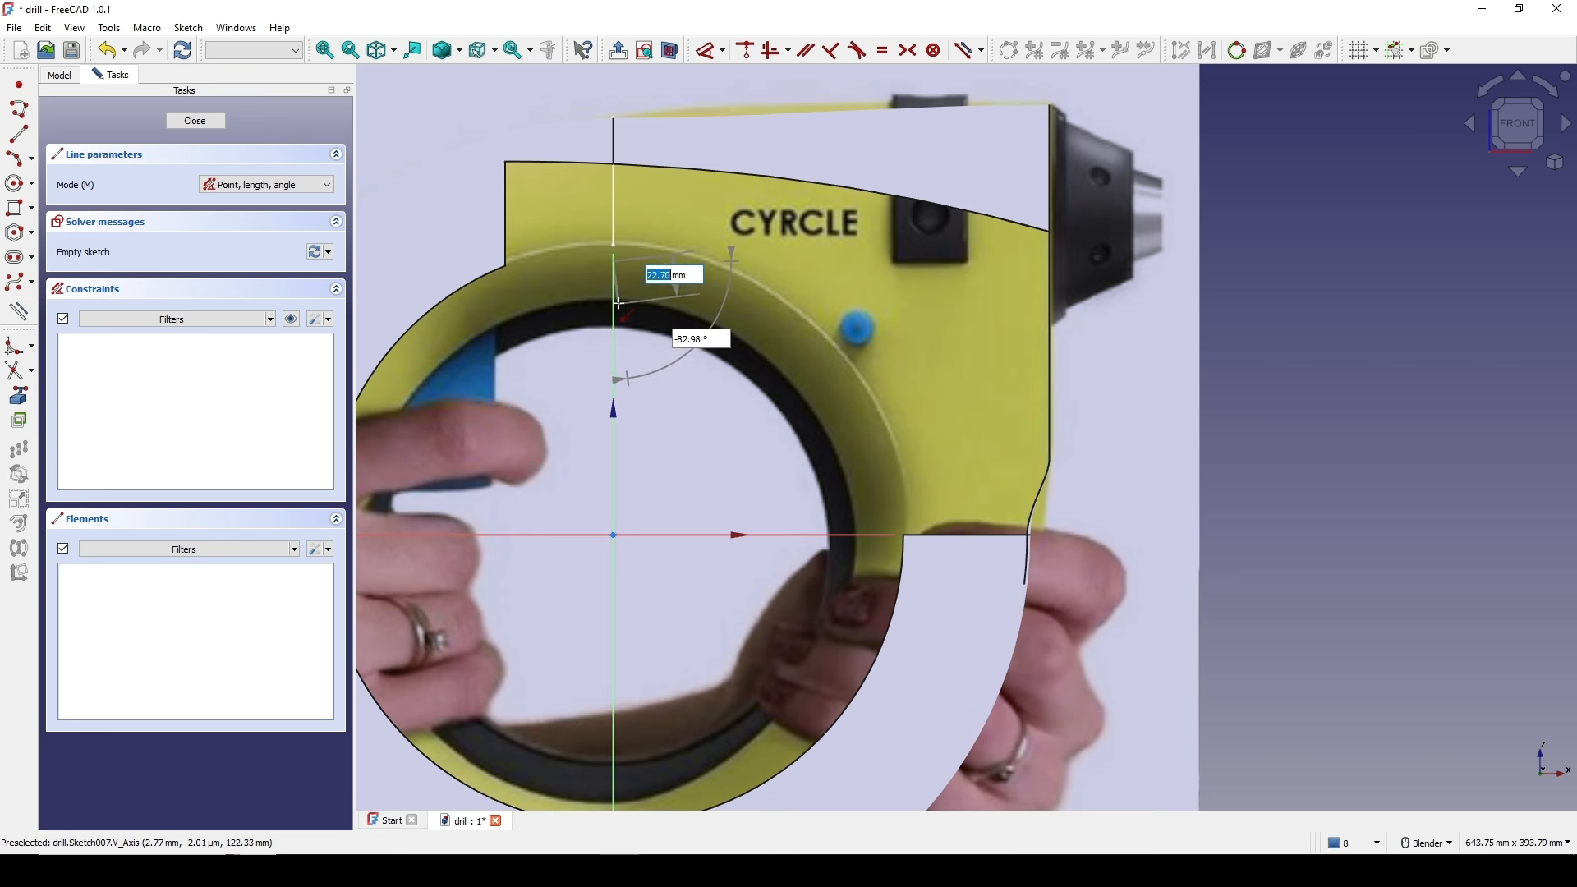
click(614, 330)
- Reference the lower endpoint of the existing sketch line as external geometry and make the new line's upper end coincident with it
scroll(668, 257, up, 3)
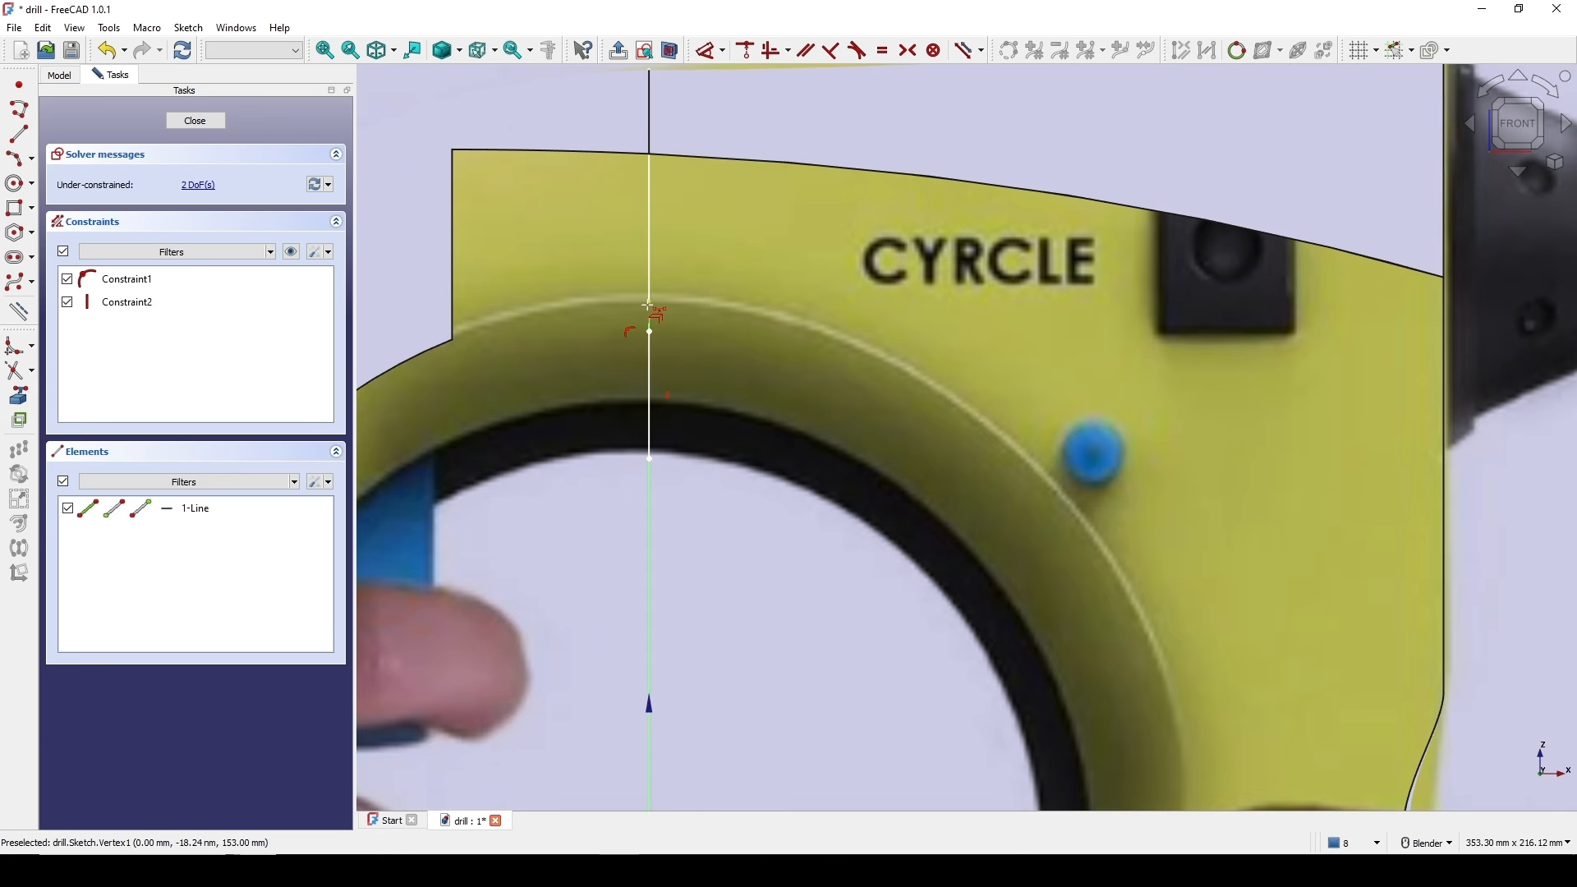
click(652, 331)
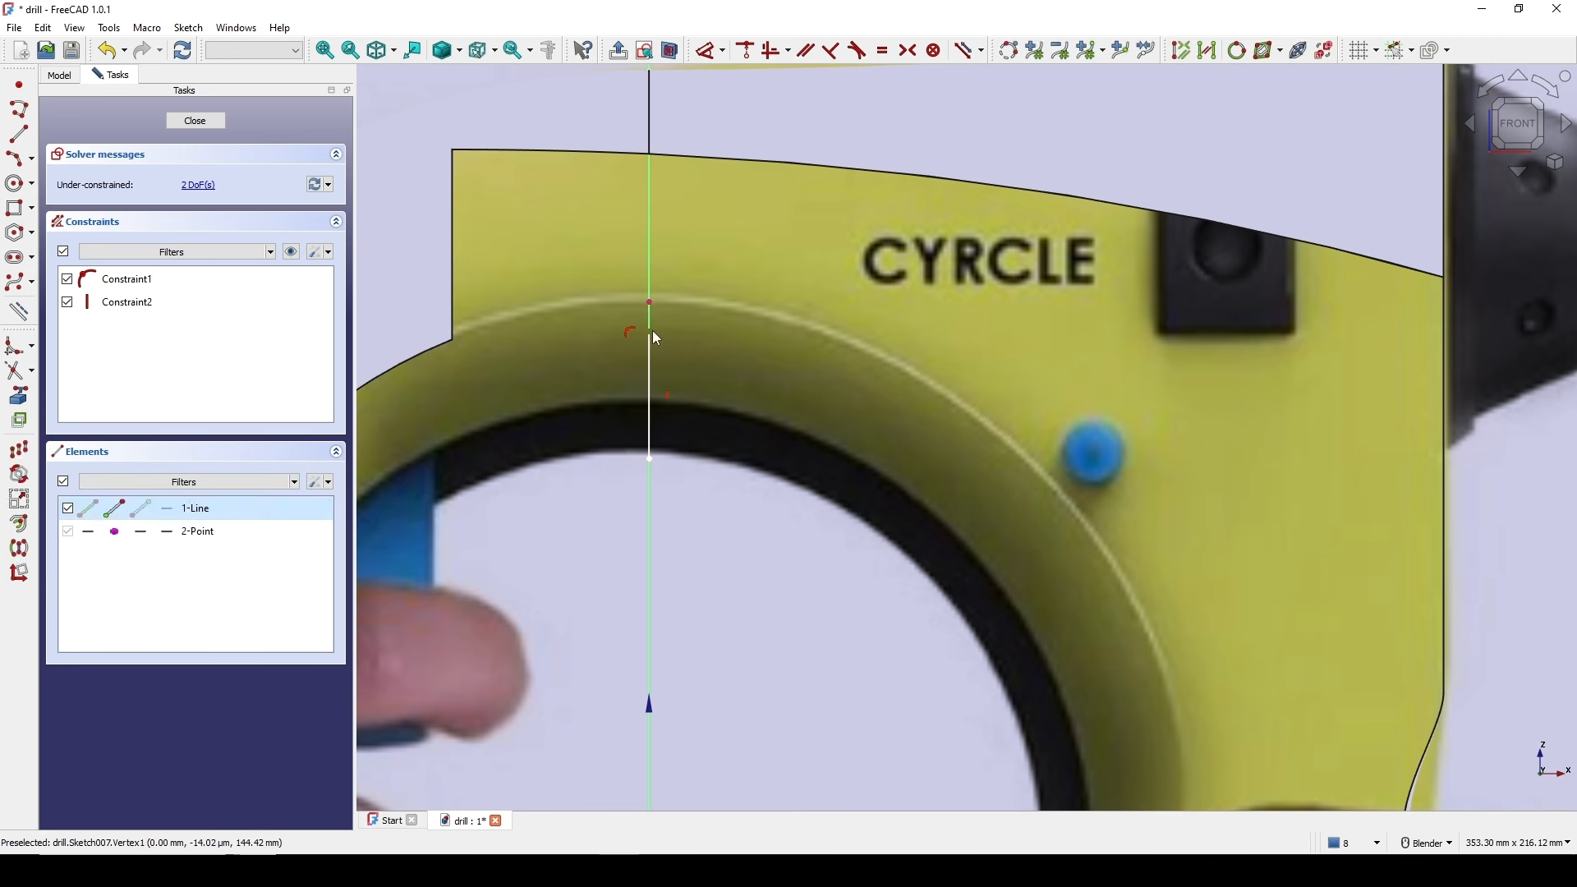
click(650, 303)
key(c)
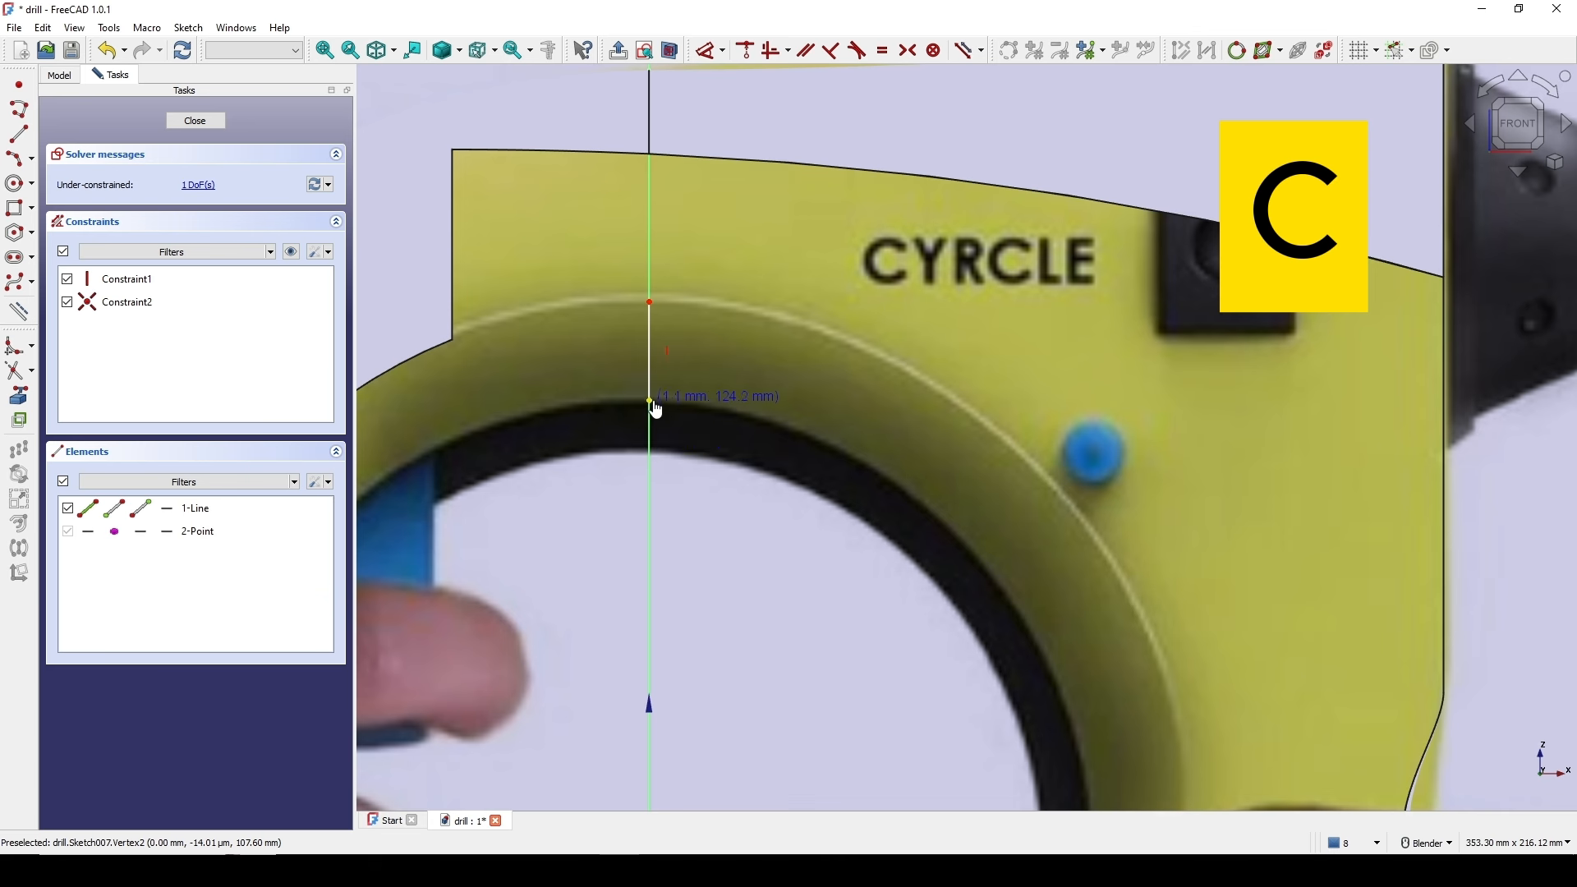
- Constrain the line's vertical length to 28 mm and close the sketch
scroll(707, 400, down, 4)
scroll(711, 394, up, 3)
shift+middle_drag(713, 385, 806, 373)
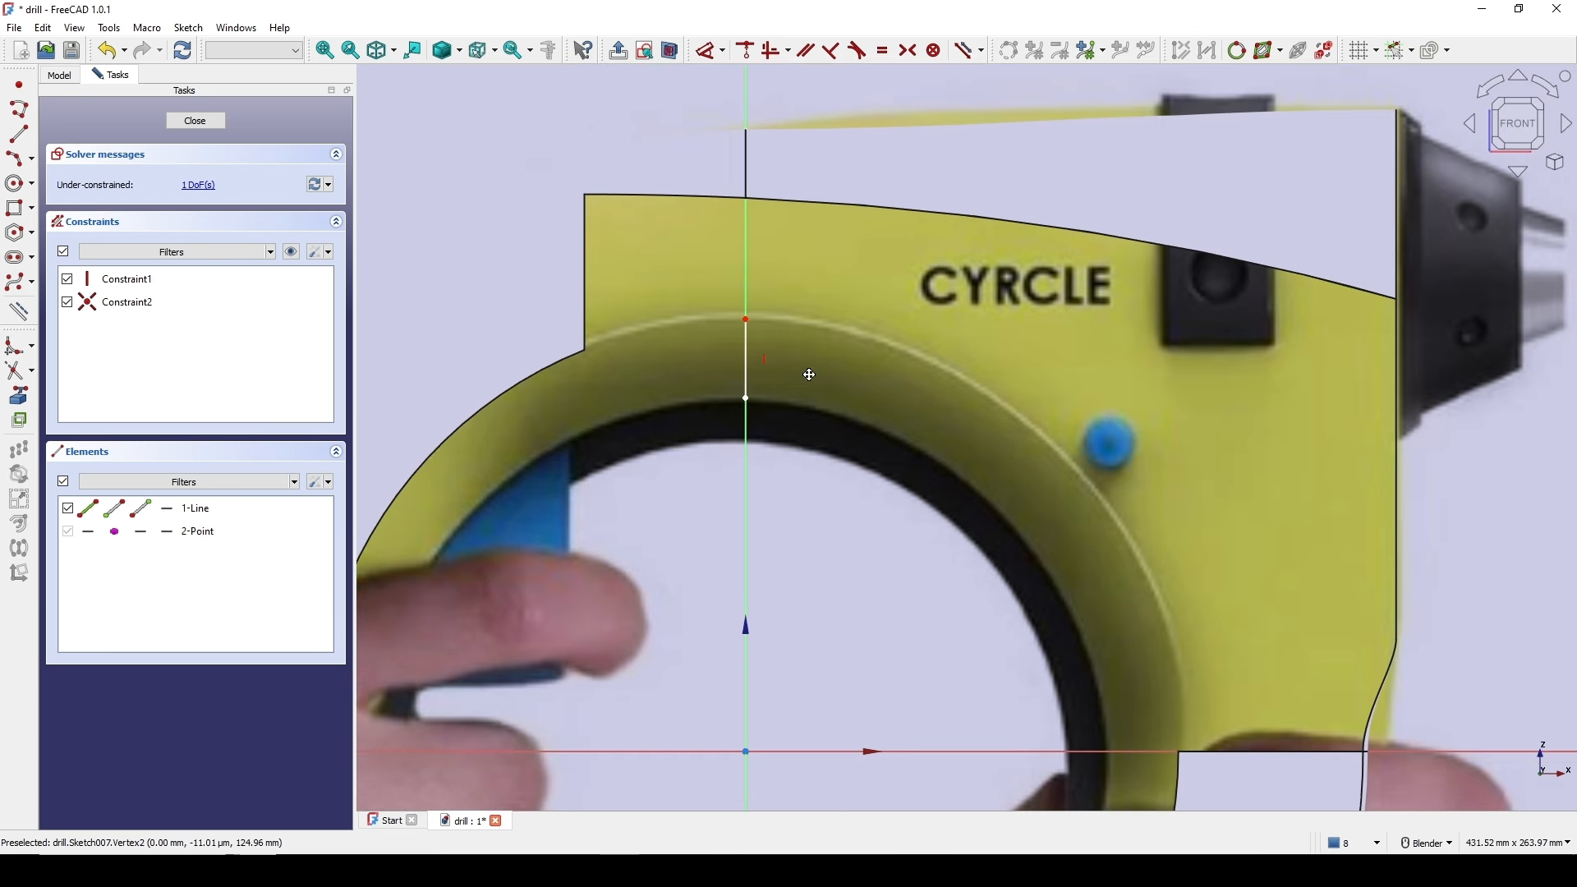
shift+middle_drag(620, 322, 776, 381)
click(897, 424)
key(i)
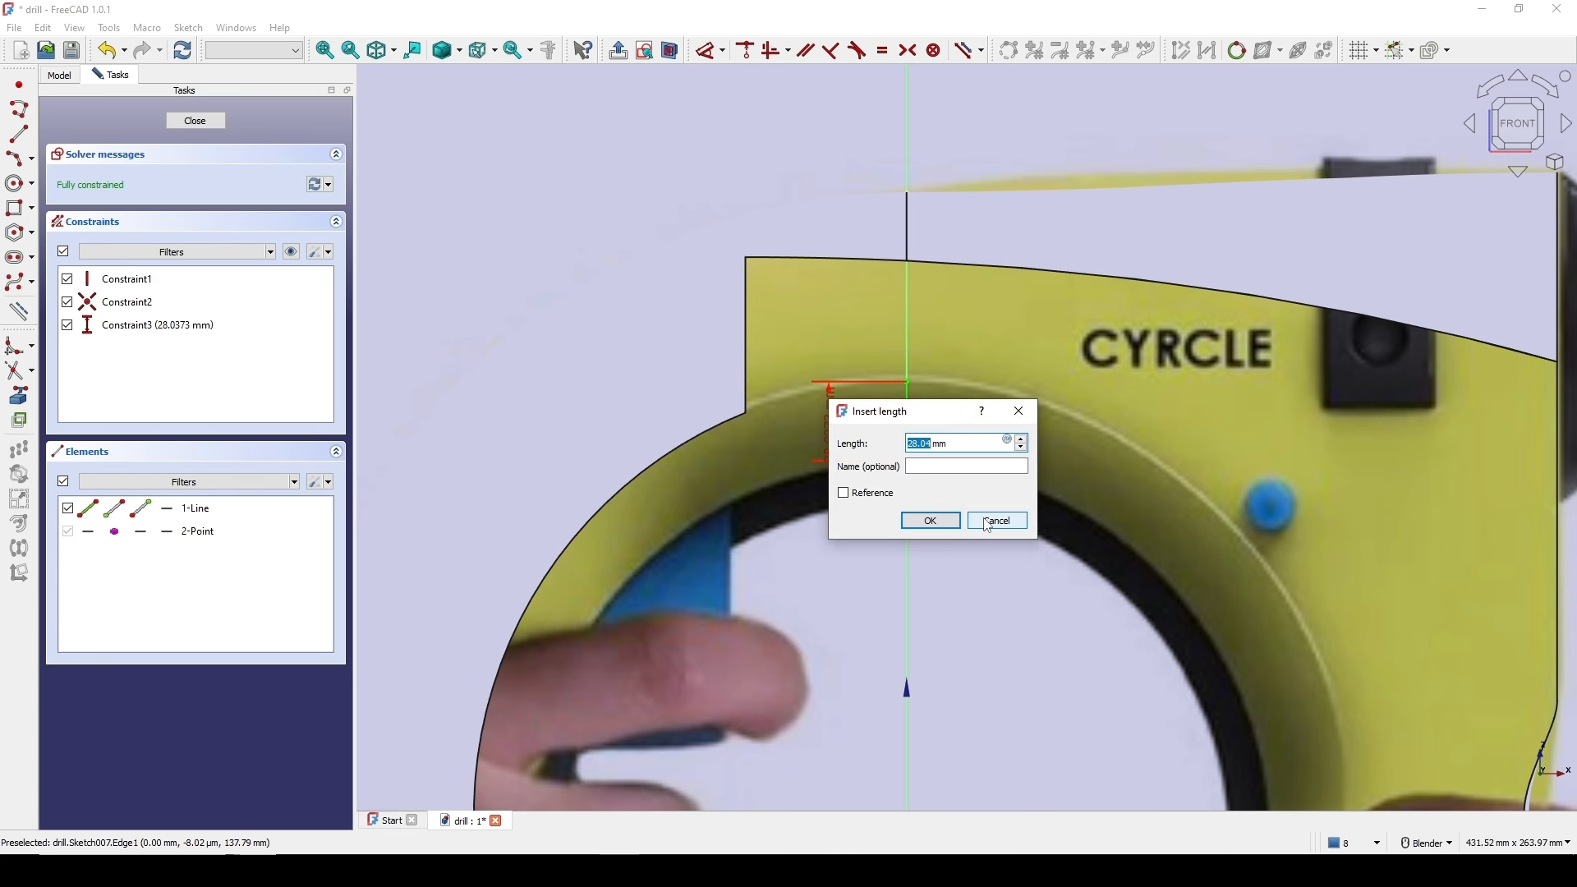
text(28)
key(Return)
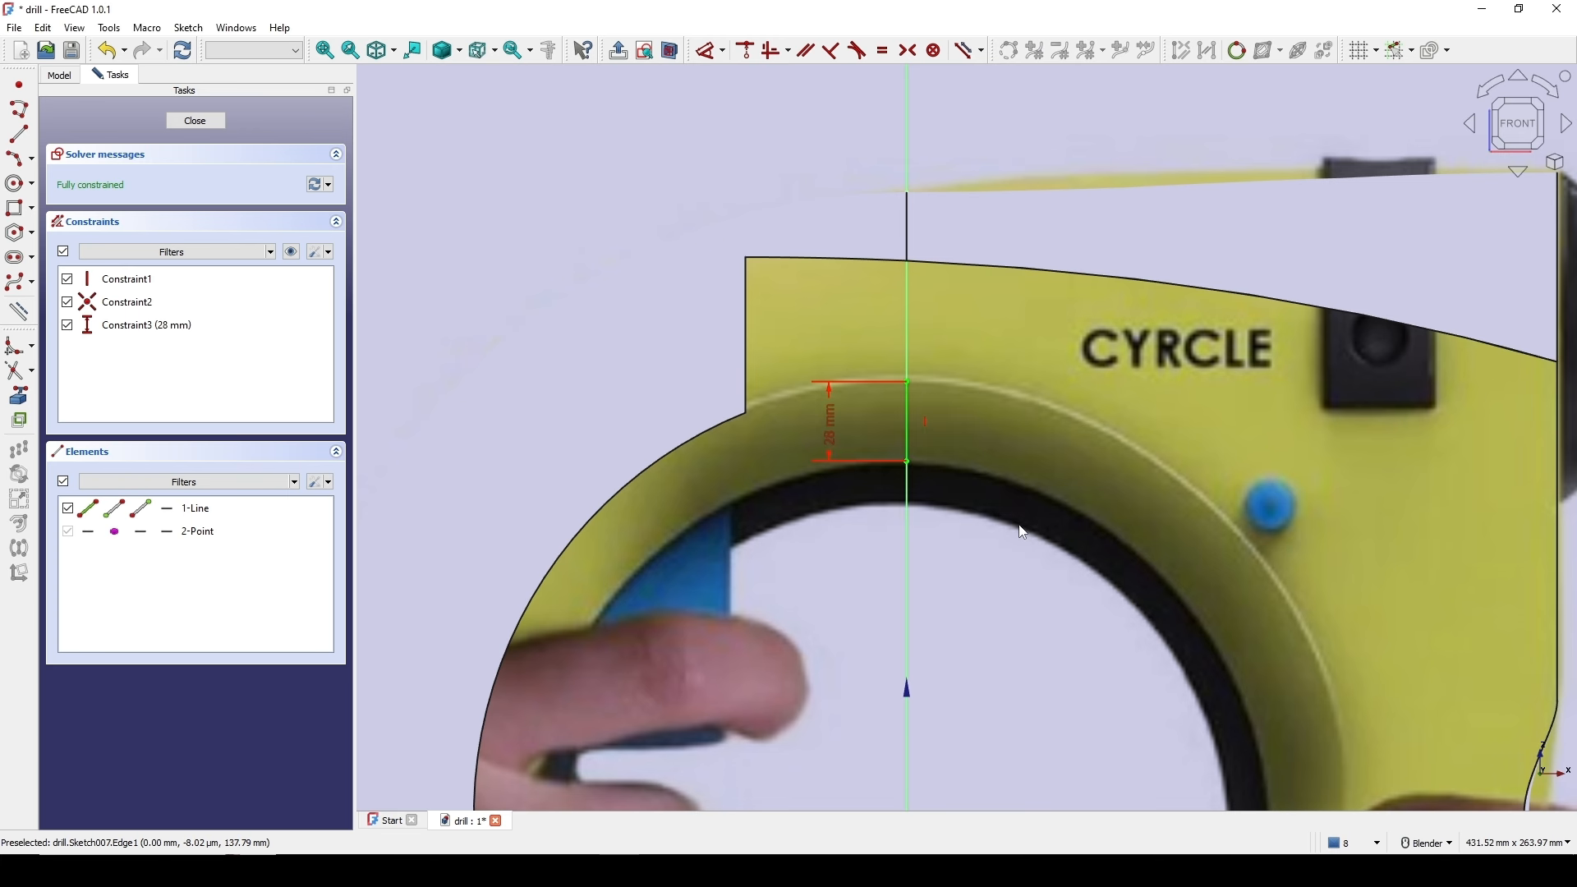
scroll(1023, 533, down, 4)
scroll(939, 443, up, 2)
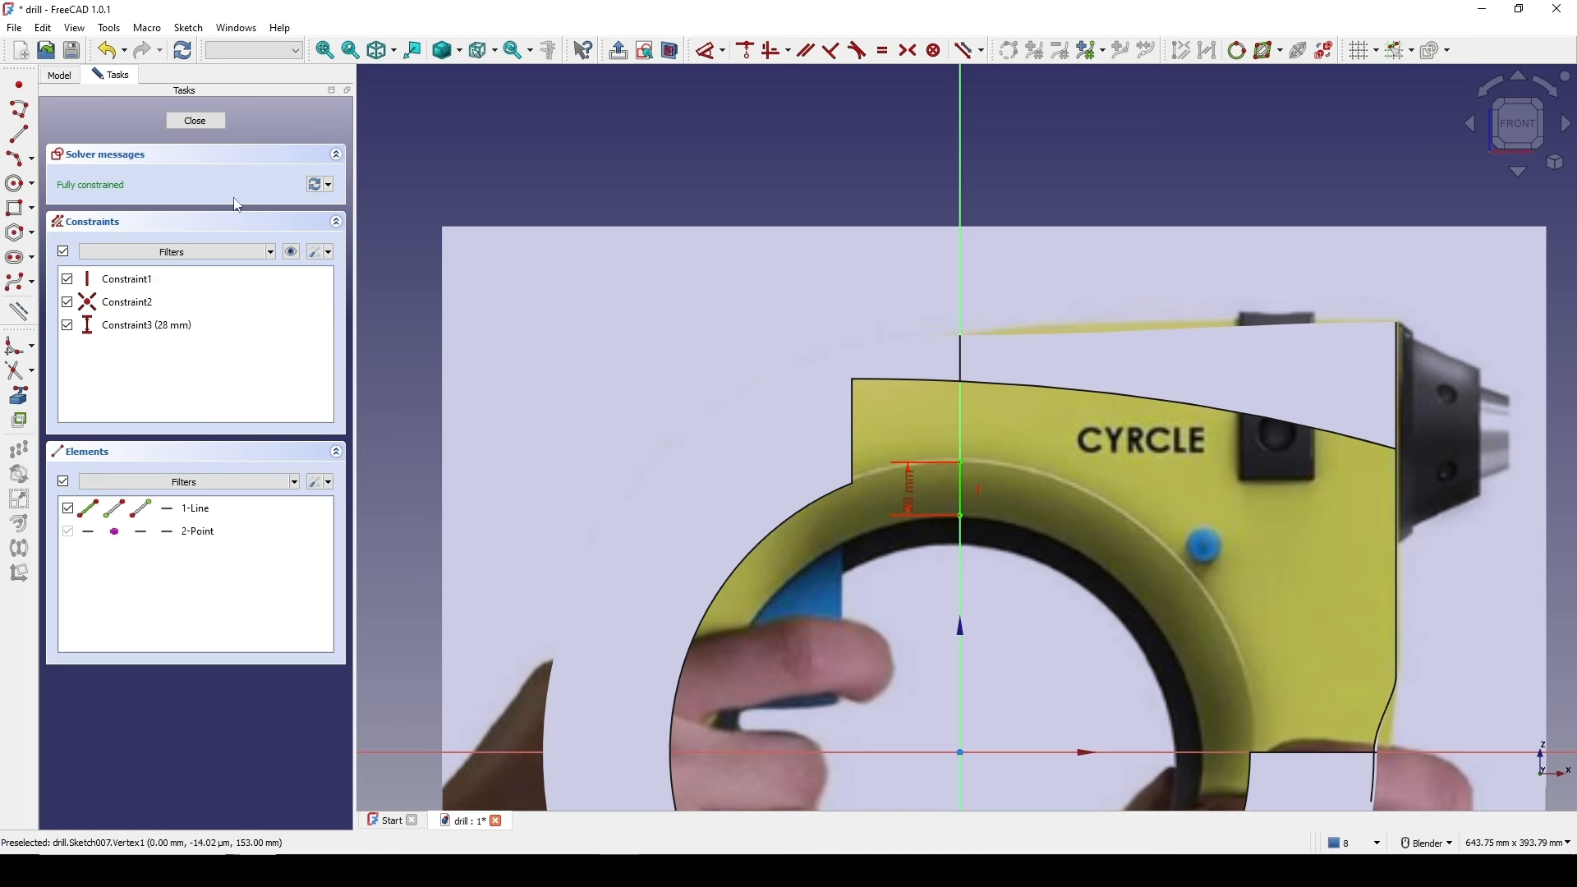
click(194, 120)
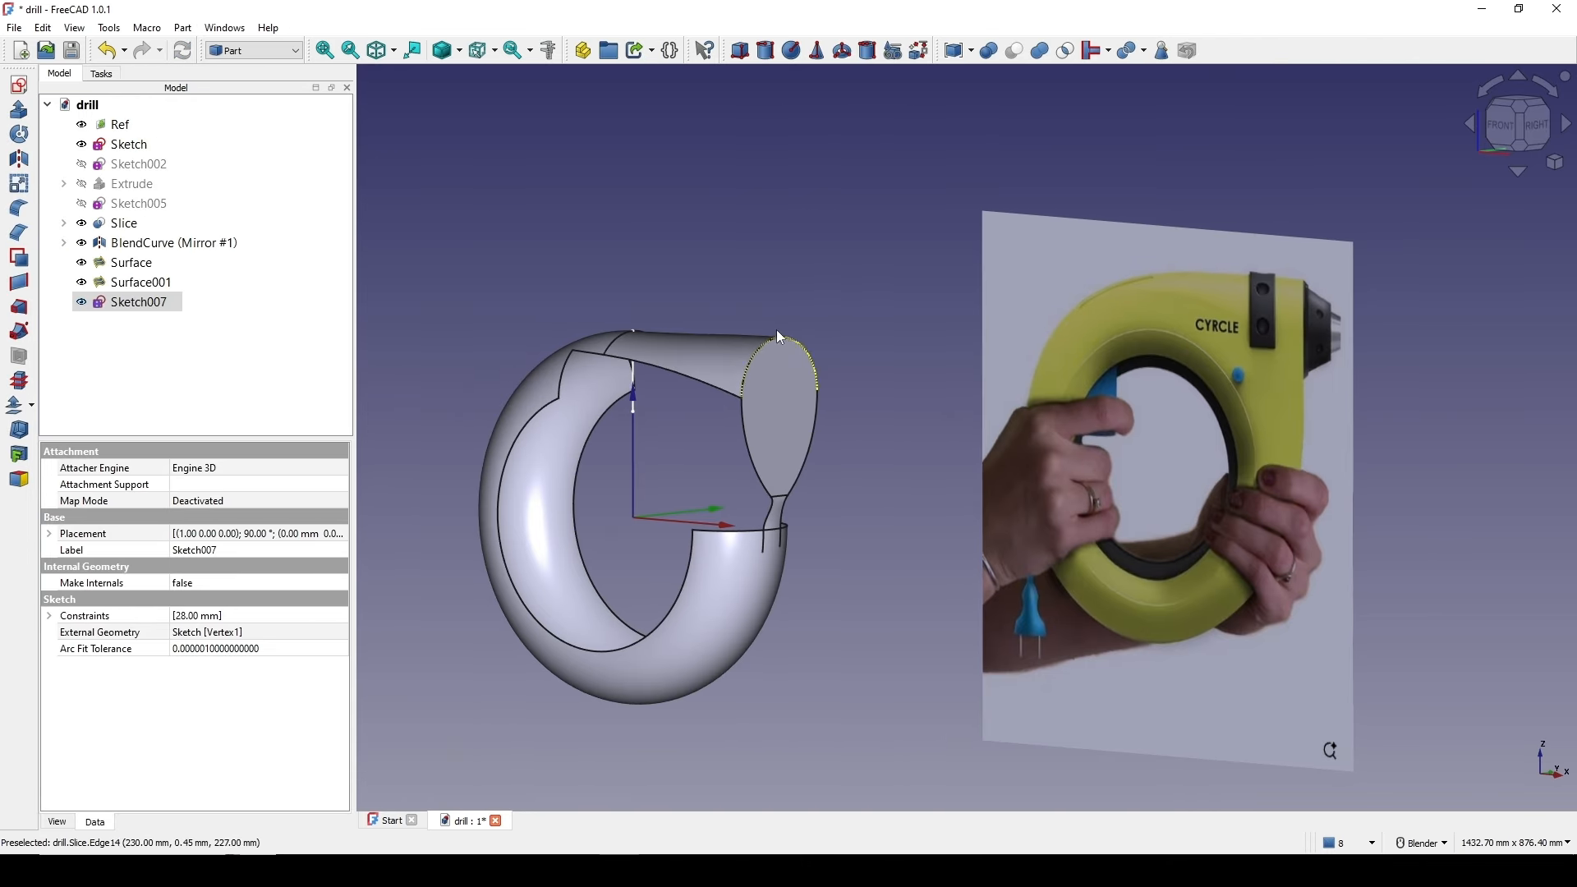
- Create a new sketch on the YZ plane
click(729, 270)
shift+middle_drag(728, 270, 816, 269)
mouse_move(800, 196)
shift+middle_down()
mouse_move(832, 238)
mouse_move(915, 465)
mouse_move(833, 248)
mouse_move(839, 197)
shift+middle_up()
scroll(839, 248, up, 2)
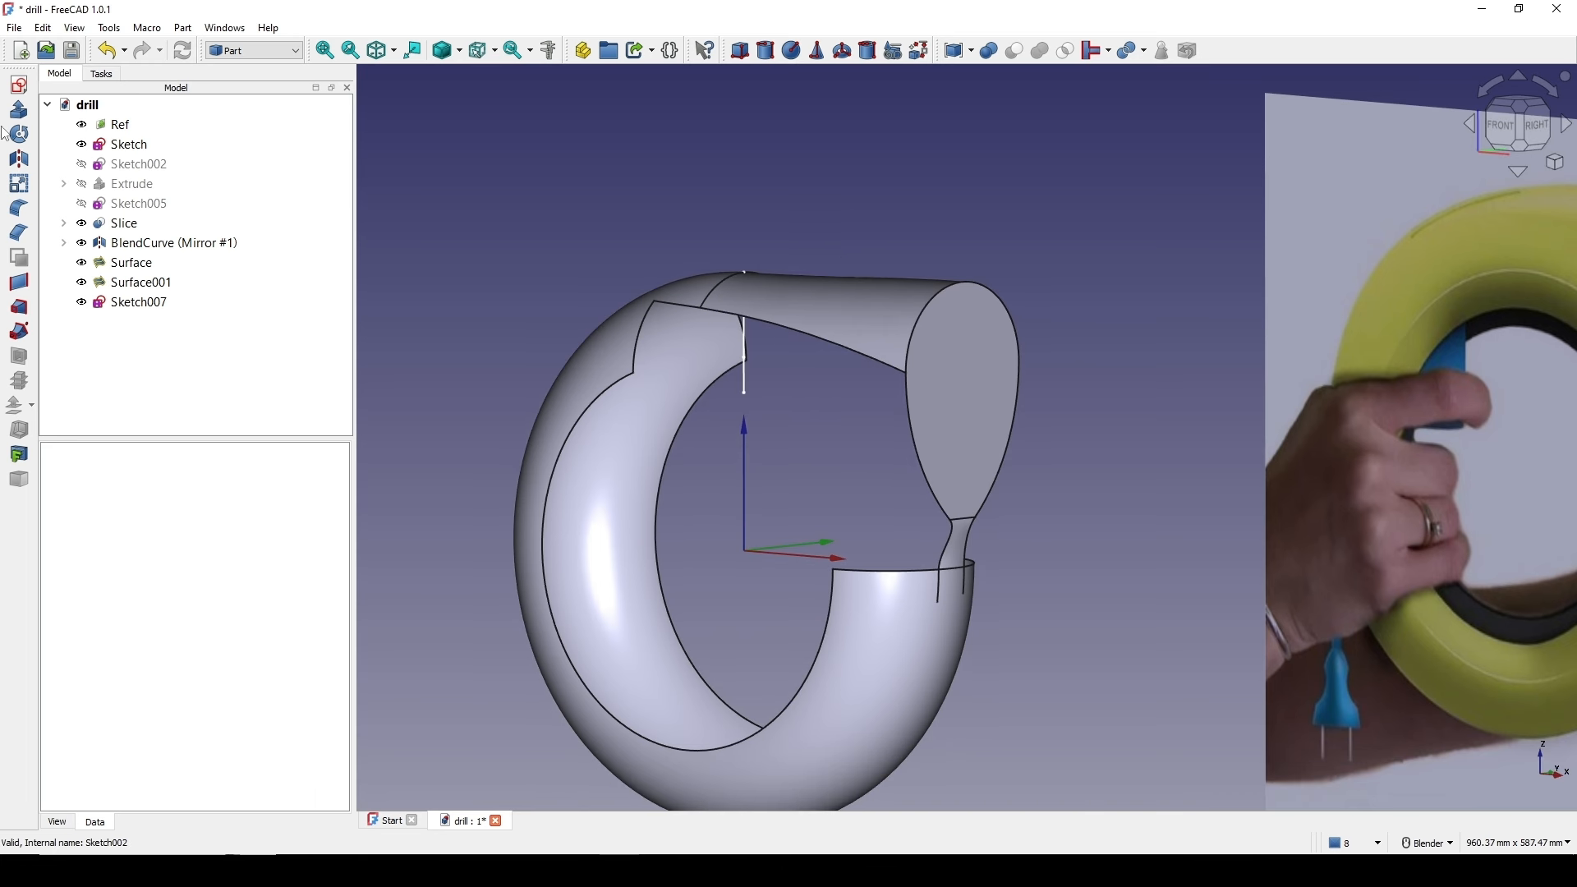
click(19, 86)
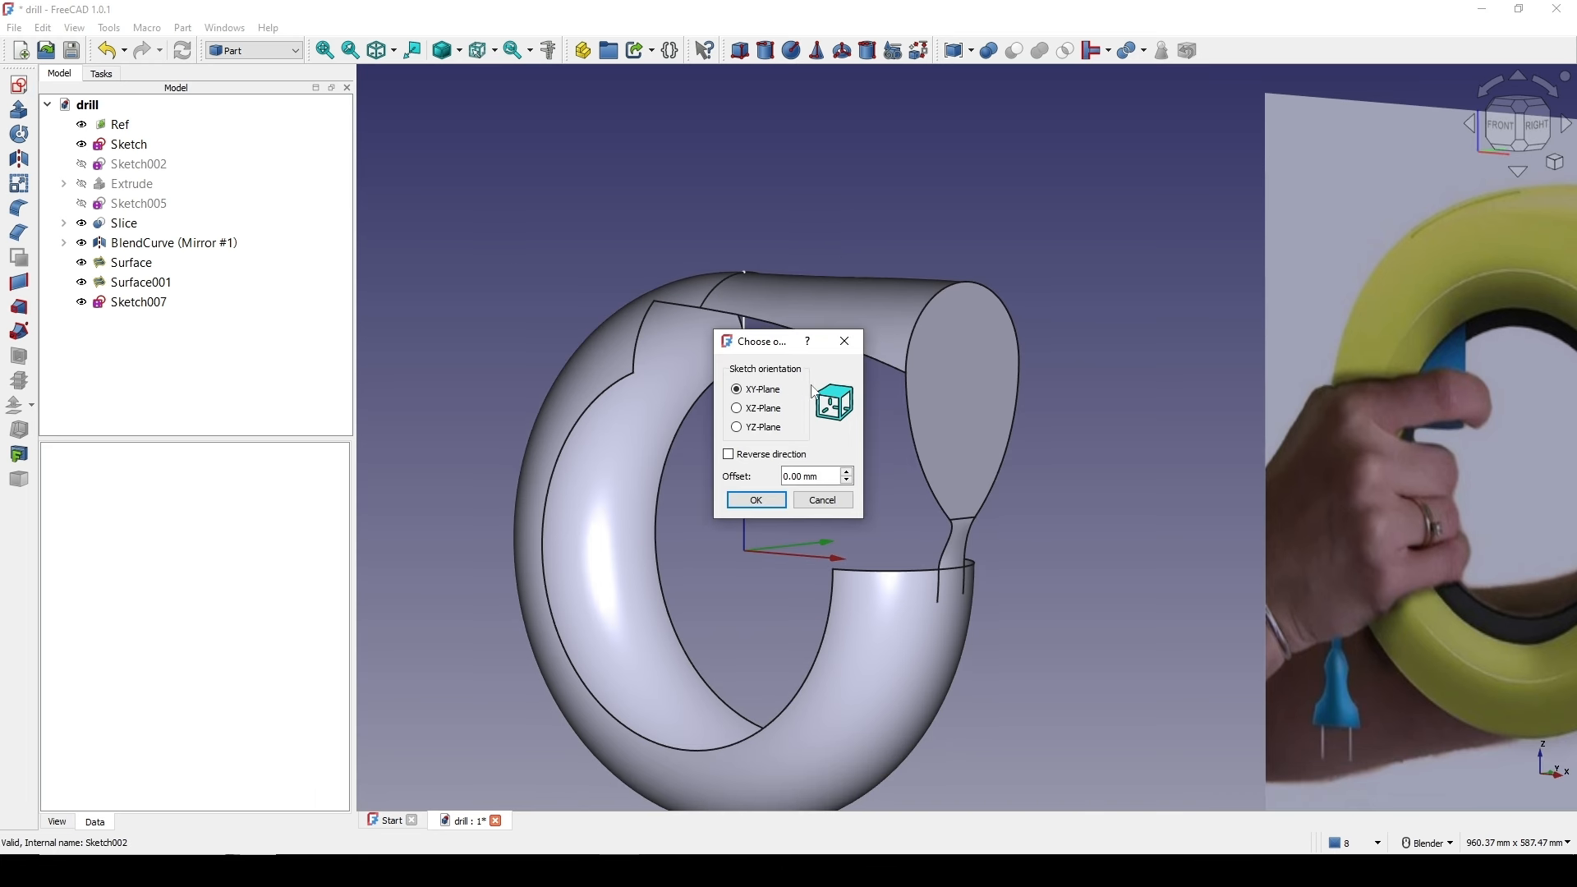
click(762, 500)
scroll(813, 369, up, 3)
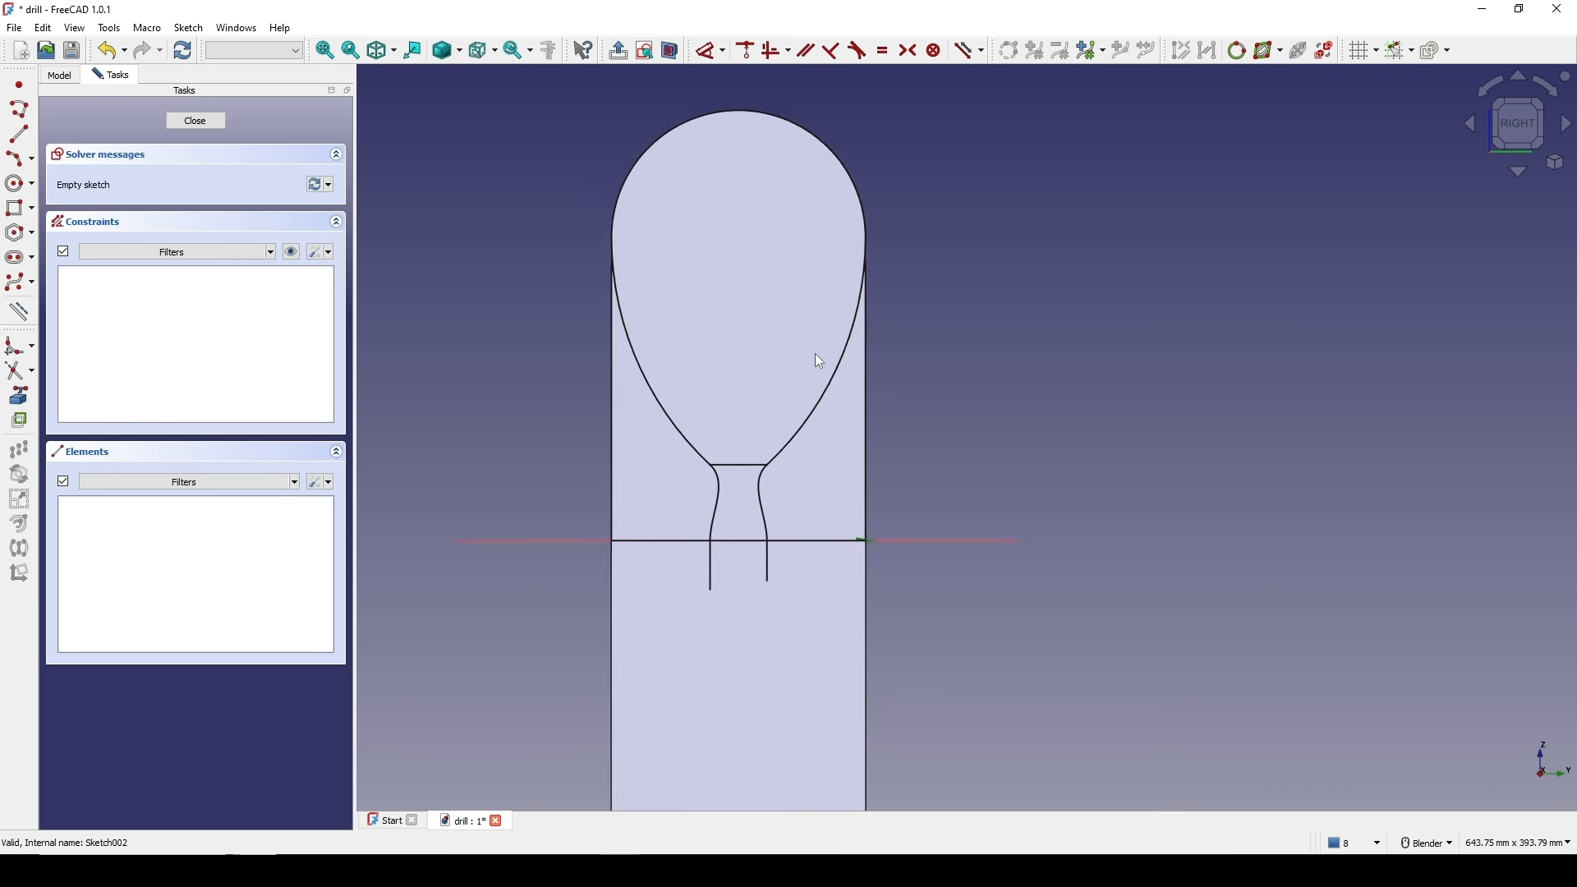
- Project the 28 mm line of Sketch007 into the new sketch as external geometry
mouse_move(819, 361)
middle_down()
mouse_move(862, 366)
mouse_move(633, 309)
mouse_move(459, 325)
middle_up()
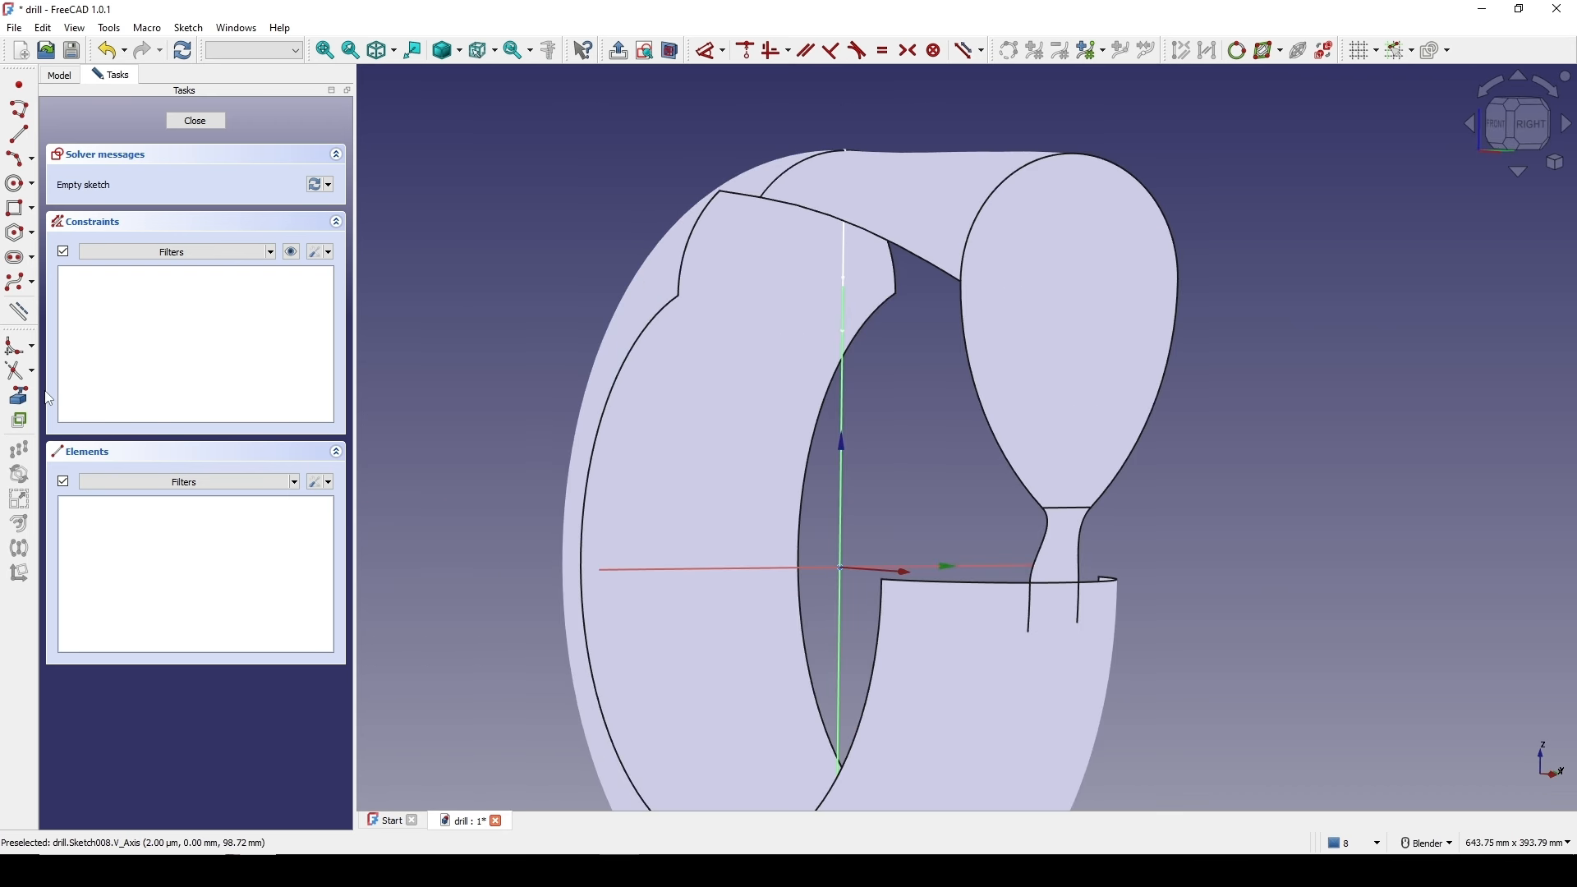
click(19, 396)
click(849, 327)
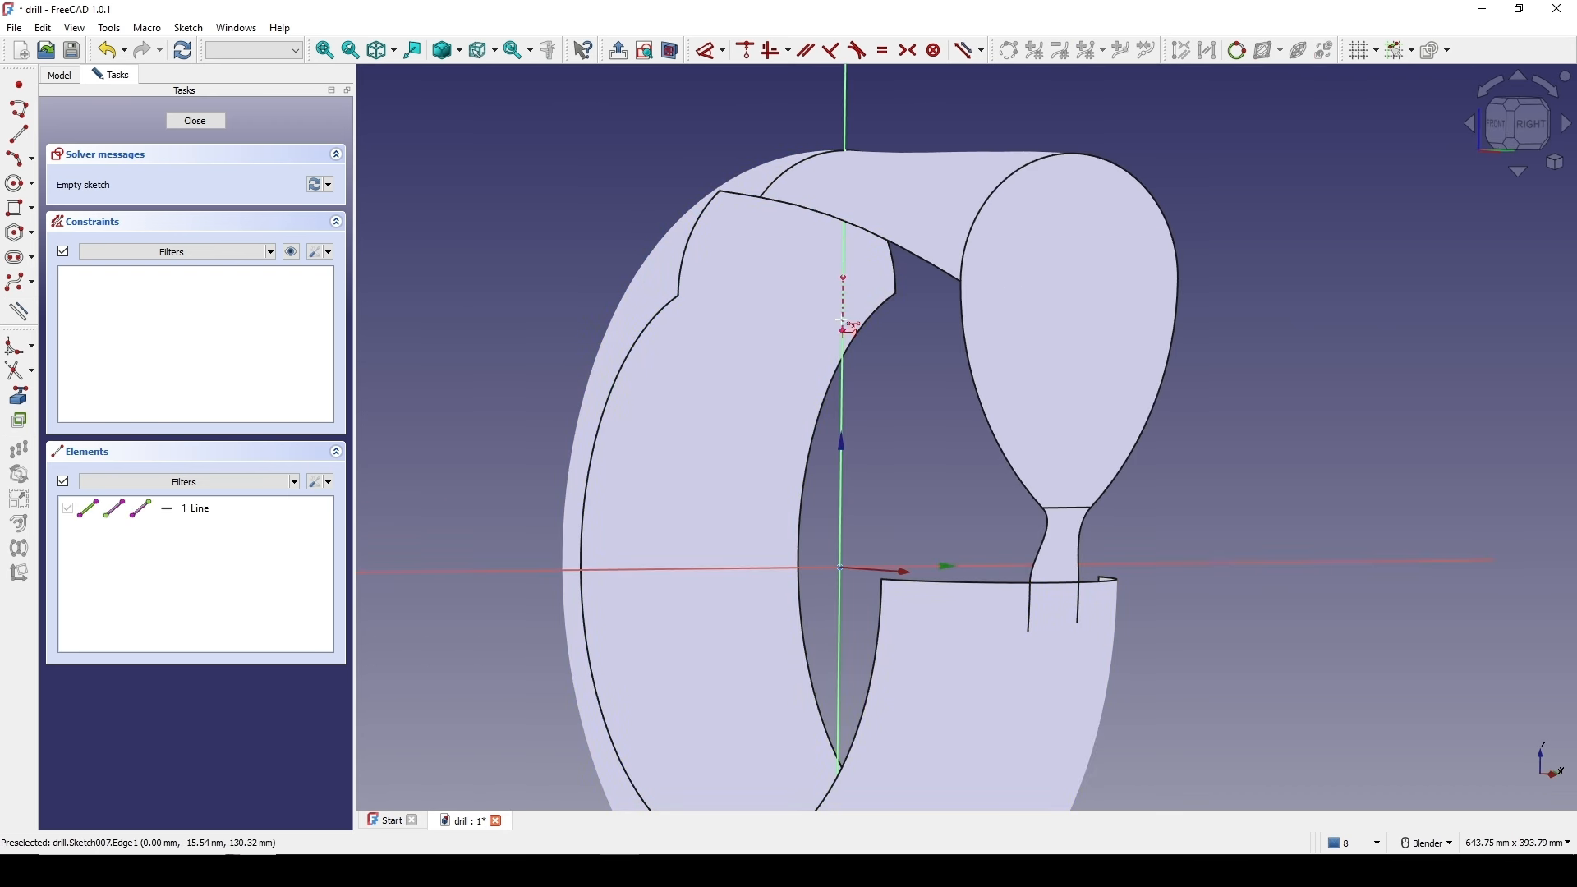
right_click(884, 358)
- Show the sketch straight from the right in wireframe display
click(1529, 124)
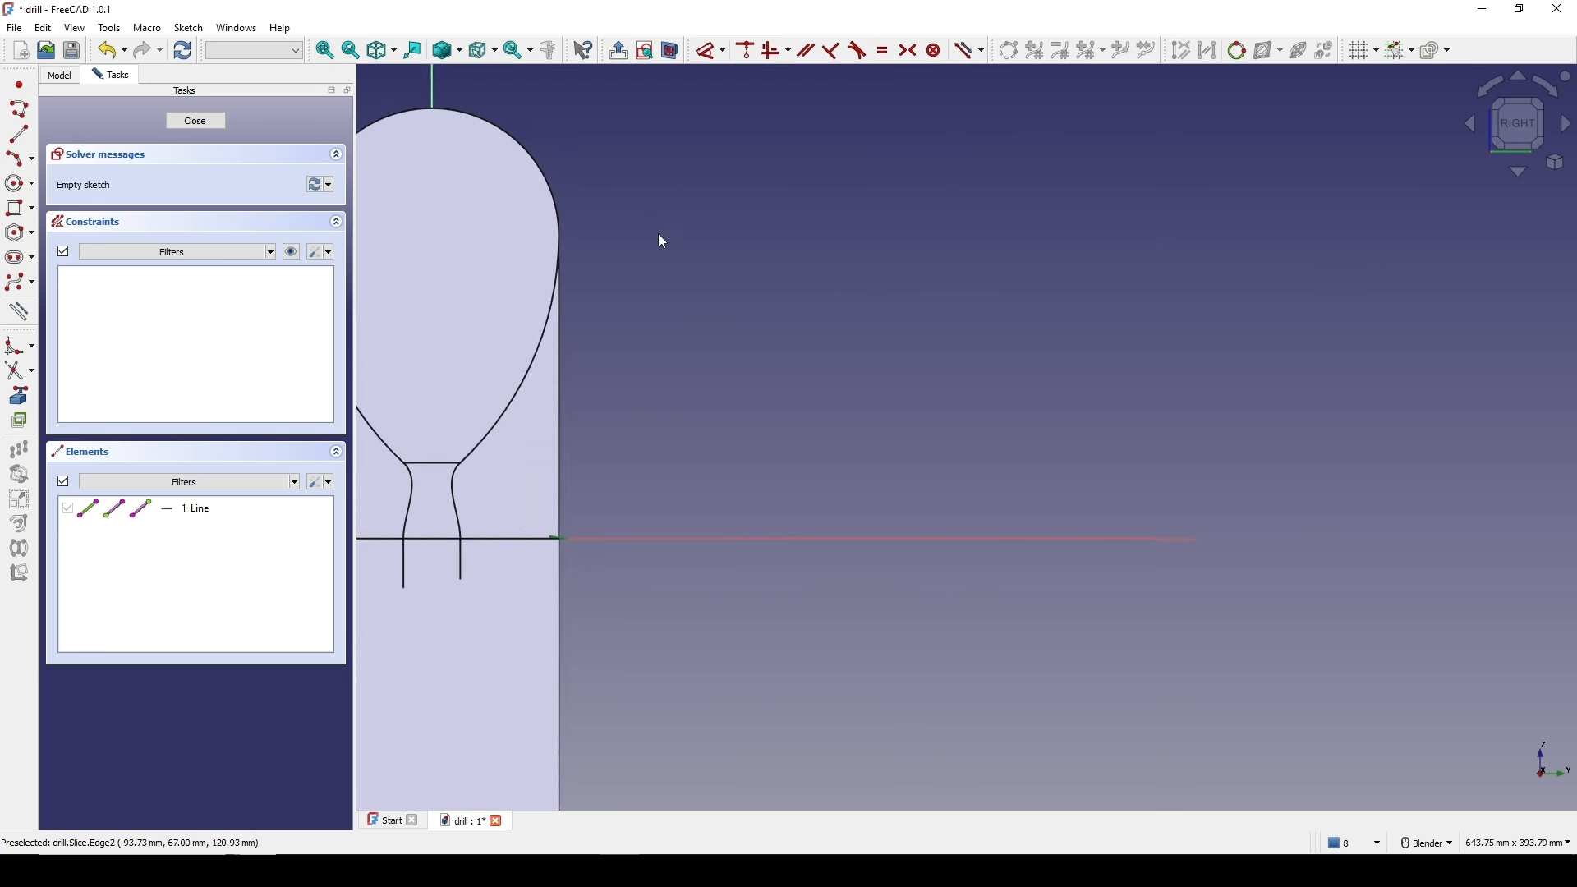
shift+middle_drag(658, 233, 1149, 328)
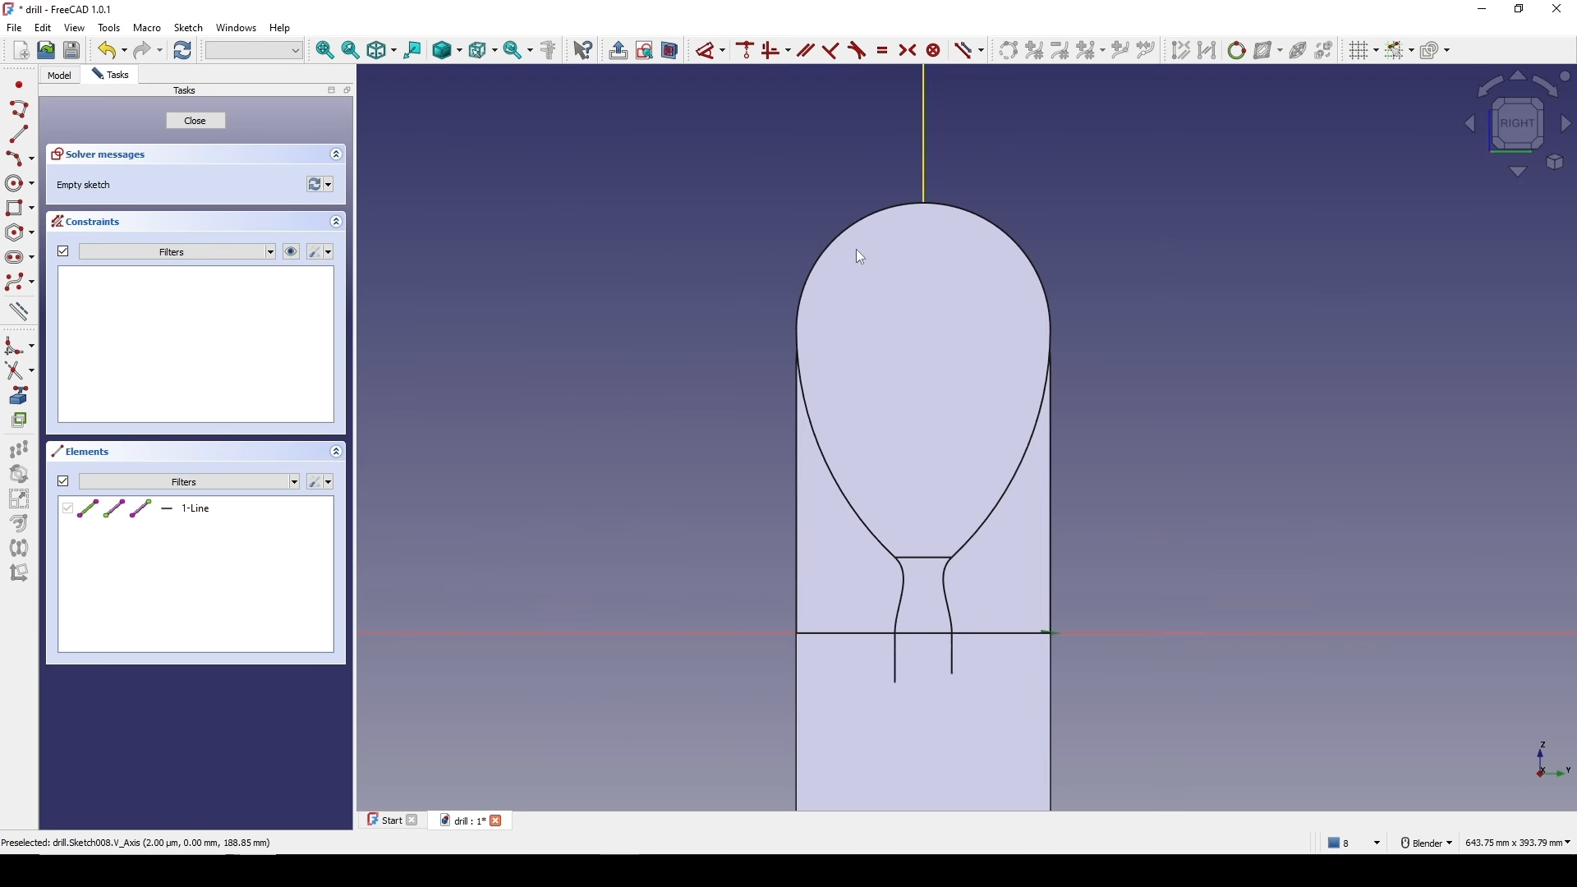
click(465, 52)
click(468, 111)
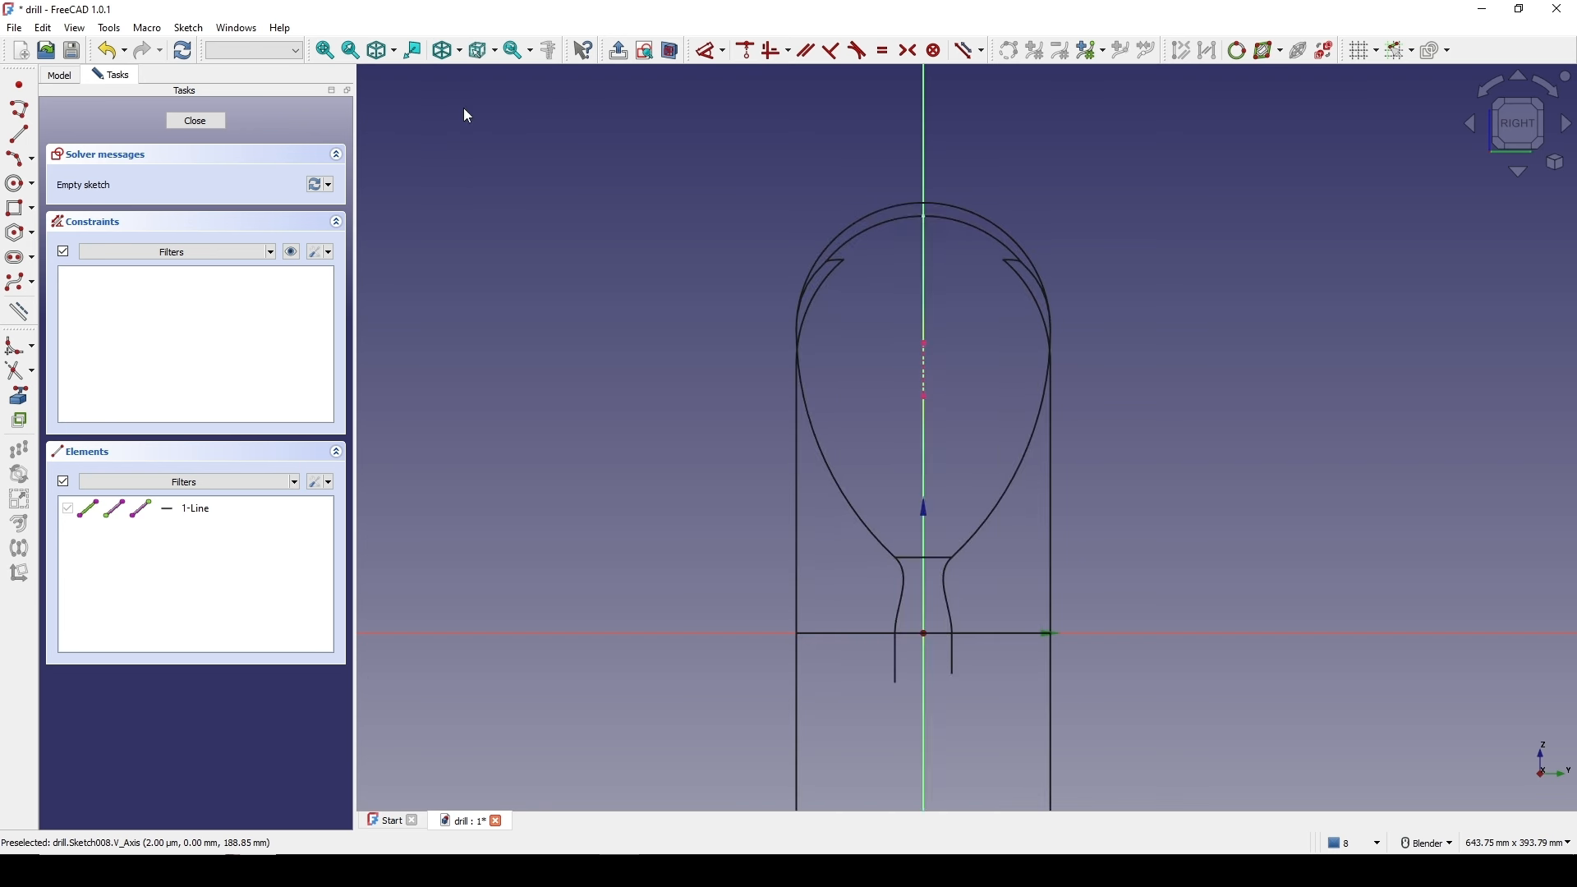
scroll(1095, 359, up, 4)
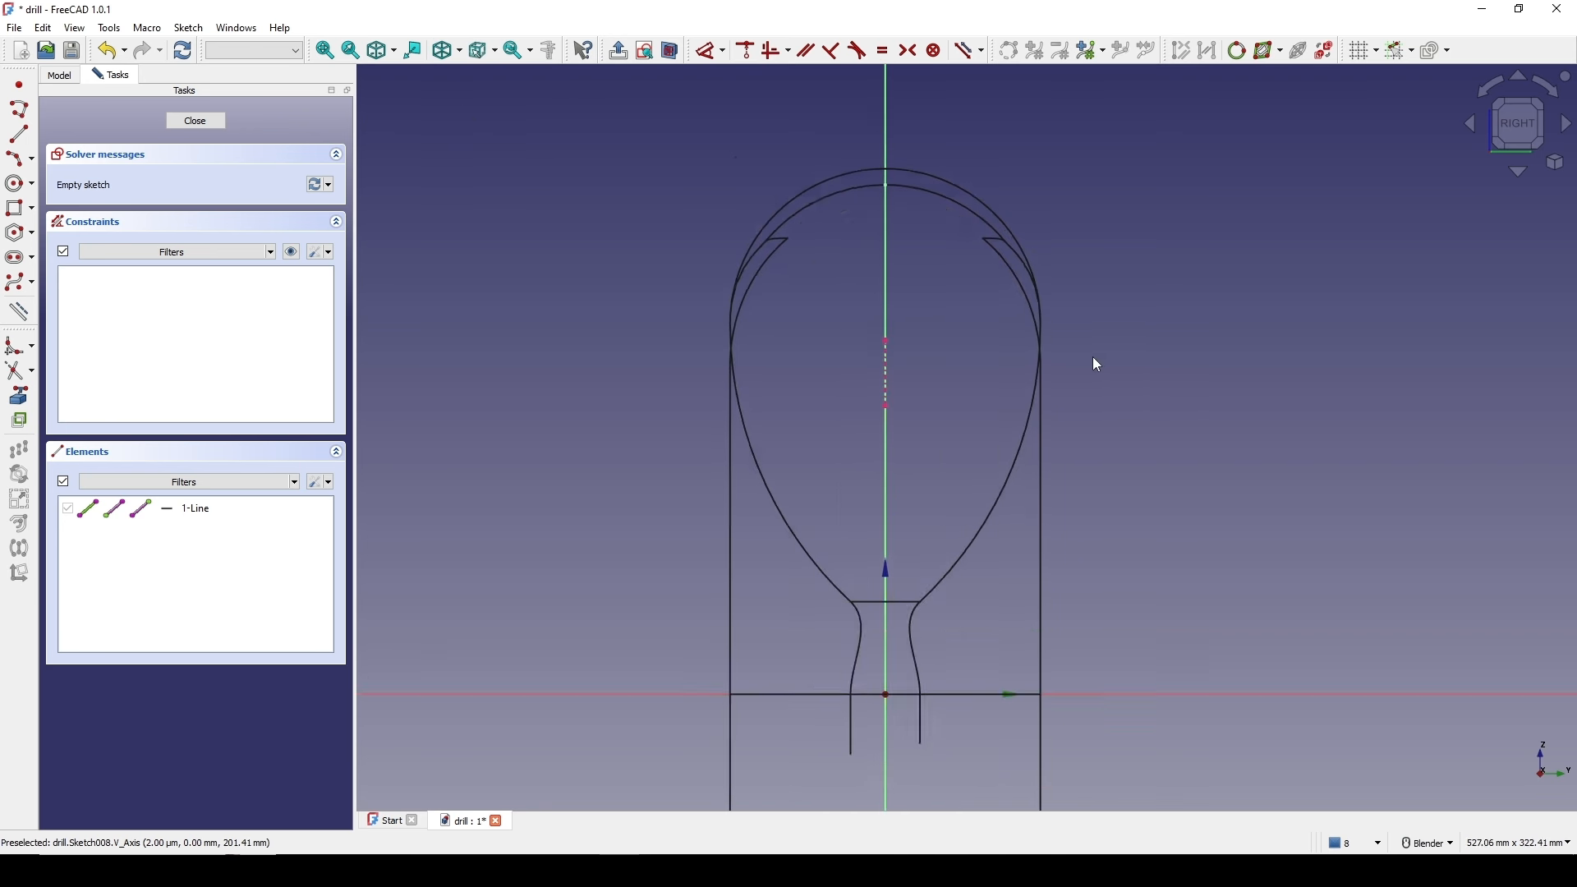
- Draw a three-point arc curving downward across the vertical axis, passing near the lower end of the projected line
click(23, 166)
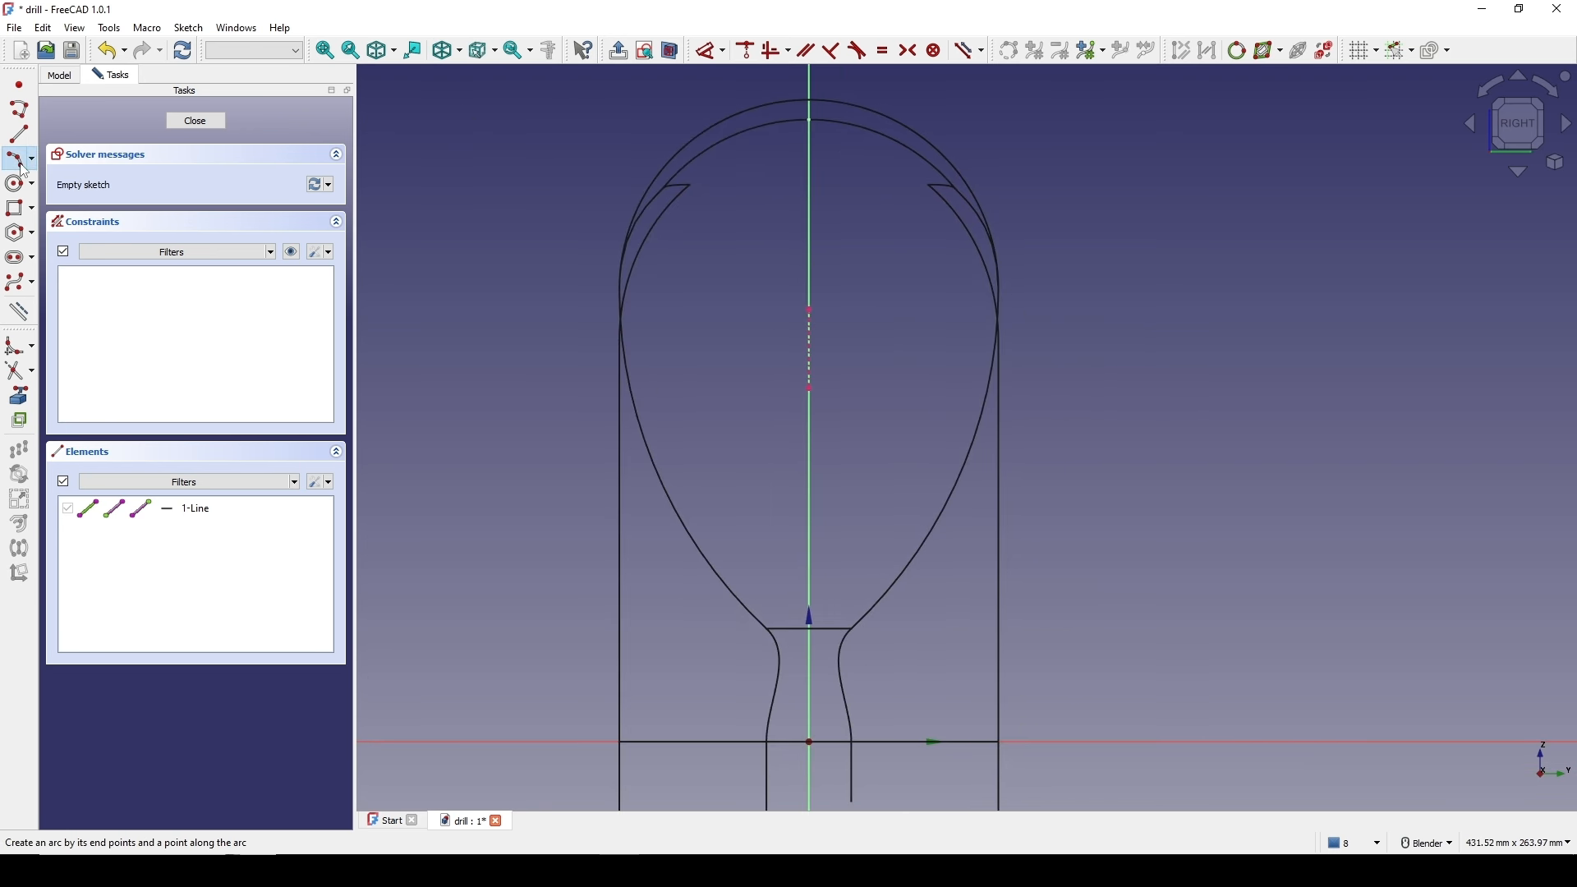
click(673, 312)
click(950, 315)
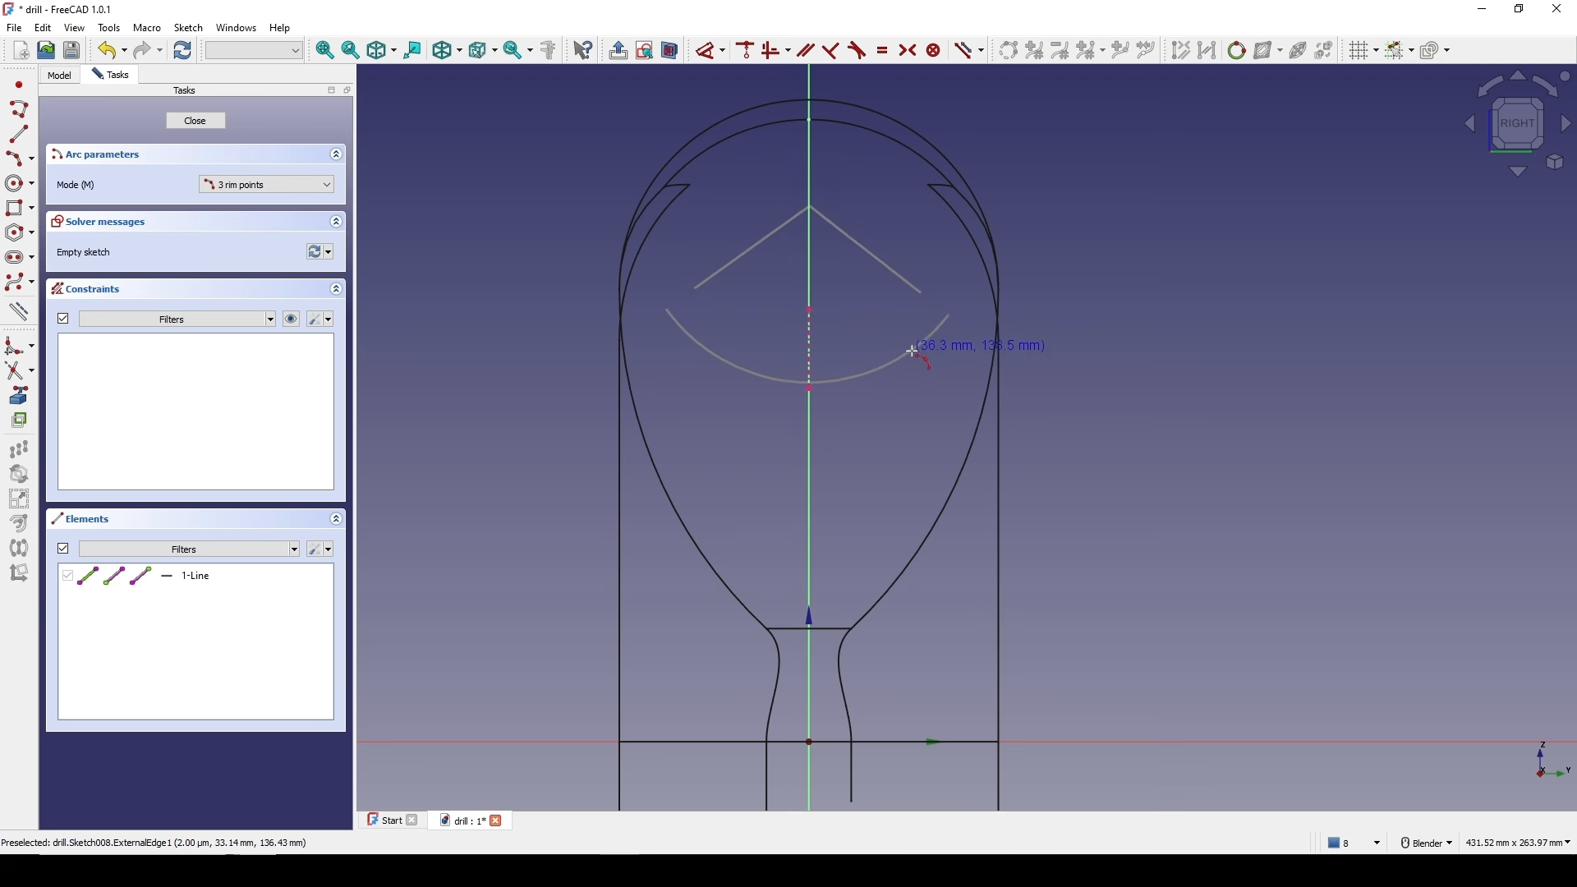
click(914, 350)
right_click(948, 357)
scroll(917, 333, up, 2)
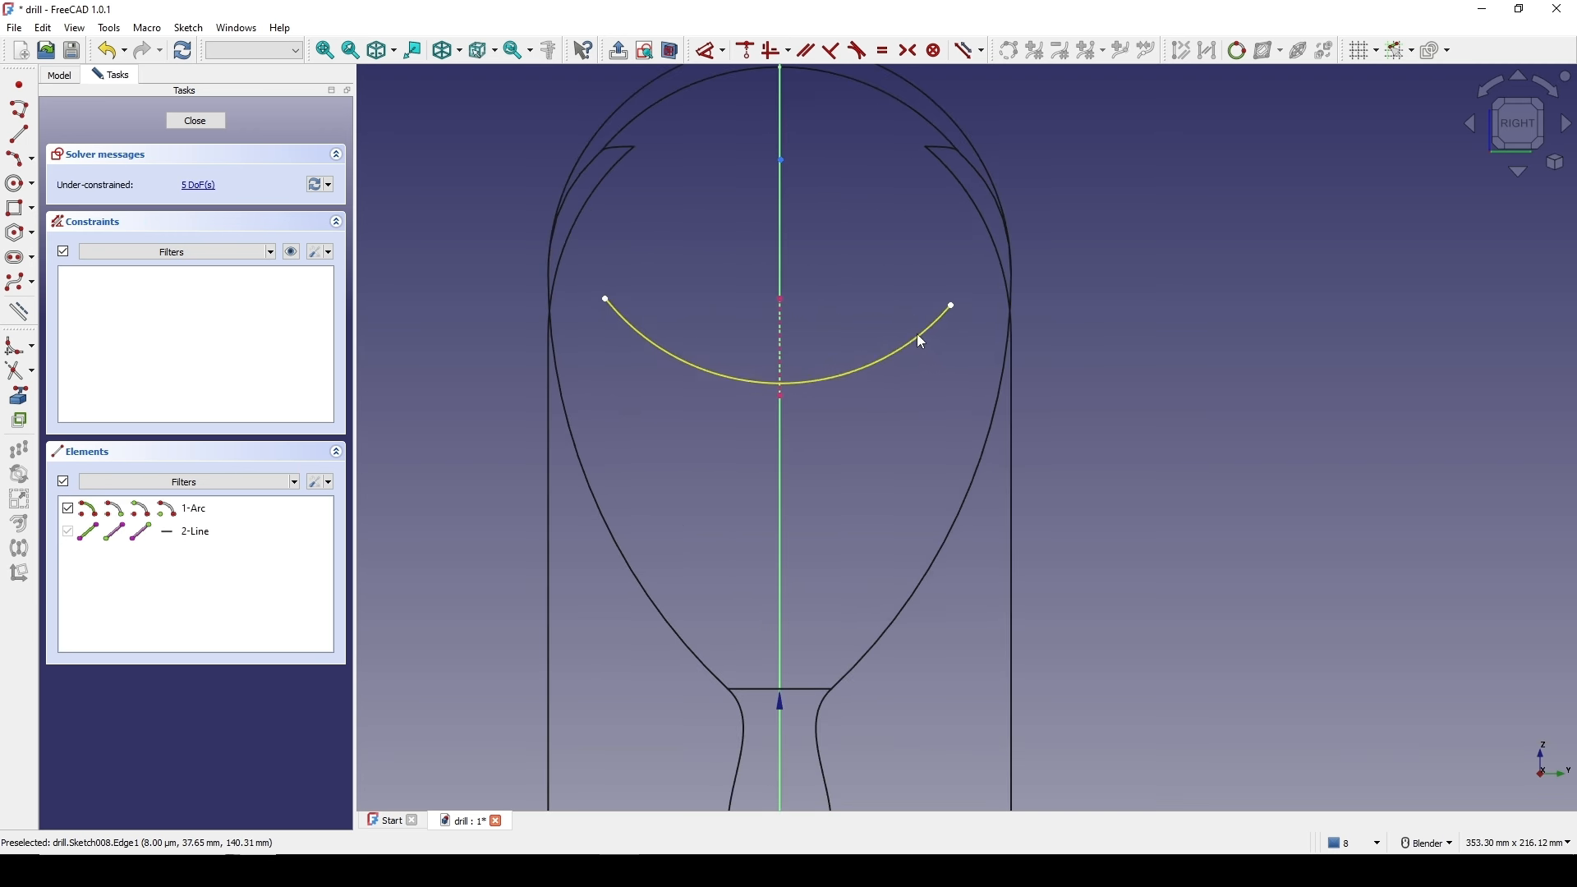
- Constrain the arc to pass through the lower endpoint of the projected line
click(782, 419)
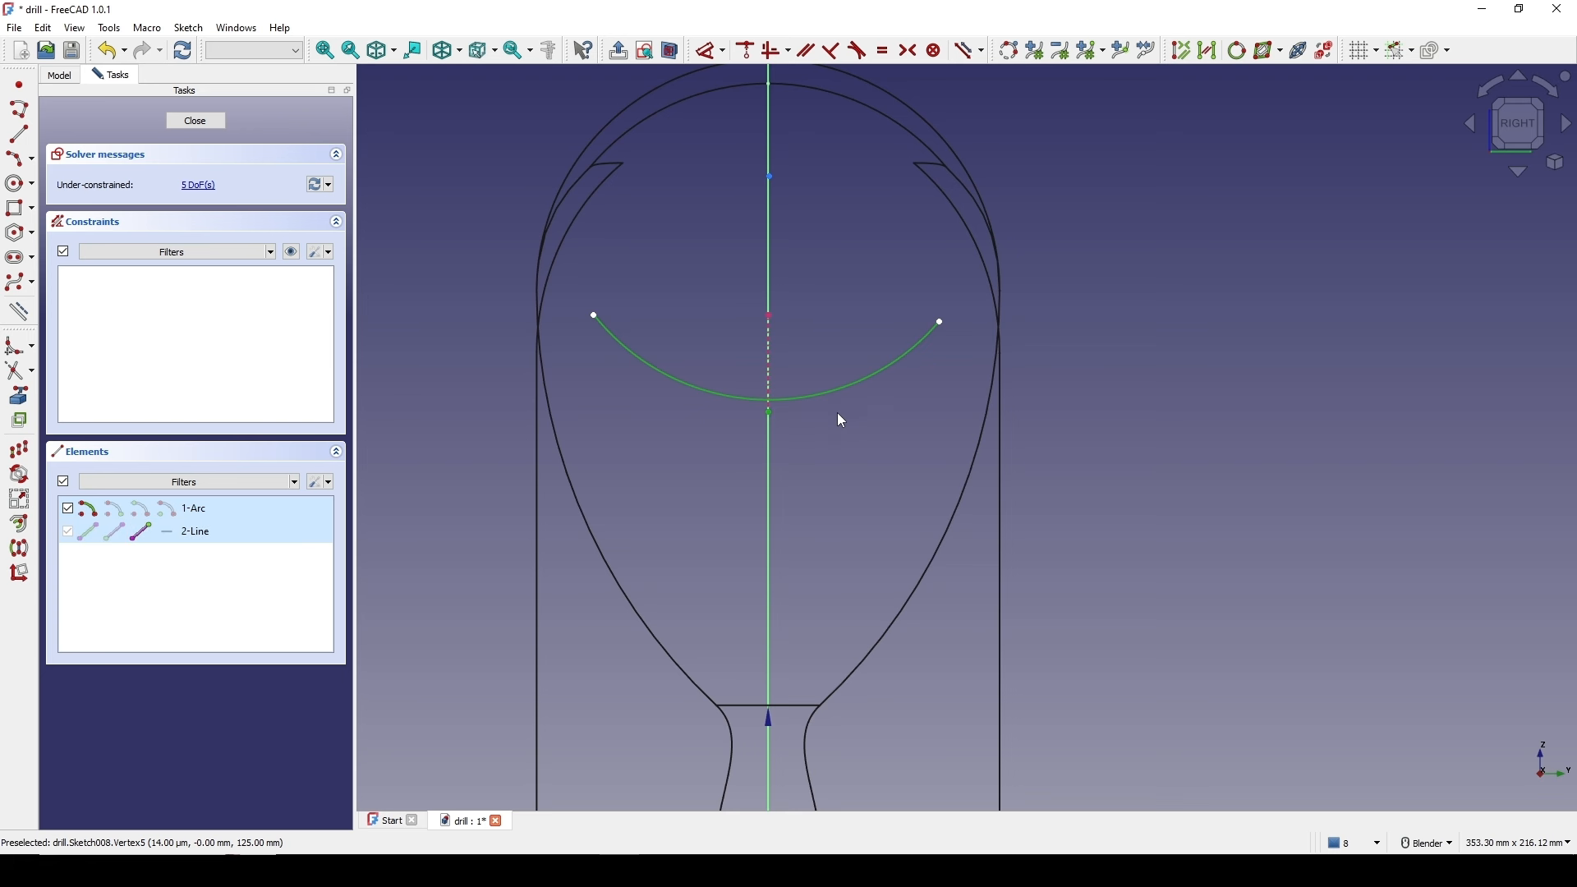
key(c)
scroll(880, 413, down, 2)
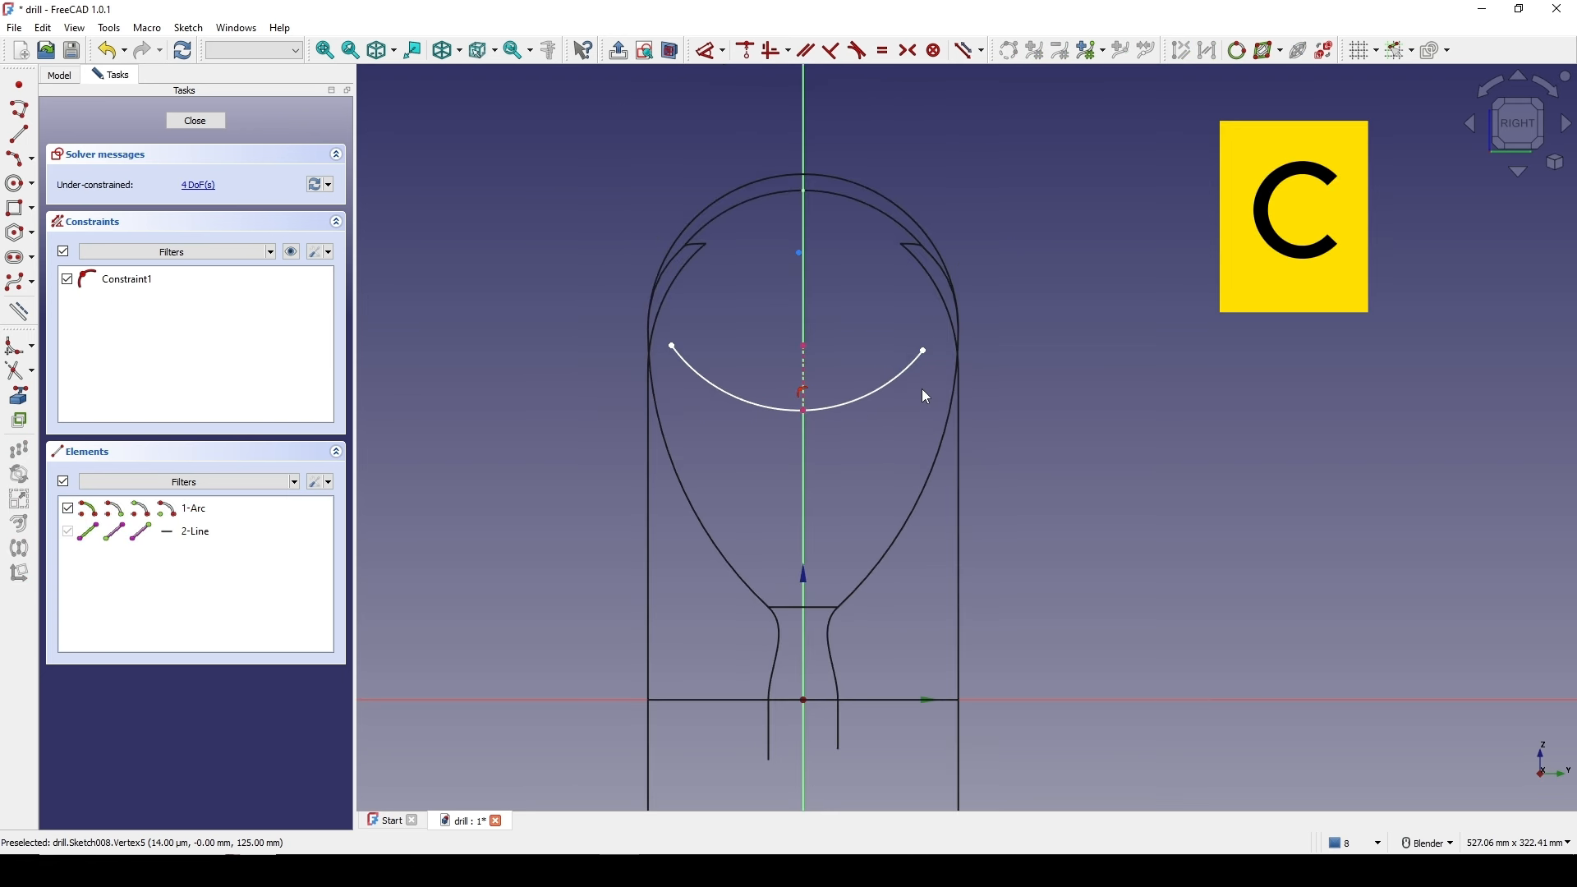
scroll(920, 389, up, 1)
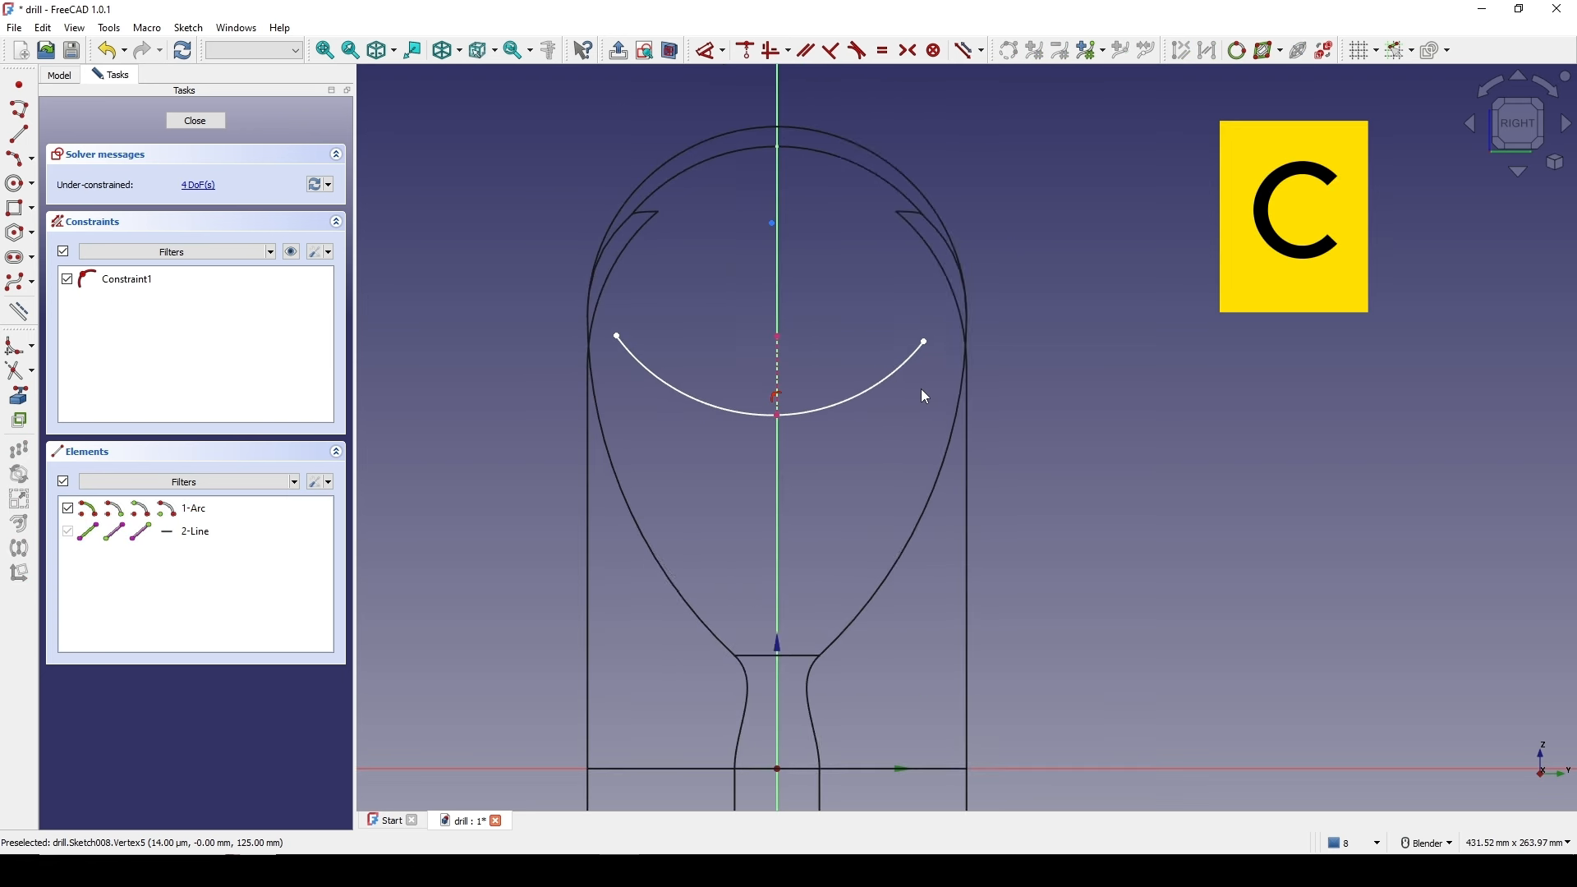
- Constrain both arc endpoints to lie horizontally level with the upper endpoint of the projected line
click(618, 337)
click(926, 343)
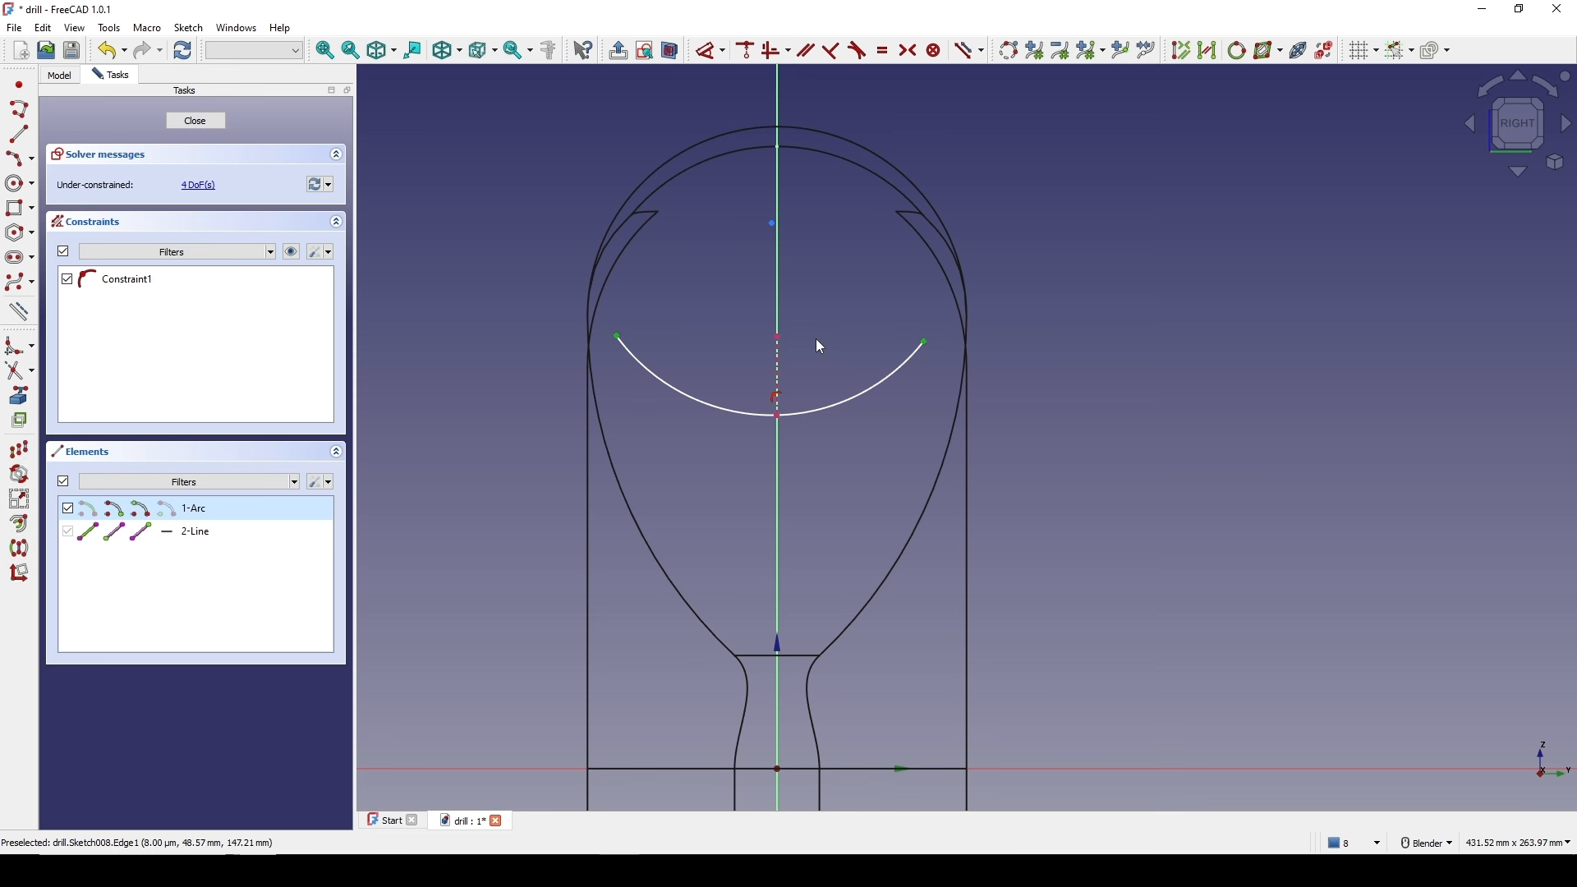
click(780, 336)
key(h)
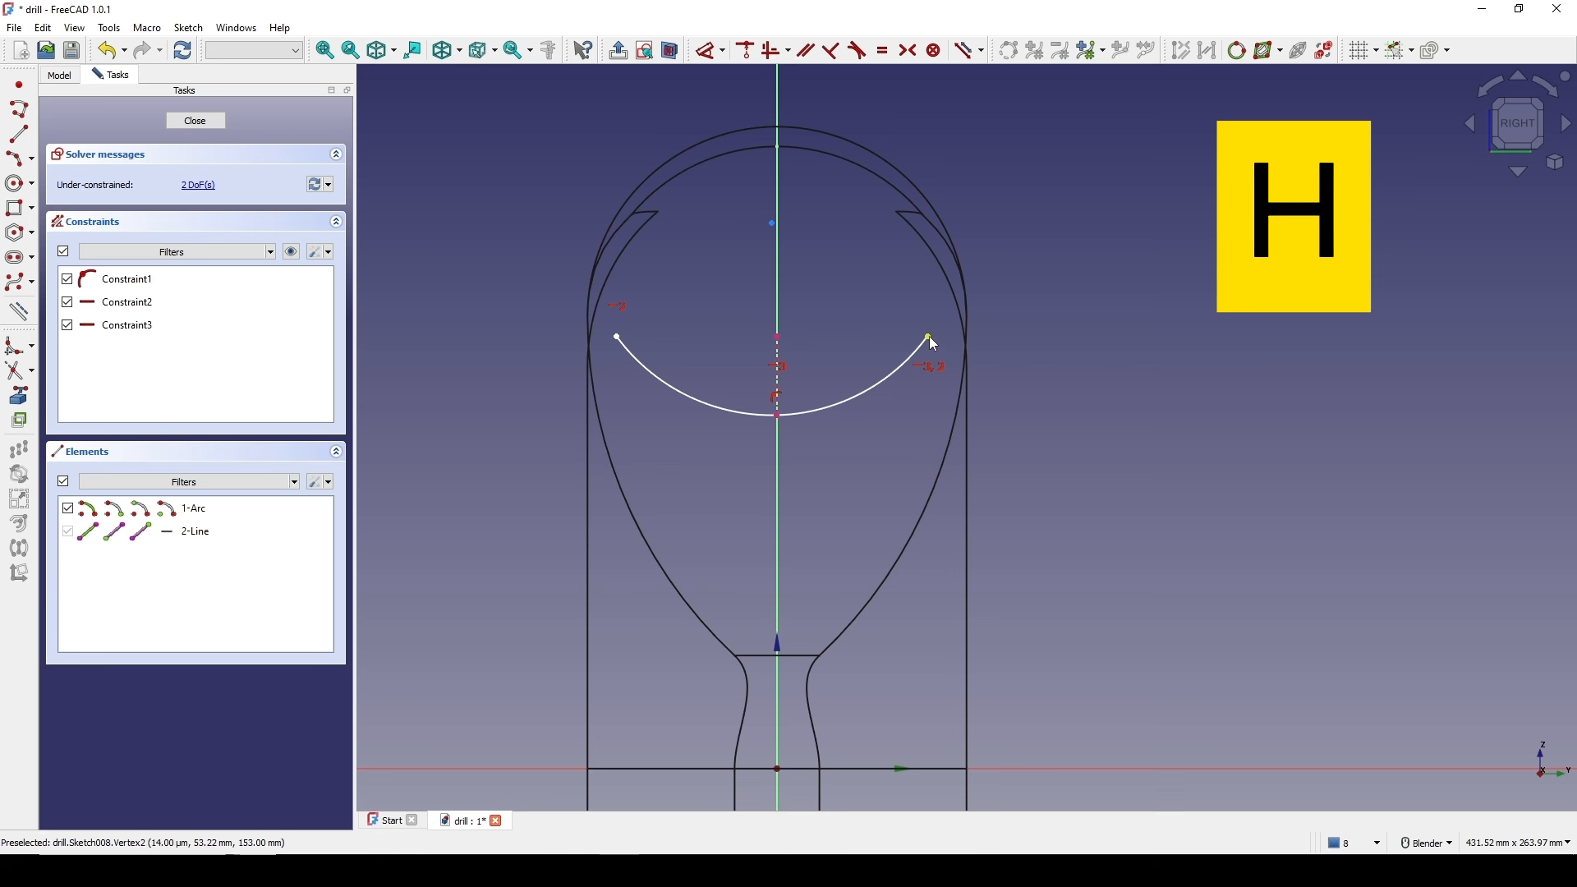
drag(933, 335, 957, 345)
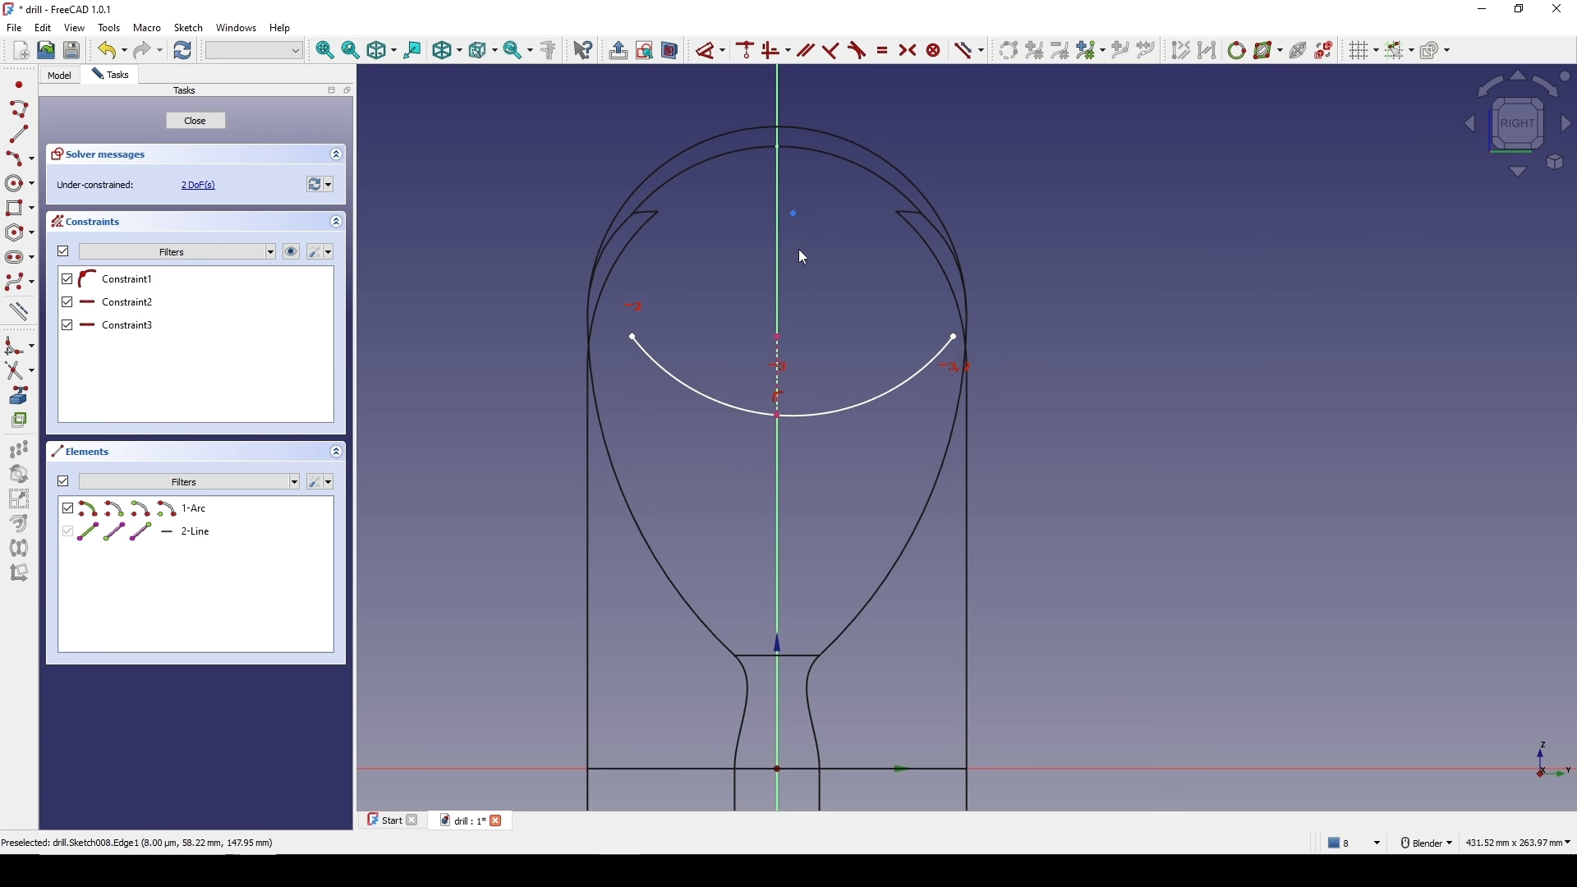
- Constrain the arc's centre to the vertical axis, stretch its ends out near the body's side edges, and close the sketch
click(795, 214)
click(777, 246)
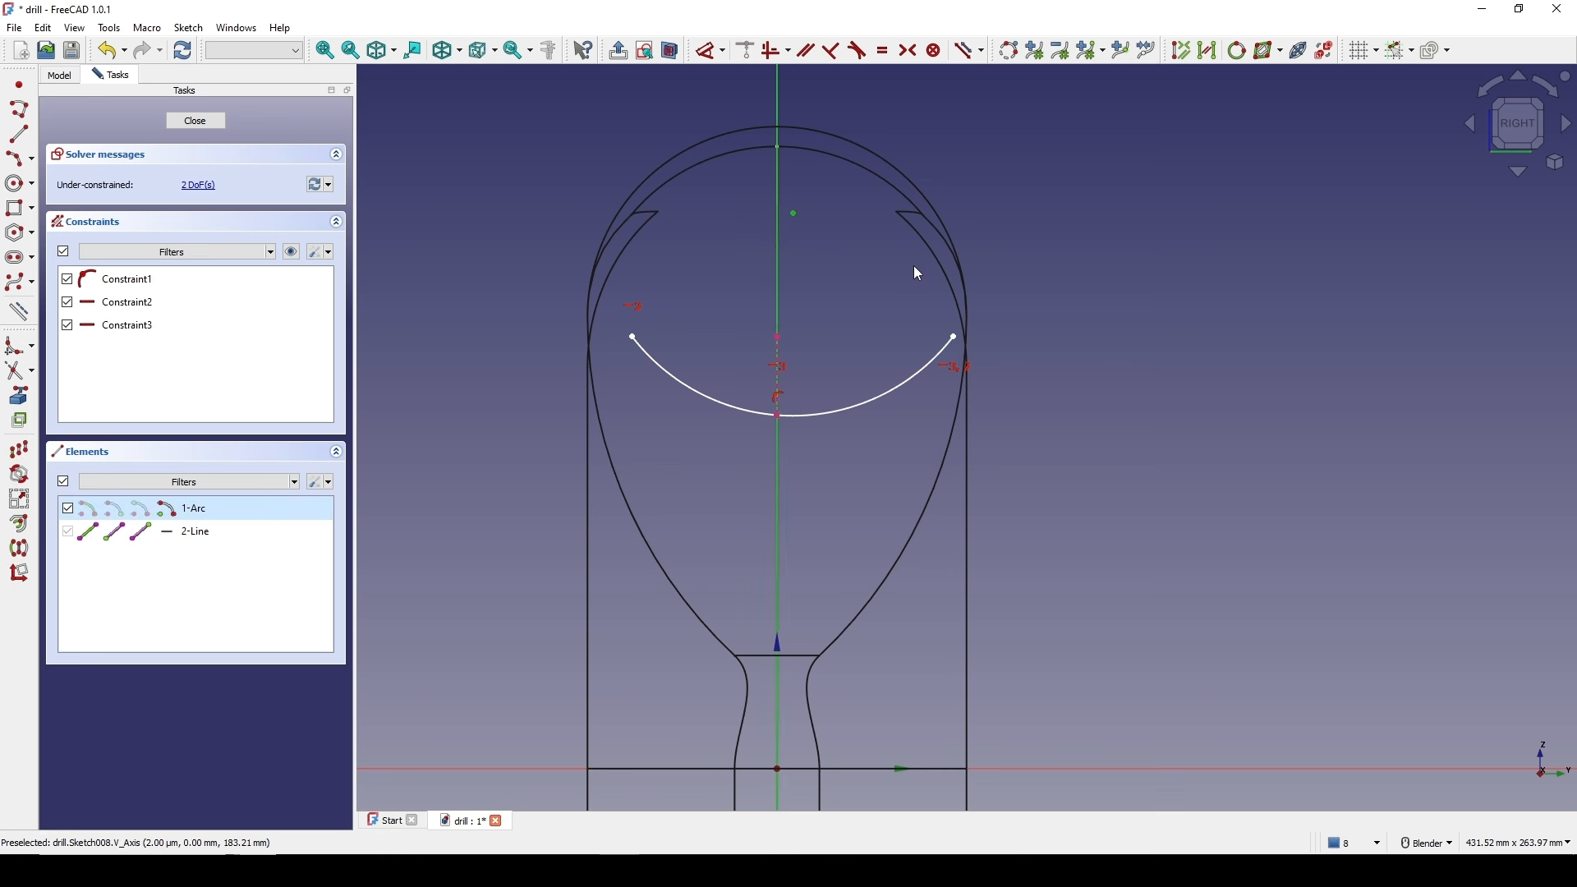
key(c)
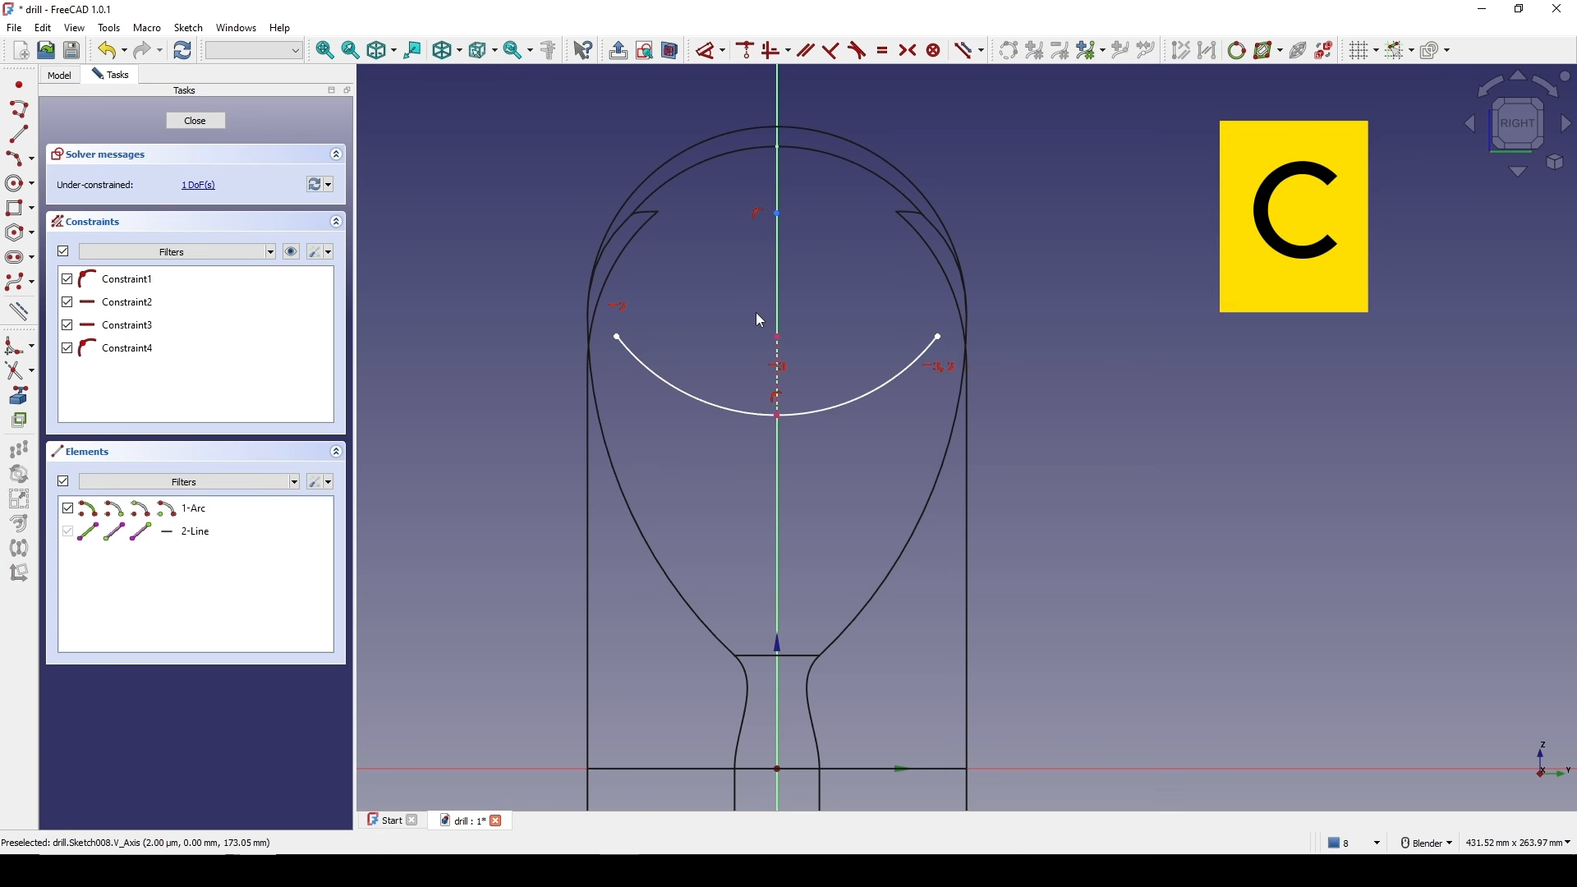
drag(945, 337, 968, 347)
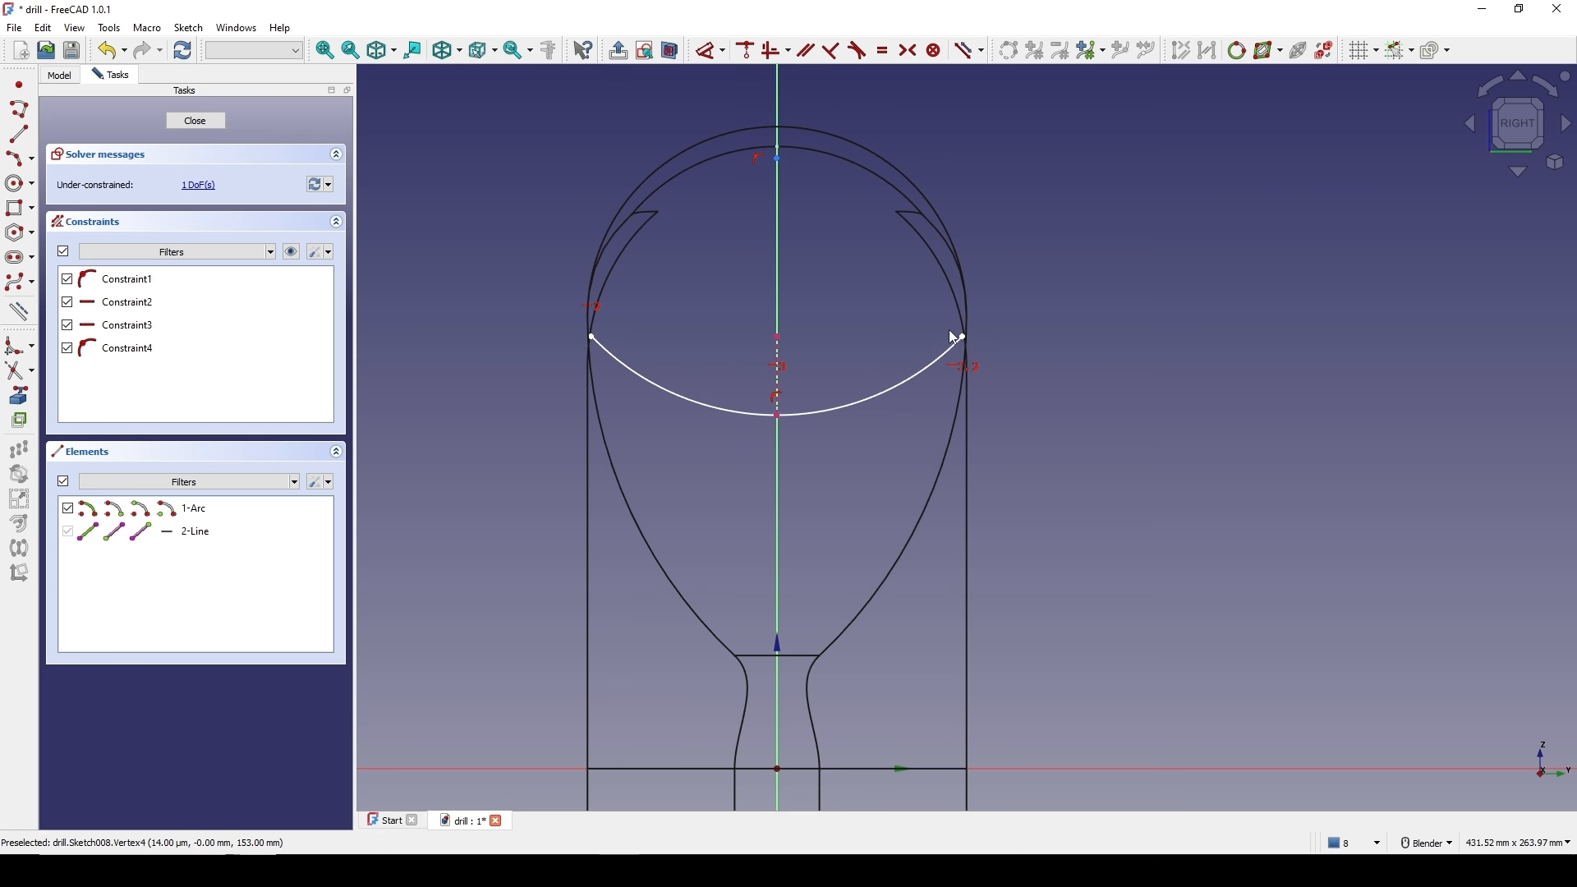
scroll(909, 343, down, 3)
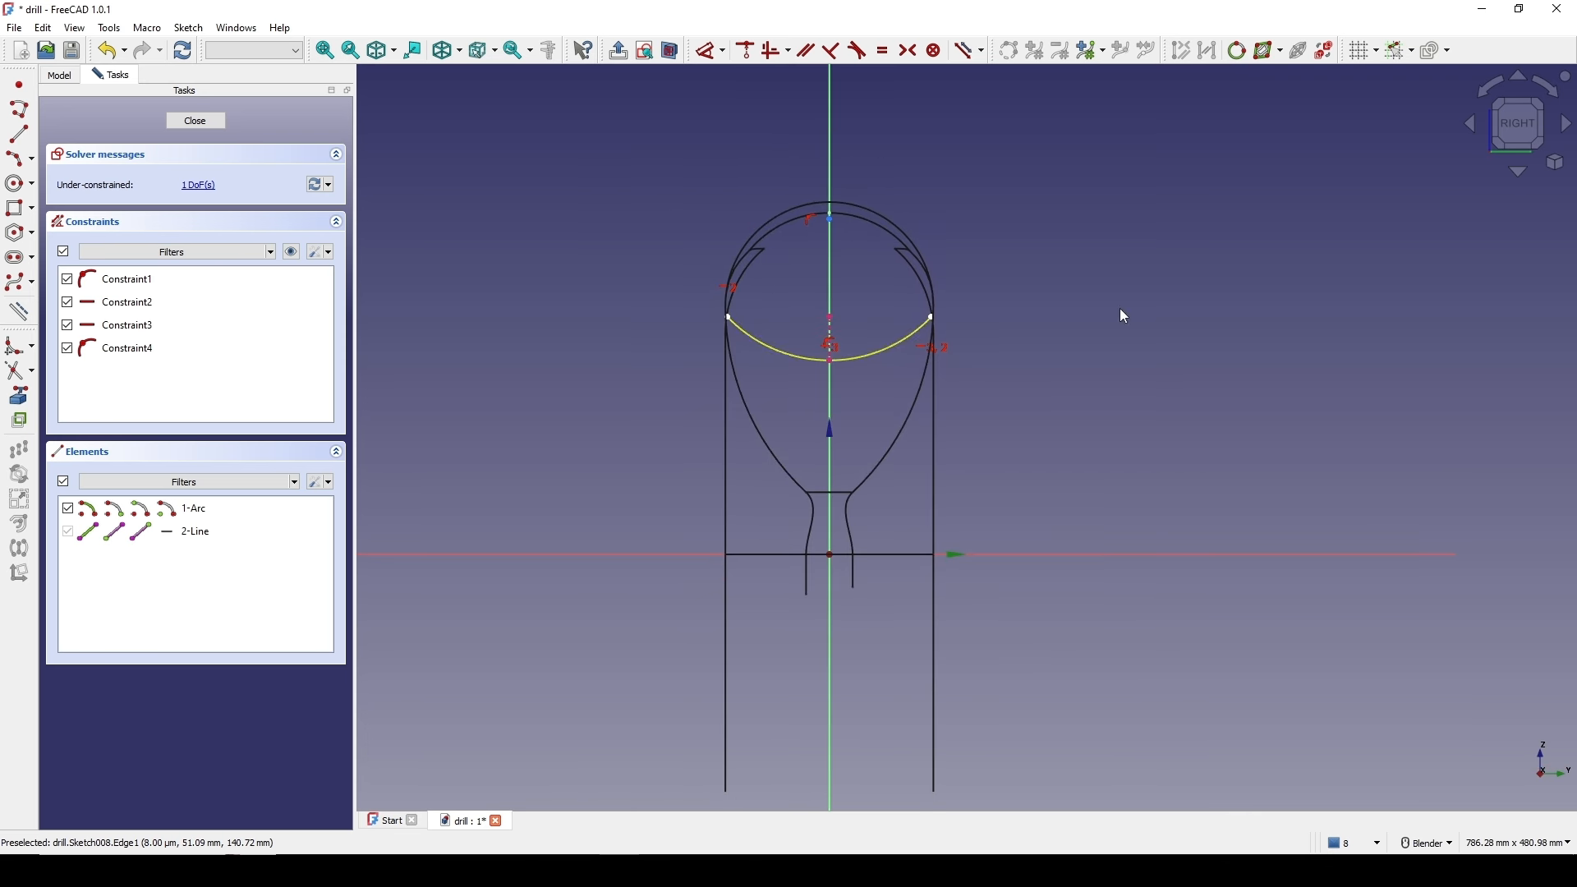
scroll(933, 319, up, 1)
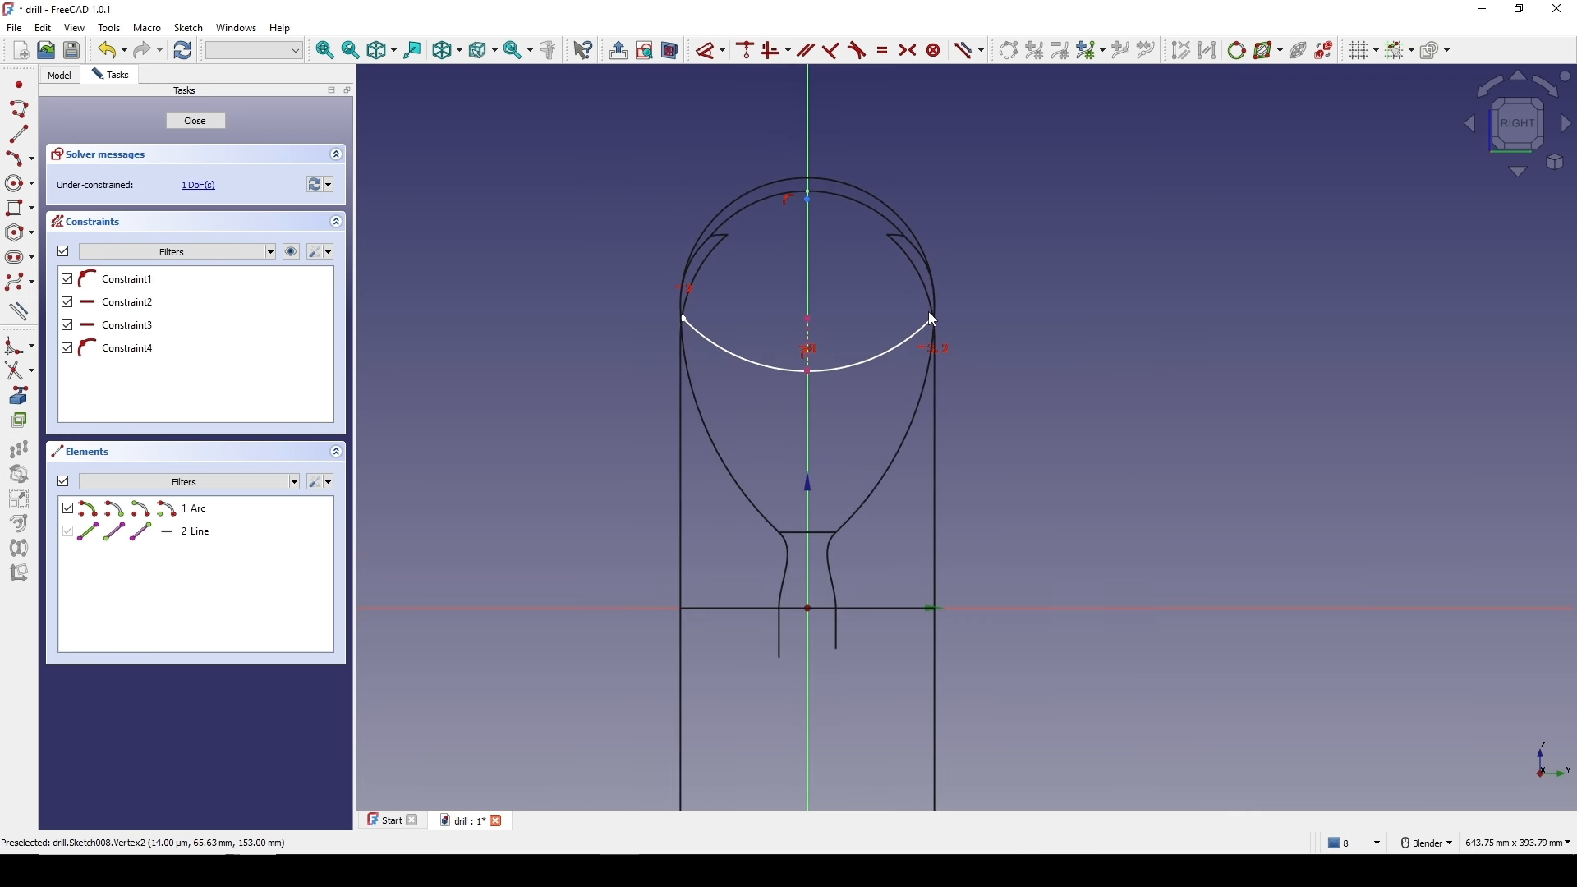
click(195, 122)
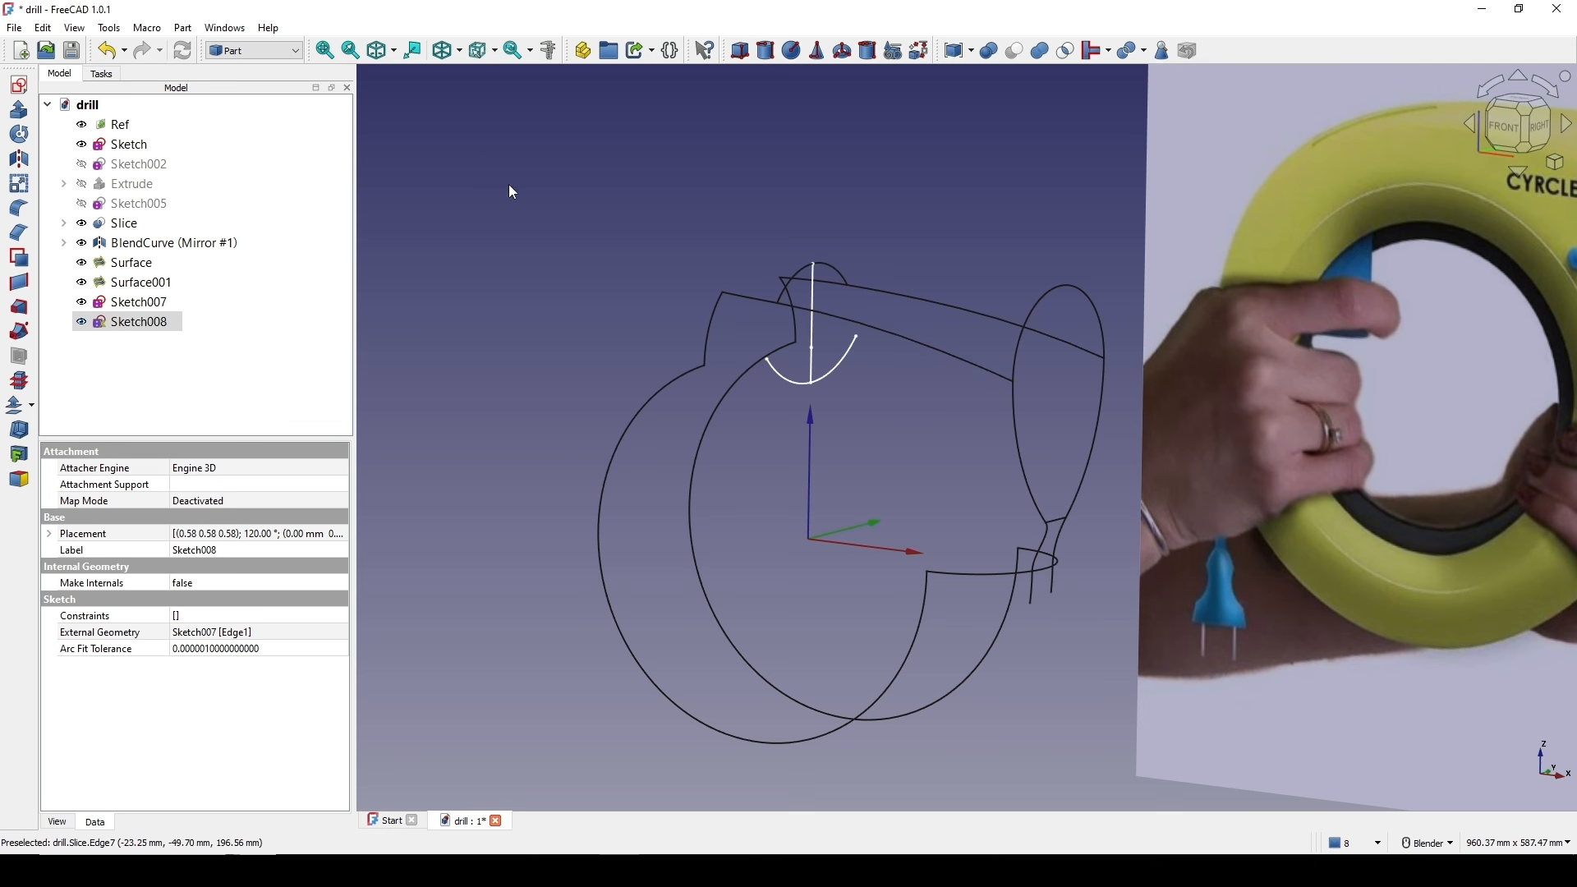
- Switch the model display from wireframe to Flat lines and clear the selection
click(447, 50)
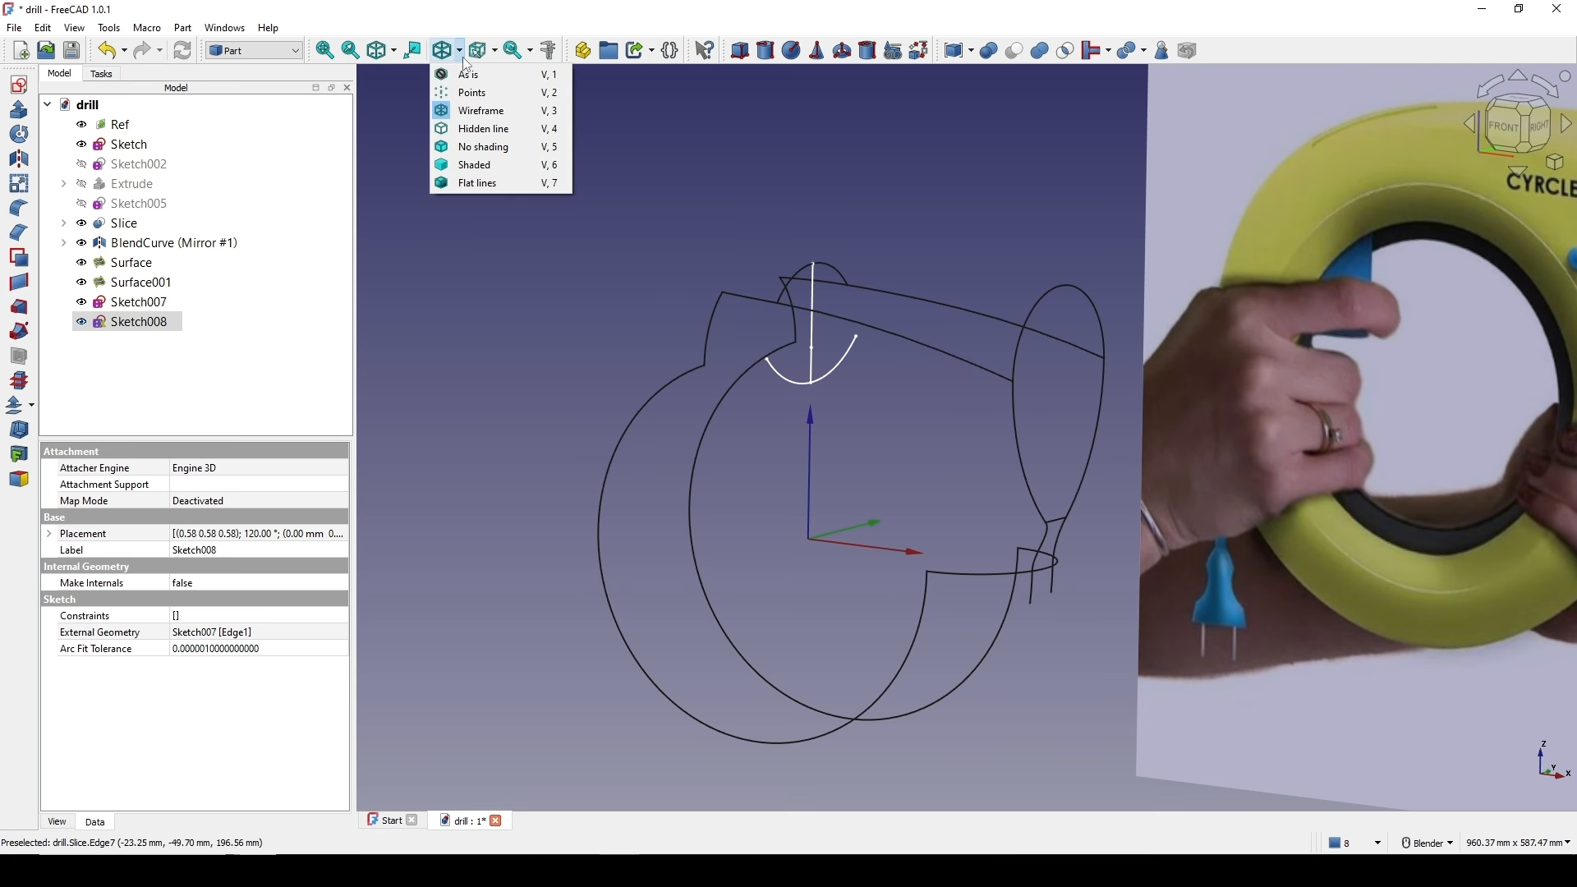
click(466, 185)
click(448, 50)
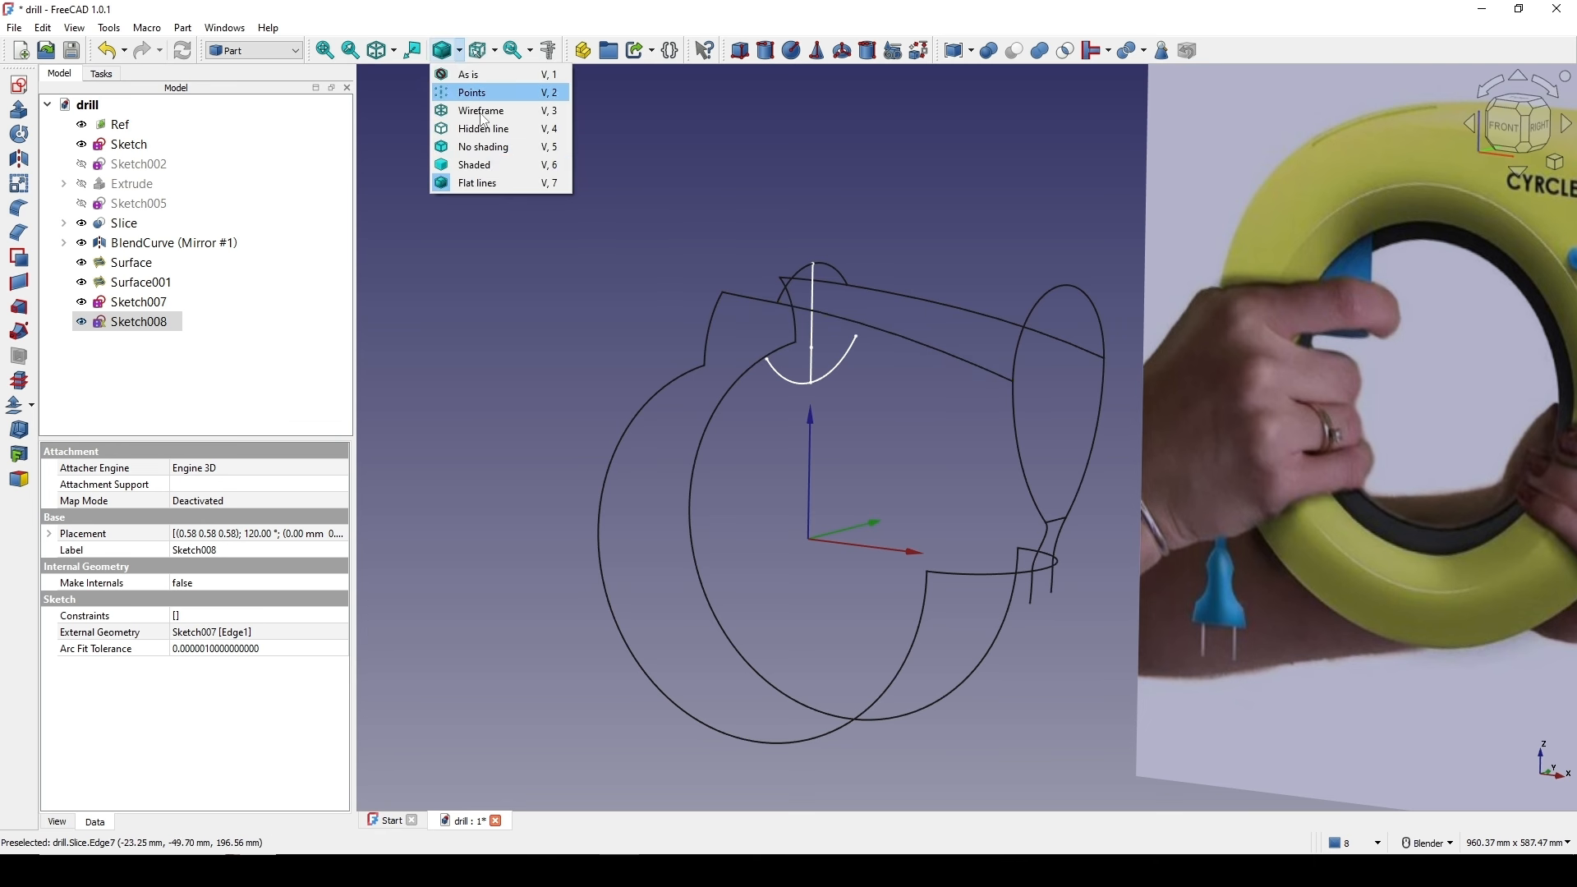
click(487, 164)
click(448, 50)
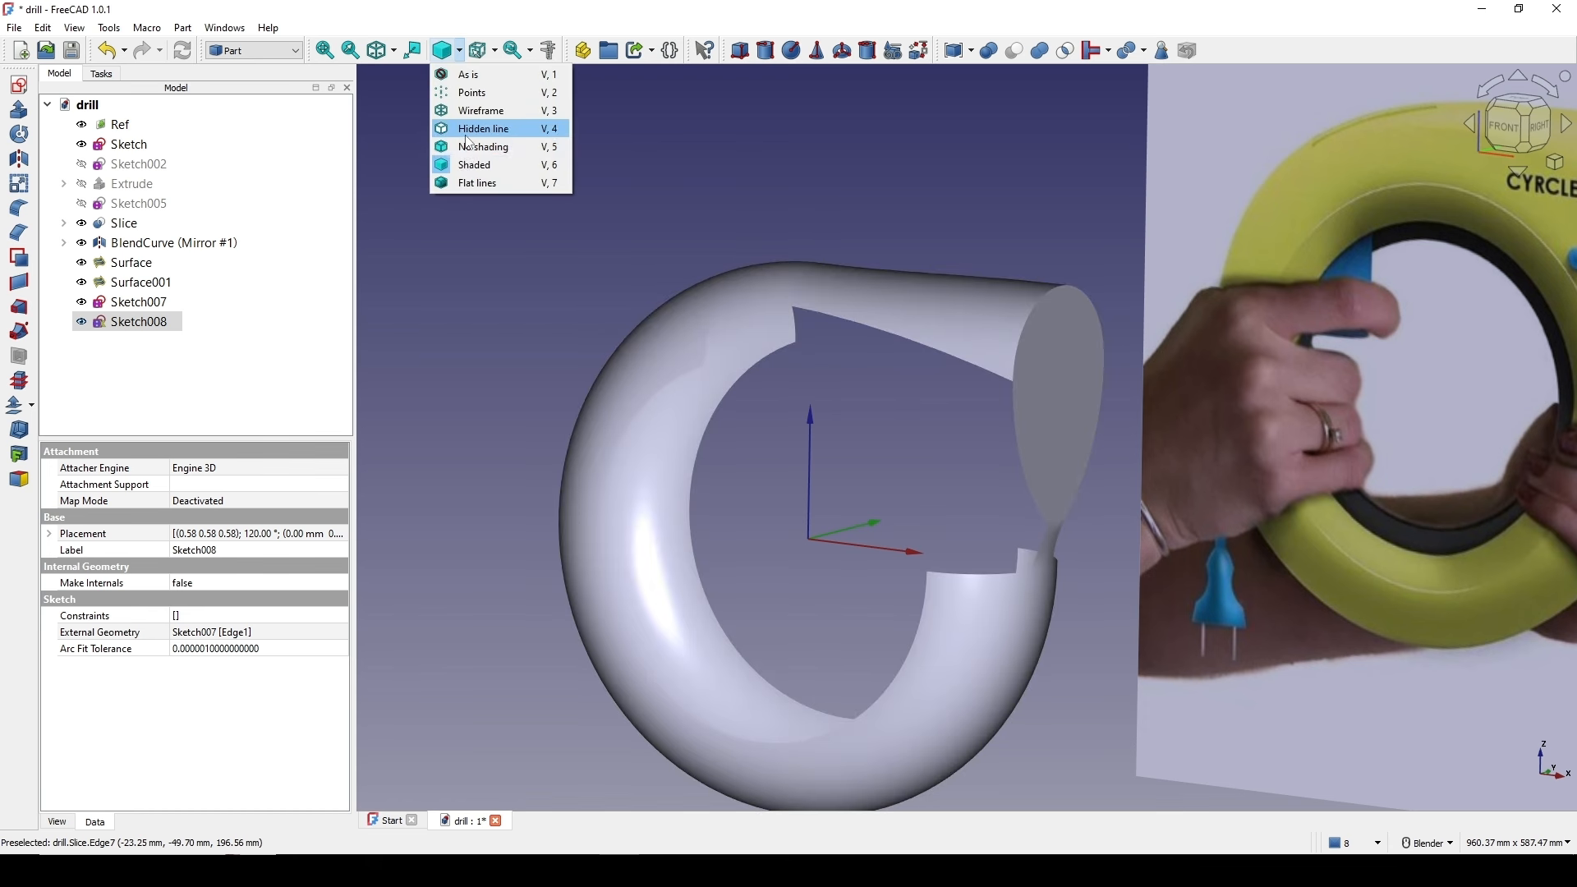
click(466, 182)
shift+middle_drag(840, 356, 842, 378)
click(891, 440)
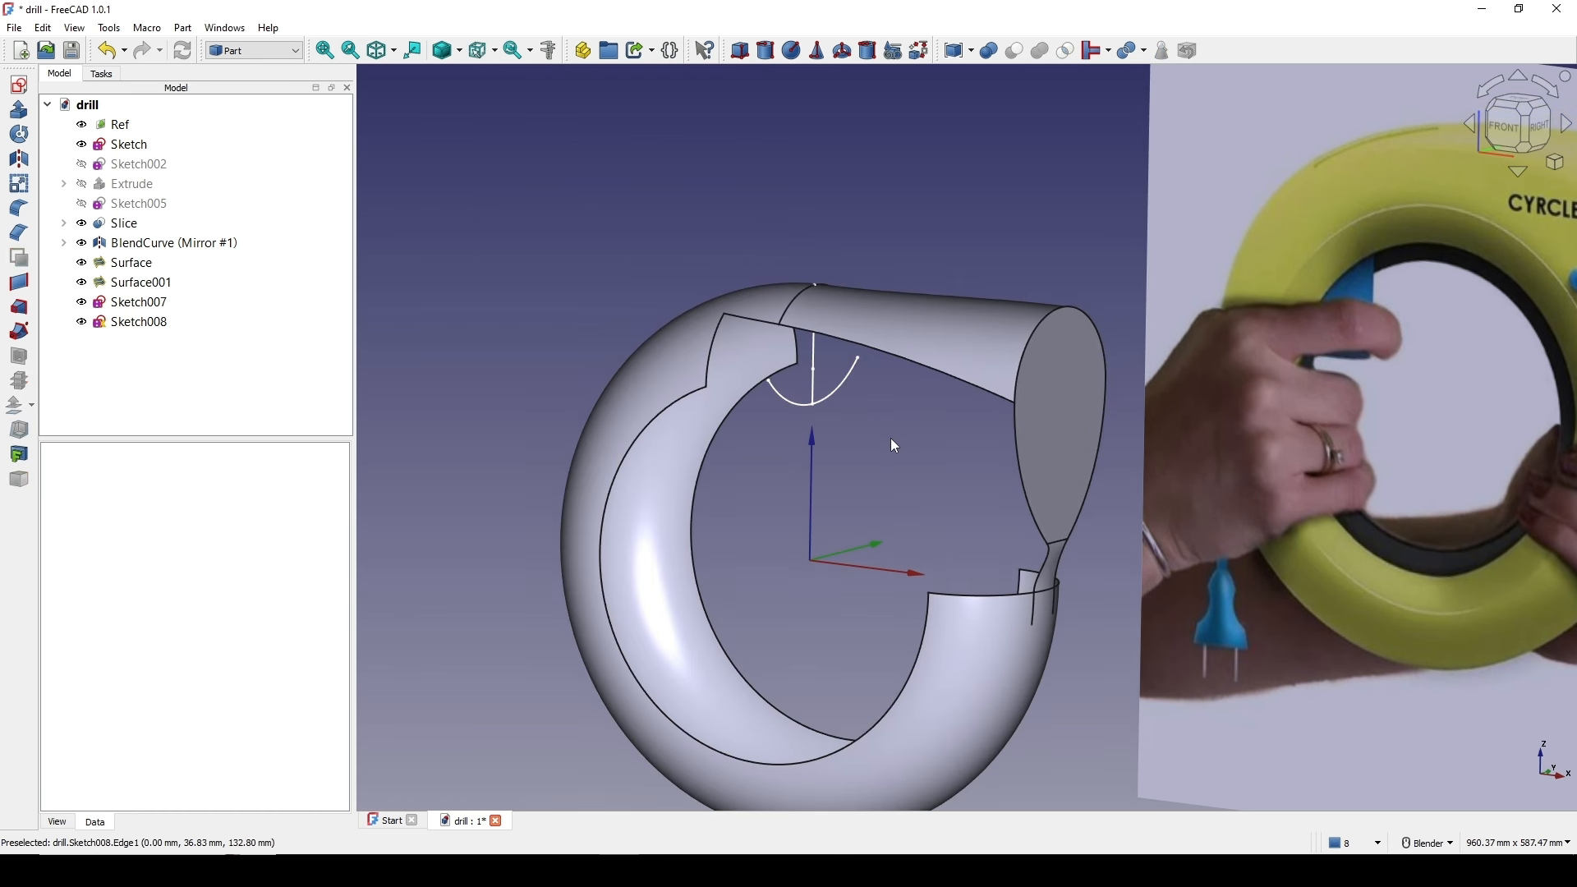
- Open Sketch001, the profile of the Revolve nested under Slice, Cut and Fusion, for editing
click(627, 453)
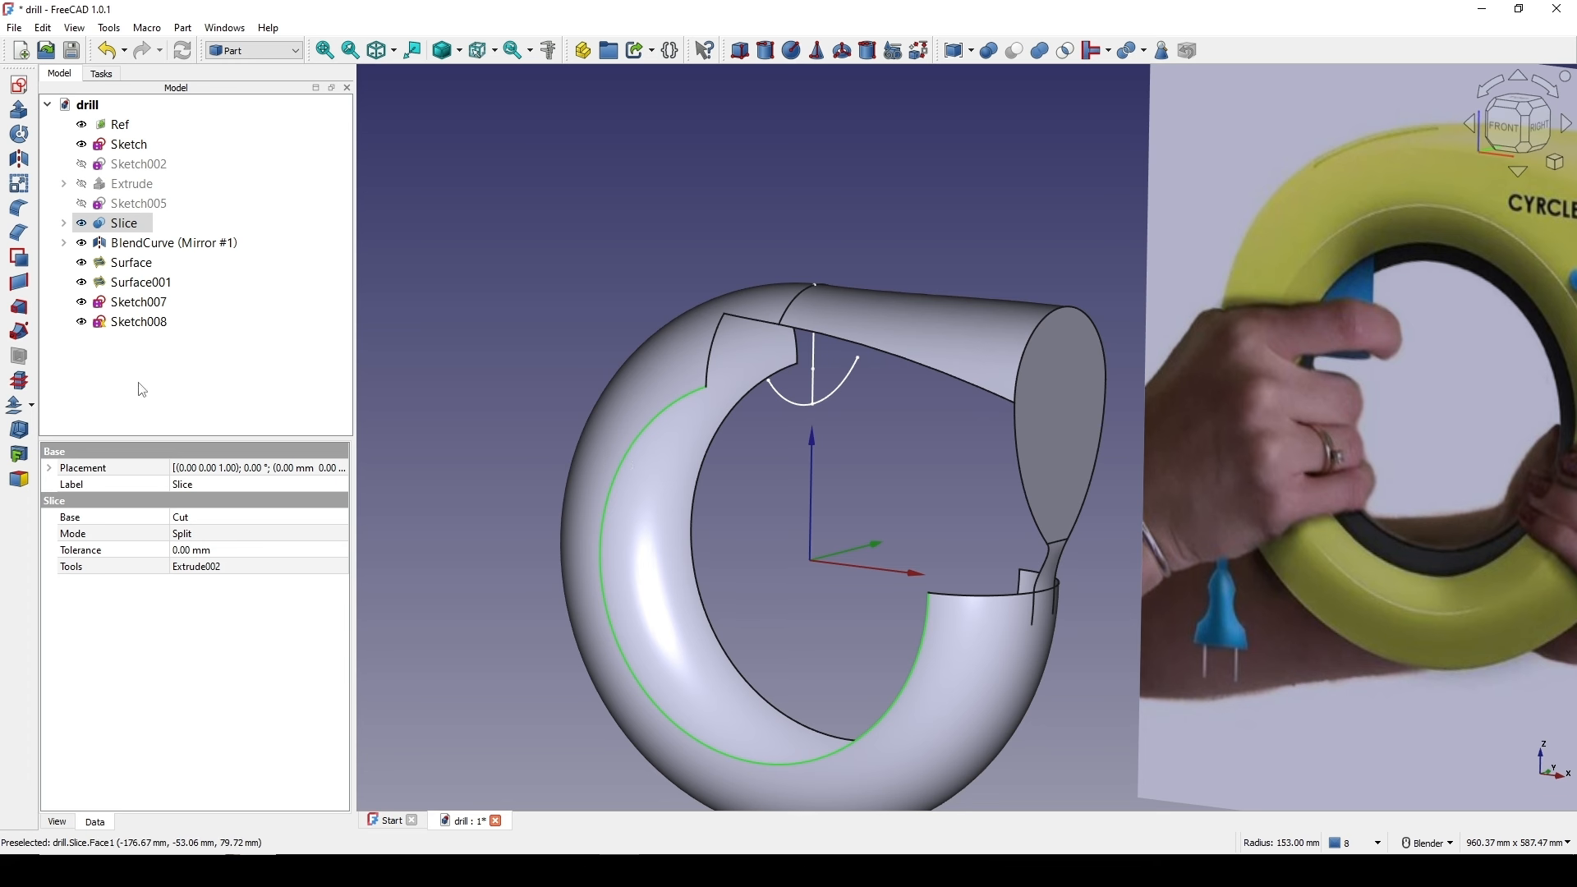
click(66, 225)
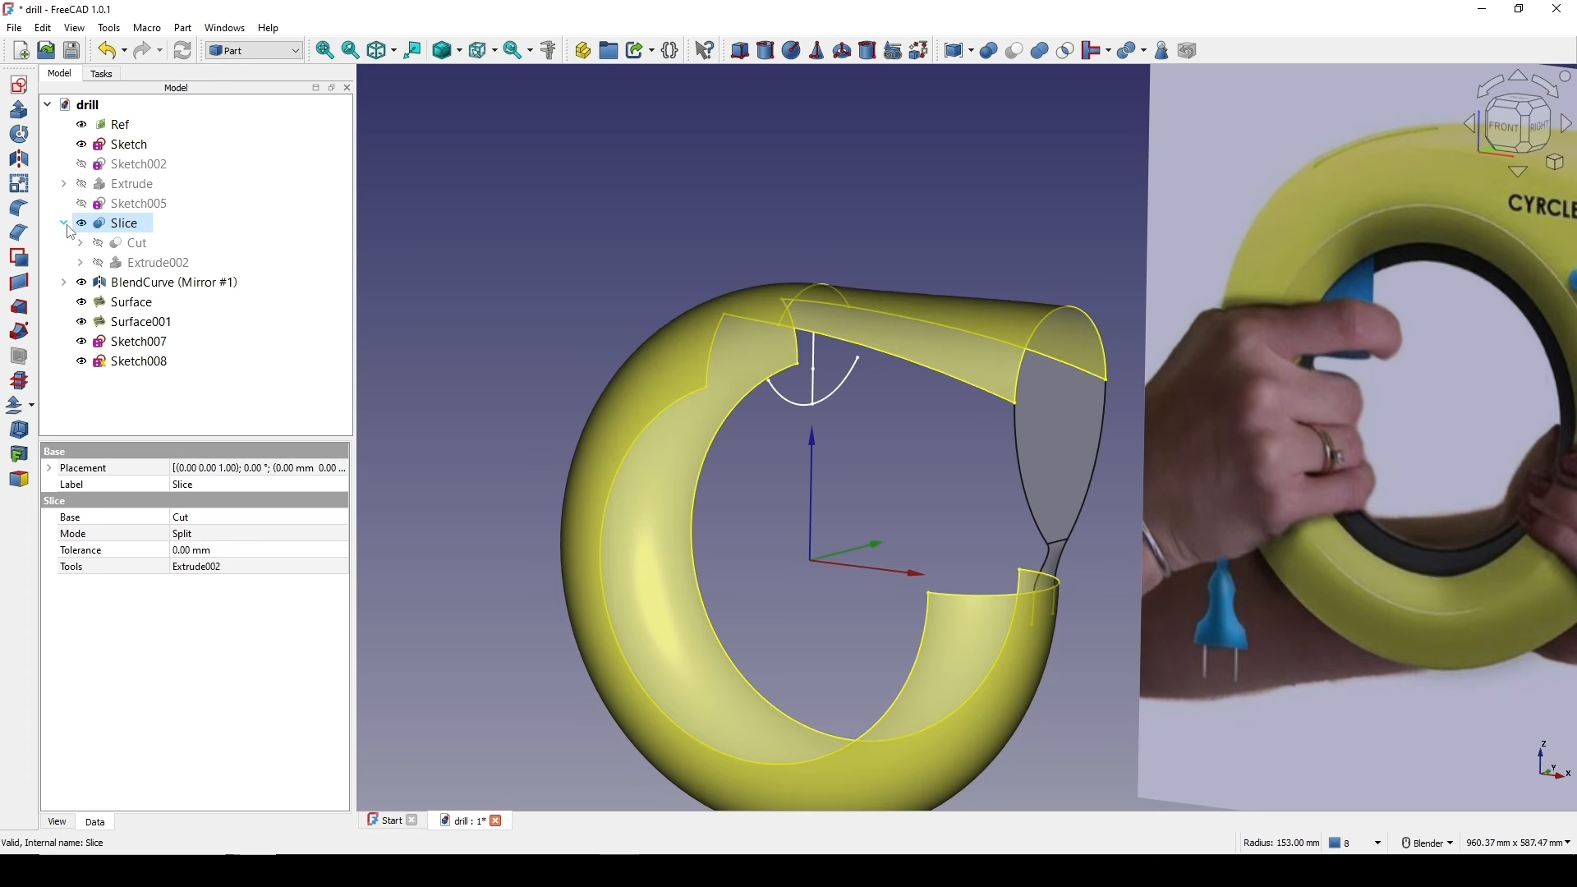
click(81, 244)
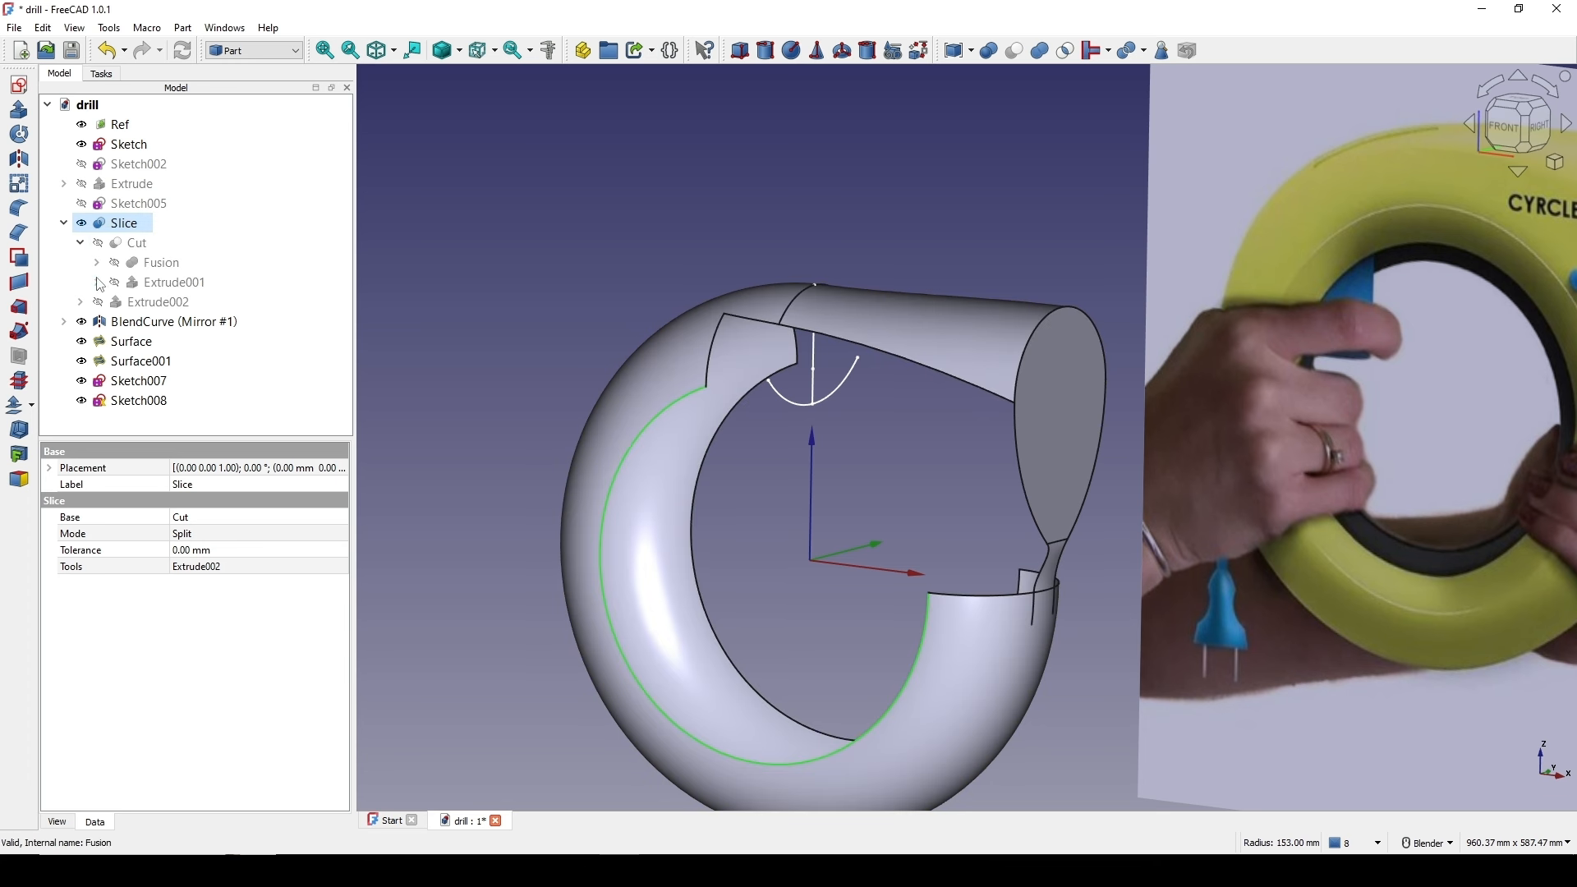
click(97, 263)
click(113, 283)
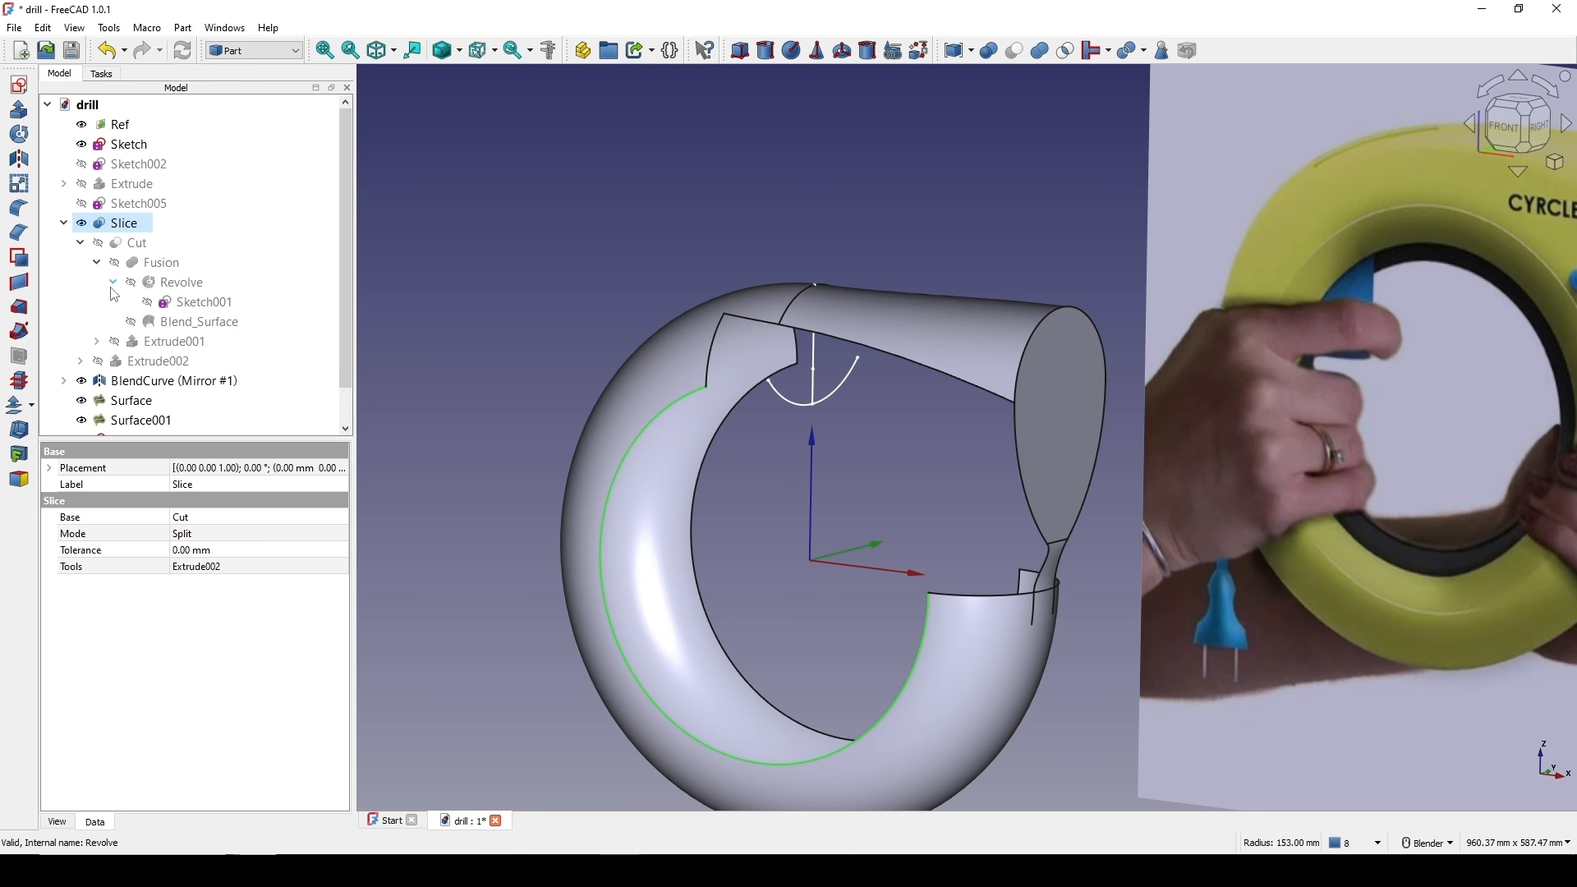
double_click(198, 305)
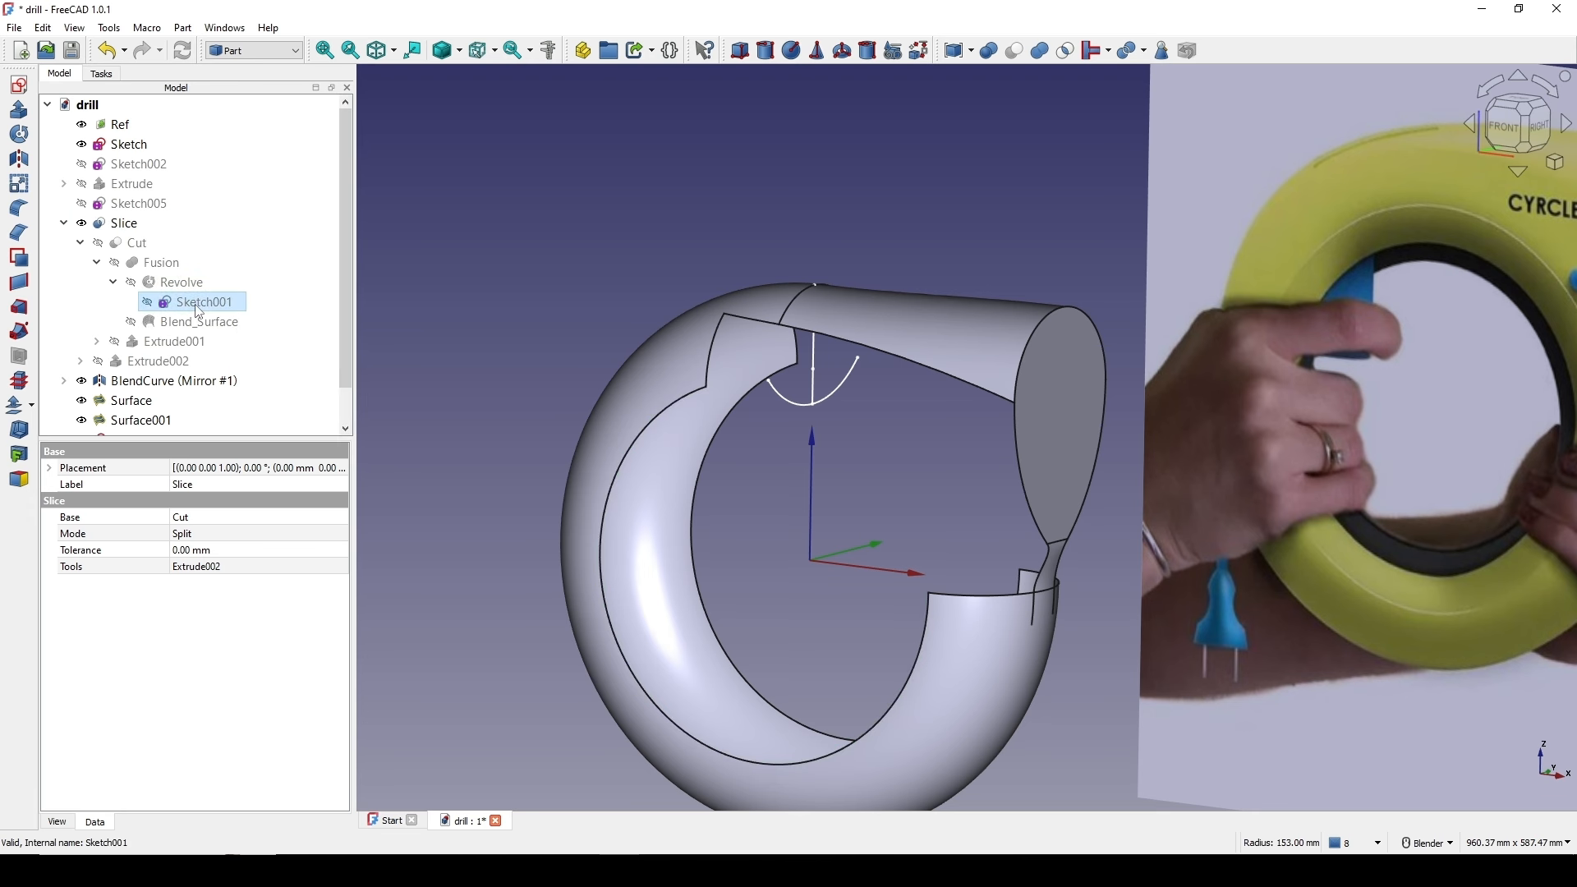
scroll(689, 349, up, 2)
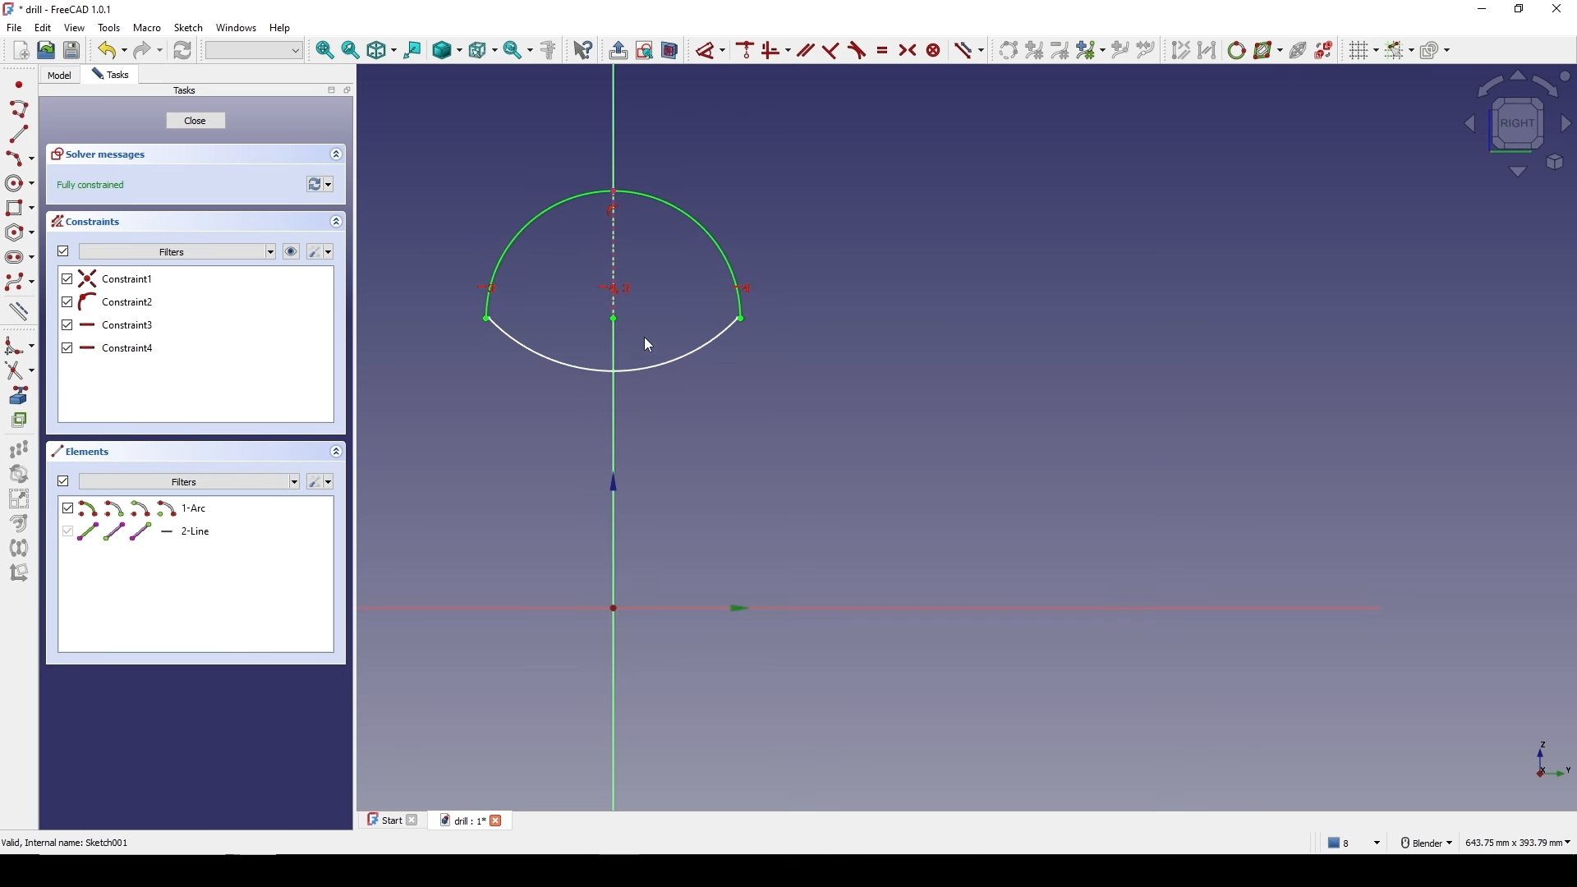
- Add a reference length dimension between the two endpoints of the Sketch001 arc and close the sketch
click(487, 319)
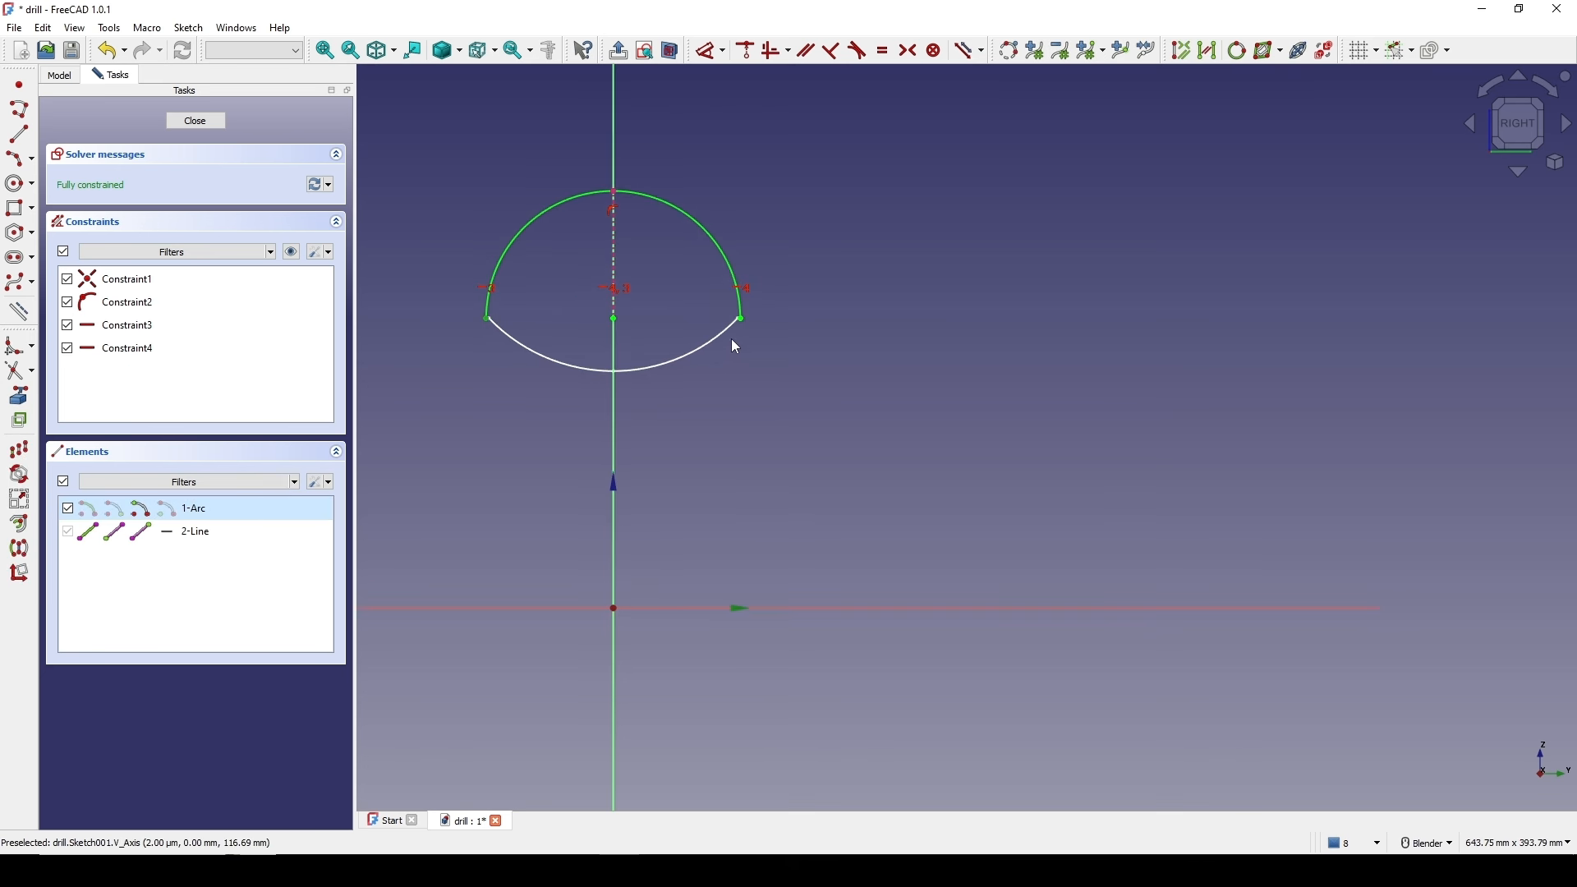
click(741, 320)
key(l)
click(841, 371)
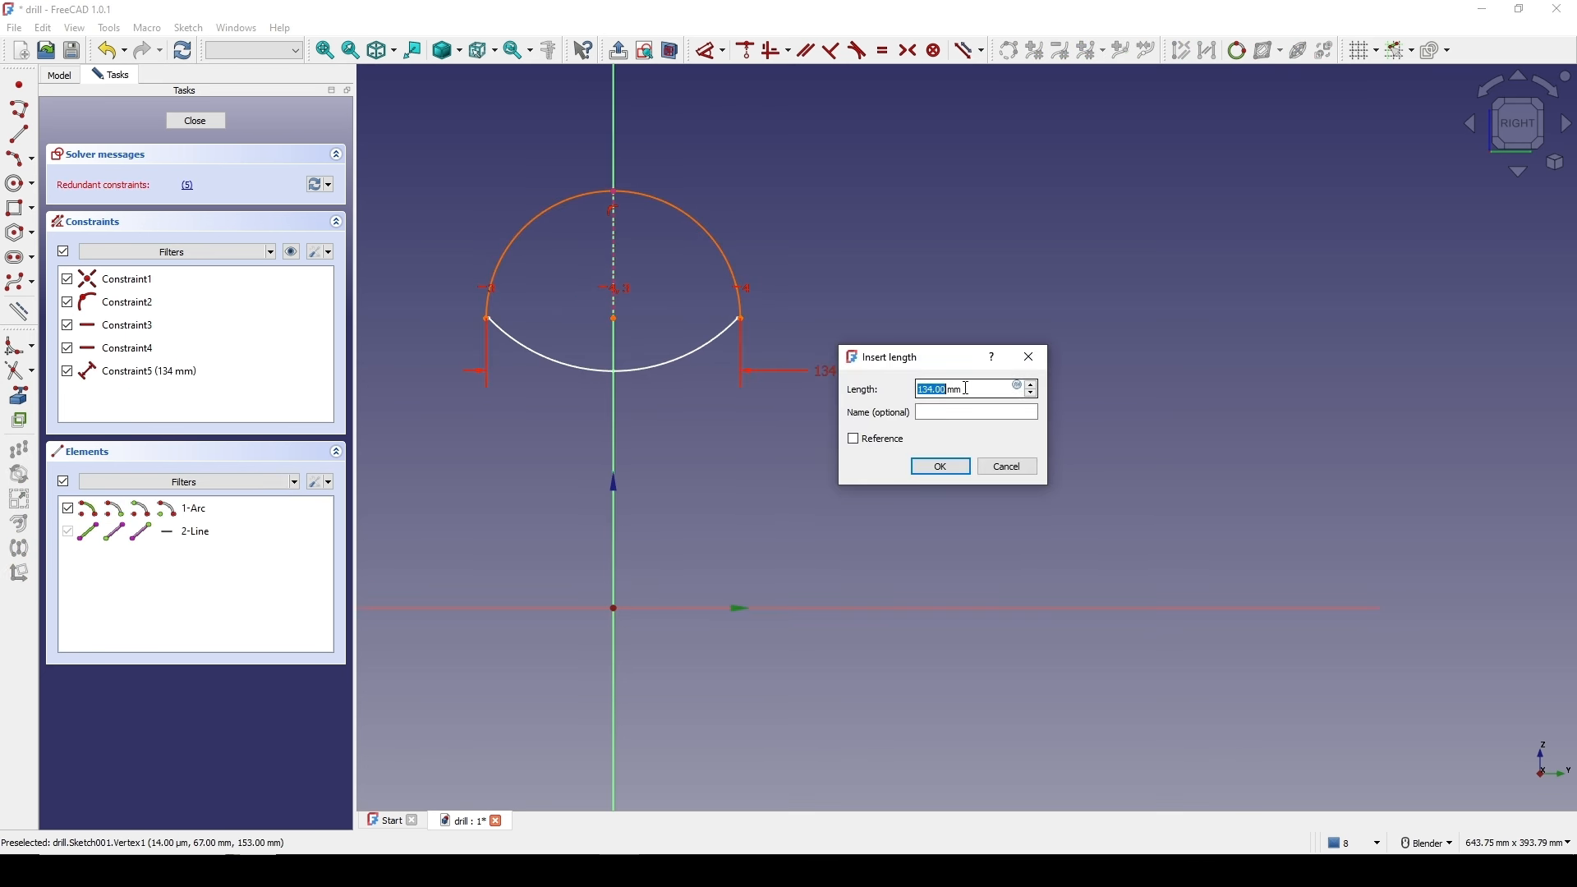
click(894, 448)
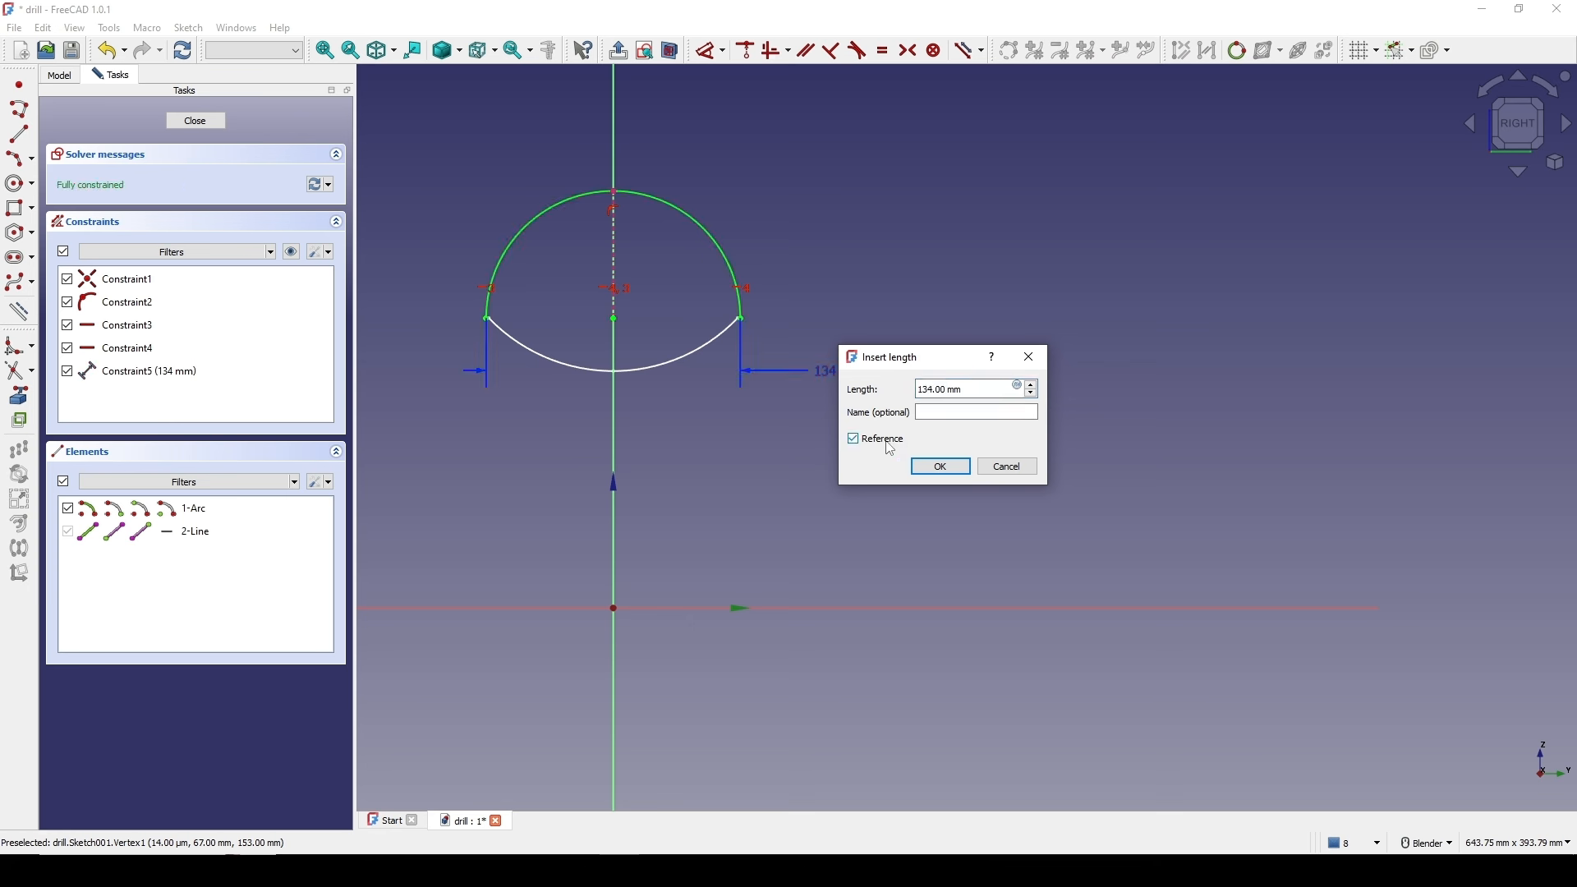
click(944, 467)
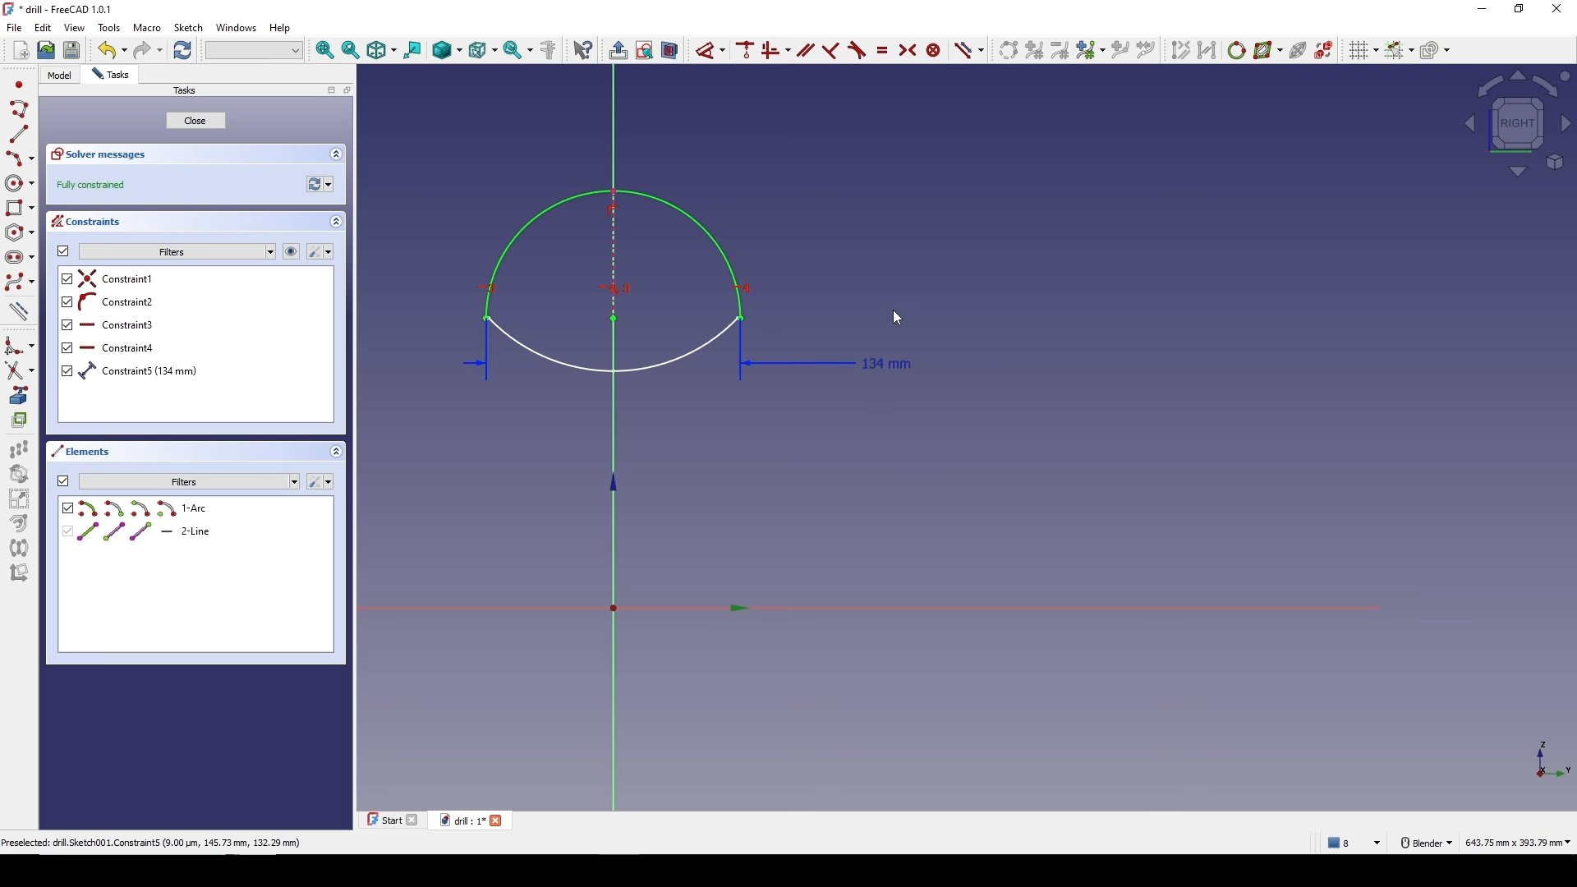
click(194, 122)
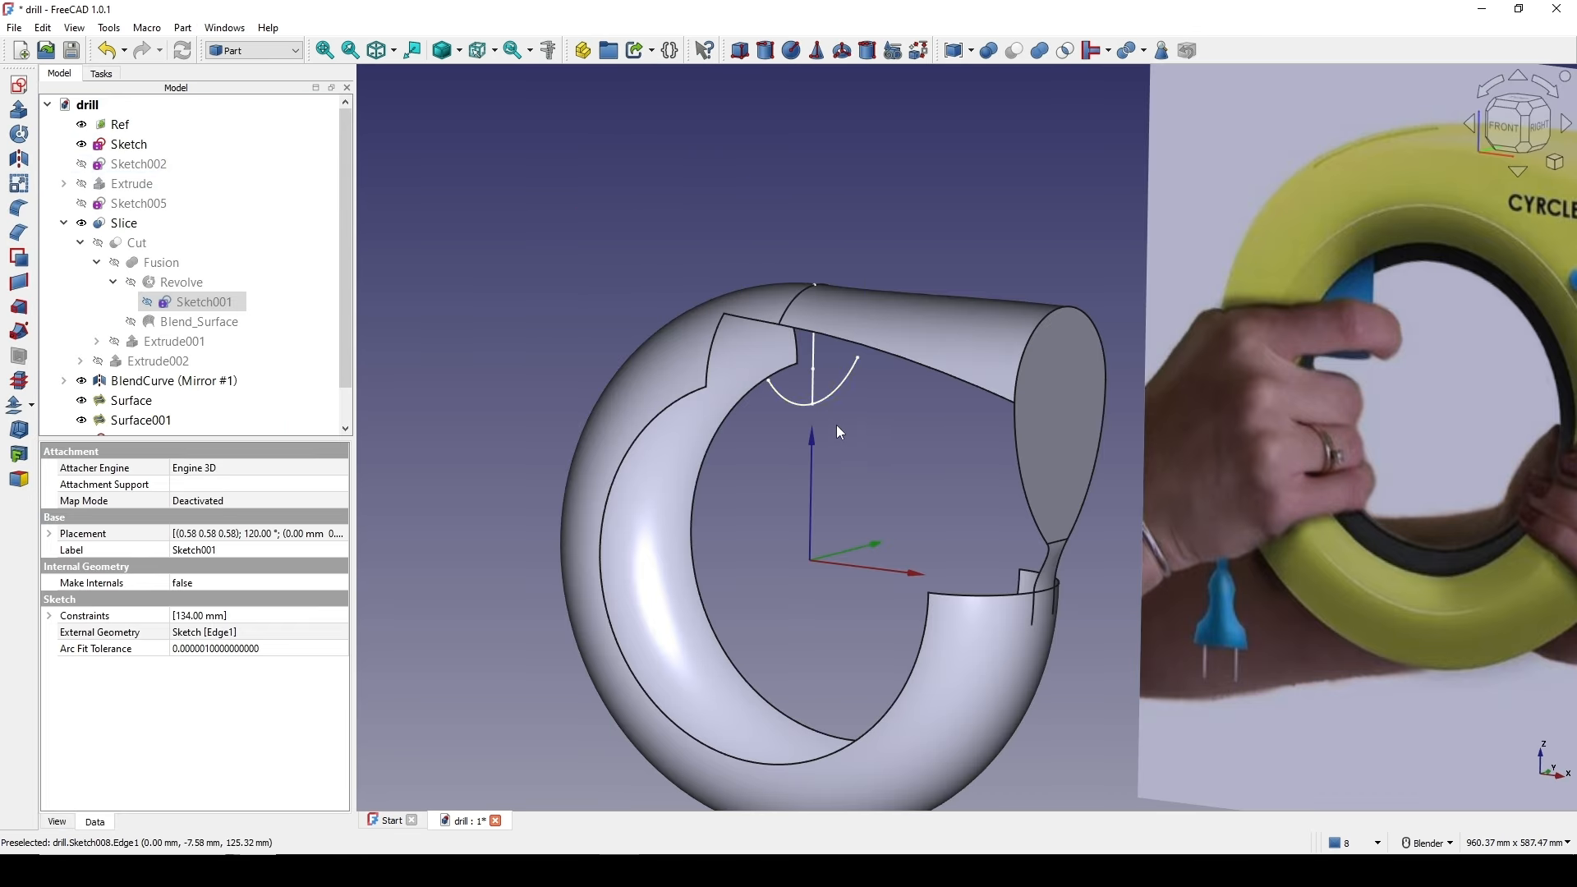
- Reopen Sketch008 for editing and turn on the section view so its arc is exposed
scroll(767, 356, up, 1)
click(767, 334)
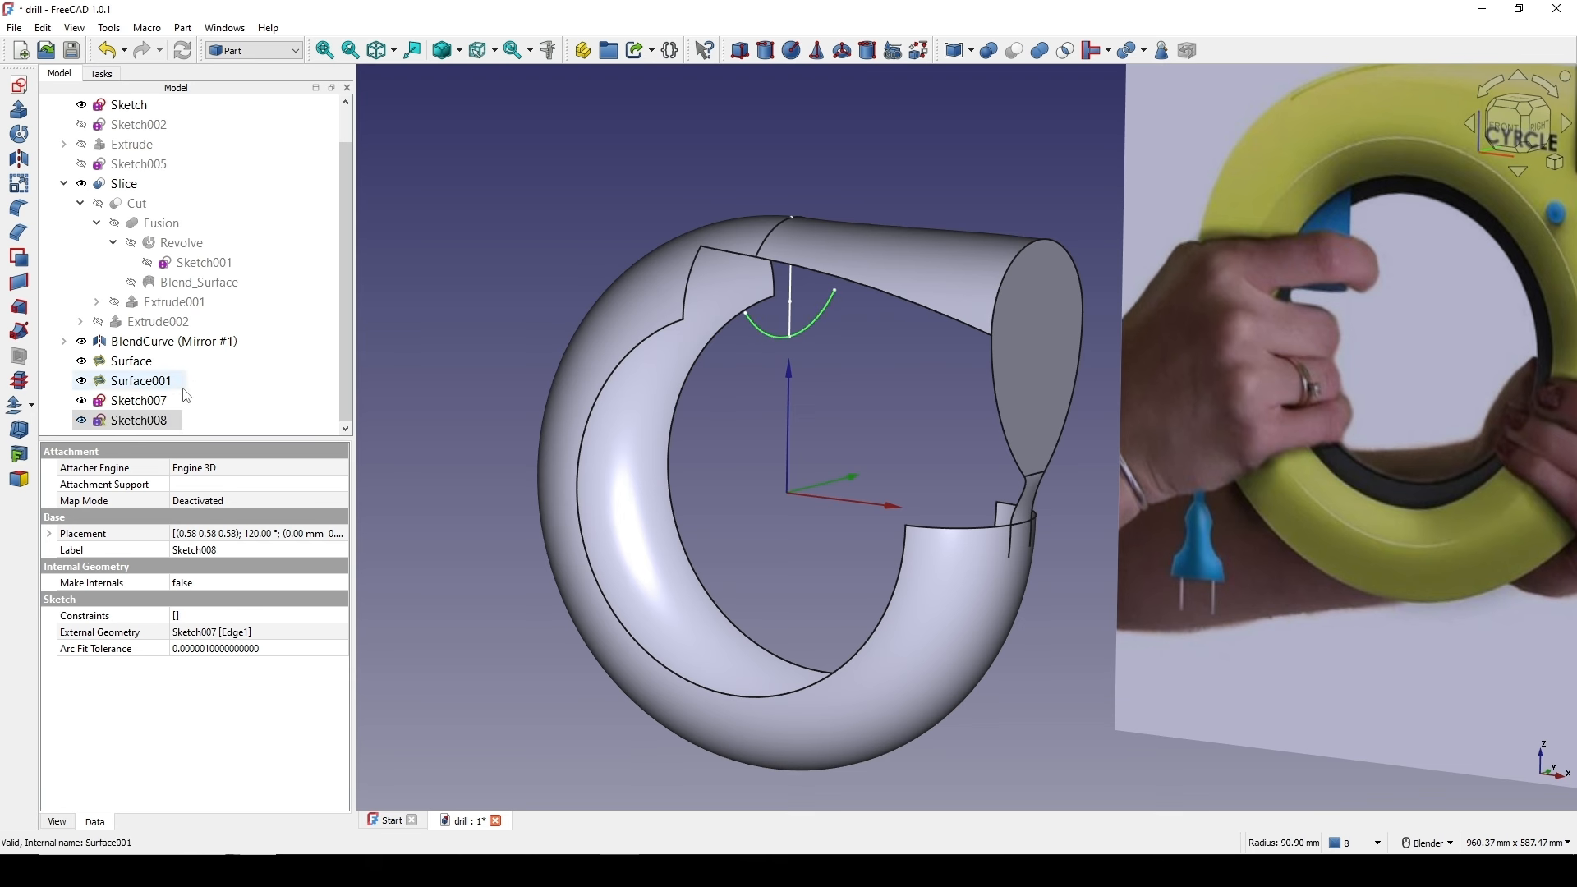
double_click(148, 420)
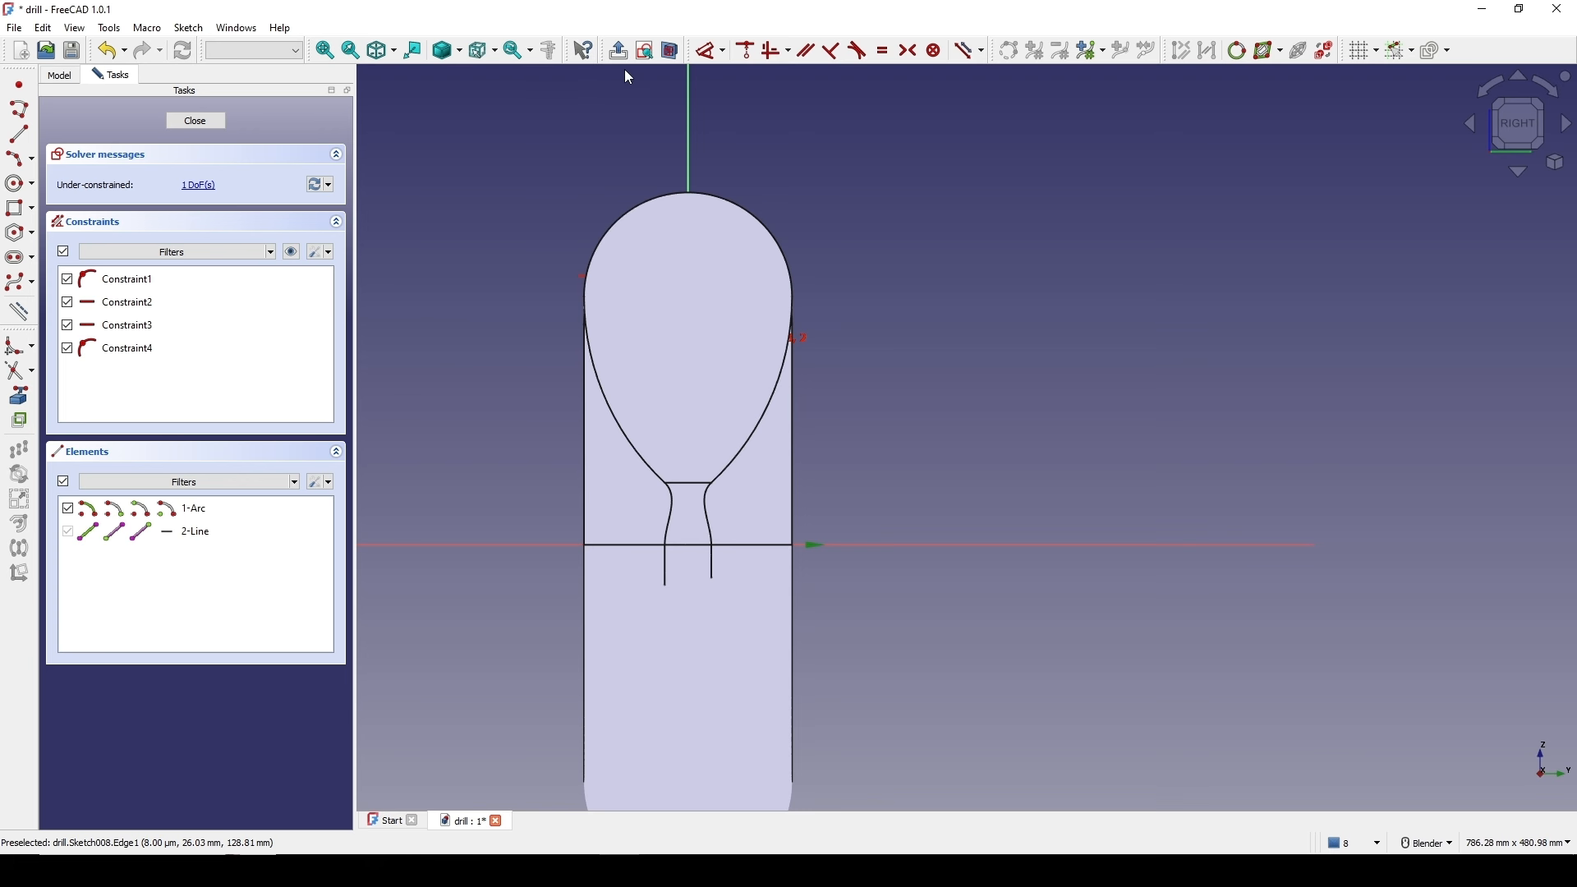
click(645, 51)
scroll(740, 121, up, 1)
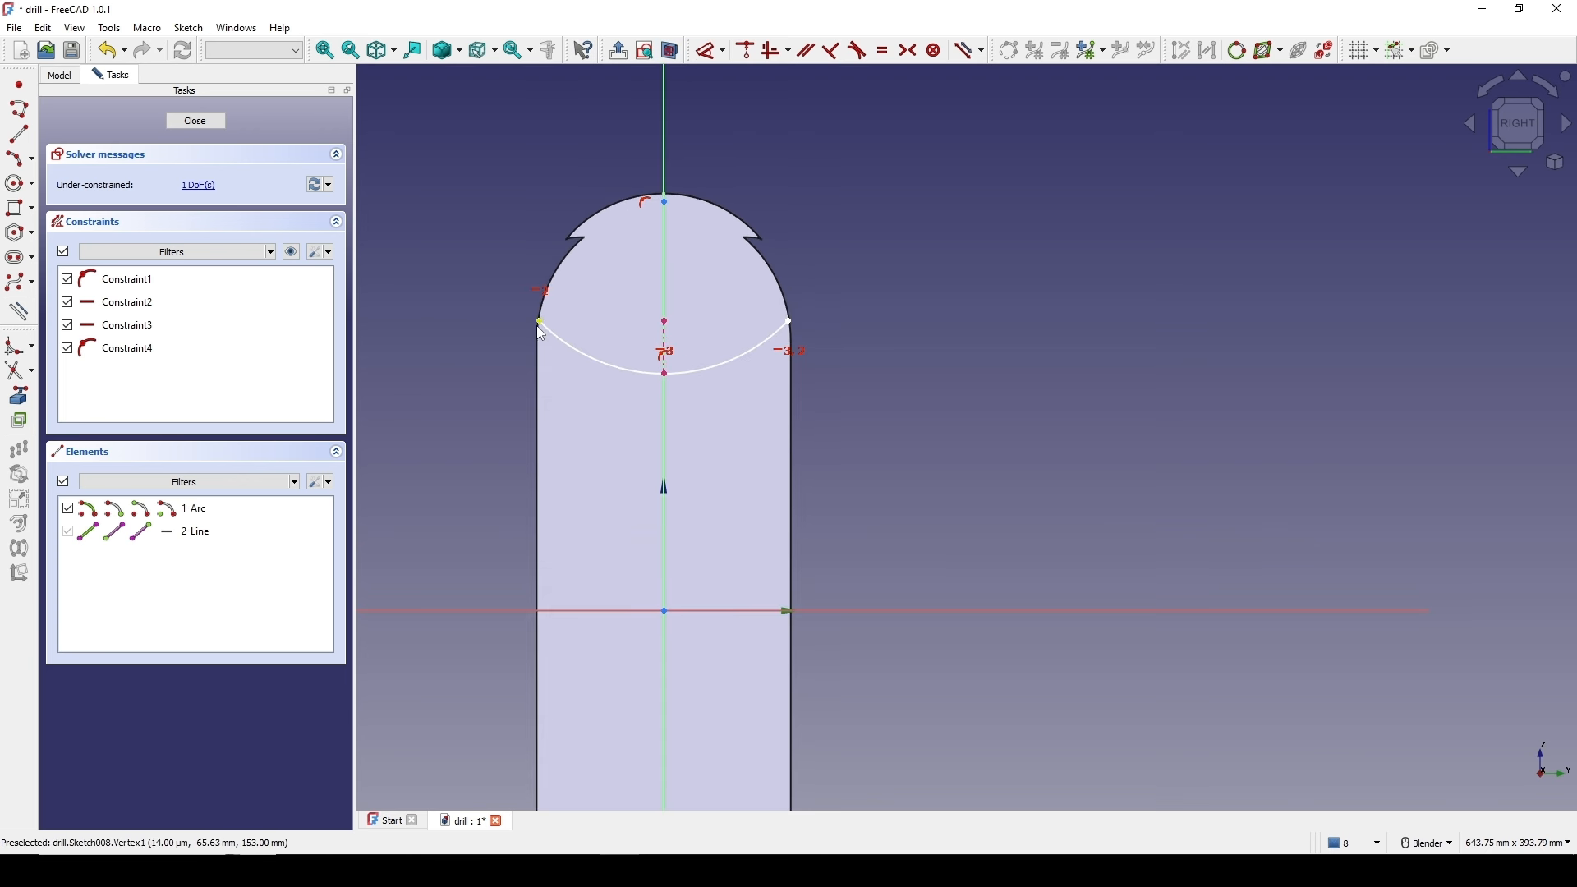
- Dimension the distance between the Sketch008 arc's two endpoints as 134 mm and close the sketch
click(539, 321)
click(786, 322)
key(d)
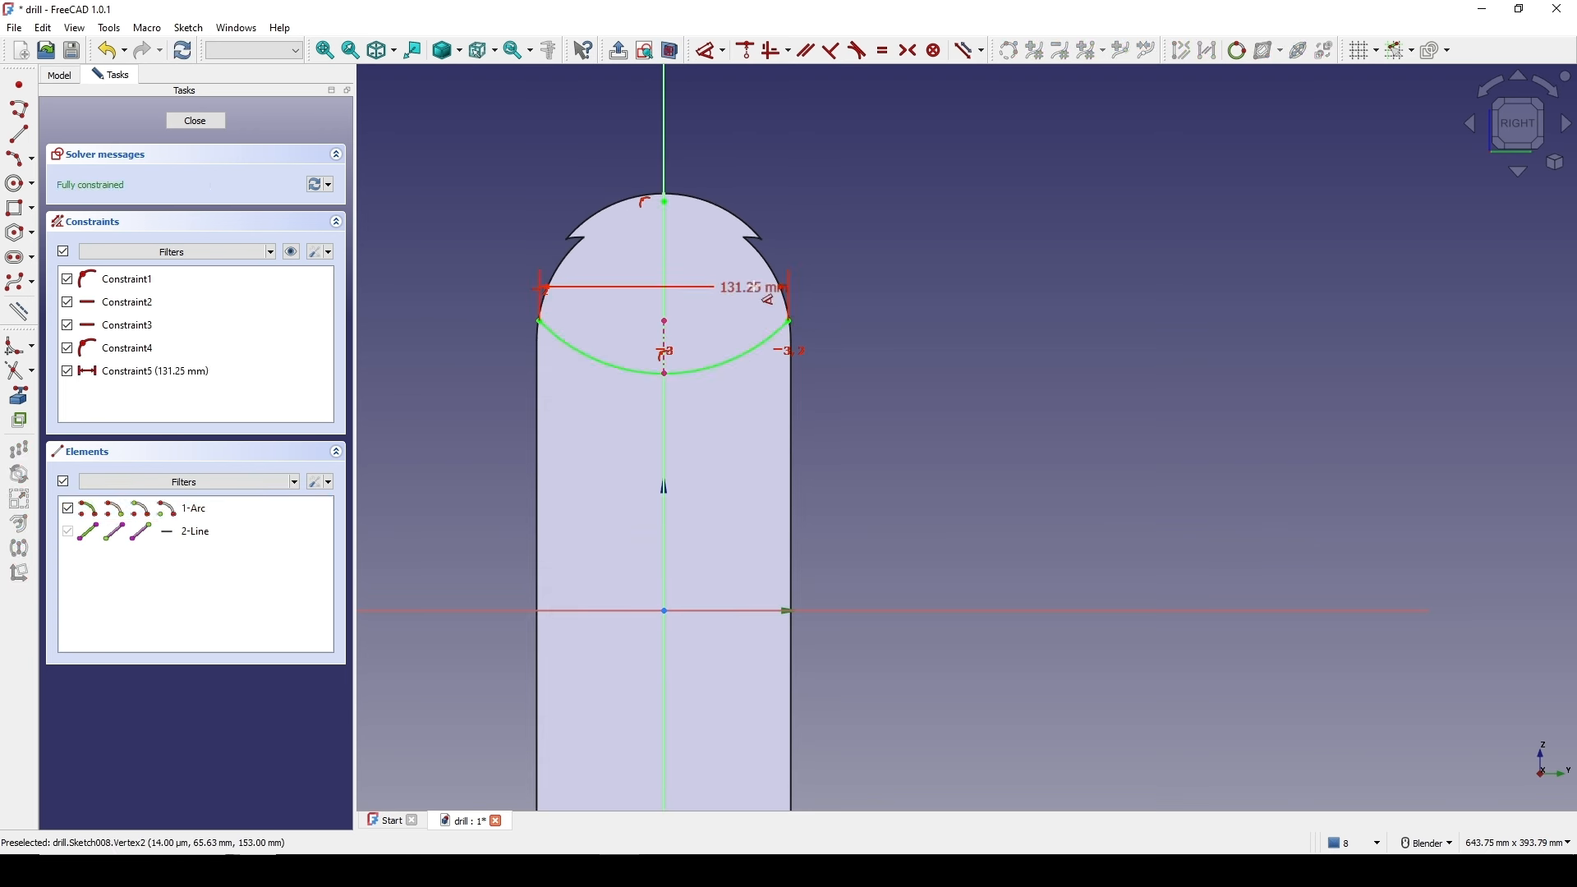
click(916, 285)
text(13)
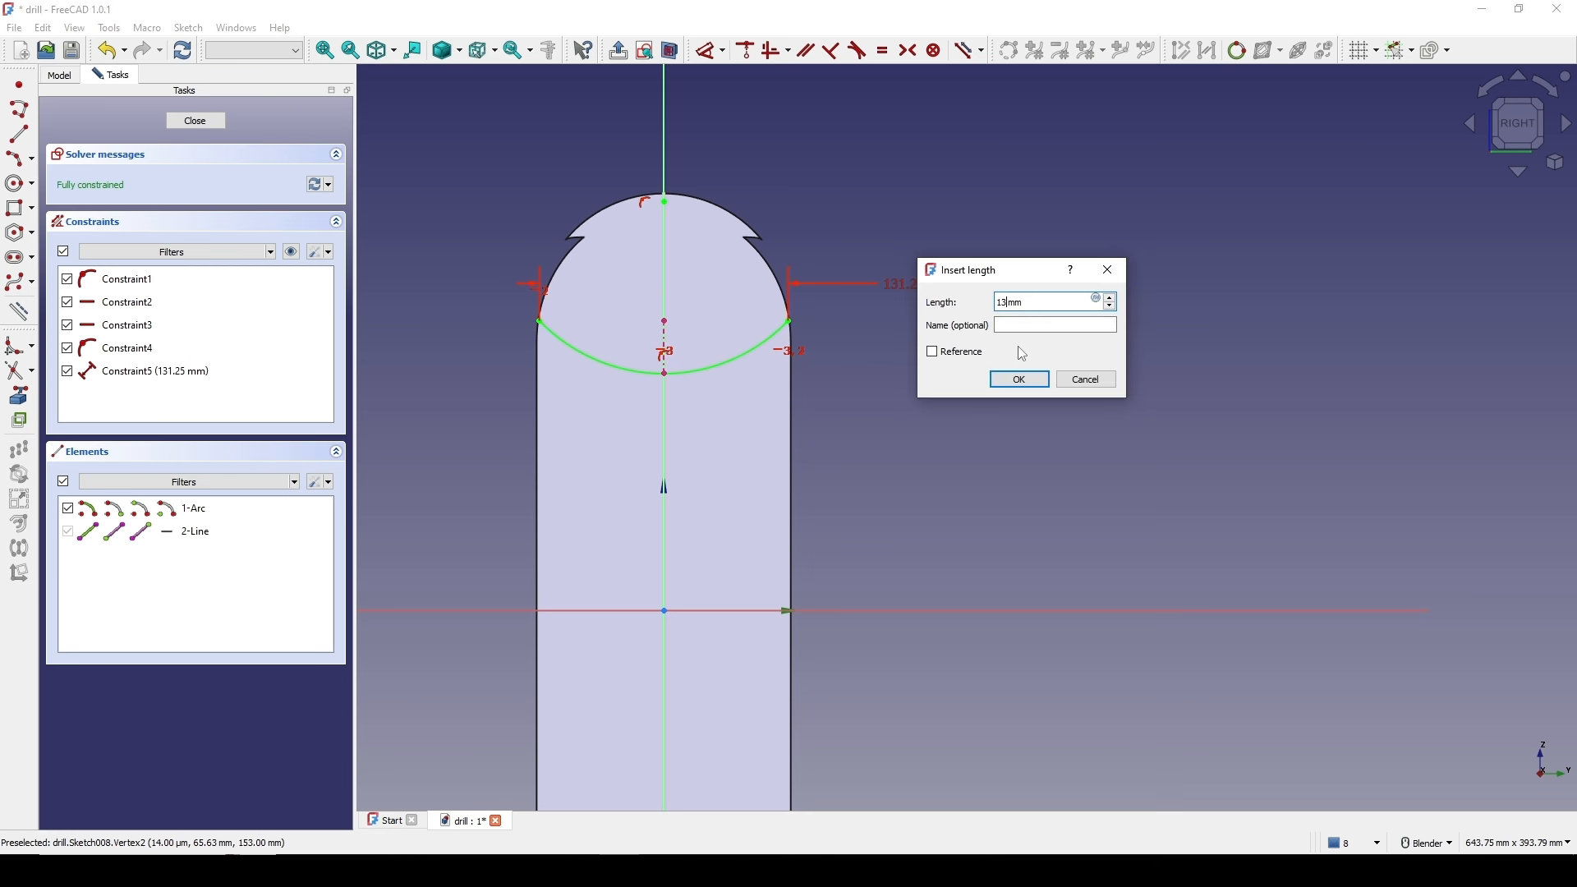
text(4)
key(Return)
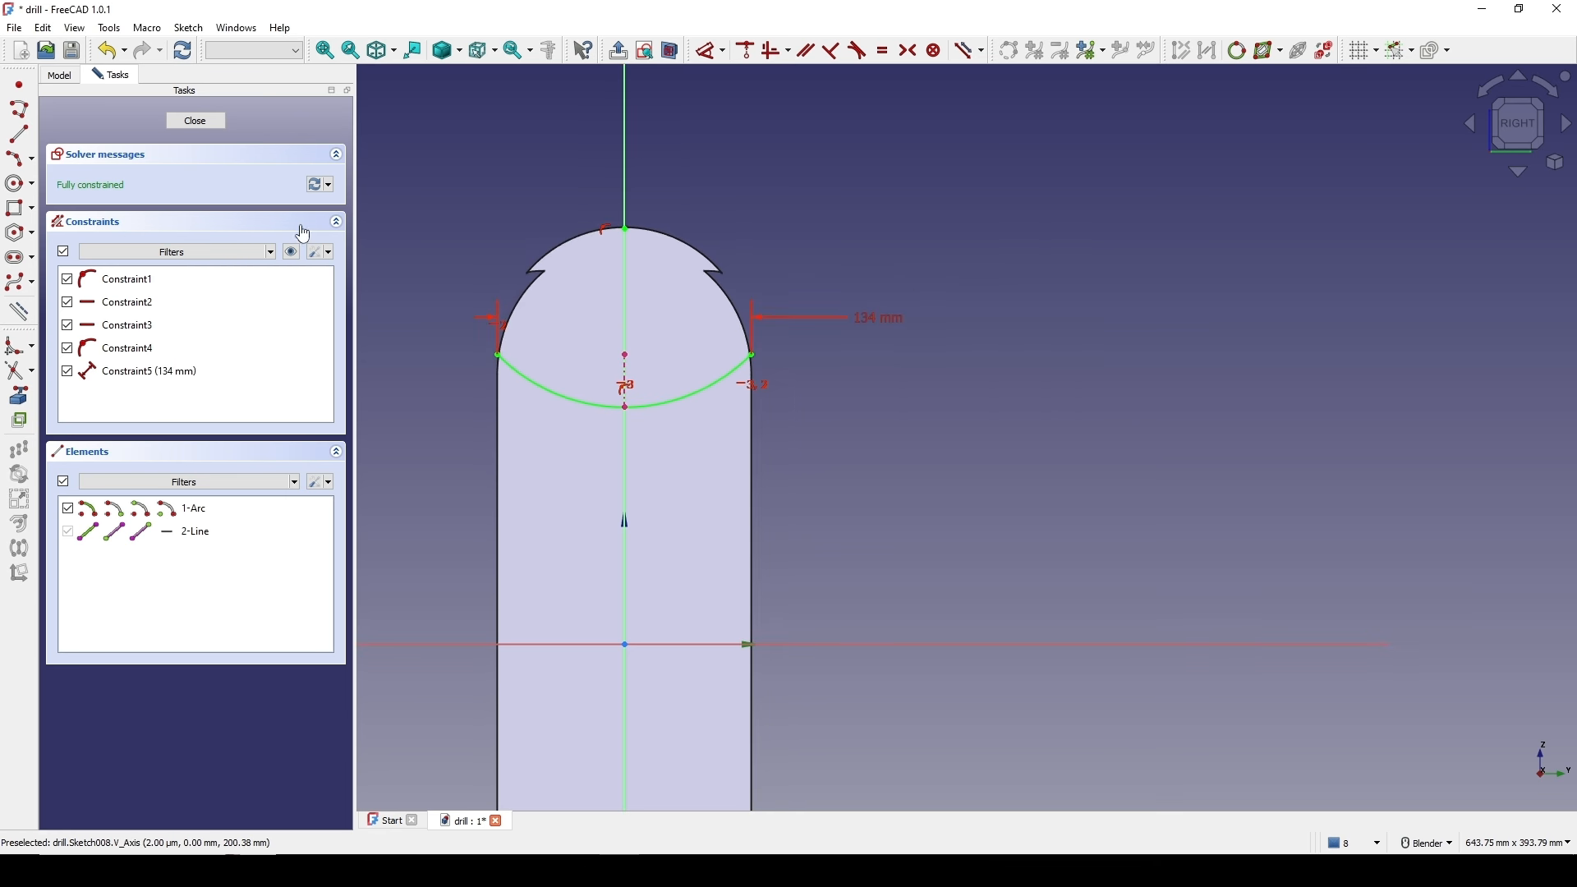
click(209, 125)
- Revolve Sketch008 by 360° about the Y axis through the origin as a surface, without creating a solid
mouse_move(865, 348)
middle_down()
mouse_move(858, 328)
mouse_move(863, 366)
middle_up()
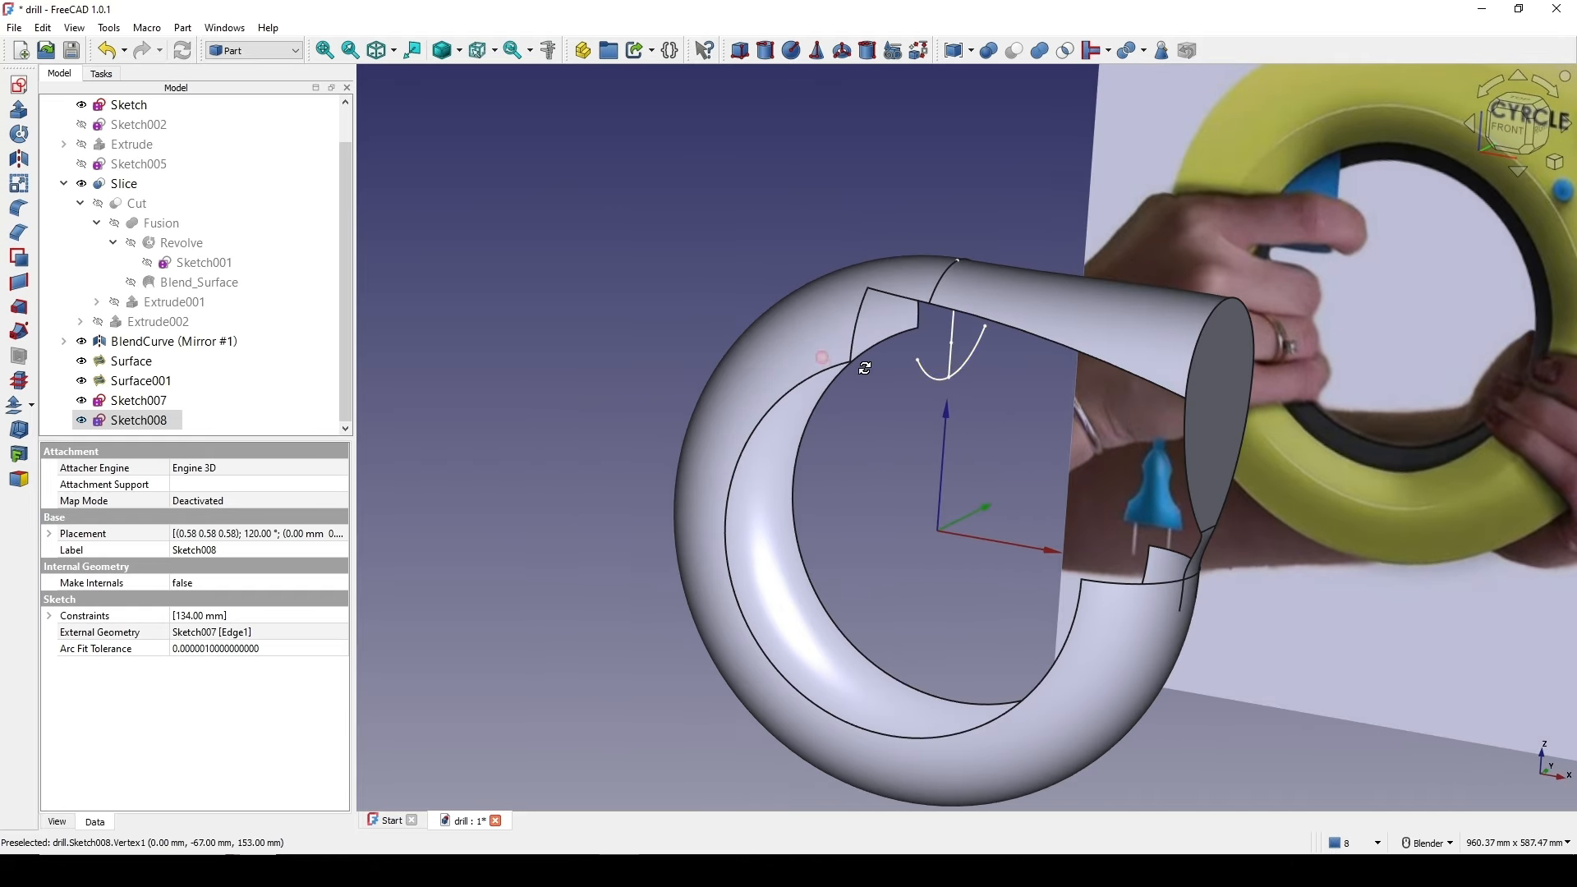
mouse_move(998, 413)
shift+middle_down()
mouse_move(836, 378)
mouse_move(802, 352)
shift+middle_up()
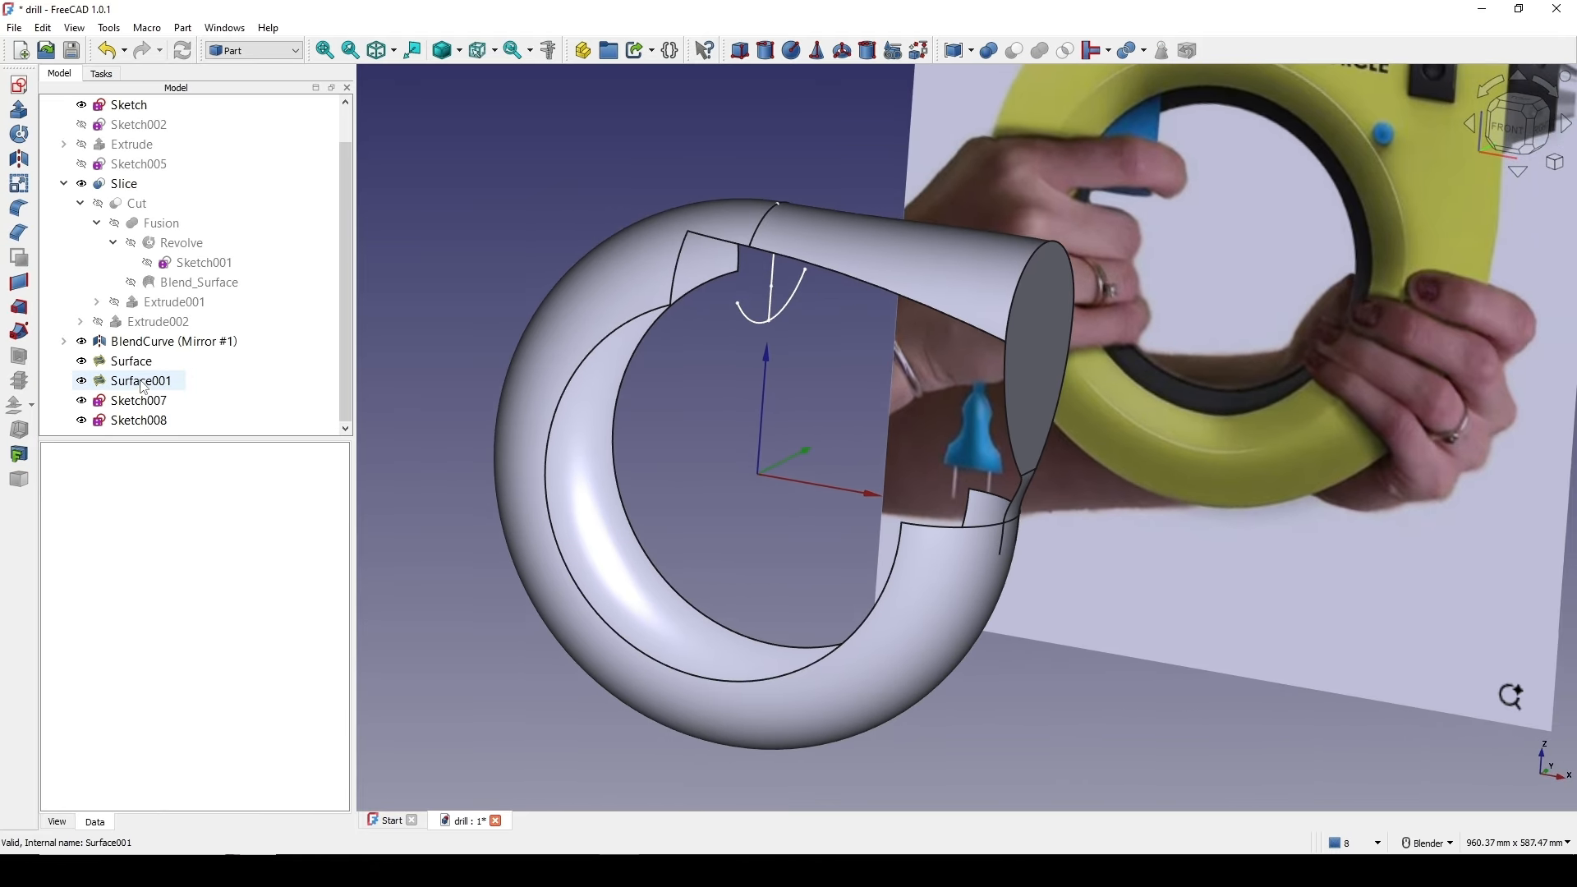
click(152, 421)
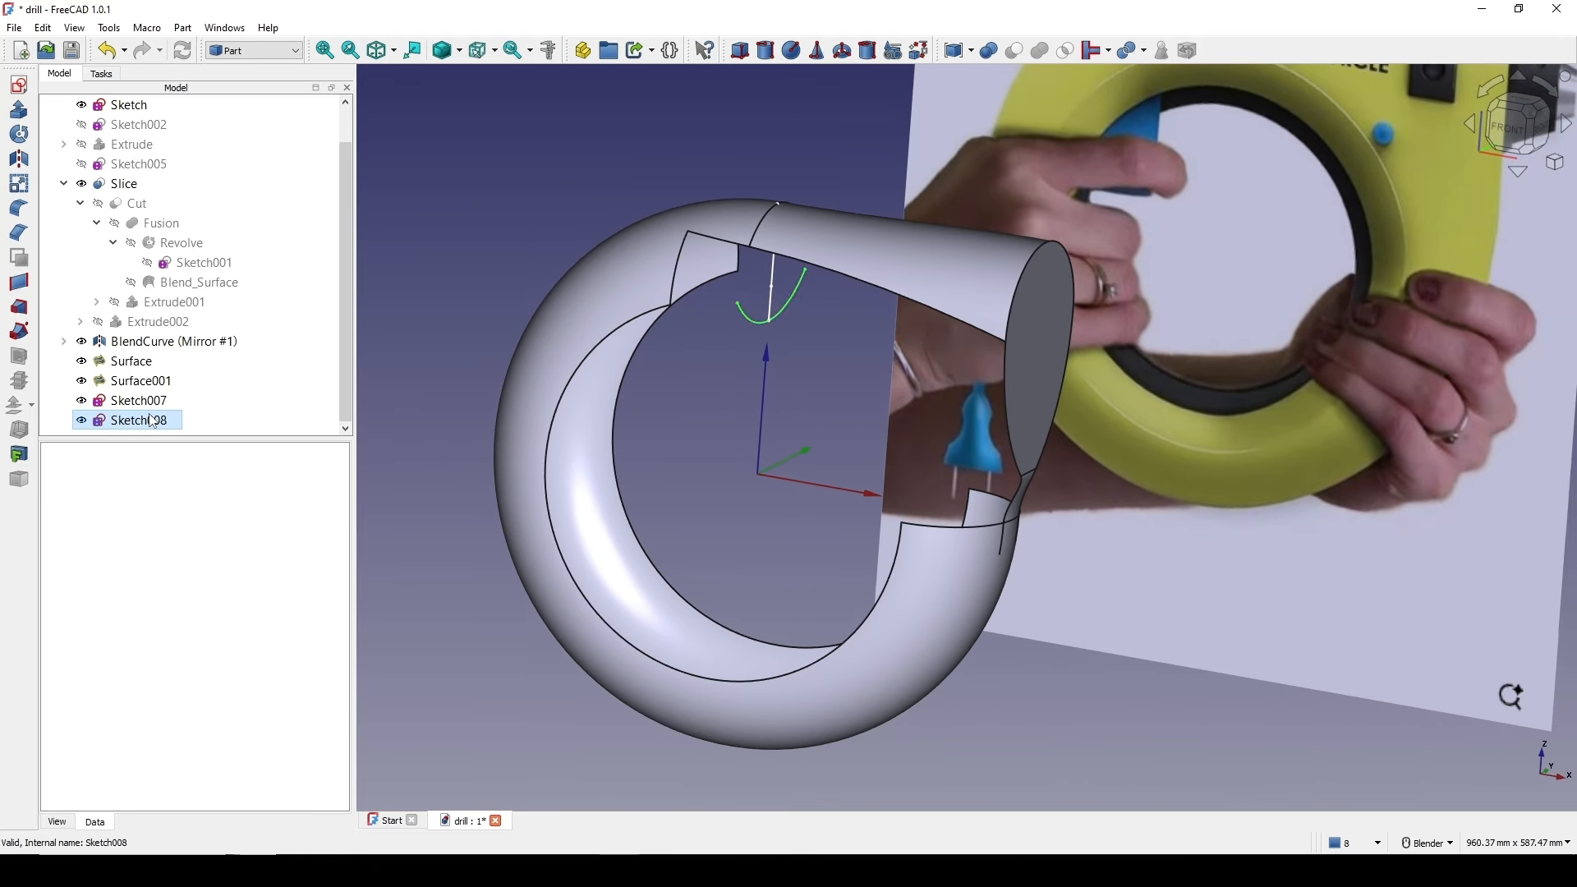
click(18, 137)
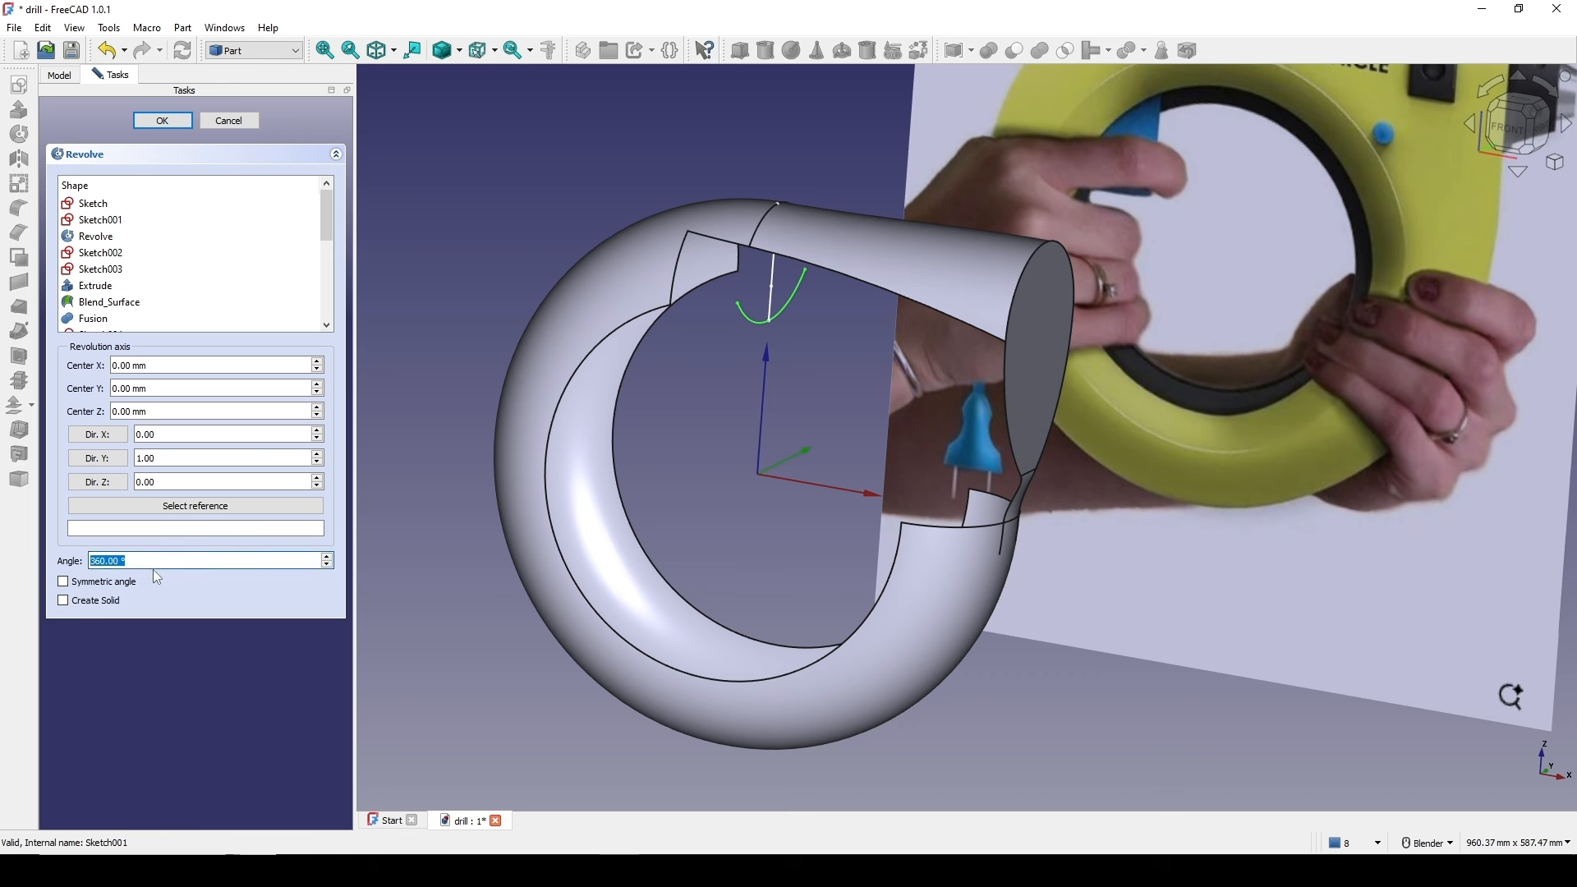
click(162, 121)
scroll(845, 396, down, 3)
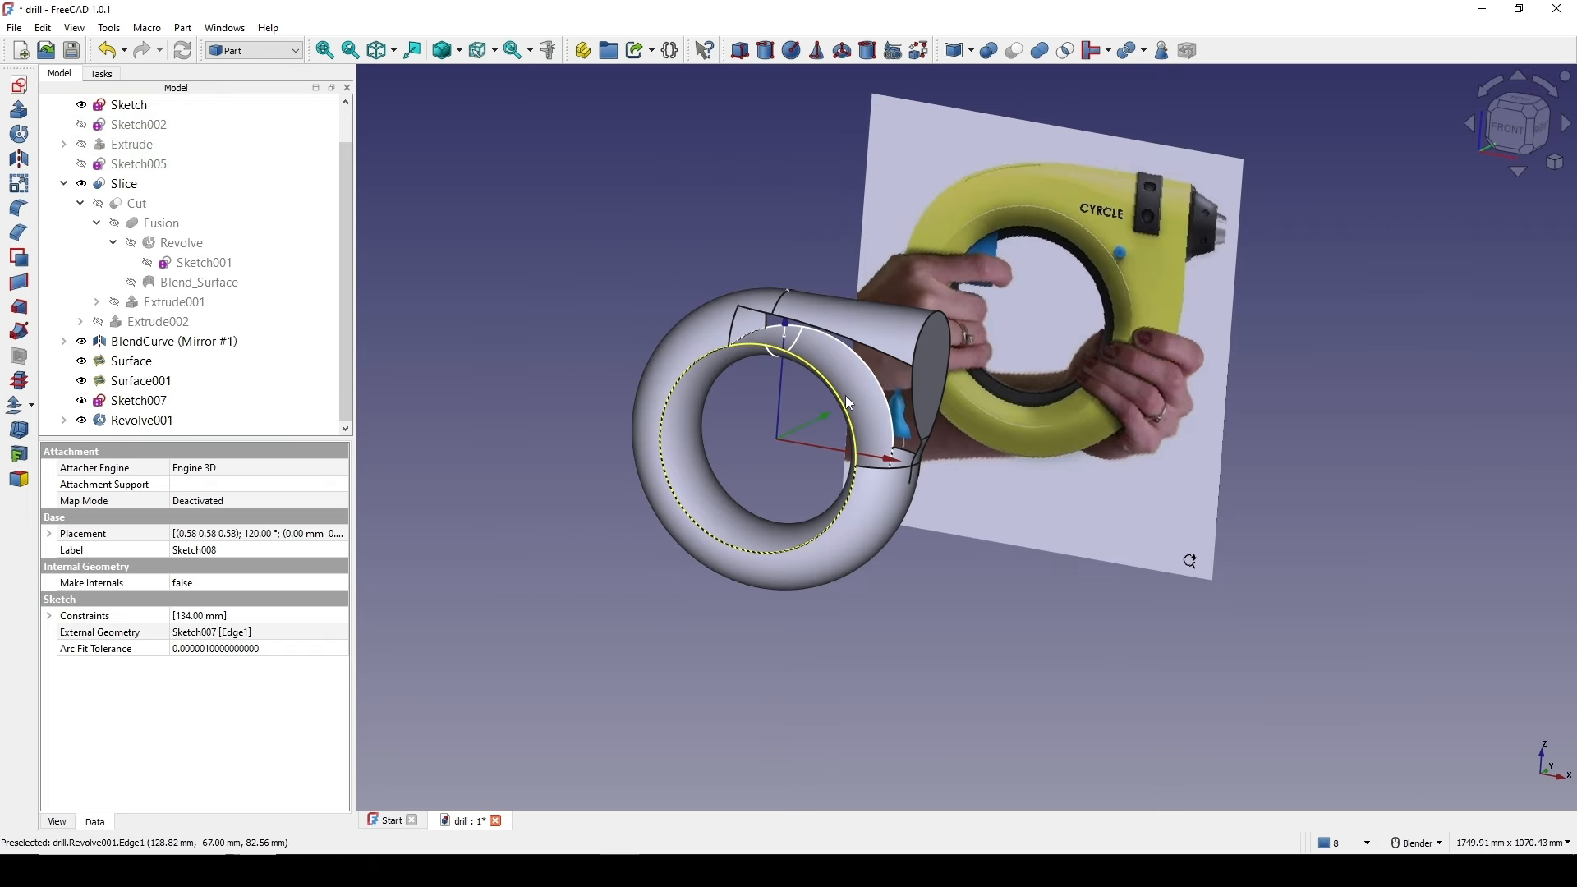
- Examine where the revolved ring's front edge meets both ends of the body's open gap, marking those two points on a temporary screen capture
scroll(845, 396, up, 1)
click(918, 568)
shift+middle_drag(888, 524, 948, 633)
middle_drag(892, 547, 944, 502)
scroll(942, 484, up, 2)
shift+middle_drag(785, 404, 862, 510)
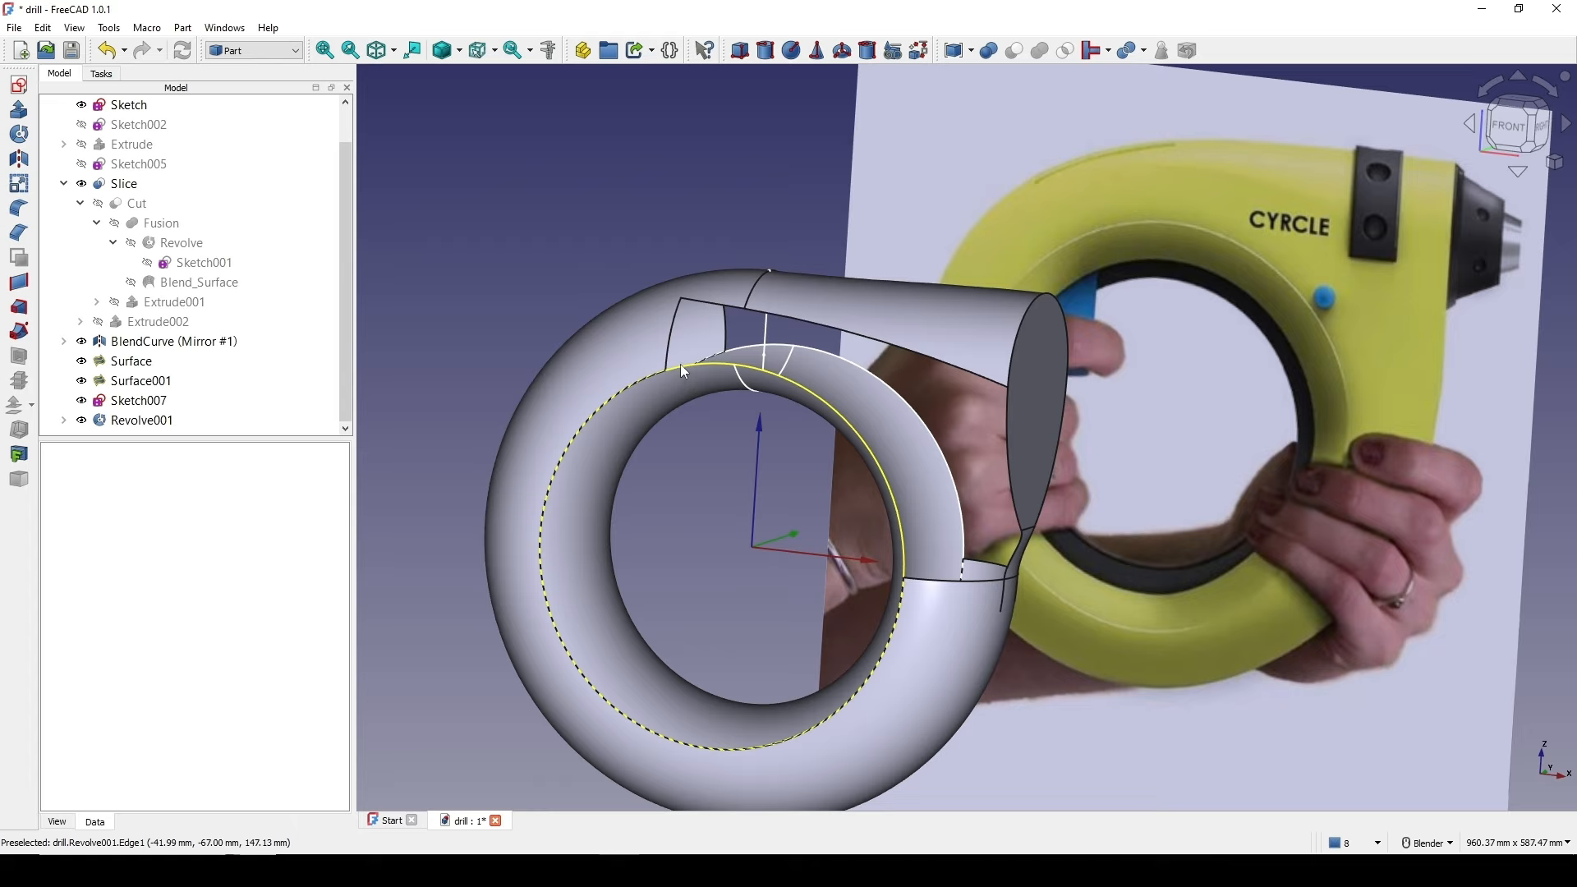
key(F1)
drag(397, 165, 1139, 752)
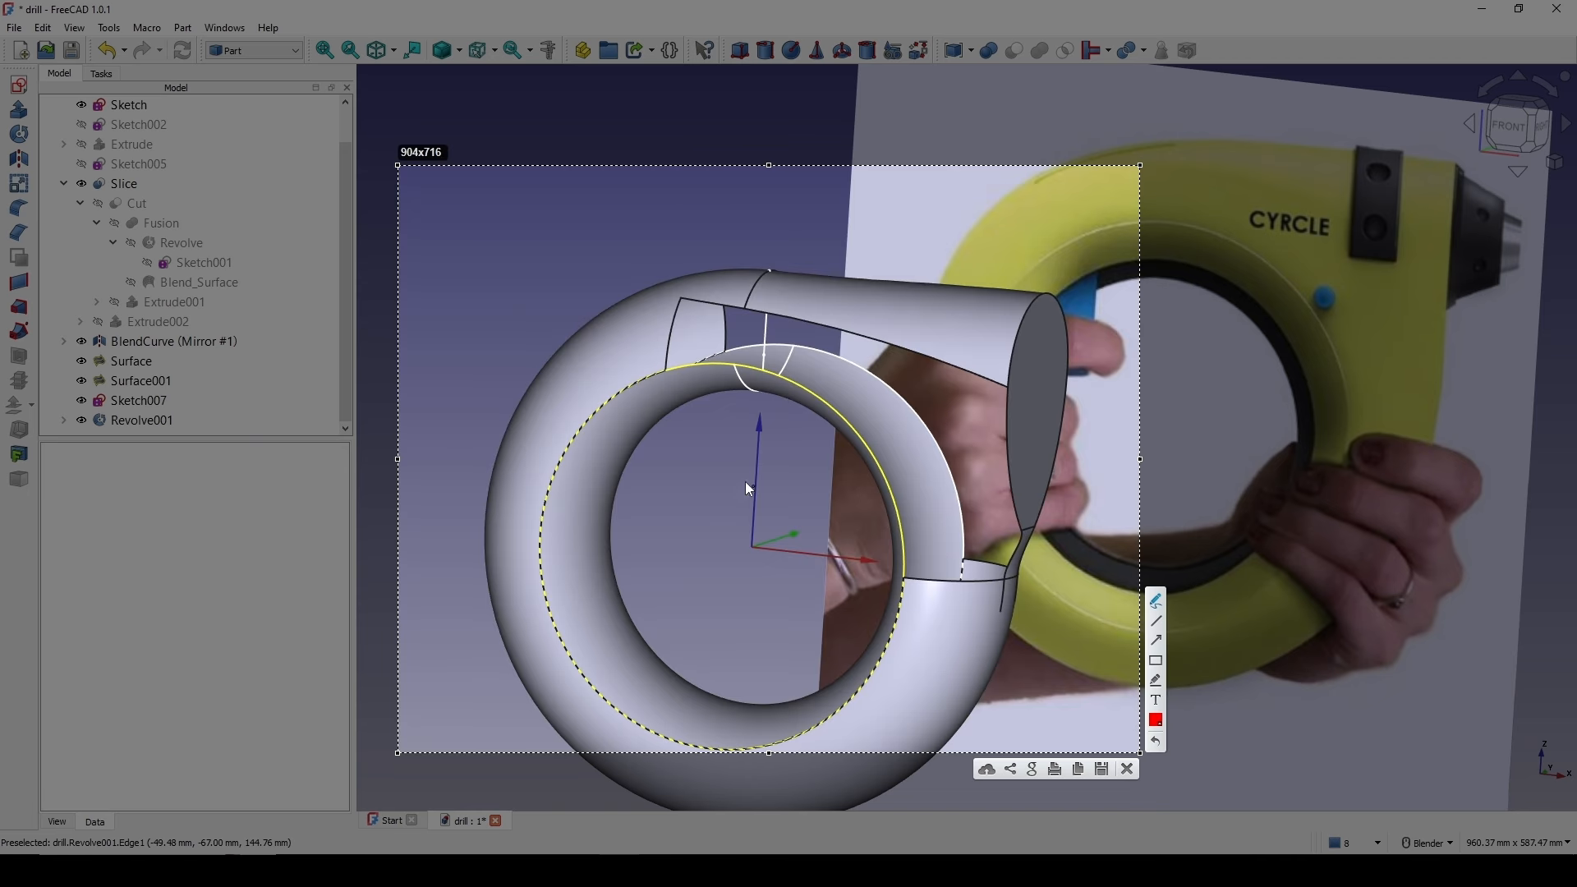
drag(673, 367, 667, 374)
drag(913, 581, 910, 580)
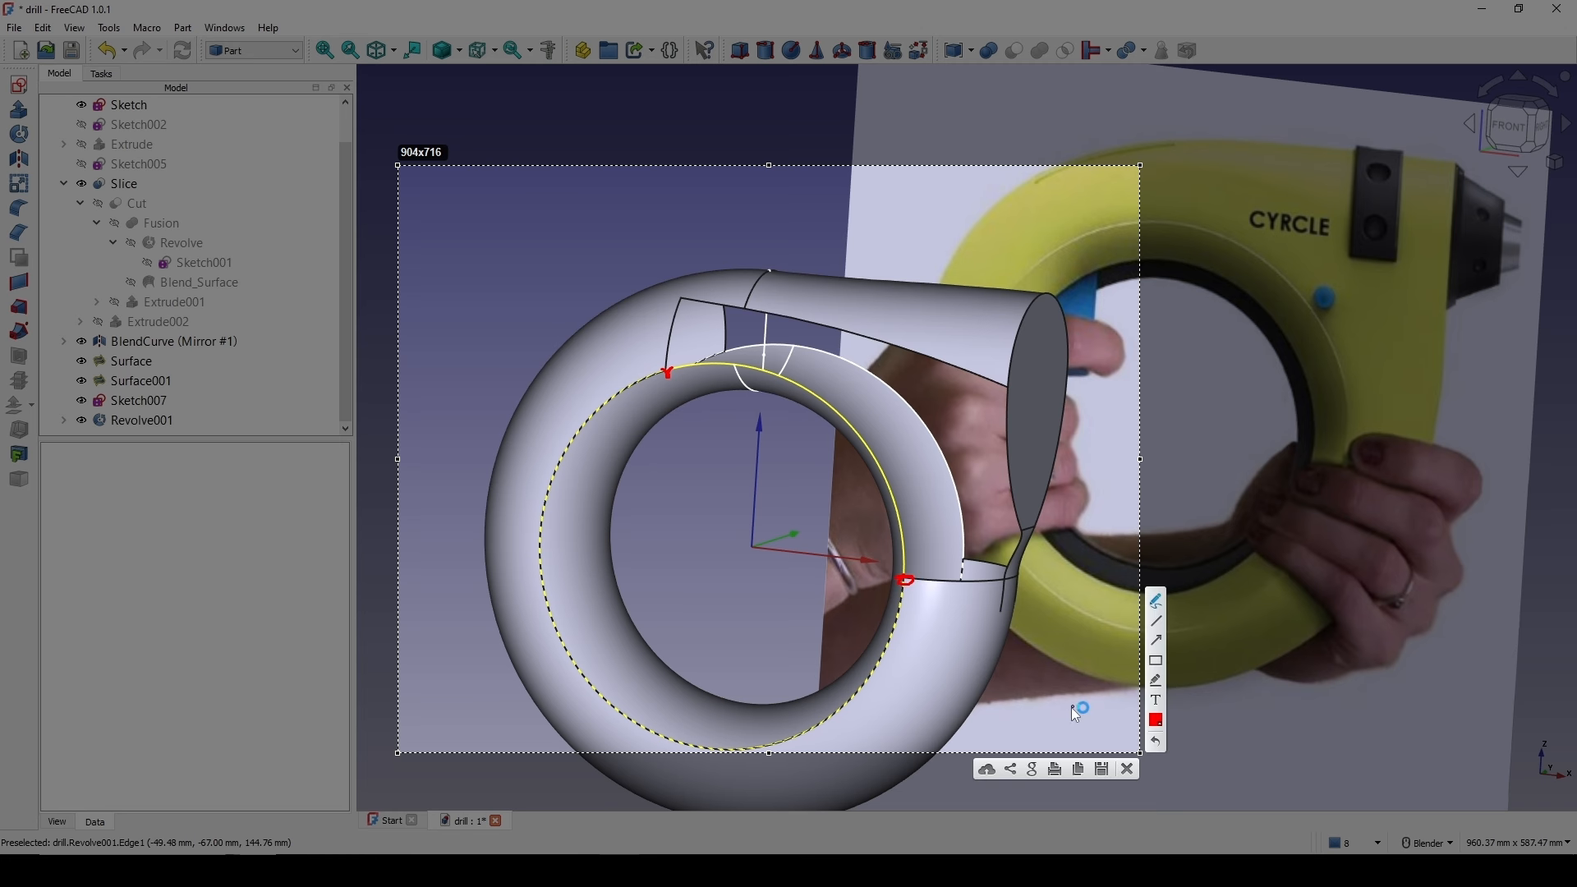
click(1134, 772)
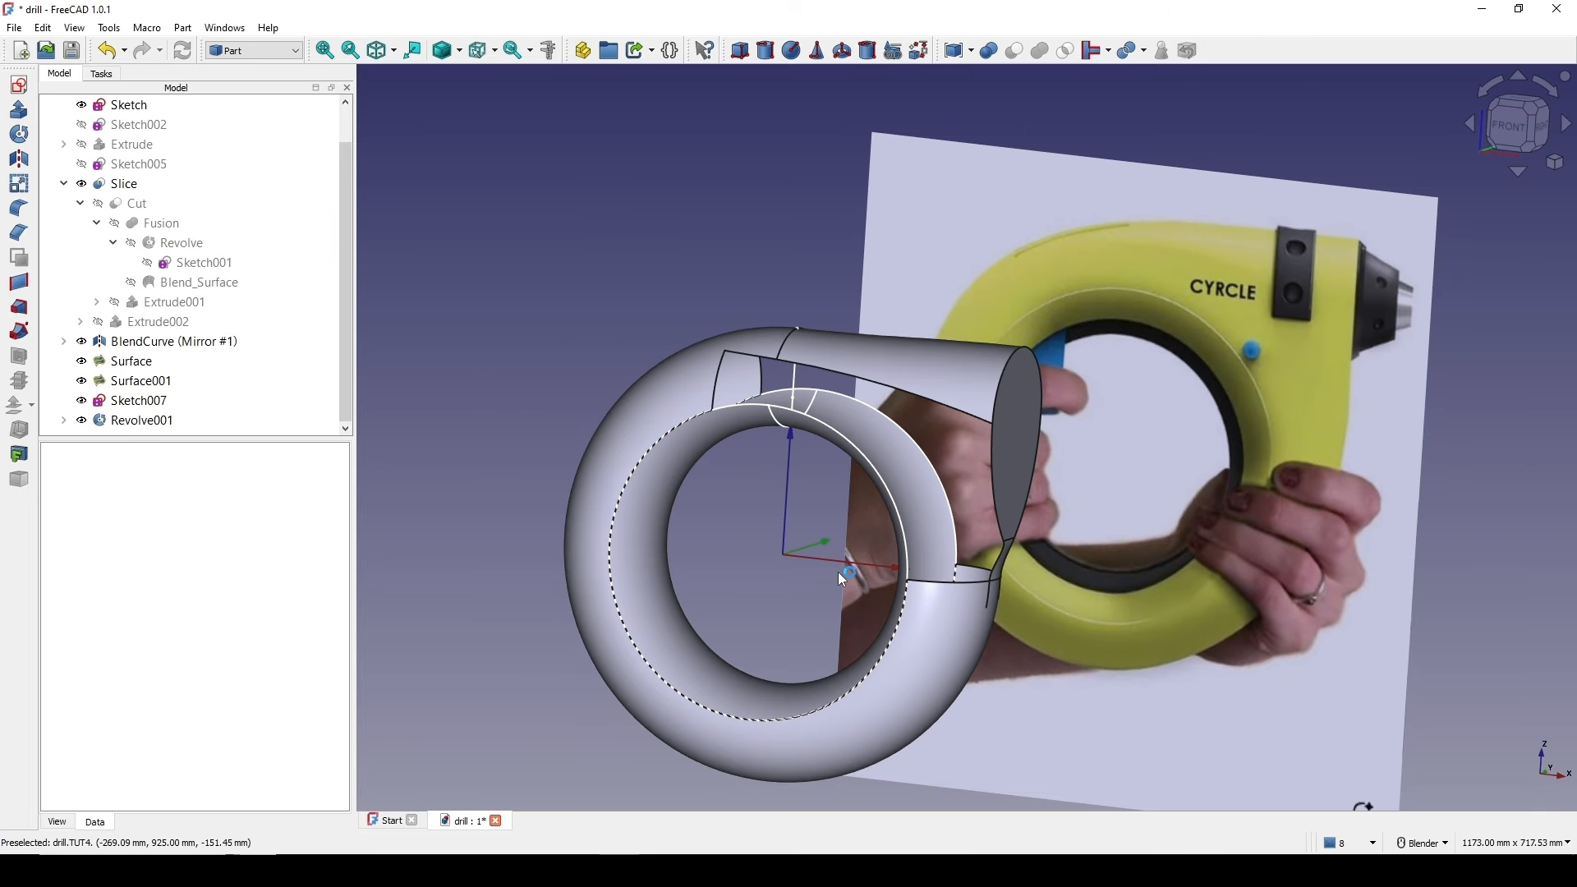
- Split Revolve001 with the Slice body using Slice to compound
shift+middle_drag(842, 580, 786, 537)
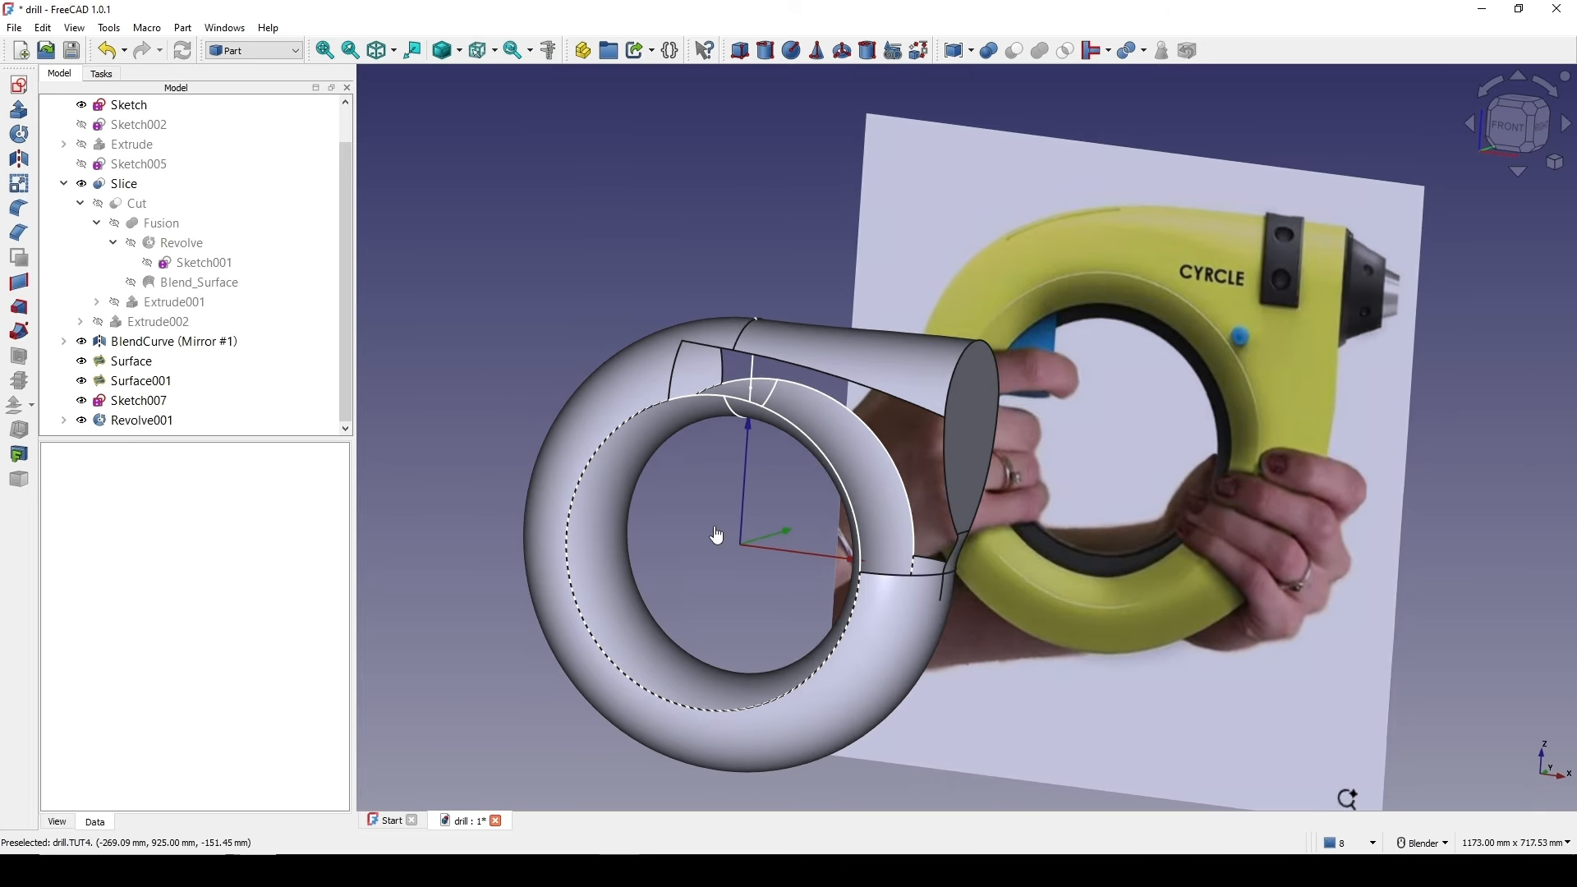
click(154, 422)
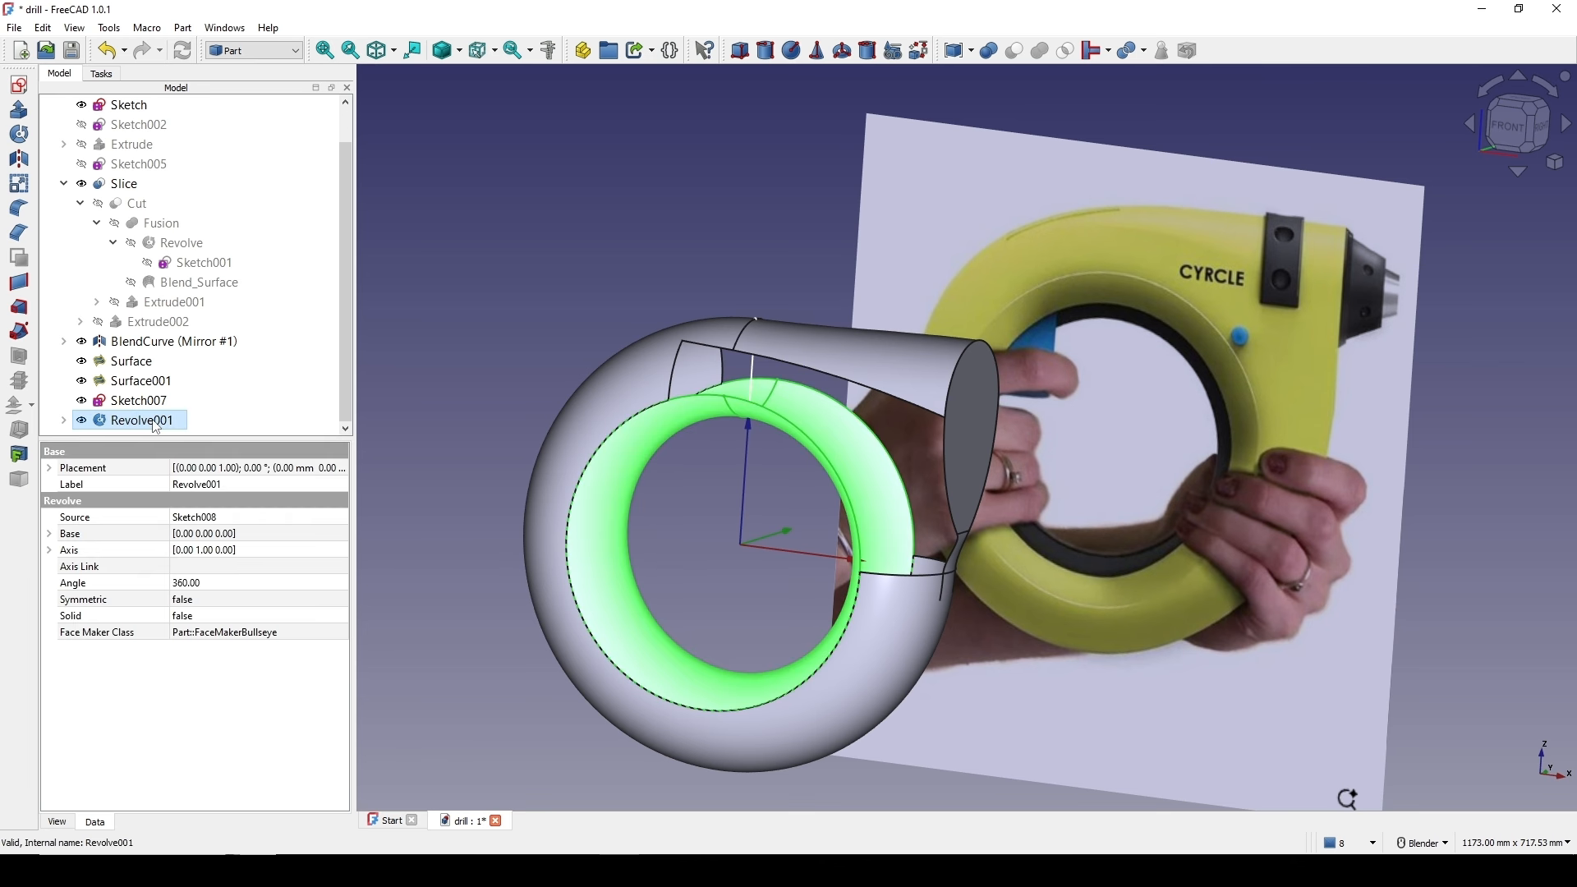
ctrl+click(624, 380)
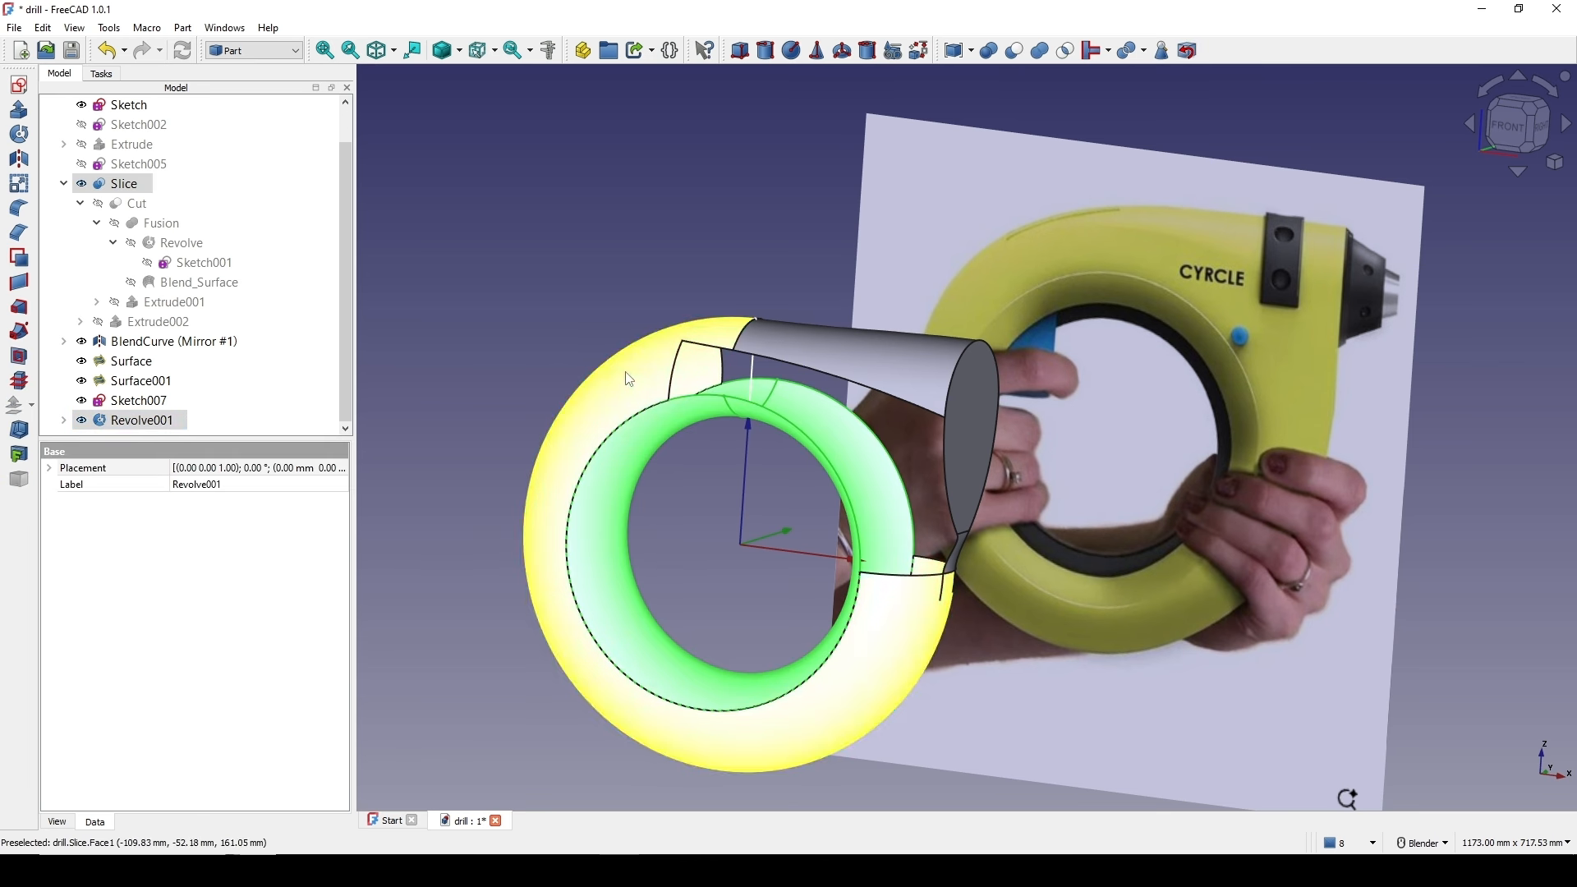
click(182, 27)
mouse_move(220, 387)
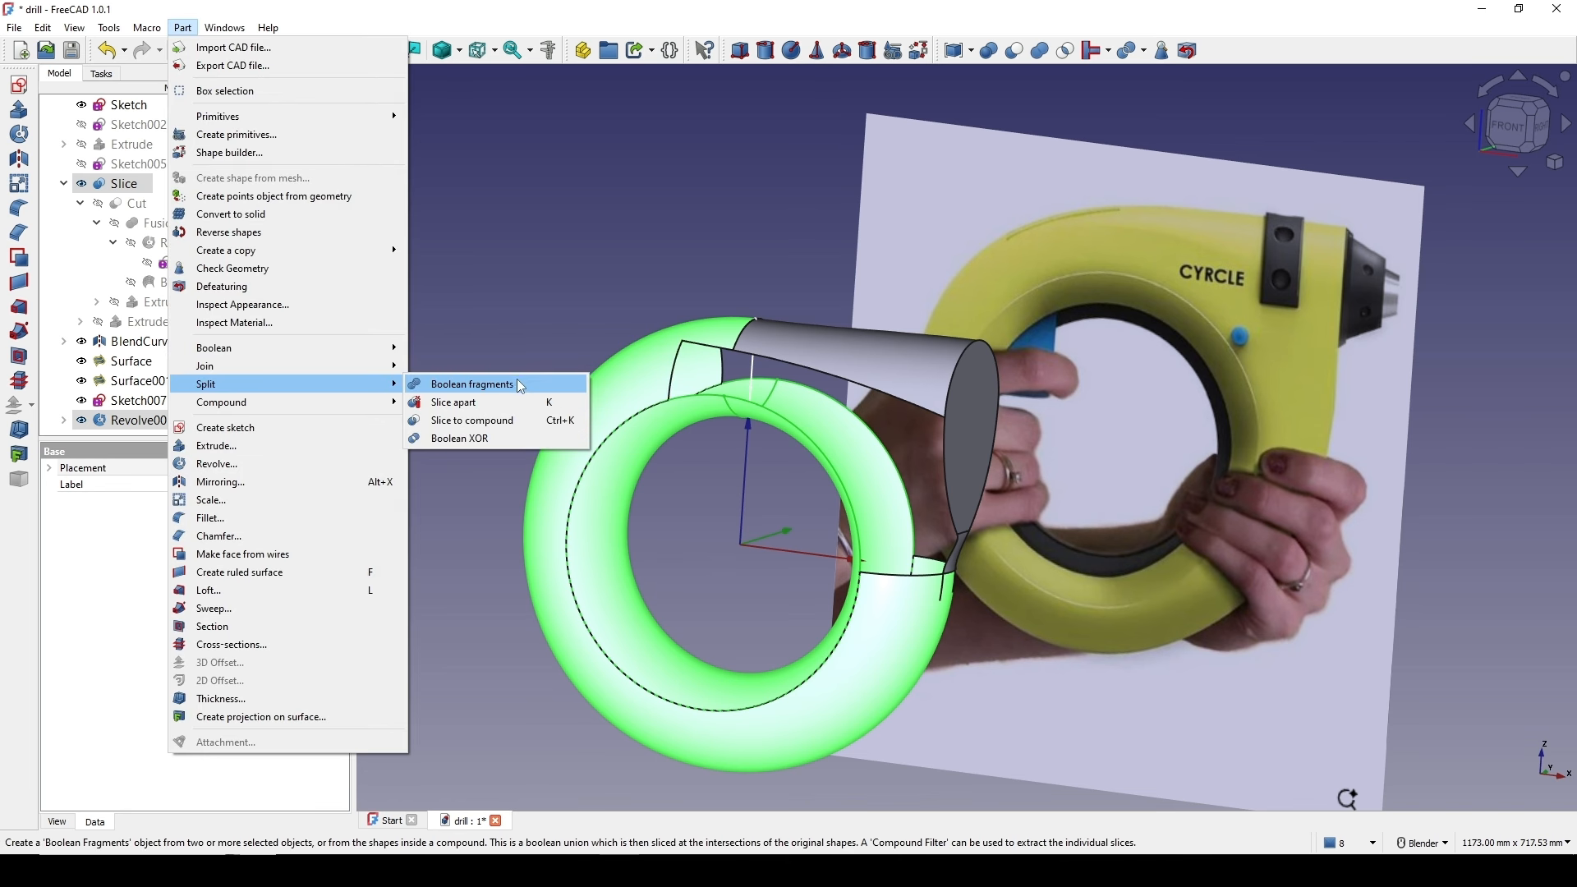
click(519, 419)
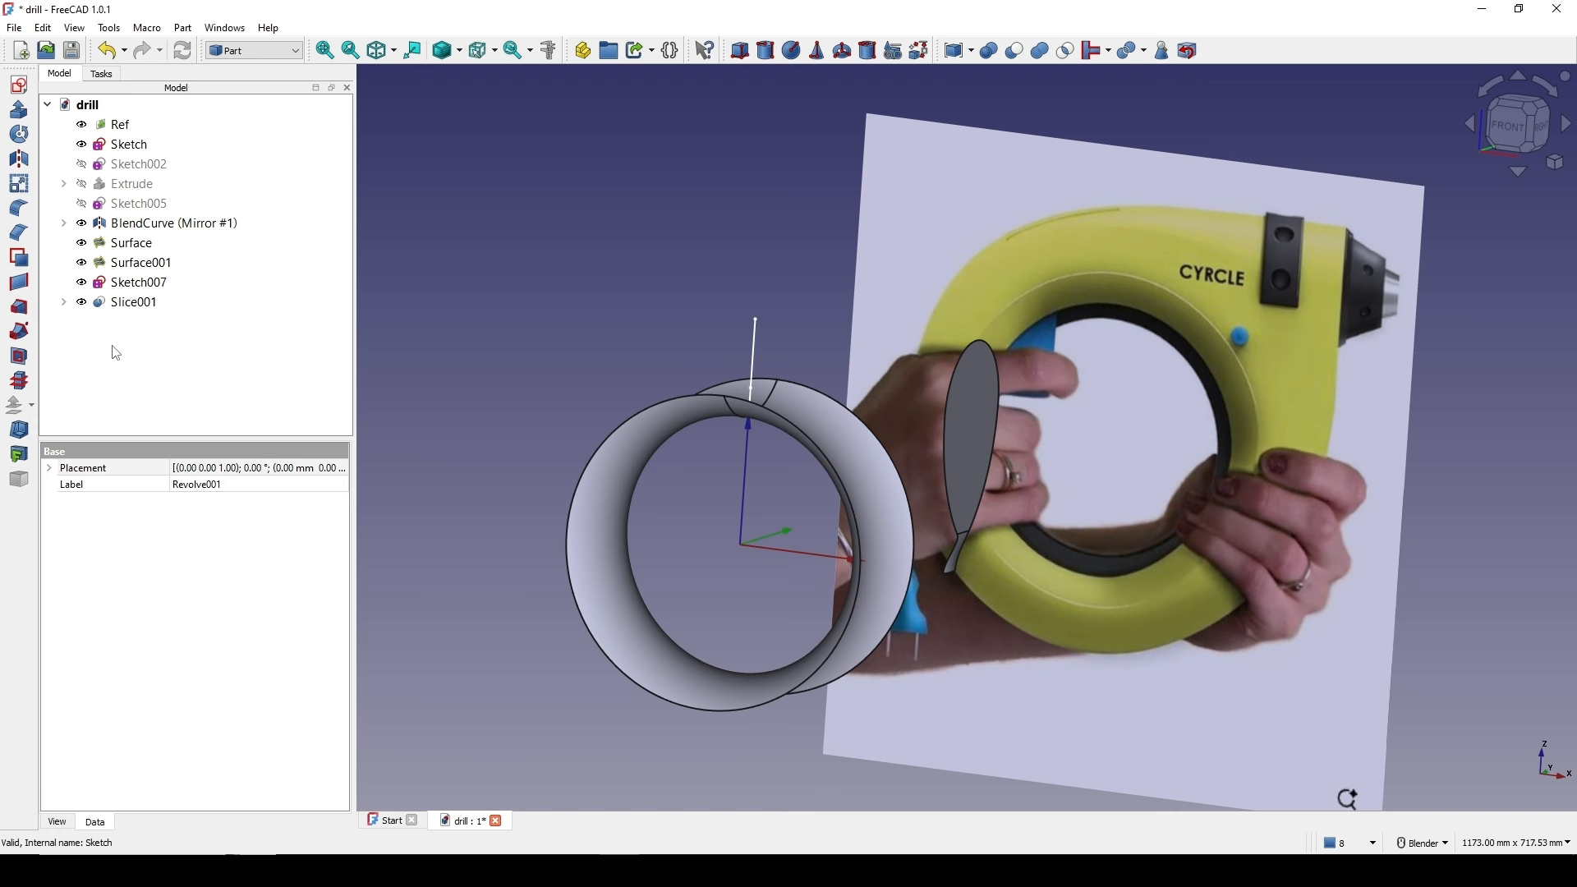
- Make the Slice body nested under Slice001 visible again and check the split ring edge along the gap
click(64, 302)
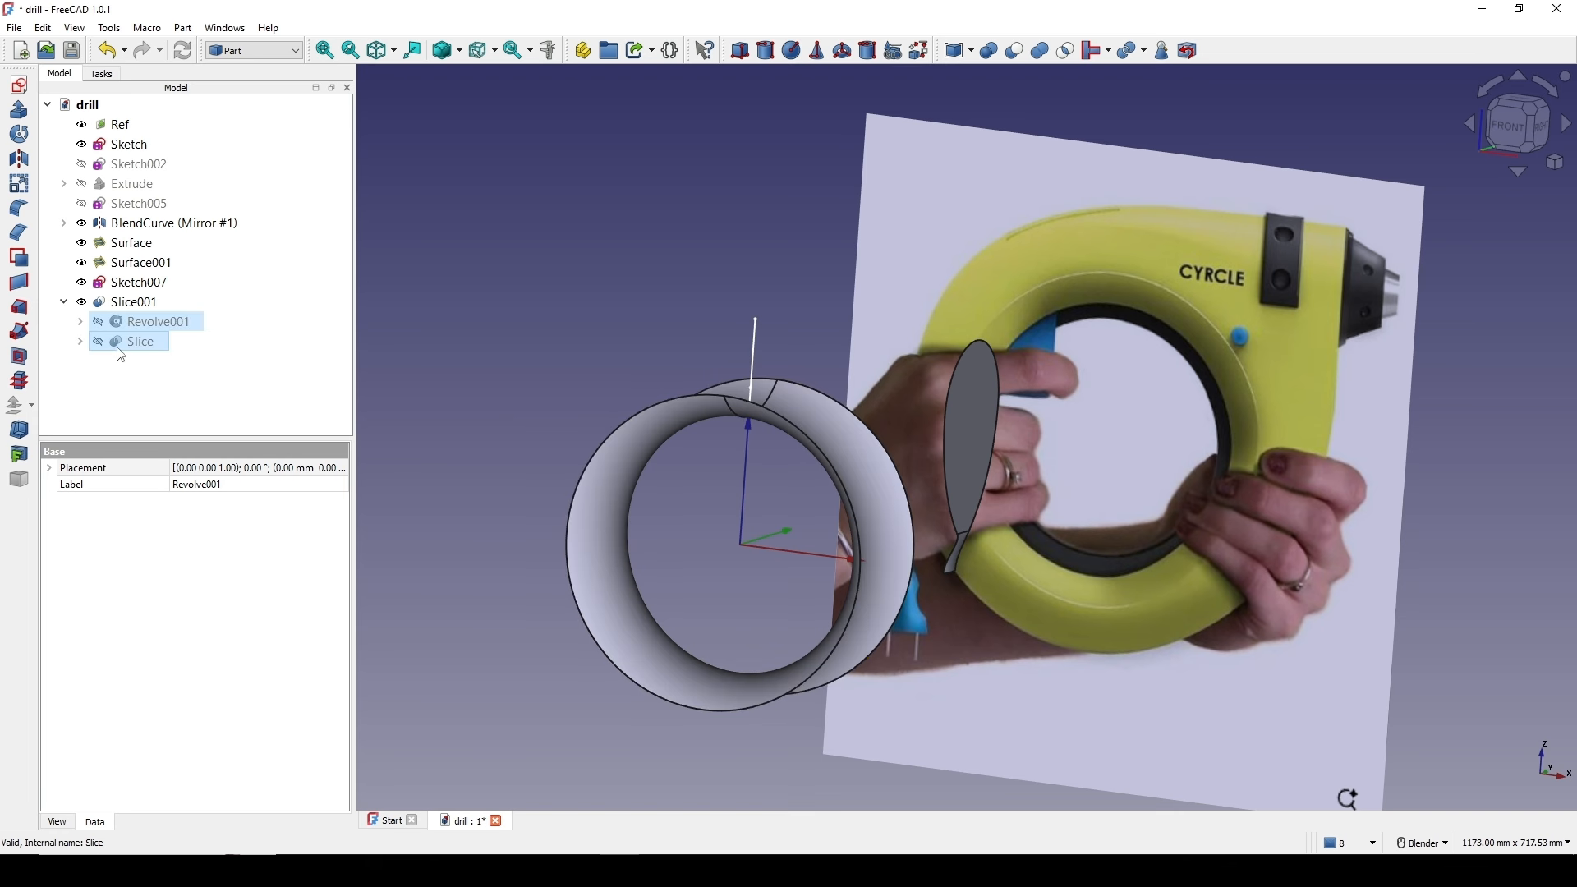
click(139, 343)
key(space)
scroll(721, 421, down, 1)
shift+middle_drag(747, 426, 634, 471)
scroll(708, 435, up, 1)
click(686, 483)
scroll(634, 471, up, 1)
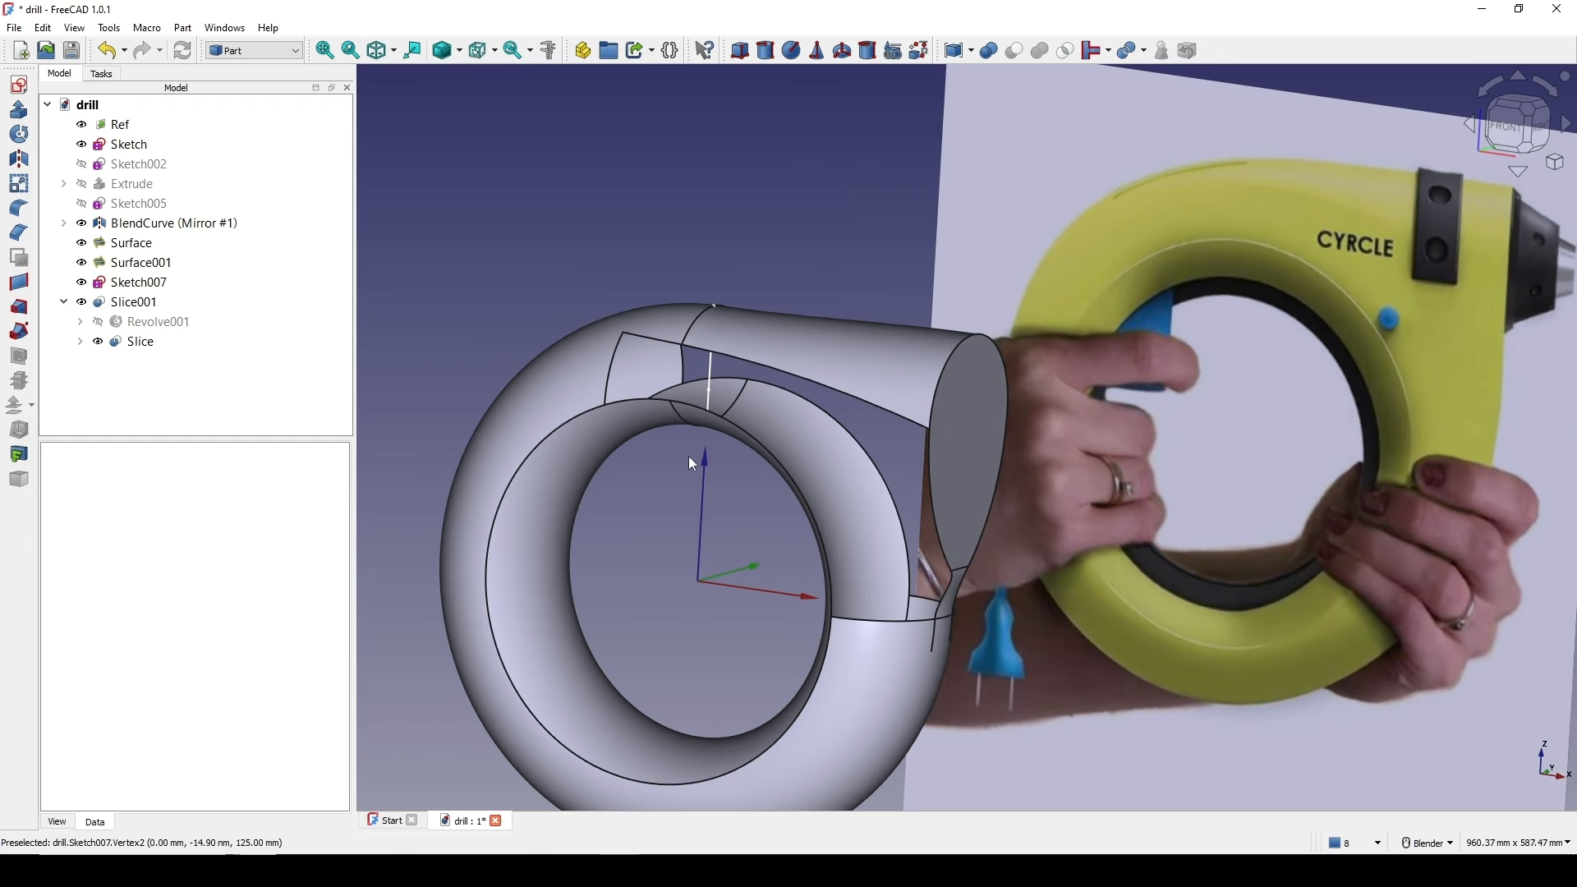
click(632, 409)
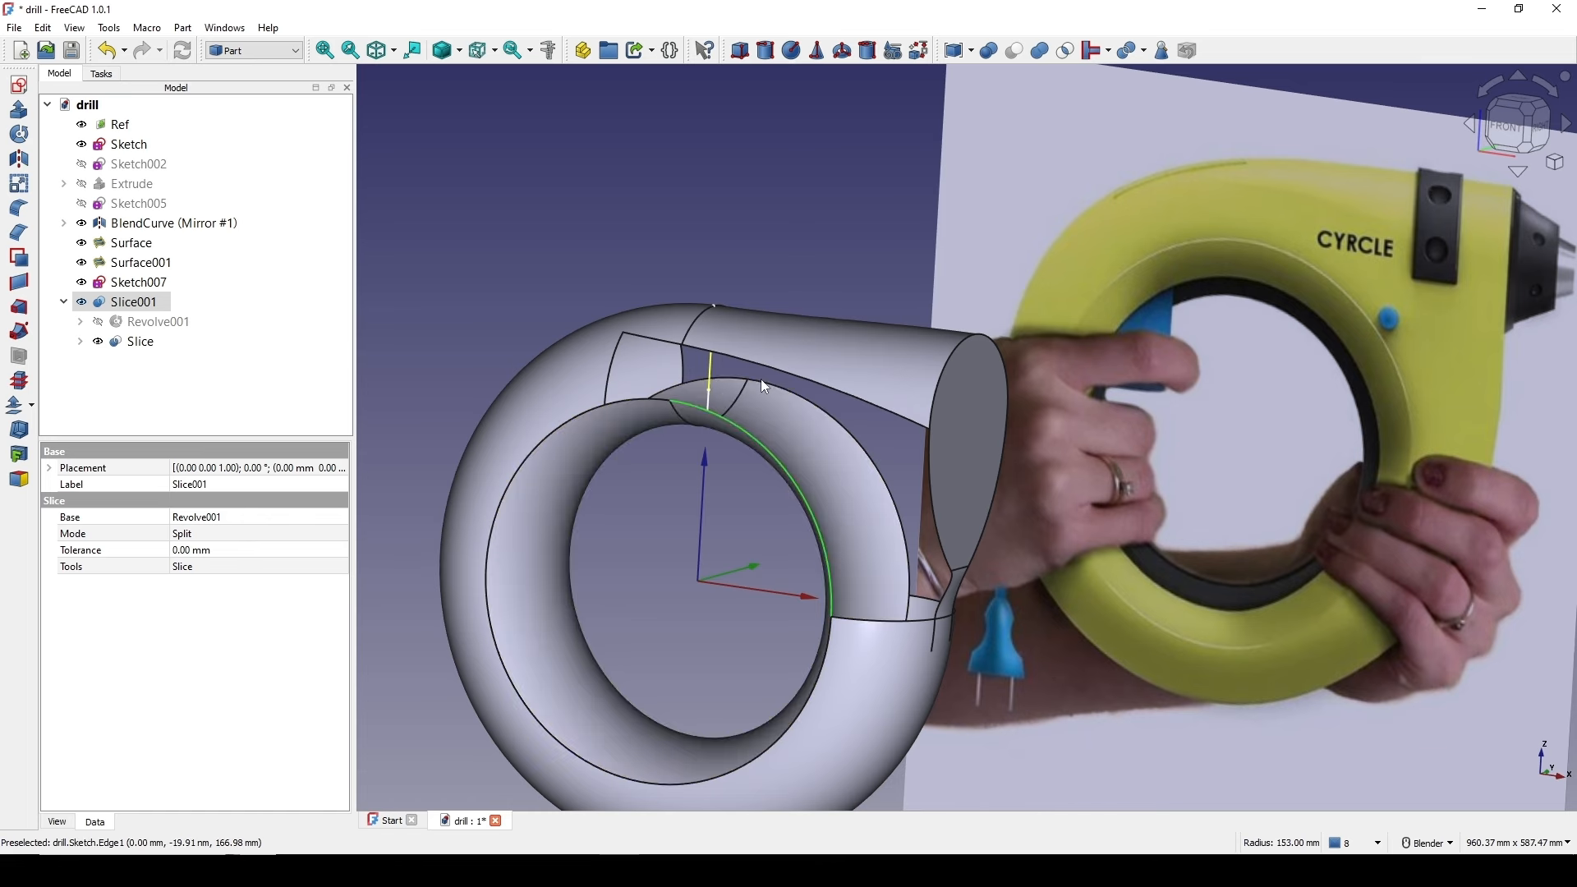
- Hide Sketch and Sketch007, whose lines cross the gap above the inner ring
scroll(764, 386, up, 4)
shift+middle_drag(777, 415, 737, 495)
click(679, 352)
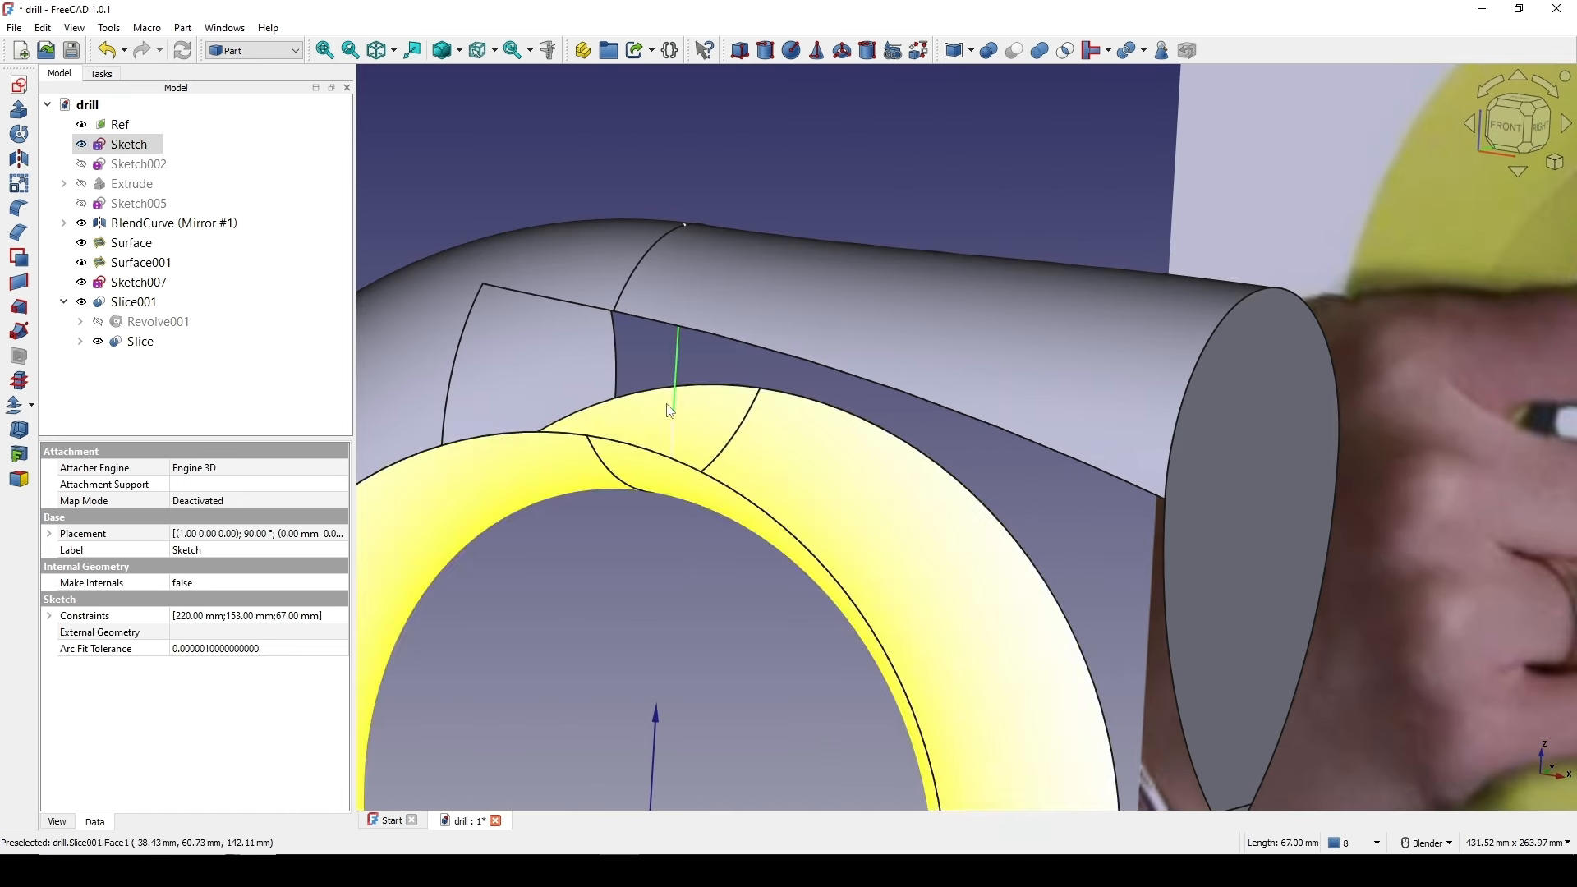
key(space)
scroll(681, 448, up, 2)
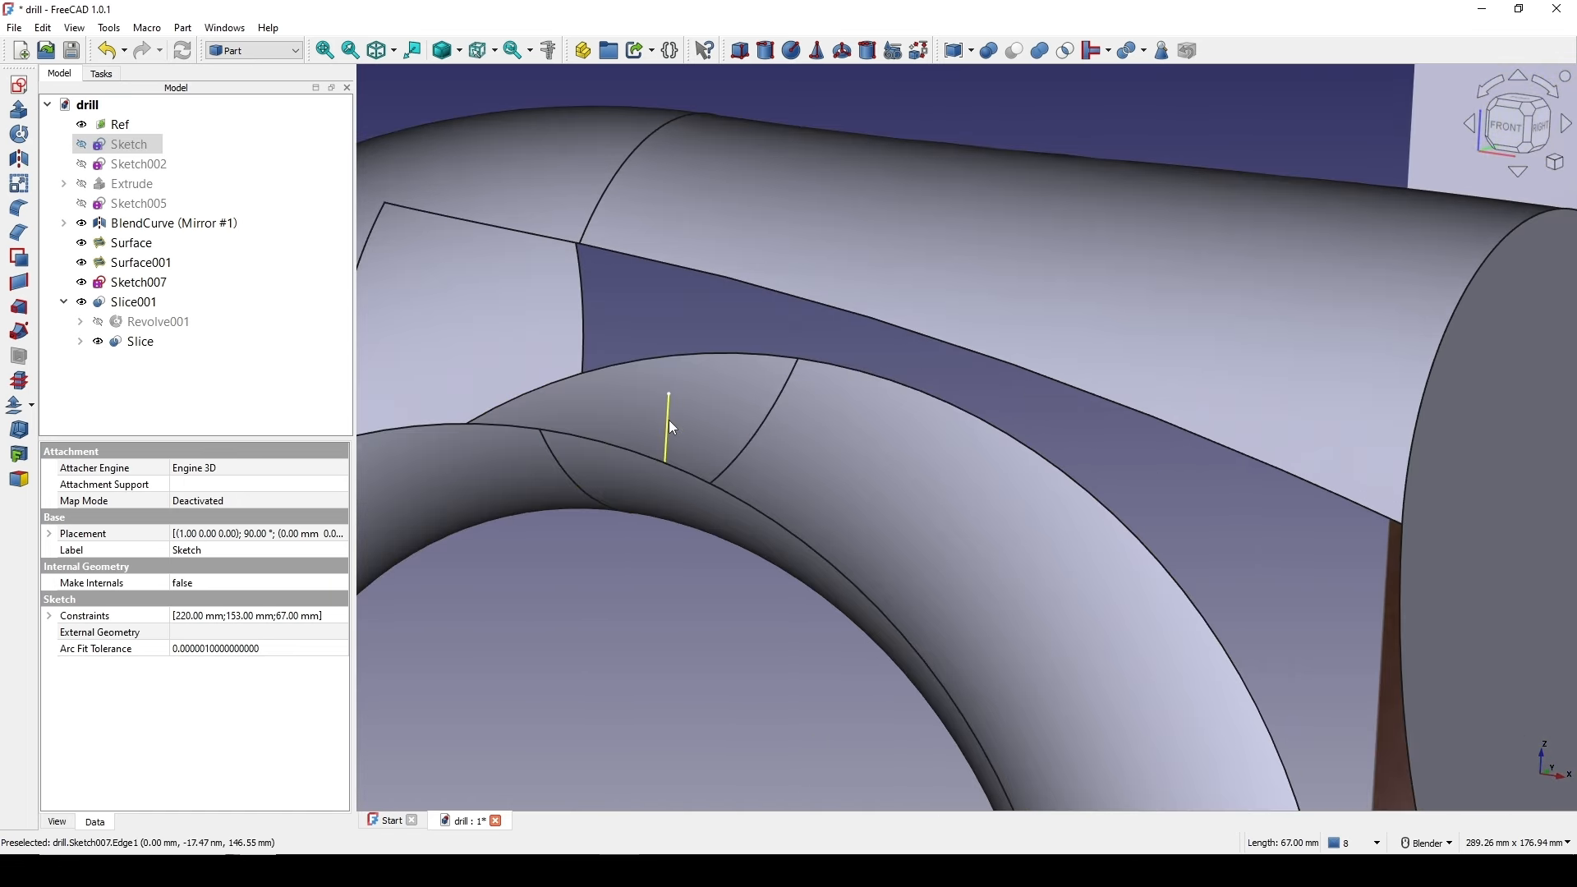
click(672, 428)
key(space)
scroll(824, 507, down, 6)
shift+middle_drag(825, 478, 802, 411)
click(790, 511)
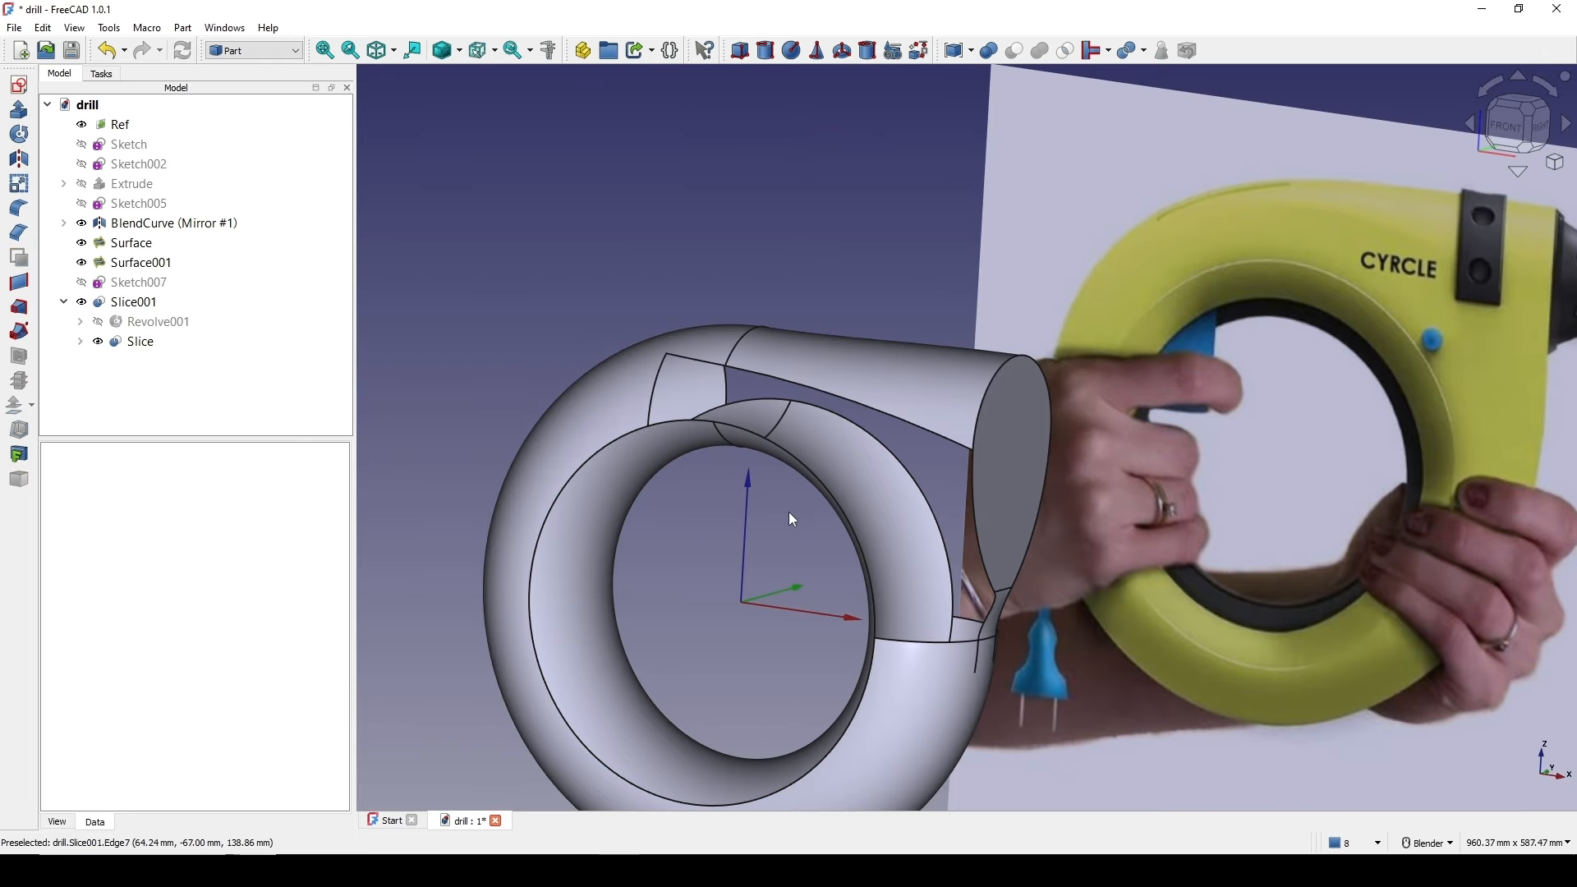
- Switch to the Surface workbench and bring the gap's boundary edges into view
mouse_move(788, 511)
shift+middle_down()
mouse_move(765, 440)
mouse_move(930, 445)
shift+middle_up()
click(282, 51)
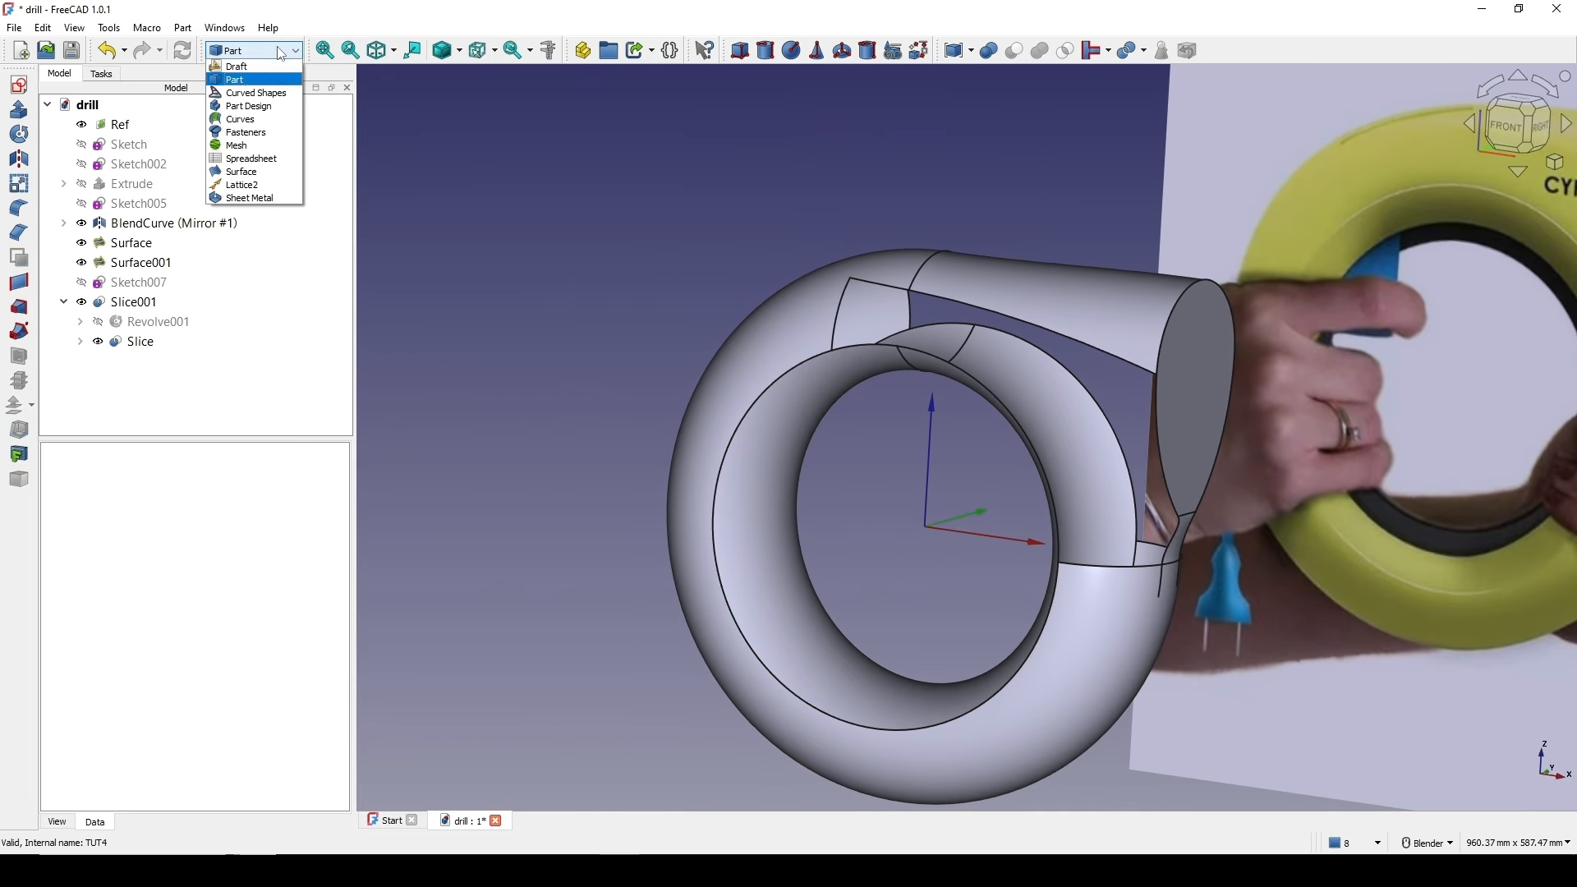
click(242, 171)
shift+middle_drag(940, 390, 701, 324)
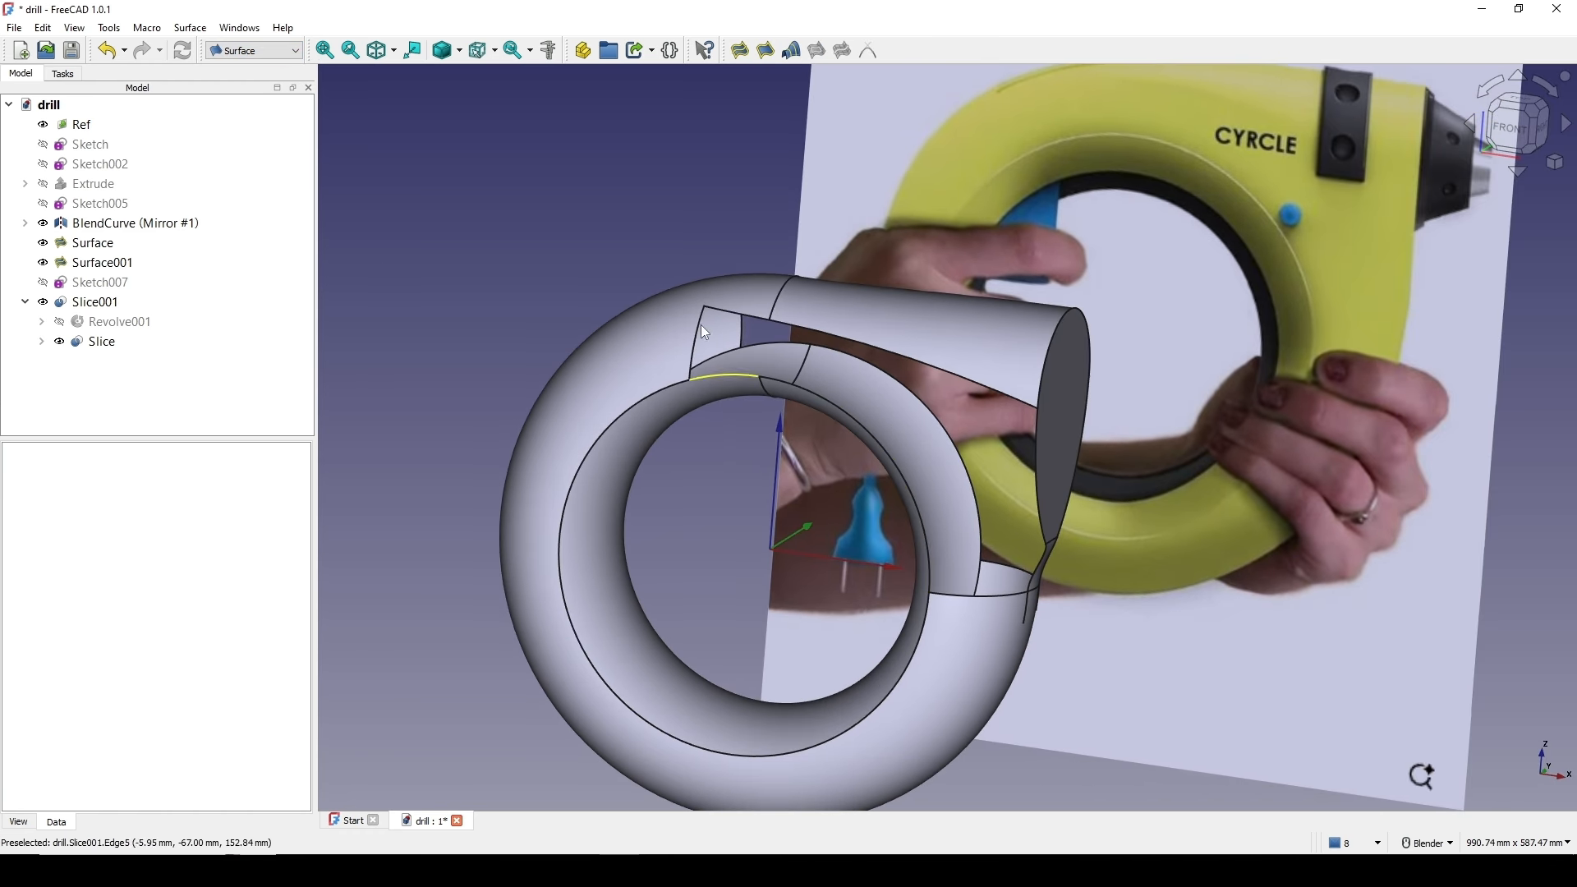
click(741, 53)
scroll(784, 316, up, 2)
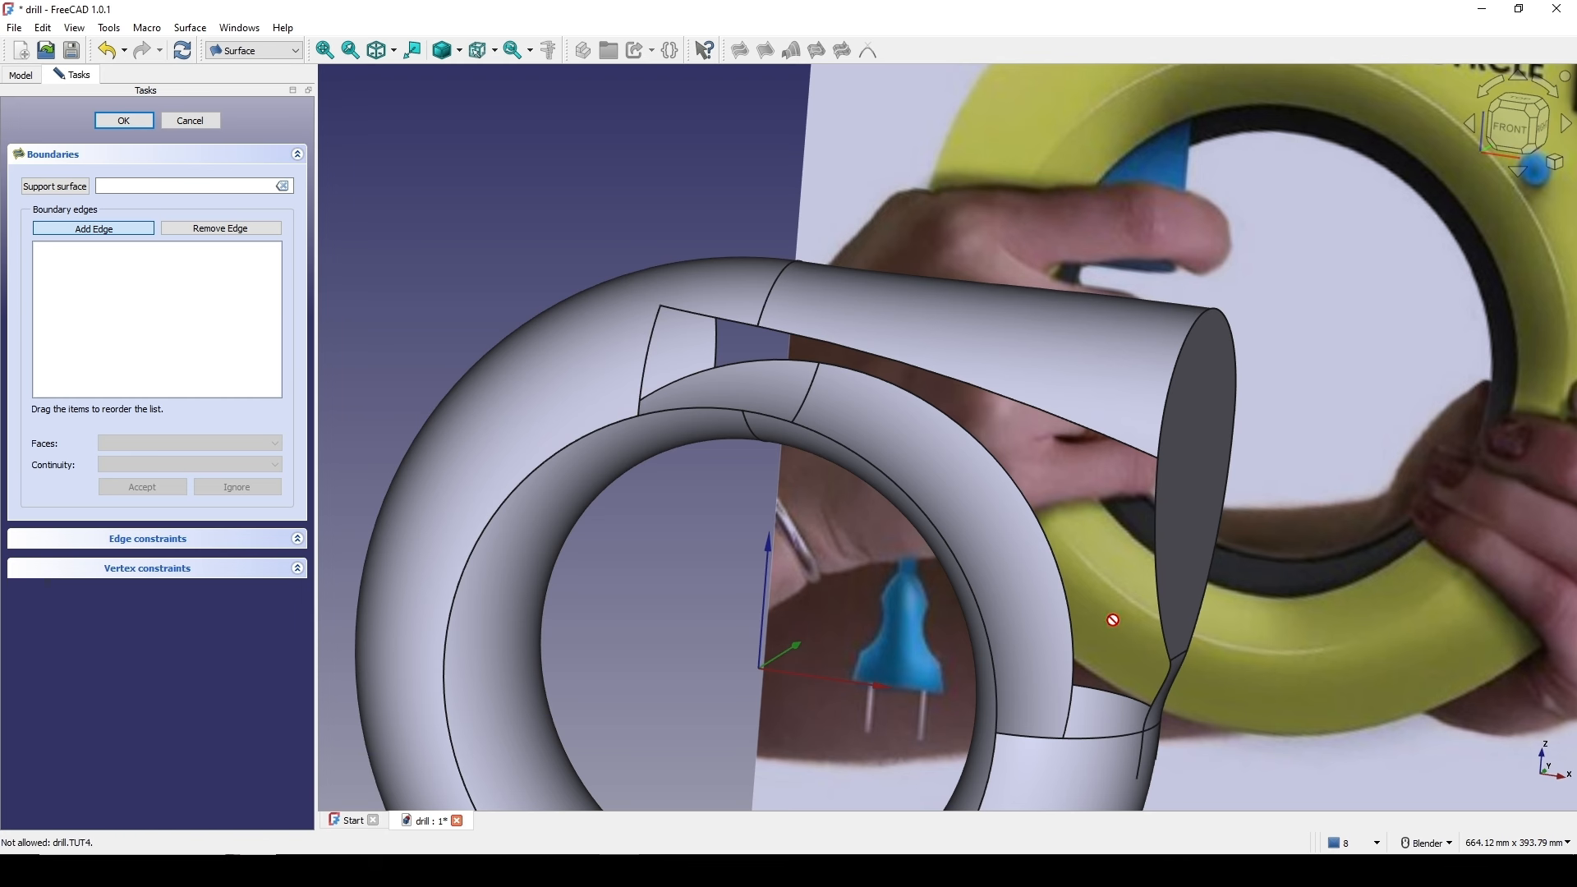
shift+middle_drag(649, 378, 565, 295)
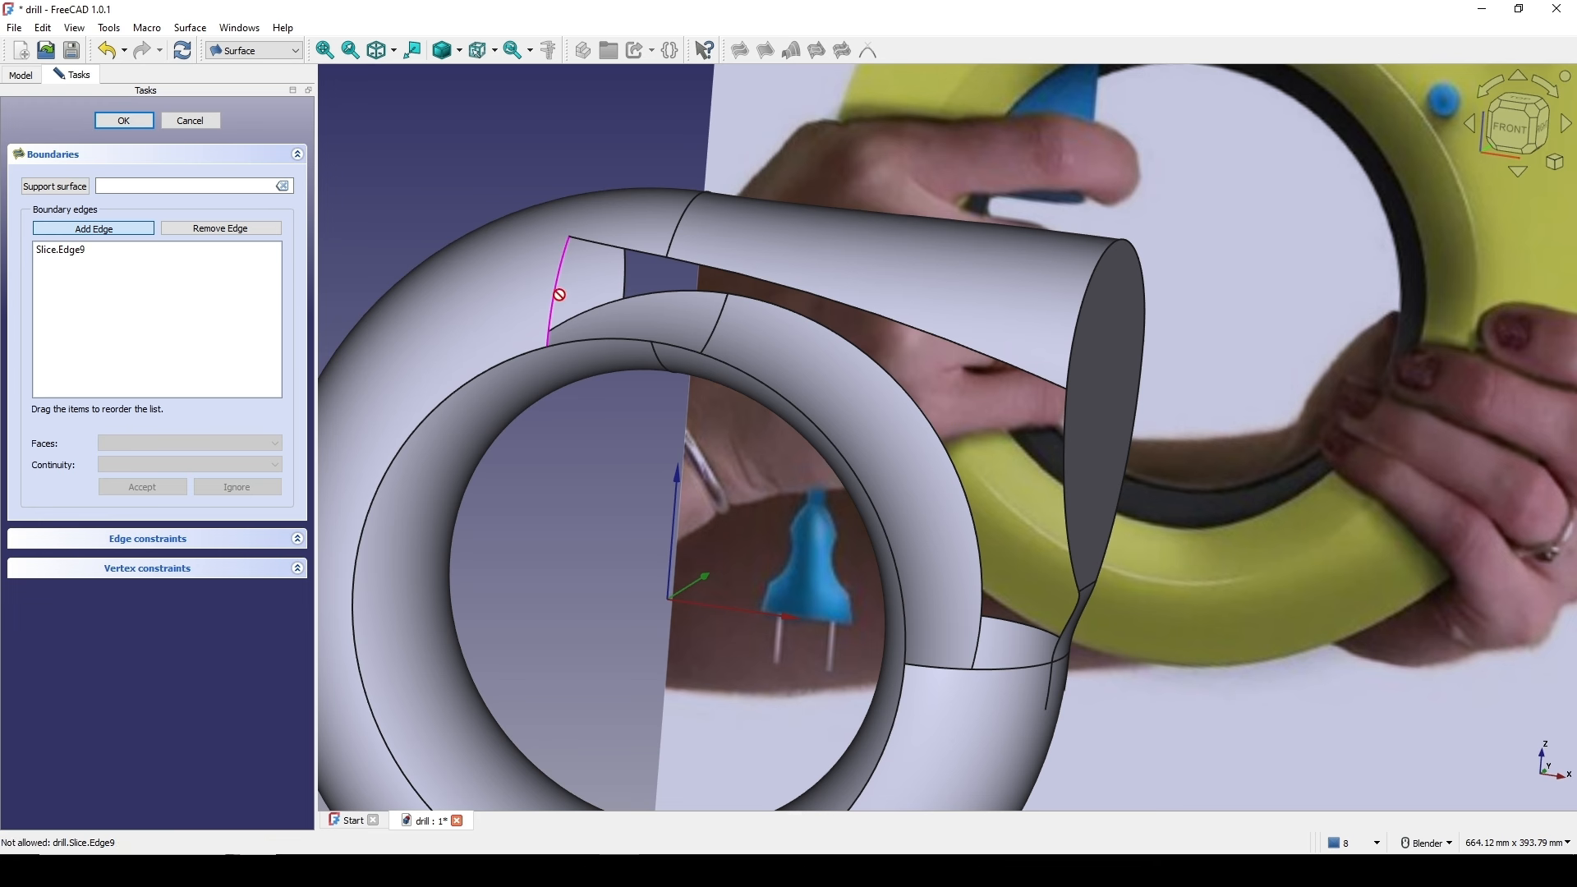
click(608, 247)
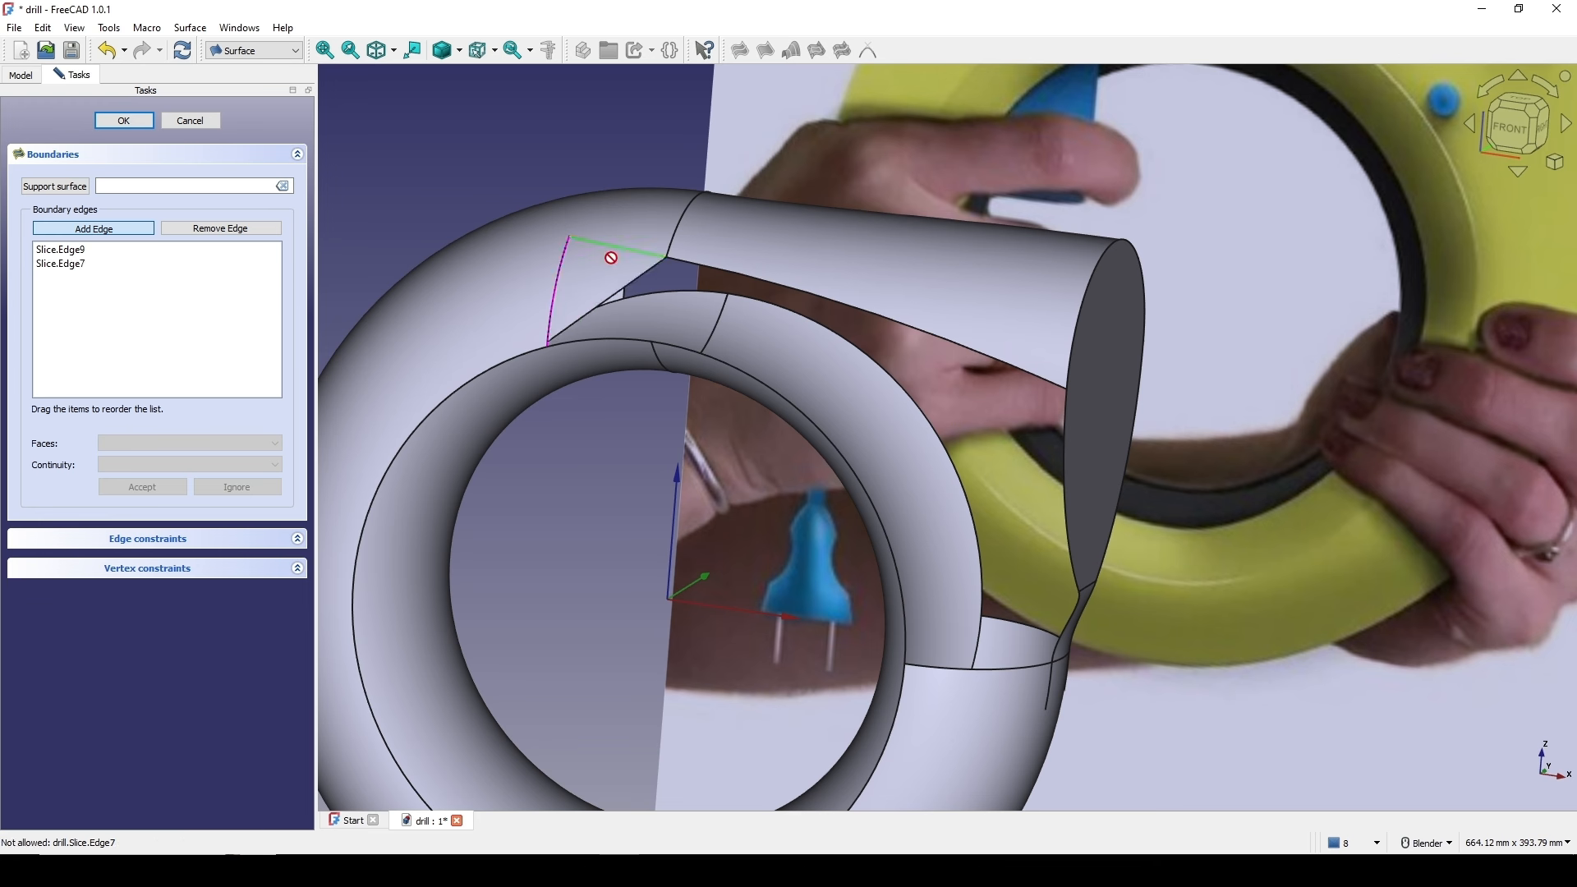
click(854, 319)
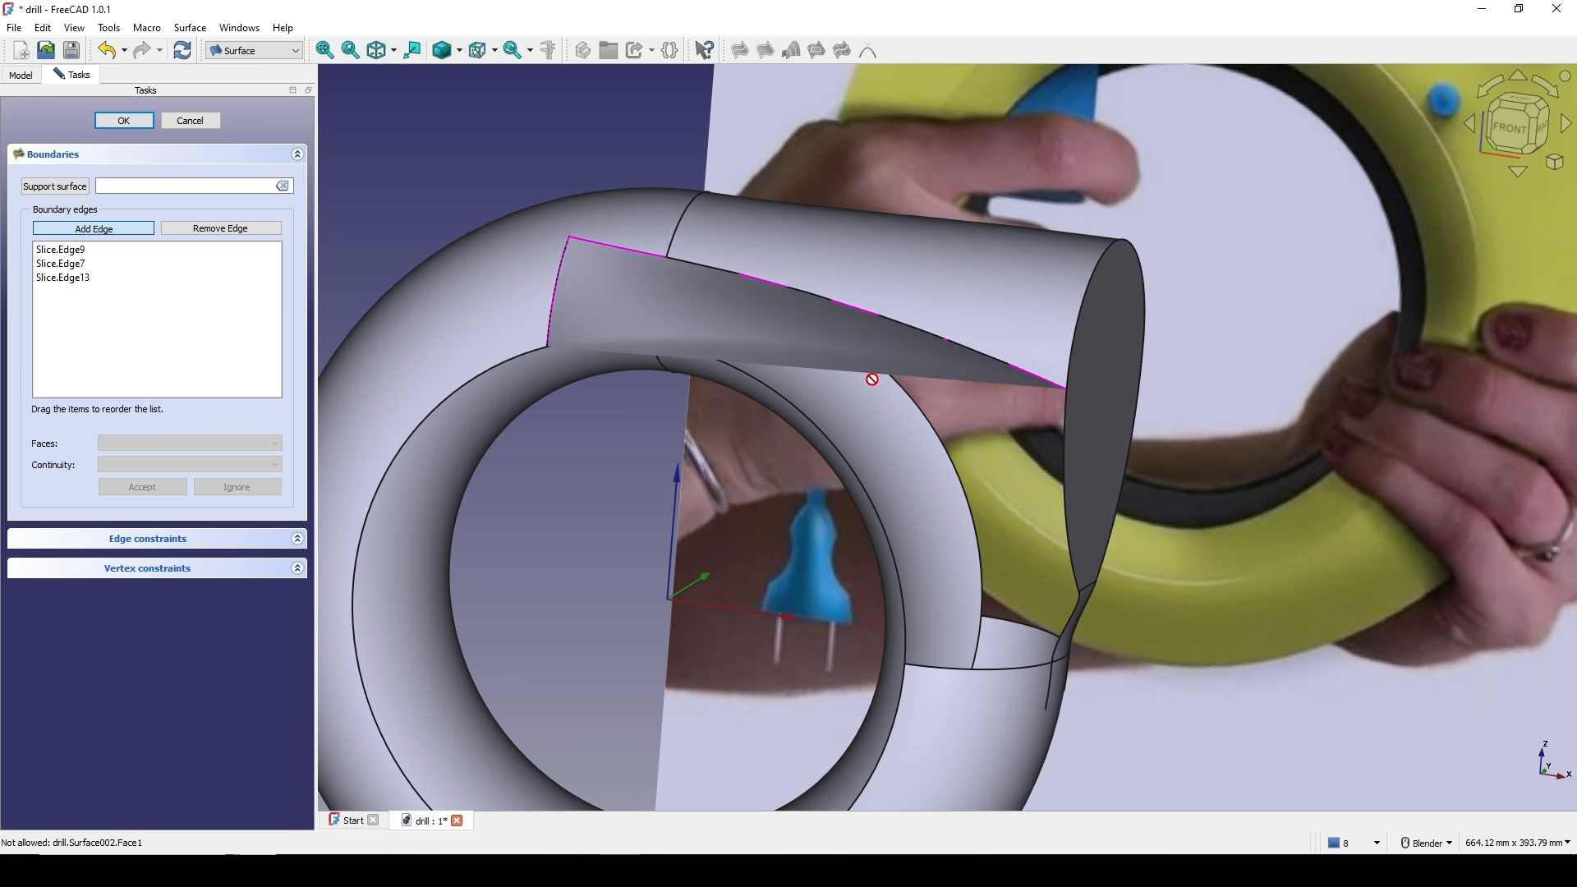
click(1065, 484)
click(1063, 626)
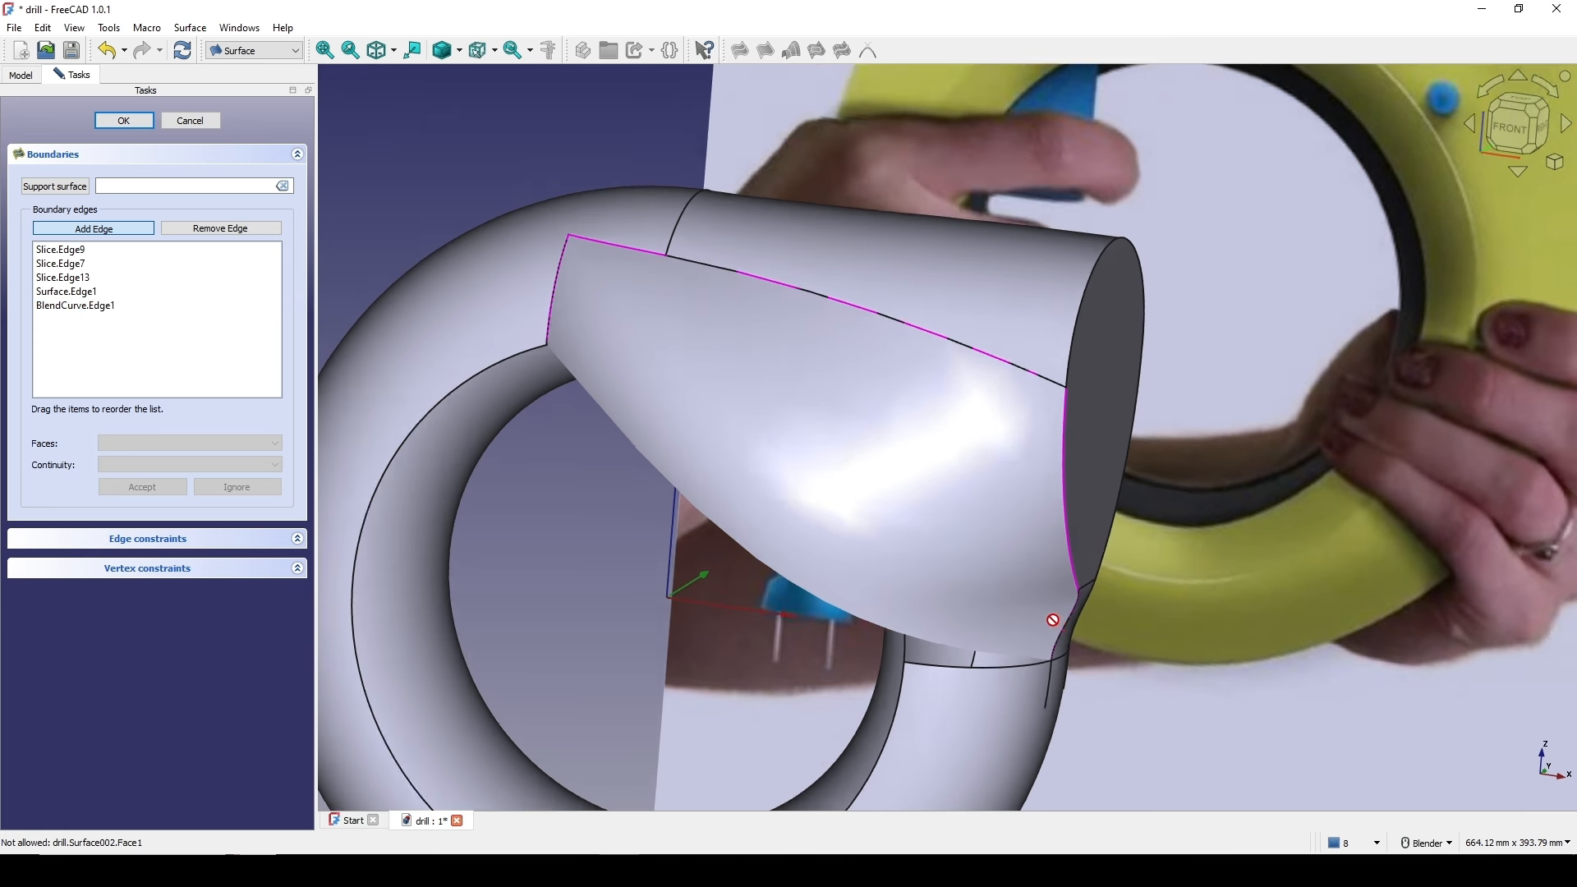
middle_drag(1052, 619, 936, 553)
shift+middle_drag(1053, 569, 975, 500)
scroll(972, 567, up, 1)
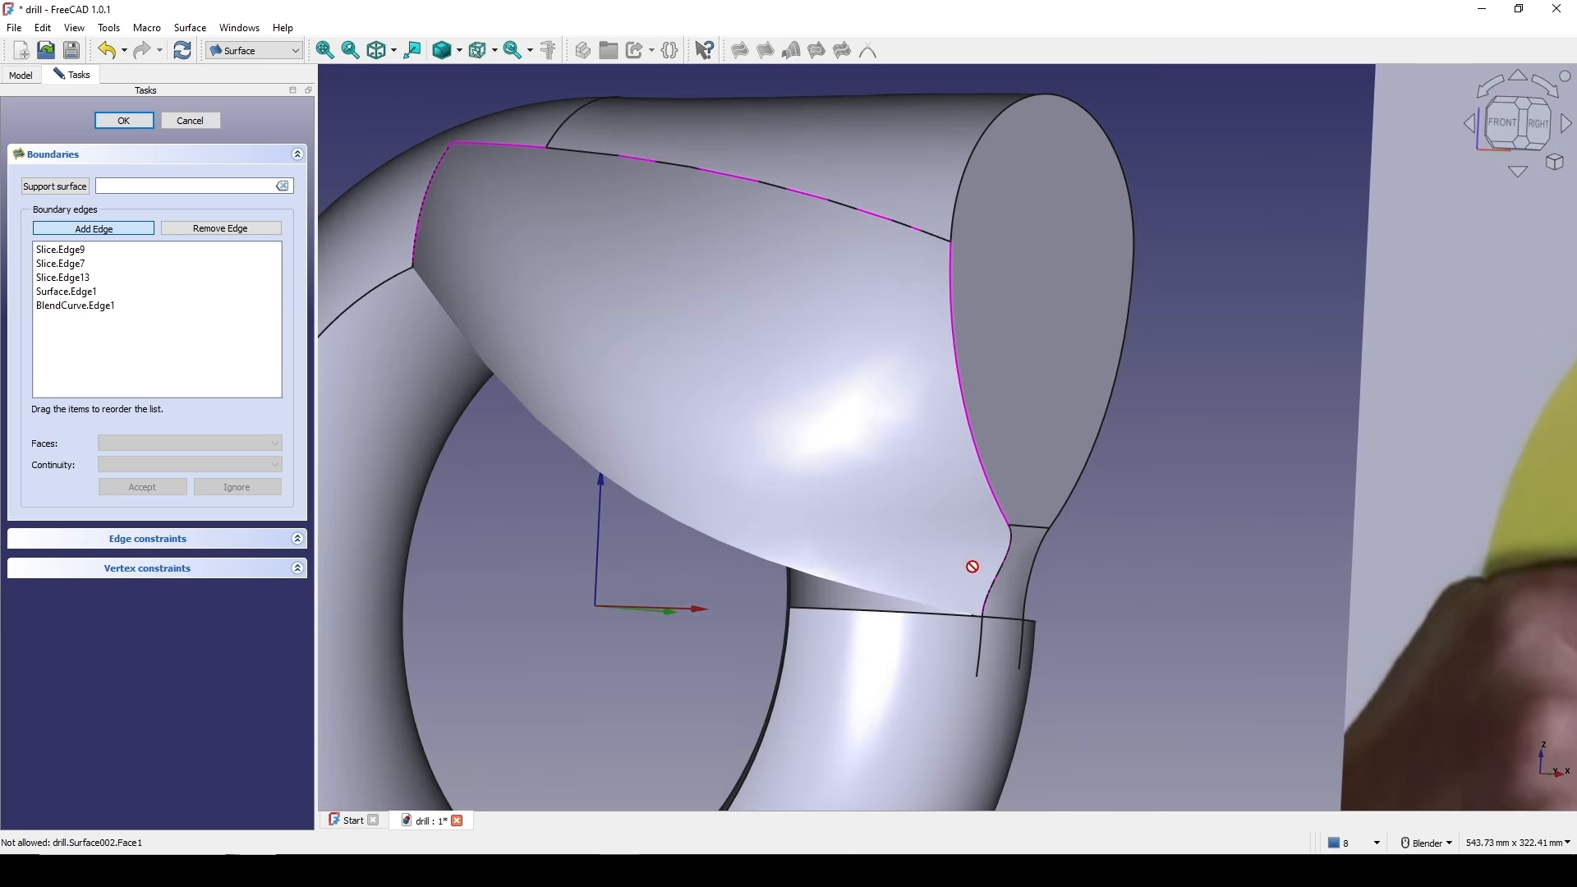
scroll(1025, 556, down, 2)
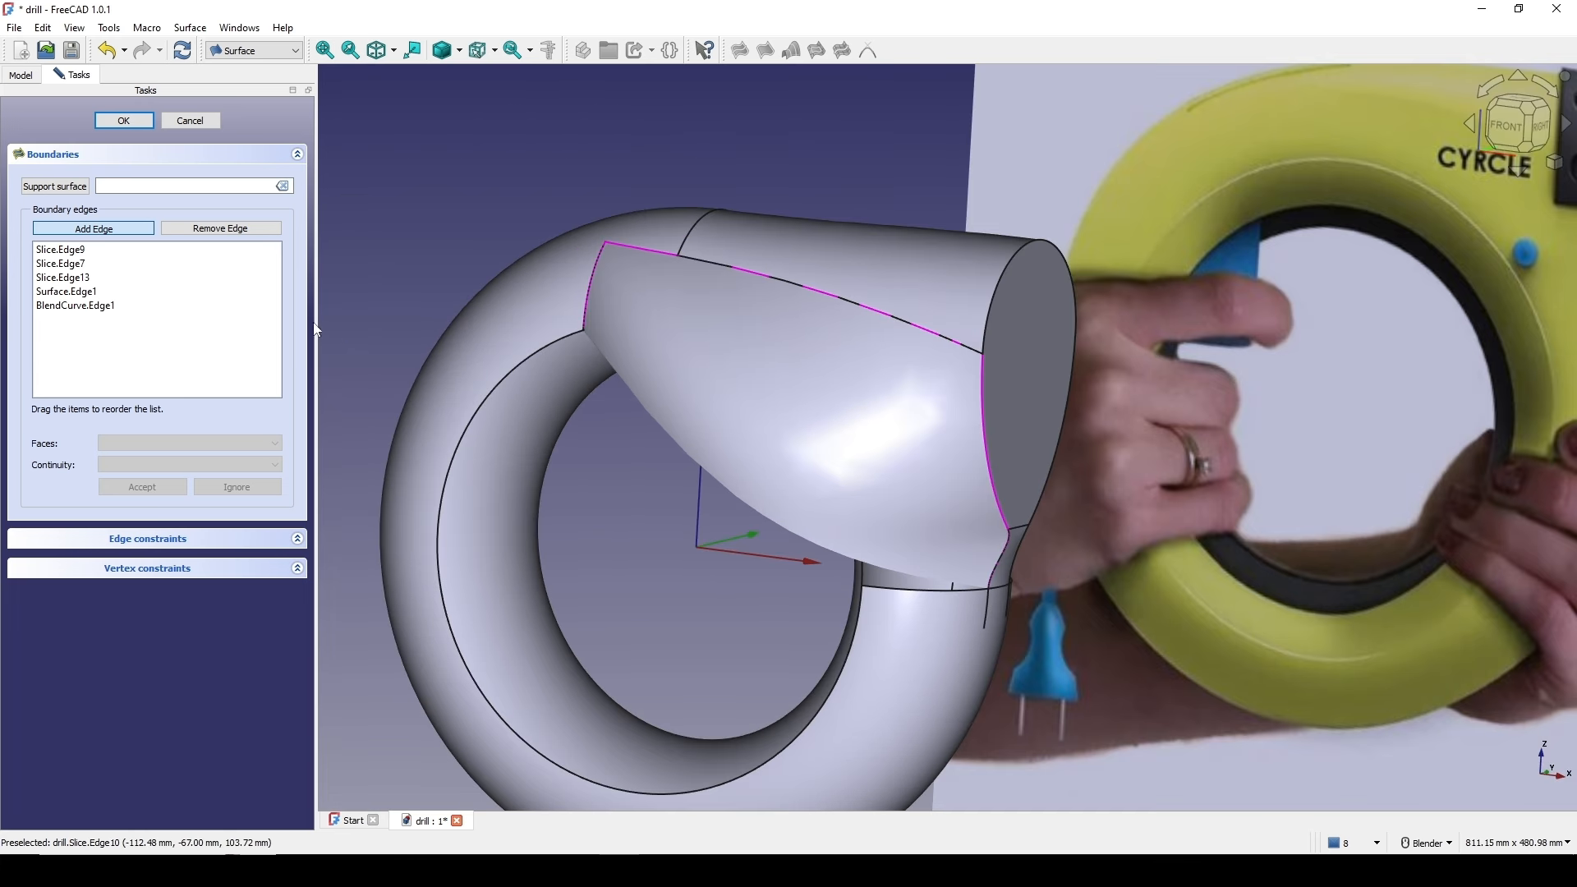
click(183, 127)
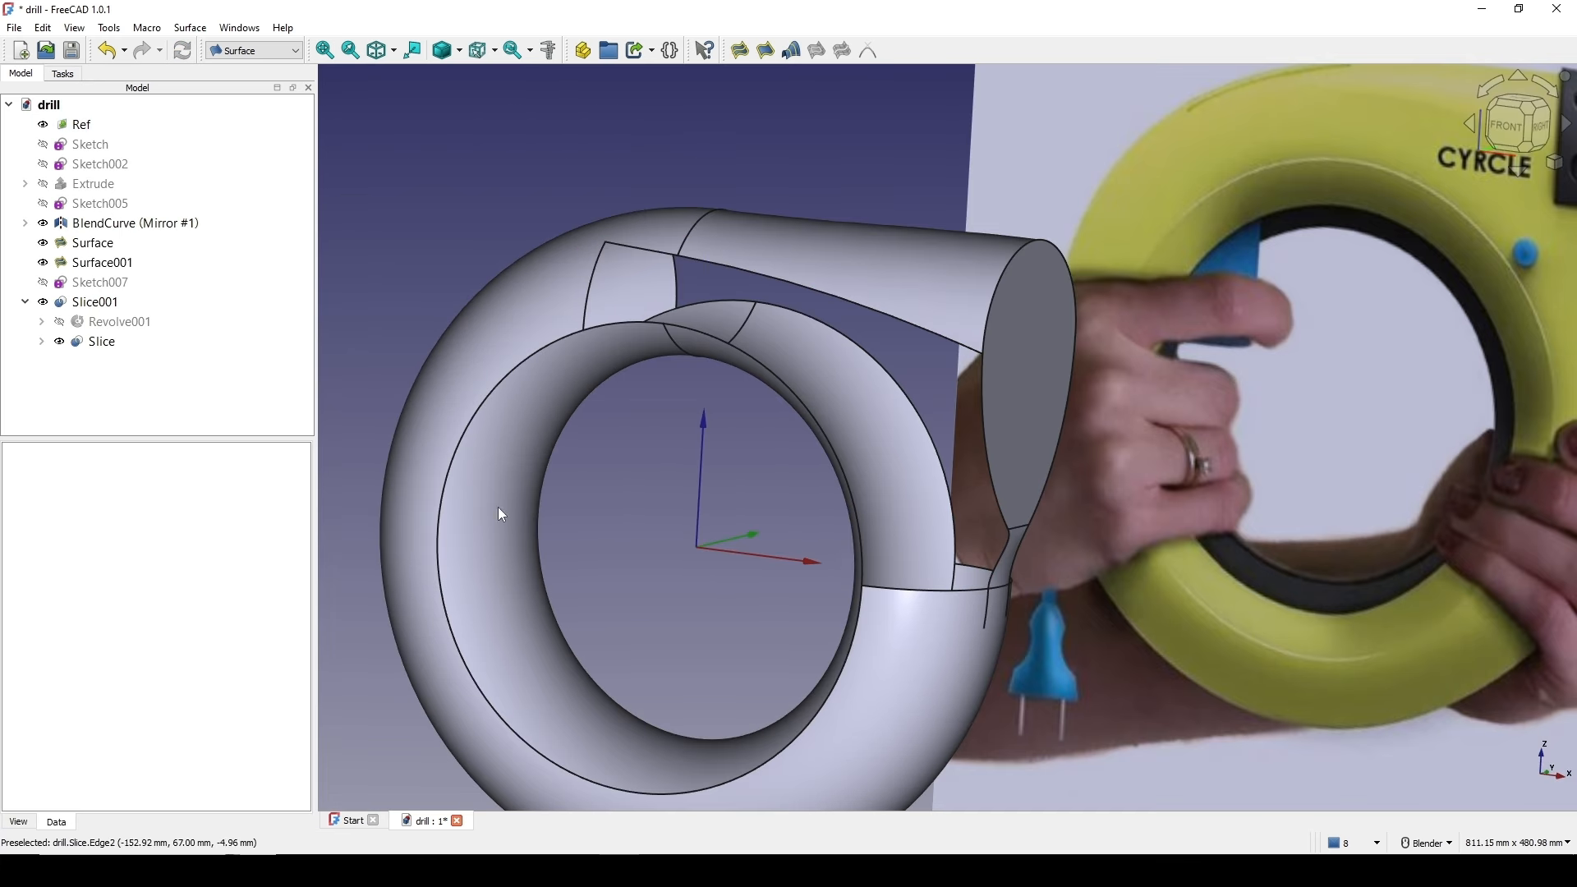
- Hide BlendCurve and its mirrored copy so the edges of the adjoining surface can be picked
click(26, 223)
click(99, 224)
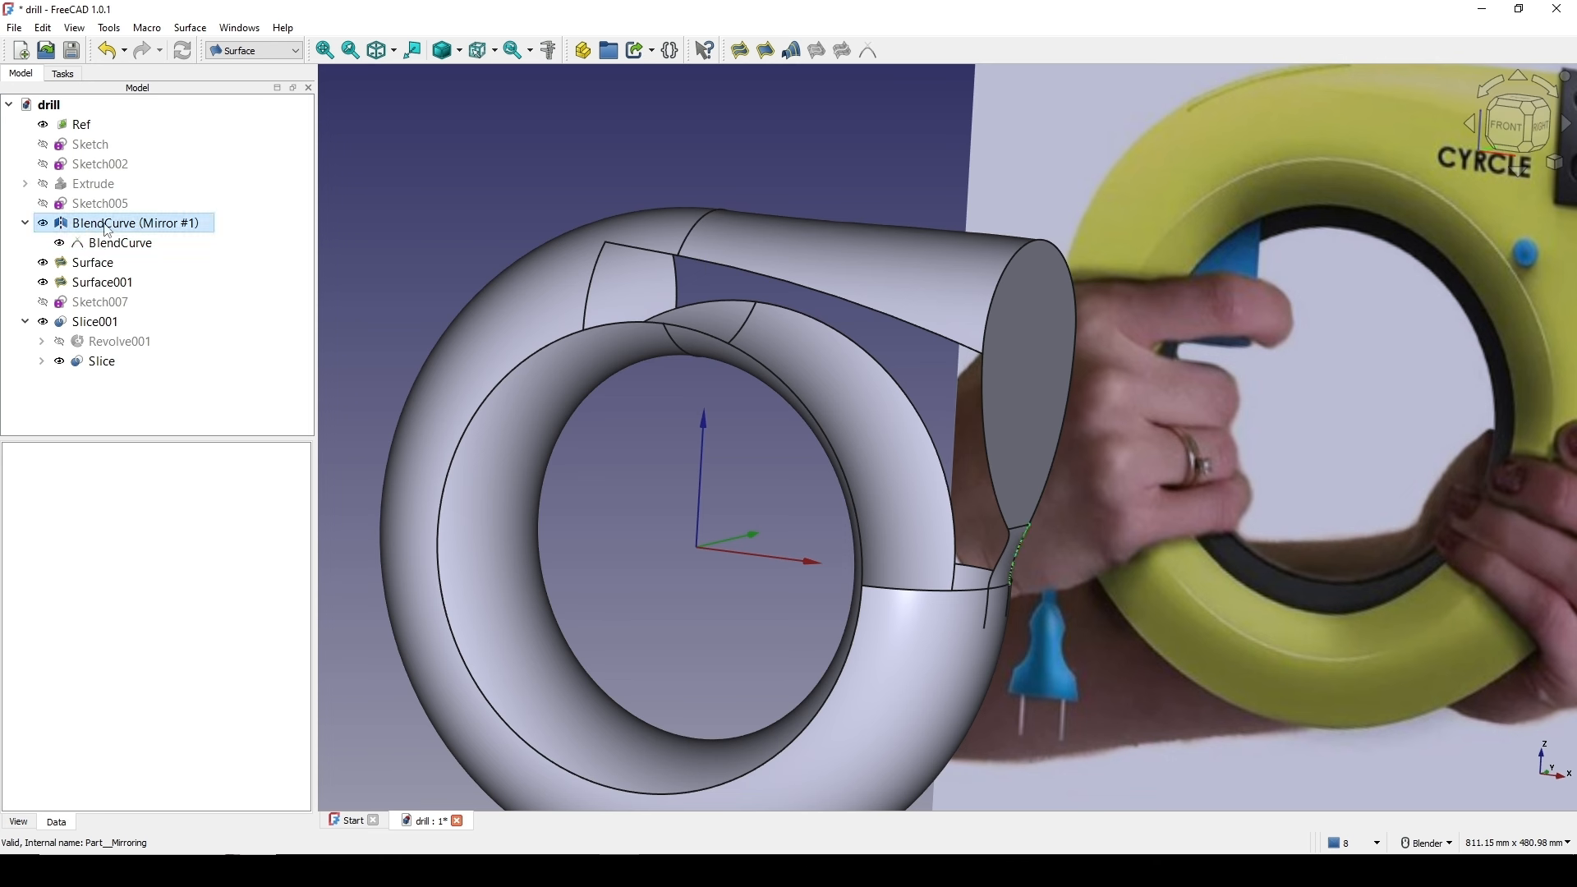
ctrl+click(152, 244)
key(space)
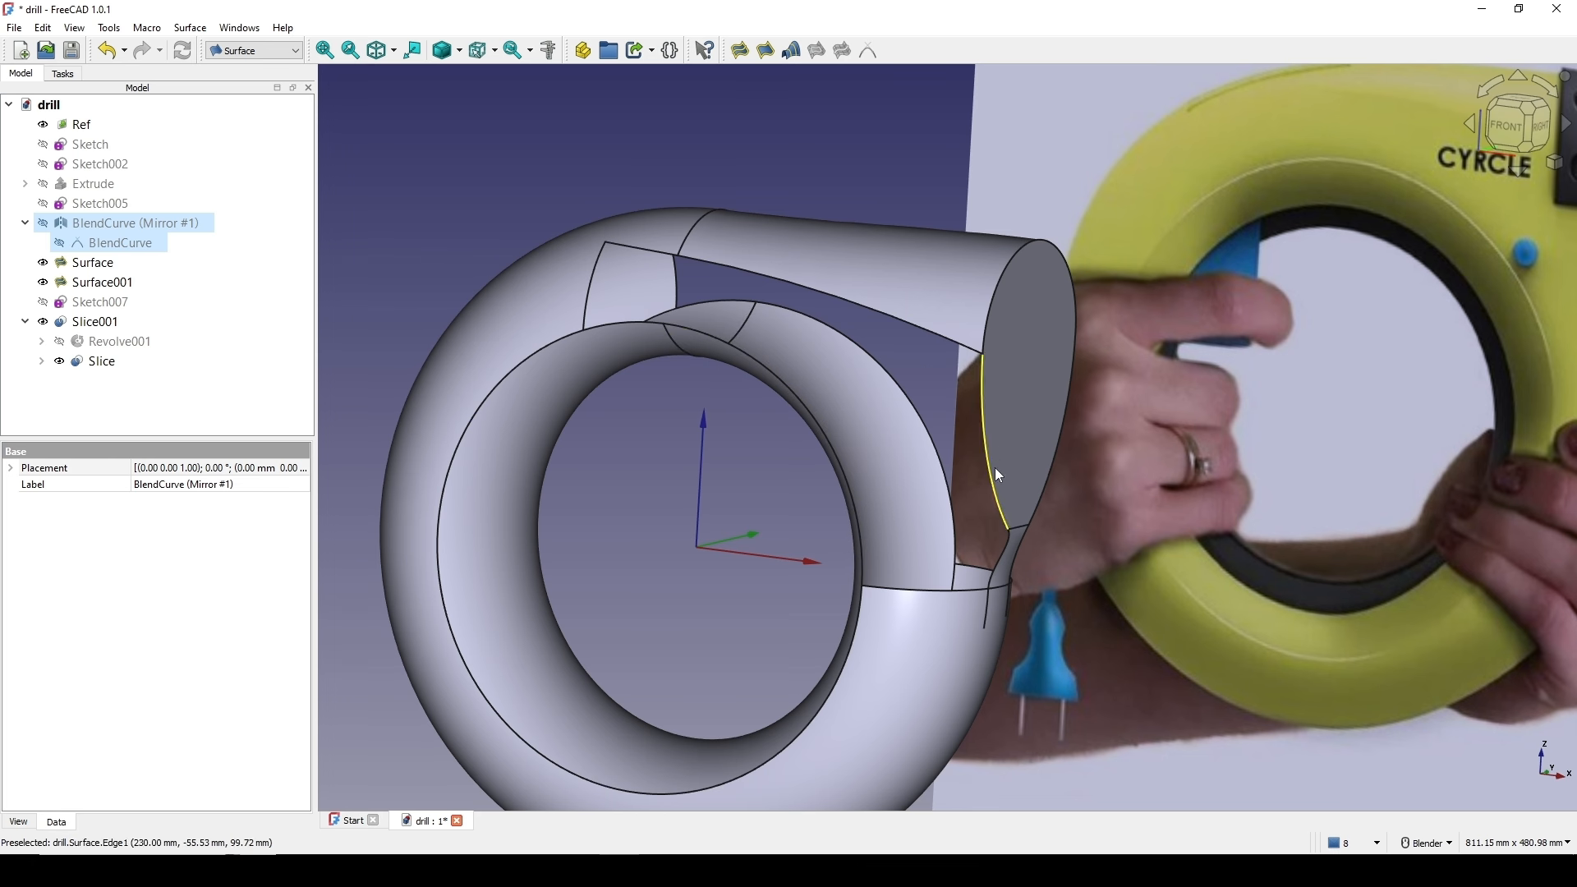
- Start a filled surface bounded by Slice edges 9, 7, 13 and 8, Surface edge 1 and Surface001 edge 4 around the gap
shift+middle_drag(886, 441, 801, 491)
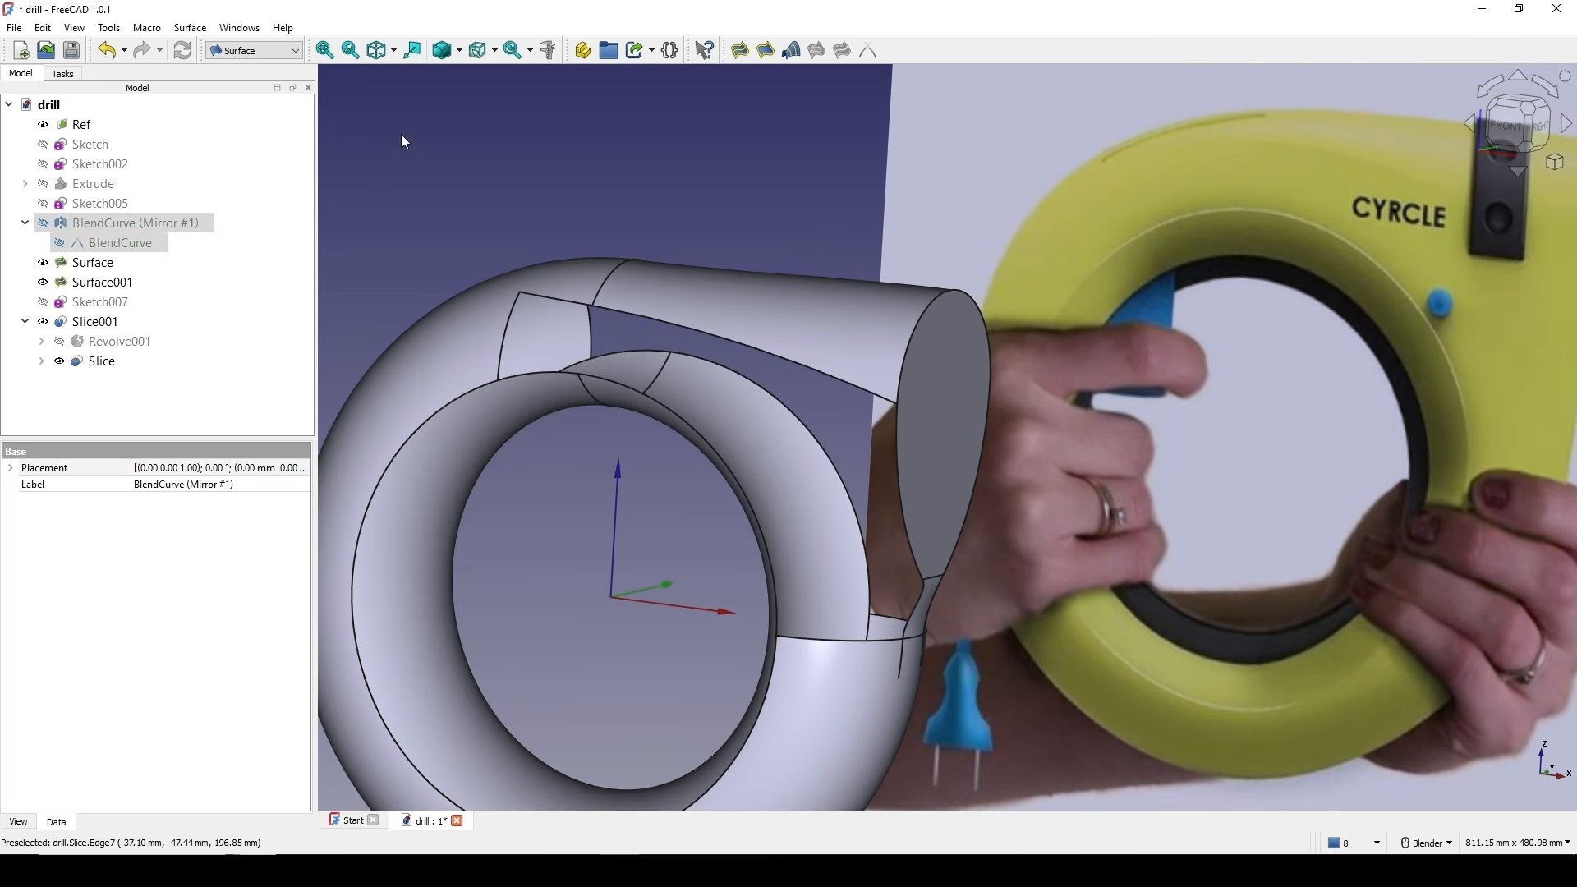
click(739, 50)
click(506, 355)
click(547, 297)
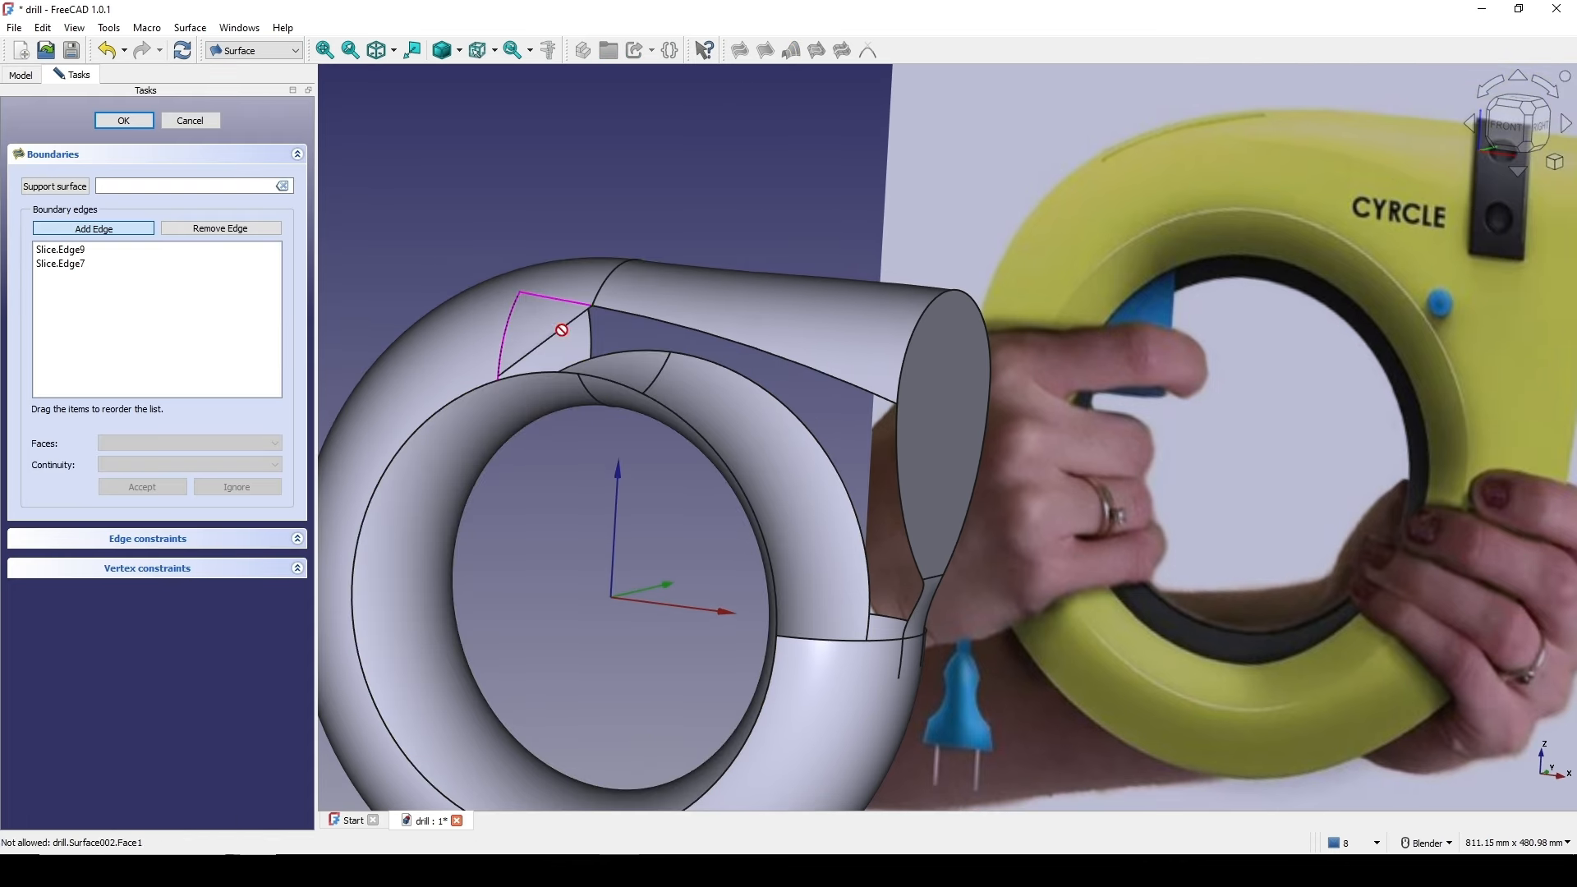
click(686, 335)
click(893, 478)
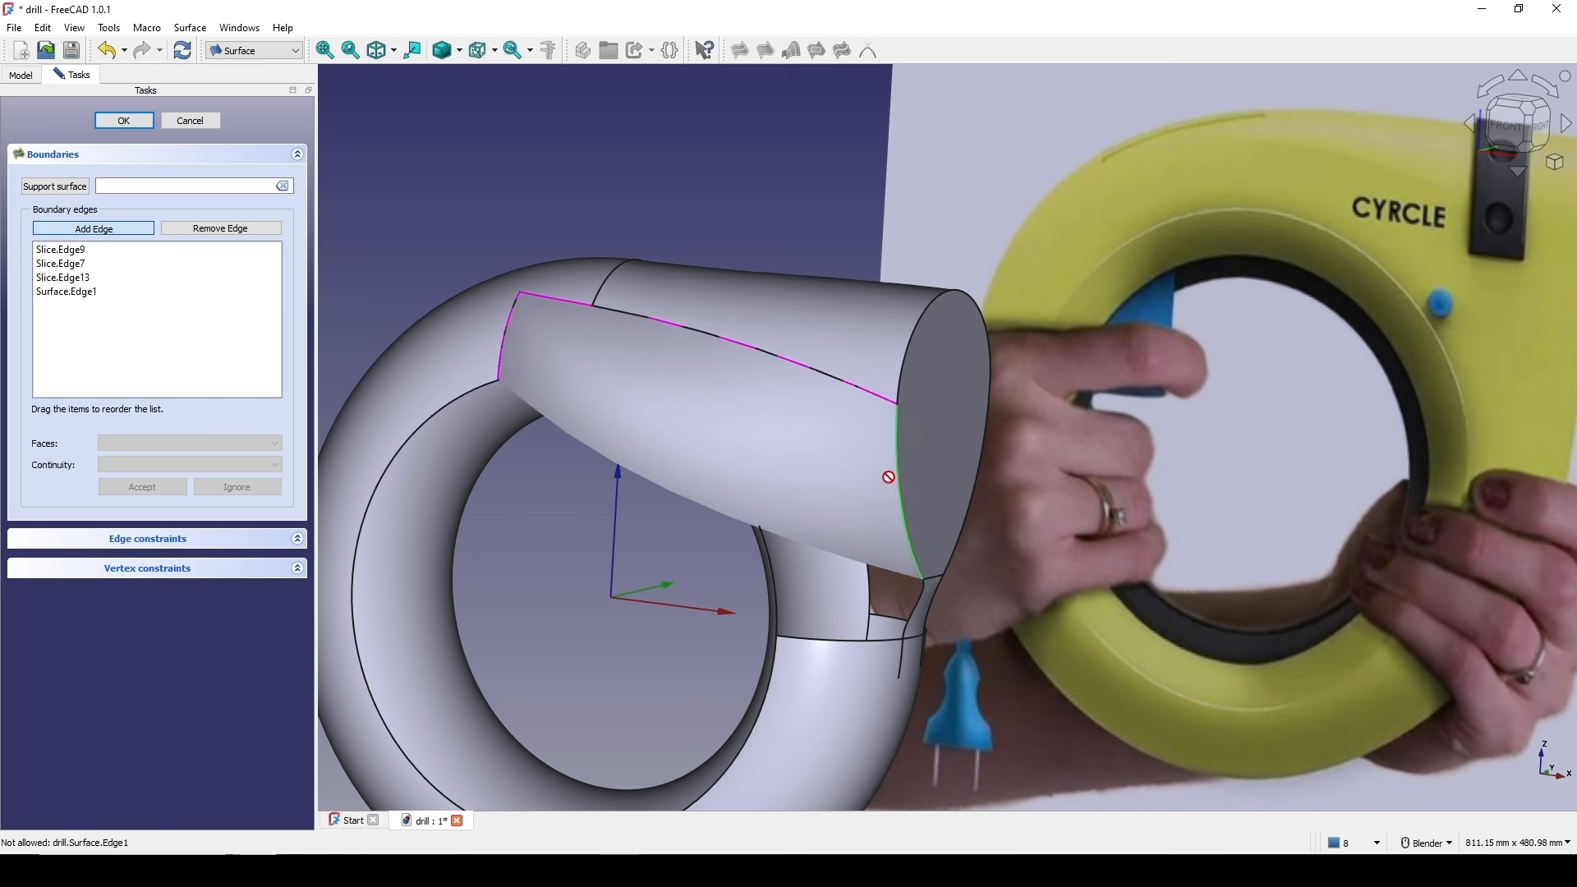
click(920, 602)
click(862, 639)
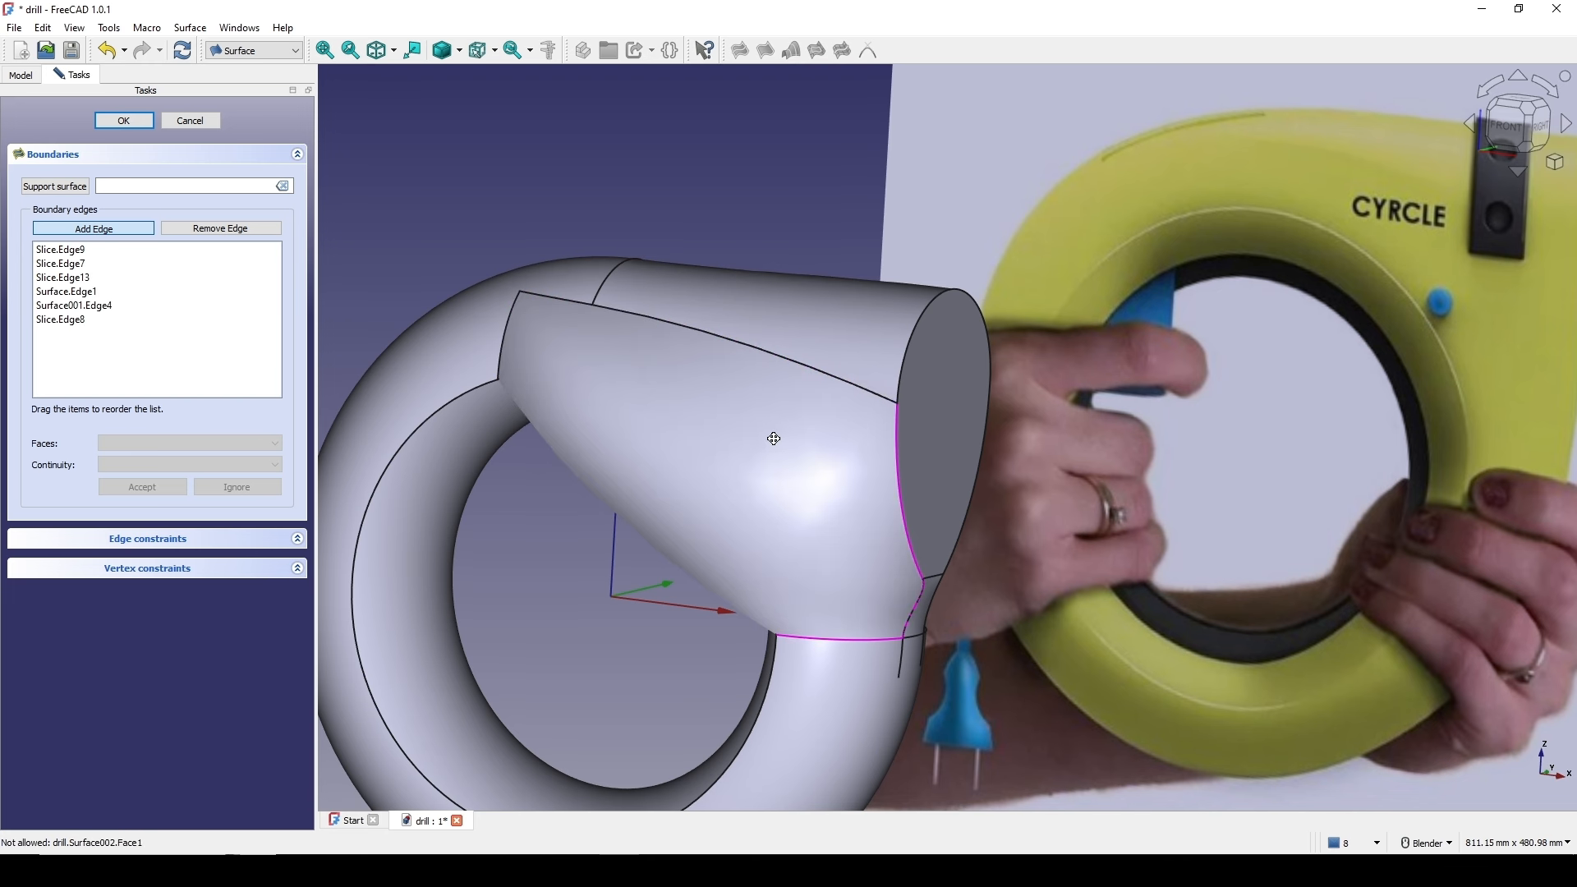
- In wireframe display, close the fill boundary with Slice001 edges 7 and 5 along the inner ring and accept the surface
shift+middle_drag(775, 440, 786, 354)
mouse_move(739, 405)
middle_down()
mouse_move(813, 408)
mouse_move(754, 405)
middle_up()
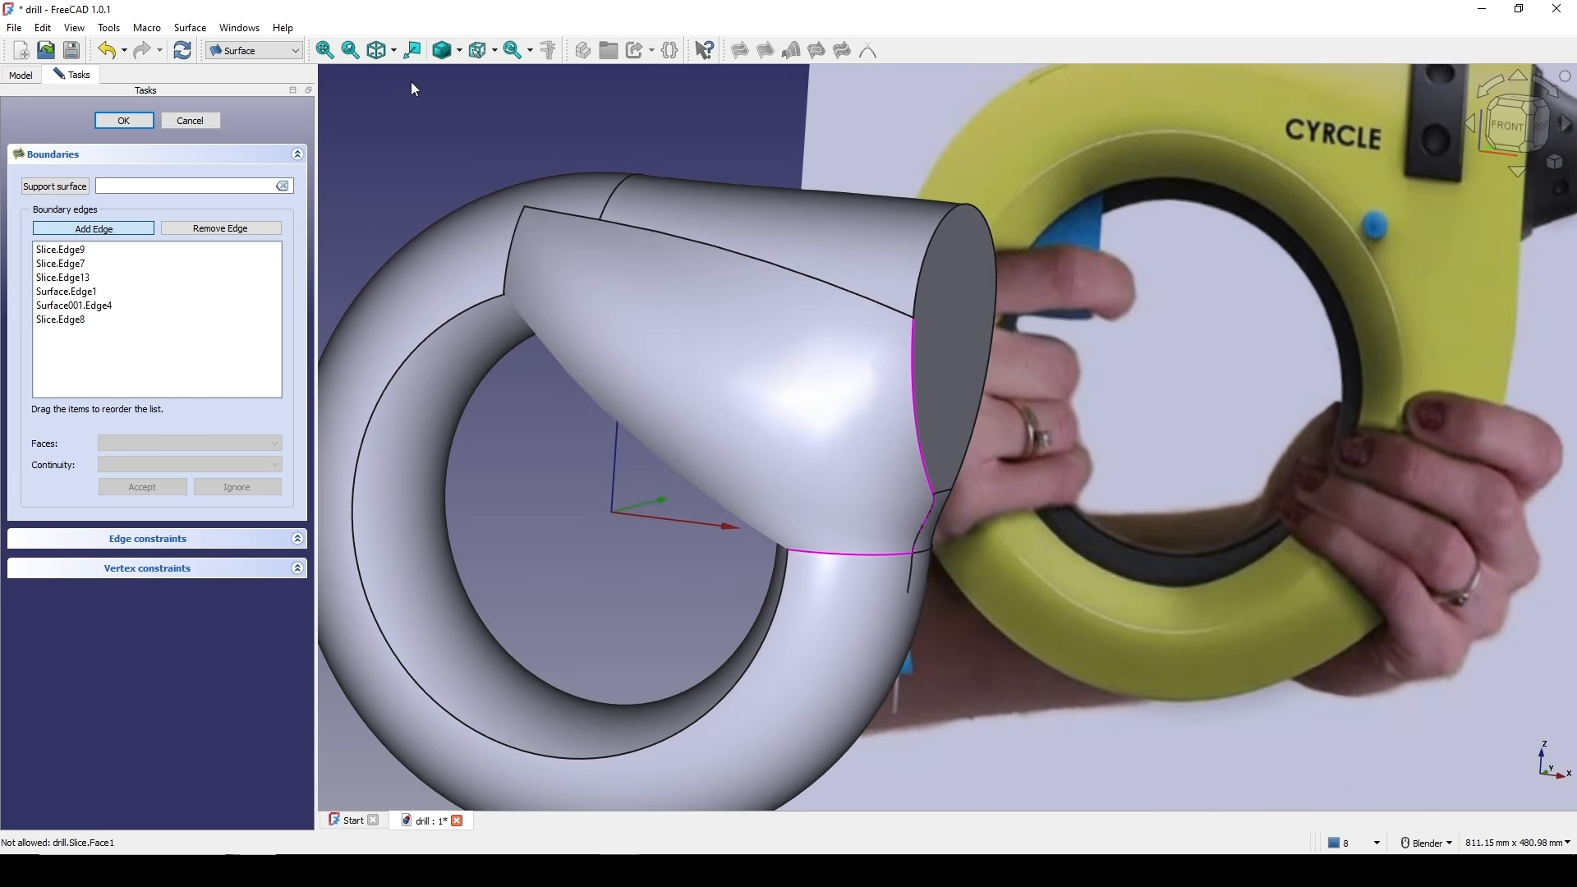
click(458, 51)
click(493, 128)
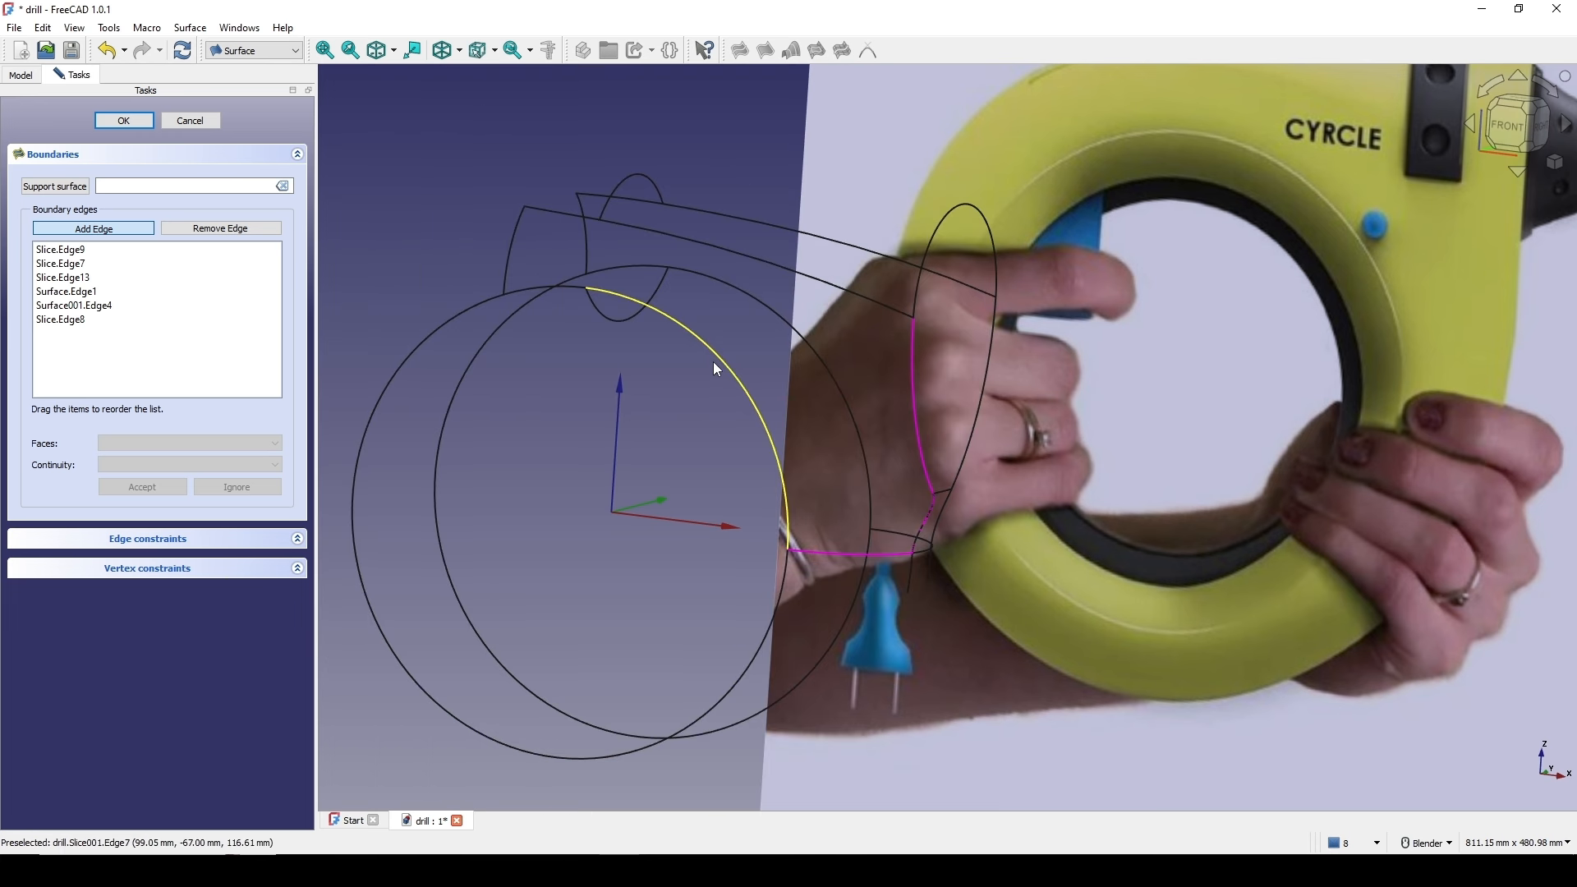
click(716, 388)
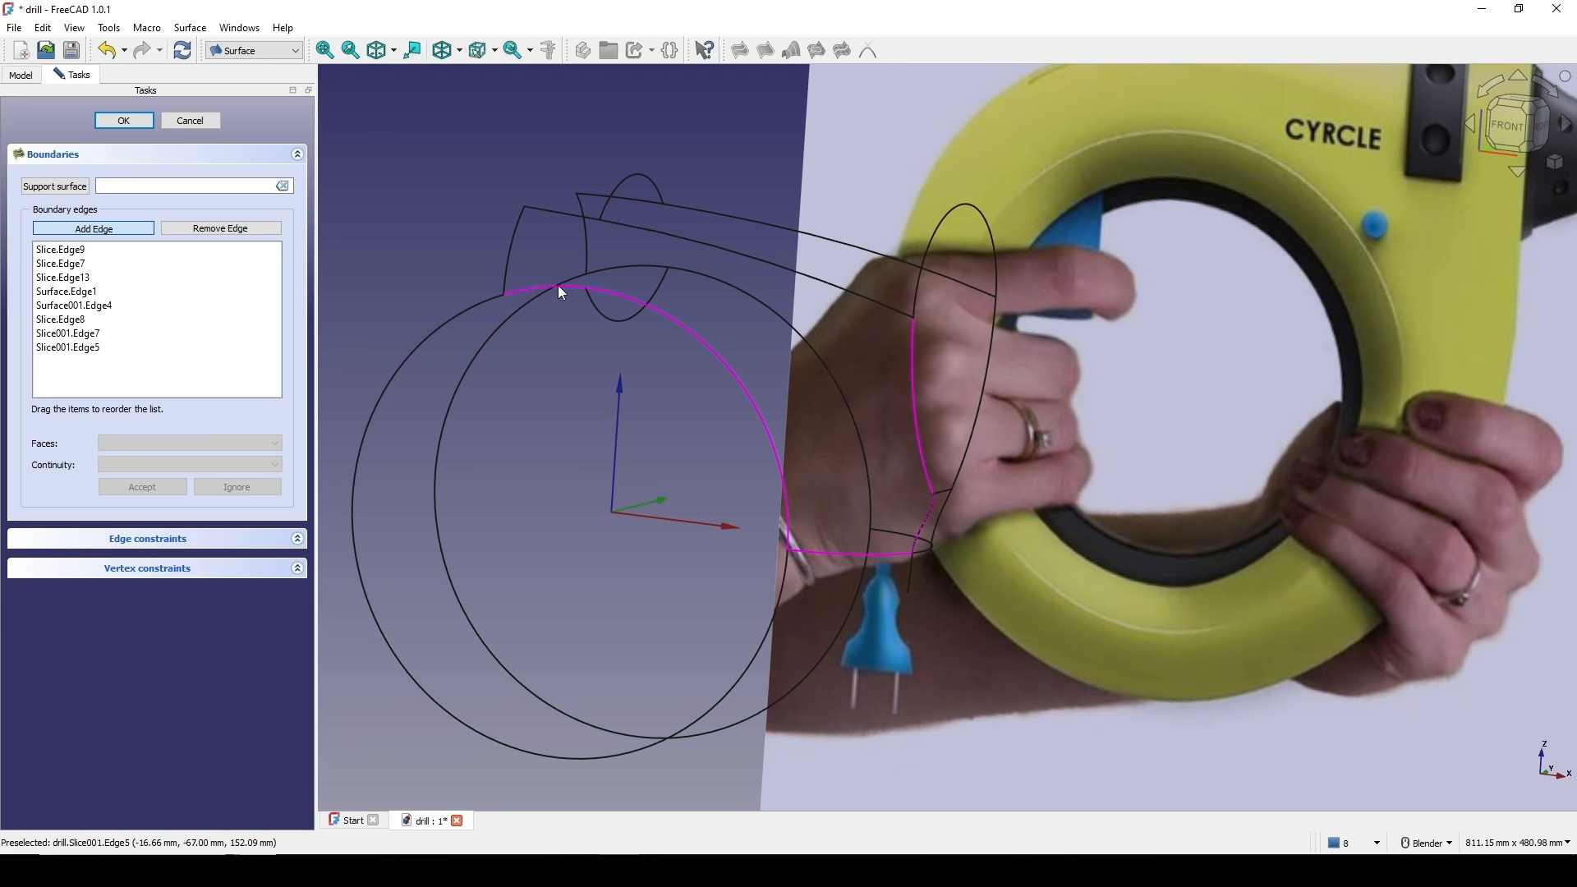
click(124, 121)
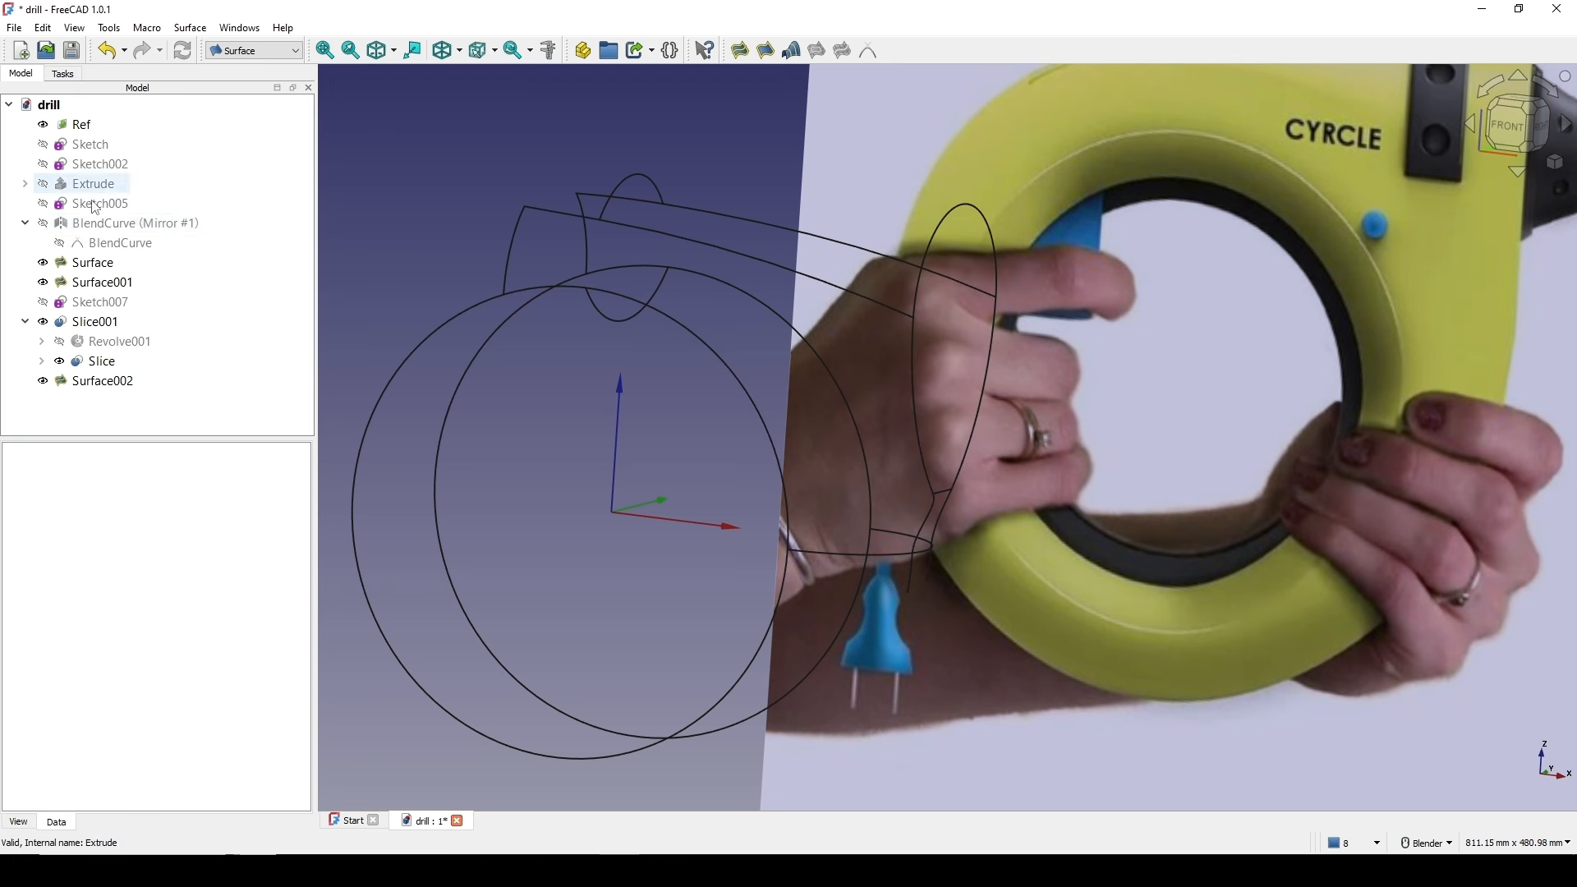
- Return the model to shaded display and inspect the new filled side surface
click(462, 54)
click(466, 174)
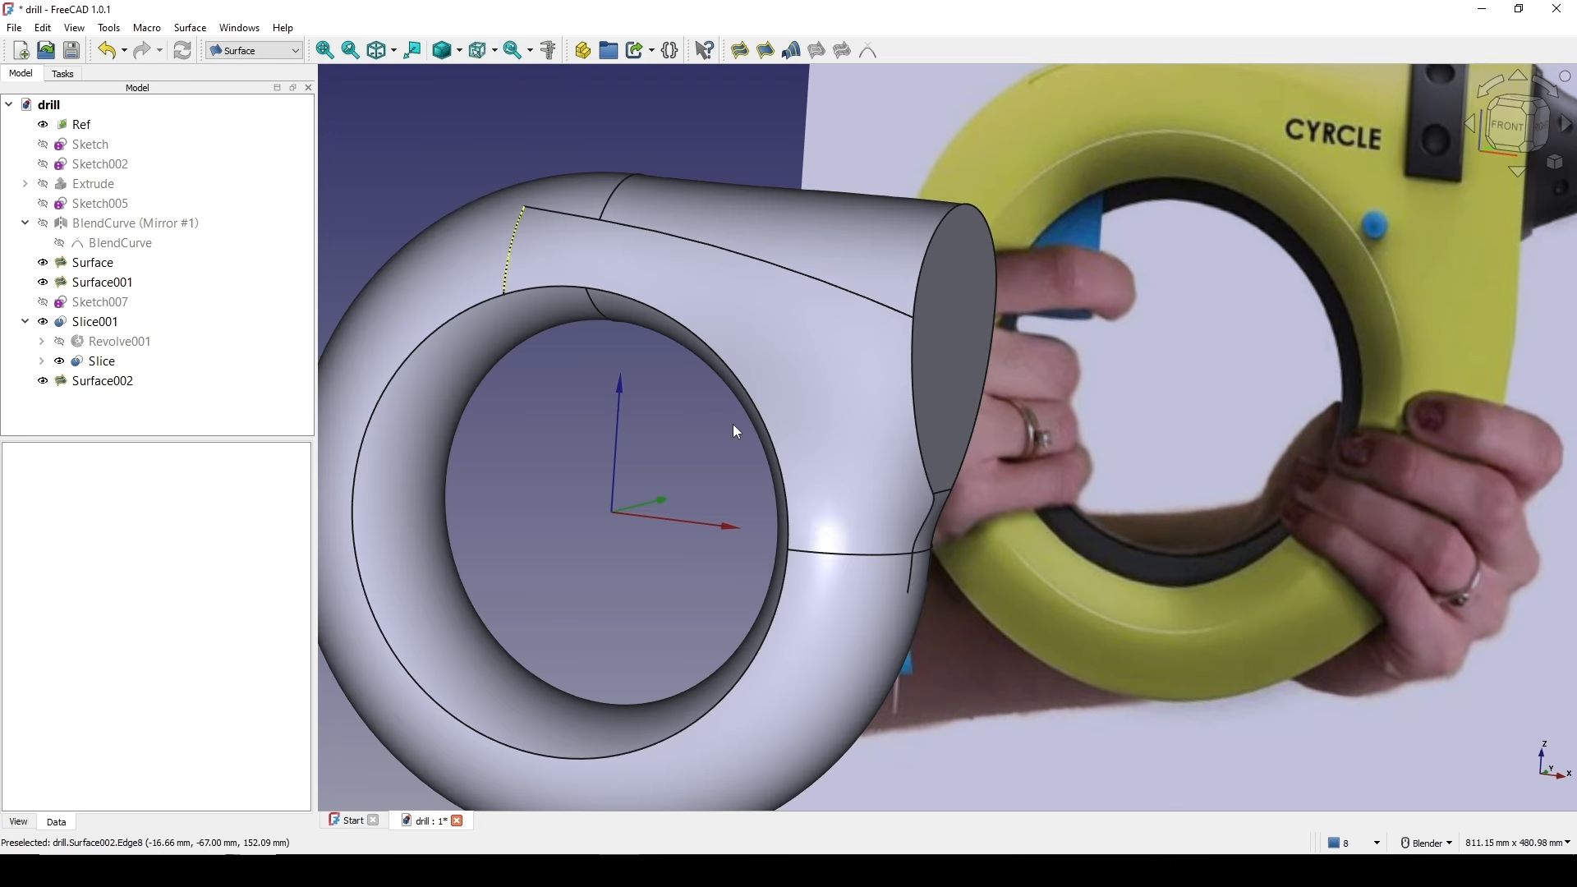
scroll(772, 451, down, 2)
middle_drag(691, 456, 732, 484)
scroll(733, 485, up, 2)
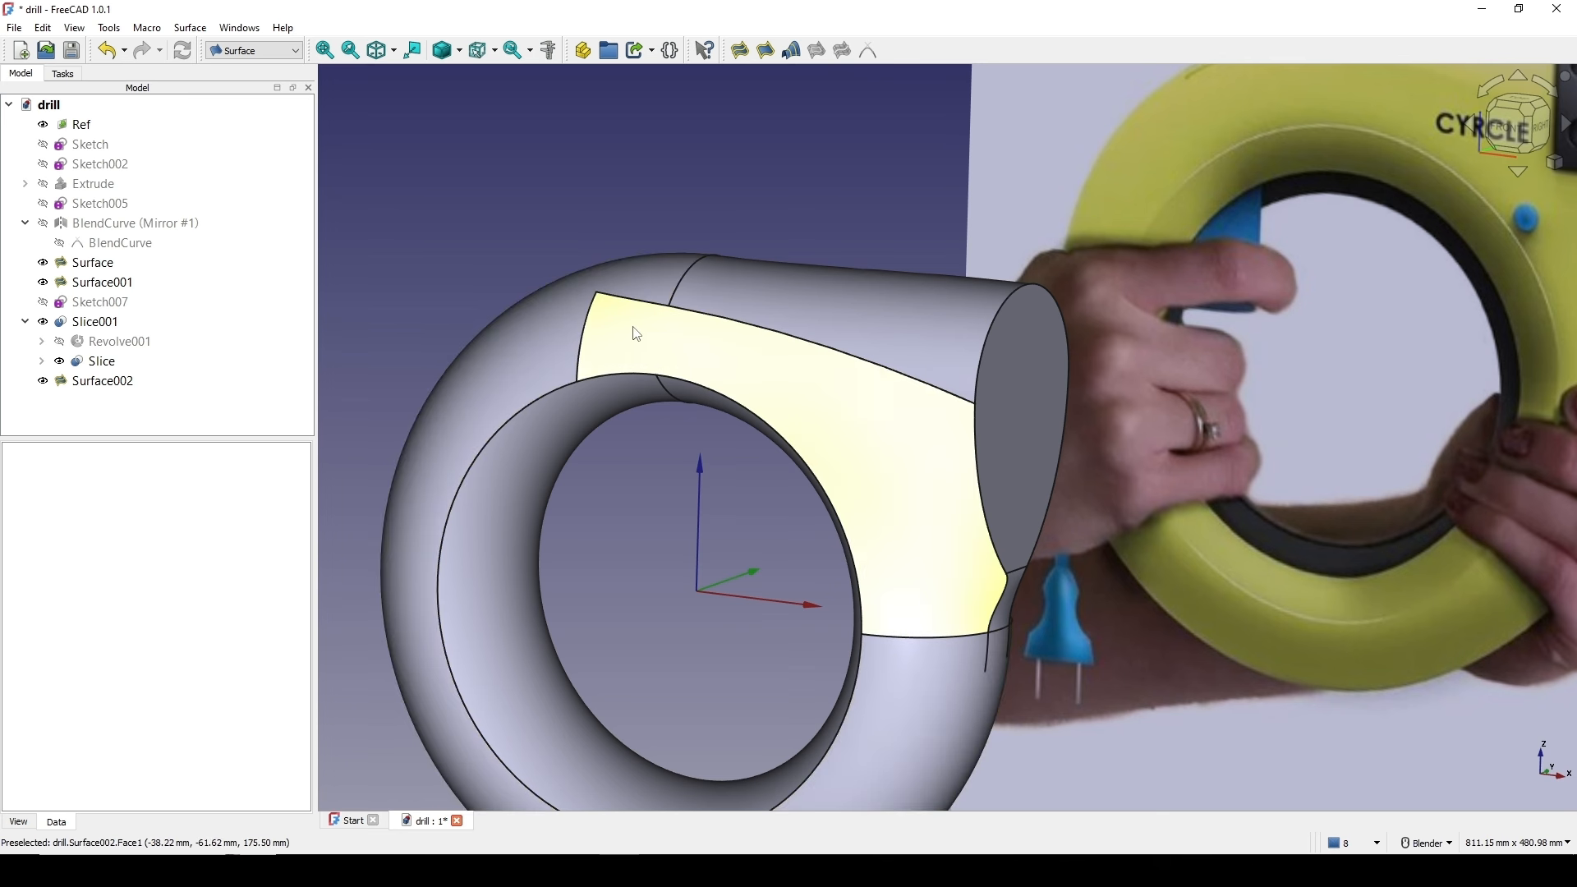
- Edit the filled surface Surface002 and give boundary edge Slice.Edge9 the adjacent Face1 with G1 continuity
double_click(90, 381)
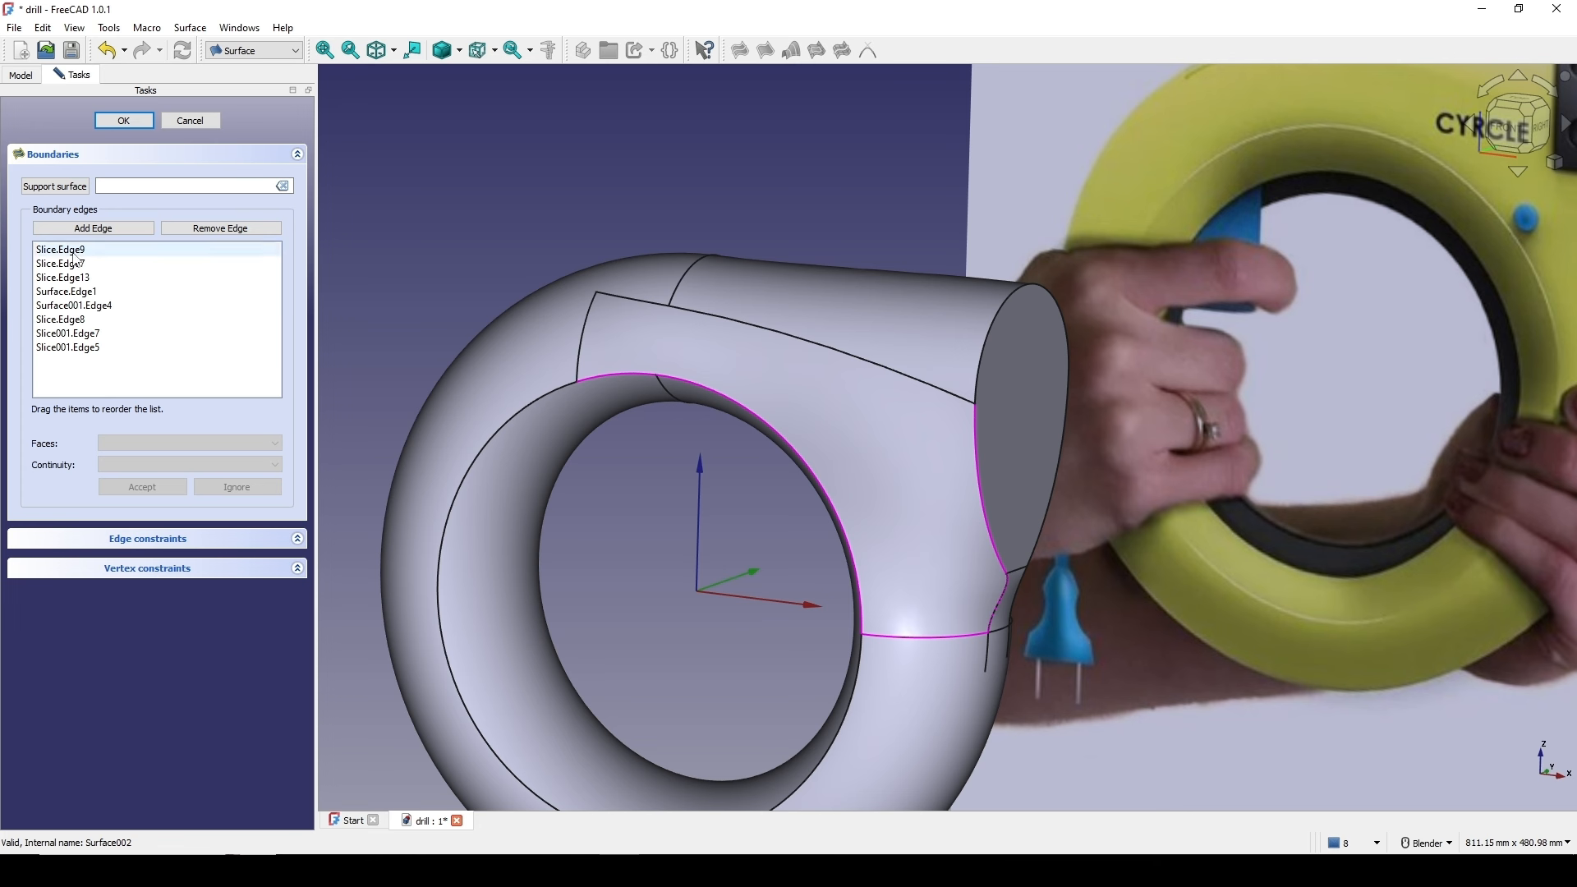
click(76, 250)
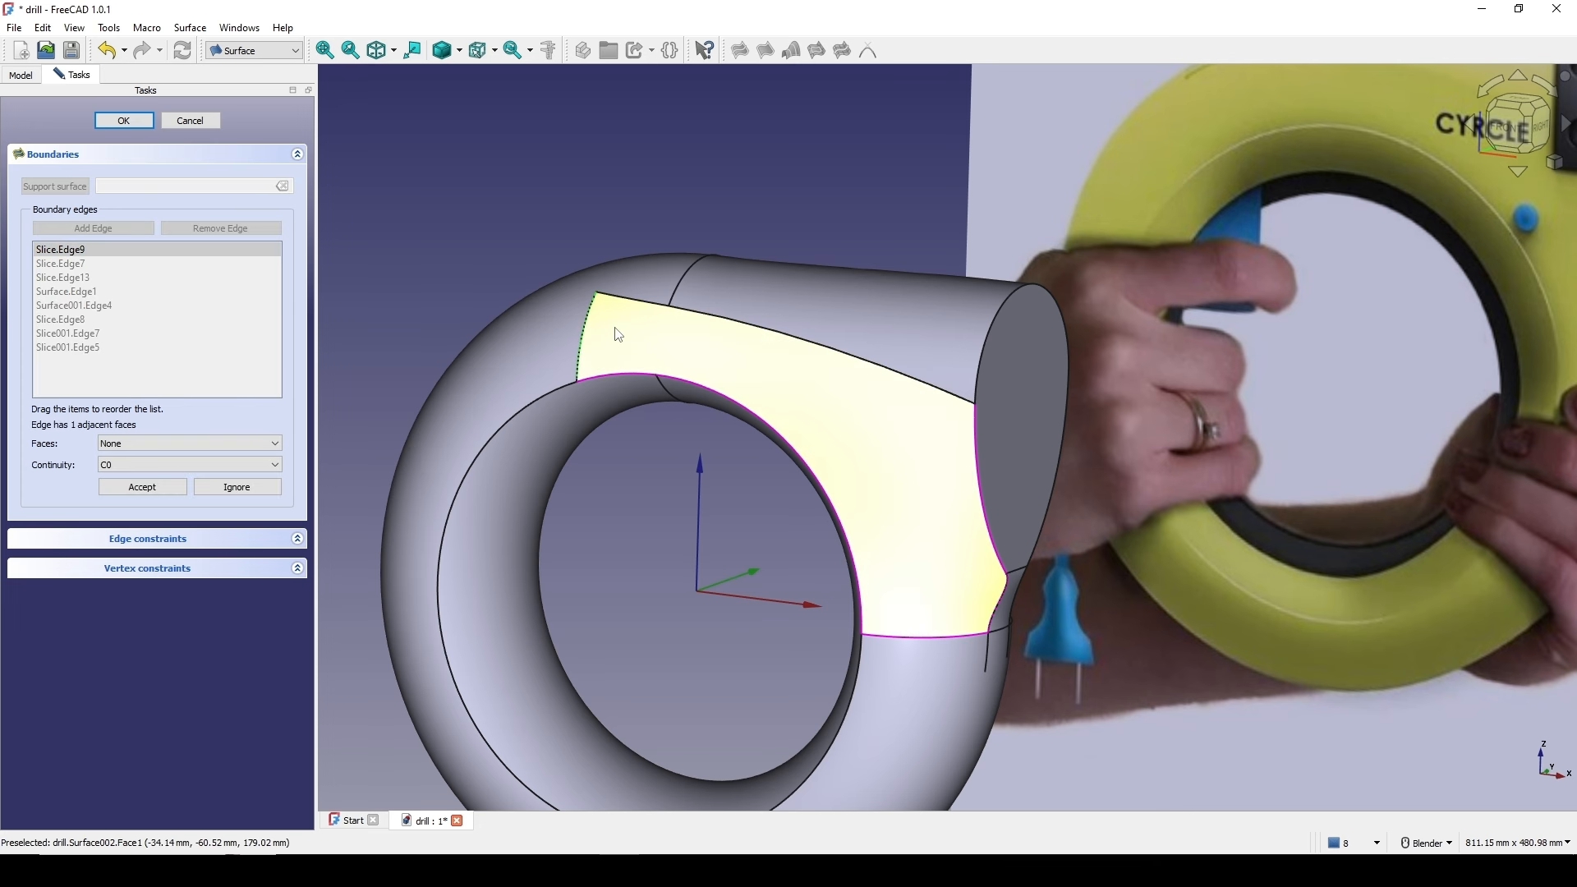
click(124, 443)
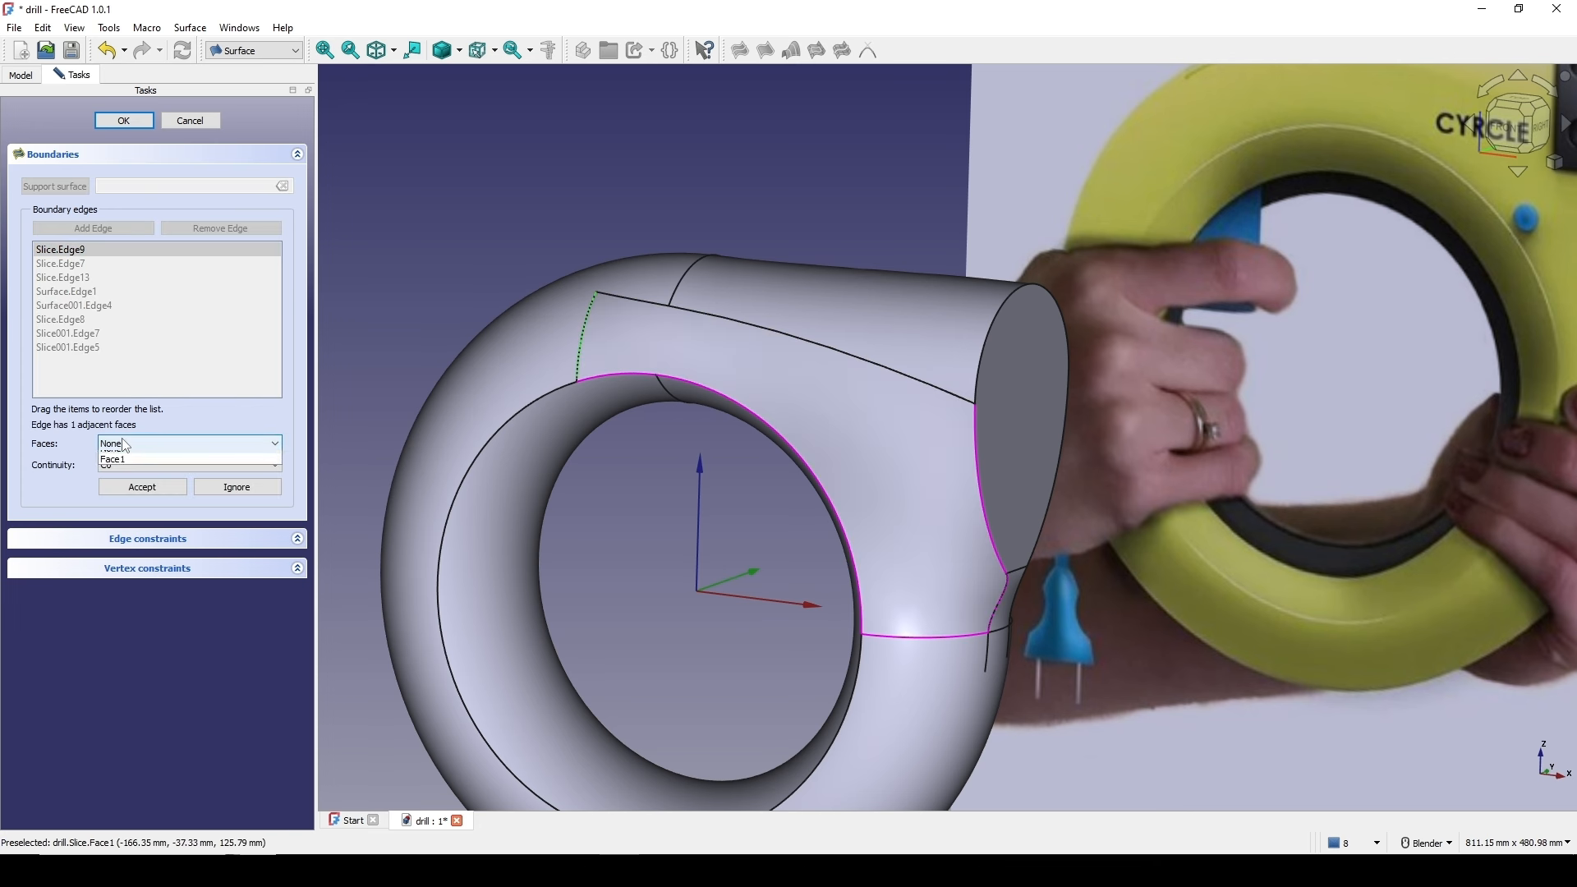
click(131, 465)
click(132, 464)
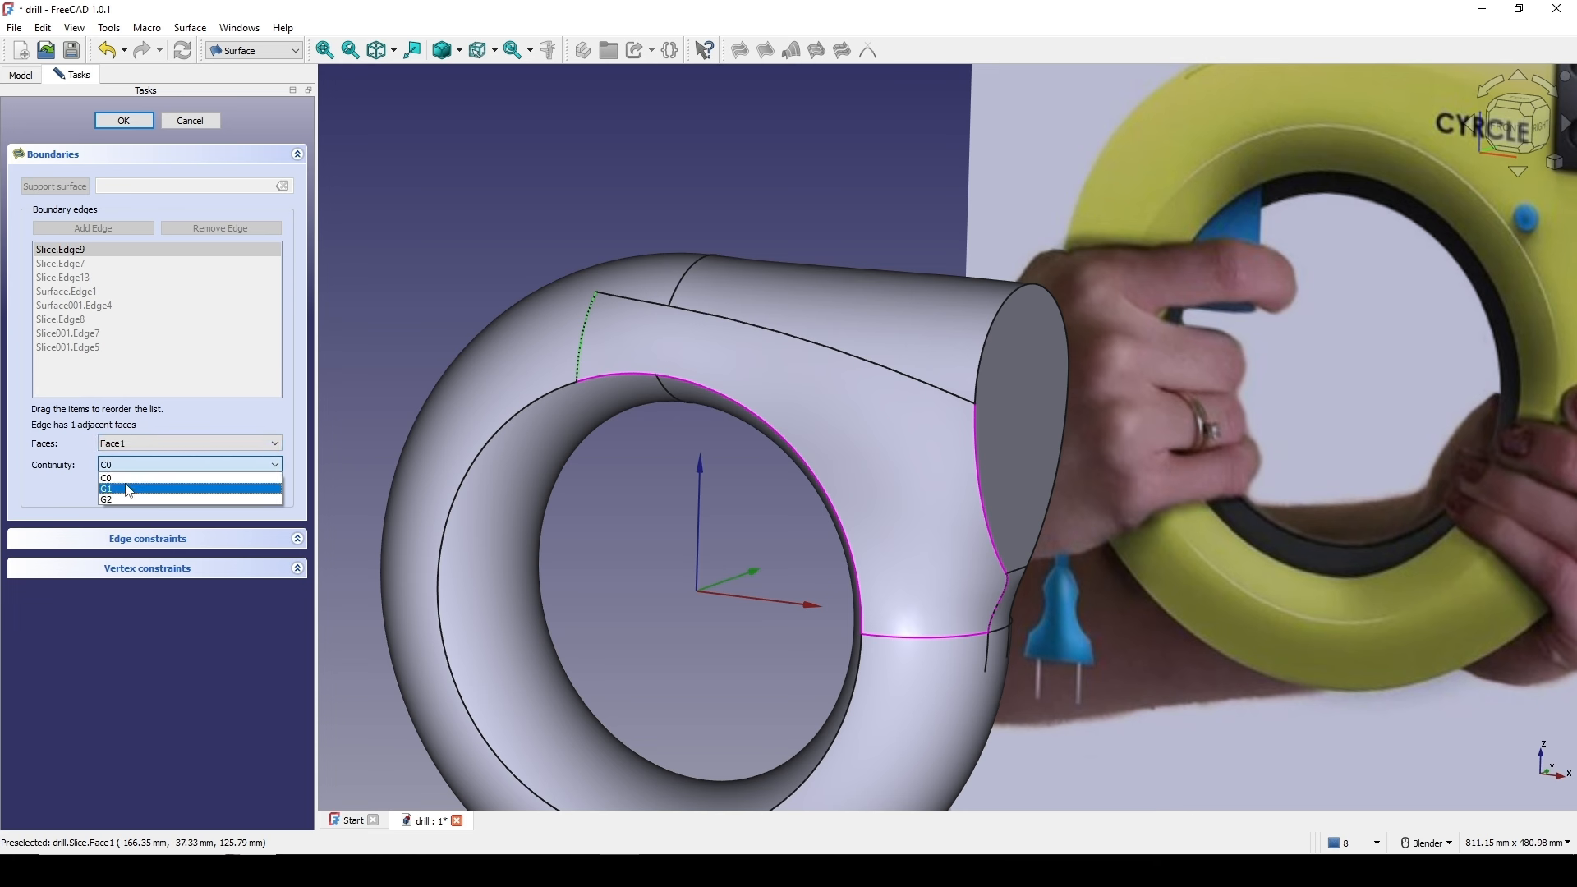
click(129, 491)
click(143, 490)
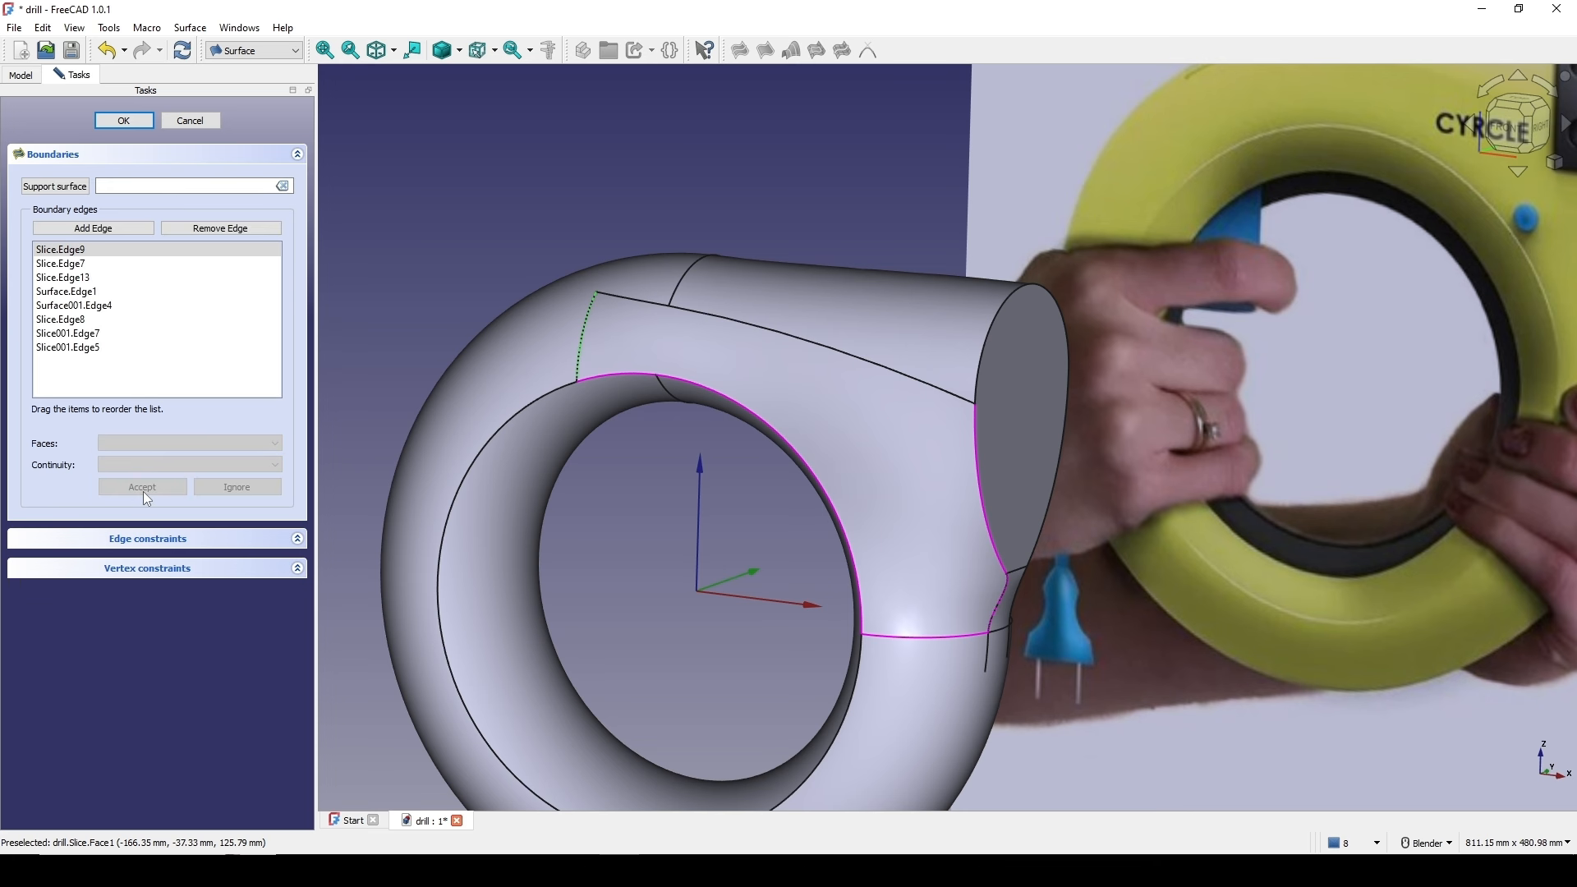
- Give boundary edge Slice.Edge8 the adjacent Face1 with G1 continuity and accept the filled surface
shift+middle_drag(770, 481, 749, 422)
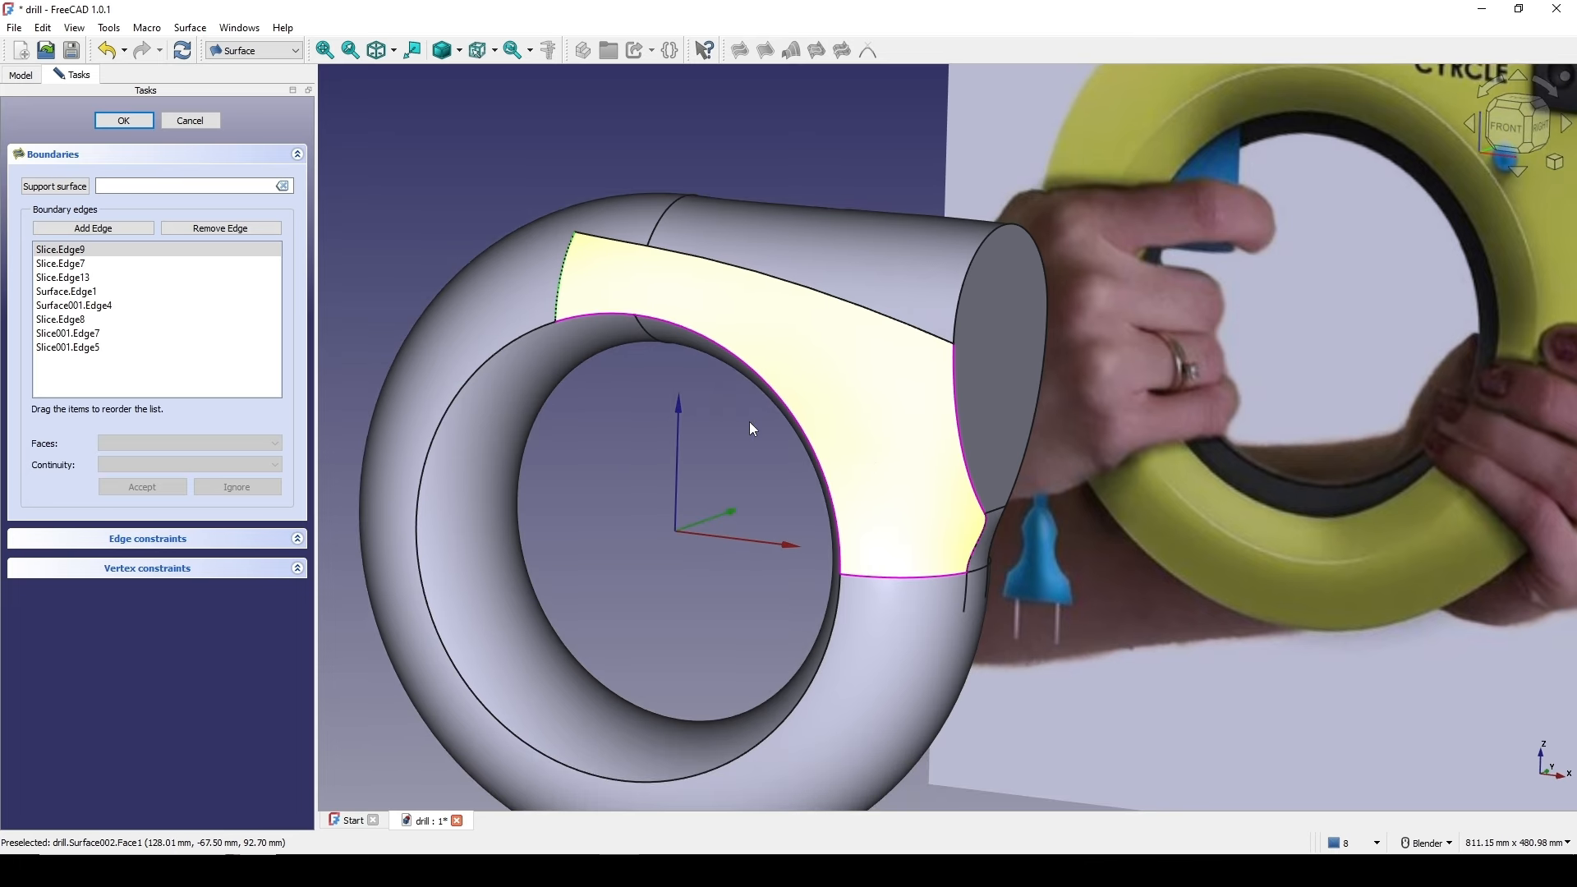
click(912, 578)
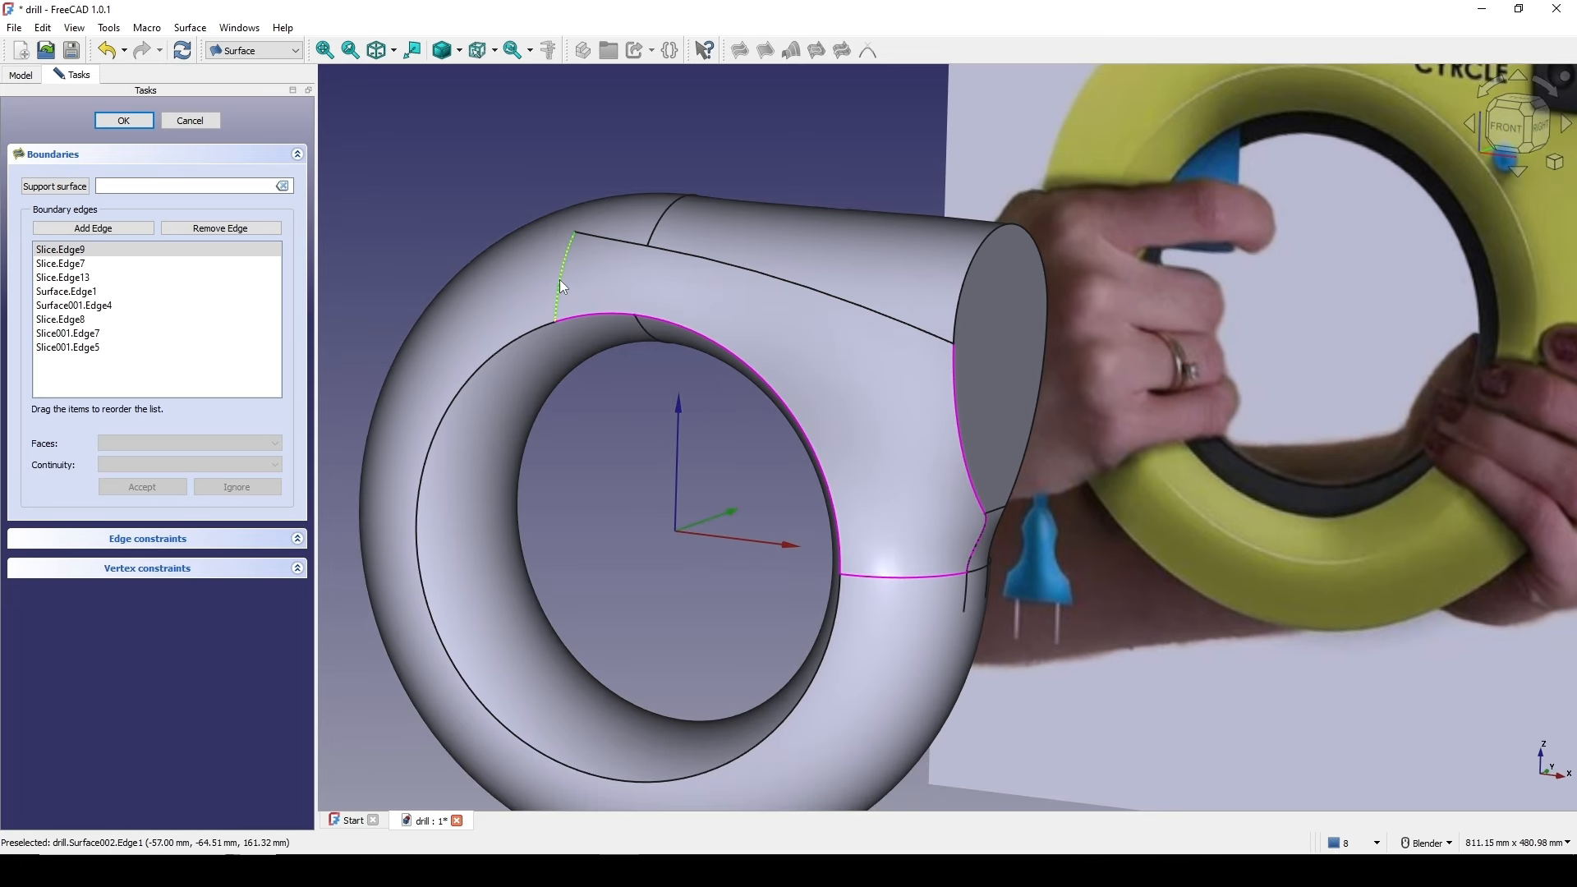
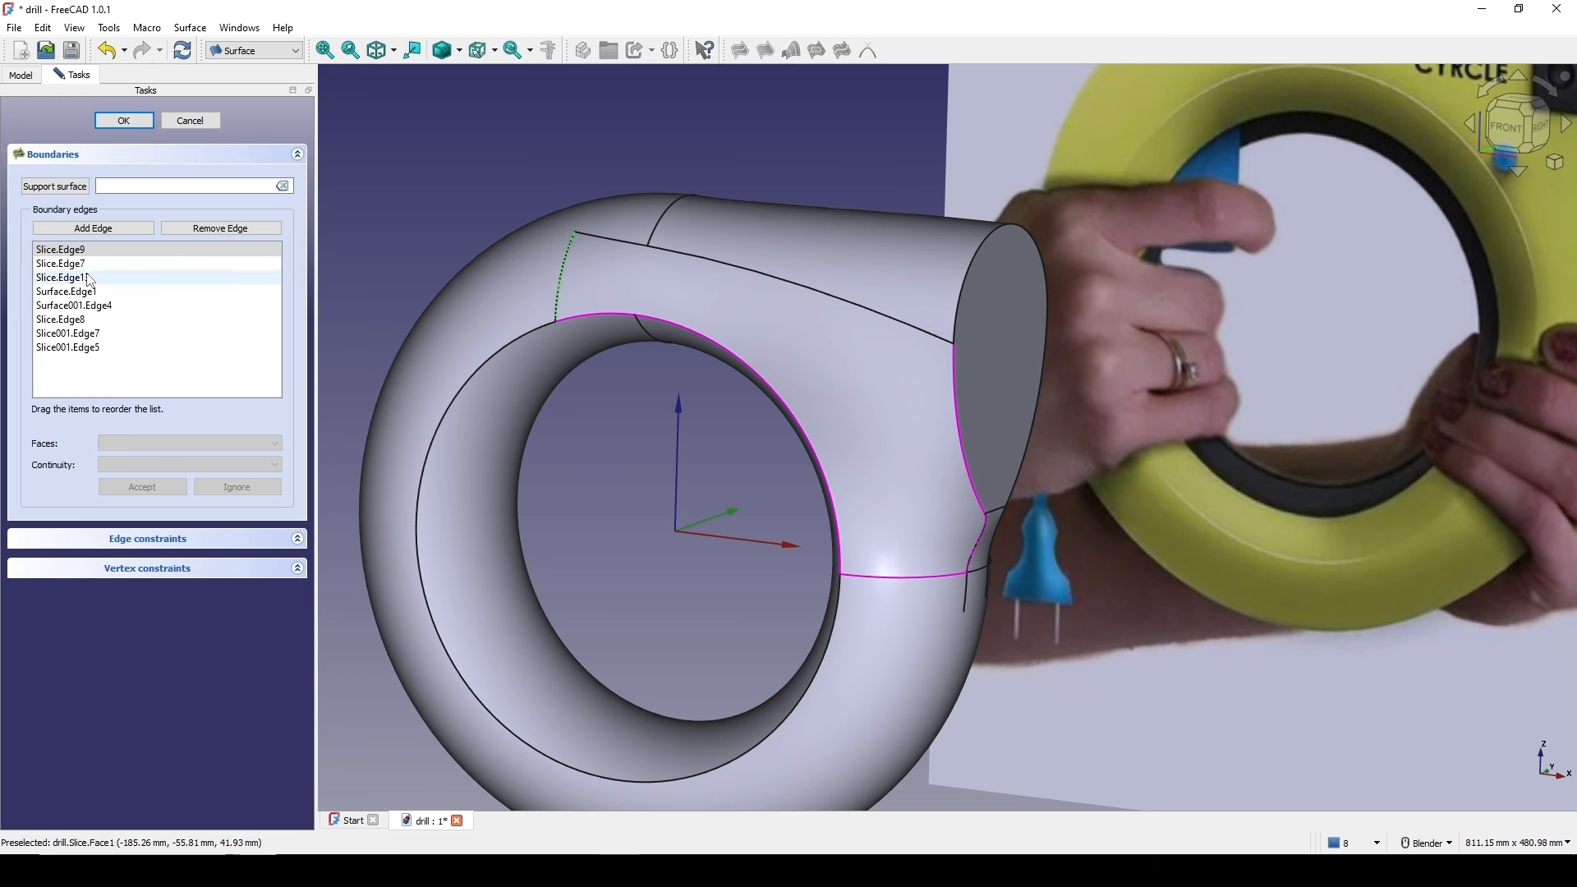
click(90, 324)
double_click(126, 319)
click(148, 443)
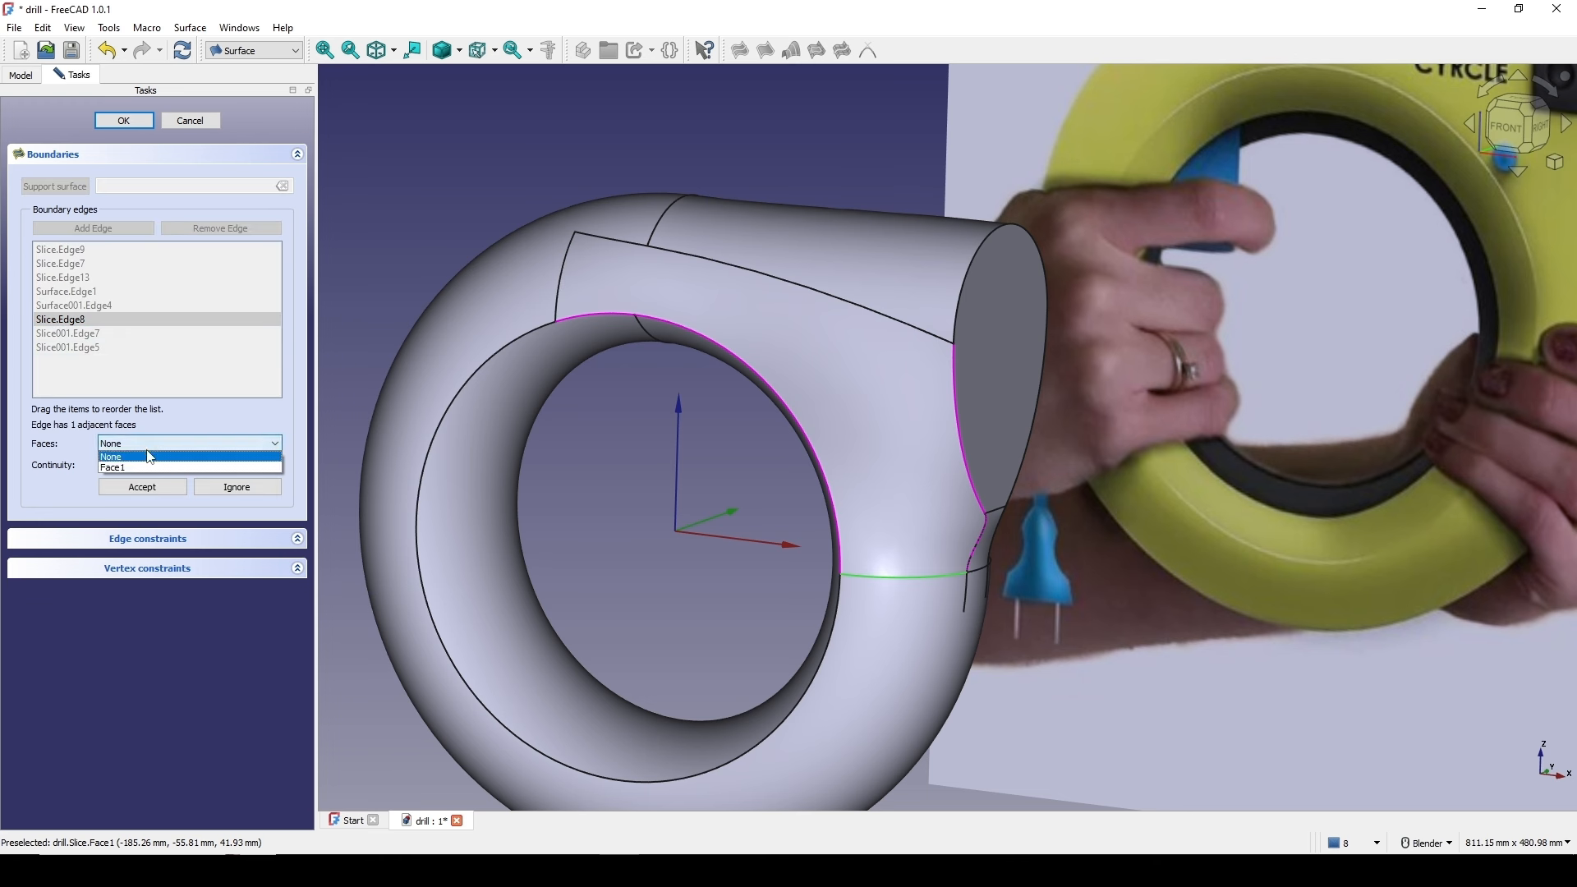
click(150, 457)
click(141, 465)
click(132, 477)
click(135, 488)
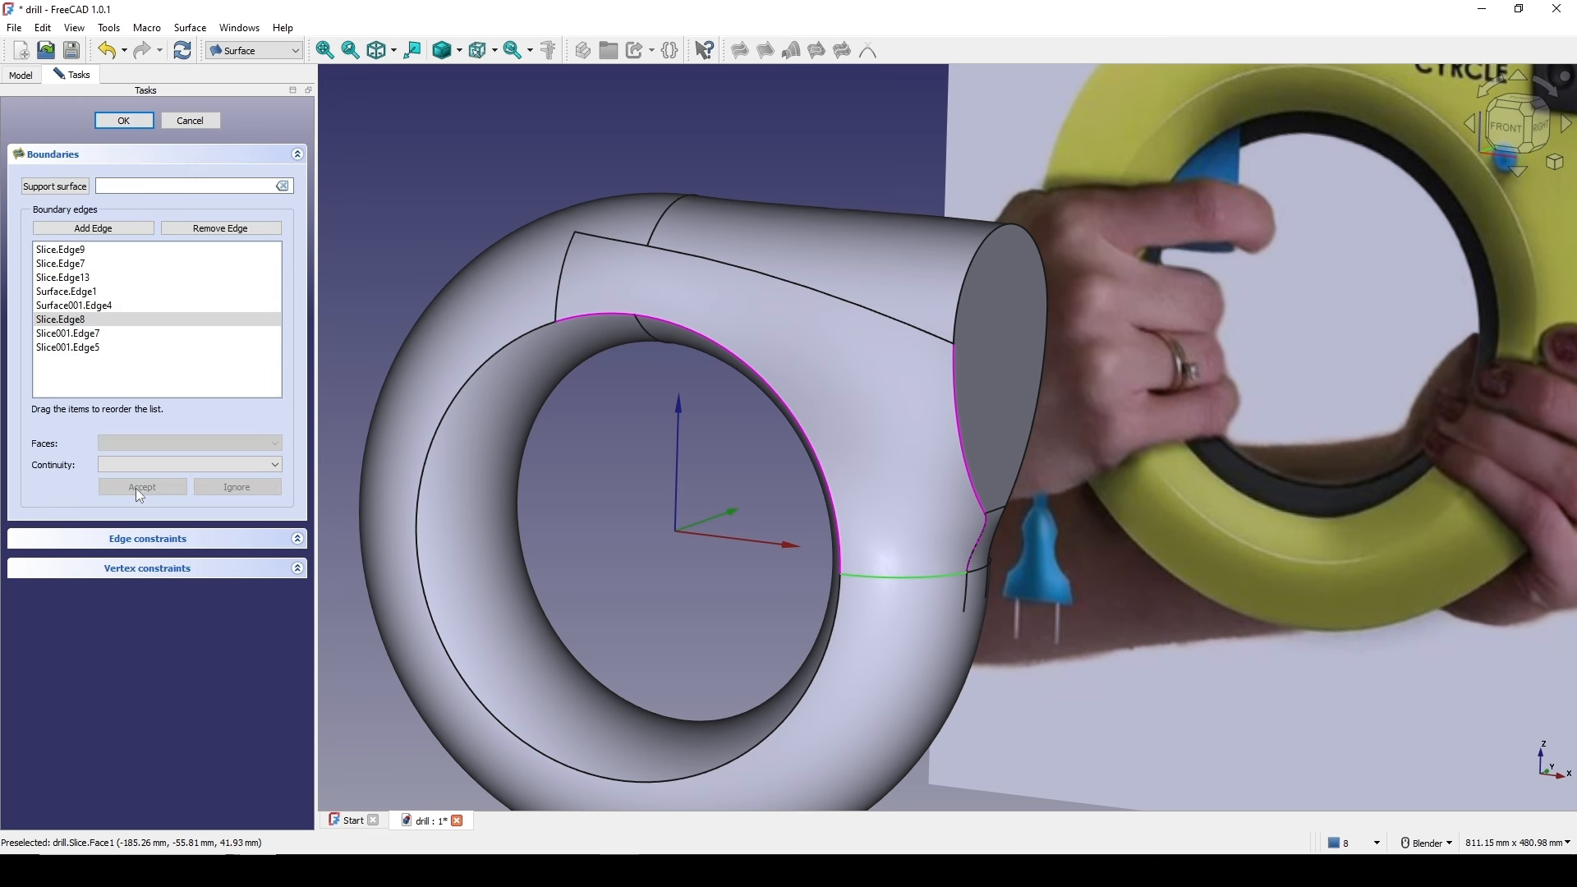
click(125, 121)
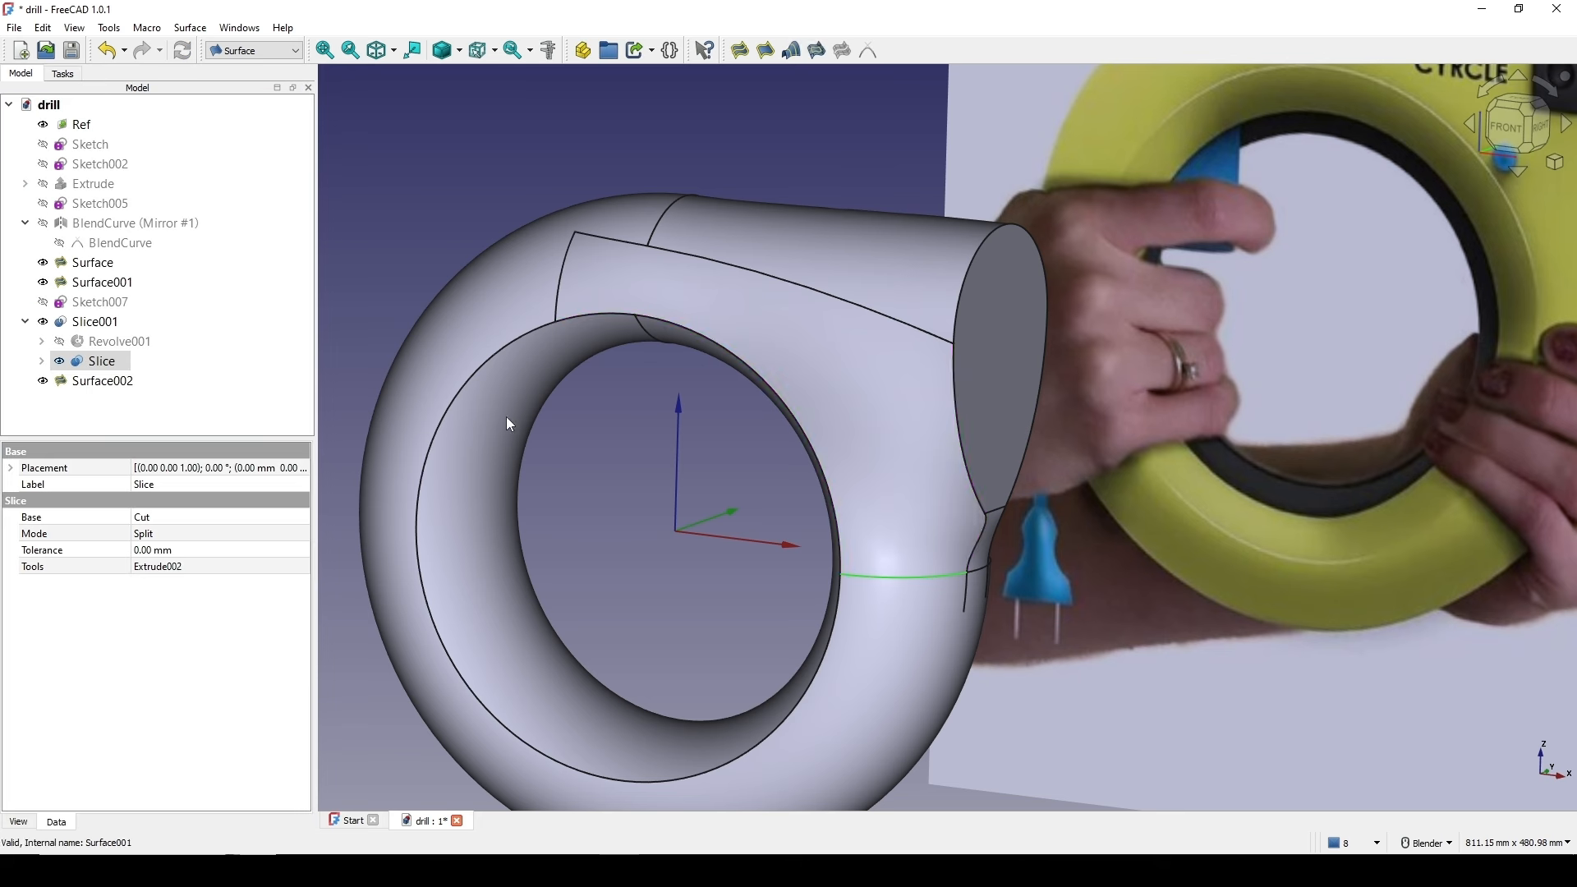
- In the Part workbench, mirror the filled side surface Surface002 across the XZ plane
scroll(854, 492, down, 3)
scroll(739, 484, up, 2)
middle_drag(733, 490, 708, 376)
click(808, 359)
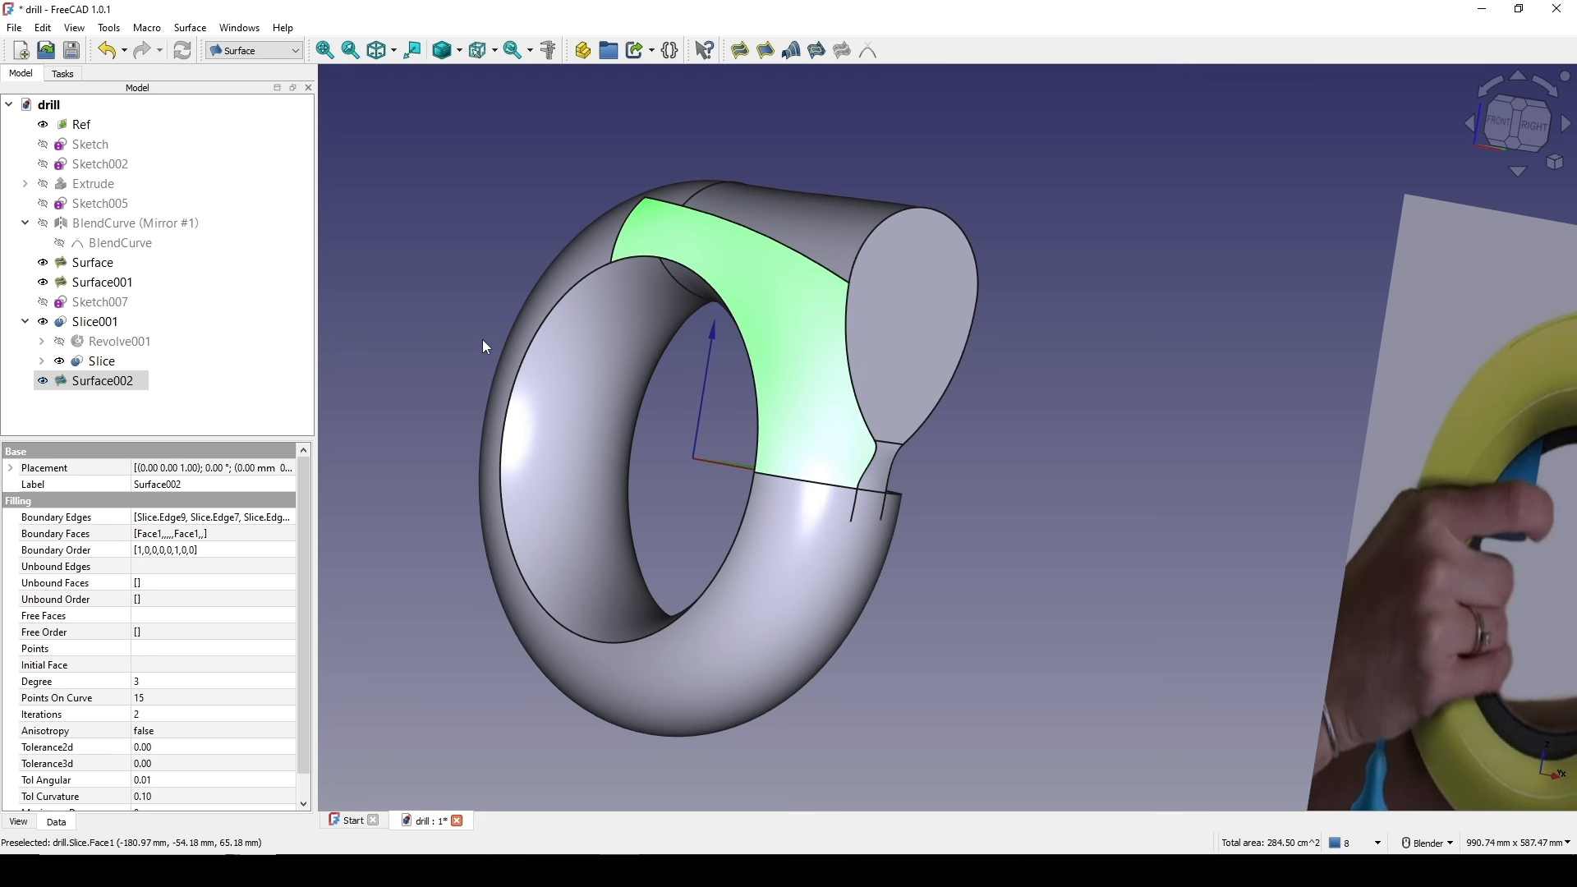
click(256, 51)
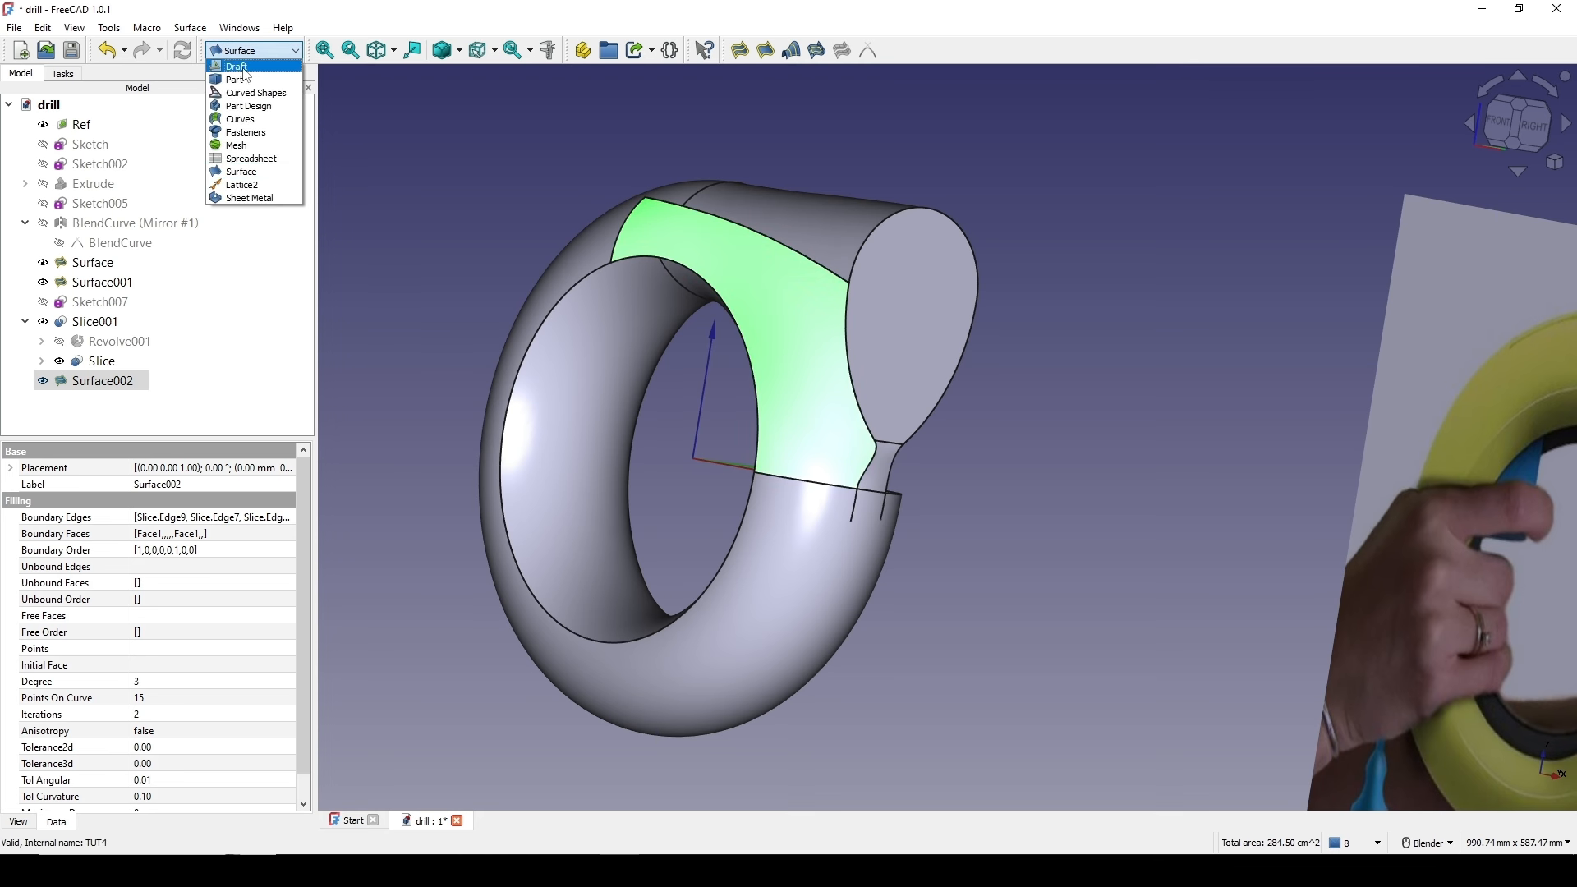
click(244, 79)
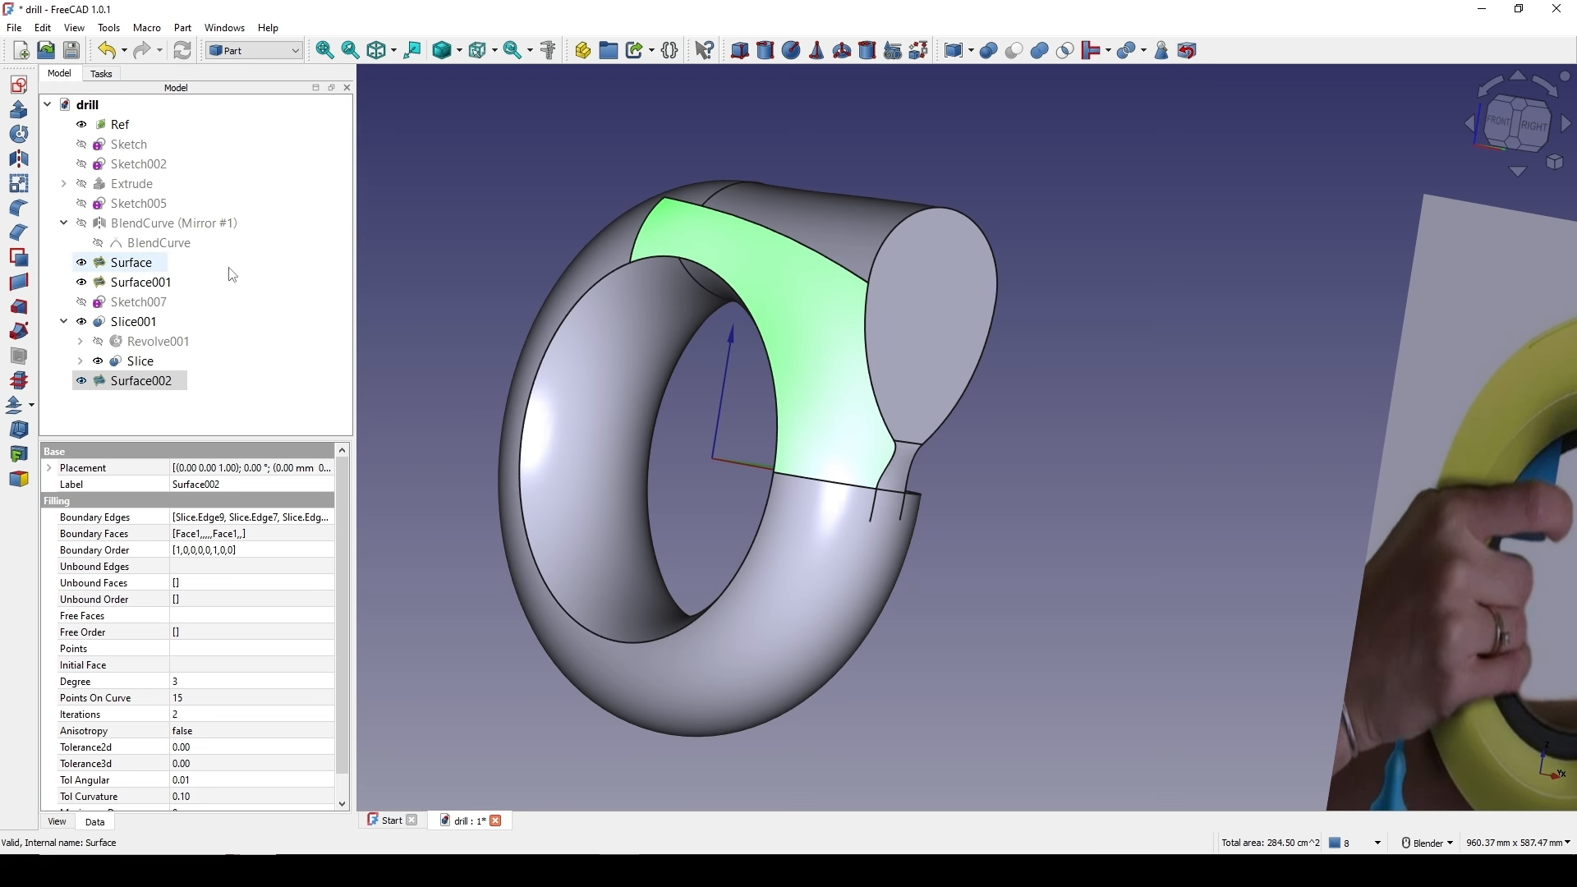
click(22, 162)
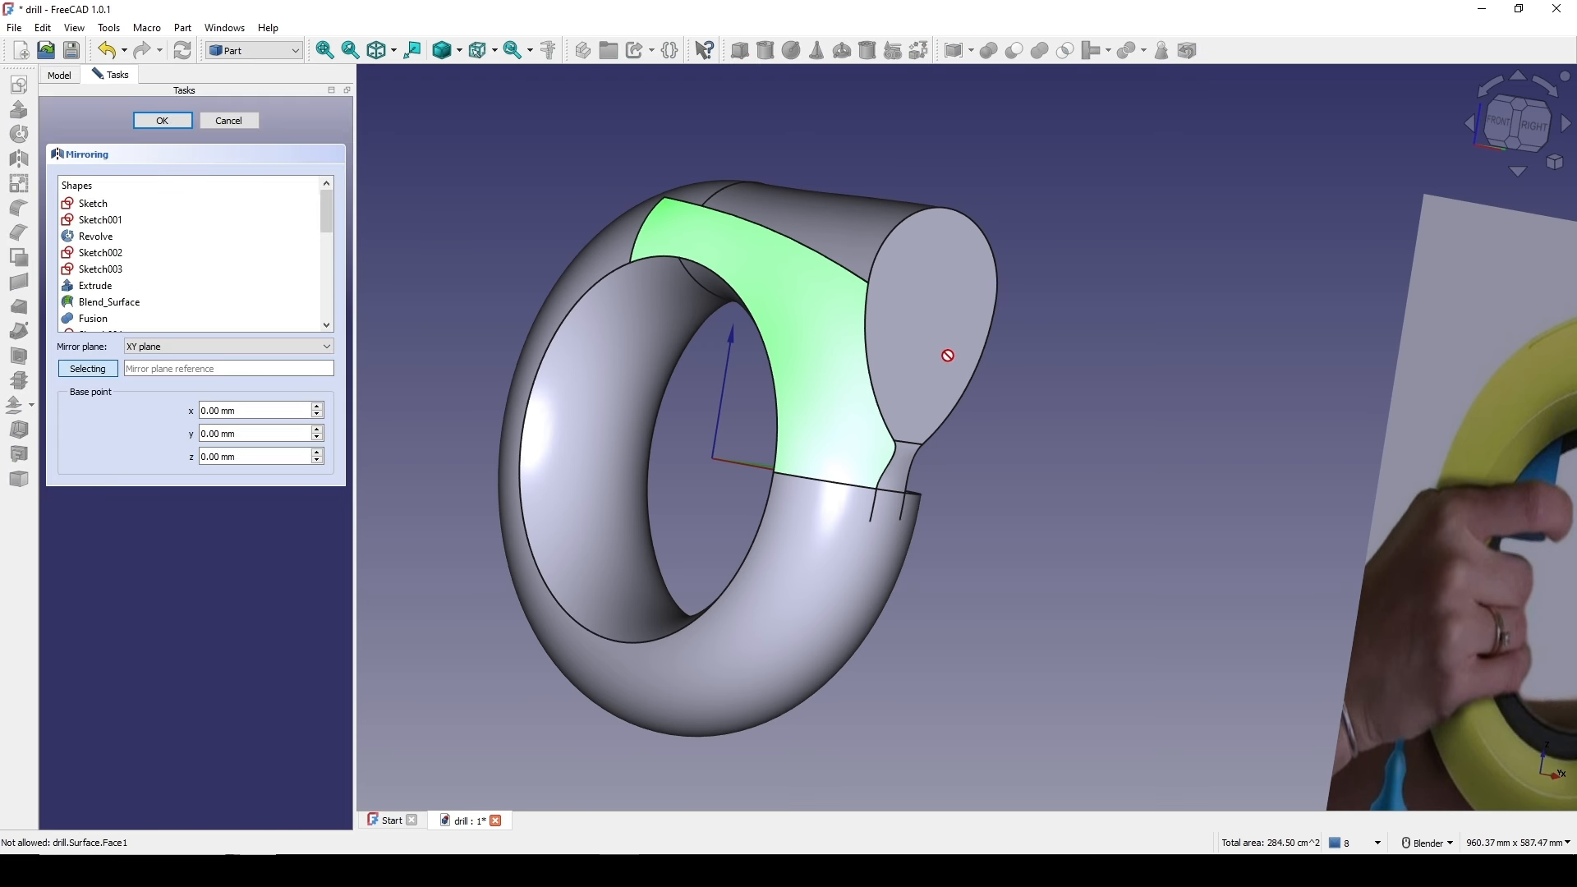
middle_drag(691, 485, 715, 524)
click(240, 353)
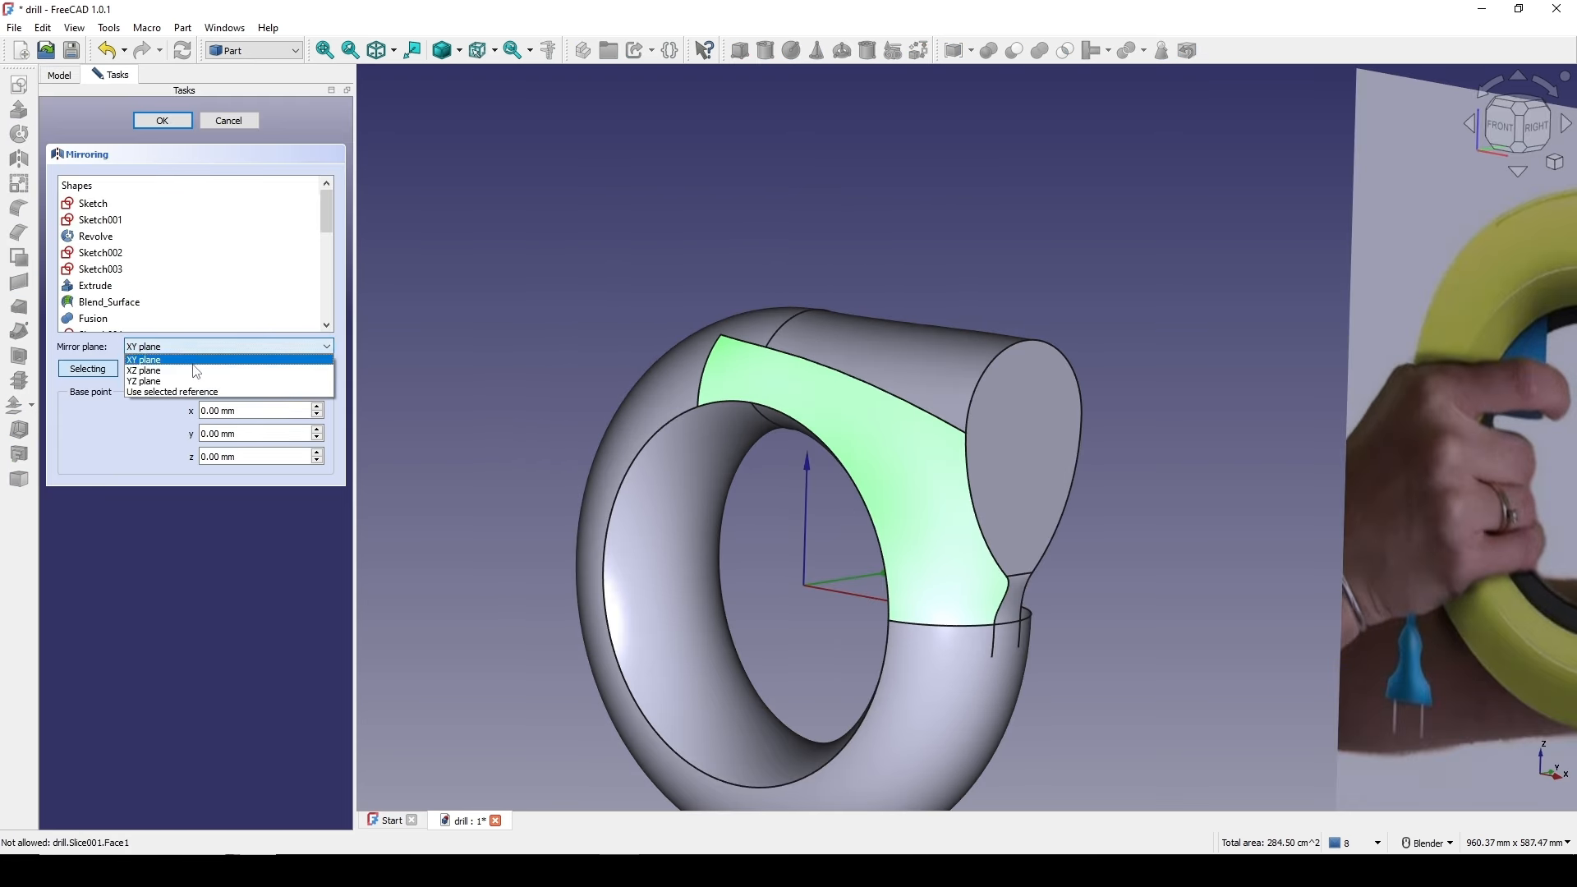
click(188, 373)
click(162, 120)
- Hide the outer body's Slice and show its base object Cut instead
middle_drag(485, 410, 939, 368)
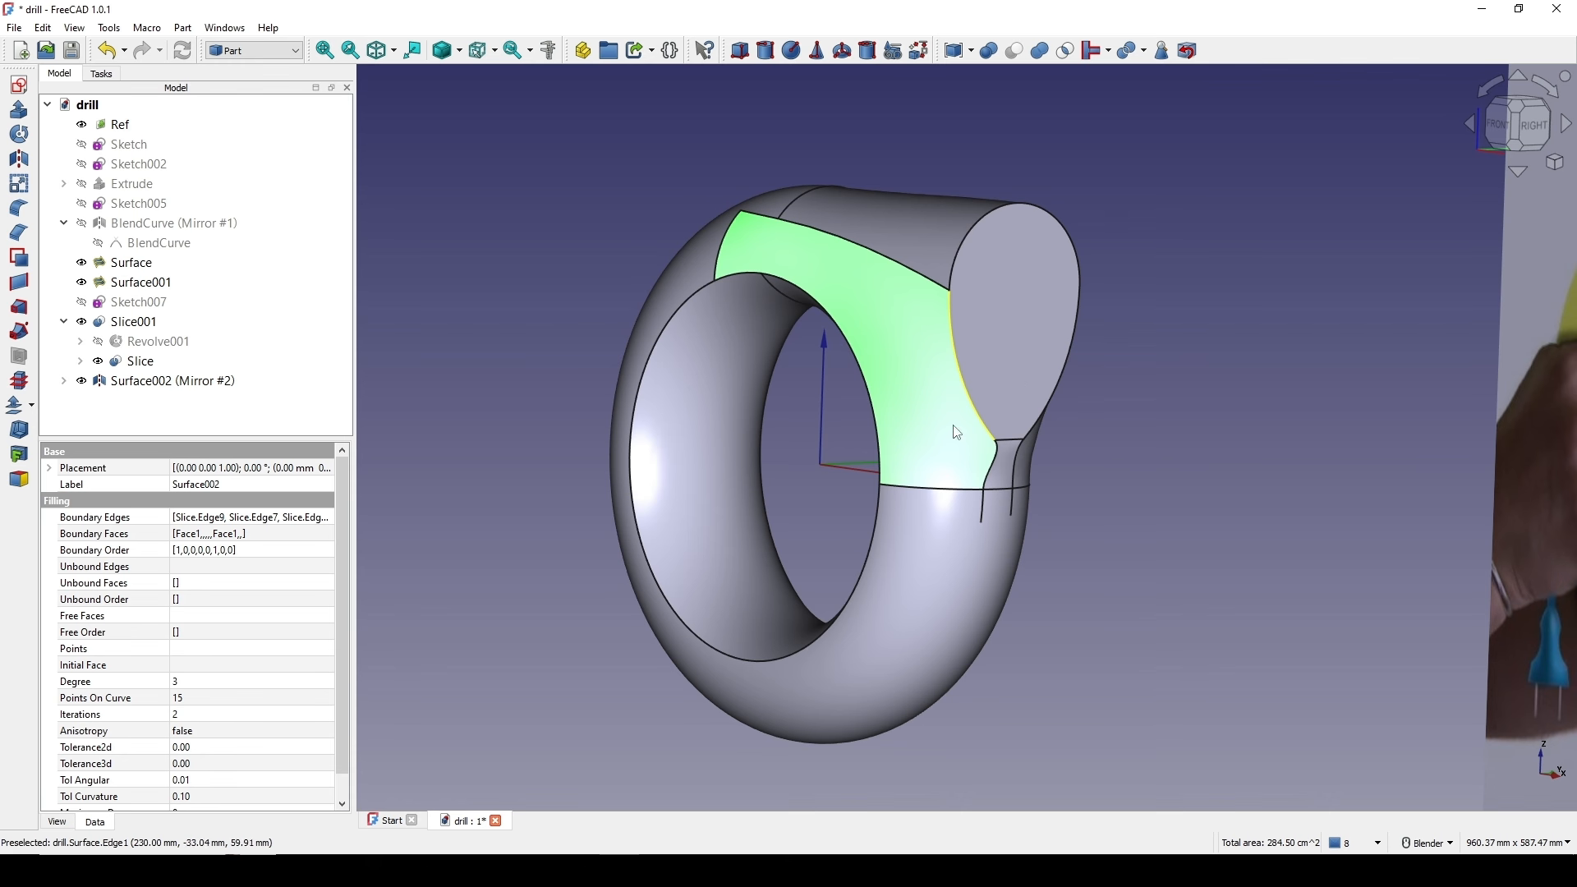
click(965, 580)
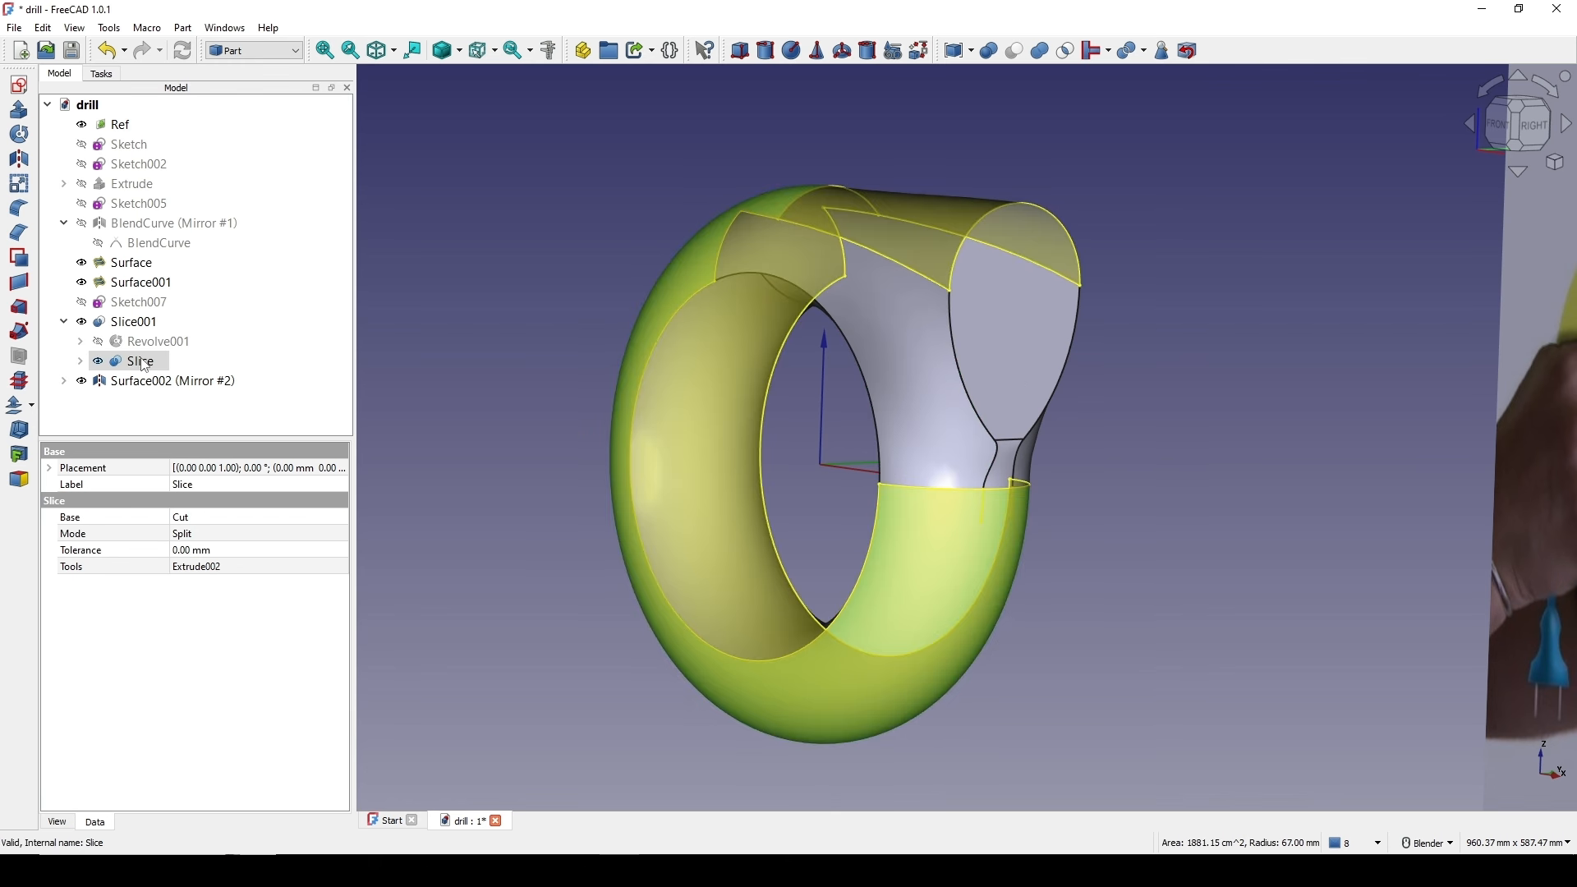
click(130, 326)
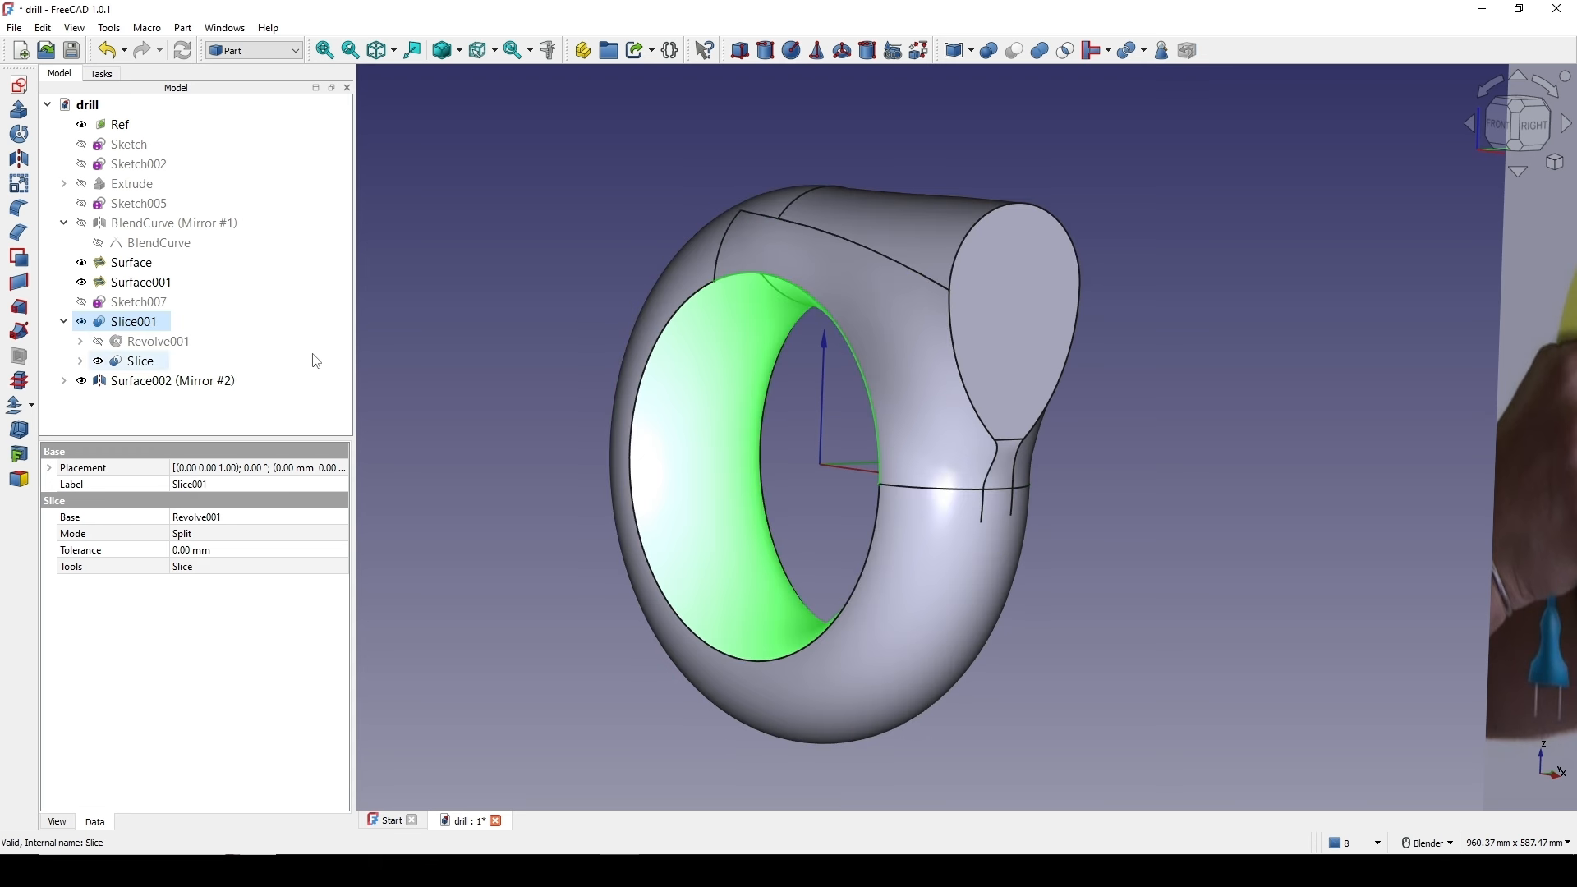
middle_drag(985, 395, 943, 444)
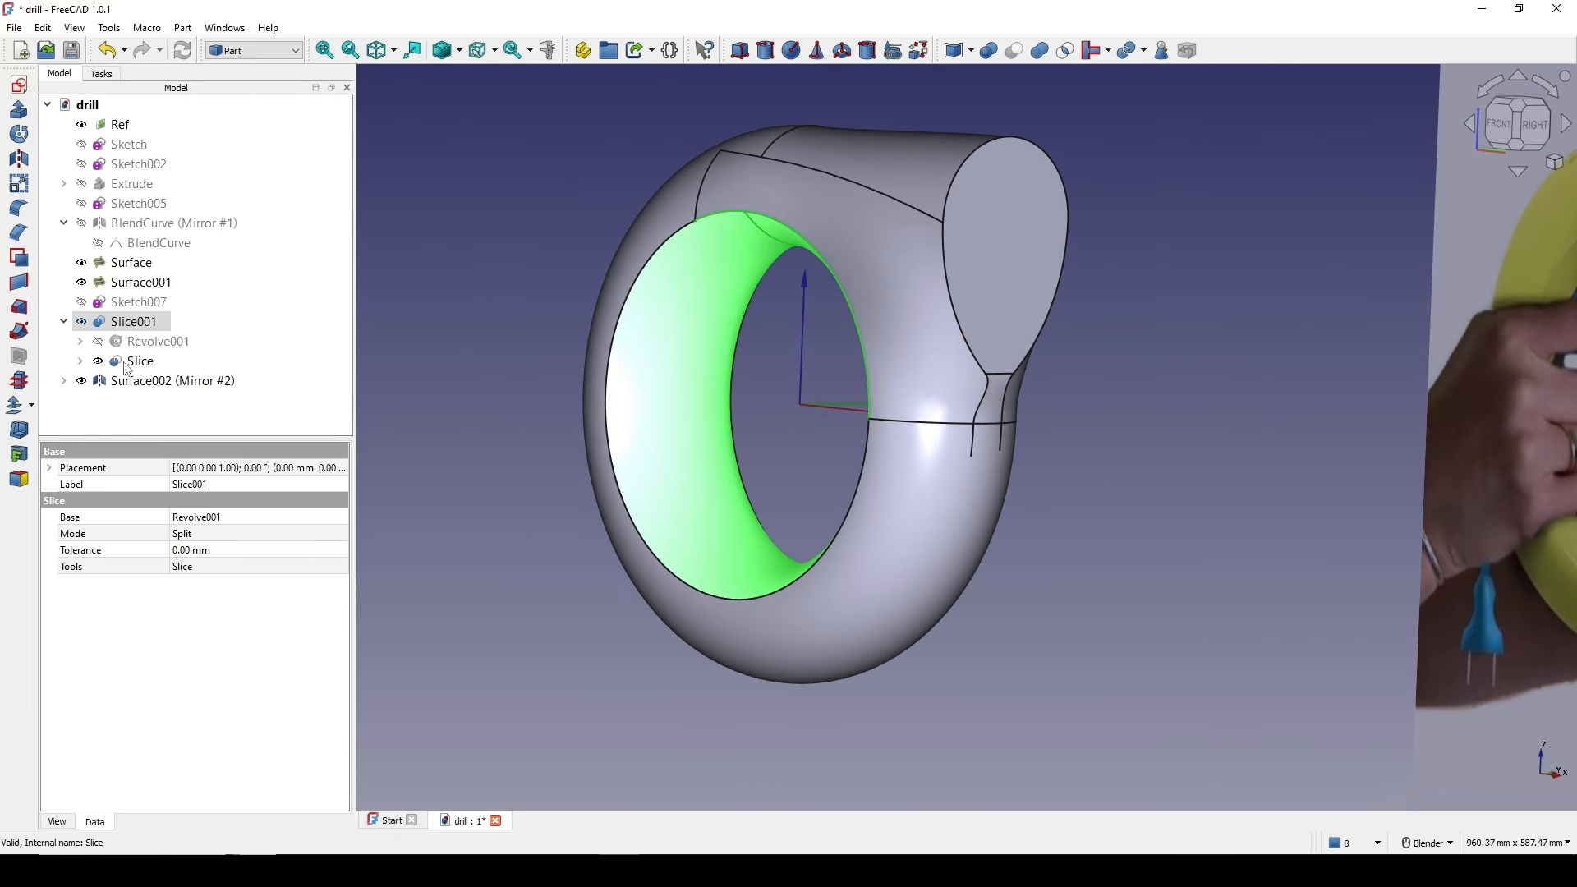
click(135, 362)
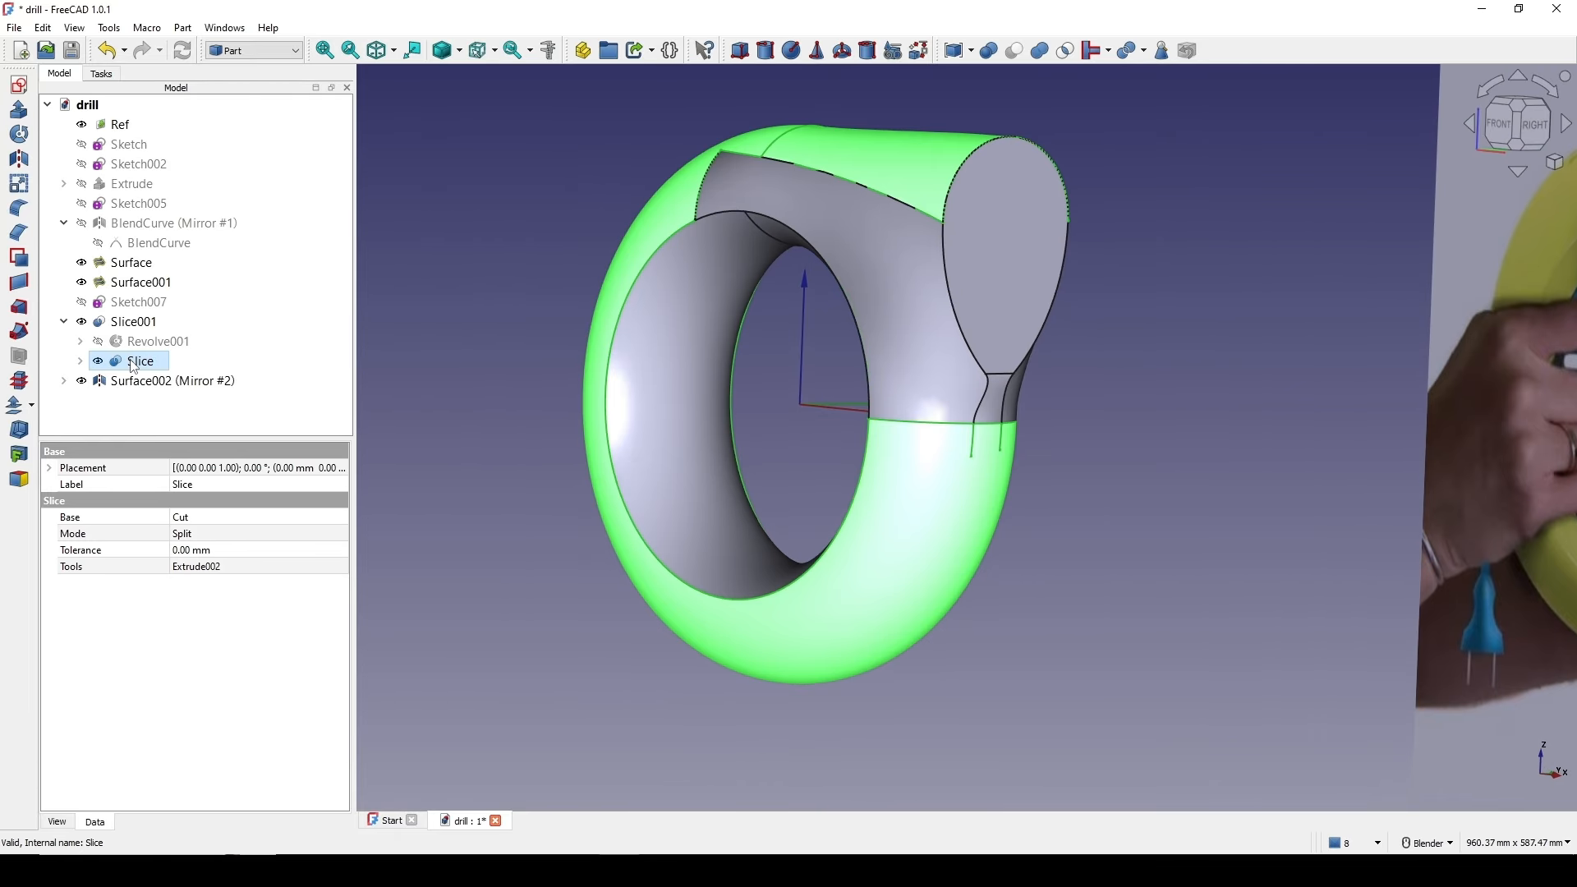
key(space)
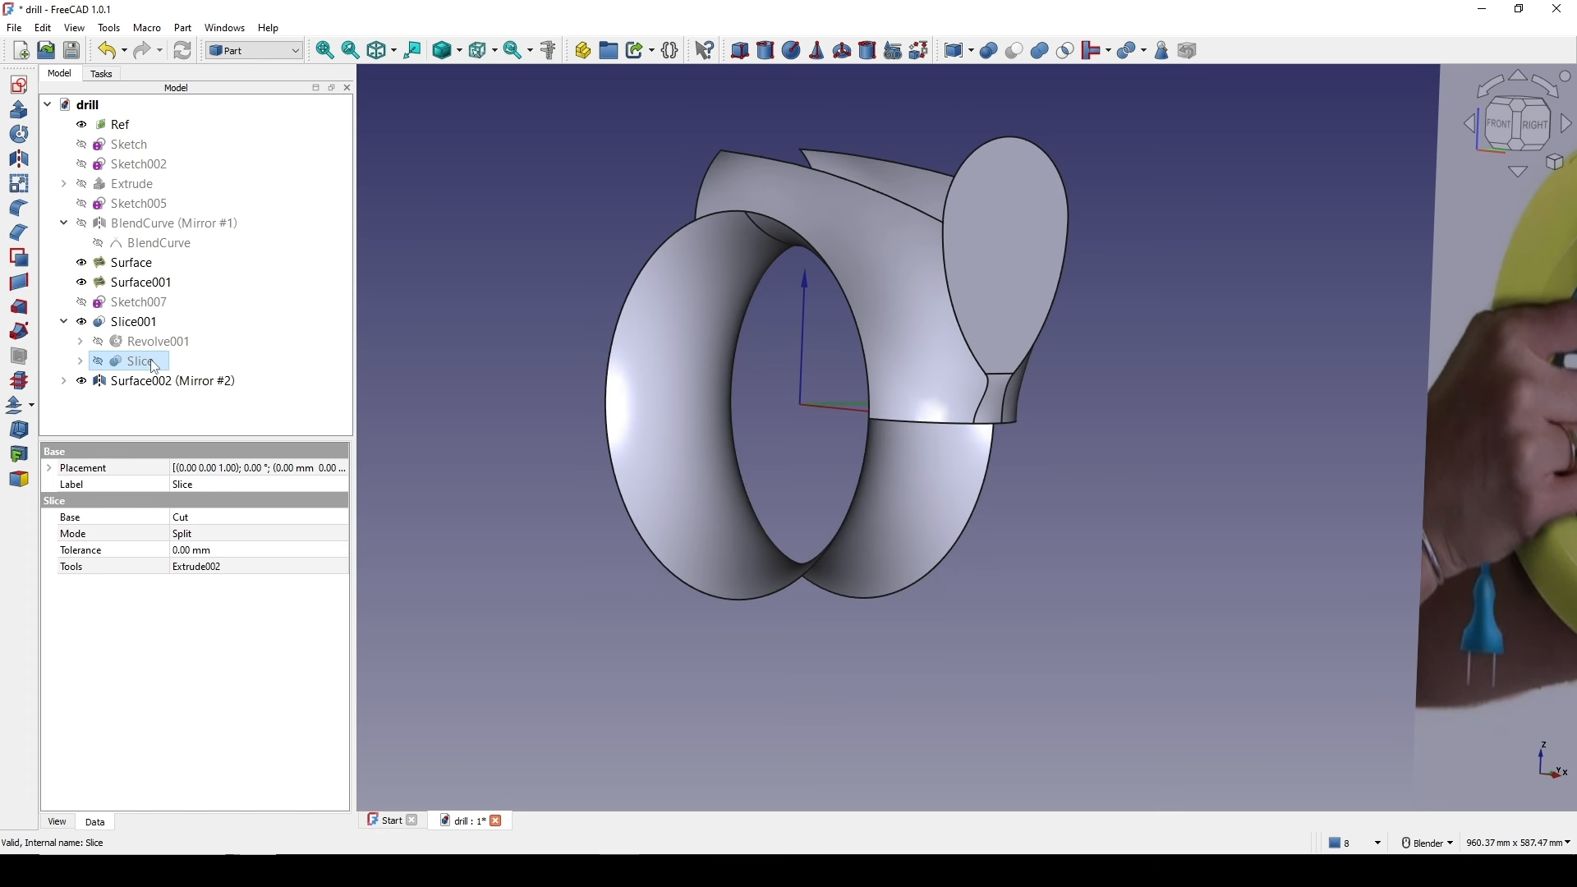
click(82, 362)
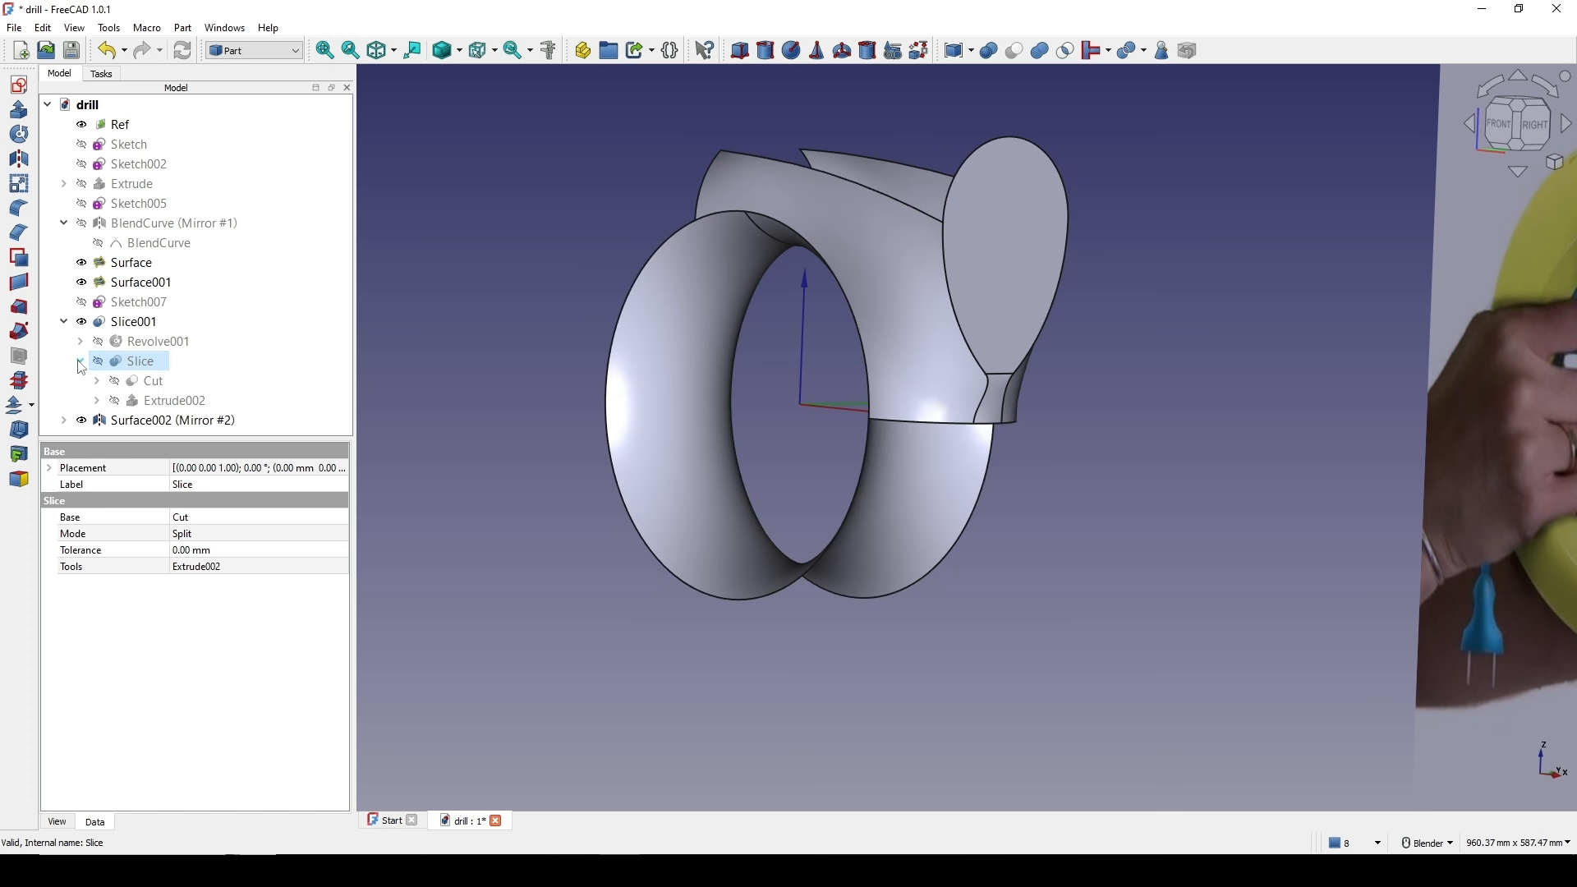
click(158, 383)
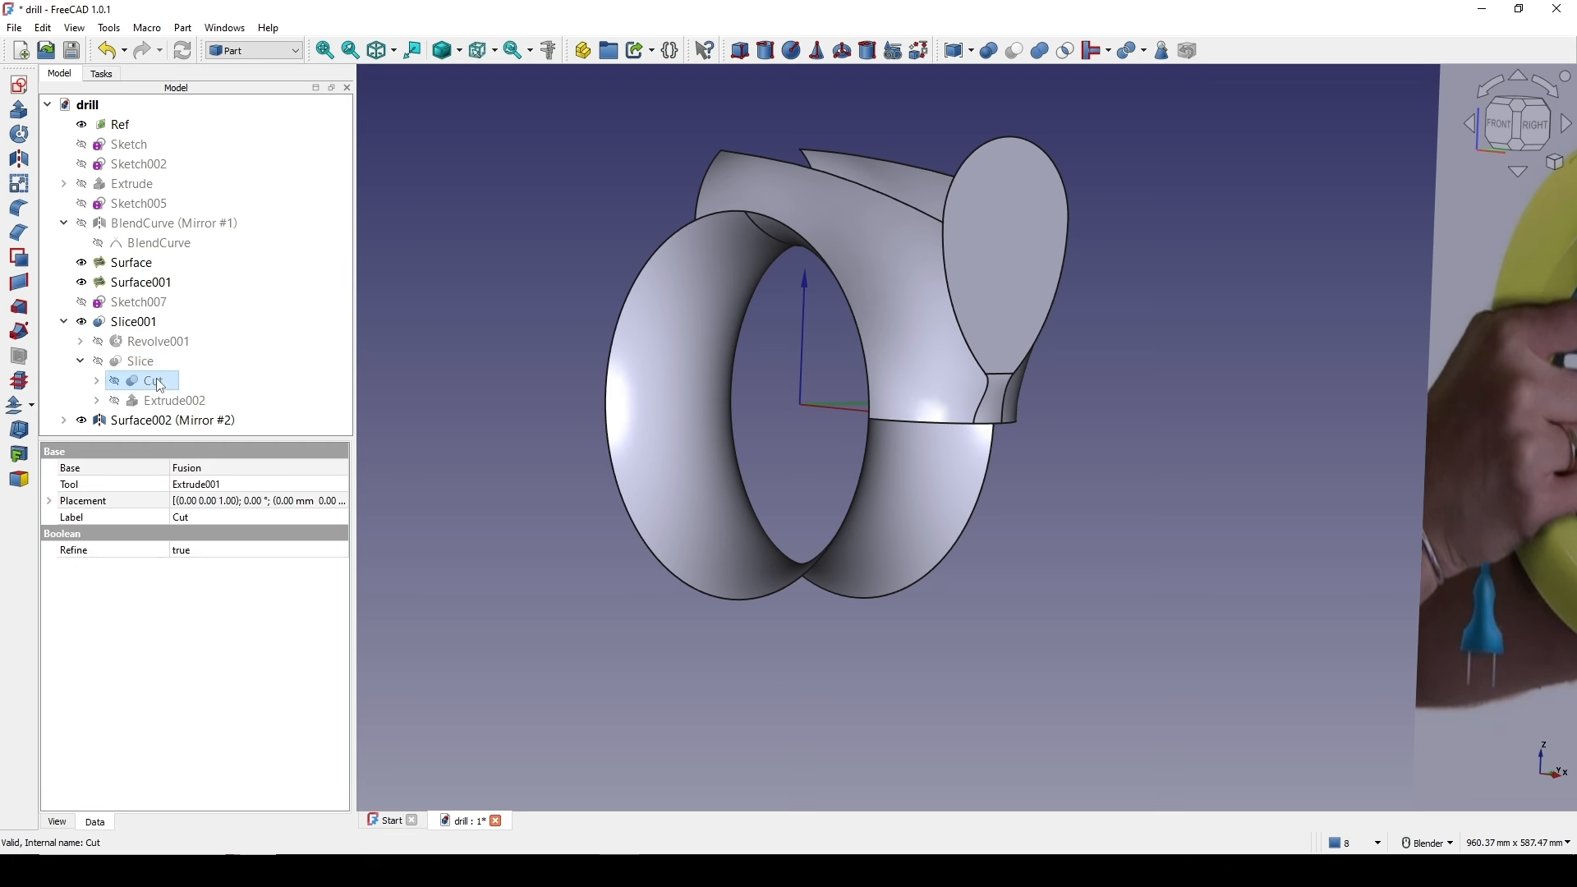
key(space)
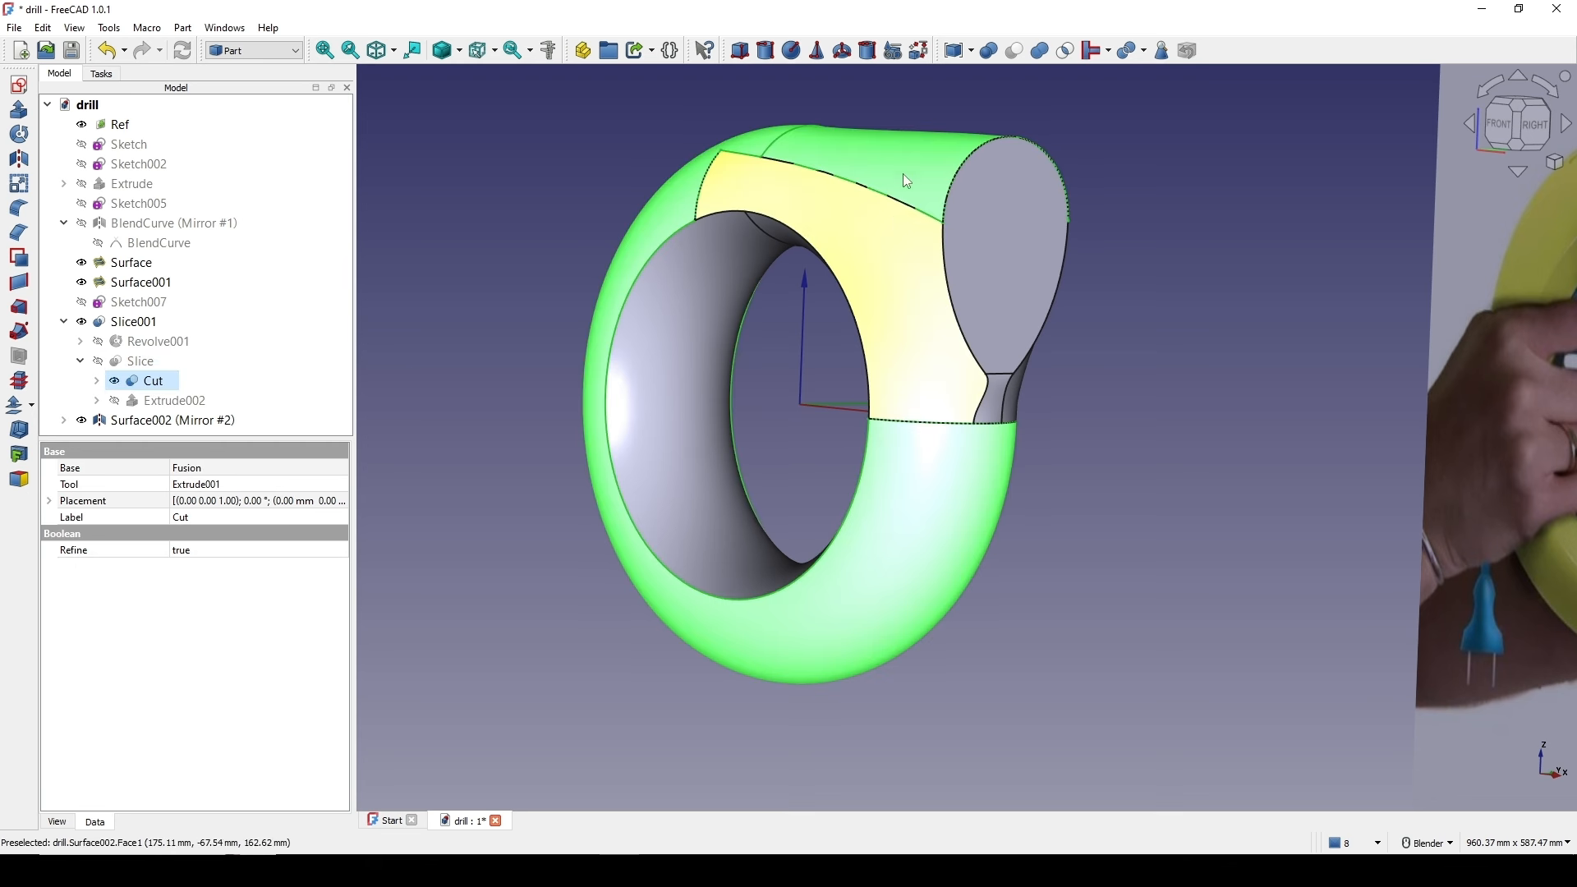
- Hide the inner ring's Slice001 and show its base object Revolve001 instead
middle_drag(928, 255, 936, 105)
middle_drag(930, 401, 964, 373)
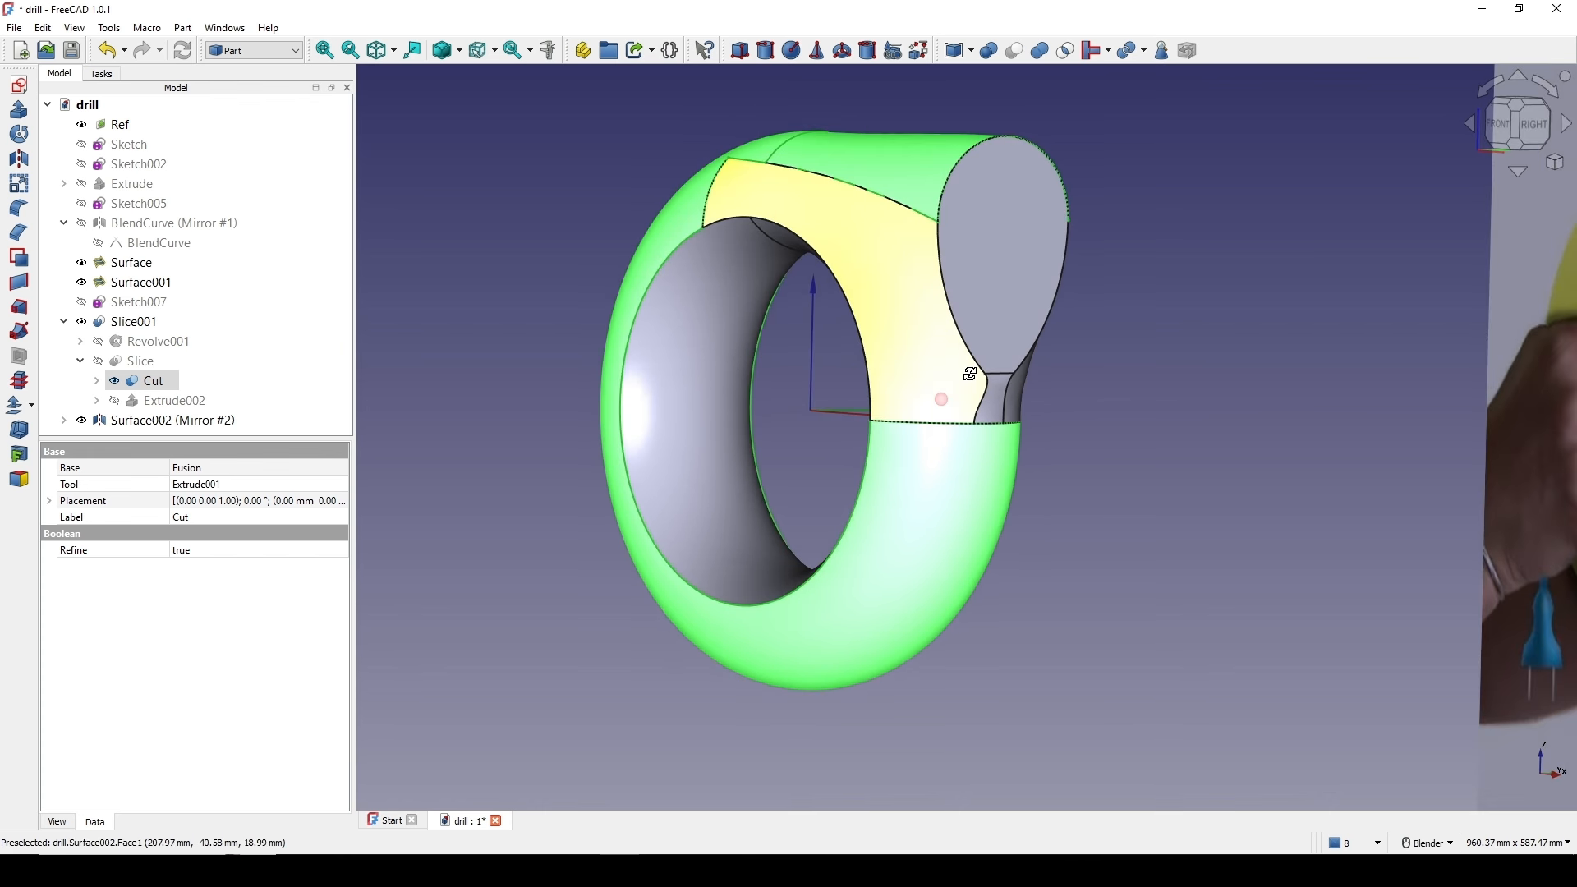
click(722, 330)
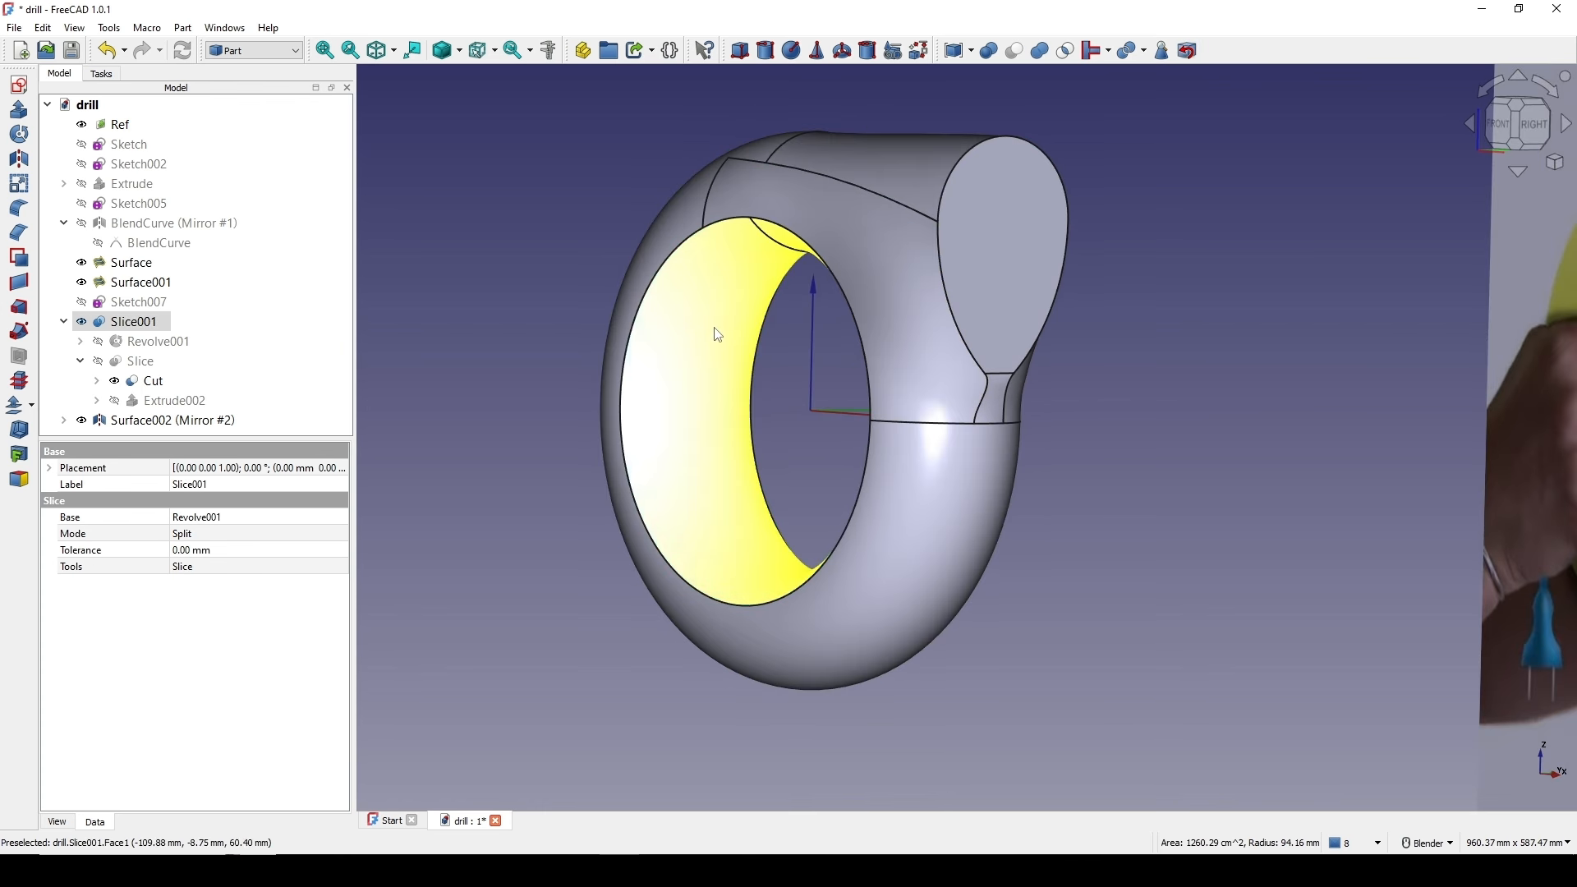
click(146, 321)
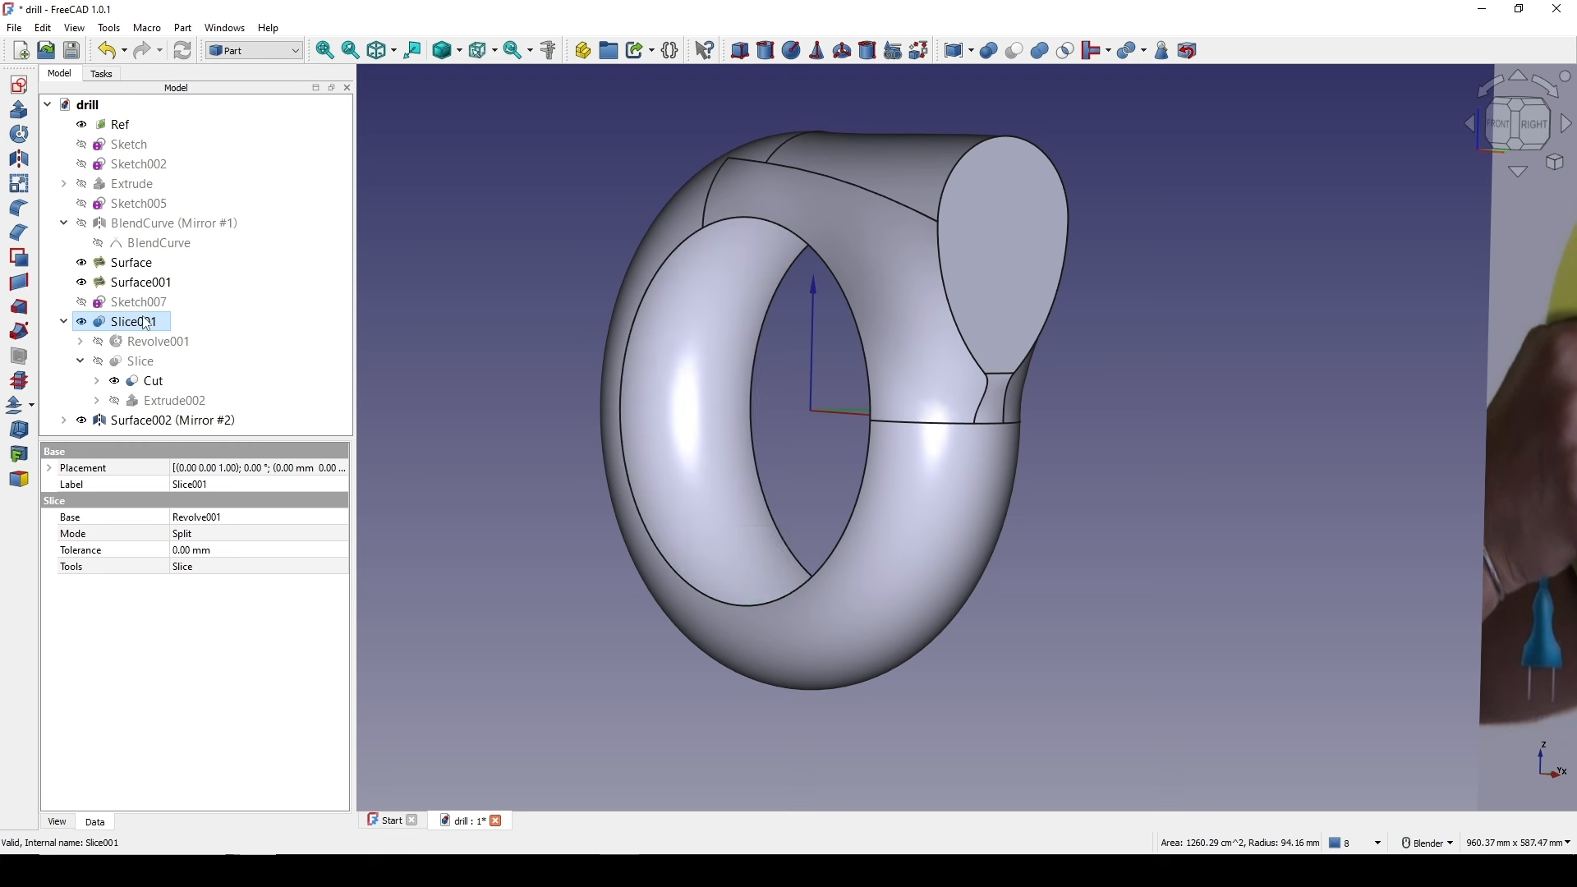
click(165, 345)
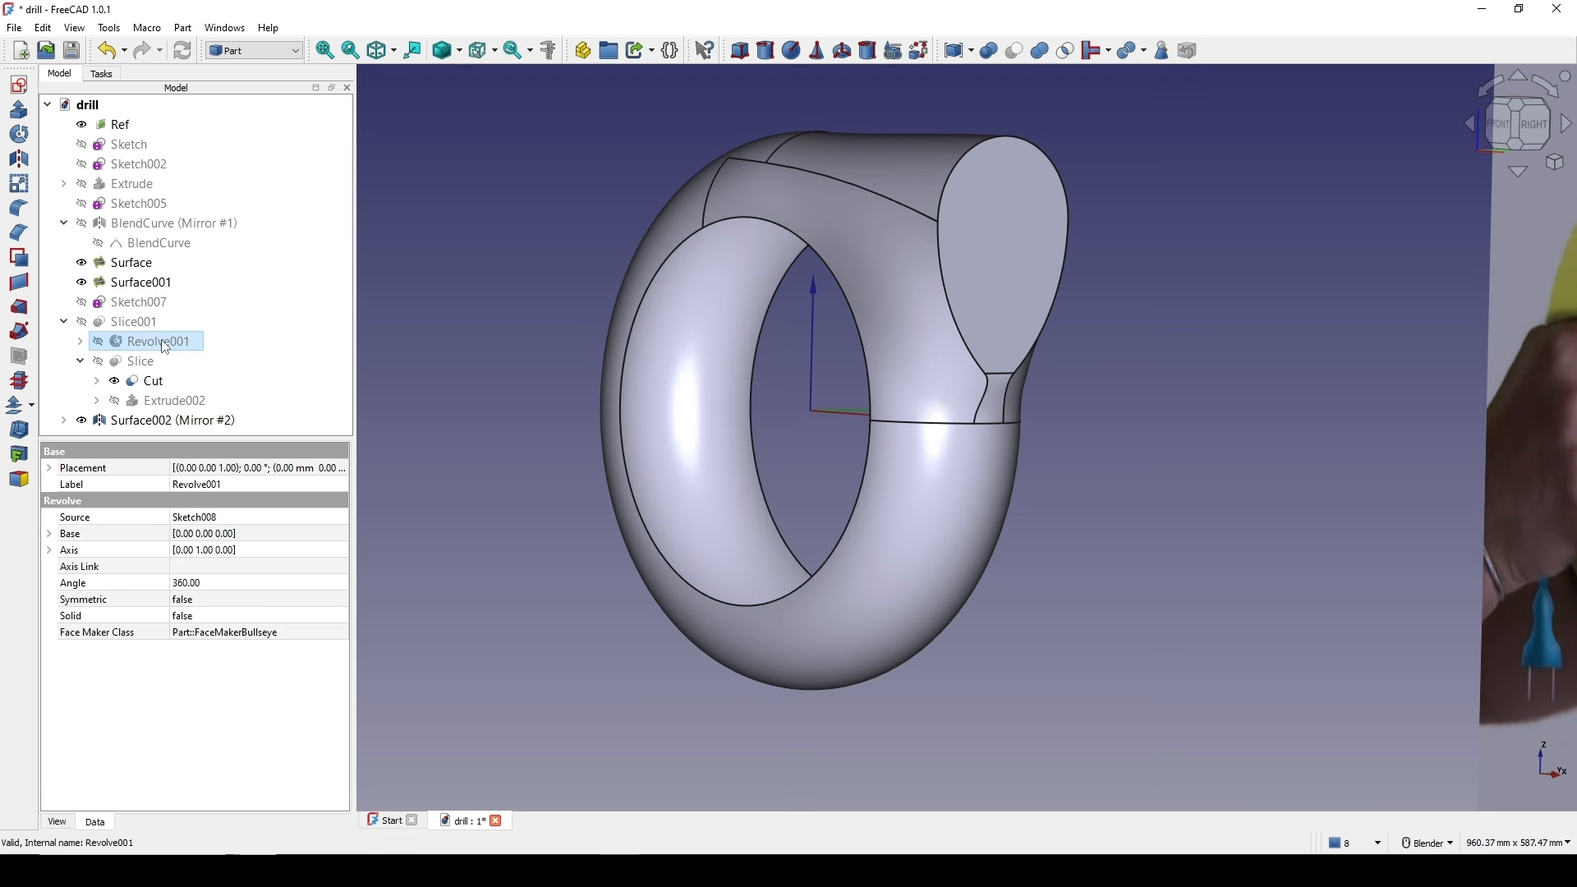
key(space)
- Switch to the Curves workbench and box-select all visible surfaces of the drill body
middle_drag(781, 342, 911, 327)
middle_drag(1214, 318, 355, 238)
click(910, 504)
click(250, 51)
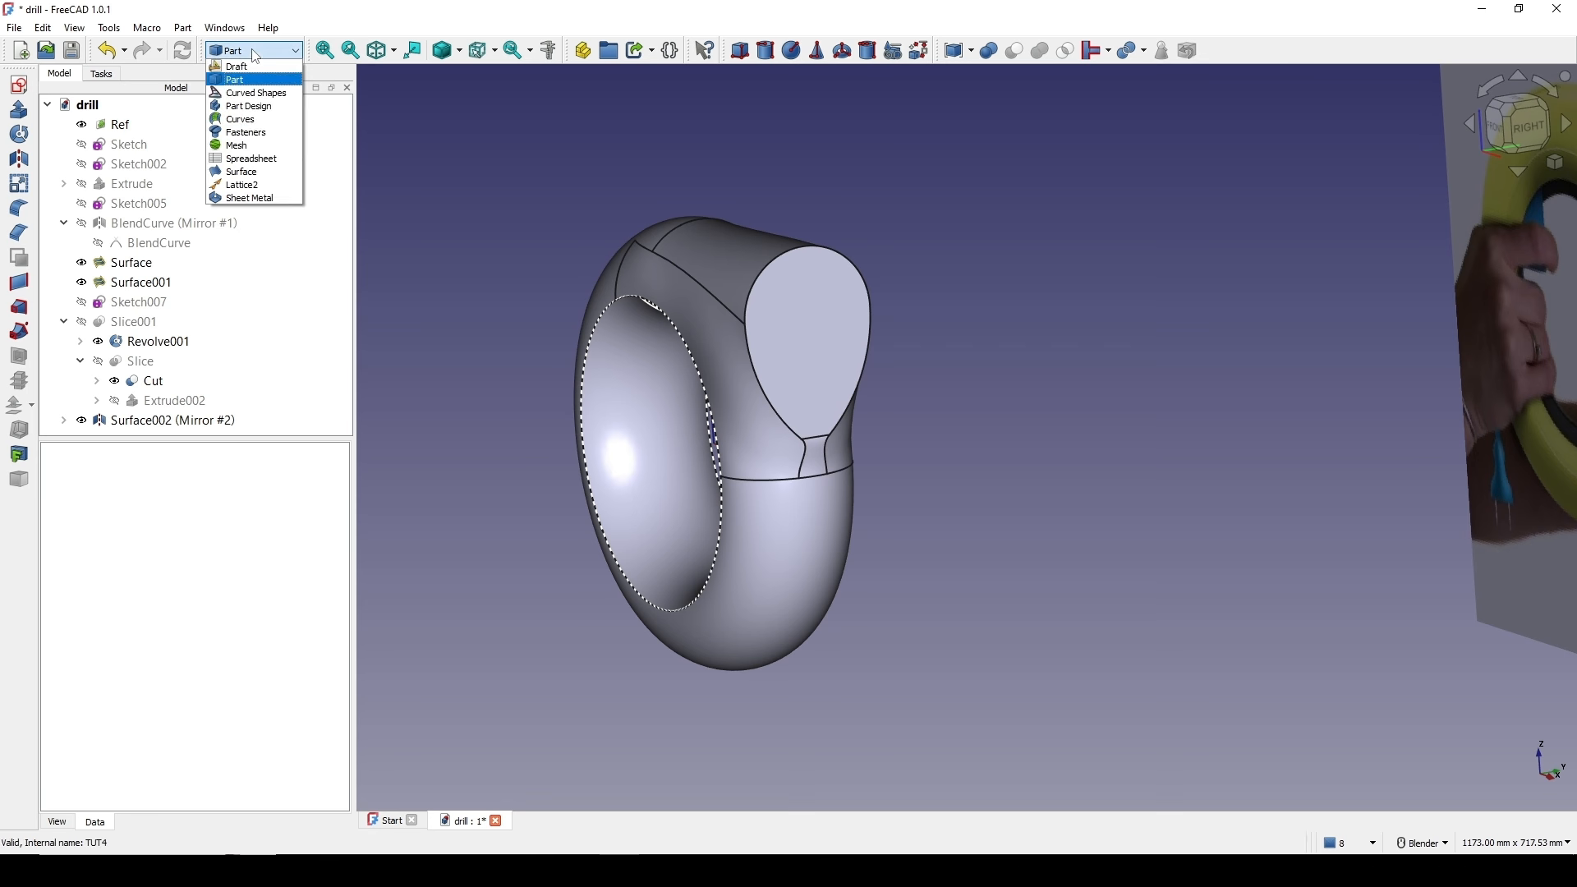
click(238, 119)
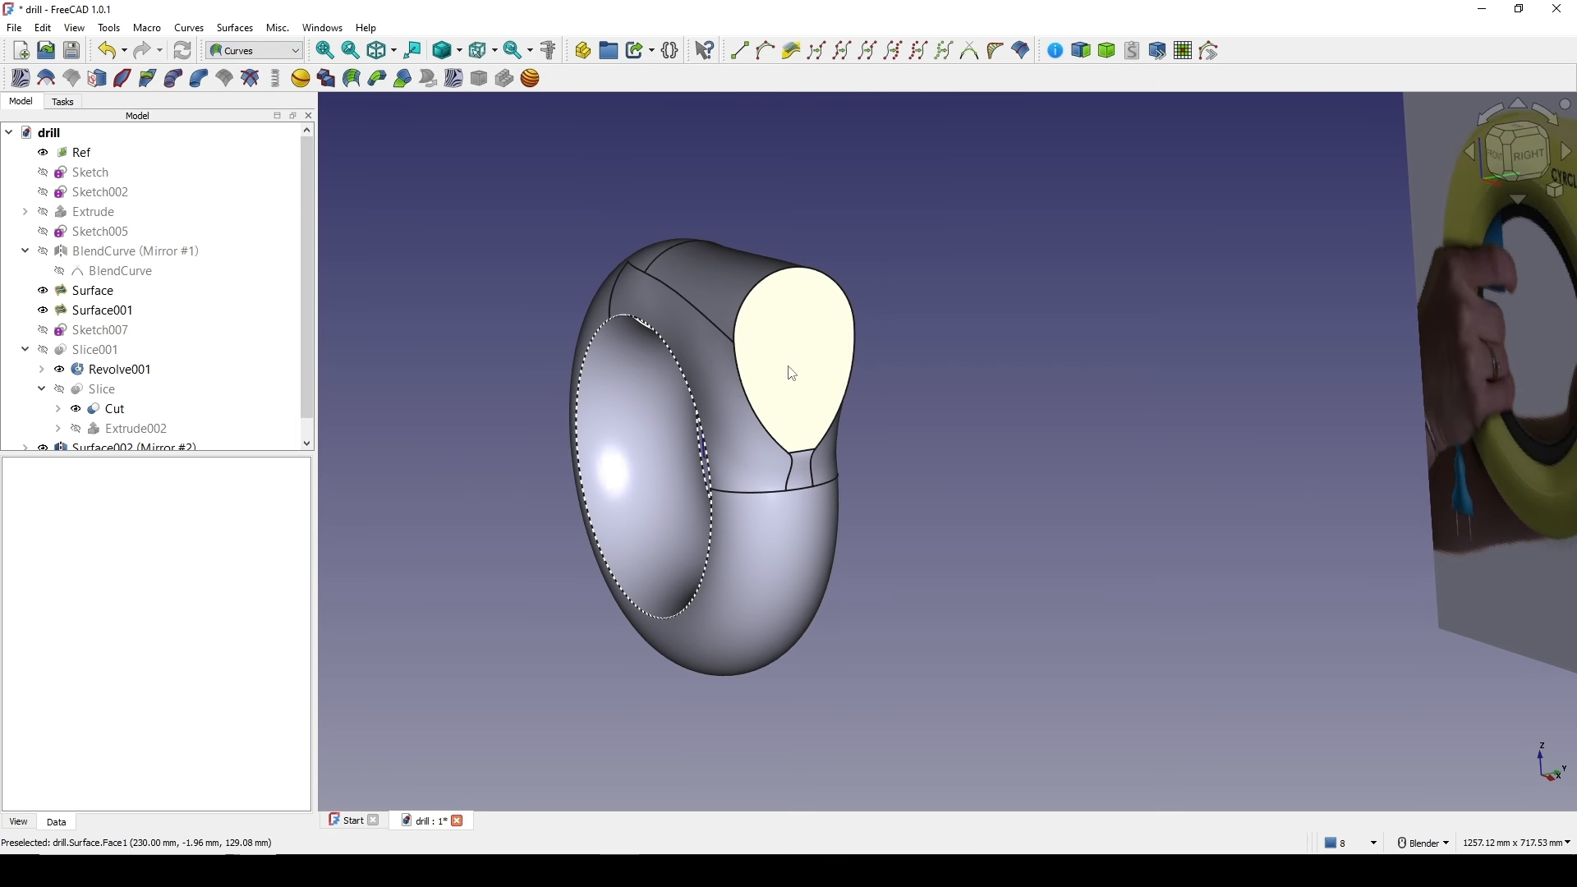
middle_drag(669, 328, 706, 327)
key(shift+b)
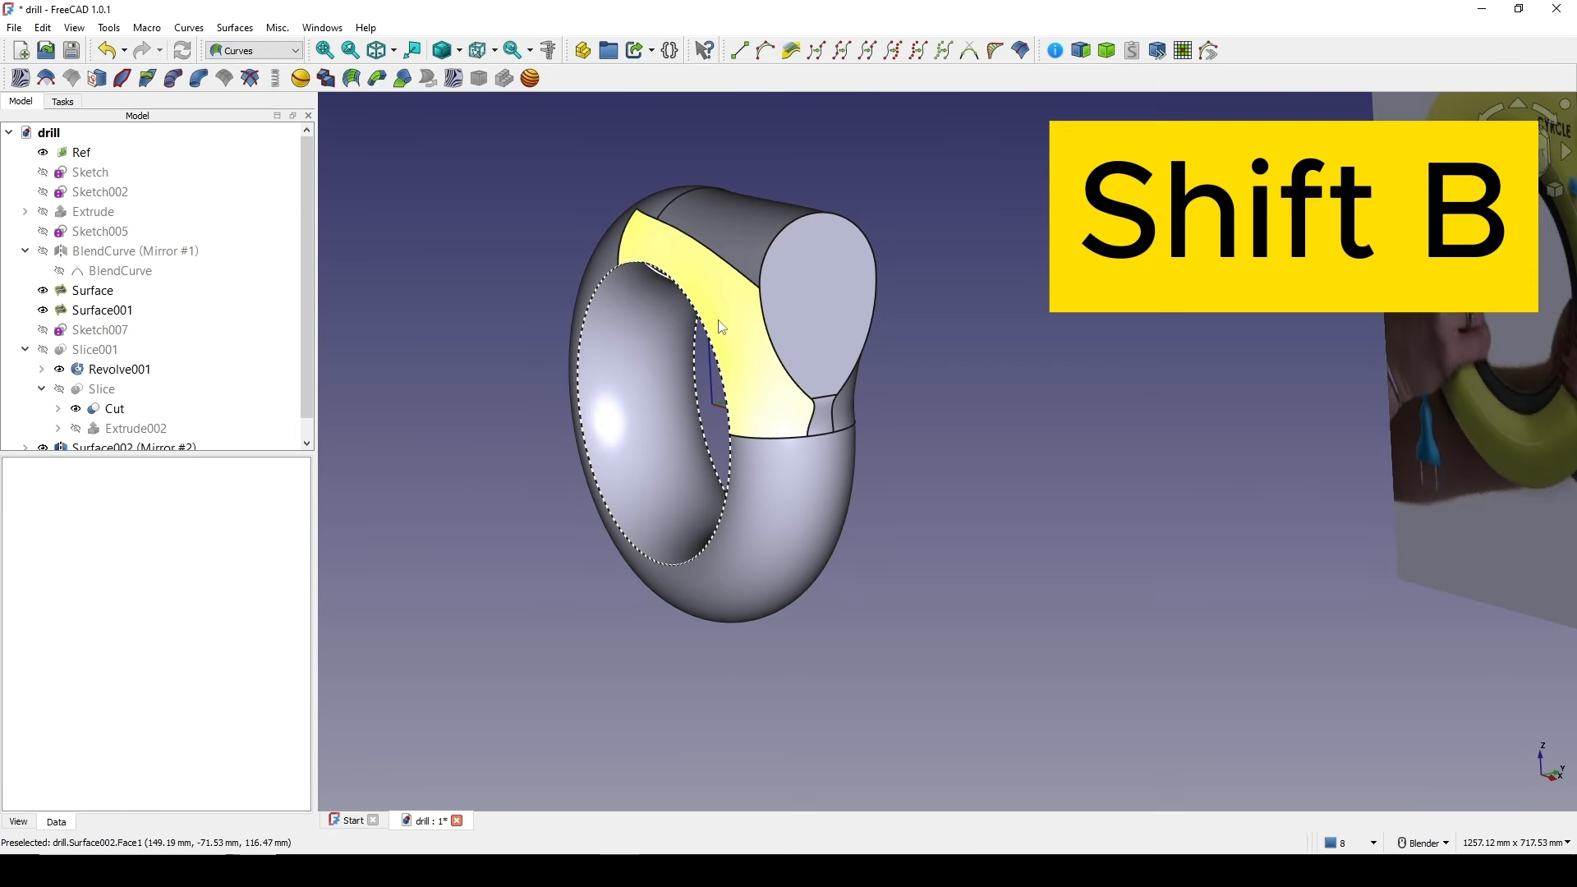
drag(472, 152, 991, 652)
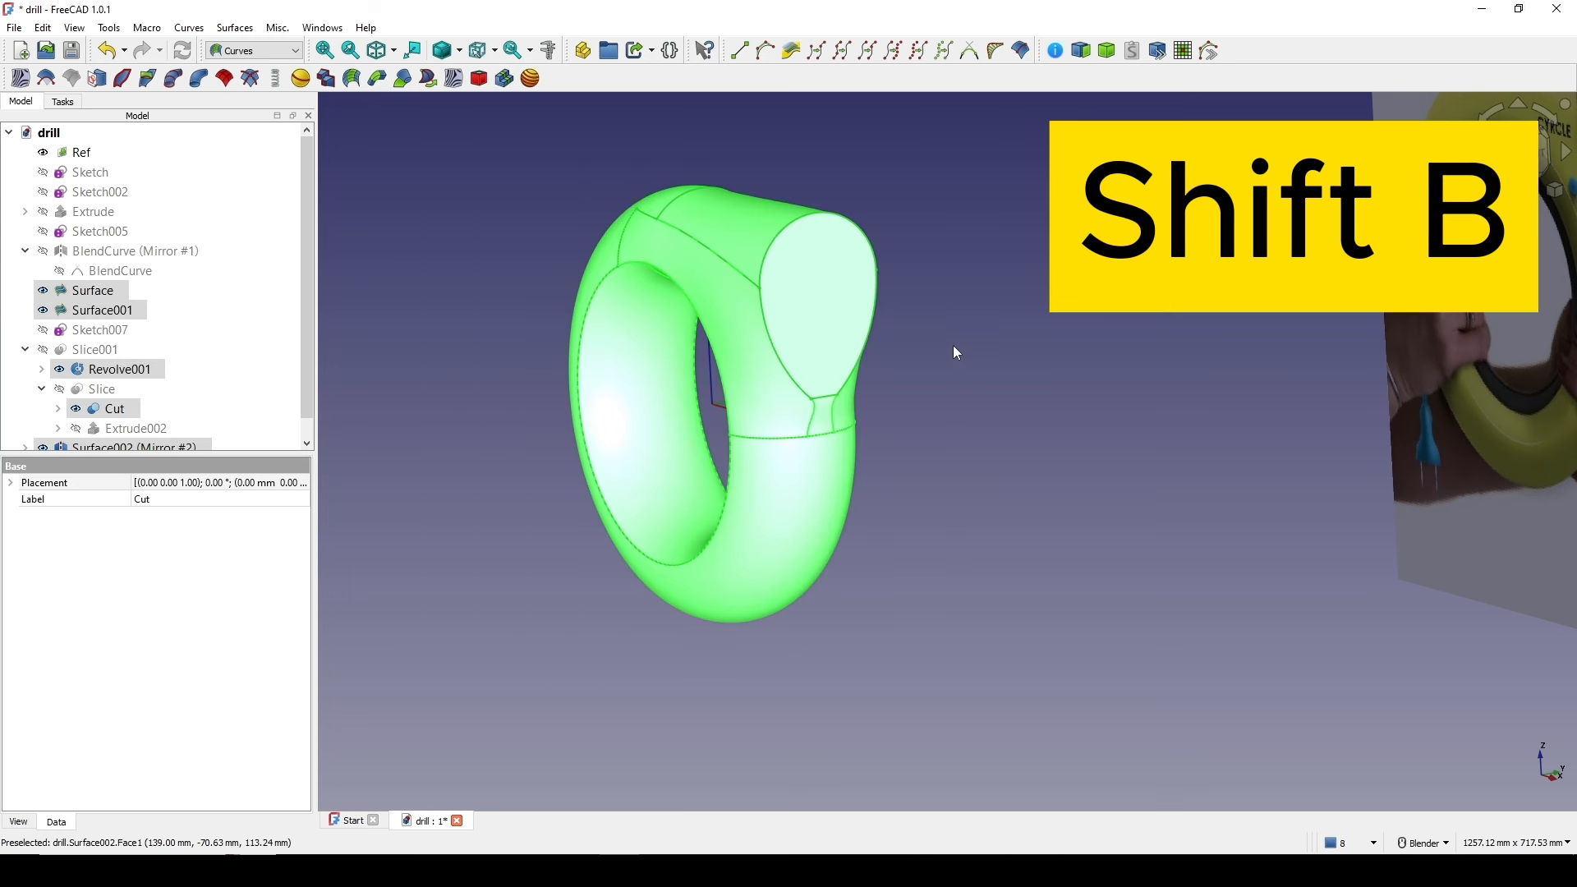
- Create a parametric solid from the selected drill body surfaces
click(1110, 61)
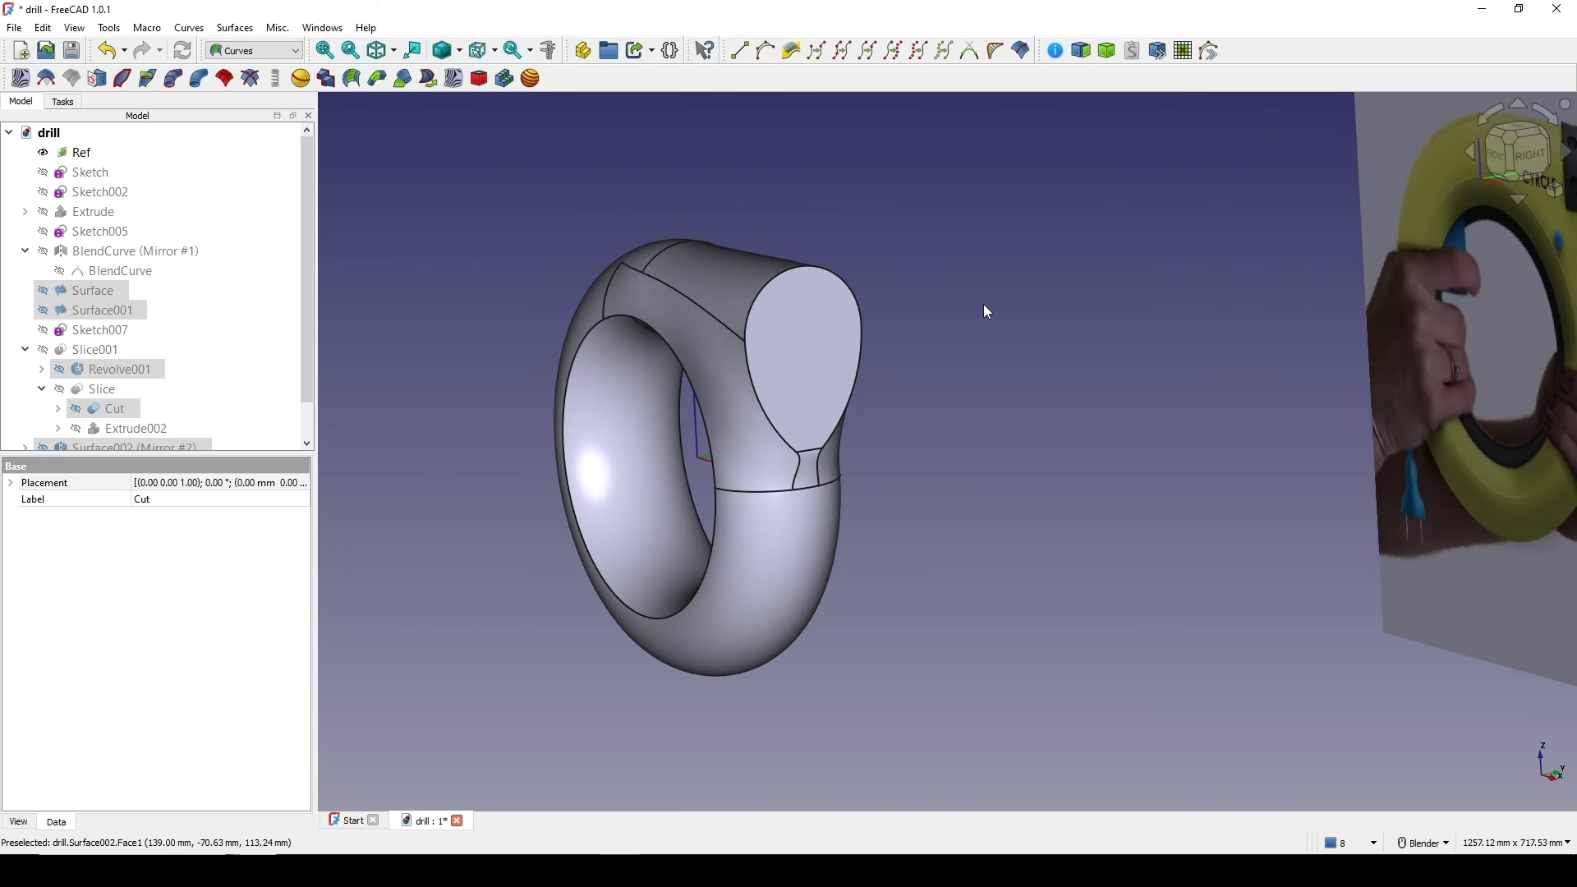
scroll(107, 397, down, 1)
click(102, 436)
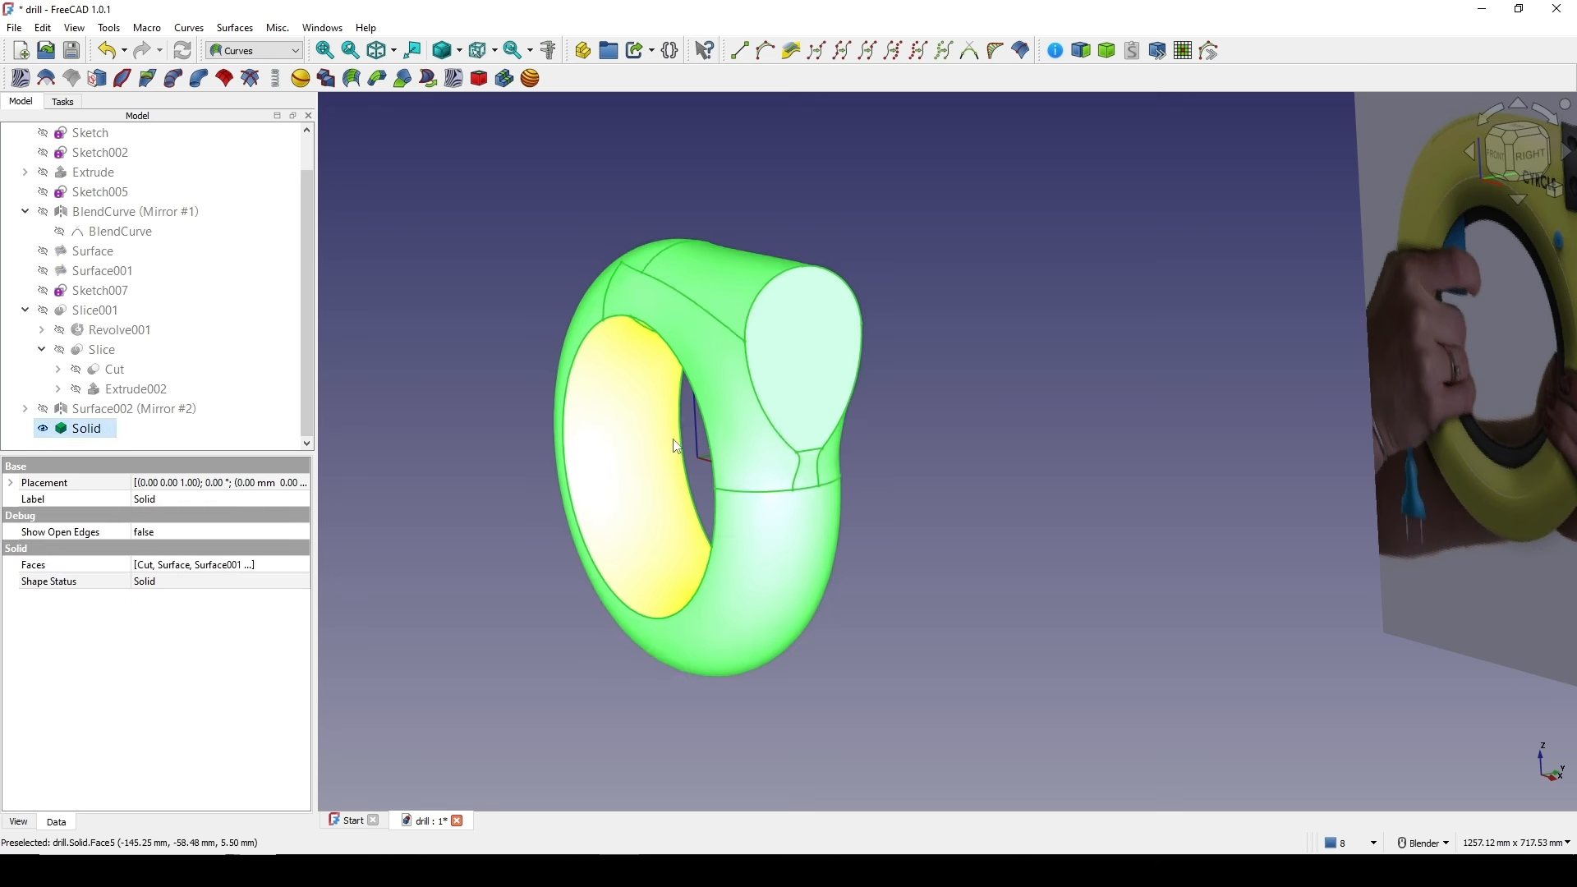
middle_drag(676, 443, 721, 422)
click(983, 404)
middle_drag(904, 448, 999, 441)
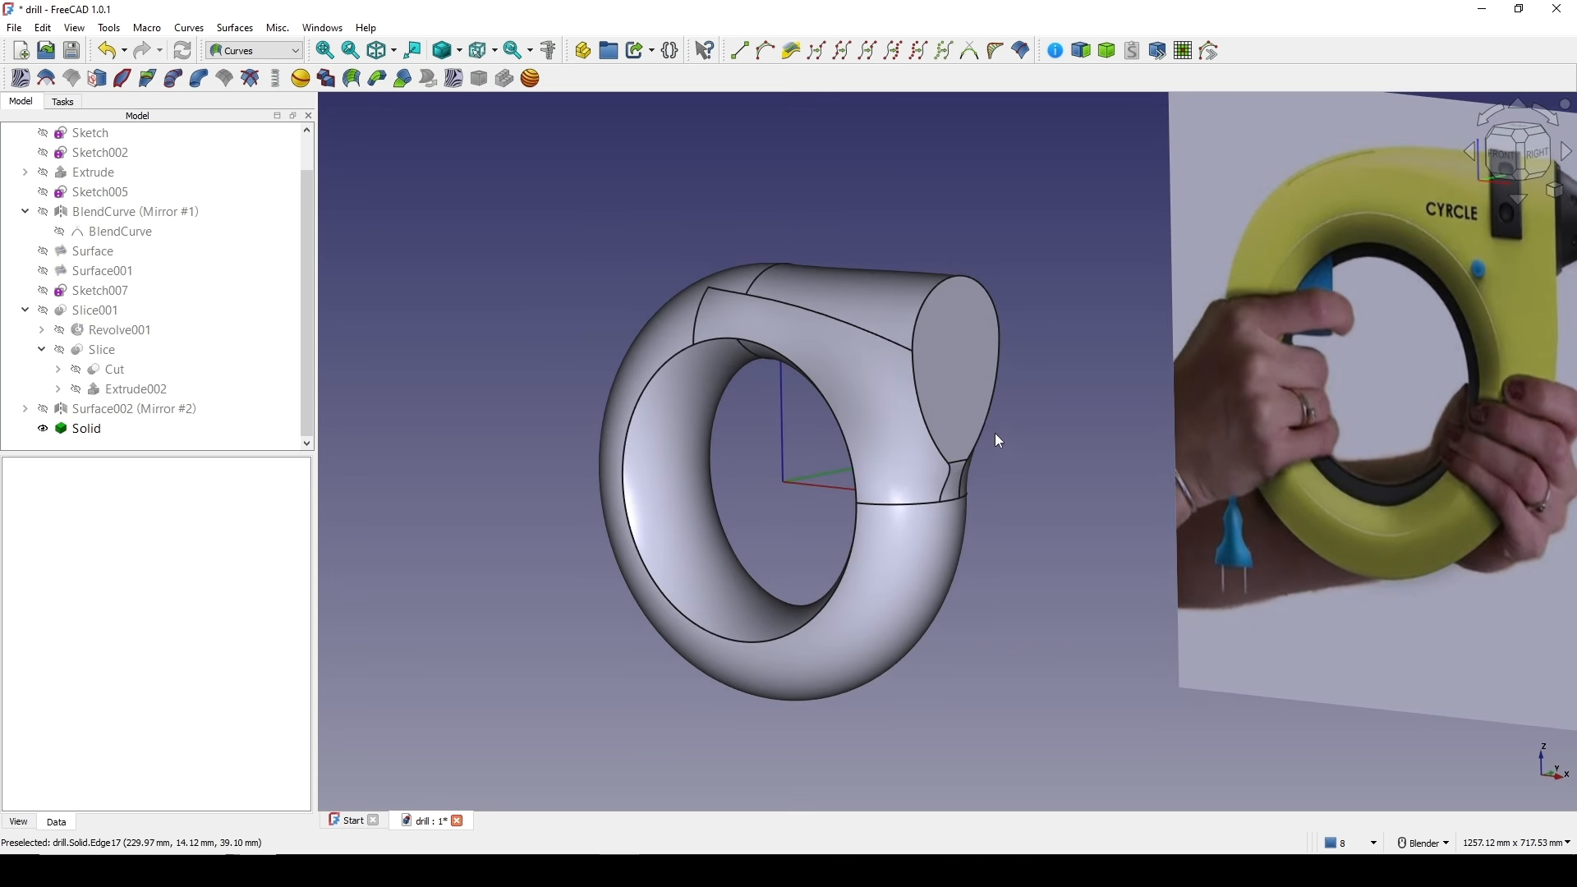
- Set the display to Shaded and examine the solid's surface transitions from several sides
click(448, 51)
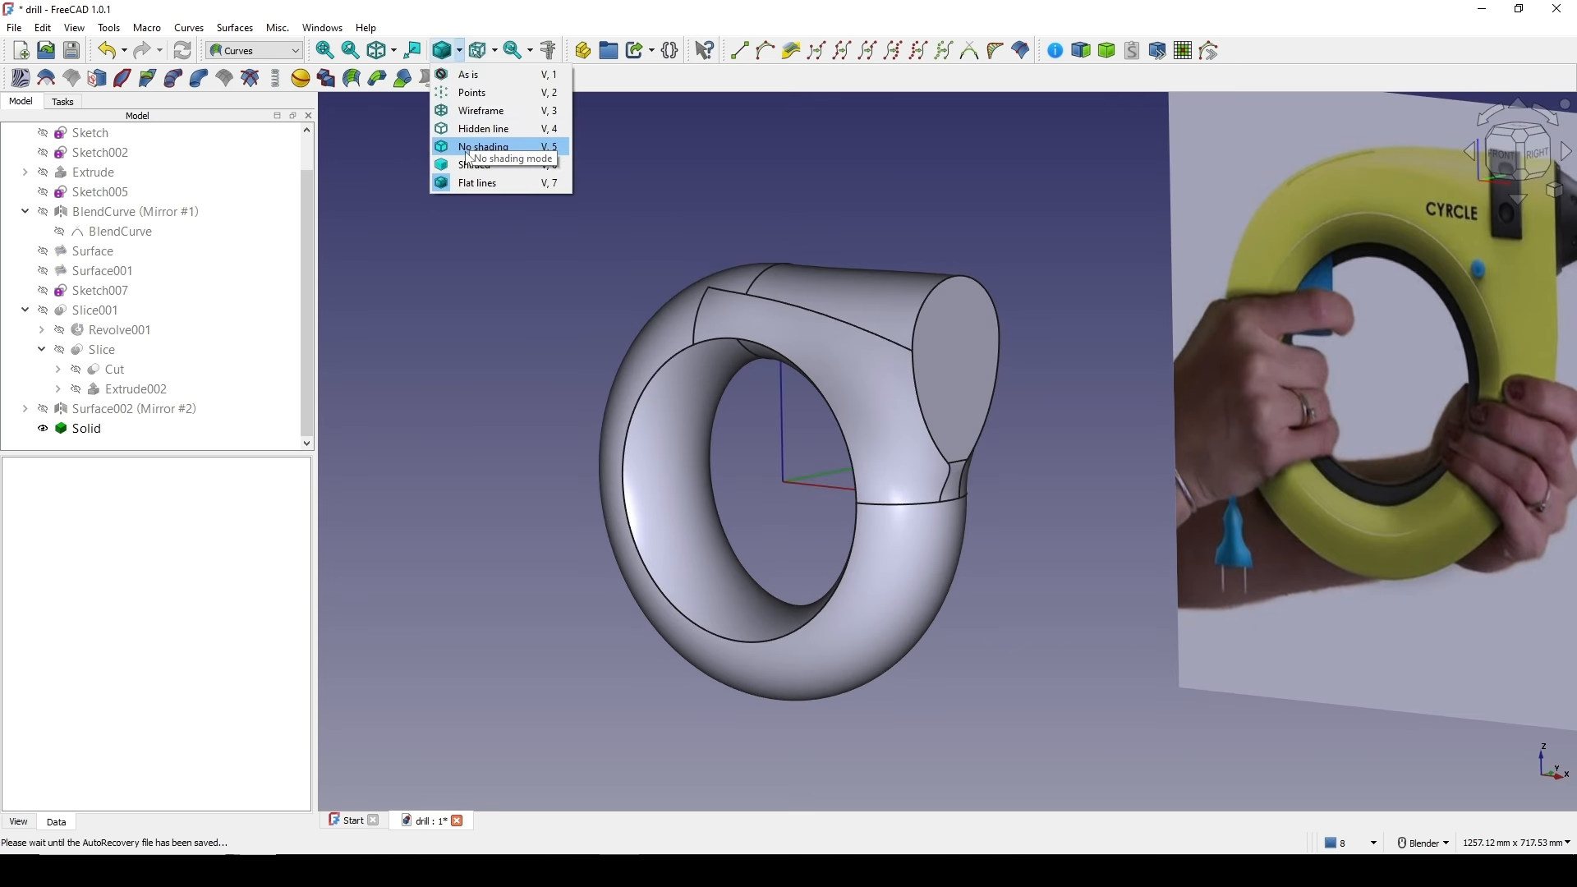
click(462, 165)
mouse_move(725, 421)
shift+middle_down()
mouse_move(702, 405)
mouse_move(848, 482)
mouse_move(969, 478)
shift+middle_up()
shift+middle_drag(1273, 514, 1115, 507)
middle_drag(1114, 507, 1151, 555)
scroll(1033, 427, up, 2)
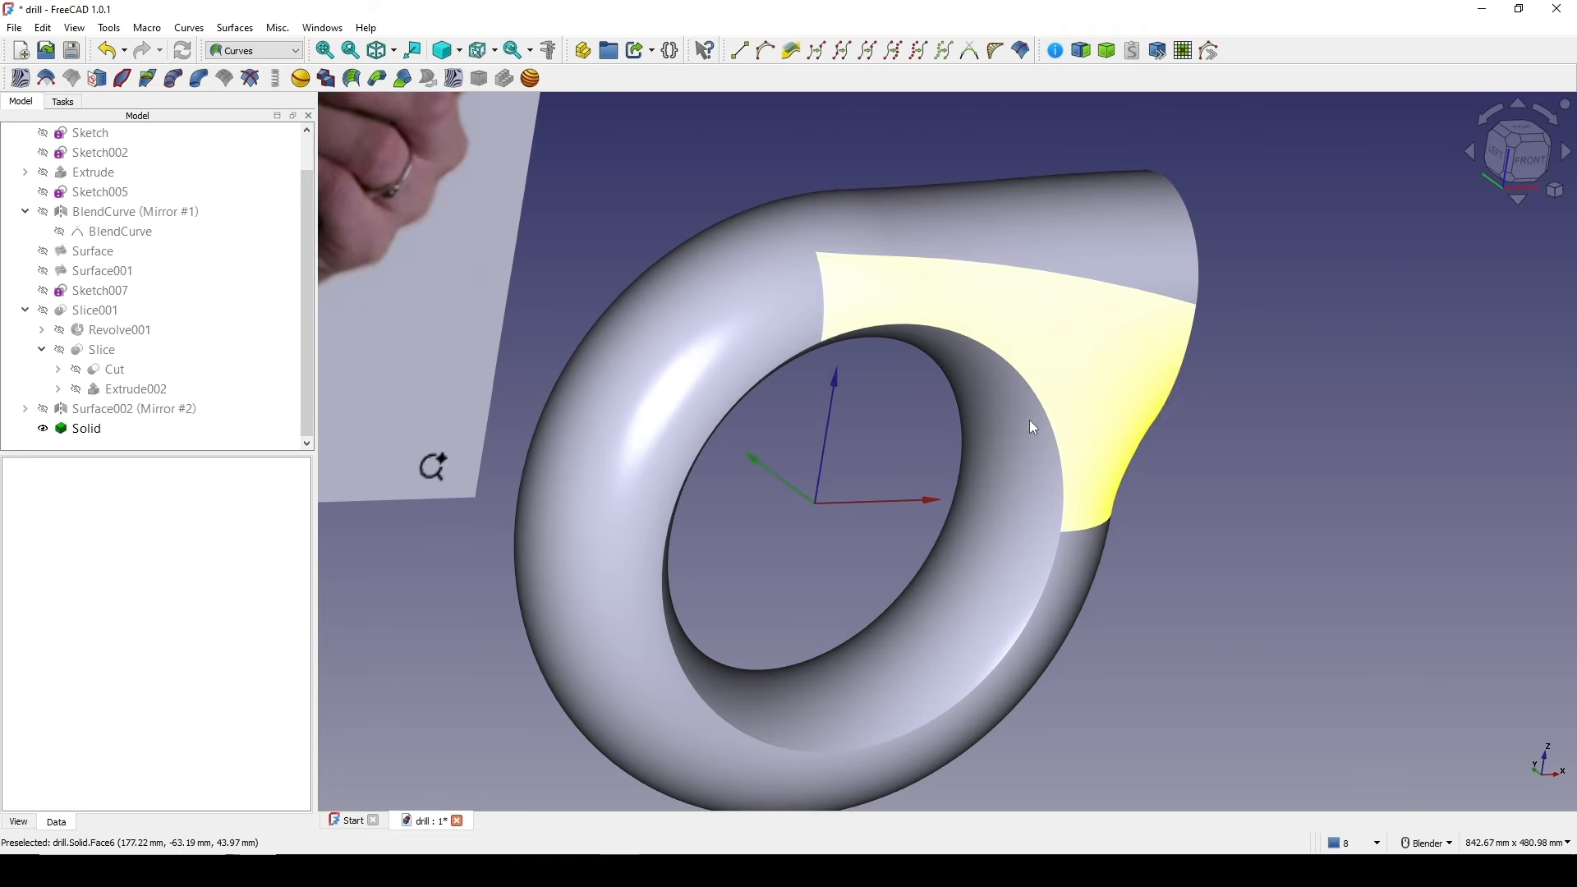
scroll(1426, 548, down, 1)
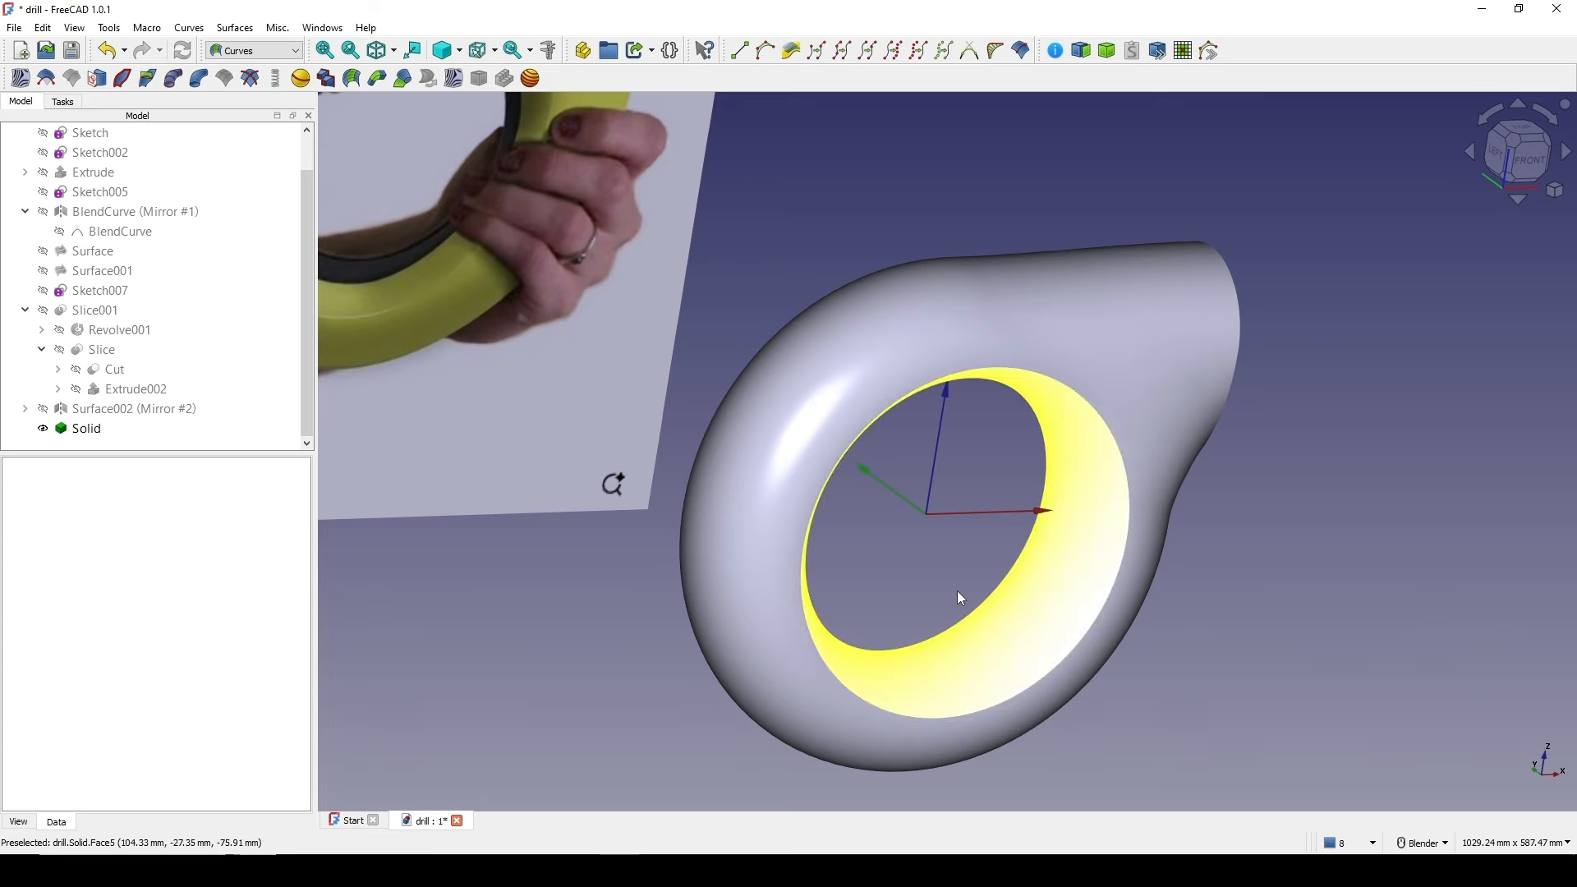
middle_drag(951, 590, 1071, 593)
middle_drag(1235, 552, 1219, 443)
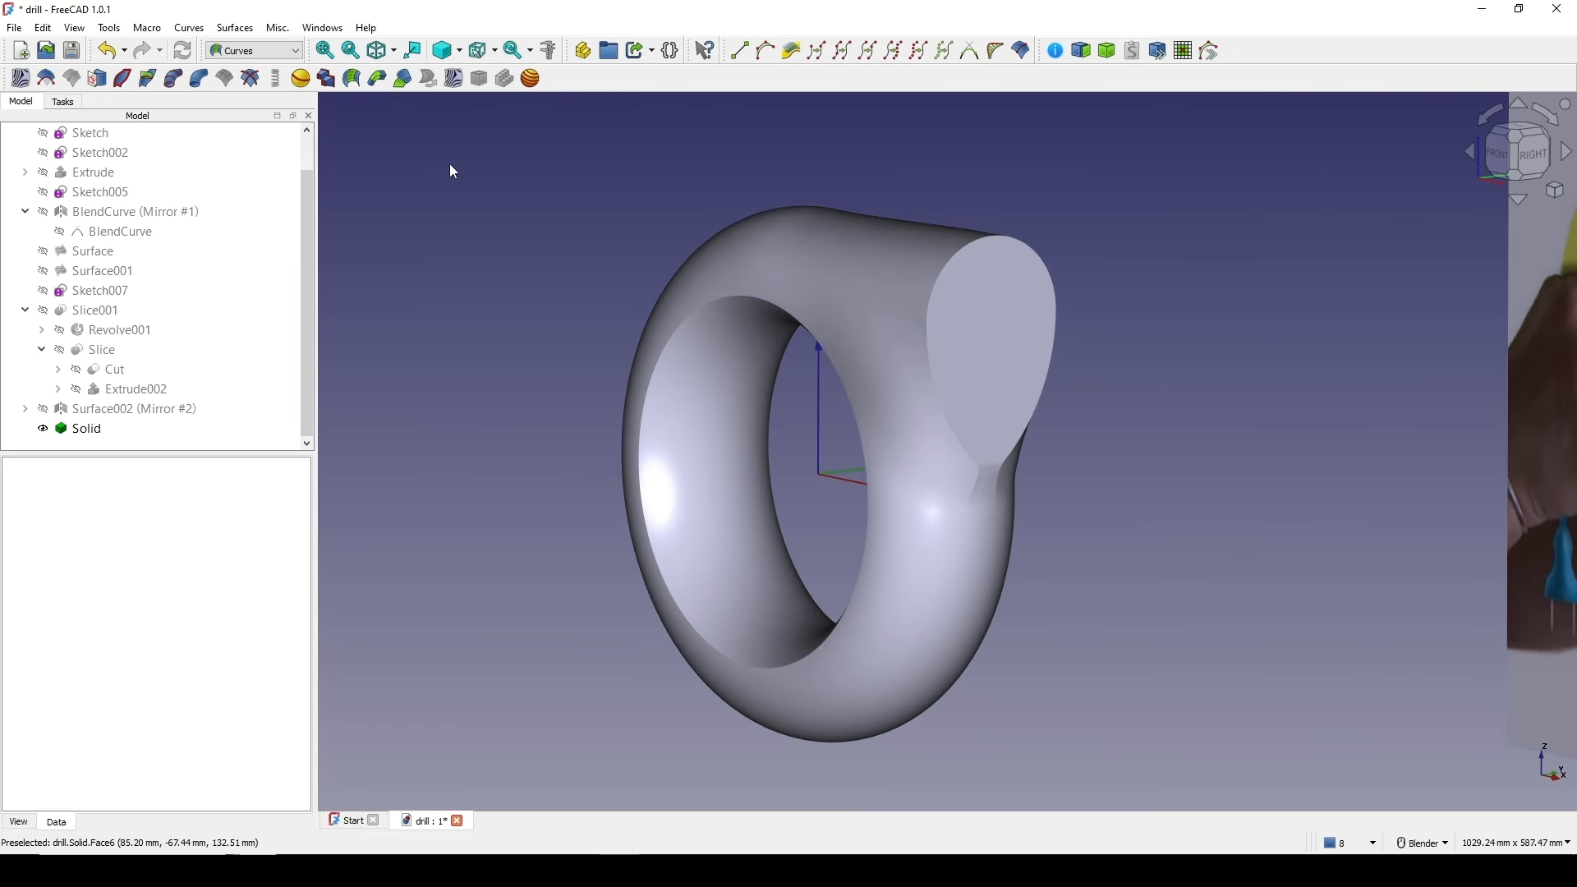
- Apply the Zebra Stripes tool to the solid and examine the surface continuity around the ring and front face
click(271, 51)
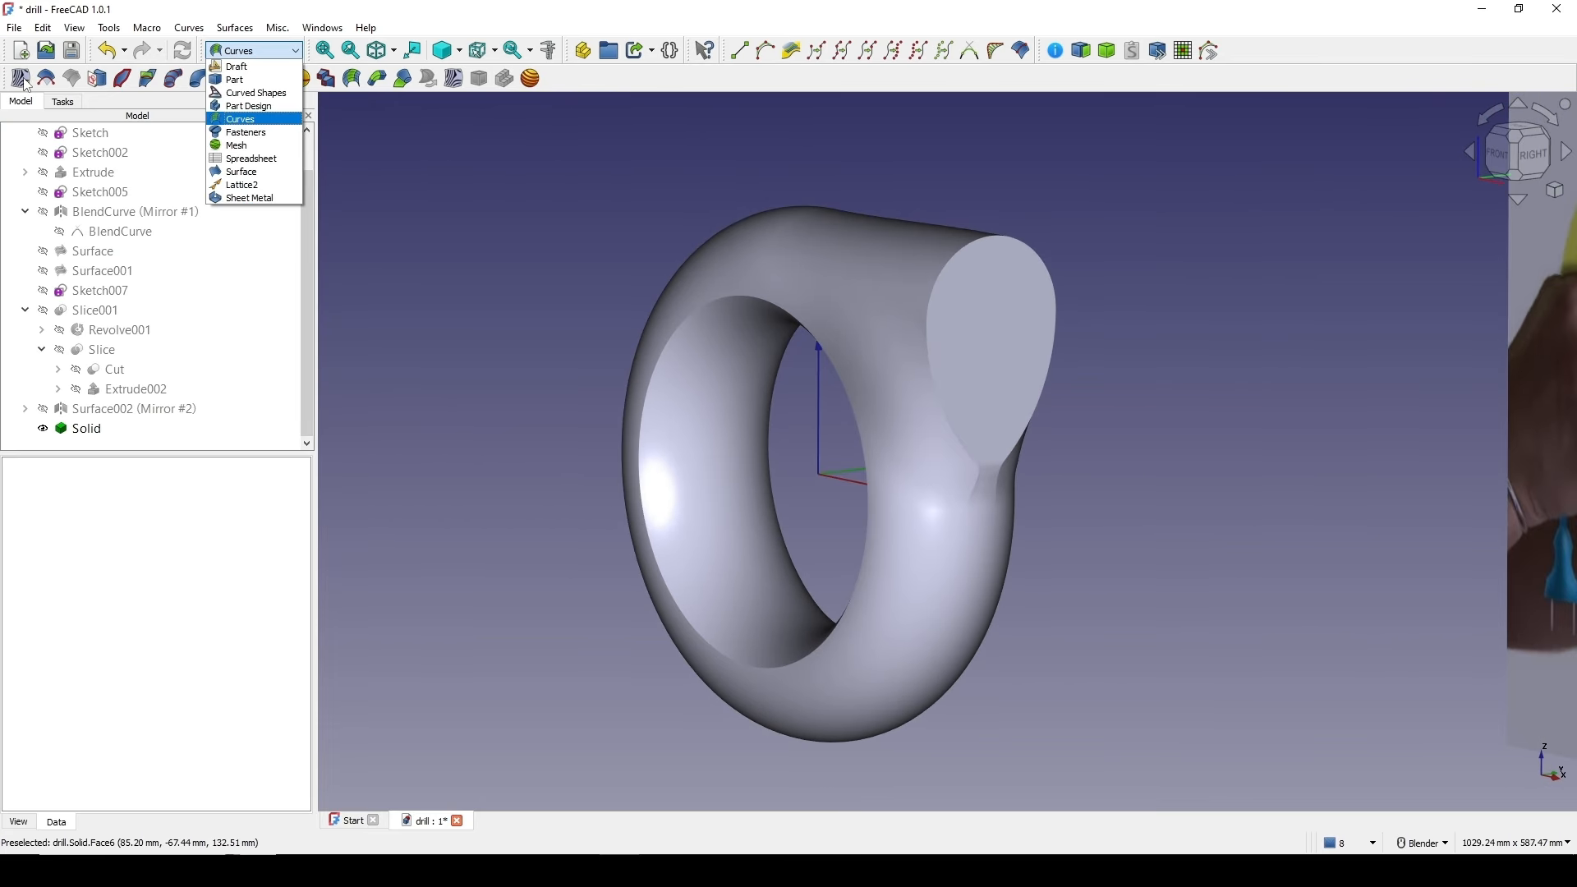
click(558, 23)
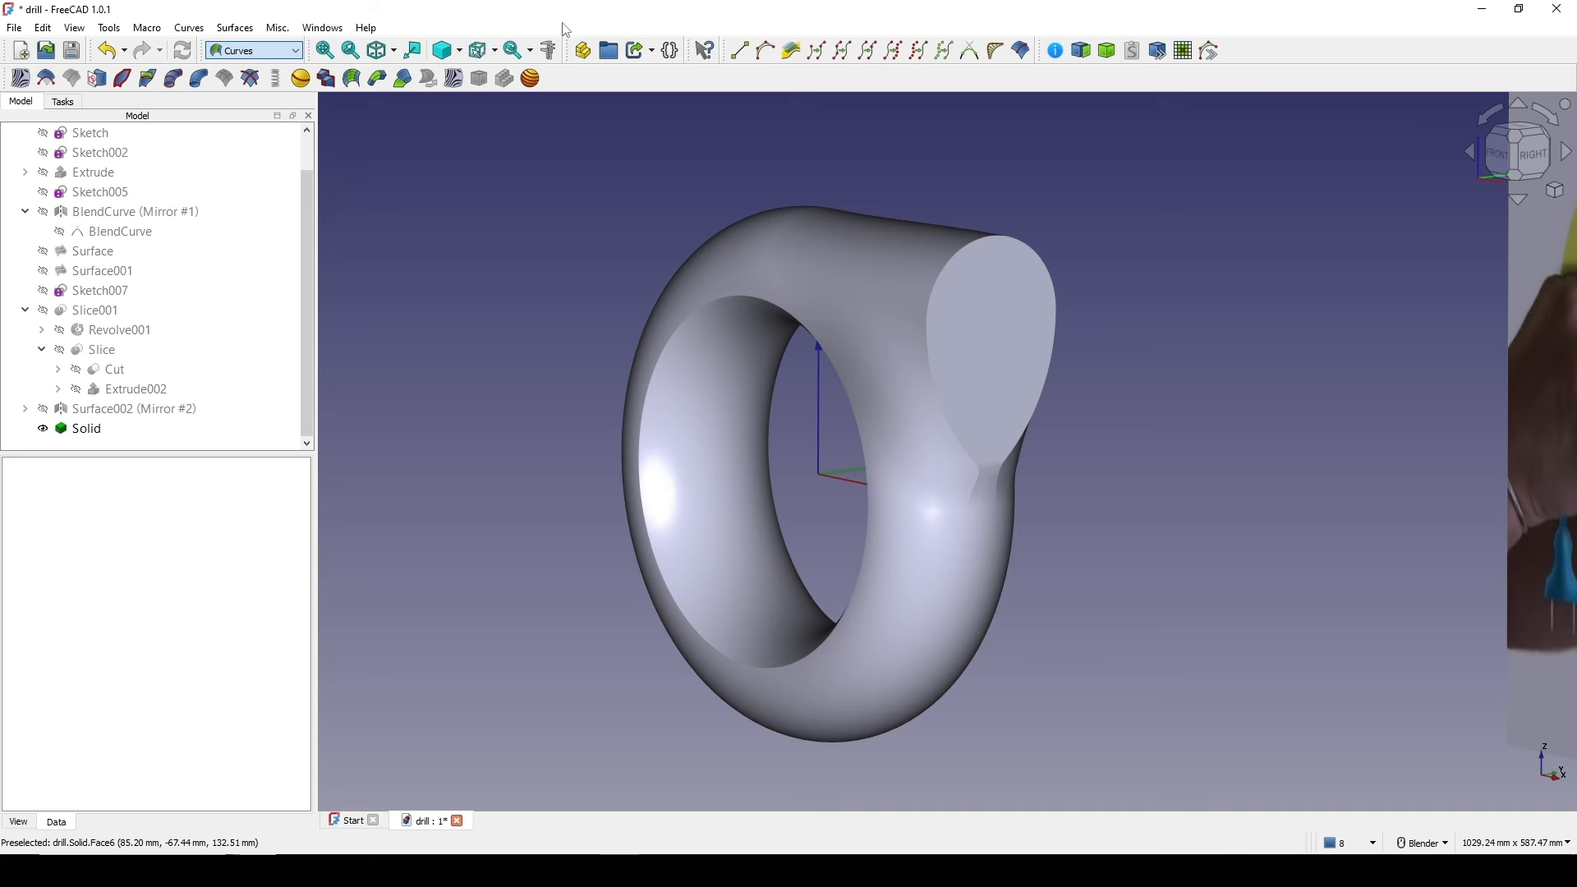
click(33, 90)
middle_drag(1301, 614, 1018, 522)
scroll(918, 408, up, 3)
scroll(918, 408, up, 3)
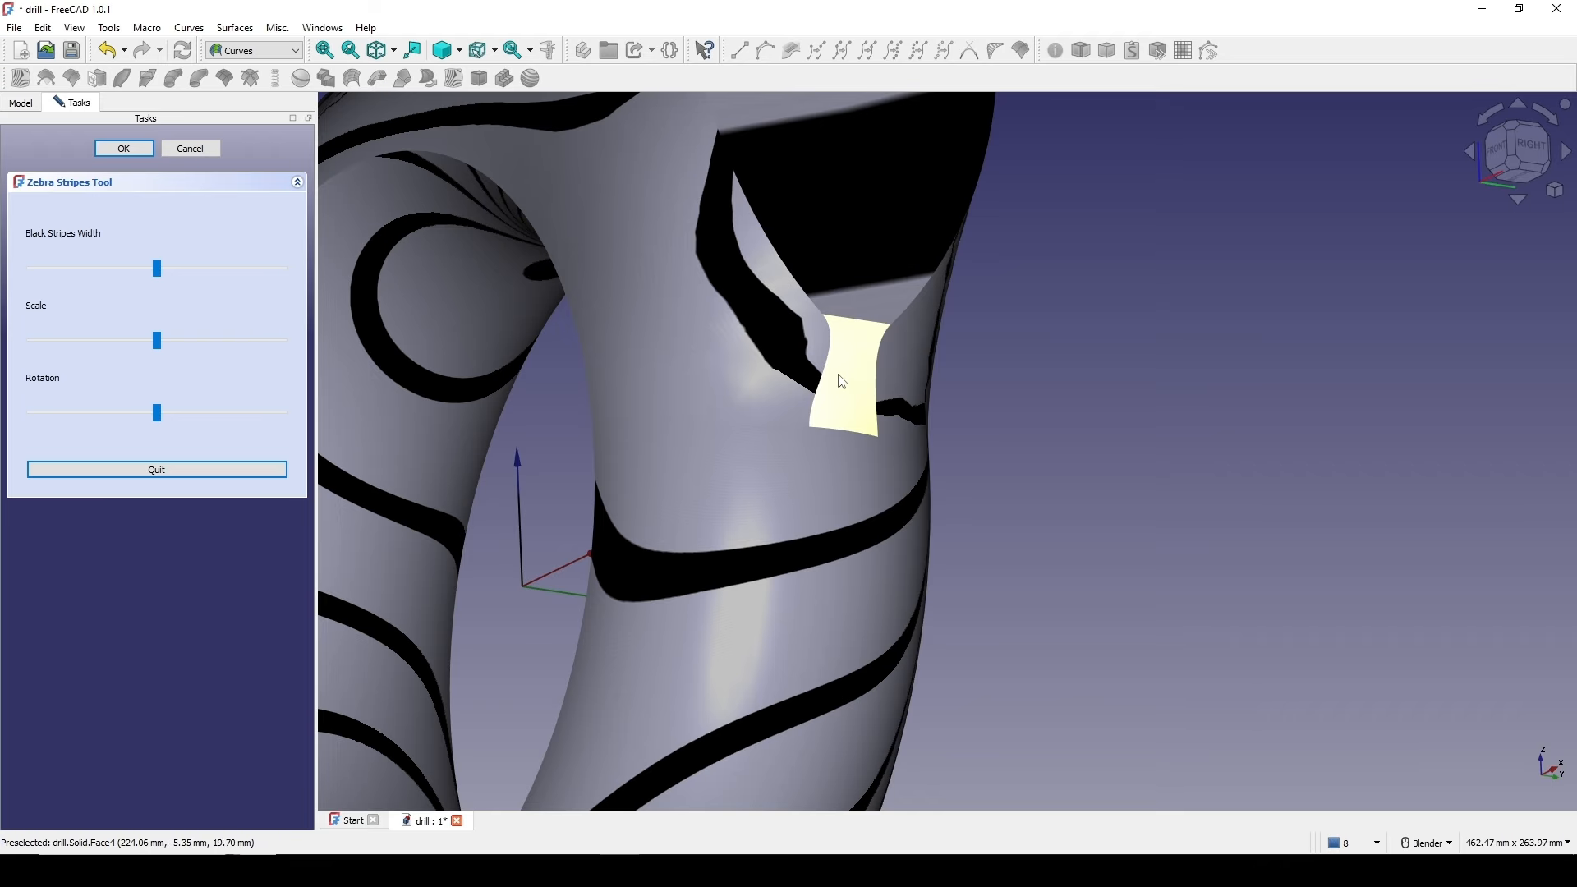
scroll(842, 381, down, 2)
scroll(910, 510, down, 3)
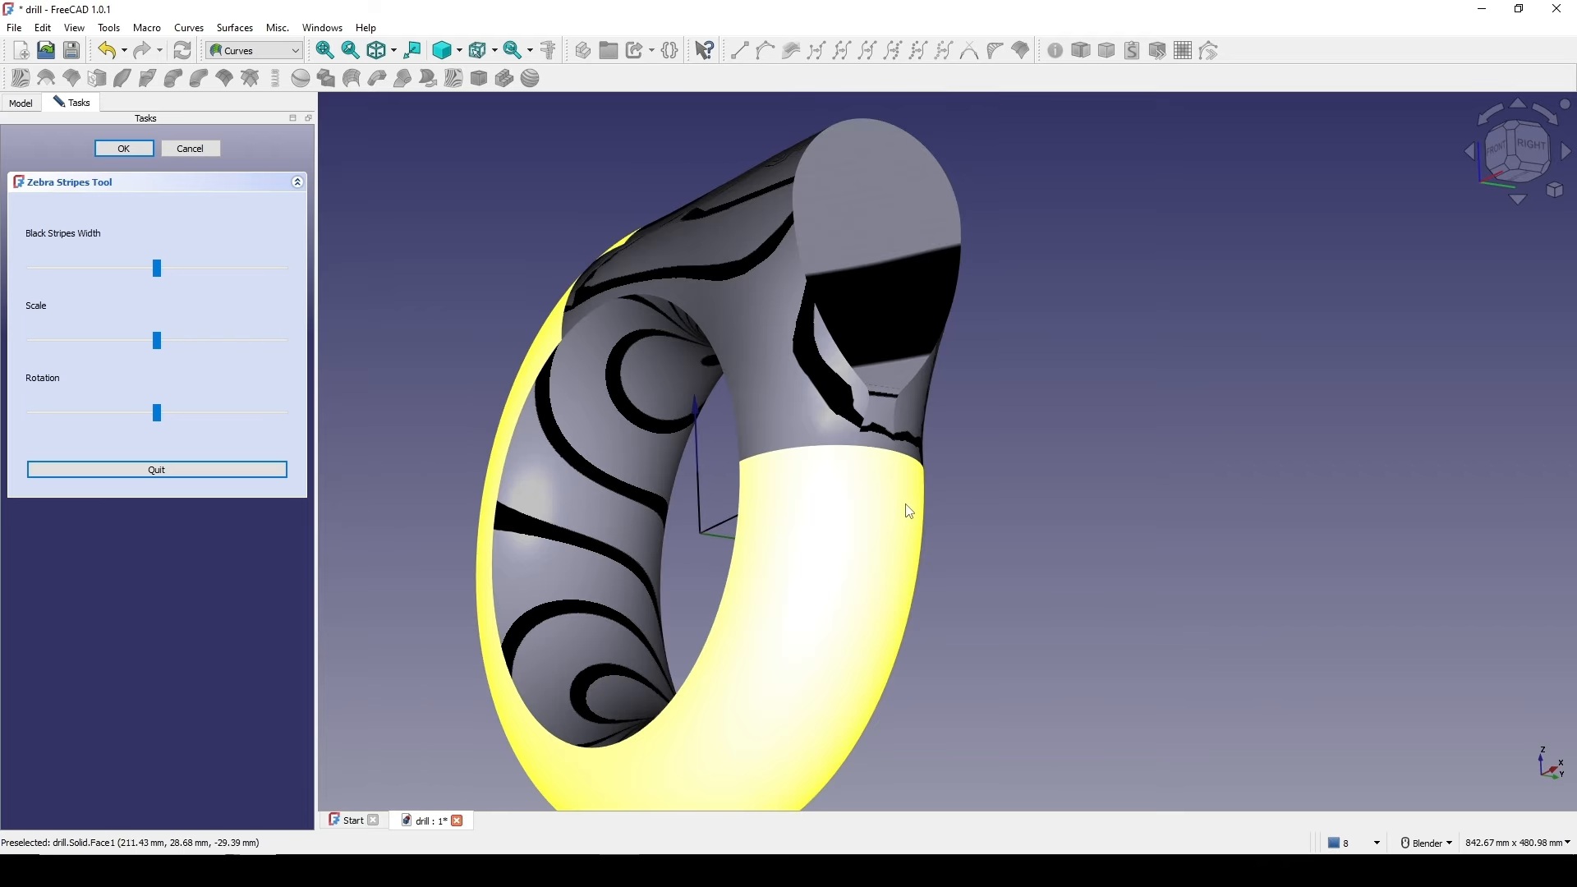
middle_drag(905, 504, 1049, 549)
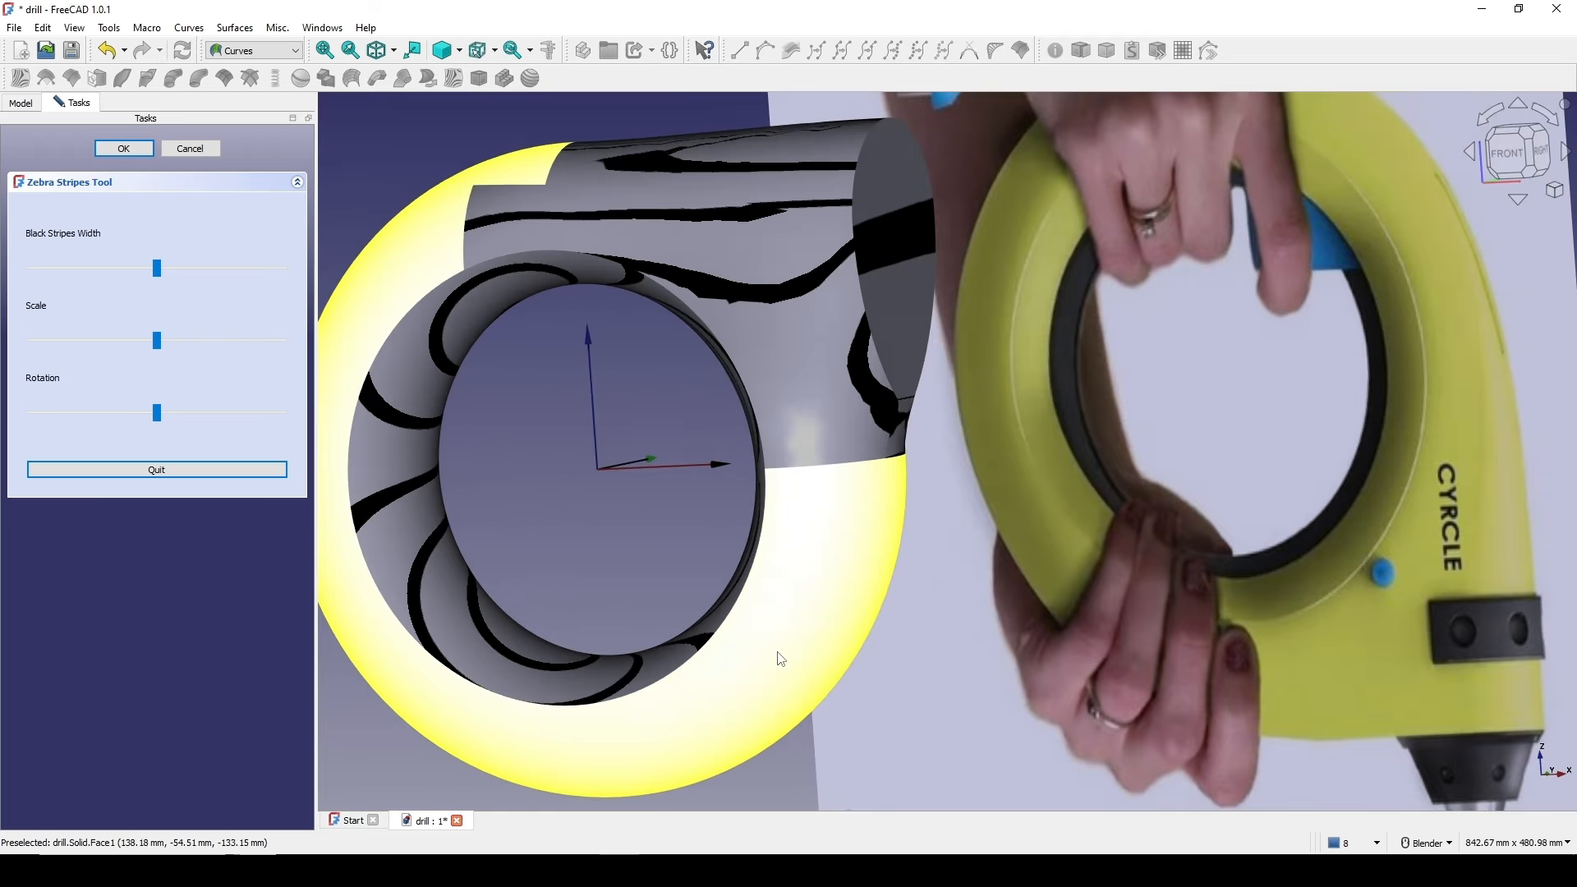
middle_drag(781, 659, 741, 476)
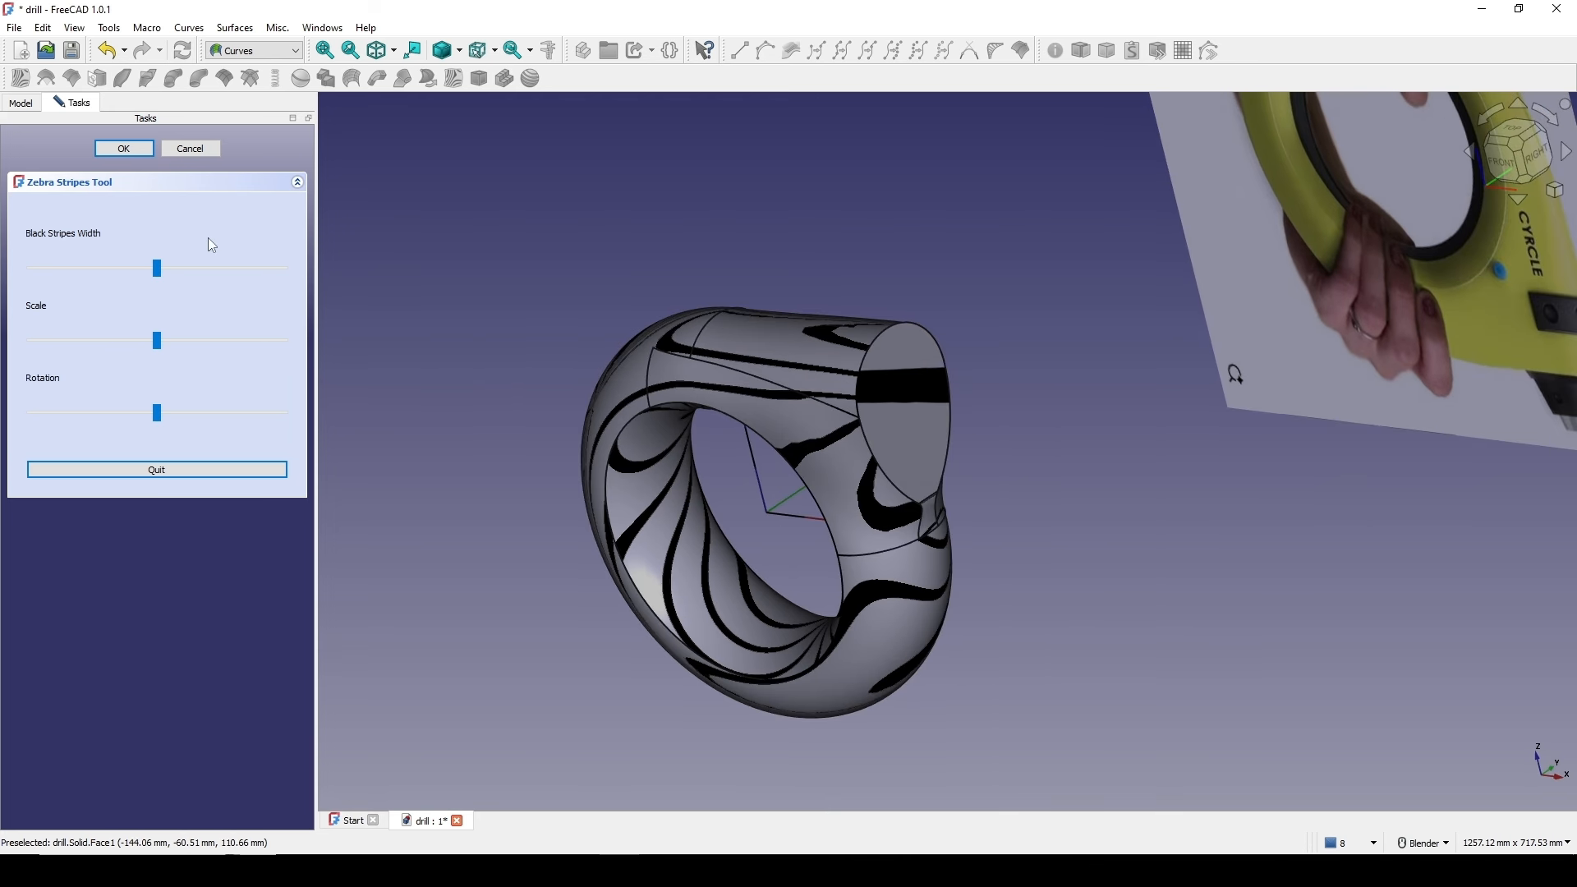
click(124, 149)
- In the Part workbench, start a new sketch on the XZ plane, viewed from the front at the drill chuck
middle_drag(360, 233, 934, 408)
click(1506, 176)
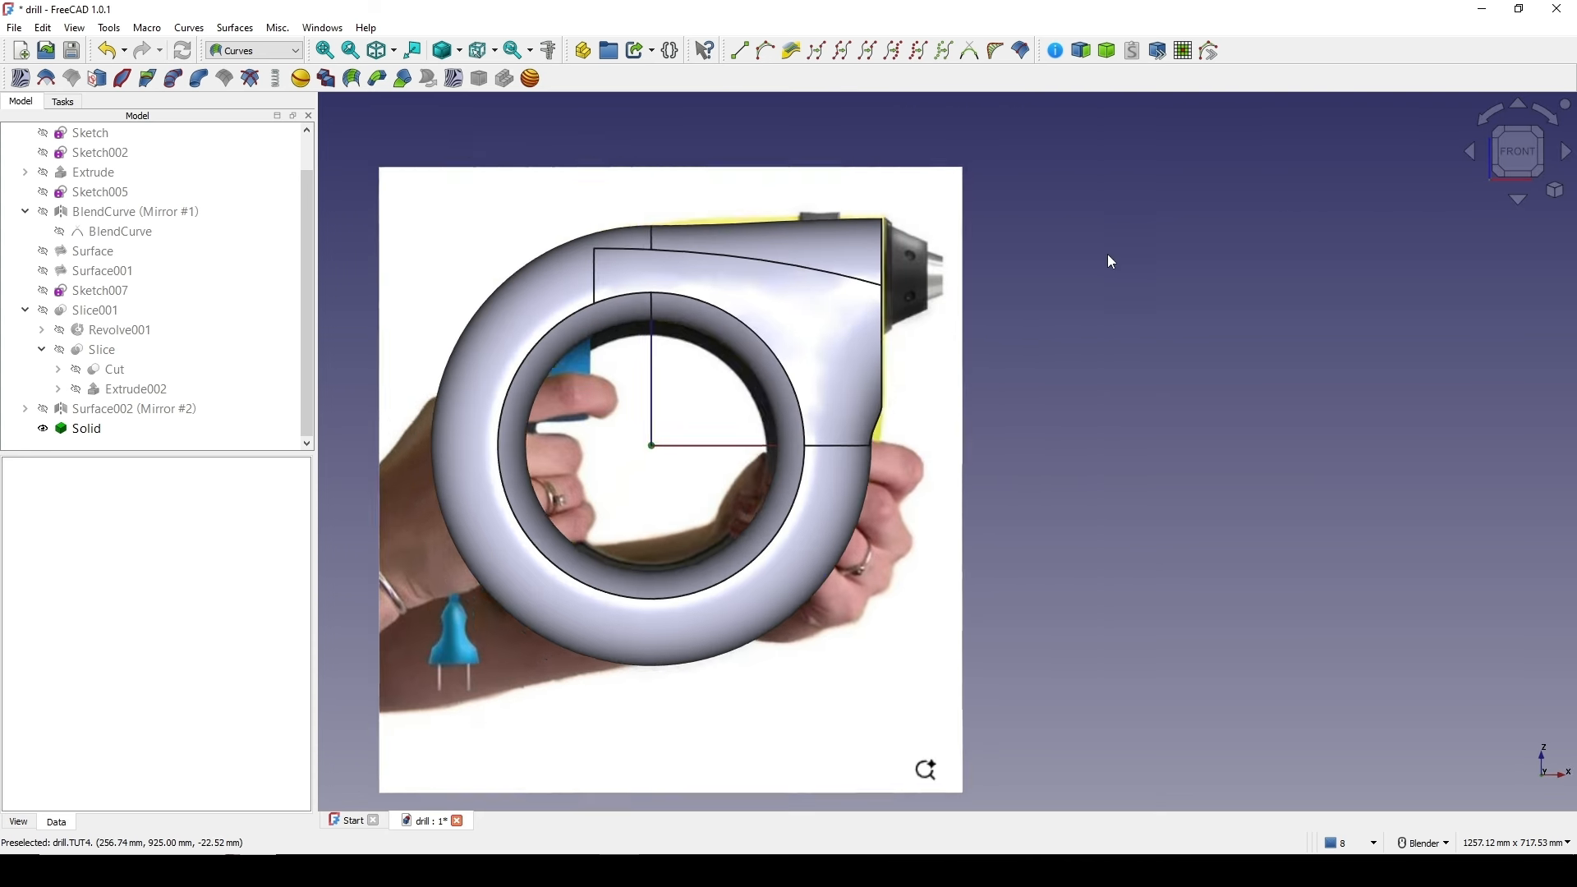
scroll(1107, 253, up, 5)
shift+middle_drag(1336, 395, 1278, 349)
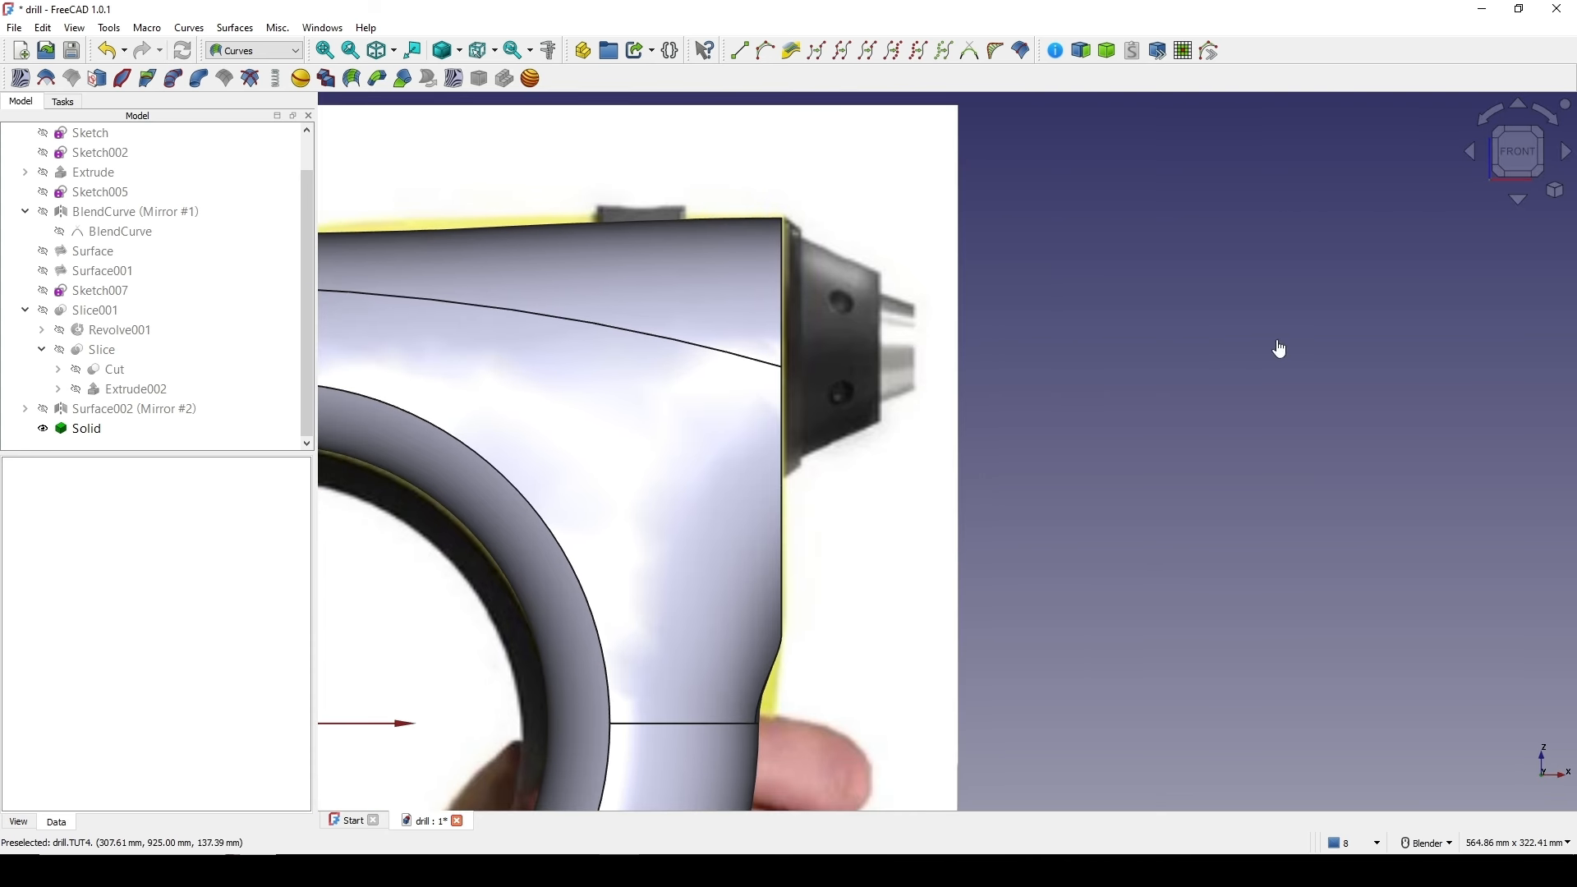
shift+middle_drag(1164, 355, 1189, 309)
click(284, 50)
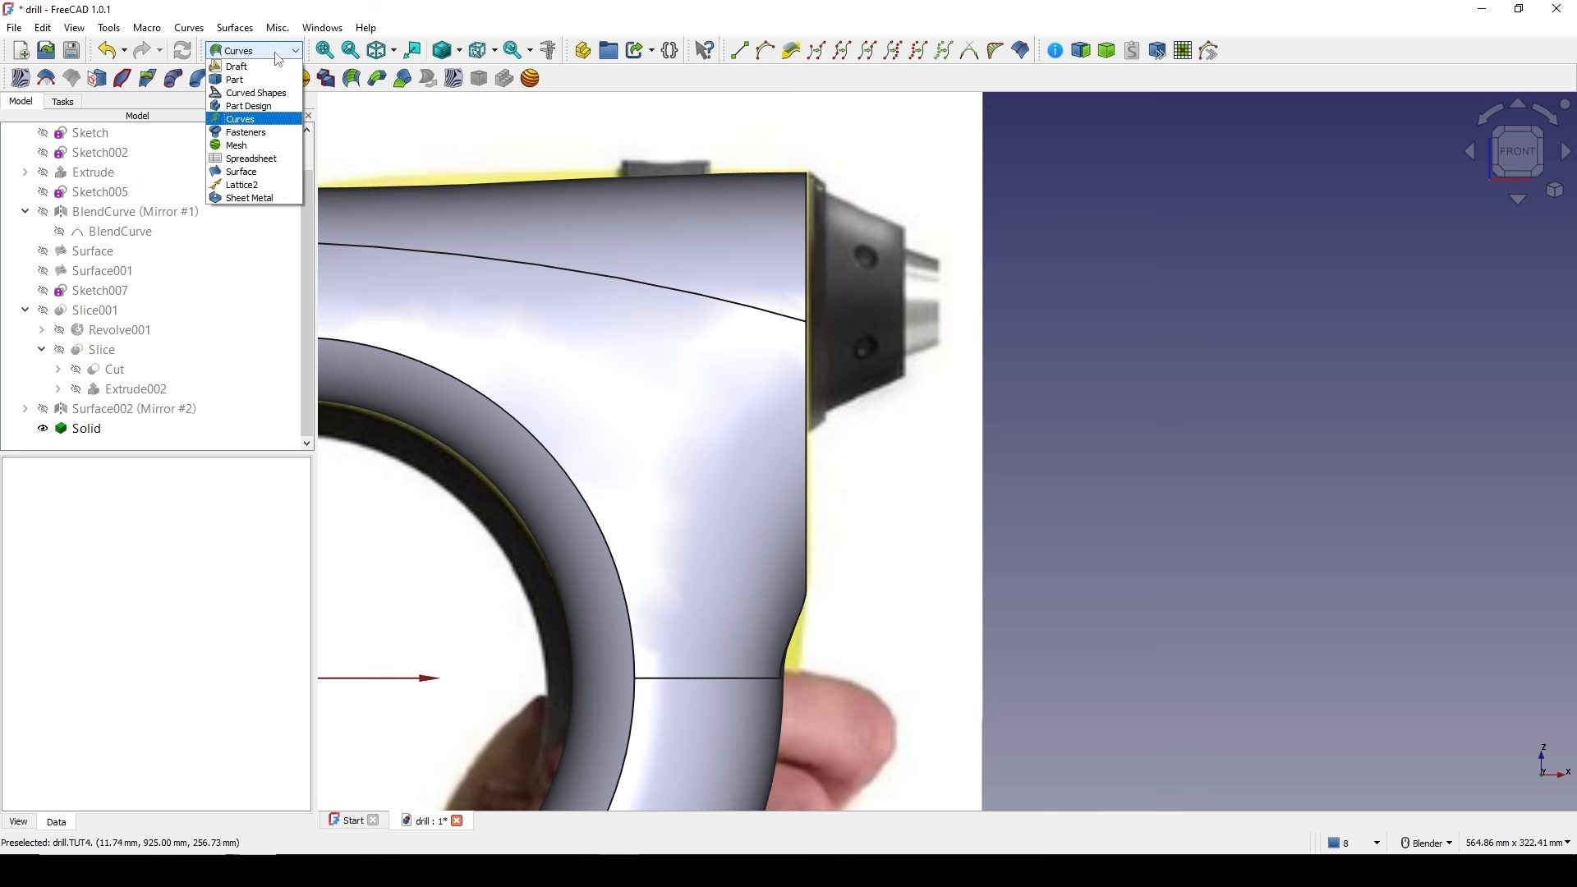
click(246, 79)
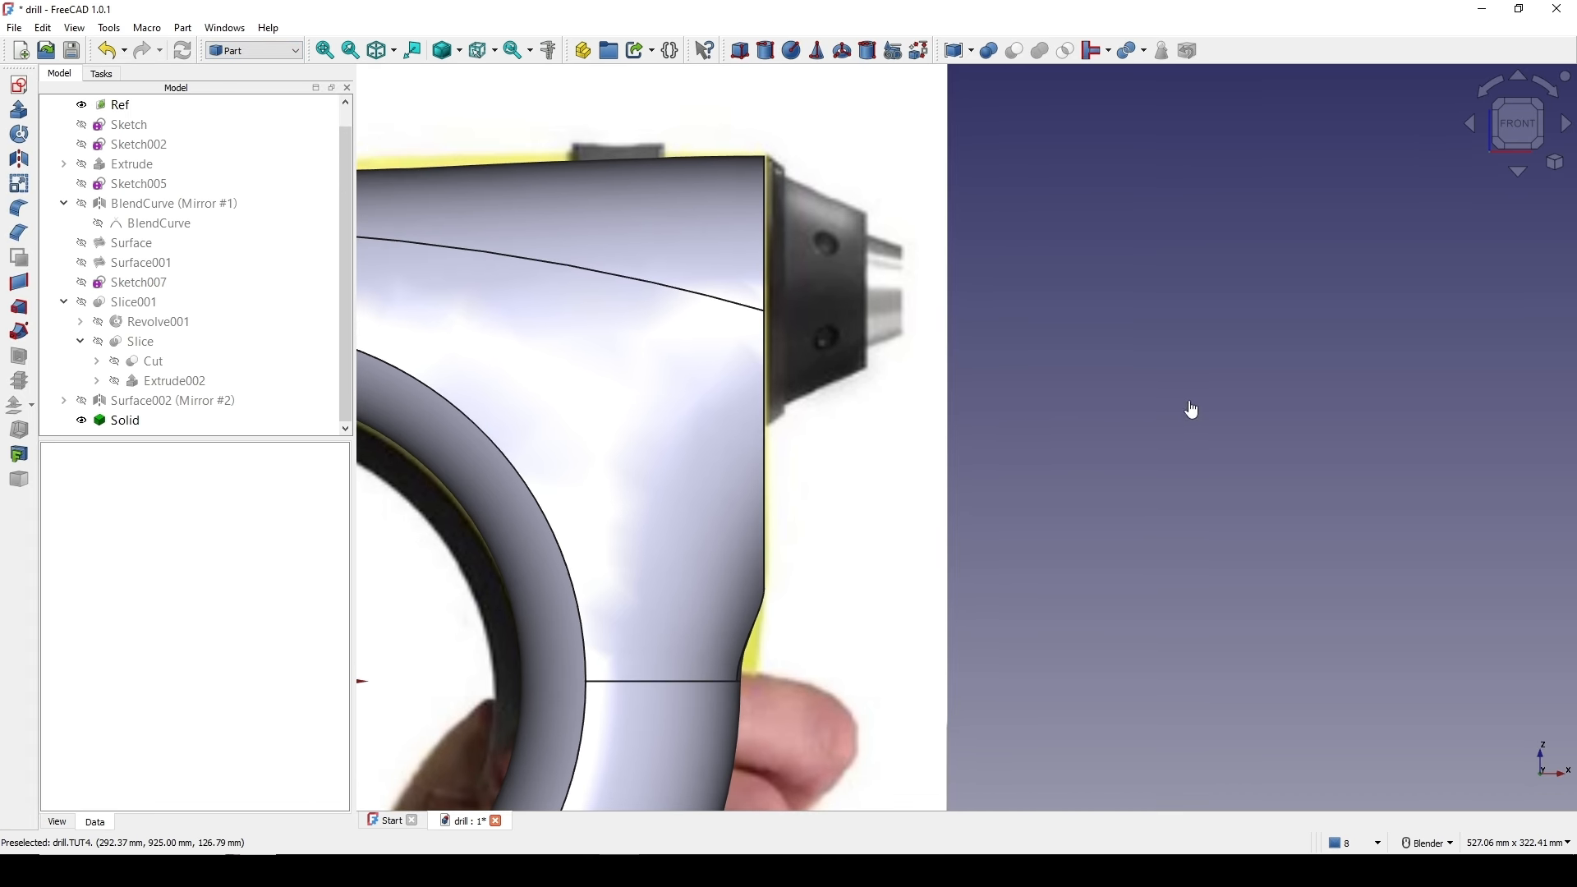
click(19, 84)
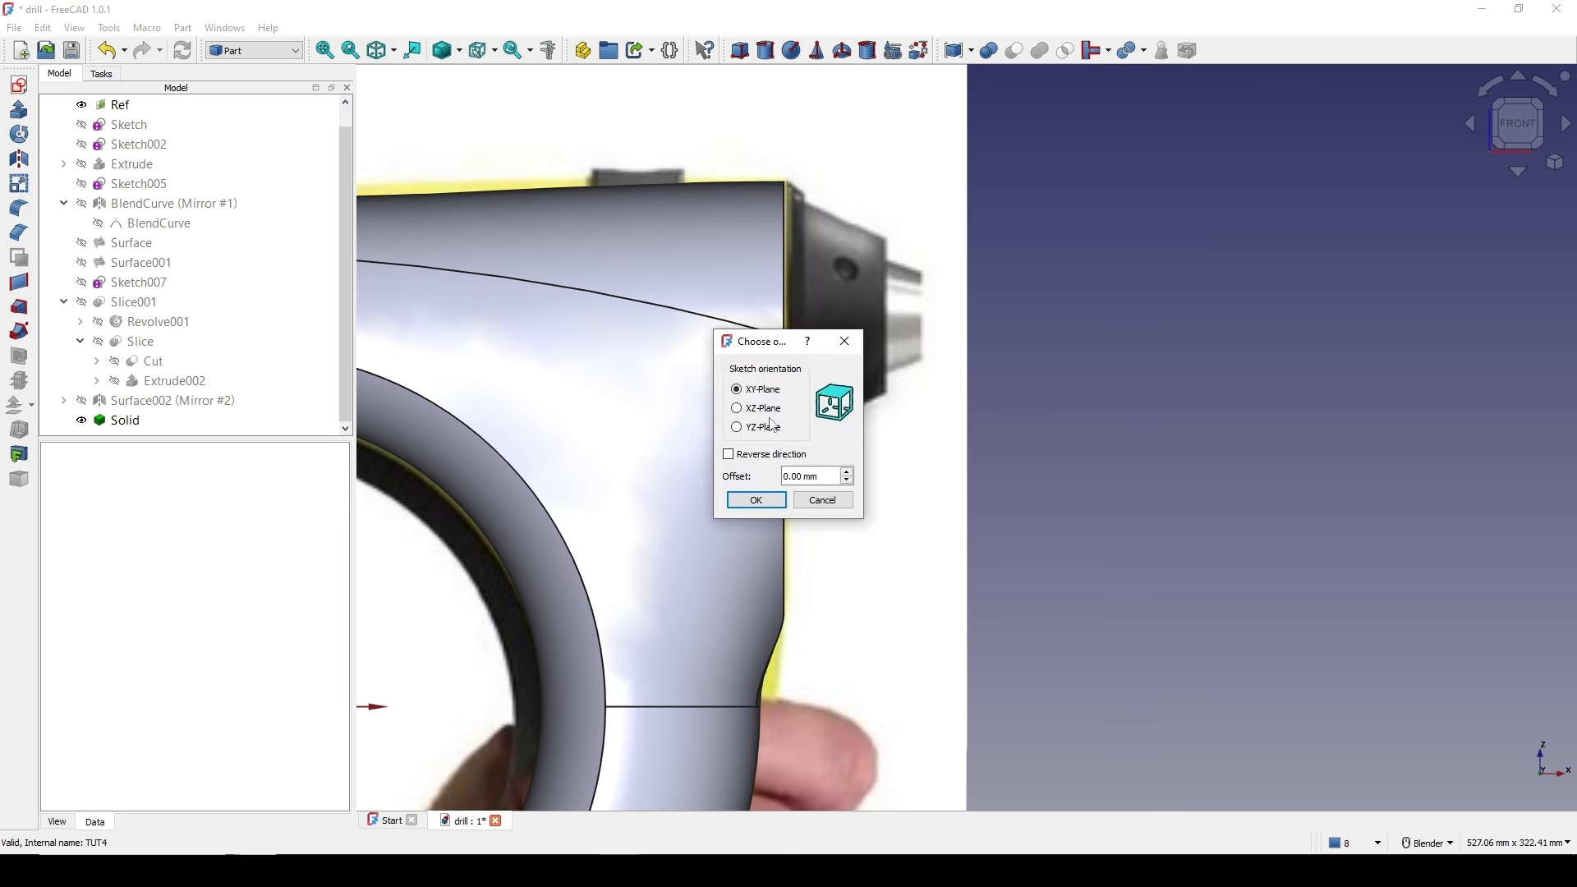
click(778, 503)
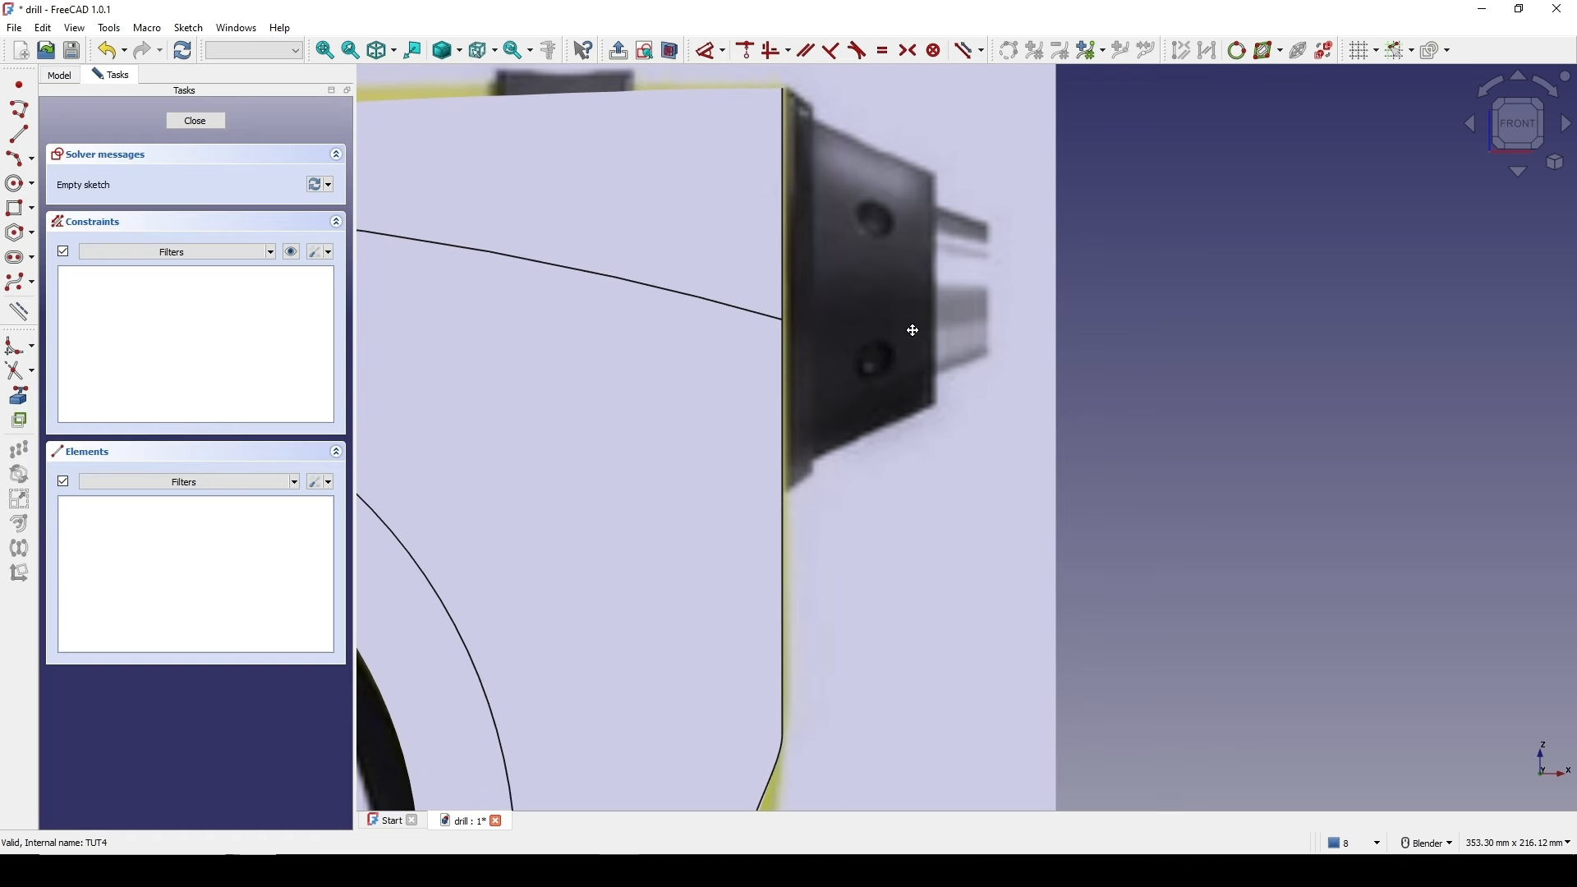
- Show the model as Wireframe and add the body's vertical front edge to the sketch as external geometry
click(19, 396)
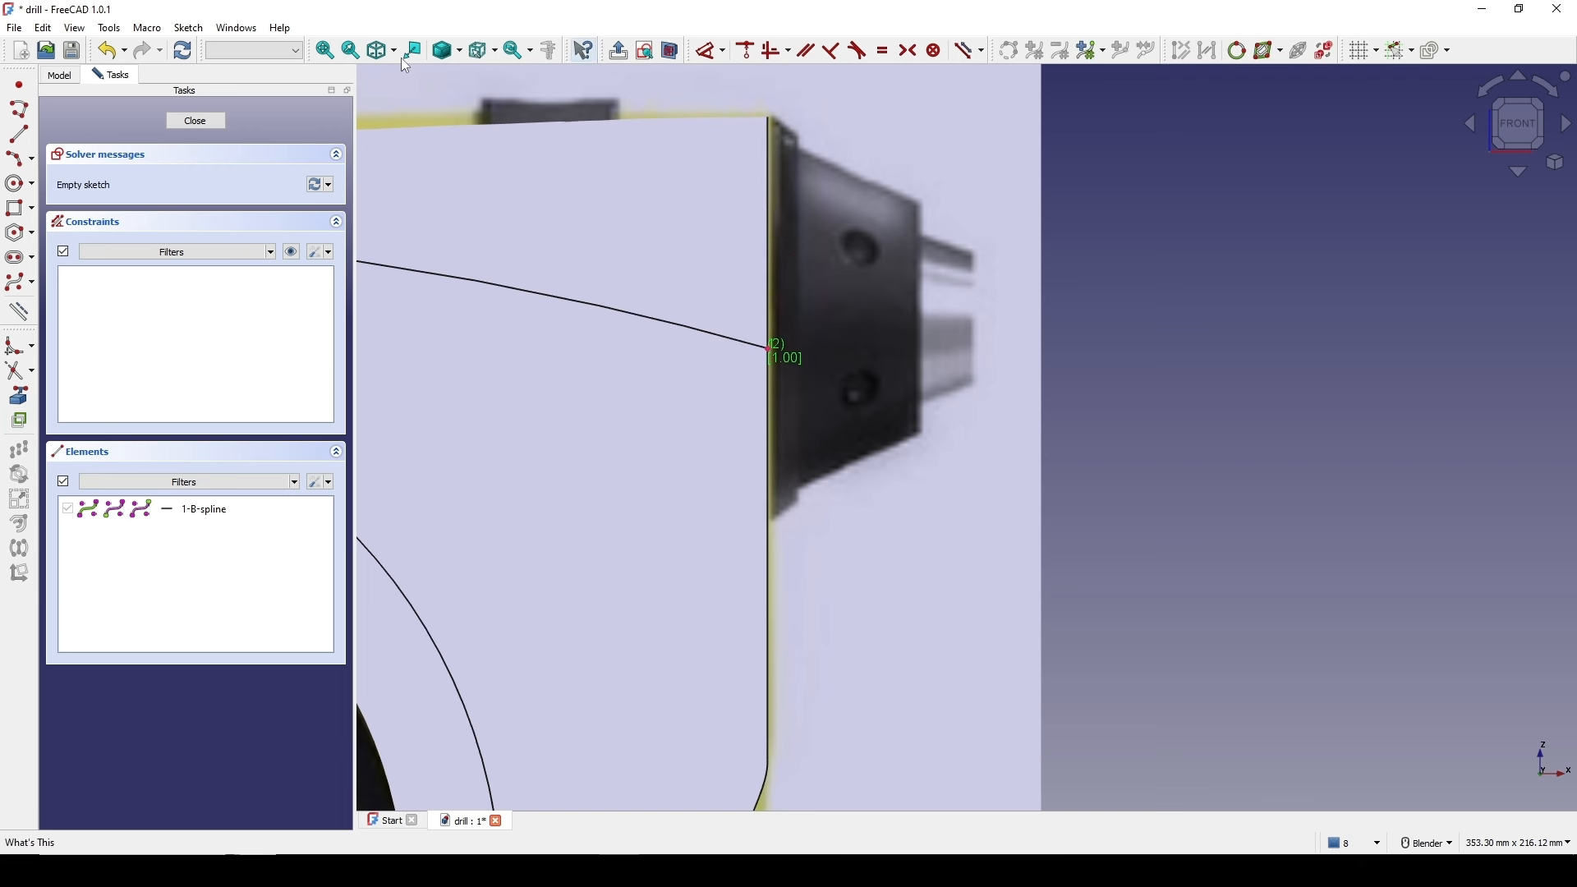
click(457, 52)
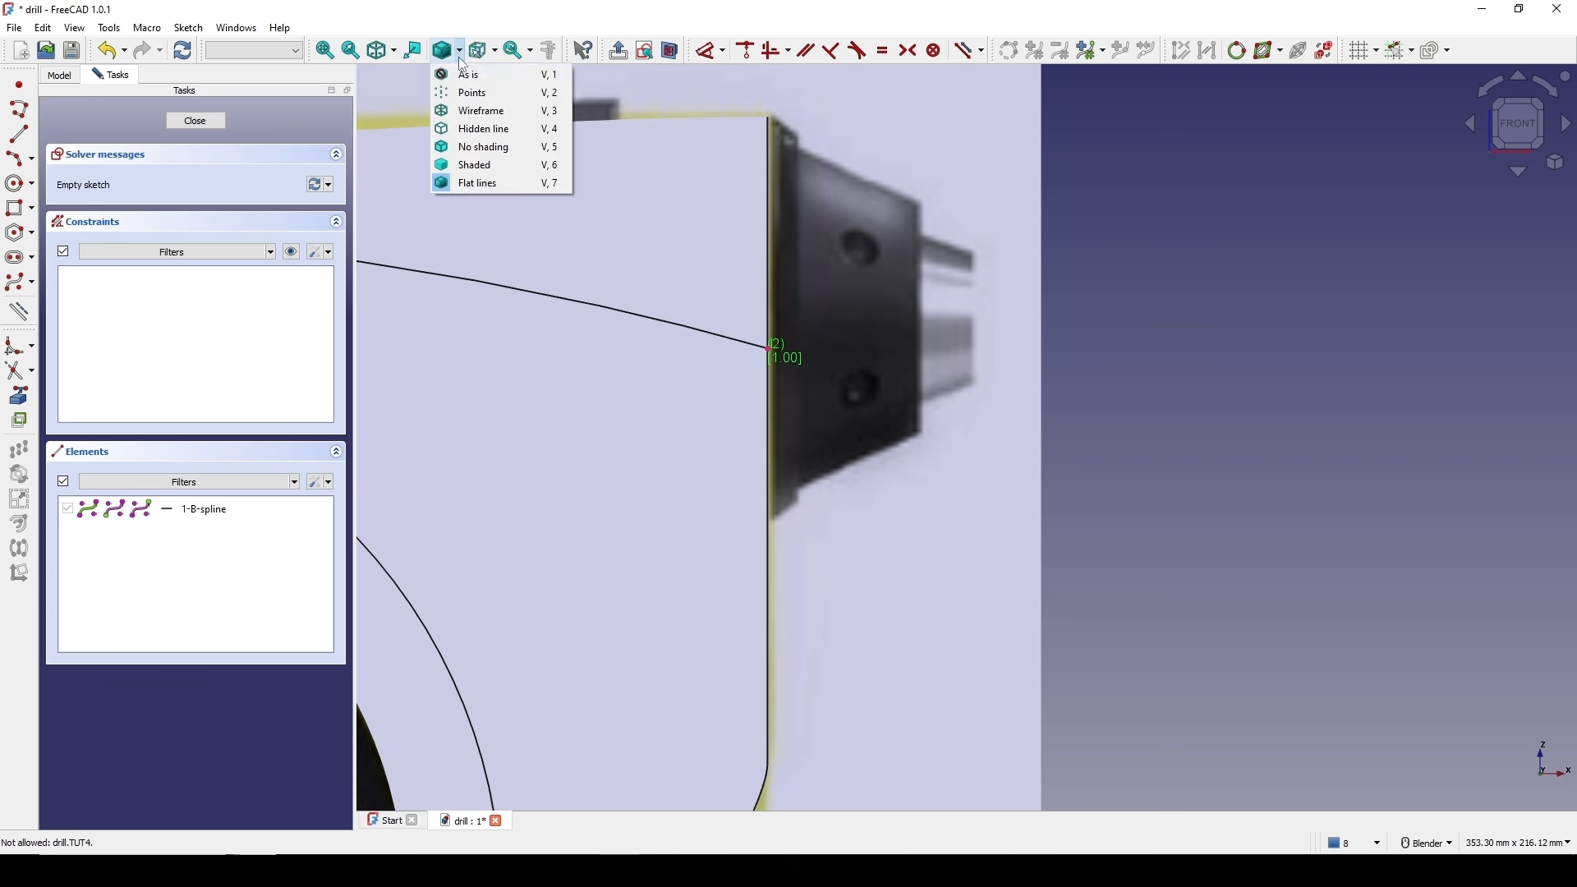
click(468, 109)
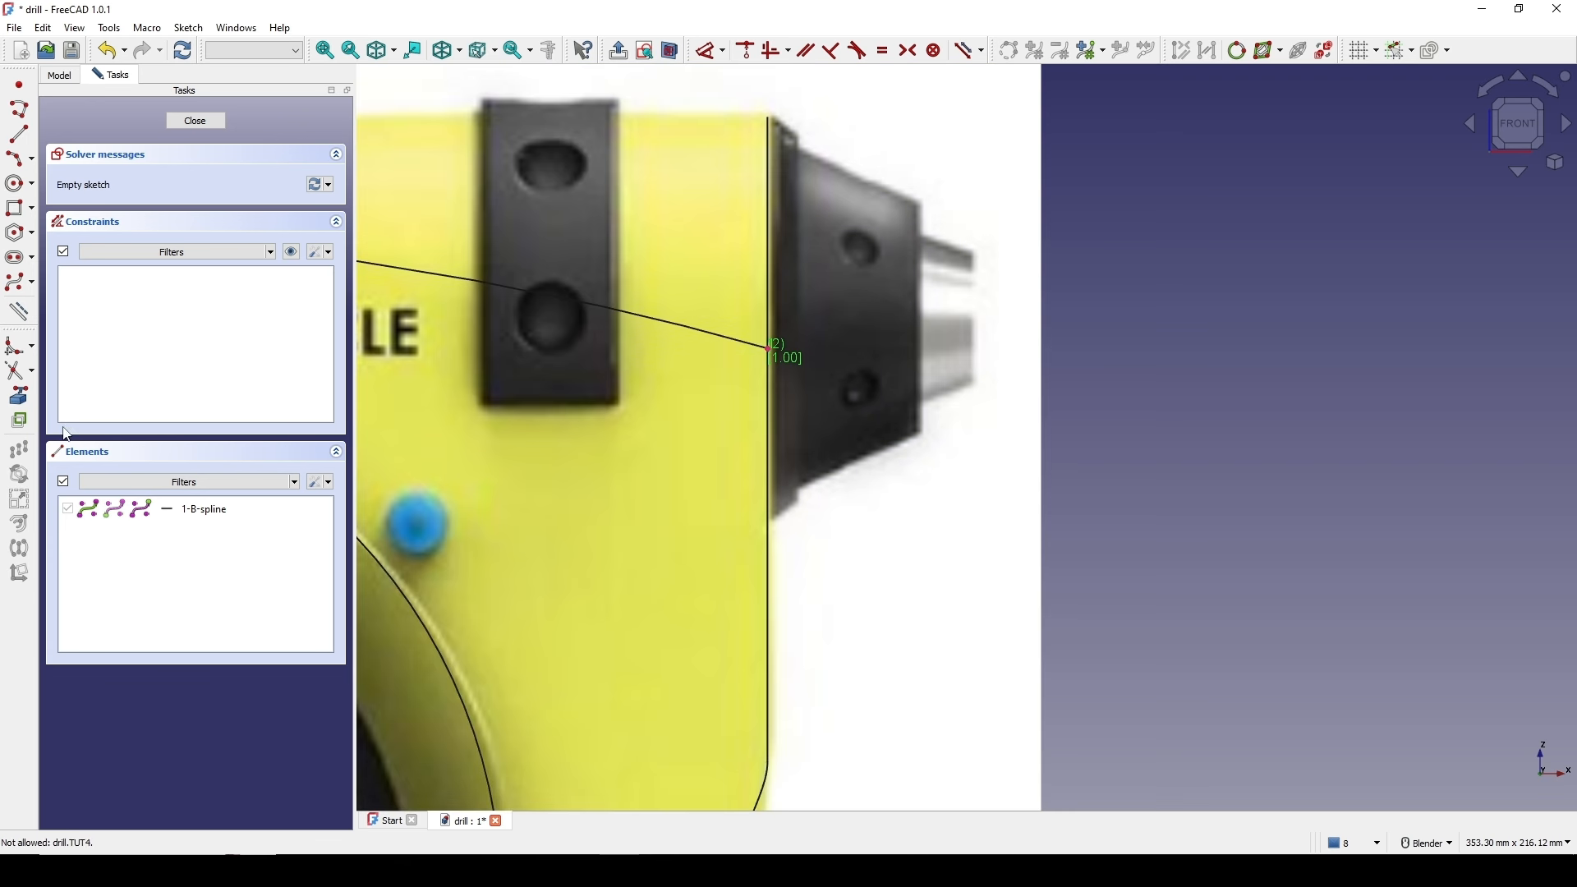
click(20, 397)
click(770, 432)
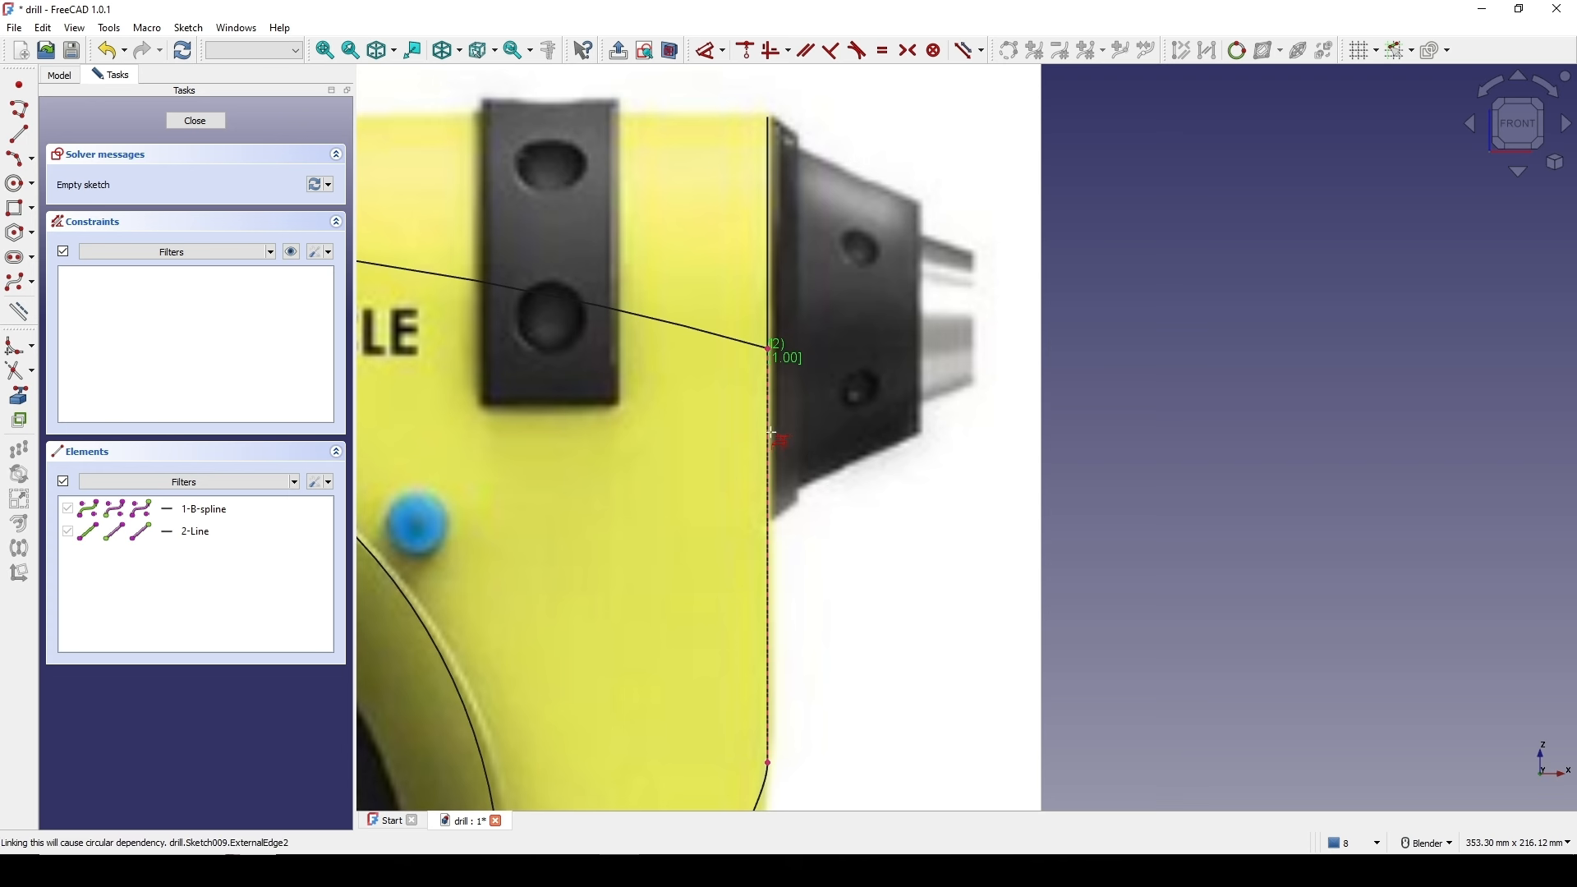
- Draw a closed six-sided polyline for the chuck's stepped upper half, starting near the top of the body's front edge
scroll(836, 427, down, 2)
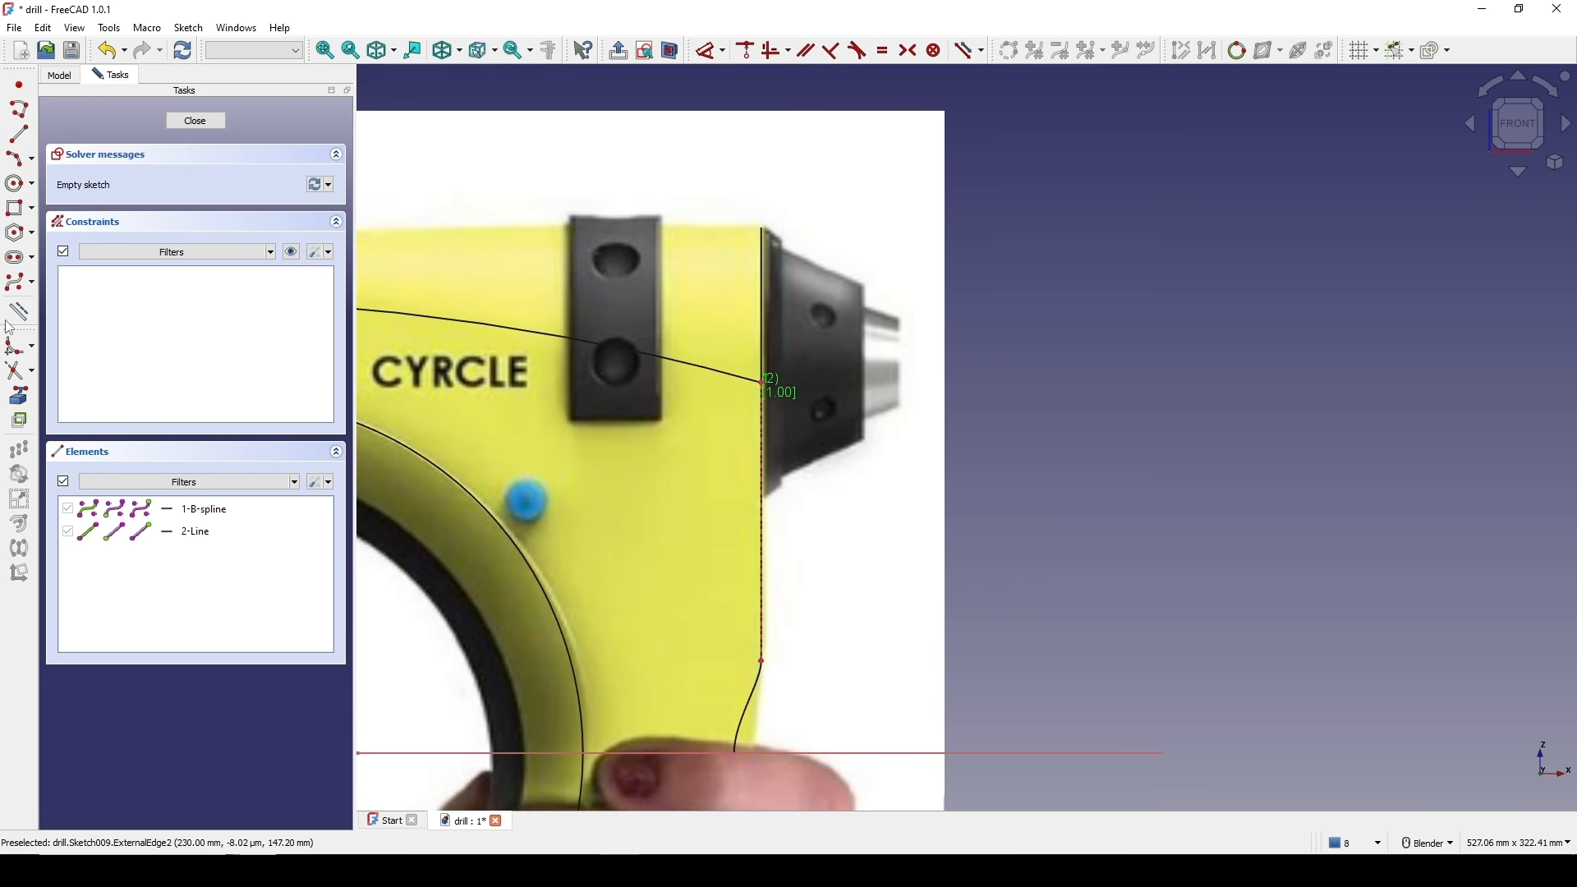
click(19, 110)
scroll(841, 254, up, 1)
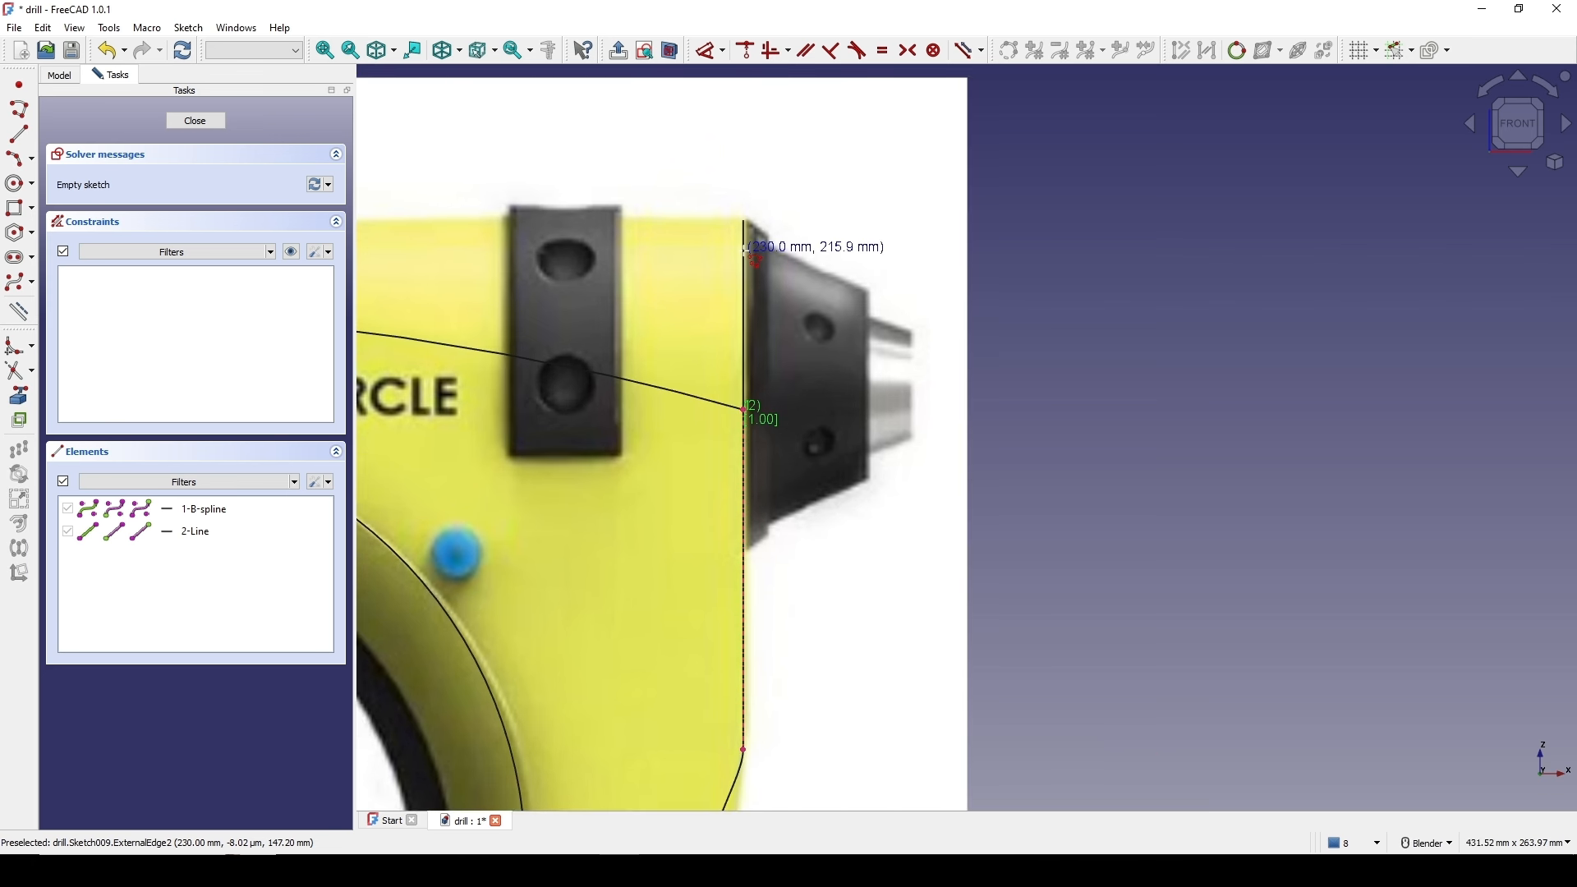
click(850, 289)
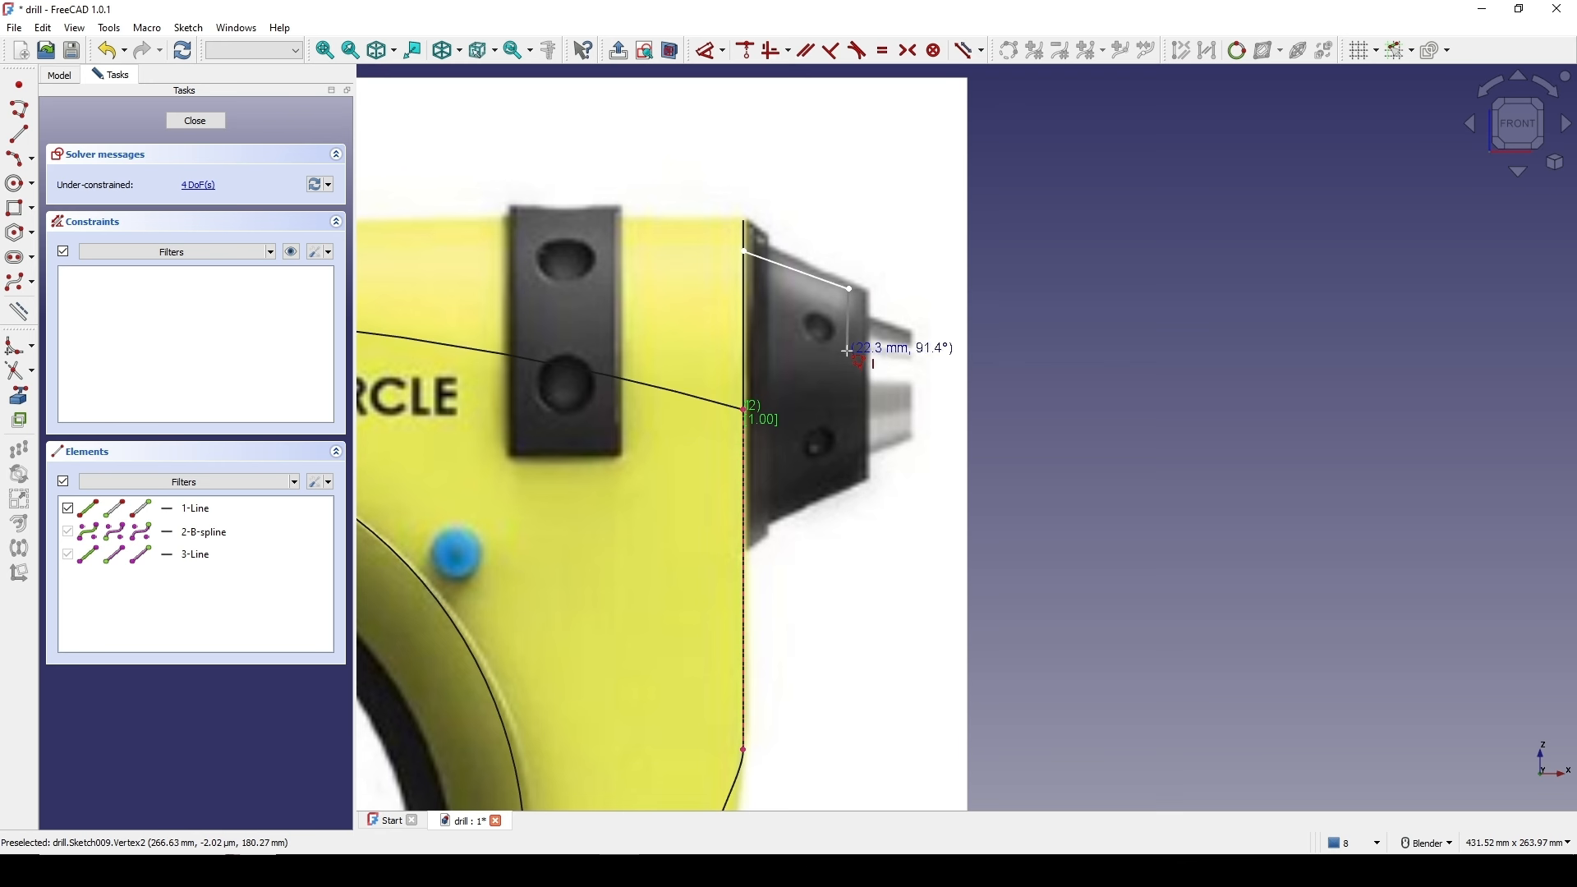
click(847, 335)
click(905, 359)
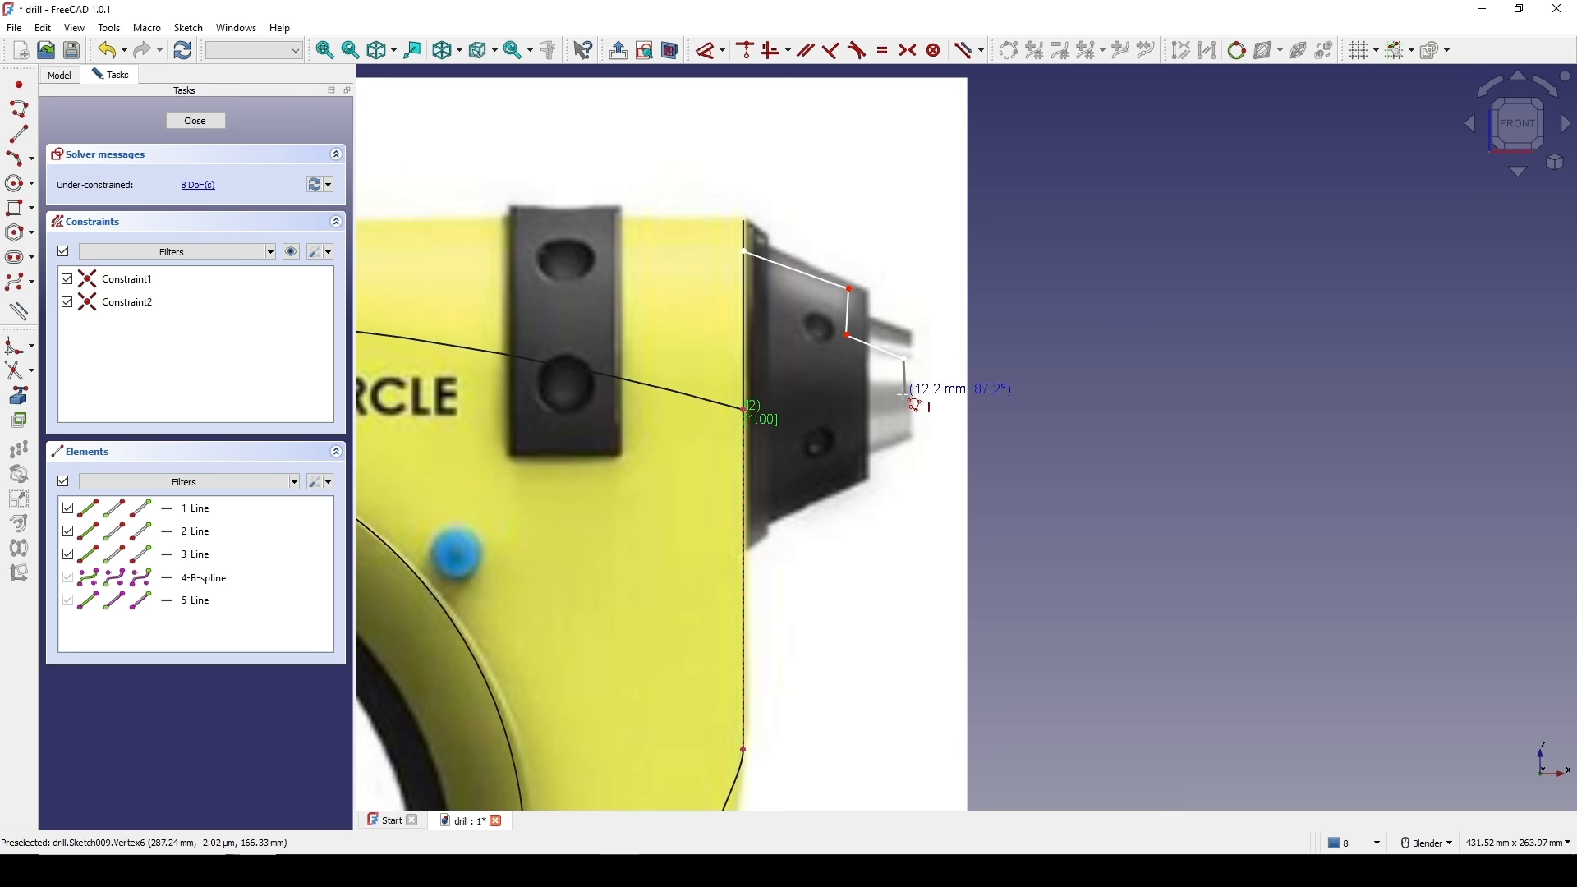
click(905, 395)
click(763, 386)
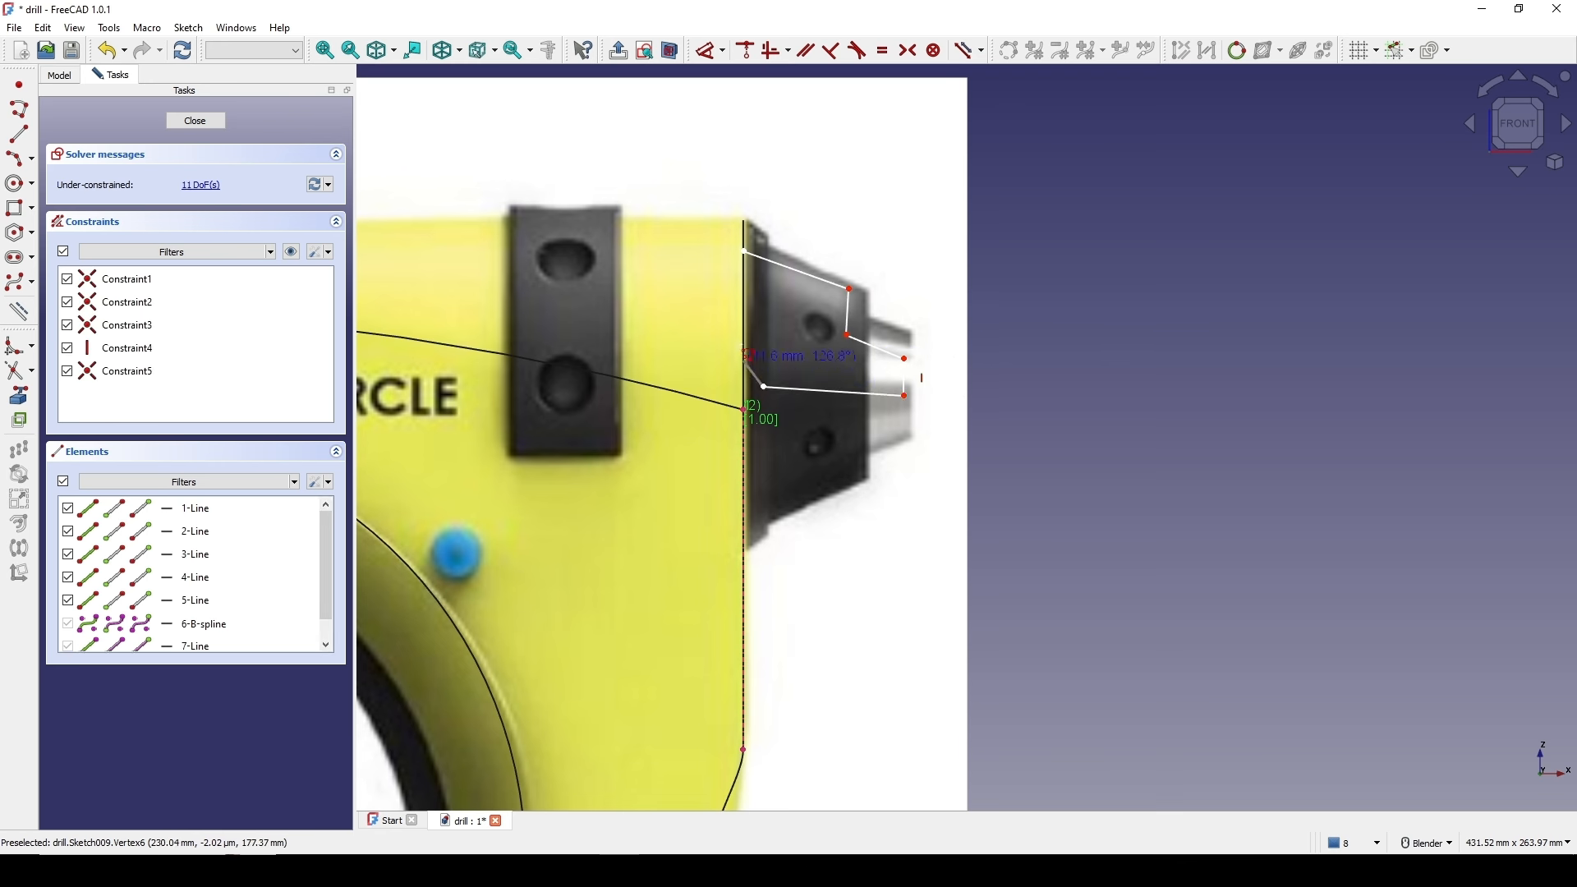
click(745, 251)
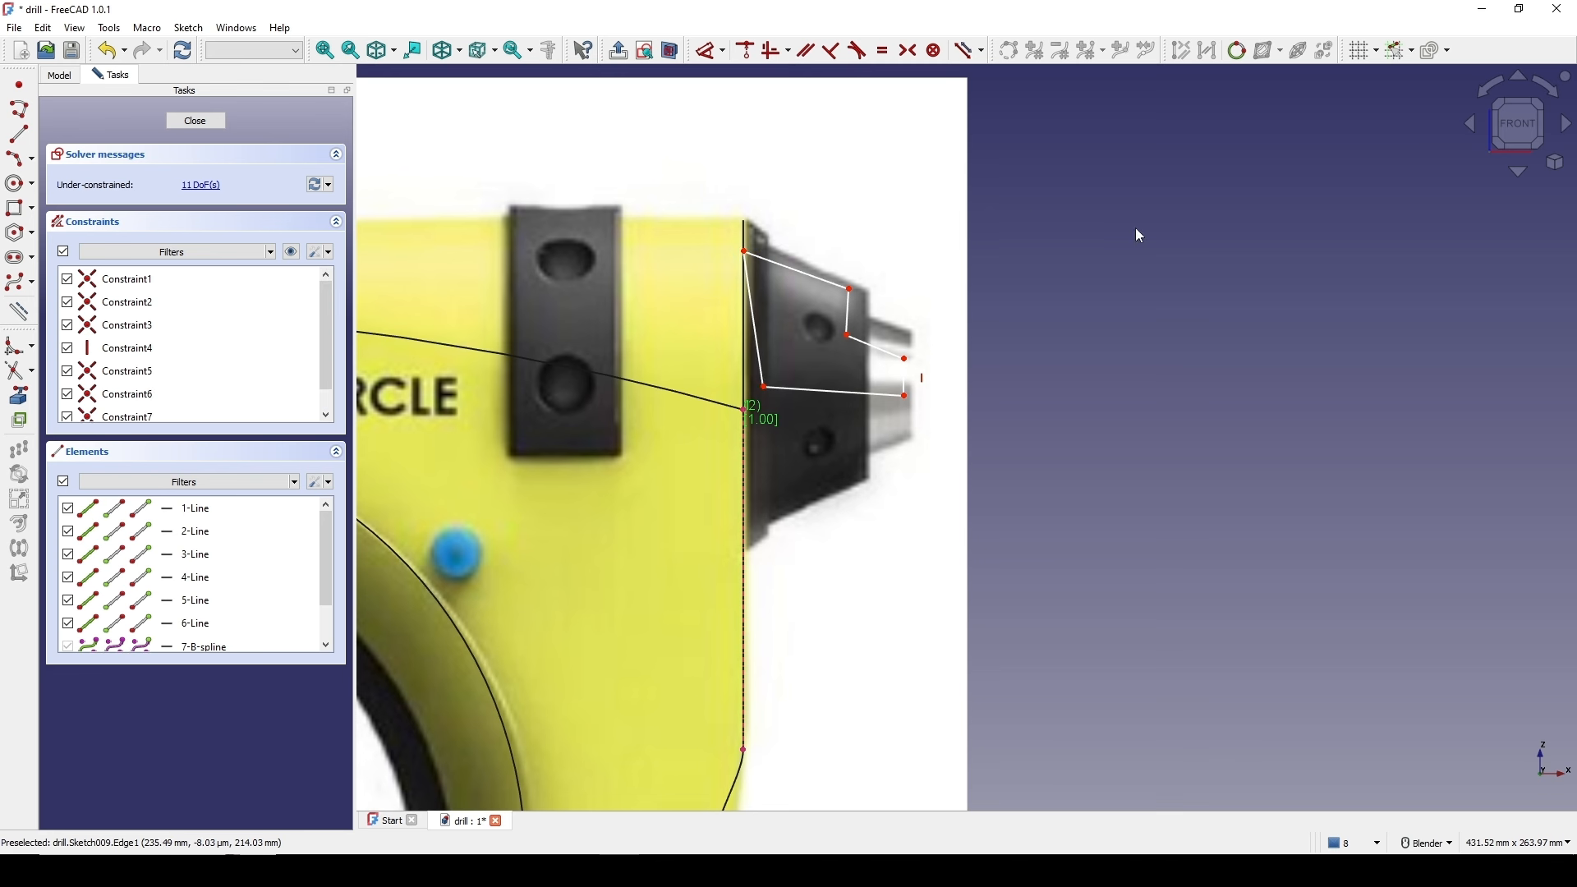
- Constrain the profile's inner closing line to vertical and place its lower corner on the body's front edge
click(762, 348)
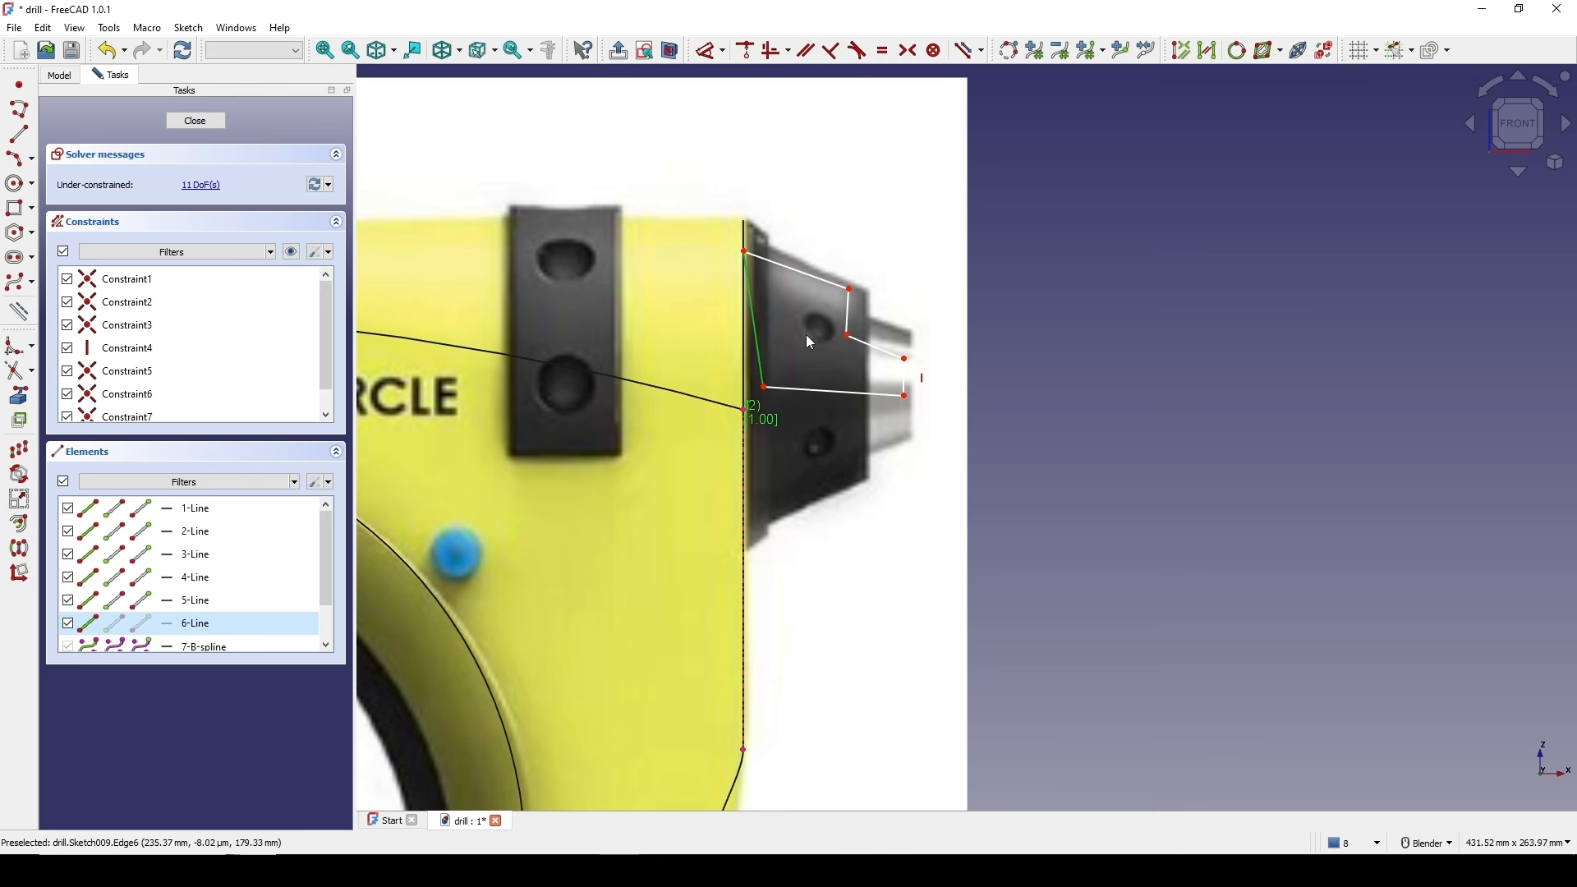
key(v)
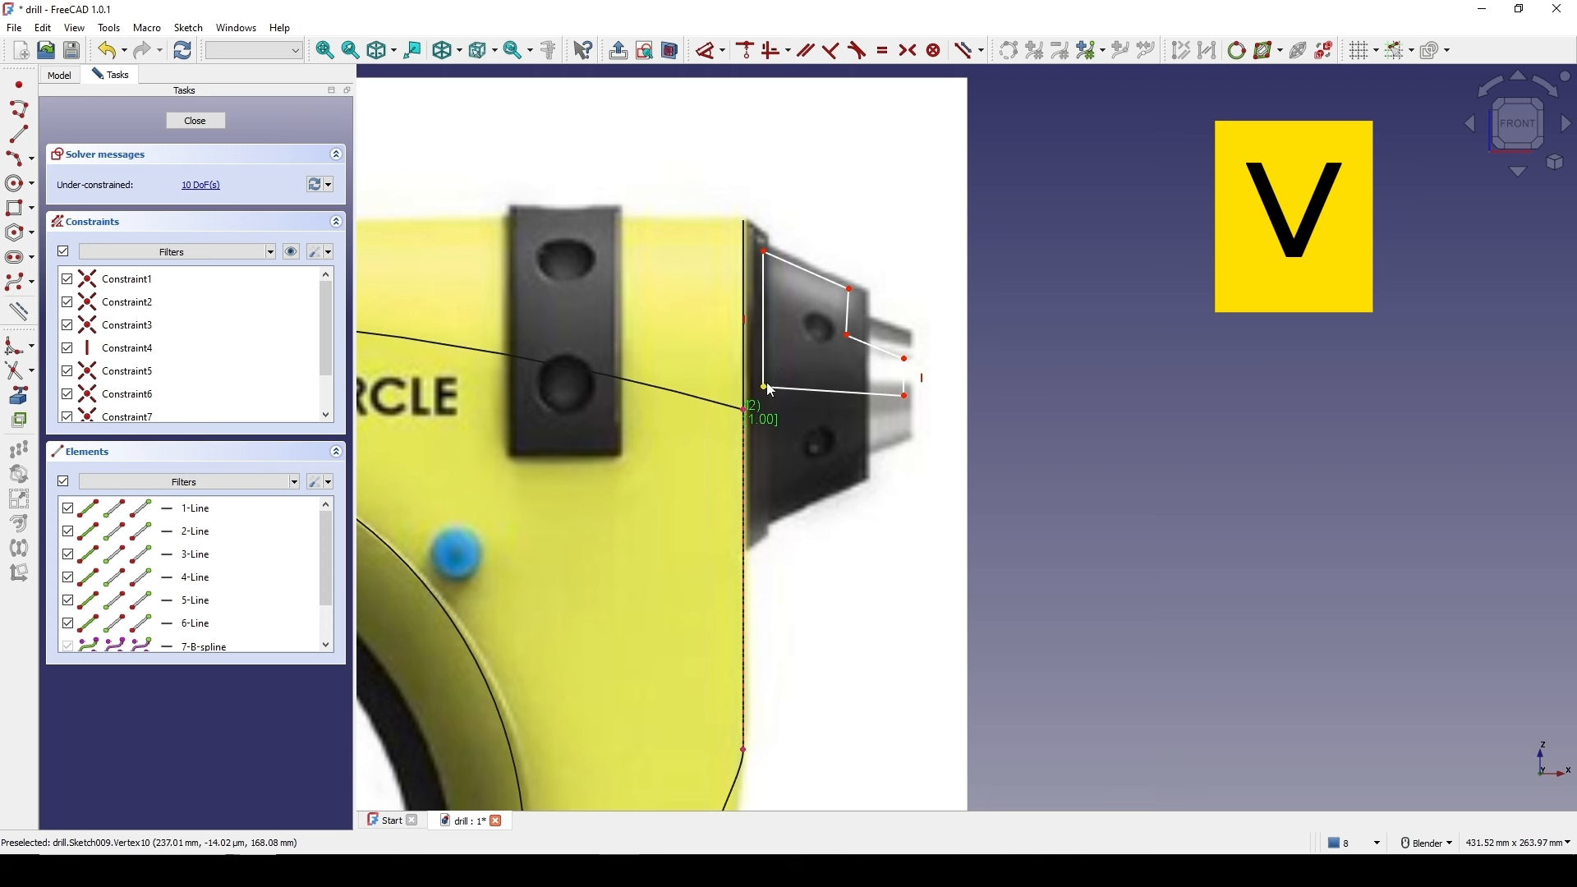
click(767, 387)
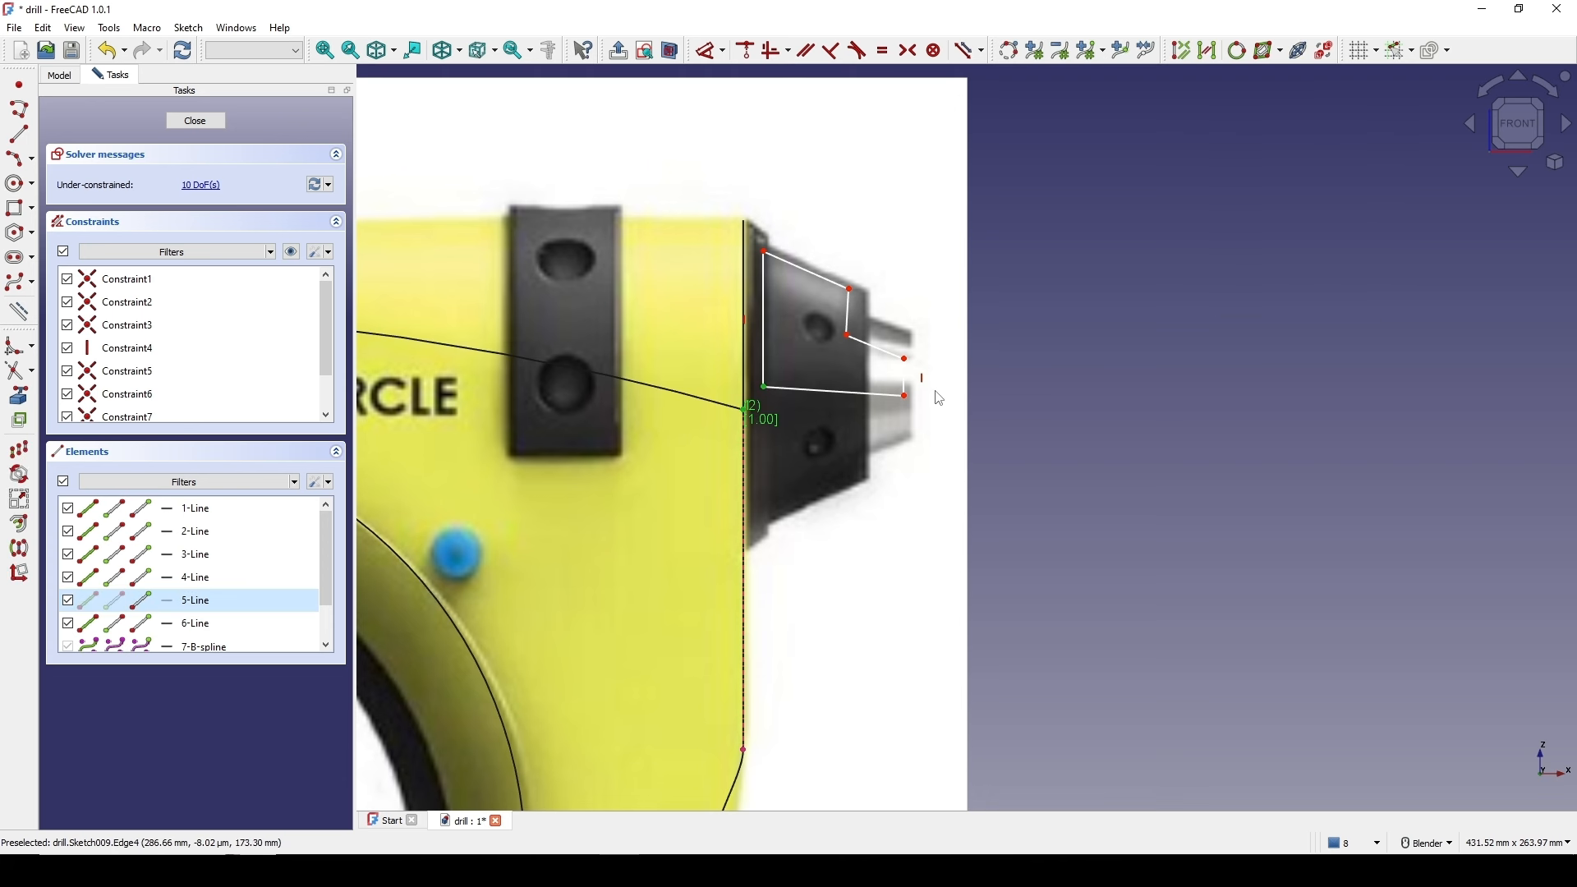
key(v)
- Constrain the short line at the profile's step to vertical
scroll(925, 394, up, 2)
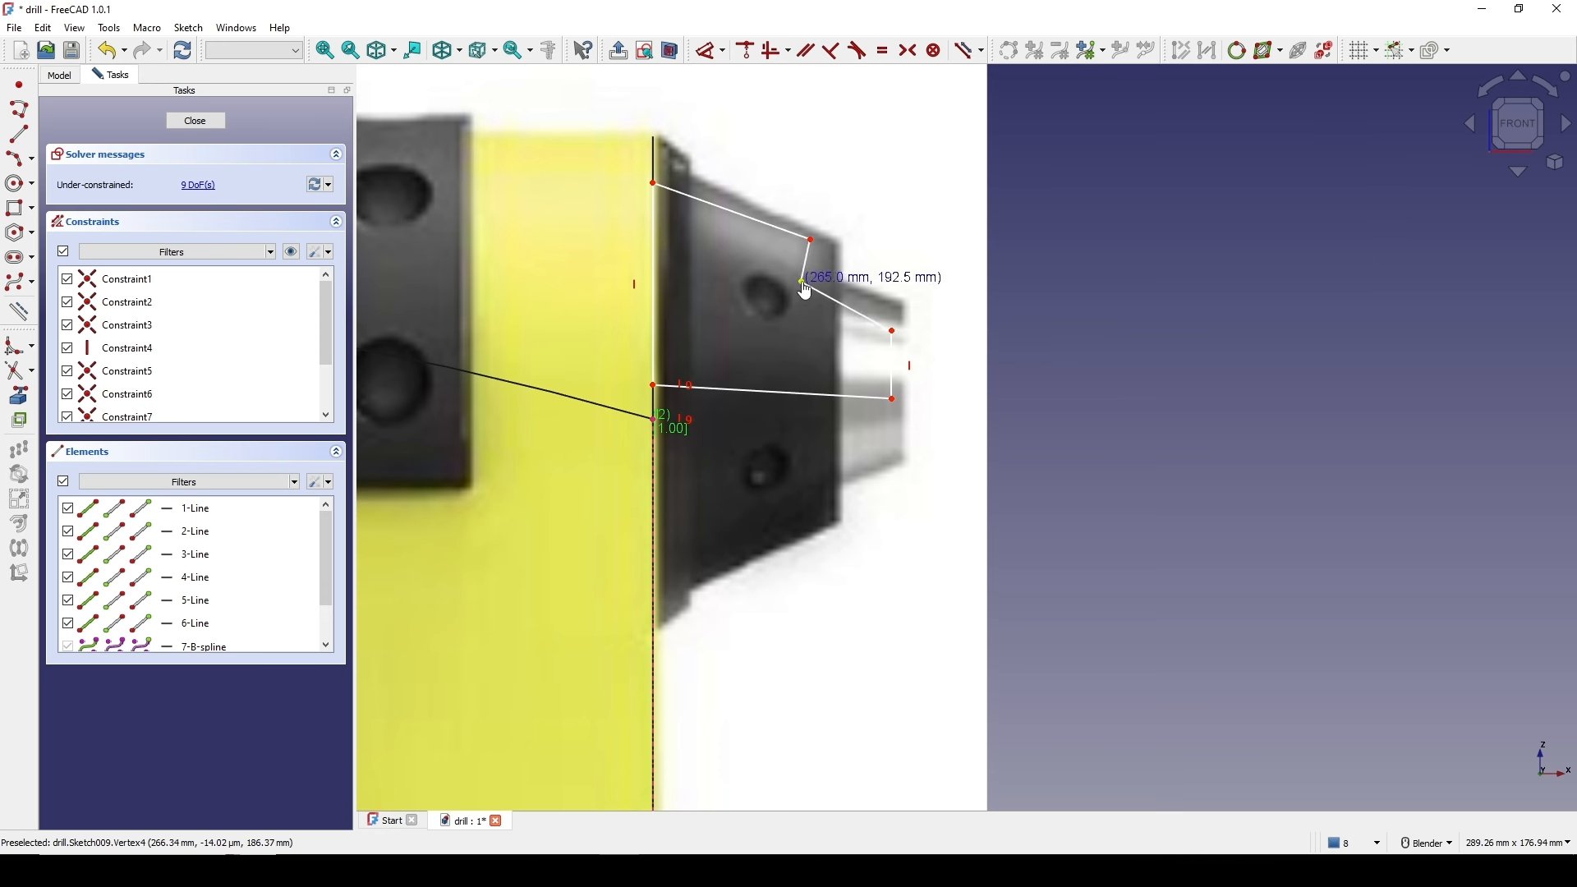
click(821, 267)
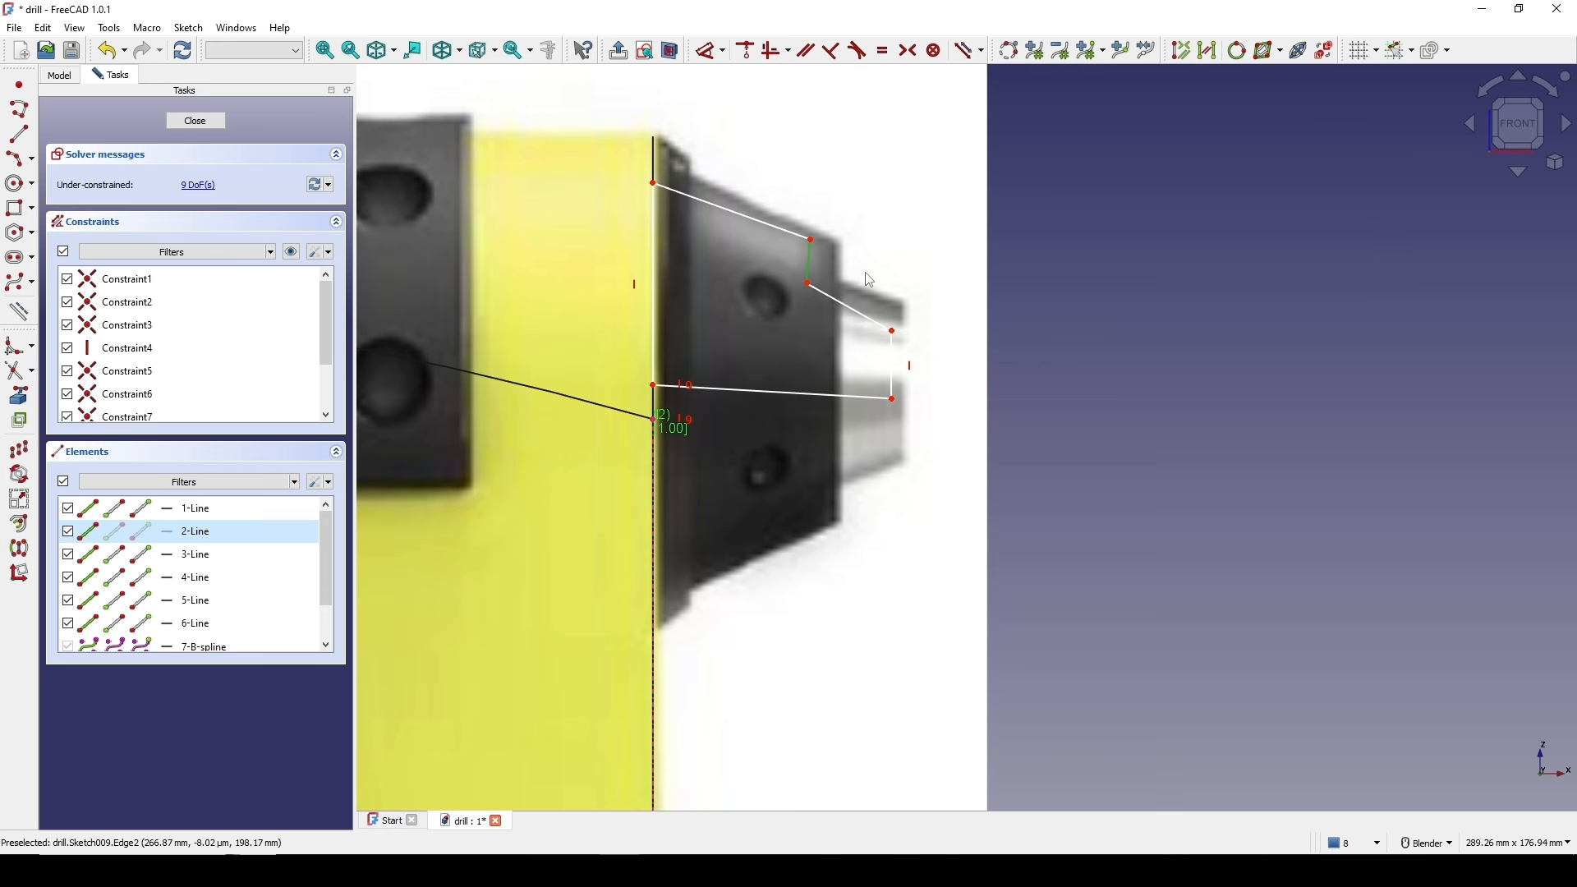
key(v)
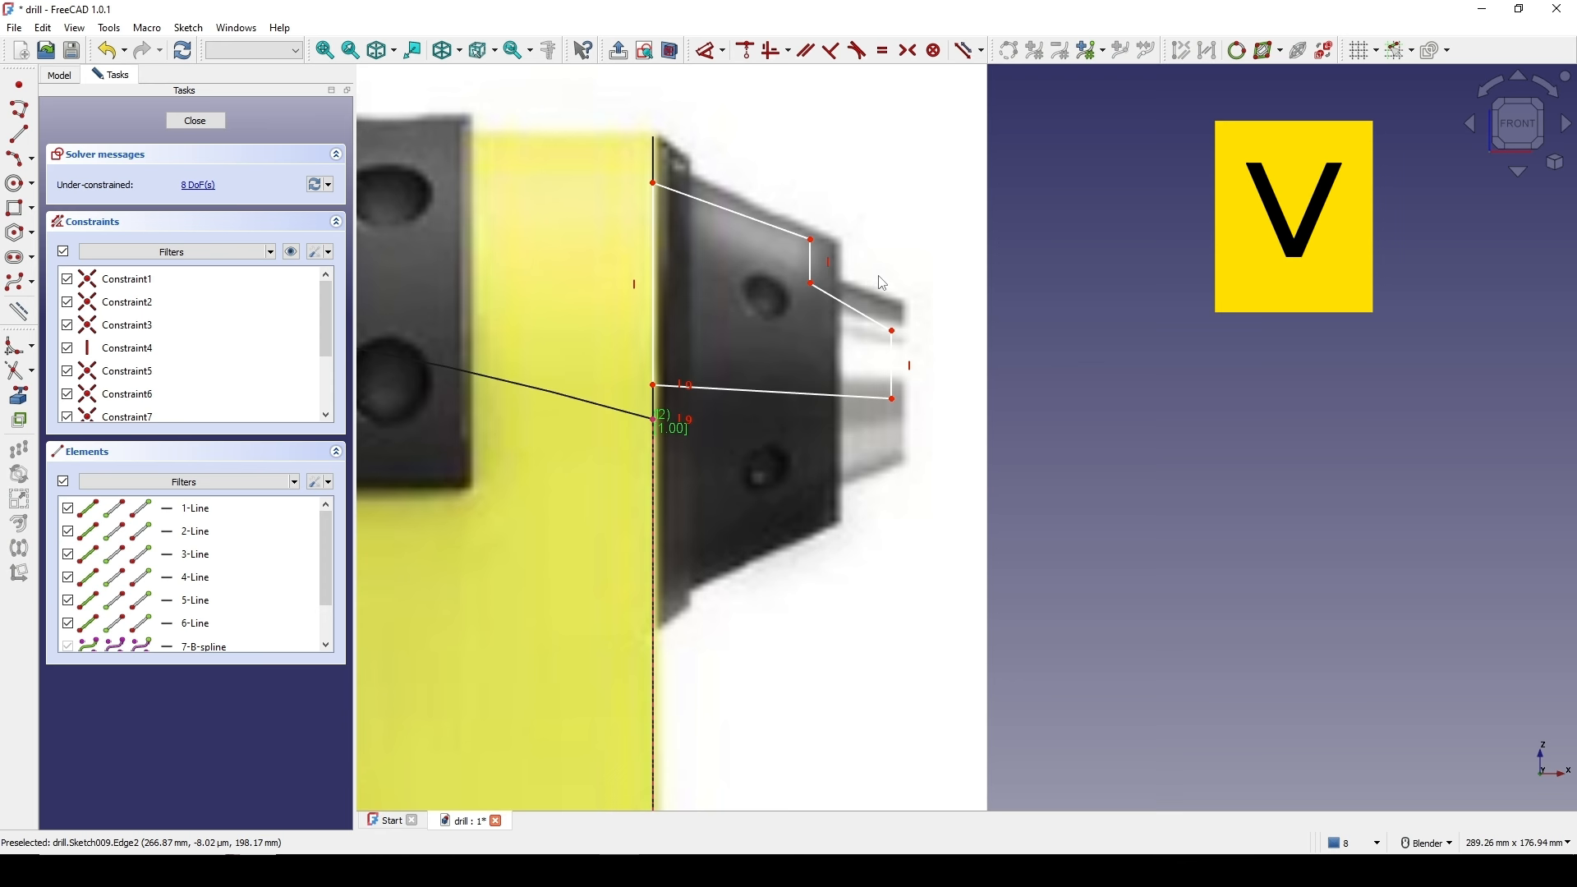
- Constrain the chuck profile's lower line to horizontal, raise it slightly towards the chuck's centre and close the sketch
click(814, 409)
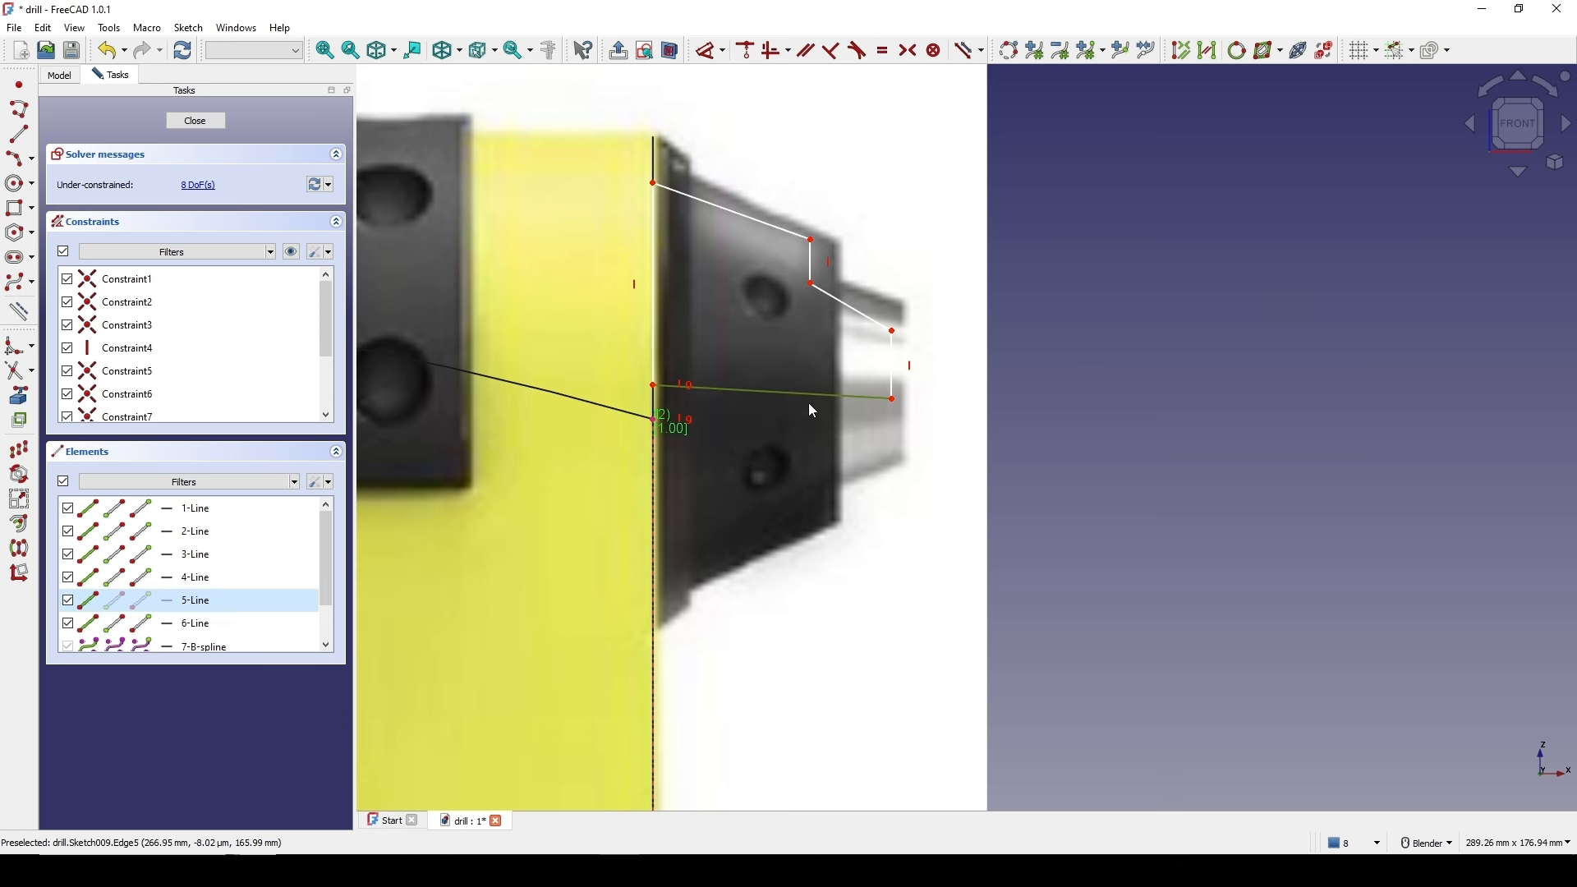
key(h)
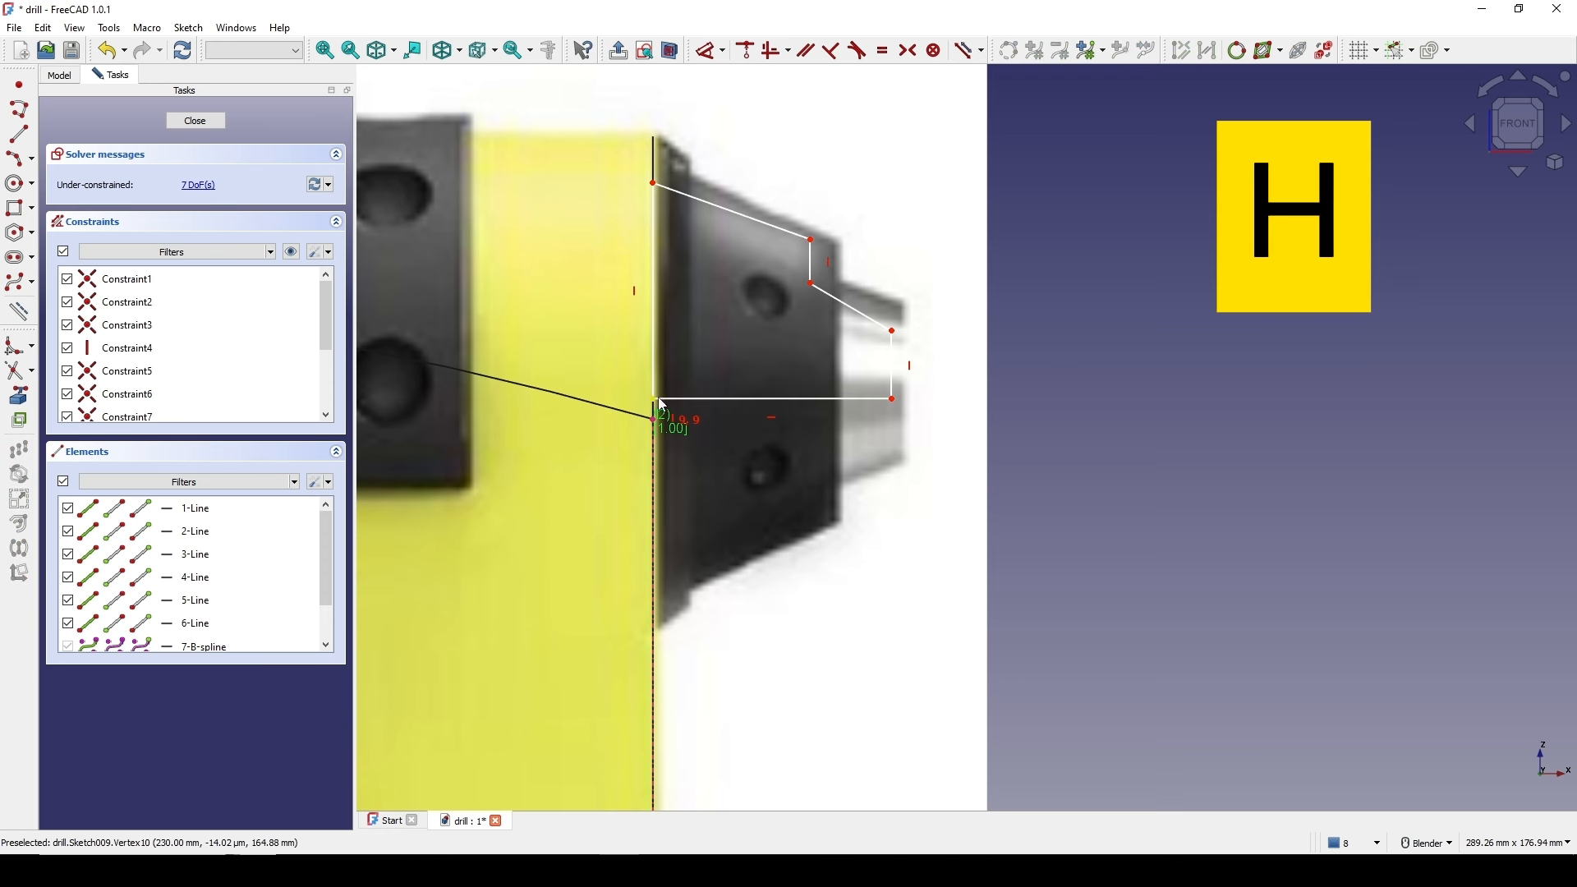
drag(662, 404, 659, 382)
scroll(750, 388, down, 3)
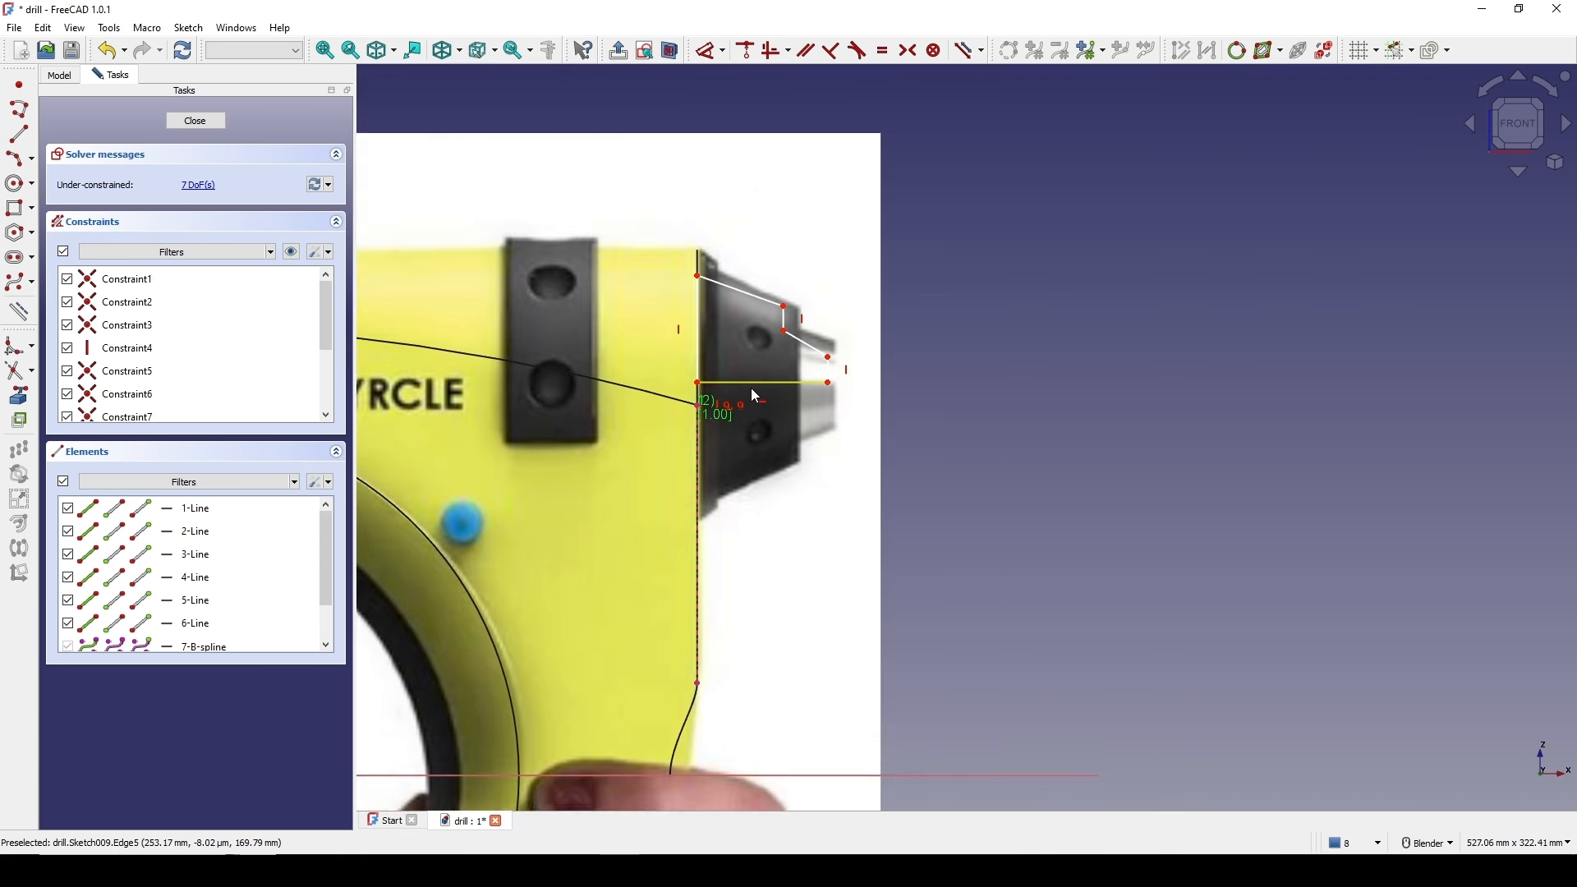
click(195, 121)
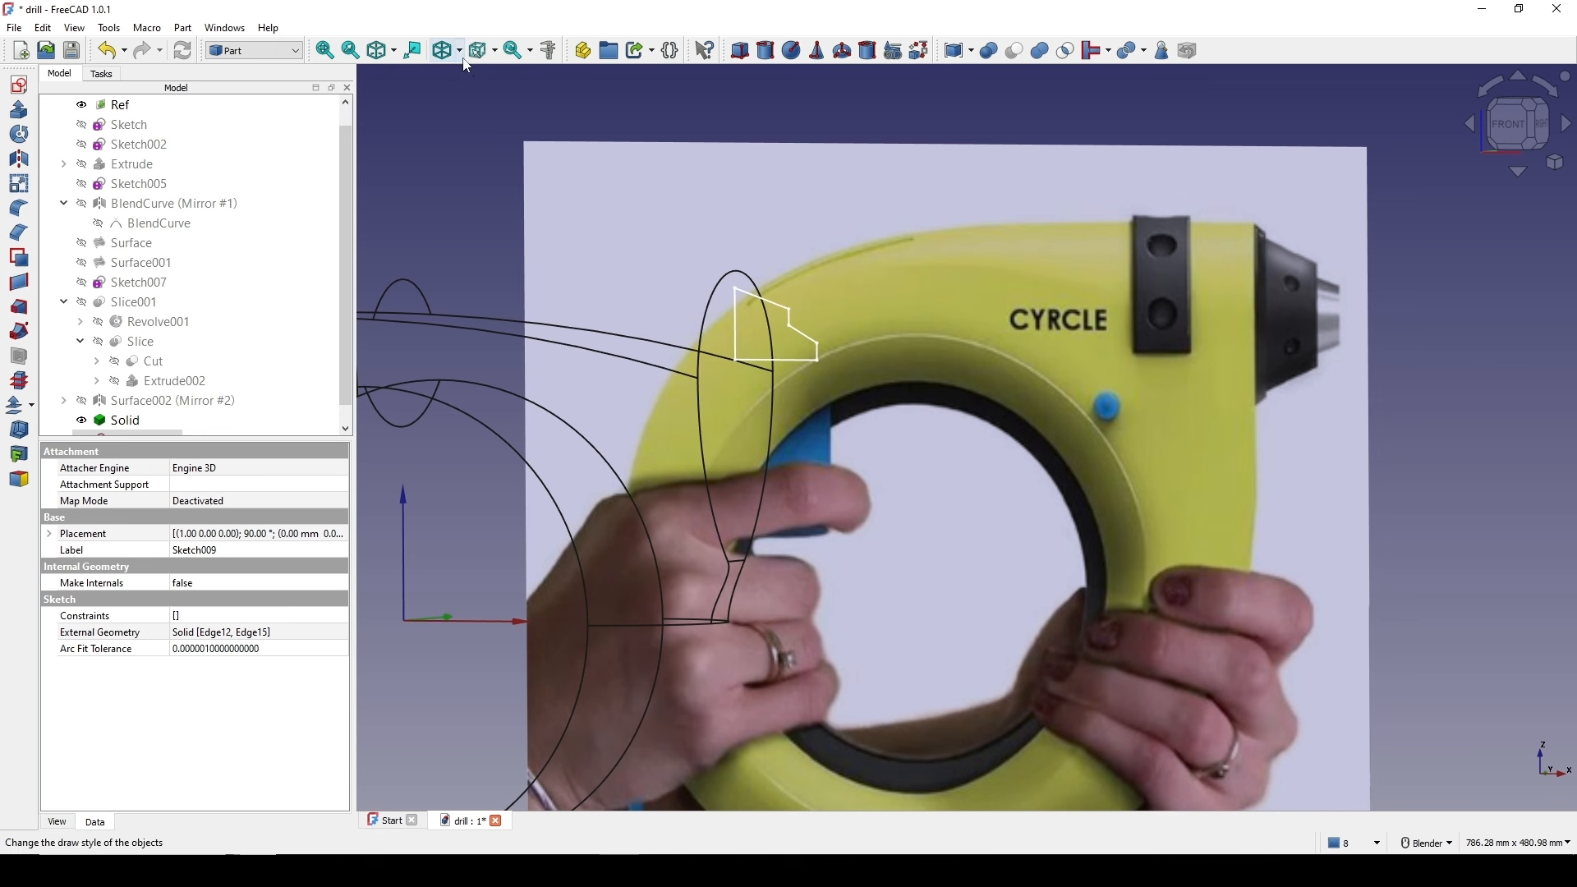
- Show the model in the Flat lines display style
click(459, 51)
click(476, 183)
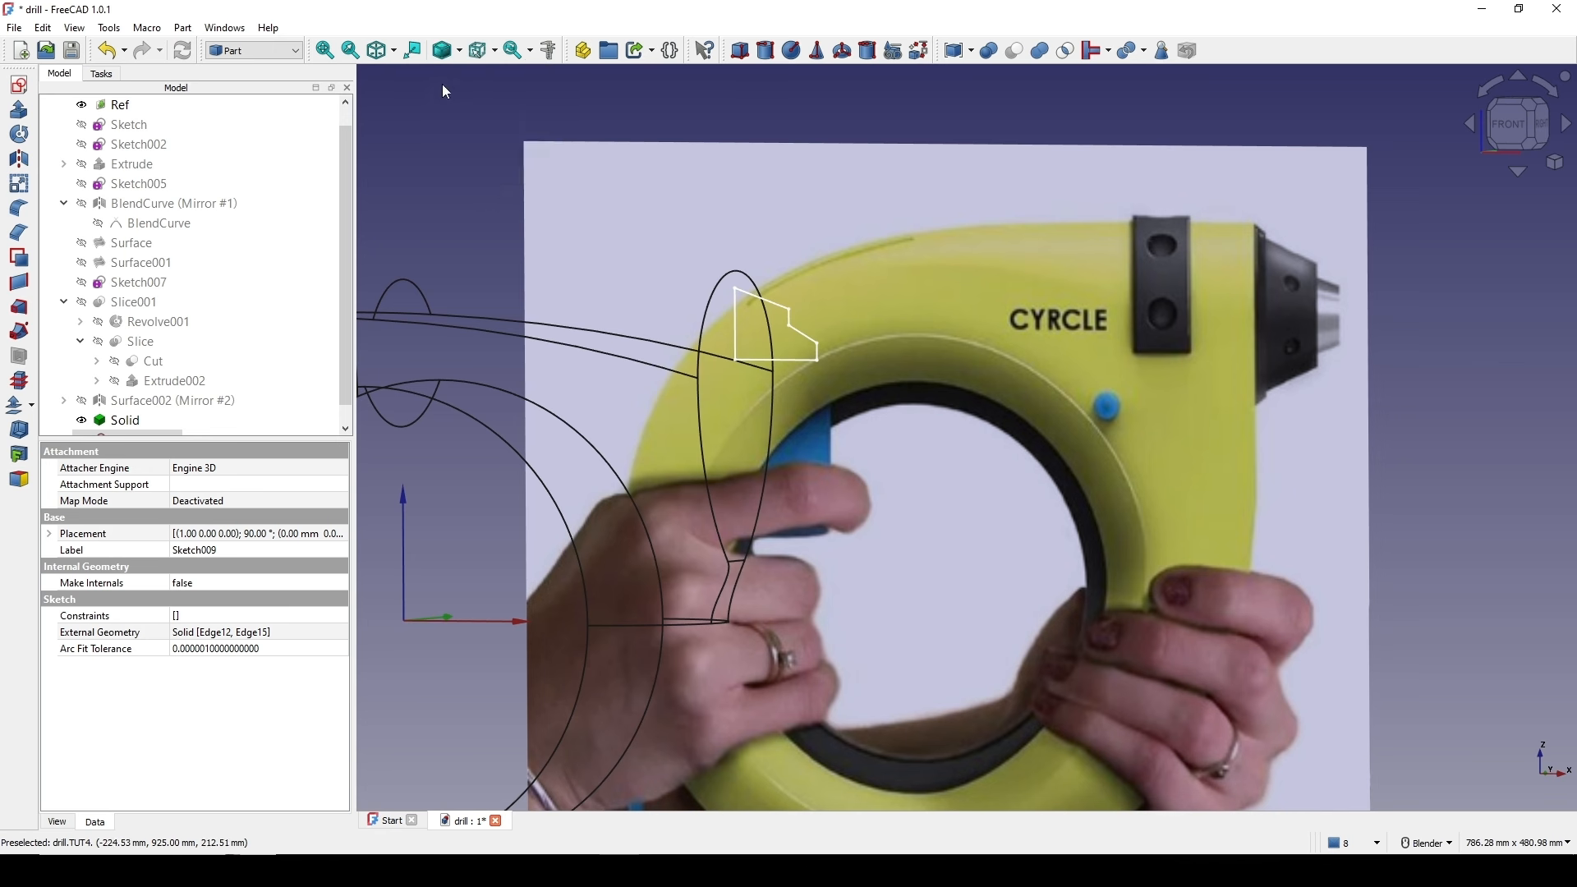
click(459, 51)
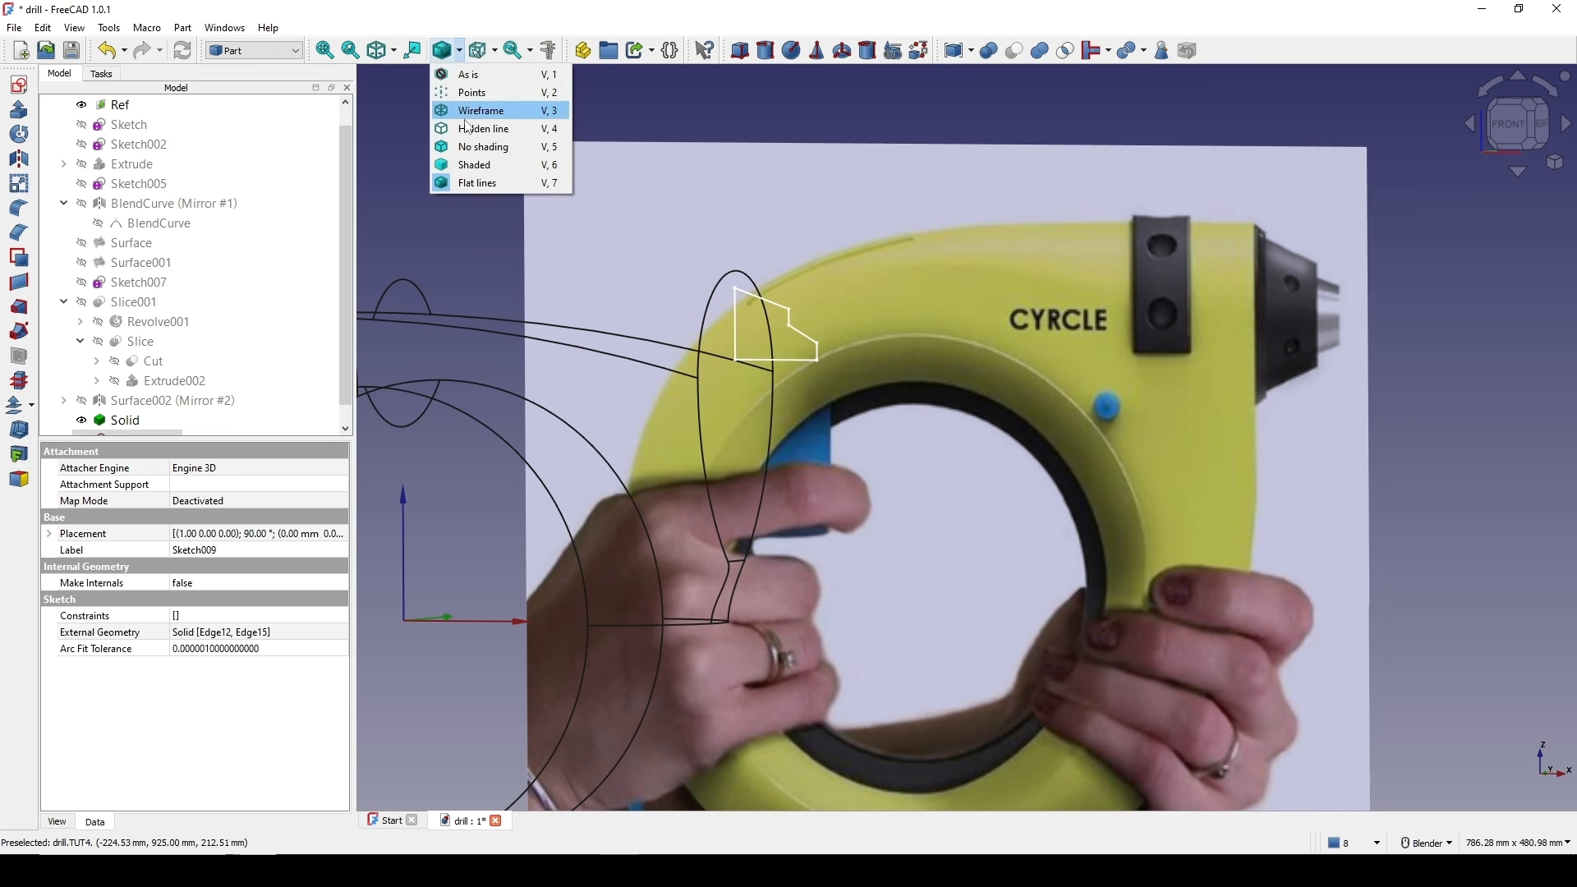
click(476, 165)
click(459, 51)
click(464, 181)
- Revolve the chuck sketch 360° into a solid around its horizontal lower edge
middle_drag(723, 525, 773, 403)
click(136, 432)
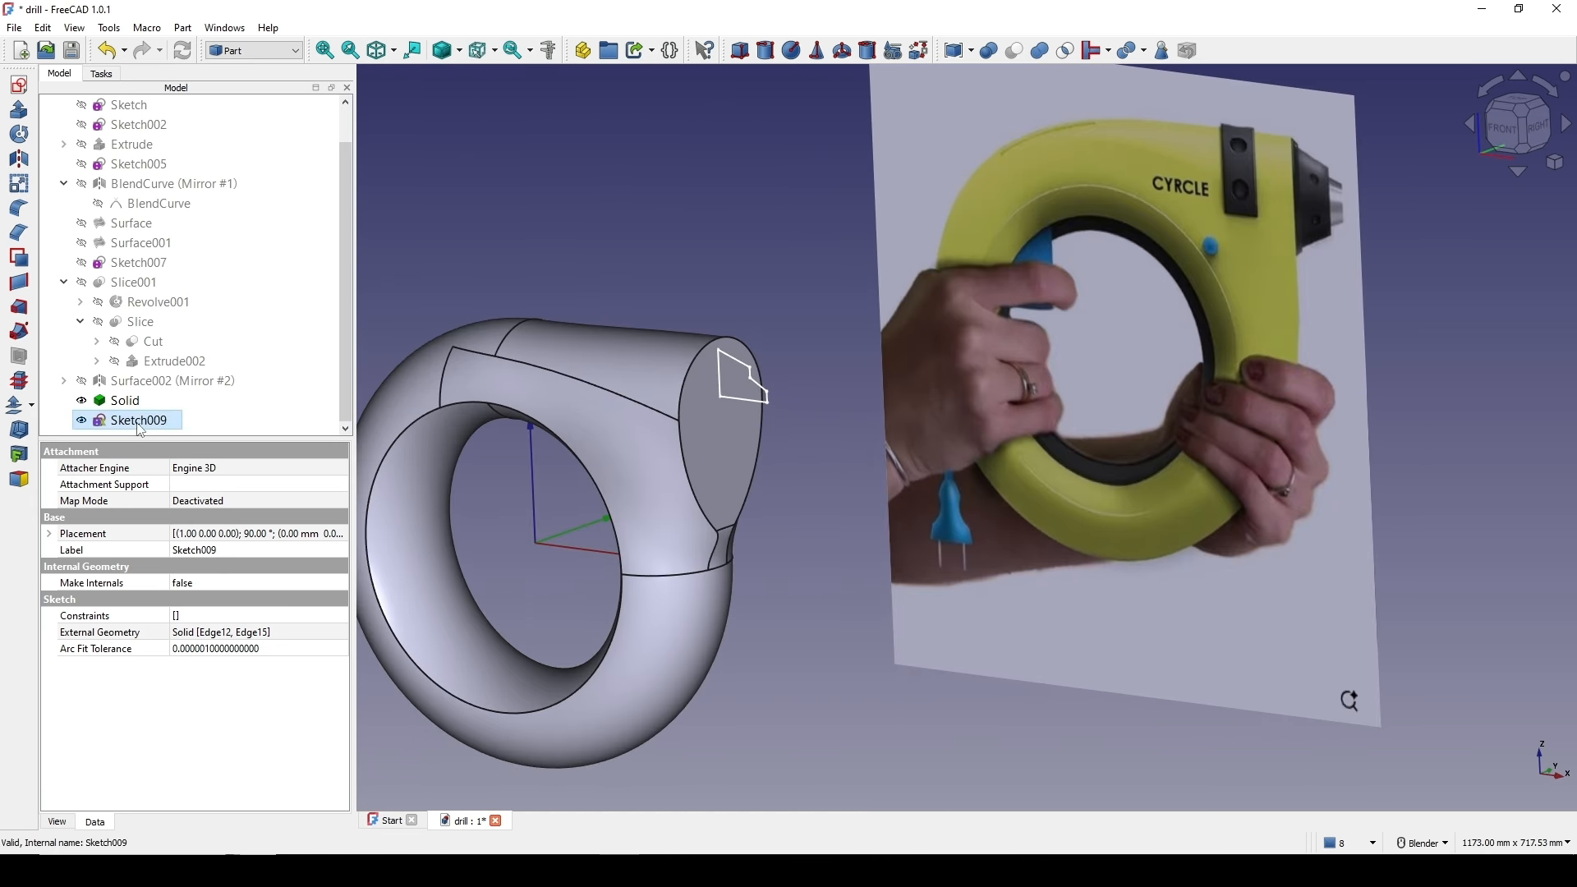
click(19, 134)
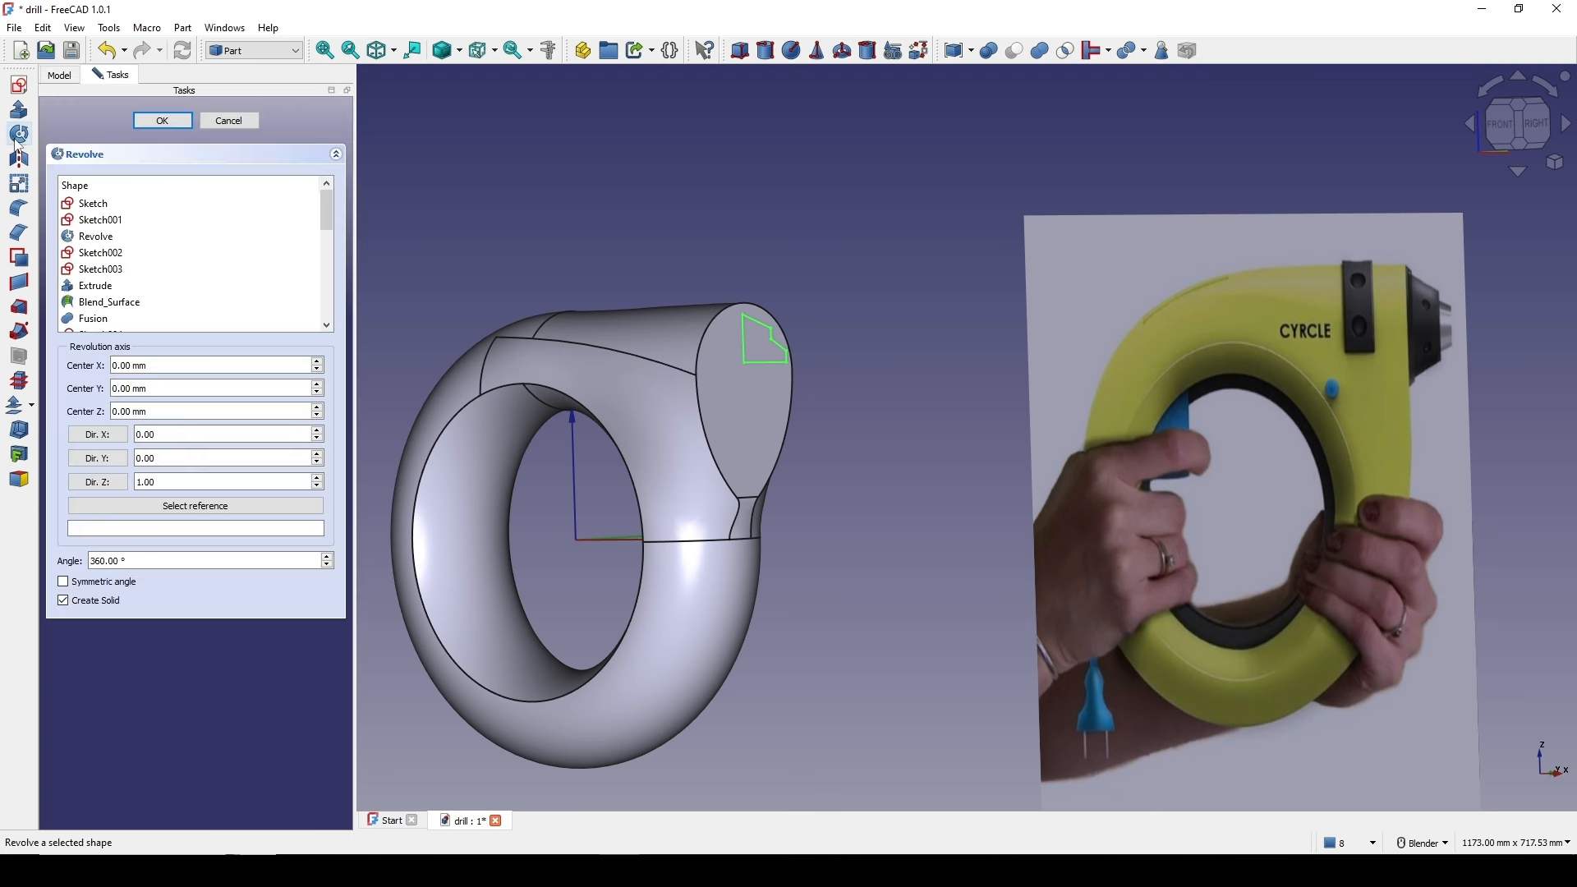
scroll(746, 377, up, 5)
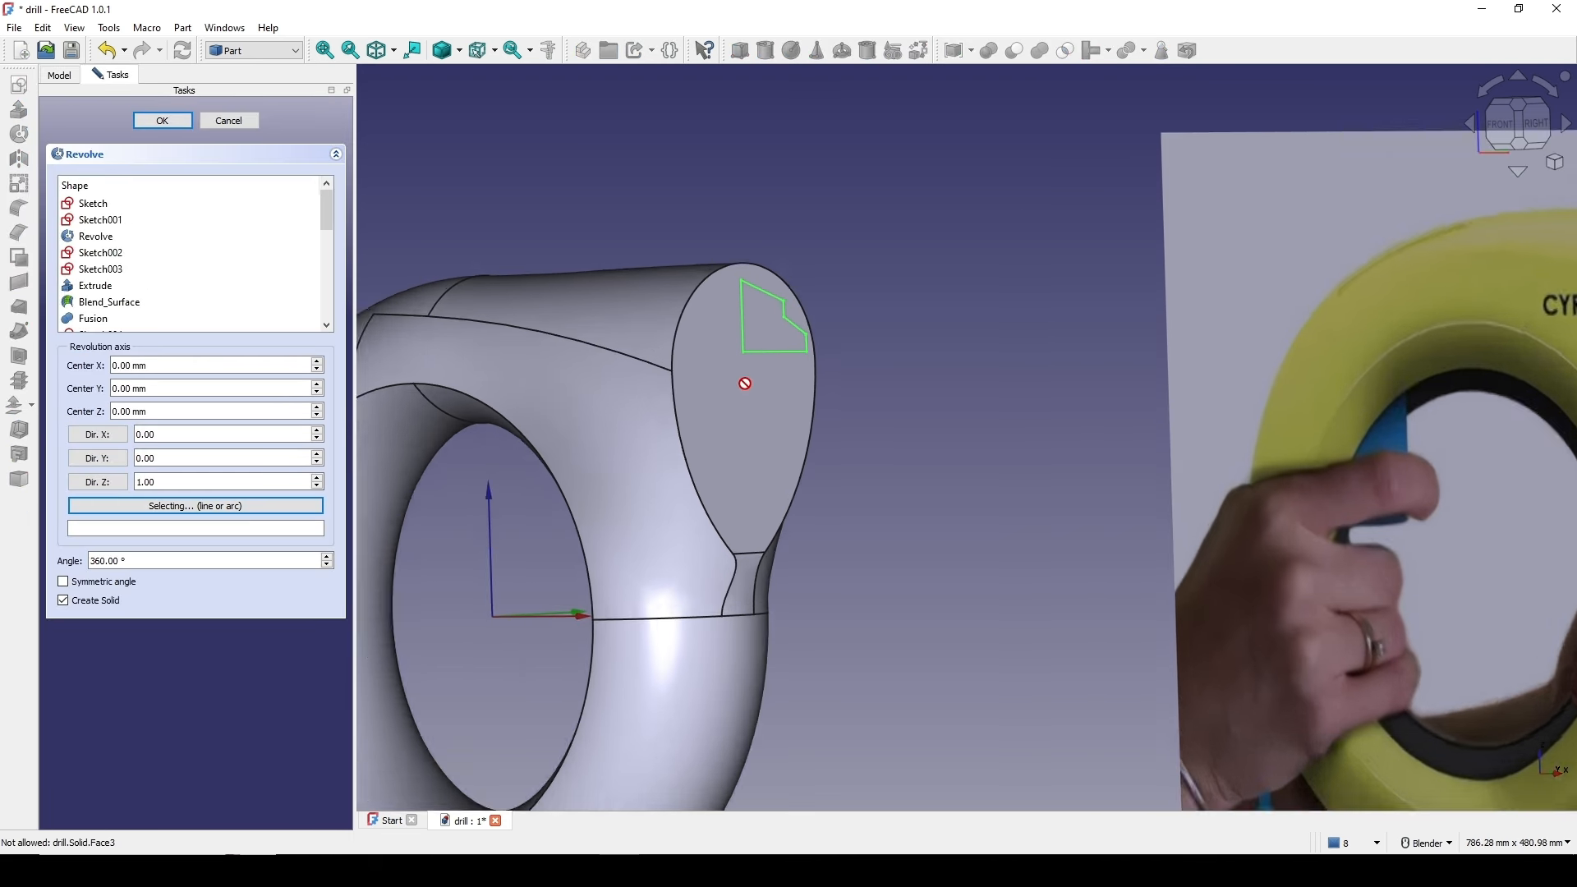
click(781, 346)
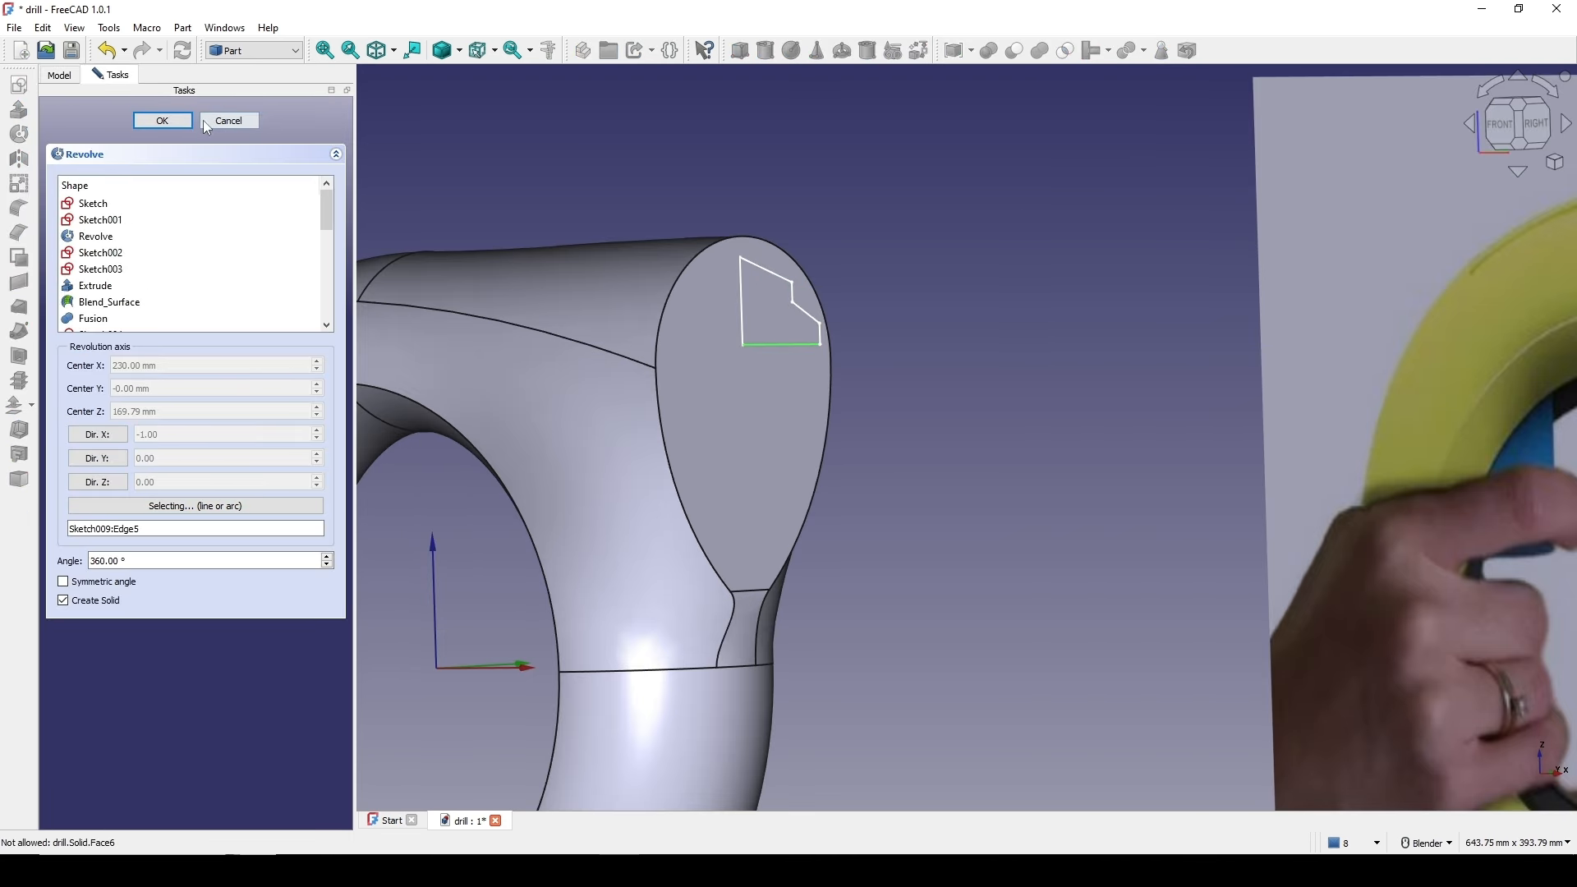
click(162, 121)
- Reopen the sketch of the revolved chuck, lower its horizontal axis line slightly and close the sketch
middle_drag(851, 560, 1066, 469)
scroll(959, 575, up, 1)
shift+middle_drag(797, 706, 836, 627)
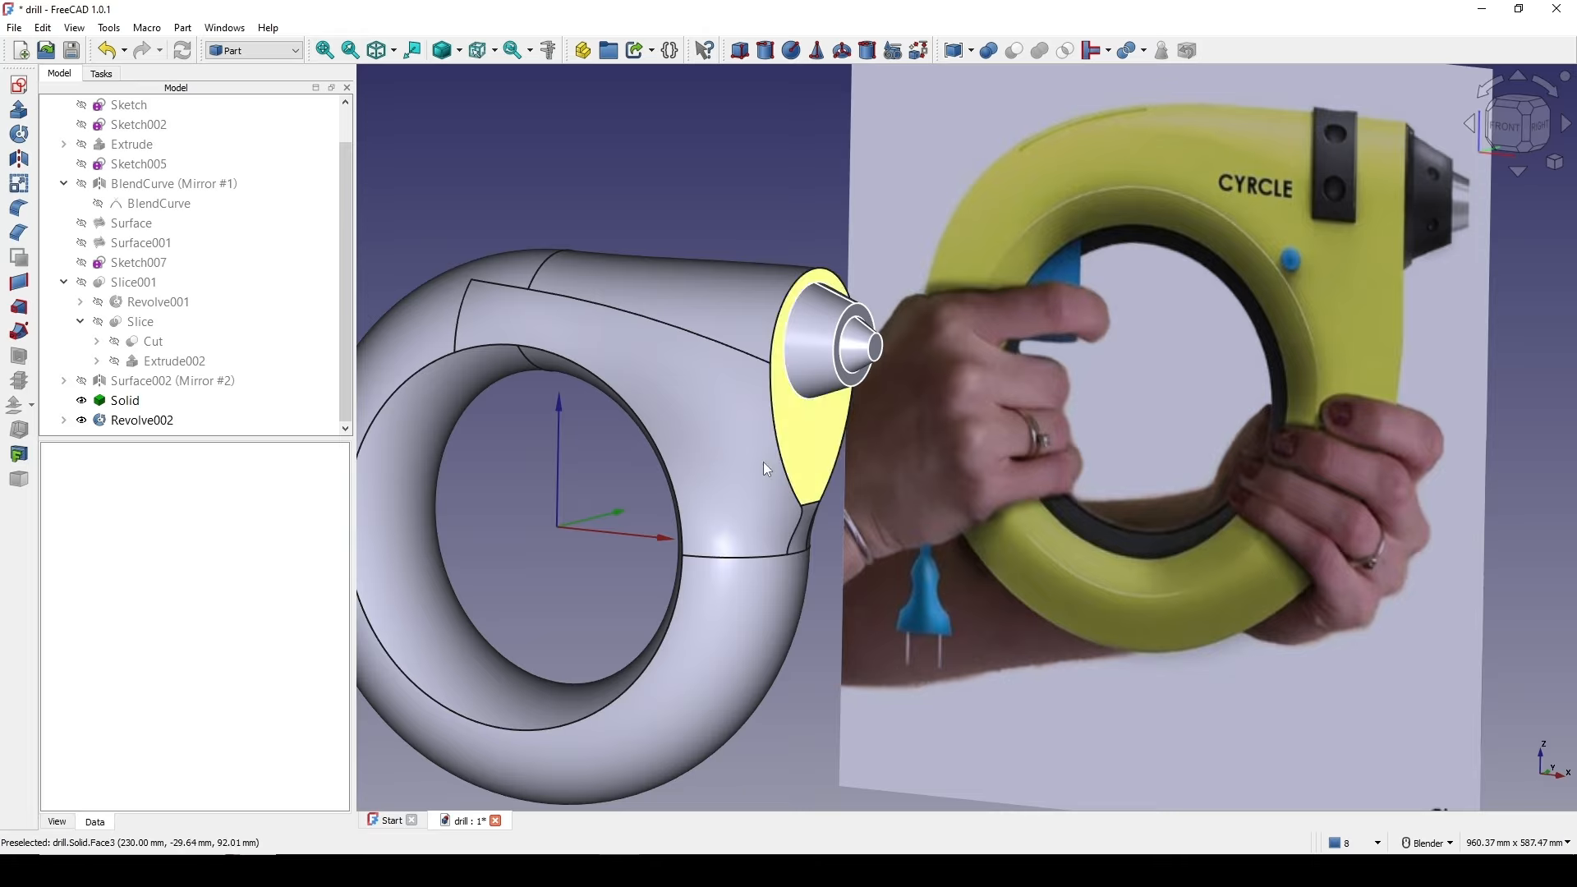
middle_drag(762, 462, 293, 456)
click(64, 420)
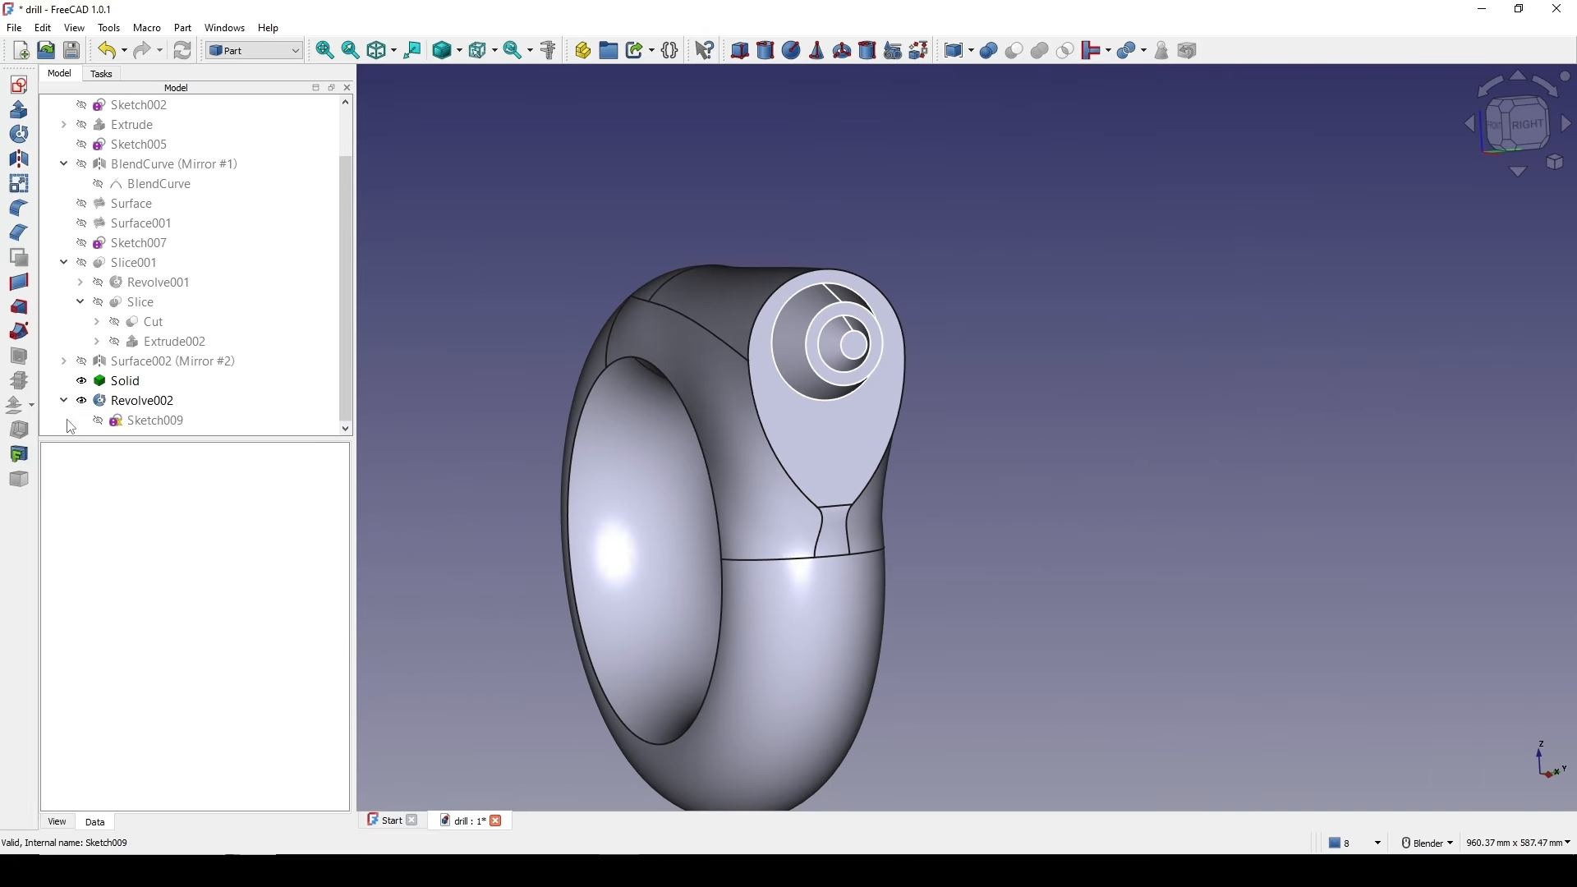
double_click(156, 420)
scroll(923, 404, up, 10)
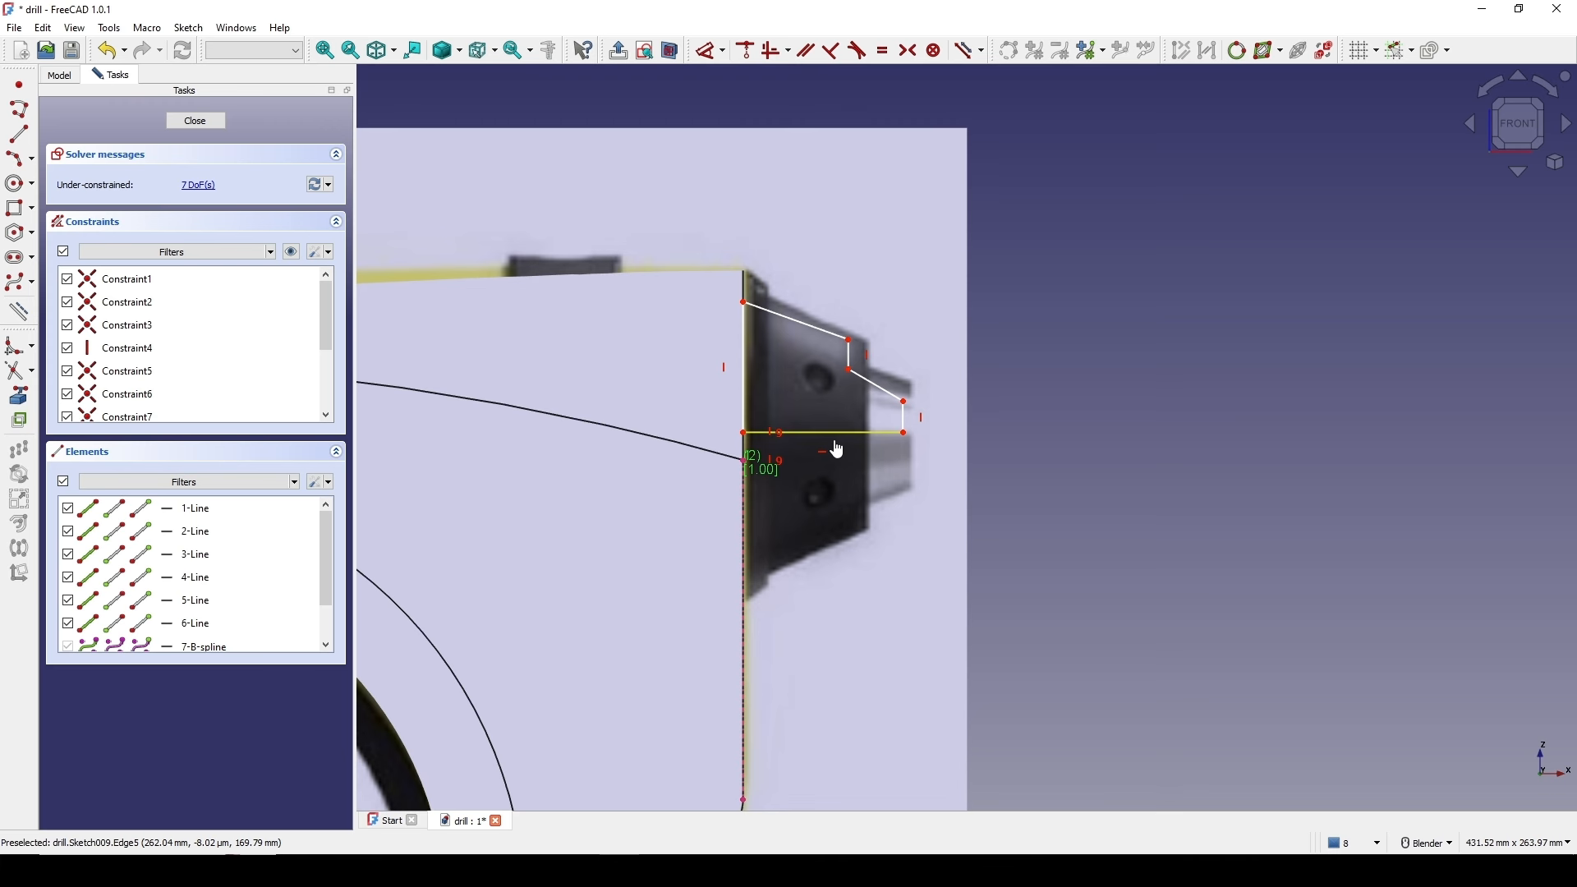
drag(834, 443, 832, 449)
click(196, 121)
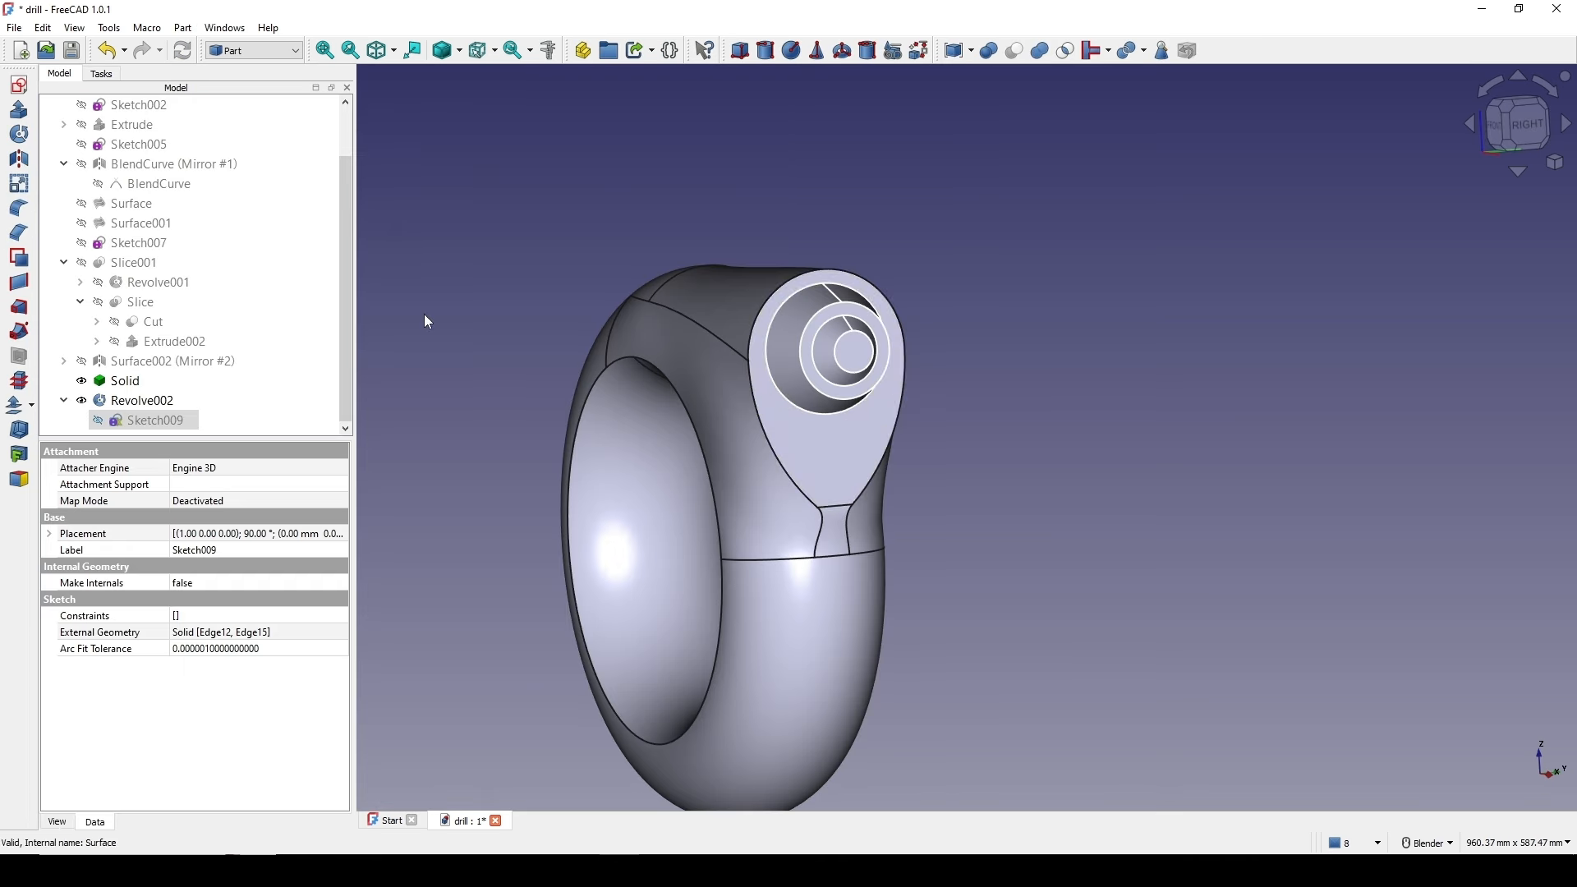
- Examine the revolved chuck and the body from several angles beside the reference picture
mouse_move(905, 422)
middle_down()
mouse_move(990, 445)
mouse_move(911, 464)
mouse_move(1134, 496)
mouse_move(916, 517)
mouse_move(883, 545)
mouse_move(1025, 491)
middle_up()
scroll(912, 443, down, 3)
click(911, 464)
scroll(884, 492, up, 3)
scroll(944, 534, down, 3)
scroll(1016, 521, up, 4)
click(883, 452)
click(1025, 491)
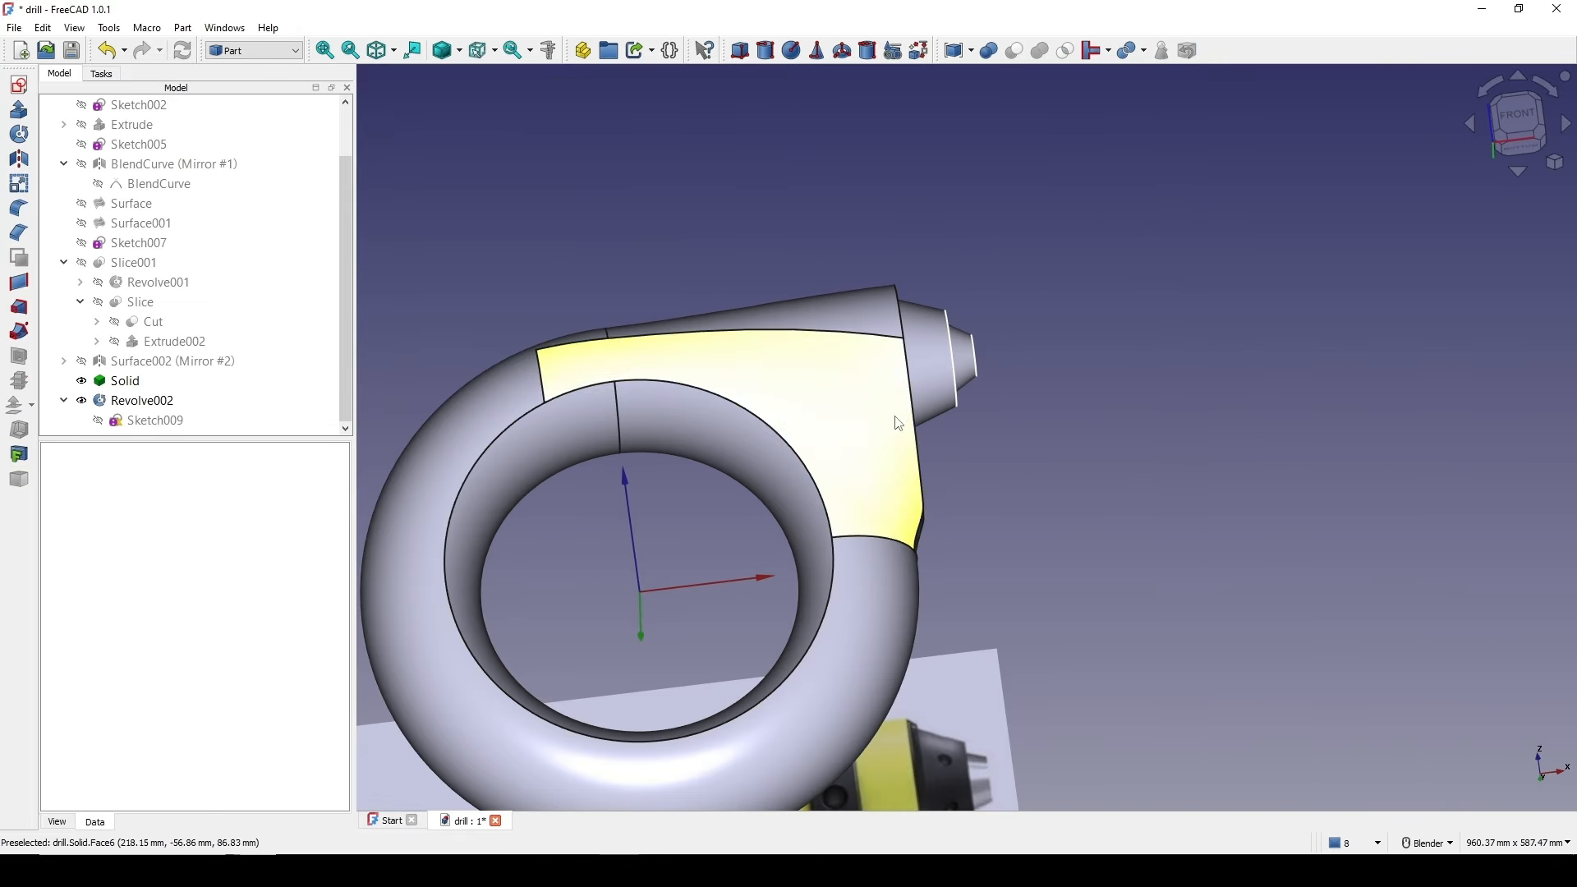
scroll(895, 411, up, 3)
middle_drag(757, 471, 764, 721)
scroll(988, 632, down, 3)
middle_drag(1009, 652, 999, 750)
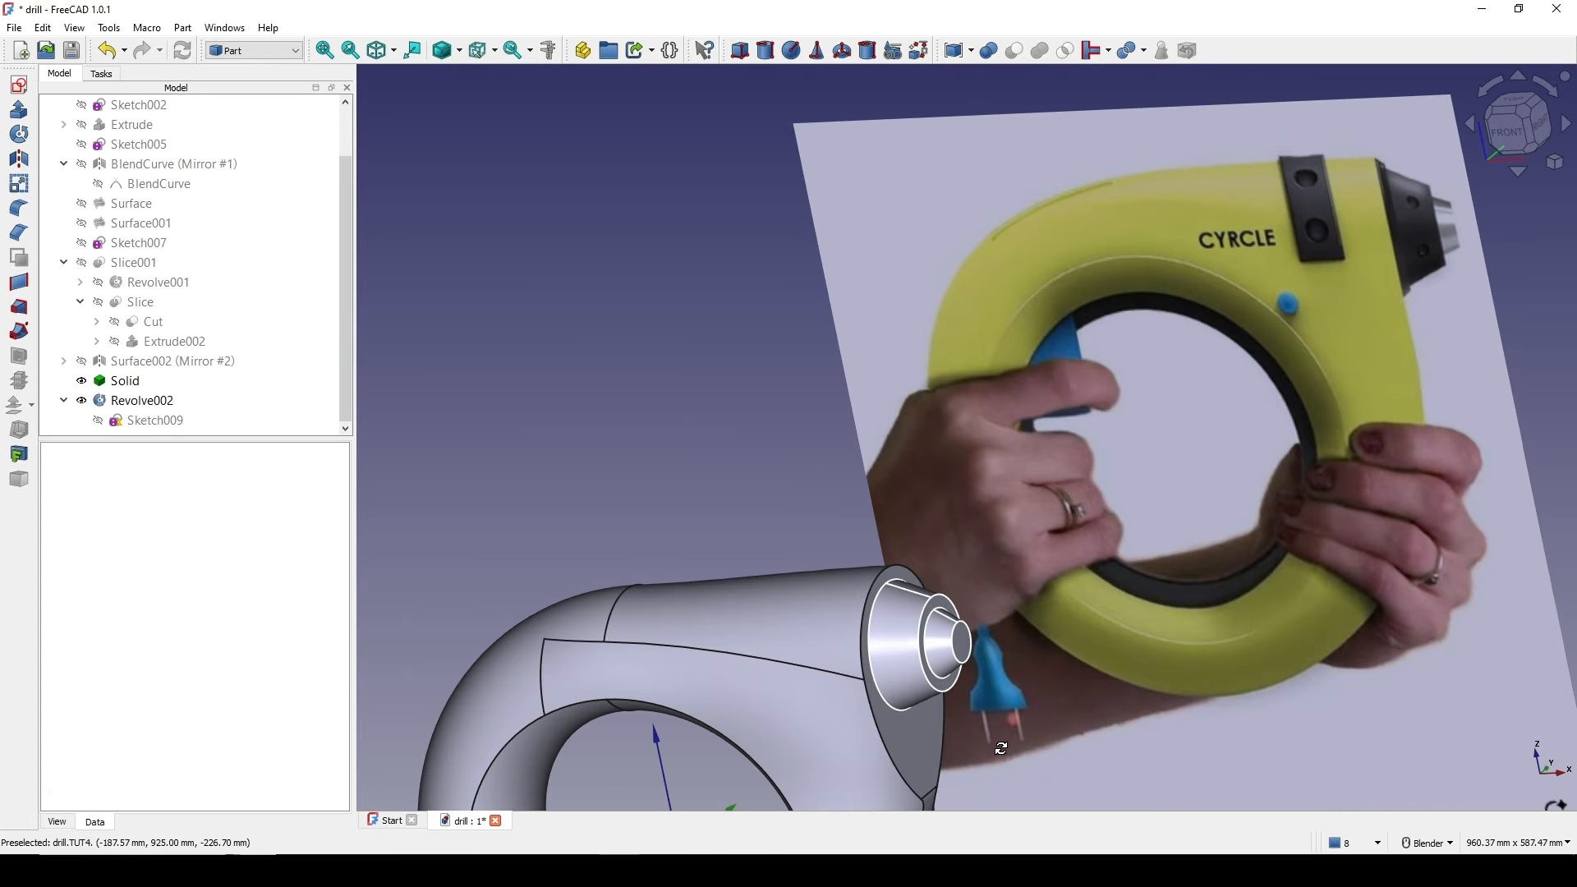
shift+middle_drag(661, 587, 707, 468)
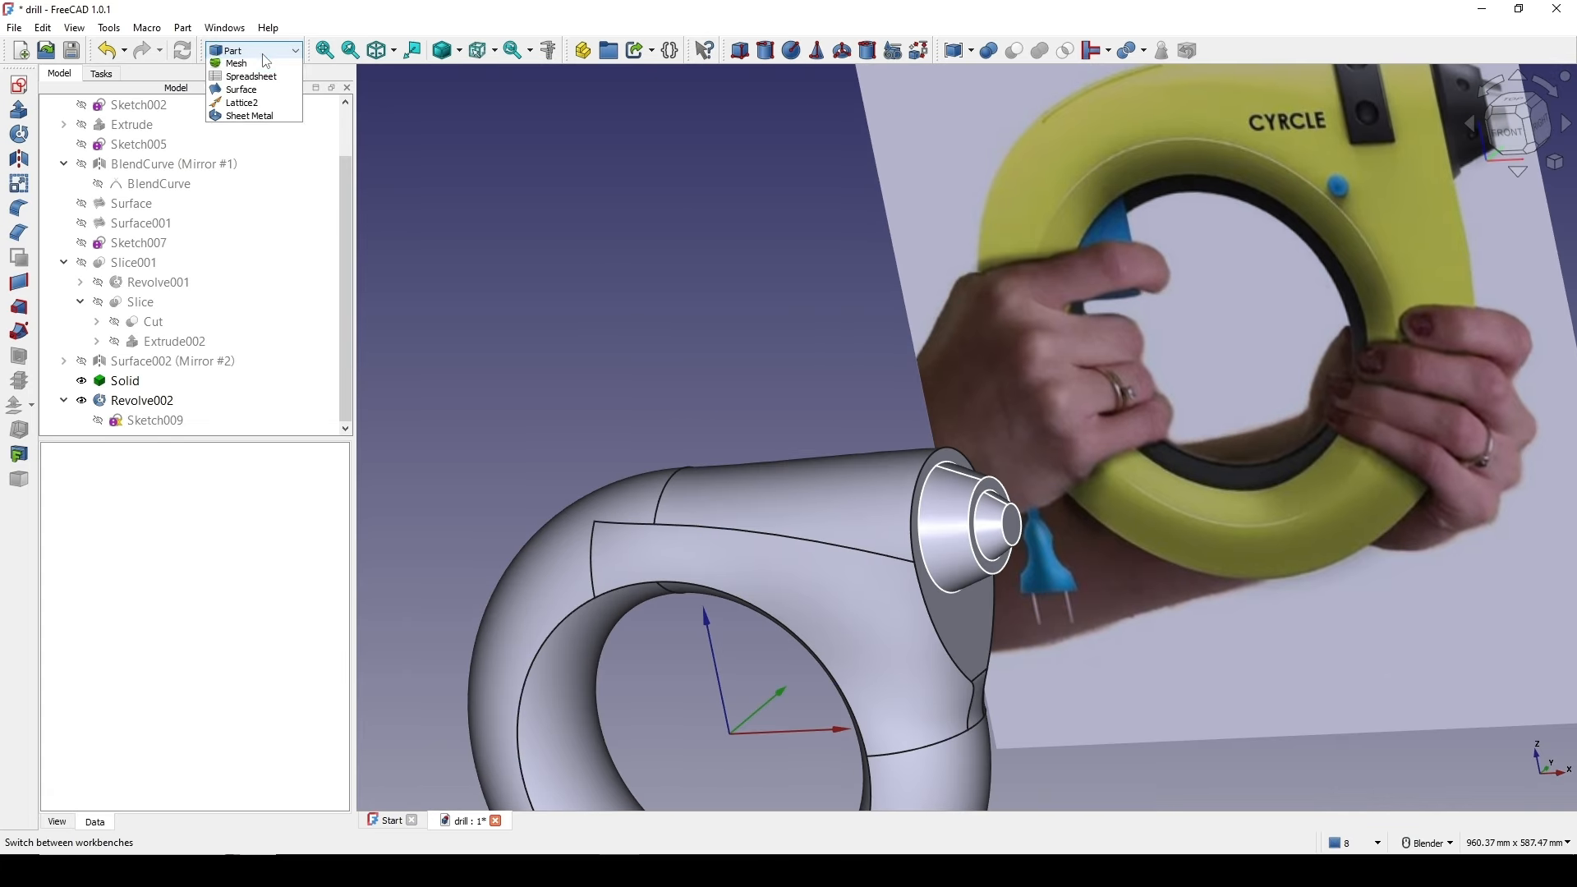
- Switch to the Curves workbench and, in front view, create a Freehand BSpline between the body's inner ring edge and vertical front edge
click(244, 116)
shift+middle_drag(702, 606, 627, 426)
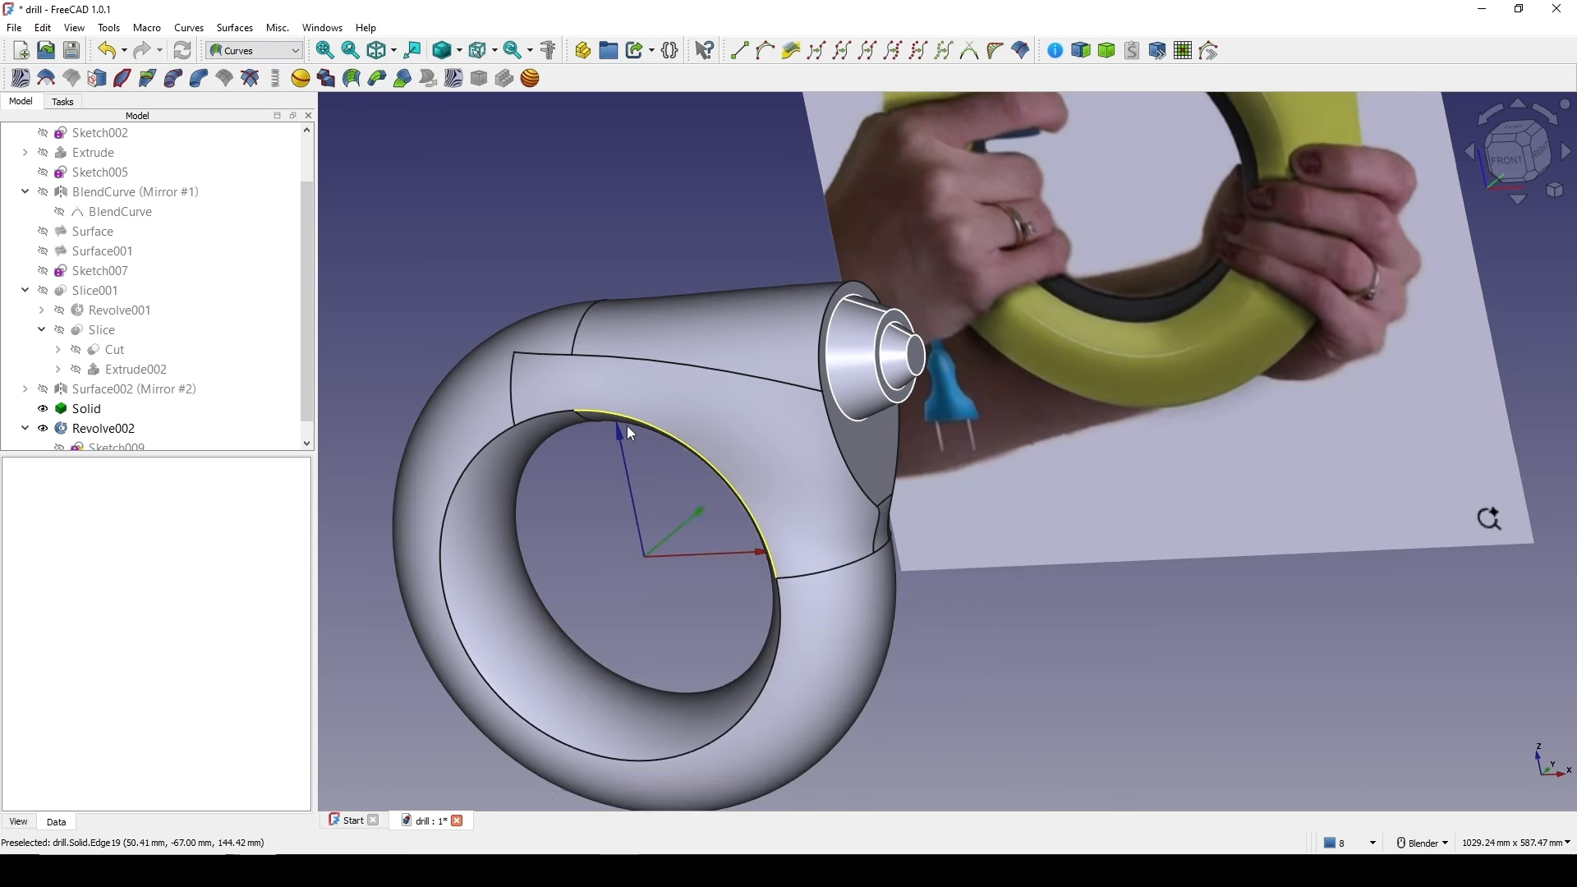
click(1505, 165)
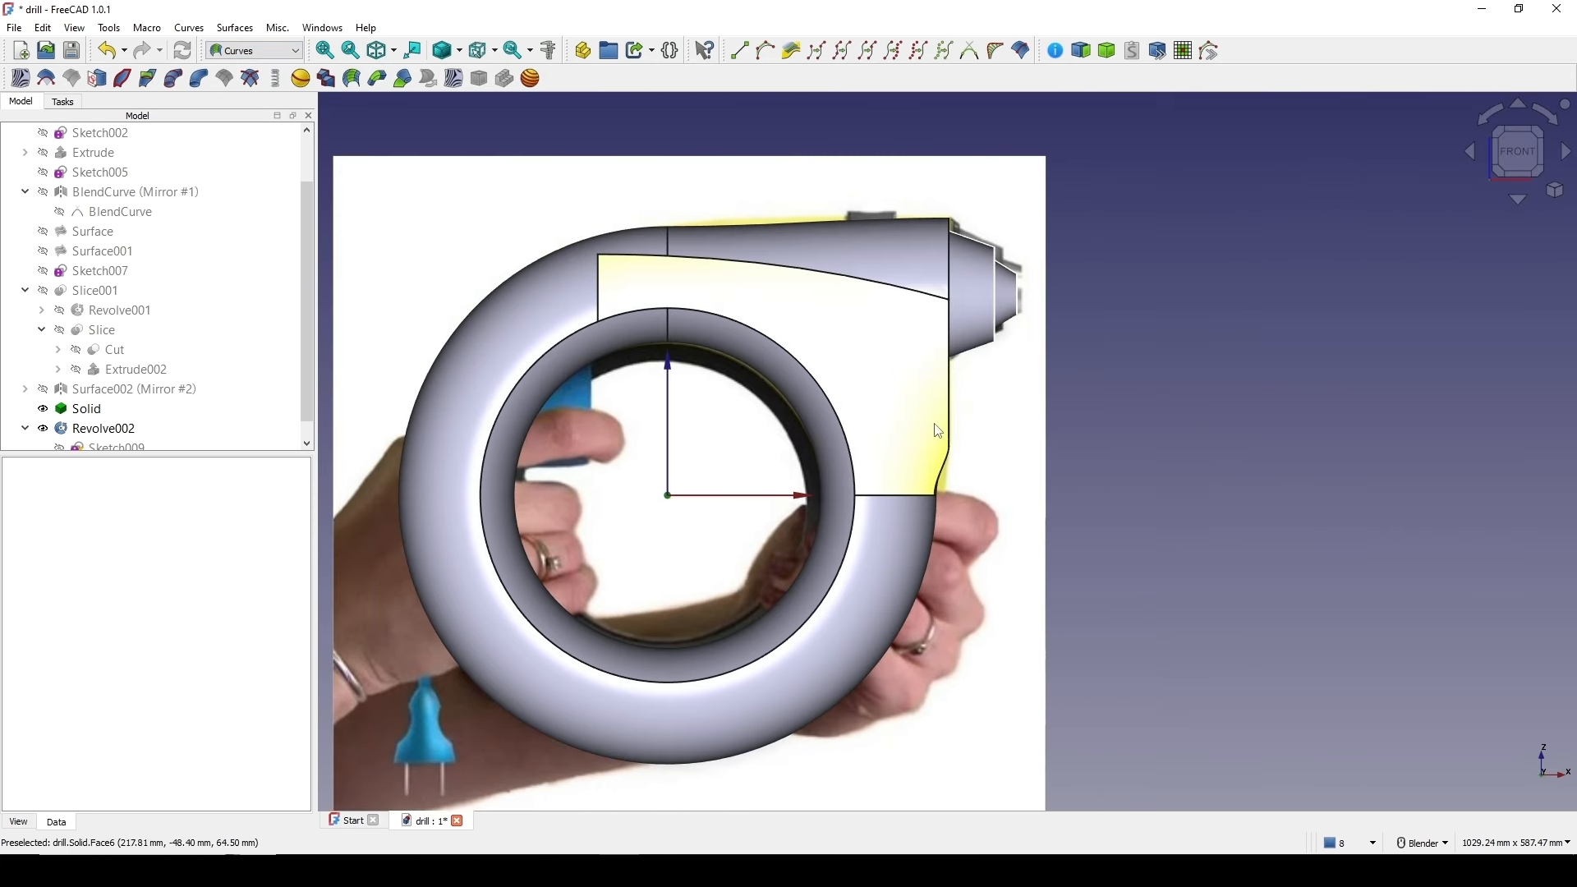
scroll(917, 422, up, 4)
shift+middle_drag(917, 421, 918, 466)
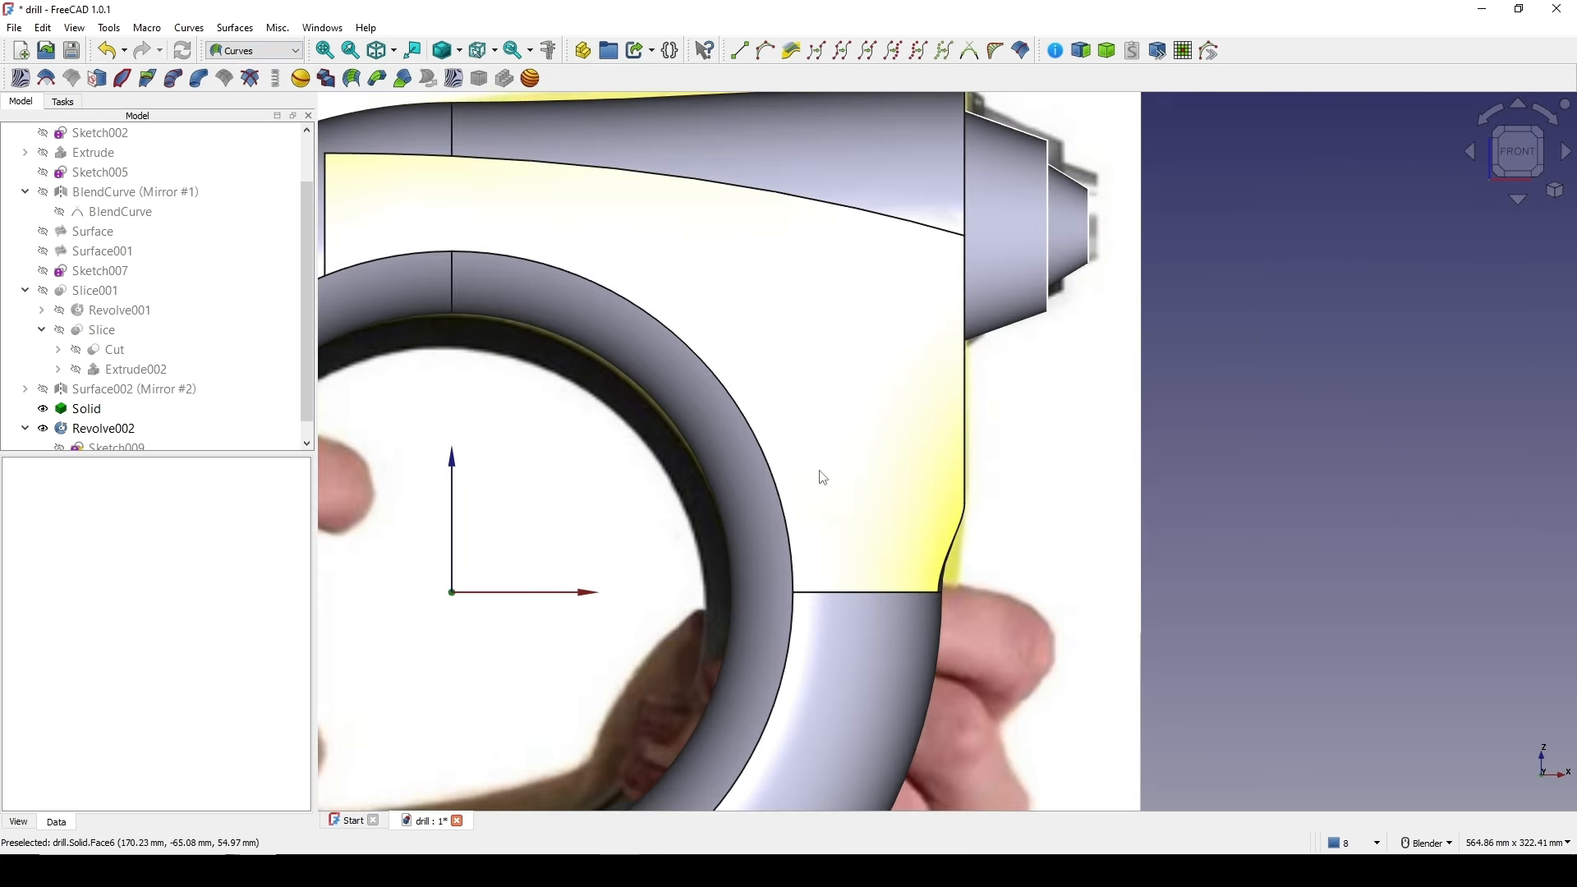
click(760, 449)
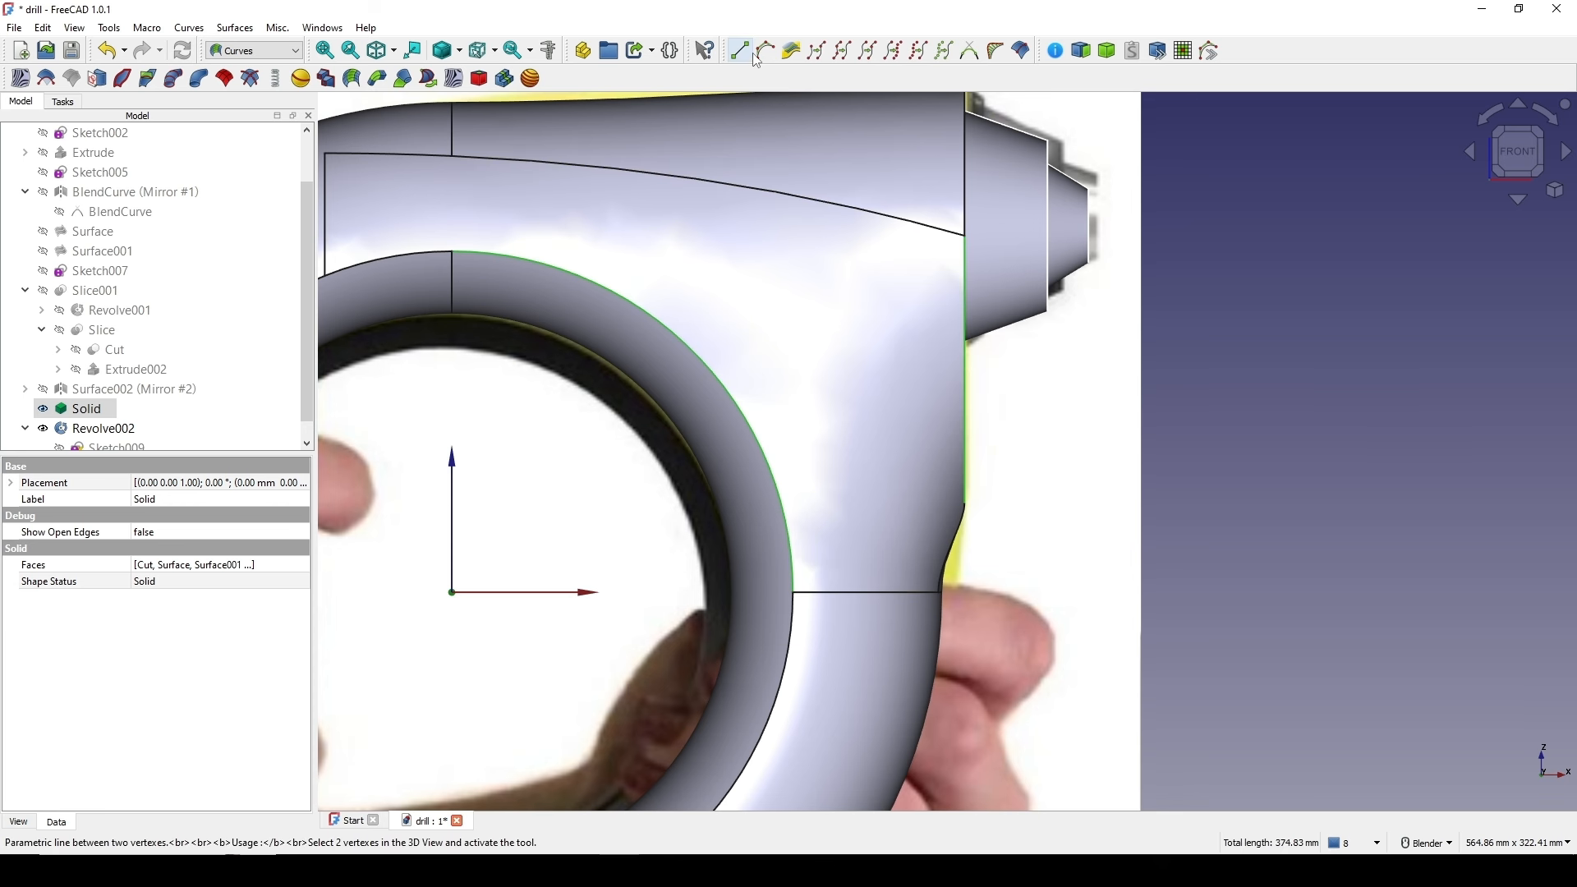
scroll(1213, 324, down, 4)
scroll(1150, 368, up, 2)
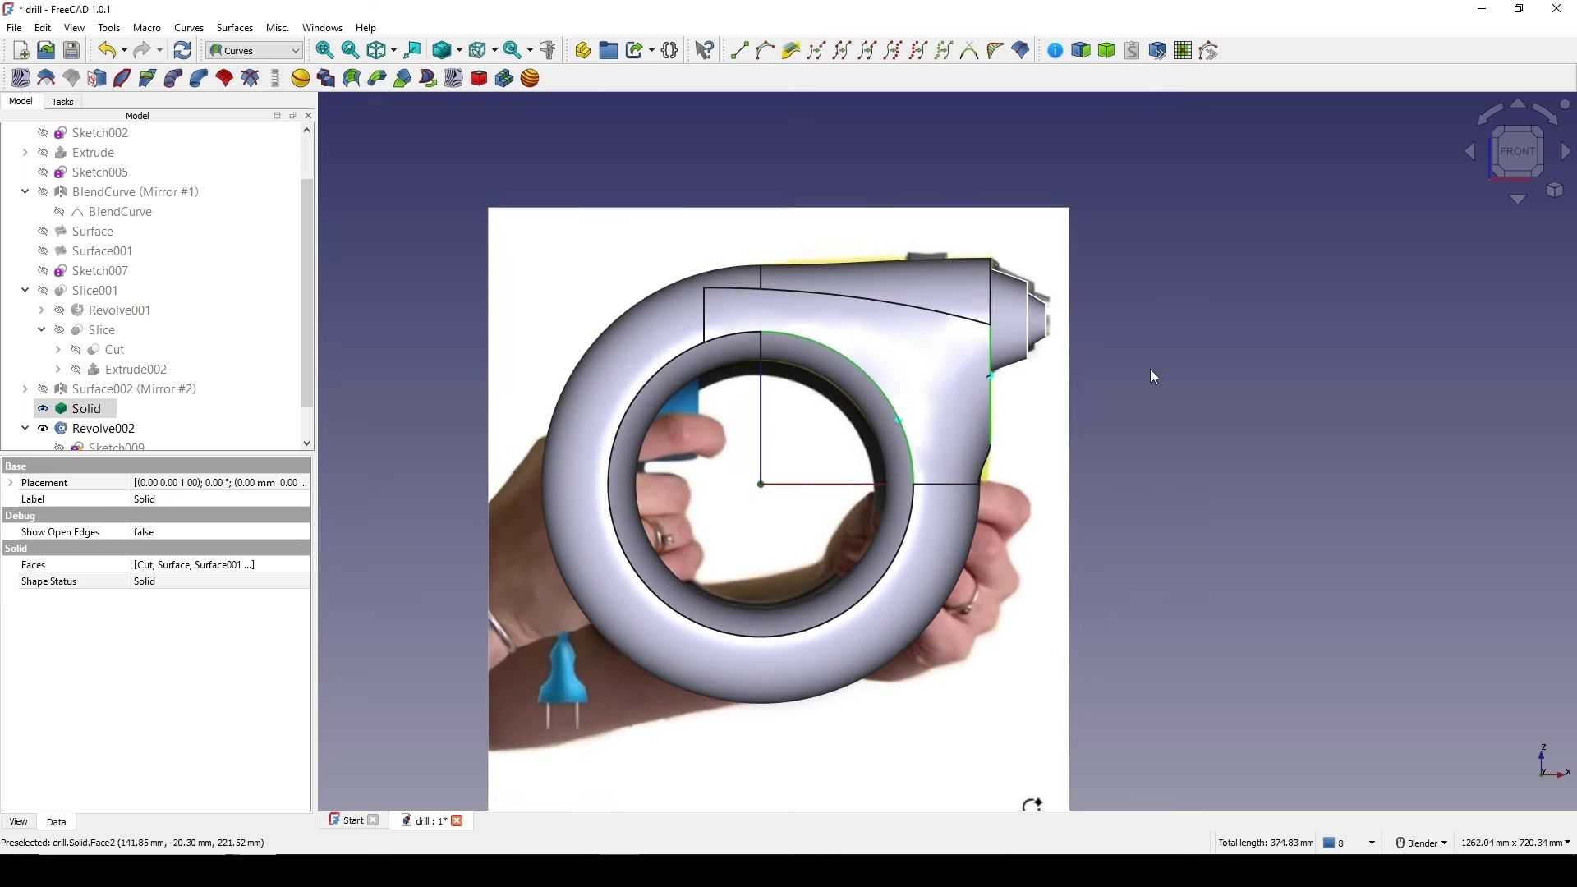
- Slide the spline's outer end point along the body's front edge to just below the chuck and finish editing the spline
scroll(1046, 376, up, 3)
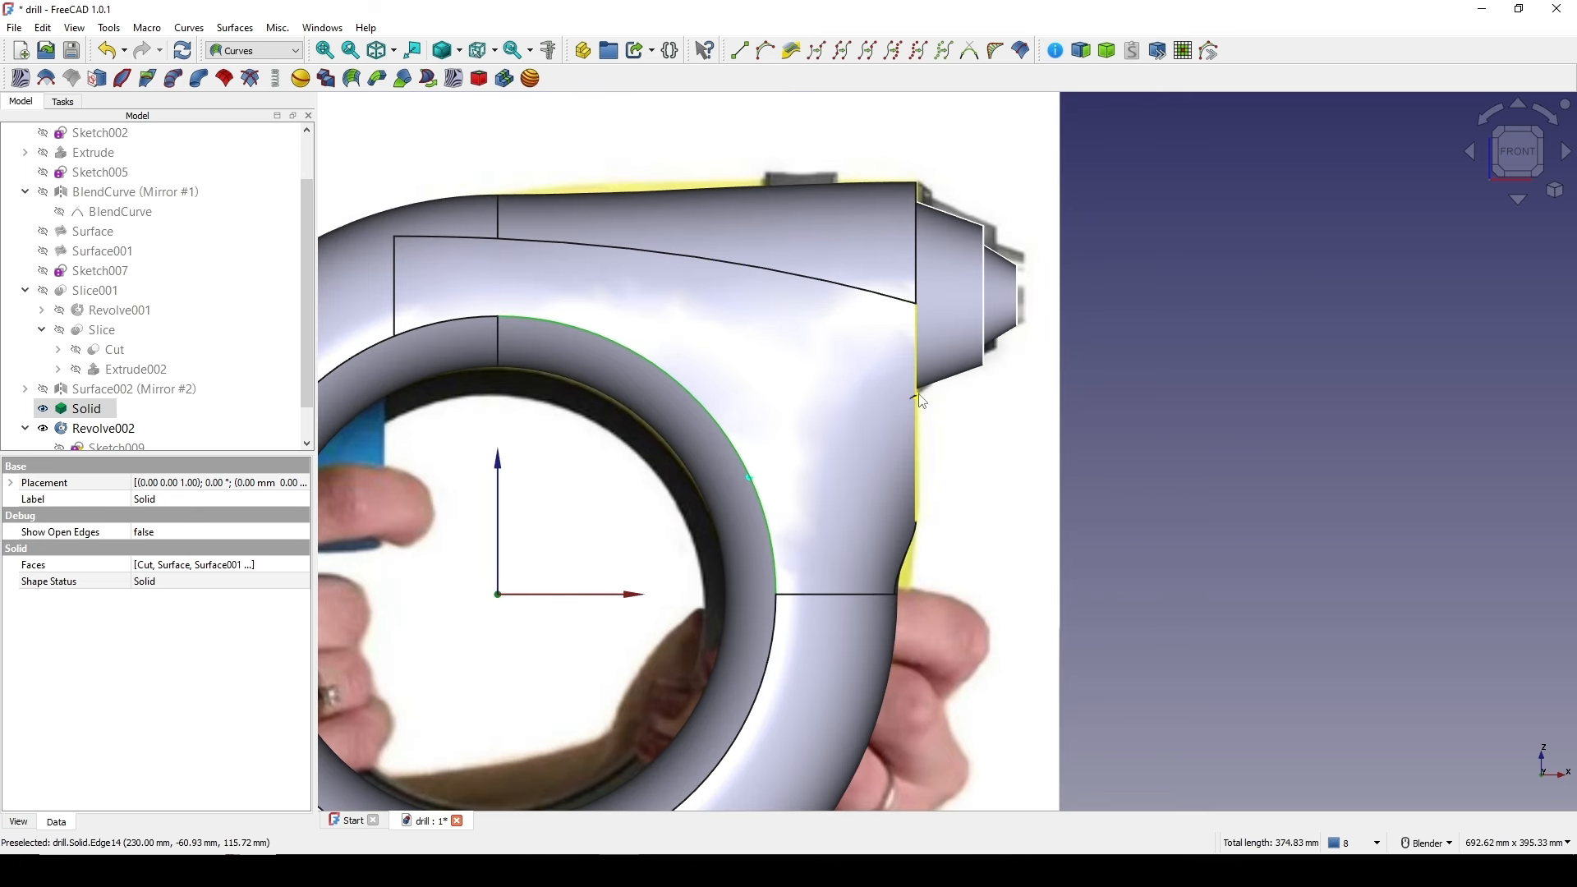
click(921, 404)
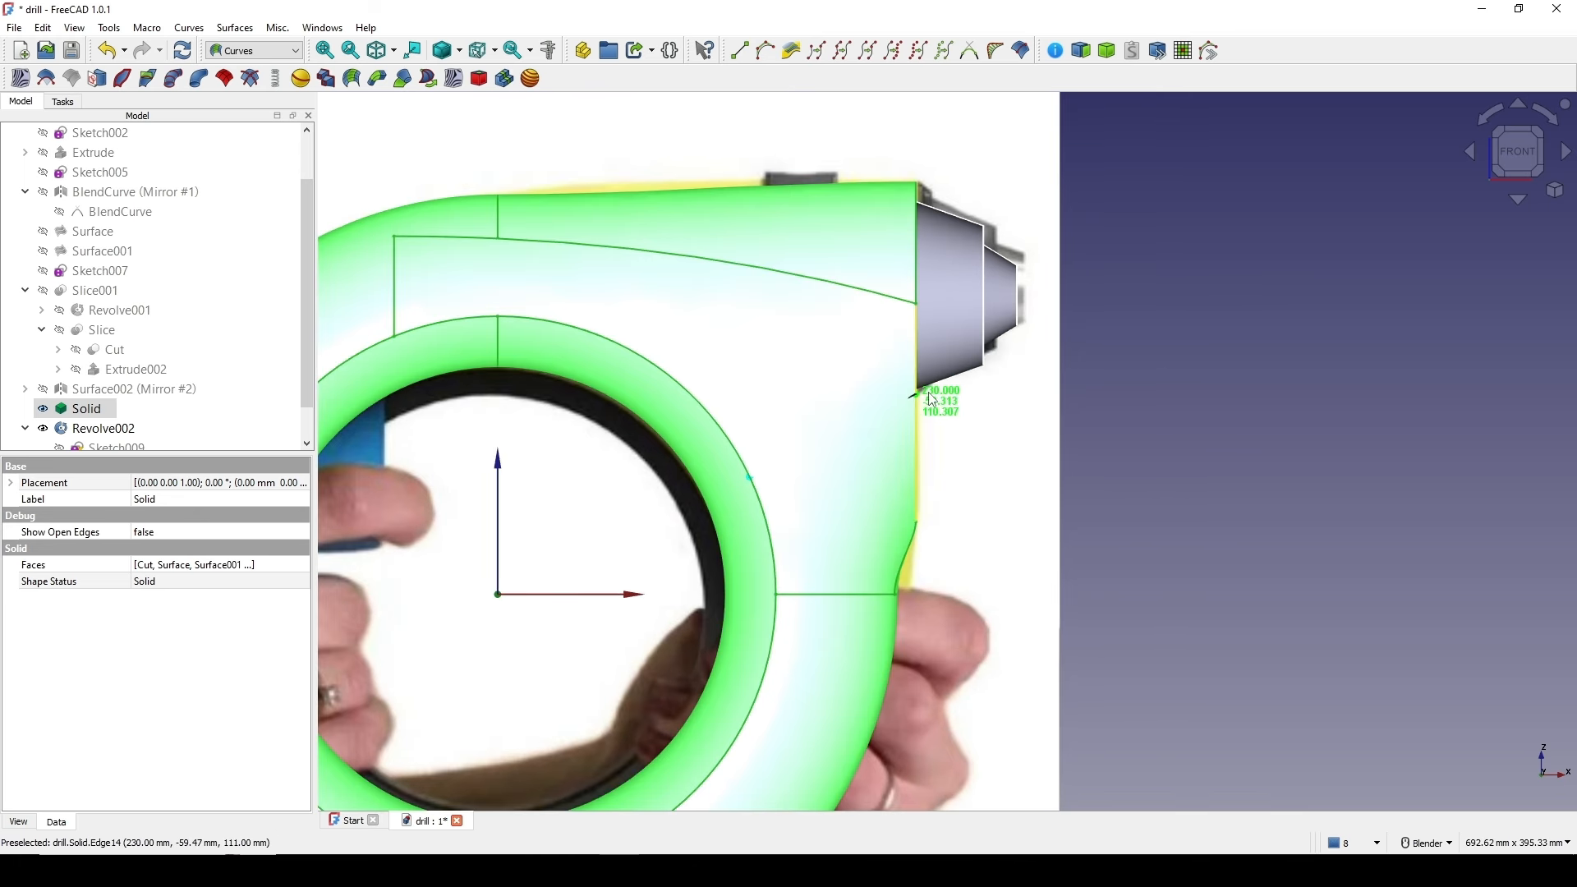
click(928, 392)
click(927, 390)
scroll(933, 434, down, 3)
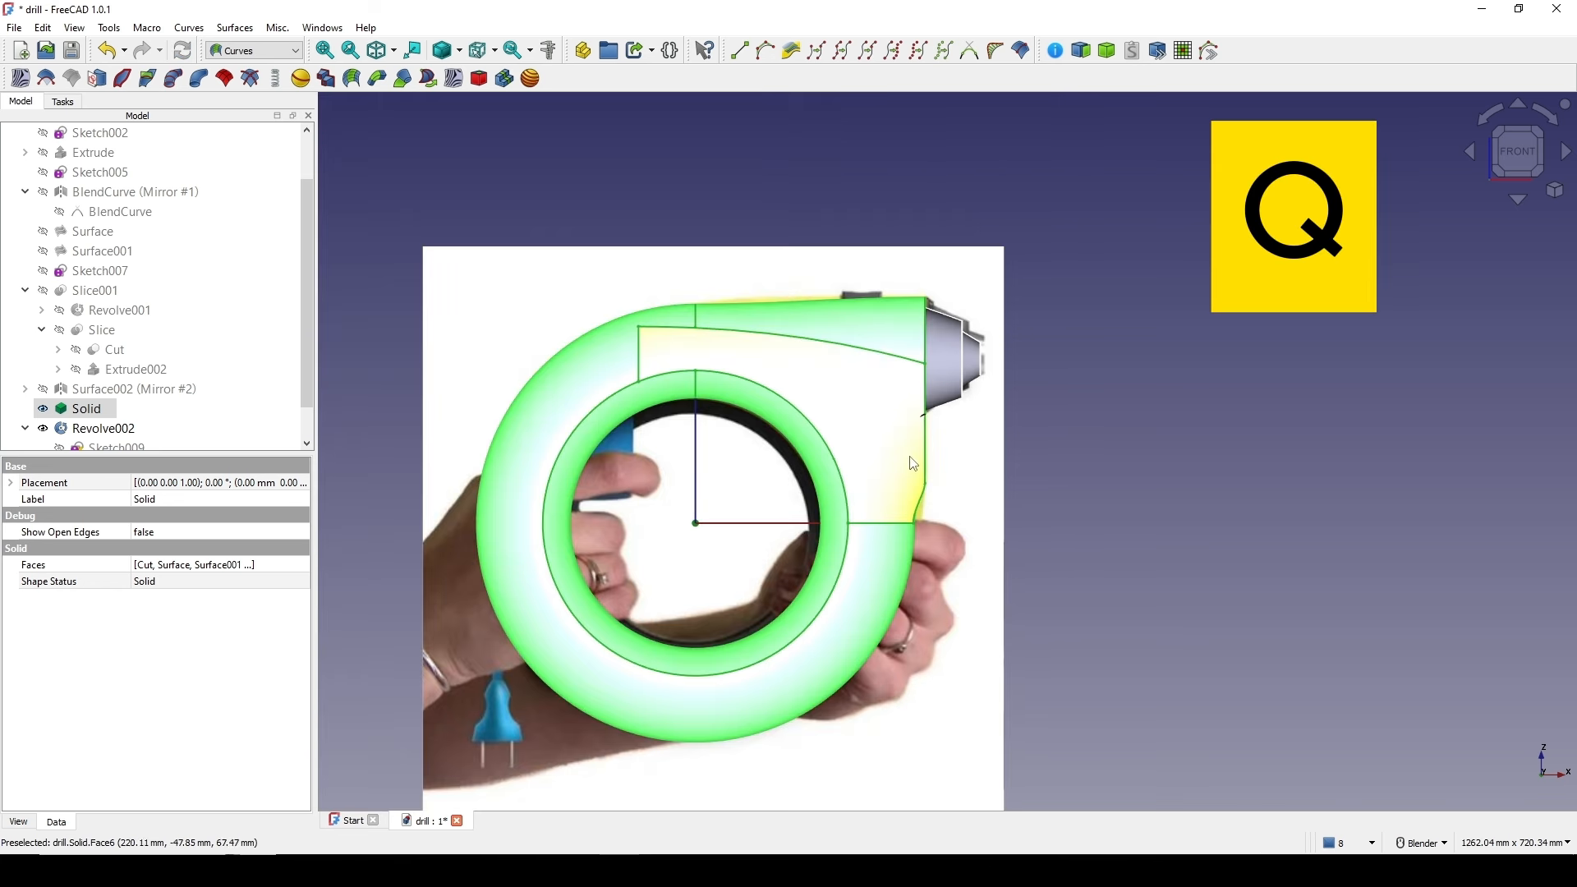
- Edit the original filling surface of the mirrored side and add the freehand spline as a non-boundary edge constraint
shift+middle_drag(908, 460, 891, 424)
middle_drag(849, 590, 760, 517)
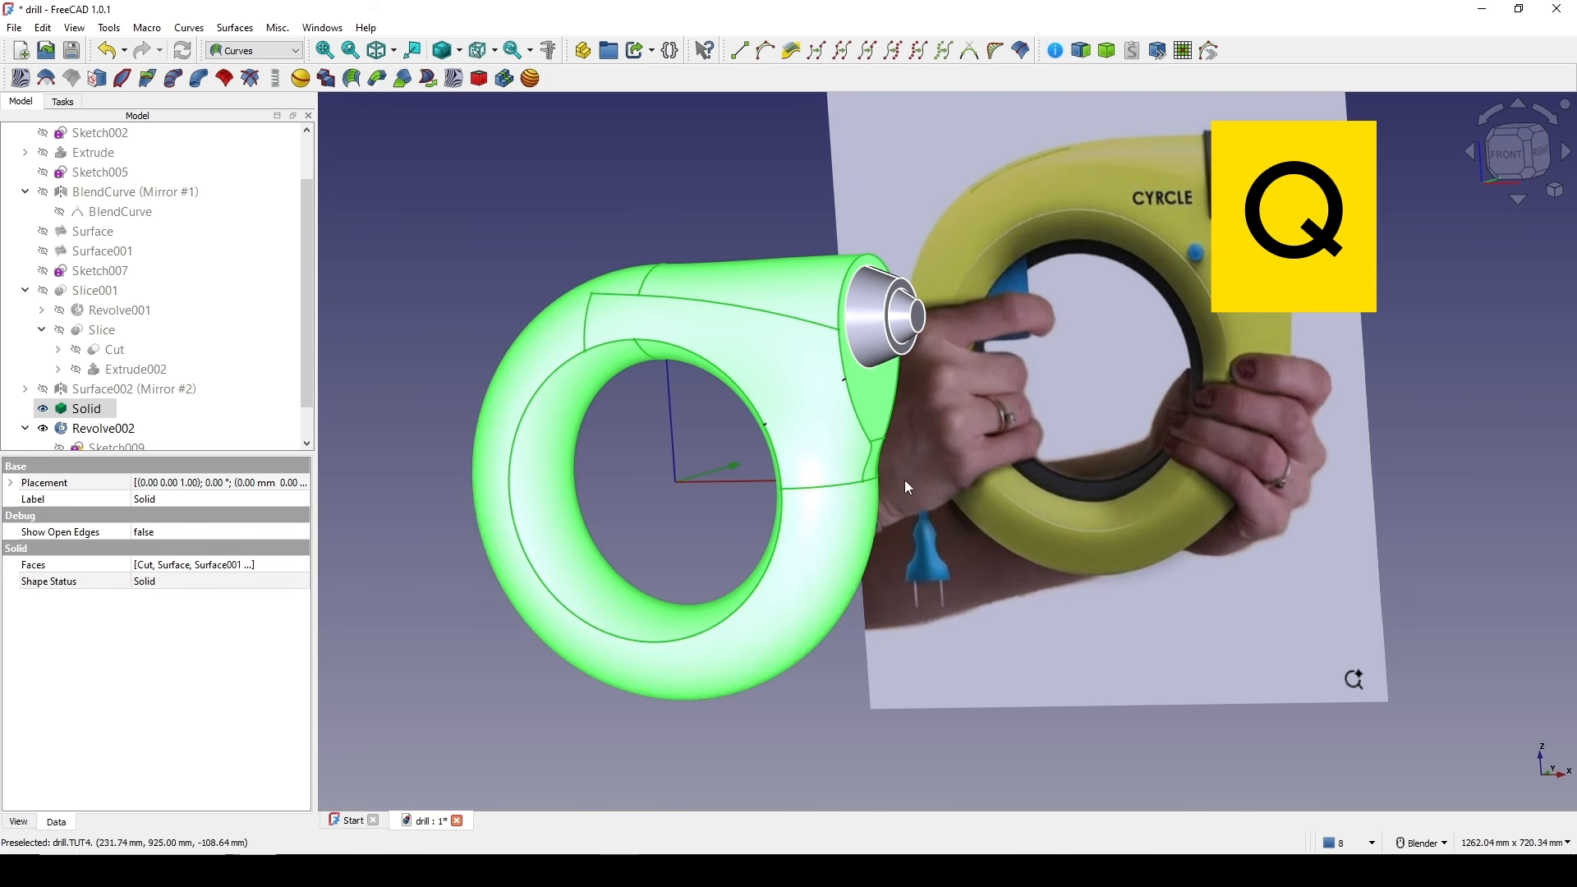
click(27, 390)
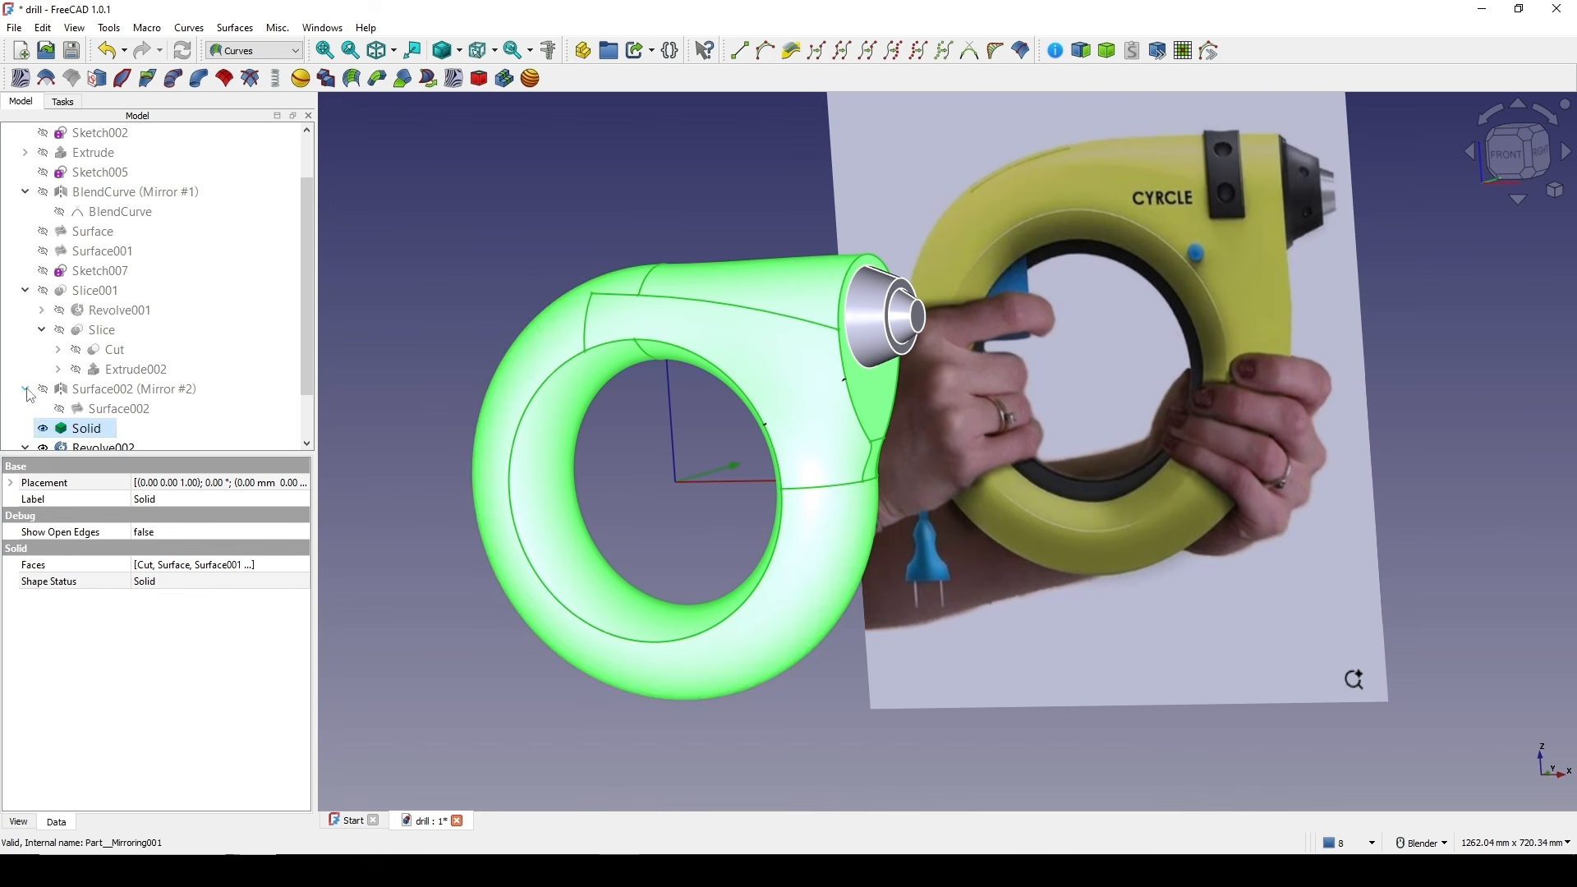
double_click(130, 415)
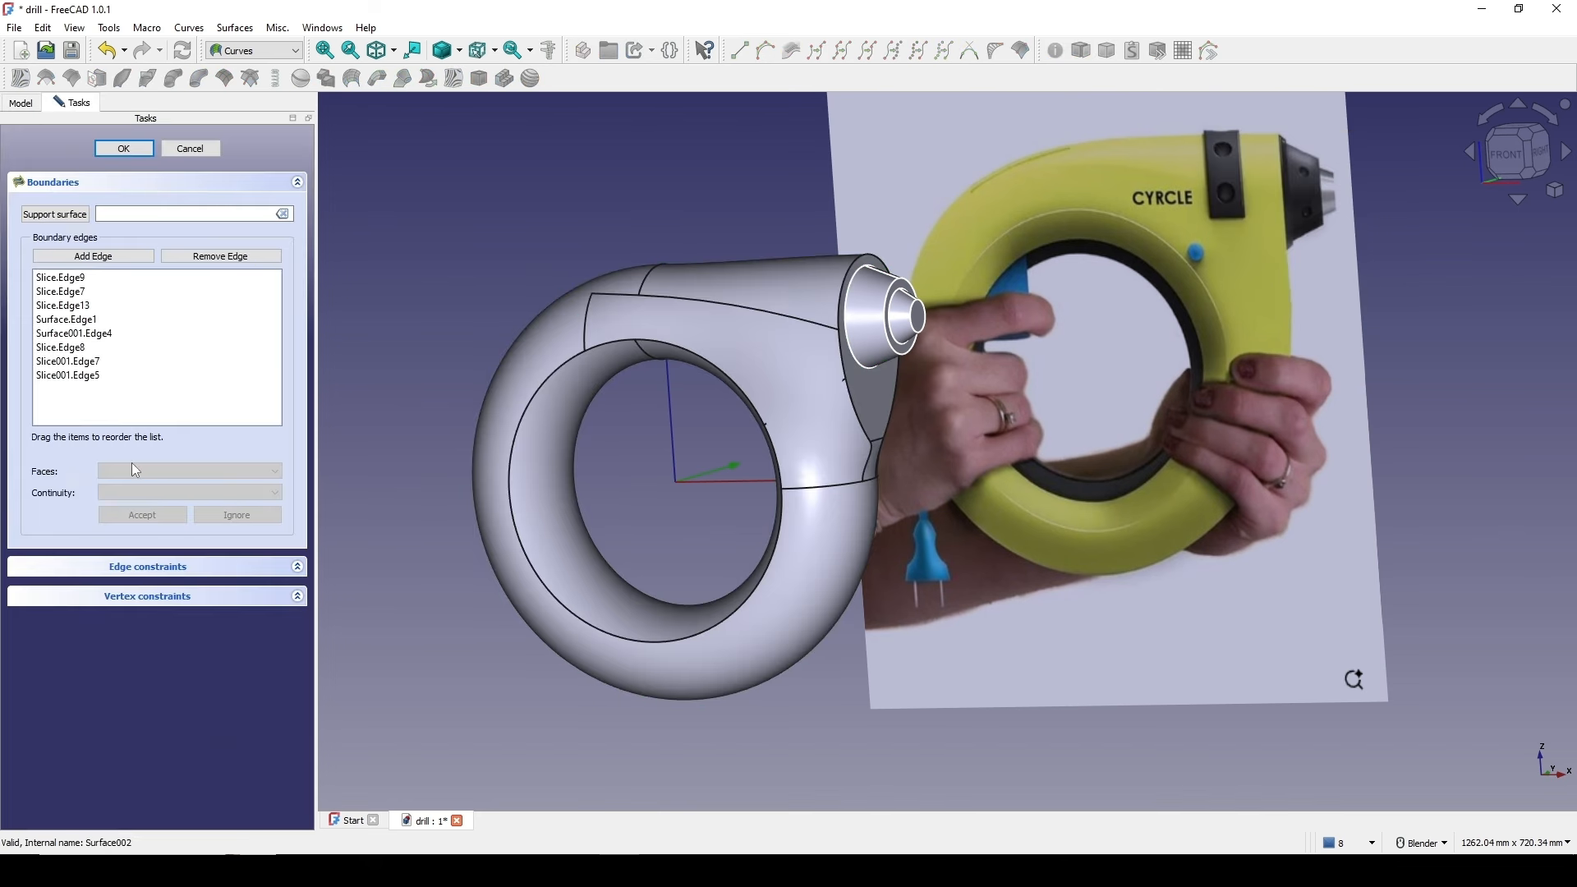
click(128, 567)
click(93, 566)
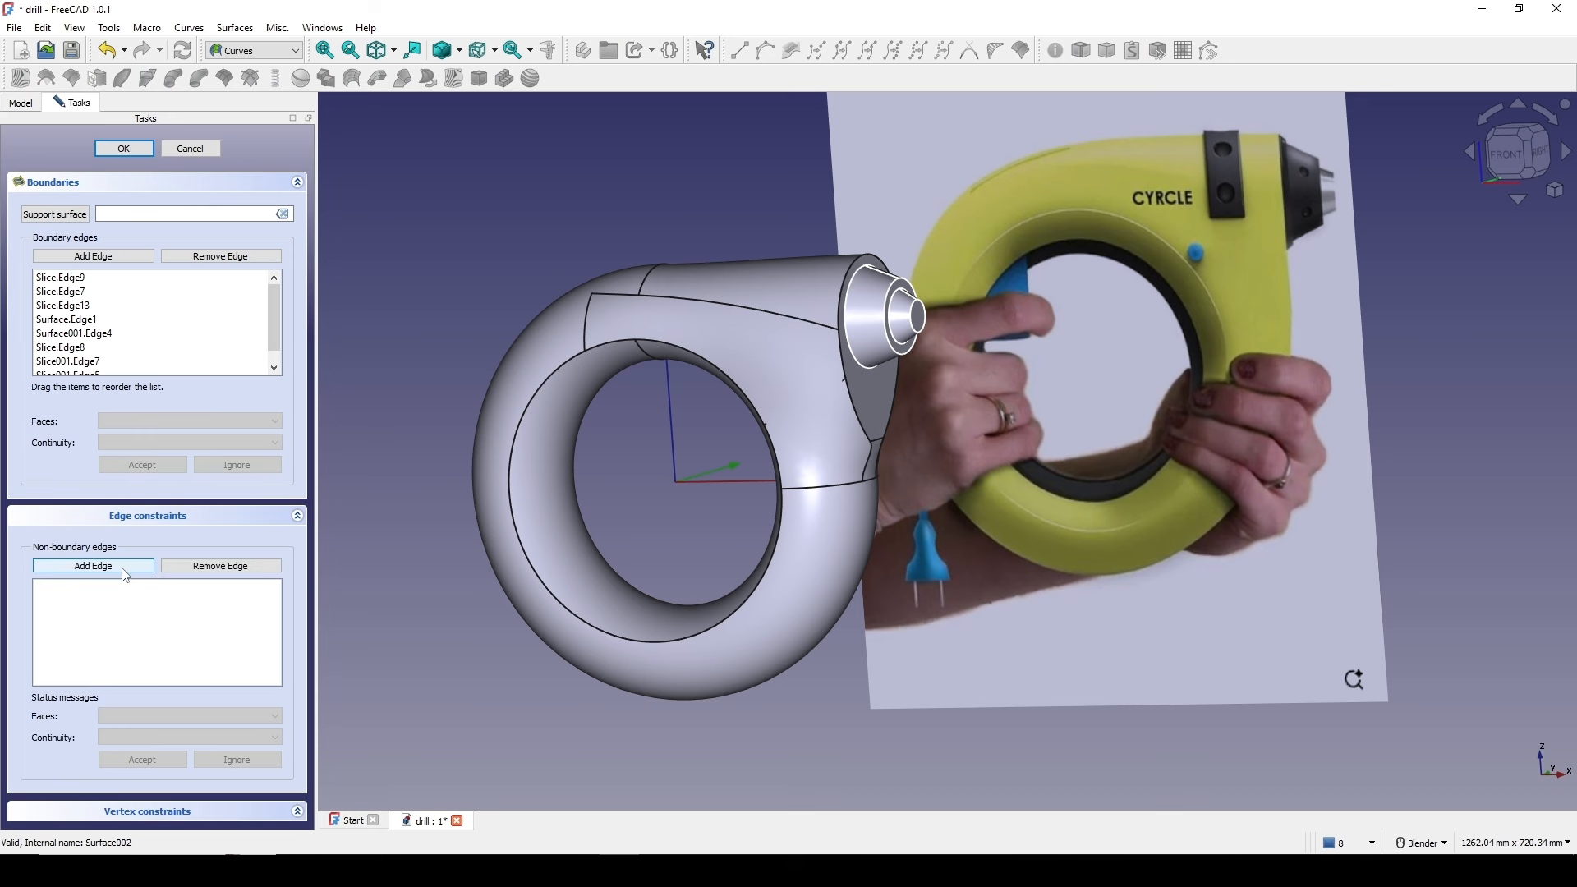
scroll(743, 378, up, 8)
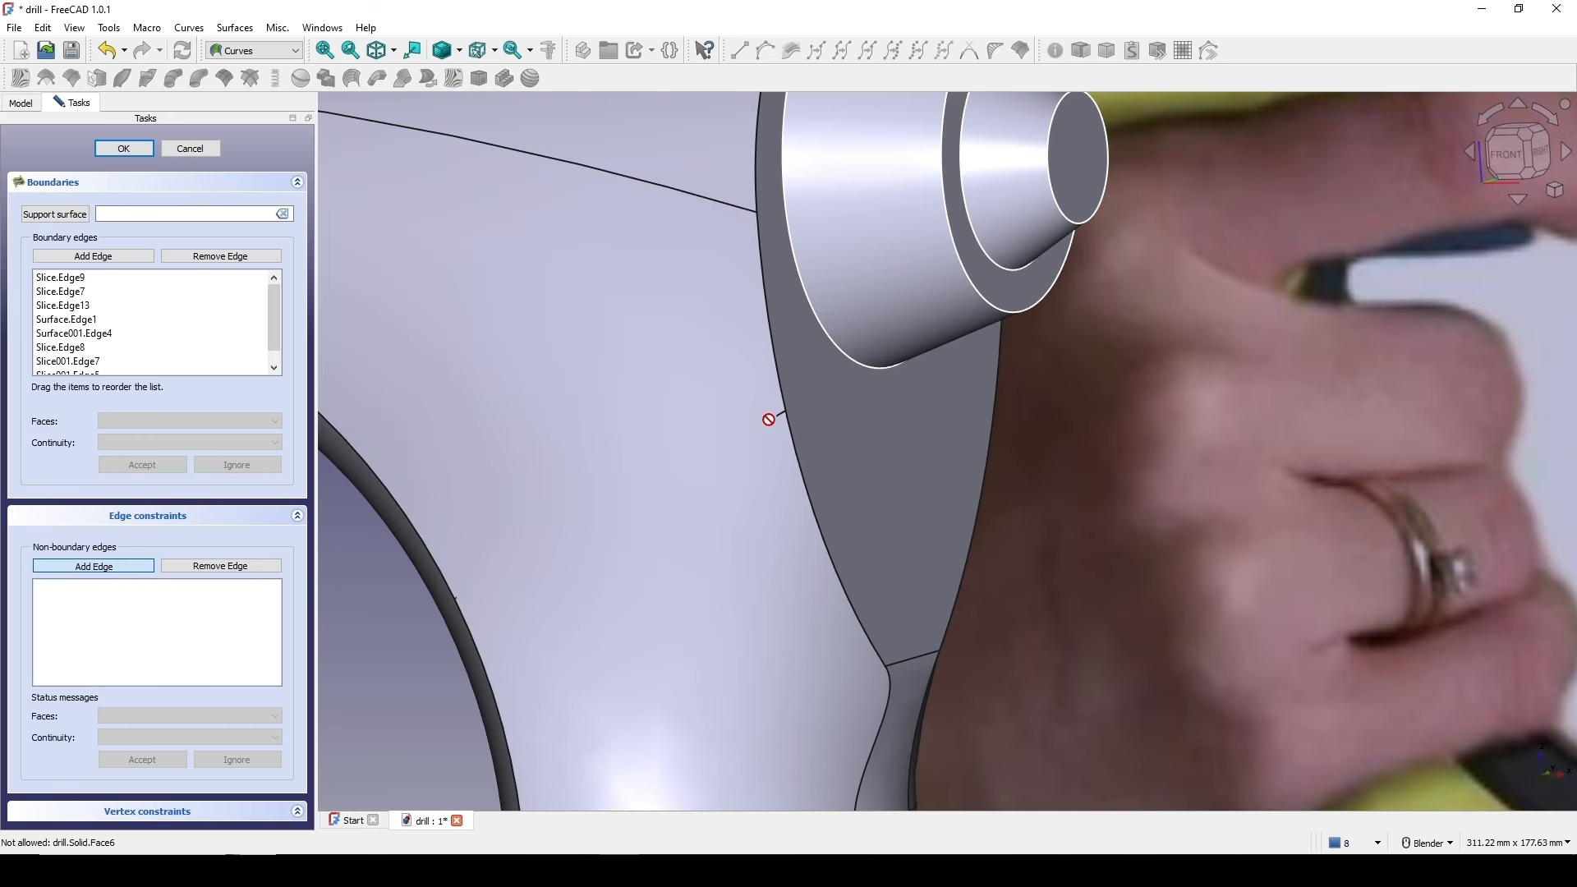
scroll(780, 414, up, 8)
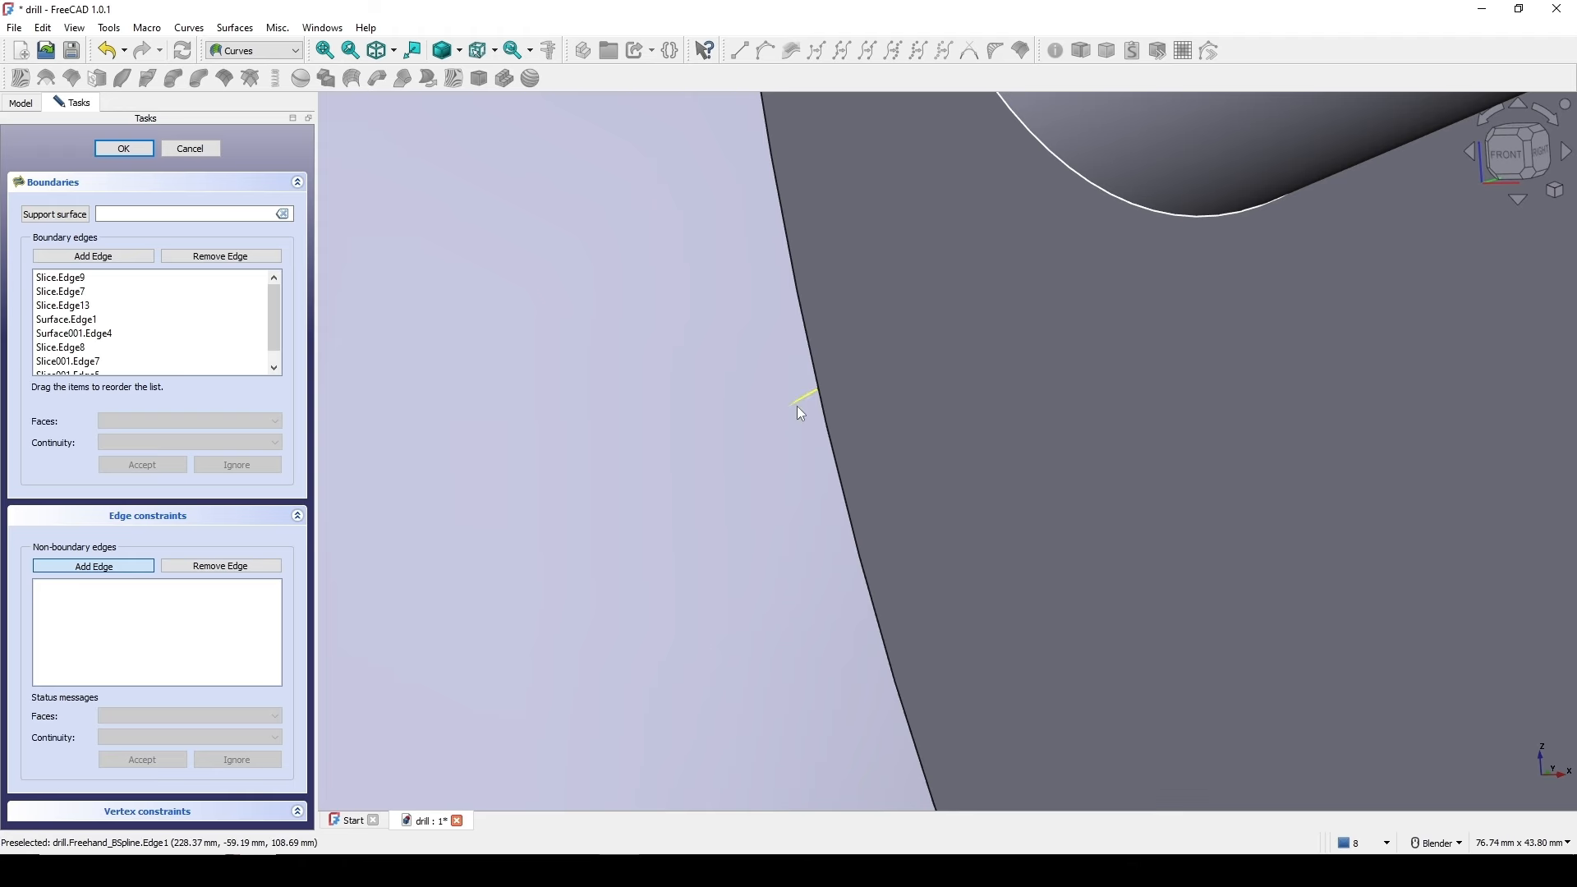
click(798, 407)
scroll(796, 406, down, 12)
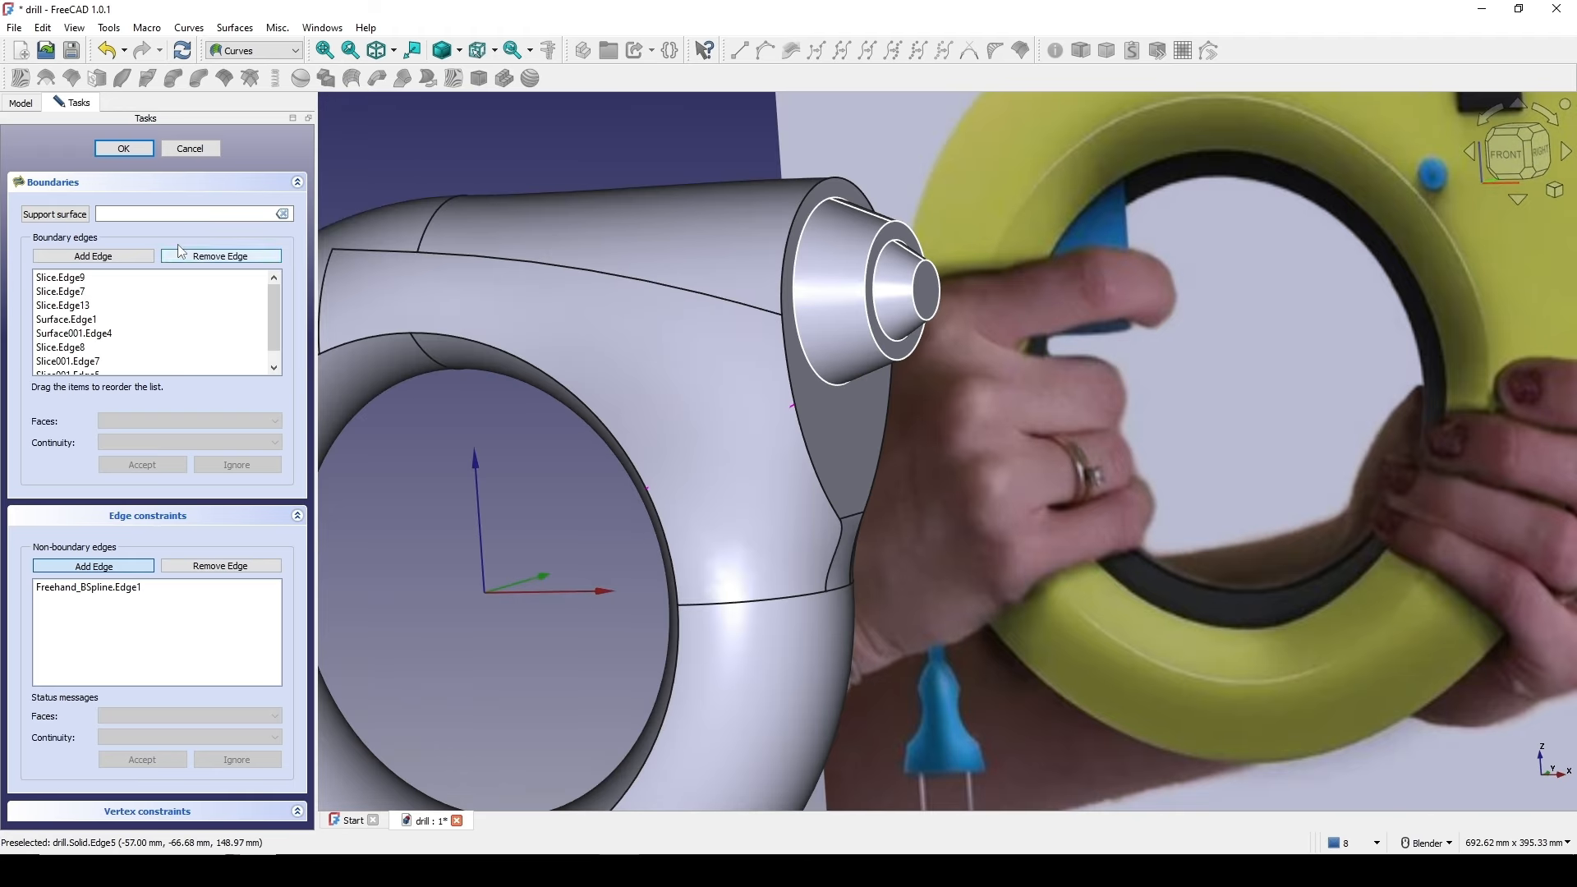
click(124, 148)
- Select the freehand spline and show the model in top view with the wireframe draw style
middle_drag(585, 428, 964, 445)
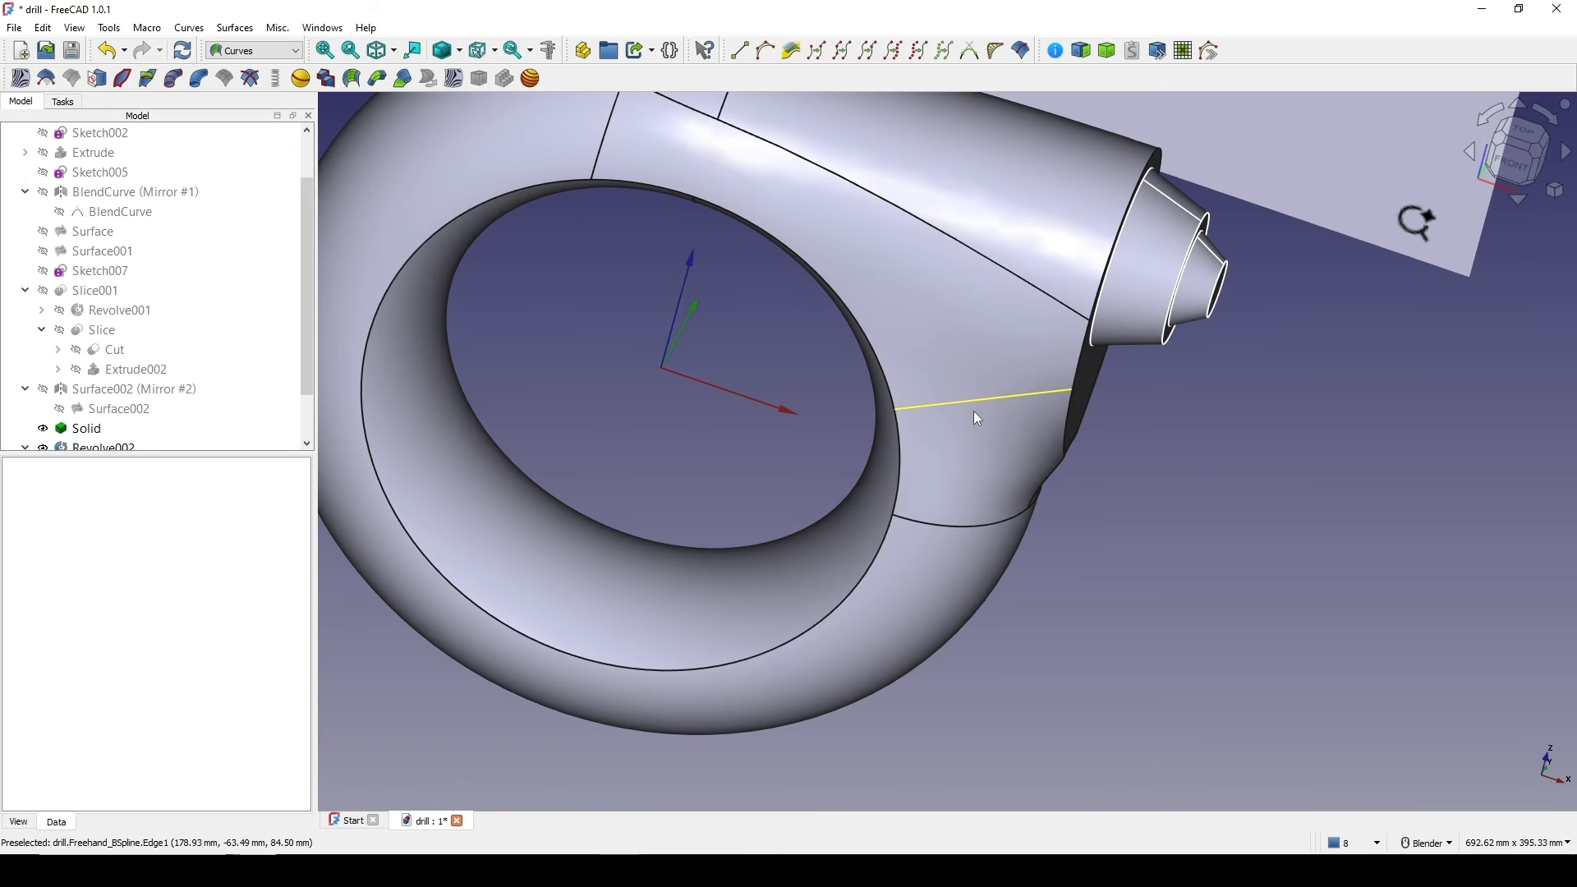
scroll(973, 411, up, 2)
scroll(113, 430, down, 1)
click(113, 429)
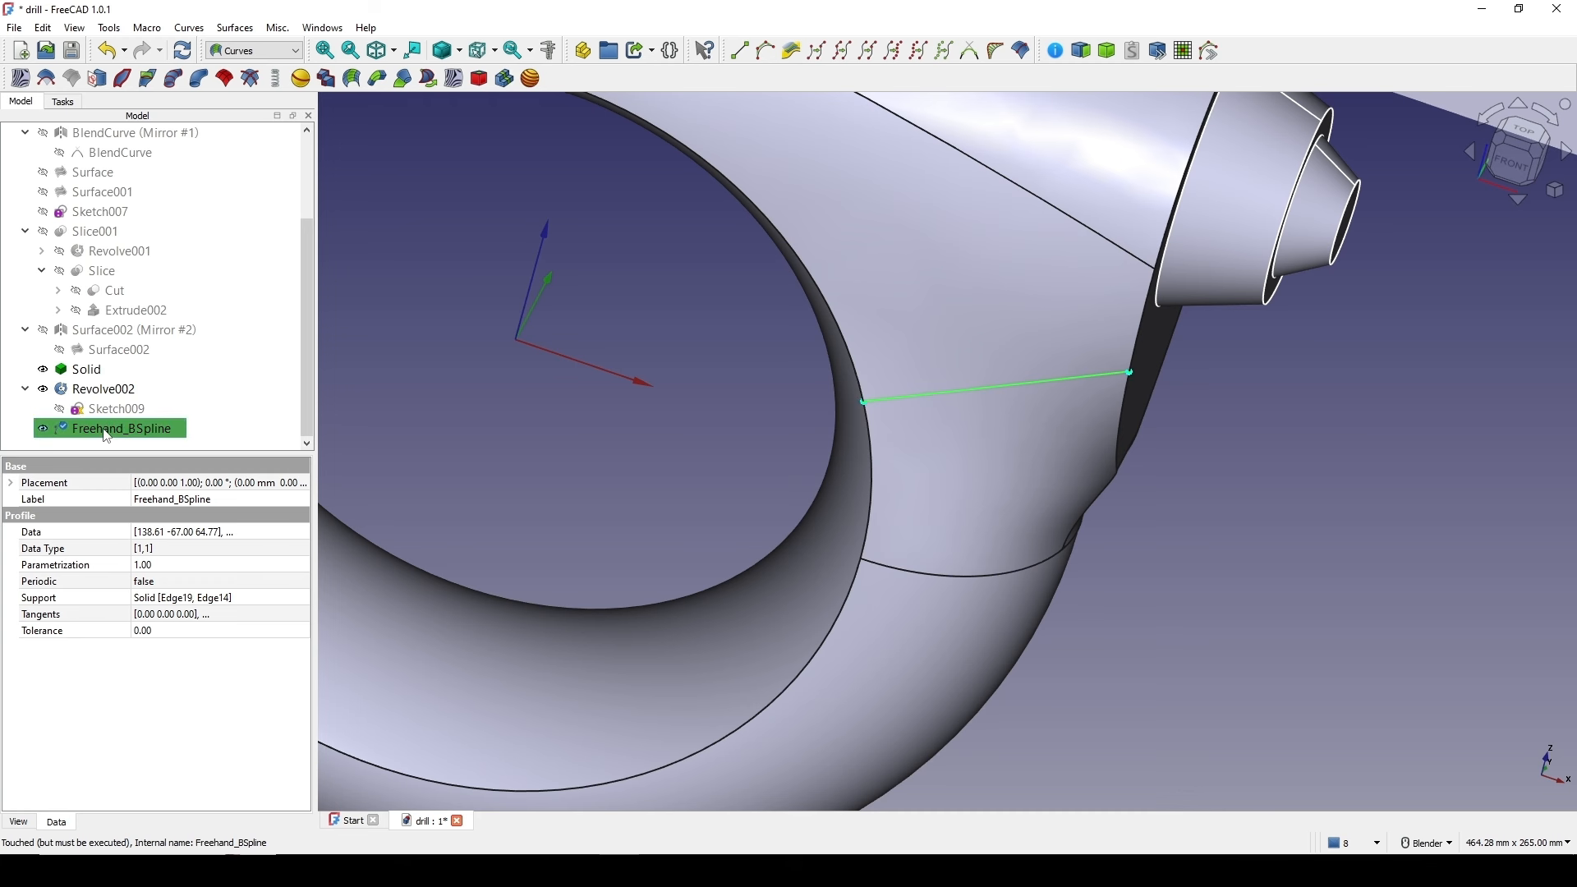
click(1520, 130)
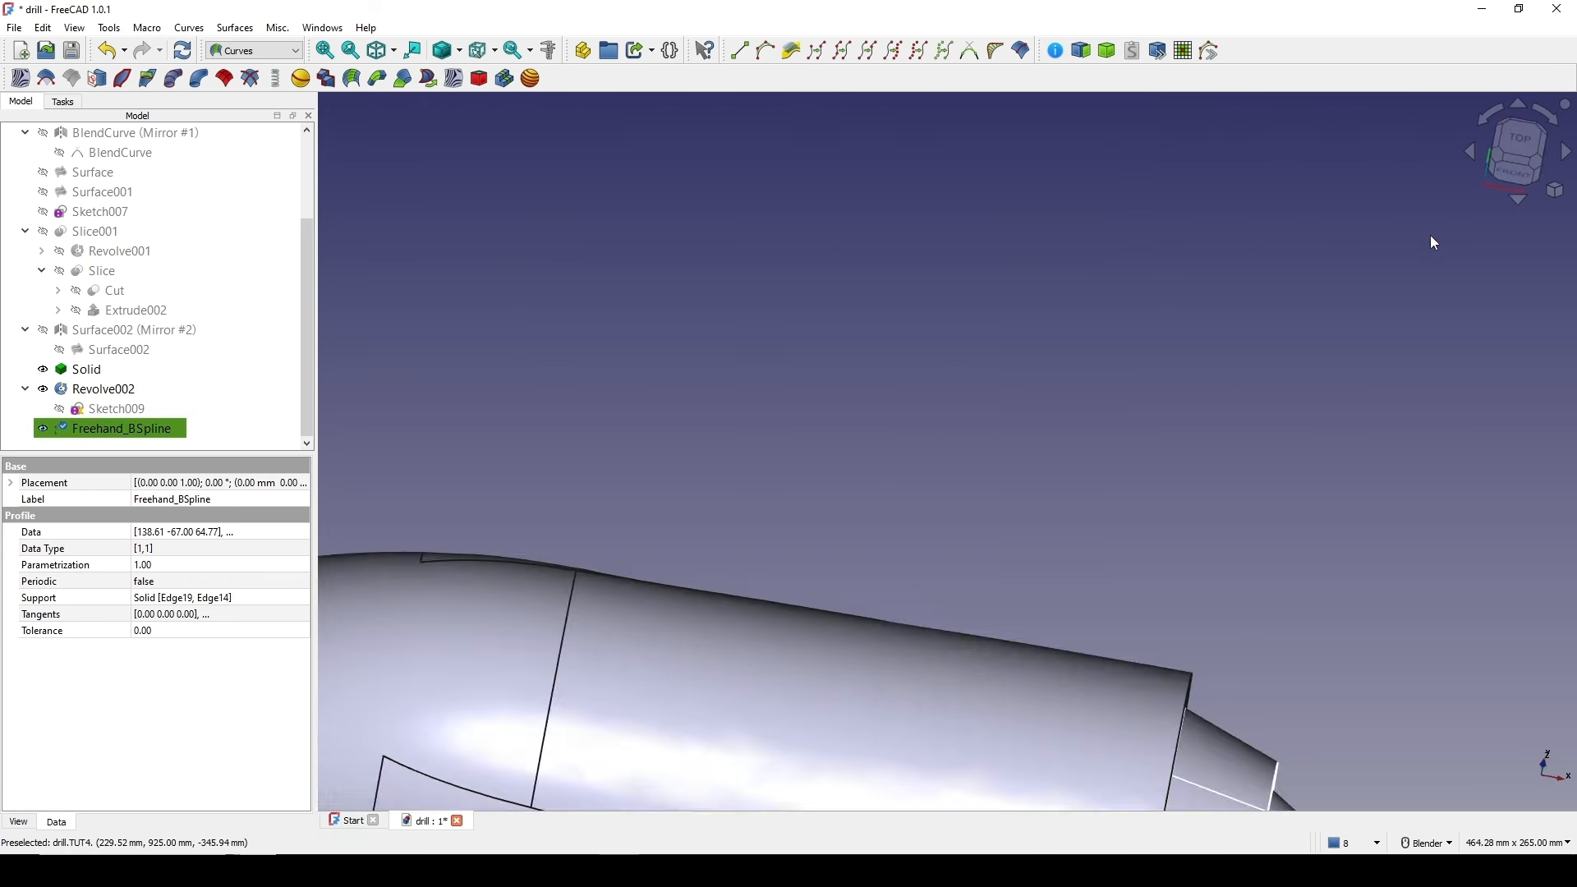
scroll(1082, 583, down, 9)
shift+middle_drag(1073, 614, 1047, 362)
scroll(1047, 362, up, 7)
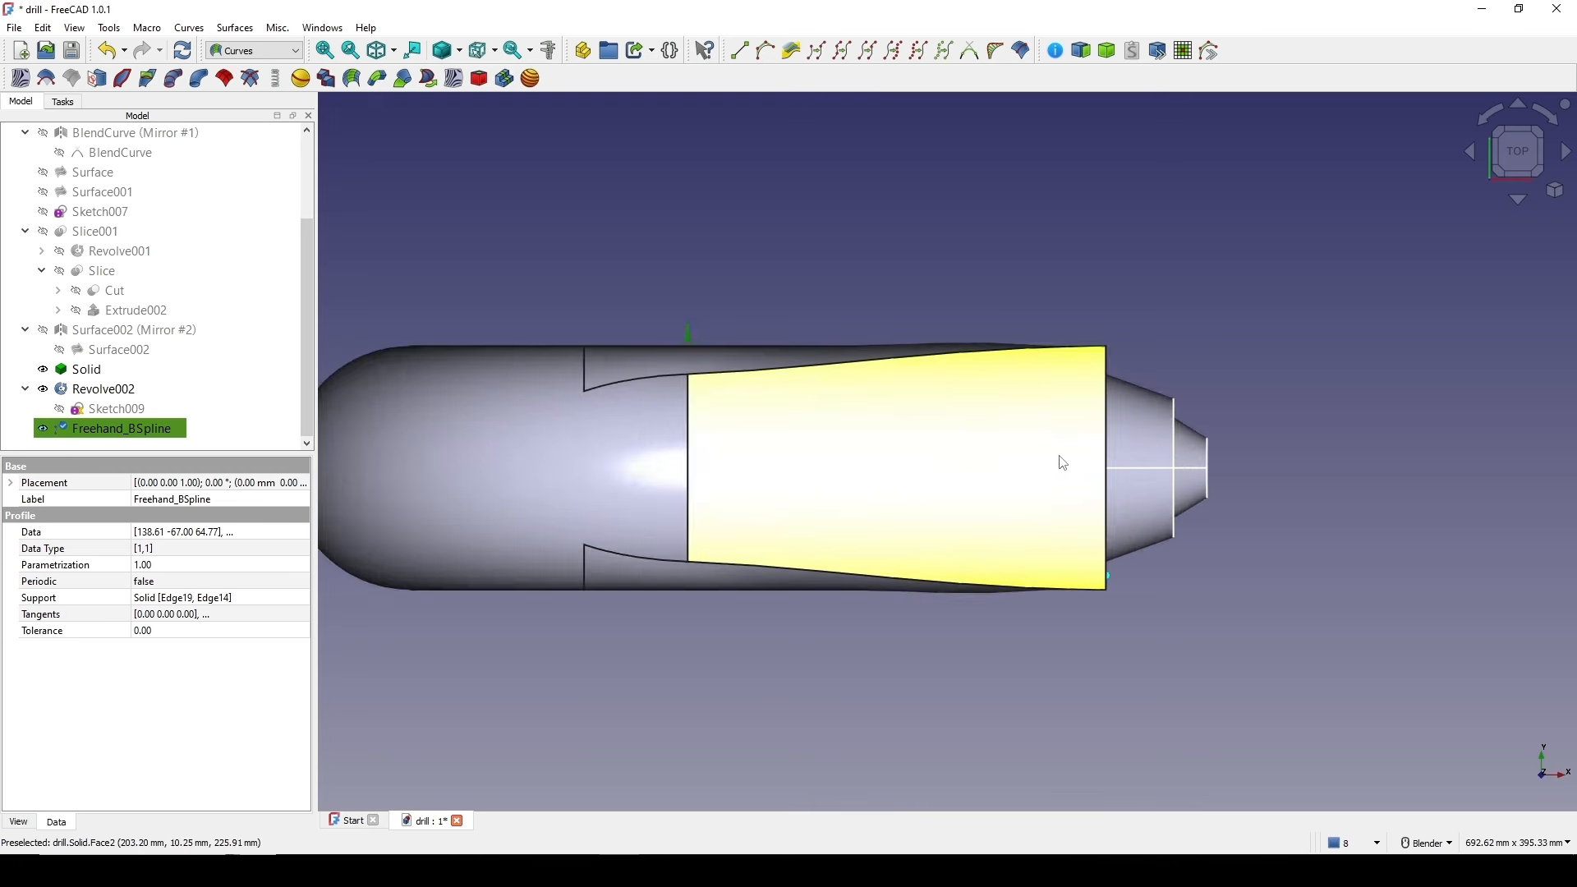
scroll(1055, 427, up, 4)
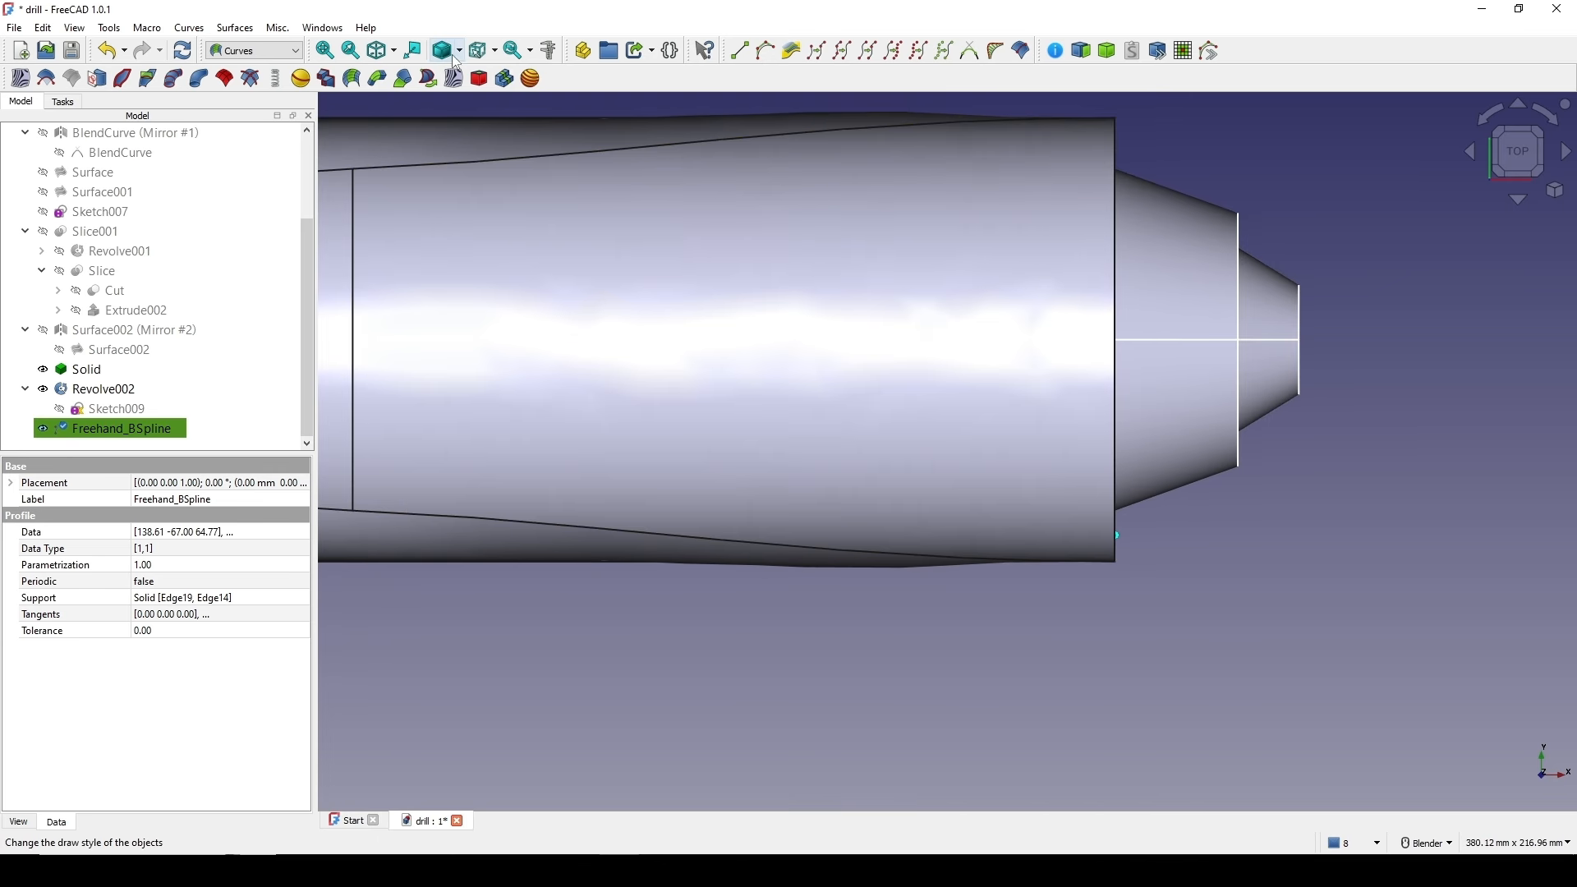
click(462, 51)
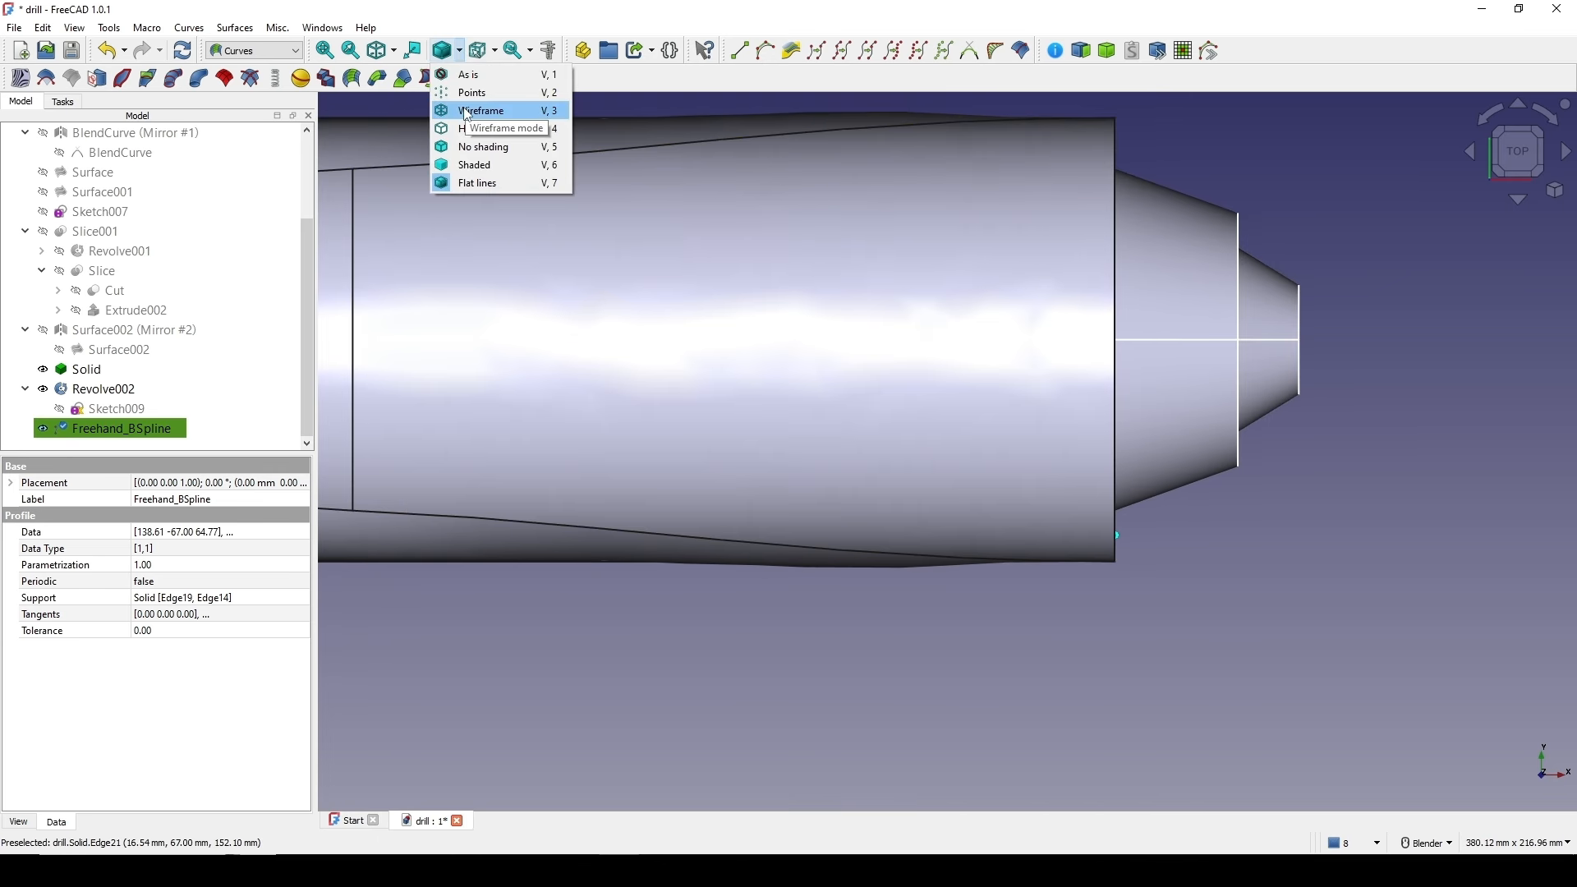
click(494, 115)
scroll(1046, 573, up, 2)
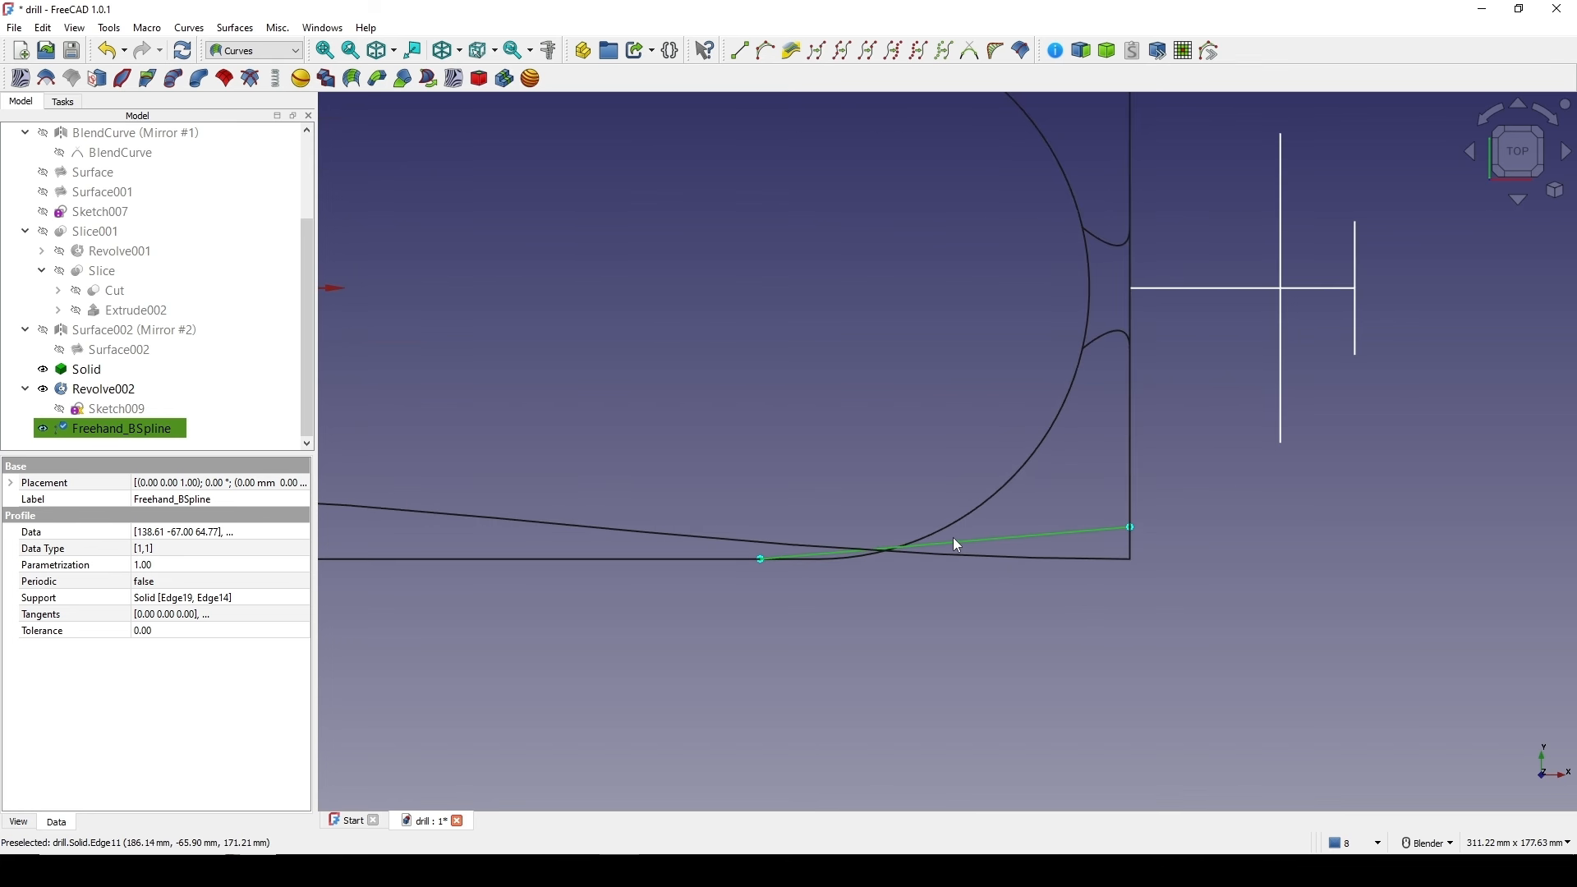
- Insert a middle point in the freehand spline, pull it outward close to the body's side edge so the curve bulges, and finish editing
double_click(956, 547)
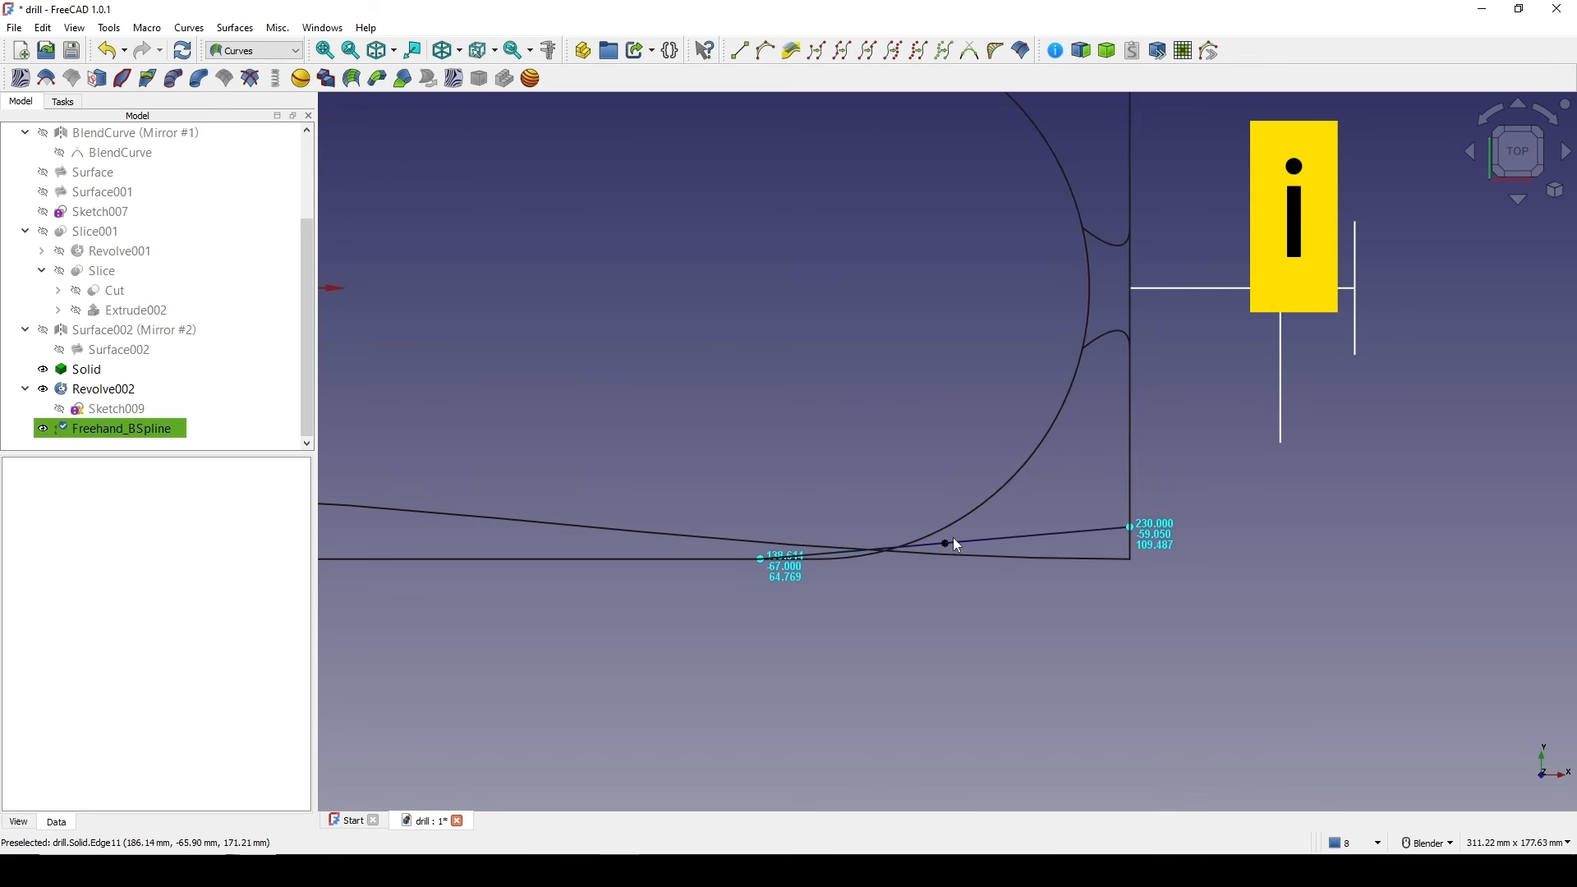
scroll(958, 581, up, 3)
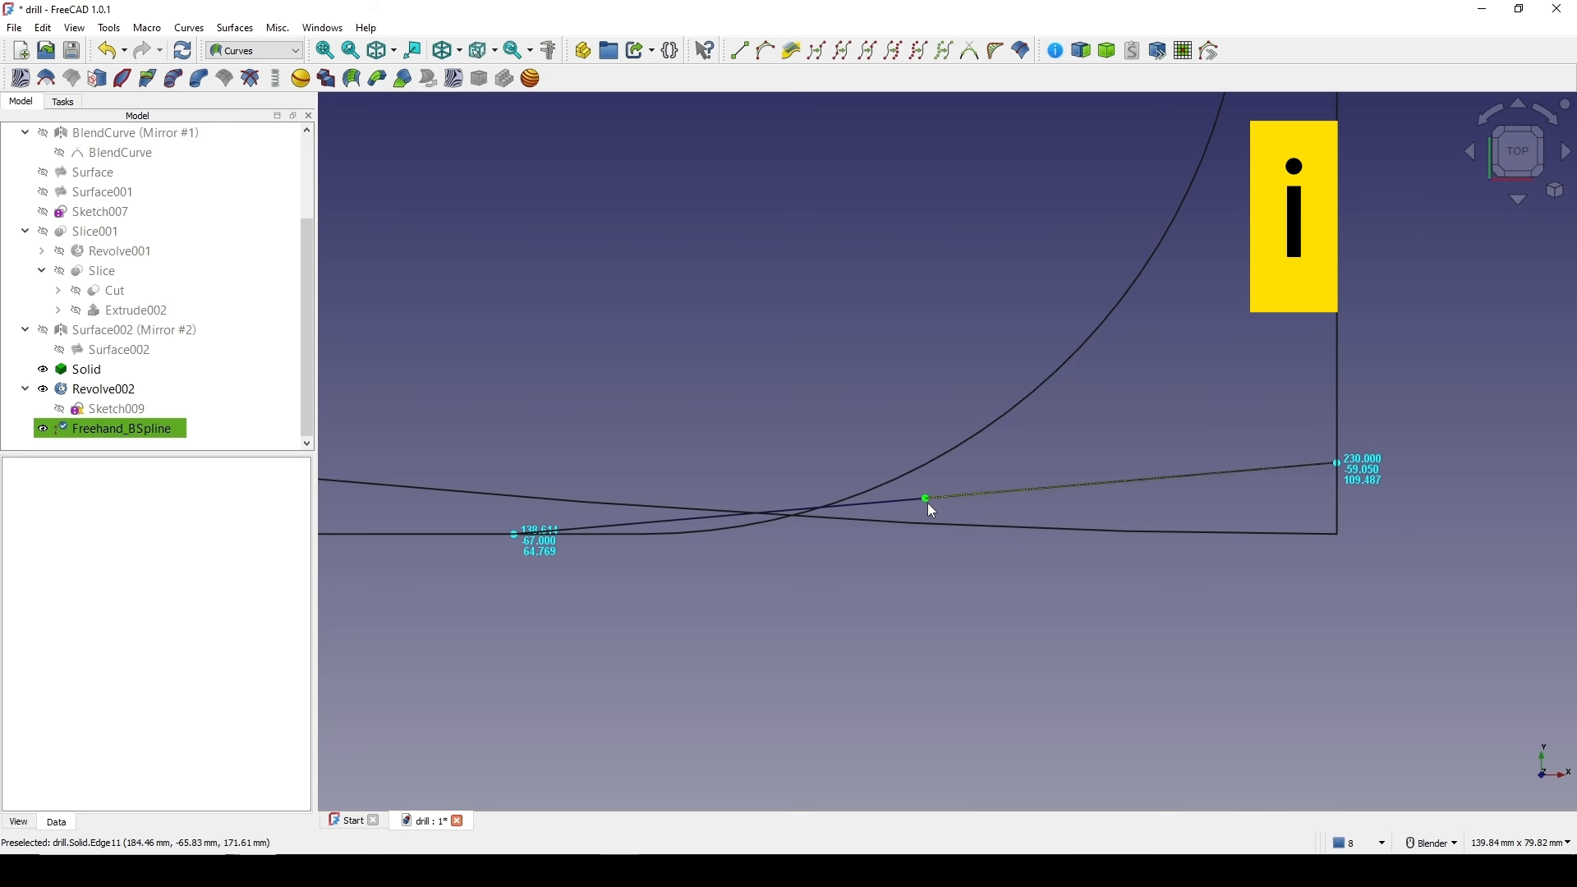
drag(922, 514, 924, 535)
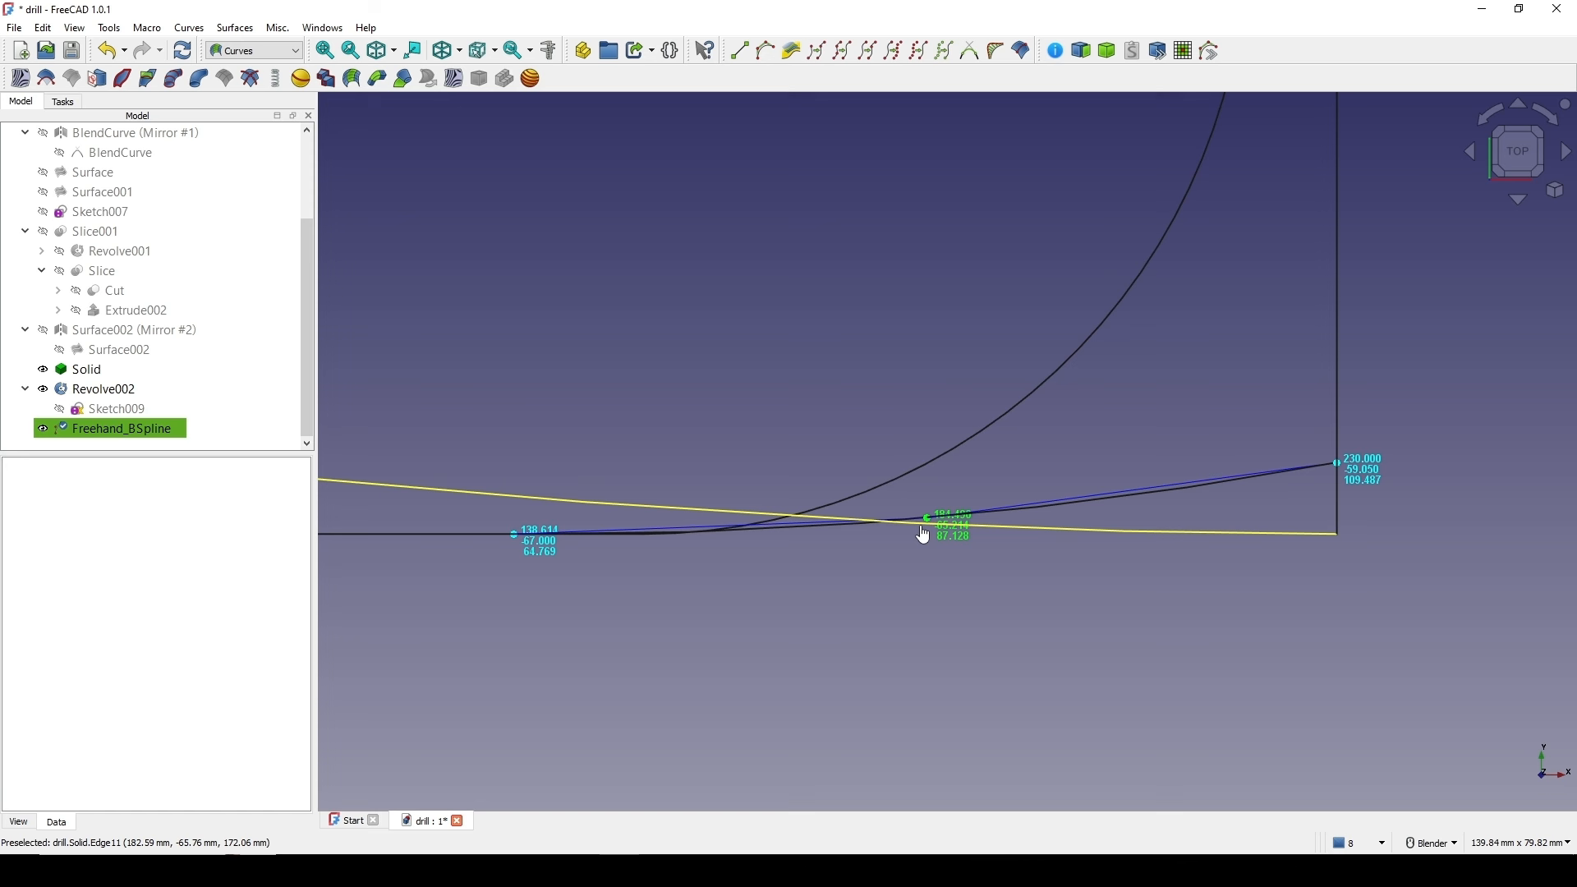
click(920, 524)
key(g)
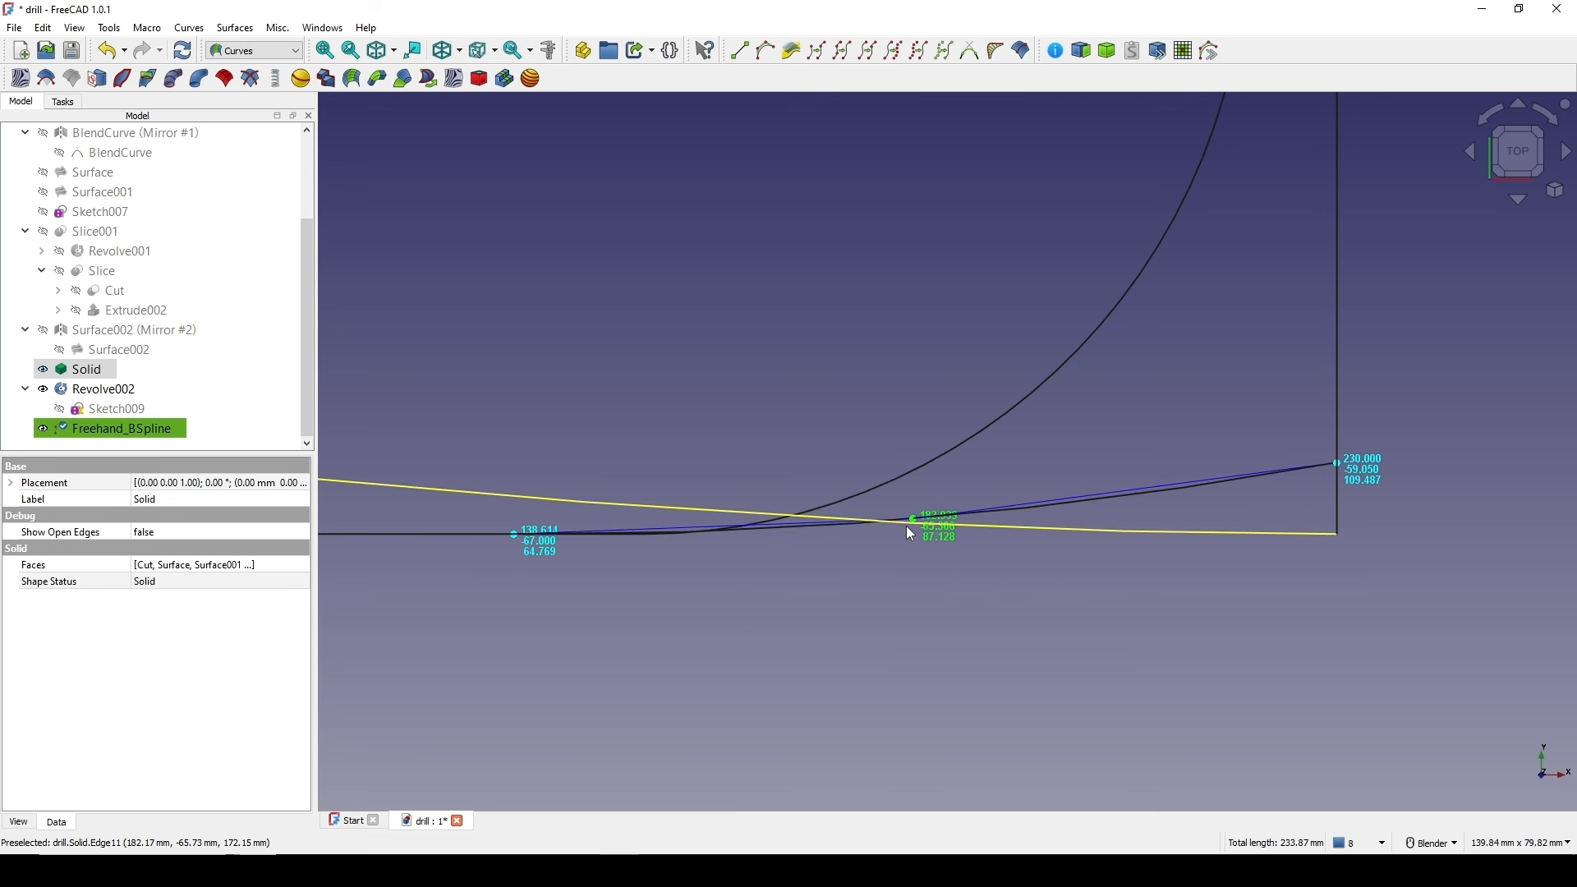
key(q)
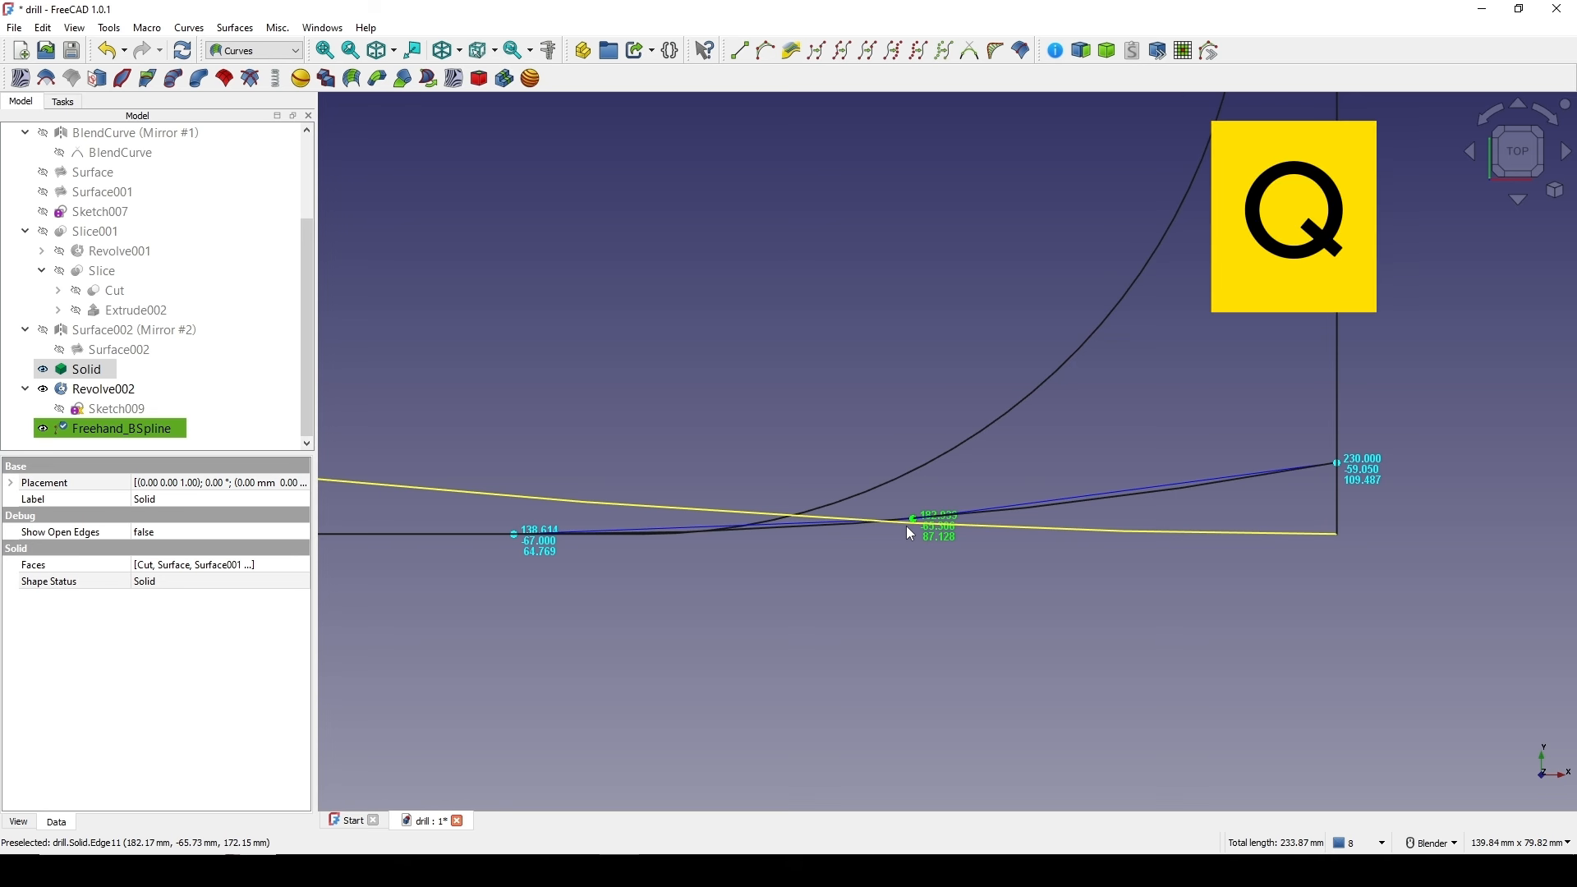
- Restore the flat lines draw style and inspect the body's side surface and front beside the reference picture
scroll(904, 525, down, 5)
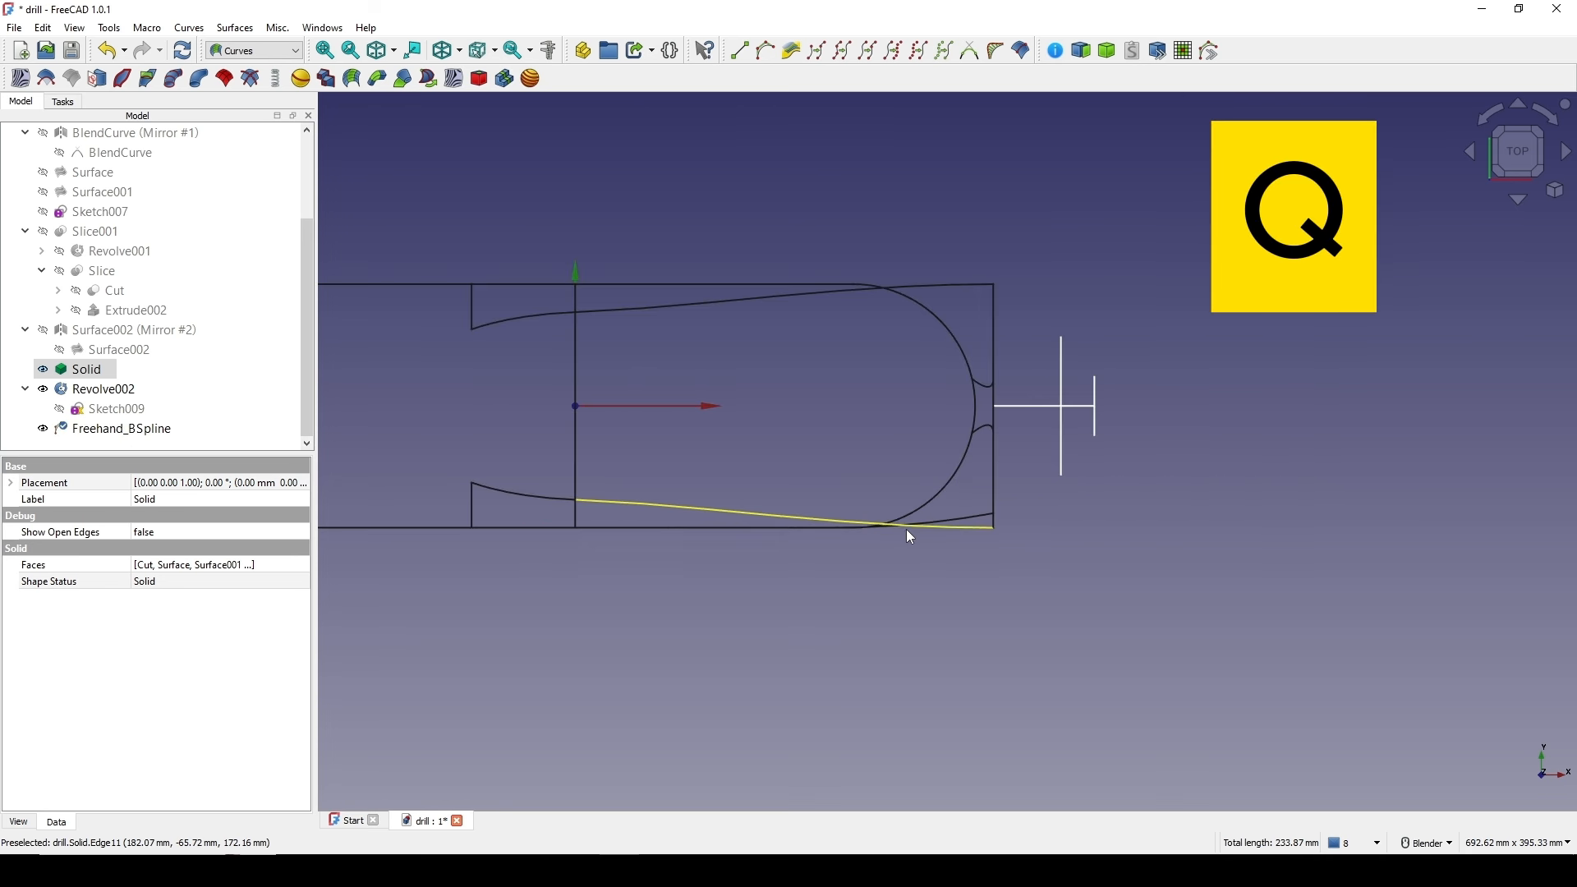
middle_drag(787, 551, 780, 329)
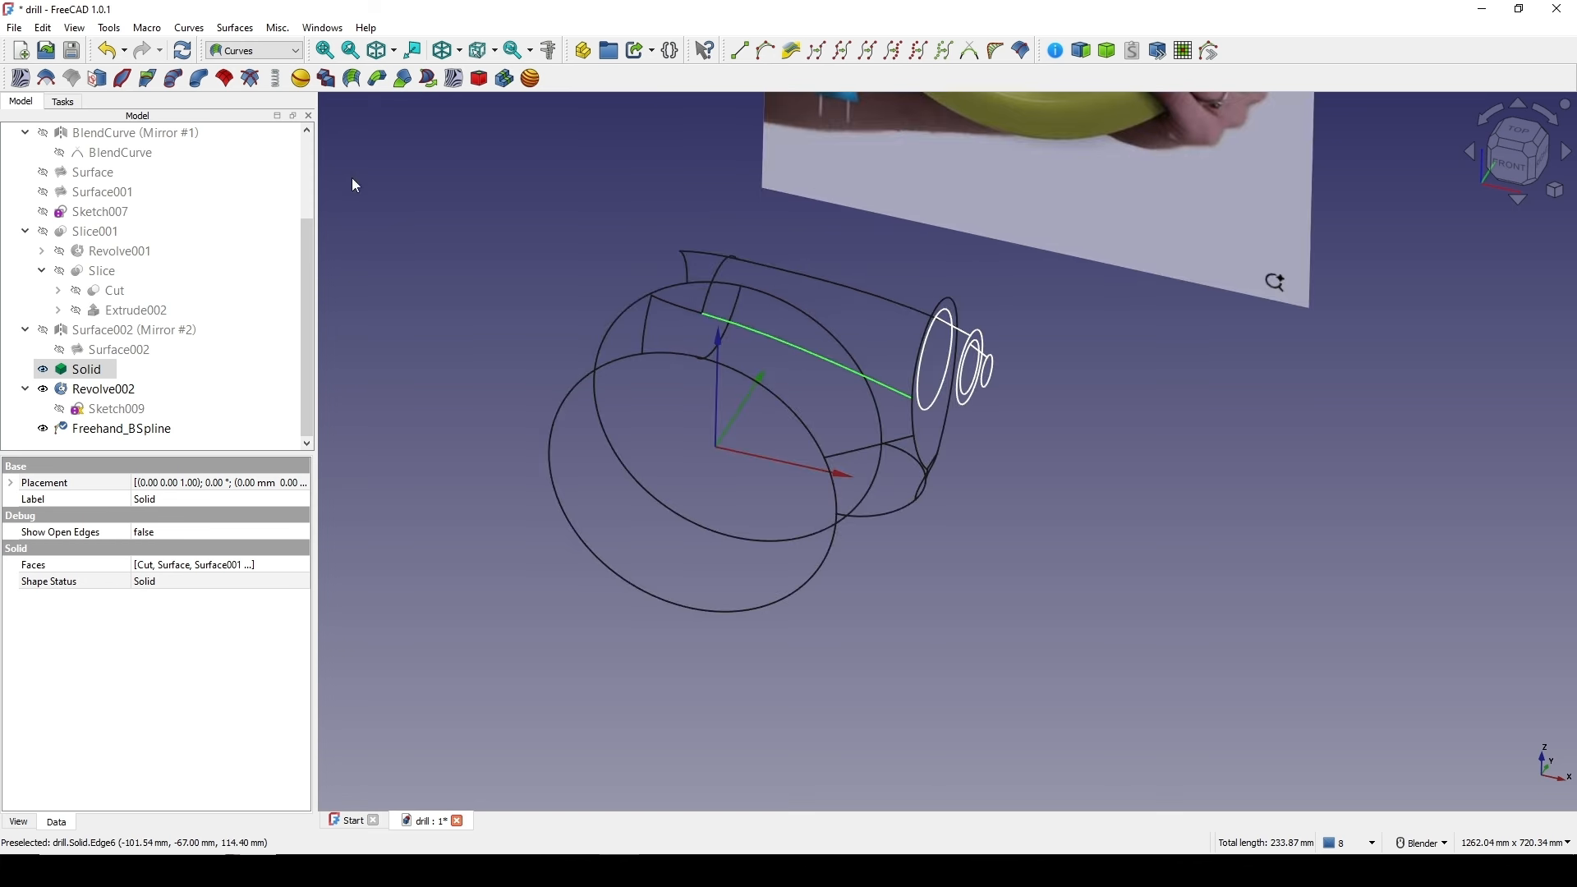
click(395, 51)
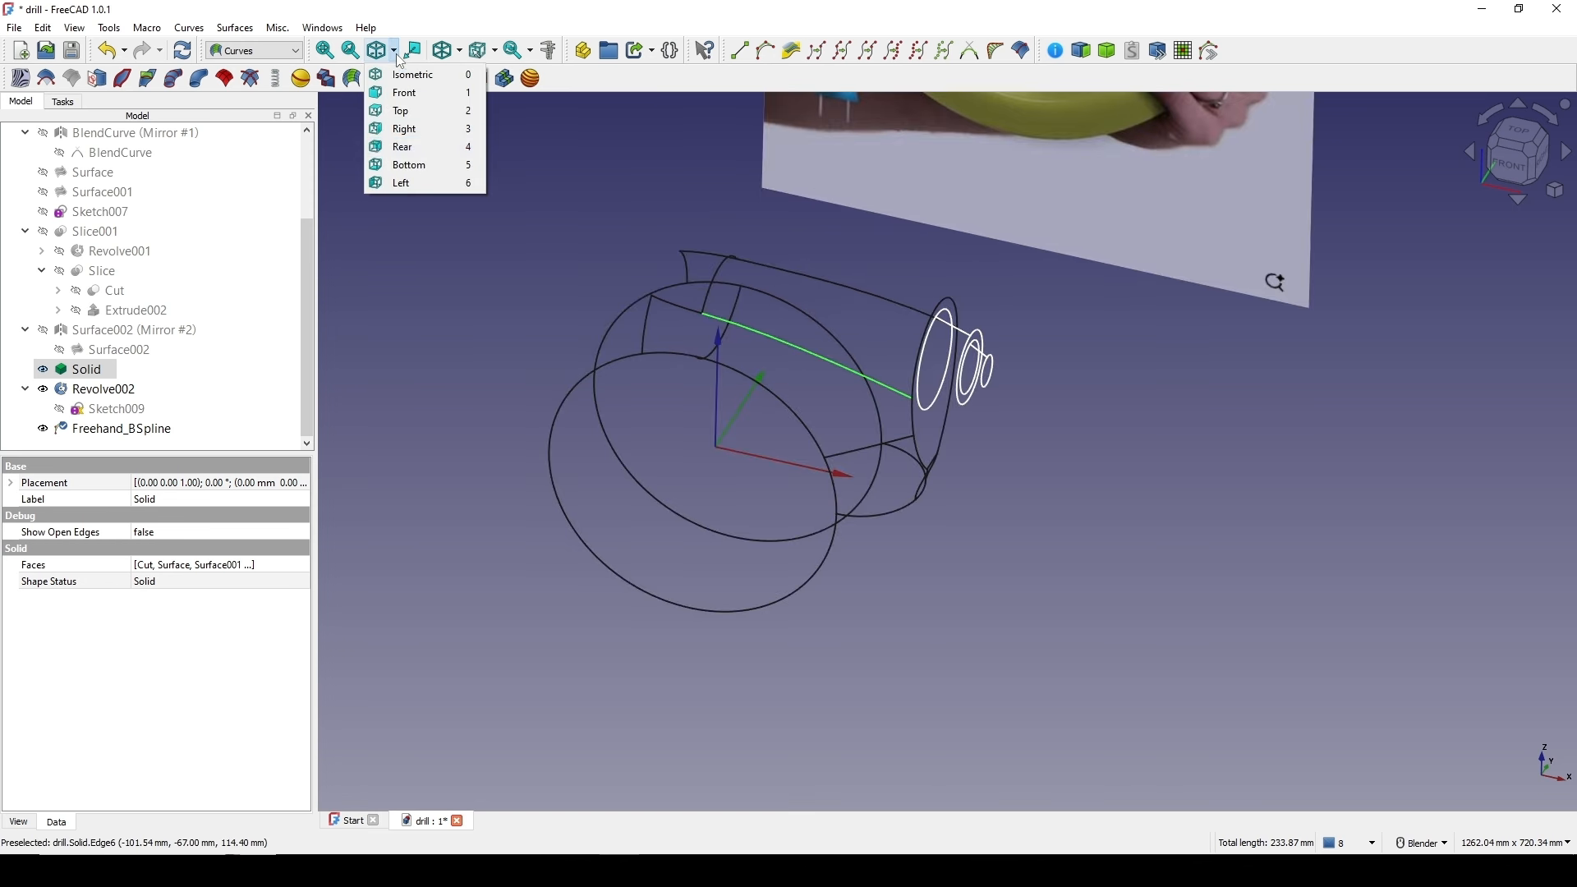
click(450, 50)
click(467, 181)
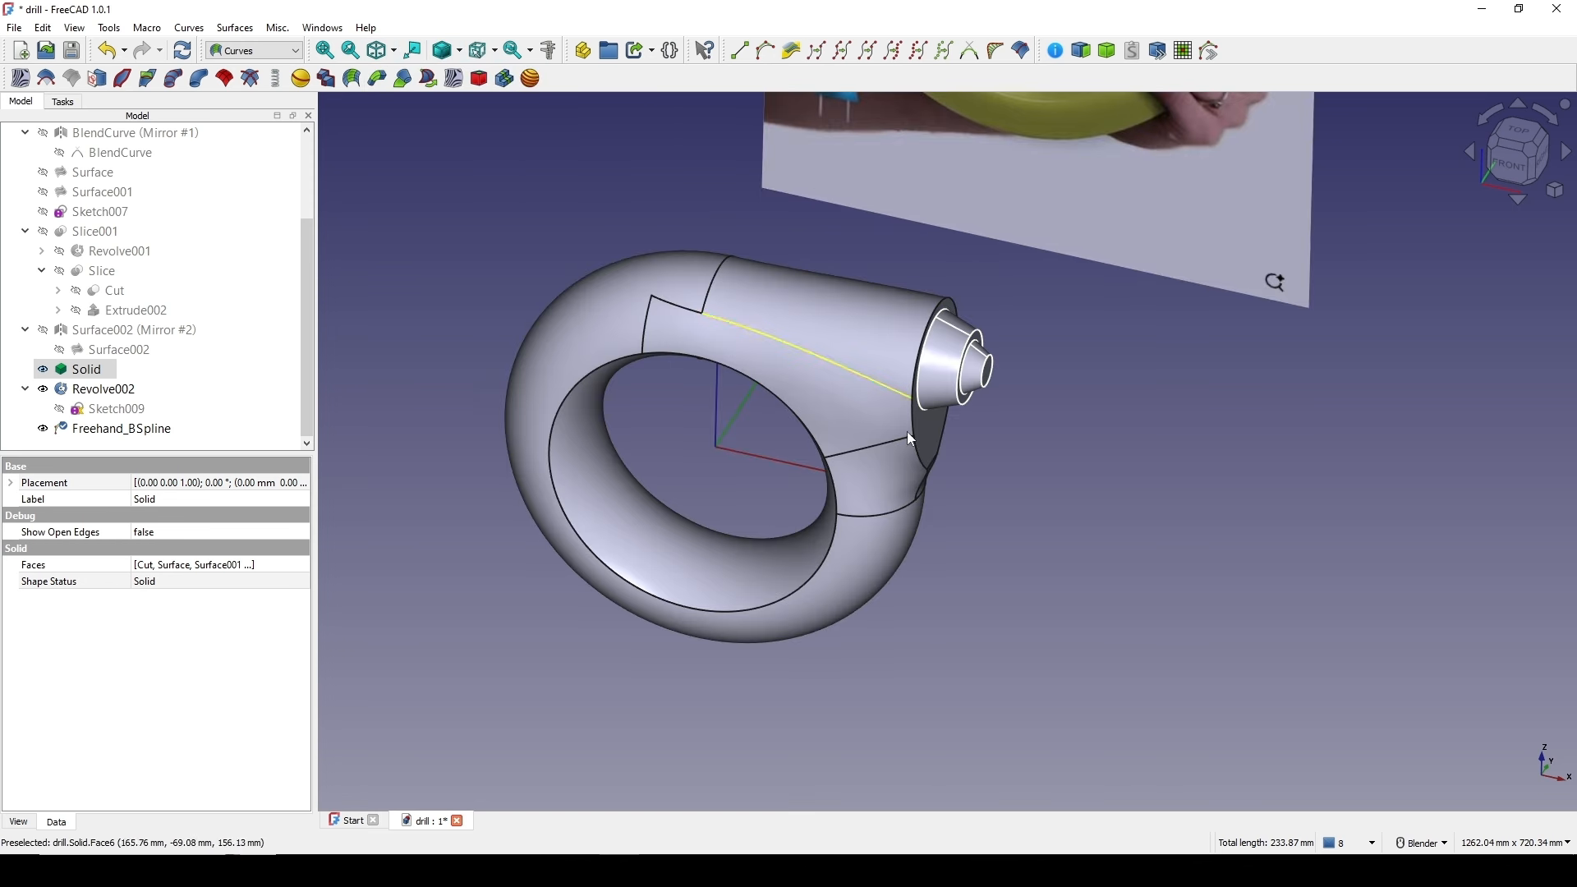
middle_drag(907, 431, 928, 579)
click(951, 646)
scroll(928, 579, up, 1)
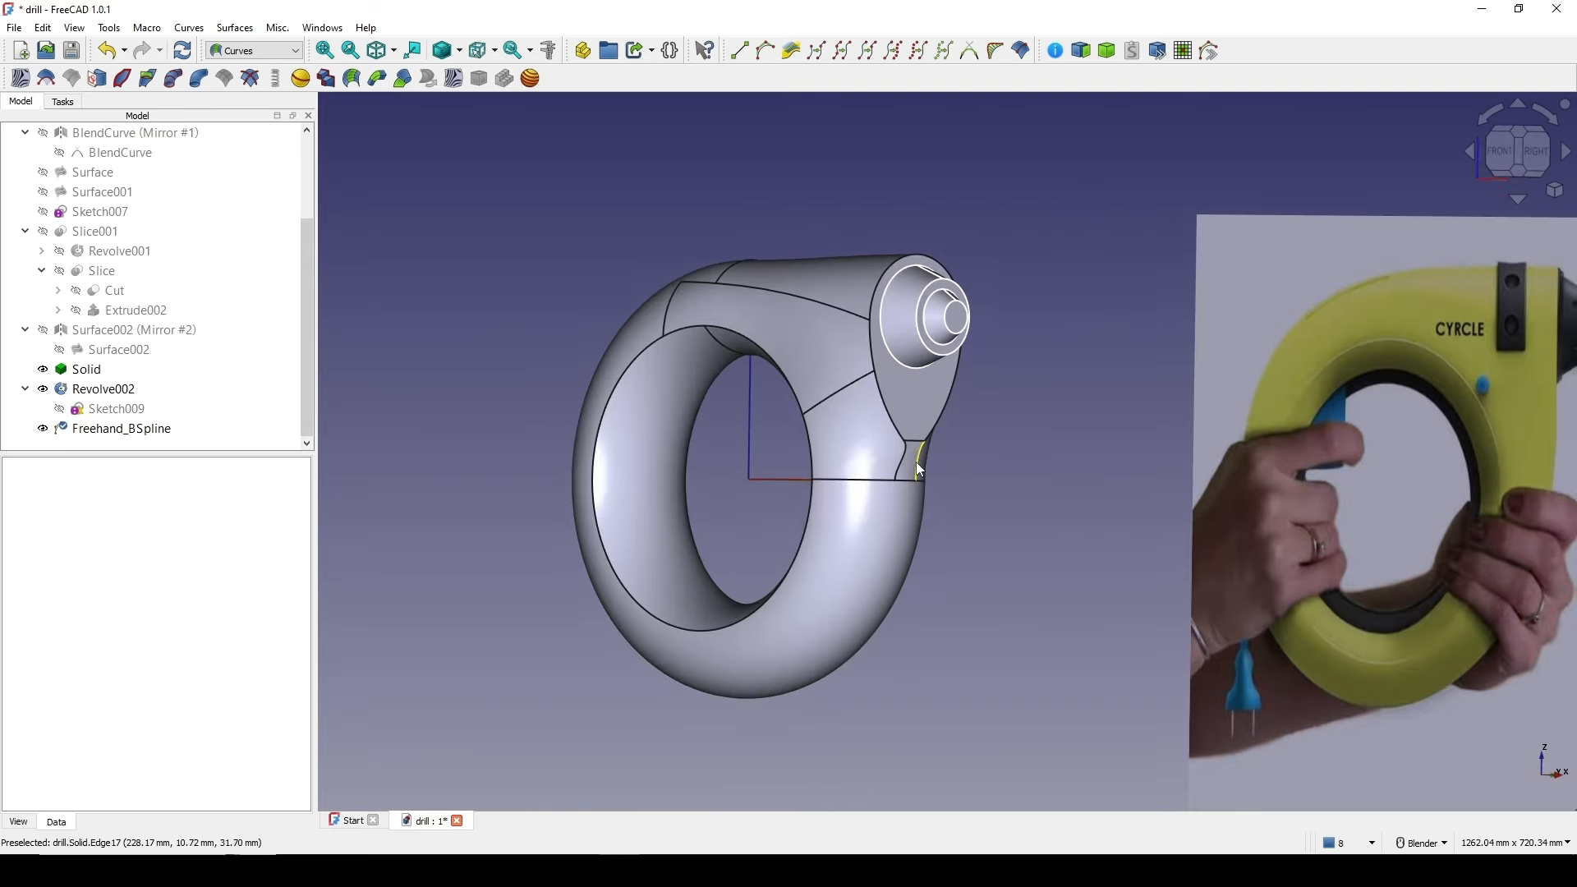
mouse_move(919, 465)
middle_down()
mouse_move(1101, 472)
mouse_move(944, 479)
middle_up()
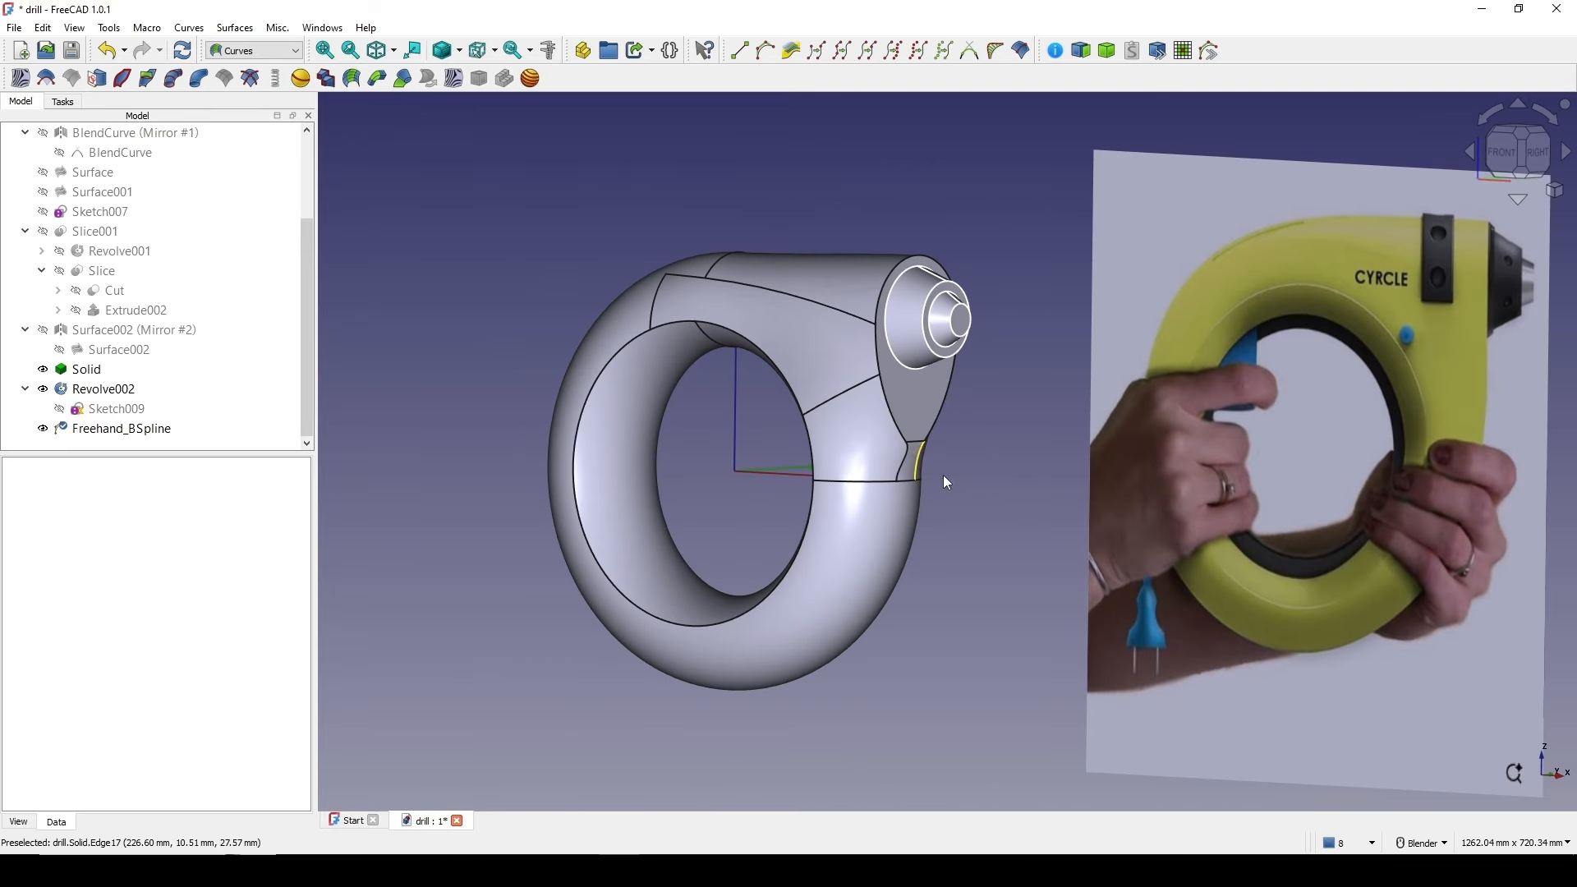
- Switch to the Part workbench and fuse the body solid with the revolved chuck
click(85, 372)
ctrl+click(92, 390)
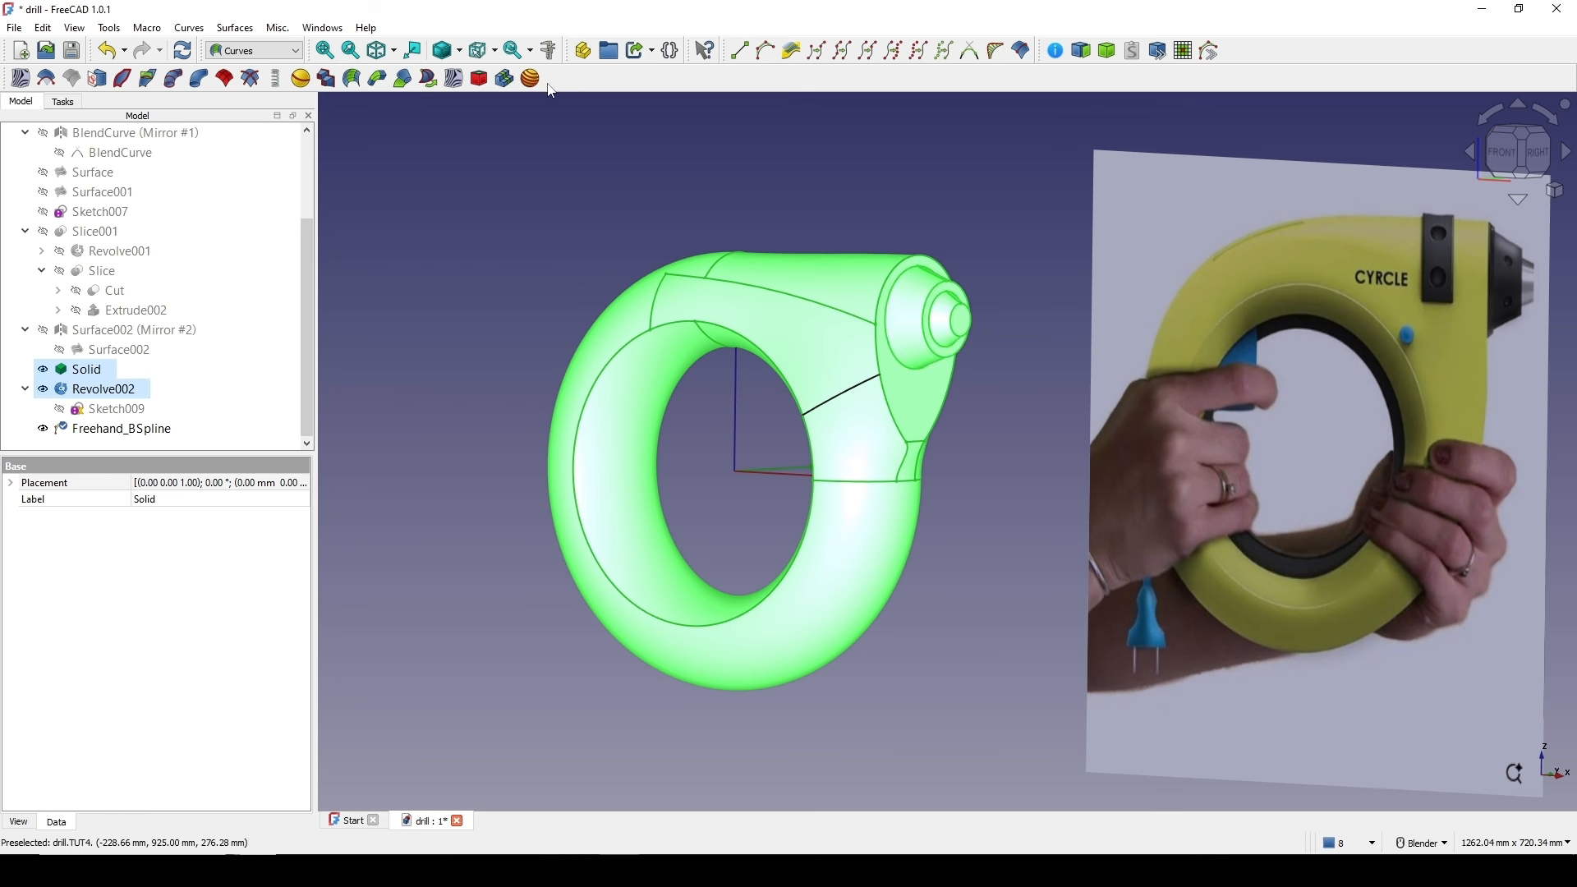
click(278, 56)
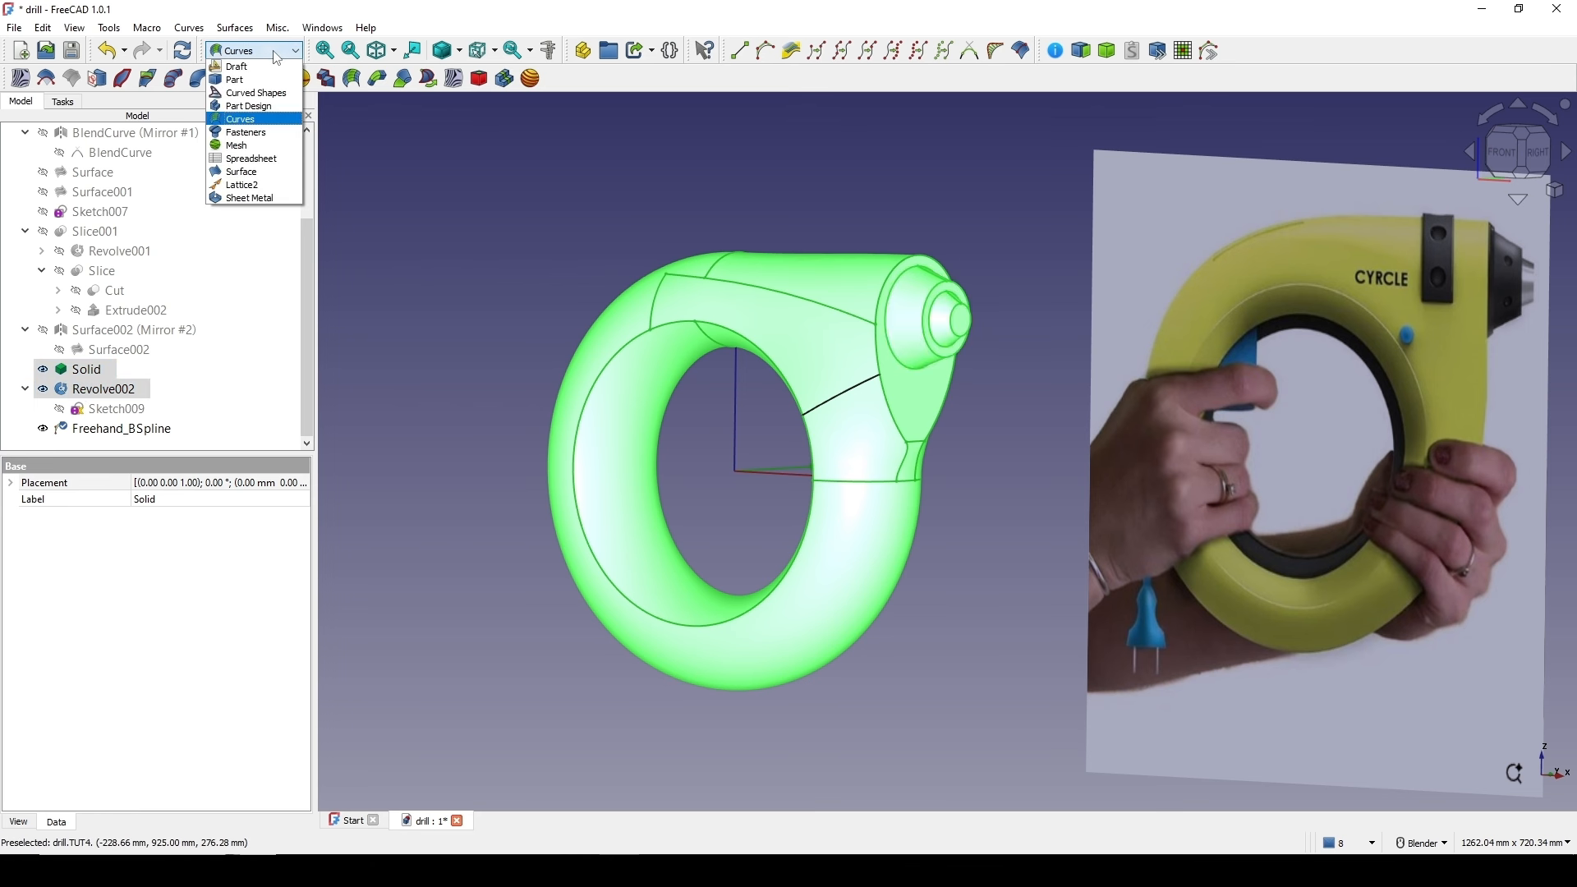
click(251, 83)
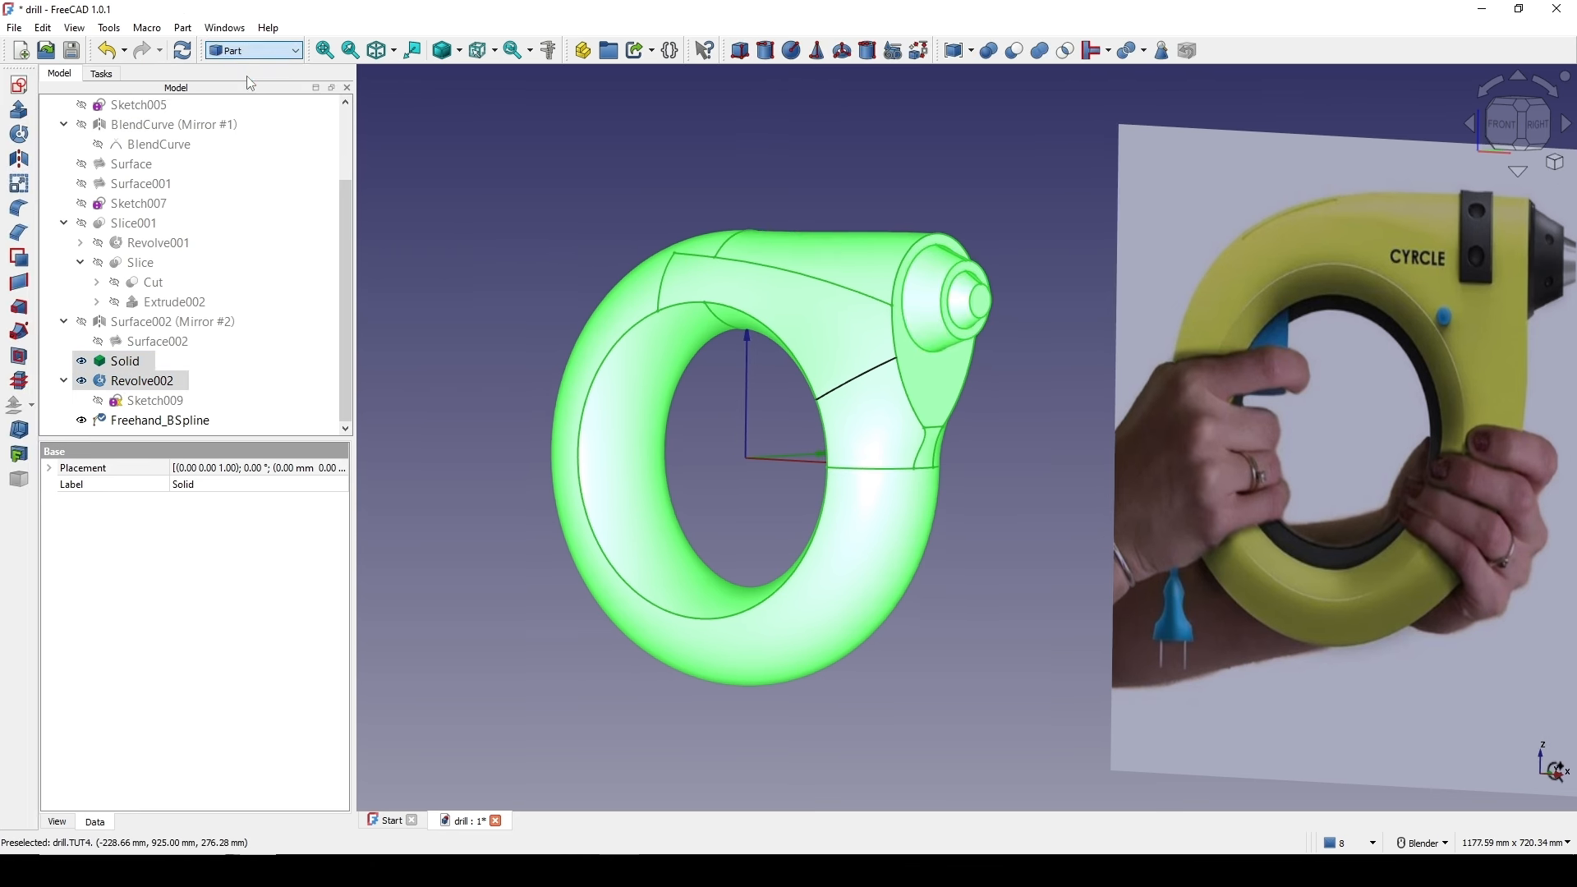
click(1040, 51)
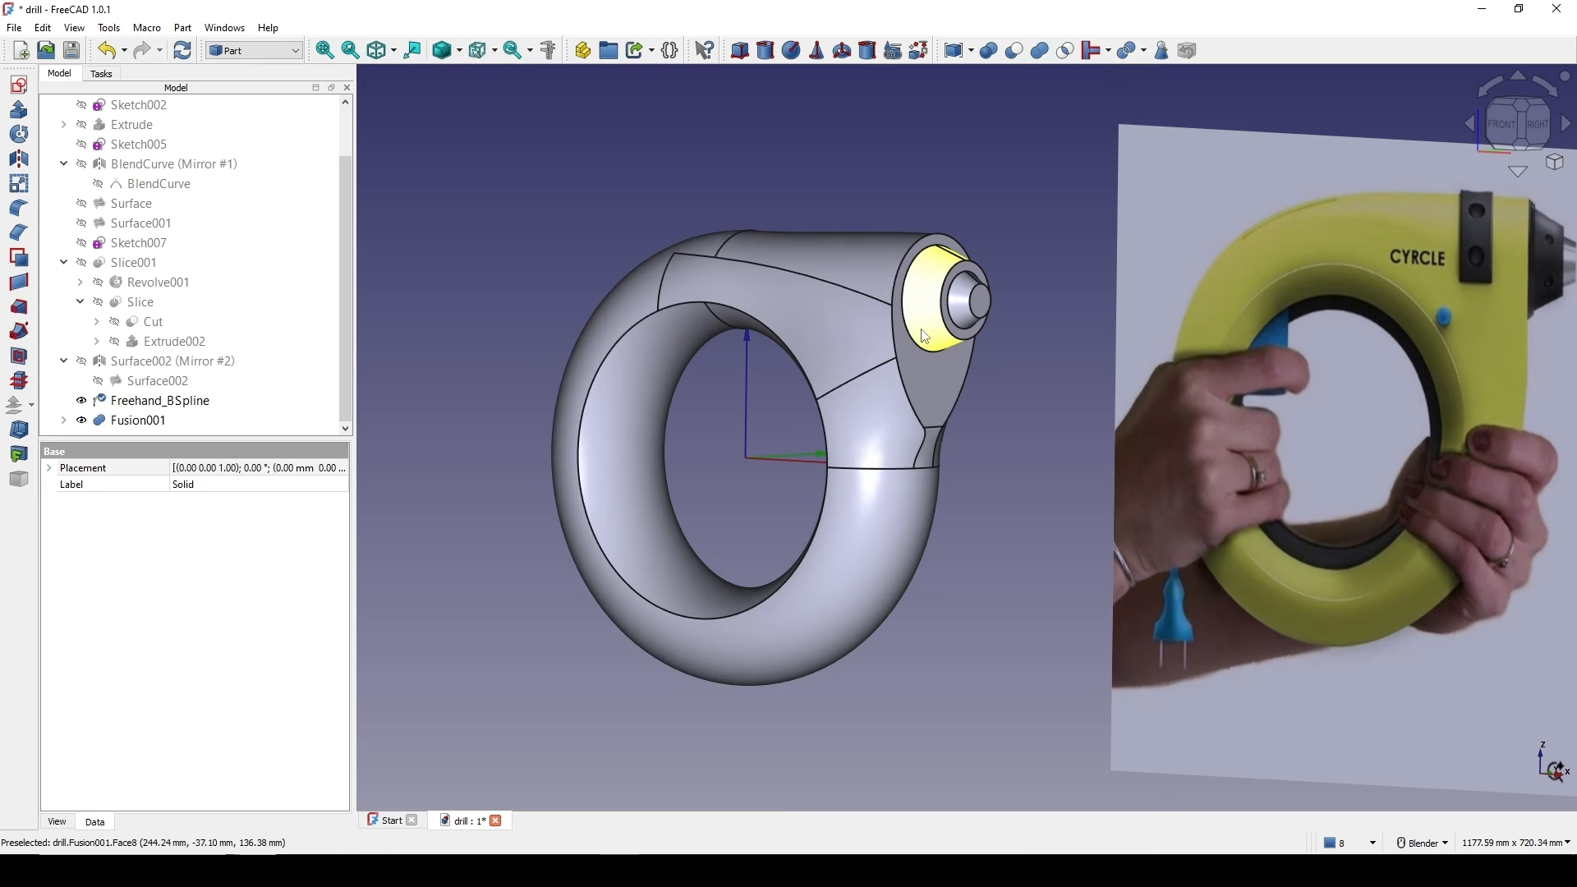